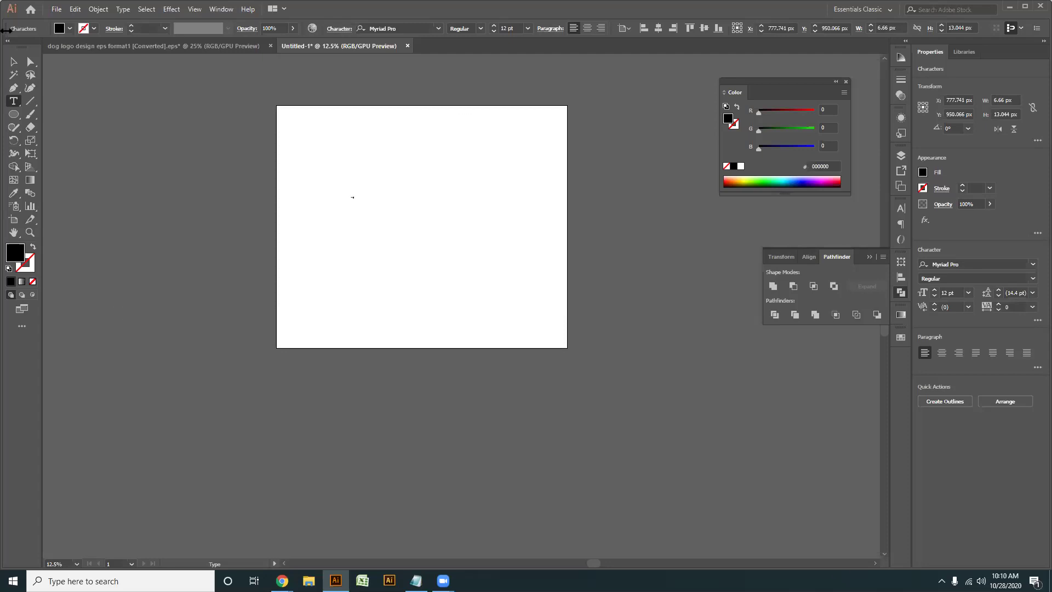
# - Delete the small stray text object from the artboard
pyautogui.click(14, 62)
pyautogui.moveTo(357, 202); pyautogui.dragTo(406, 316)
pyautogui.click(407, 313)
pyautogui.scroll(3, 375, 299)
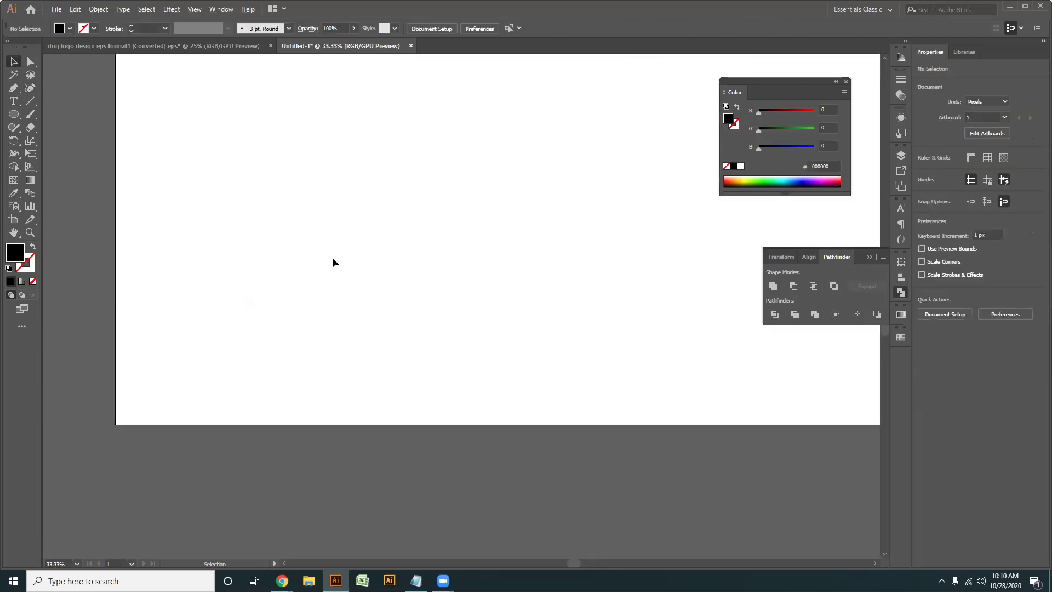
pyautogui.scroll(-1, 384, 290)
pyautogui.moveTo(419, 201); pyautogui.dragTo(444, 304)
pyautogui.moveTo(438, 277); pyautogui.dragTo(302, 195)
pyautogui.press('Delete')
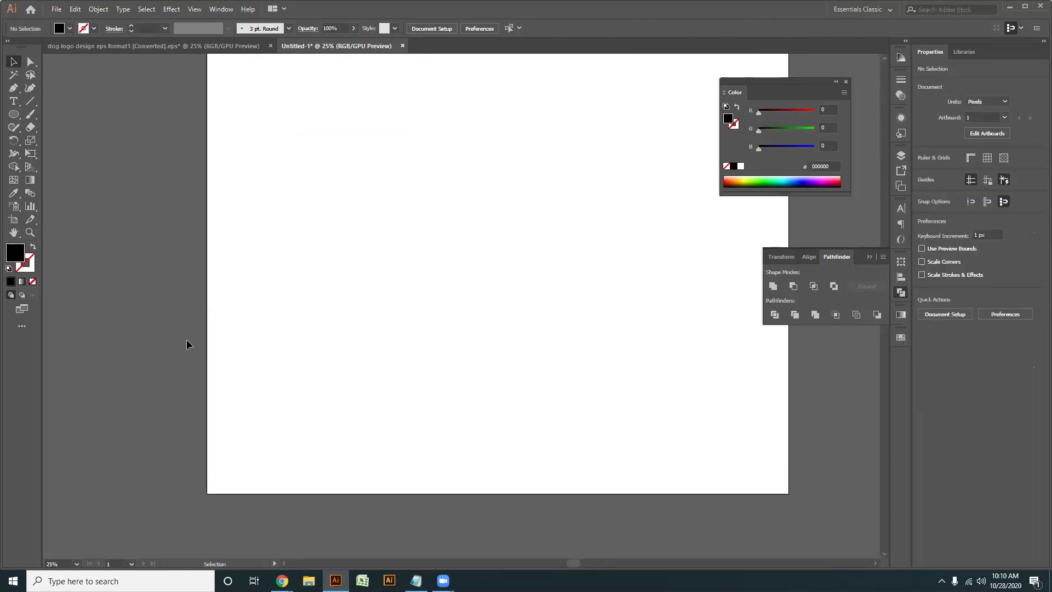
# - Add a text line reading "he is nat justa" in the upper-left area of the artboard
pyautogui.click(13, 101)
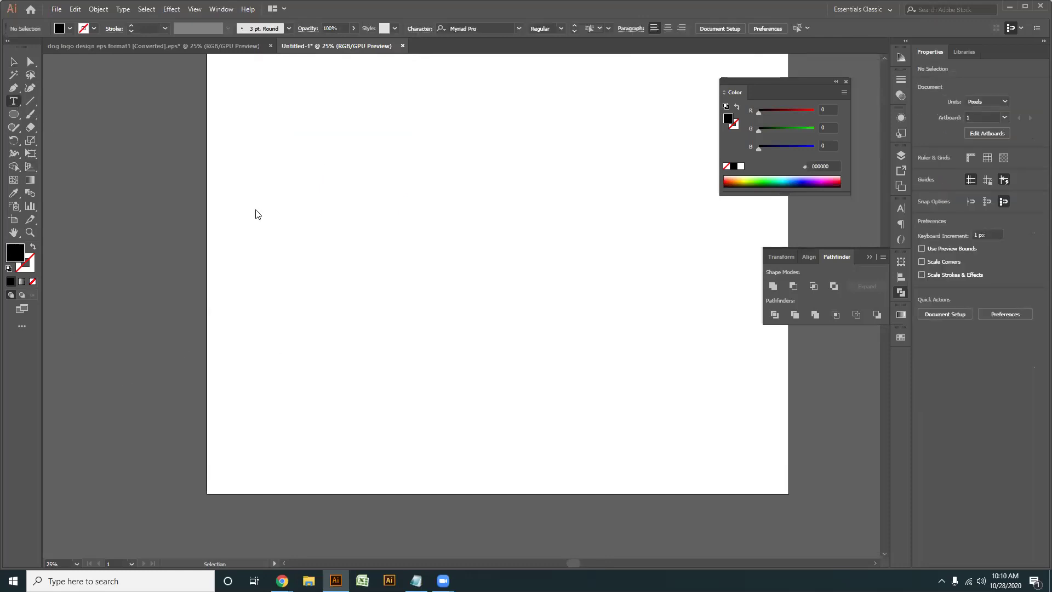
pyautogui.click(254, 194)
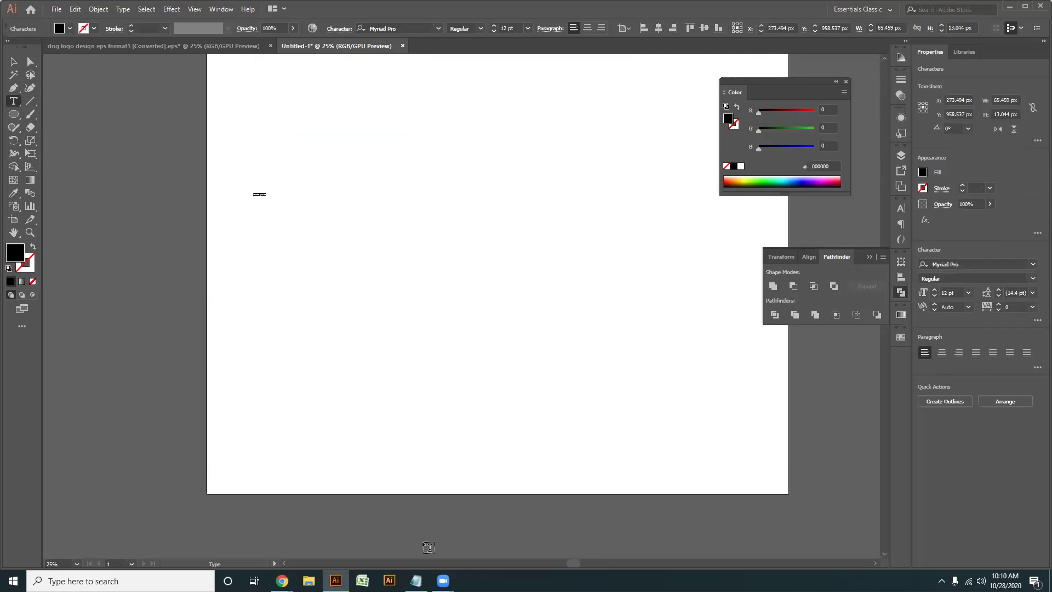
pyautogui.write('he')
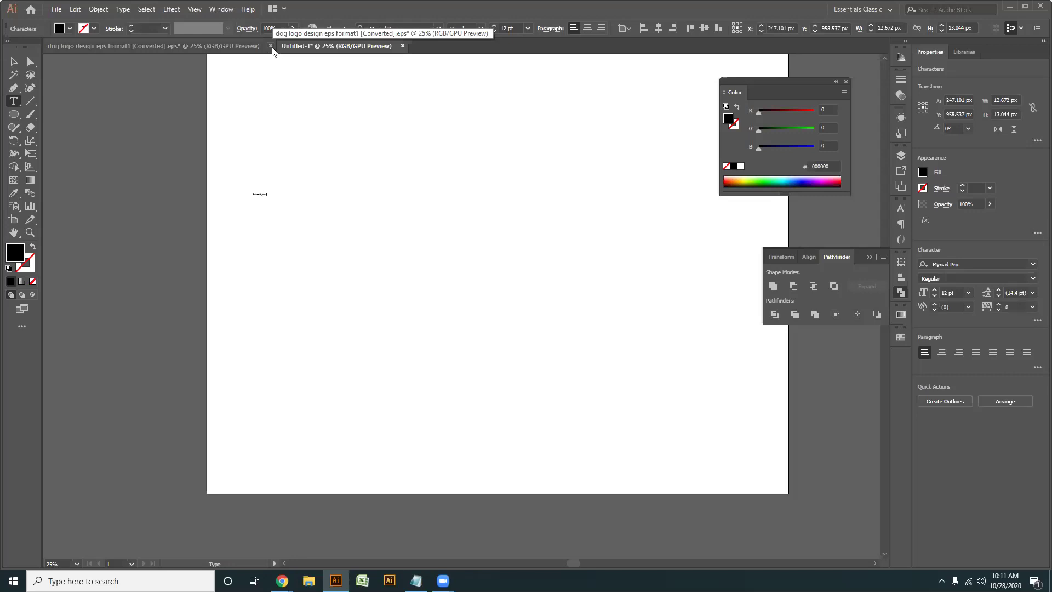
pyautogui.click(13, 61)
# - Add a separate text line reading "soldier" below the first one
pyautogui.click(22, 102)
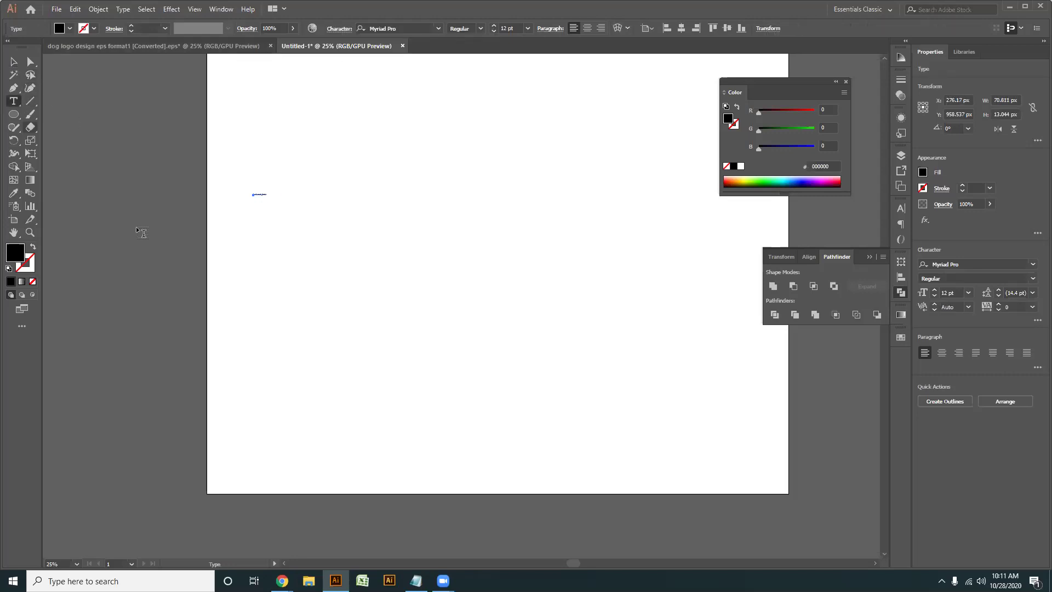
pyautogui.click(233, 234)
pyautogui.press('BackSpace')
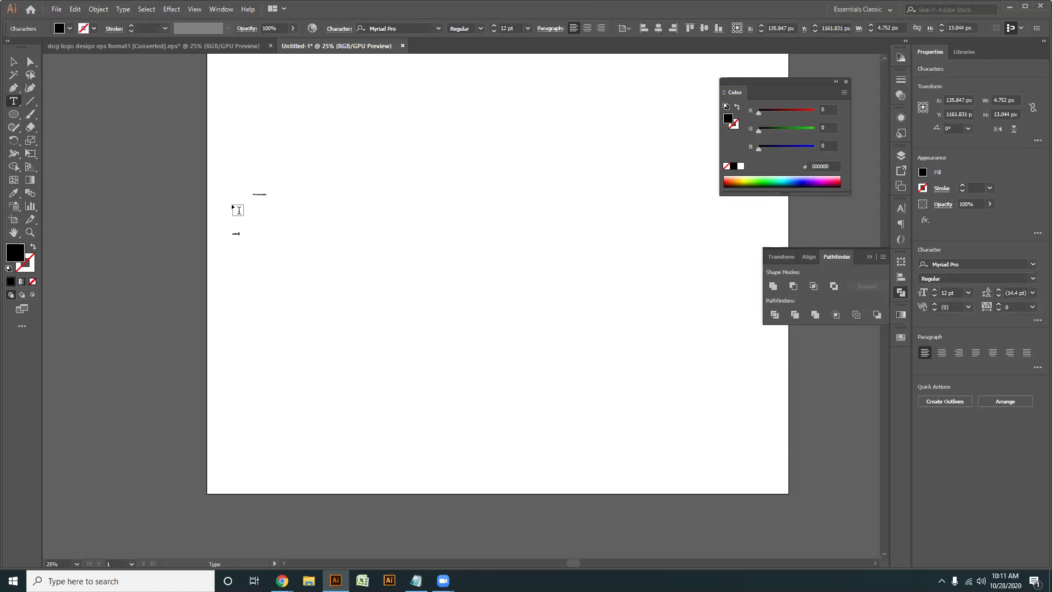
pyautogui.click(13, 63)
# - Add a separate text line reading "hi is my" in the lower part of the artboard
pyautogui.click(13, 102)
pyautogui.click(310, 393)
pyautogui.write('hde boa')
pyautogui.click(14, 63)
# - Add a separate text line reading "son" above the "hi is my" text
pyautogui.click(14, 100)
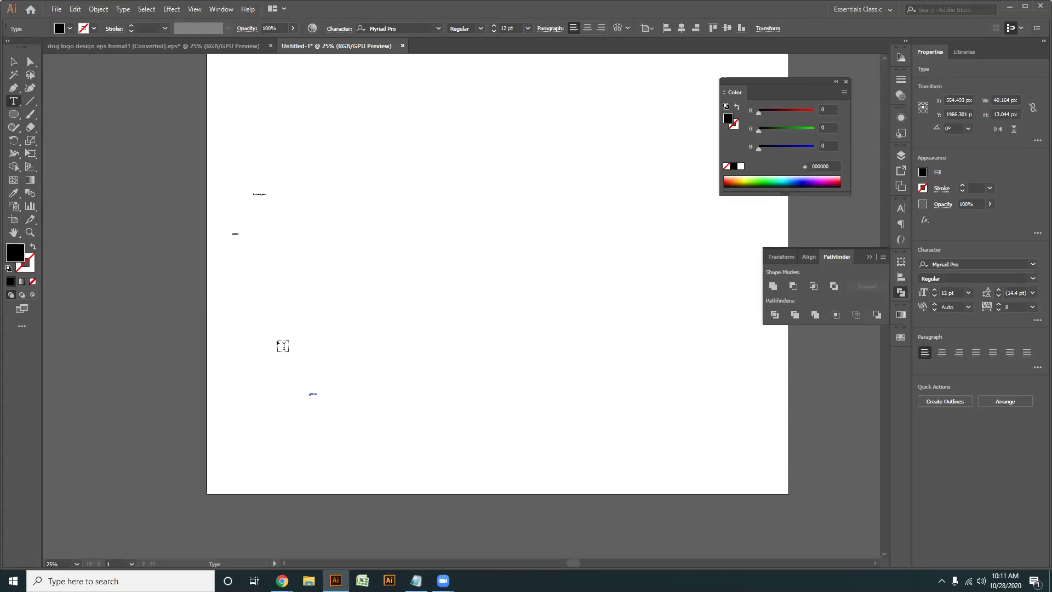
pyautogui.click(294, 317)
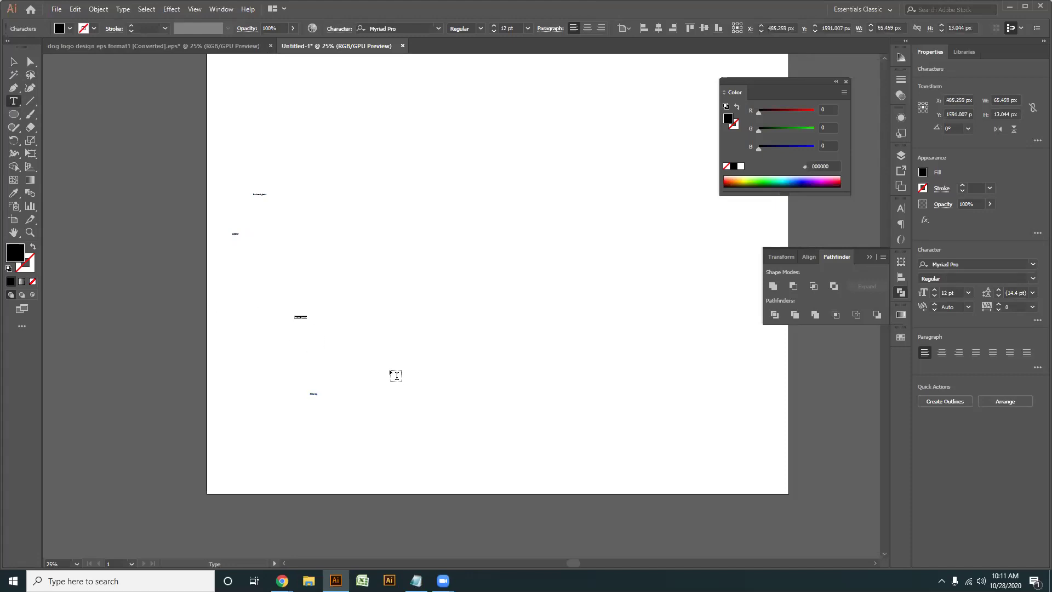
pyautogui.write('s')
pyautogui.click(14, 62)
# - Scale up all four text lines together, and further enlarge "he is nat justa" to about 349 pt and "soldier" to about 547 pt
pyautogui.moveTo(498, 456); pyautogui.dragTo(39, 177)
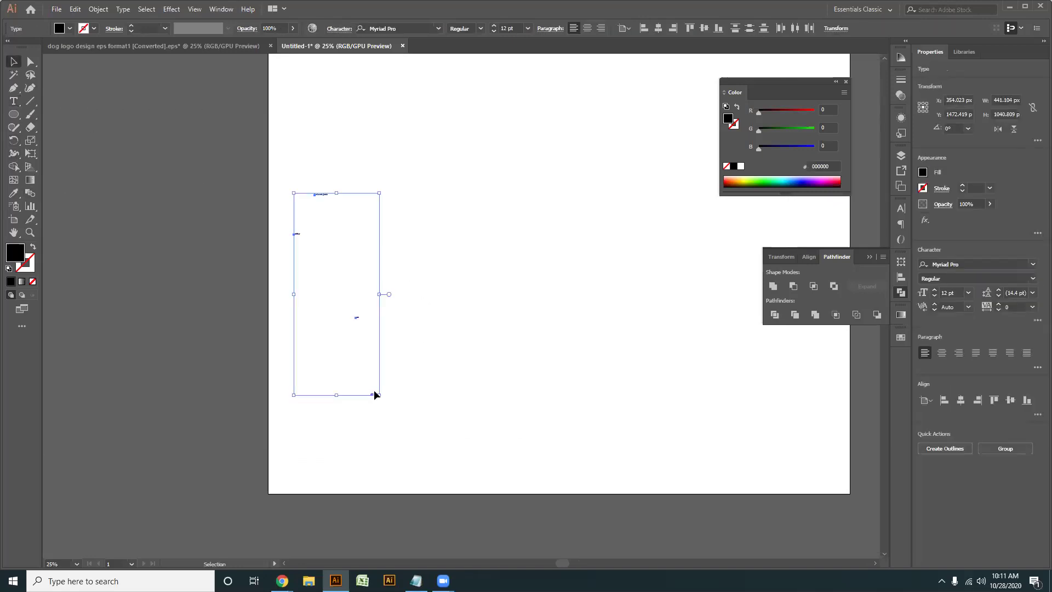
pyautogui.moveTo(379, 396); pyautogui.dragTo(512, 473)
pyautogui.click(420, 354)
pyautogui.click(314, 113)
pyautogui.moveTo(322, 116); pyautogui.dragTo(561, 257)
pyautogui.click(265, 185)
pyautogui.moveTo(269, 189); pyautogui.dragTo(418, 242)
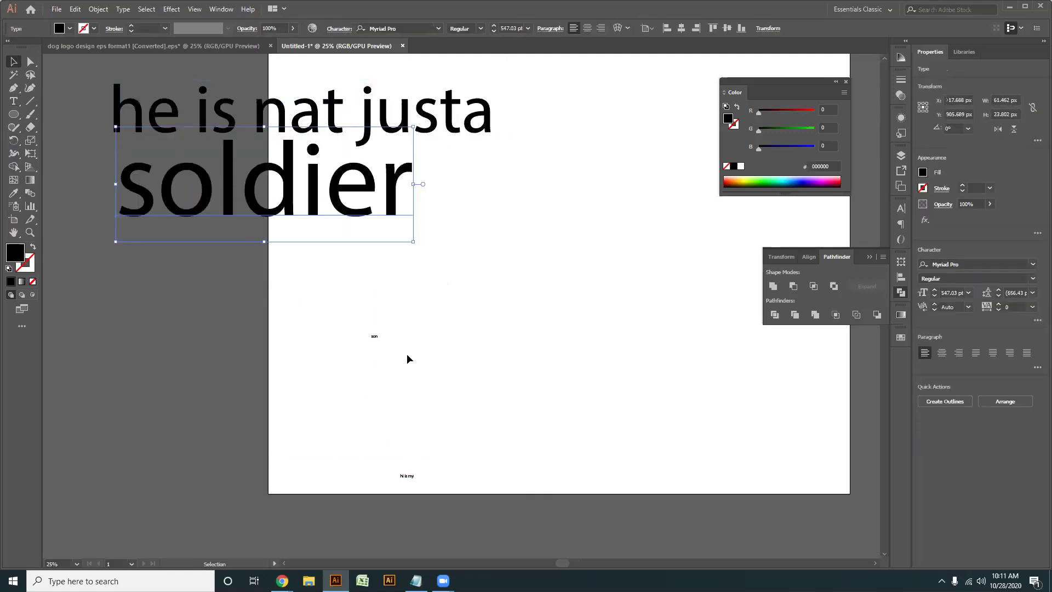
# - Enlarge "son" to about 390 pt and "hi is my" to about 258 pt, arranging "hi is my" above "son" beneath "soldier"
pyautogui.click(380, 344)
pyautogui.click(374, 336)
pyautogui.moveTo(378, 338); pyautogui.dragTo(202, 426)
pyautogui.click(407, 476)
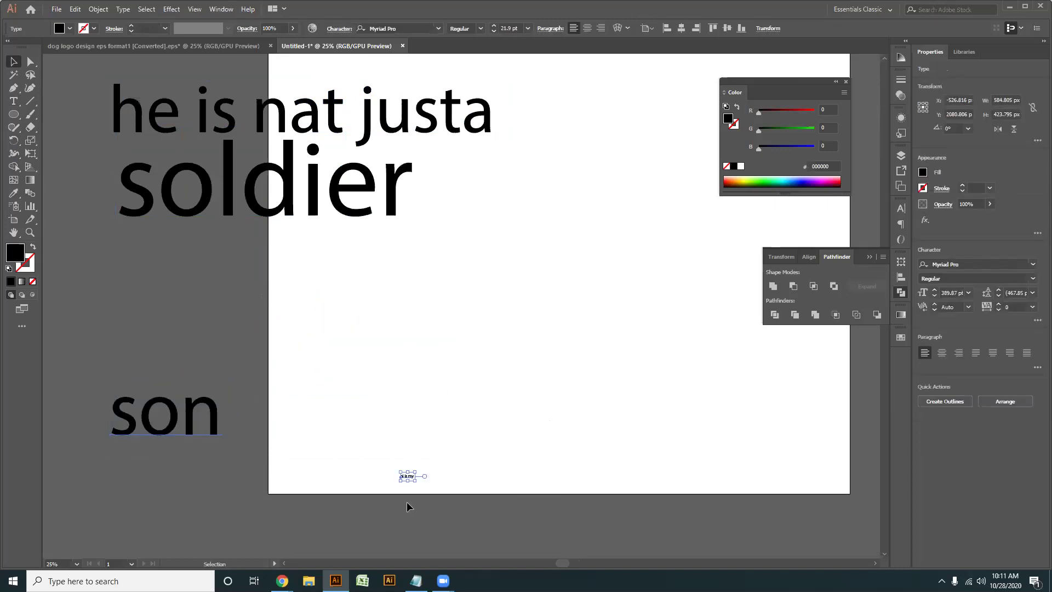
pyautogui.moveTo(416, 480); pyautogui.dragTo(283, 281)
pyautogui.hotkey('ctrl', '-')
pyautogui.moveTo(291, 375); pyautogui.dragTo(329, 324)
# - Move all four text lines together off the artboard onto the empty canvas to its left
pyautogui.click(368, 353)
pyautogui.scroll(2, 370, 359)
pyautogui.moveTo(373, 372); pyautogui.dragTo(115, 134)
pyautogui.scroll(-2, 296, 104)
pyautogui.moveTo(322, 223); pyautogui.dragTo(519, 263)
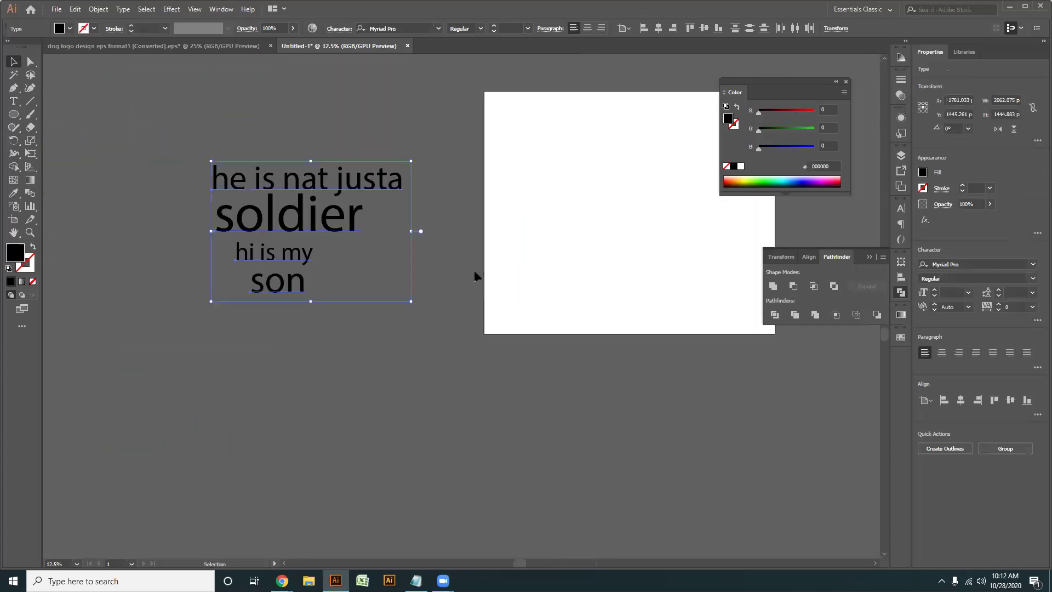
pyautogui.click(475, 273)
# - Set the font of the "he is nat justa" line to Army Condensed
pyautogui.click(356, 182)
pyautogui.click(426, 26)
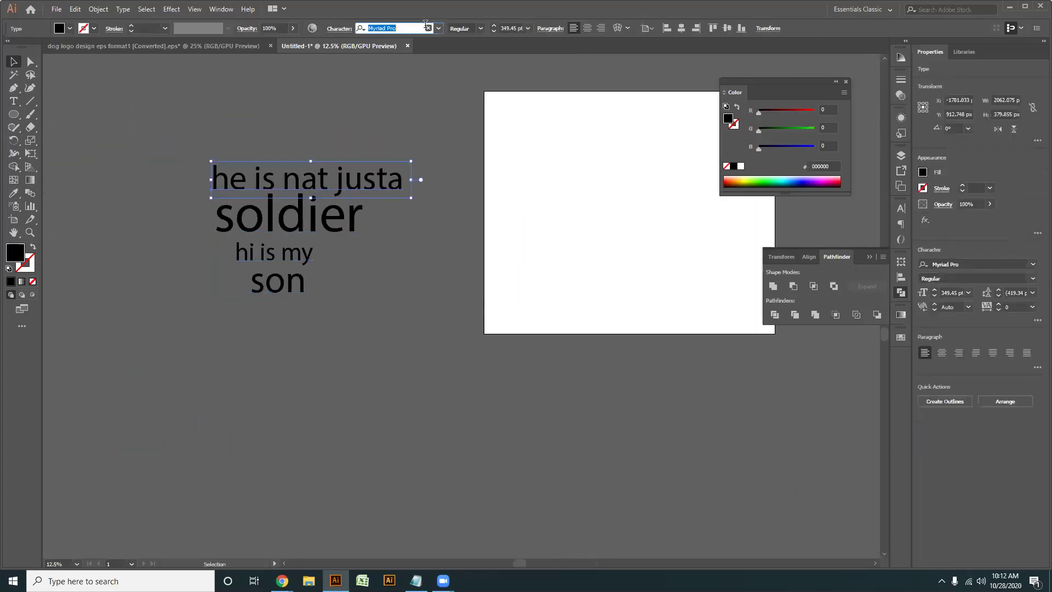
pyautogui.write('aree')
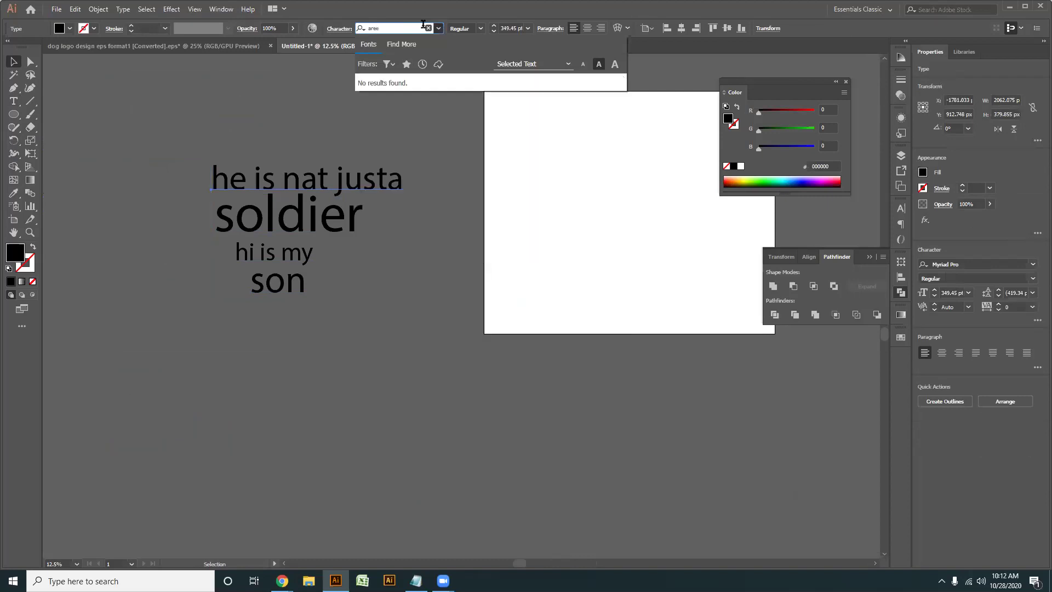
pyautogui.press('BackSpace')
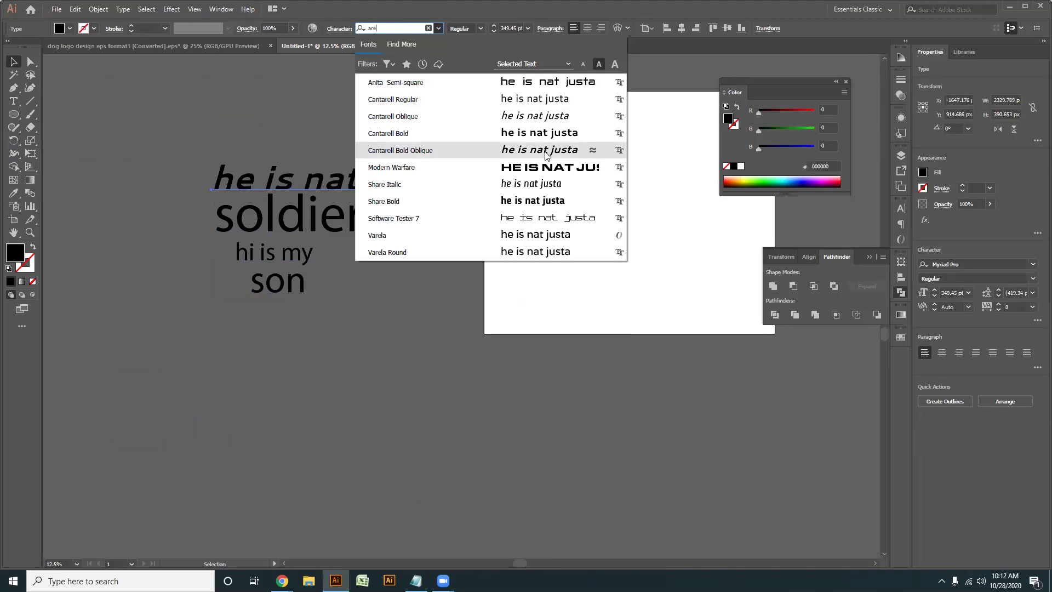
pyautogui.press('BackSpace')
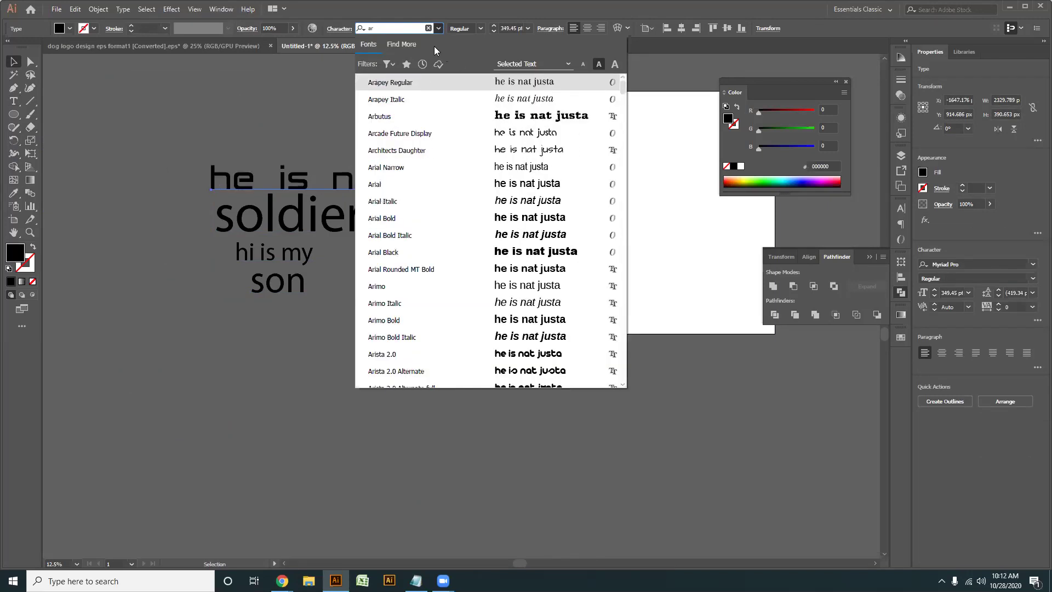
pyautogui.write('m')
pyautogui.click(522, 100)
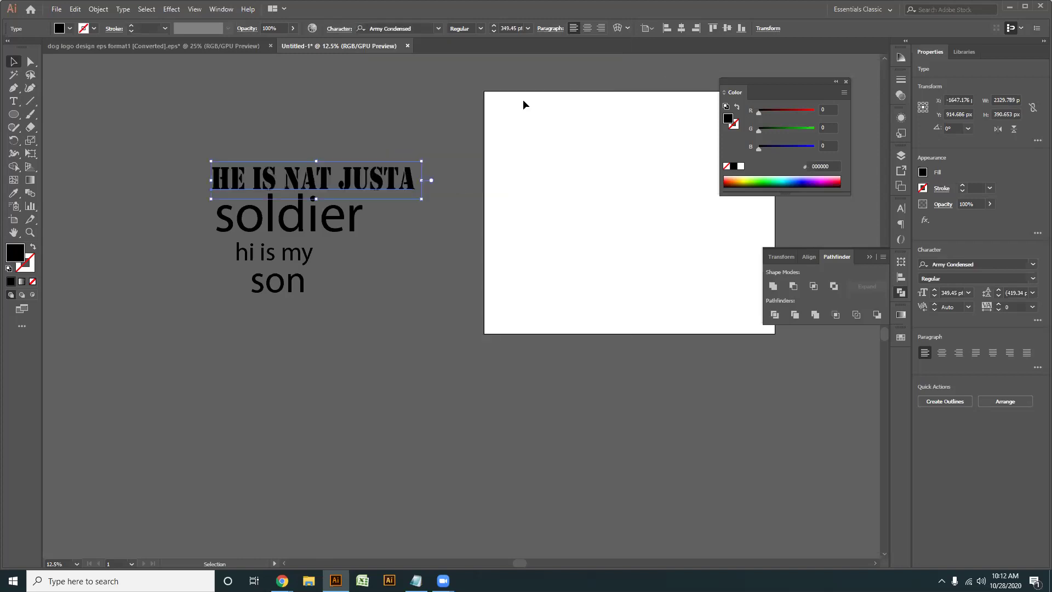
pyautogui.click(523, 100)
# - Set the font of the "soldier" line to JACKPORT REGULAR NCV
pyautogui.click(320, 219)
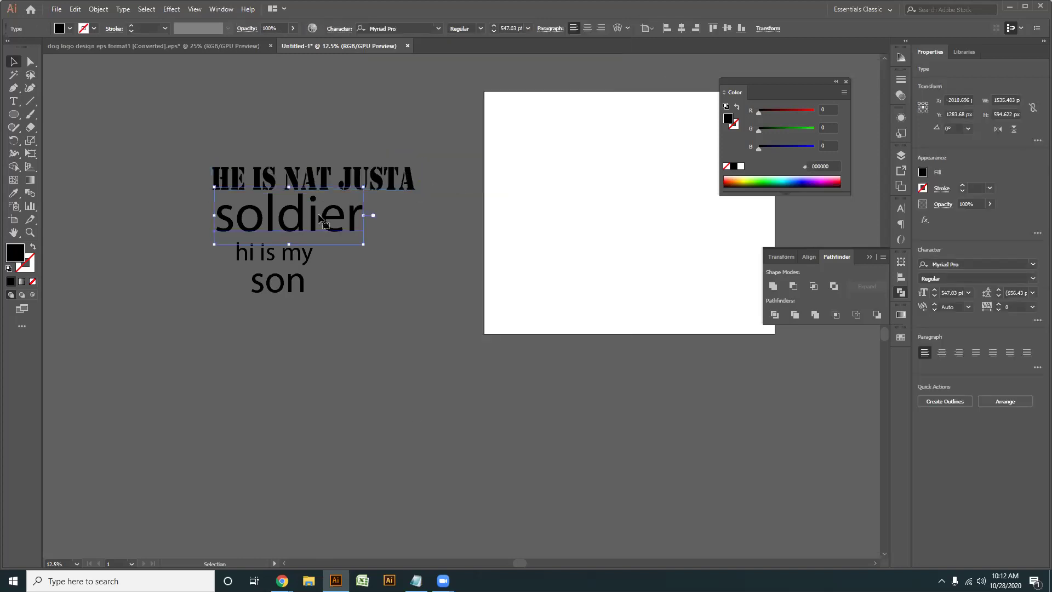
pyautogui.click(403, 30)
pyautogui.write('j')
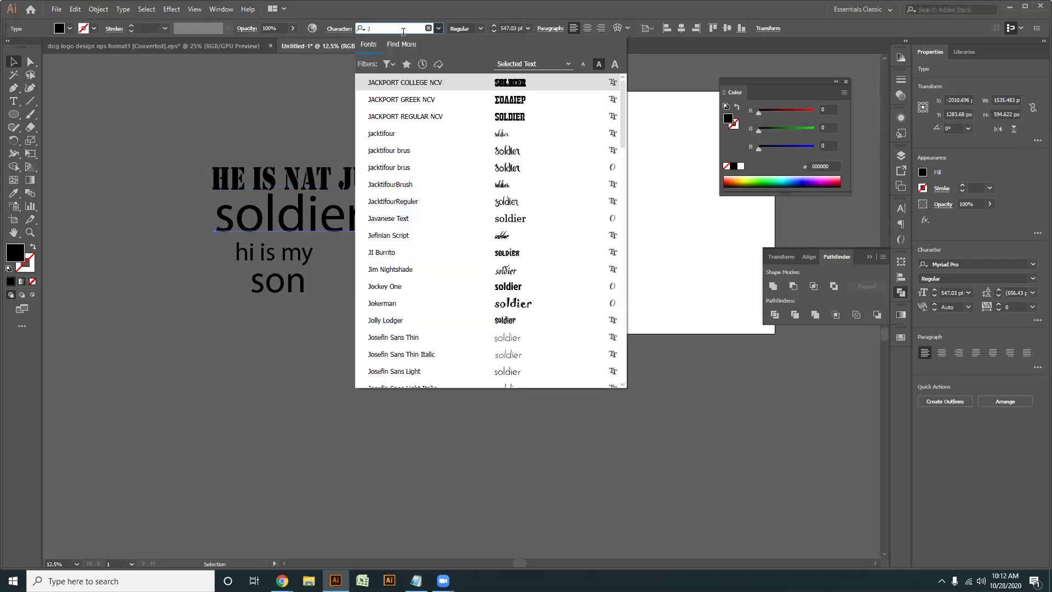
pyautogui.write('ac')
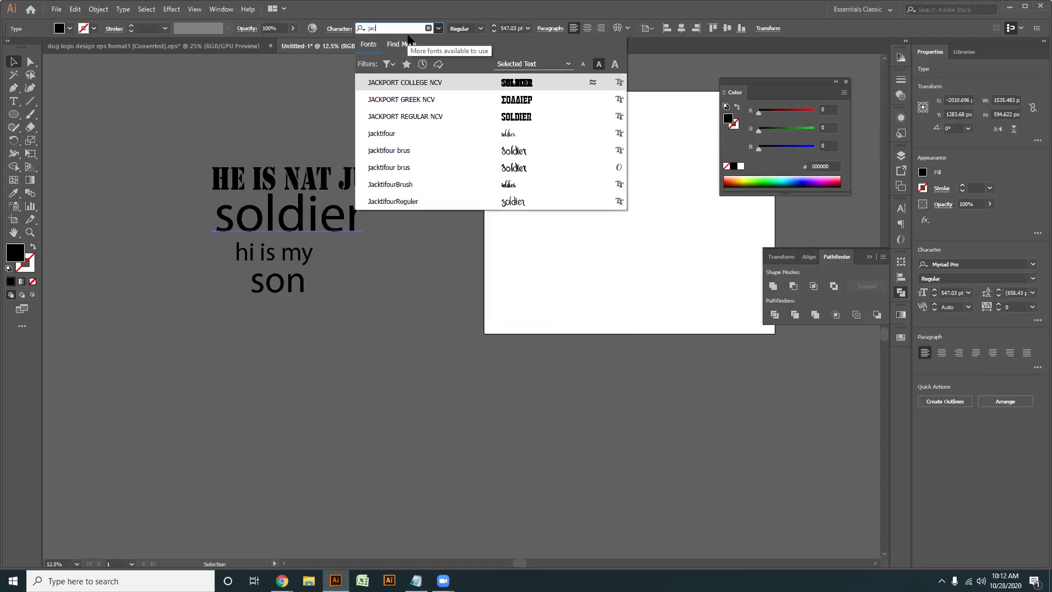
pyautogui.press('Down')
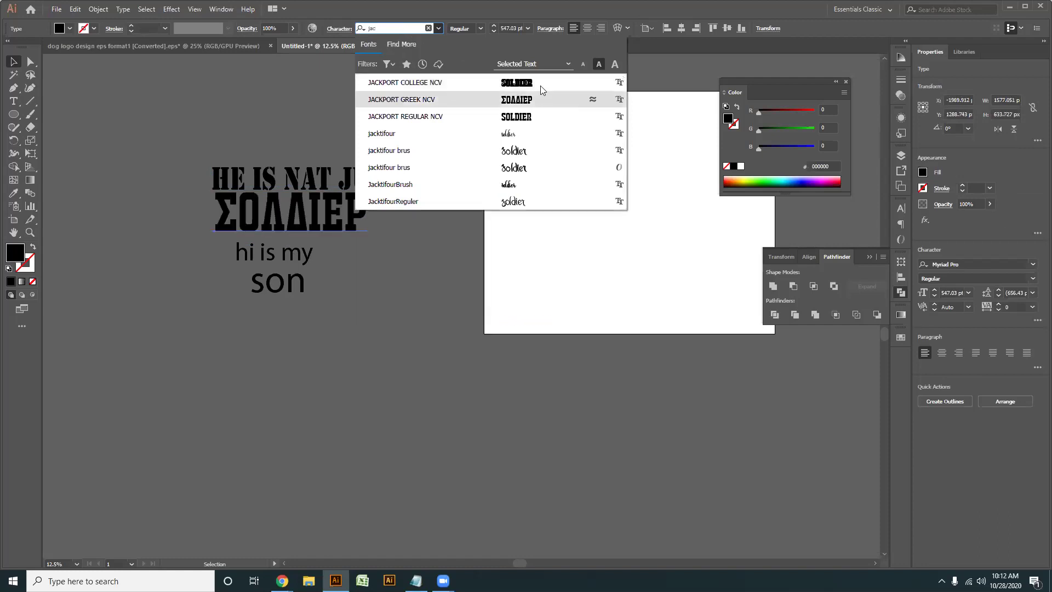
pyautogui.click(535, 116)
pyautogui.click(396, 291)
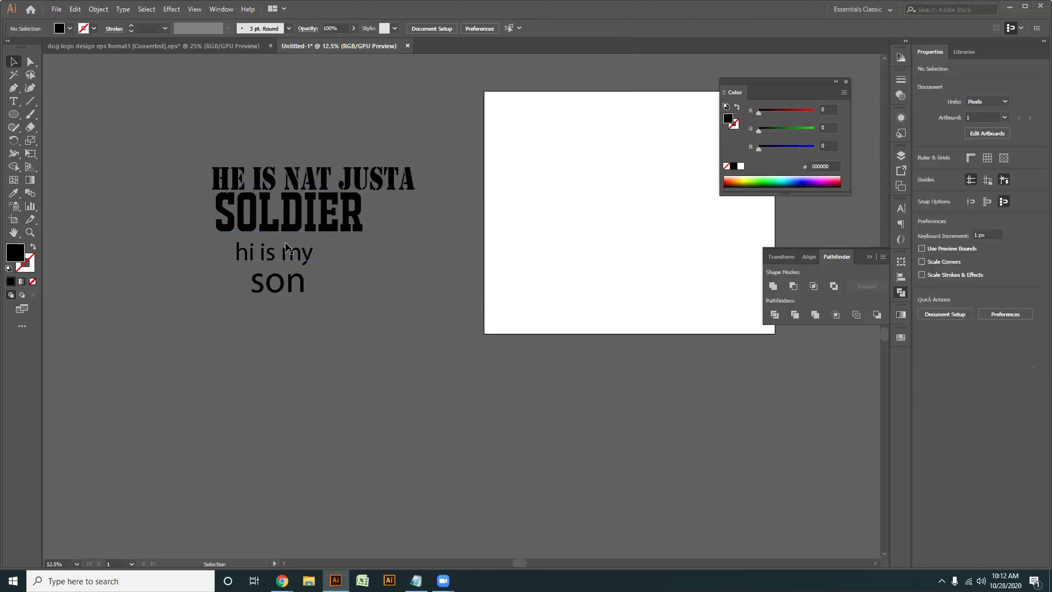
# - Set the font of the "hi is my" line to Preview
pyautogui.click(290, 257)
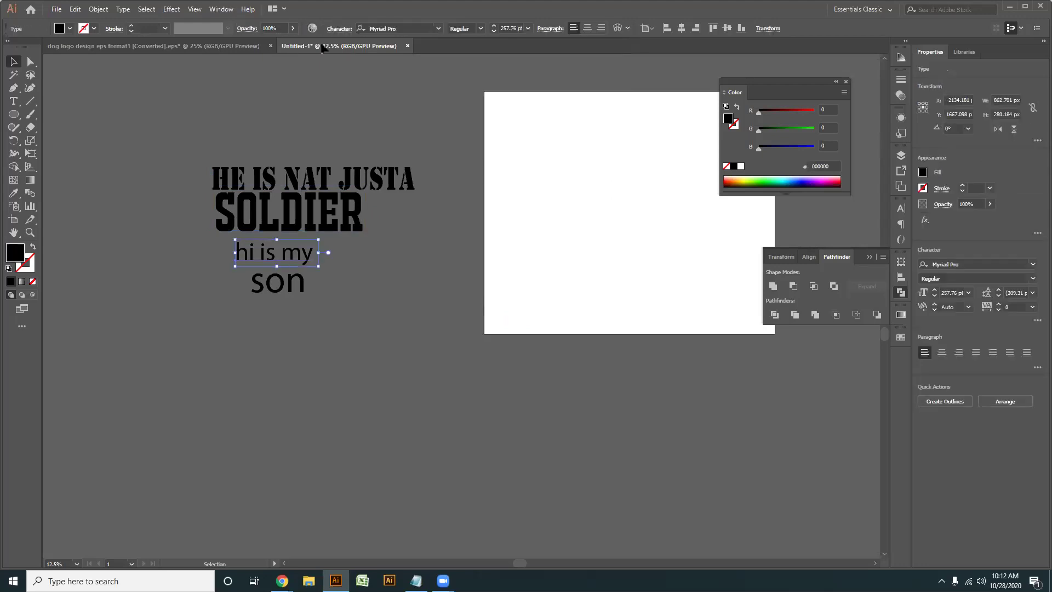
pyautogui.click(400, 27)
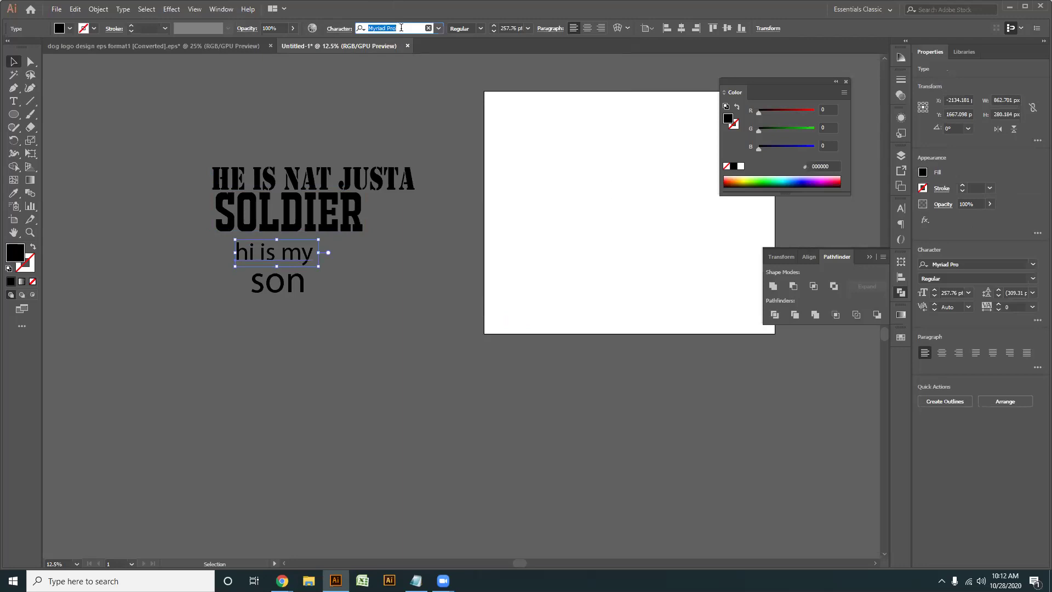
pyautogui.write('pre')
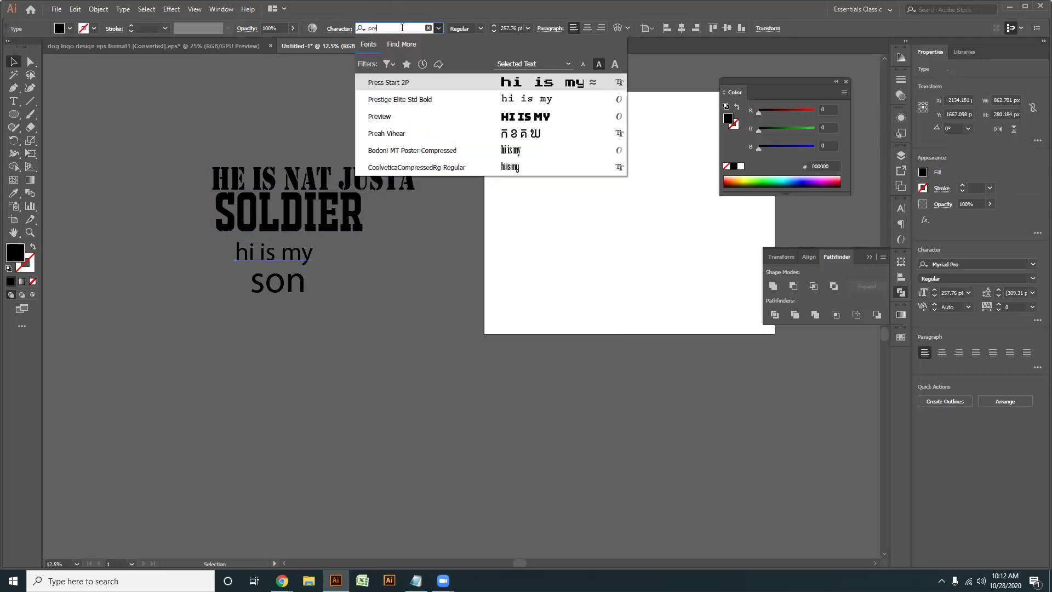
pyautogui.press('Down')
pyautogui.press('Down')
pyautogui.press('Return')
pyautogui.click(347, 308)
# - Copy the "he is nat justa" line's text style onto the "son" line with the Eyedropper
pyautogui.click(284, 285)
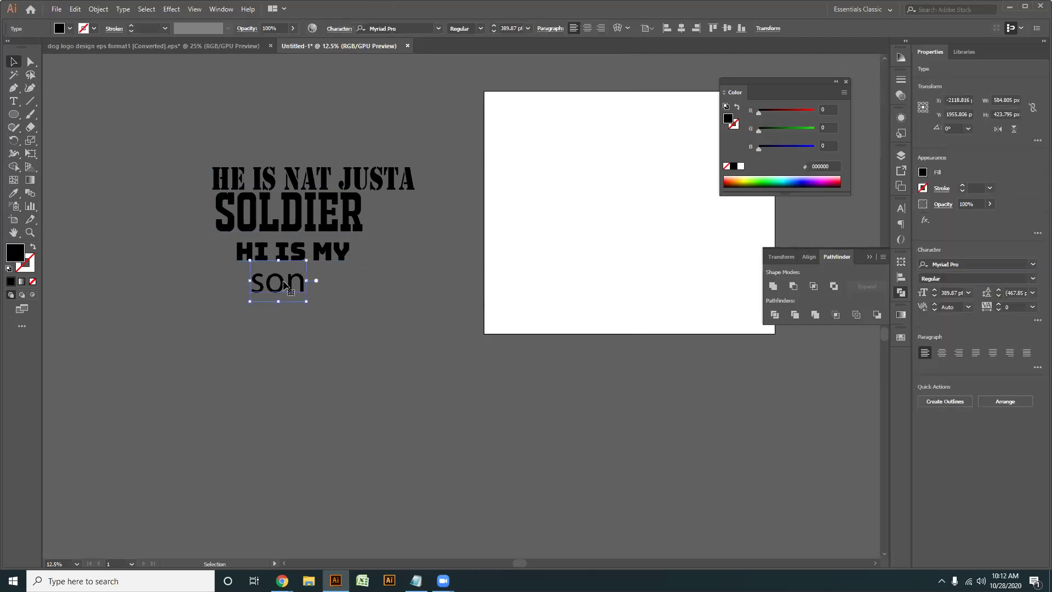
pyautogui.click(13, 193)
pyautogui.click(327, 177)
pyautogui.click(14, 62)
pyautogui.click(318, 318)
# - Select all four text lines and align their centers horizontally
pyautogui.scroll(1, 317, 318)
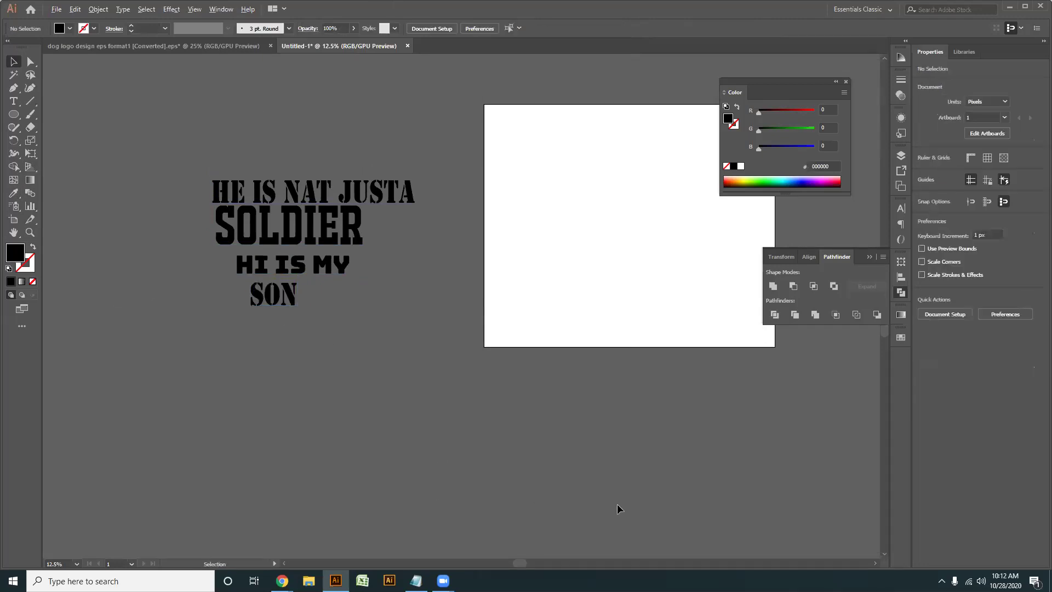
pyautogui.scroll(1, 617, 504)
pyautogui.press('space')
pyautogui.scroll(3, 186, 249)
pyautogui.scroll(-1, 292, 360)
pyautogui.click(223, 210)
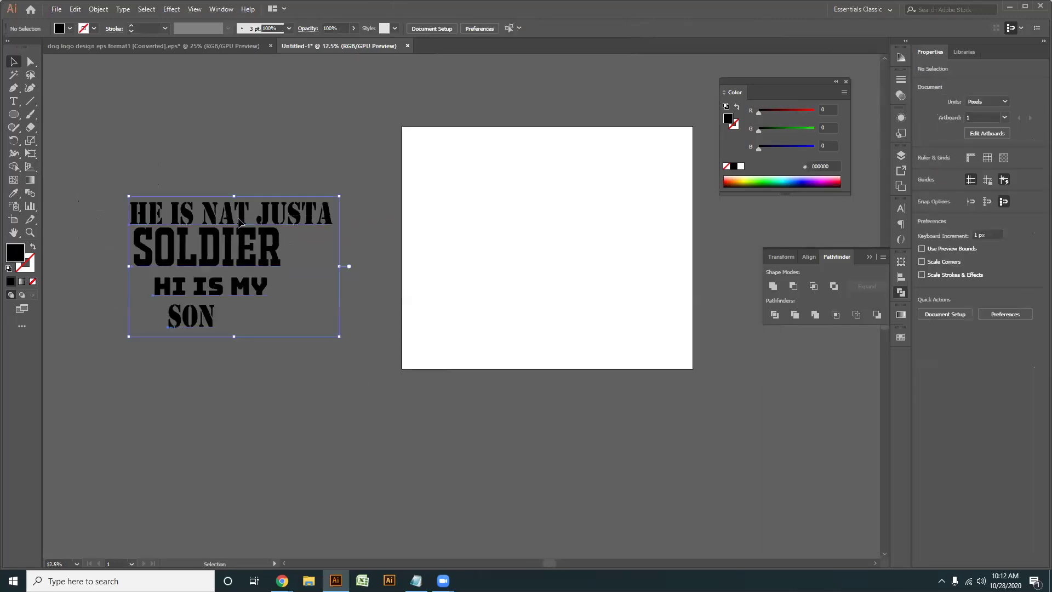
pyautogui.click(223, 210)
pyautogui.click(659, 28)
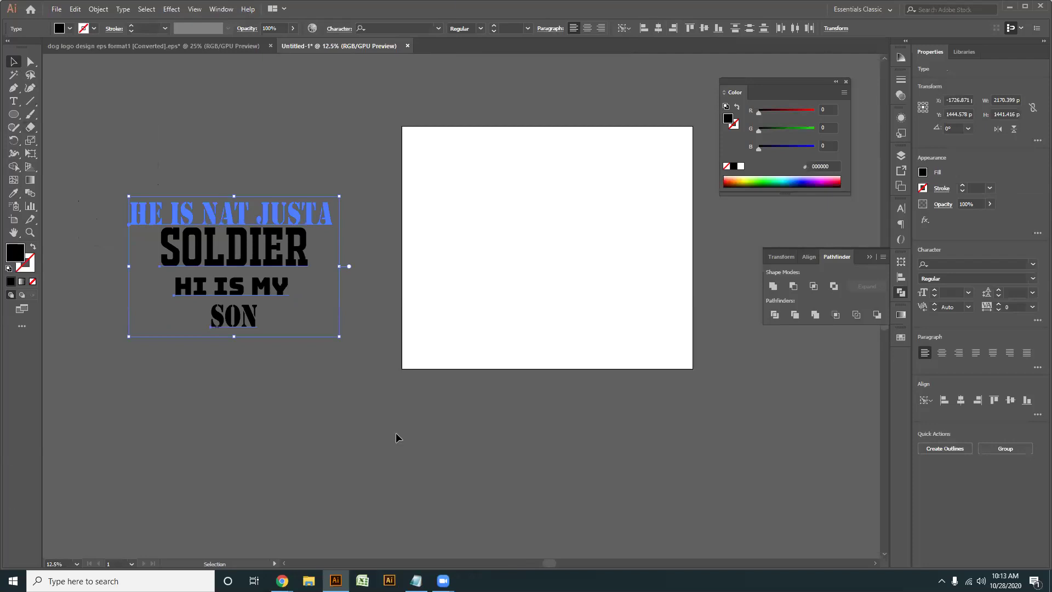
pyautogui.click(339, 373)
# - Move the "SOLDIER" line down slightly to even out its spacing between the neighbouring lines
pyautogui.scroll(2, 269, 385)
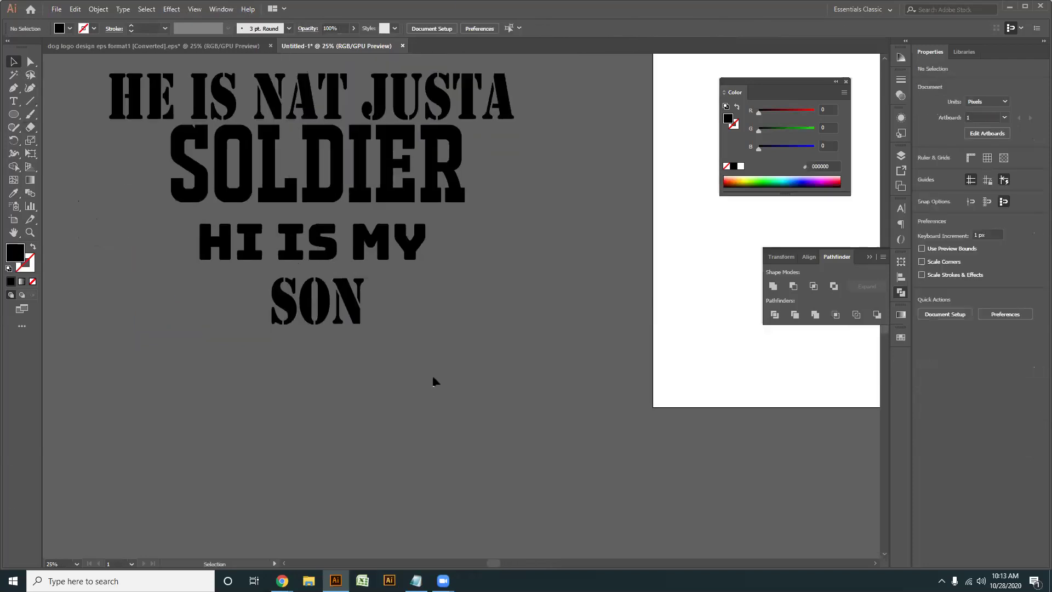
pyautogui.click(254, 212)
pyautogui.scroll(-1, 253, 212)
pyautogui.click(366, 356)
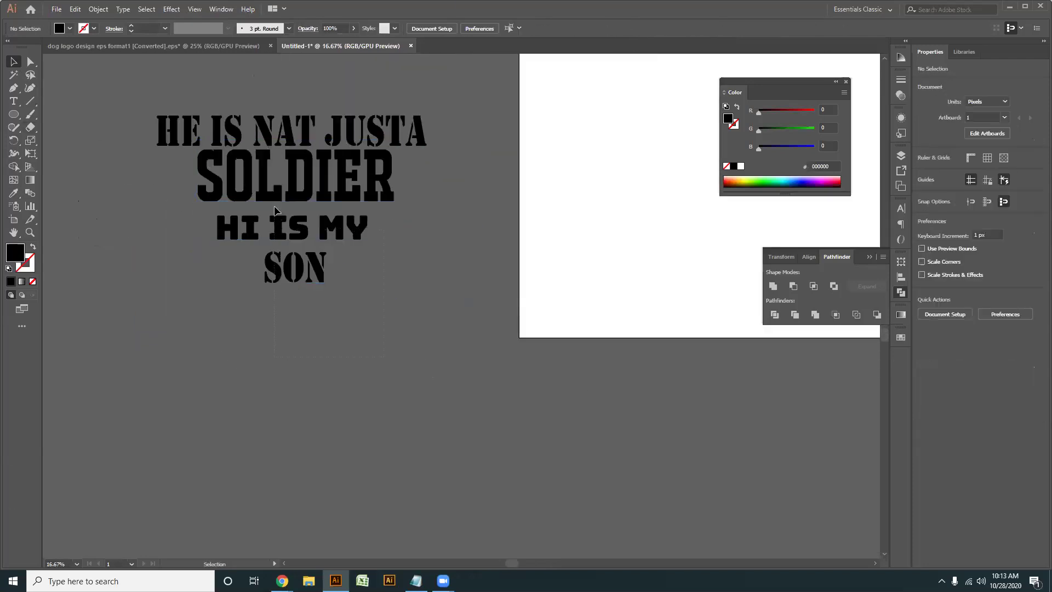
pyautogui.moveTo(263, 195); pyautogui.dragTo(352, 339)
pyautogui.click(352, 340)
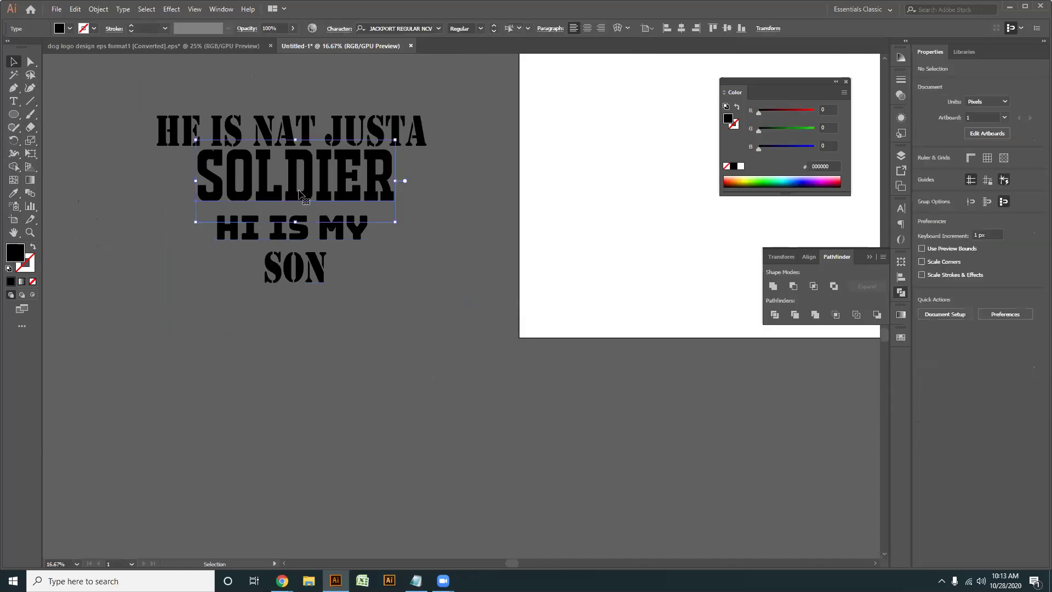
pyautogui.moveTo(296, 206); pyautogui.dragTo(296, 207)
pyautogui.click(324, 356)
pyautogui.scroll(-1, 305, 312)
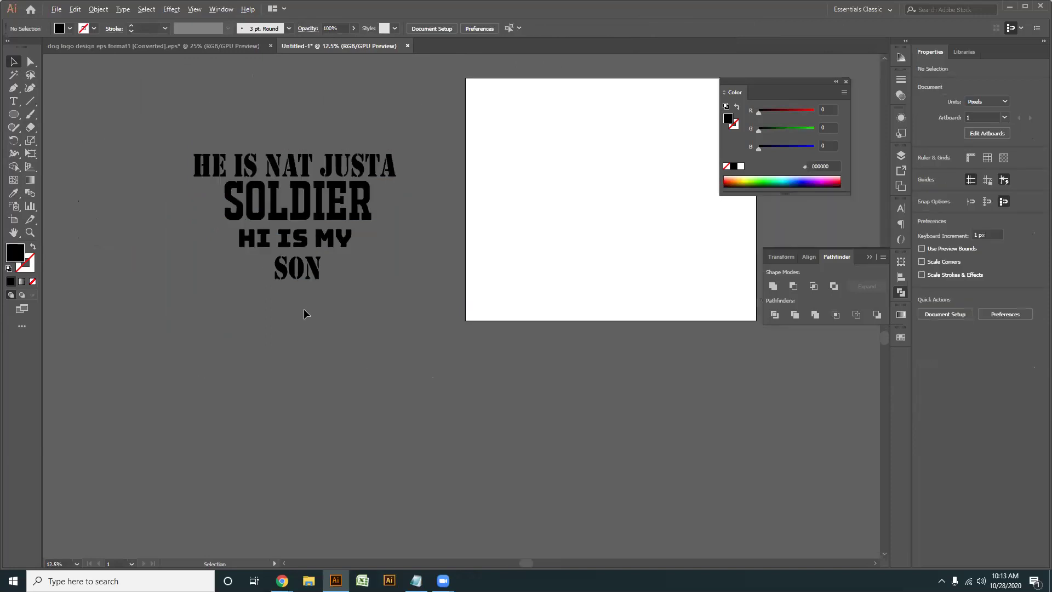
pyautogui.moveTo(426, 308); pyautogui.dragTo(309, 351)
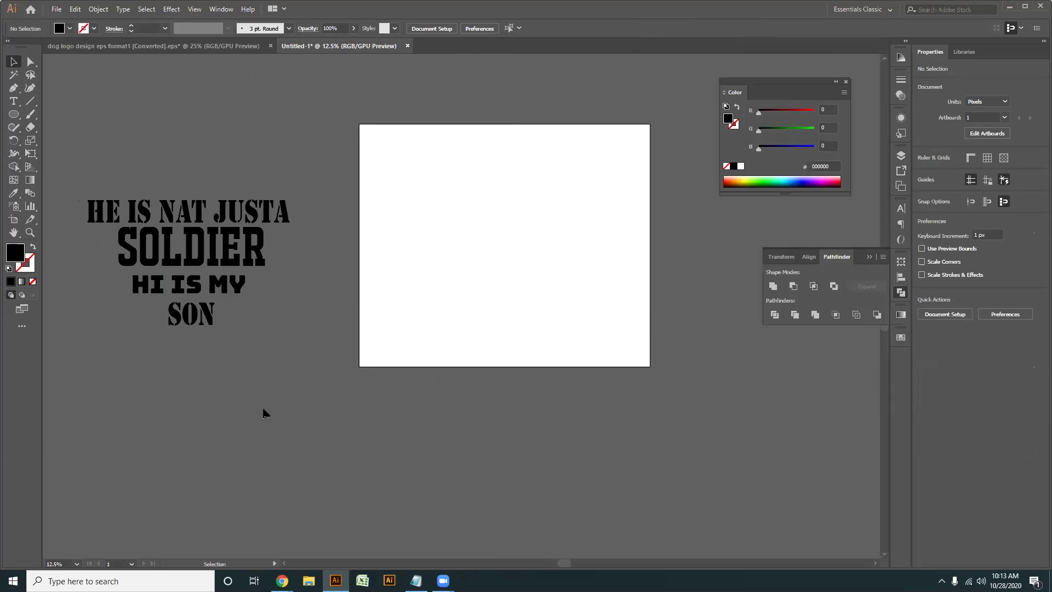
# - Draw a black circle about 450 px in diameter in the upper left area of the artboard
pyautogui.scroll(1, 284, 347)
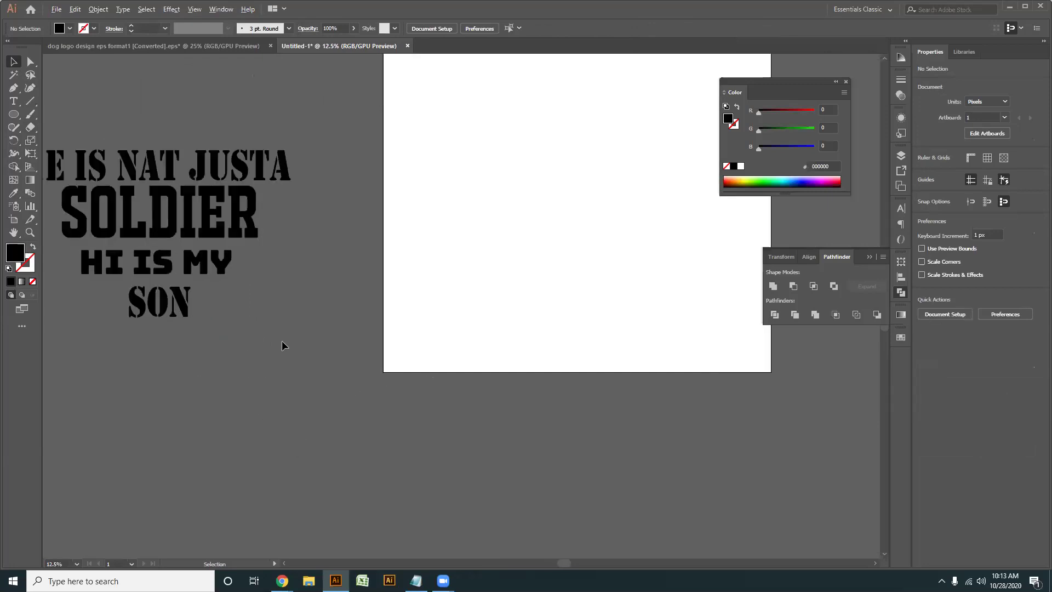
pyautogui.moveTo(486, 303); pyautogui.dragTo(331, 364)
pyautogui.scroll(-1, 392, 325)
pyautogui.press('space')
pyautogui.moveTo(493, 314); pyautogui.dragTo(540, 287)
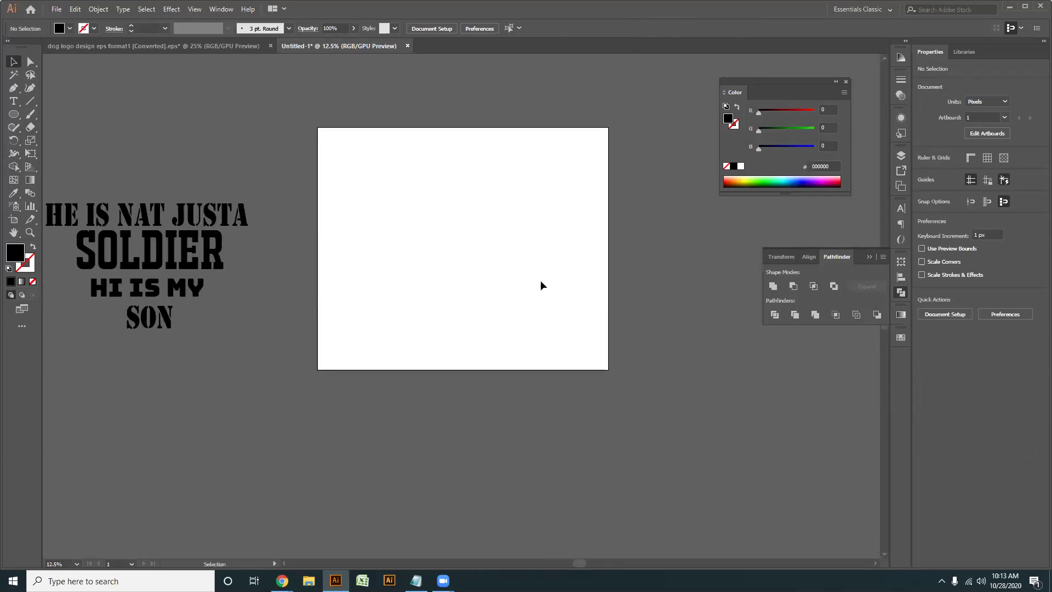
pyautogui.click(13, 114)
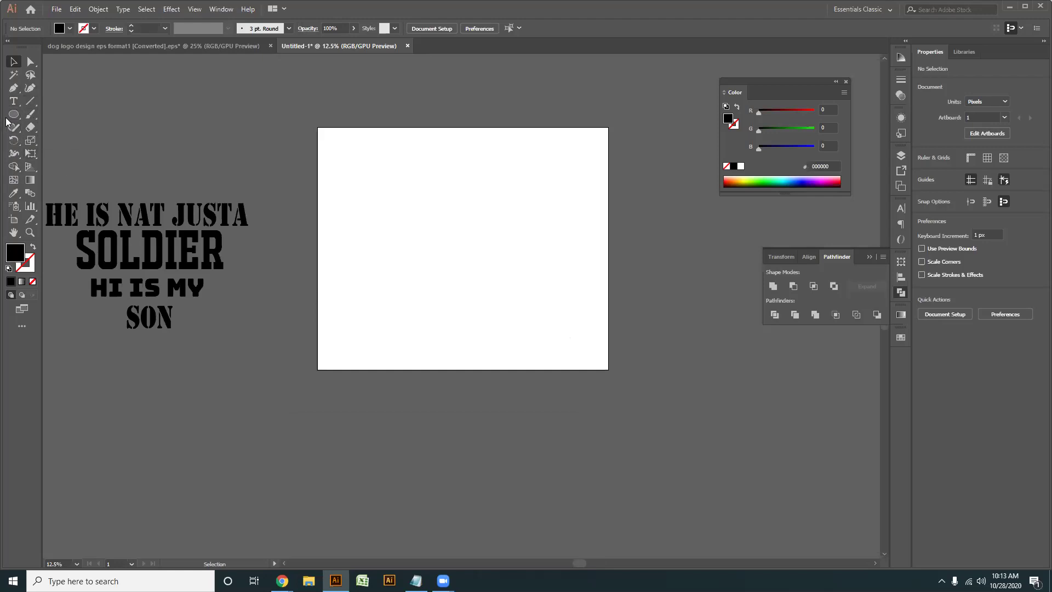
pyautogui.scroll(1, 379, 192)
pyautogui.moveTo(432, 245); pyautogui.dragTo(416, 268)
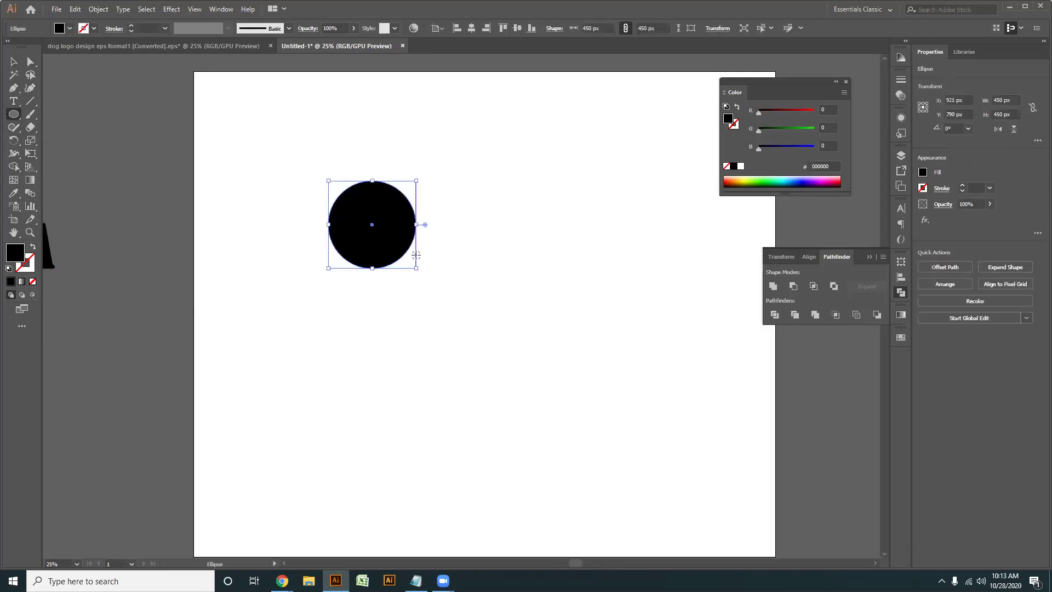
# - Duplicate the circle to its right so the two overlap in a narrow lens, and select both circles
pyautogui.scroll(1, 417, 255)
pyautogui.moveTo(450, 206); pyautogui.dragTo(576, 313)
pyautogui.press('Delete')
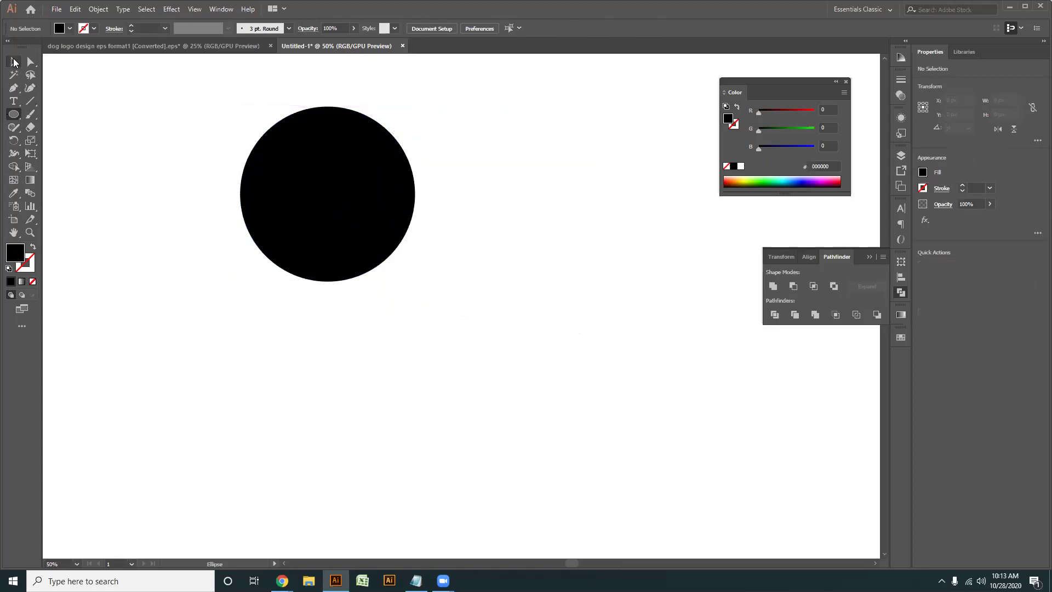
pyautogui.click(13, 63)
pyautogui.moveTo(403, 245); pyautogui.dragTo(511, 234)
pyautogui.hotkey('ctrl', 'a')
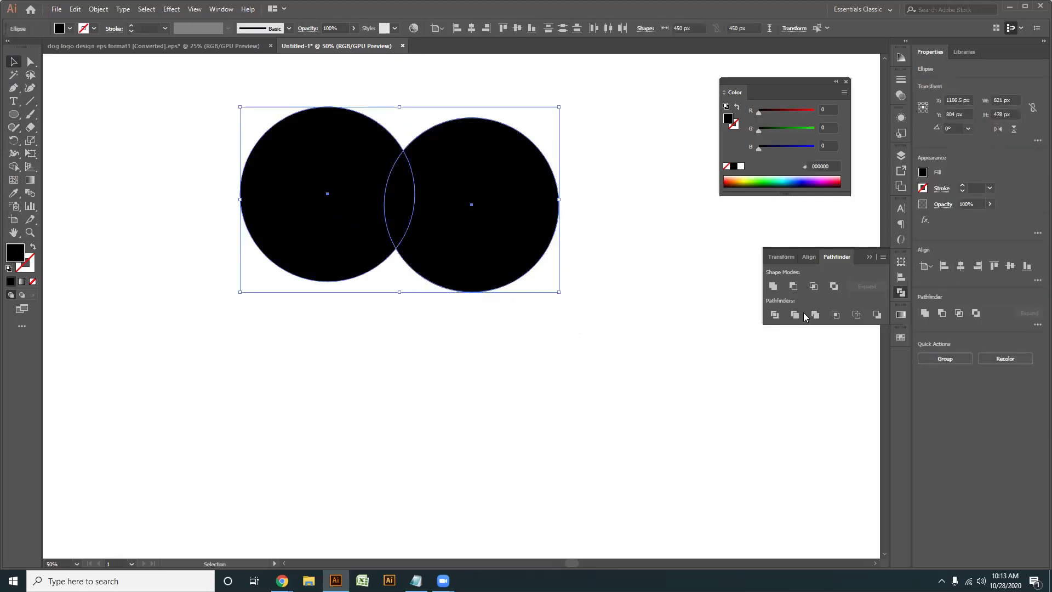
# - Divide the overlapping circles with Pathfinder and delete both outer pieces, keeping only the leaf-shaped overlap
pyautogui.click(774, 317)
pyautogui.click(30, 65)
pyautogui.click(416, 329)
pyautogui.moveTo(489, 239); pyautogui.dragTo(706, 406)
pyautogui.press('Delete')
pyautogui.moveTo(347, 211); pyautogui.dragTo(121, 326)
pyautogui.press('Delete')
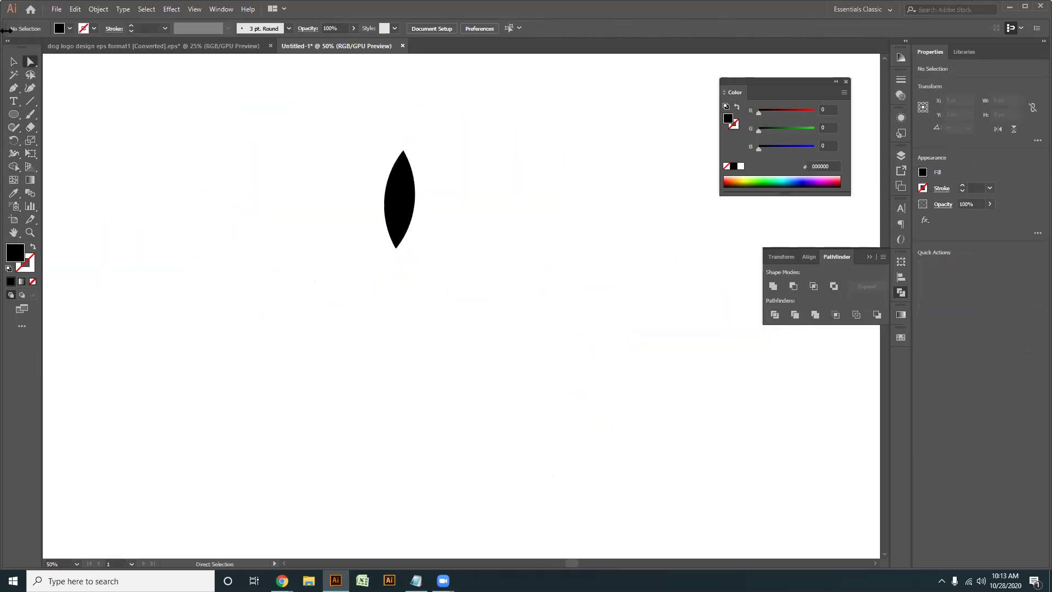
# - Duplicate the leaf and place the two leaves well apart, one at the upper right and one lower down
pyautogui.click(14, 61)
pyautogui.click(402, 208)
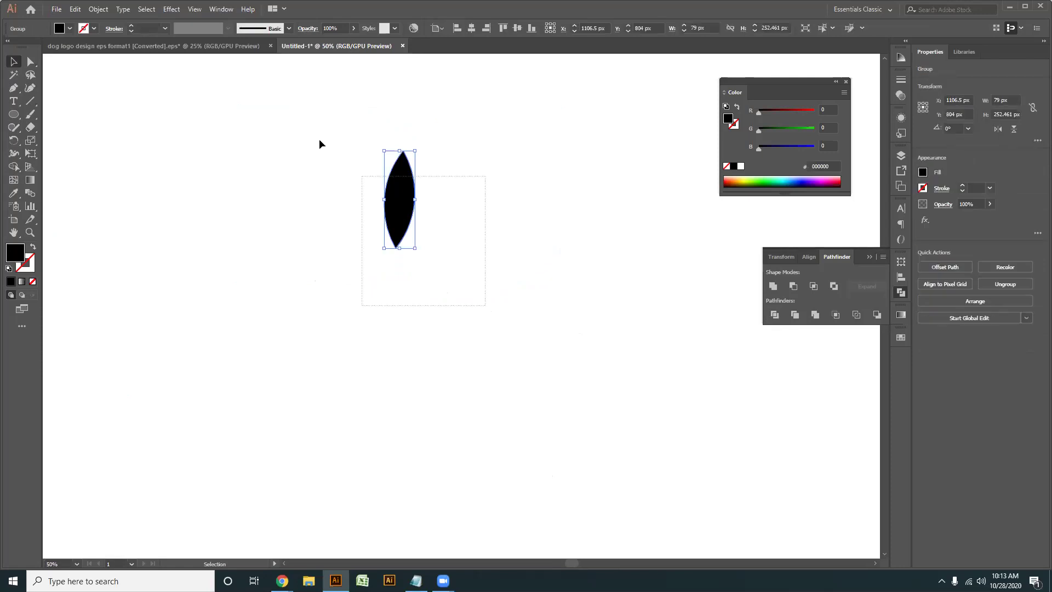
pyautogui.moveTo(413, 208); pyautogui.dragTo(534, 167)
pyautogui.moveTo(379, 343); pyautogui.dragTo(496, 284)
pyautogui.moveTo(479, 175); pyautogui.dragTo(472, 231)
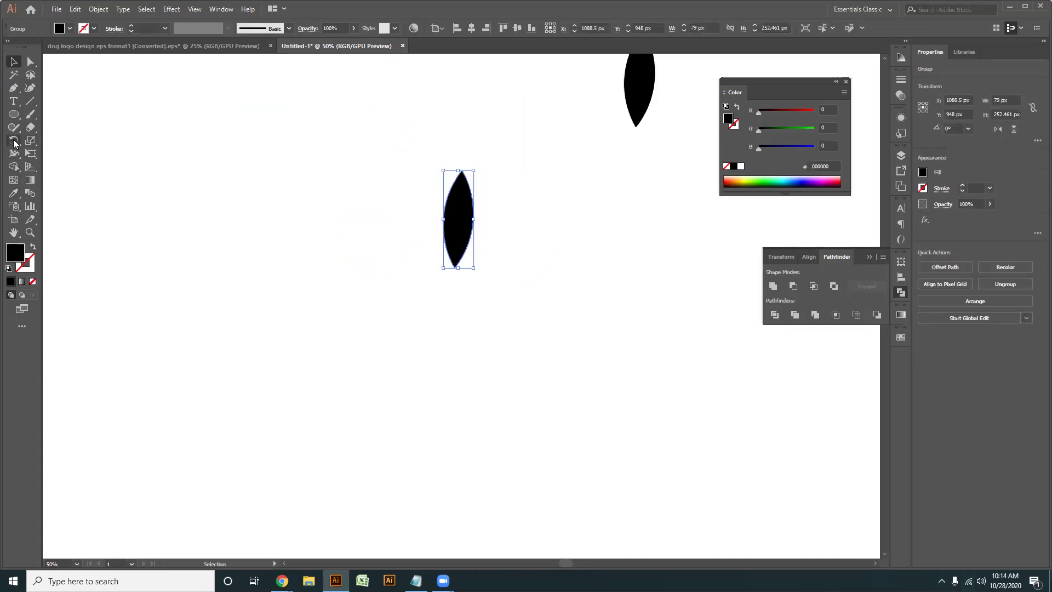
# - Create a copy of the lower leaf rotated 30° around its top anchor point
pyautogui.click(13, 141)
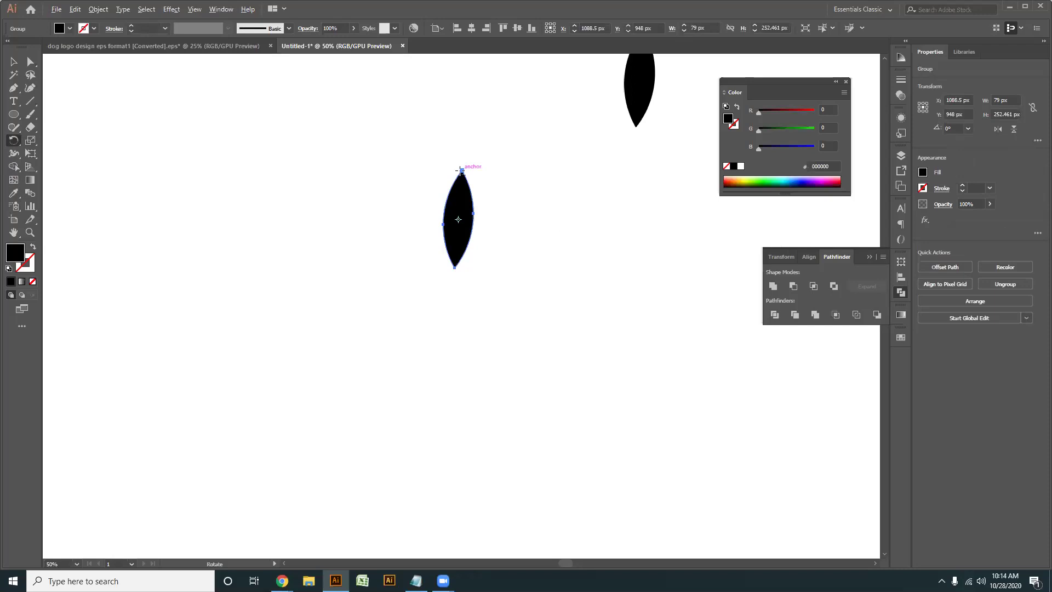
pyautogui.keyDown('alt'); pyautogui.click(462, 170); pyautogui.keyUp('alt')
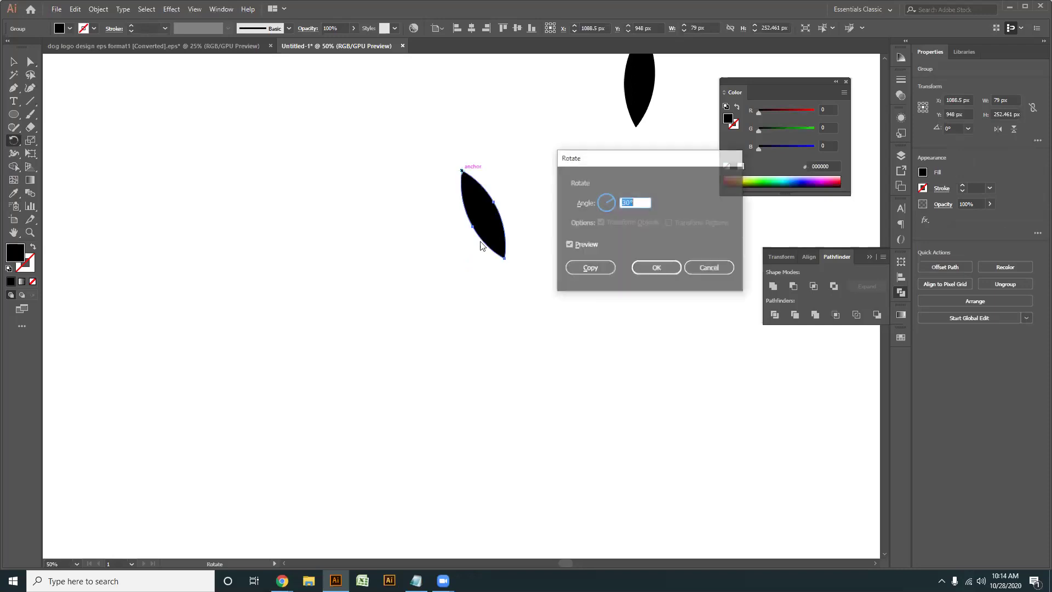
pyautogui.click(590, 268)
# - Rotate the two joined leaves upside down so they form a V that opens upward
pyautogui.press('v')
pyautogui.moveTo(571, 401); pyautogui.dragTo(296, 177)
pyautogui.moveTo(511, 172); pyautogui.dragTo(319, 335)
pyautogui.click(558, 356)
pyautogui.scroll(3, 496, 325)
pyautogui.moveTo(497, 325); pyautogui.dragTo(517, 389)
pyautogui.moveTo(557, 371); pyautogui.dragTo(493, 252)
pyautogui.moveTo(538, 99); pyautogui.dragTo(553, 117)
pyautogui.hotkey('ctrl', 'z')
pyautogui.scroll(1, 510, 274)
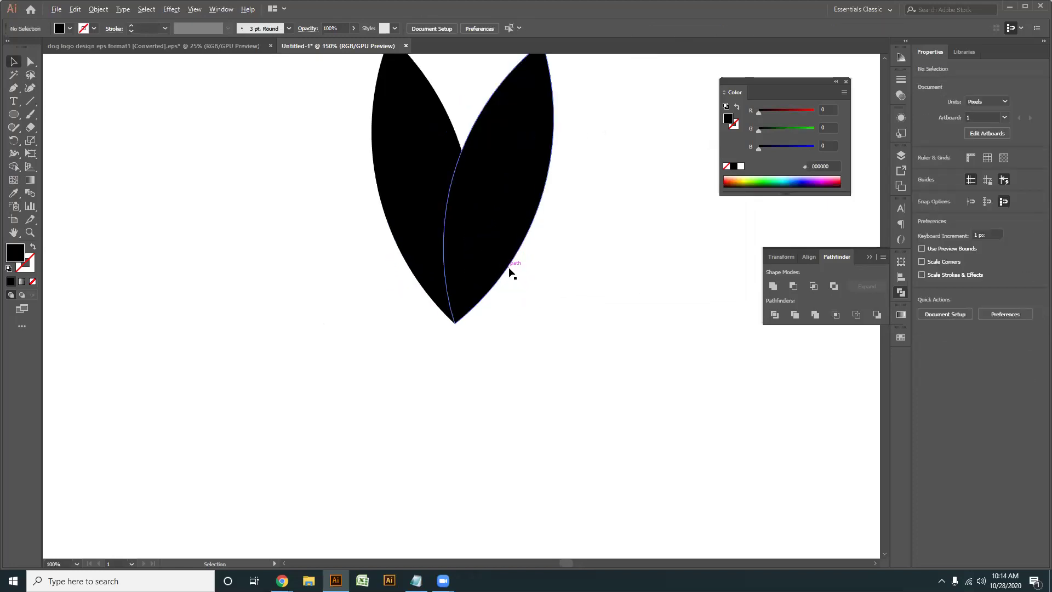
# - Nudge the right leaf to the right and the left leaf slightly left to open a gap between them
pyautogui.click(515, 236)
pyautogui.press('Right')
pyautogui.press('Right')
pyautogui.press('Right')
pyautogui.hotkey('shift', 'Right')
pyautogui.hotkey('shift', 'Right')
pyautogui.hotkey('shift', 'Right')
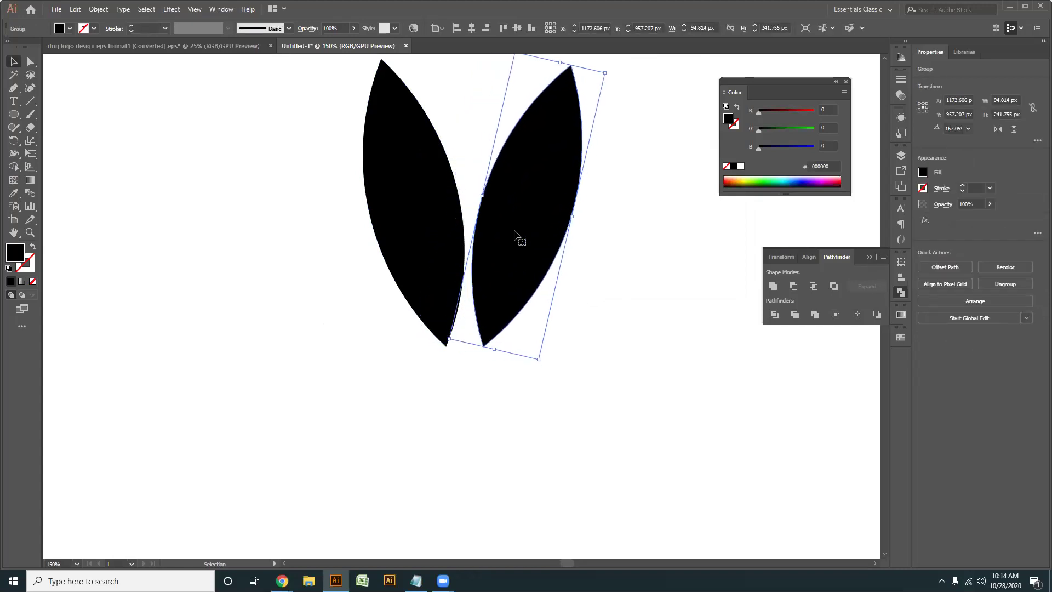
pyautogui.click(447, 329)
pyautogui.press('Left')
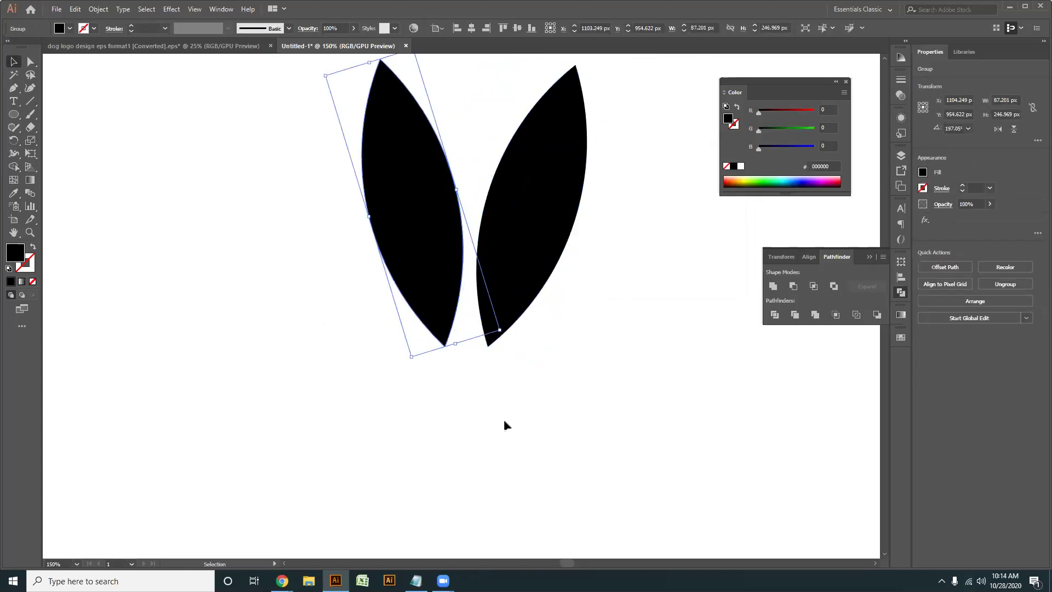
pyautogui.click(504, 423)
pyautogui.scroll(-2, 456, 344)
pyautogui.scroll(2, 459, 345)
# - Delete the right leaf and tilt the remaining leaf further, to a rotation of about 205°
pyautogui.click(496, 281)
pyautogui.press('Delete')
pyautogui.click(439, 324)
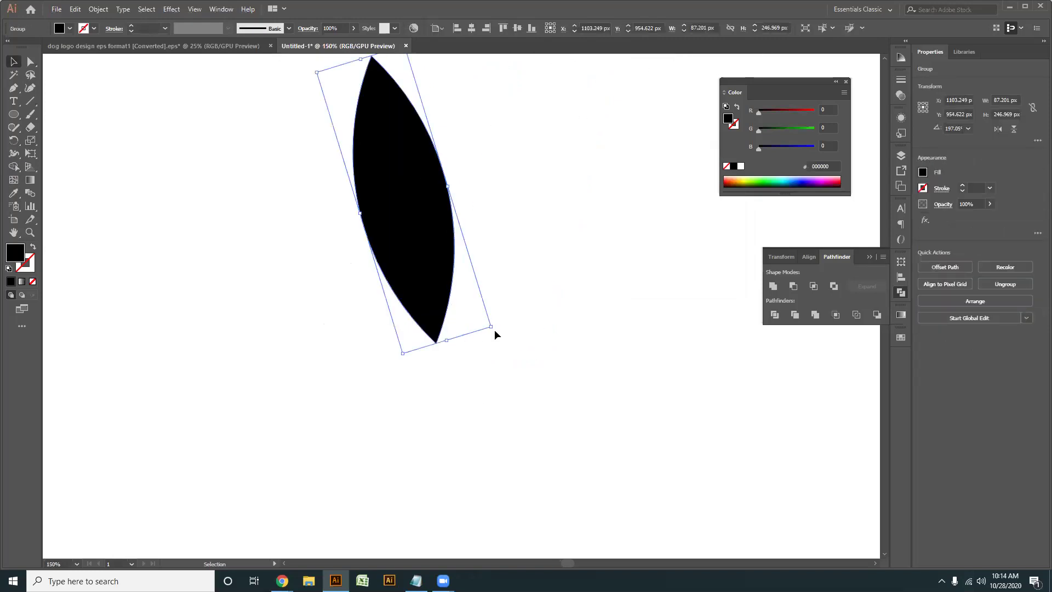
pyautogui.moveTo(493, 327); pyautogui.dragTo(517, 323)
pyautogui.click(514, 371)
pyautogui.scroll(-1, 493, 368)
# - Reflect a copy of the tilted leaf across the vertical axis and place it beside the original as a mirrored pair
pyautogui.click(429, 250)
pyautogui.rightClick(426, 246)
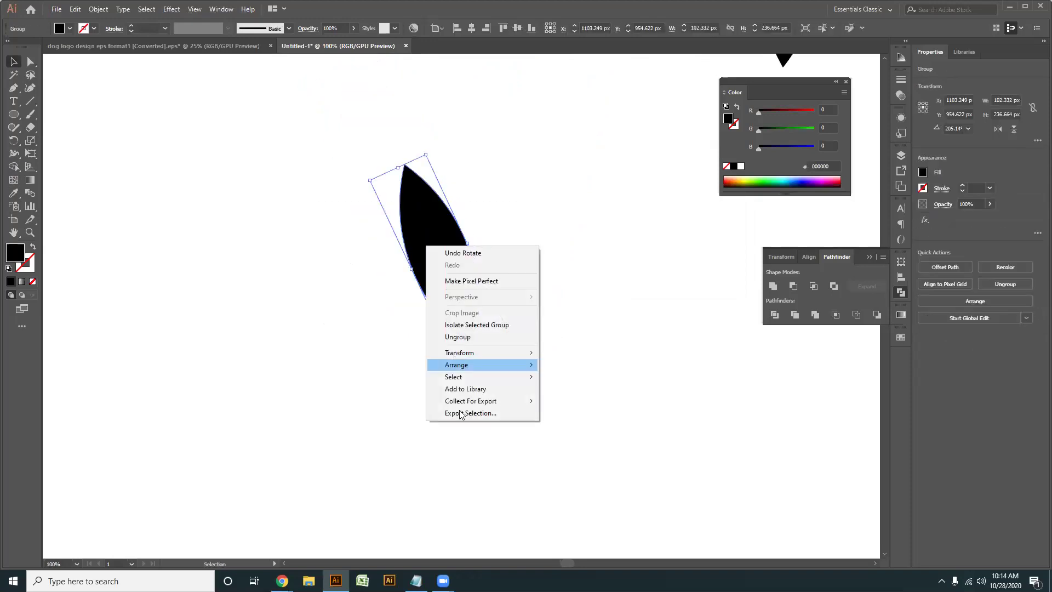
pyautogui.moveTo(461, 353)
pyautogui.click(580, 395)
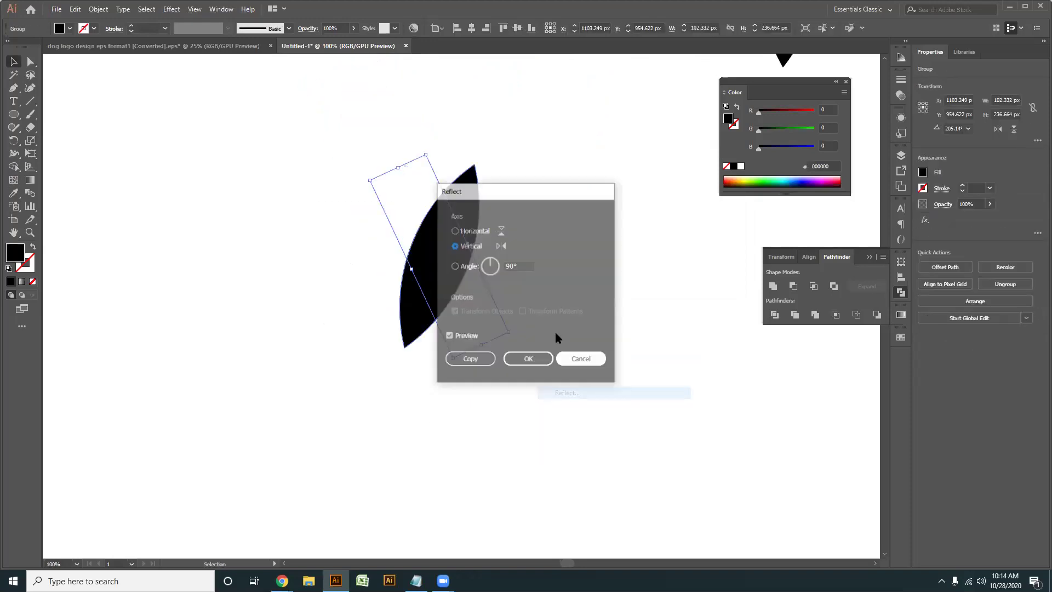
pyautogui.click(470, 358)
pyautogui.moveTo(421, 314); pyautogui.dragTo(506, 301)
pyautogui.click(559, 419)
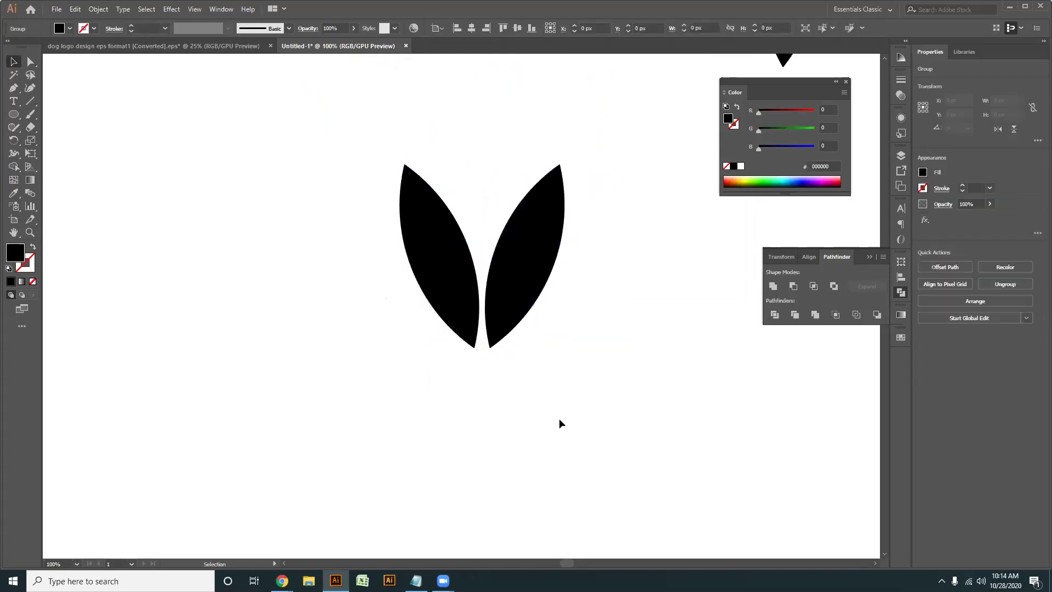
# - Move the upright leaf between and above the mirrored pair to complete a three-leaf sprig
pyautogui.scroll(-3, 528, 349)
pyautogui.hscroll(2, 510, 329)
pyautogui.scroll(1, 492, 304)
pyautogui.moveTo(508, 172); pyautogui.dragTo(354, 245)
pyautogui.scroll(2, 432, 402)
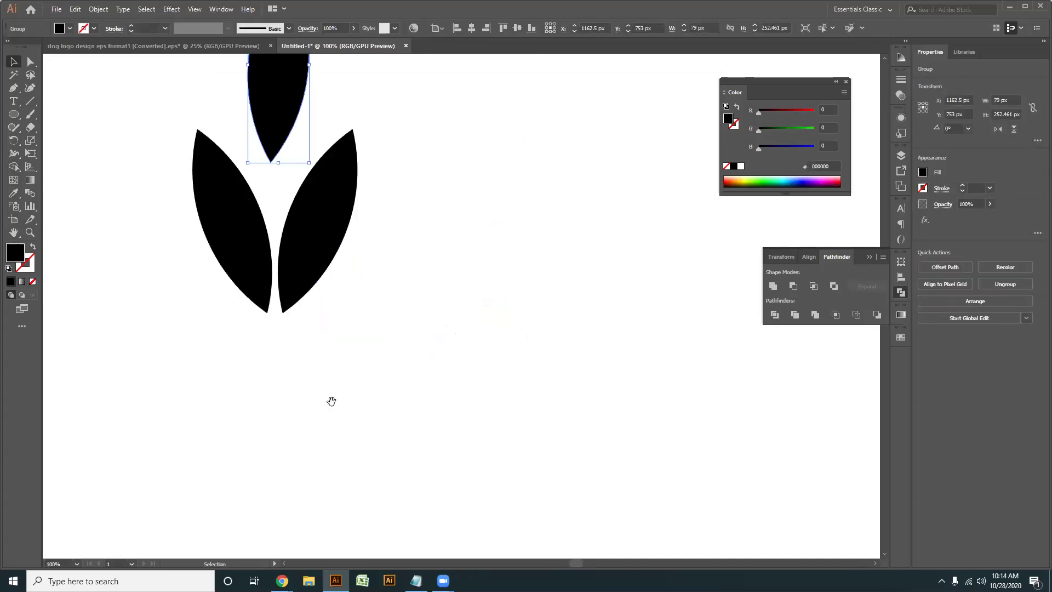
pyautogui.moveTo(332, 402); pyautogui.dragTo(502, 413)
pyautogui.scroll(-1, 481, 386)
pyautogui.scroll(1, 475, 386)
pyautogui.moveTo(492, 368); pyautogui.dragTo(505, 415)
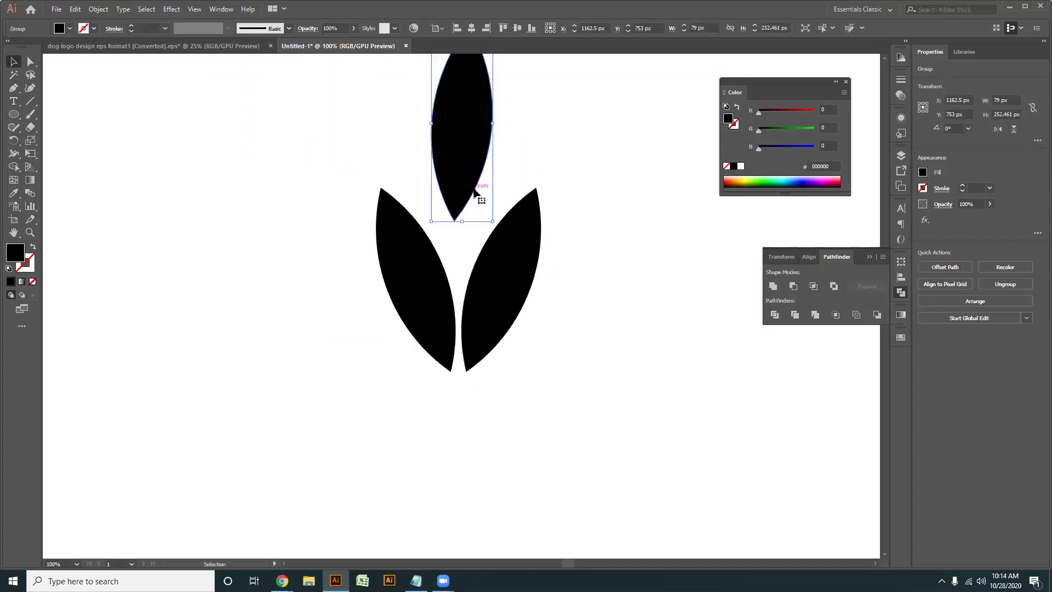
pyautogui.moveTo(466, 186); pyautogui.dragTo(467, 198)
pyautogui.click(578, 320)
pyautogui.scroll(-2, 574, 318)
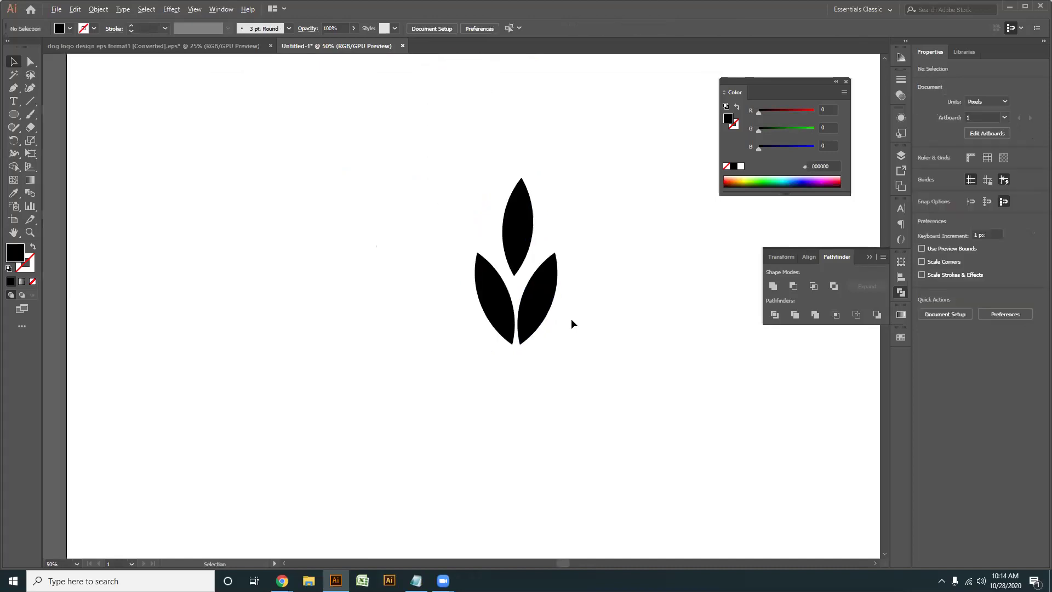
# - Draw a second black circle about 390 px in diameter below and to the right of the sprig
pyautogui.scroll(-1, 571, 321)
pyautogui.moveTo(570, 368); pyautogui.dragTo(367, 233)
pyautogui.click(14, 114)
pyautogui.scroll(1, 487, 373)
pyautogui.moveTo(405, 272); pyautogui.dragTo(472, 350)
# - Duplicate the new circle to its right with a narrow overlap and align the vertical centers of both circles
pyautogui.press('v')
pyautogui.moveTo(433, 288); pyautogui.dragTo(559, 295)
pyautogui.keyDown('shift'); pyautogui.click(446, 277); pyautogui.keyUp('shift')
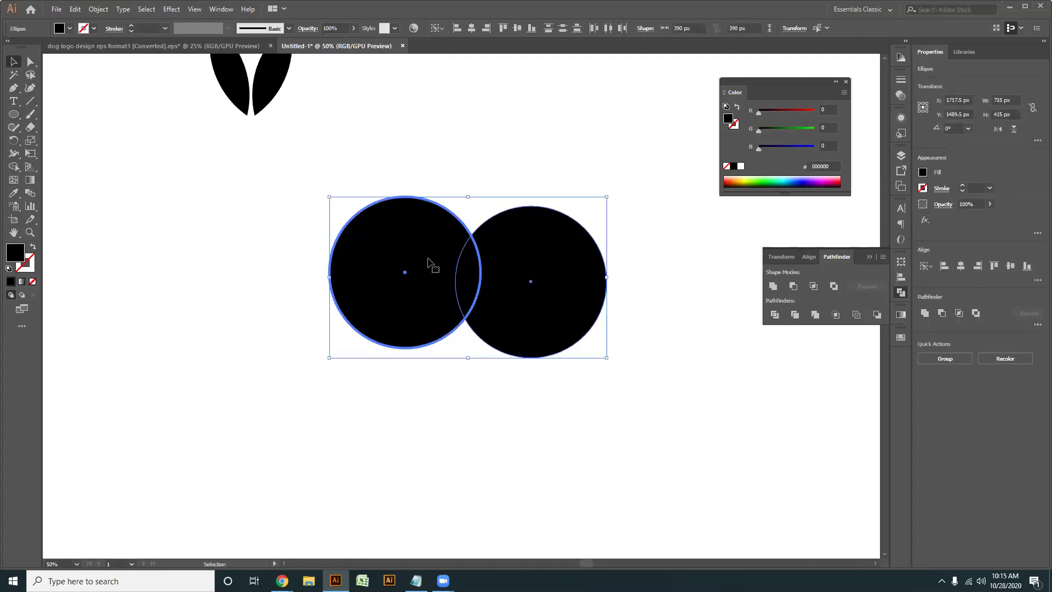
pyautogui.click(517, 28)
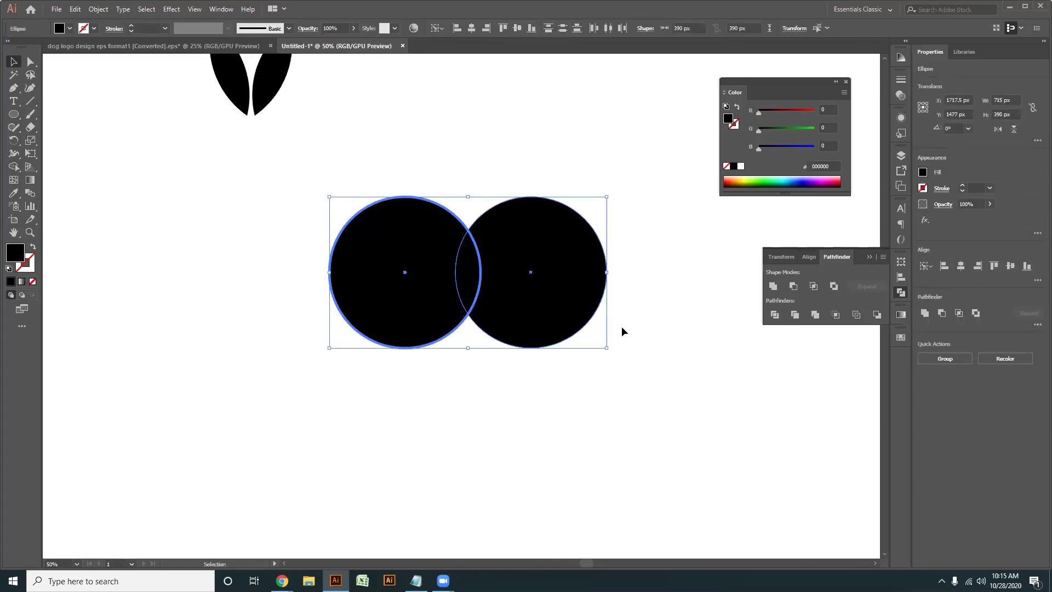
# - Divide the two aligned circles with Pathfinder and ungroup the resulting pieces
pyautogui.click(776, 315)
pyautogui.click(658, 303)
pyautogui.moveTo(515, 289); pyautogui.dragTo(662, 419)
pyautogui.moveTo(660, 360)
pyautogui.mouseDown()
pyautogui.moveTo(480, 286)
pyautogui.moveTo(673, 299)
pyautogui.mouseUp()
pyautogui.rightClick(485, 275)
pyautogui.click(534, 367)
# - Delete the outer pieces of the divided circles so only the symmetrical leaf shape remains
pyautogui.click(614, 409)
pyautogui.press('Delete')
pyautogui.moveTo(360, 327); pyautogui.dragTo(112, 369)
pyautogui.press('Delete')
pyautogui.moveTo(468, 413); pyautogui.dragTo(197, 197)
pyautogui.scroll(-3, 425, 327)
pyautogui.moveTo(337, 382); pyautogui.dragTo(349, 323)
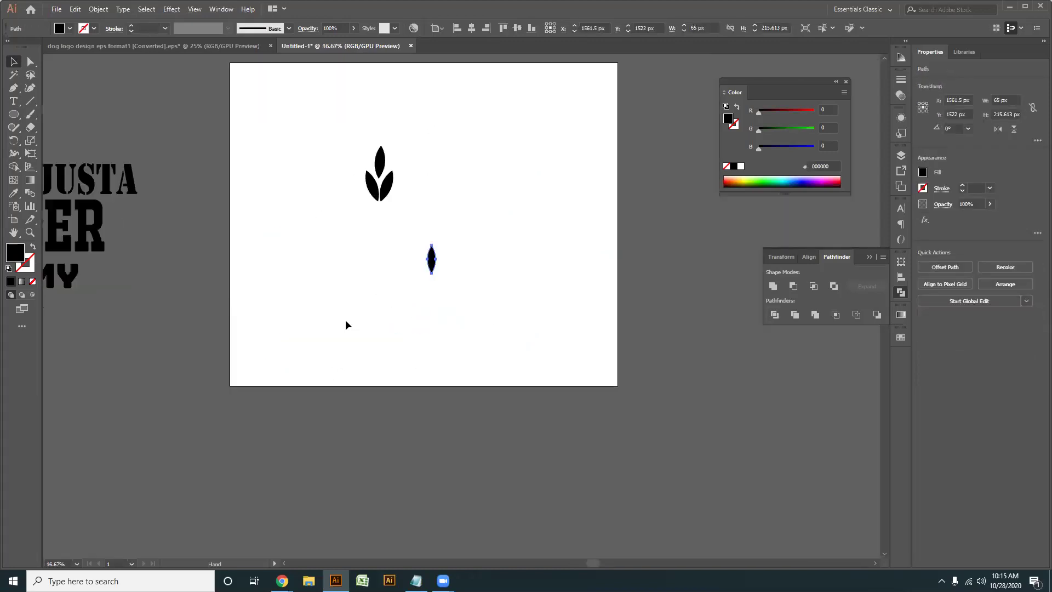
pyautogui.click(350, 328)
# - Place the "SON" text near the artboard's lower edge and set its font to loveletter
pyautogui.moveTo(255, 291); pyautogui.dragTo(383, 247)
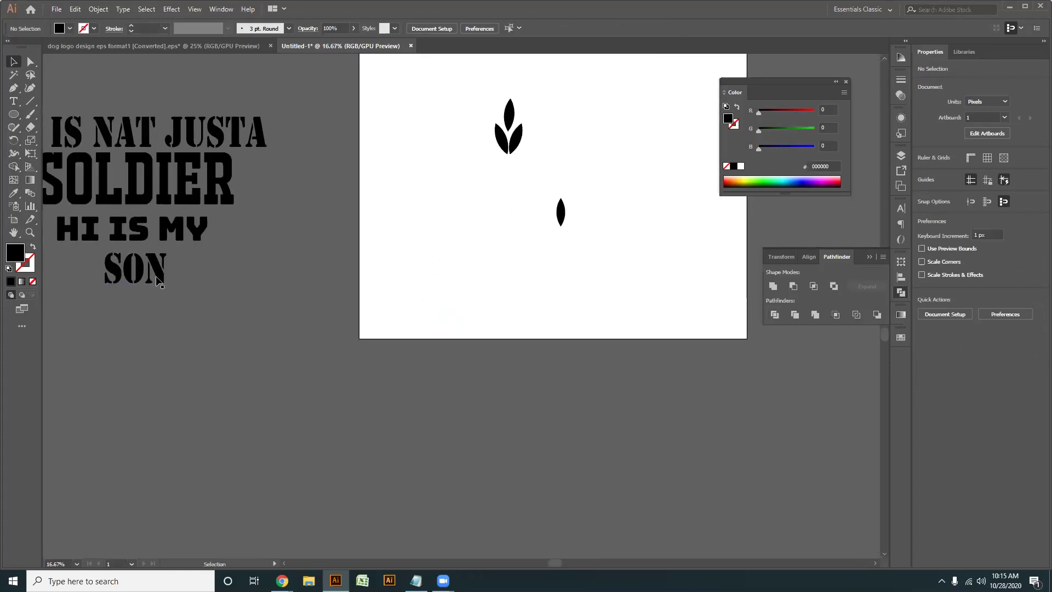
pyautogui.moveTo(152, 276); pyautogui.dragTo(398, 365)
pyautogui.scroll(4, 504, 332)
pyautogui.click(409, 28)
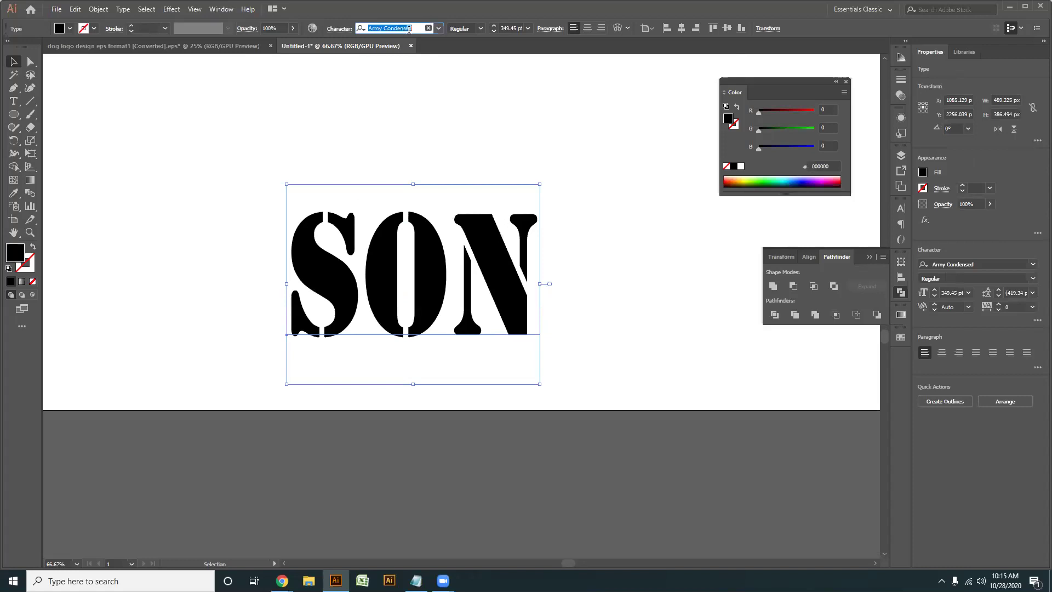
pyautogui.write('love')
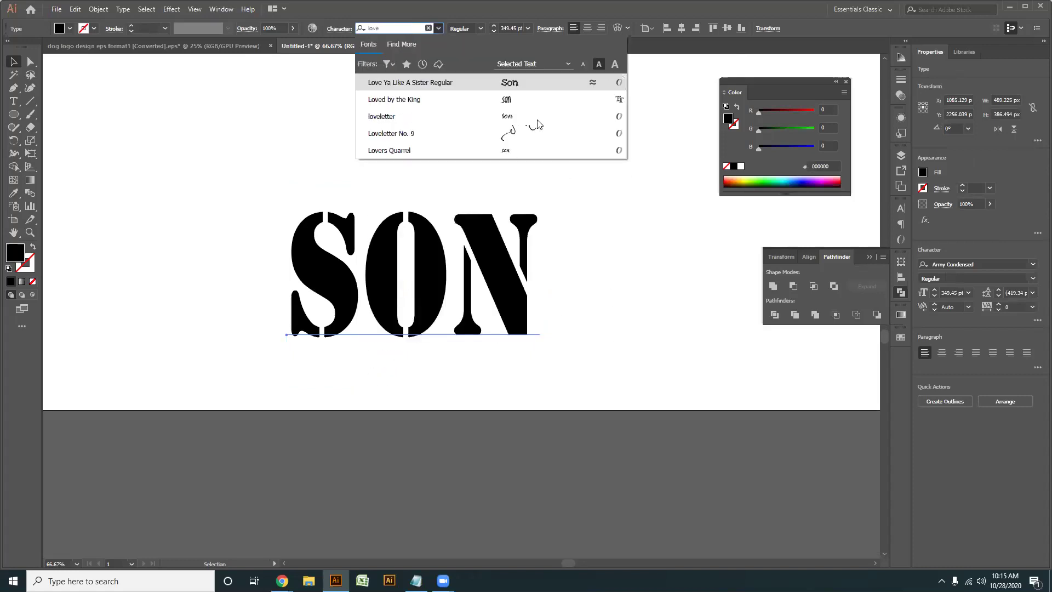
pyautogui.click(507, 119)
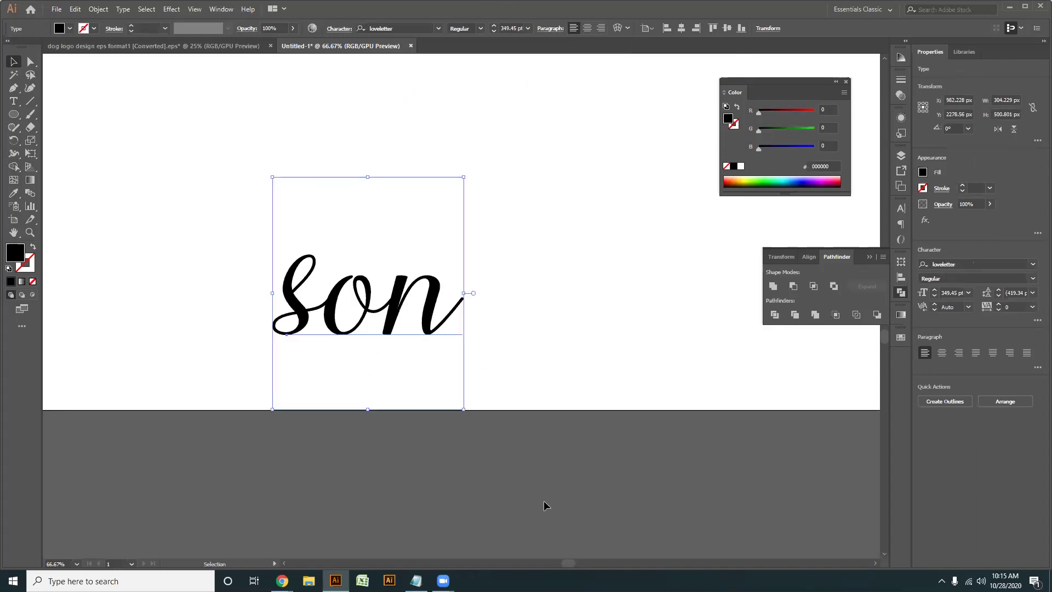
pyautogui.click(507, 425)
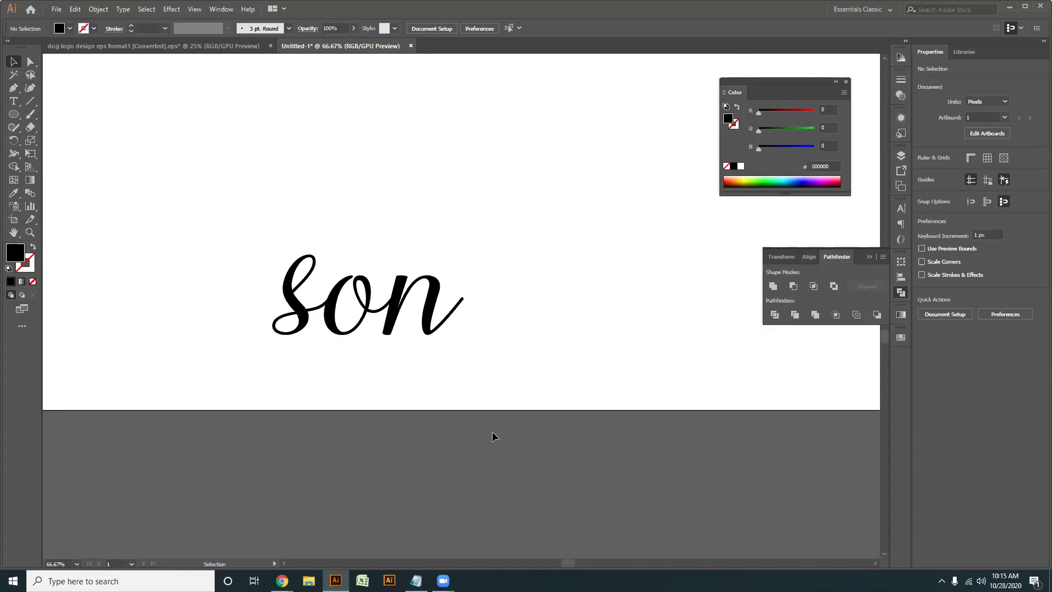
pyautogui.moveTo(517, 436); pyautogui.dragTo(86, 161)
pyautogui.moveTo(495, 442); pyautogui.dragTo(230, 251)
pyautogui.click(529, 380)
pyautogui.click(340, 341)
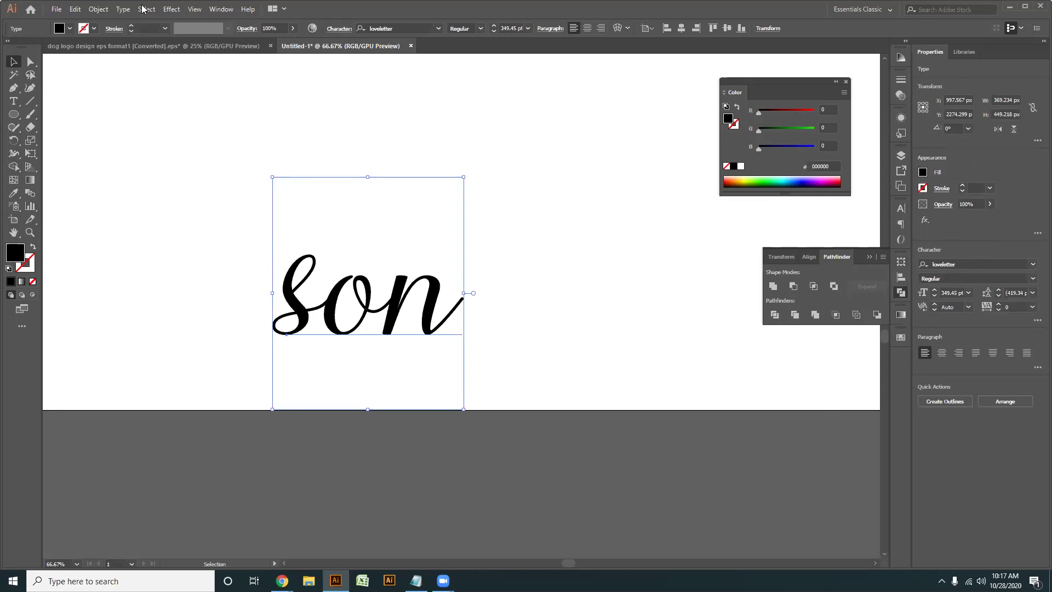
pyautogui.click(224, 9)
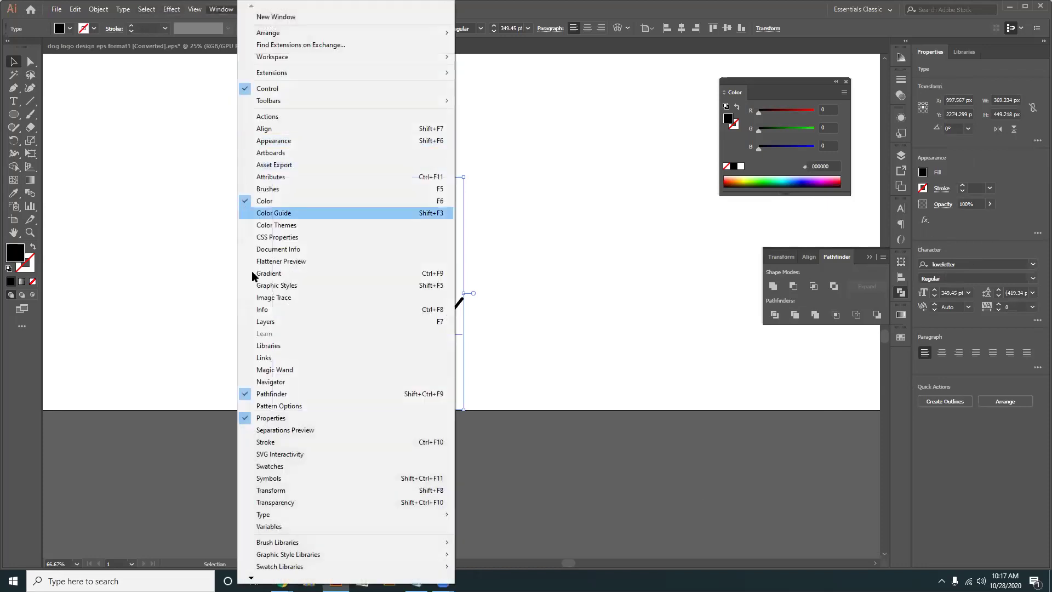
# - Duplicate the script "son" text above and to the right, and switch the copy's font to Lovers Quarrel
pyautogui.moveTo(569, 381); pyautogui.dragTo(239, 235)
pyautogui.keyDown('alt'); pyautogui.moveTo(414, 302); pyautogui.dragTo(611, 176); pyautogui.keyUp('alt')
pyautogui.scroll(-4, 413, 29)
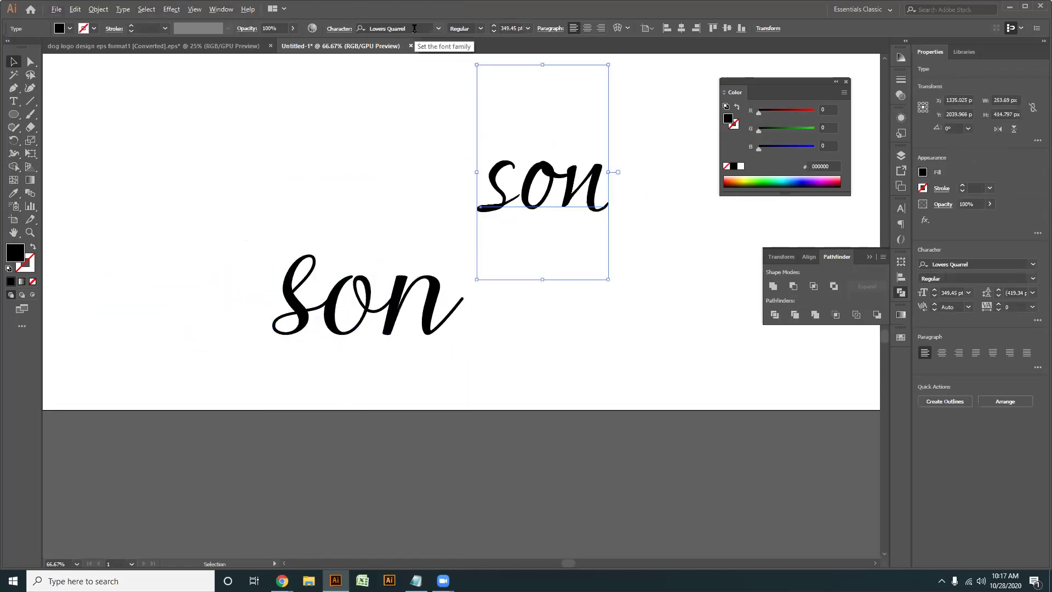
# - Preview a range of fonts on the duplicated "son", from Lucida Console through Mistral and Niconne to Nova Flat
pyautogui.scroll(-3, 413, 28)
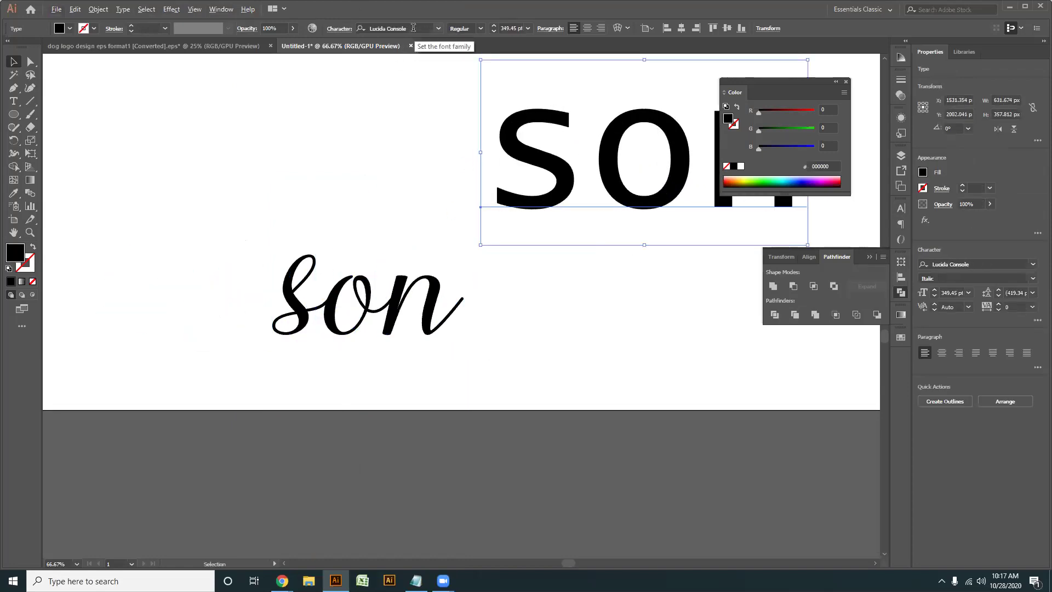
pyautogui.scroll(-3, 413, 28)
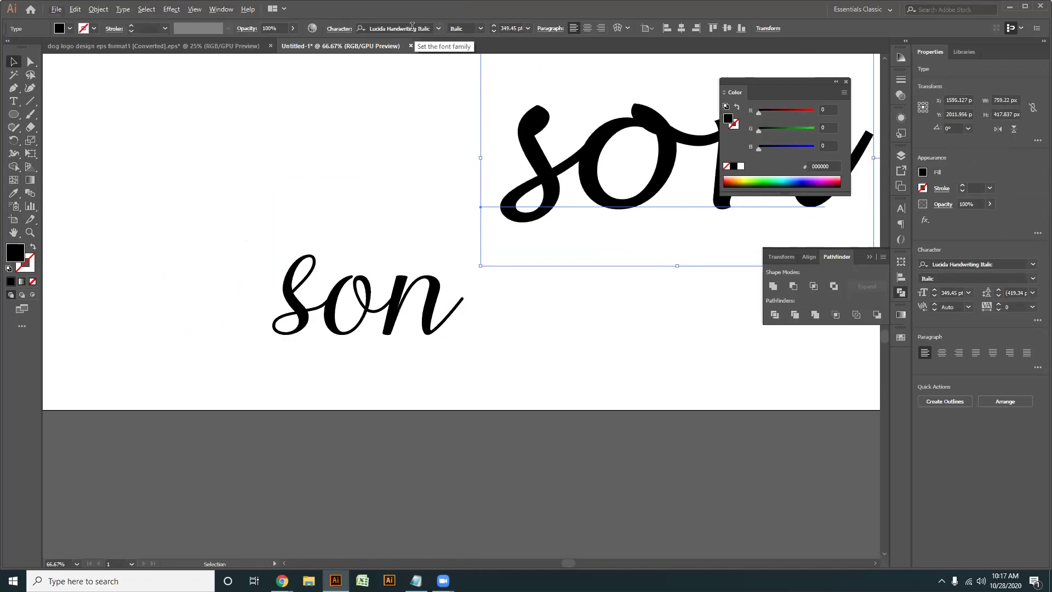
pyautogui.scroll(-4, 411, 28)
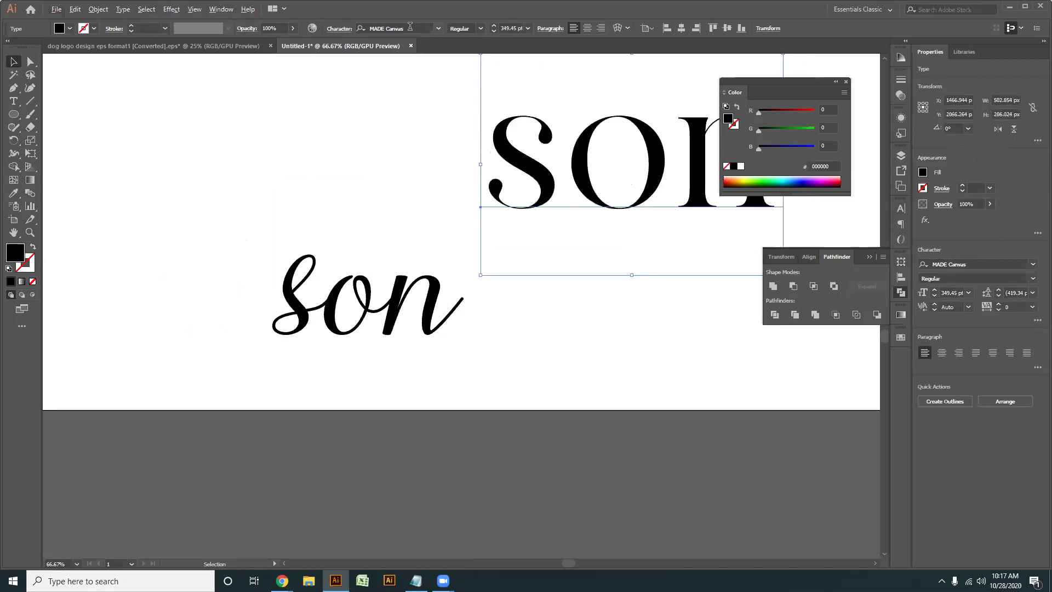
pyautogui.scroll(-4, 410, 27)
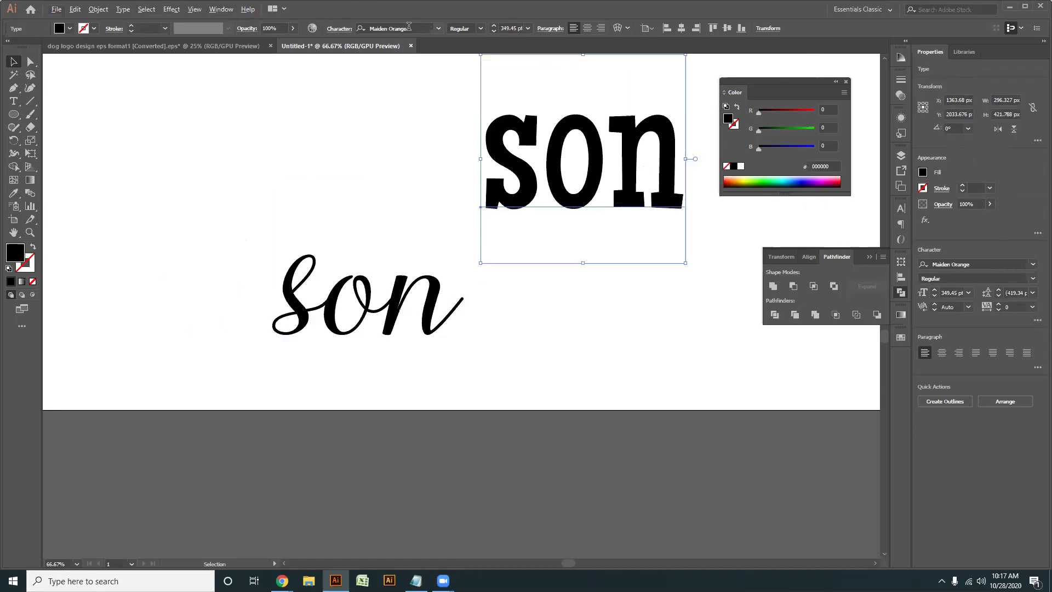
pyautogui.scroll(-4, 409, 27)
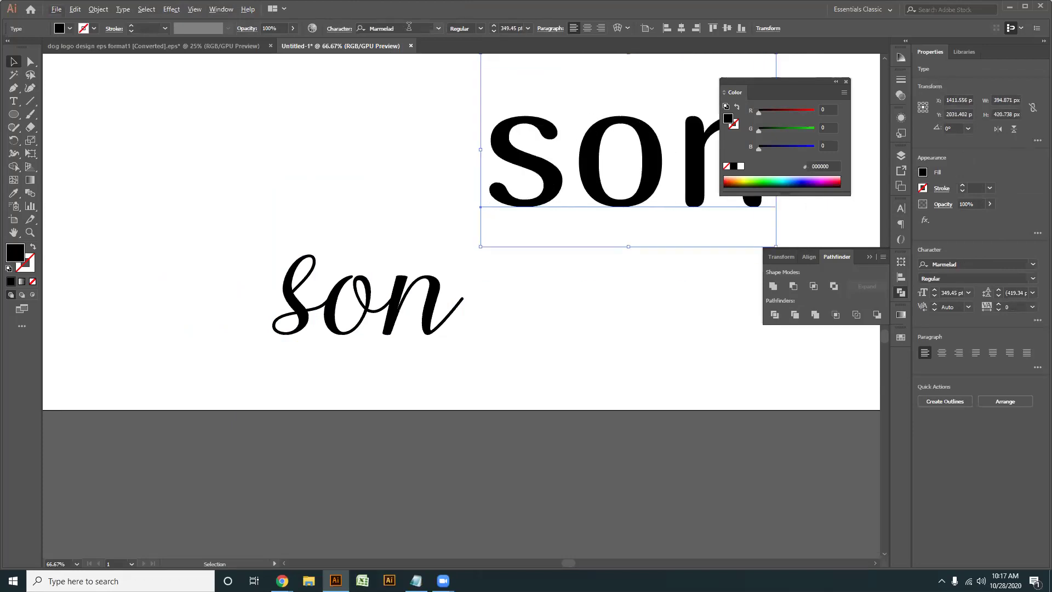
pyautogui.scroll(-2, 406, 30)
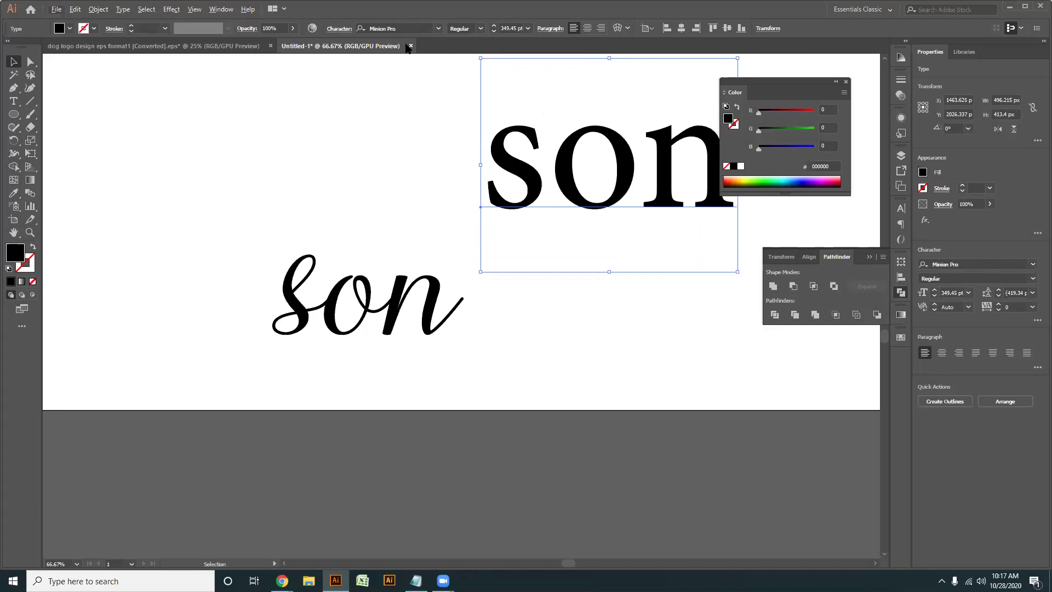
pyautogui.scroll(-3, 415, 27)
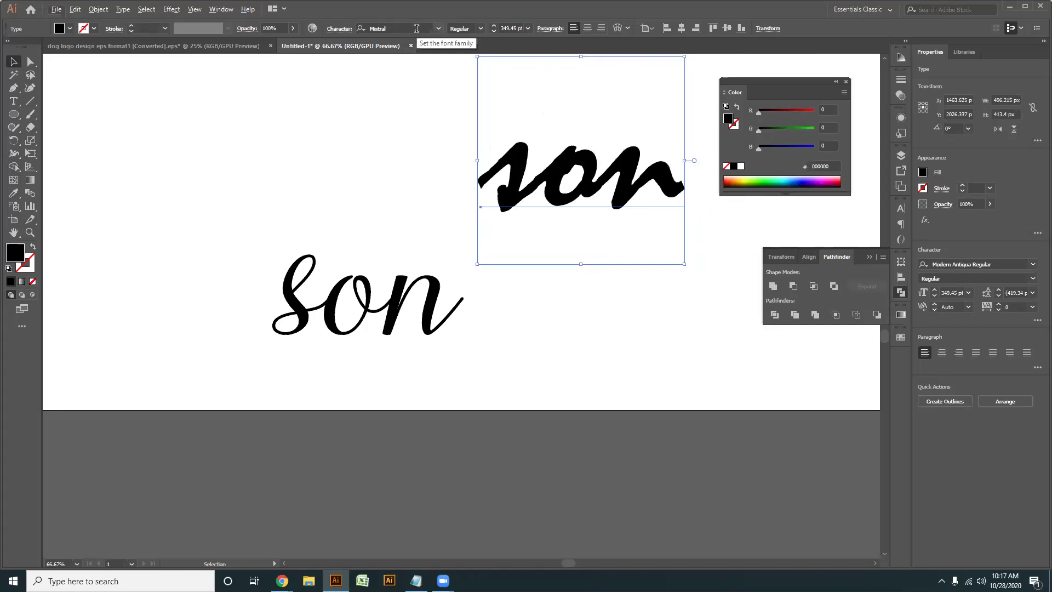
pyautogui.scroll(-4, 415, 30)
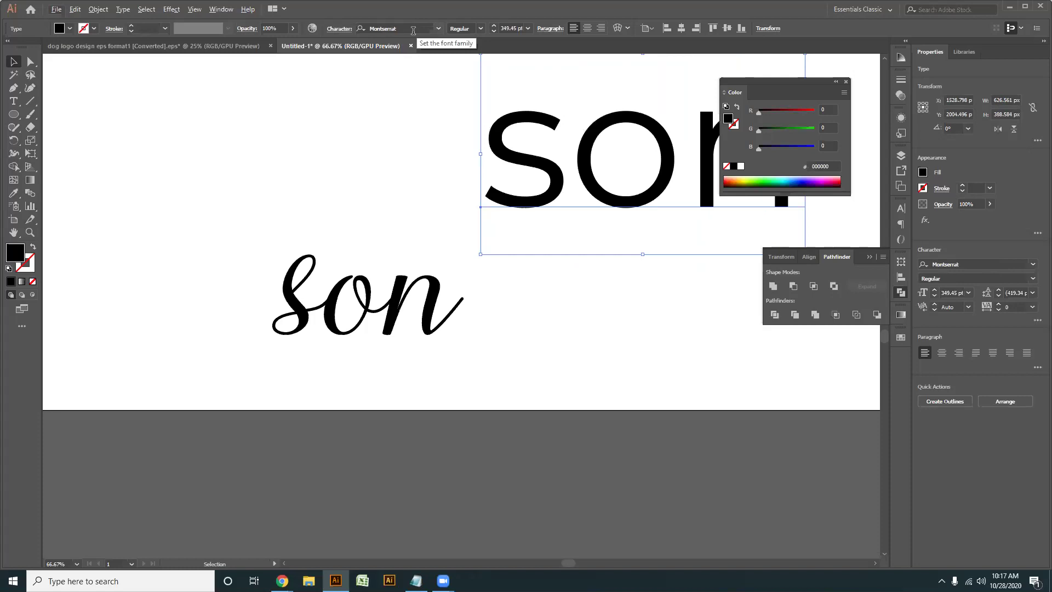
pyautogui.scroll(-2, 413, 31)
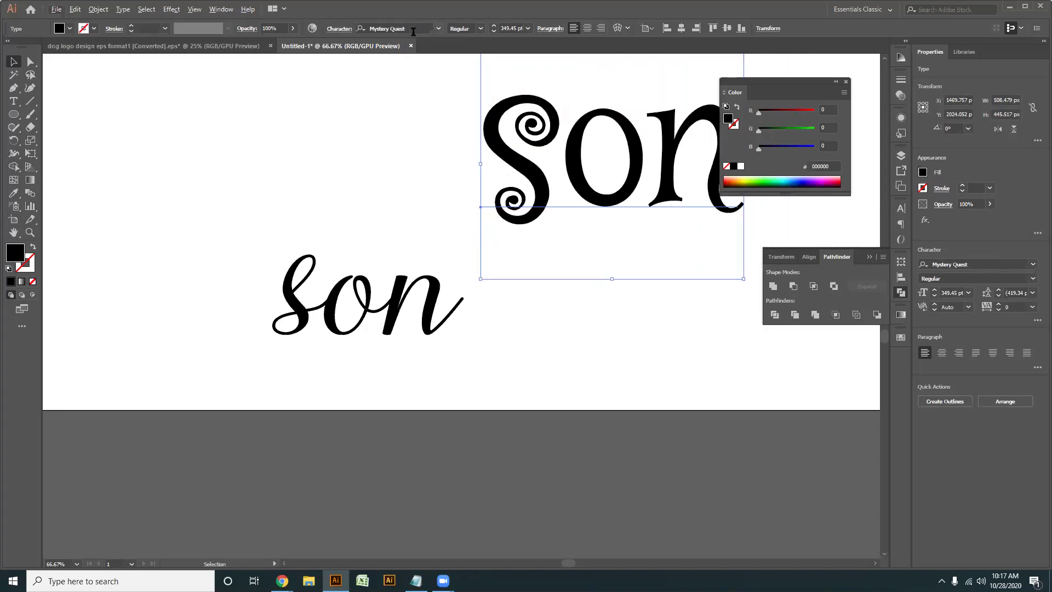
pyautogui.scroll(-1, 414, 31)
pyautogui.scroll(-4, 415, 32)
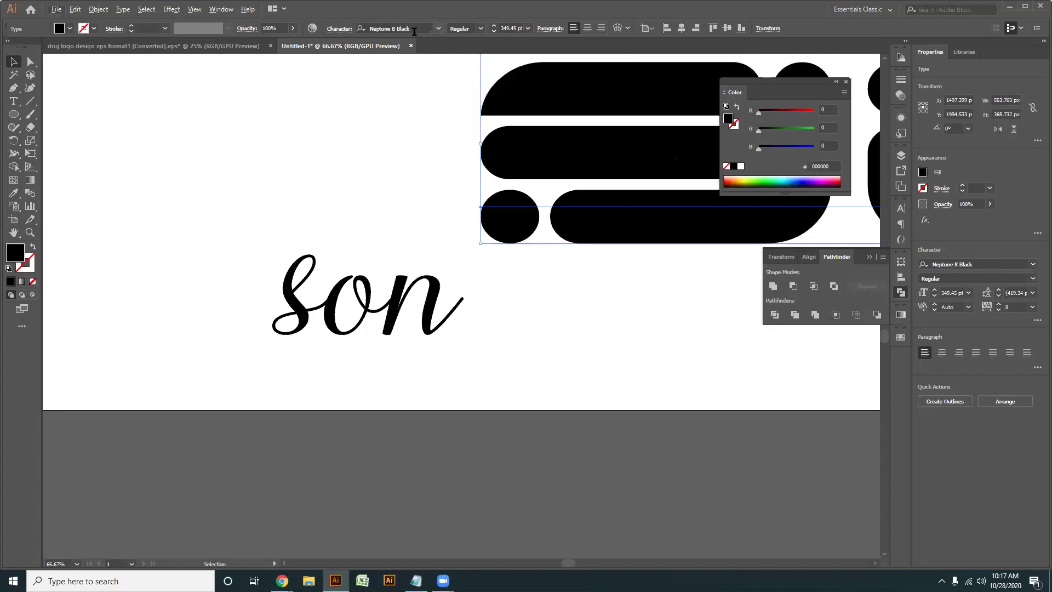
pyautogui.scroll(-2, 414, 32)
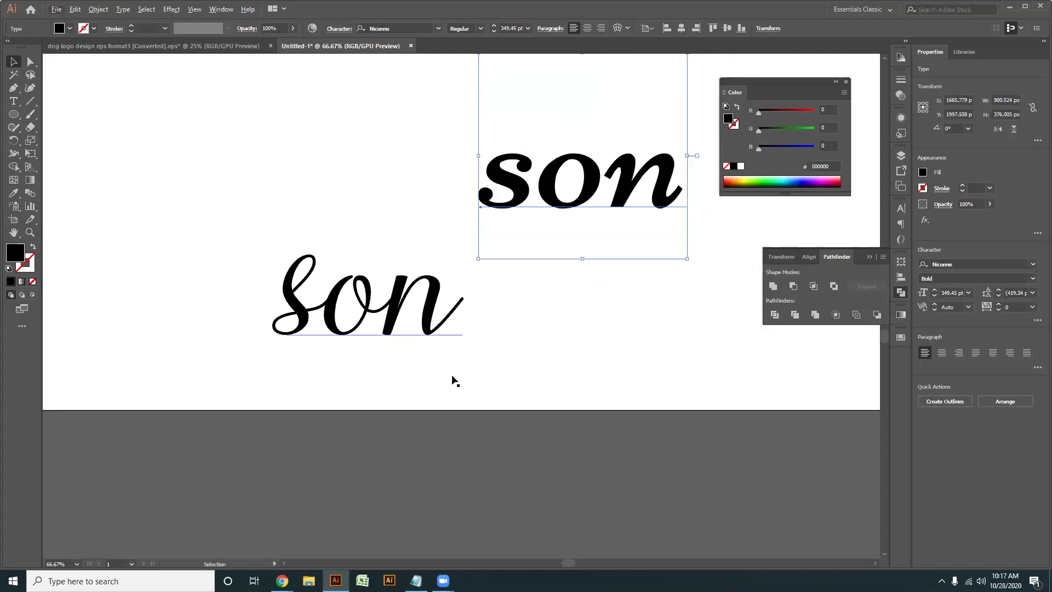
pyautogui.scroll(-2, 480, 315)
pyautogui.moveTo(533, 301); pyautogui.dragTo(401, 321)
pyautogui.scroll(-5, 414, 29)
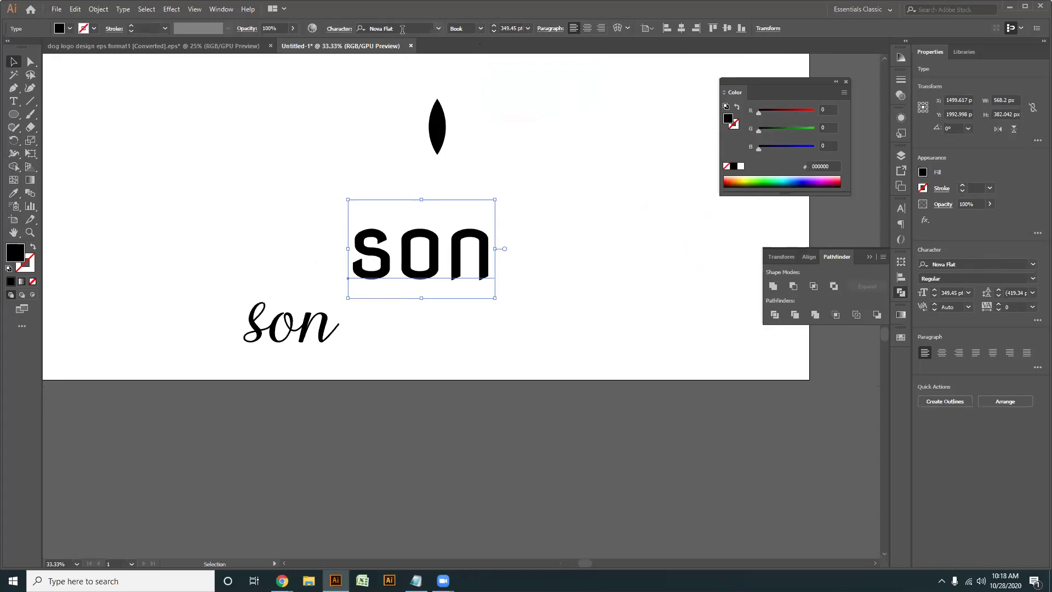
# - Step the duplicate's font onward through Oleo Script, Onyx and the Oregon LDO fonts, and set it to Overlock SC
pyautogui.press('Down')
pyautogui.press('Down')
pyautogui.press('Down')
pyautogui.press('Down')
pyautogui.press('Down')
pyautogui.press('Down')
pyautogui.press('Down')
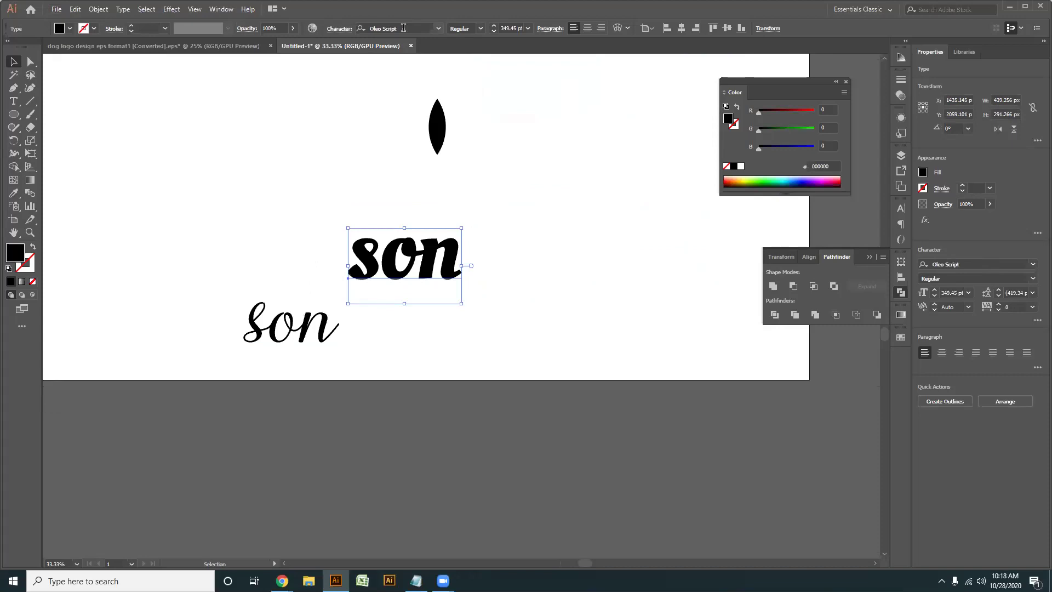
pyautogui.press('Down')
pyautogui.press('Down')
pyautogui.press('Down')
pyautogui.press('Down')
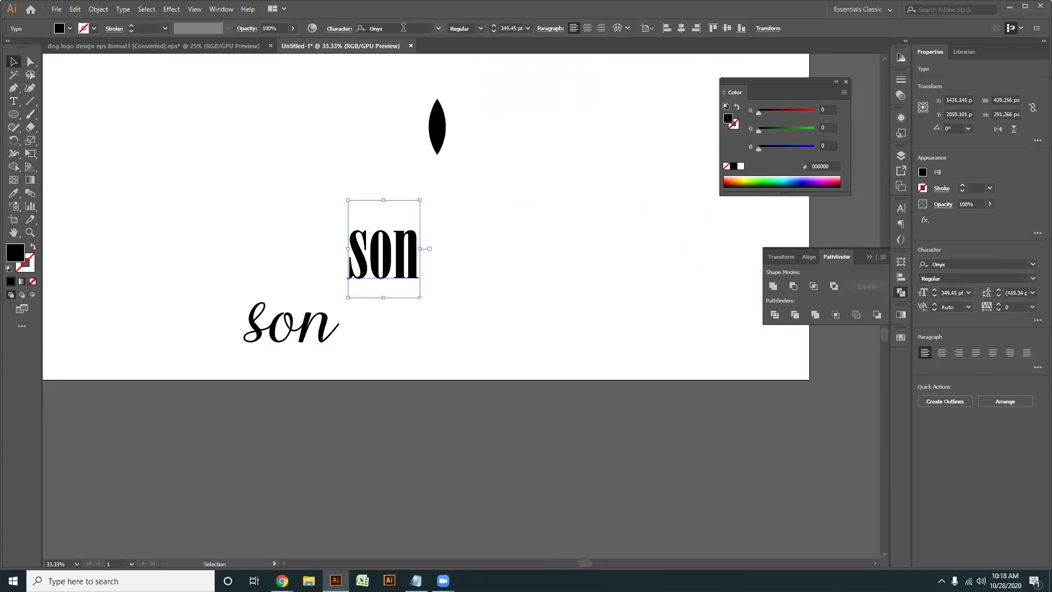
pyautogui.press('Down')
pyautogui.press('Down')
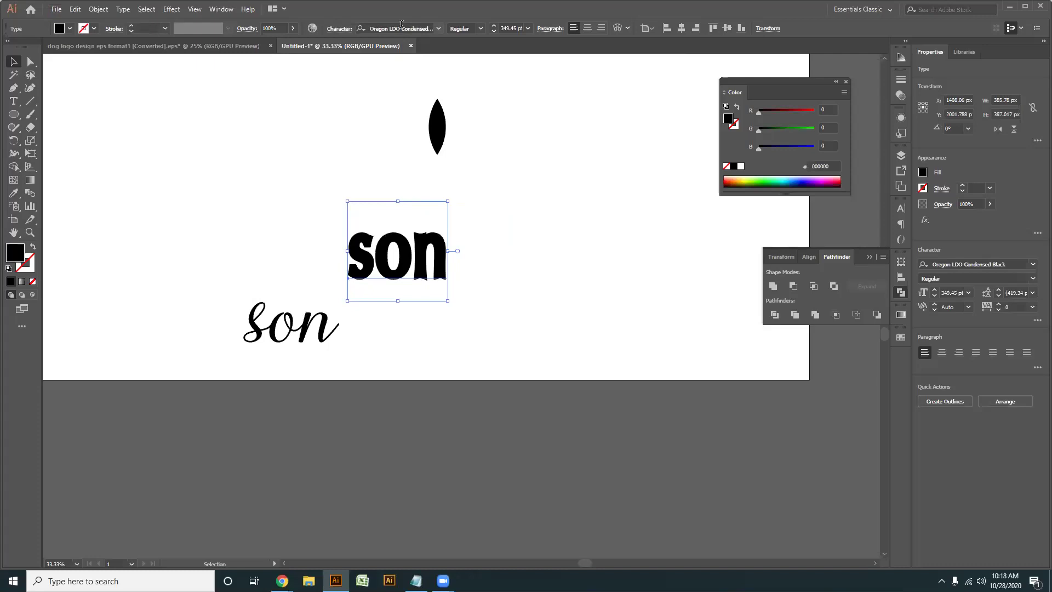
pyautogui.press('Down')
pyautogui.press('Down')
pyautogui.press('Down')
pyautogui.press('Down')
pyautogui.press('Down')
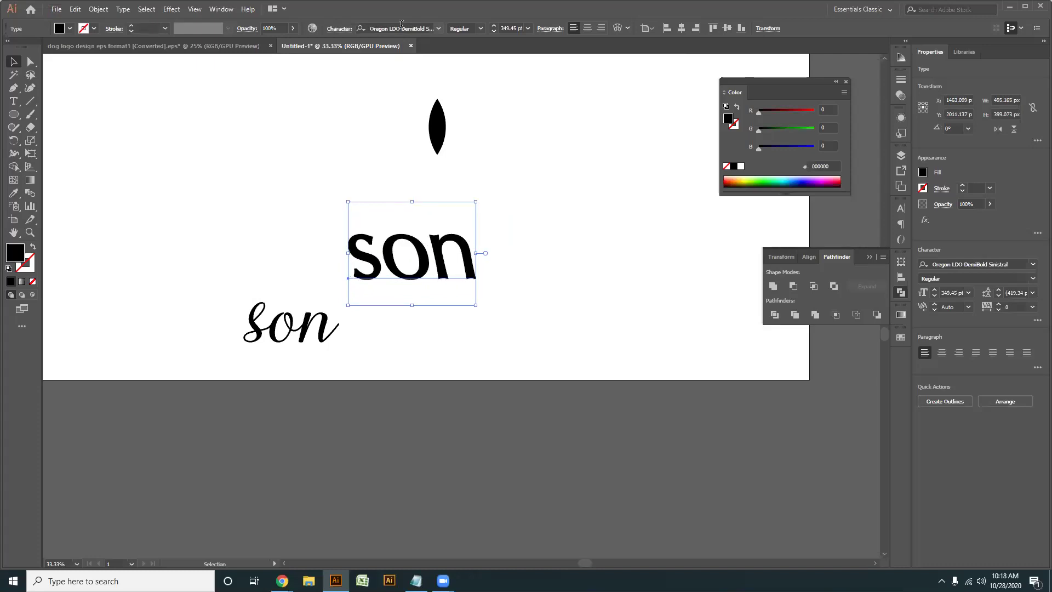
pyautogui.press('Down')
pyautogui.press('Down')
pyautogui.press('Down')
pyautogui.press('Down')
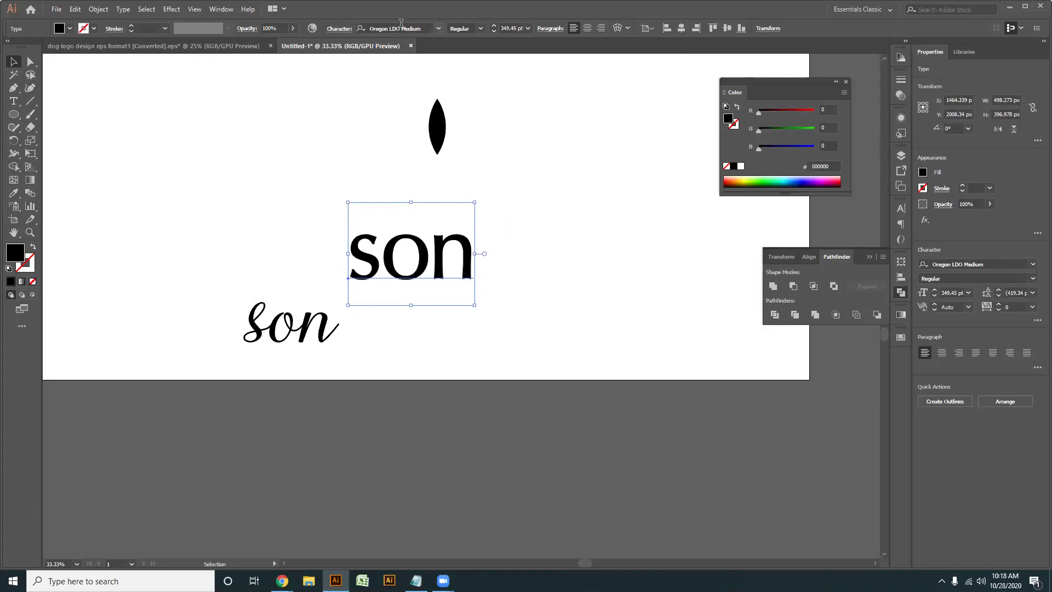
pyautogui.press('Down')
pyautogui.press('Down')
pyautogui.press('Down')
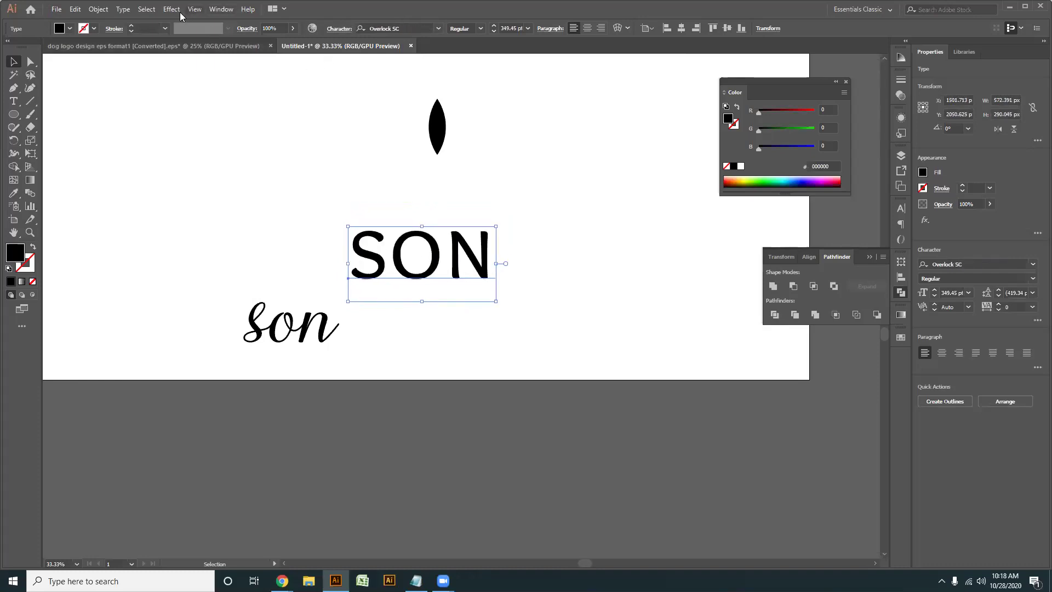
# - Show the Overlock SC glyphs for the "SON" text, move them clear of the lettering and deselect the text
pyautogui.click(124, 10)
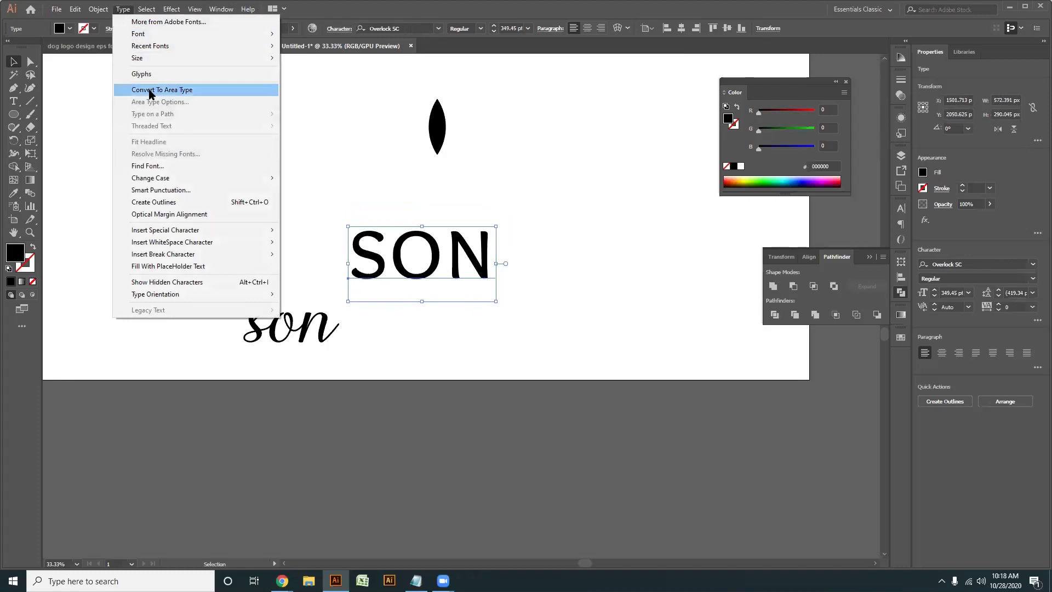
pyautogui.click(149, 74)
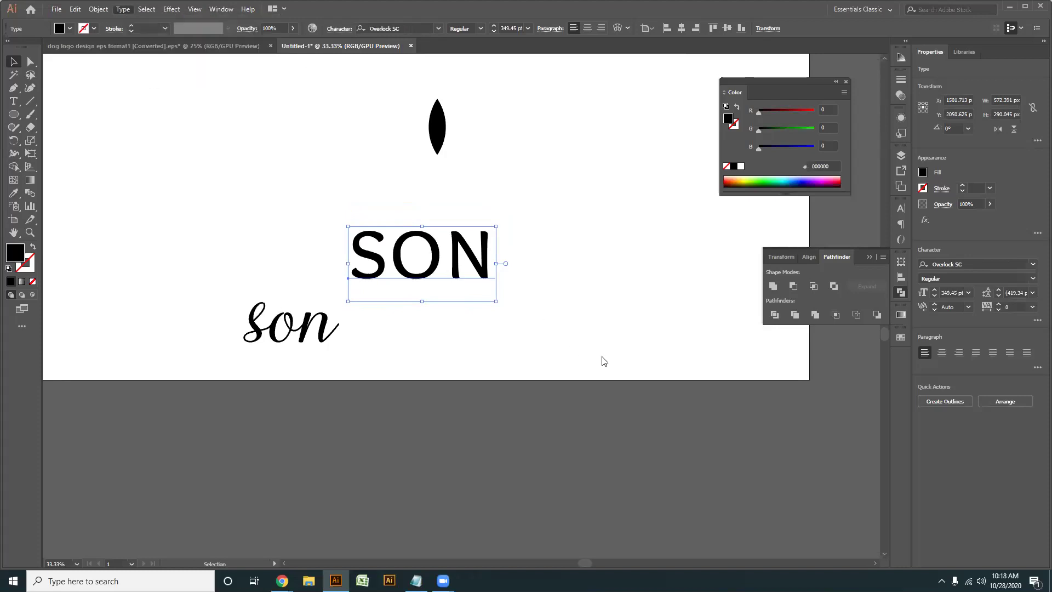
pyautogui.hotkey('alt', 'shift', 'F11')
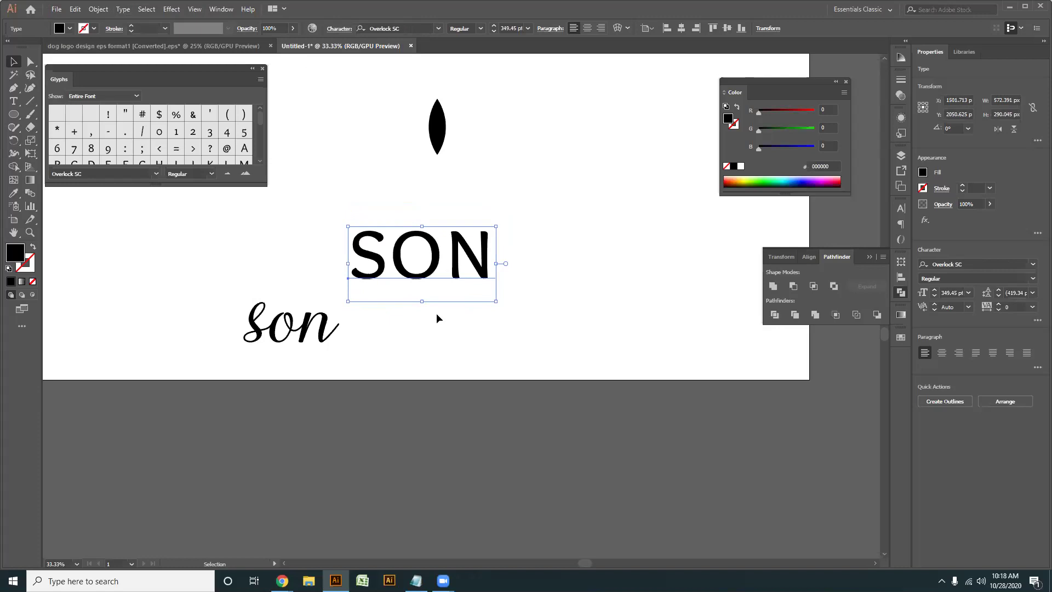
pyautogui.moveTo(212, 66); pyautogui.dragTo(753, 366)
pyautogui.click(384, 431)
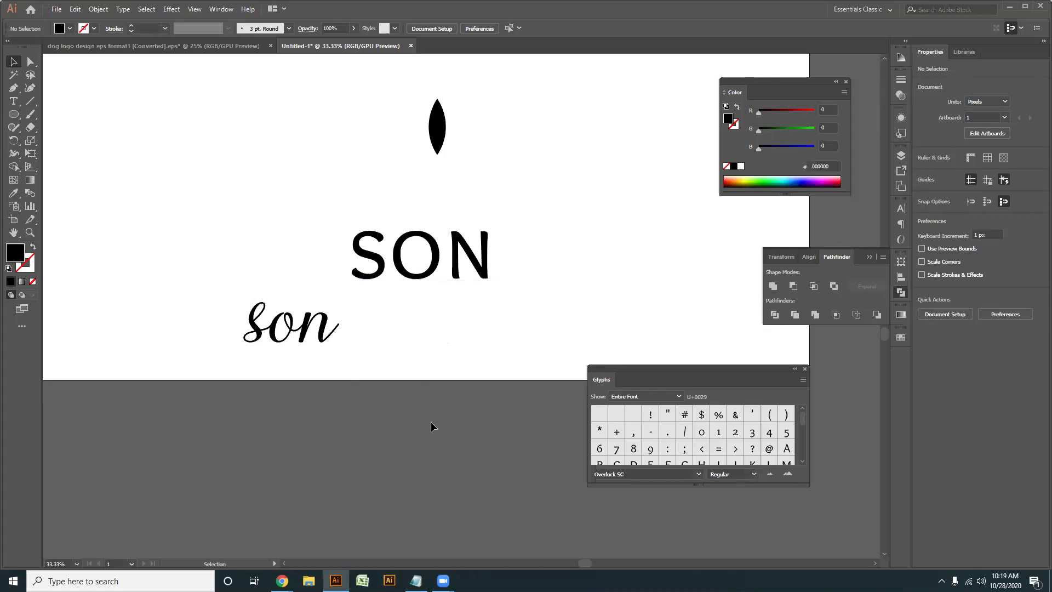
# - Move the "SON" text off the artboard, below its lower edge
pyautogui.click(426, 284)
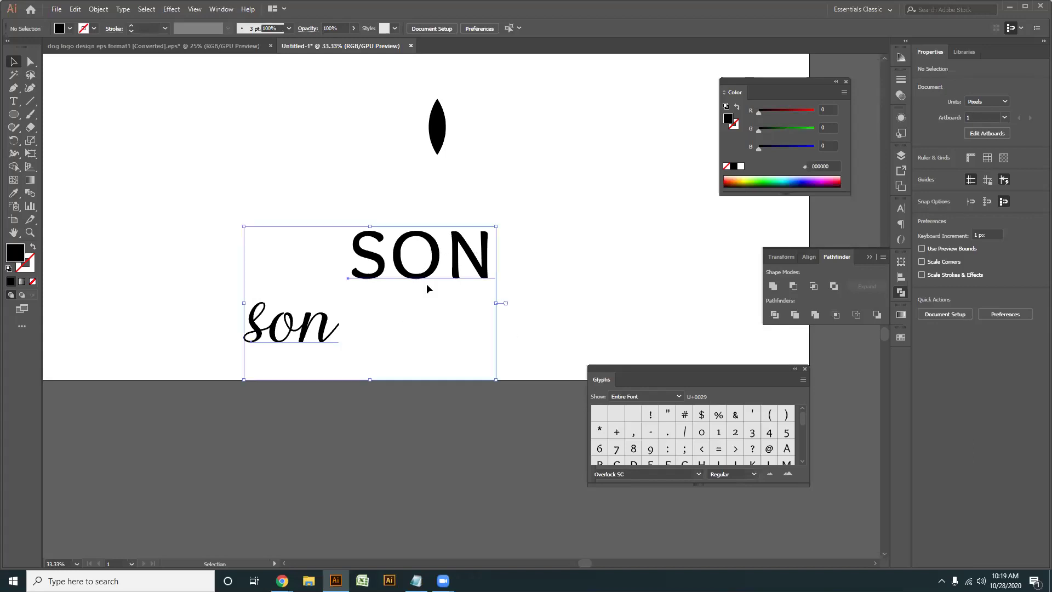
pyautogui.scroll(-2, 507, 392)
pyautogui.moveTo(545, 392); pyautogui.dragTo(446, 284)
pyautogui.scroll(1, 386, 255)
pyautogui.moveTo(377, 206); pyautogui.dragTo(376, 479)
pyautogui.click(453, 306)
# - Move all the leaf shapes together off the artboard, above the stacked typography
pyautogui.scroll(-1, 448, 280)
pyautogui.moveTo(448, 281); pyautogui.dragTo(470, 360)
pyautogui.moveTo(497, 343); pyautogui.dragTo(267, 132)
pyautogui.moveTo(421, 244); pyautogui.dragTo(155, 114)
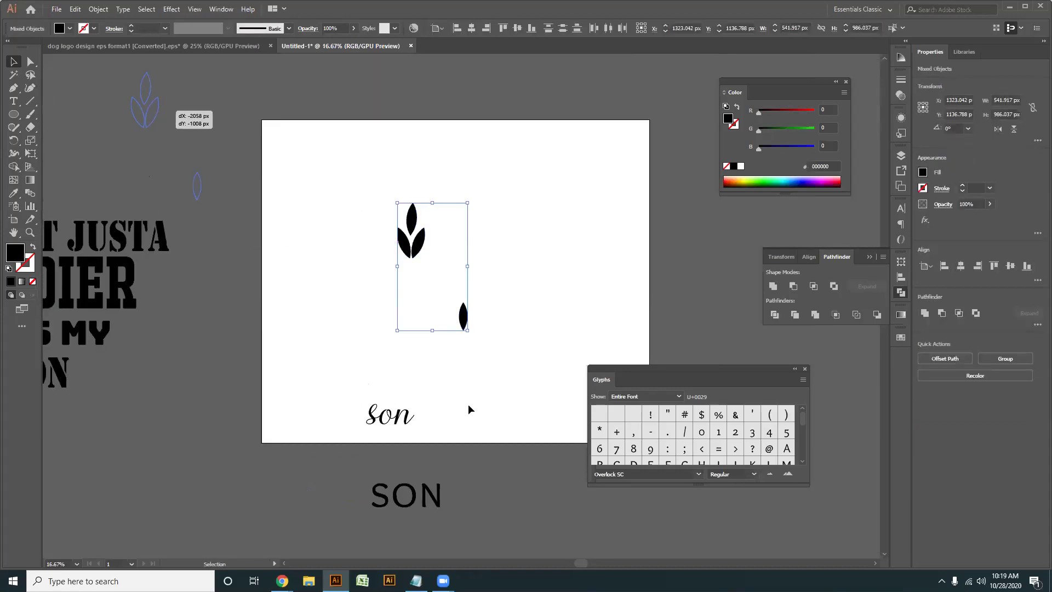
# - Move the script "son" text to the upper middle of the artboard and deselect it
pyautogui.moveTo(409, 426); pyautogui.dragTo(468, 206)
pyautogui.click(515, 285)
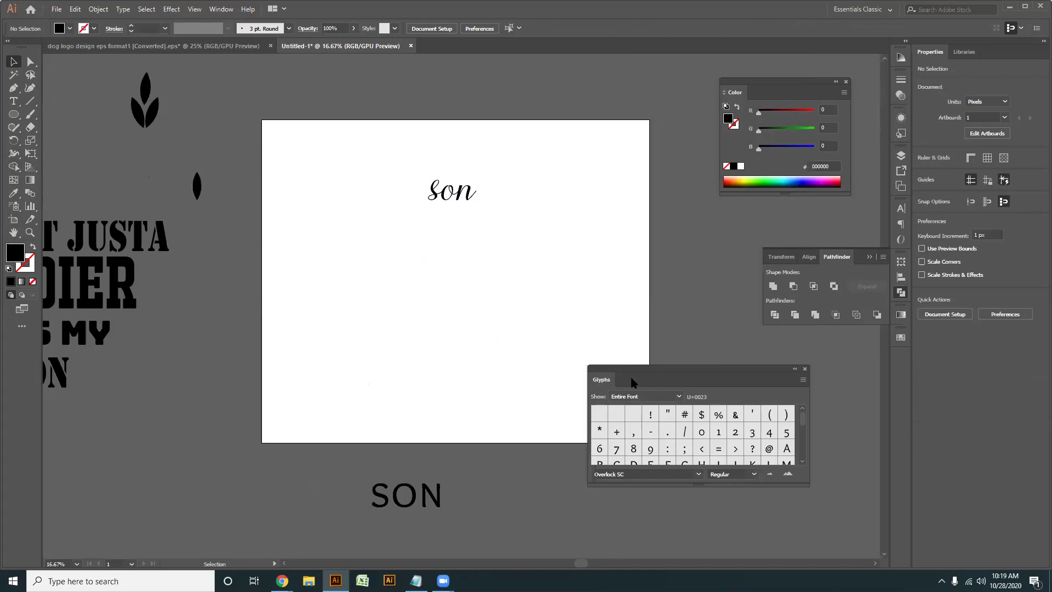
pyautogui.scroll(1, 448, 257)
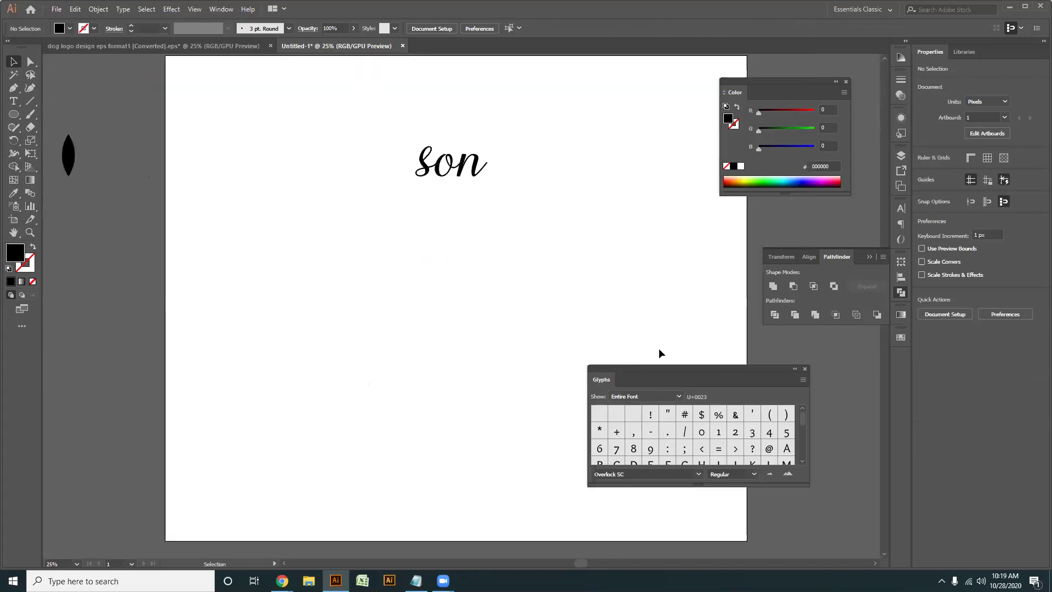
# - Move the Overlock SC "SON" text back onto the artboard, below the script "son"
pyautogui.scroll(-1, 318, 262)
pyautogui.moveTo(365, 275); pyautogui.dragTo(437, 206)
pyautogui.moveTo(426, 421); pyautogui.dragTo(422, 230)
pyautogui.click(434, 291)
pyautogui.scroll(2, 432, 281)
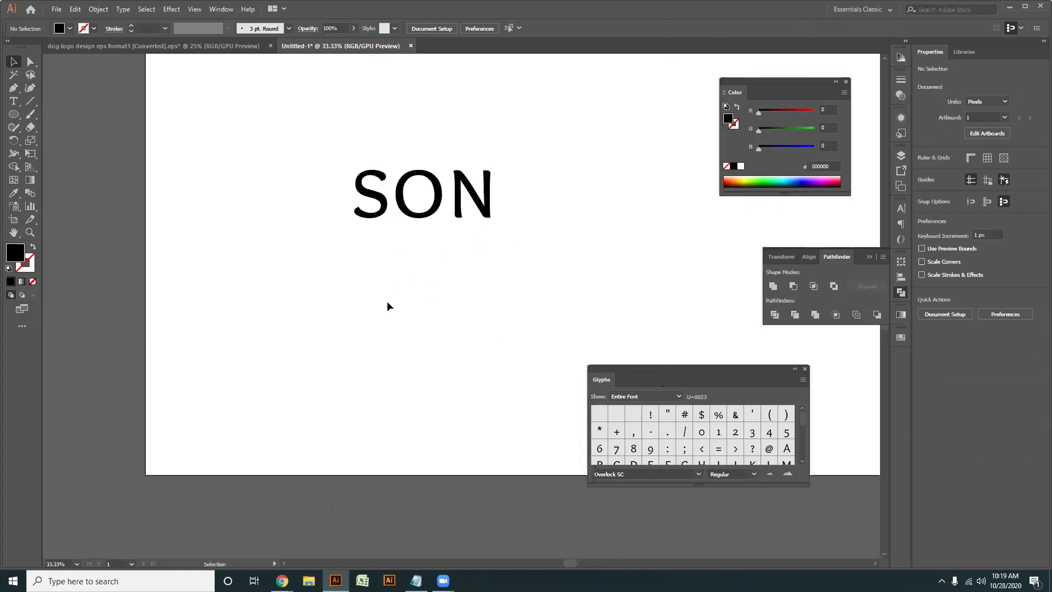
pyautogui.scroll(2, 385, 301)
pyautogui.moveTo(374, 353); pyautogui.dragTo(449, 278)
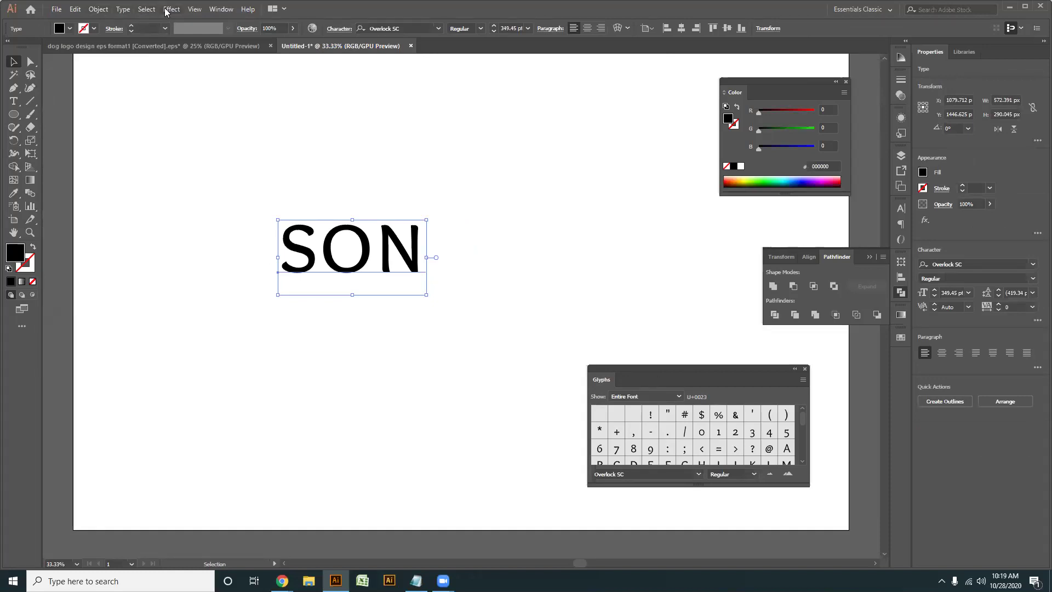
# - Close the glyph list and select the "SON" text set in Overlock SC
pyautogui.moveTo(411, 356); pyautogui.dragTo(127, 203)
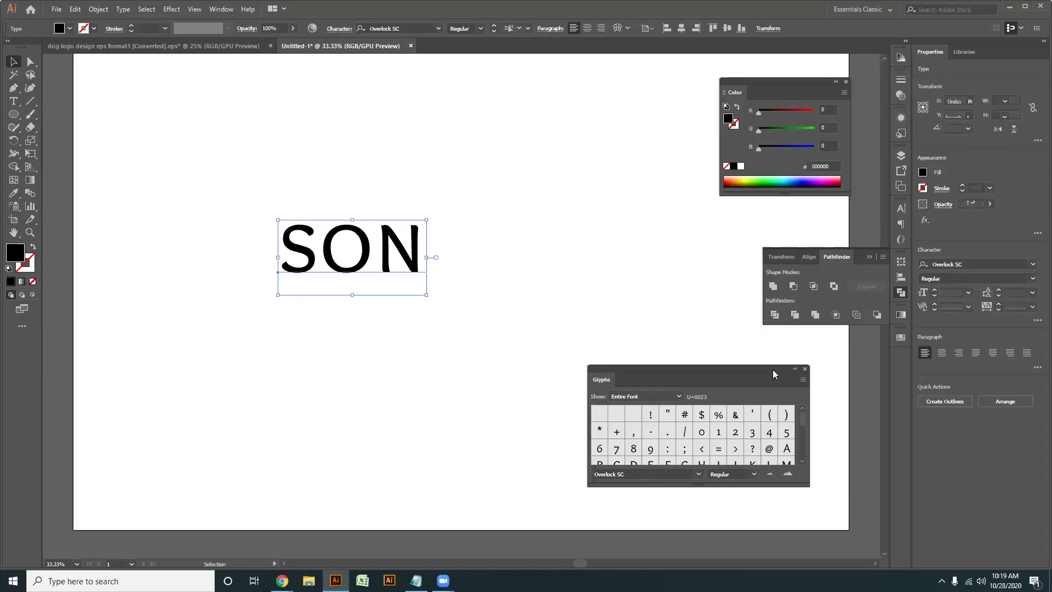
pyautogui.click(805, 369)
pyautogui.moveTo(383, 362); pyautogui.dragTo(108, 202)
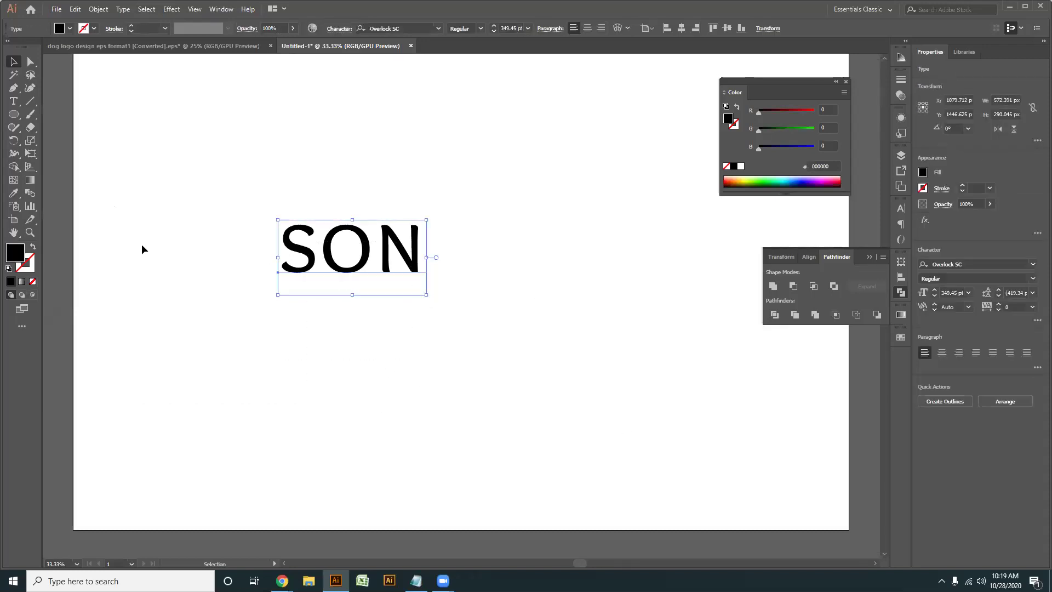
pyautogui.click(320, 399)
pyautogui.click(387, 270)
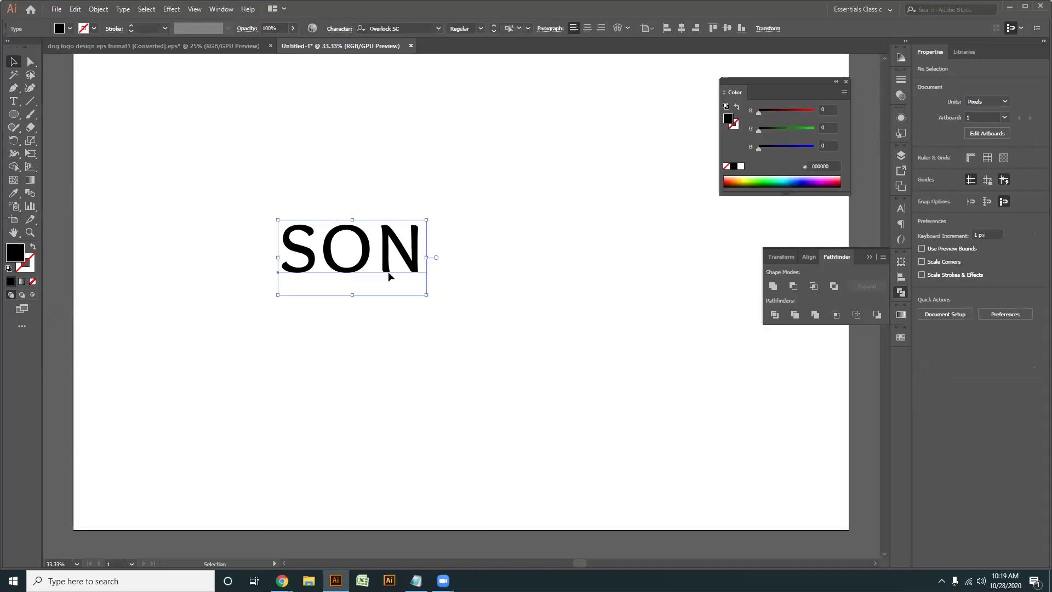
# - Paint a flowing wavy tail from the end of the "n" in the script "son" using the Paintbrush with a 3 pt. Round brush
pyautogui.hotkey('ctrl', '-')
pyautogui.scroll(2, 387, 253)
pyautogui.moveTo(390, 258); pyautogui.dragTo(383, 291)
pyautogui.moveTo(540, 325); pyautogui.dragTo(117, 149)
pyautogui.click(428, 332)
pyautogui.moveTo(603, 332); pyautogui.dragTo(157, 125)
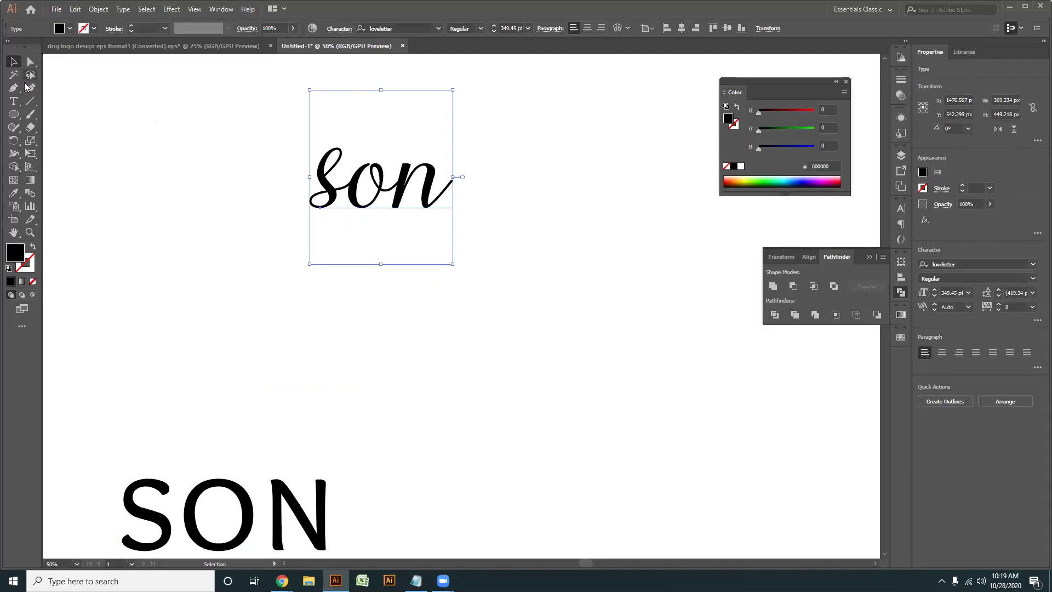
pyautogui.click(30, 114)
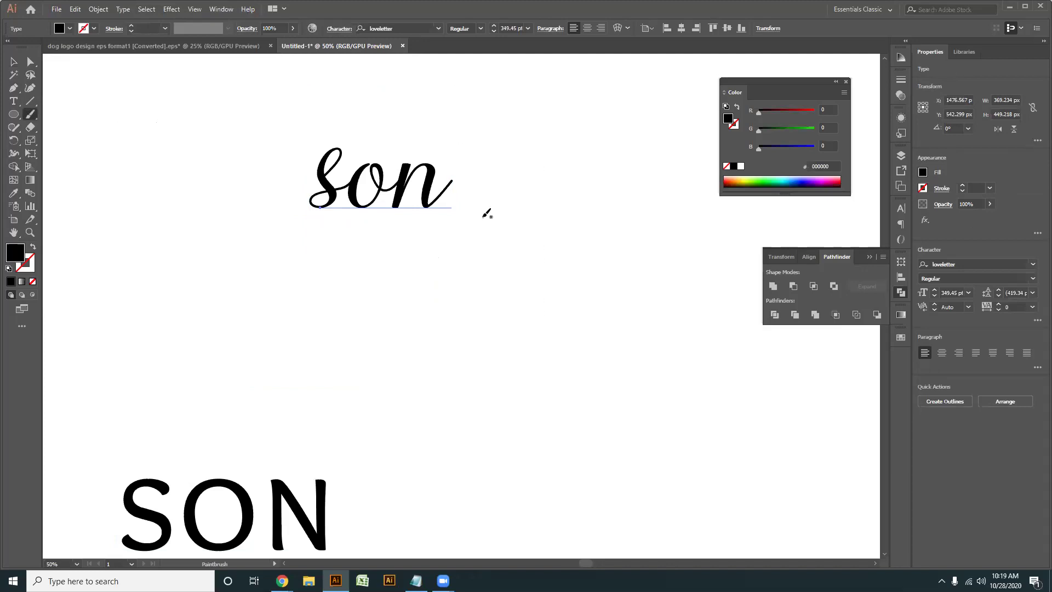
pyautogui.moveTo(453, 181); pyautogui.dragTo(583, 215)
pyautogui.moveTo(638, 158); pyautogui.dragTo(656, 165)
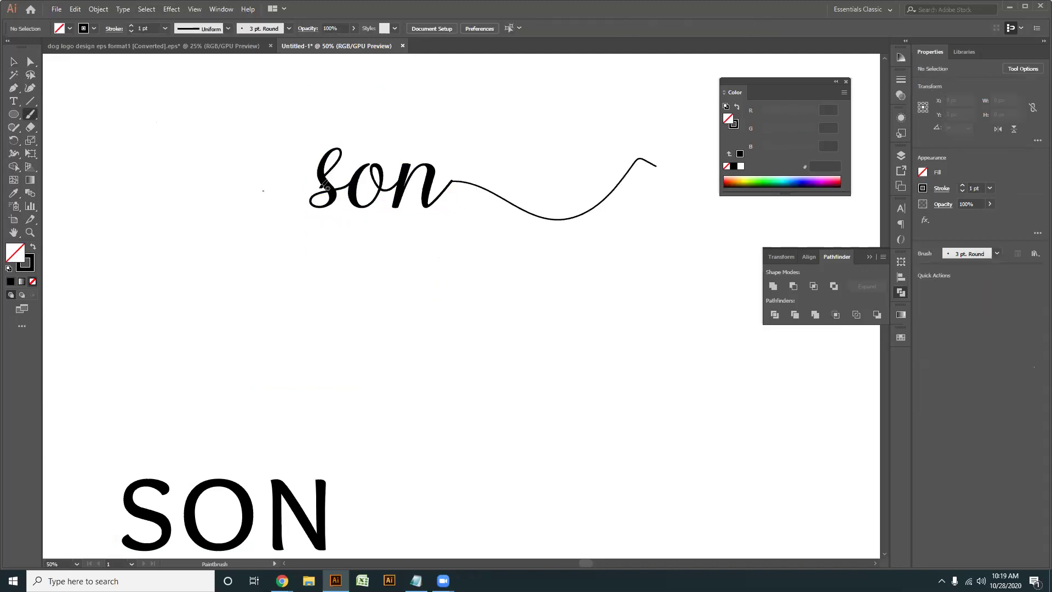
# - Paint a curved tail extending leftward and upward from the start of the script "s"
pyautogui.moveTo(315, 178)
pyautogui.mouseDown()
pyautogui.moveTo(150, 139)
pyautogui.moveTo(128, 110)
pyautogui.mouseUp()
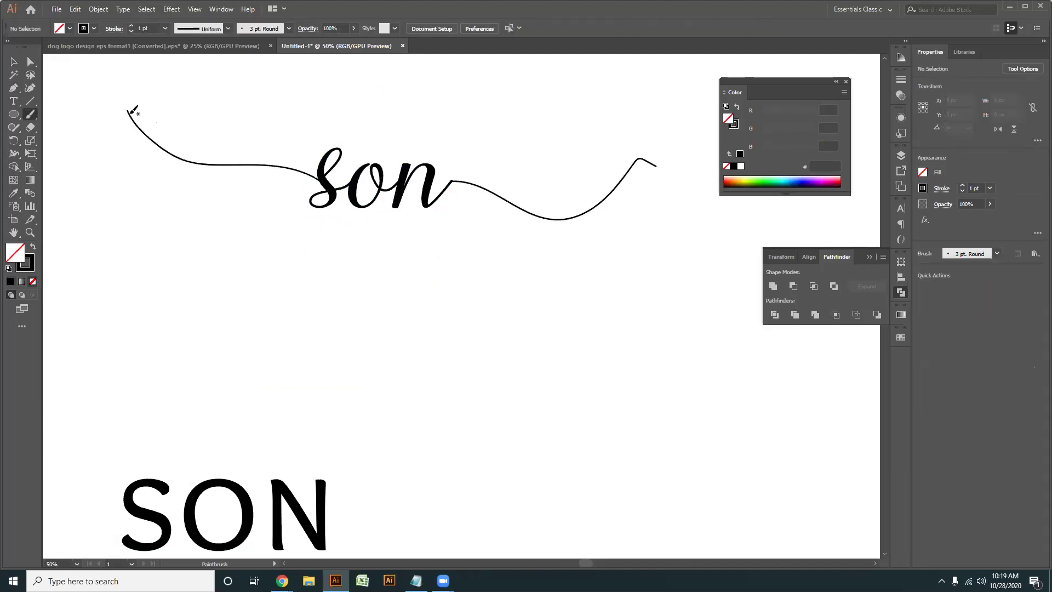
pyautogui.click(14, 61)
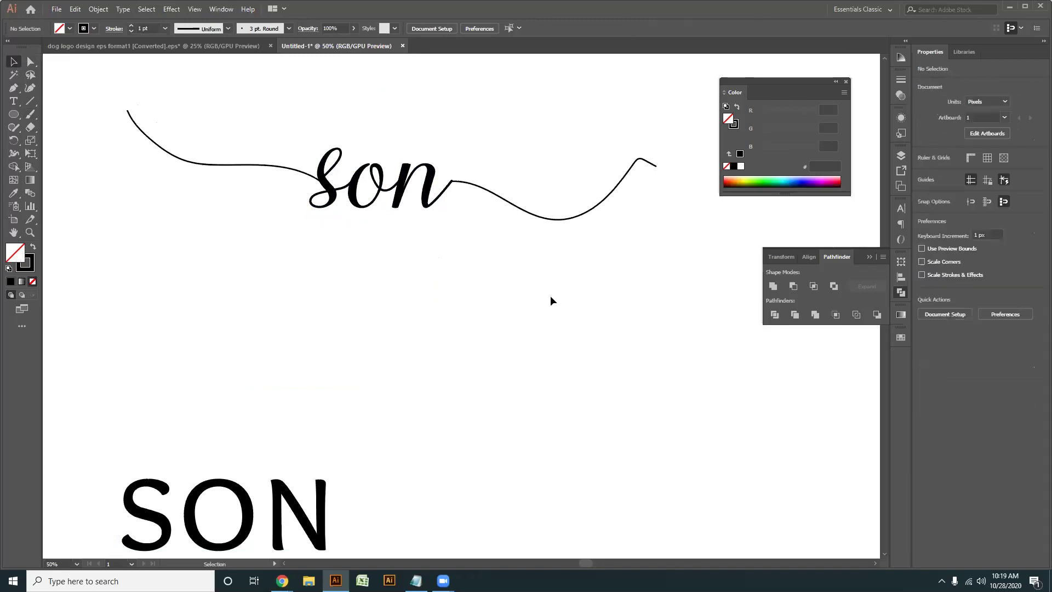
# - Delete both painted tails beside the script "son" text
pyautogui.scroll(1, 488, 283)
pyautogui.moveTo(570, 317)
pyautogui.mouseDown()
pyautogui.moveTo(519, 223)
pyautogui.moveTo(527, 237)
pyautogui.mouseUp()
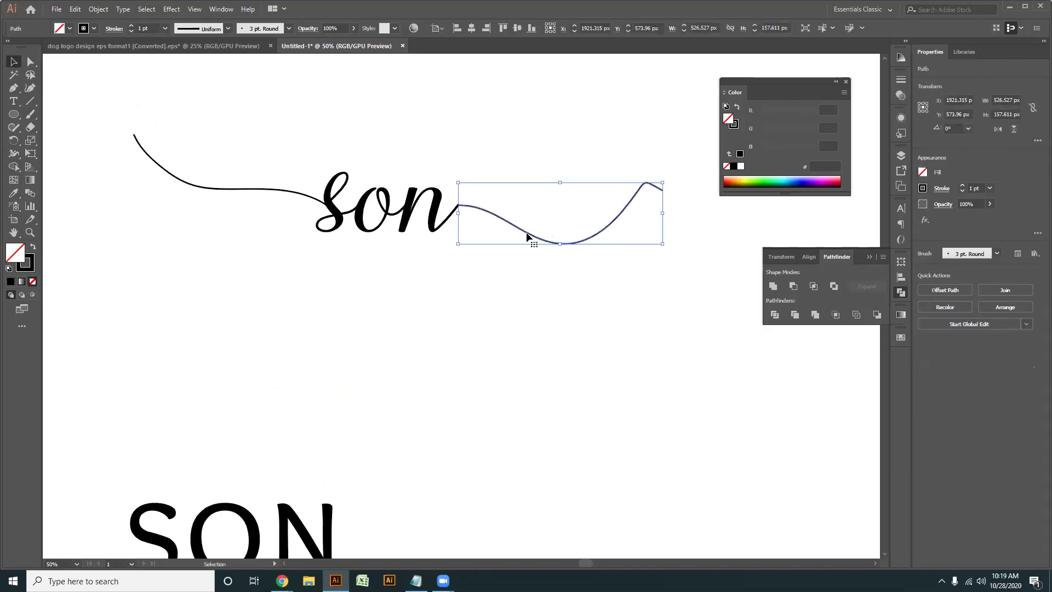
pyautogui.press('Delete')
pyautogui.moveTo(226, 80); pyautogui.dragTo(250, 274)
pyautogui.press('Delete')
# - Select the script "son", show the Glyphs panel beside it, enlarge it and browse the loveletter alternates
pyautogui.moveTo(570, 360); pyautogui.dragTo(221, 88)
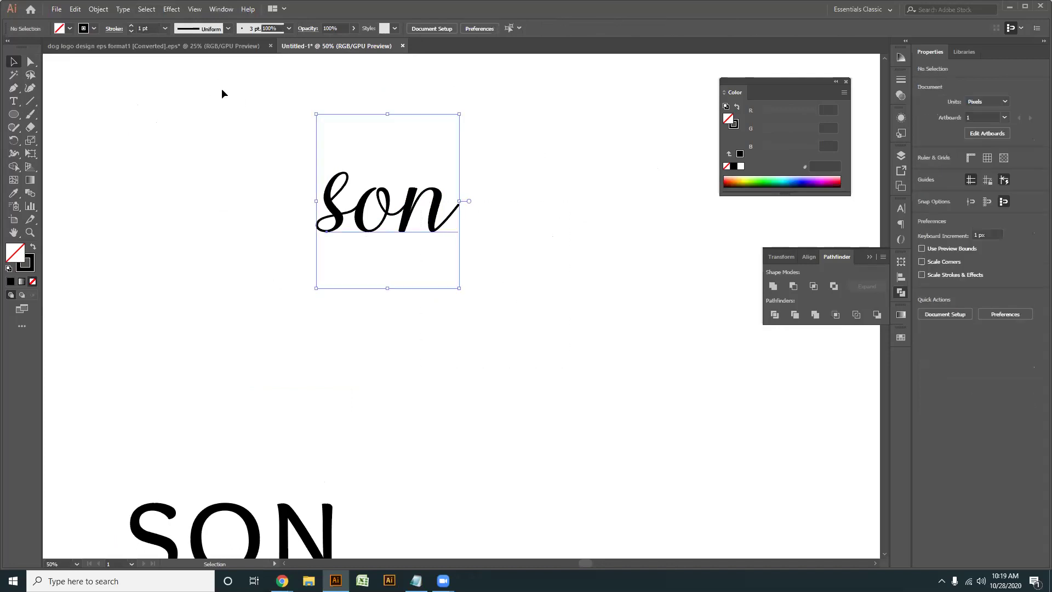
pyautogui.click(124, 9)
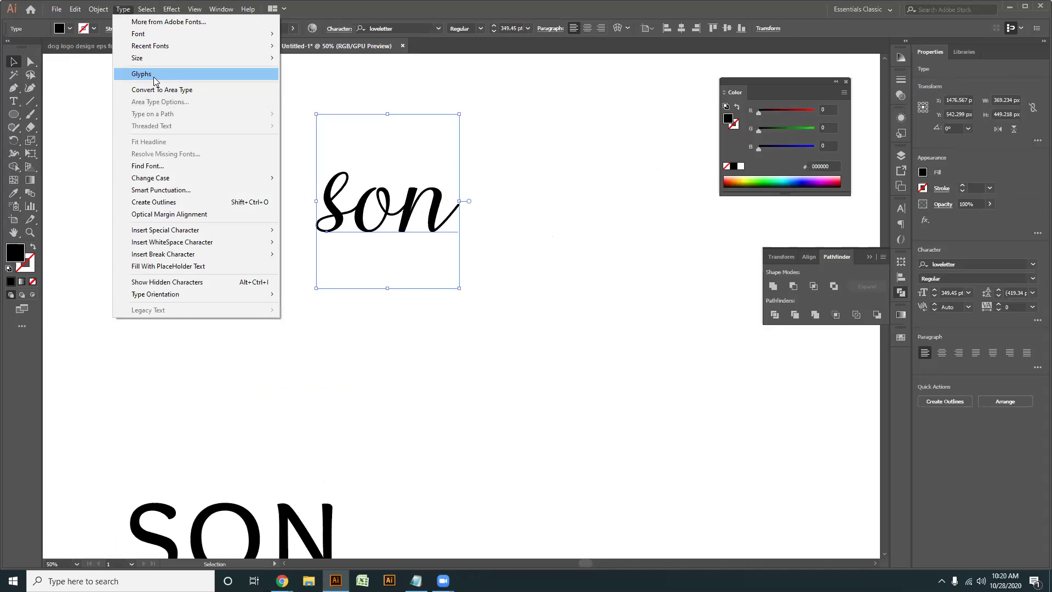
pyautogui.click(154, 77)
pyautogui.moveTo(706, 376); pyautogui.dragTo(643, 136)
pyautogui.moveTo(666, 245); pyautogui.dragTo(715, 452)
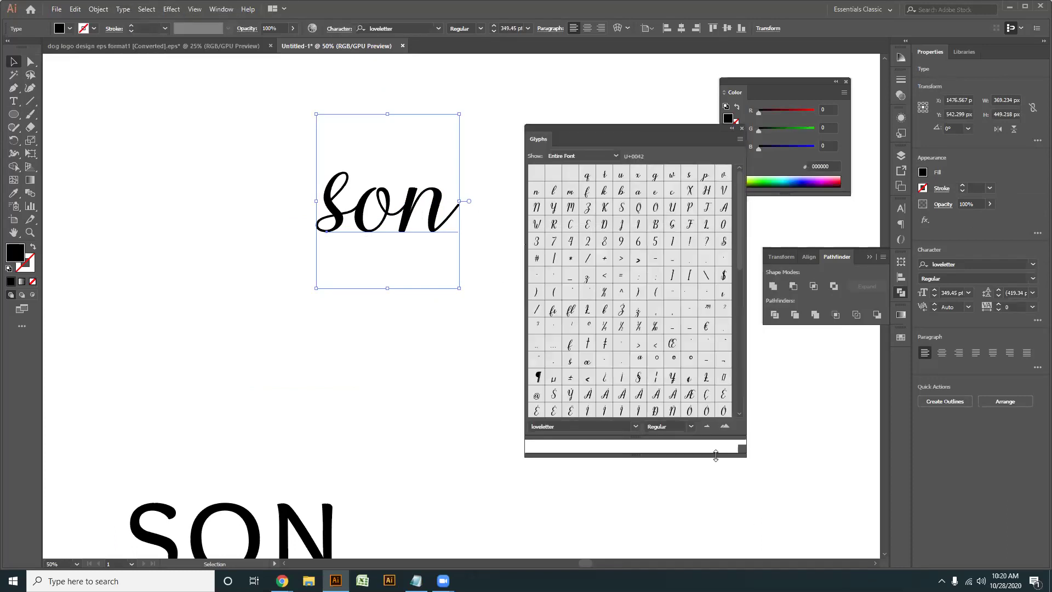
pyautogui.scroll(-3, 679, 349)
pyautogui.scroll(-6, 679, 349)
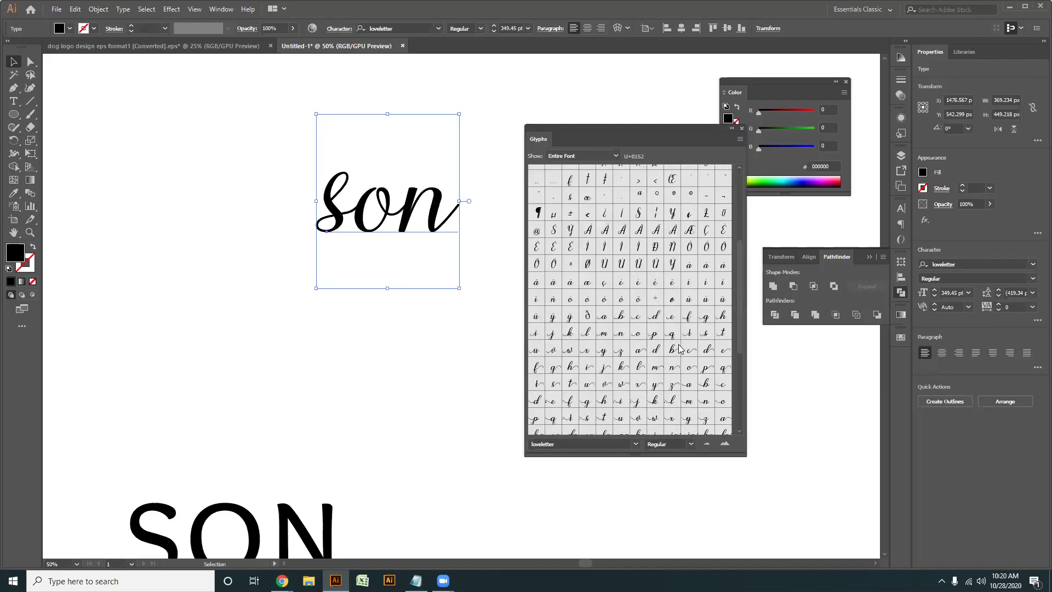
# - Replace the "s" of the script "son" with the loveletter alternate (ss03) that has a curled leading swash
pyautogui.doubleClick(335, 211)
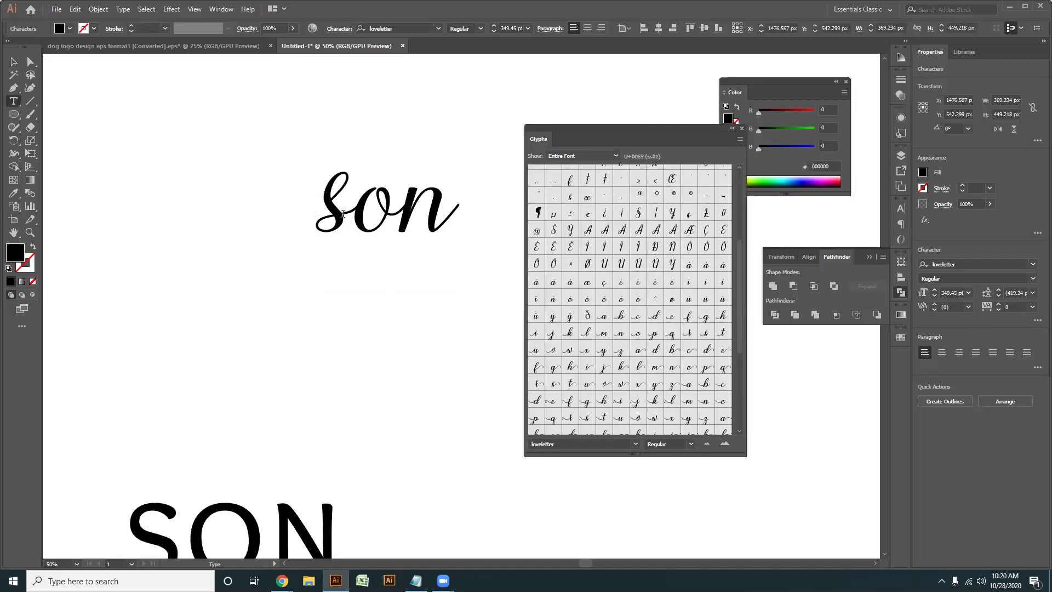
pyautogui.moveTo(343, 214); pyautogui.dragTo(254, 197)
pyautogui.scroll(-8, 653, 313)
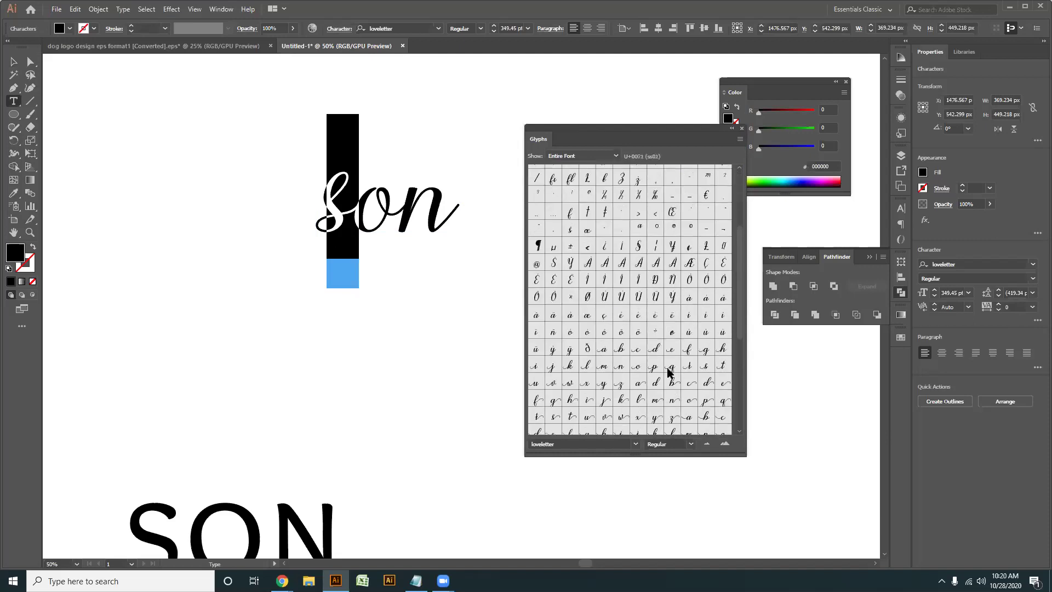
pyautogui.scroll(-4, 685, 377)
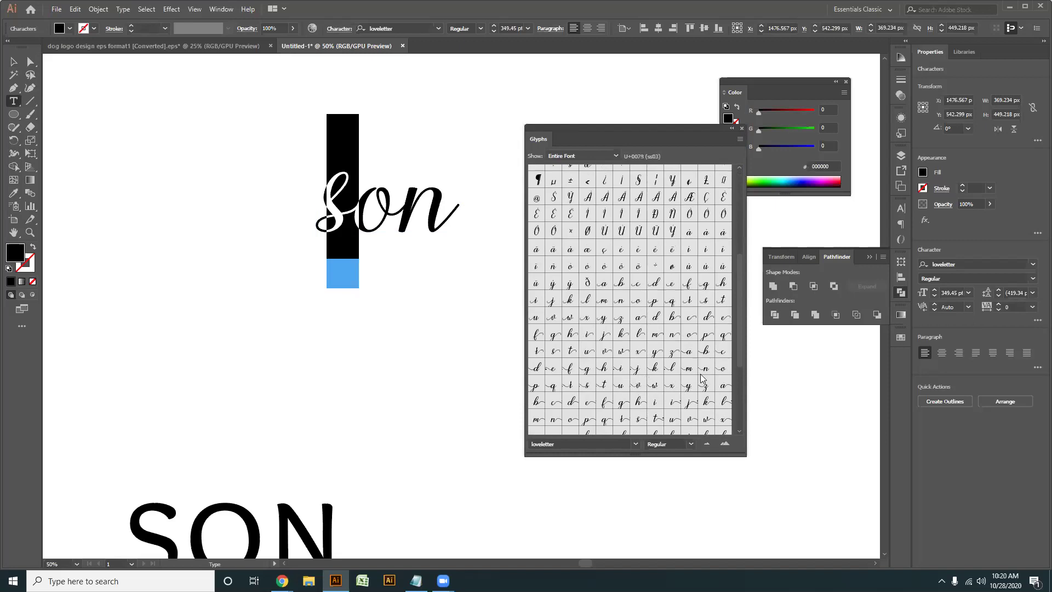
pyautogui.doubleClick(588, 389)
# - Replace the "n" of the script "son" with the loveletter alternate that has a curled trailing swash, and finish text editing
pyautogui.moveTo(404, 209); pyautogui.dragTo(458, 211)
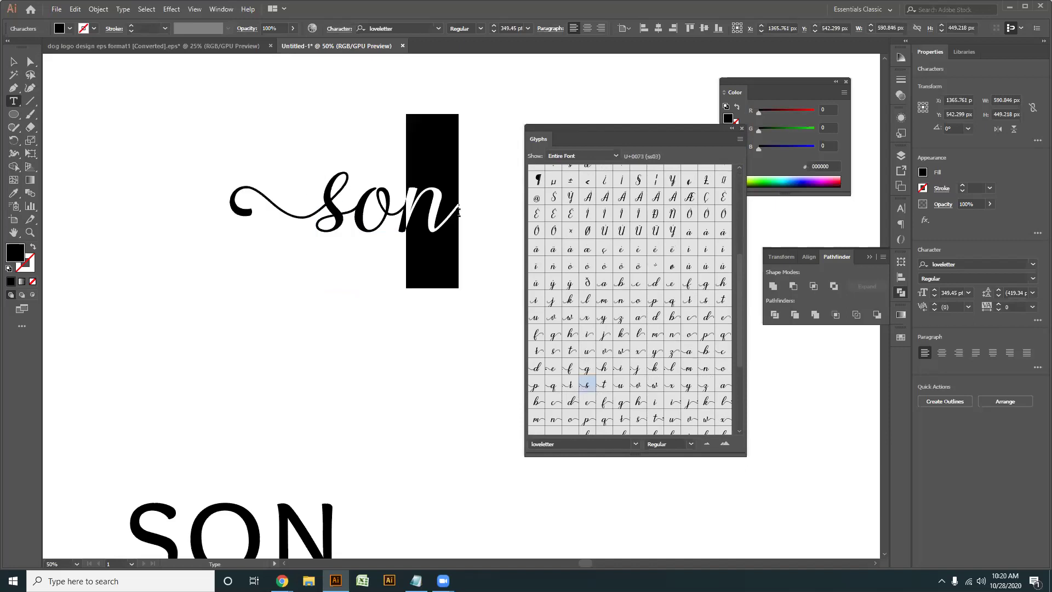
pyautogui.scroll(-3, 683, 380)
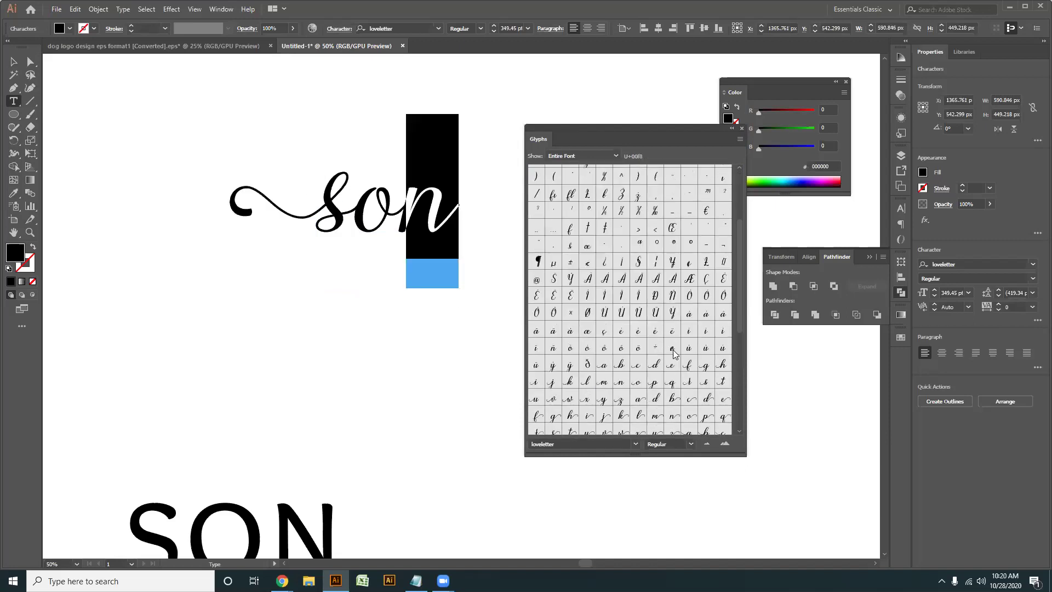
pyautogui.scroll(-2, 674, 356)
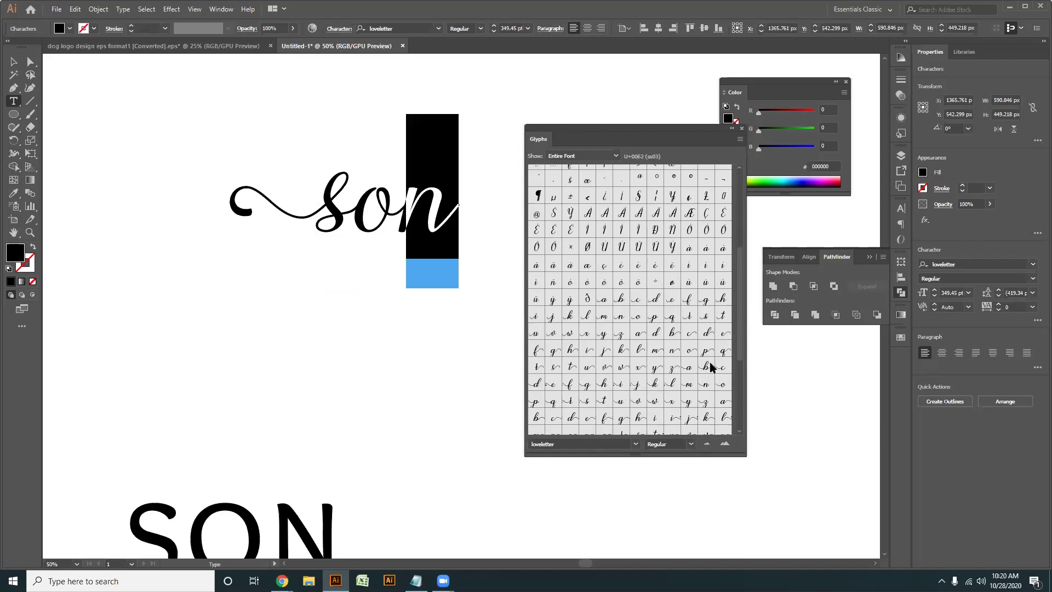
pyautogui.scroll(-2, 695, 381)
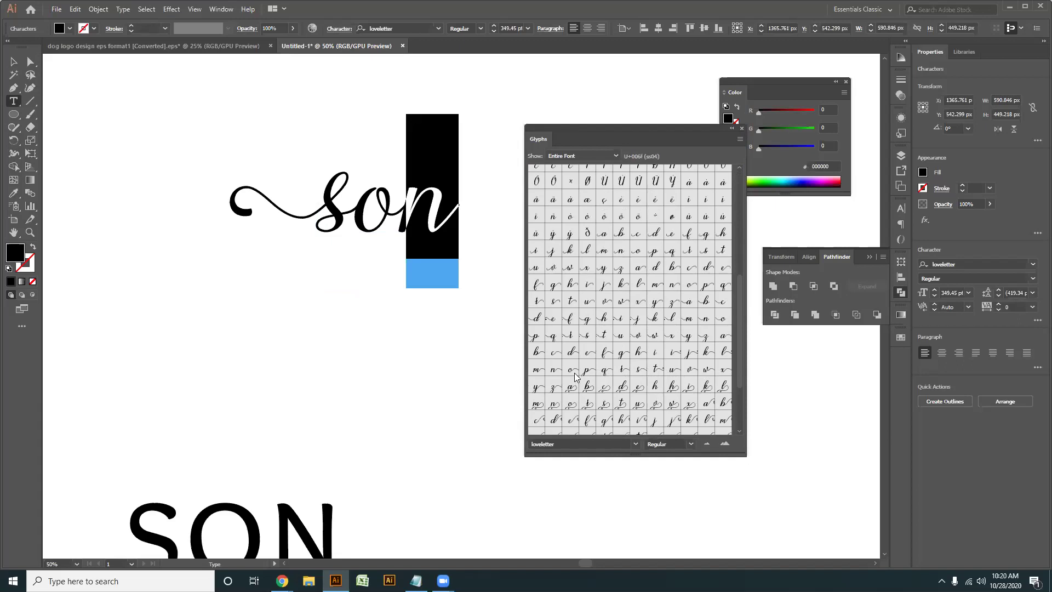
pyautogui.doubleClick(553, 369)
pyautogui.click(14, 61)
pyautogui.click(376, 345)
# - Set the Glyphs panel aside and move the Overlock SC "SON" text off the artboard's left side
pyautogui.moveTo(629, 130); pyautogui.dragTo(895, 341)
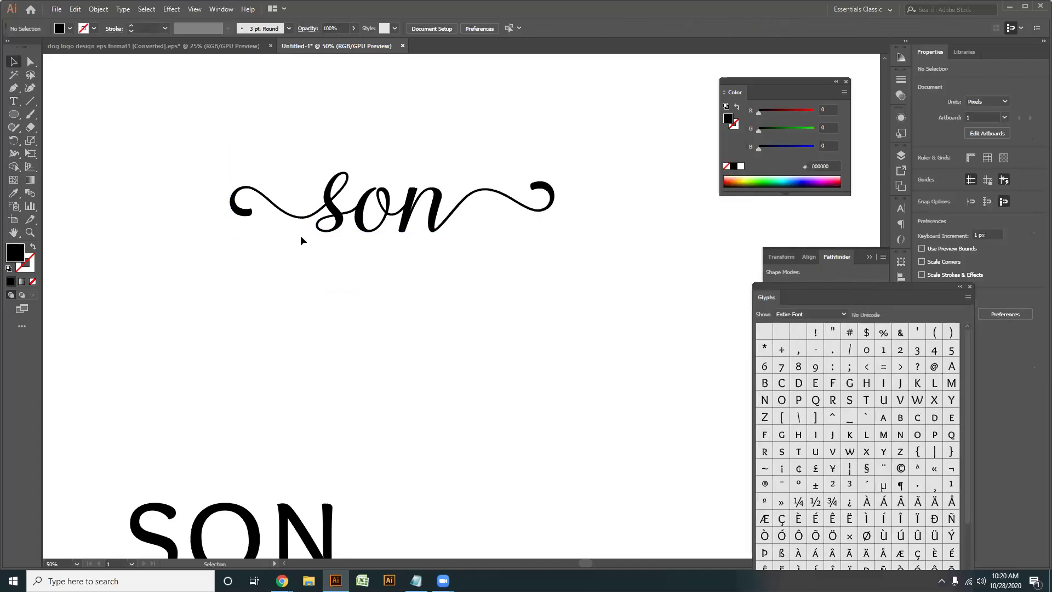
pyautogui.scroll(-3, 347, 282)
pyautogui.moveTo(422, 295); pyautogui.dragTo(490, 178)
pyautogui.moveTo(365, 276); pyautogui.dragTo(153, 355)
pyautogui.click(472, 246)
# - Enlarge the swash "son" text proportionally to about 1510 × 811 px and position it near the artboard's centre
pyautogui.scroll(2, 448, 240)
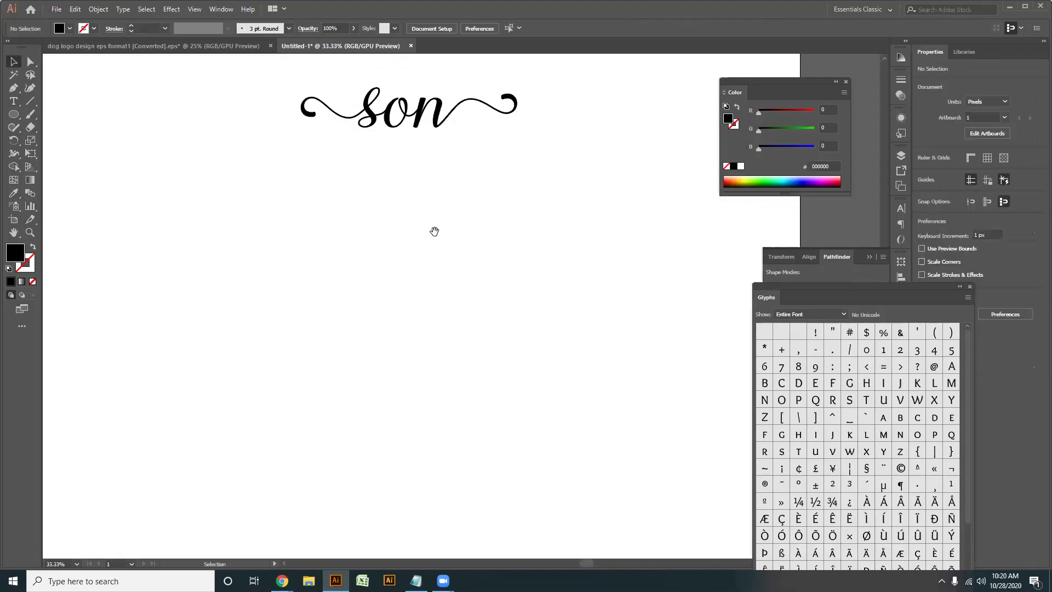
pyautogui.moveTo(435, 230); pyautogui.dragTo(430, 294)
pyautogui.moveTo(534, 305); pyautogui.dragTo(234, 96)
pyautogui.moveTo(509, 228); pyautogui.dragTo(589, 359)
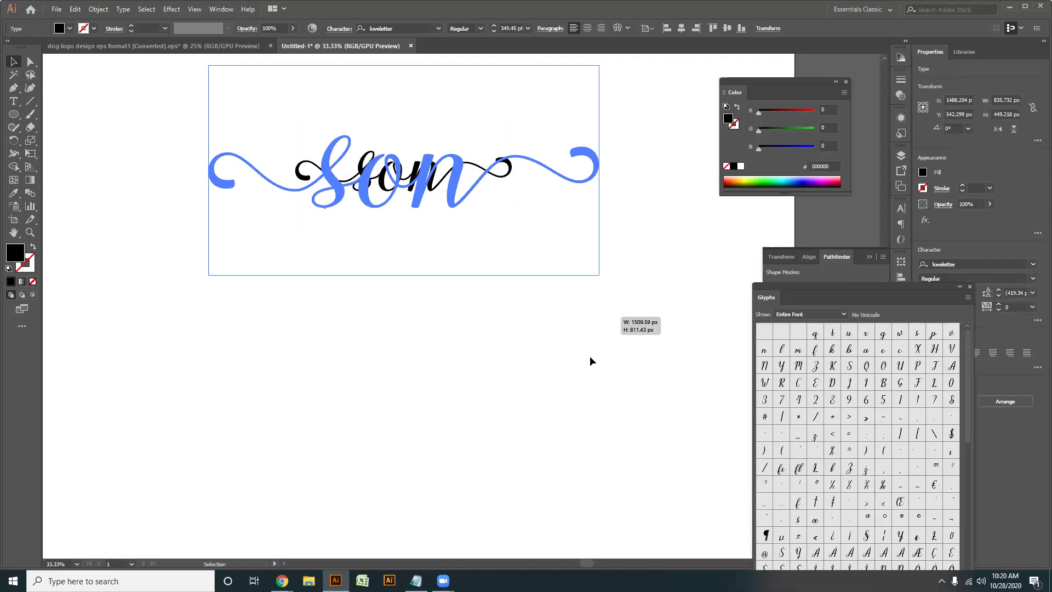
pyautogui.scroll(-2, 404, 206)
pyautogui.moveTo(404, 206); pyautogui.dragTo(410, 279)
pyautogui.click(449, 327)
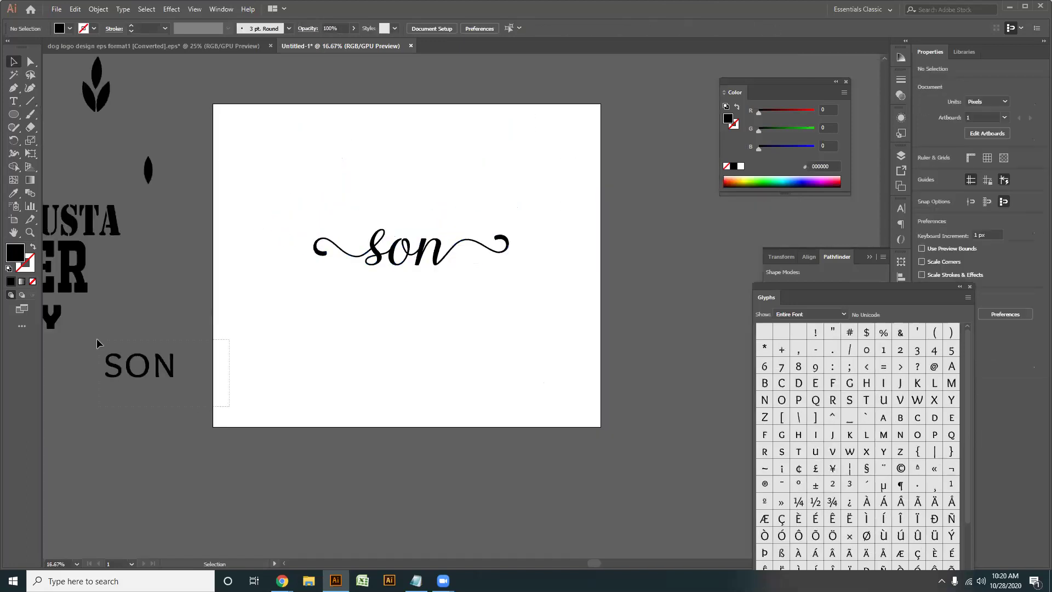
# - Move the Overlock SC "SON" text onto the artboard's upper-left area and look through its font's glyphs
pyautogui.moveTo(96, 337); pyautogui.dragTo(134, 364)
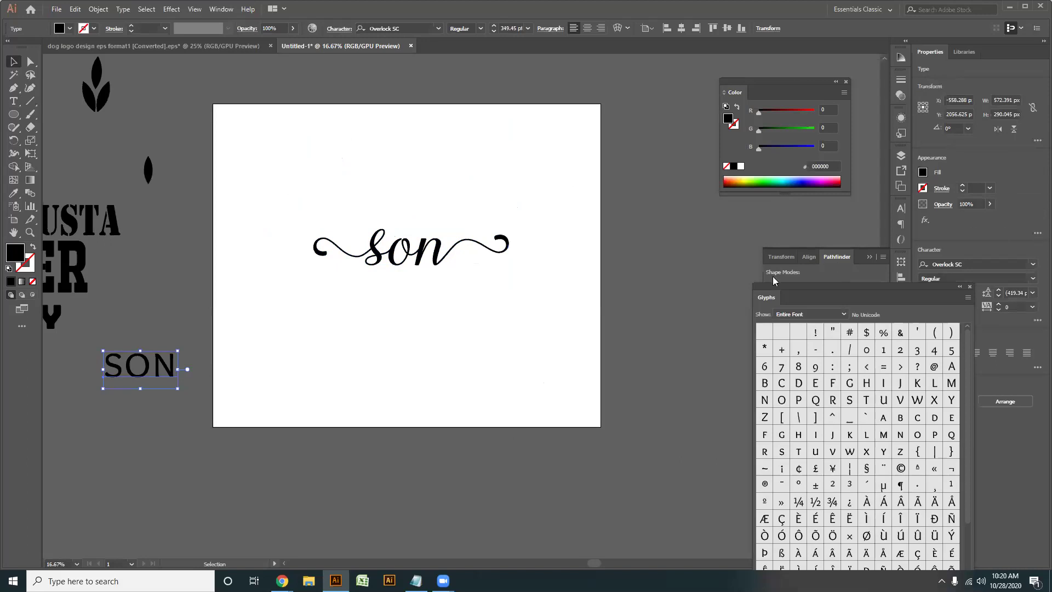
pyautogui.moveTo(800, 286); pyautogui.dragTo(521, 110)
pyautogui.moveTo(151, 370); pyautogui.dragTo(302, 149)
pyautogui.scroll(-3, 618, 274)
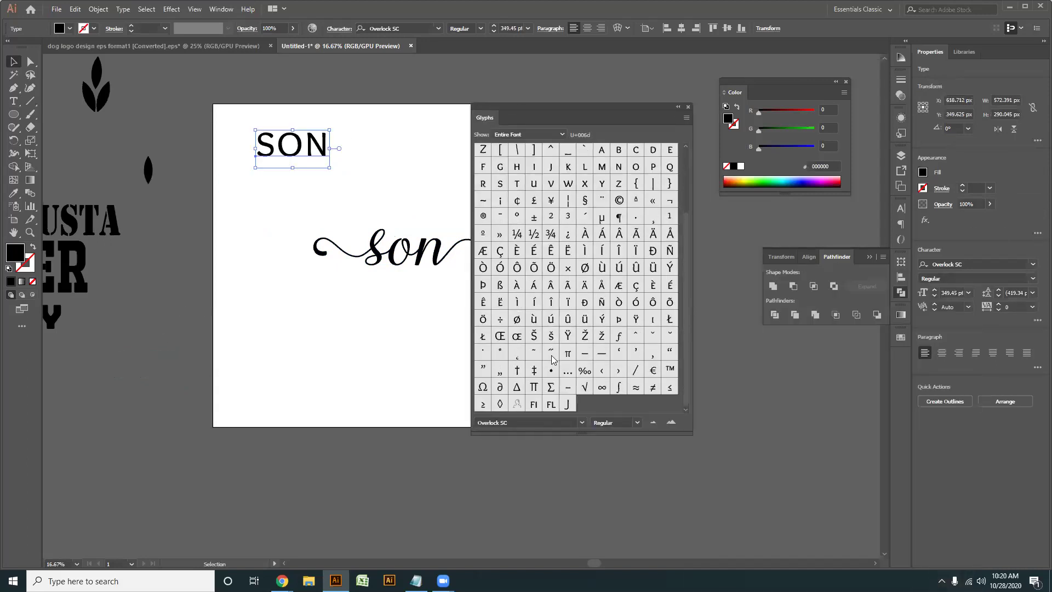
pyautogui.scroll(3, 553, 360)
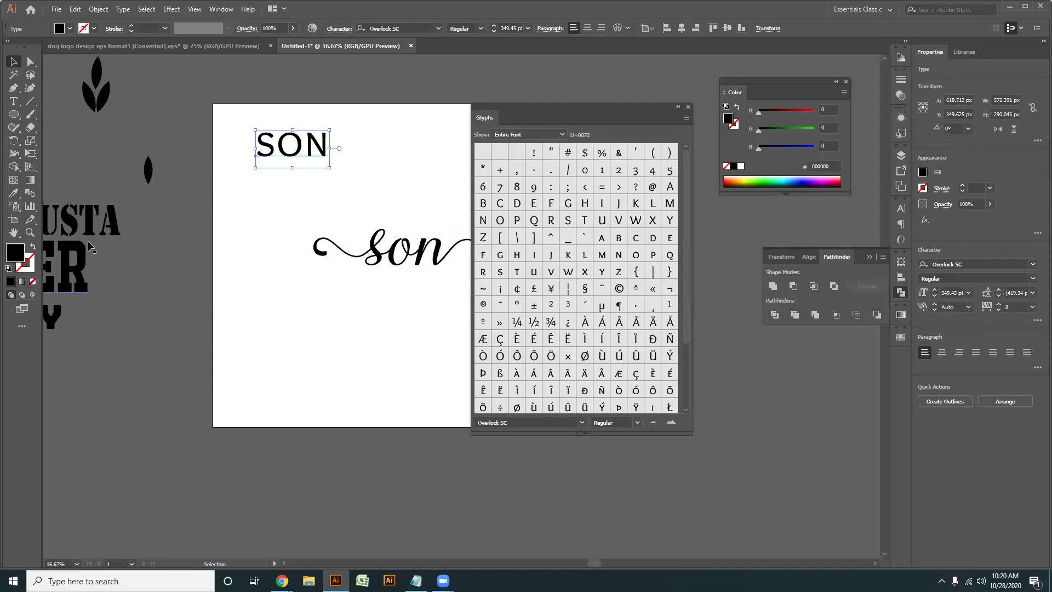
# - Place a copy of the "HE IS NAT JUSTA" text low on the artboard and review the Army Condensed glyphs
pyautogui.moveTo(88, 229); pyautogui.dragTo(394, 359)
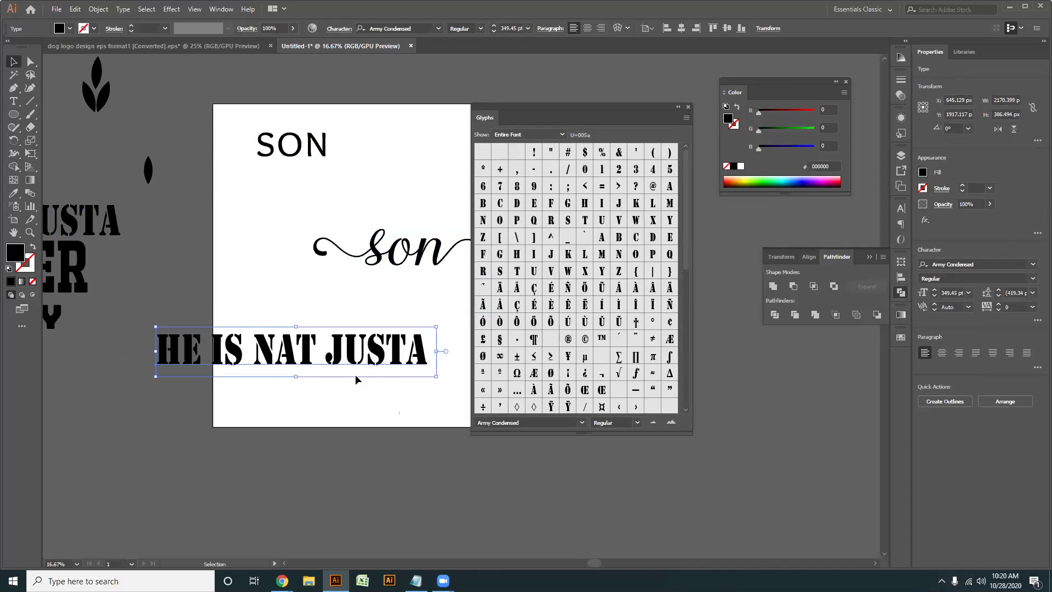
pyautogui.scroll(-10, 553, 312)
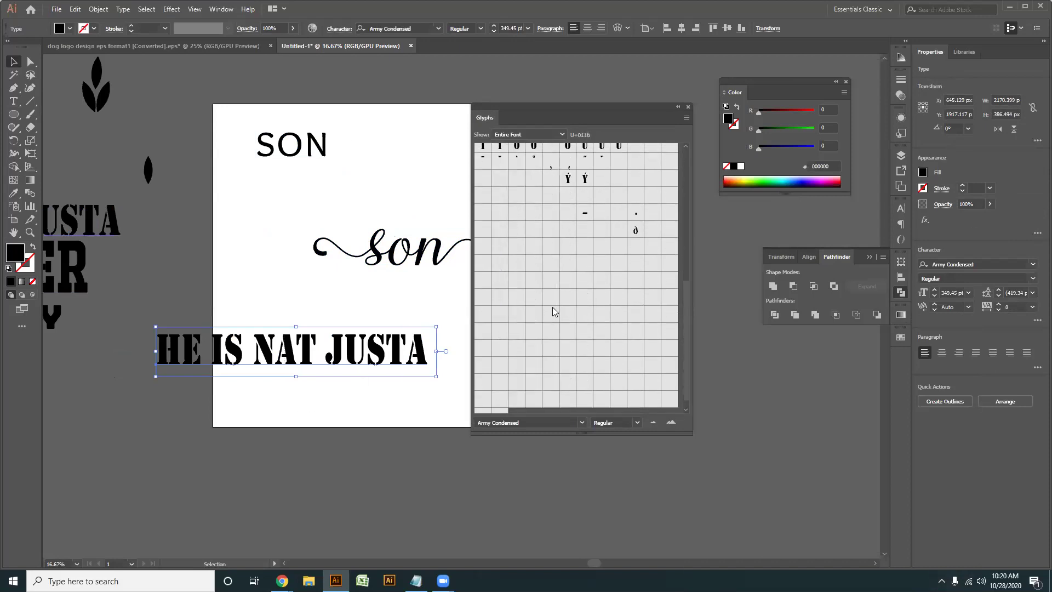
pyautogui.scroll(10, 552, 308)
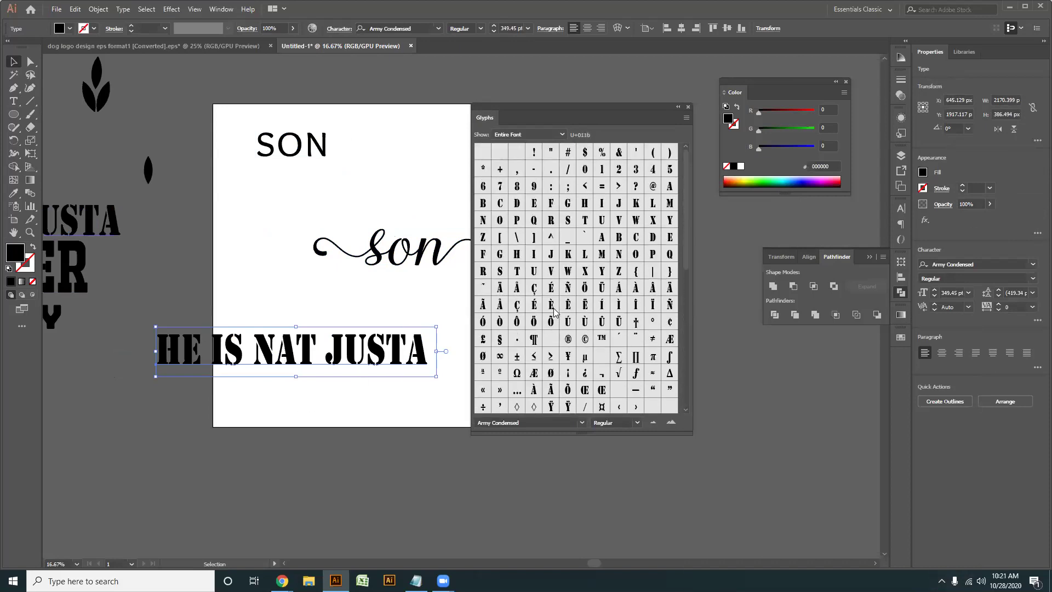
# - Close the Glyphs panel and move the "HE IS NAT JUSTA" copy off the artboard, beyond its upper-left corner
pyautogui.moveTo(642, 111); pyautogui.dragTo(896, 363)
pyautogui.click(943, 365)
pyautogui.click(423, 474)
pyautogui.click(312, 364)
pyautogui.scroll(-1, 301, 373)
pyautogui.moveTo(301, 372); pyautogui.dragTo(137, 169)
pyautogui.click(546, 345)
# - Convert the swash "son" text to outlines and deselect it
pyautogui.scroll(2, 546, 345)
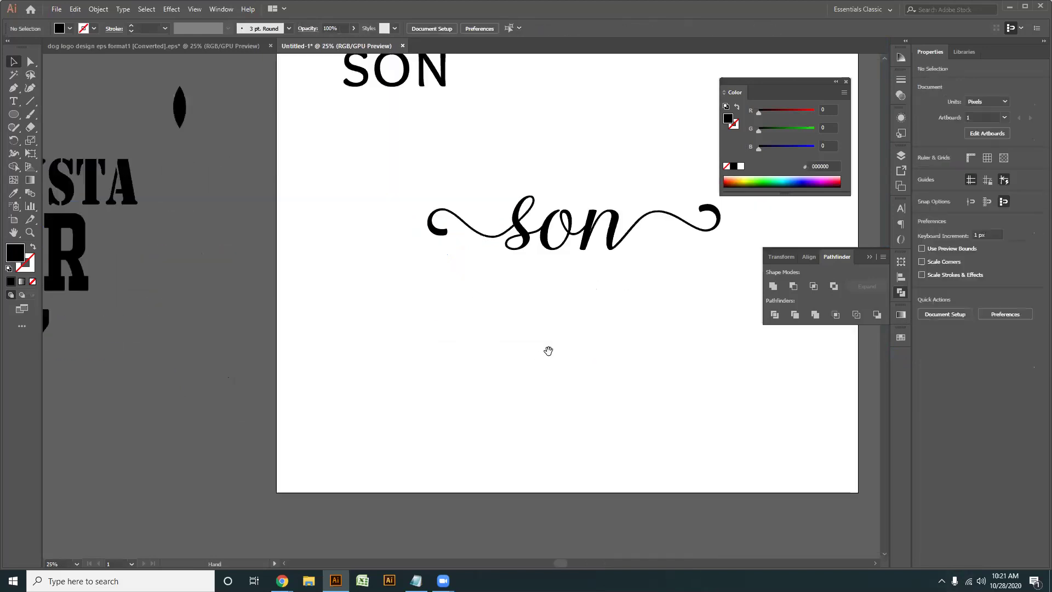
pyautogui.moveTo(548, 350); pyautogui.dragTo(350, 403)
pyautogui.moveTo(424, 437); pyautogui.dragTo(183, 241)
pyautogui.click(420, 425)
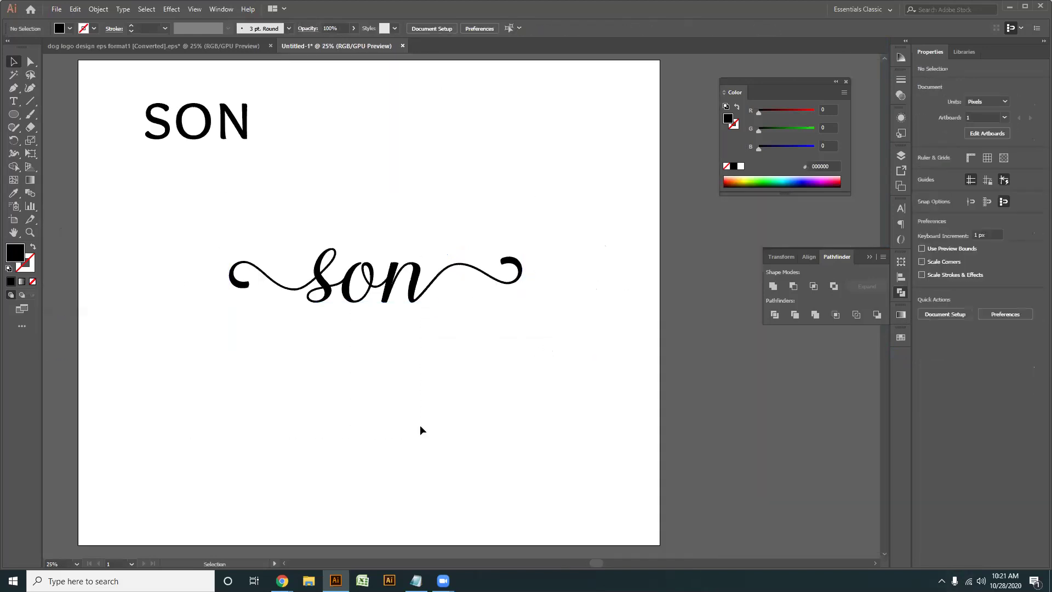
pyautogui.moveTo(485, 428); pyautogui.dragTo(359, 279)
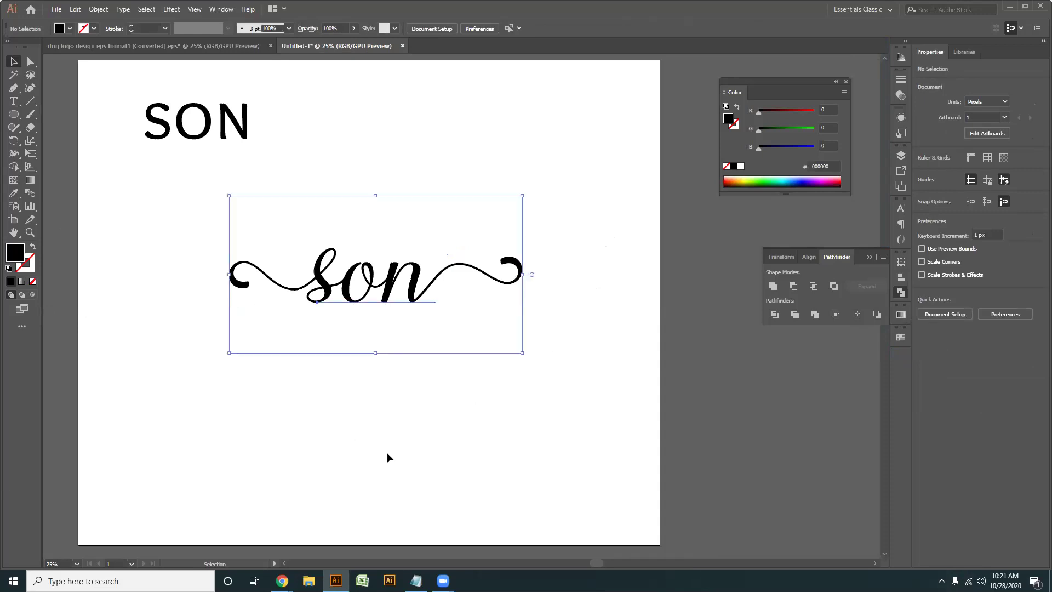
pyautogui.rightClick(362, 276)
pyautogui.click(417, 360)
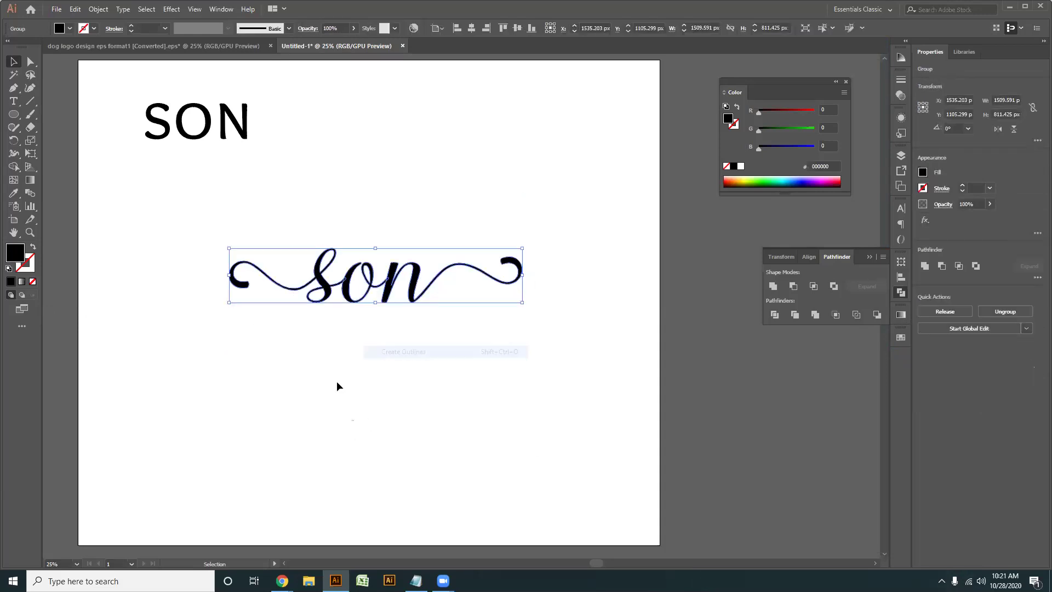
pyautogui.click(337, 380)
# - Draw a circle 816 px in diameter over the middle of the outlined "son" with the Ellipse tool
pyautogui.scroll(2, 336, 380)
pyautogui.click(13, 114)
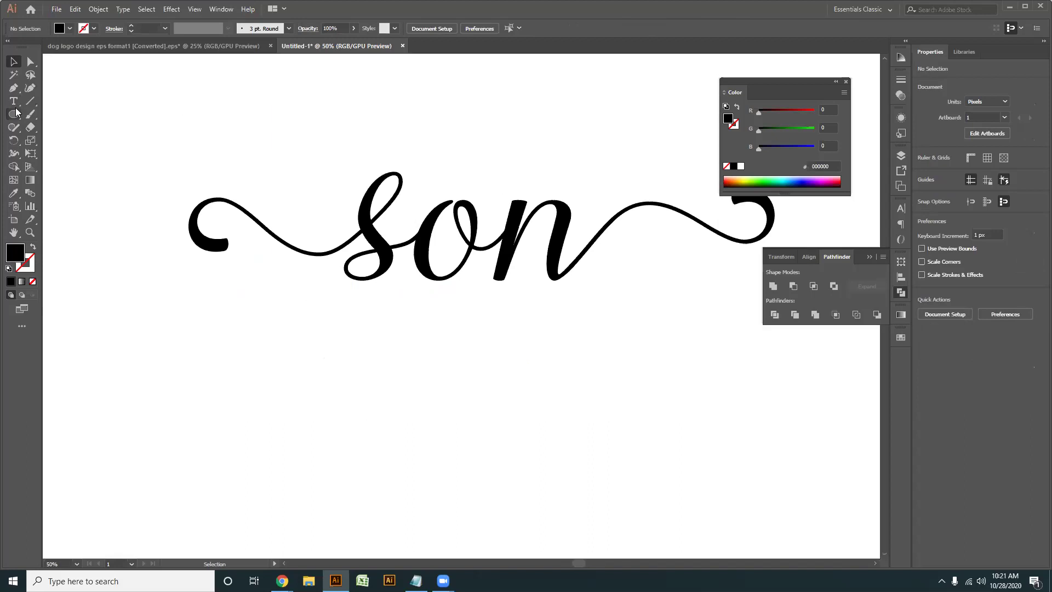
pyautogui.moveTo(454, 252); pyautogui.dragTo(518, 399)
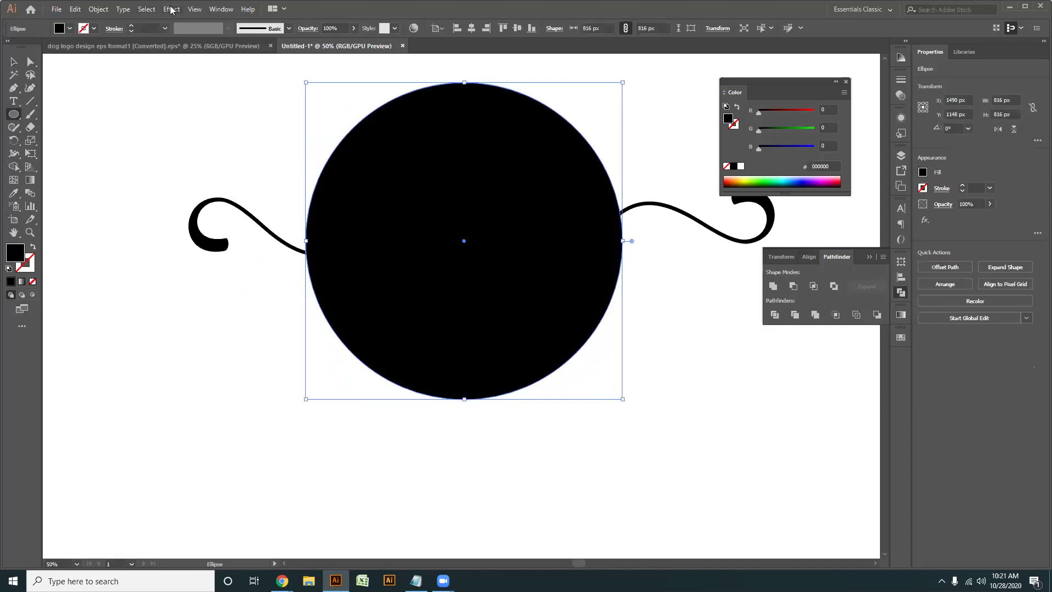
# - Give the circle no fill and a 19 pt black stroke, and select the outlined "son"
pyautogui.click(130, 9)
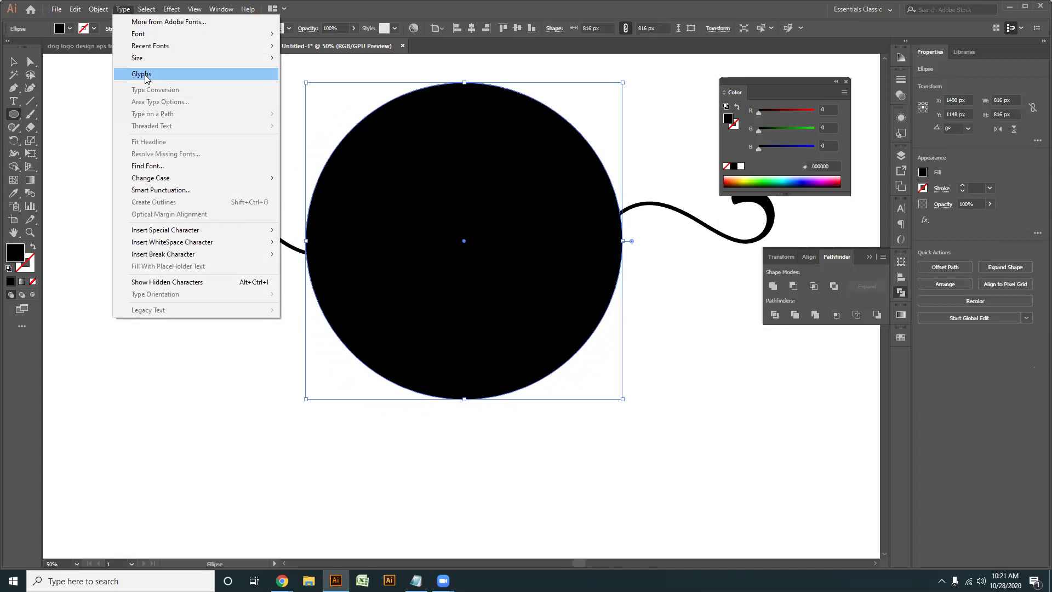
pyautogui.click(14, 62)
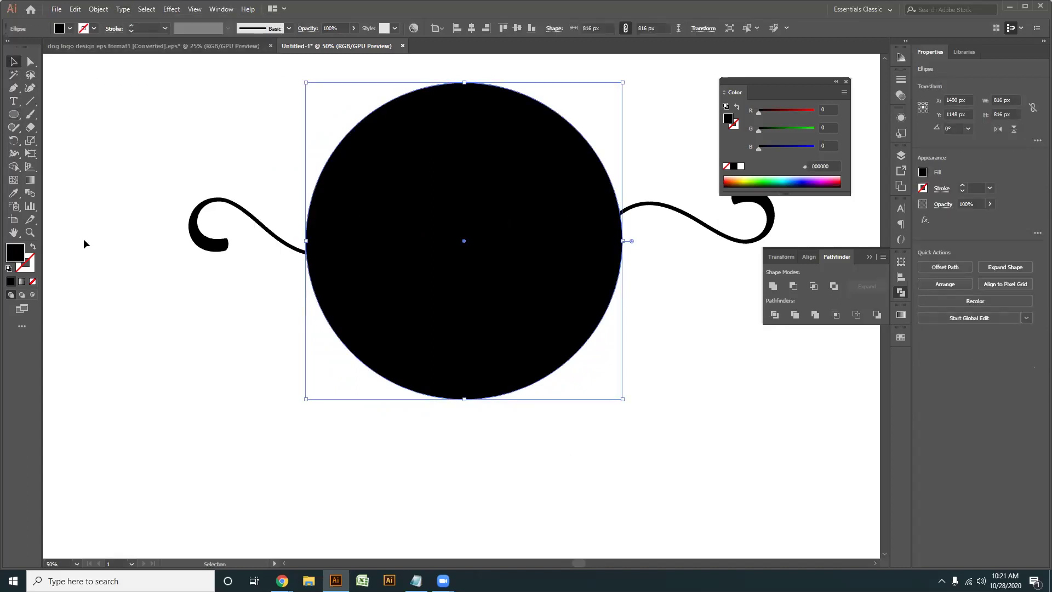
pyautogui.hotkey('shift', 'x')
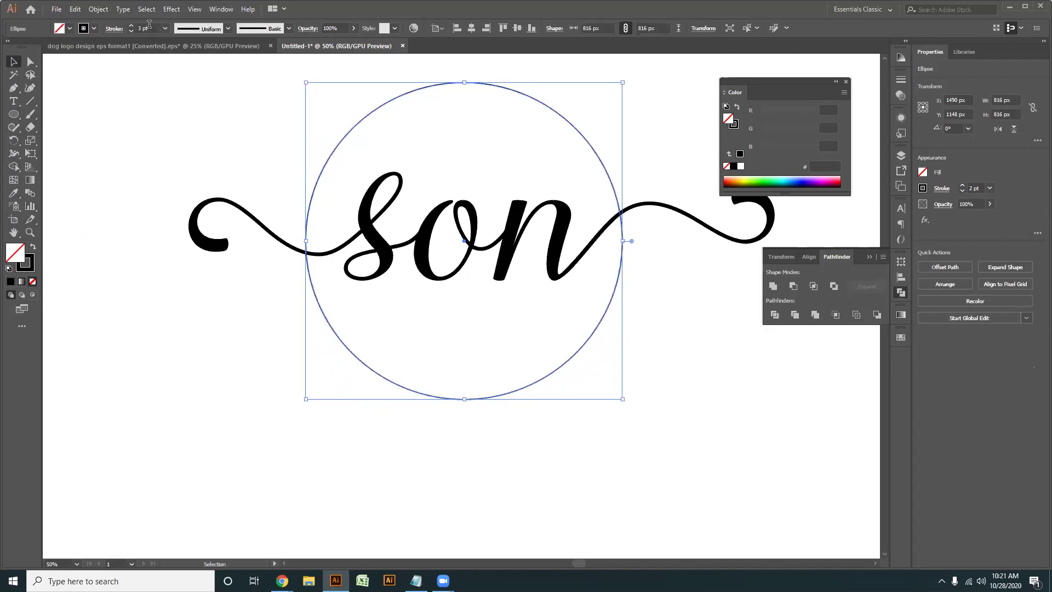
pyautogui.scroll(18, 149, 24)
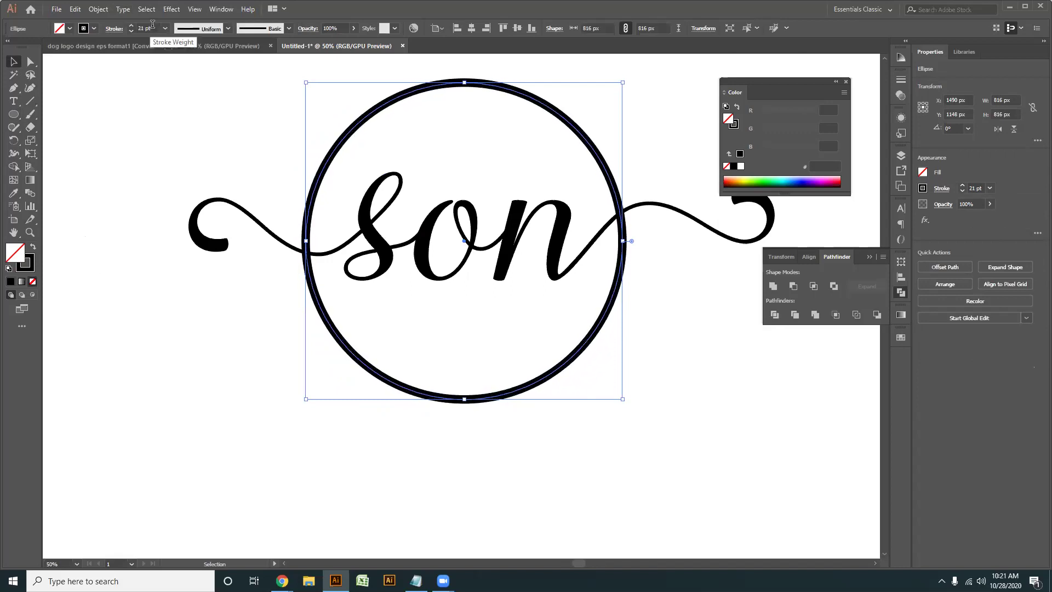
pyautogui.click(700, 352)
pyautogui.click(645, 207)
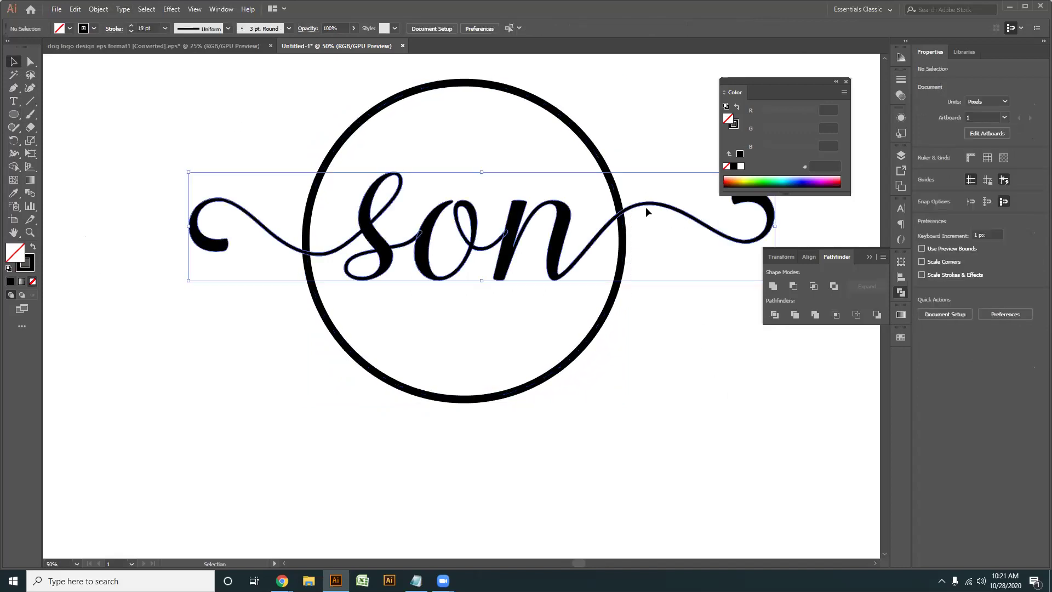
# - Expand the circle's fill and stroke into shapes, and bring the outlined "son" to the front
pyautogui.moveTo(706, 412); pyautogui.dragTo(474, 305)
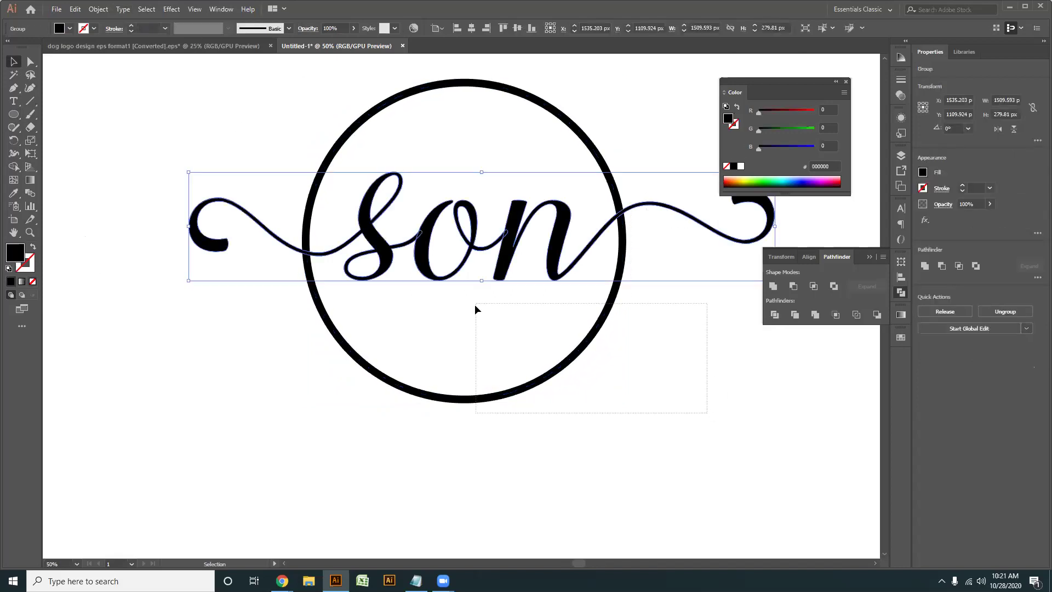
pyautogui.click(98, 10)
pyautogui.click(118, 130)
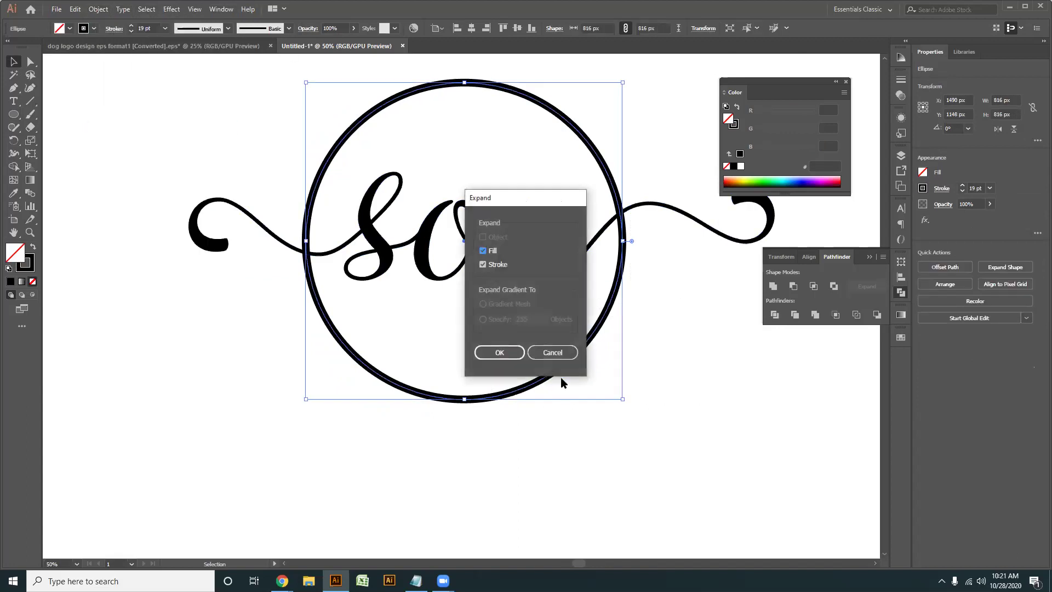
pyautogui.click(497, 353)
pyautogui.click(402, 216)
pyautogui.rightClick(526, 238)
pyautogui.moveTo(569, 356)
pyautogui.click(713, 354)
pyautogui.click(691, 423)
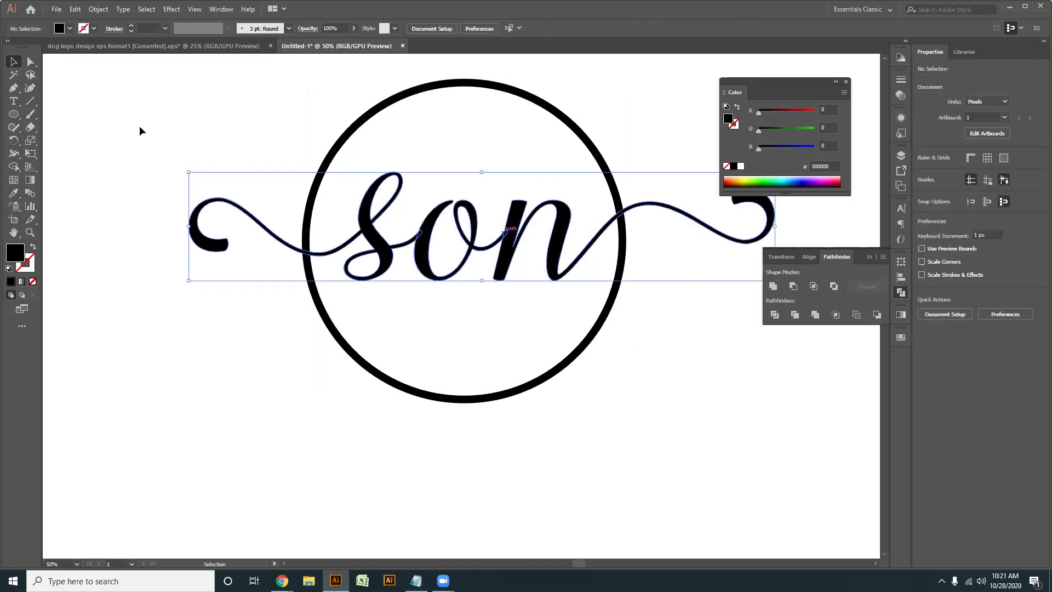
# - Offset the outlined "son" outward by 15 px with mitered joins using Offset Path
pyautogui.click(98, 9)
pyautogui.moveTo(133, 262)
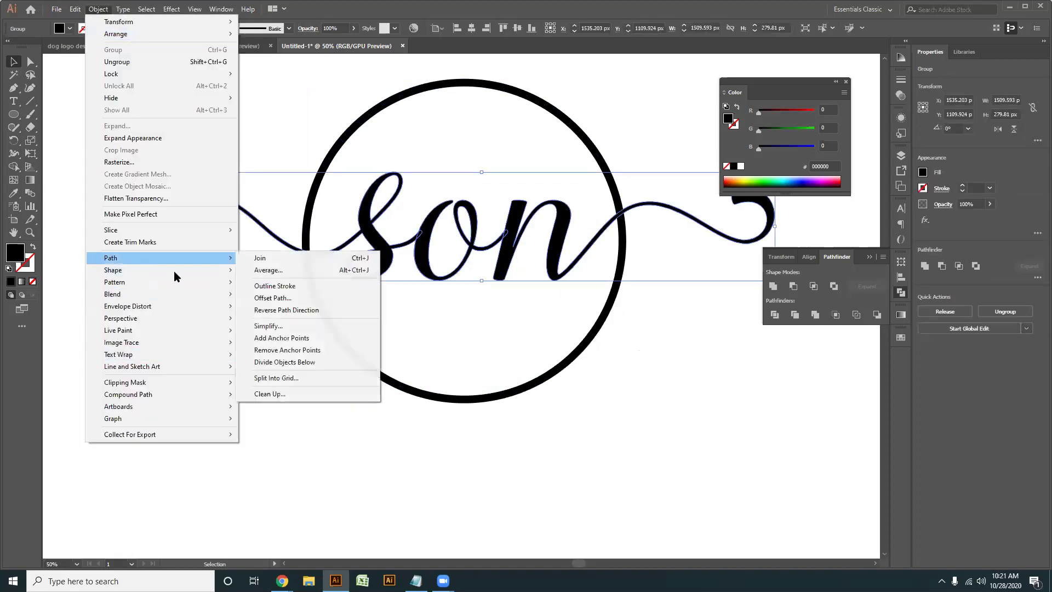
pyautogui.click(273, 297)
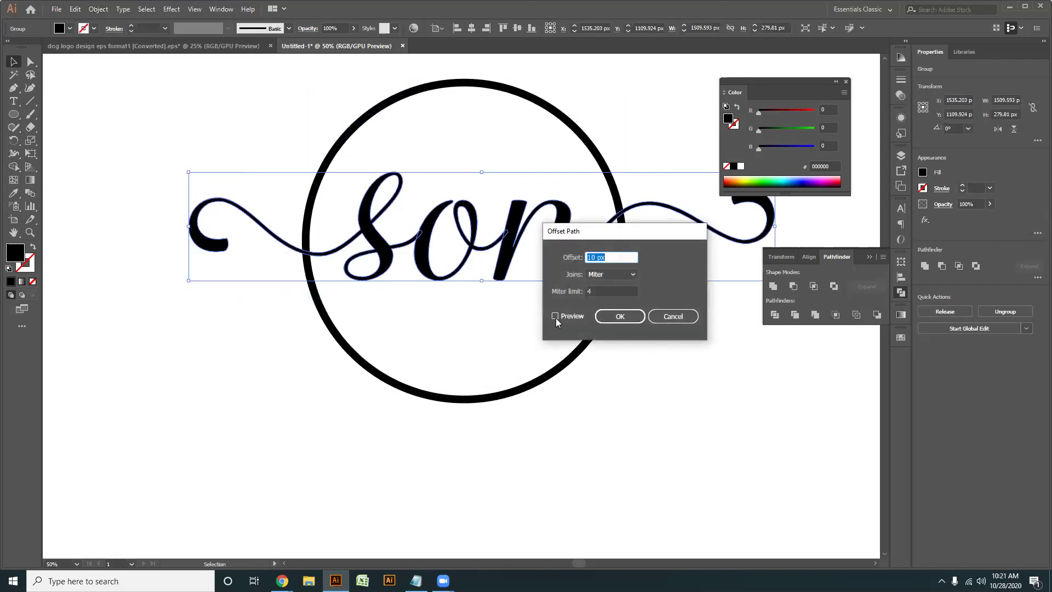
pyautogui.click(555, 317)
pyautogui.scroll(5, 611, 256)
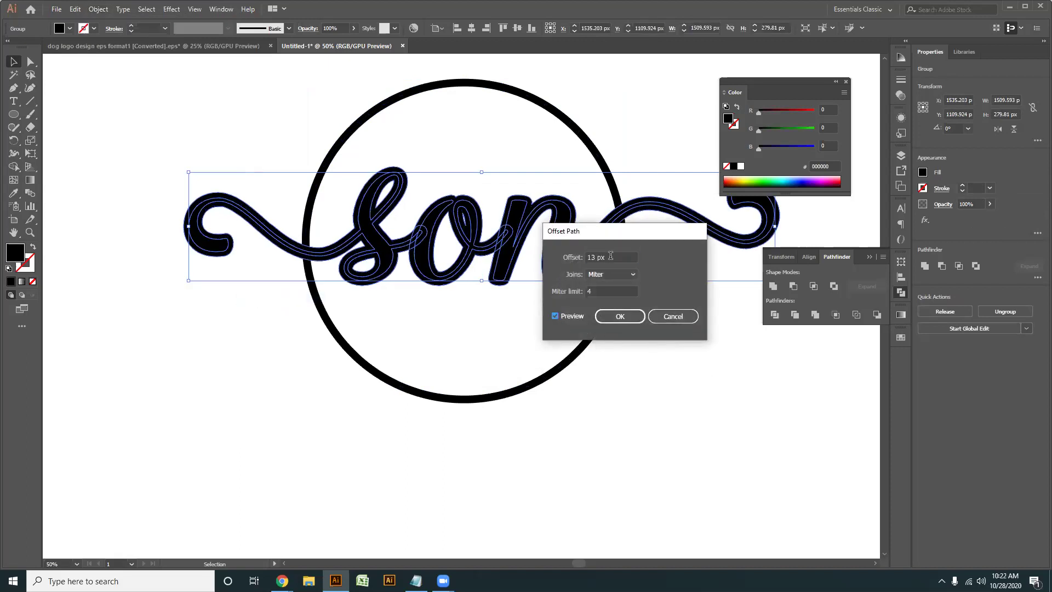
pyautogui.click(619, 318)
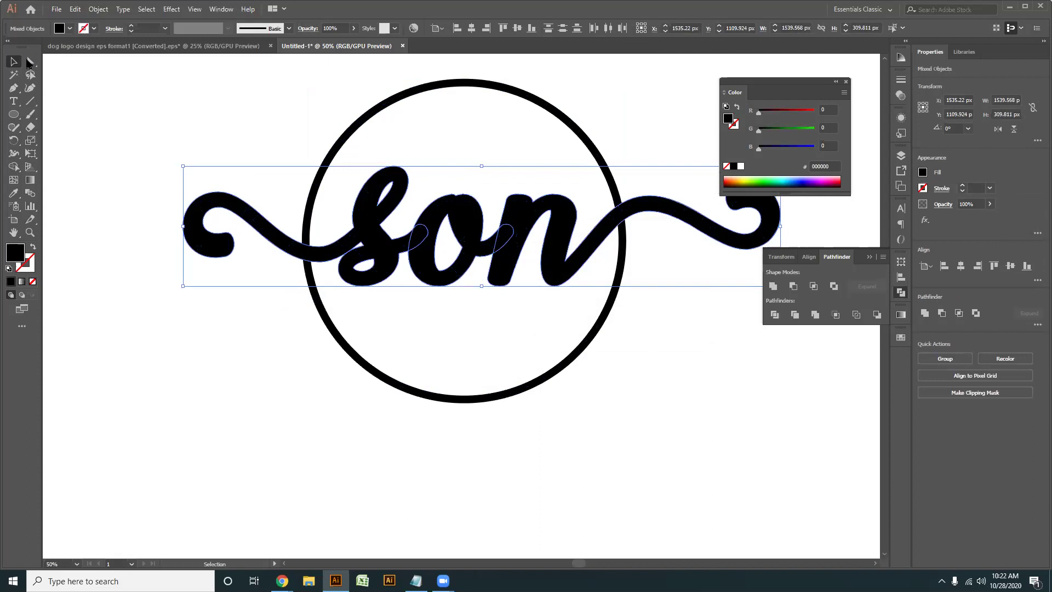
# - Subtract the offset "son" outline from the expanded circle with Pathfinder Minus Front, and deselect the result
pyautogui.click(29, 61)
pyautogui.moveTo(306, 101); pyautogui.dragTo(408, 150)
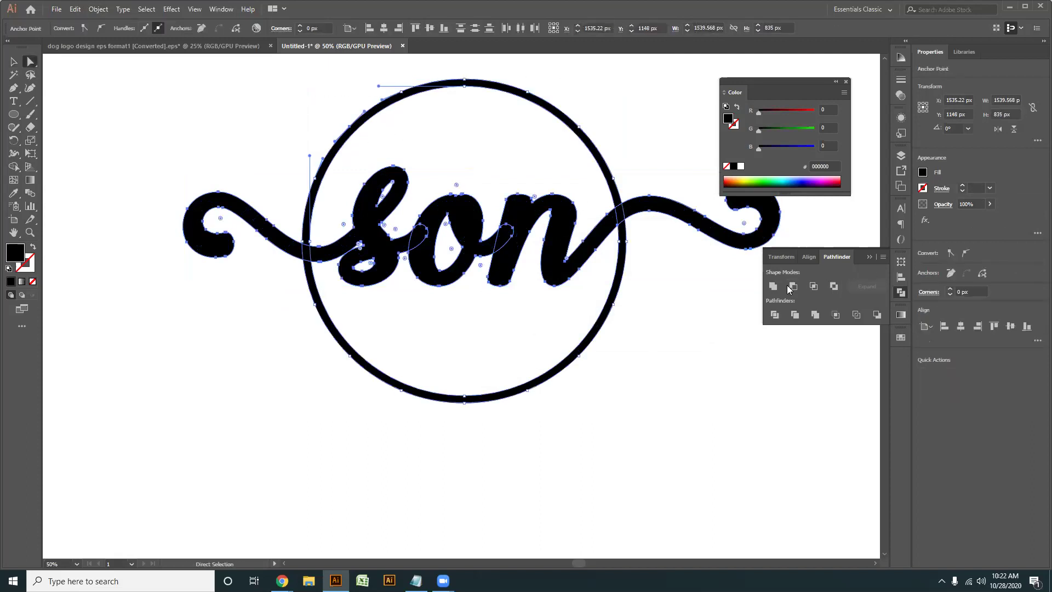
pyautogui.click(792, 288)
pyautogui.click(639, 386)
pyautogui.scroll(-1, 641, 435)
pyautogui.moveTo(639, 433); pyautogui.dragTo(491, 384)
pyautogui.scroll(-1, 448, 392)
# - Group the script "son" with its cut circle and move the emblem toward the upper middle of the artboard
pyautogui.click(13, 62)
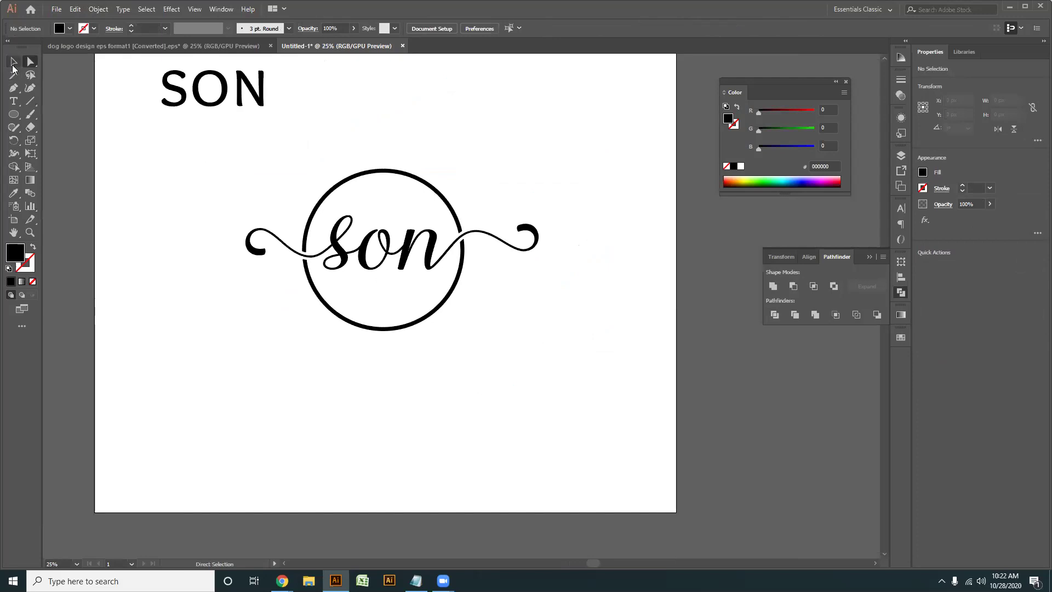
pyautogui.hscroll(-2, 491, 384)
pyautogui.click(430, 262)
pyautogui.moveTo(413, 245); pyautogui.dragTo(208, 331)
pyautogui.click(334, 408)
pyautogui.moveTo(367, 402); pyautogui.dragTo(469, 336)
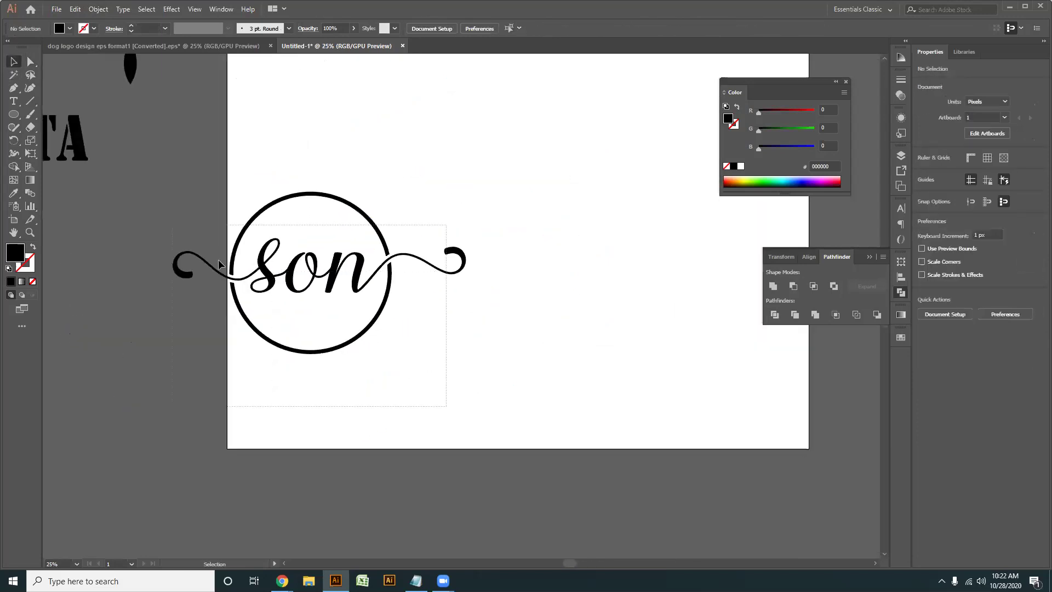
pyautogui.click(337, 267)
pyautogui.moveTo(338, 268); pyautogui.dragTo(468, 193)
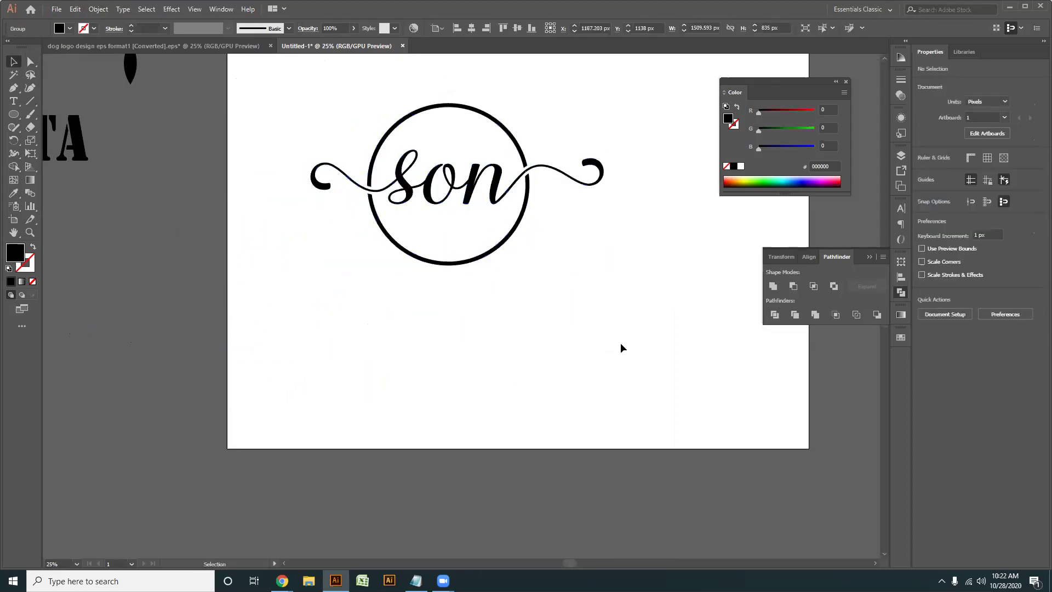
# - Fill the "son" circle emblem with crimson #b90049 and deselect it
pyautogui.click(832, 179)
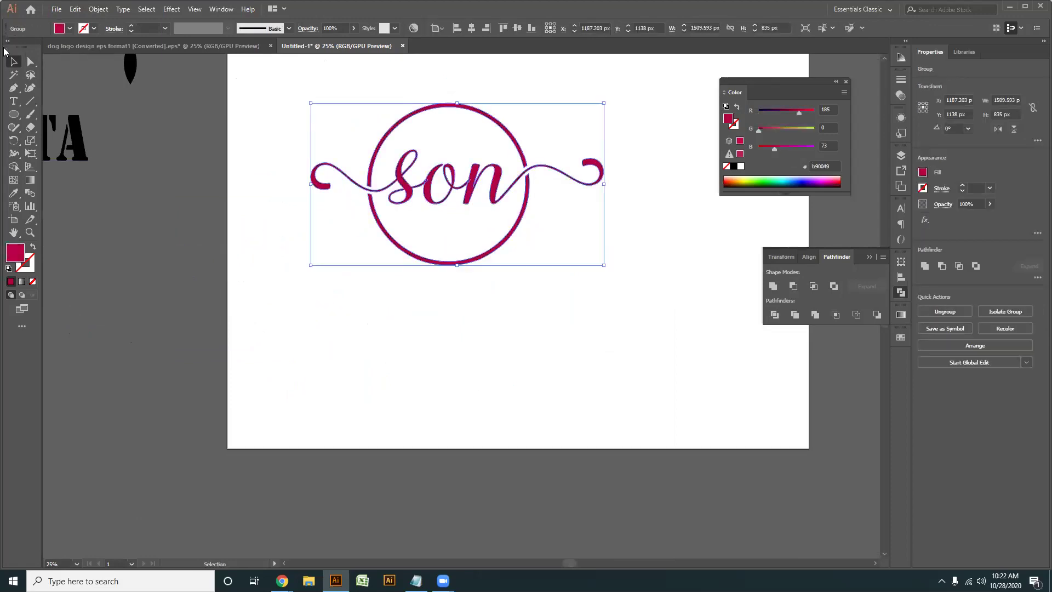
pyautogui.click(358, 344)
pyautogui.scroll(-1, 358, 344)
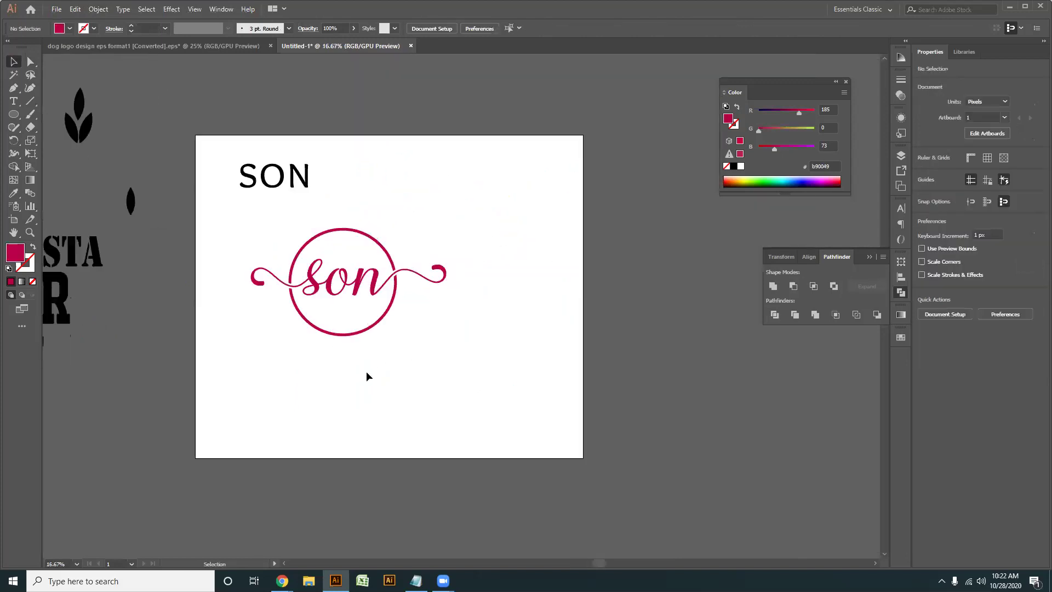
# - Scale the crimson "son" emblem down proportionally to about 700 px wide
pyautogui.scroll(1, 378, 382)
pyautogui.click(381, 288)
pyautogui.moveTo(479, 312); pyautogui.dragTo(403, 269)
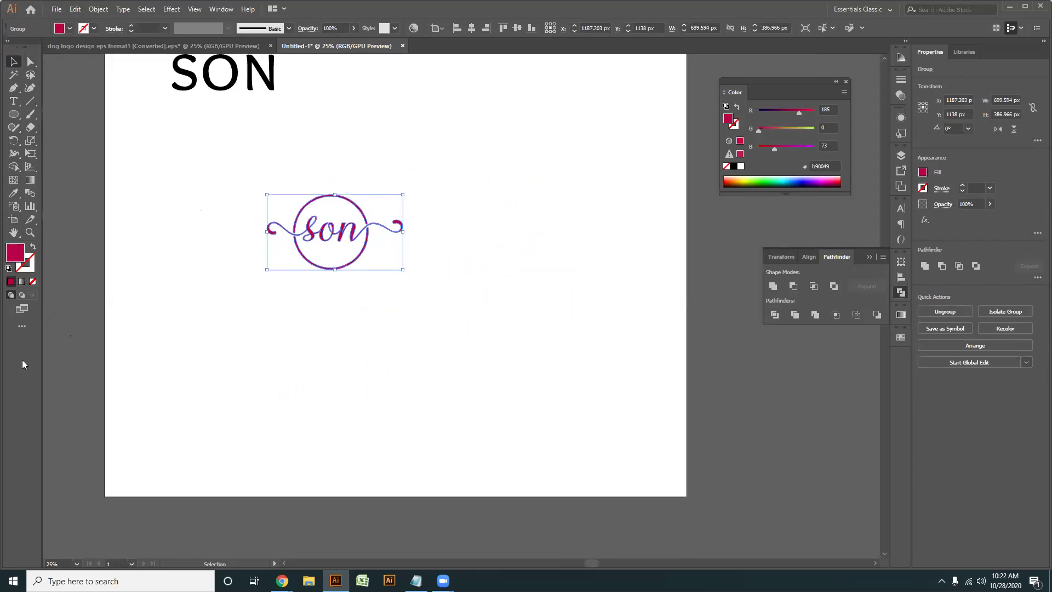
# - Move the crimson "son" emblem off the artboard, to the left of the stacked soldier text
pyautogui.scroll(-2, 366, 399)
pyautogui.moveTo(366, 400); pyautogui.dragTo(537, 372)
pyautogui.scroll(1, 460, 376)
pyautogui.moveTo(598, 384); pyautogui.dragTo(472, 232)
pyautogui.scroll(-1, 473, 237)
pyautogui.moveTo(553, 257); pyautogui.dragTo(208, 227)
# - Move the plain "SON" text off the artboard, above its upper-left corner, and deselect it
pyautogui.moveTo(581, 240); pyautogui.dragTo(435, 118)
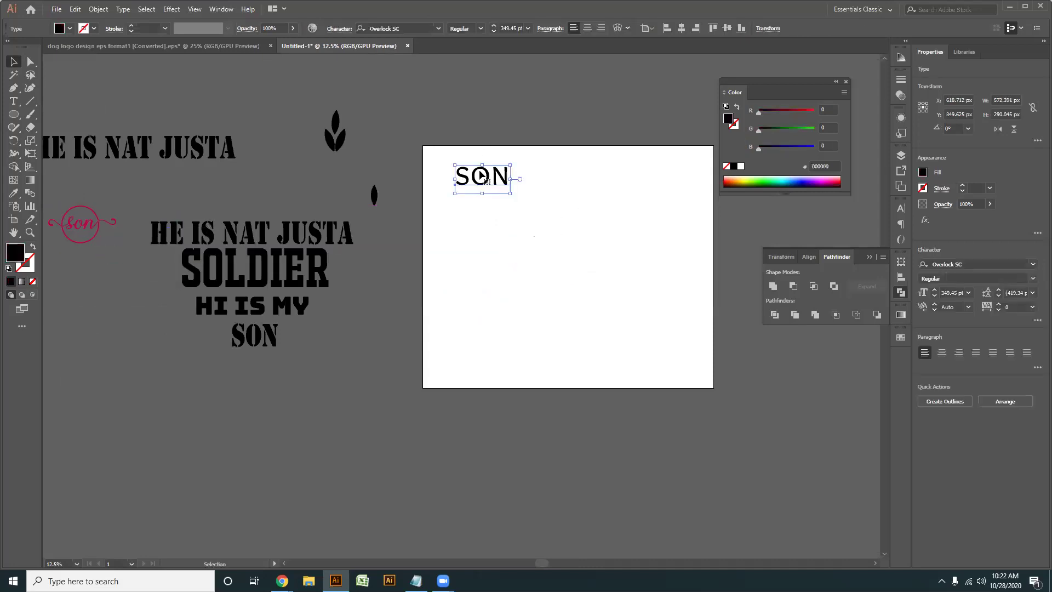
pyautogui.moveTo(480, 176); pyautogui.dragTo(447, 70)
pyautogui.click(461, 208)
# - Move the single leaf shape onto the artboard, place a copy to its upper right, and shift the original left
pyautogui.moveTo(359, 154); pyautogui.dragTo(247, 126)
pyautogui.scroll(1, 254, 143)
pyautogui.moveTo(339, 212); pyautogui.dragTo(335, 218)
pyautogui.moveTo(254, 162); pyautogui.dragTo(449, 259)
pyautogui.click(455, 218)
pyautogui.scroll(3, 456, 218)
pyautogui.click(448, 215)
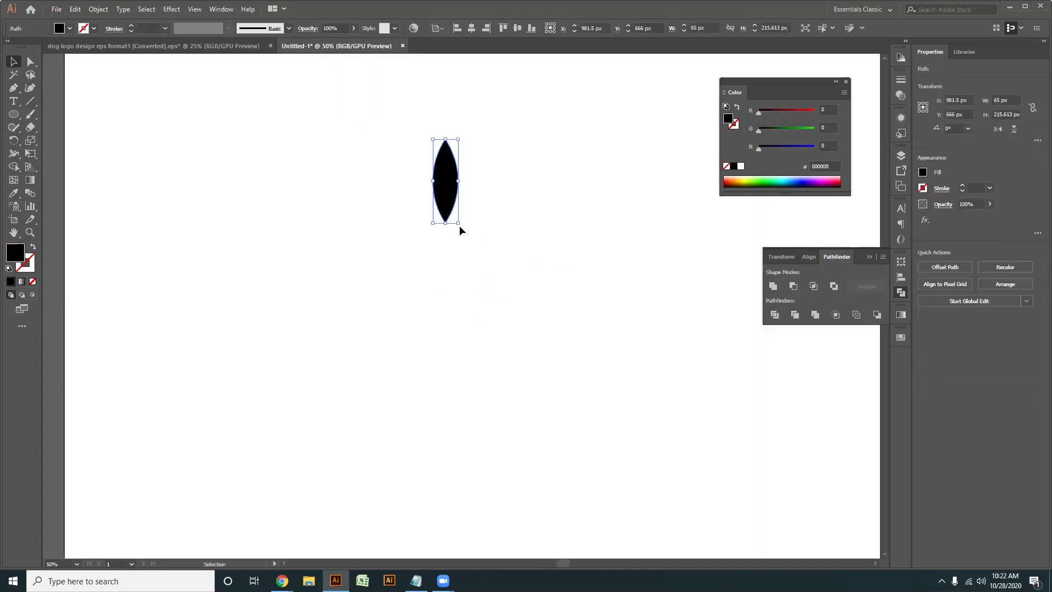
pyautogui.moveTo(455, 179); pyautogui.dragTo(652, 101)
pyautogui.moveTo(399, 282); pyautogui.dragTo(362, 203)
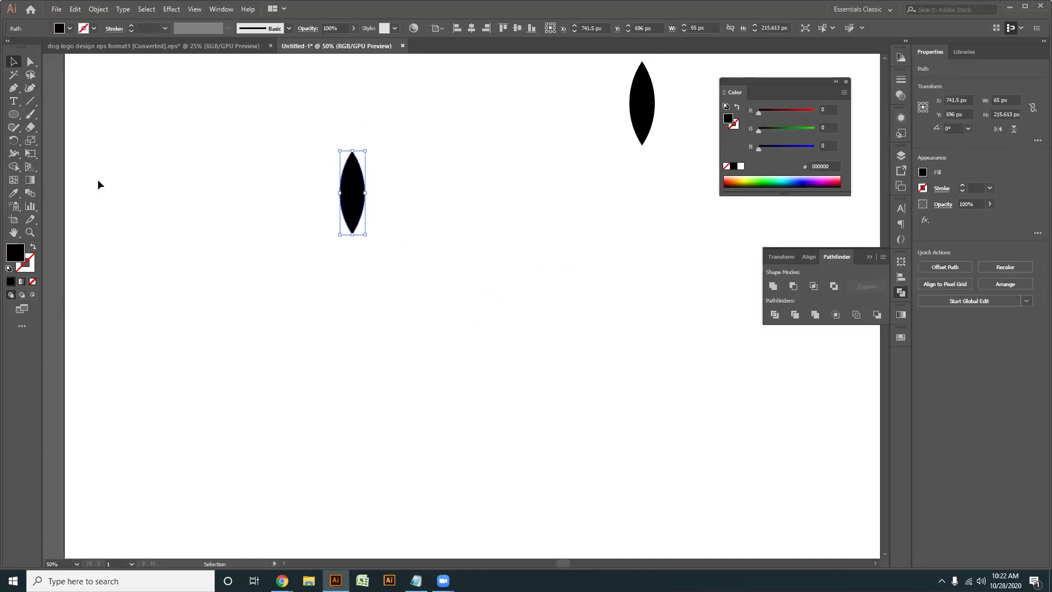
pyautogui.scroll(-1, 312, 258)
pyautogui.moveTo(406, 284); pyautogui.dragTo(347, 256)
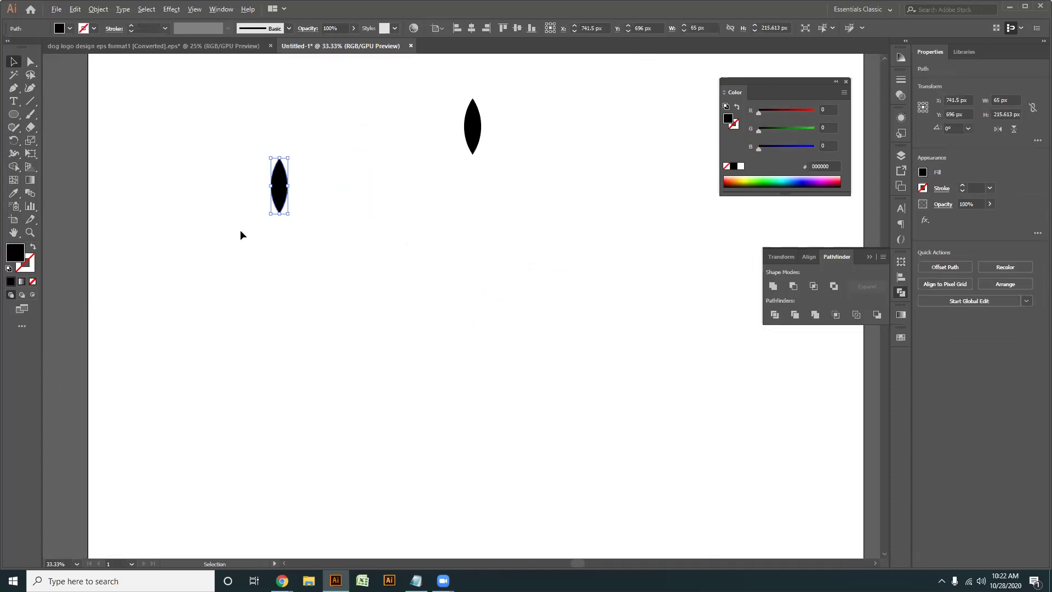
# - Rotate the left leaf about 25° counterclockwise
pyautogui.scroll(1, 240, 233)
pyautogui.moveTo(316, 277); pyautogui.dragTo(355, 313)
pyautogui.moveTo(358, 248); pyautogui.dragTo(397, 241)
pyautogui.click(247, 198)
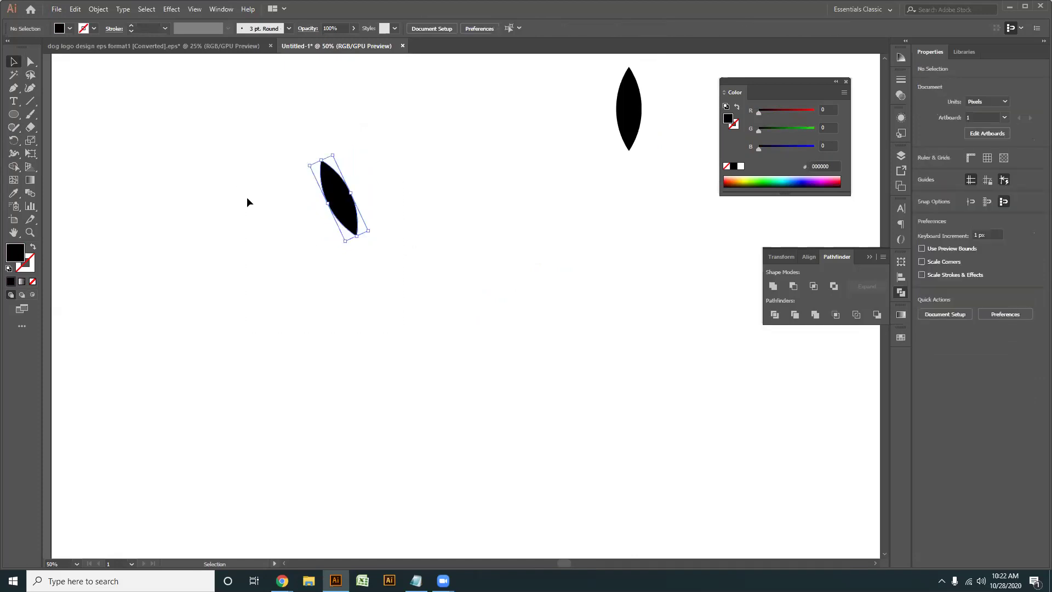
# - Reflect the tilted leaf across the vertical axis as a copy and deselect it
pyautogui.rightClick(353, 208)
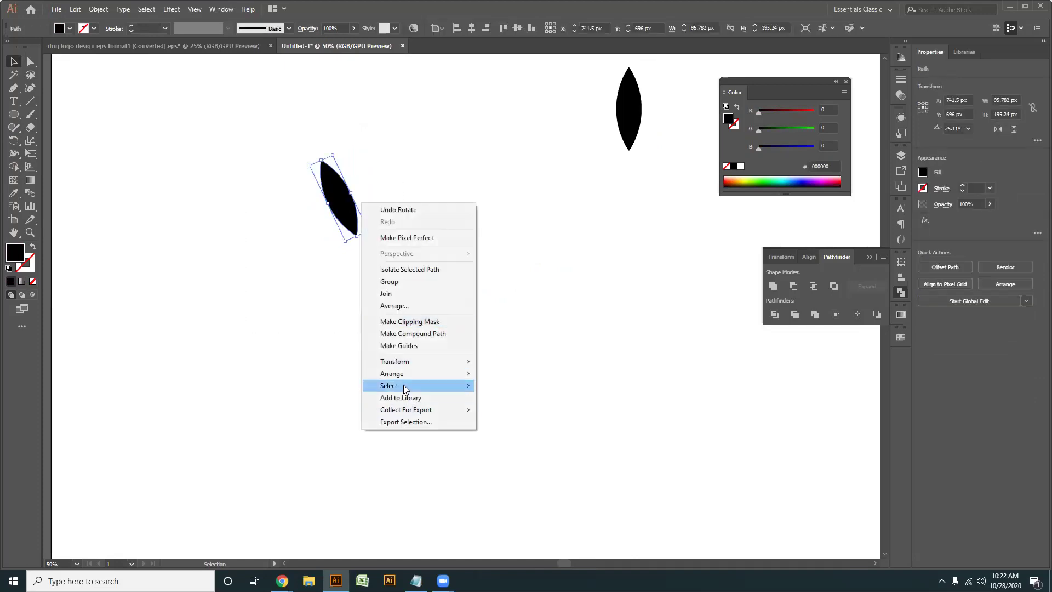
pyautogui.moveTo(409, 363)
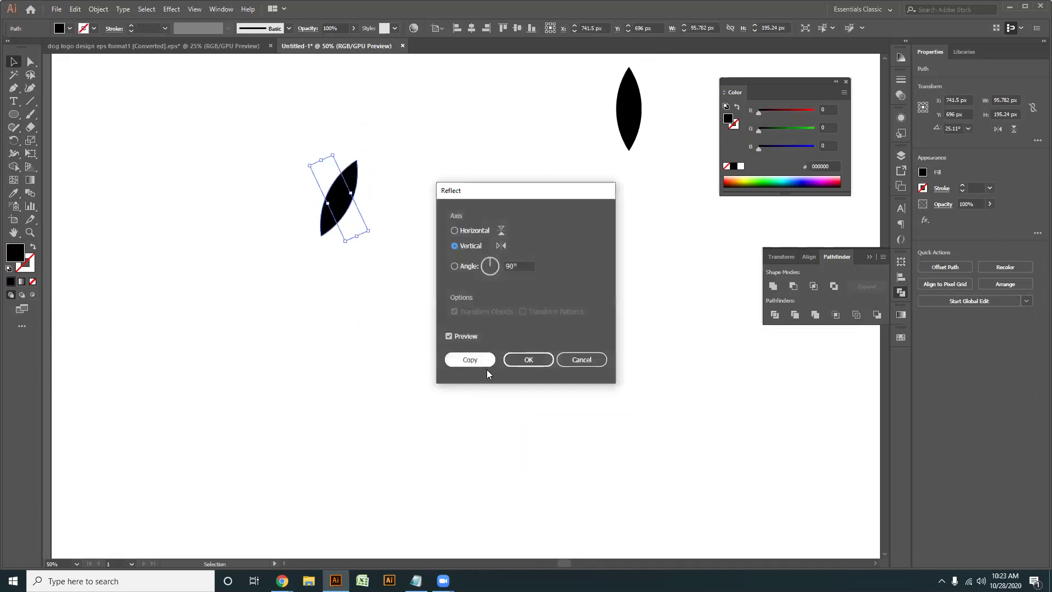
pyautogui.click(477, 363)
pyautogui.click(366, 385)
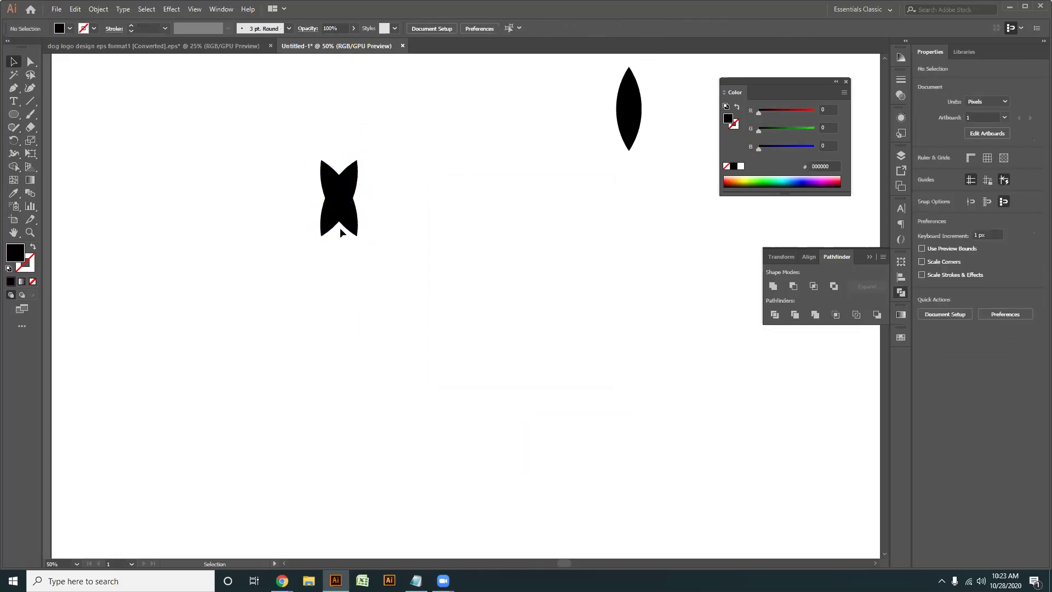
# - Spread the two mirrored leaves side by side with a small gap and center the upright leaf above them
pyautogui.scroll(5, 341, 231)
pyautogui.moveTo(320, 248); pyautogui.dragTo(459, 246)
pyautogui.scroll(-3, 463, 330)
pyautogui.scroll(1, 568, 272)
pyautogui.moveTo(609, 226); pyautogui.dragTo(344, 251)
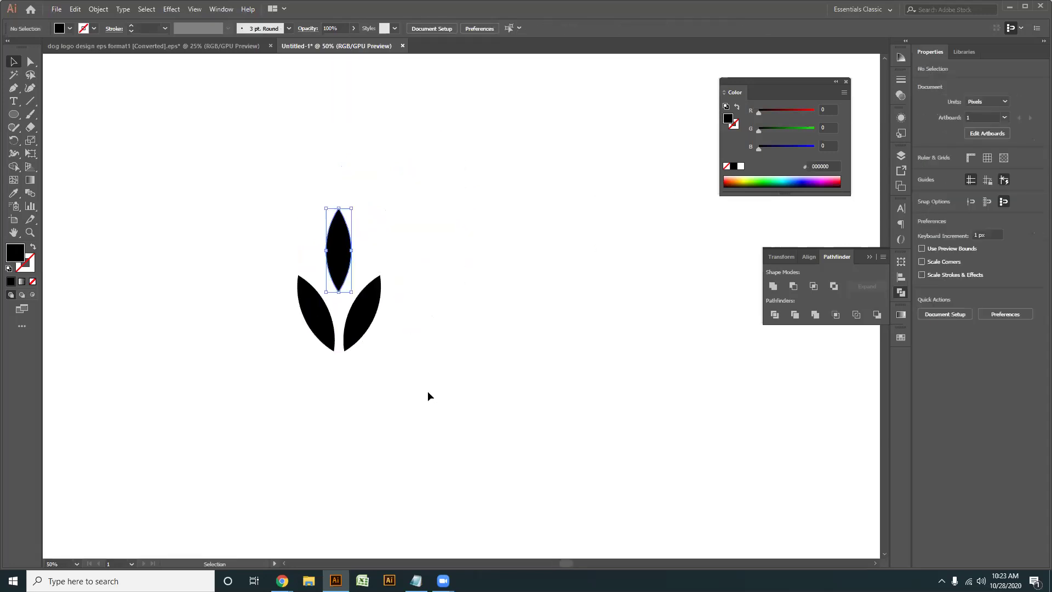
pyautogui.click(427, 390)
# - Group the two slanted leaves beneath the upright leaf
pyautogui.scroll(2, 337, 382)
pyautogui.moveTo(400, 350); pyautogui.dragTo(164, 230)
pyautogui.scroll(-2, 410, 367)
pyautogui.moveTo(437, 383); pyautogui.dragTo(228, 285)
pyautogui.press('a')
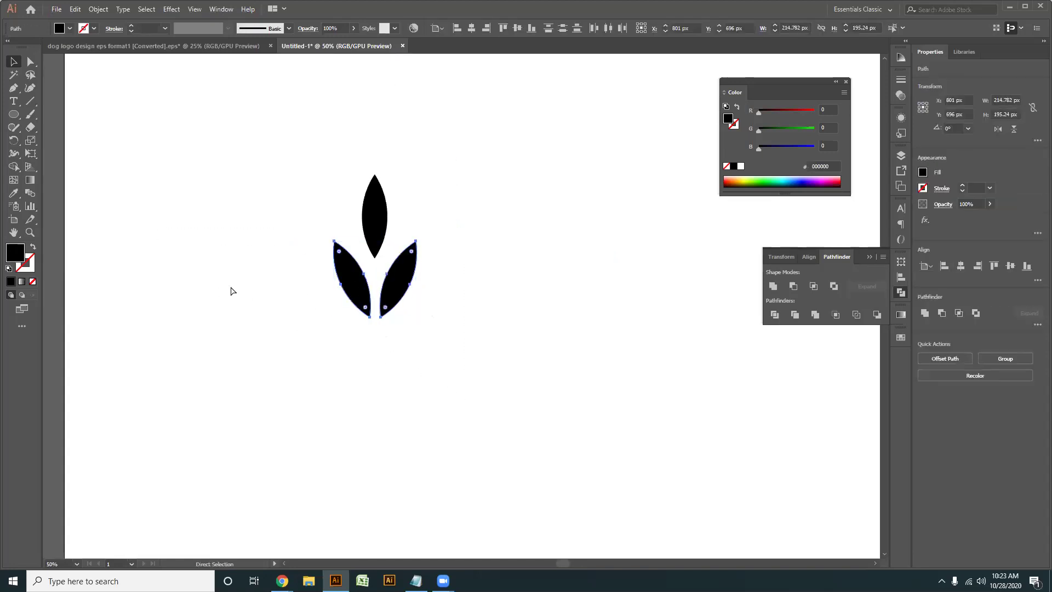
pyautogui.press('v')
pyautogui.hotkey('ctrl', 'g')
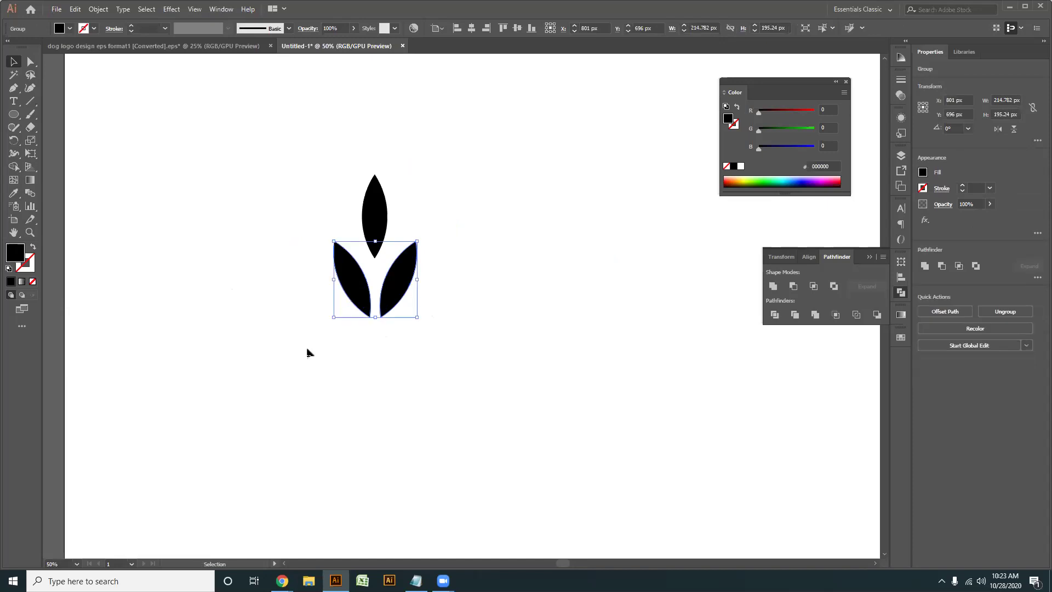
# - Place a copy of the grouped leaf pair directly below the original, about 208 px down
pyautogui.scroll(-1, 308, 353)
pyautogui.moveTo(386, 276); pyautogui.dragTo(388, 357)
pyautogui.hotkey('ctrl', '-')
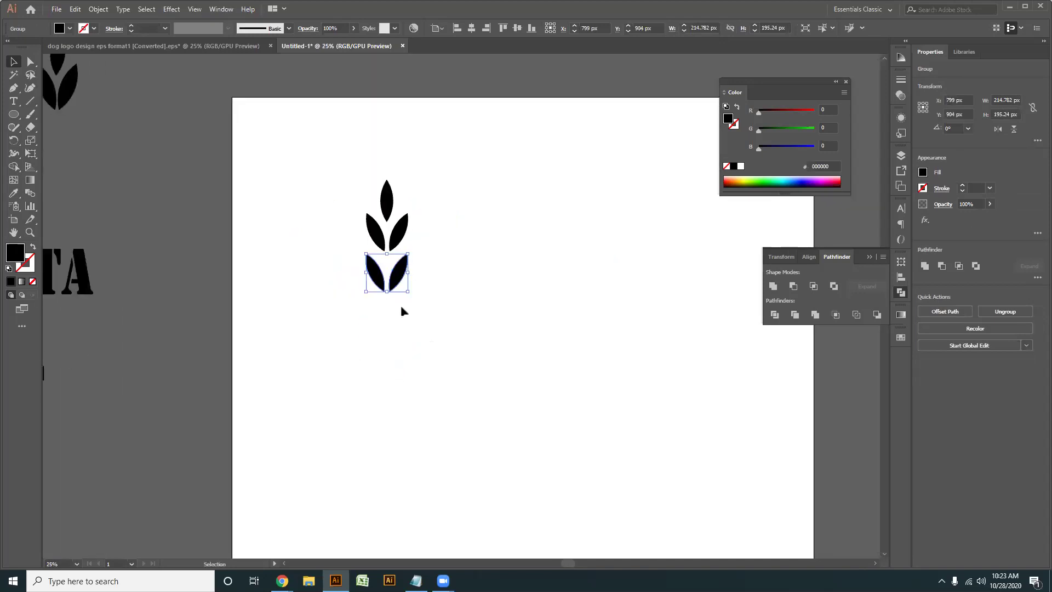
# - Repeat the leaf-pair duplication downward until the branch has 15 pairs, and deselect it
pyautogui.hotkey('ctrl', 'd')
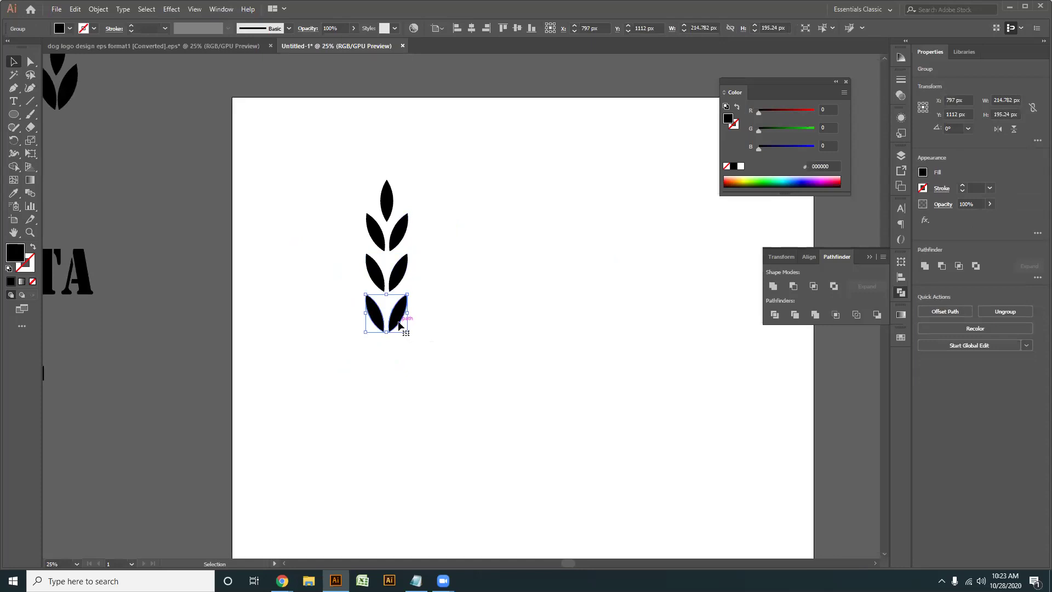
pyautogui.hotkey('ctrl', 'd')
pyautogui.hotkey('ctrl', 'd')
pyautogui.hotkey('ctrl', 'd')
pyautogui.hotkey('ctrl', 'd')
pyautogui.hotkey('ctrl', 'd')
pyautogui.hotkey('ctrl', 'd')
pyautogui.hotkey('ctrl', 'd')
pyautogui.hotkey('ctrl', 'd')
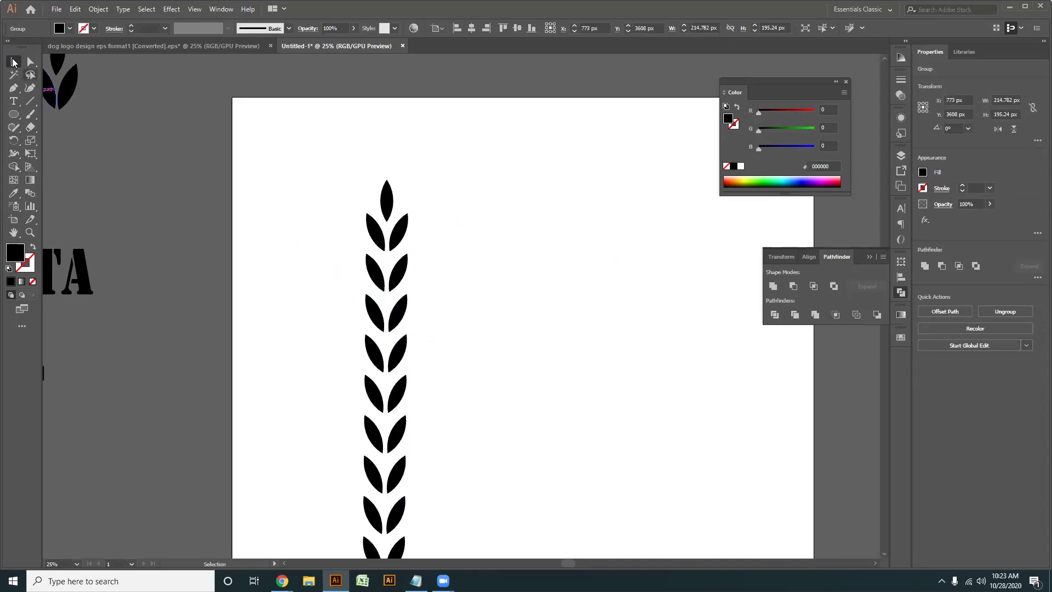
pyautogui.hotkey('ctrl', 'd')
pyautogui.hotkey('ctrl', '-')
pyautogui.click(484, 452)
pyautogui.scroll(1, 484, 452)
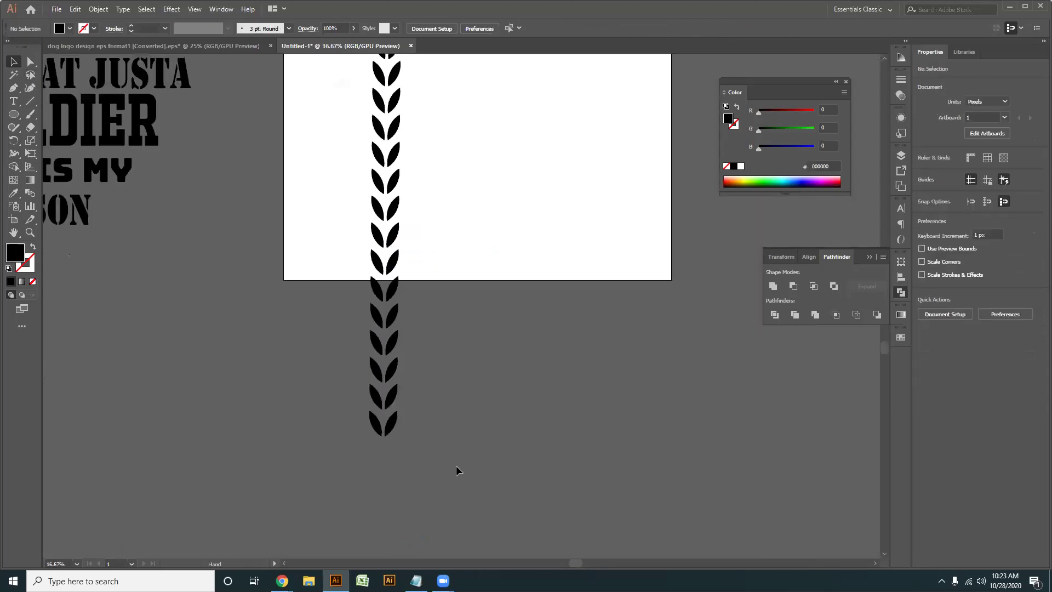
pyautogui.moveTo(444, 413); pyautogui.dragTo(433, 455)
# - Create a new portrait 8.5 x 11 in CMYK document, and return to the Untitled-1 document with the leaf branch
pyautogui.click(56, 9)
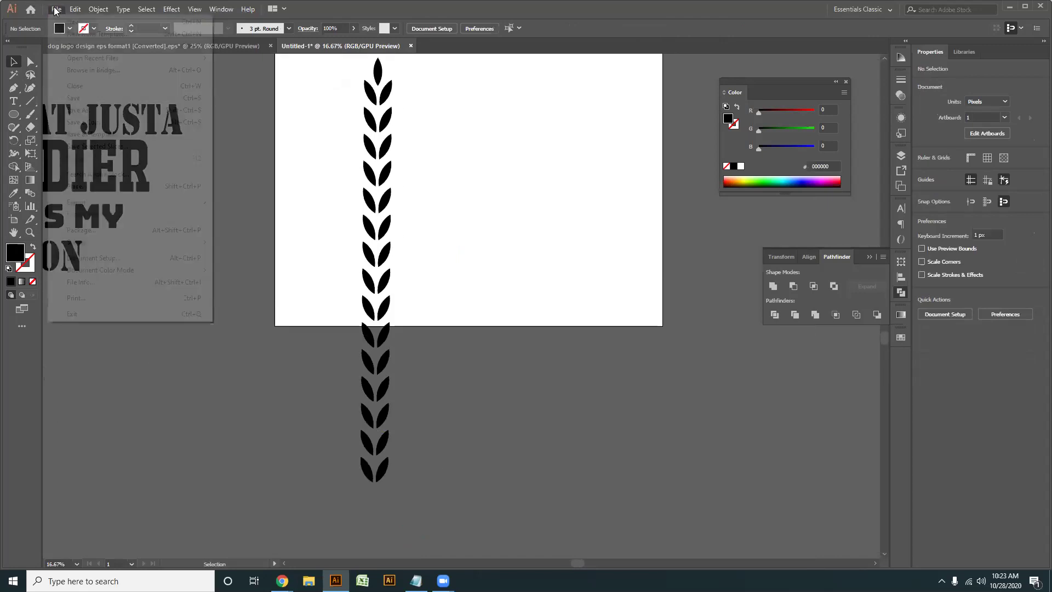
pyautogui.click(77, 23)
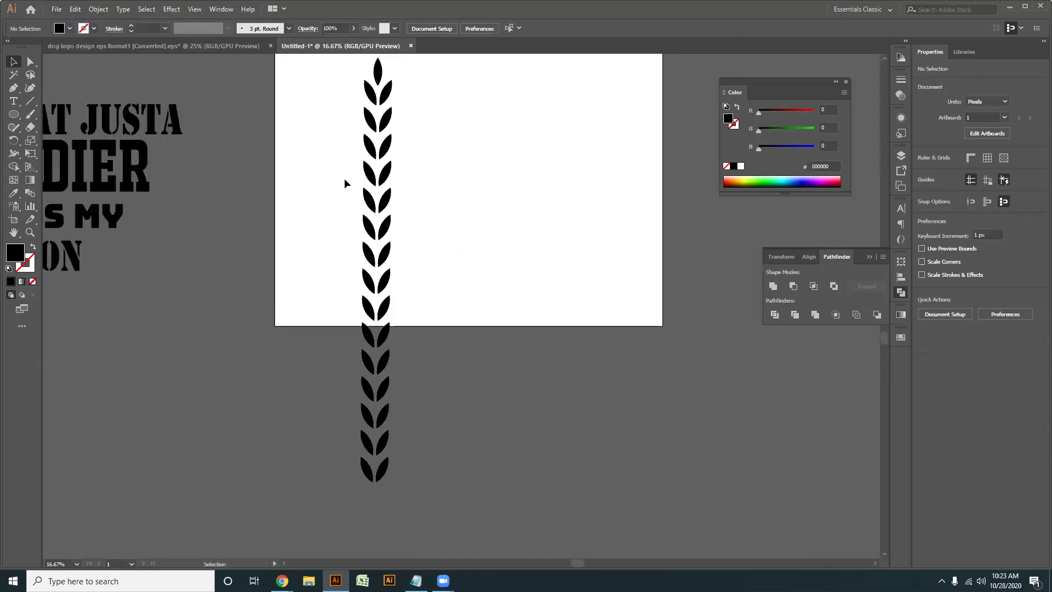
pyautogui.hotkey('ctrl', 'n')
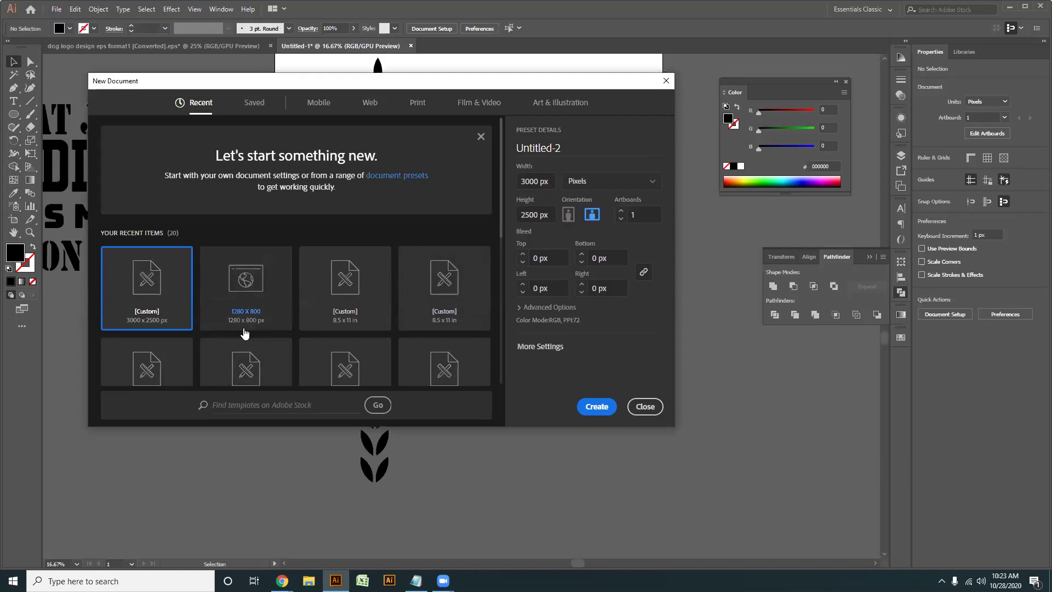
pyautogui.click(350, 301)
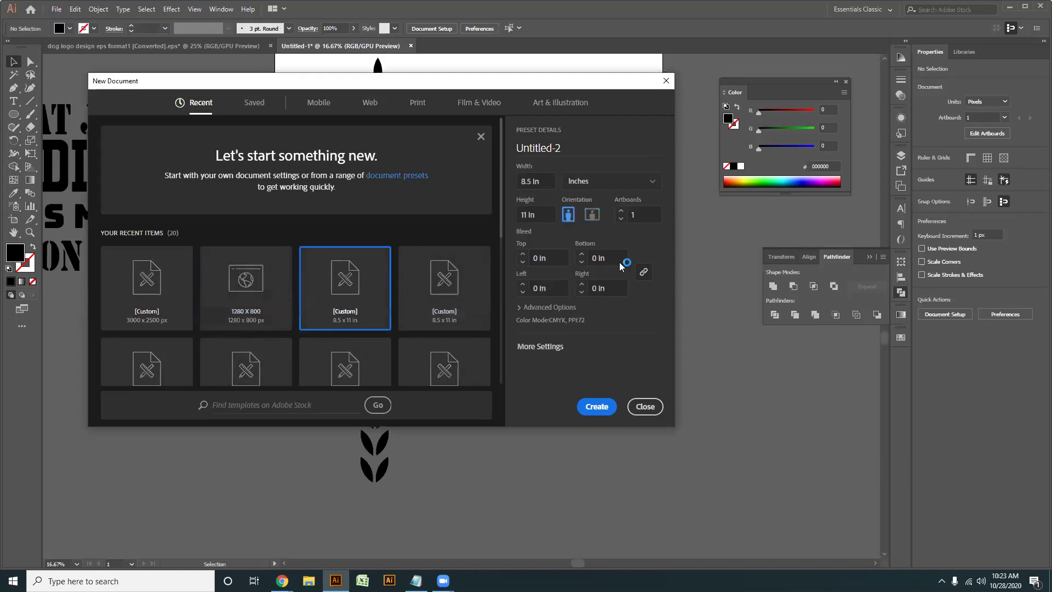
pyautogui.click(602, 408)
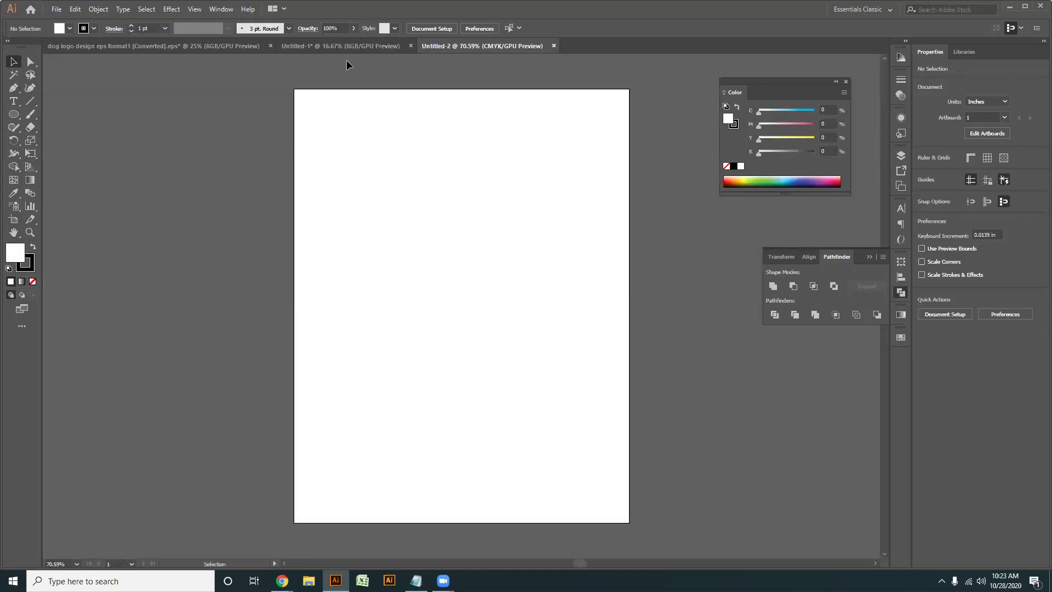
pyautogui.click(335, 47)
pyautogui.scroll(-3, 482, 343)
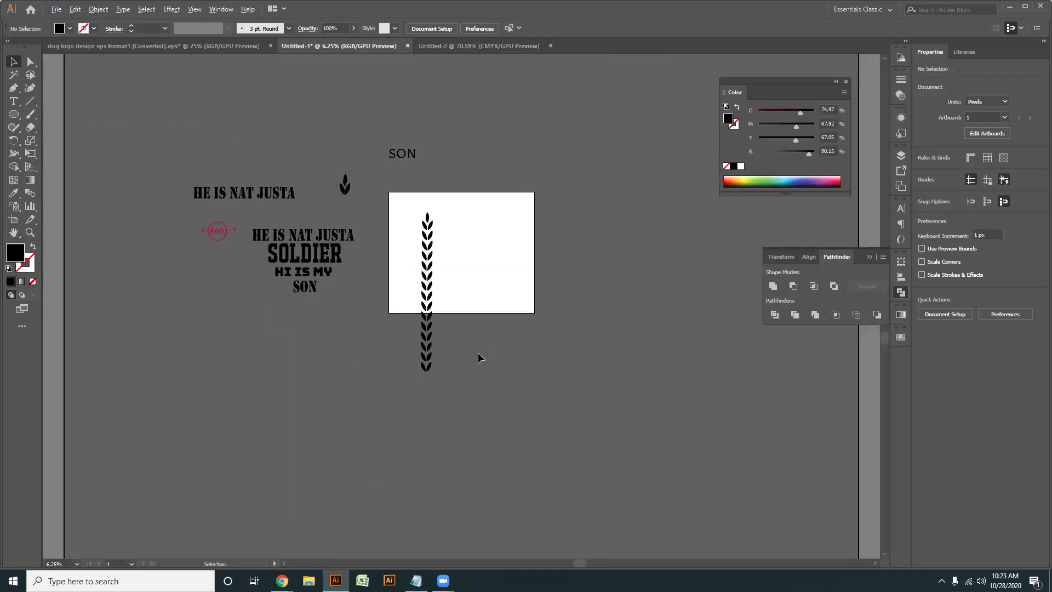
# - Bring the whole leaf branch from Untitled-1 into the Untitled-2 document
pyautogui.moveTo(416, 249); pyautogui.dragTo(417, 245)
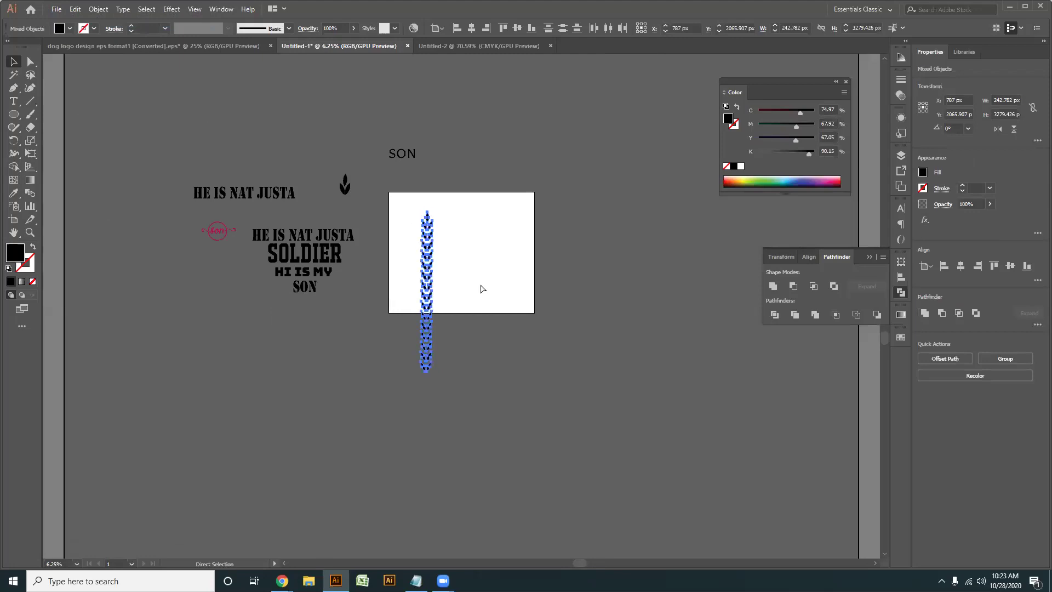
pyautogui.moveTo(428, 289); pyautogui.dragTo(478, 46)
pyautogui.moveTo(413, 267); pyautogui.dragTo(422, 376)
pyautogui.scroll(-6, 419, 350)
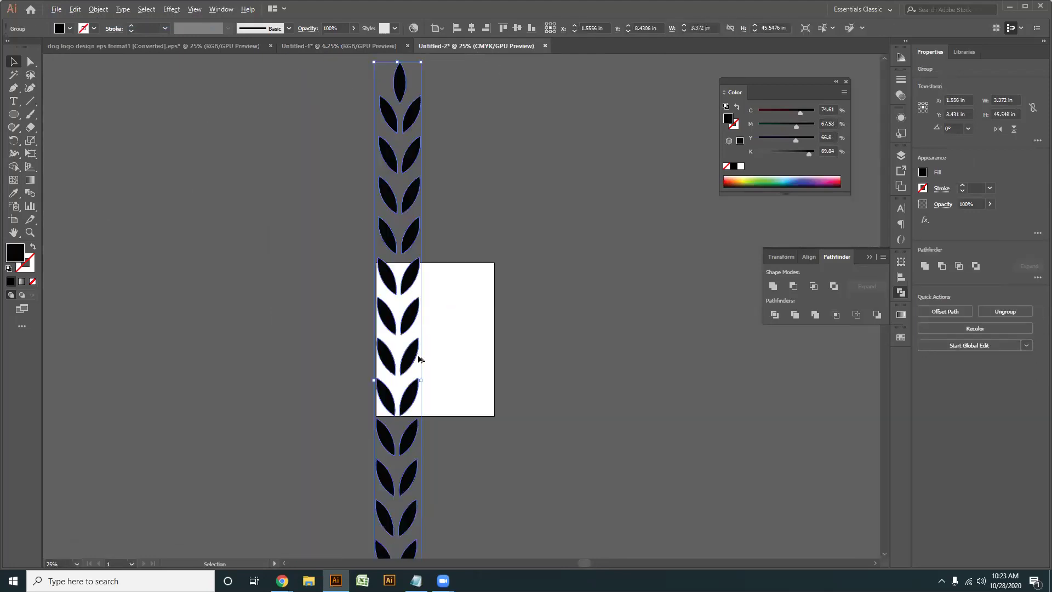
# - Scale the leaf branch down proportionally to about 5.25 in tall and deselect it
pyautogui.moveTo(440, 310); pyautogui.dragTo(439, 226)
pyautogui.moveTo(417, 374); pyautogui.dragTo(416, 346)
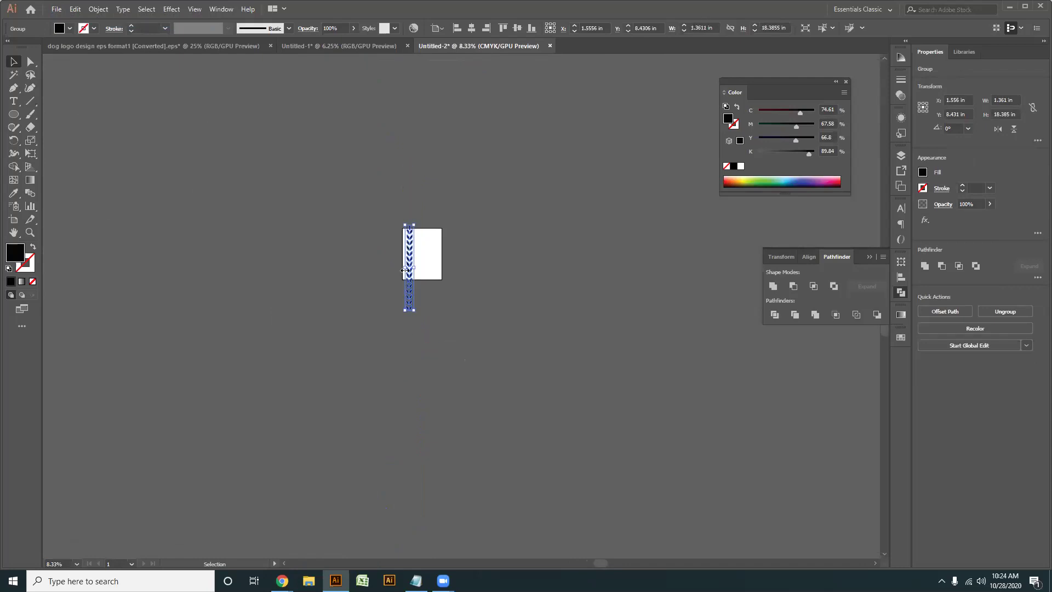
pyautogui.scroll(4, 404, 269)
pyautogui.moveTo(469, 432); pyautogui.dragTo(481, 159)
pyautogui.scroll(2, 458, 250)
pyautogui.scroll(-1, 478, 196)
pyautogui.moveTo(483, 269); pyautogui.dragTo(427, 326)
pyautogui.click(468, 357)
pyautogui.scroll(2, 475, 315)
# - Draw a circle about 3.86 in wide on the artboard with a black outline and no fill
pyautogui.click(13, 114)
pyautogui.moveTo(431, 205); pyautogui.dragTo(554, 318)
pyautogui.click(14, 62)
pyautogui.hotkey('shift', 'x')
# - Place one leaf branch across the left part of the circle and keep a duplicate outside the artboard
pyautogui.moveTo(368, 371)
pyautogui.mouseDown()
pyautogui.moveTo(341, 324)
pyautogui.moveTo(231, 276)
pyautogui.mouseUp()
pyautogui.scroll(-2, 352, 311)
pyautogui.scroll(2, 332, 330)
pyautogui.moveTo(362, 302); pyautogui.dragTo(430, 299)
pyautogui.click(445, 389)
pyautogui.press('space')
pyautogui.moveTo(445, 389); pyautogui.dragTo(418, 434)
pyautogui.moveTo(491, 416); pyautogui.dragTo(265, 146)
pyautogui.click(405, 378)
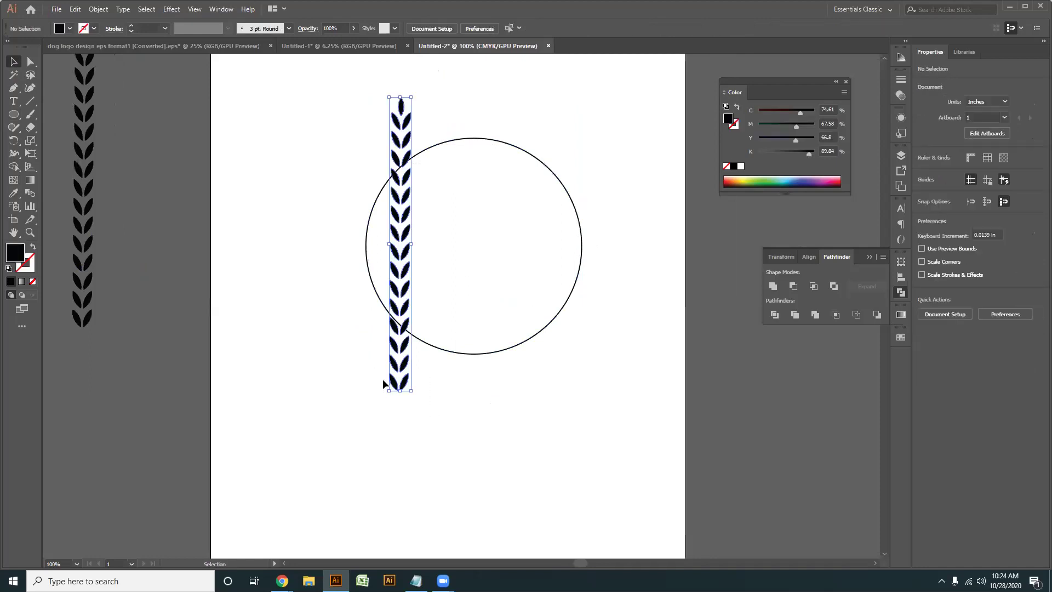
pyautogui.moveTo(467, 423); pyautogui.dragTo(320, 286)
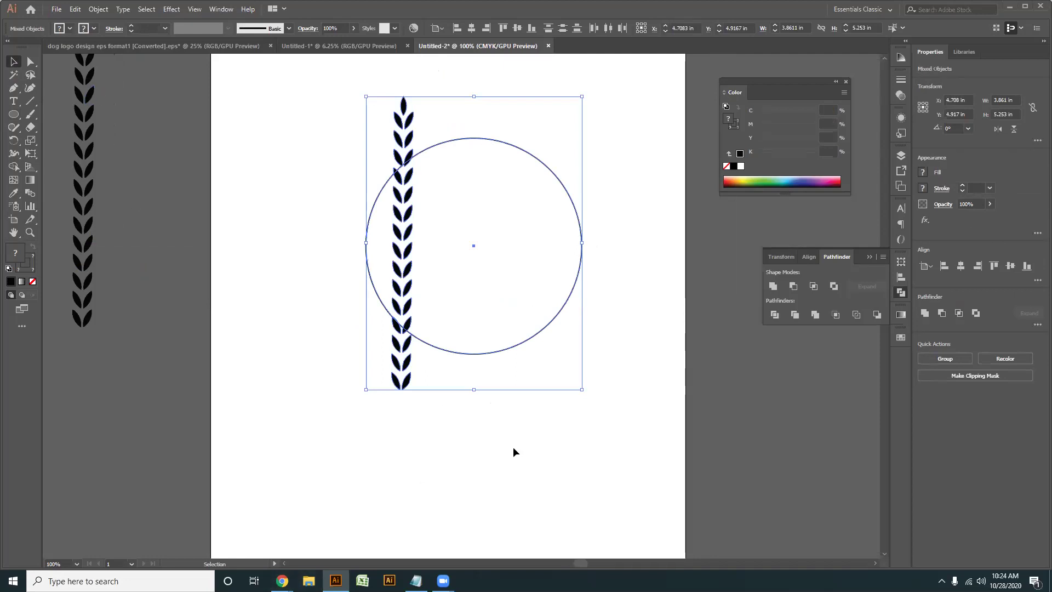
pyautogui.click(412, 423)
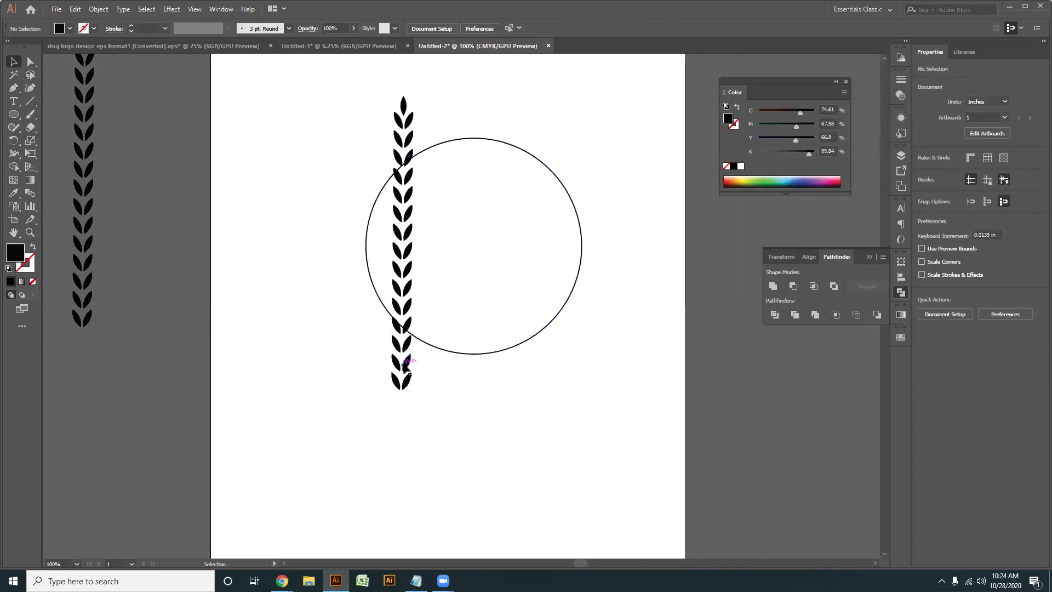
pyautogui.click(408, 377)
pyautogui.click(512, 418)
pyautogui.moveTo(442, 419); pyautogui.dragTo(369, 383)
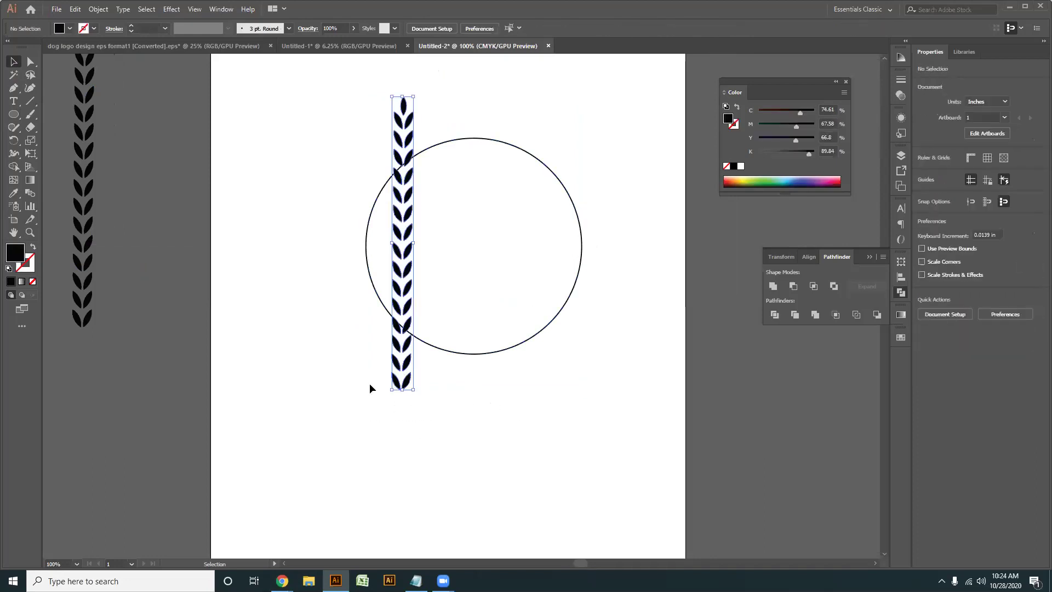
pyautogui.click(172, 8)
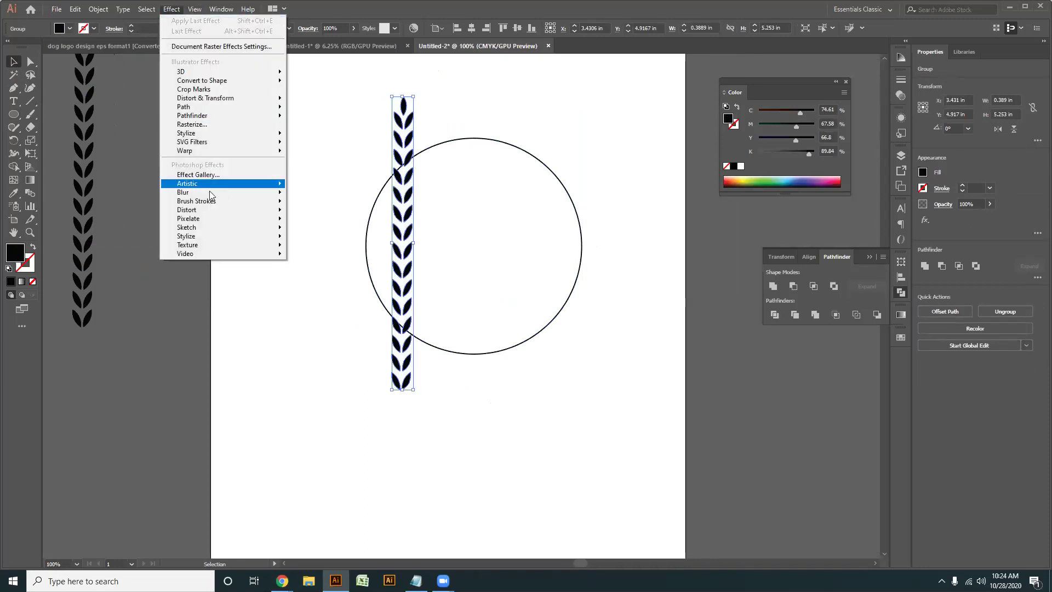
pyautogui.moveTo(185, 150)
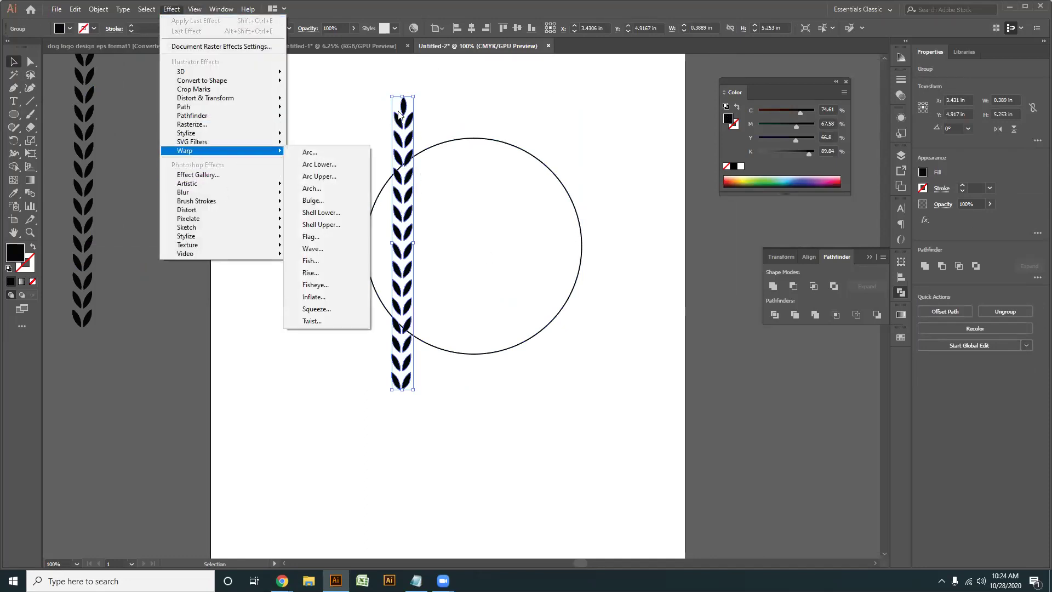
pyautogui.click(341, 120)
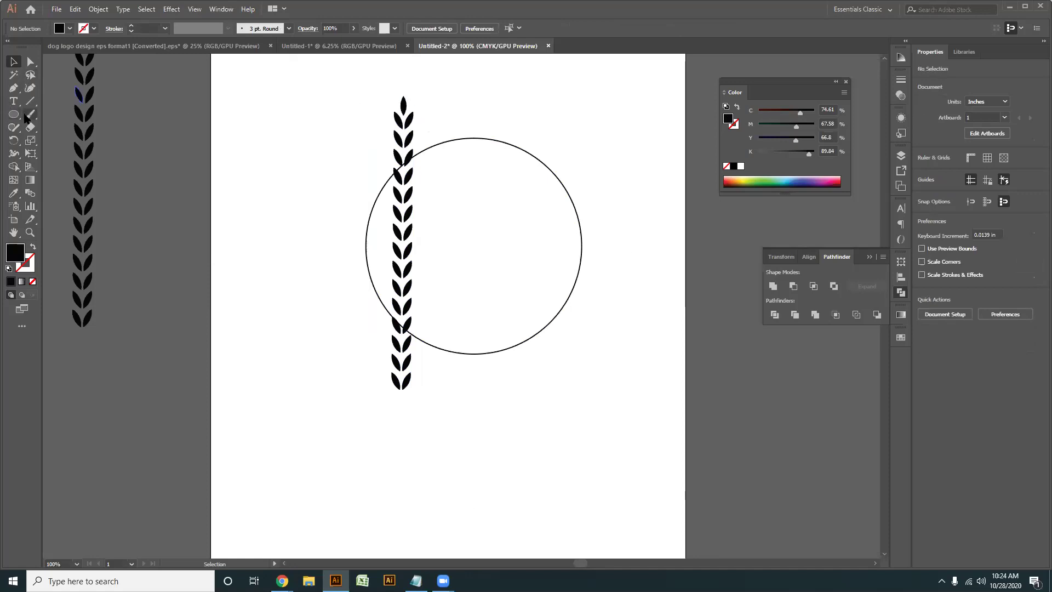
# - Sketch a freehand Paintbrush curve around the left and lower sides of the circle, and delete it
pyautogui.click(30, 114)
pyautogui.moveTo(392, 130)
pyautogui.mouseDown()
pyautogui.moveTo(335, 174)
pyautogui.moveTo(360, 344)
pyautogui.moveTo(507, 421)
pyautogui.moveTo(599, 403)
pyautogui.mouseUp()
pyautogui.click(12, 62)
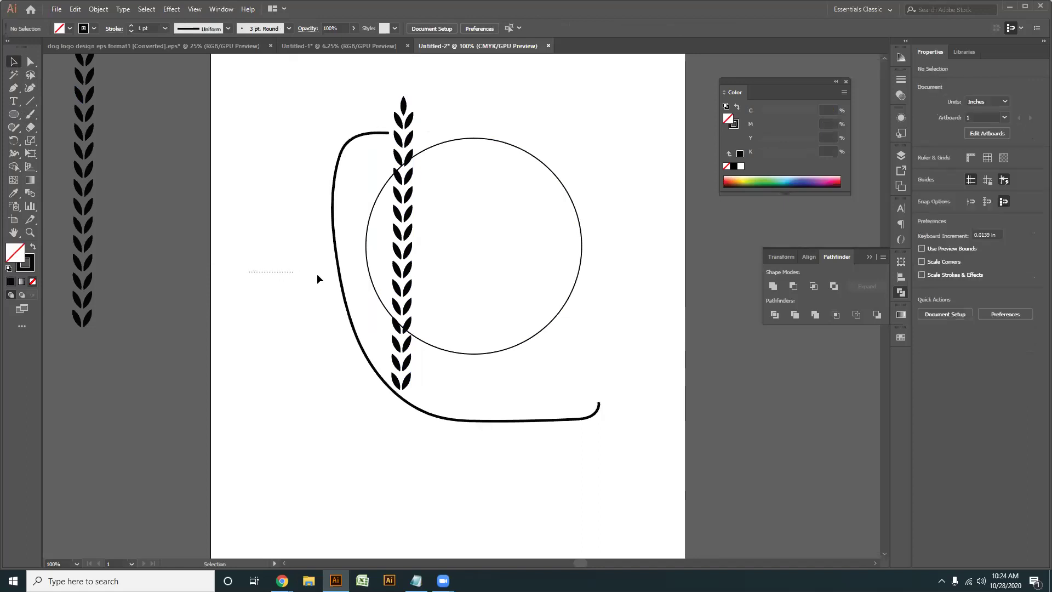
pyautogui.click(334, 176)
pyautogui.press('Delete')
# - Apply an Arc warp to the leaf branch on the artboard with a vertical orientation and 80% bend
pyautogui.click(406, 127)
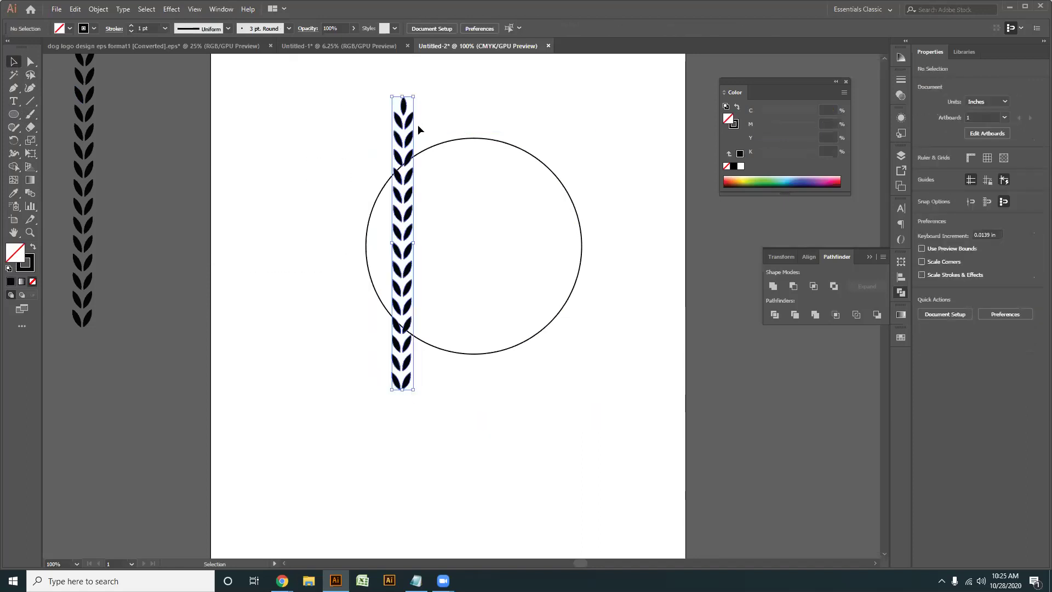
pyautogui.click(170, 10)
pyautogui.moveTo(192, 157)
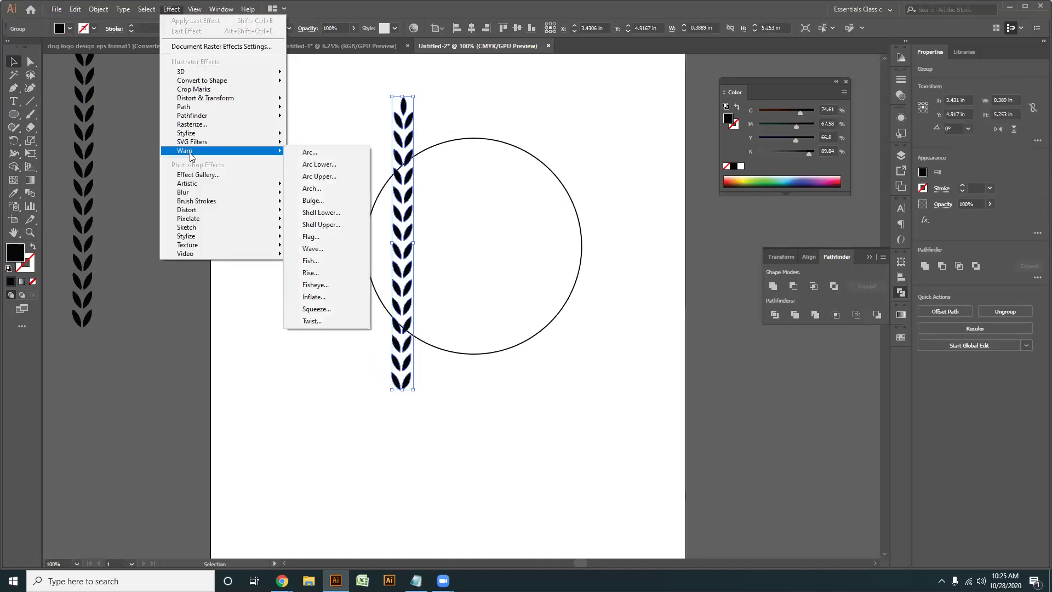
pyautogui.click(327, 157)
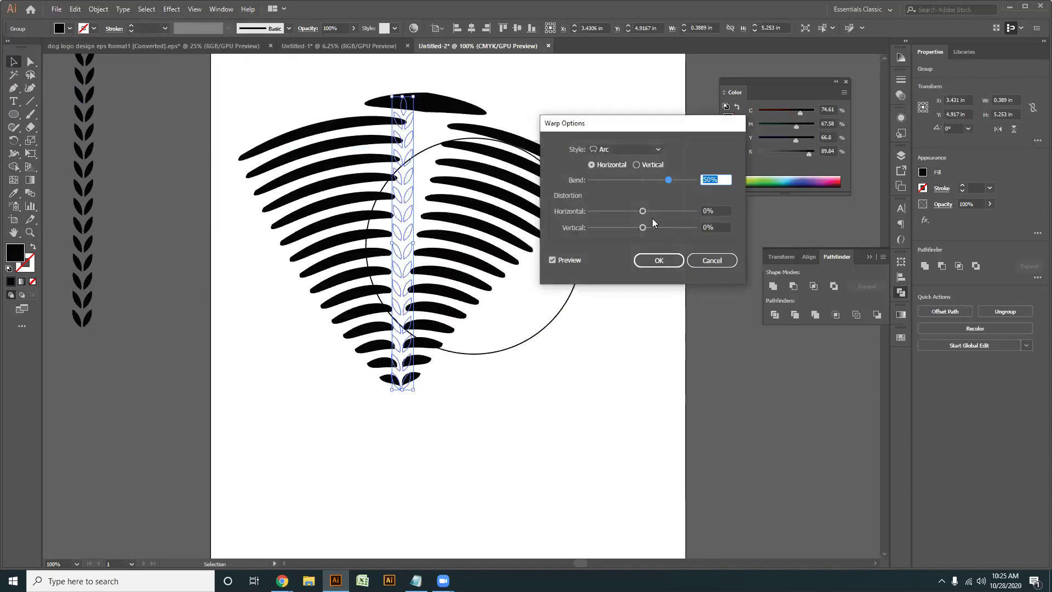
pyautogui.click(637, 165)
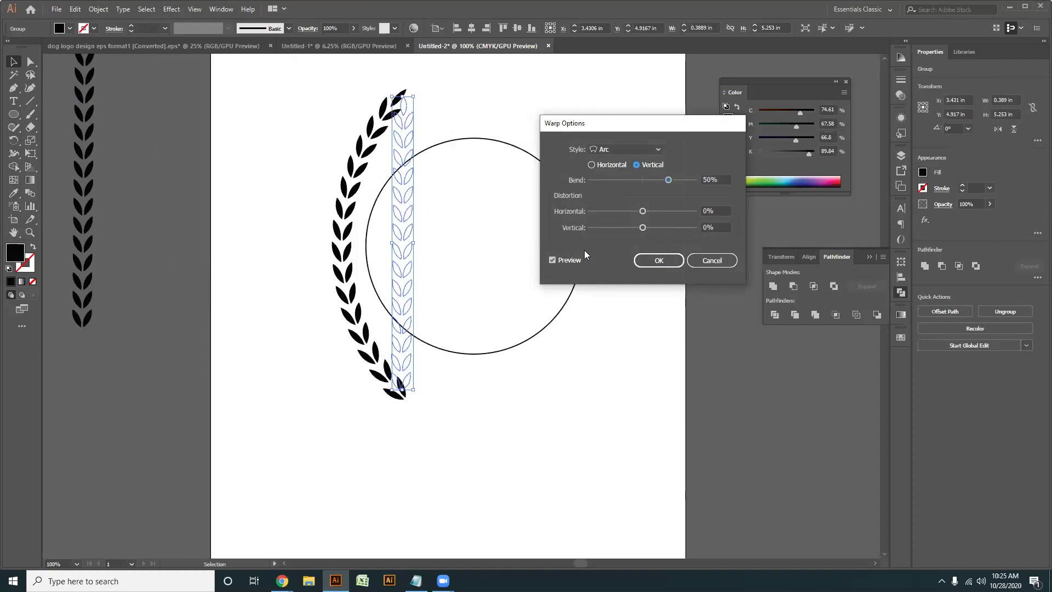
pyautogui.moveTo(668, 180); pyautogui.dragTo(671, 181)
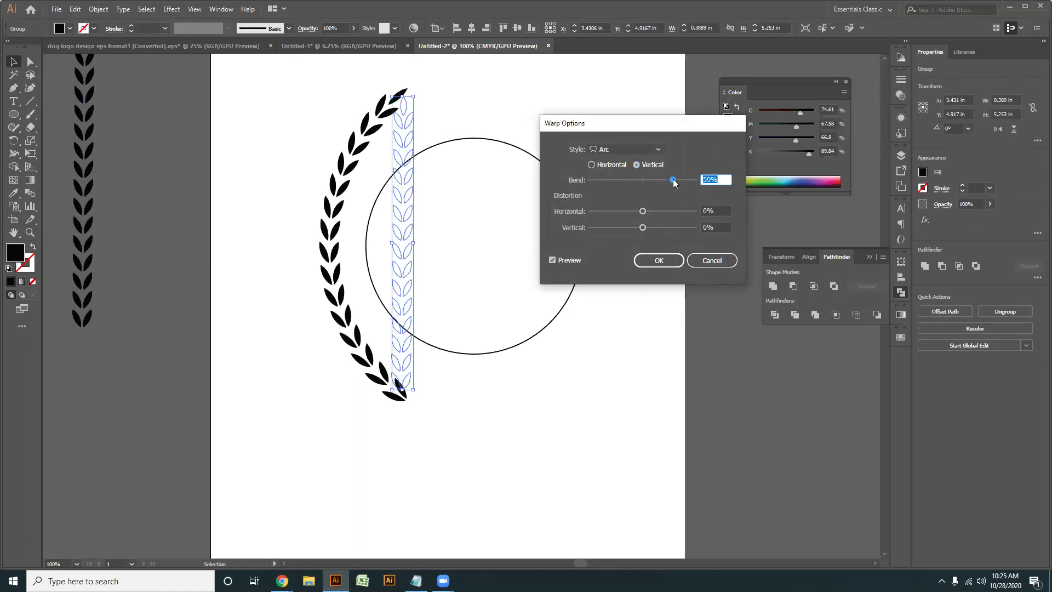
pyautogui.moveTo(675, 178); pyautogui.dragTo(675, 176)
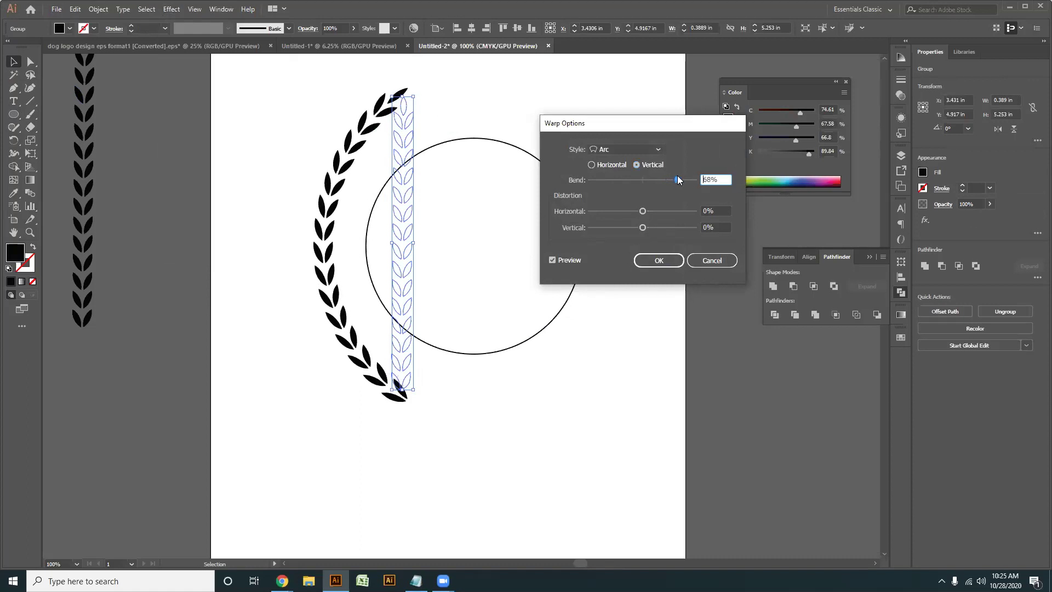
pyautogui.moveTo(677, 175); pyautogui.dragTo(683, 174)
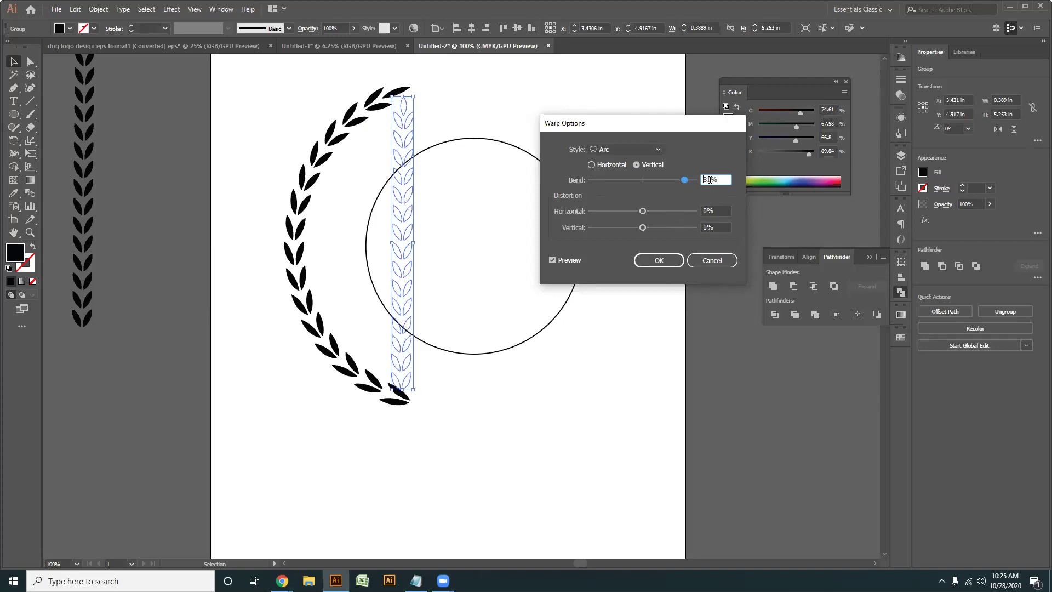
pyautogui.write('80')
pyautogui.click(663, 261)
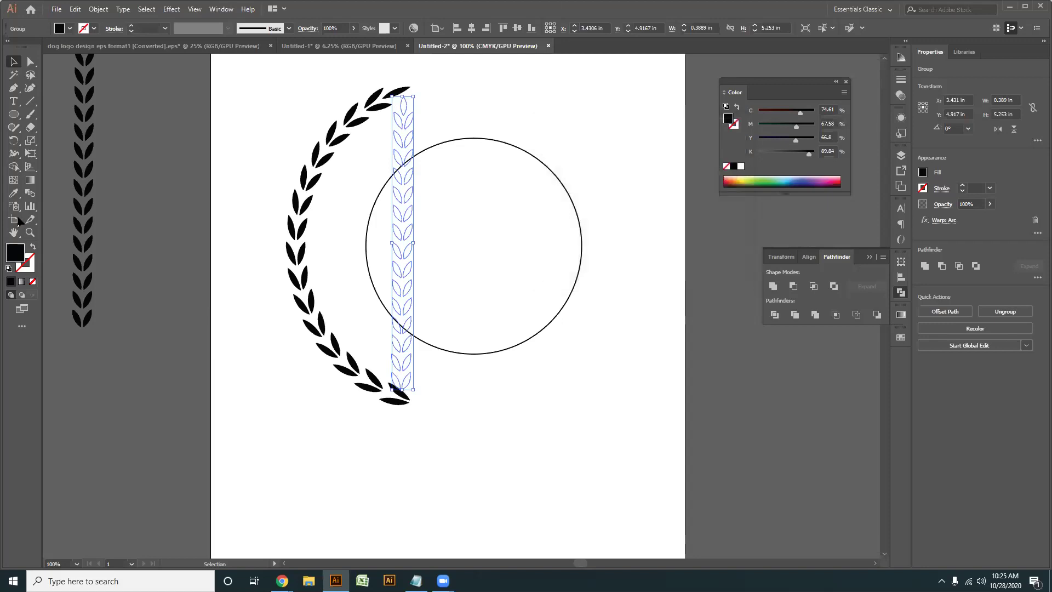
# - Expand the appearance of the warped leaf branch and deselect it
pyautogui.click(97, 9)
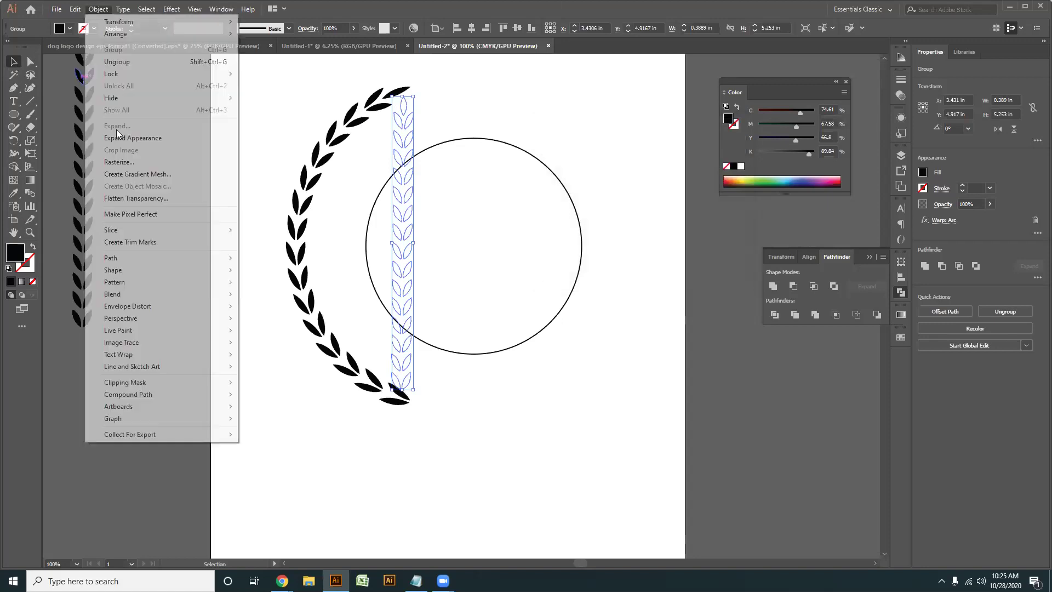
pyautogui.click(130, 138)
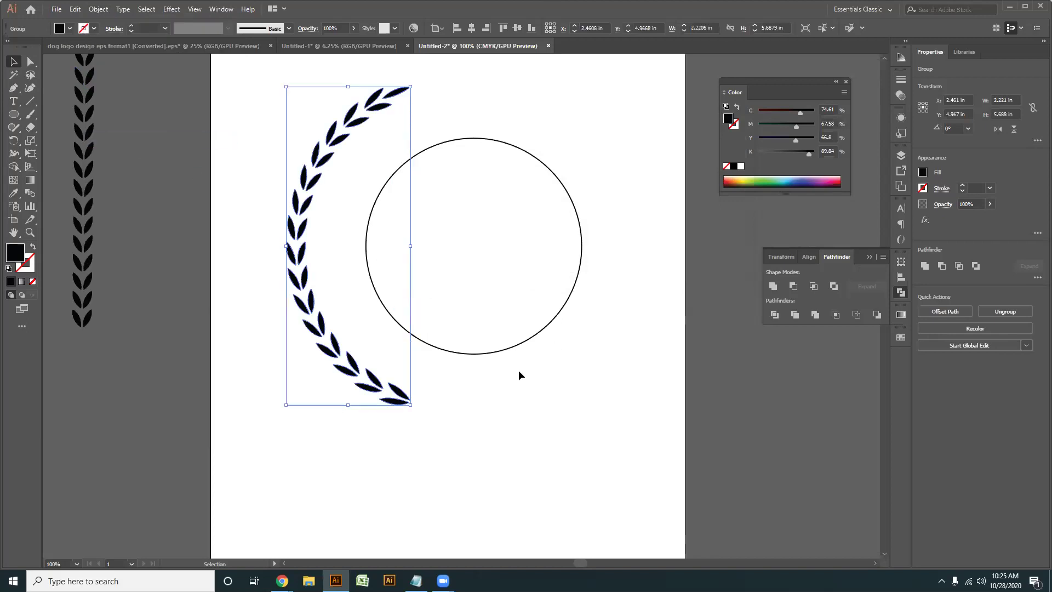
pyautogui.click(445, 447)
# - Move the curved leaf branch right, closer to the left side of the circle
pyautogui.scroll(-1, 382, 344)
pyautogui.click(332, 320)
pyautogui.scroll(1, 377, 379)
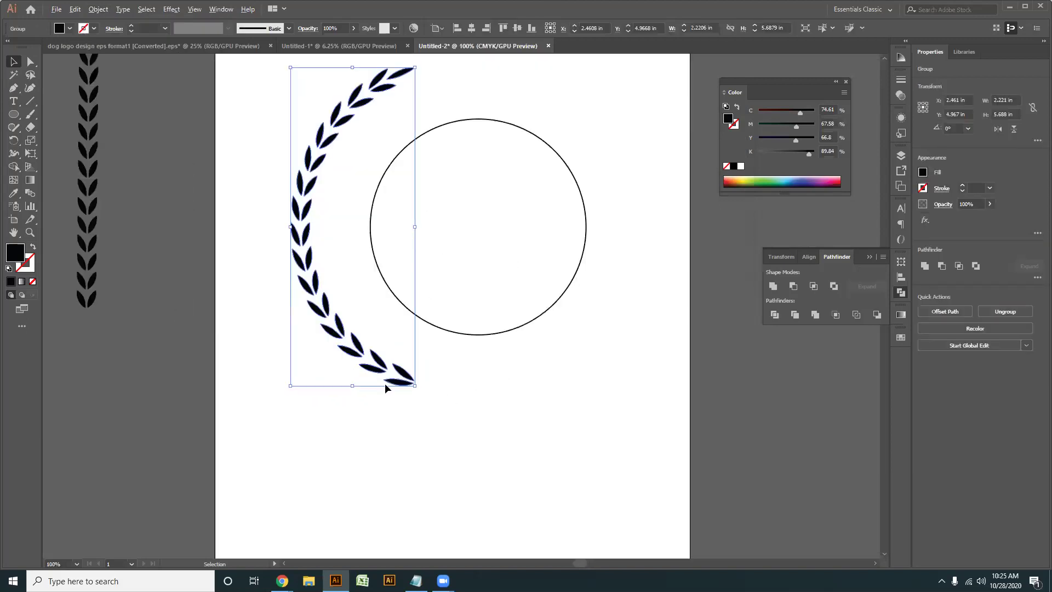
pyautogui.moveTo(372, 351); pyautogui.dragTo(418, 346)
pyautogui.click(627, 423)
# - Enlarge the circle to about 4.63 in wide and position it just inside the curved leaf branch
pyautogui.click(547, 310)
pyautogui.moveTo(589, 336); pyautogui.dragTo(608, 356)
pyautogui.moveTo(497, 357)
pyautogui.mouseDown()
pyautogui.moveTo(522, 354)
pyautogui.moveTo(512, 355)
pyautogui.mouseUp()
pyautogui.click(581, 458)
pyautogui.hotkey('ctrl', '-')
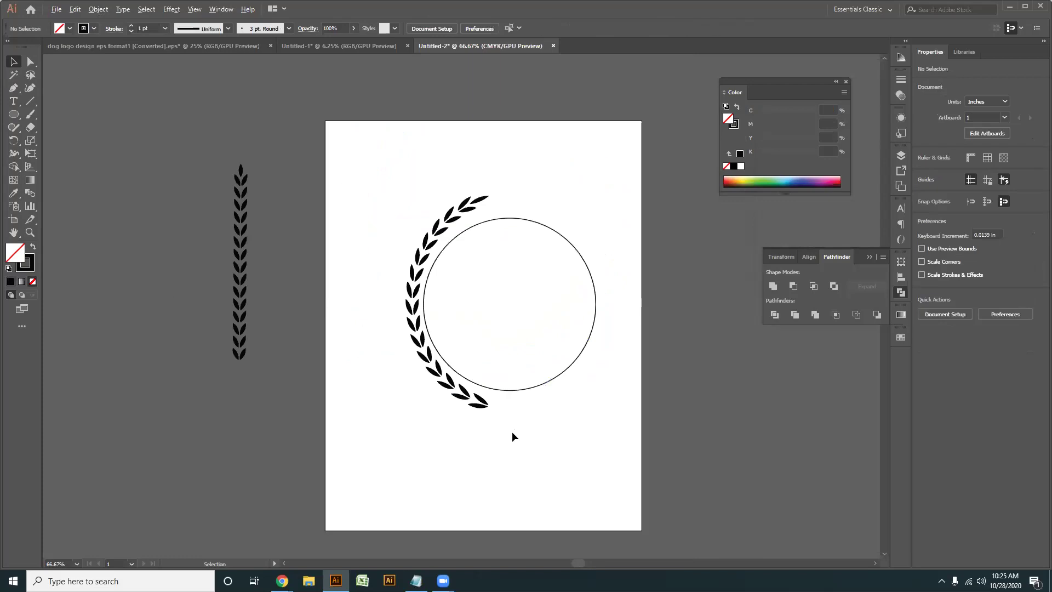
pyautogui.hotkey('ctrl', '+')
# - Try to align the circle and the curved leaf branch along their bottom edges
pyautogui.moveTo(484, 455); pyautogui.dragTo(281, 268)
pyautogui.click(435, 365)
pyautogui.click(535, 31)
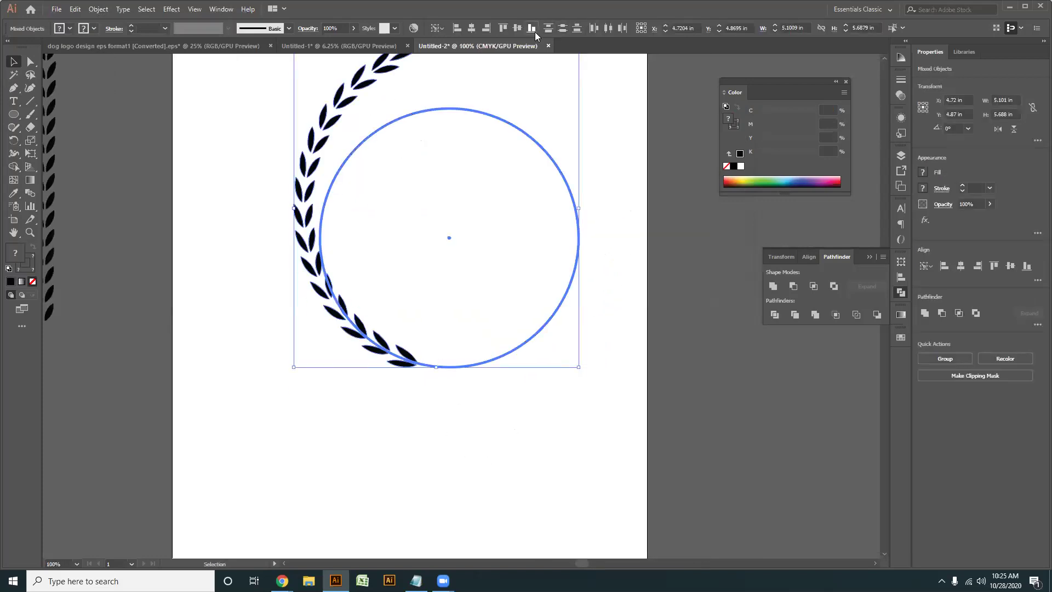
pyautogui.press('a')
pyautogui.press('v')
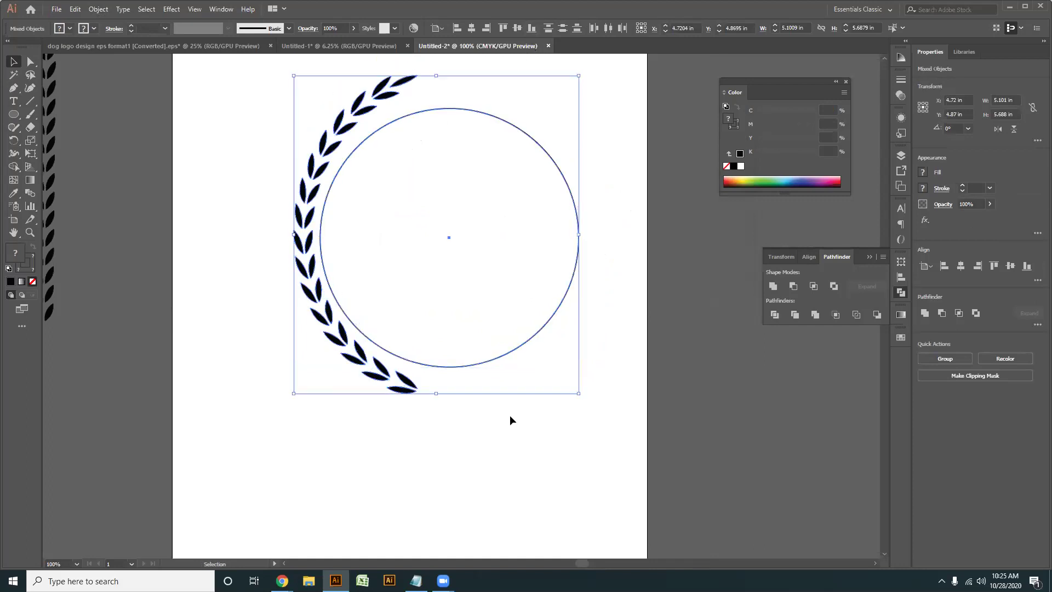
pyautogui.click(442, 385)
# - Shift the circle left to touch the curved branch's inner leaves, and nudge it to centre vertically on the branch
pyautogui.scroll(-1, 442, 385)
pyautogui.moveTo(451, 405); pyautogui.dragTo(428, 307)
pyautogui.moveTo(479, 328); pyautogui.dragTo(439, 318)
pyautogui.moveTo(553, 376); pyautogui.dragTo(531, 302)
pyautogui.press('Up')
pyautogui.press('Up')
pyautogui.press('Up')
pyautogui.press('Up')
pyautogui.press('Up')
pyautogui.press('Up')
pyautogui.press('Up')
pyautogui.press('Up')
pyautogui.press('Down')
pyautogui.press('Down')
pyautogui.press('Down')
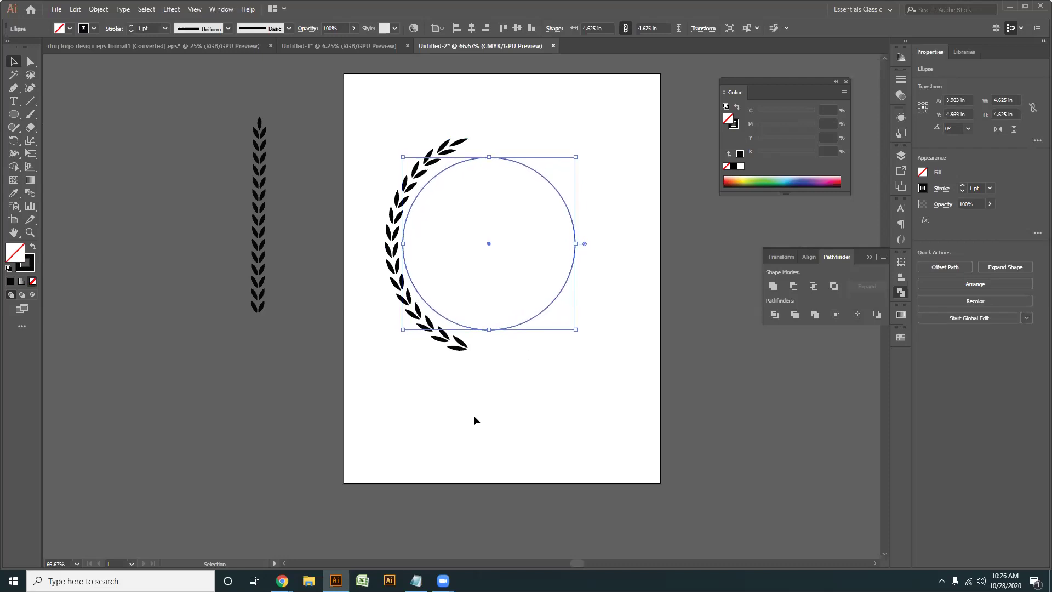
pyautogui.click(474, 416)
pyautogui.moveTo(472, 378); pyautogui.dragTo(423, 326)
pyautogui.click(467, 375)
pyautogui.click(461, 348)
pyautogui.rightClick(462, 345)
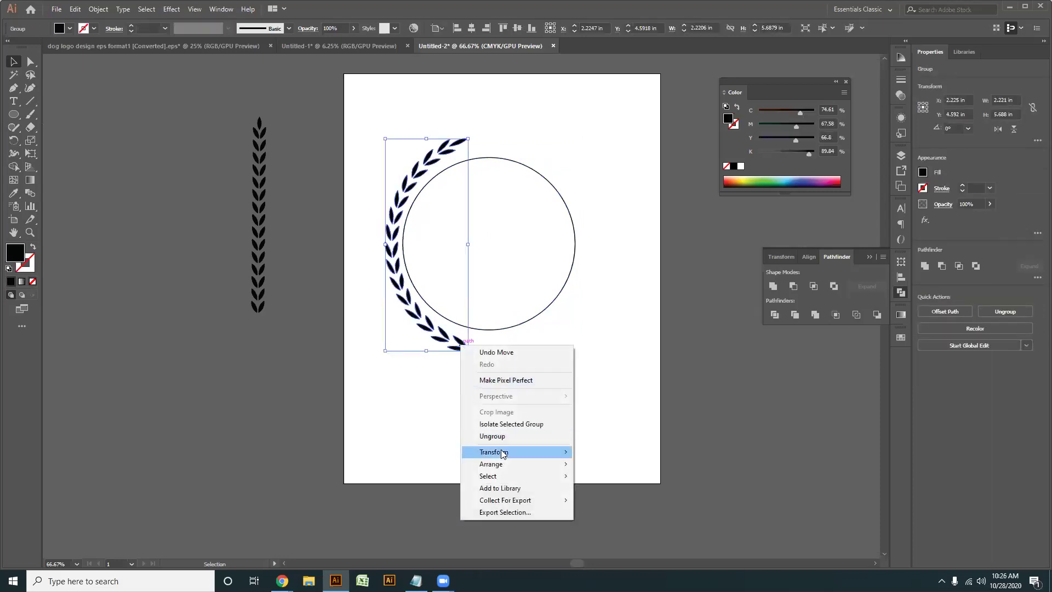
pyautogui.moveTo(501, 453)
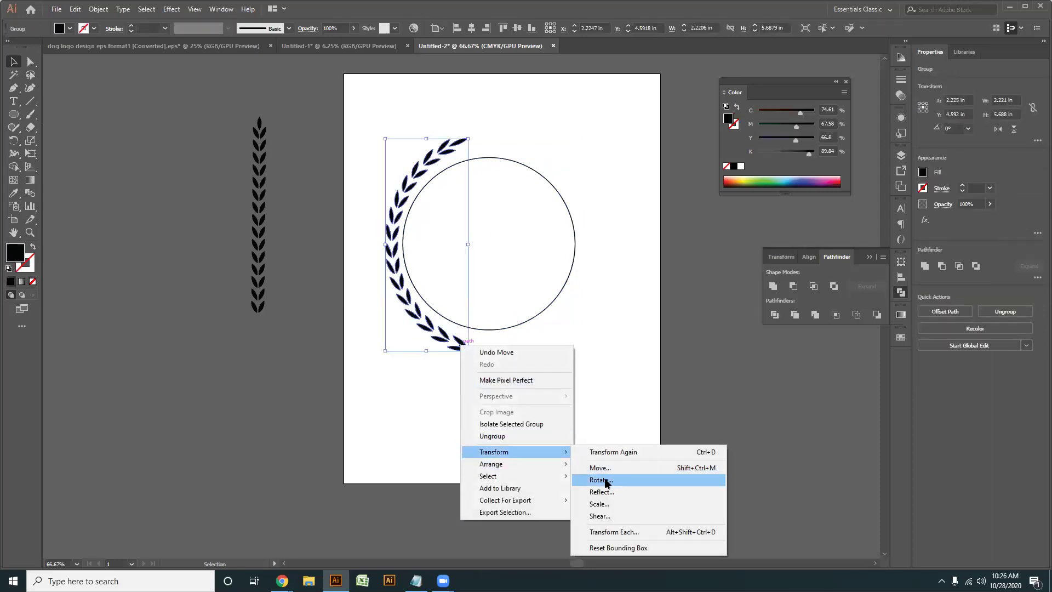
pyautogui.click(600, 480)
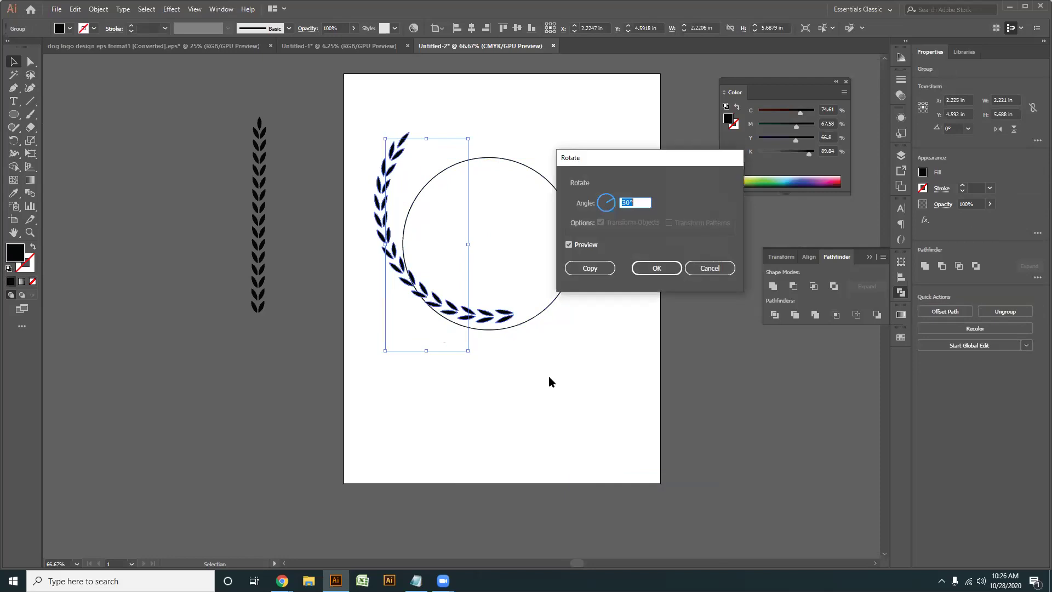
pyautogui.click(709, 268)
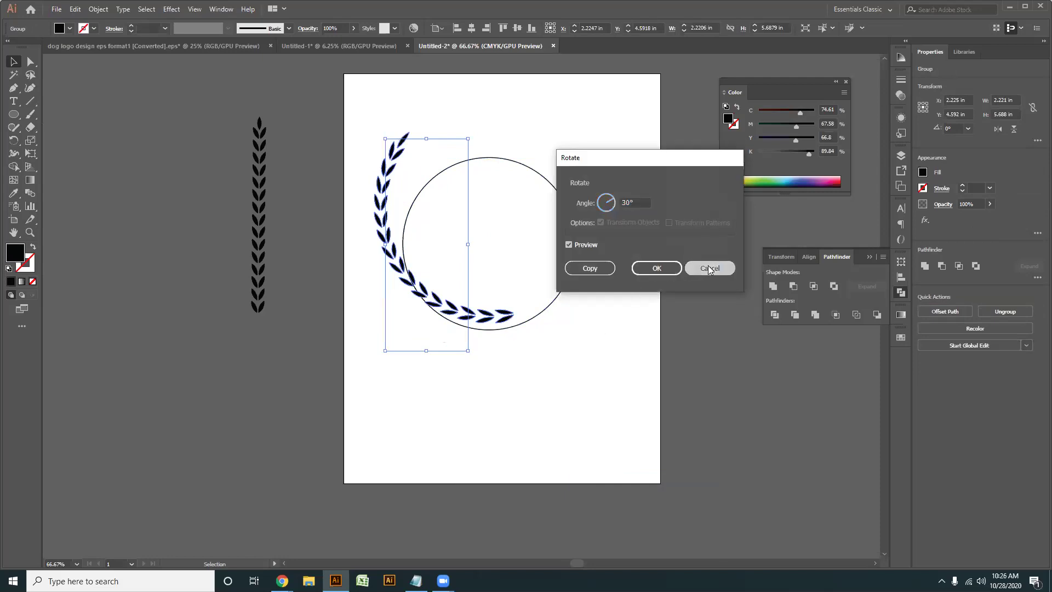
pyautogui.click(437, 419)
# - Create a left-right mirrored copy of the curved branch with Reflect and place it on the circle's right side
pyautogui.click(422, 322)
pyautogui.rightClick(420, 324)
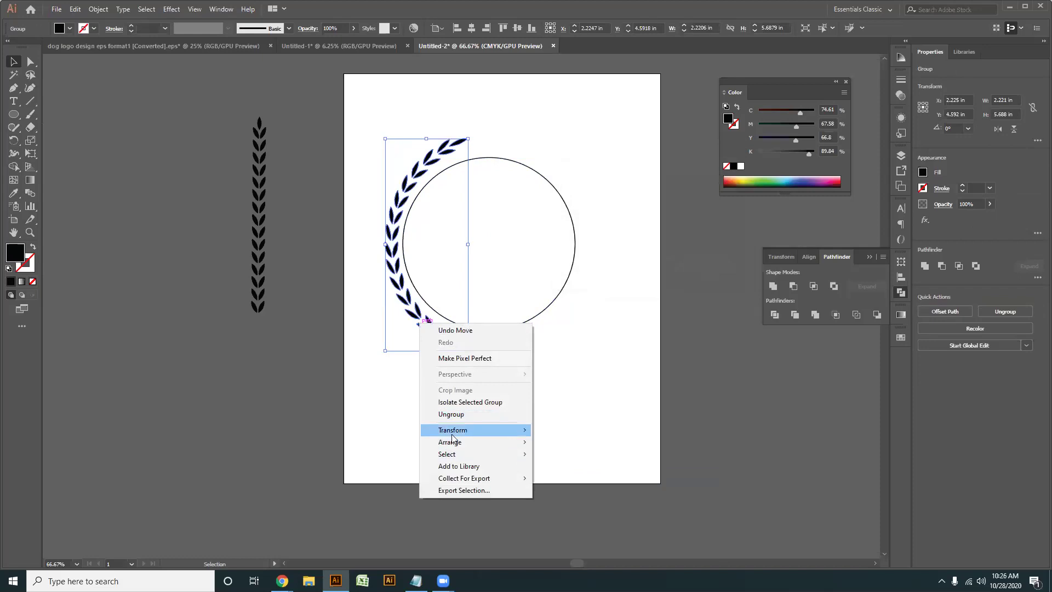
pyautogui.click(561, 470)
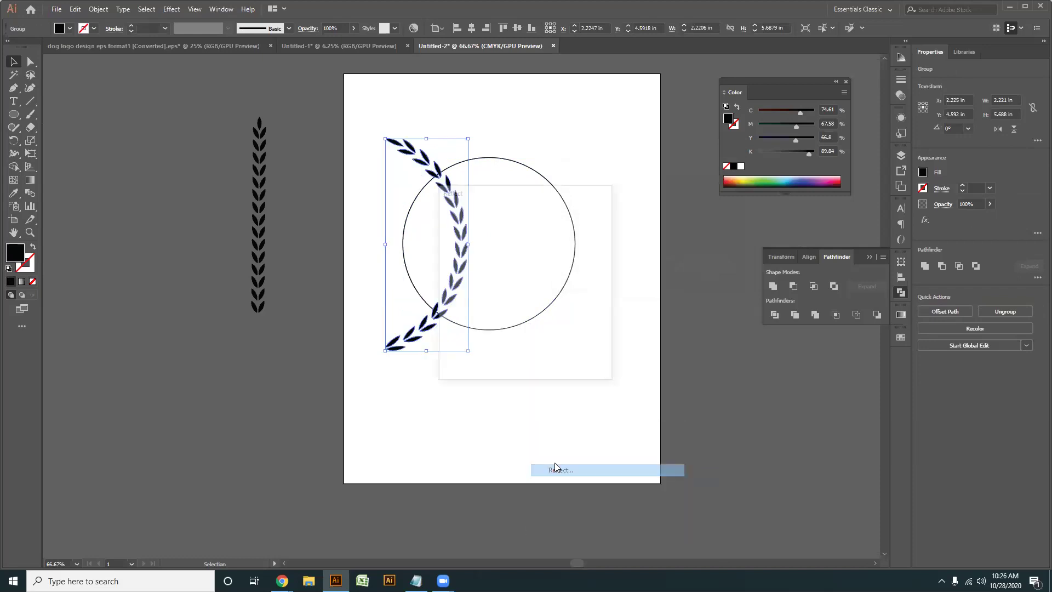
pyautogui.click(470, 357)
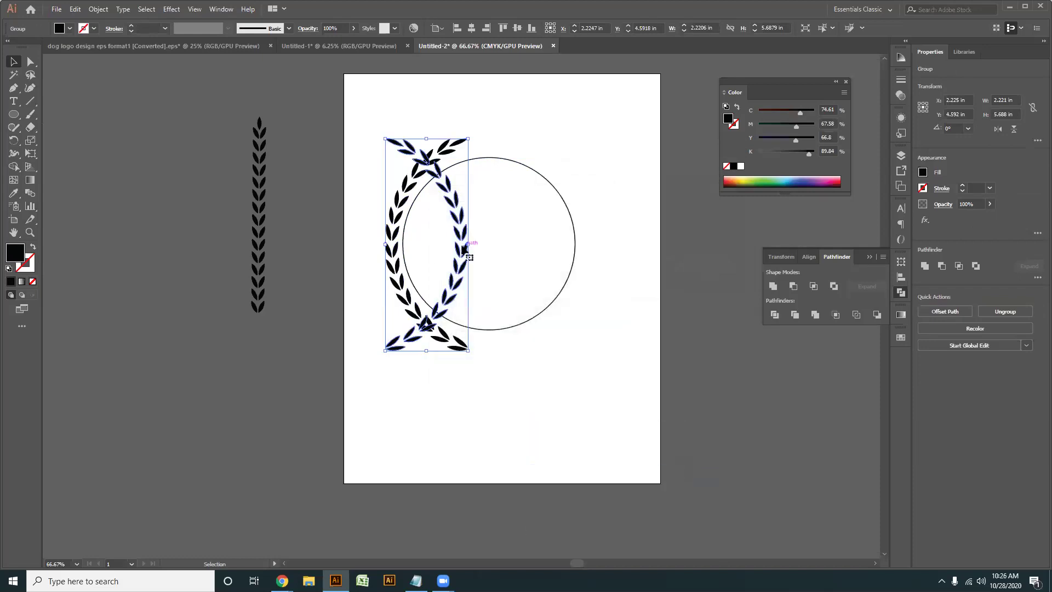
pyautogui.moveTo(470, 248); pyautogui.dragTo(607, 253)
pyautogui.click(582, 391)
# - Align the mirrored branch to the bottom edge of the left branch, using the left branch as key object
pyautogui.moveTo(579, 388); pyautogui.dragTo(323, 257)
pyautogui.click(461, 350)
pyautogui.click(516, 406)
pyautogui.moveTo(580, 383); pyautogui.dragTo(454, 357)
pyautogui.click(458, 347)
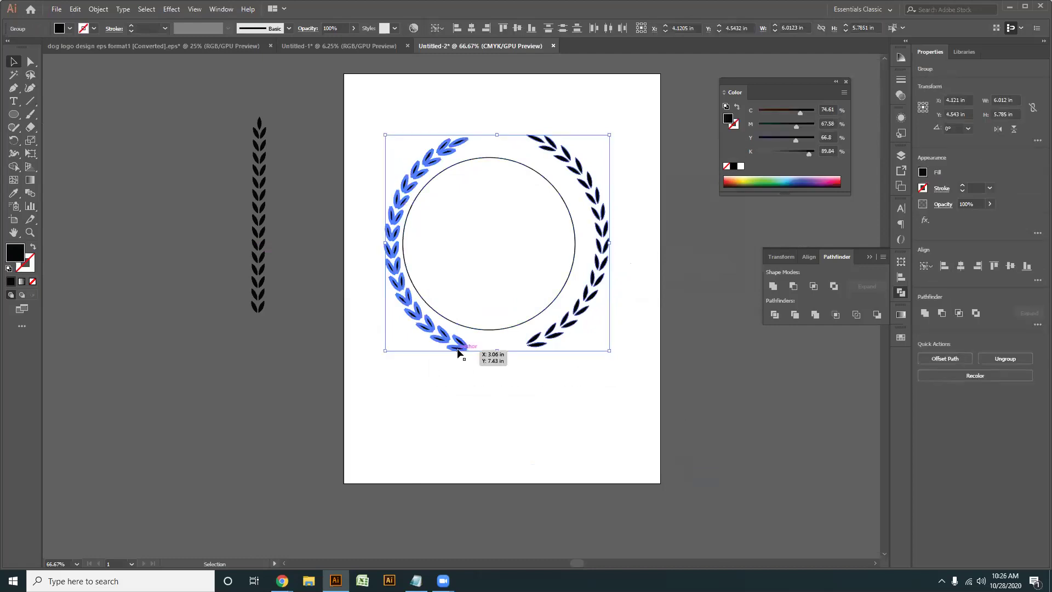
pyautogui.click(530, 29)
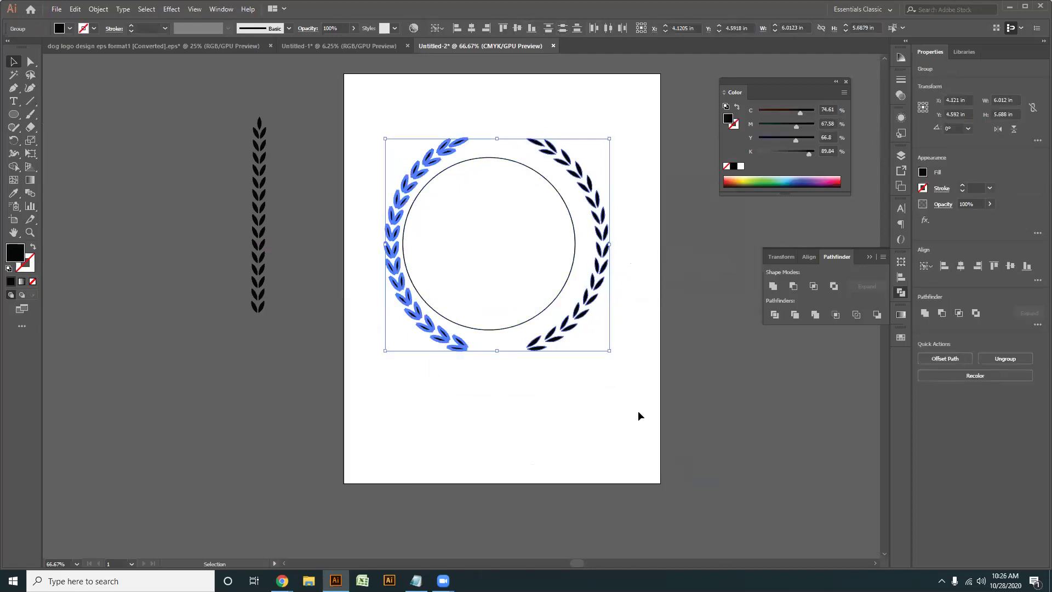
# - Nudge the circle right until it sits centred between the left and right leaf branches
pyautogui.click(528, 369)
pyautogui.hotkey('ctrl', '+')
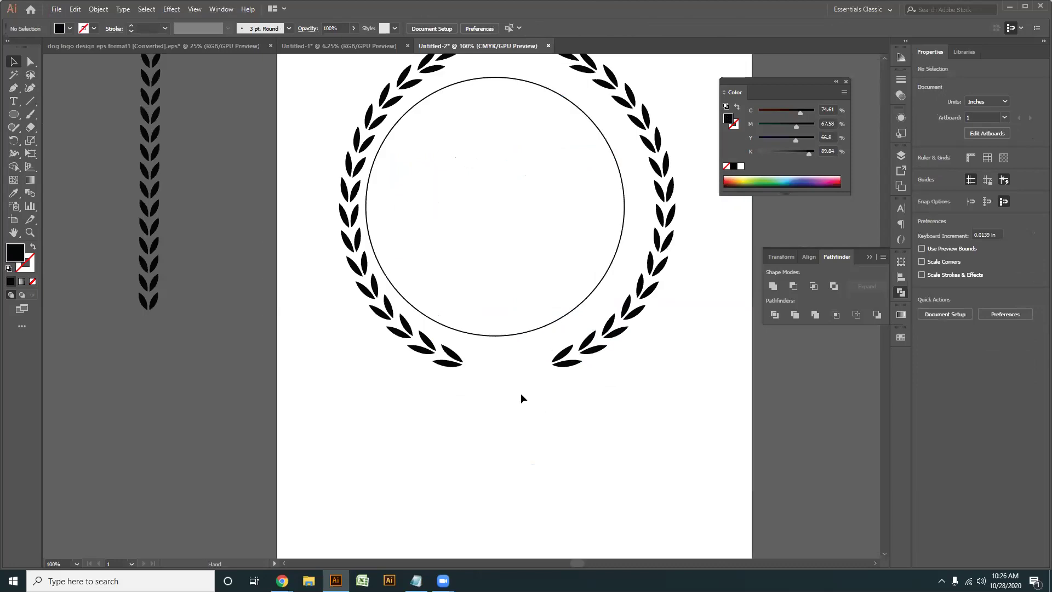
pyautogui.click(514, 309)
pyautogui.press('Right')
pyautogui.press('Right')
pyautogui.press('Right')
pyautogui.press('Right')
pyautogui.press('Right')
pyautogui.press('Right')
pyautogui.press('Right')
pyautogui.press('Right')
pyautogui.press('Right')
pyautogui.press('Right')
pyautogui.press('Right')
pyautogui.press('Right')
pyautogui.press('Right')
pyautogui.press('Right')
pyautogui.press('Right')
pyautogui.press('Right')
pyautogui.press('Right')
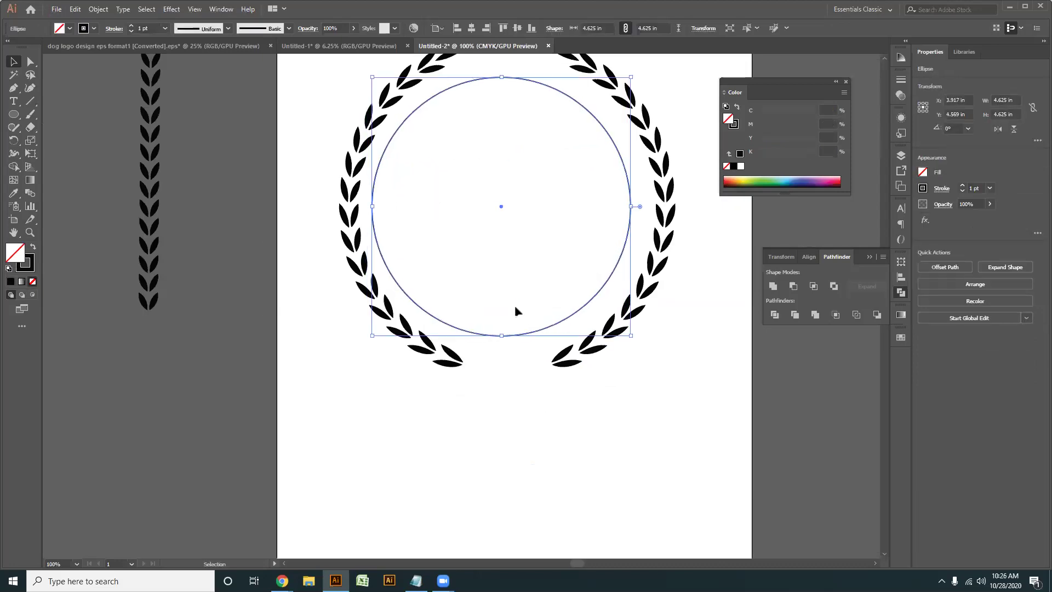
pyautogui.press('Left')
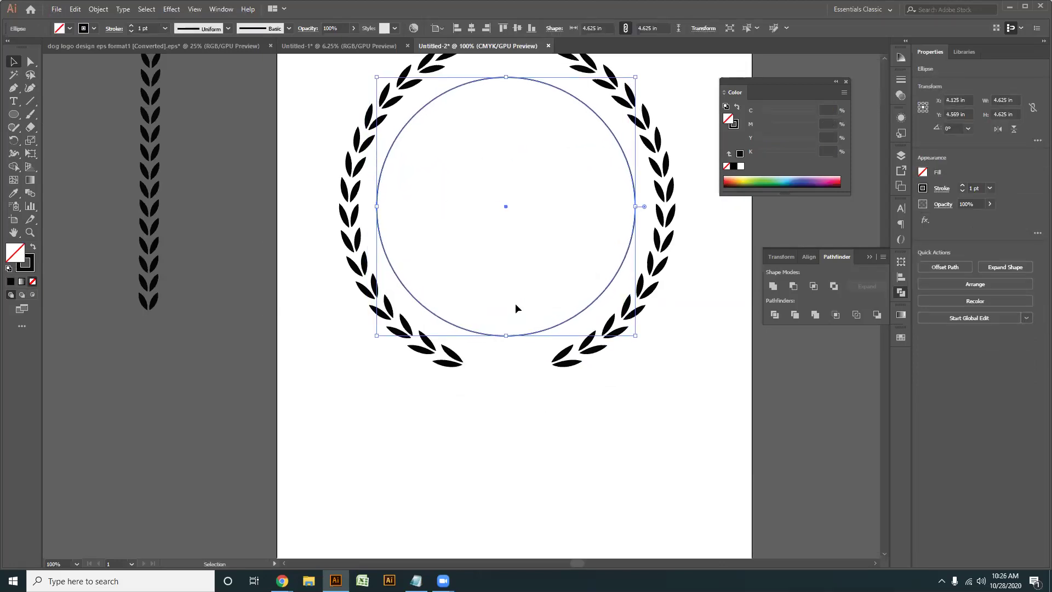
pyautogui.click(552, 433)
pyautogui.scroll(-2, 523, 374)
pyautogui.scroll(1, 524, 373)
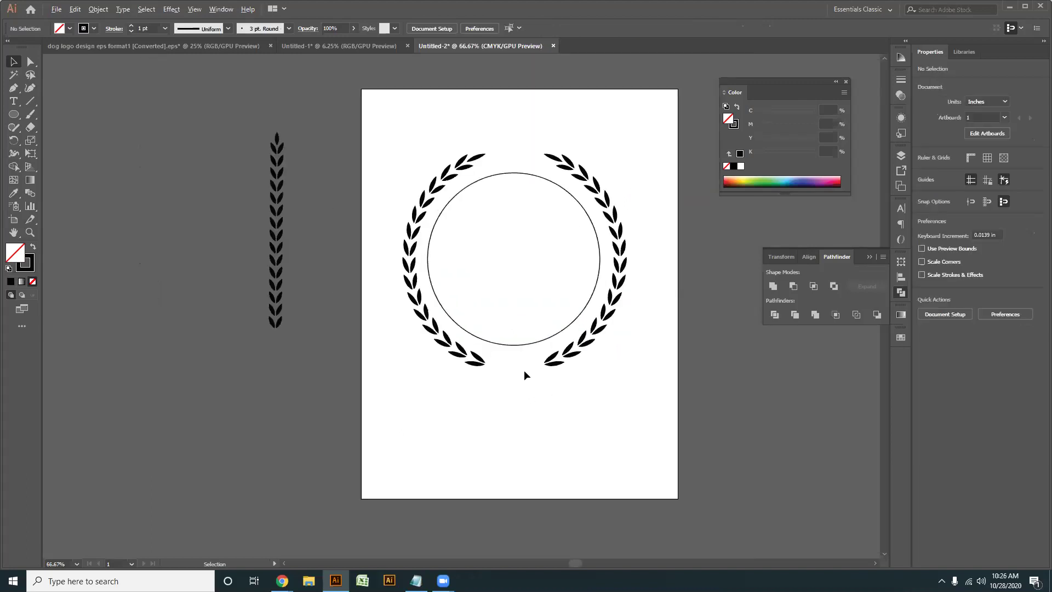
pyautogui.moveTo(515, 397); pyautogui.dragTo(496, 401)
pyautogui.scroll(1, 496, 395)
pyautogui.scroll(-1, 496, 395)
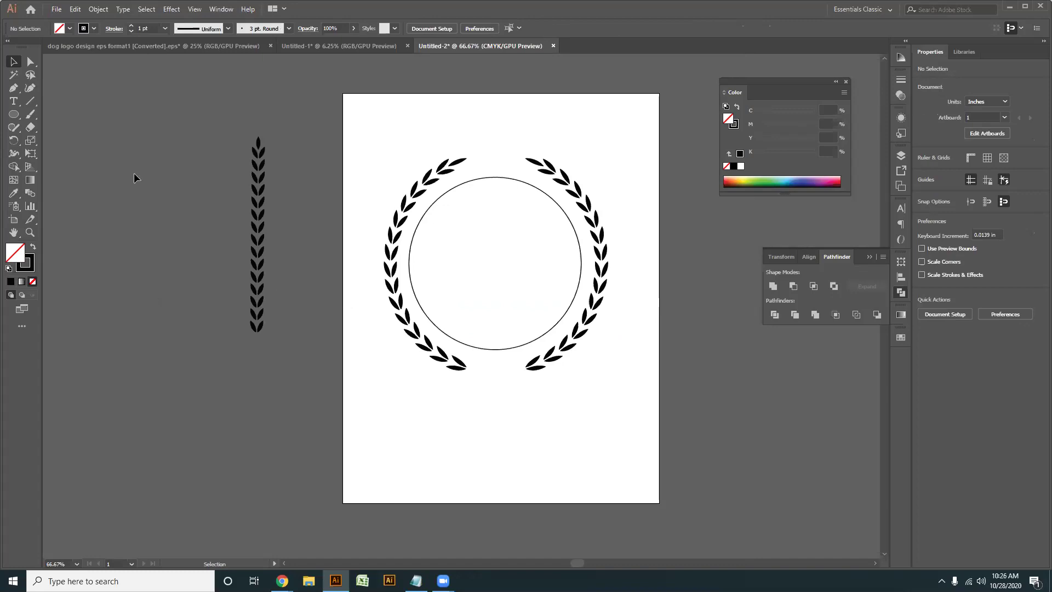
pyautogui.click(16, 117)
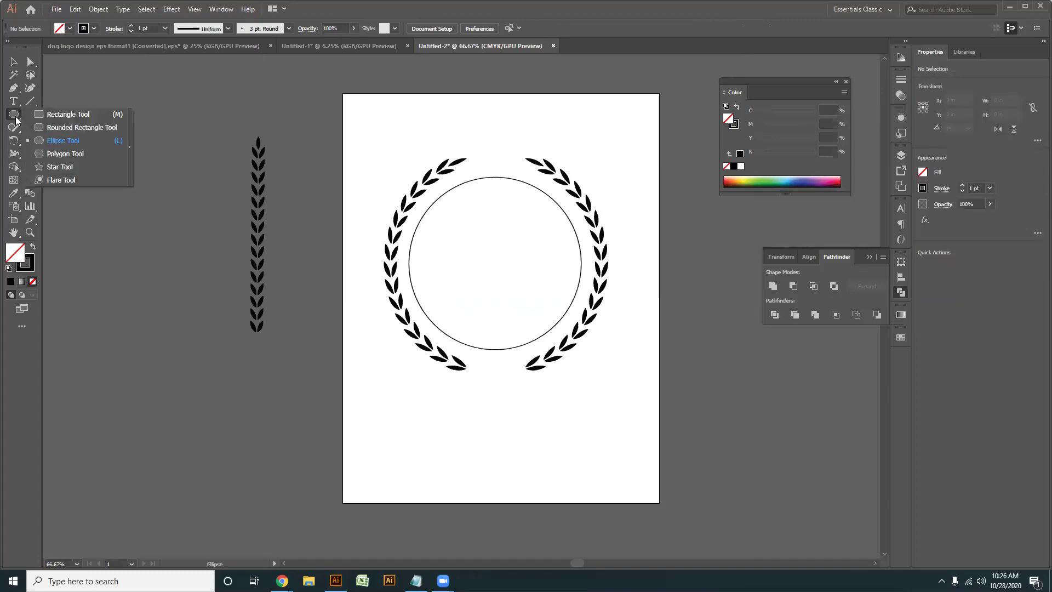
pyautogui.click(67, 166)
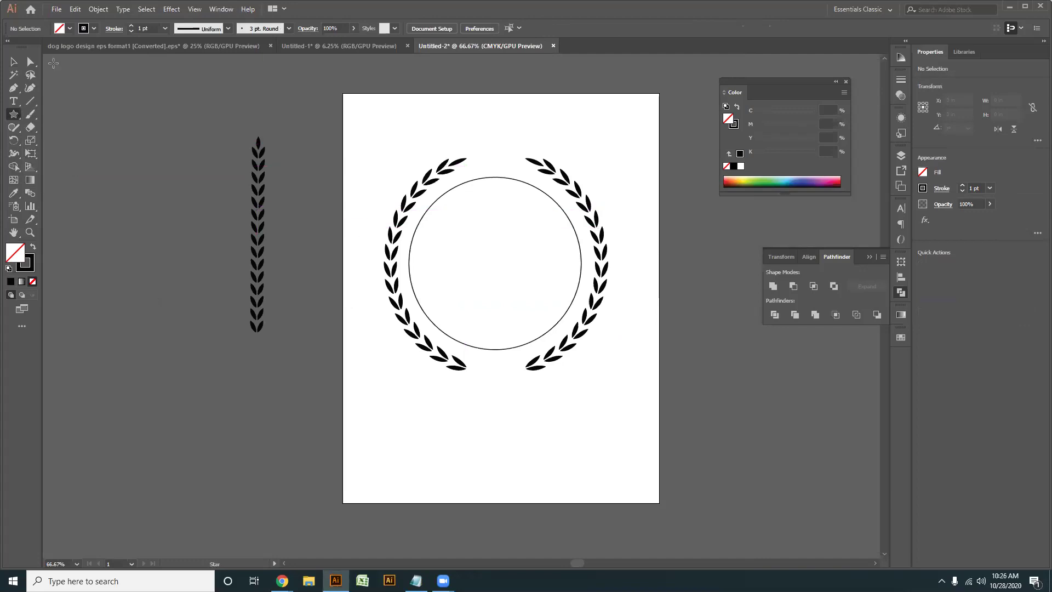
pyautogui.click(15, 63)
# - Scale both leaf branches and the circle down together and reposition the wreath near the artboard's horizontal centre
pyautogui.moveTo(570, 423); pyautogui.dragTo(402, 371)
pyautogui.click(477, 426)
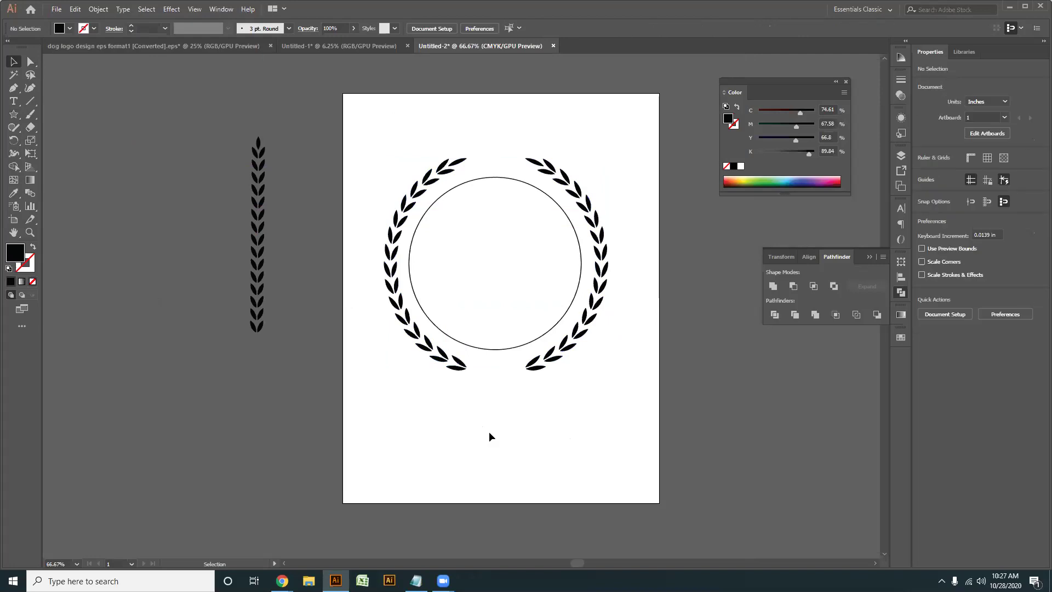
pyautogui.moveTo(587, 428); pyautogui.dragTo(346, 157)
pyautogui.moveTo(629, 490); pyautogui.dragTo(317, 179)
pyautogui.moveTo(611, 369); pyautogui.dragTo(587, 351)
pyautogui.moveTo(616, 413); pyautogui.dragTo(365, 176)
pyautogui.moveTo(564, 250); pyautogui.dragTo(572, 261)
pyautogui.click(559, 387)
pyautogui.scroll(-1, 553, 385)
pyautogui.scroll(2, 530, 390)
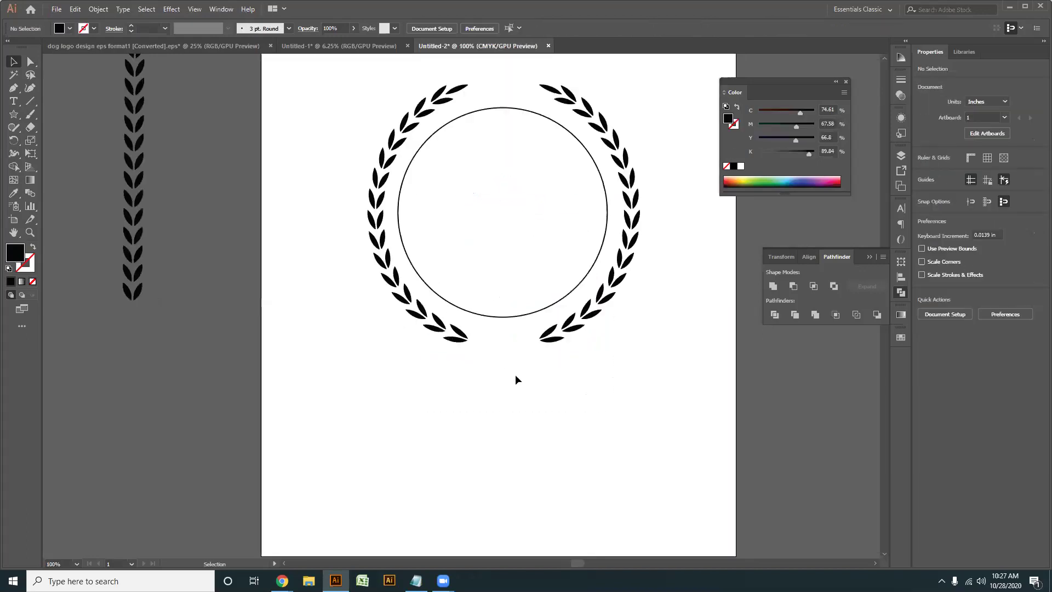
# - Enlarge the circle from its centre so its outline sits close to the inner leaves of the wreath
pyautogui.hscroll(1, 435, 370)
pyautogui.click(523, 275)
pyautogui.moveTo(545, 318); pyautogui.dragTo(556, 331)
pyautogui.click(523, 420)
pyautogui.scroll(-1, 505, 409)
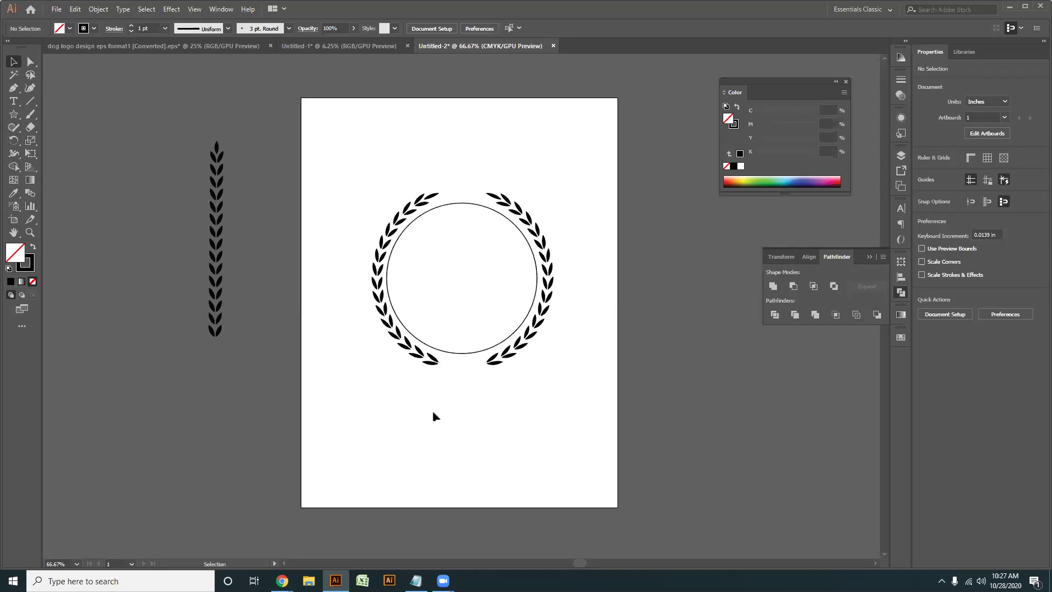
# - Copy the stacked HE IS NAT JUSTA SOLDIER HI IS MY SON text from Untitled-1 into the wreath document, Untitled-2
pyautogui.click(349, 47)
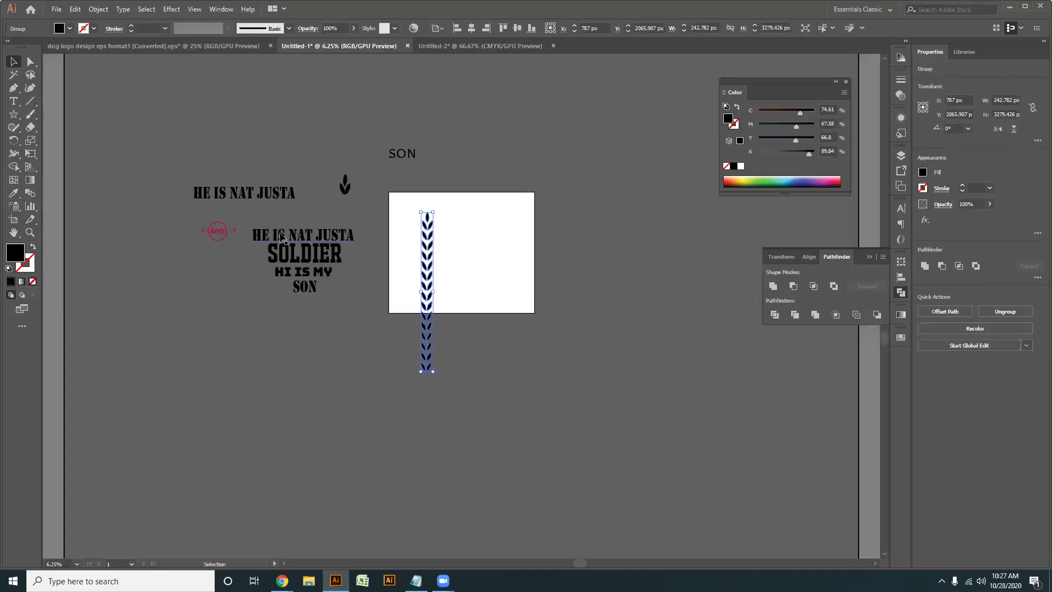
pyautogui.click(312, 284)
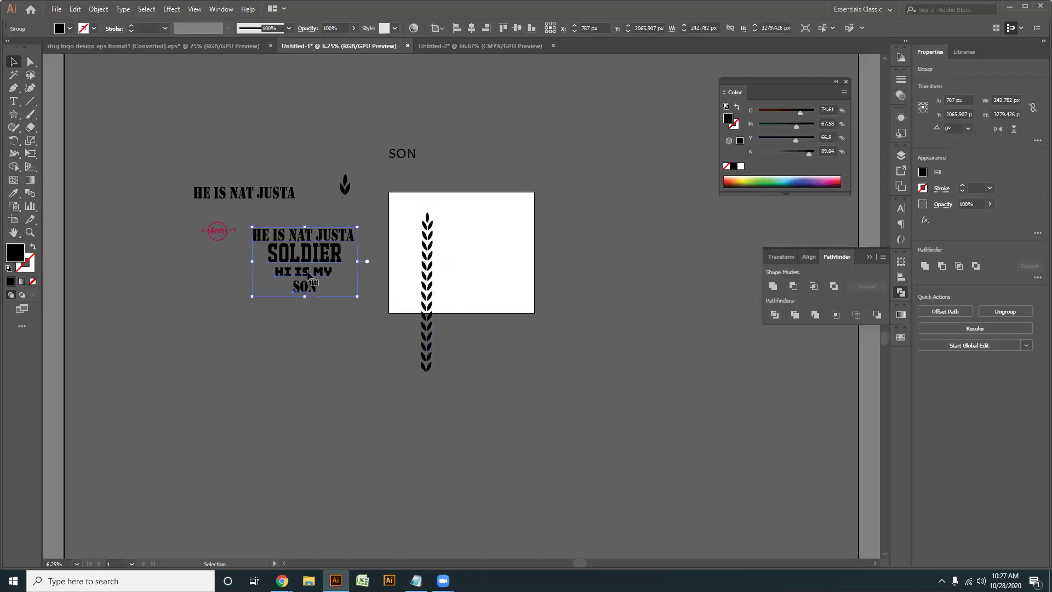
pyautogui.moveTo(318, 260); pyautogui.dragTo(281, 364)
pyautogui.hotkey('ctrl', '-')
pyautogui.hotkey('ctrl', '-')
pyautogui.hotkey('ctrl', '-')
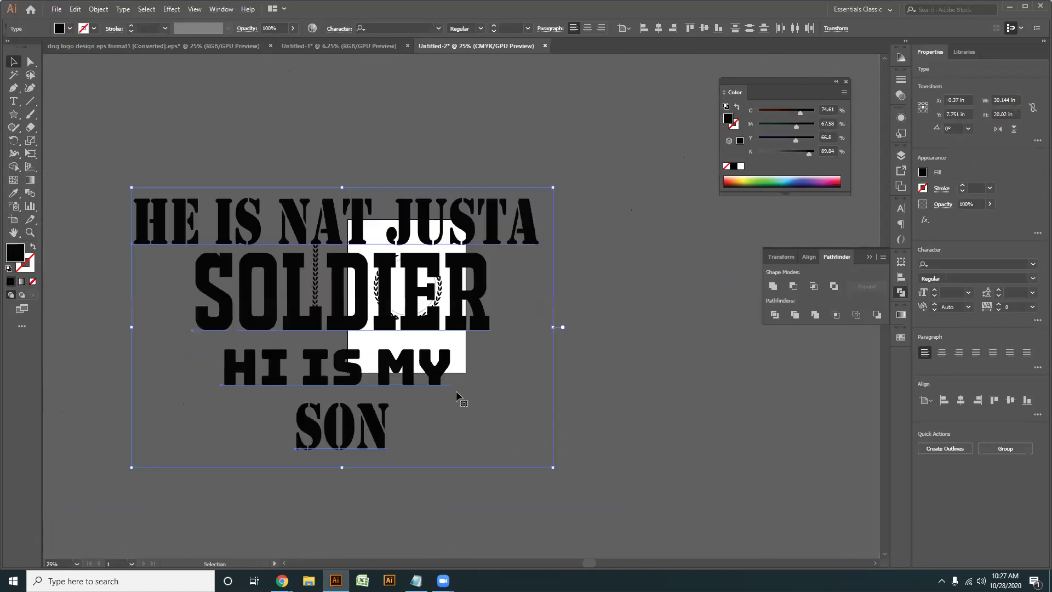
# - Scale the pasted text block down and place it beside the artboard, below the straight leaf branch
pyautogui.moveTo(555, 470); pyautogui.dragTo(273, 410)
pyautogui.hotkey('ctrl', '+')
pyautogui.hotkey('ctrl', '+')
pyautogui.hotkey('ctrl', '+')
pyautogui.hotkey('ctrl', '+')
pyautogui.click(533, 392)
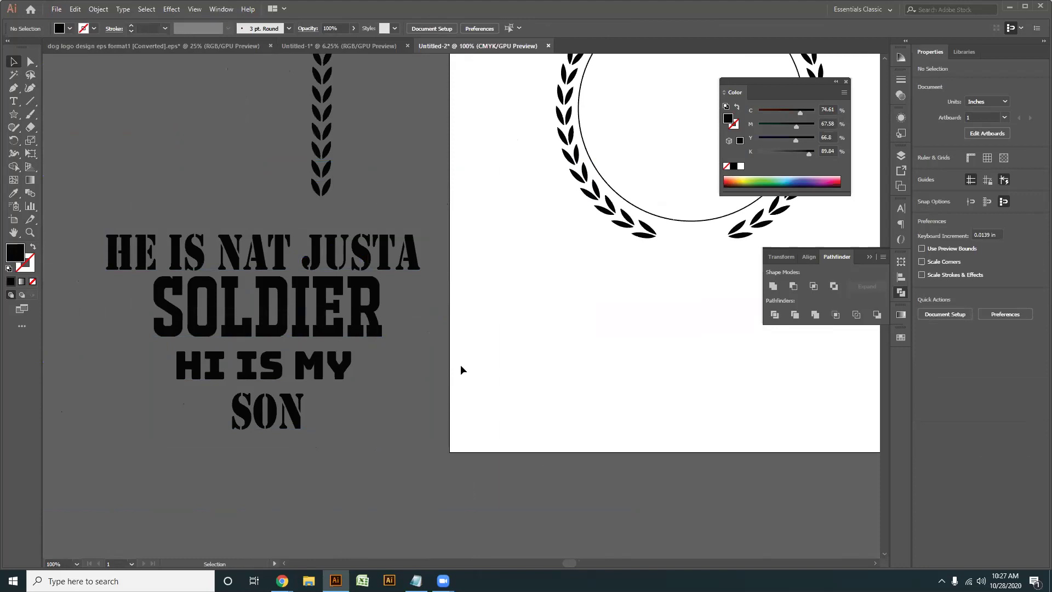
pyautogui.scroll(-2, 513, 327)
pyautogui.moveTo(579, 346); pyautogui.dragTo(433, 350)
pyautogui.scroll(1, 443, 352)
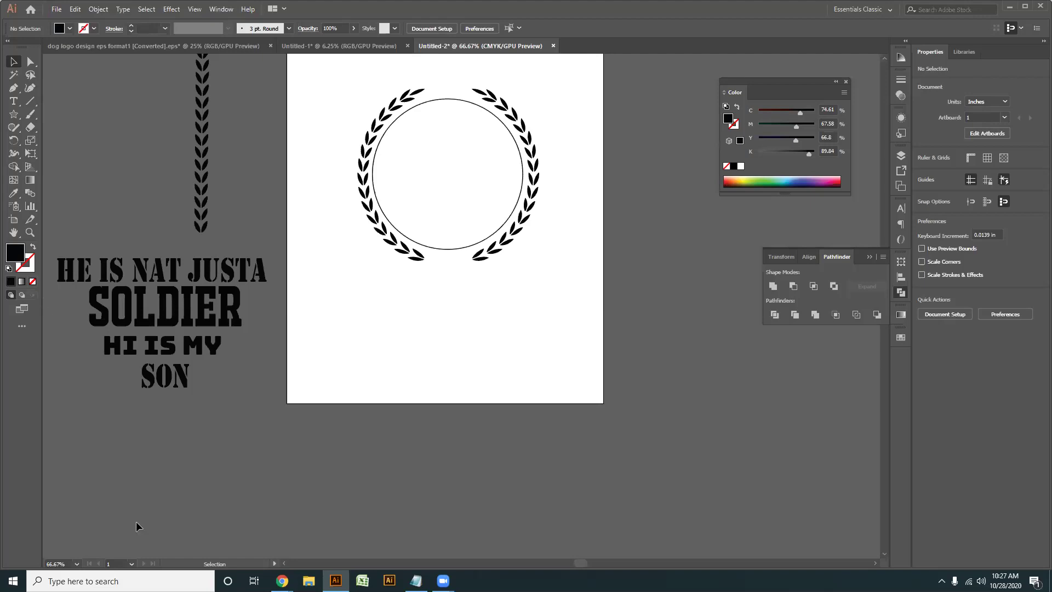
# - Switch to Chrome and open the bookmarked Freepik site in a new tab
pyautogui.click(281, 581)
pyautogui.click(224, 530)
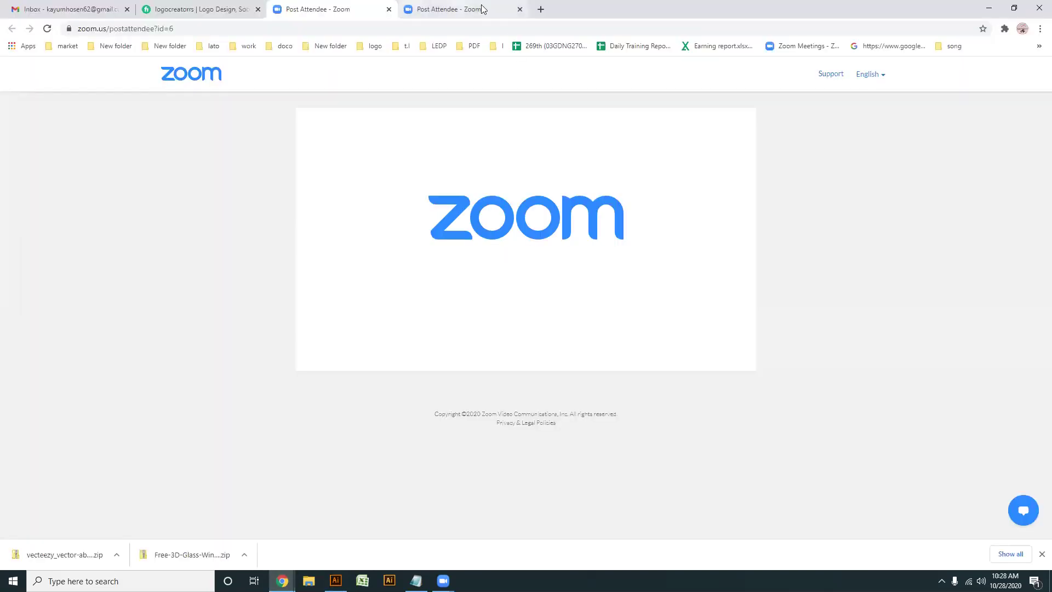
pyautogui.click(541, 9)
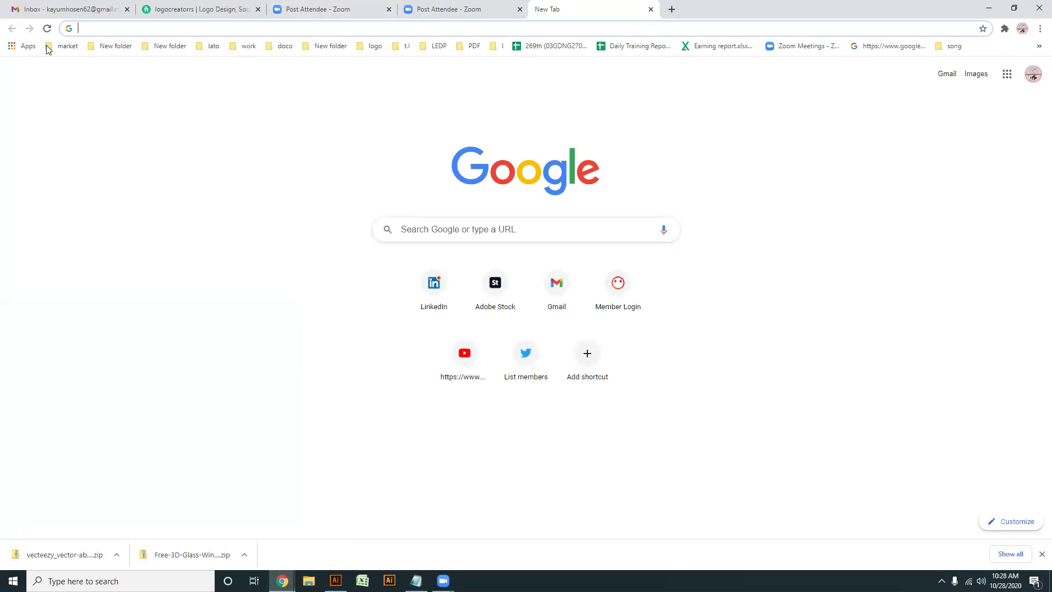
pyautogui.click(113, 46)
pyautogui.moveTo(64, 51)
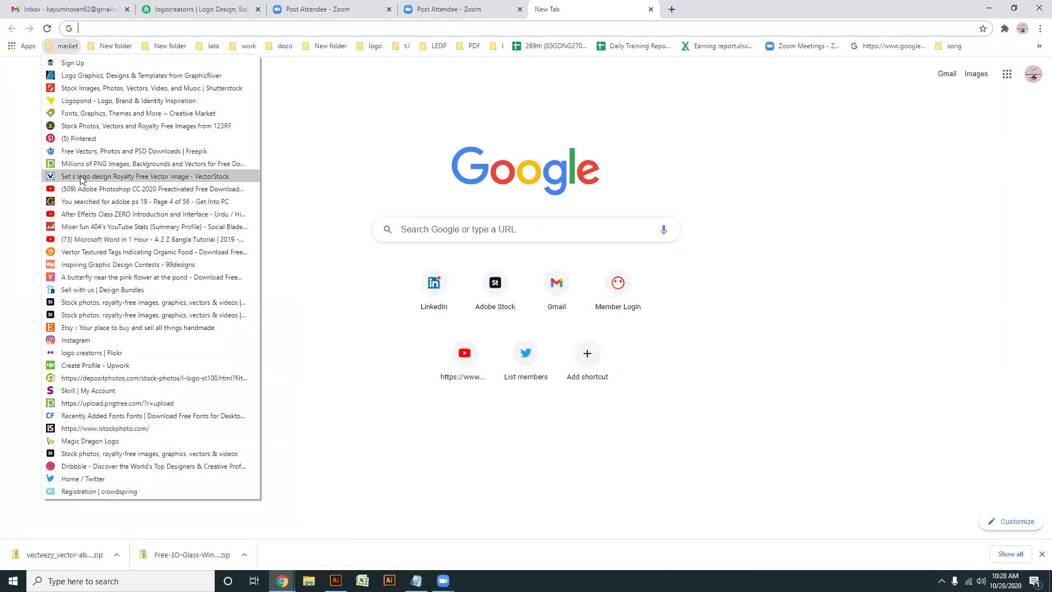
pyautogui.click(75, 151)
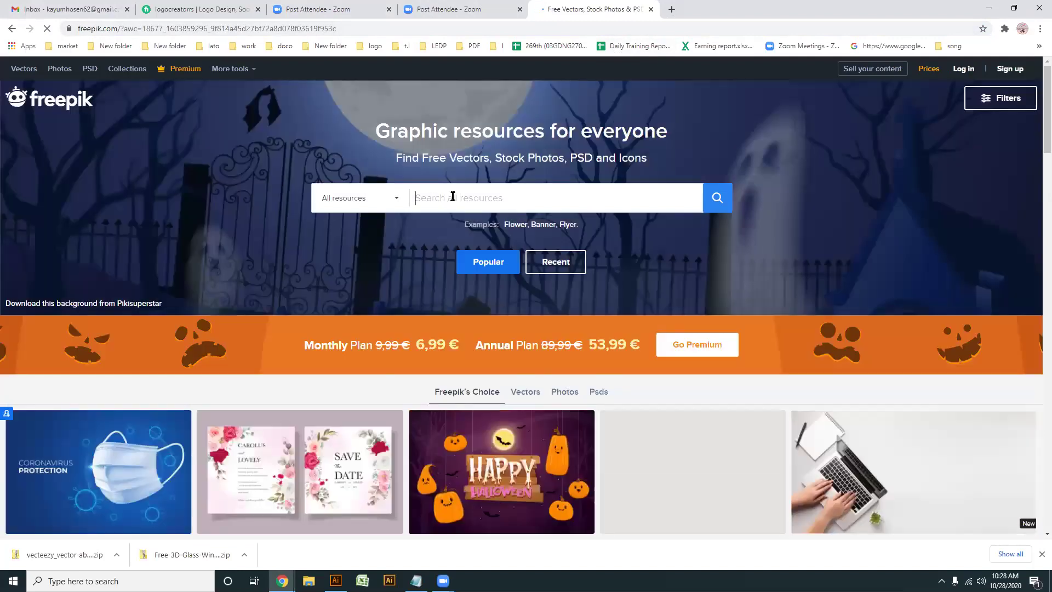
# - Search all Freepik resources for "soldier"
pyautogui.click(452, 196)
pyautogui.write('s')
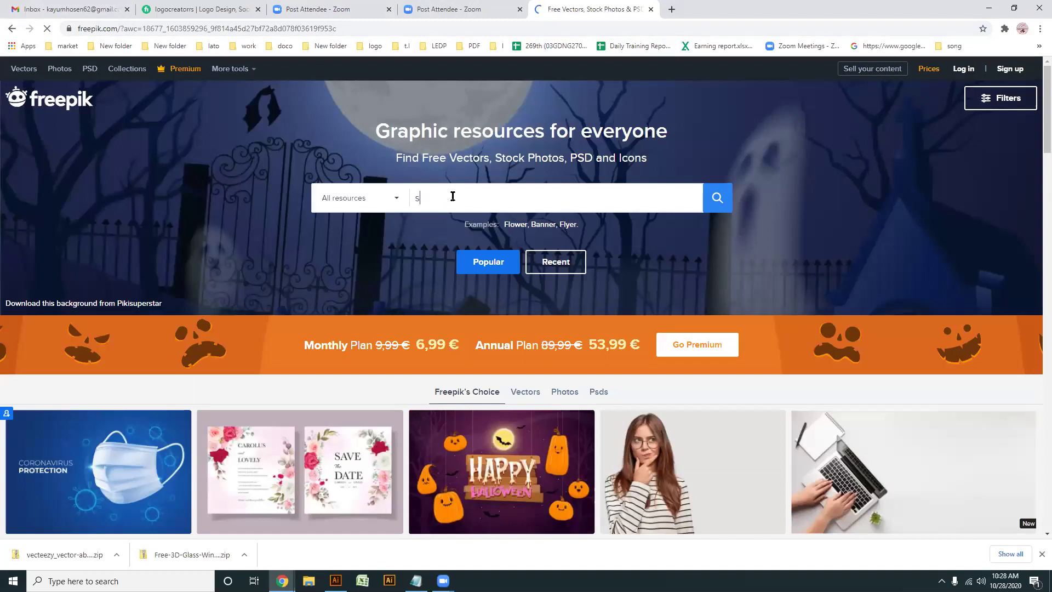
pyautogui.write('ol')
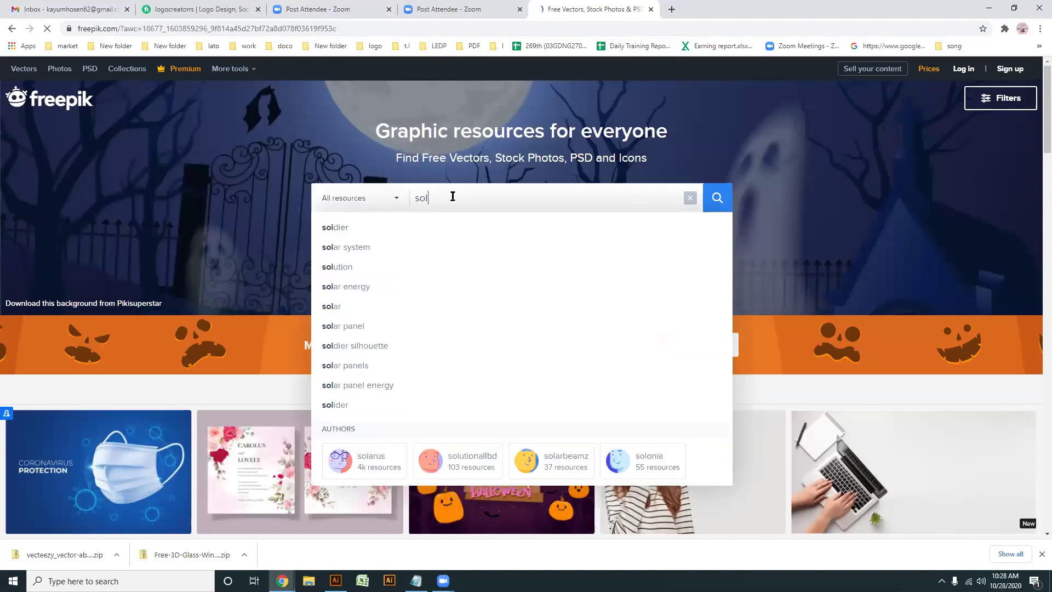
pyautogui.press('Down')
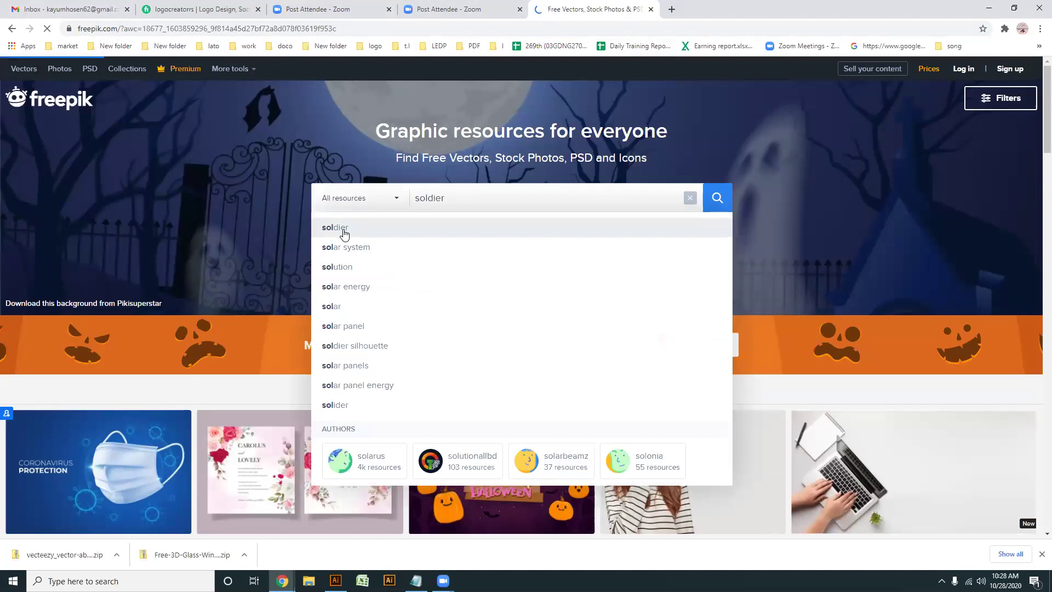
pyautogui.press('Return')
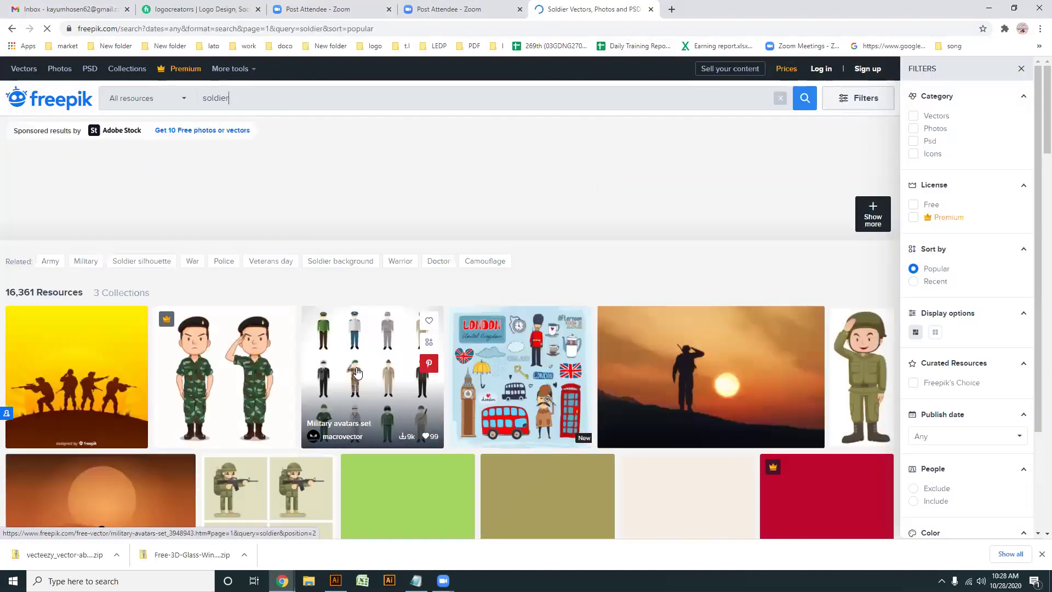
# - Look through the first soldier results and open the "Soldier guarding design" photo in a separate tab
pyautogui.scroll(-3, 360, 372)
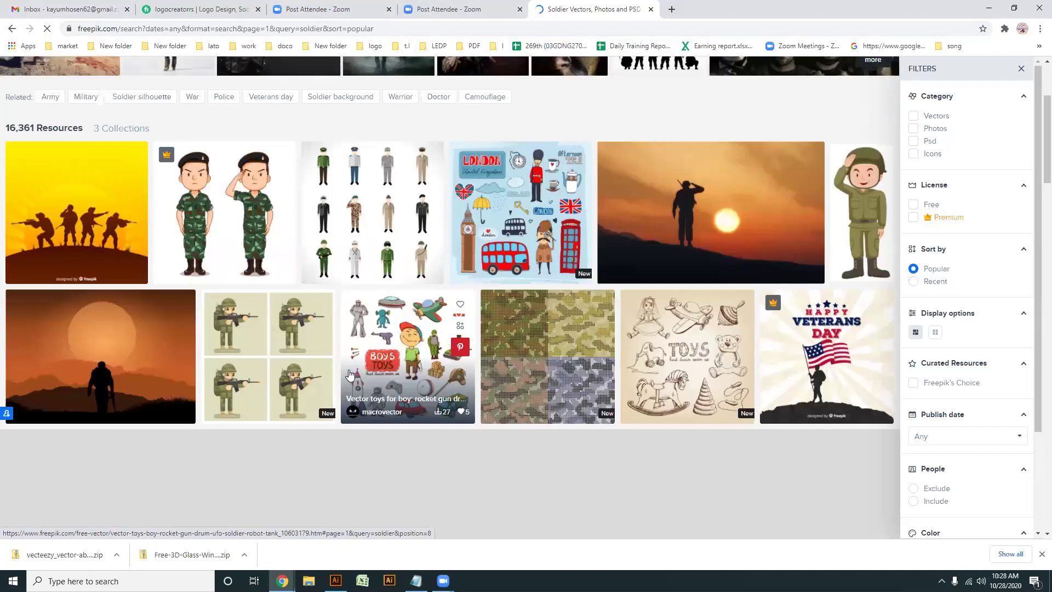
pyautogui.scroll(-1, 350, 374)
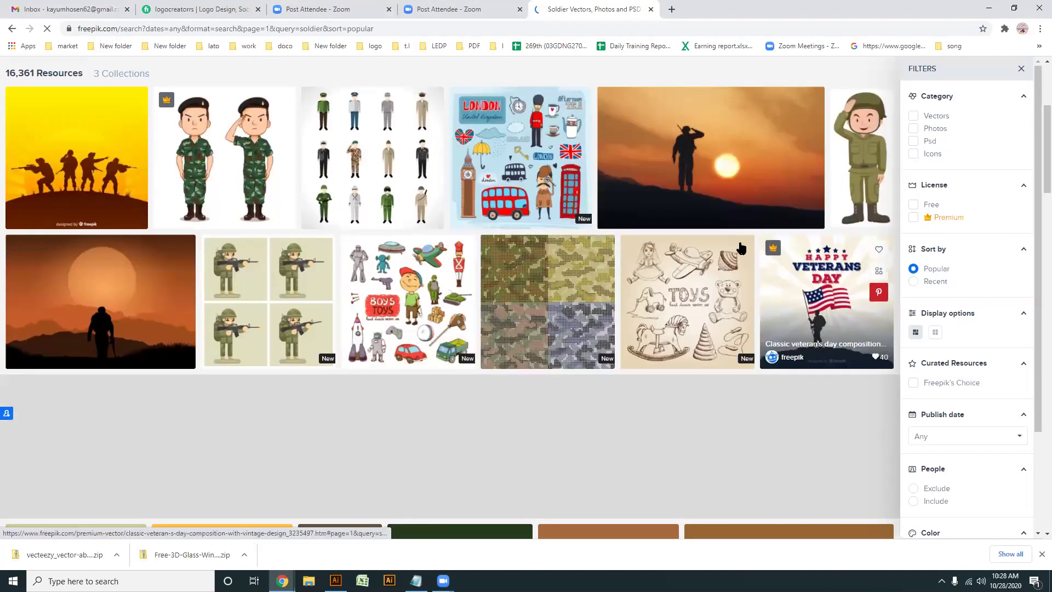
pyautogui.scroll(-2, 703, 170)
pyautogui.scroll(2, 712, 160)
pyautogui.middleClick(713, 158)
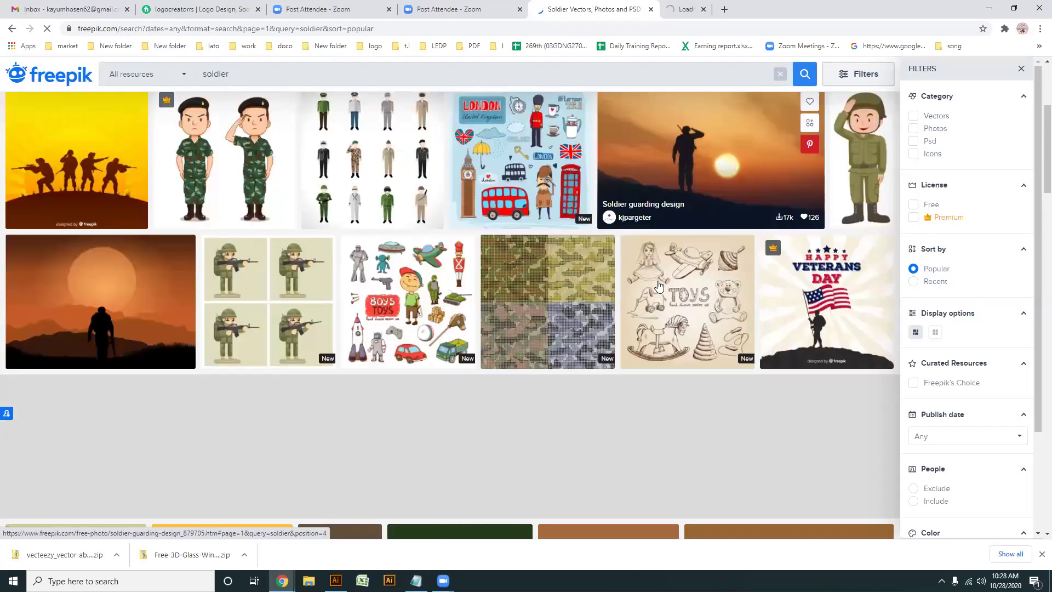
# - Examine the rest of the first page of soldier results for a silhouette or emblem suited to the design
pyautogui.scroll(-3, 242, 294)
pyautogui.scroll(-3, 245, 300)
pyautogui.scroll(-2, 246, 300)
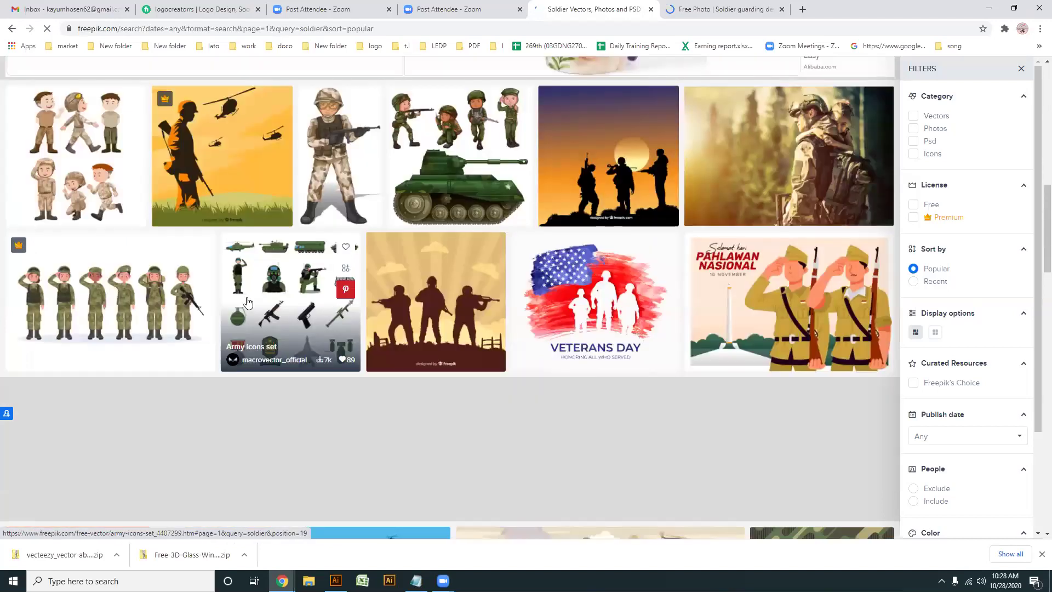
pyautogui.scroll(-1, 247, 300)
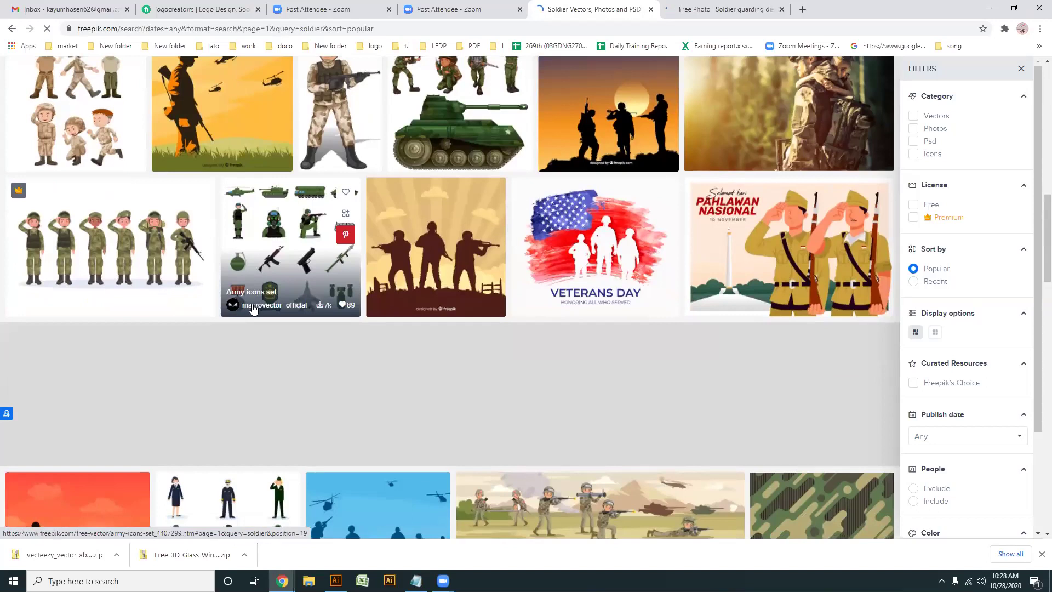
pyautogui.scroll(-5, 252, 307)
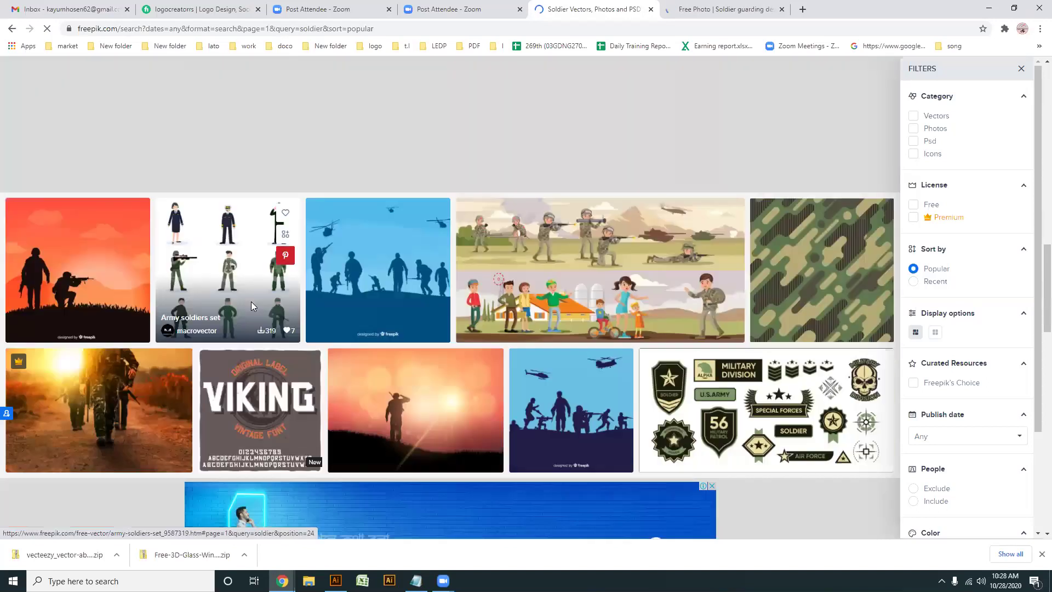
pyautogui.scroll(-2, 252, 306)
pyautogui.scroll(-1, 251, 310)
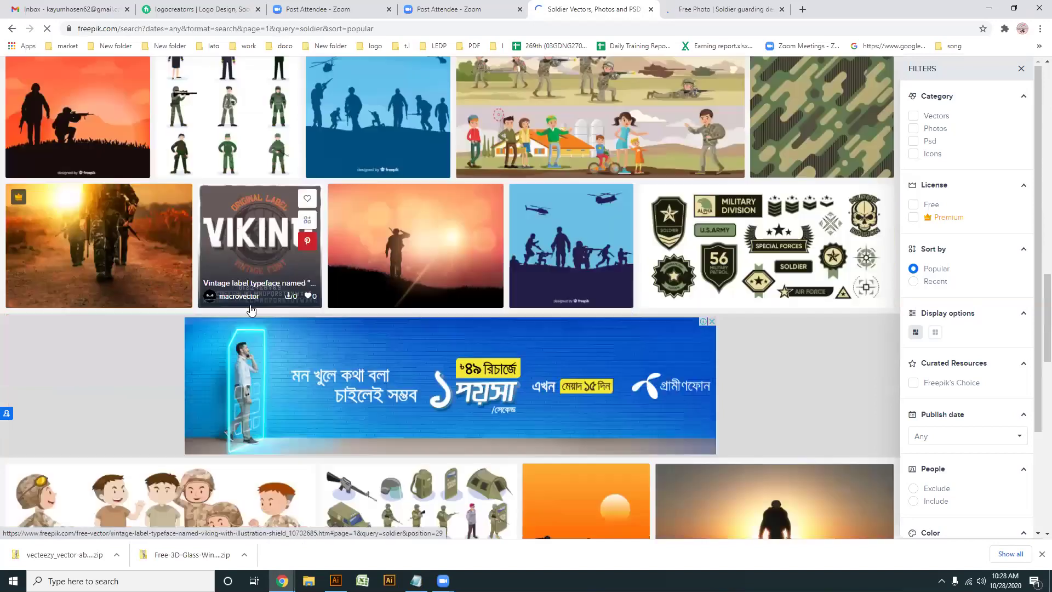
pyautogui.scroll(-4, 251, 304)
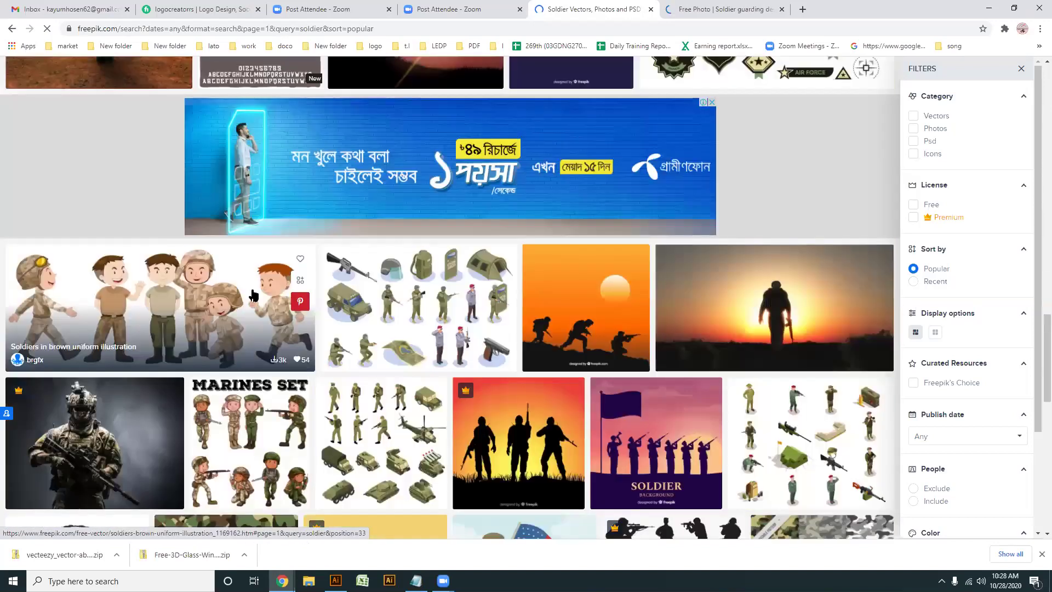
pyautogui.scroll(-3, 252, 302)
pyautogui.scroll(-3, 257, 306)
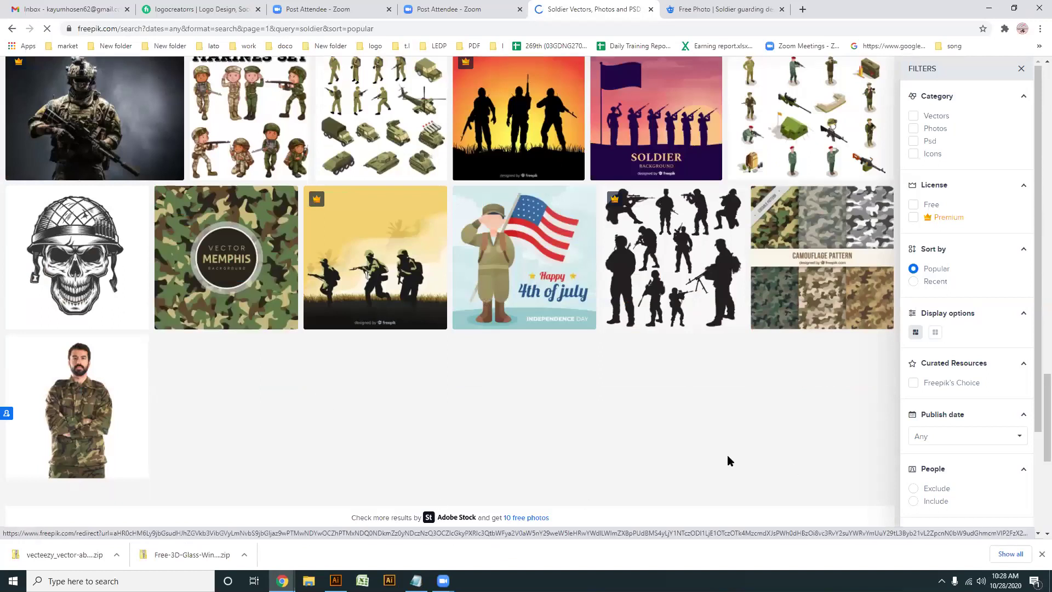
# - Go to the second page of the soldier results, dismiss the Adobe Stock pop-up, and look over its first images
pyautogui.scroll(-3, 506, 413)
pyautogui.click(458, 403)
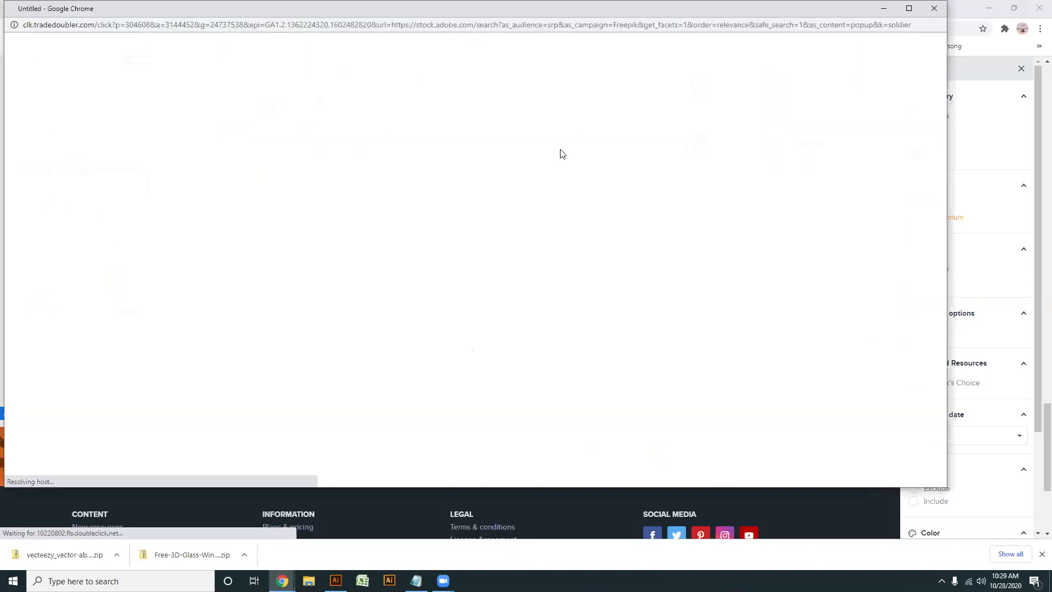
pyautogui.click(931, 15)
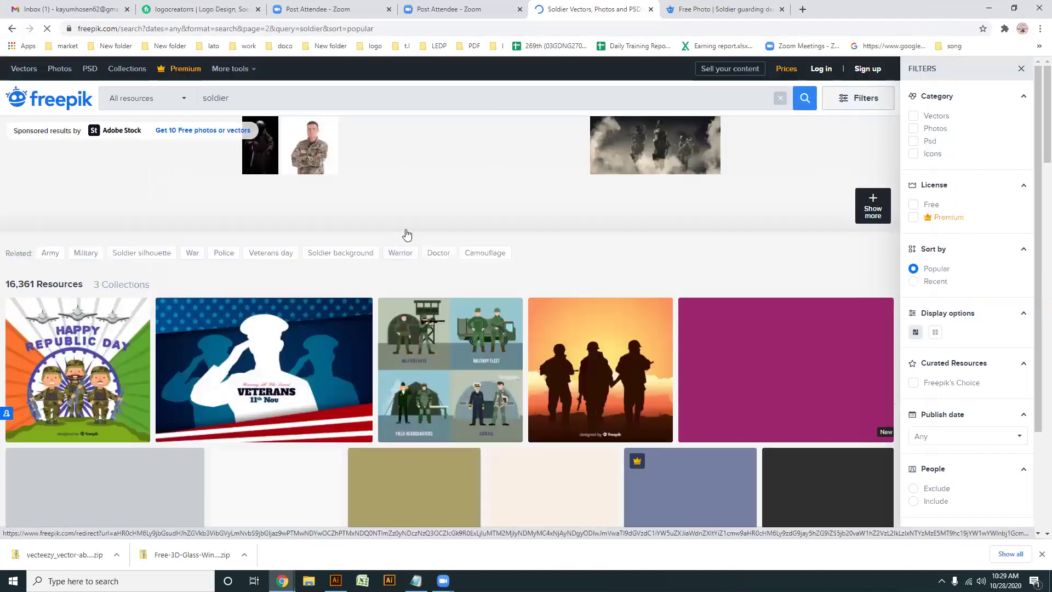
pyautogui.scroll(-2, 405, 236)
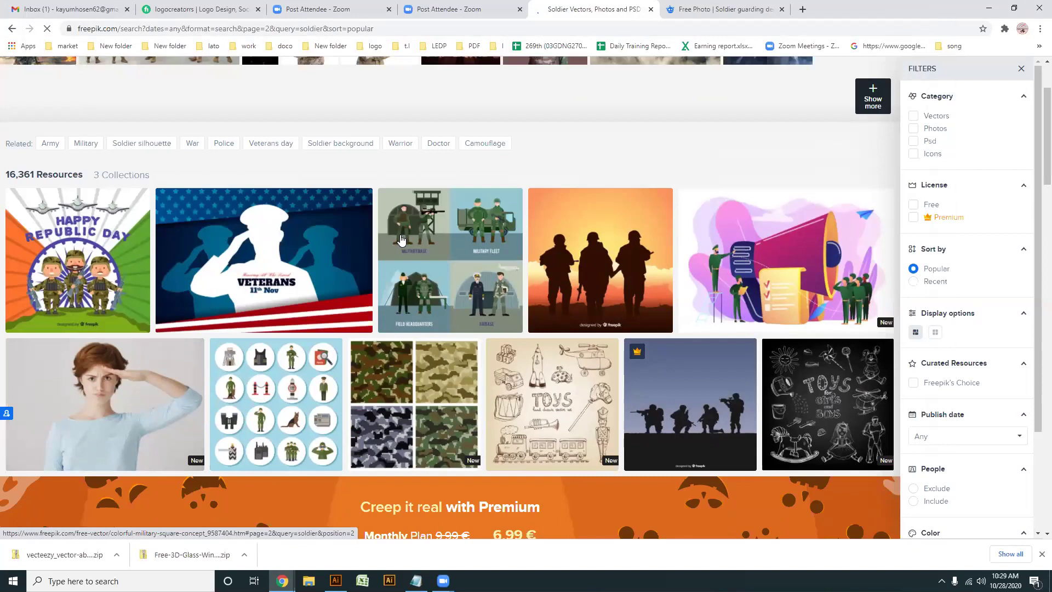
# - Examine the rest of the second page of soldier results for a silhouette or emblem suited to the design
pyautogui.scroll(-3, 400, 239)
pyautogui.scroll(-3, 398, 237)
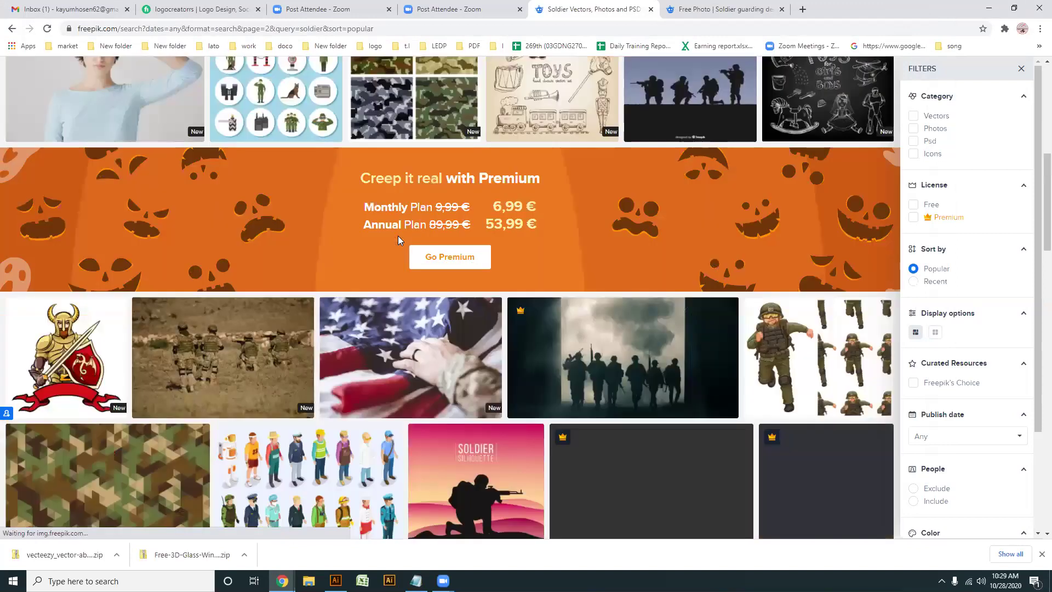
pyautogui.scroll(-5, 397, 238)
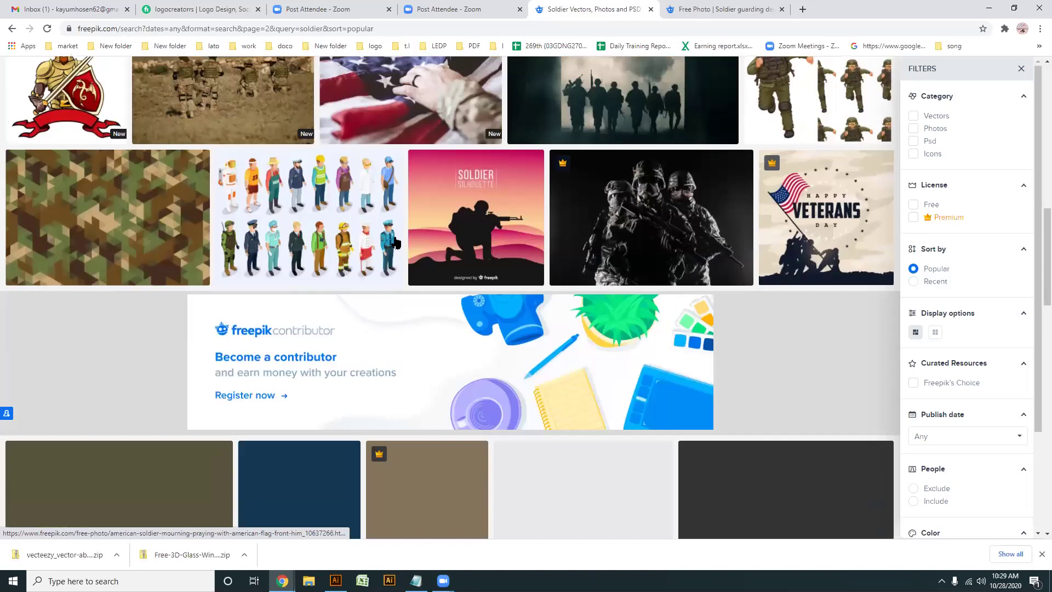
pyautogui.scroll(-2, 396, 243)
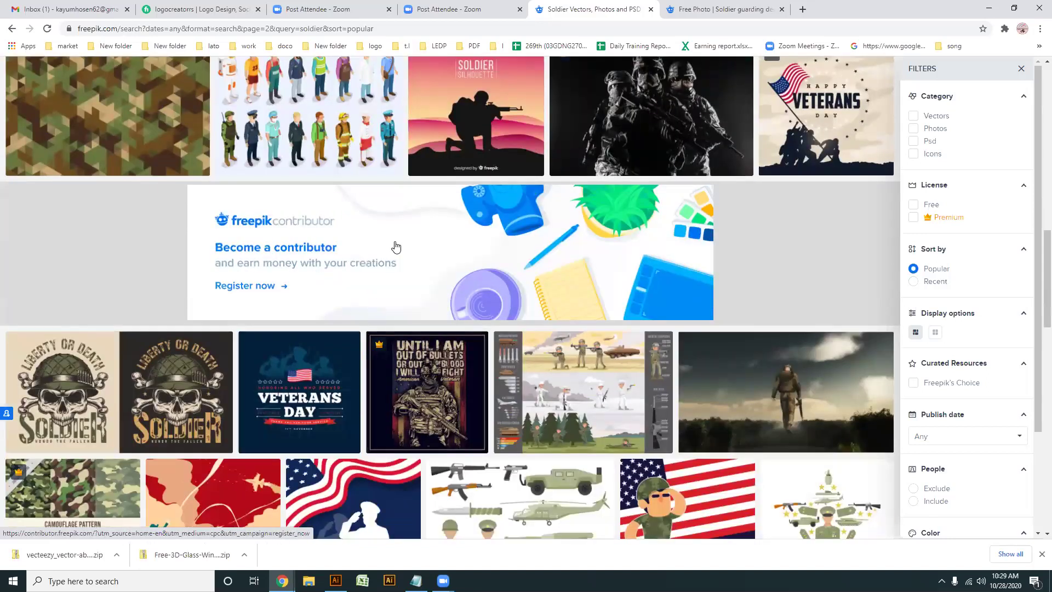
pyautogui.scroll(-6, 393, 242)
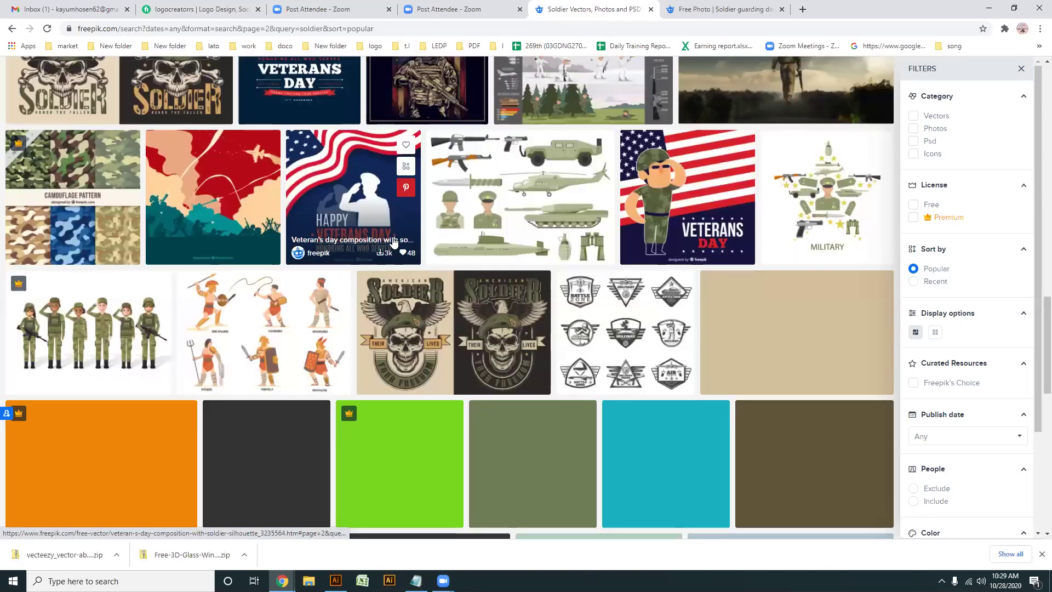
pyautogui.scroll(-1, 392, 243)
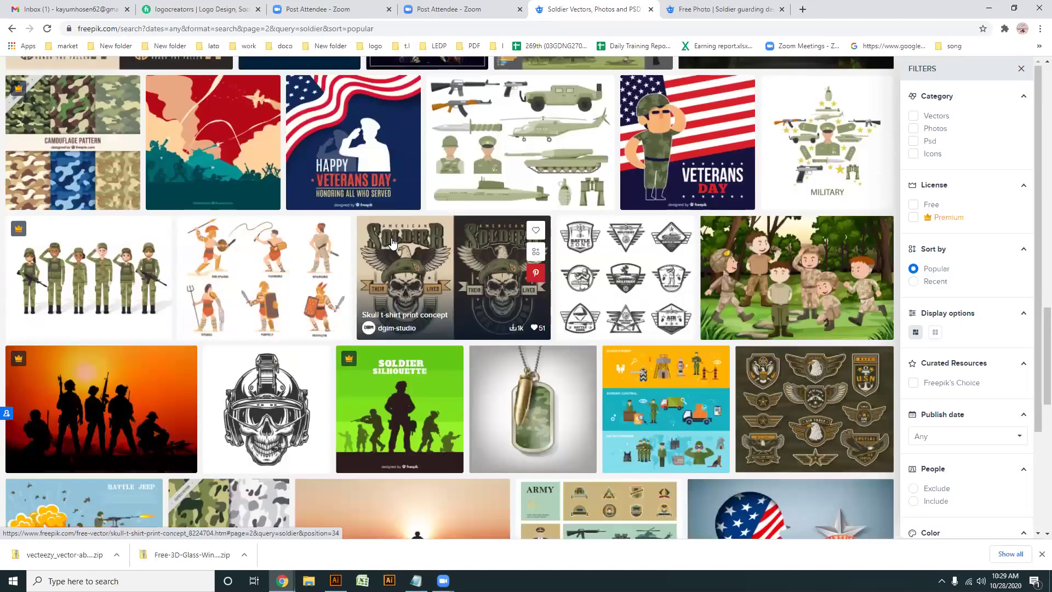
pyautogui.scroll(-2, 393, 243)
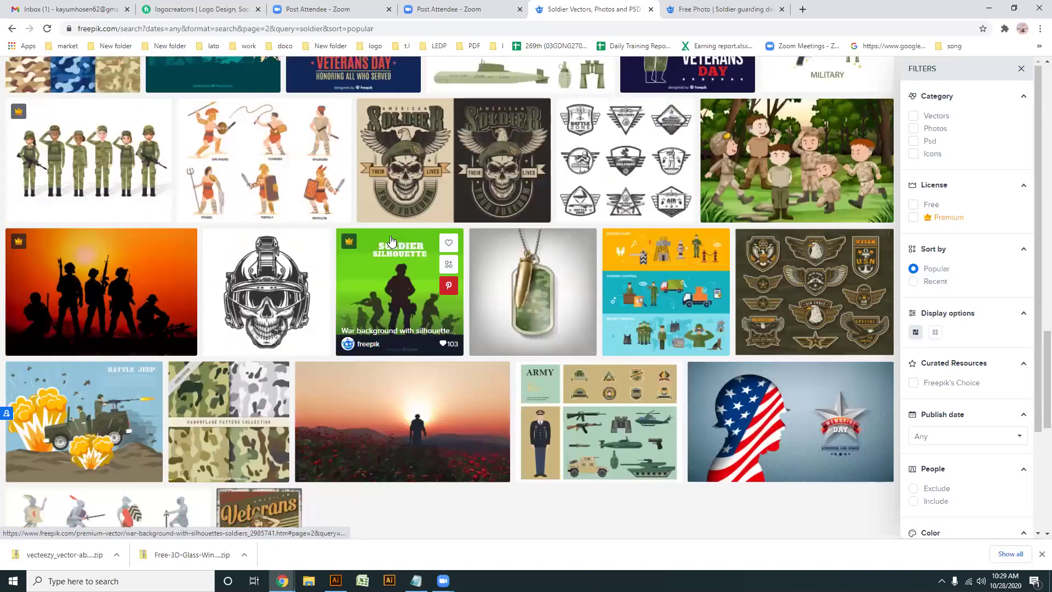
pyautogui.scroll(-2, 393, 241)
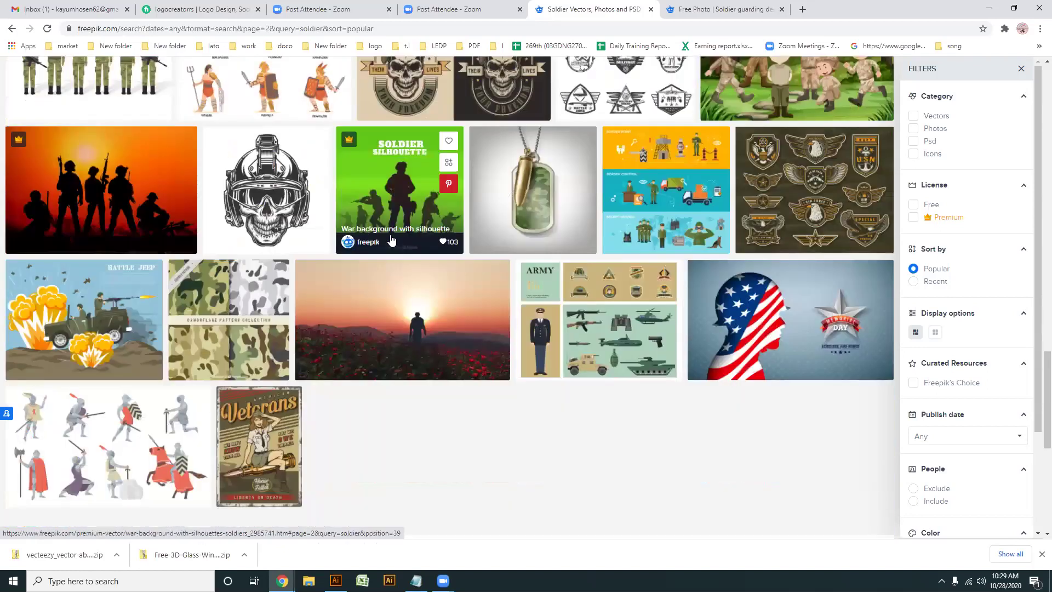
pyautogui.scroll(-2, 392, 241)
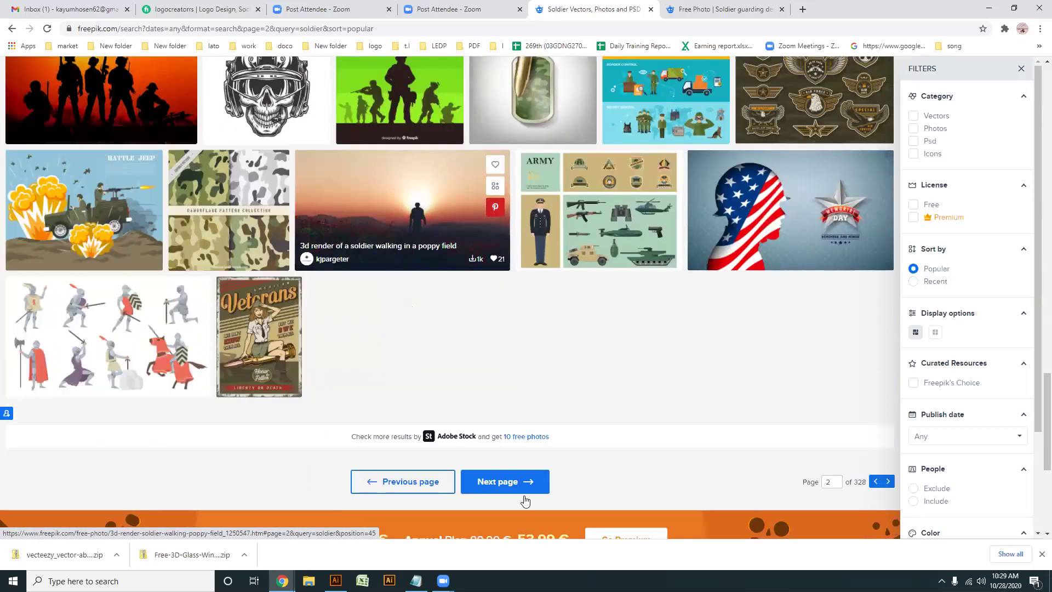
# - Go to the third page of the soldier results and look through its images for a usable soldier graphic
pyautogui.click(519, 490)
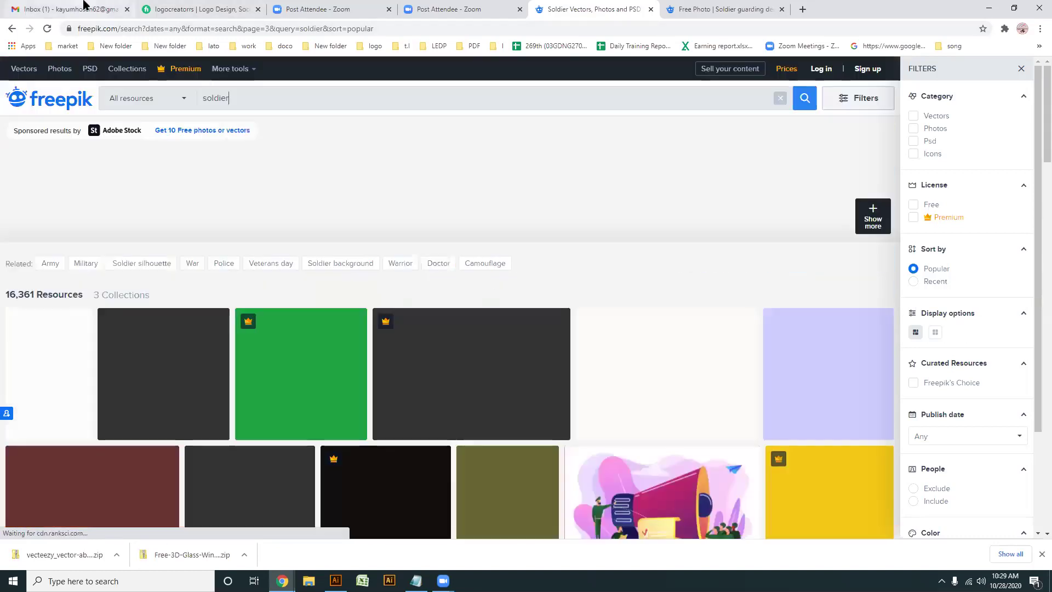
pyautogui.click(85, 7)
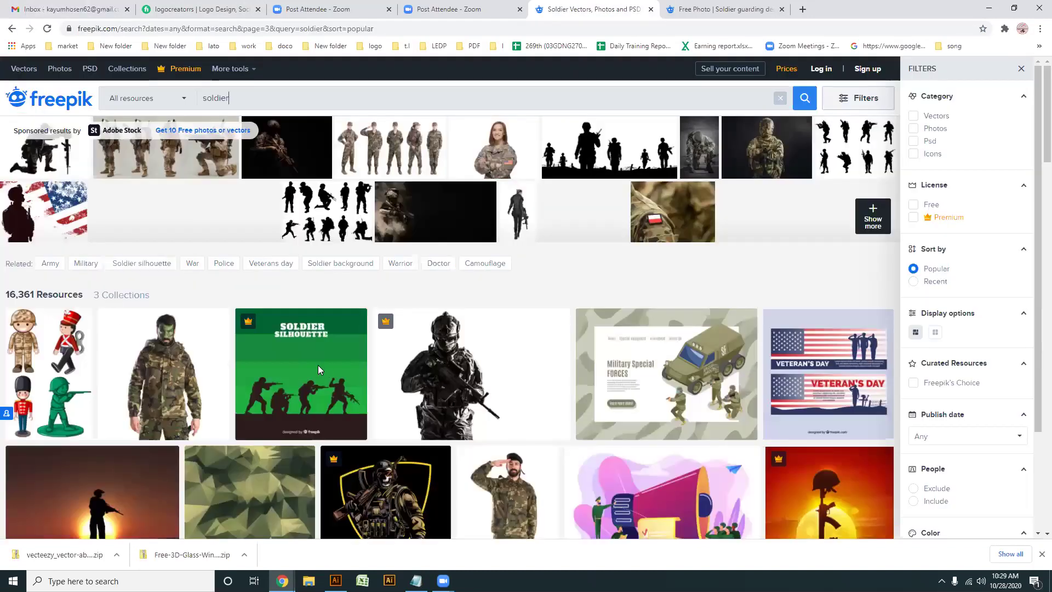
pyautogui.scroll(-3, 317, 367)
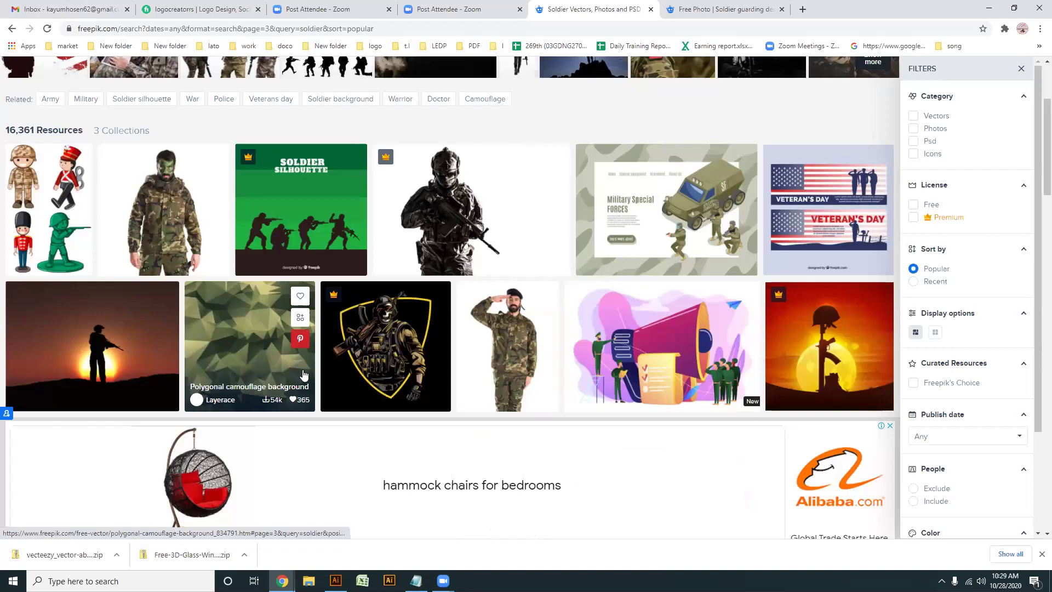
pyautogui.scroll(-4, 303, 372)
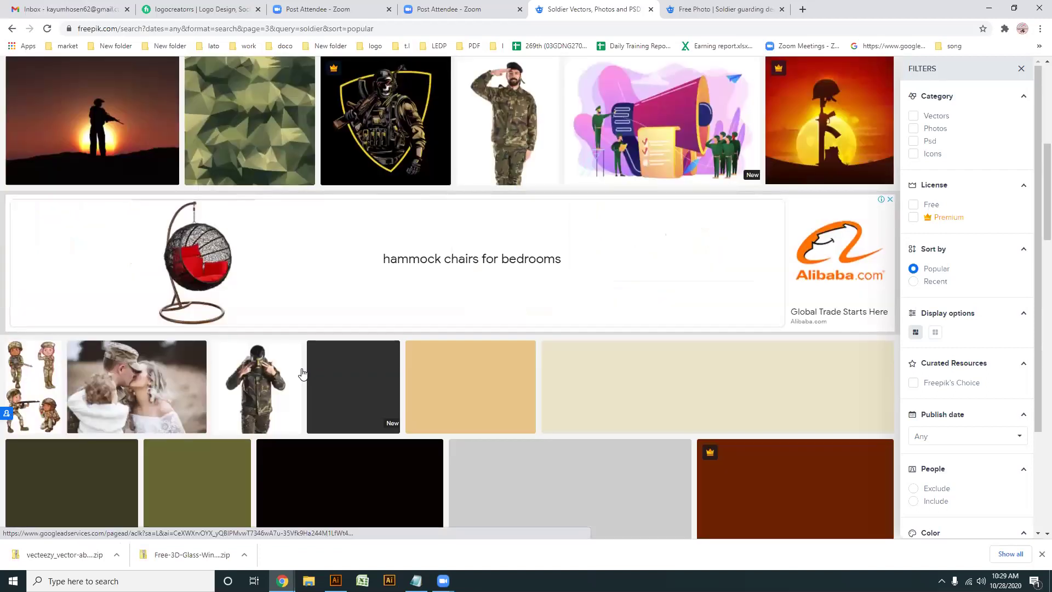
pyautogui.scroll(-4, 303, 373)
pyautogui.scroll(-2, 301, 372)
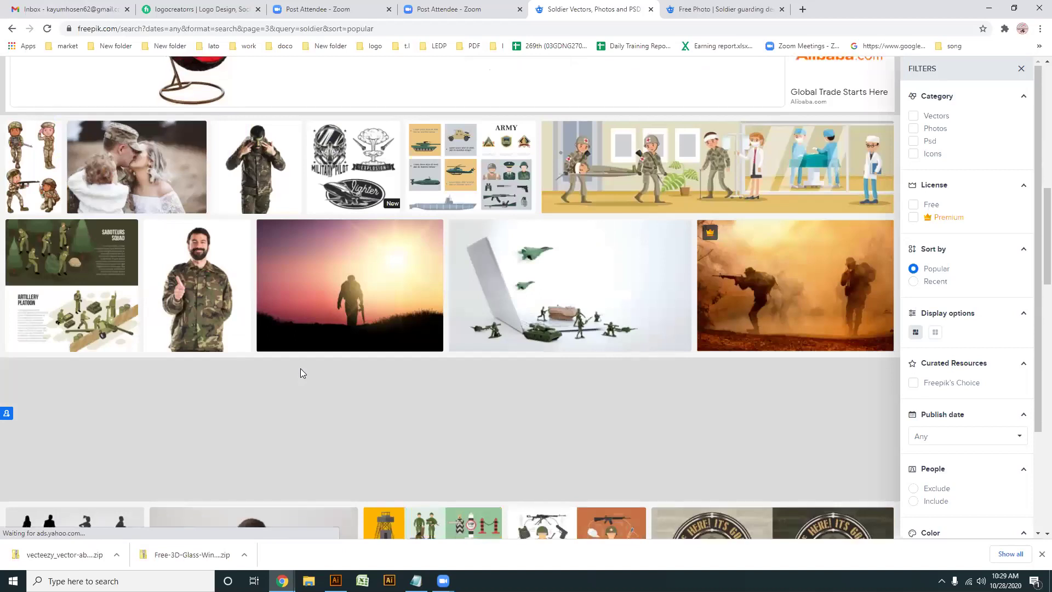
pyautogui.scroll(-3, 299, 379)
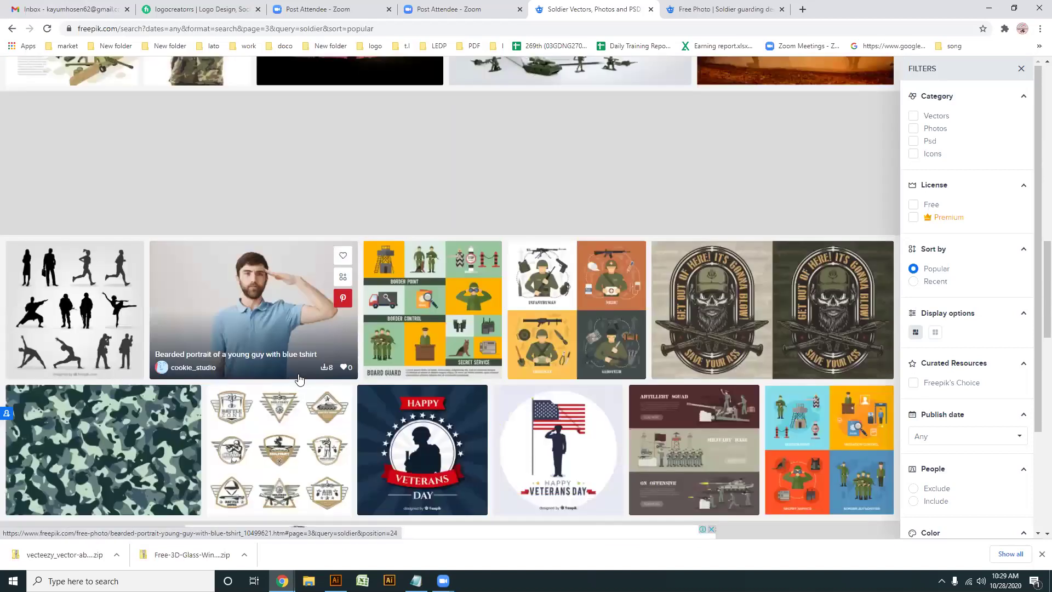
pyautogui.scroll(-5, 298, 380)
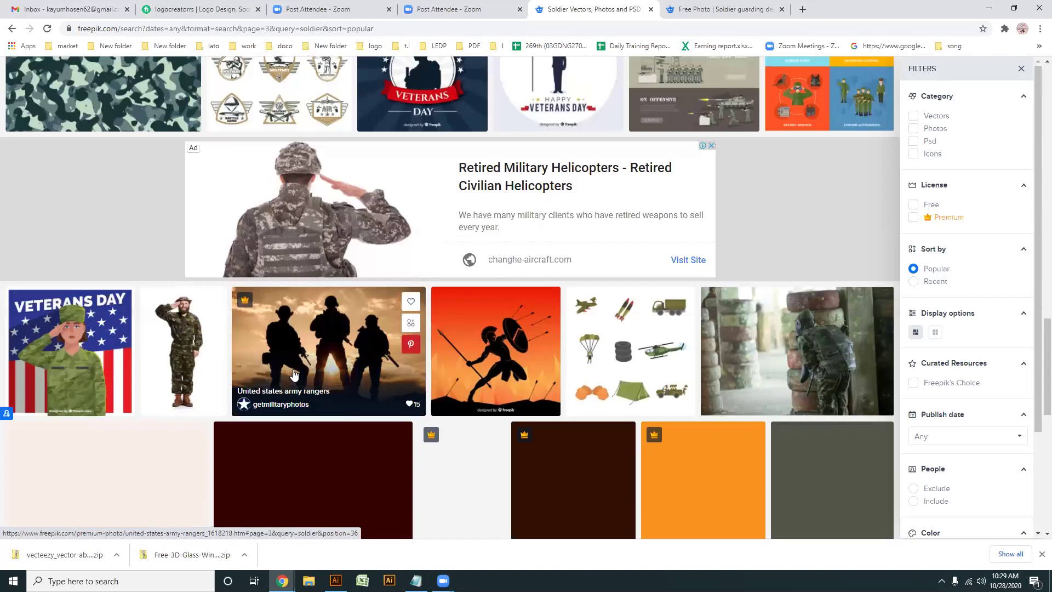
pyautogui.scroll(-4, 294, 374)
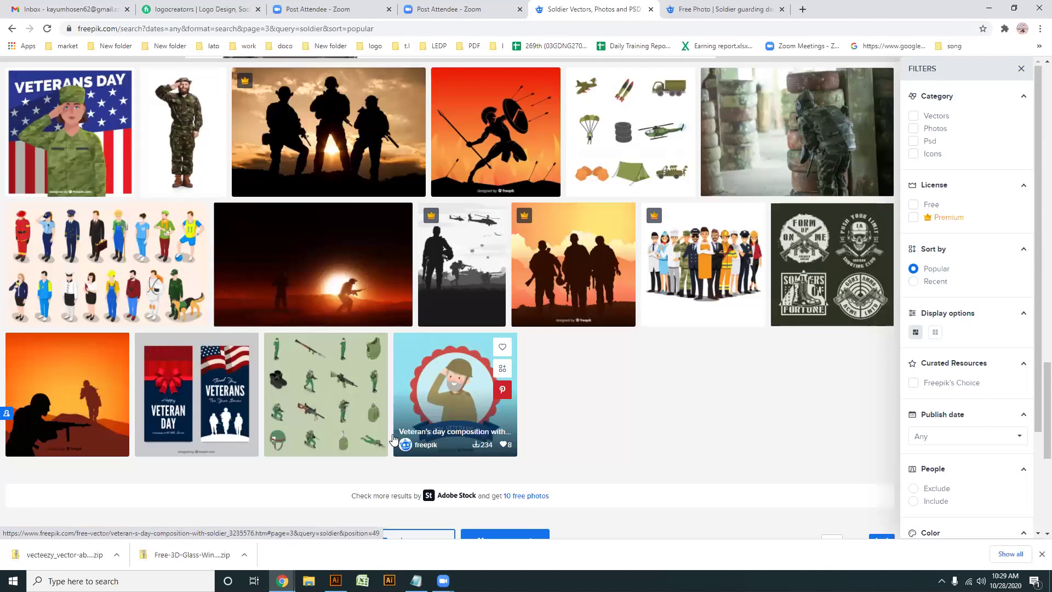
# - Return to the "Soldier guarding design" photo page and look through its suggested similar images
pyautogui.click(712, 13)
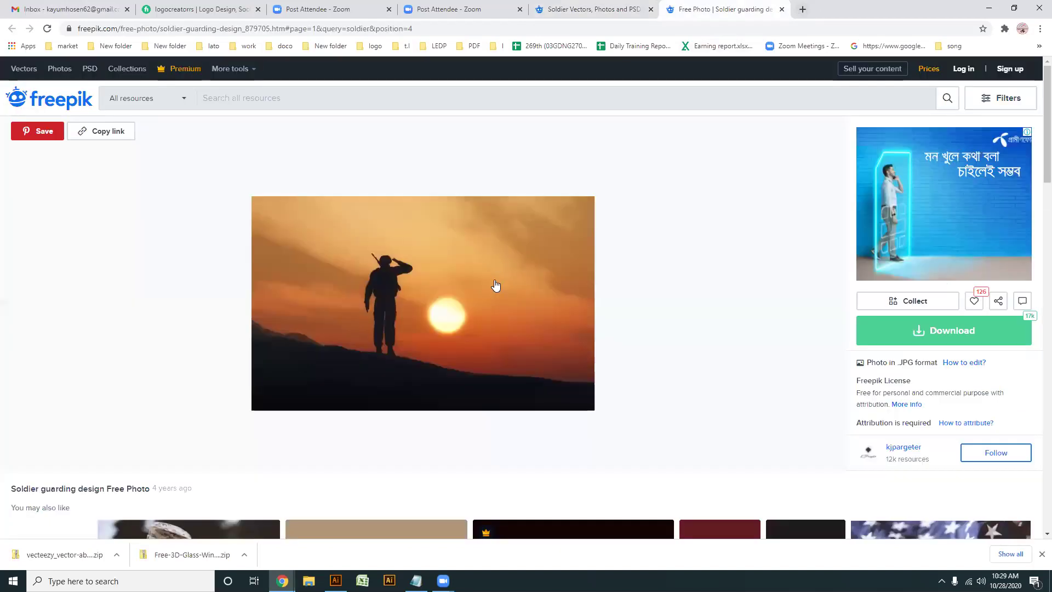
pyautogui.scroll(-5, 495, 286)
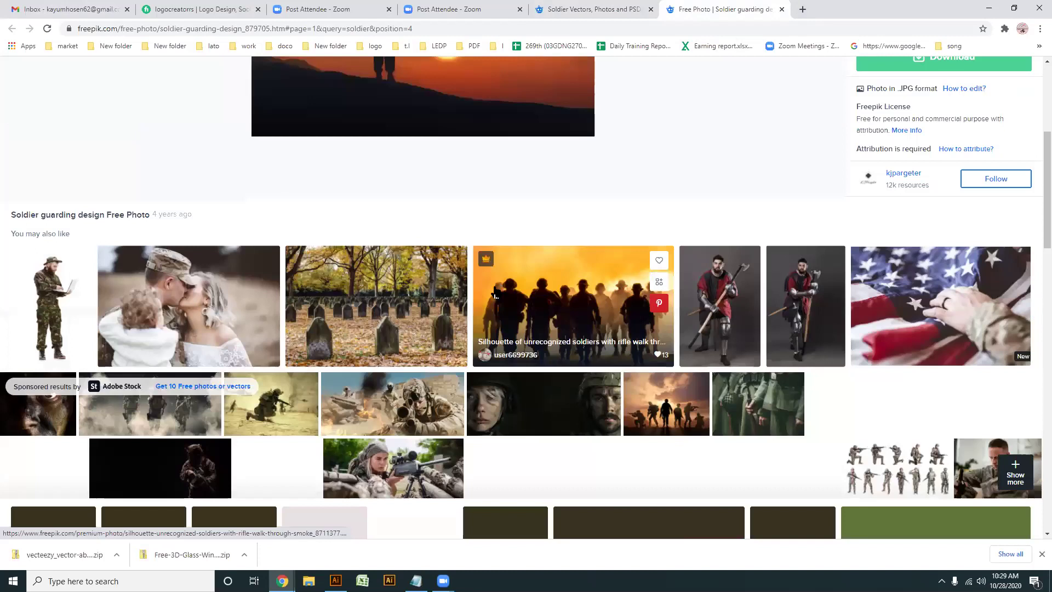
pyautogui.scroll(-7, 496, 294)
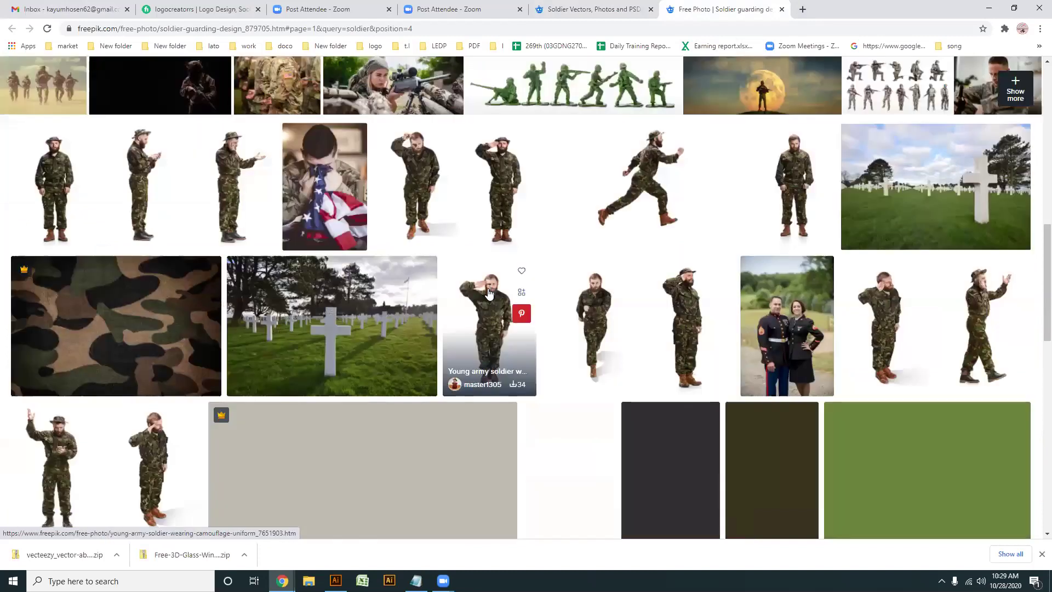
pyautogui.scroll(-6, 490, 293)
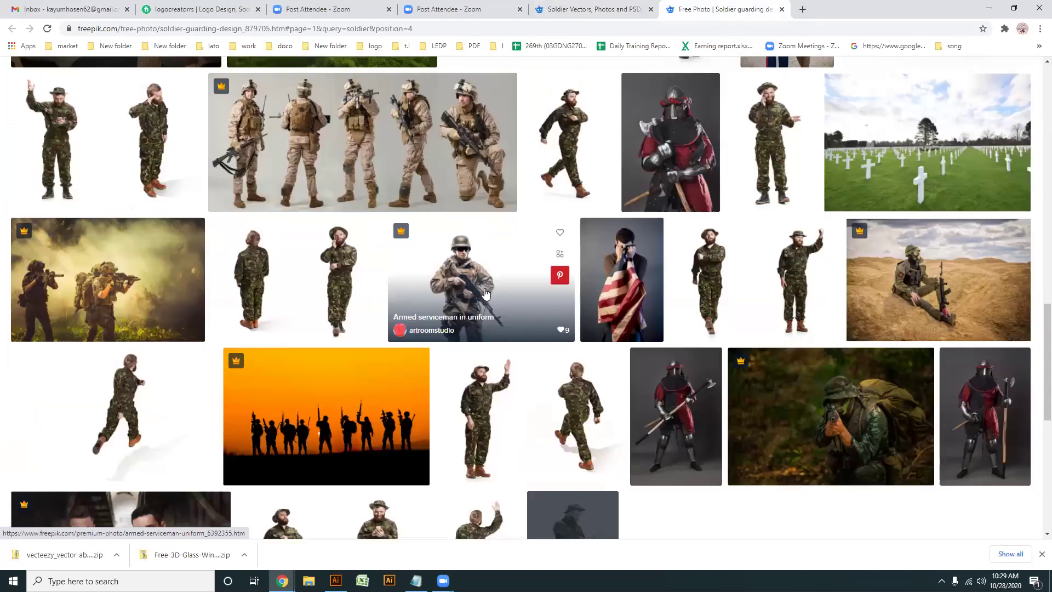
pyautogui.scroll(-3, 484, 293)
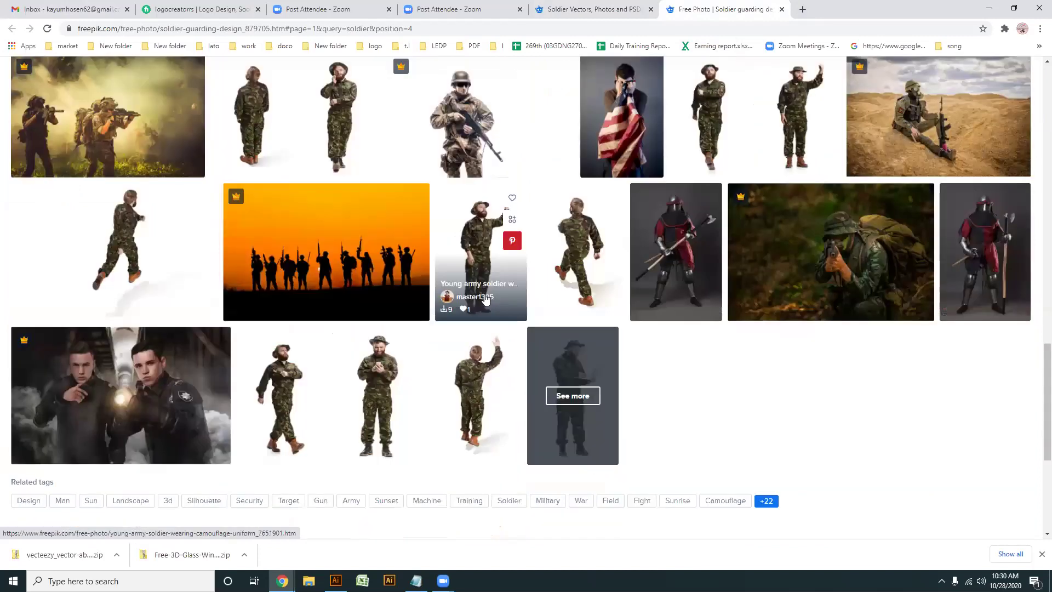
pyautogui.scroll(20, 466, 284)
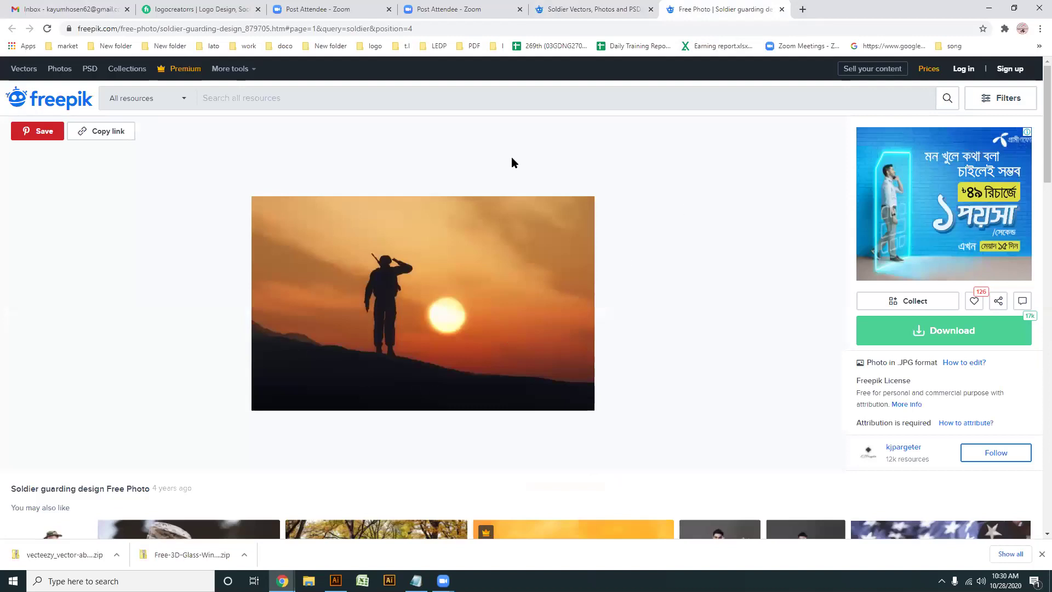
# - Open the bookmarked Vecteezy "Mouneain Logo Free Vector Art" page in a new browser tab
pyautogui.click(801, 10)
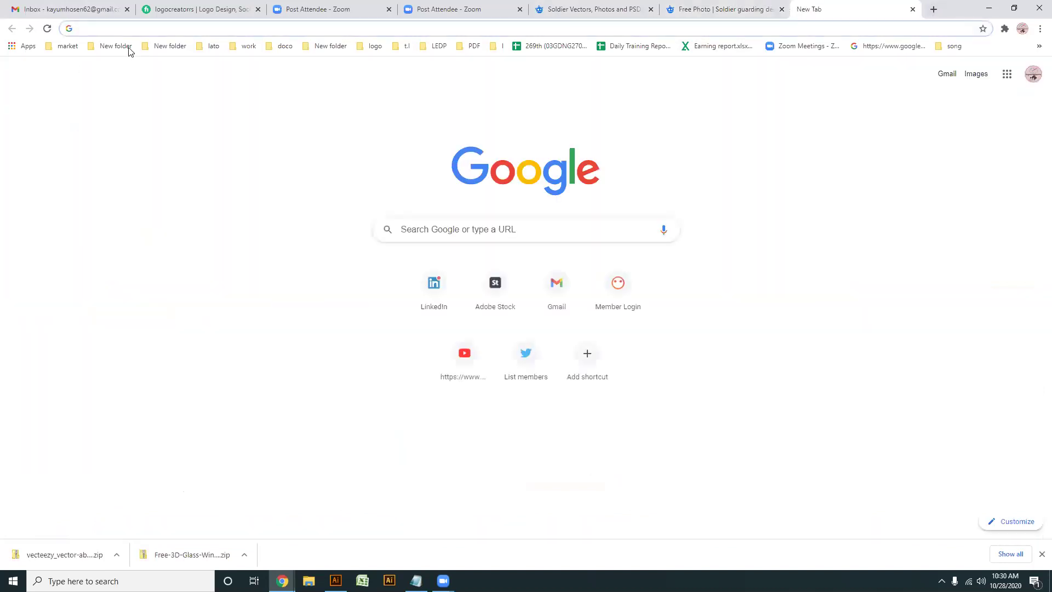
pyautogui.click(112, 46)
pyautogui.moveTo(63, 47)
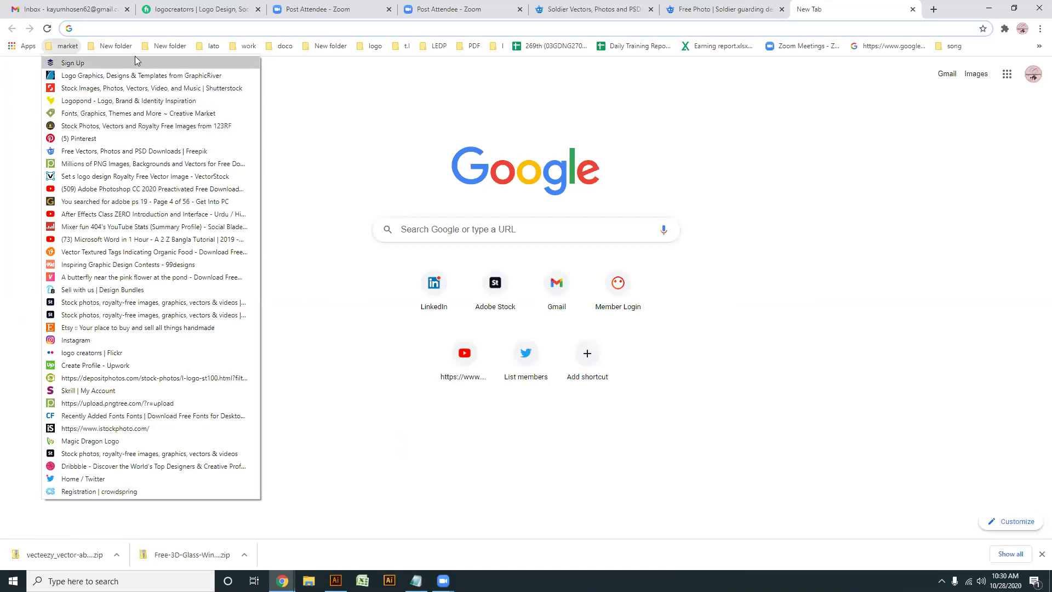
pyautogui.moveTo(124, 51)
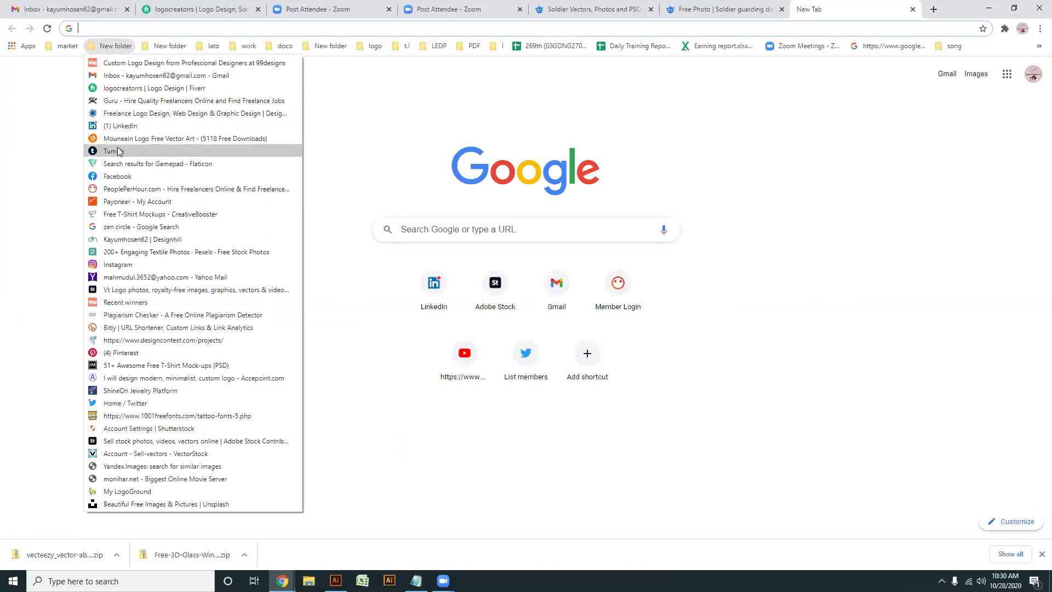
pyautogui.press('Escape')
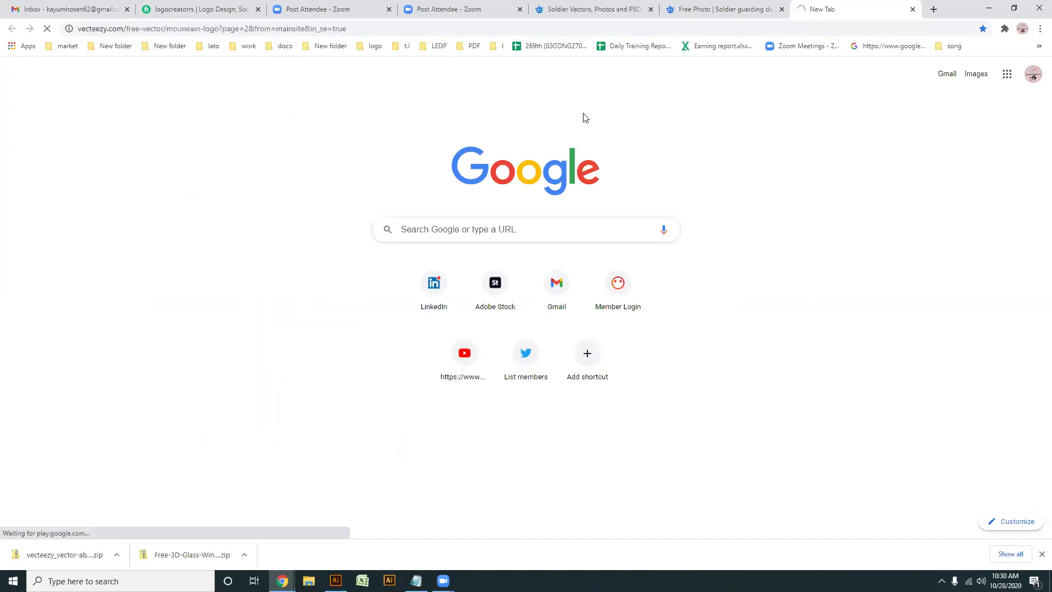
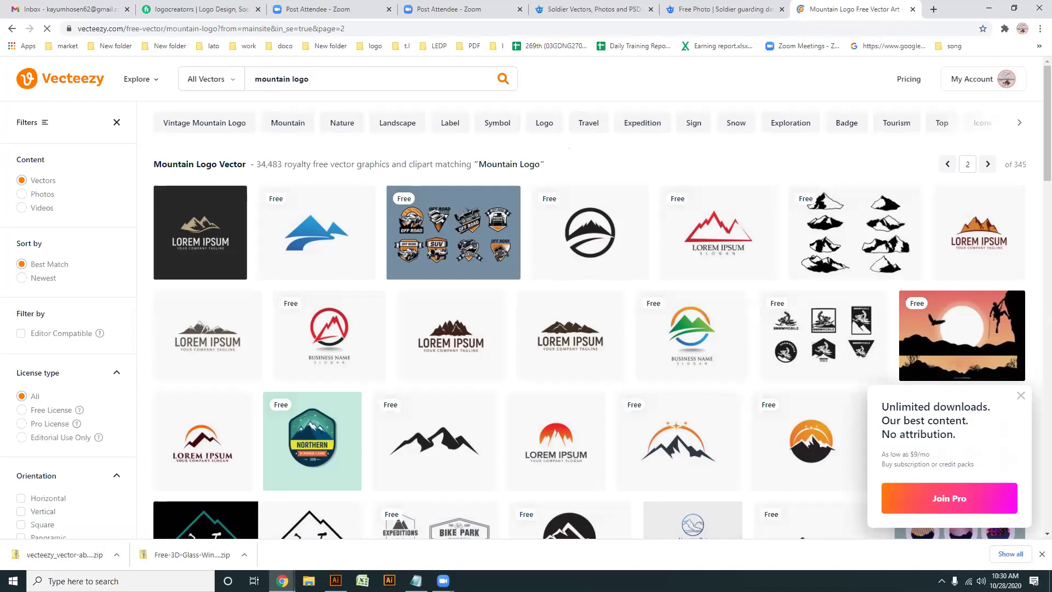
# - Turn the computer's sound volume all the way down
pyautogui.click(981, 580)
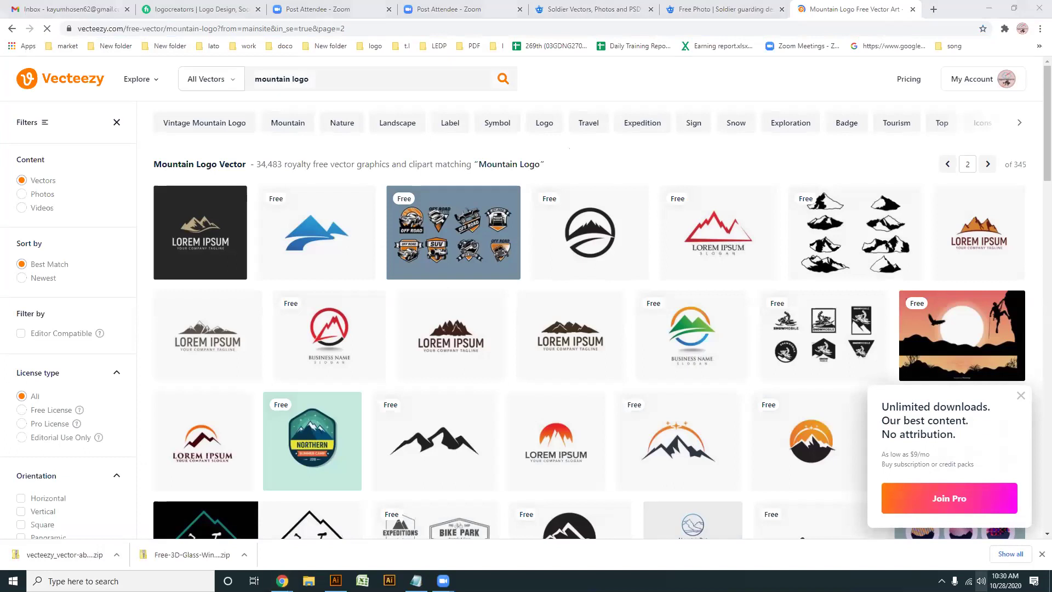
pyautogui.scroll(-20, 981, 582)
pyautogui.scroll(-3, 980, 582)
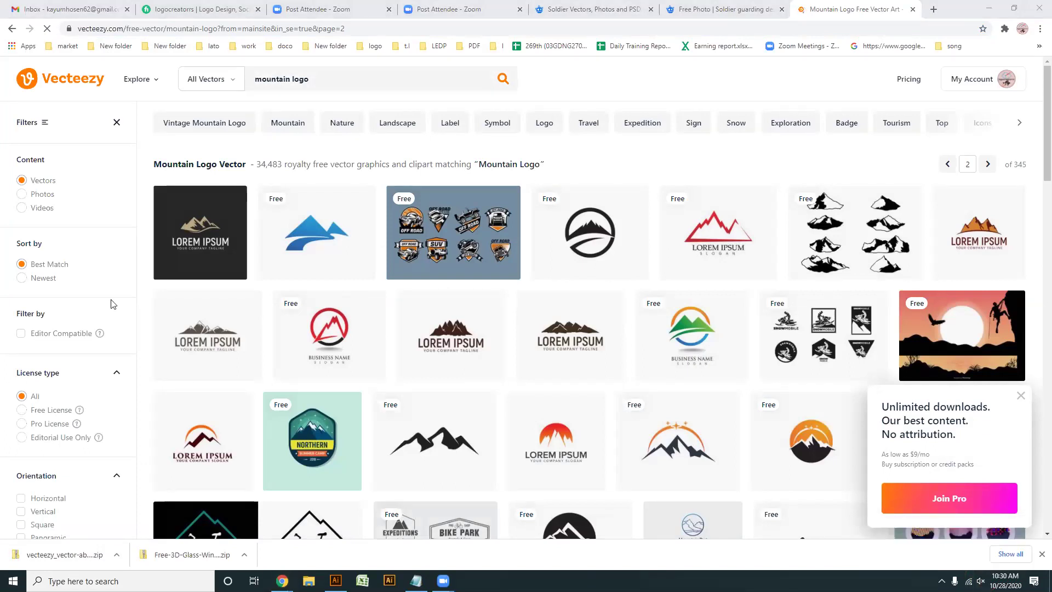
# - Dismiss the Join Pro offer on Vecteezy and look over the mountain logo results
pyautogui.scroll(-3, 259, 235)
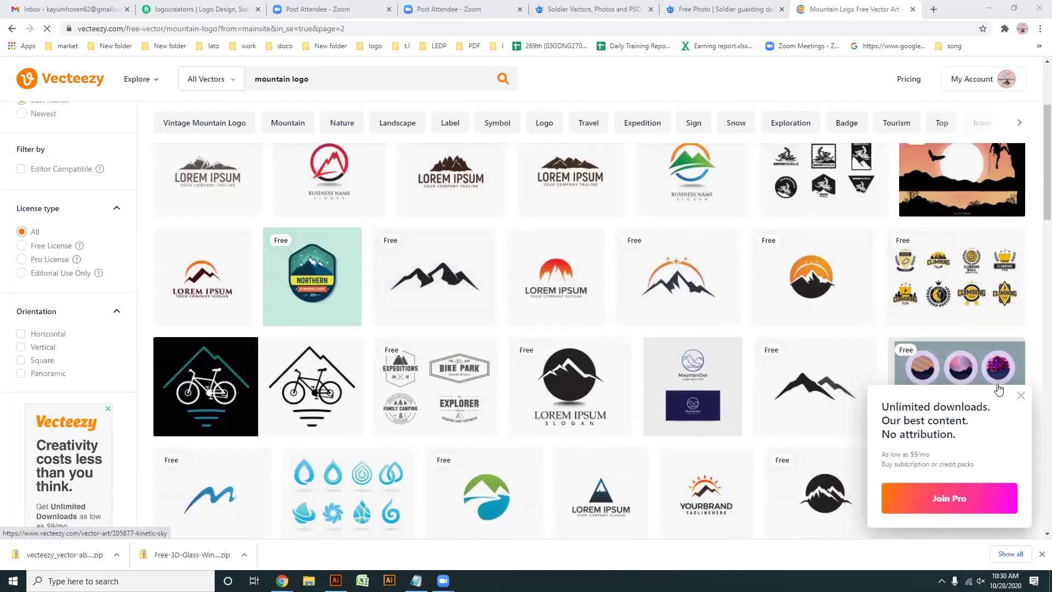
pyautogui.click(1020, 395)
pyautogui.scroll(-1, 420, 312)
pyautogui.scroll(-2, 420, 308)
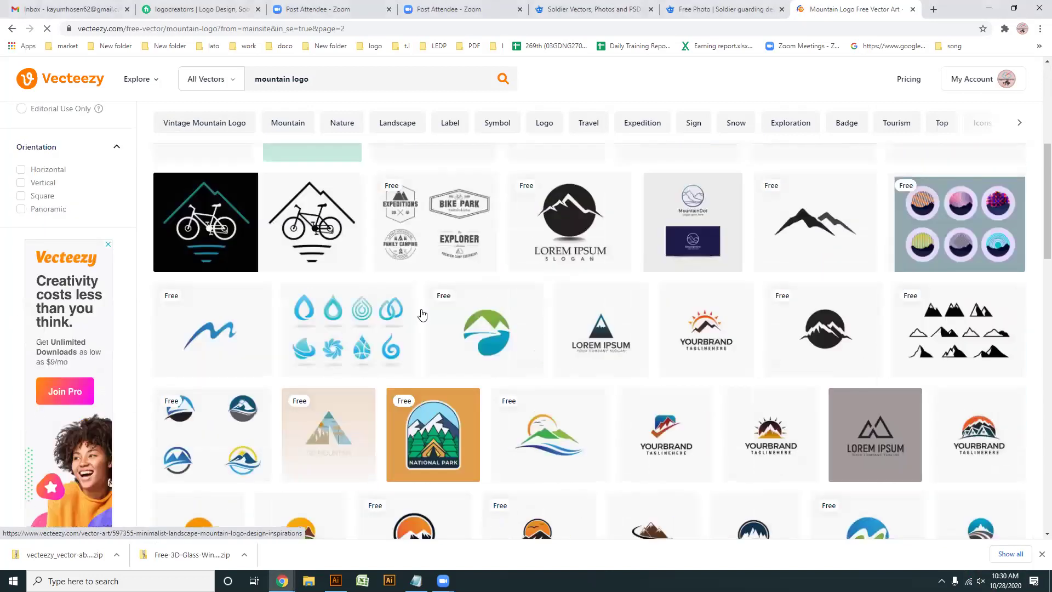
pyautogui.scroll(-3, 274, 203)
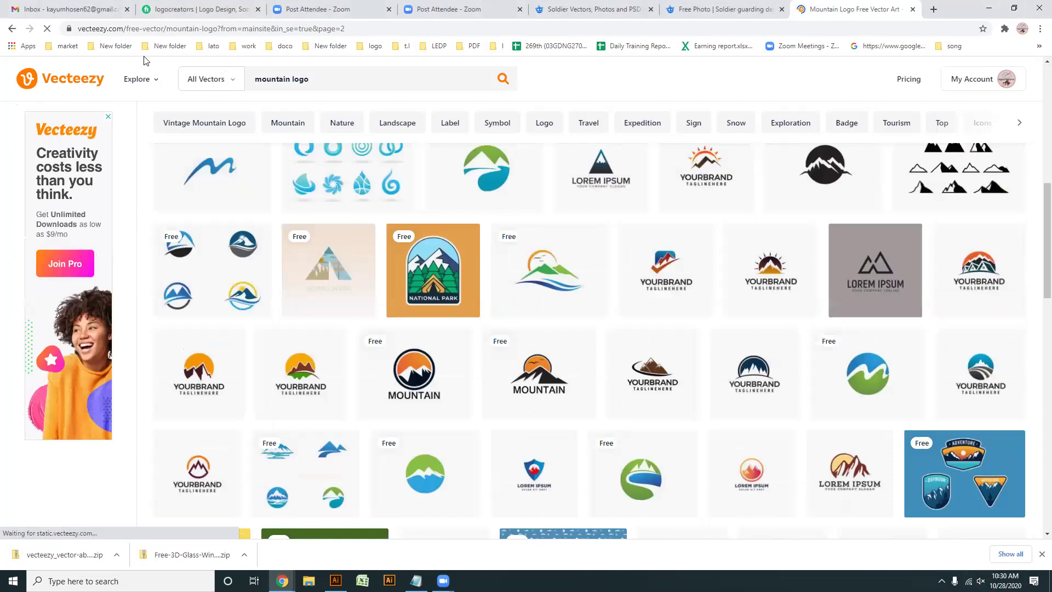
# - Replace the mountain logo query with "soldier" and search Vecteezy's vectors for it
pyautogui.scroll(3, 344, 101)
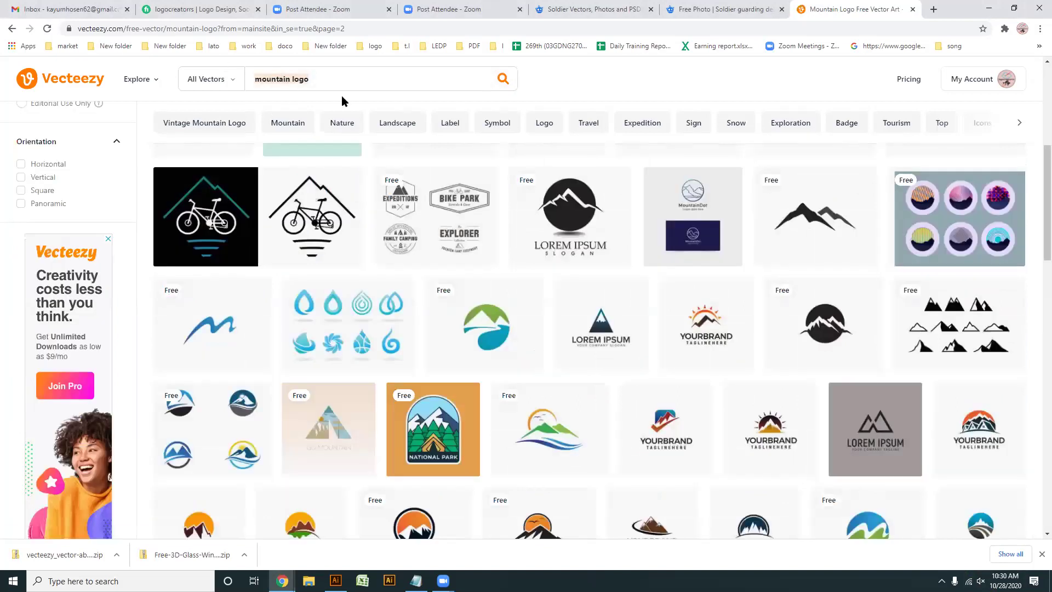
pyautogui.write('sold')
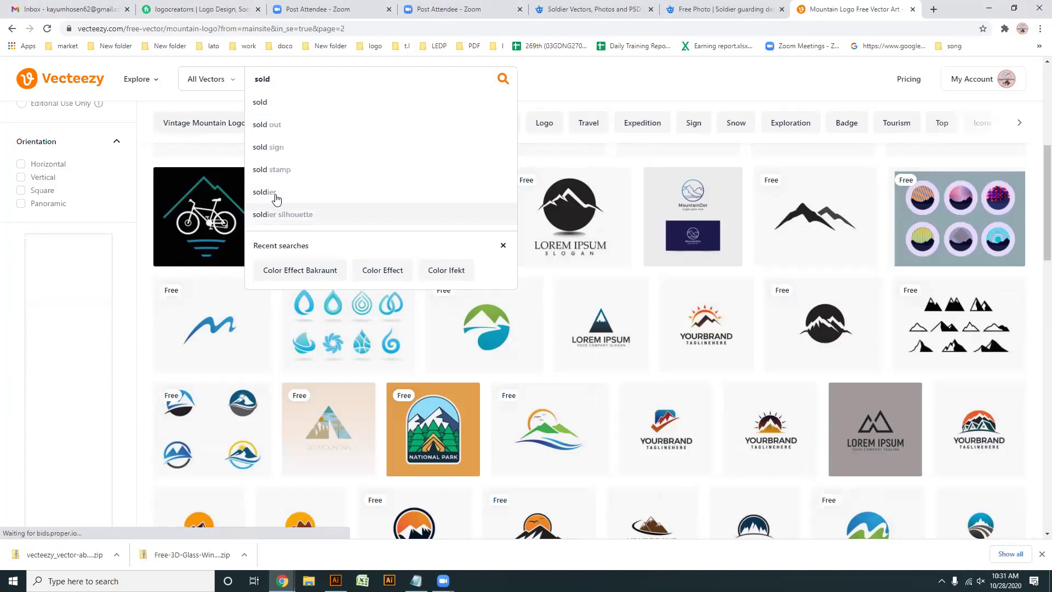
pyautogui.click(320, 192)
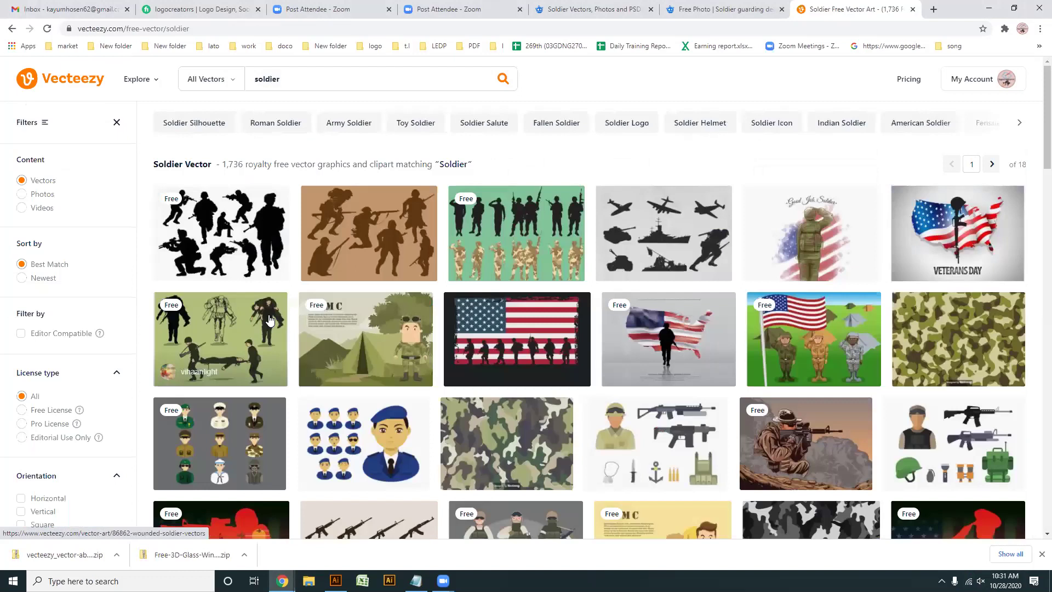
# - Look through the first page of Vecteezy's soldier vector results for a usable soldier graphic
pyautogui.scroll(-2, 271, 318)
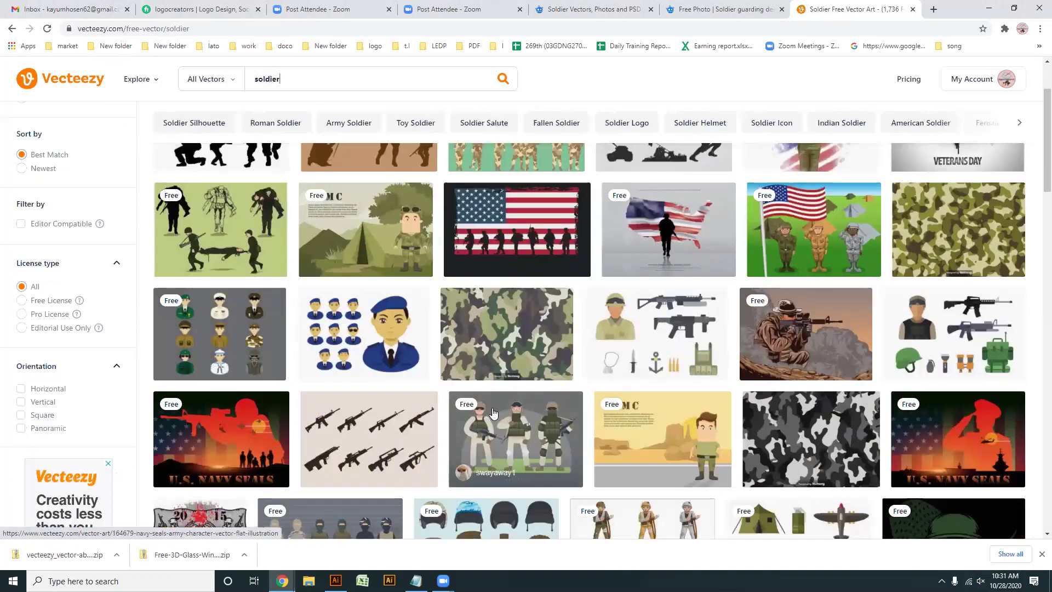
pyautogui.scroll(-2, 521, 385)
pyautogui.scroll(-3, 526, 356)
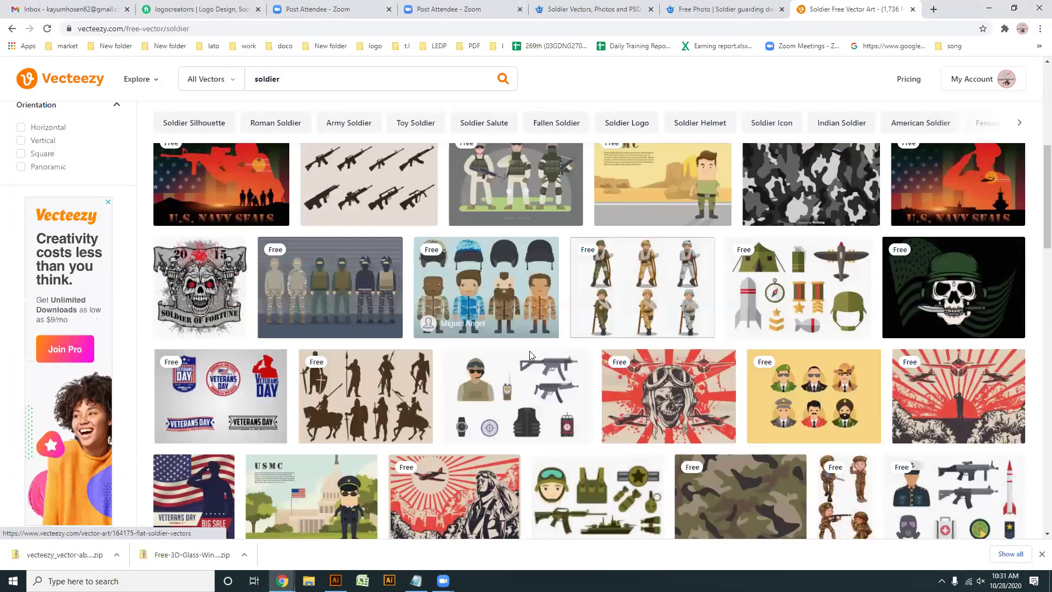
pyautogui.scroll(-4, 528, 351)
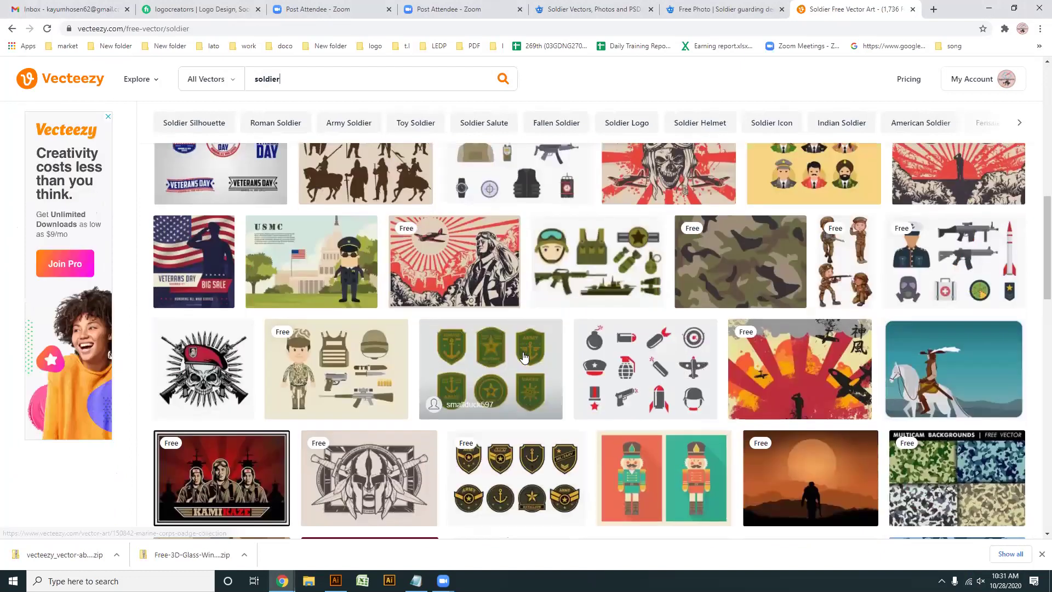
pyautogui.scroll(-2, 524, 357)
pyautogui.scroll(-5, 522, 356)
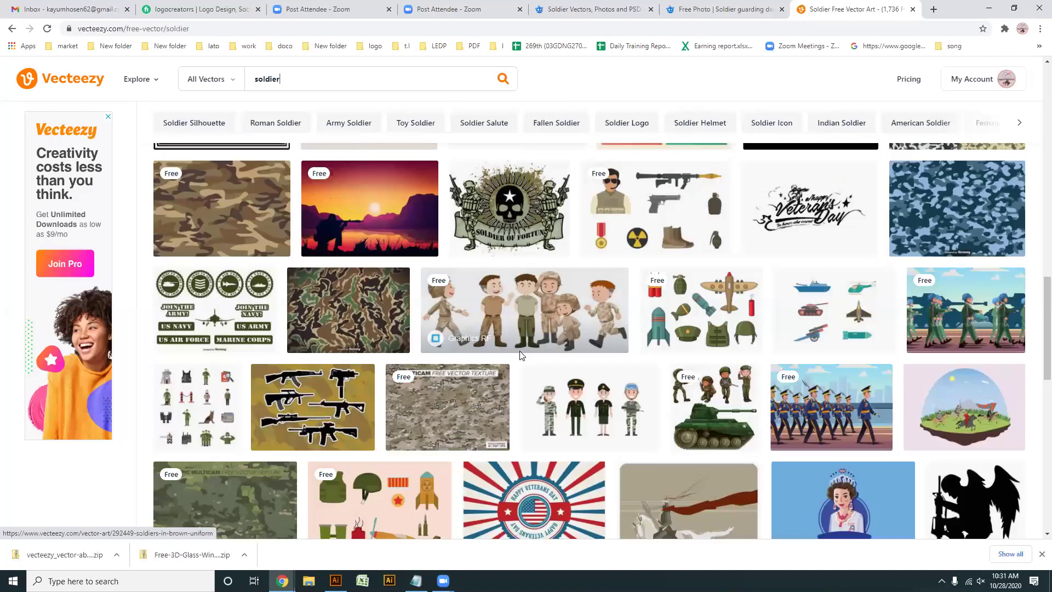
pyautogui.scroll(-1, 521, 357)
pyautogui.scroll(-2, 520, 355)
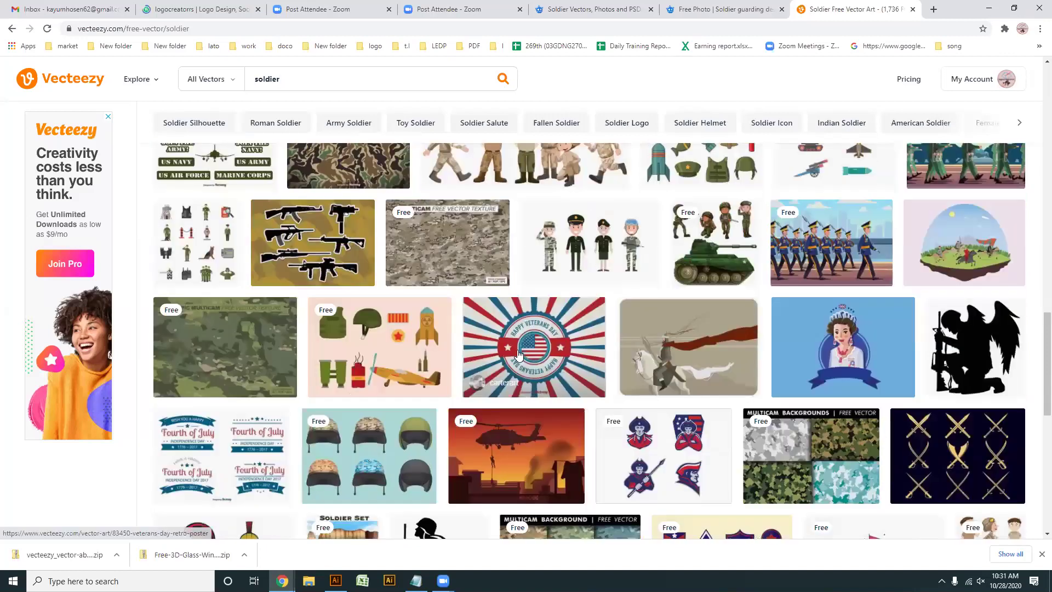
pyautogui.scroll(-2, 519, 355)
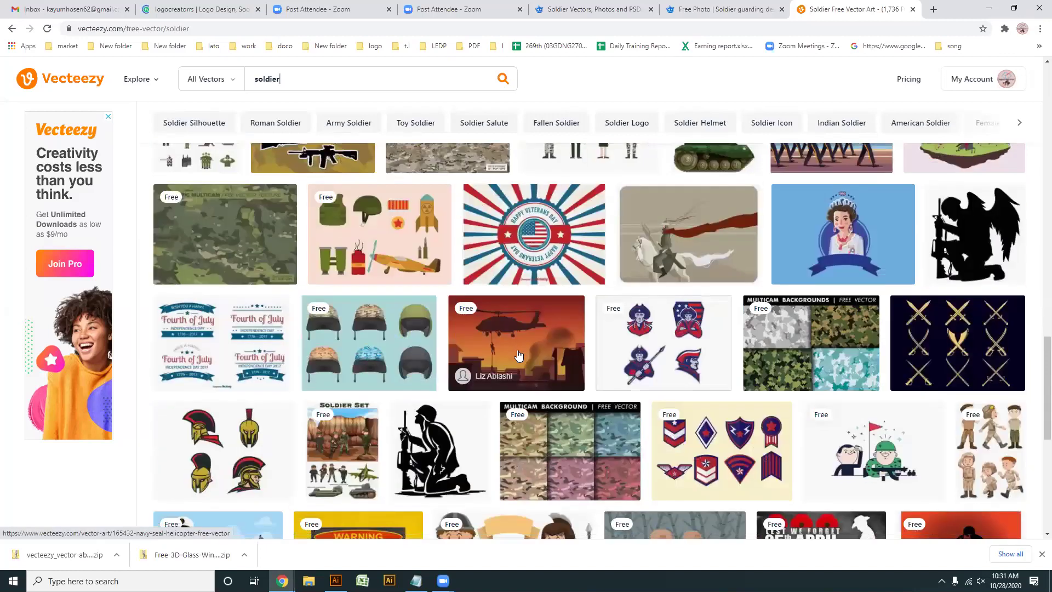
pyautogui.scroll(-3, 519, 355)
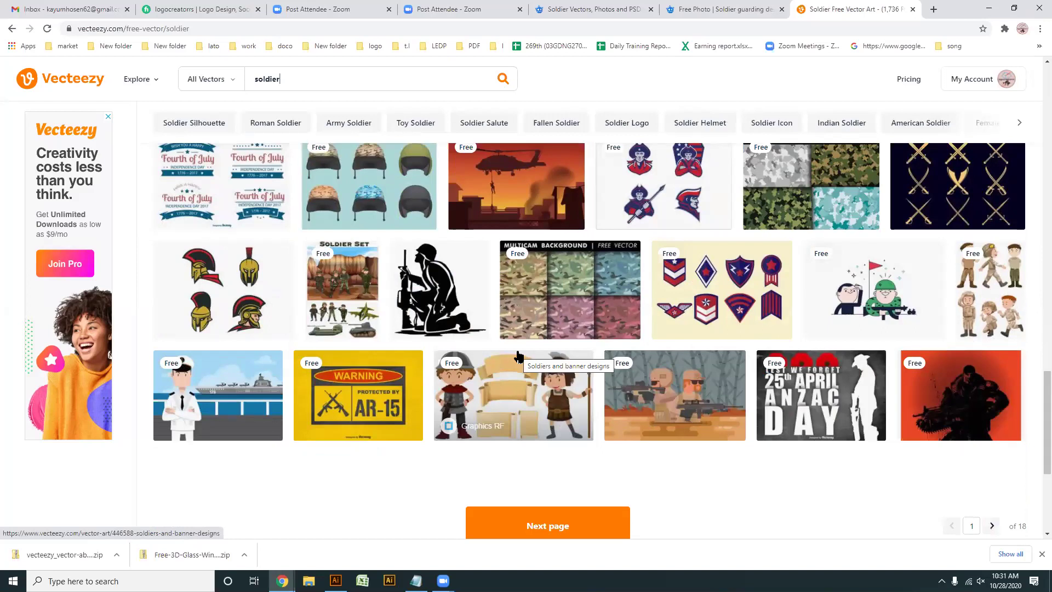
# - Refine the Vecteezy vector search to "us vintage soldier" and glance over the results
pyautogui.click(257, 80)
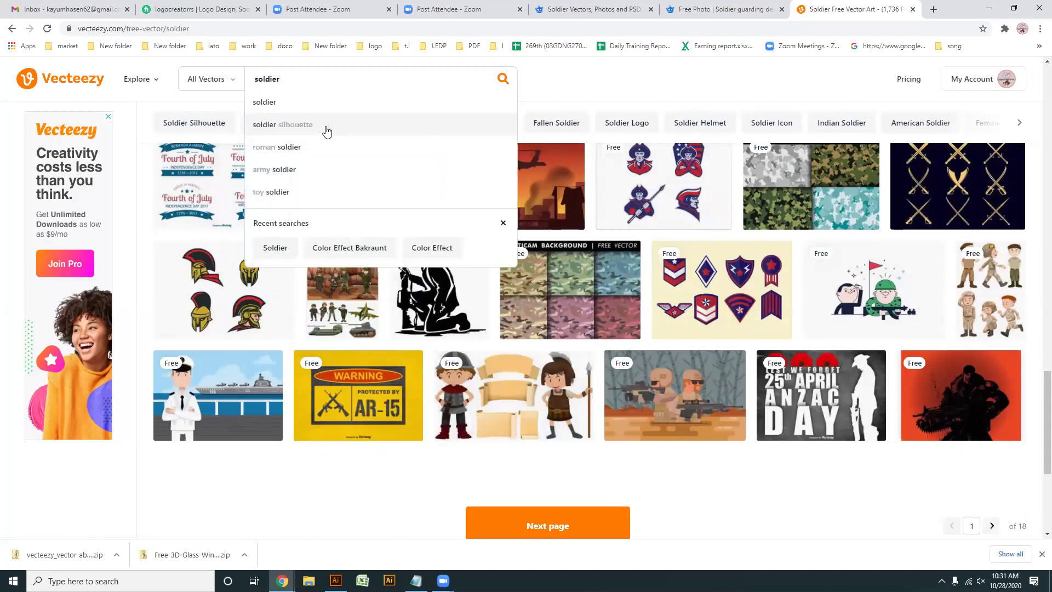
pyautogui.write('us')
pyautogui.press('Return')
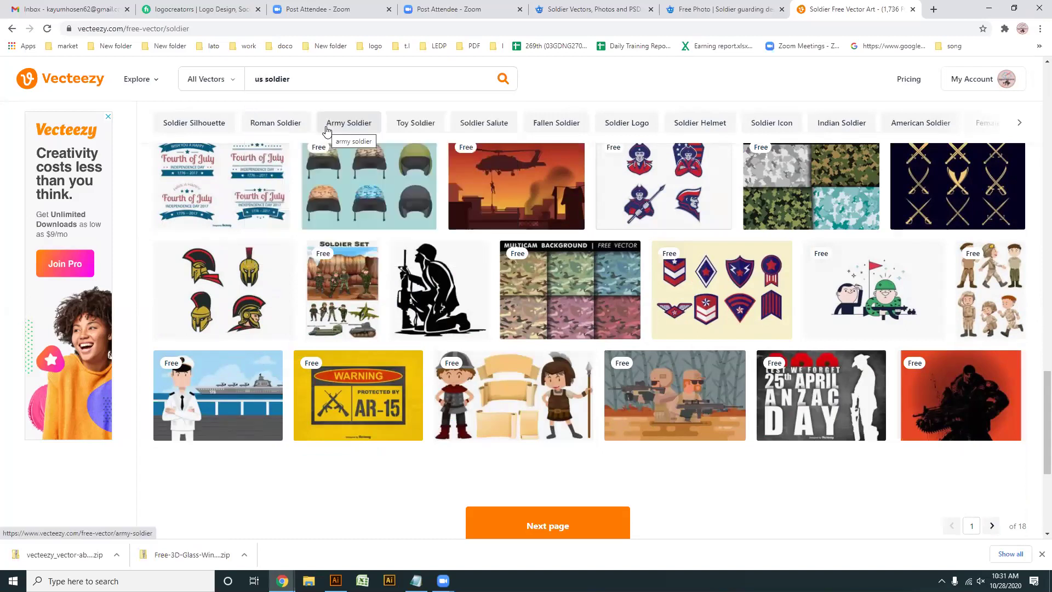
pyautogui.write('vin')
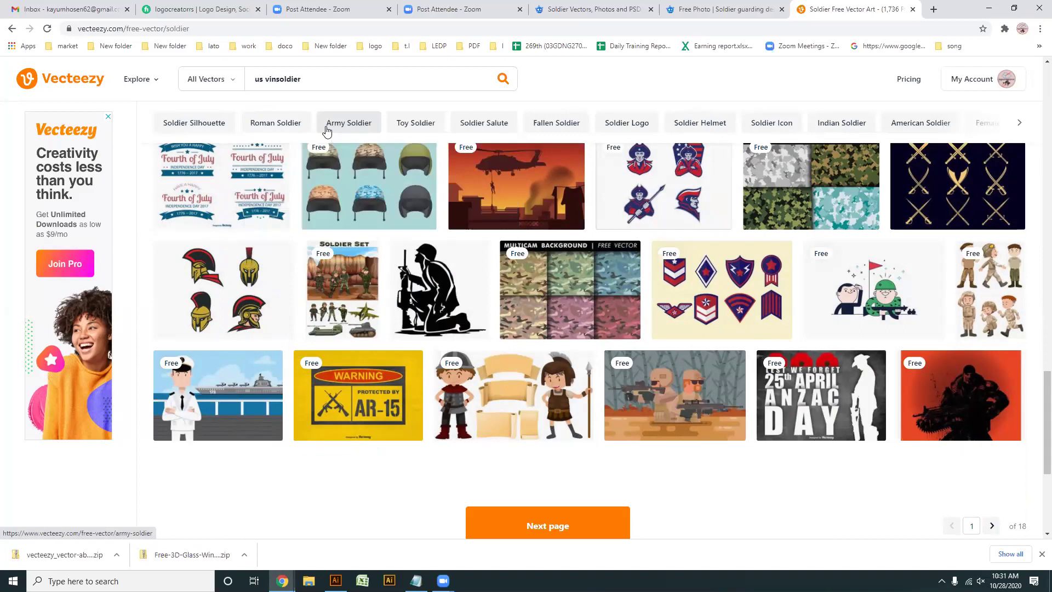
pyautogui.write('tage')
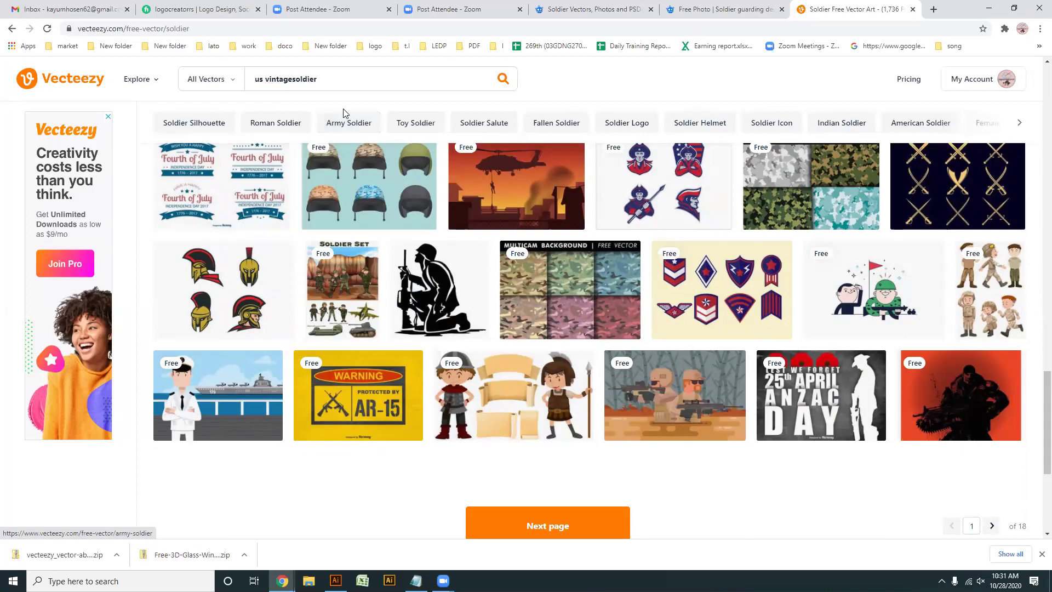
pyautogui.press('Return')
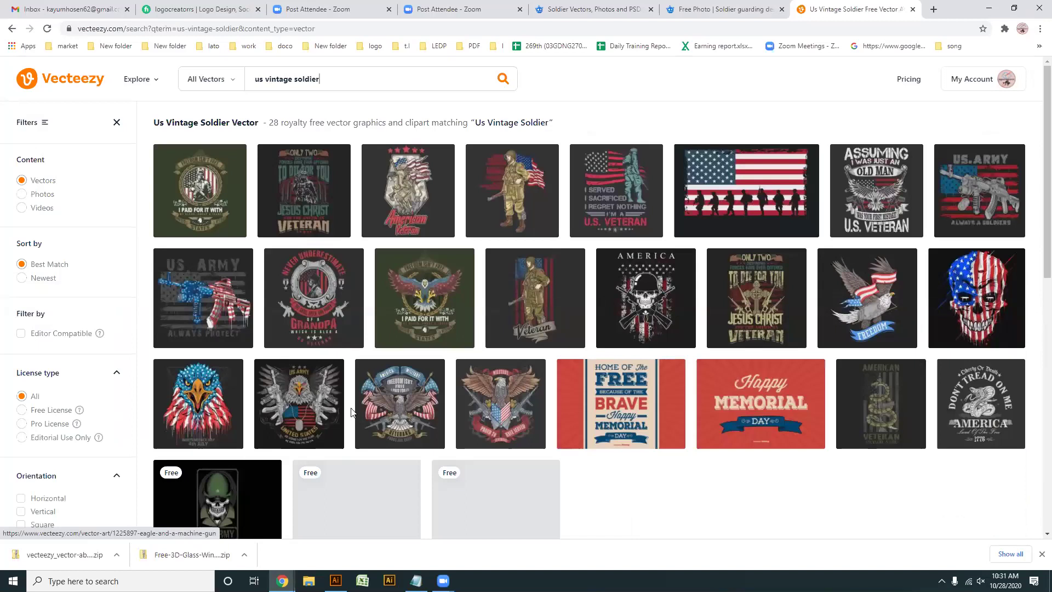
pyautogui.scroll(-1, 351, 411)
pyautogui.scroll(1, 348, 400)
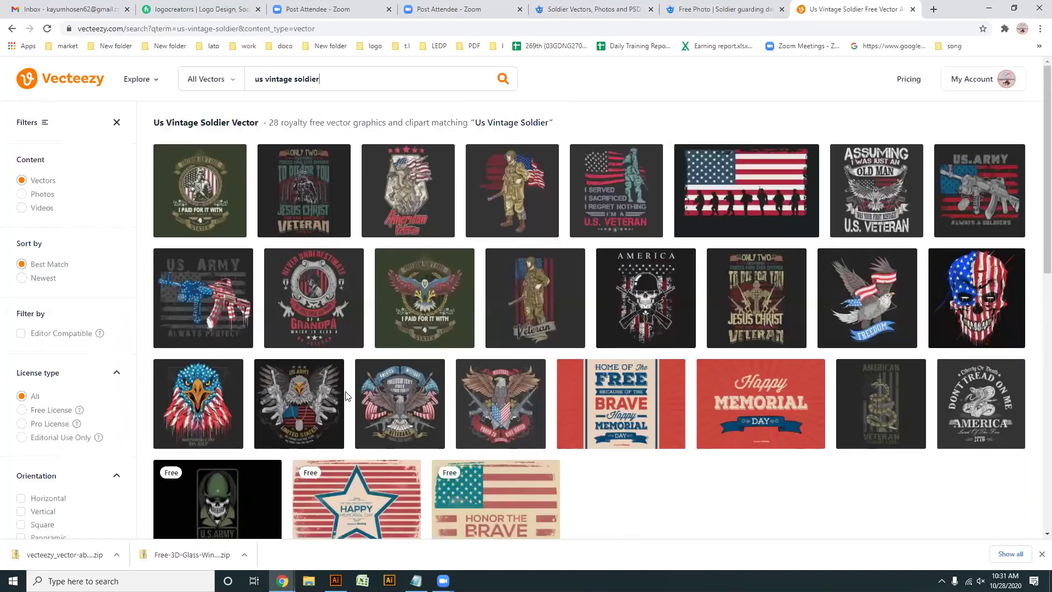
# - Open the green US Veteran Emblem with Soldier vector in a new tab and look over its artwork and related vectors
pyautogui.middleClick(187, 201)
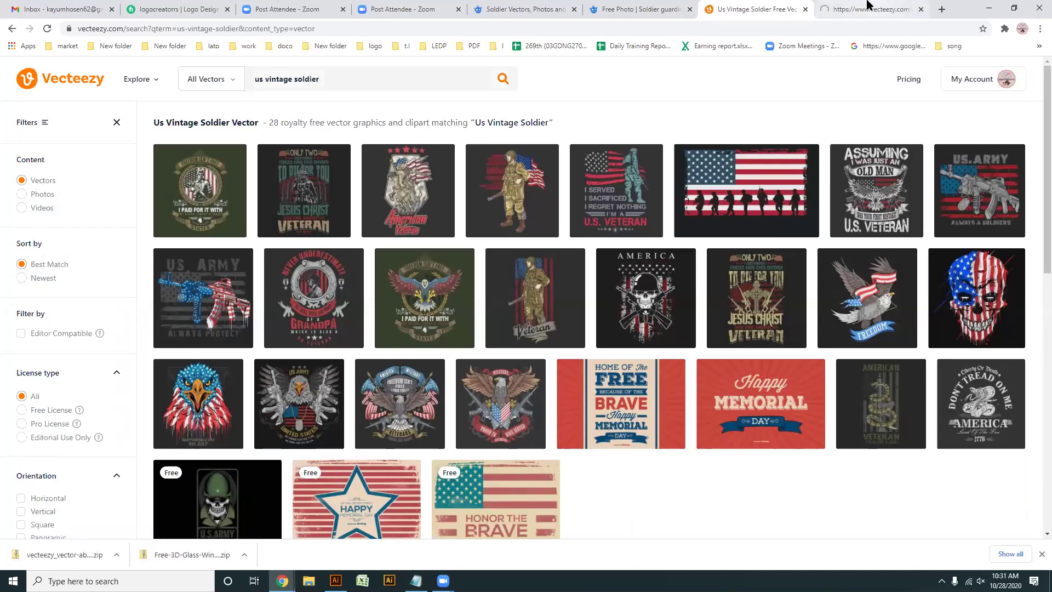
pyautogui.click(868, 8)
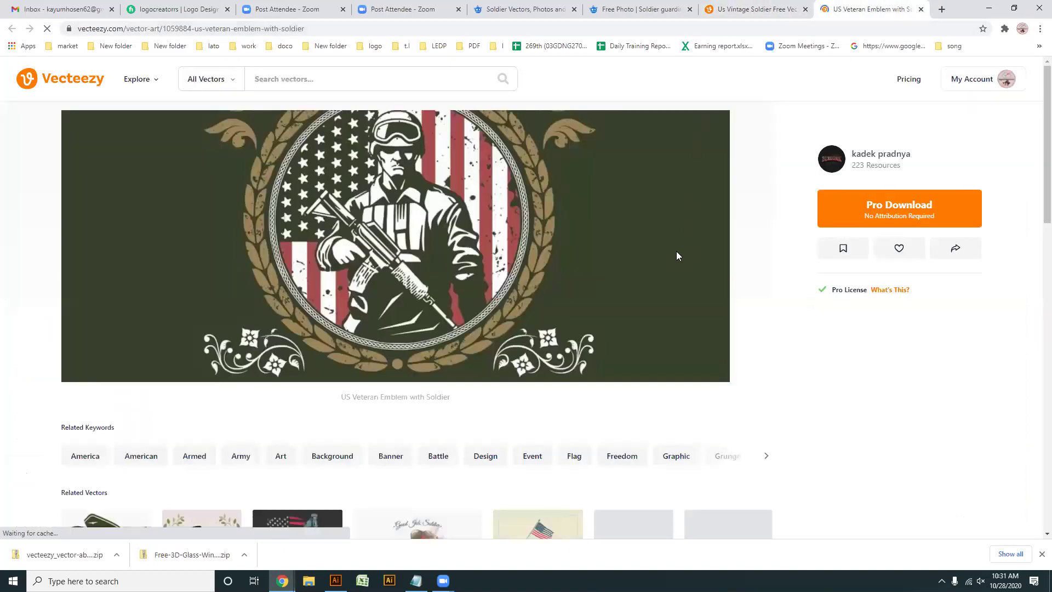
pyautogui.scroll(-5, 462, 309)
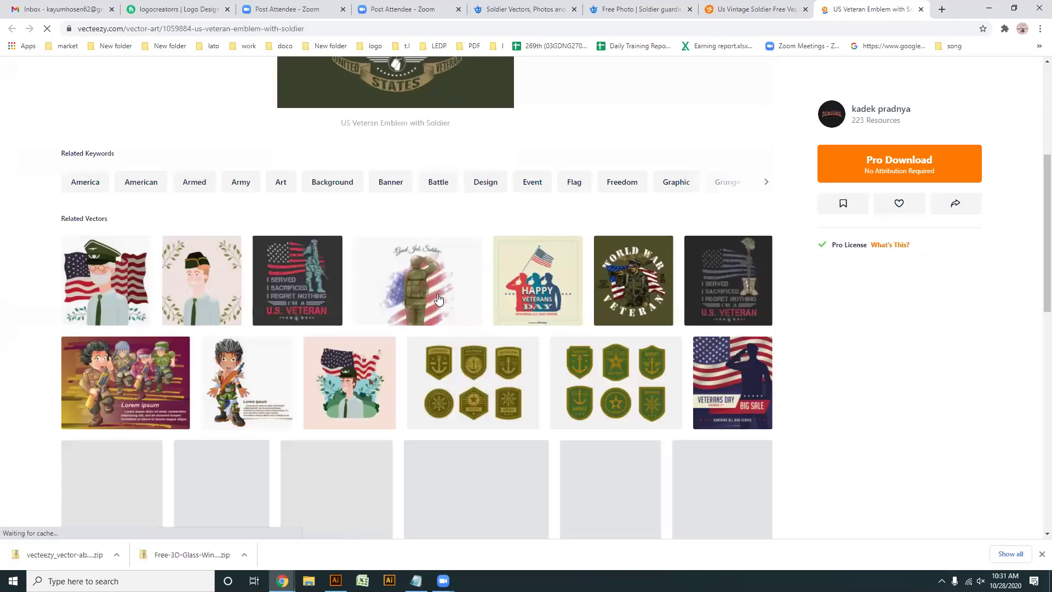
pyautogui.scroll(-2, 439, 299)
pyautogui.scroll(-4, 442, 318)
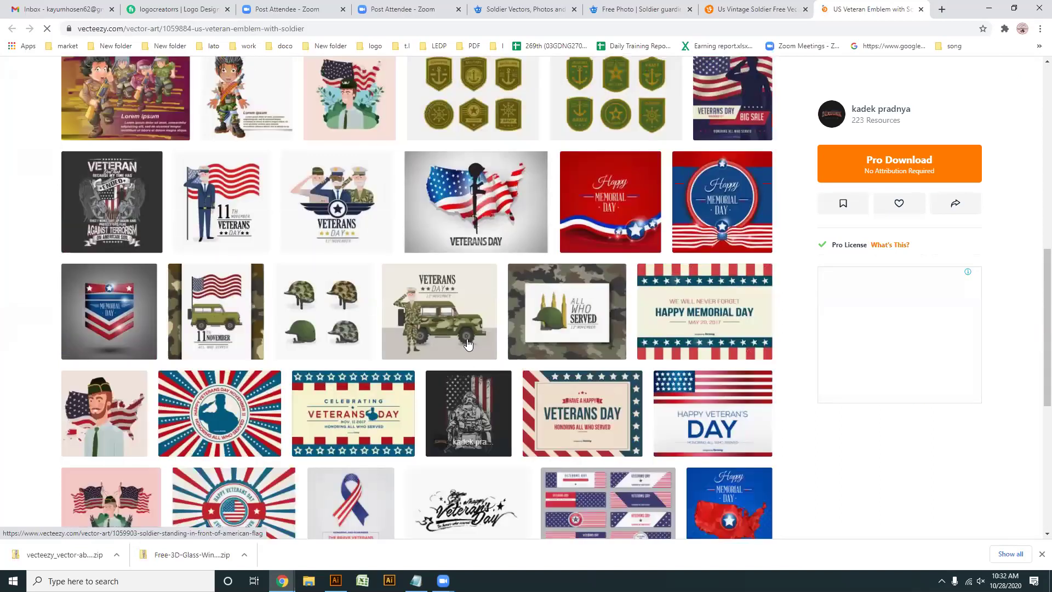
pyautogui.scroll(6, 460, 350)
pyautogui.scroll(2, 434, 237)
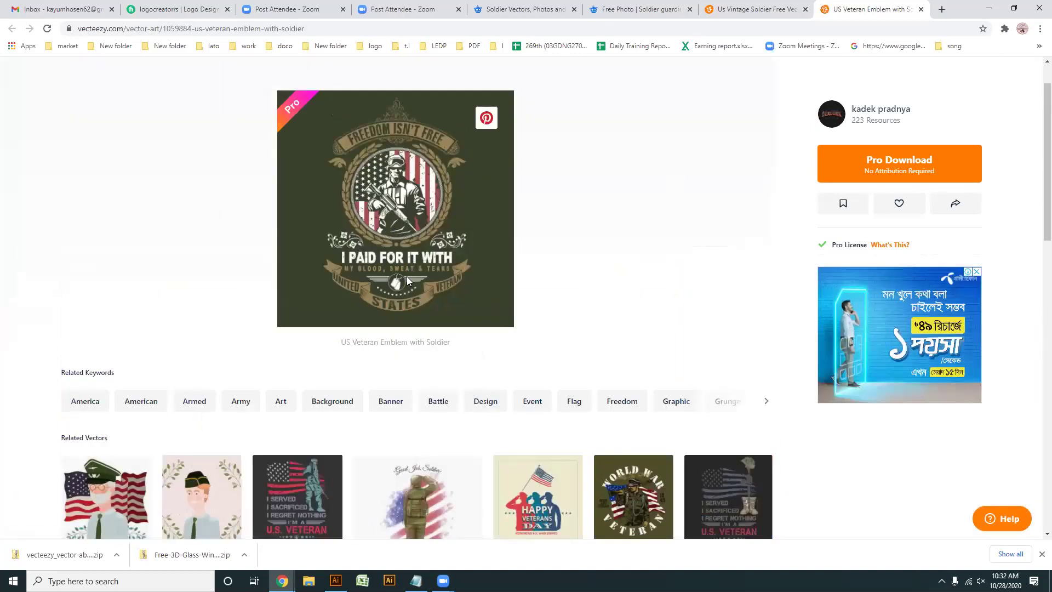
# - Open the Happy Veterans Day Illustration with the blue saluting silhouette from the related vectors
pyautogui.scroll(-6, 447, 296)
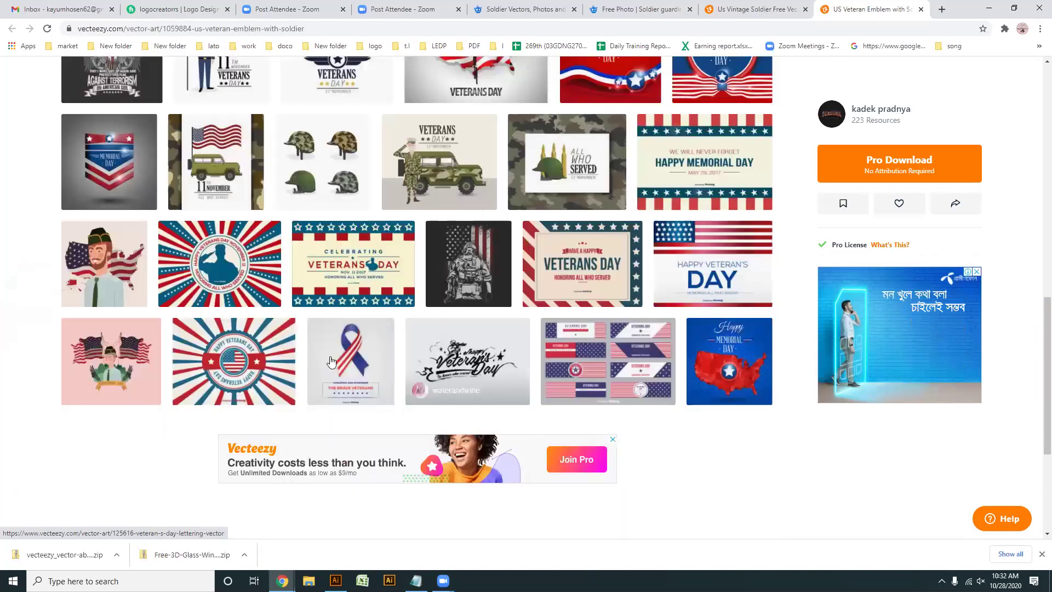
pyautogui.scroll(-6, 509, 384)
pyautogui.click(219, 286)
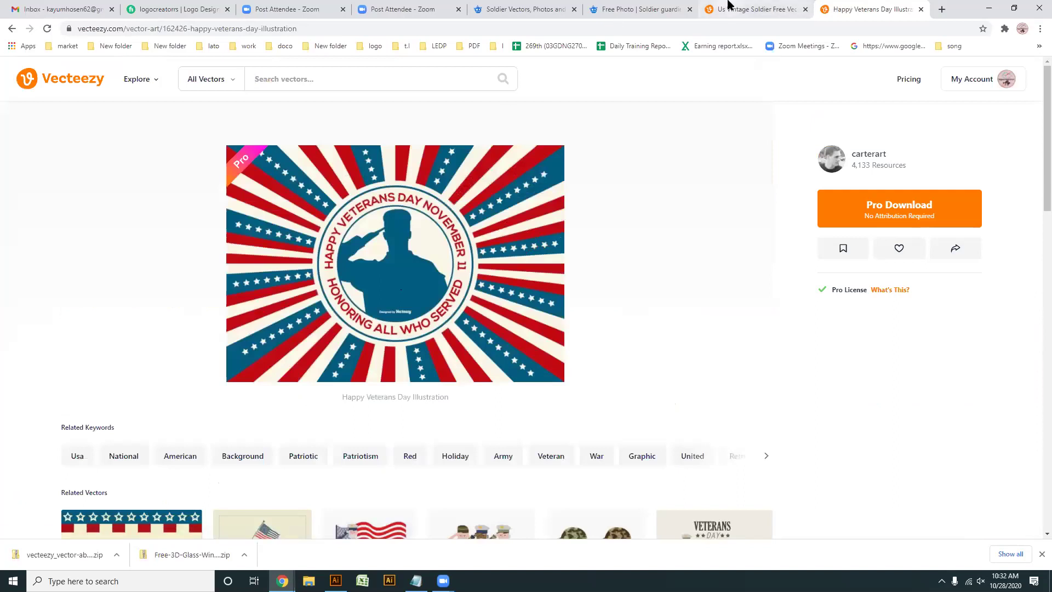
# - Return to the Vecteezy search results tab and shorten the query to "vintage soldier"
pyautogui.click(729, 7)
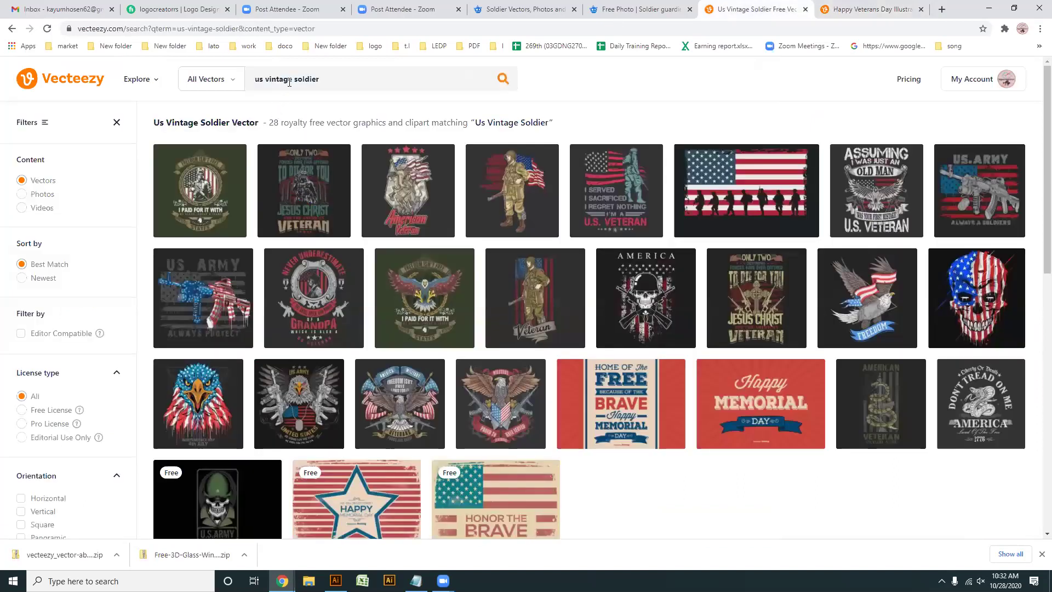
pyautogui.click(245, 83)
pyautogui.press('Delete')
pyautogui.press('Delete')
pyautogui.press('Delete')
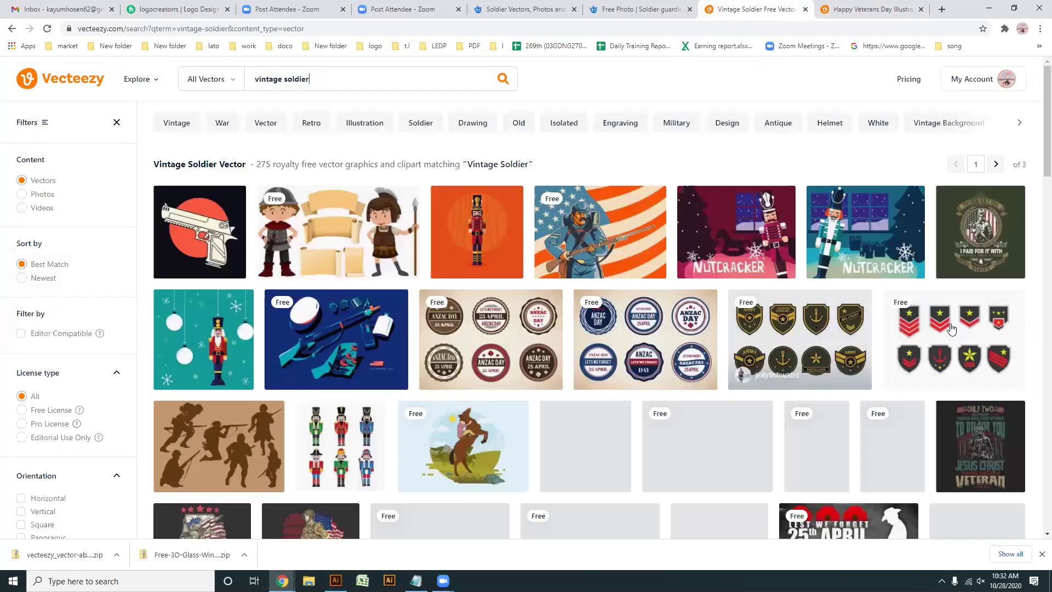
# - Look through the first page of vintage soldier vectors for a suitable soldier graphic
pyautogui.scroll(-3, 477, 380)
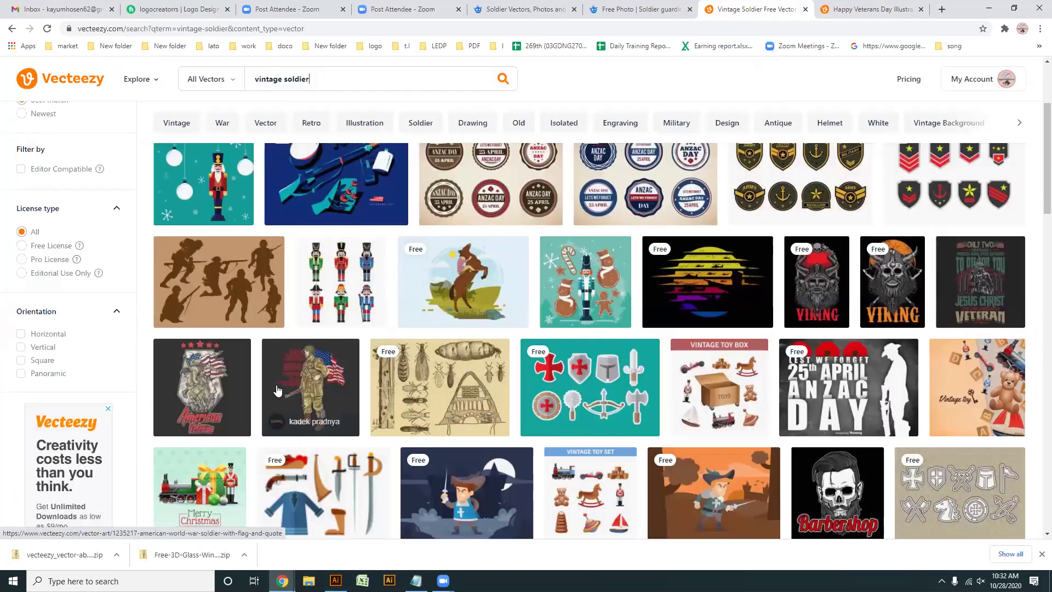
pyautogui.scroll(-1, 278, 390)
pyautogui.scroll(-1, 278, 390)
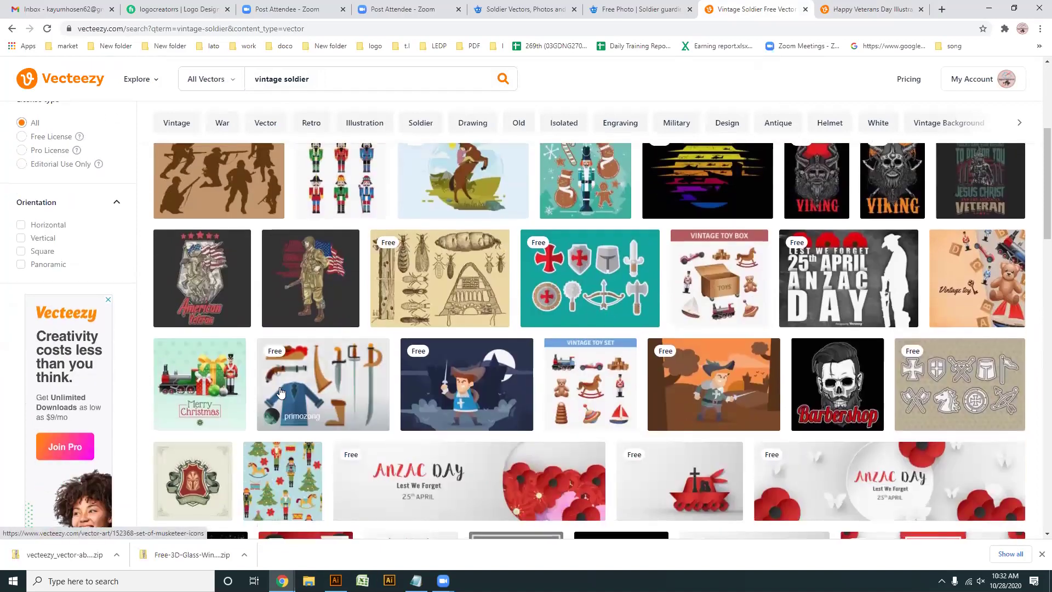
pyautogui.scroll(2, 1034, 347)
pyautogui.scroll(-4, 971, 364)
pyautogui.scroll(3, 971, 364)
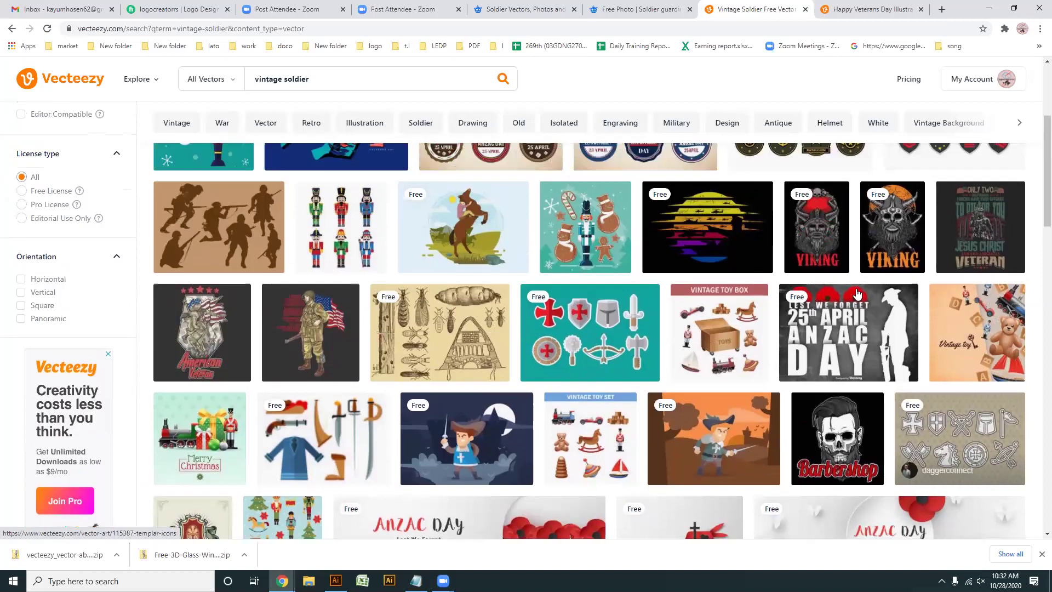
pyautogui.scroll(-1, 846, 295)
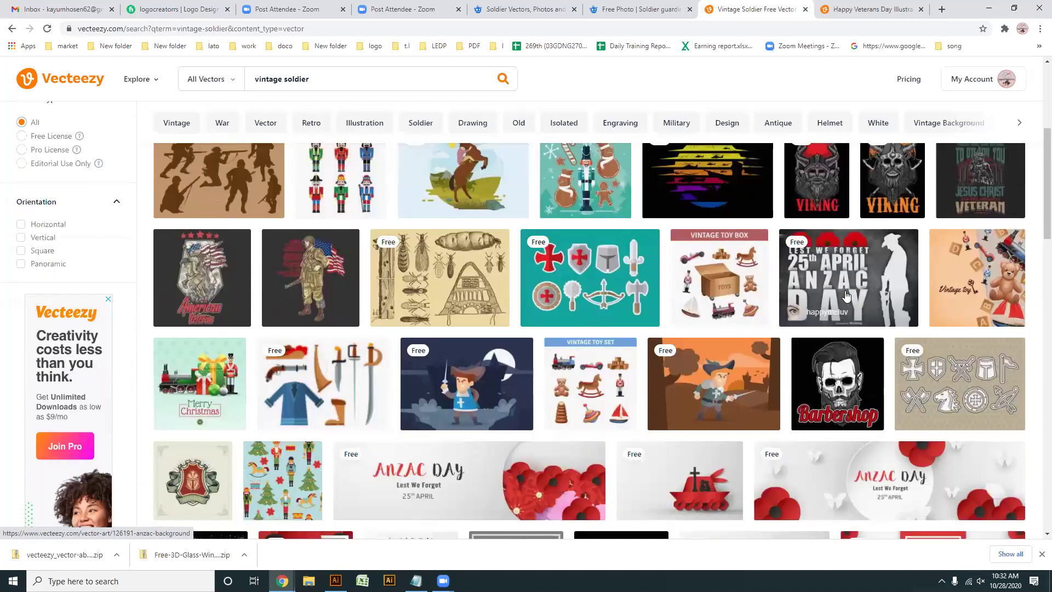
pyautogui.scroll(-2, 846, 296)
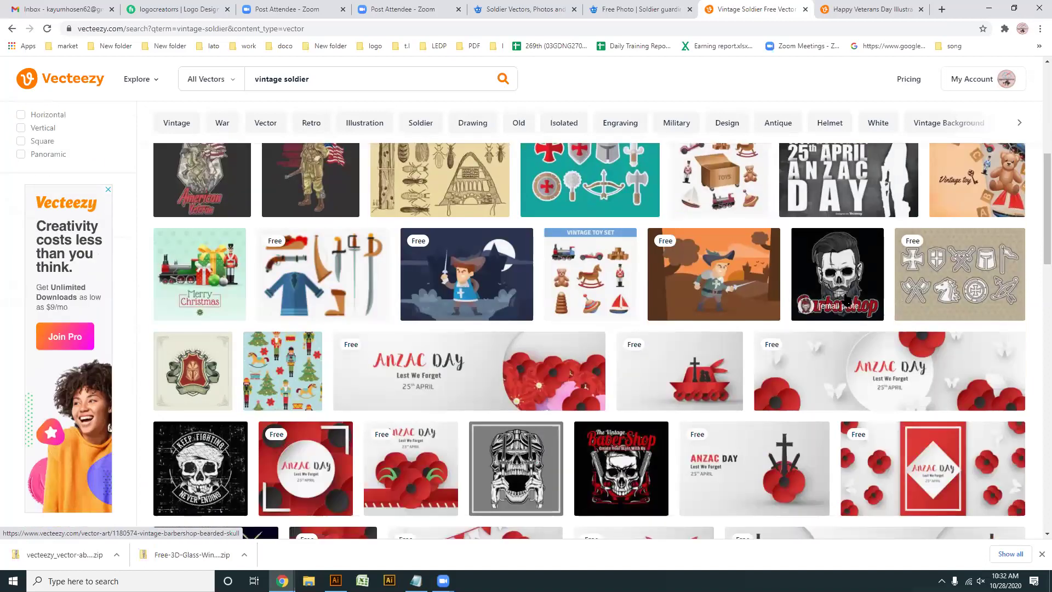
pyautogui.scroll(-3, 846, 300)
pyautogui.scroll(-1, 846, 298)
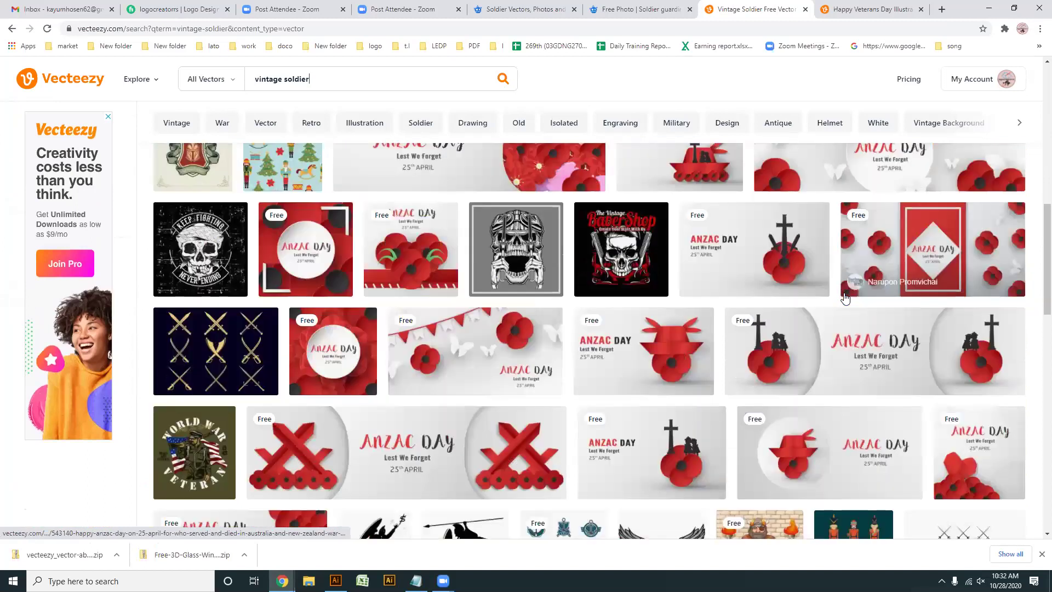
pyautogui.scroll(-5, 455, 331)
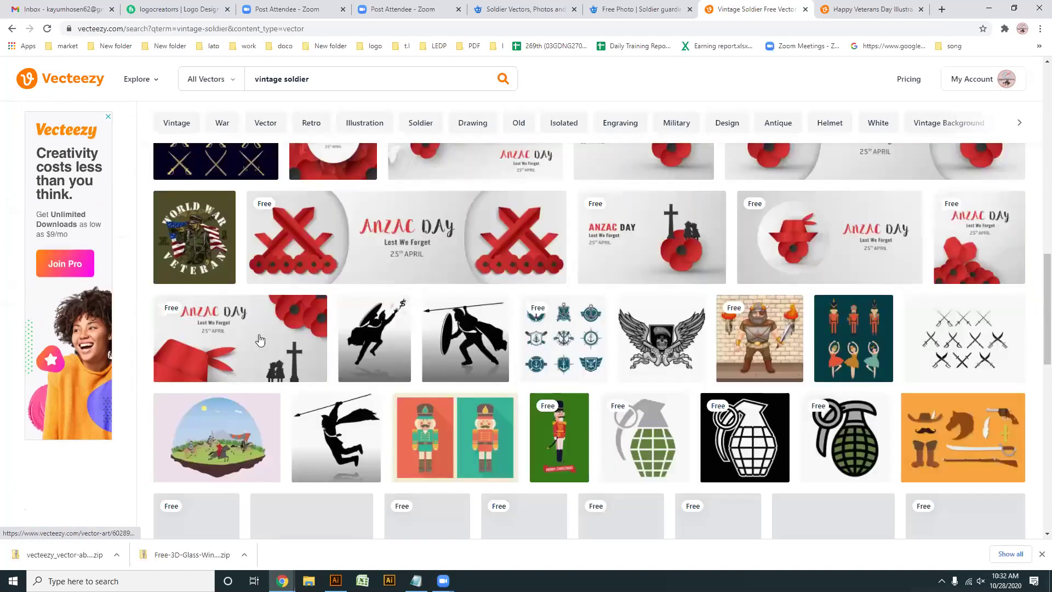
pyautogui.scroll(-2, 301, 339)
pyautogui.scroll(-4, 307, 341)
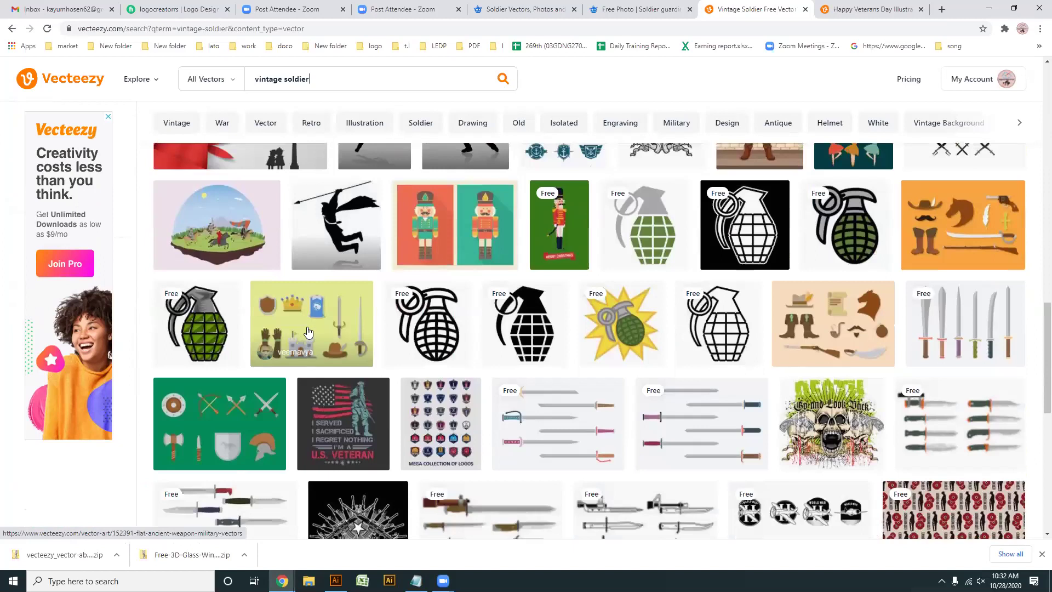
pyautogui.scroll(-2, 342, 407)
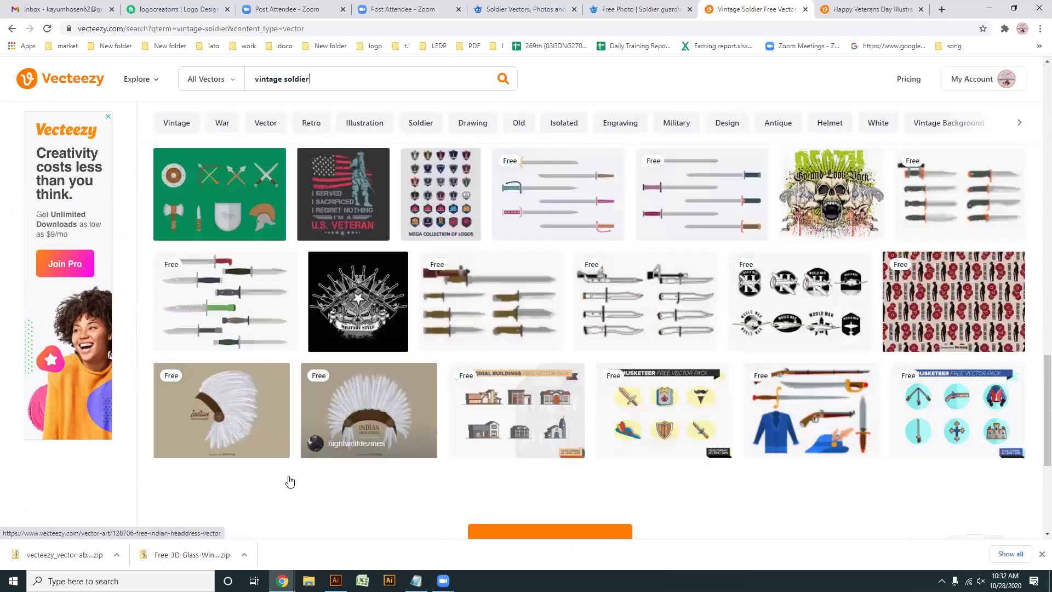
pyautogui.scroll(-3, 286, 482)
# - Switch to the Freepik soldier results and open the Veterans Day design with saluting soldier in a new tab
pyautogui.click(611, 12)
pyautogui.click(539, 6)
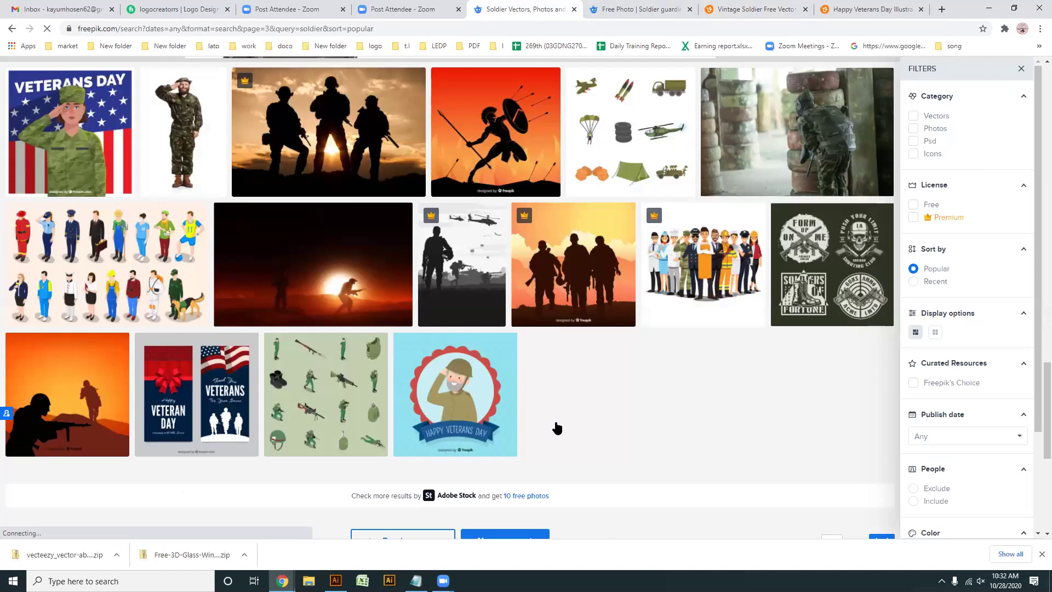
pyautogui.scroll(5, 558, 427)
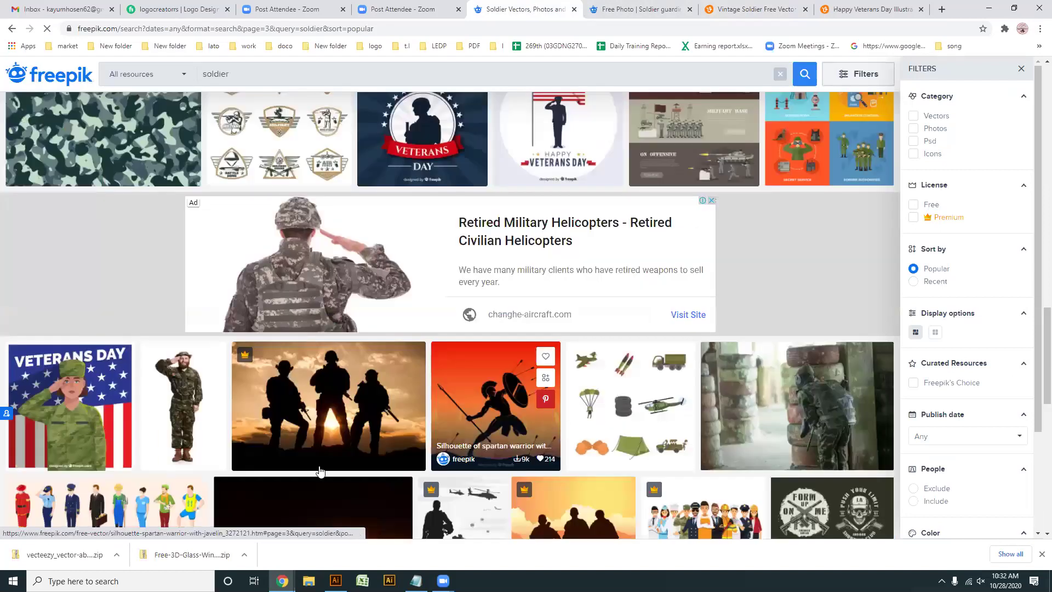
pyautogui.scroll(2, 320, 471)
pyautogui.scroll(-3, 288, 460)
pyautogui.scroll(-1, 95, 328)
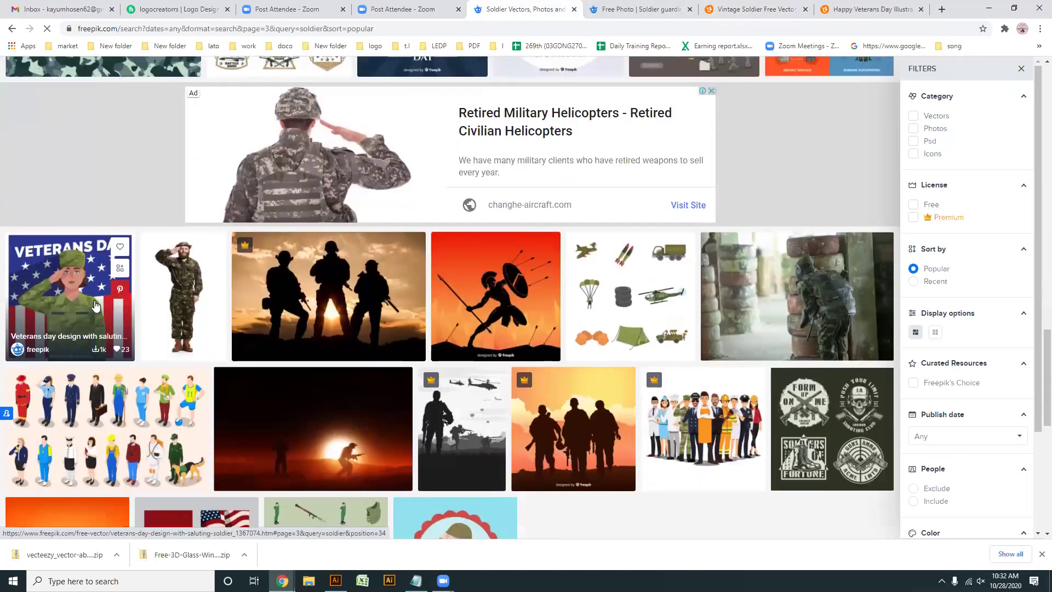
pyautogui.middleClick(141, 337)
pyautogui.click(570, 10)
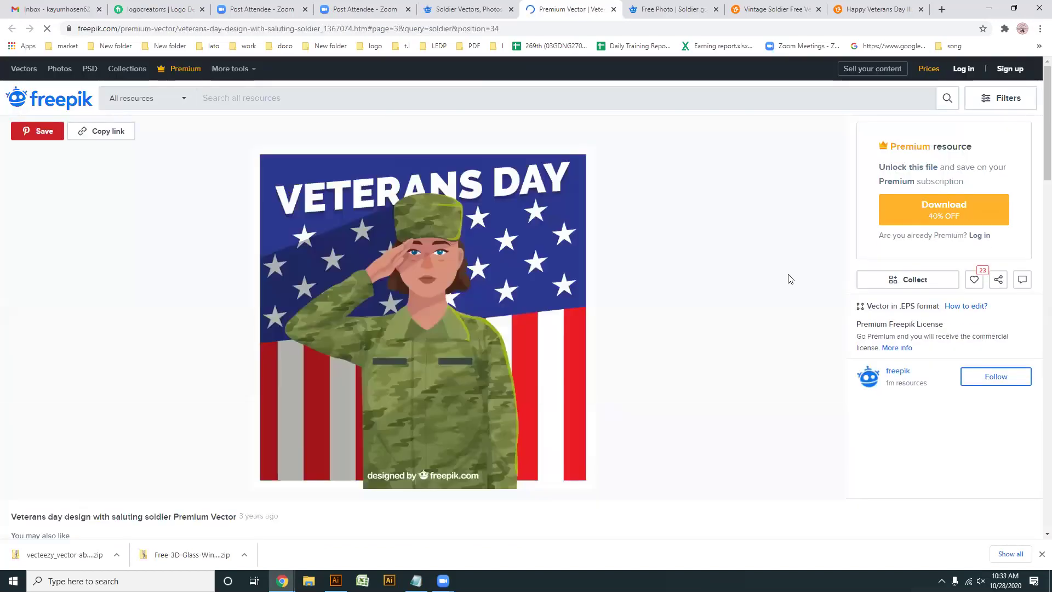
# - Open the free Veterans Day background with the soldier silhouette from the Freepik results in a new tab and download it
pyautogui.click(456, 10)
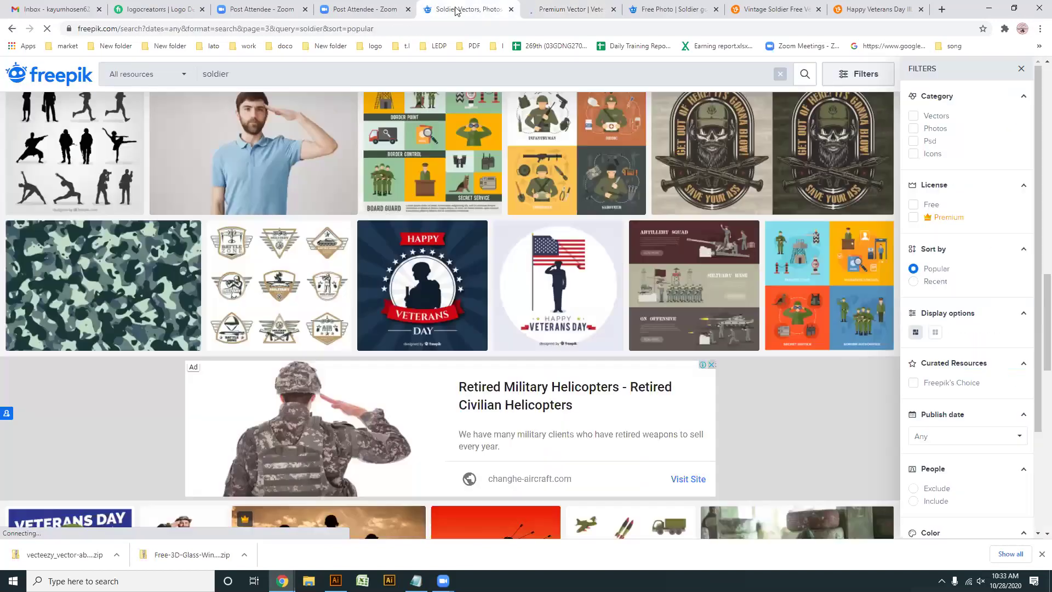
pyautogui.scroll(1, 502, 383)
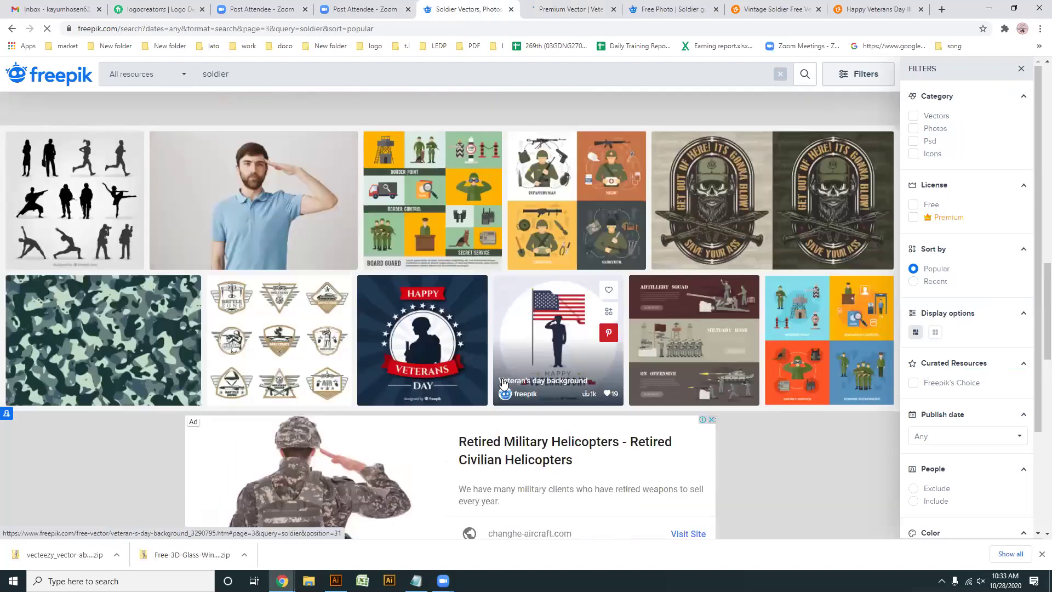
pyautogui.middleClick(448, 371)
pyautogui.scroll(2, 448, 371)
pyautogui.click(627, 6)
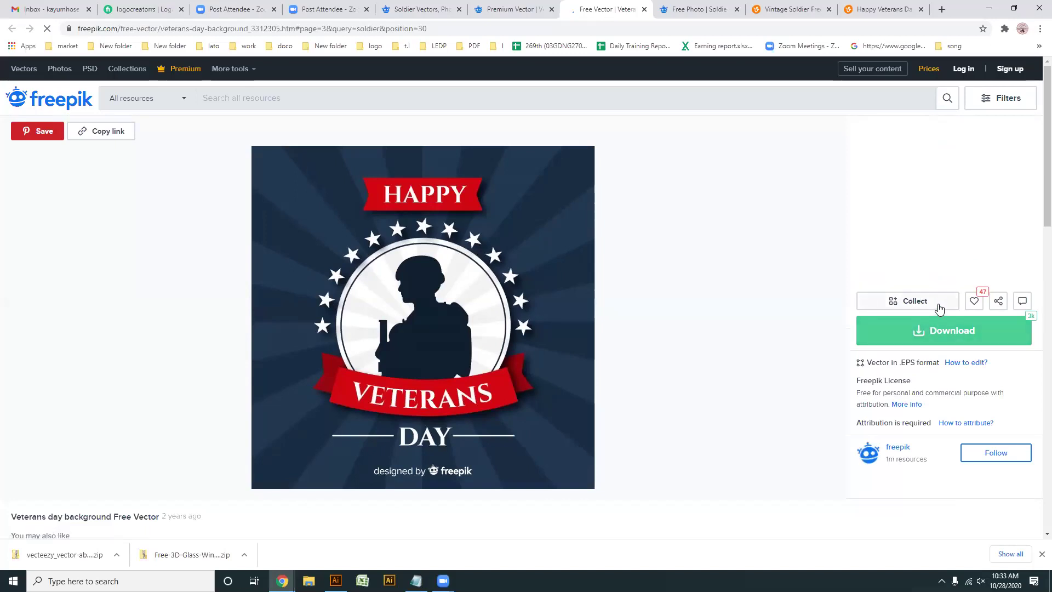
pyautogui.click(935, 335)
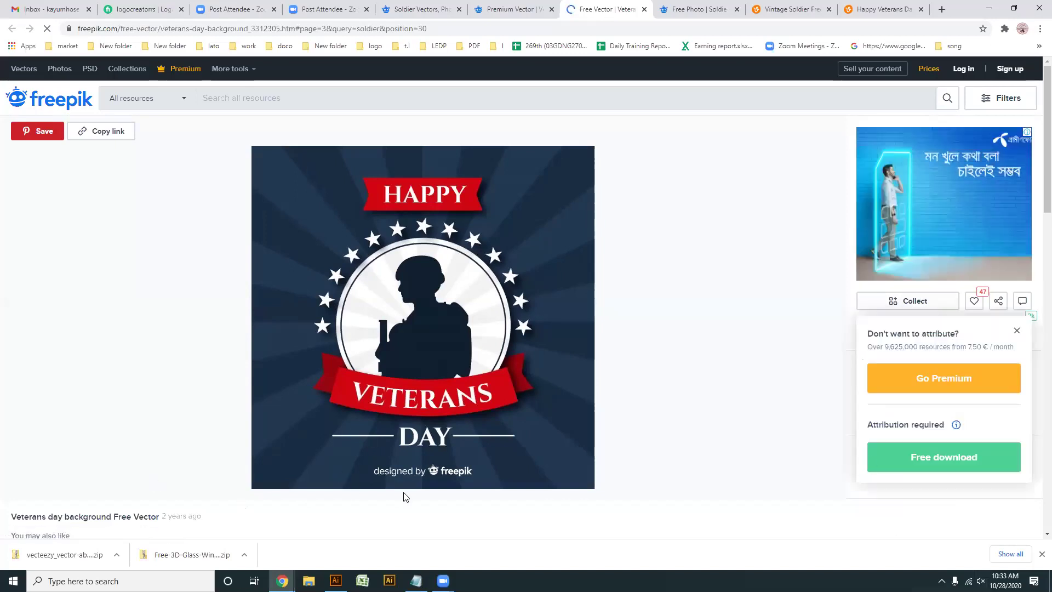
pyautogui.click(509, 7)
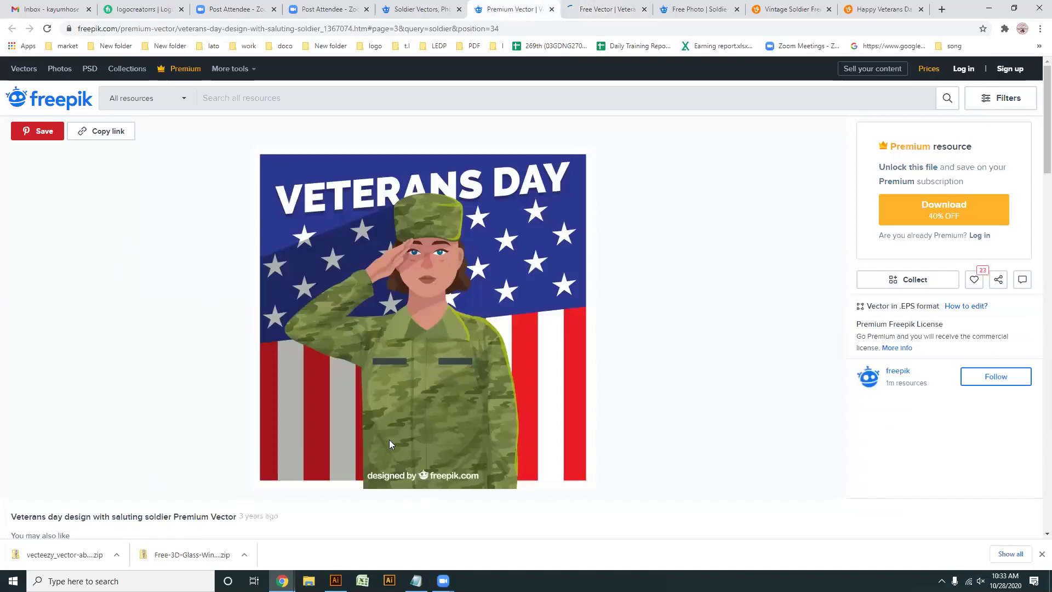
pyautogui.click(431, 7)
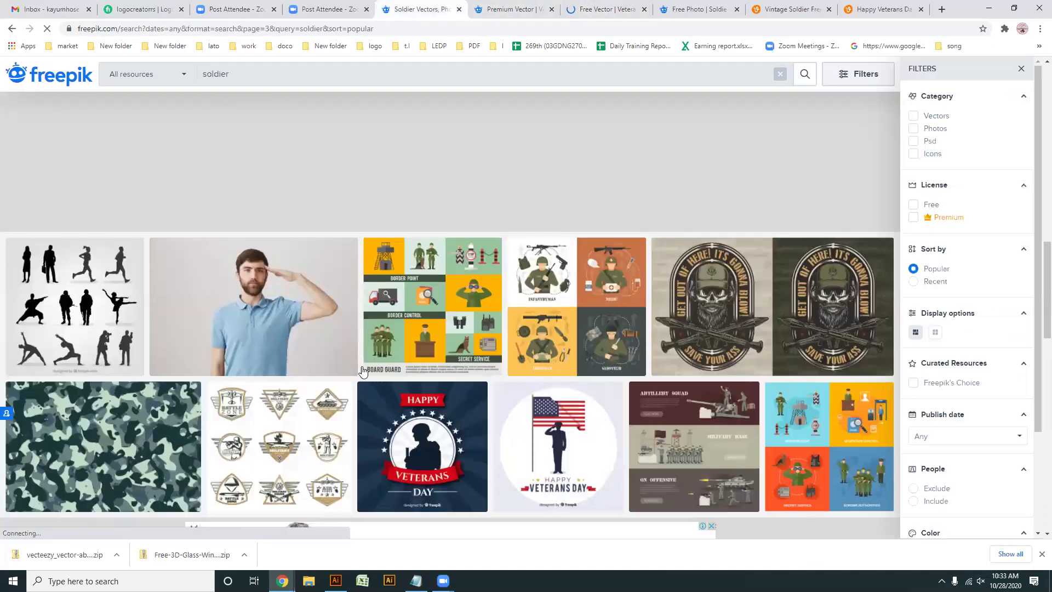
pyautogui.scroll(-1, 367, 372)
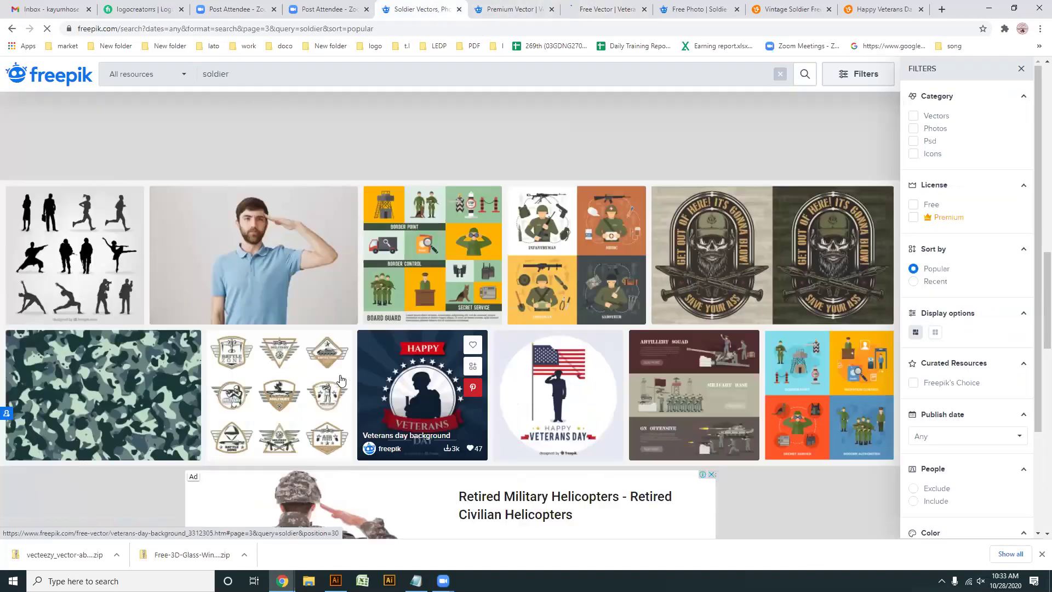
pyautogui.click(530, 6)
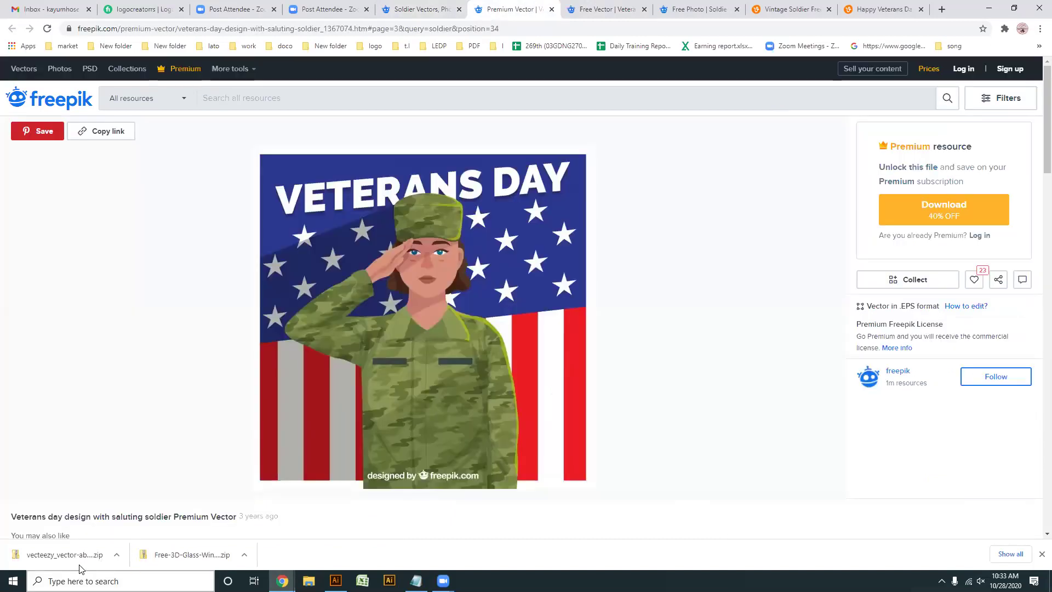
# - Open the EPS file S_3804_200812 from the Vecteezy bokeh background archive in the Downloads folder
pyautogui.rightClick(80, 561)
pyautogui.click(123, 535)
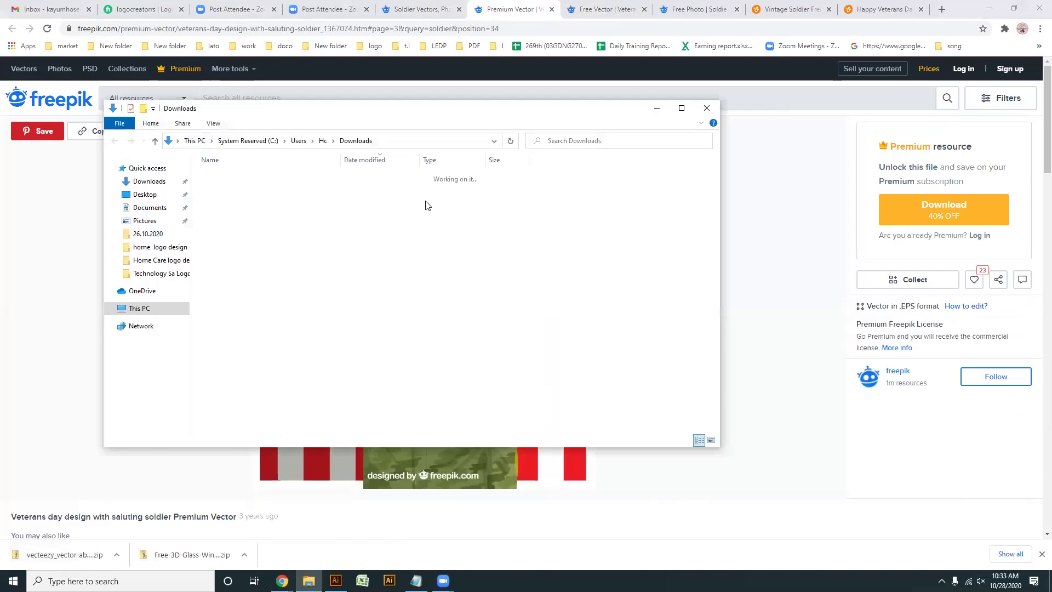
pyautogui.doubleClick(229, 205)
pyautogui.doubleClick(237, 181)
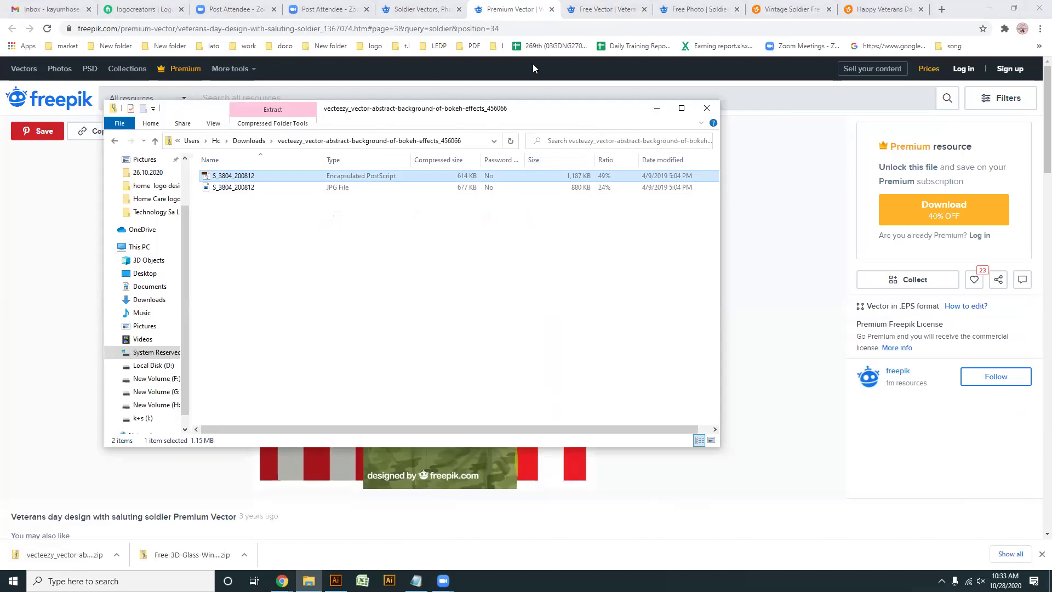
# - Open 493664-PHGT2D-27.eps from the downloaded veterans-day-background archive in Illustrator, accepting the font substitution and retaining 9-slice scaling
pyautogui.click(593, 8)
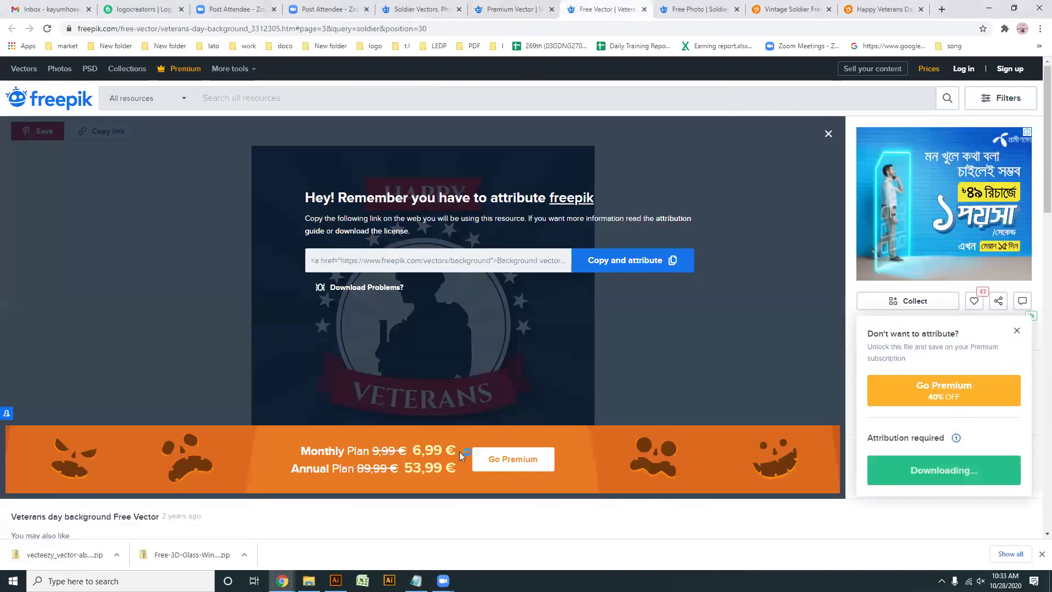
pyautogui.click(828, 137)
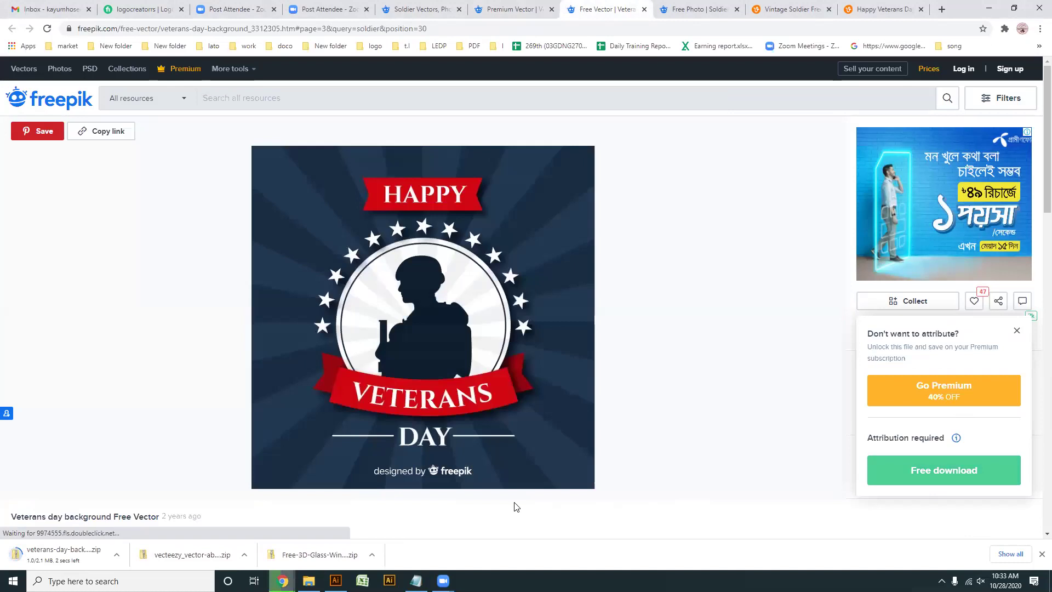
pyautogui.click(63, 555)
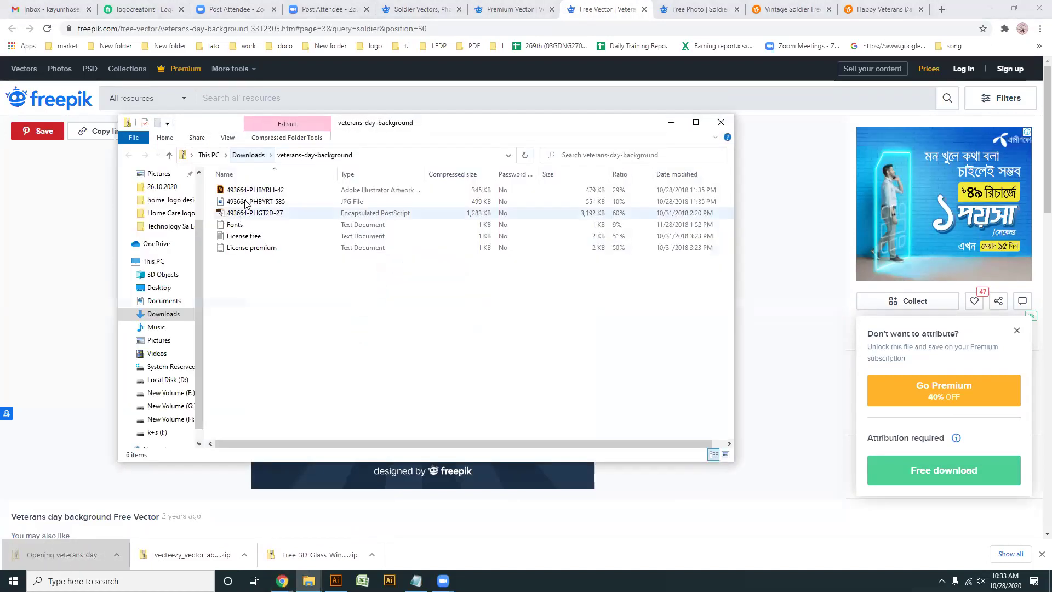
pyautogui.doubleClick(243, 213)
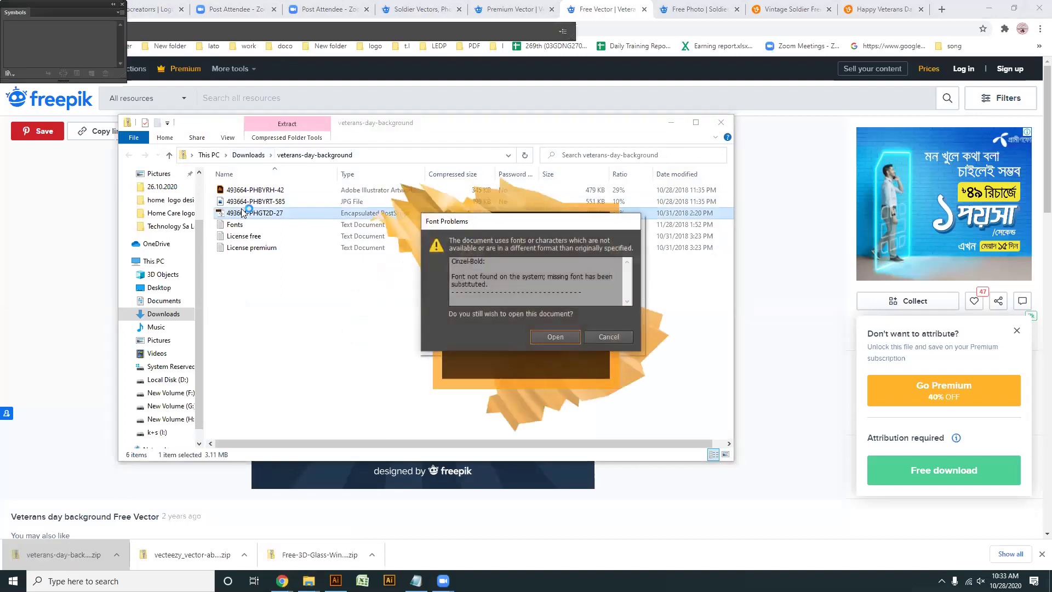
pyautogui.click(554, 339)
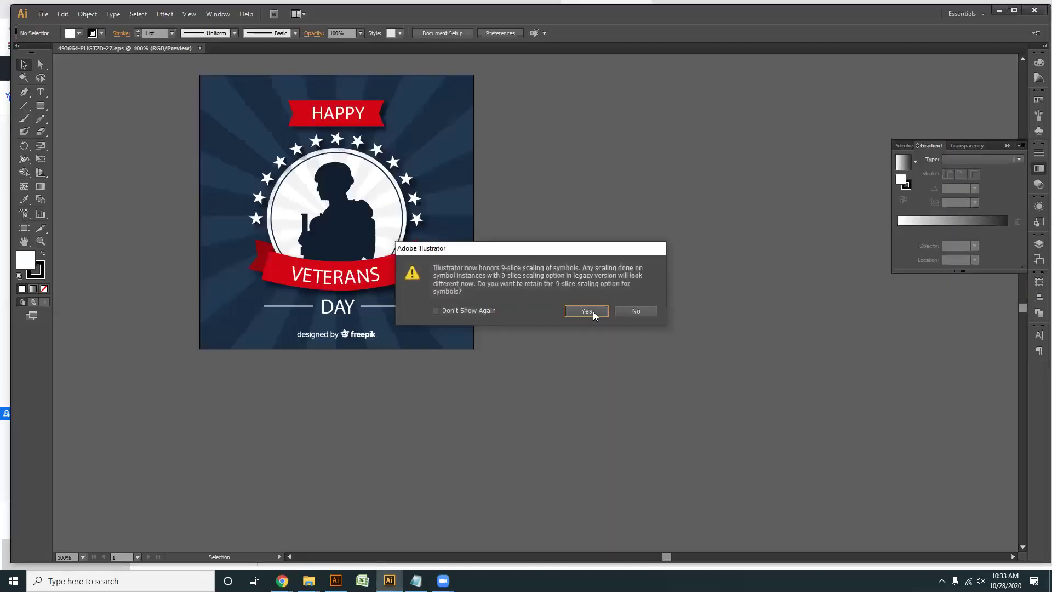
pyautogui.click(592, 307)
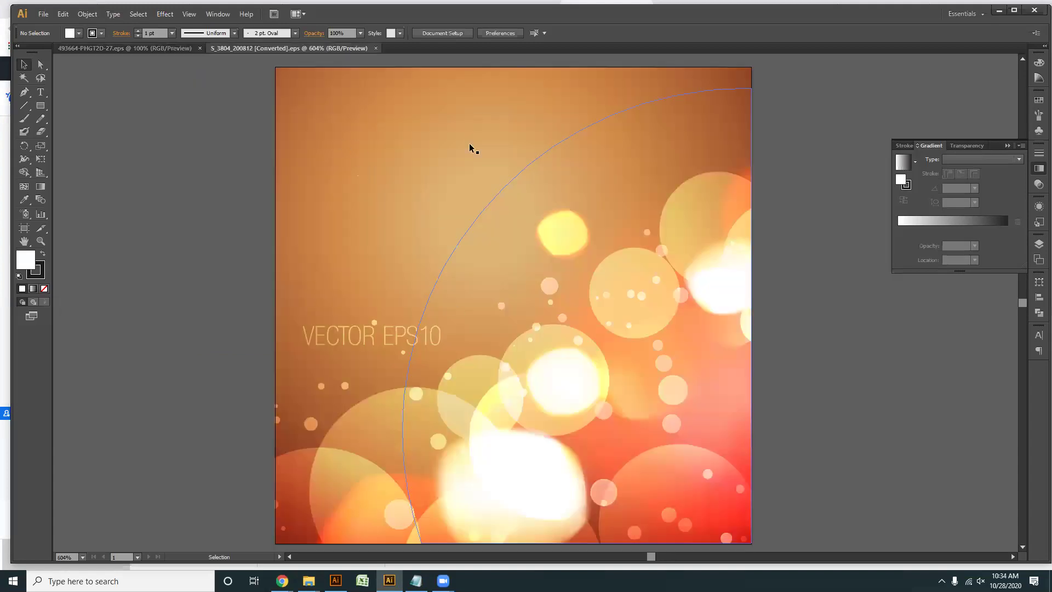
# - Close the bokeh background document and ungroup the Veterans Day artwork
pyautogui.click(378, 48)
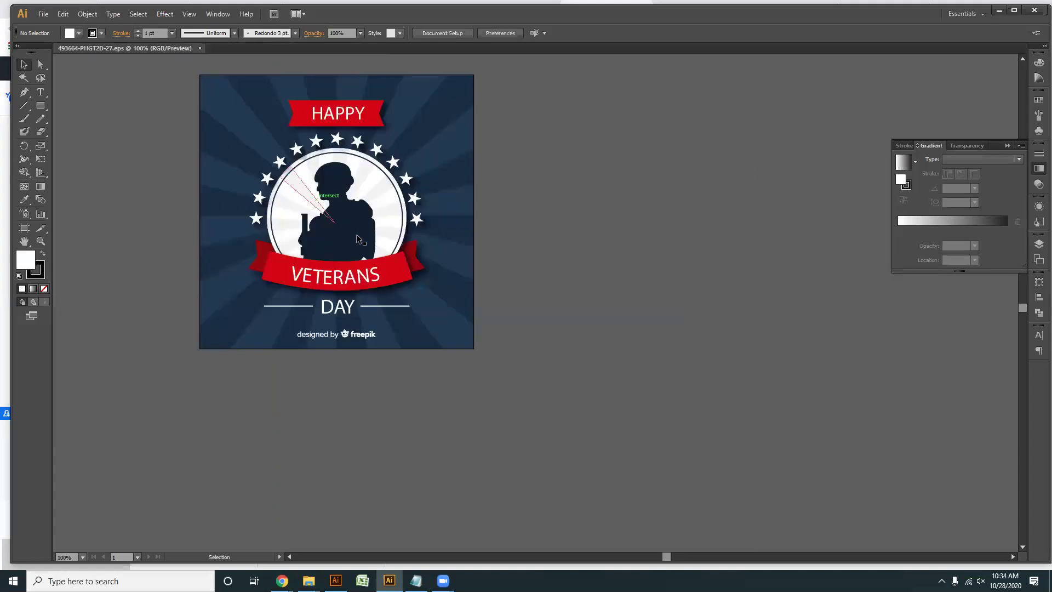
pyautogui.click(271, 231)
pyautogui.moveTo(271, 232); pyautogui.dragTo(443, 251)
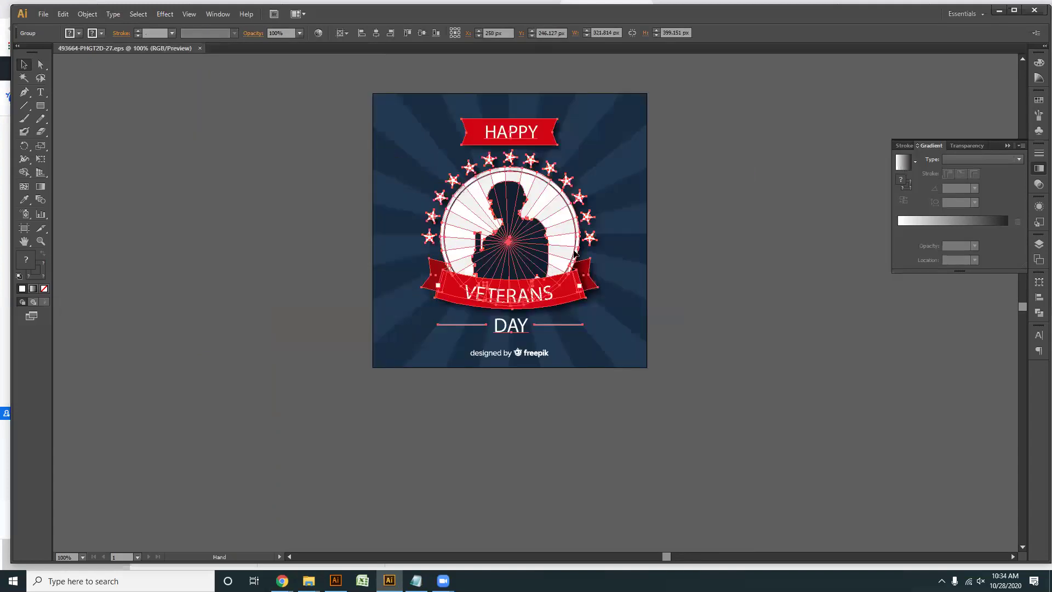
pyautogui.rightClick(508, 244)
pyautogui.click(541, 309)
pyautogui.click(660, 404)
# - Pull the soldier silhouette out of the Veterans Day artwork and place it beside the artboard in the laurel wreath document
pyautogui.scroll(2, 513, 246)
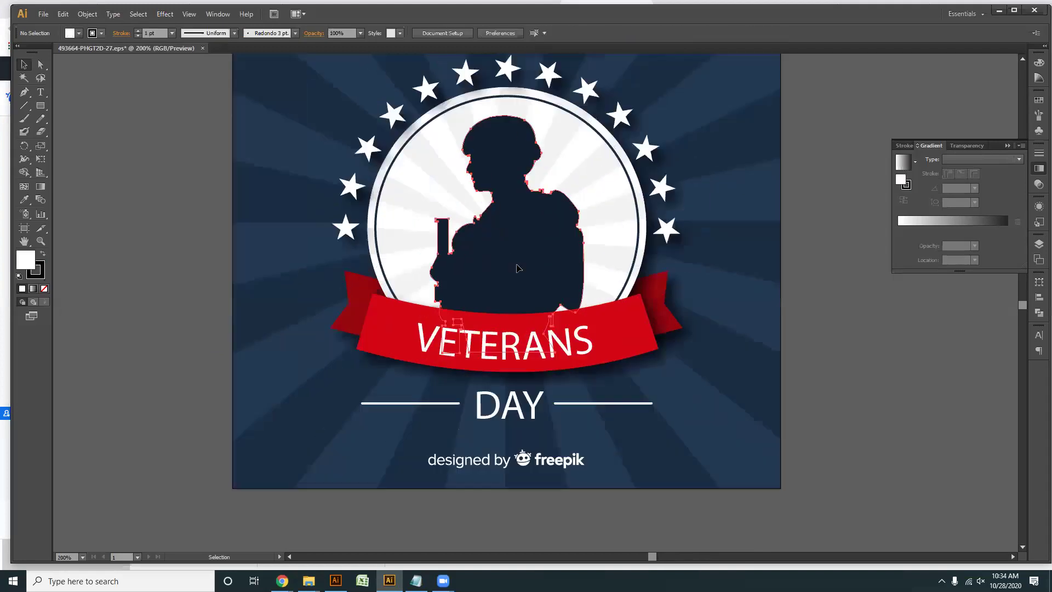
pyautogui.moveTo(505, 290); pyautogui.dragTo(317, 253)
pyautogui.click(200, 242)
pyautogui.click(353, 333)
pyautogui.moveTo(328, 296); pyautogui.dragTo(390, 541)
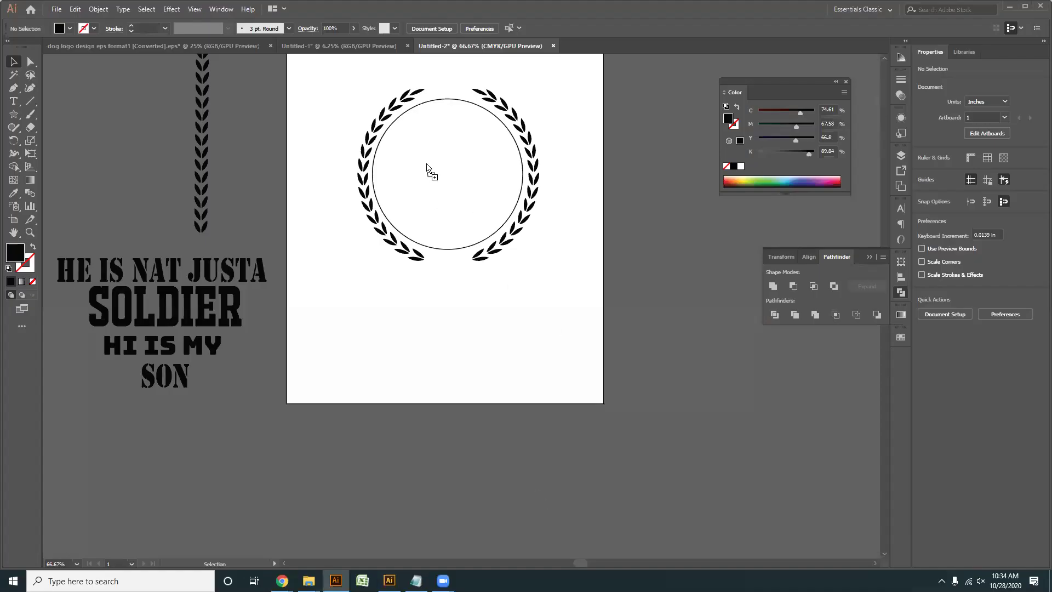
pyautogui.moveTo(430, 174); pyautogui.dragTo(717, 292)
# - Switch back to the browser and return to the Freepik soldier search results
pyautogui.hotkey('alt', 'Tab')
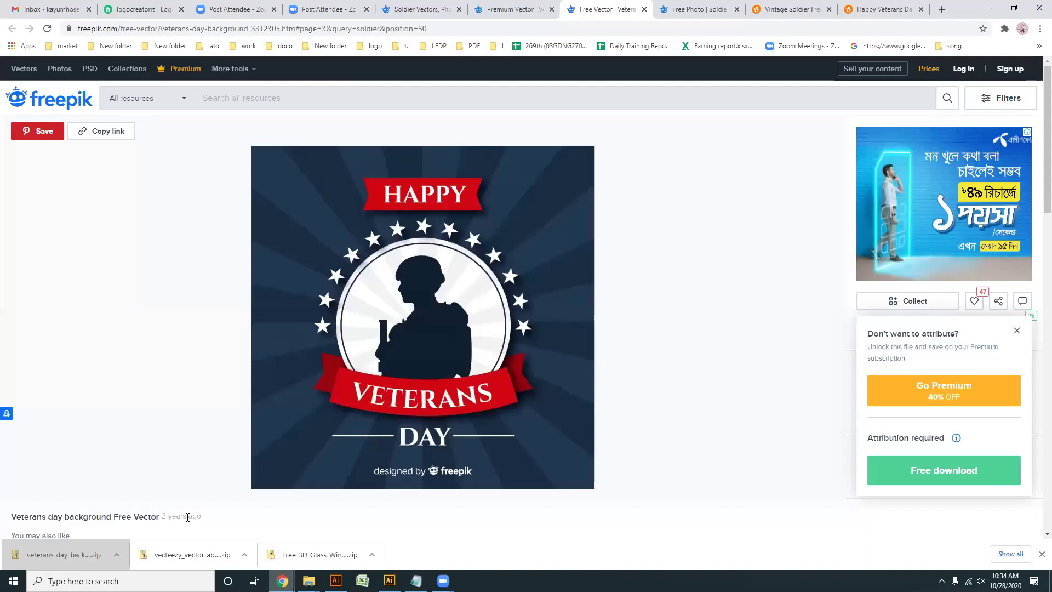
pyautogui.hotkey('ctrl', 'shift', 'Tab')
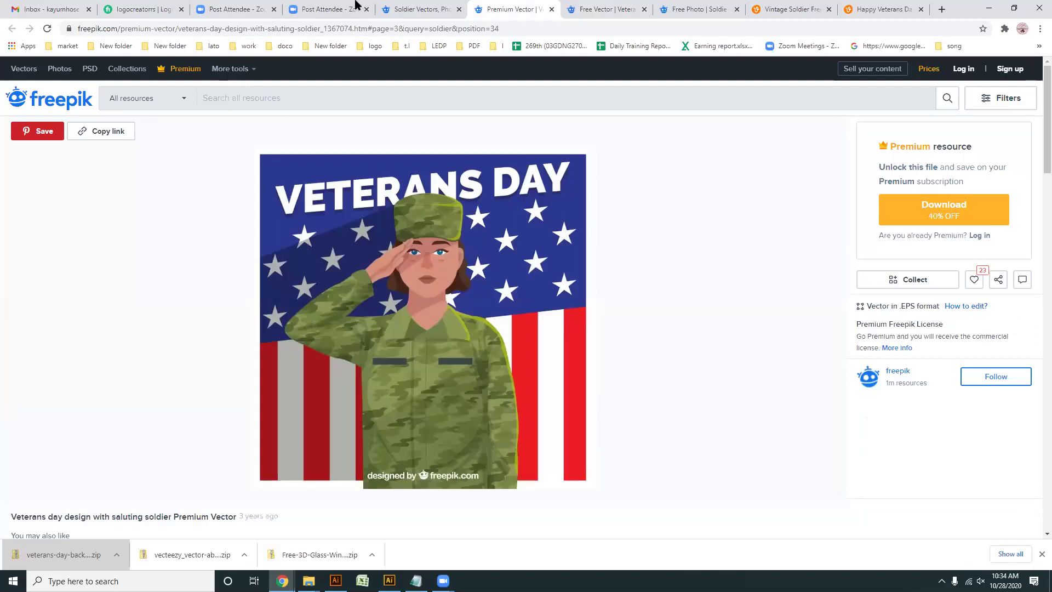
pyautogui.hotkey('ctrl', 'shift', 'Tab')
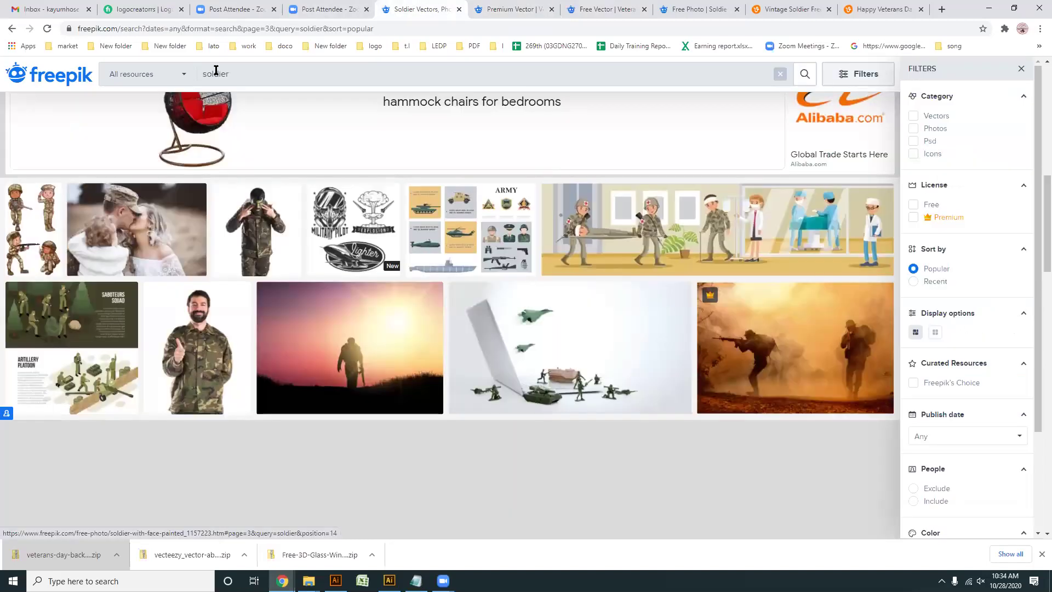
pyautogui.scroll(1, 242, 77)
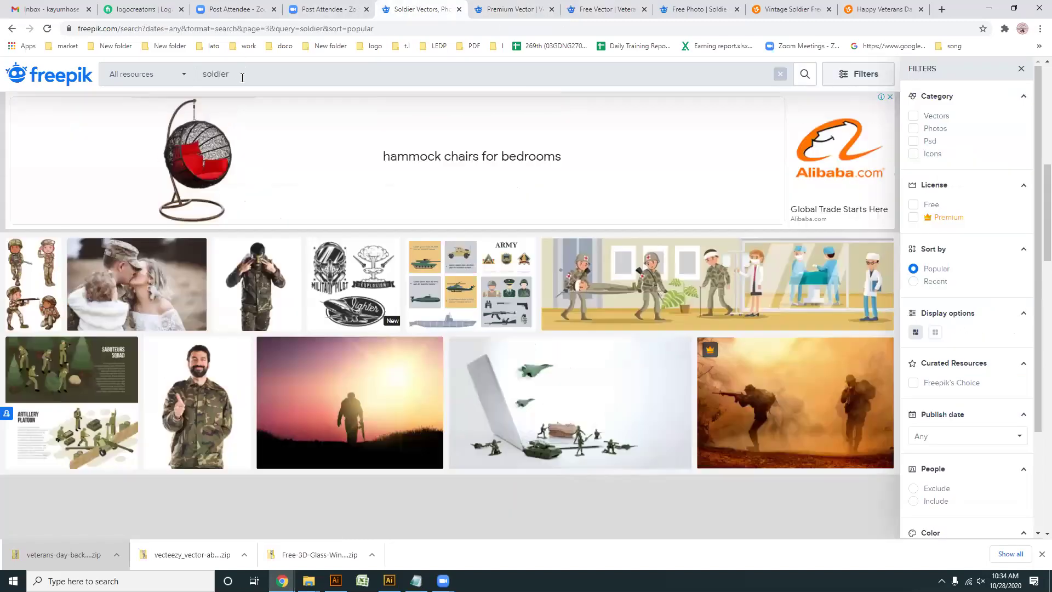
# - Search Vecteezy for "vintage flag" in place of "vintage soldier"
pyautogui.click(795, 8)
pyautogui.moveTo(311, 81); pyautogui.dragTo(241, 81)
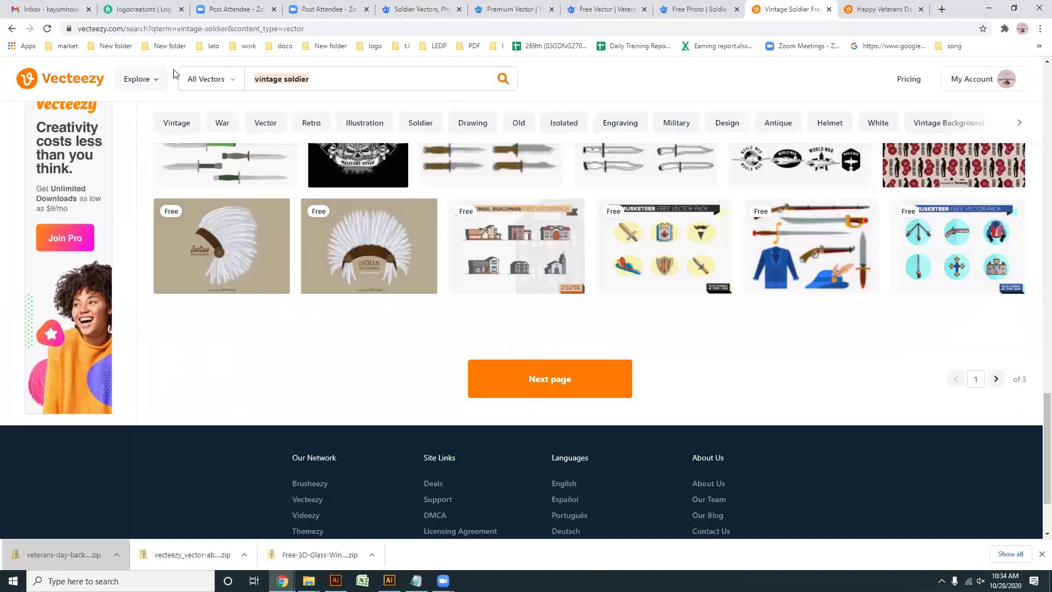
pyautogui.click(332, 78)
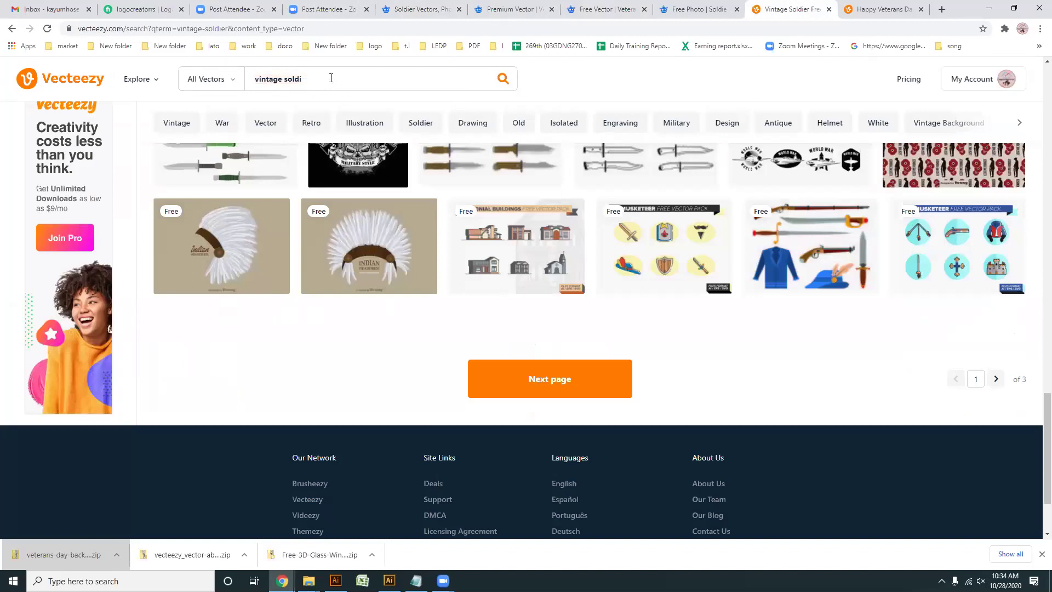
pyautogui.press('BackSpace')
pyautogui.press('BackSpace')
pyautogui.press('BackSpace')
pyautogui.press('BackSpace')
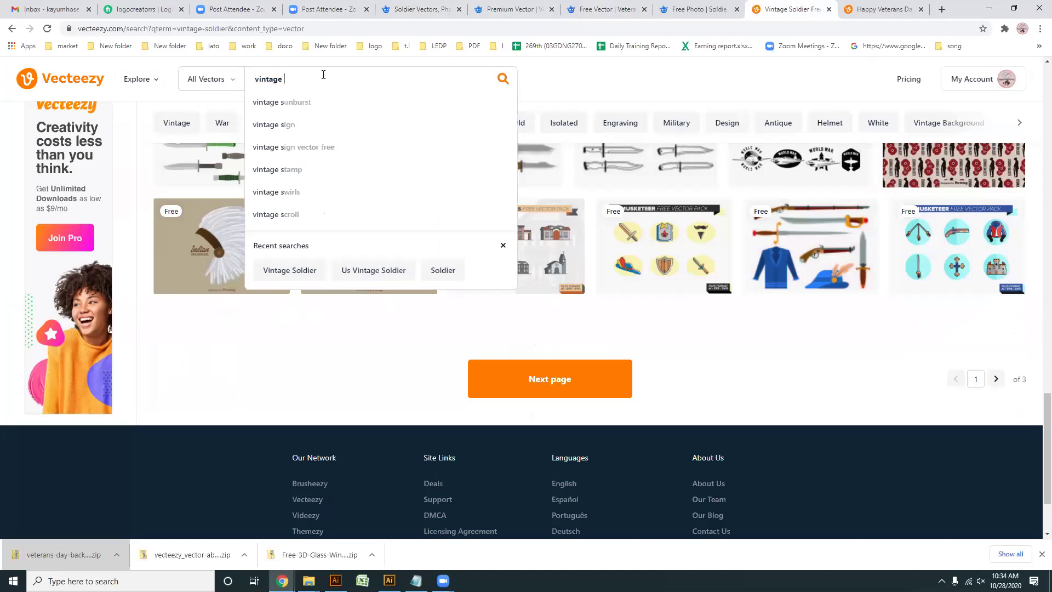
pyautogui.write('fla')
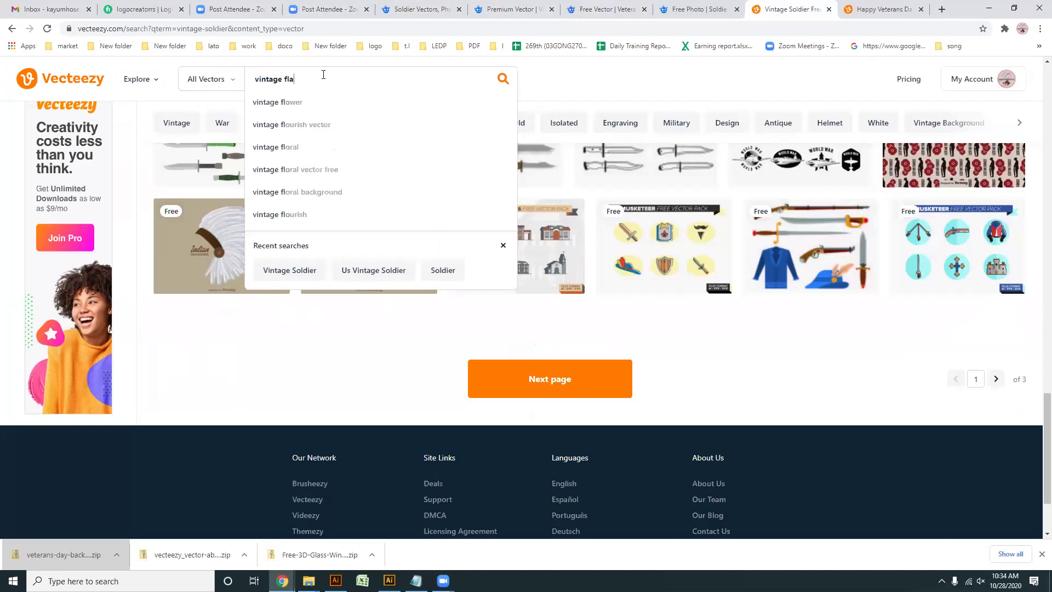
pyautogui.write('g')
pyautogui.press('Return')
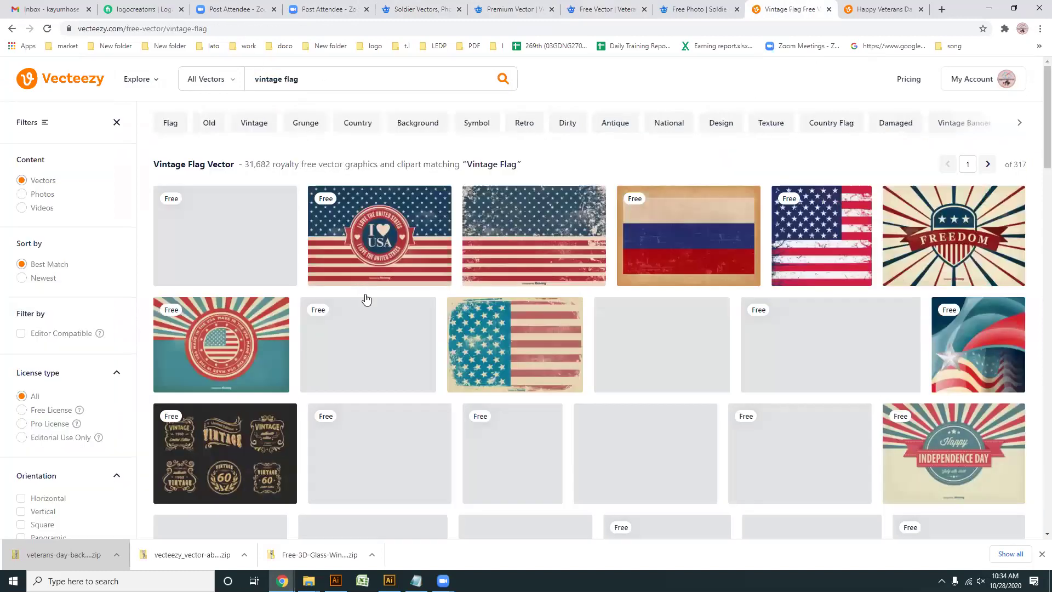
# - Find the vintage American flag poster background among the vintage flag vectors and open it in a new tab
pyautogui.scroll(-3, 550, 450)
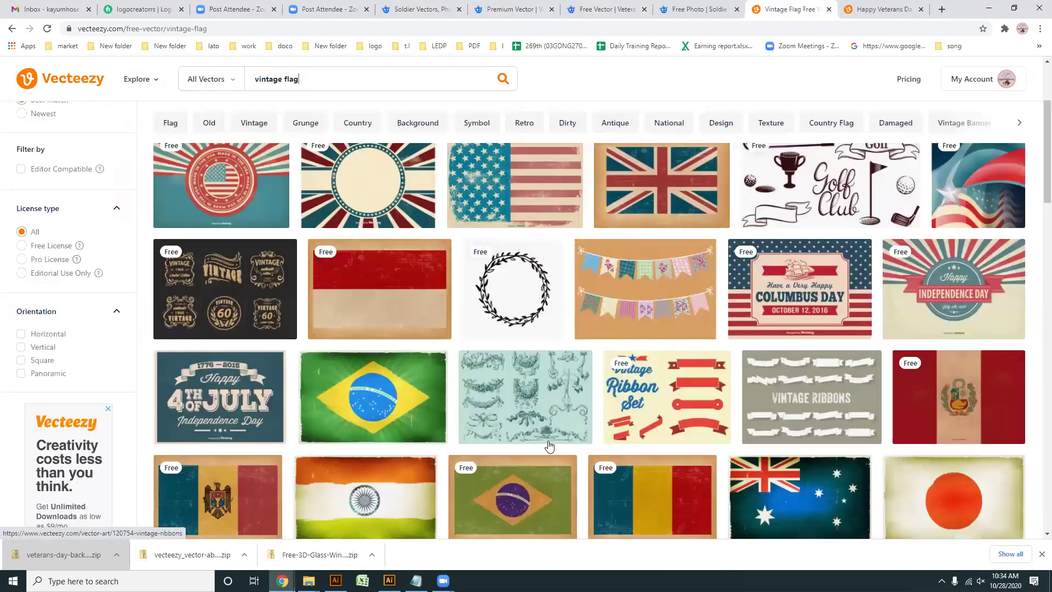
pyautogui.scroll(-5, 547, 447)
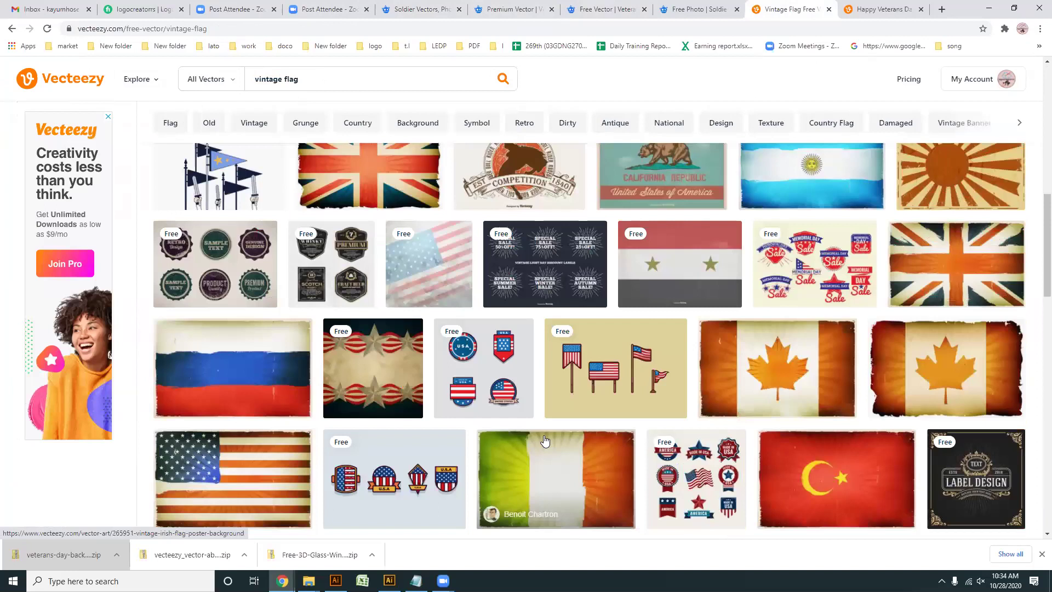
pyautogui.scroll(-3, 250, 463)
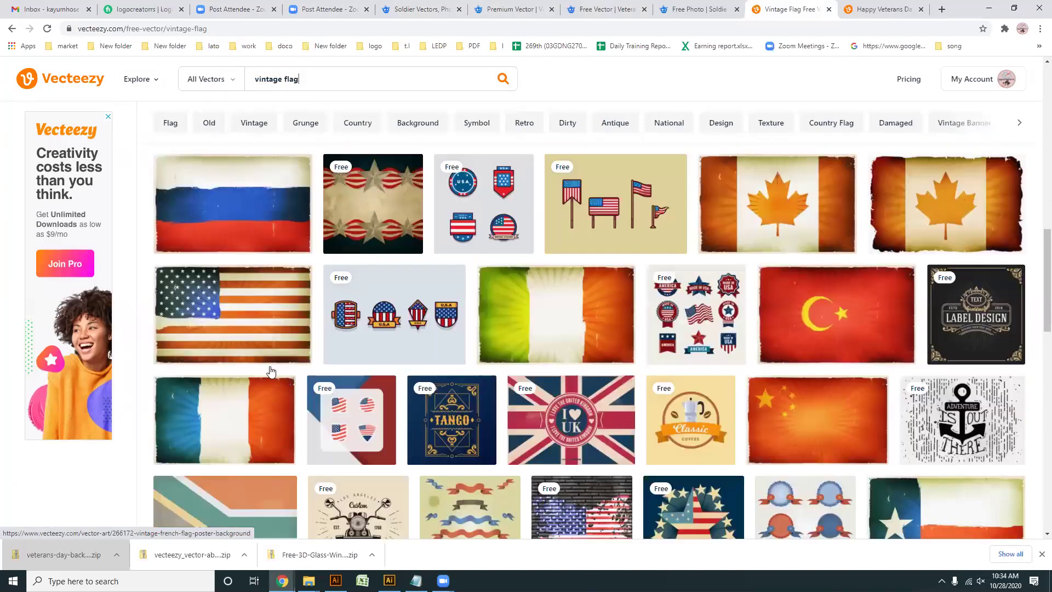
pyautogui.scroll(-1, 215, 250)
pyautogui.middleClick(215, 250)
# - Look through the rest of the first page of vintage flag vectors for further American flag graphics
pyautogui.scroll(-3, 480, 419)
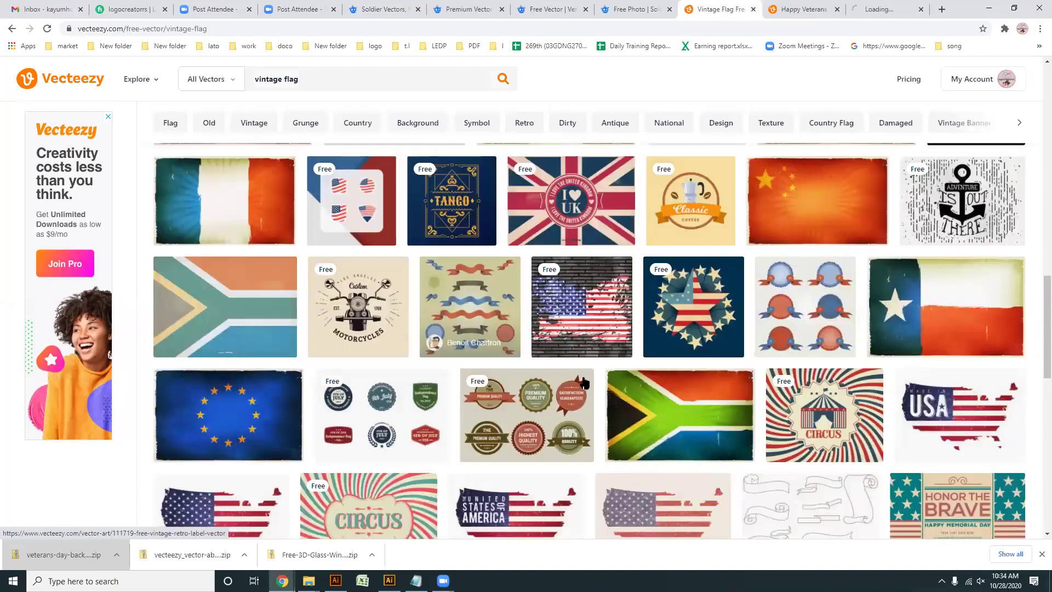
pyautogui.scroll(-5, 174, 285)
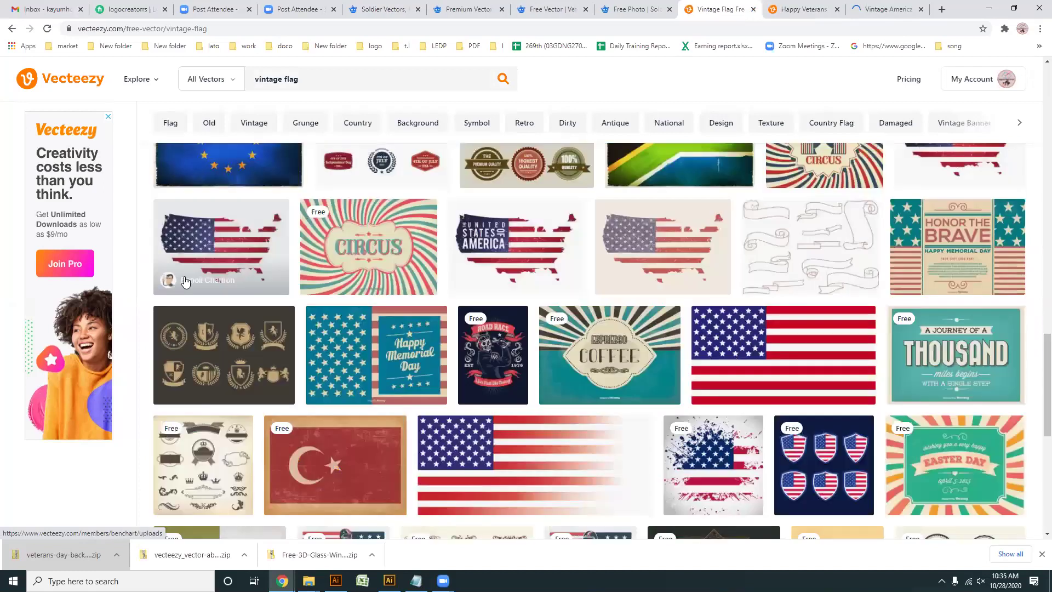
pyautogui.scroll(-4, 612, 331)
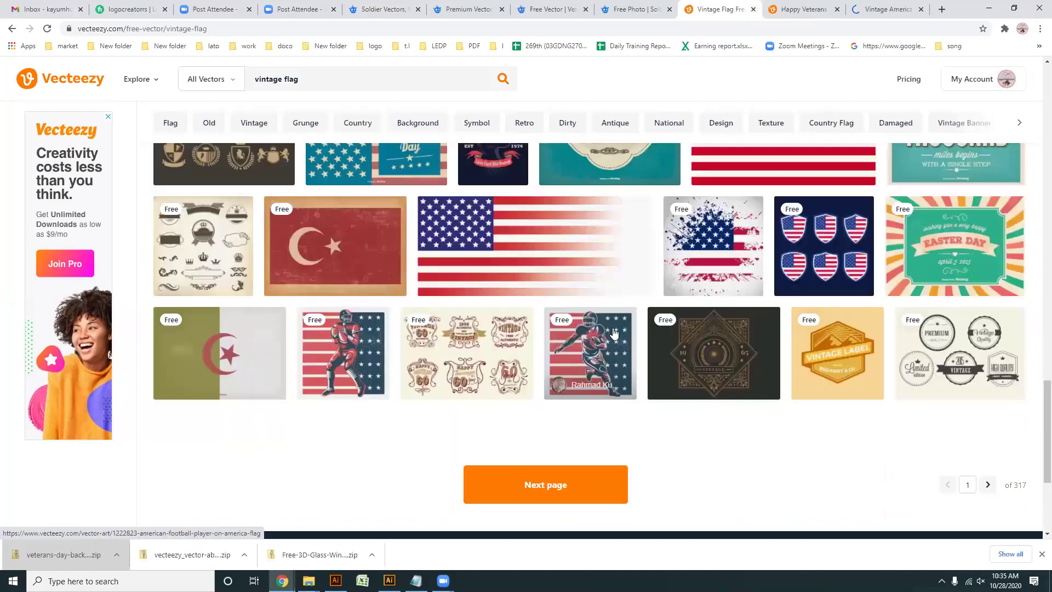
# - Open the grunge American flag background from the vintage flag results in a new tab and look over its related vectors
pyautogui.middleClick(711, 252)
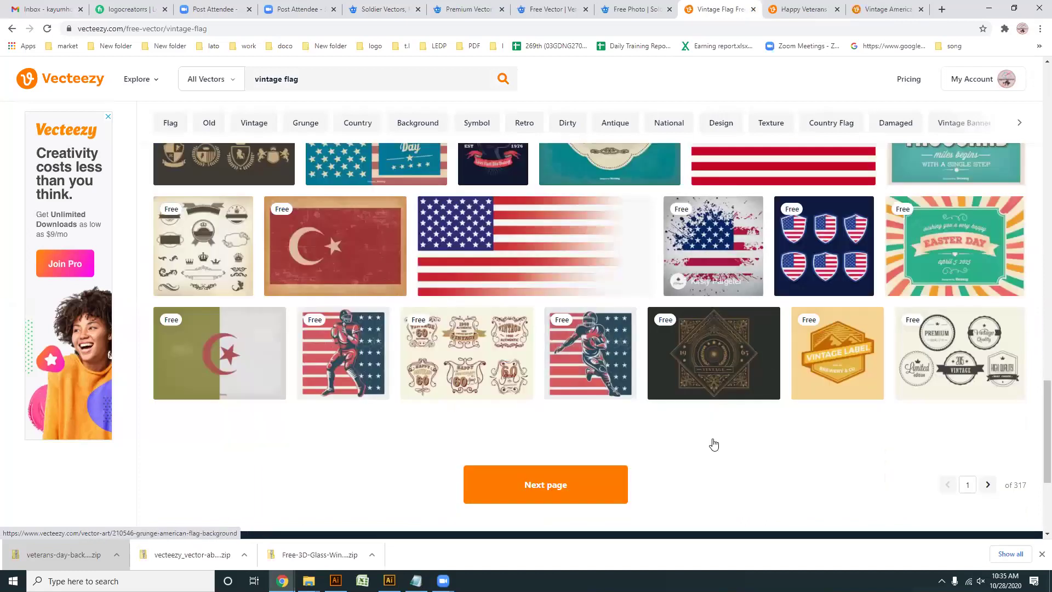
pyautogui.hotkey('ctrl', '9')
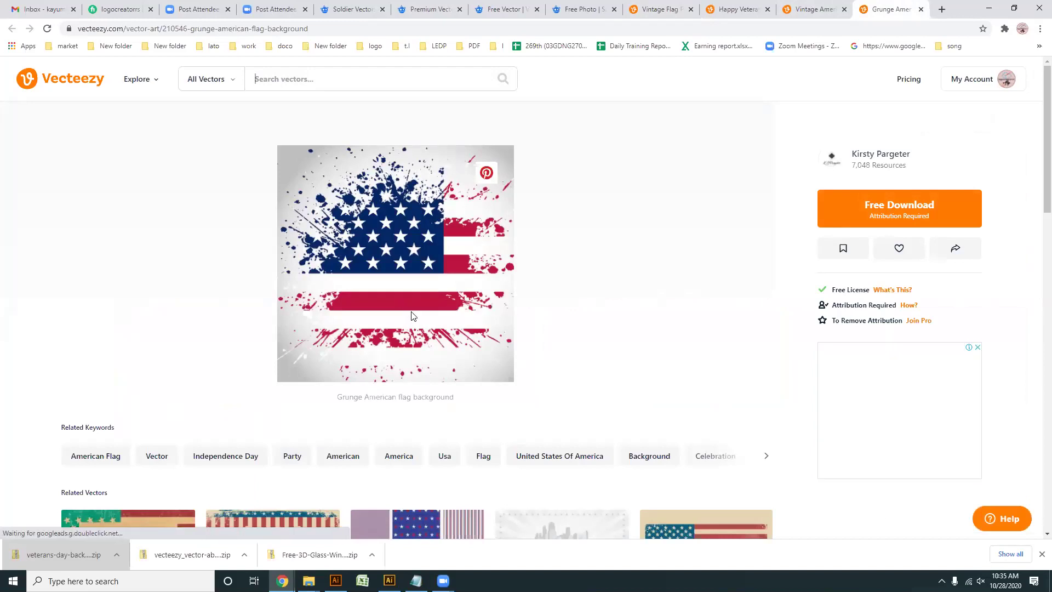
pyautogui.scroll(-5, 423, 324)
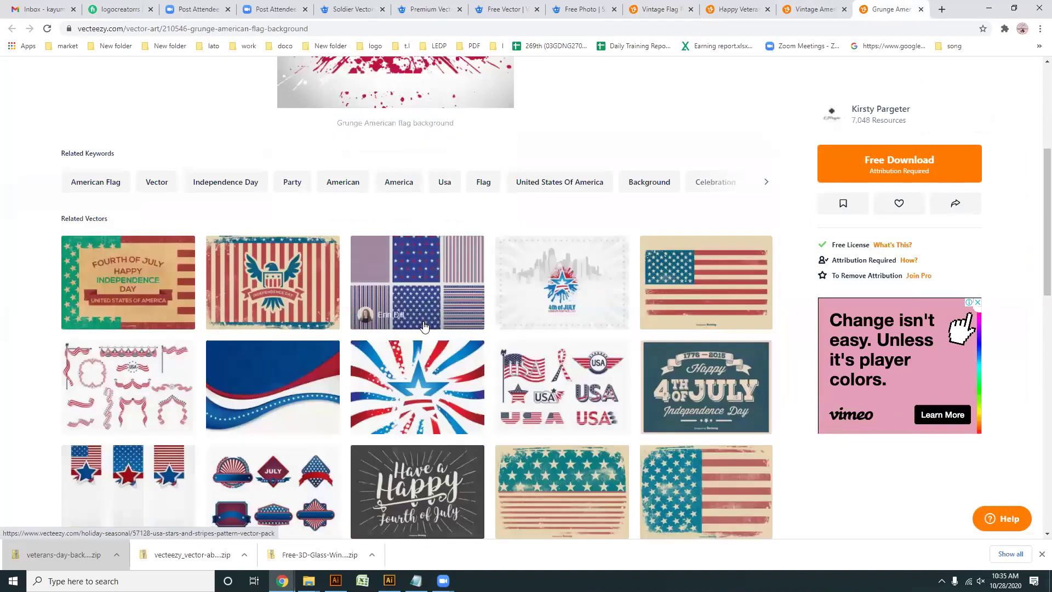
# - Check the already opened vintage American flag page and the Happy Veterans Day illustration page with its related vectors
pyautogui.click(816, 11)
pyautogui.click(722, 9)
pyautogui.scroll(-3, 386, 212)
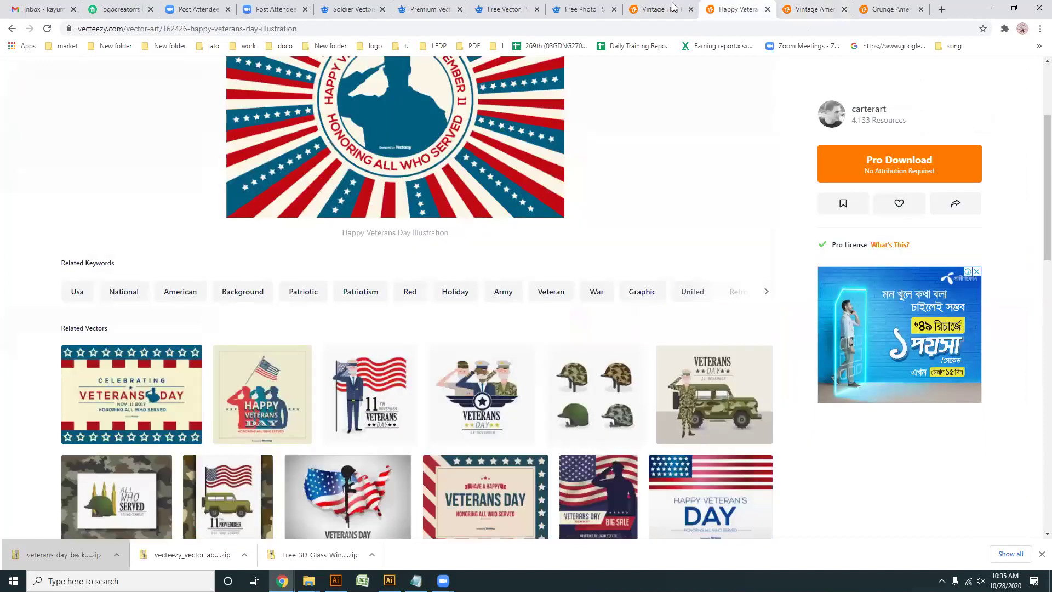
# - Reuse the Vecteezy search term to search Freepik for "vintage flag" in place of "soldier"
pyautogui.hotkey('ctrl', 'shift', 'Tab')
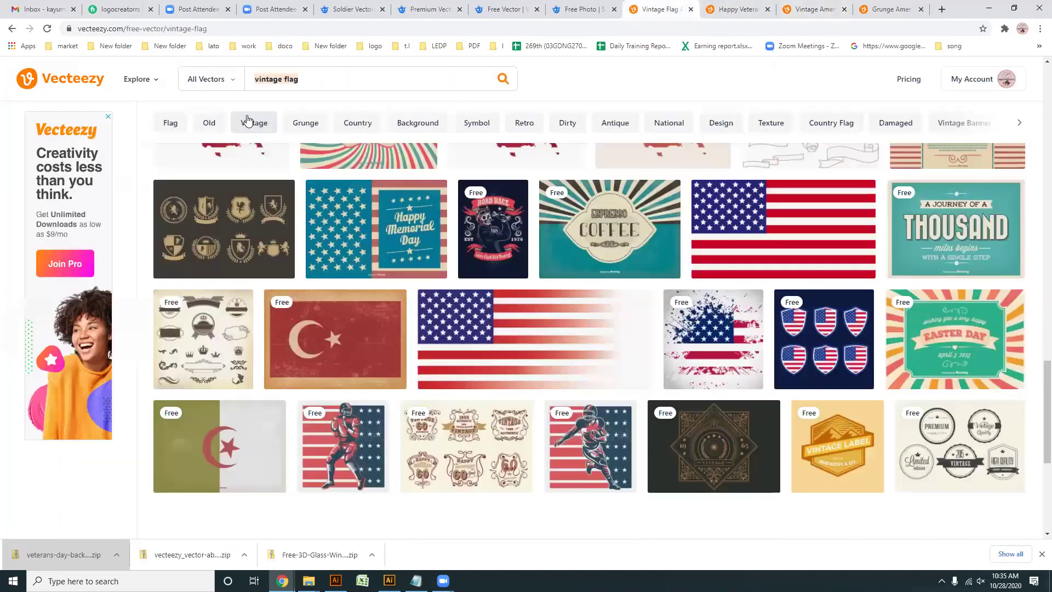
pyautogui.click(436, 7)
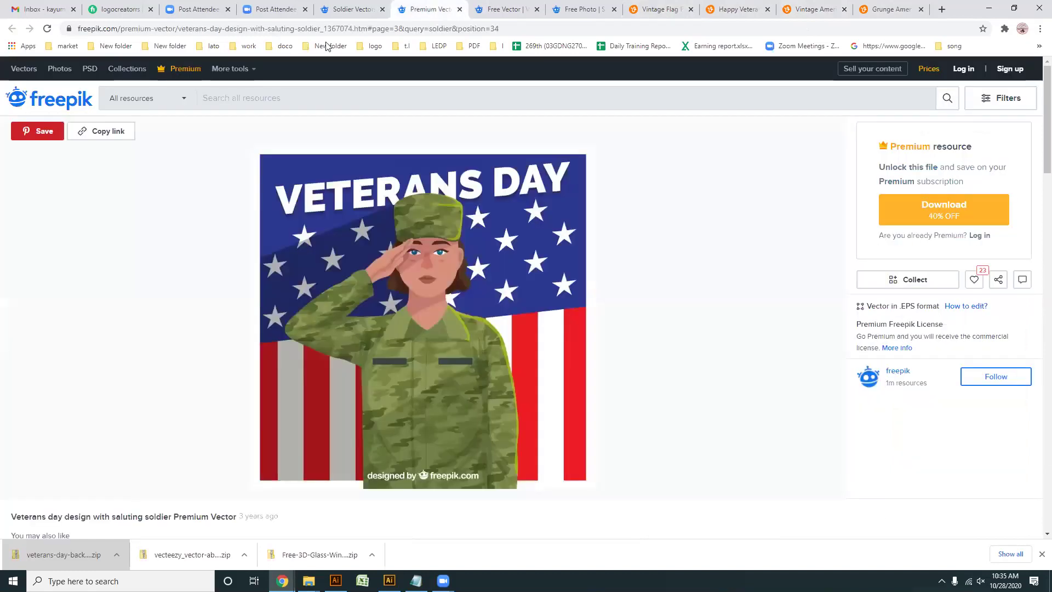
pyautogui.click(325, 15)
pyautogui.doubleClick(230, 74)
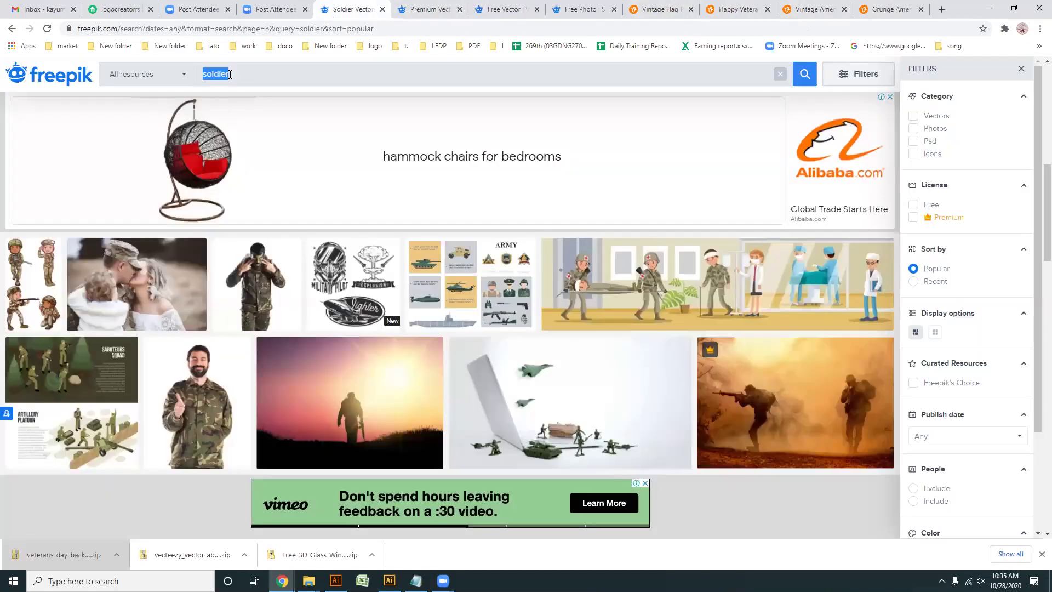
pyautogui.click(433, 9)
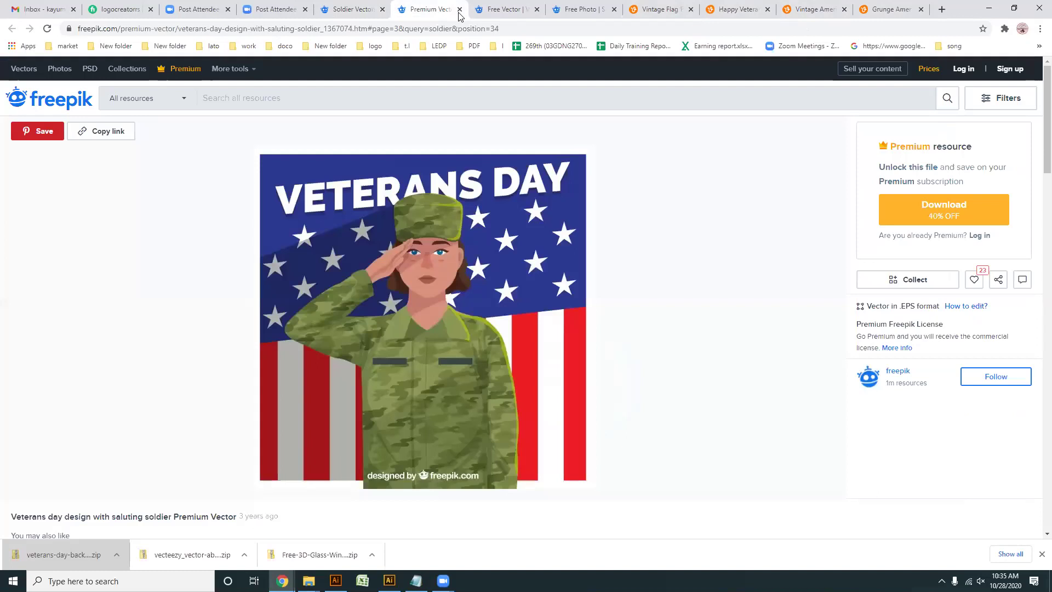
pyautogui.click(351, 9)
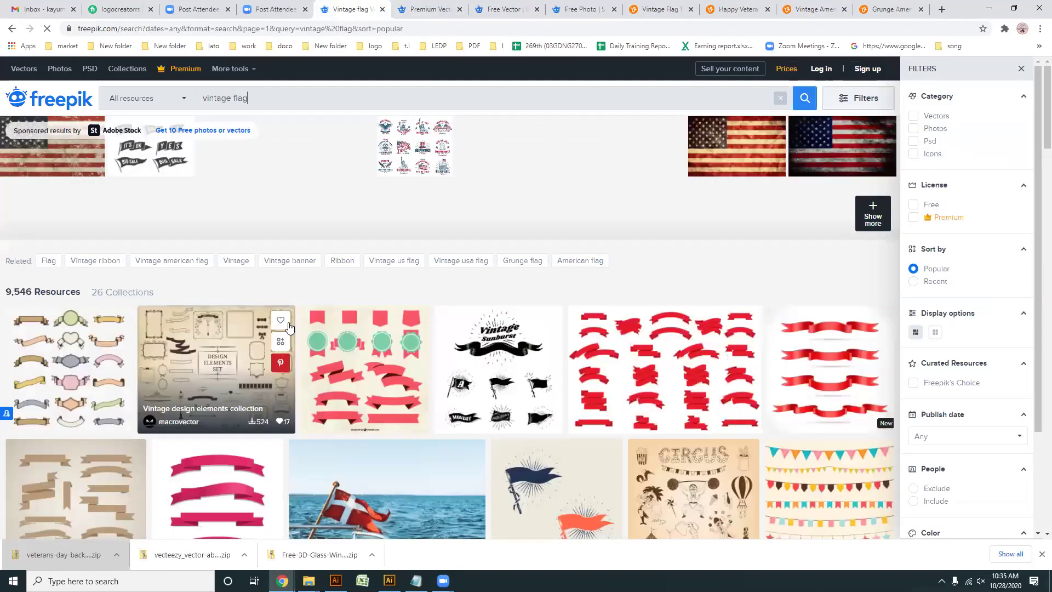
# - Look through the Freepik search results for "vintage flag" to find a suitable American flag graphic
pyautogui.scroll(-2, 310, 356)
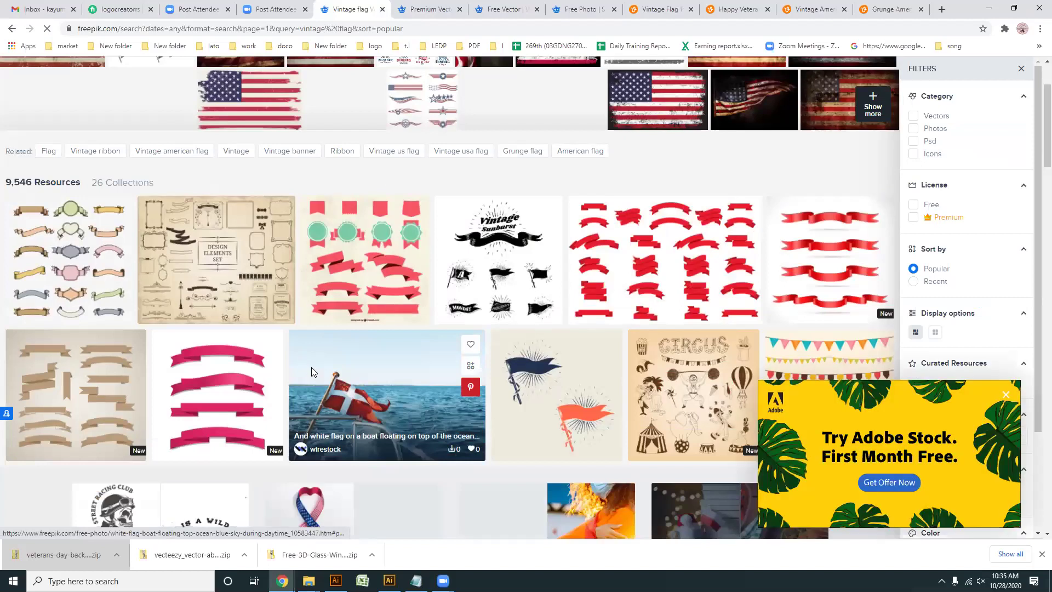
pyautogui.scroll(-5, 312, 372)
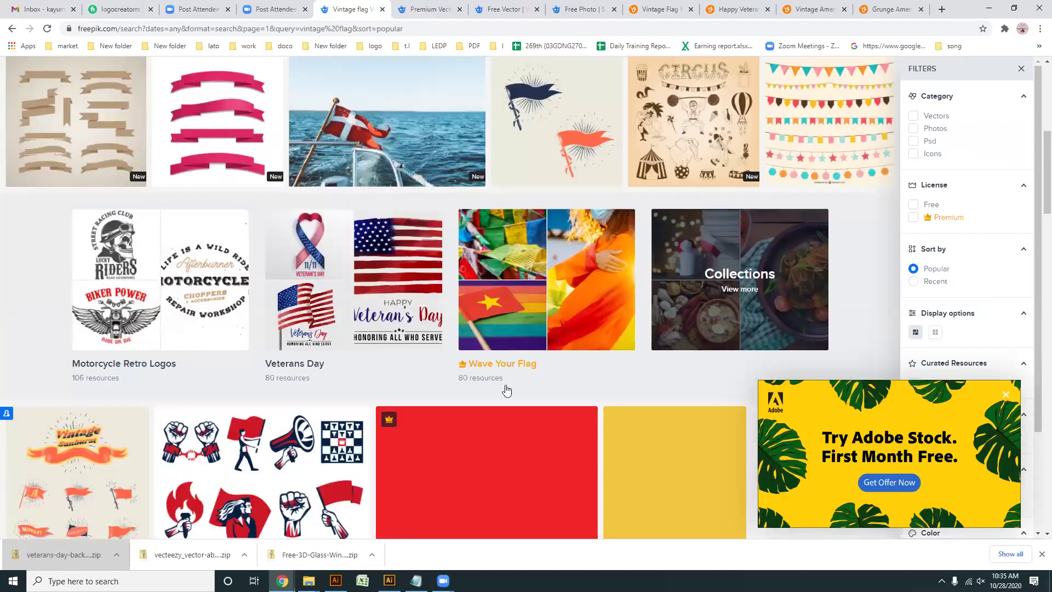
pyautogui.scroll(7, 476, 404)
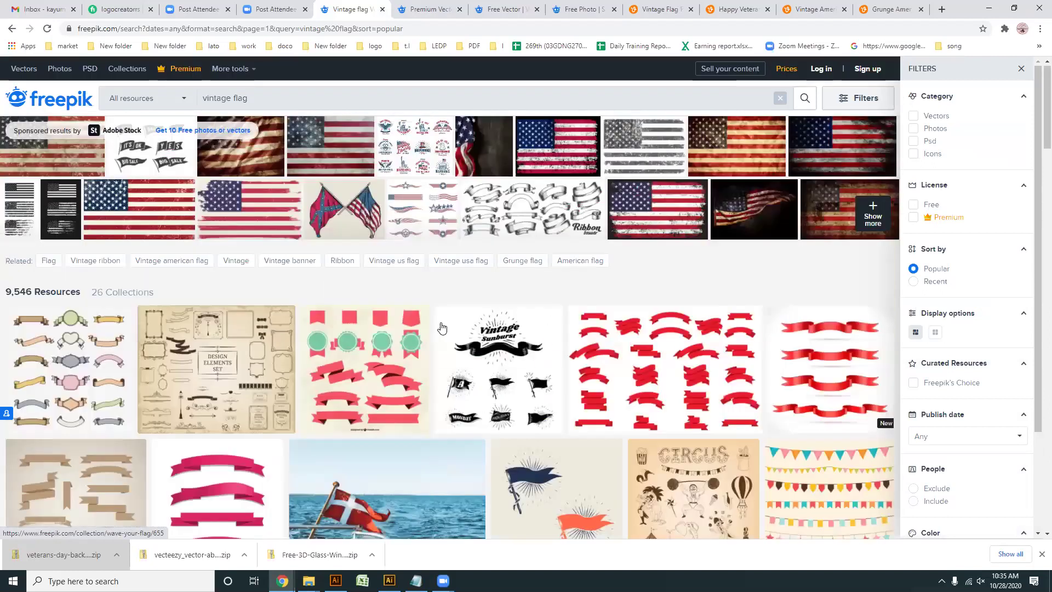
pyautogui.scroll(-2, 438, 334)
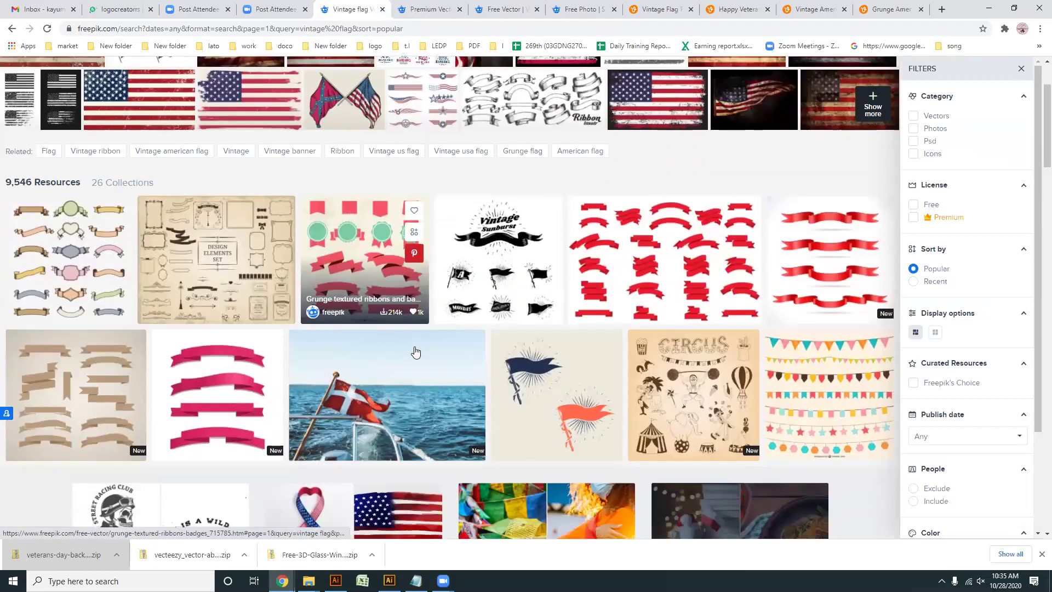
pyautogui.scroll(-10, 415, 352)
pyautogui.scroll(-5, 415, 353)
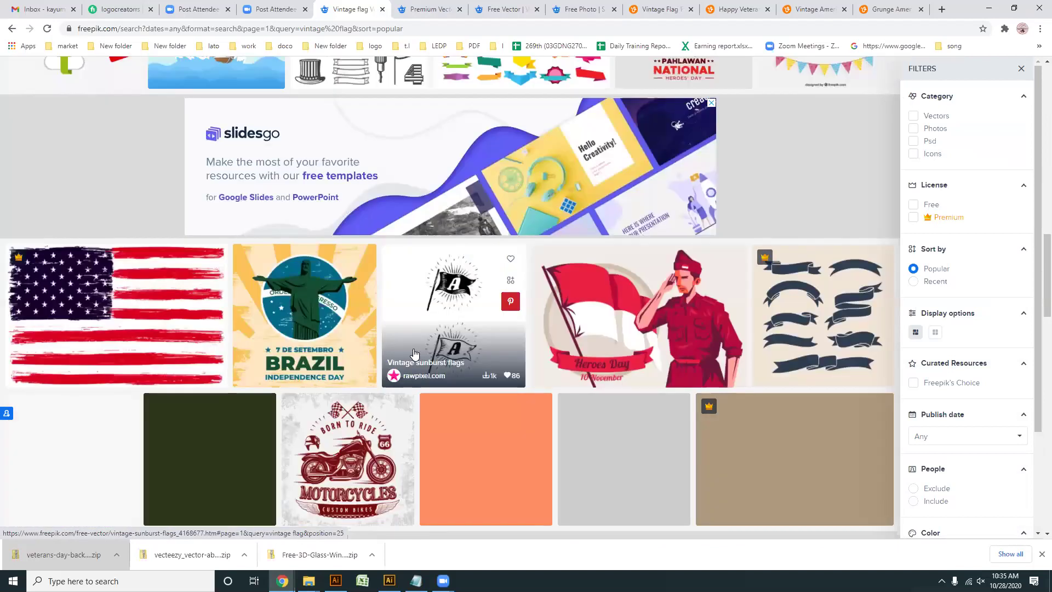
pyautogui.scroll(-5, 193, 373)
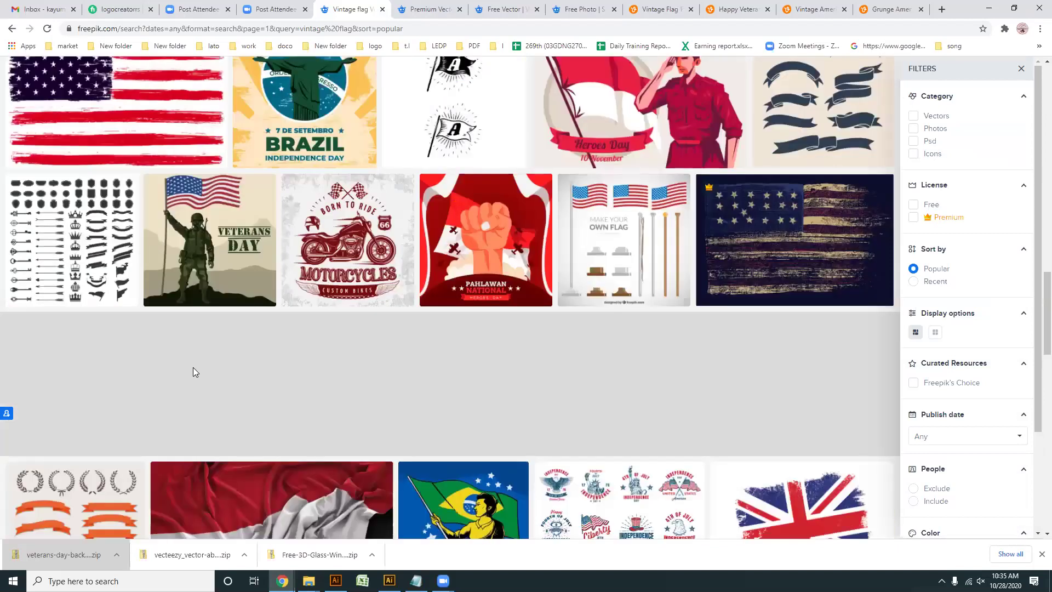
pyautogui.scroll(-4, 232, 351)
pyautogui.scroll(-1, 241, 356)
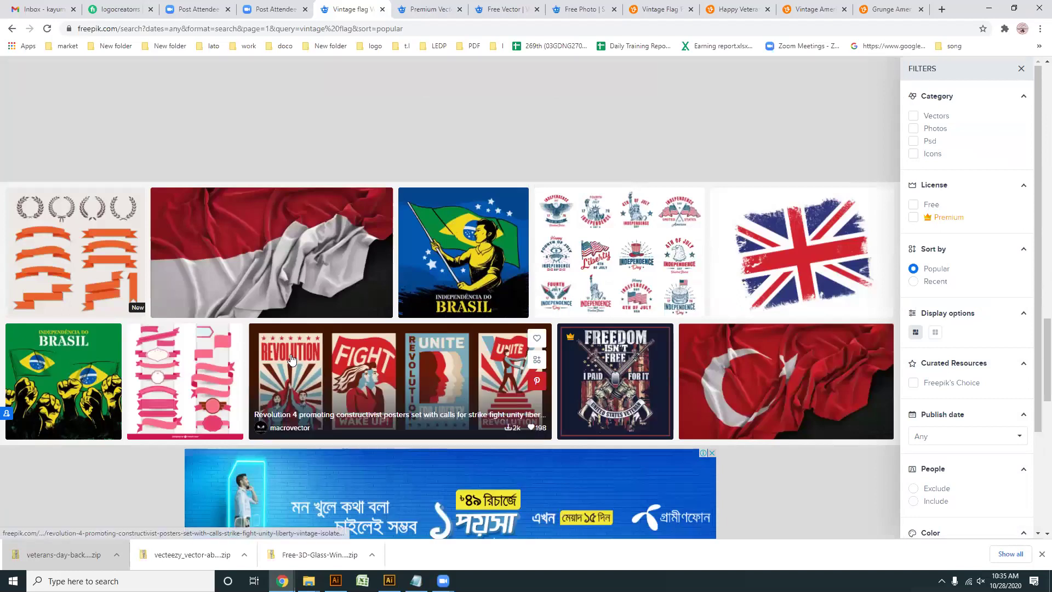
pyautogui.scroll(-3, 292, 359)
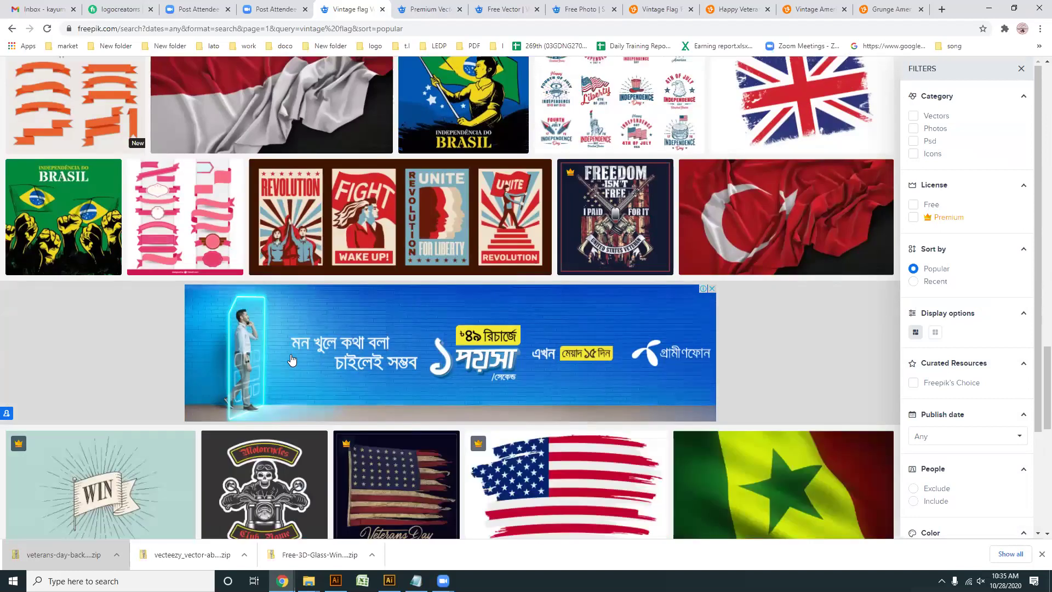
pyautogui.scroll(3, 291, 360)
pyautogui.scroll(-3, 292, 351)
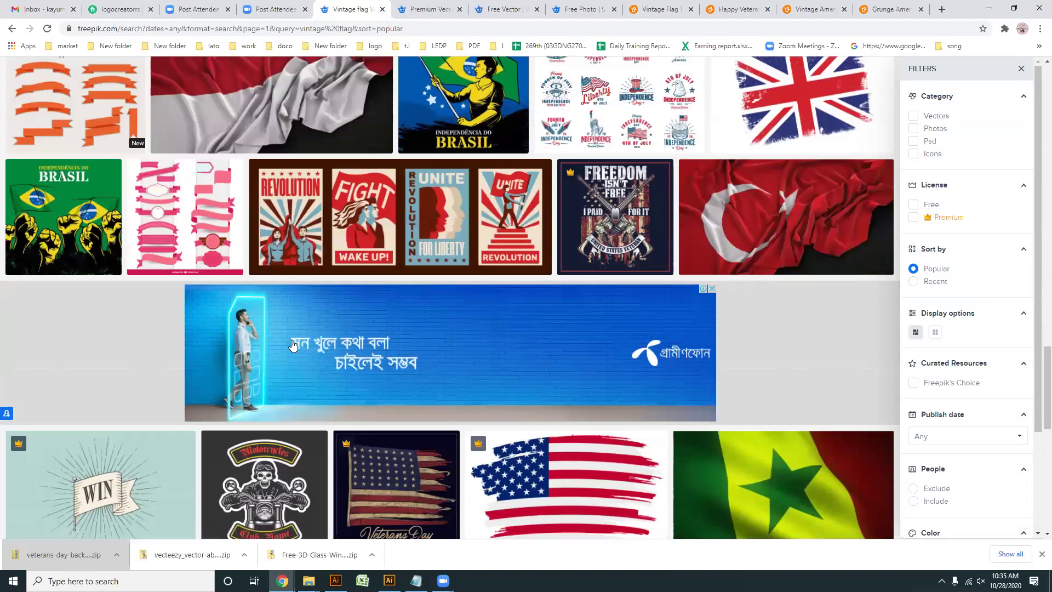
pyautogui.scroll(-4, 293, 346)
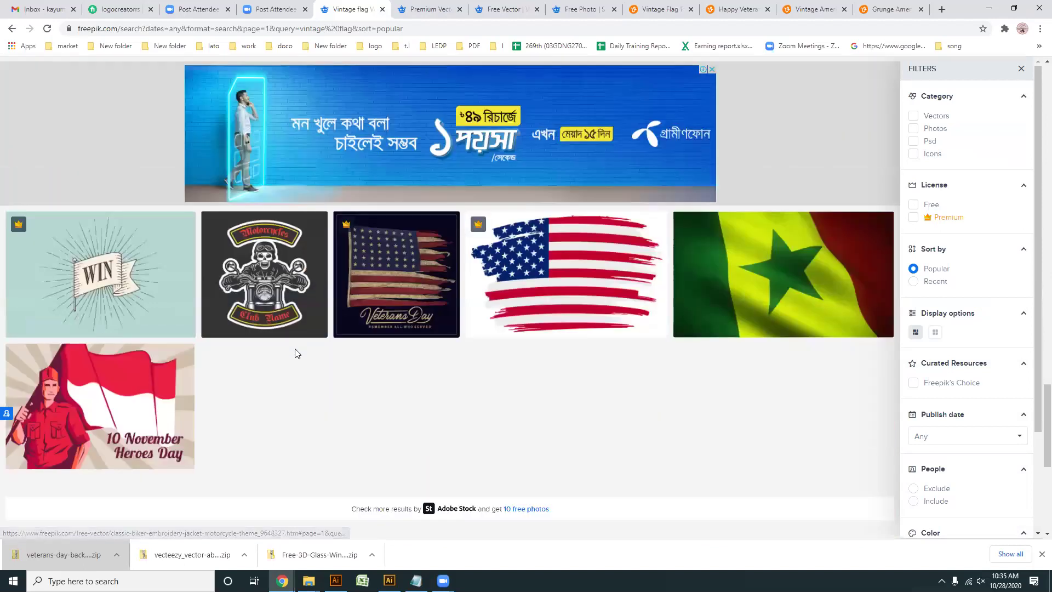
pyautogui.scroll(-4, 294, 352)
pyautogui.scroll(8, 349, 373)
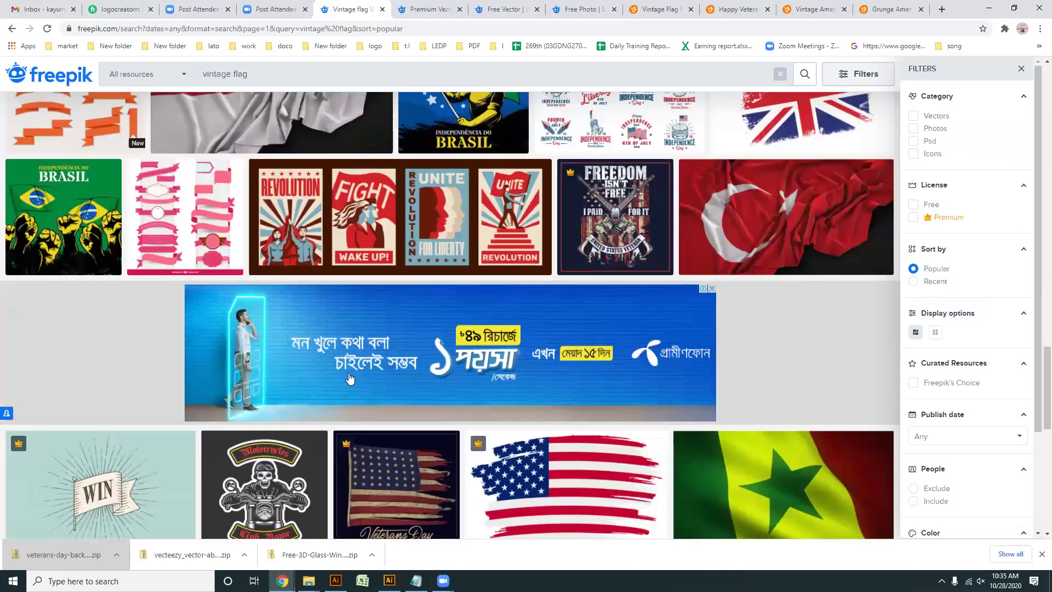
pyautogui.scroll(8, 349, 372)
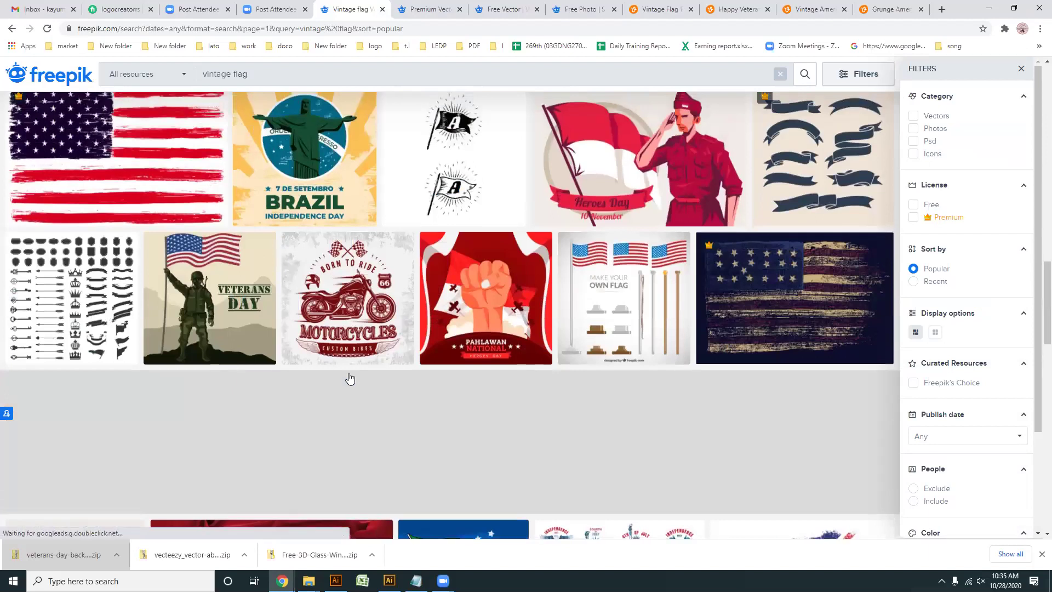
pyautogui.scroll(3, 349, 378)
pyautogui.scroll(3, 350, 378)
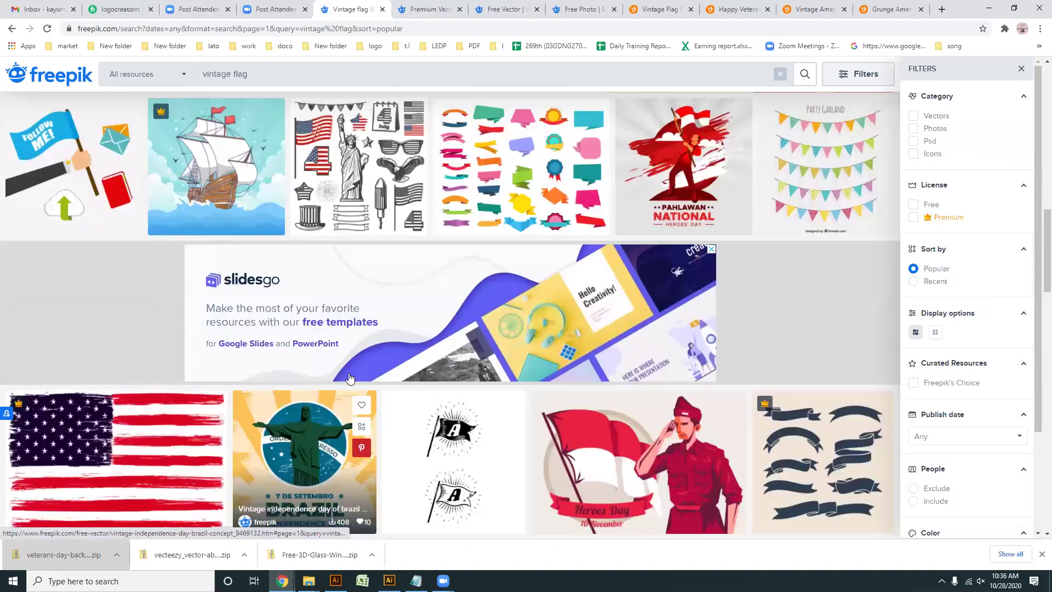
pyautogui.scroll(4, 349, 376)
pyautogui.scroll(1, 350, 377)
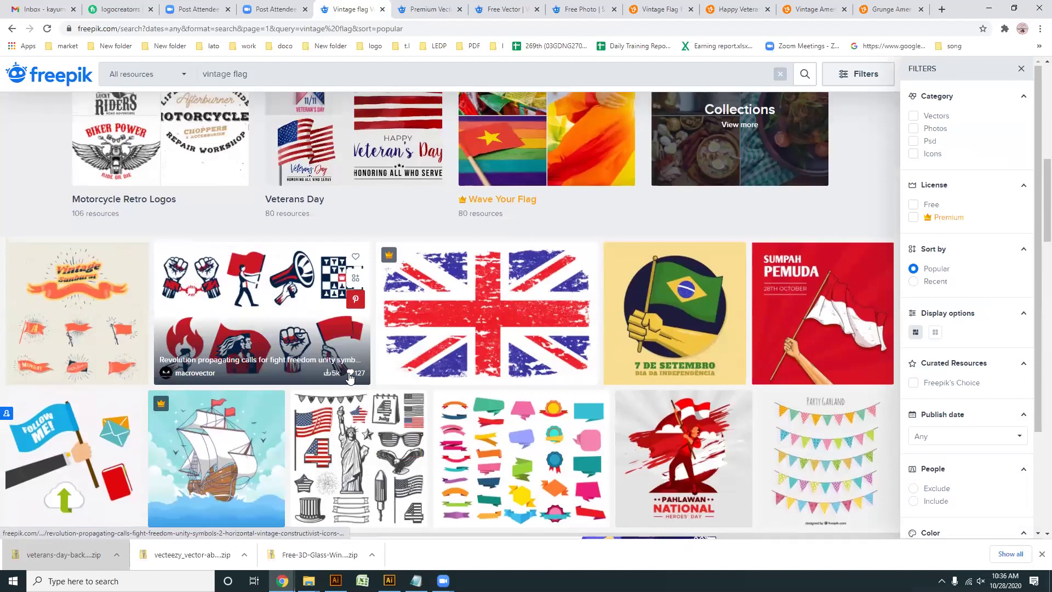
# - Filter the vintage flag results to show only resources with a Free license
pyautogui.scroll(2, 348, 372)
pyautogui.click(914, 205)
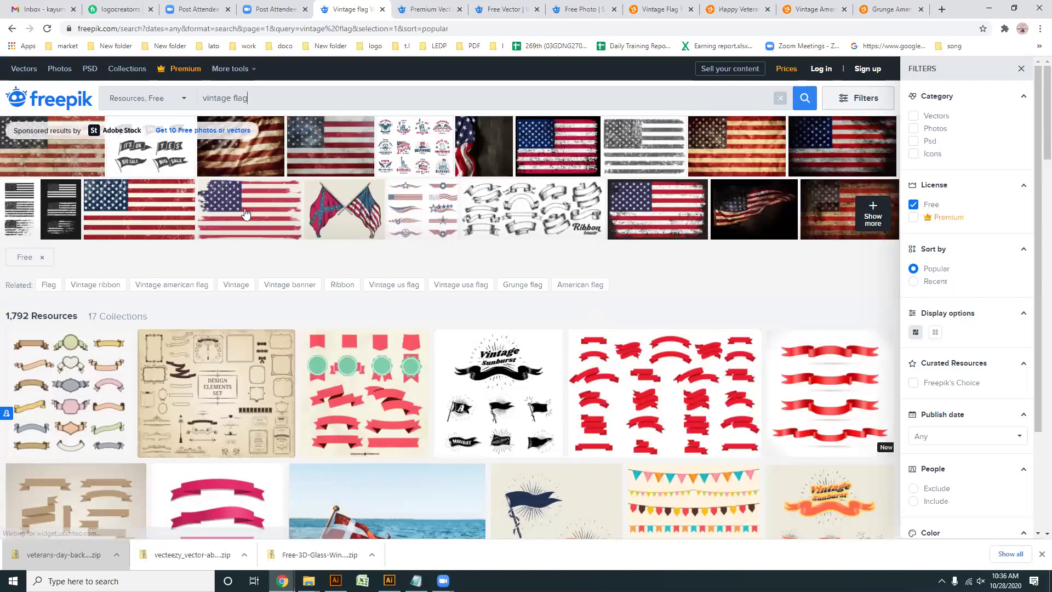
# - Open the sponsored distressed American flag result on black in its own tab, and close the premium vector page
pyautogui.middleClick(560, 147)
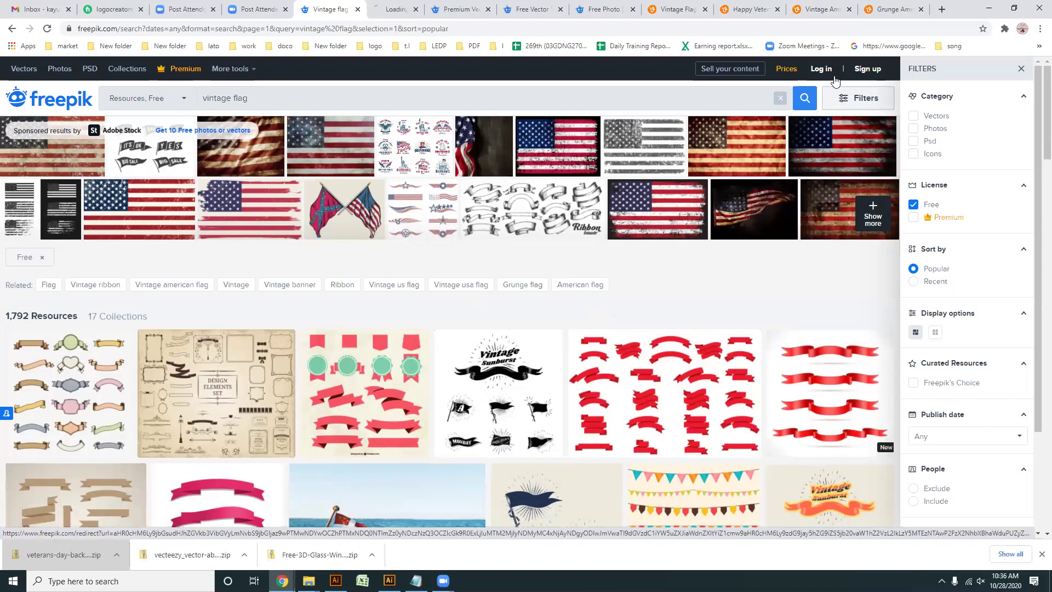
pyautogui.click(397, 9)
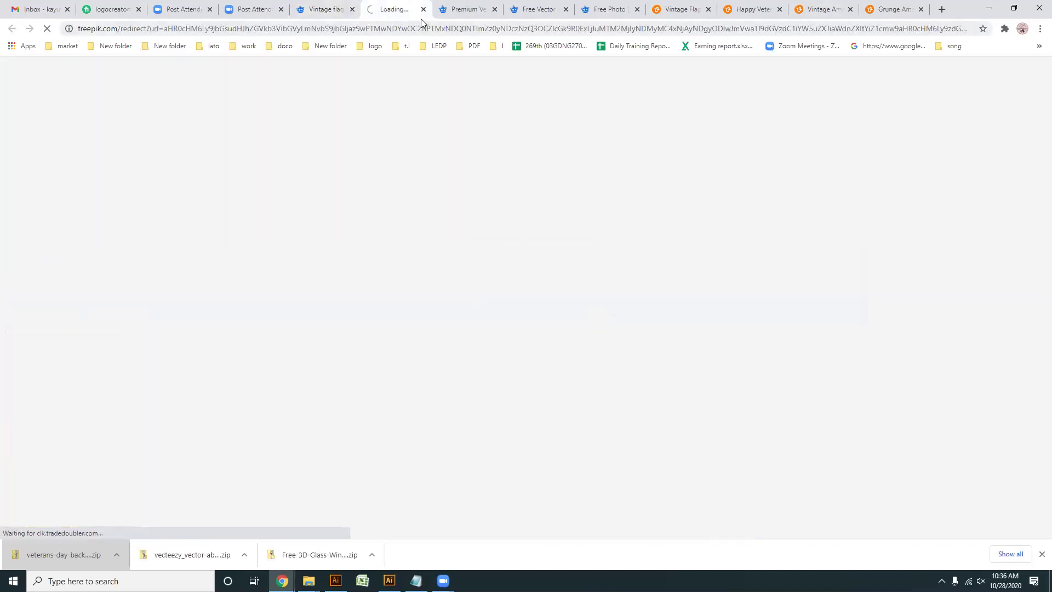
pyautogui.click(468, 10)
pyautogui.click(495, 10)
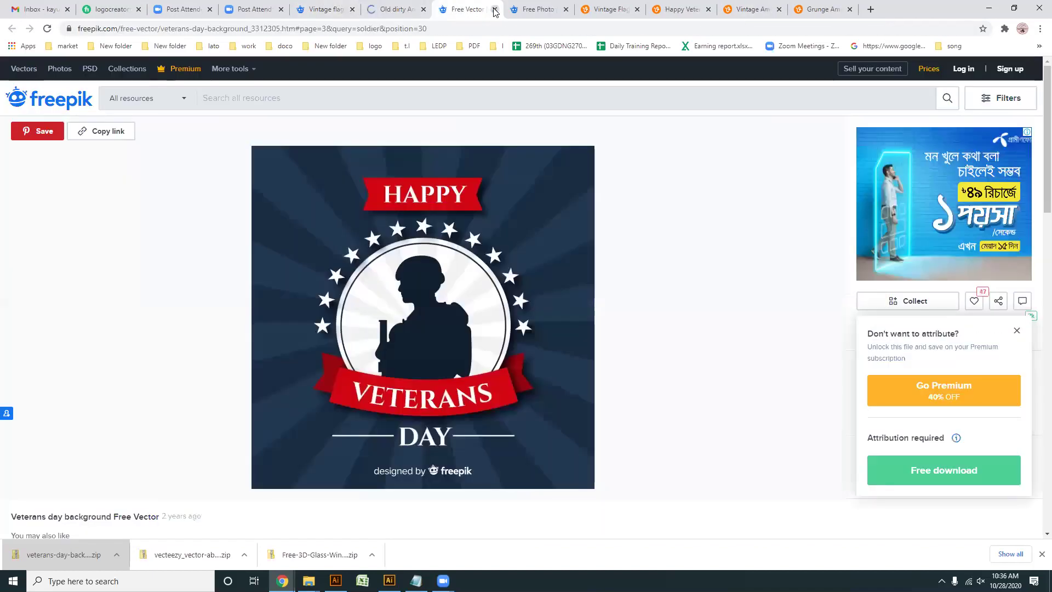
pyautogui.click(390, 11)
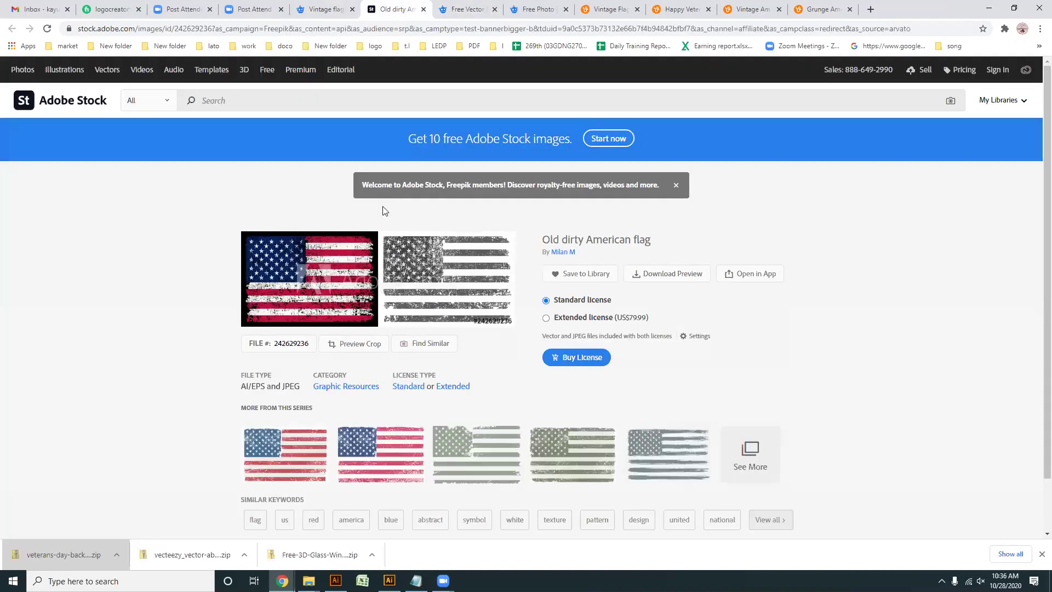
pyautogui.scroll(-1, 431, 380)
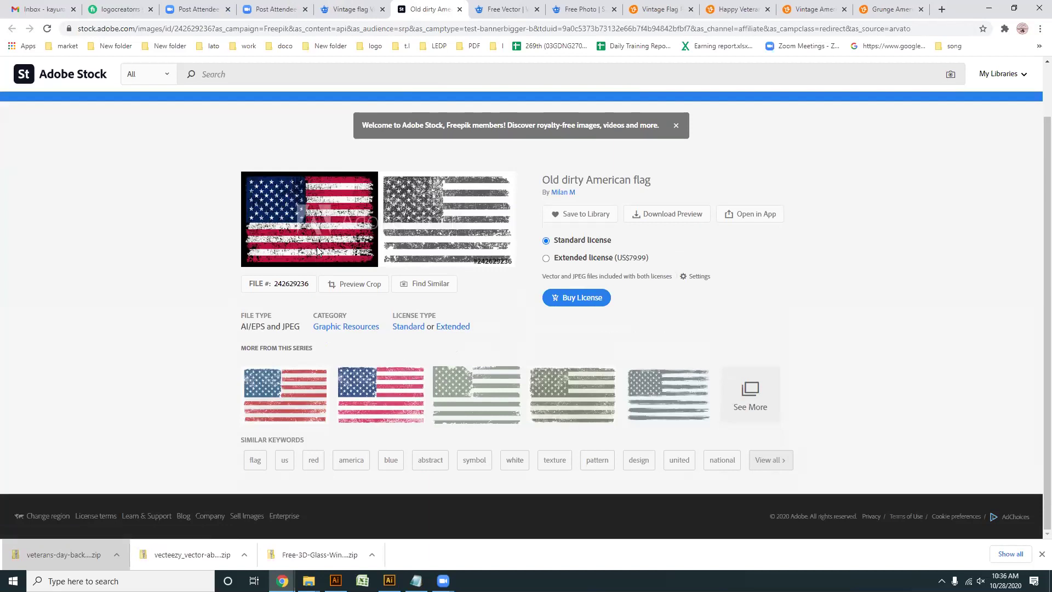
# - Return to the Freepik vintage flag results and examine the free resources for a usable flag
pyautogui.click(358, 11)
pyautogui.scroll(-4, 416, 356)
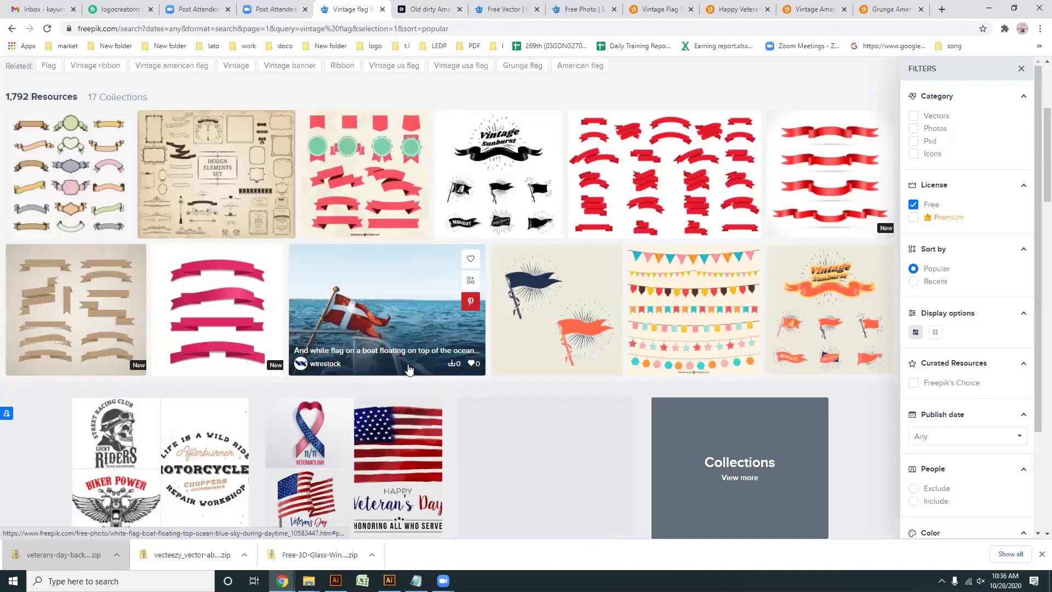
pyautogui.scroll(-7, 405, 385)
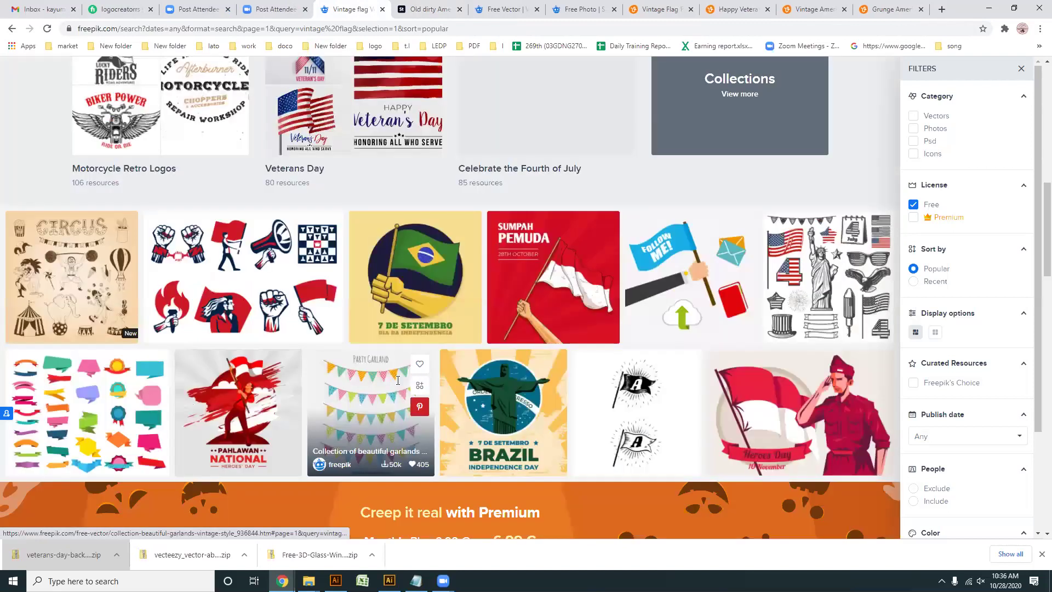
pyautogui.scroll(-8, 394, 382)
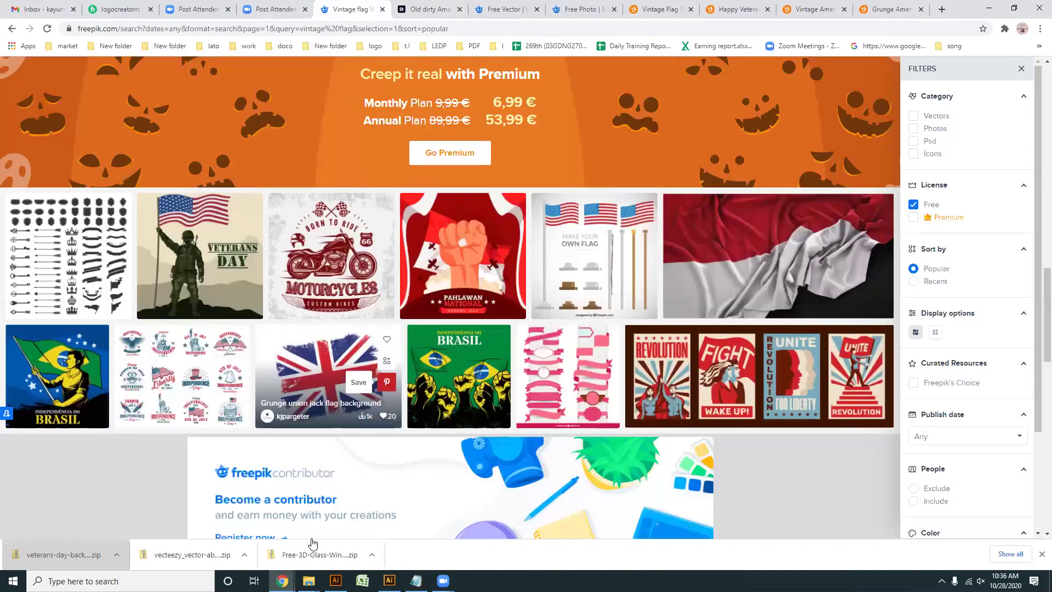
pyautogui.scroll(-5, 305, 529)
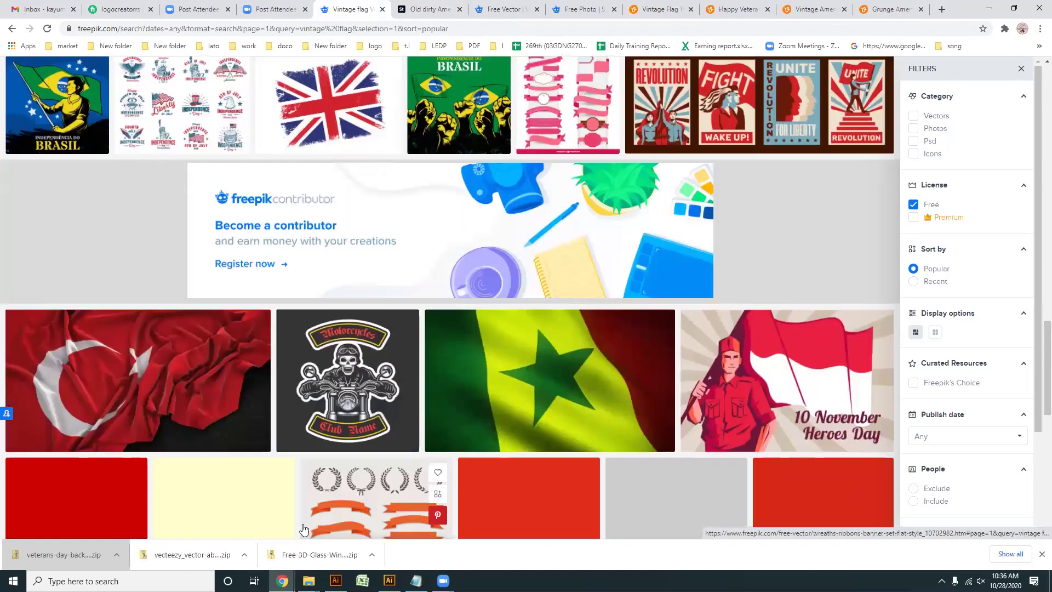
pyautogui.scroll(-9, 302, 523)
pyautogui.scroll(3, 257, 306)
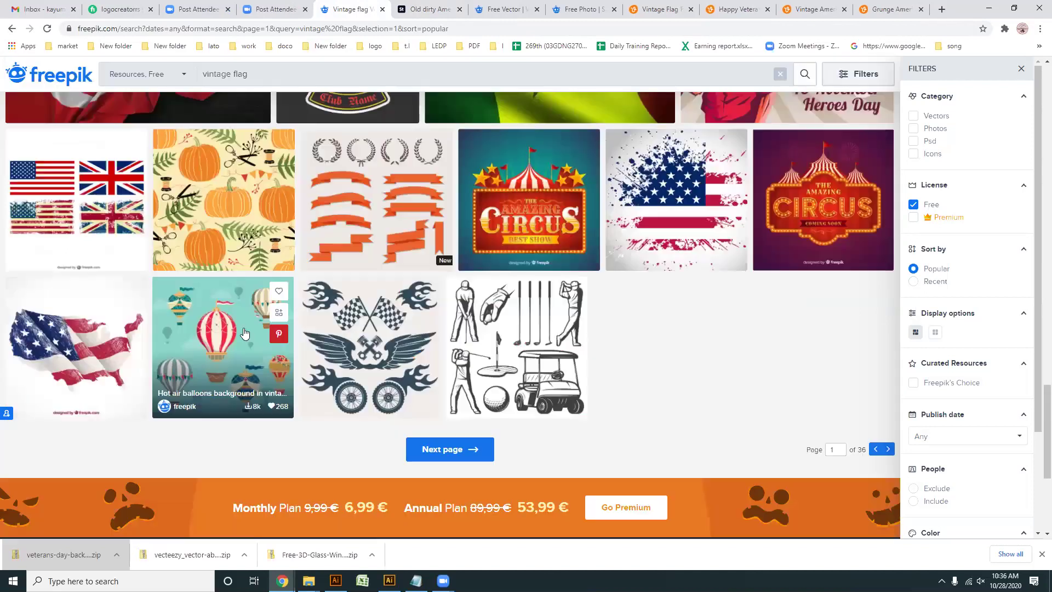
pyautogui.scroll(2, 418, 341)
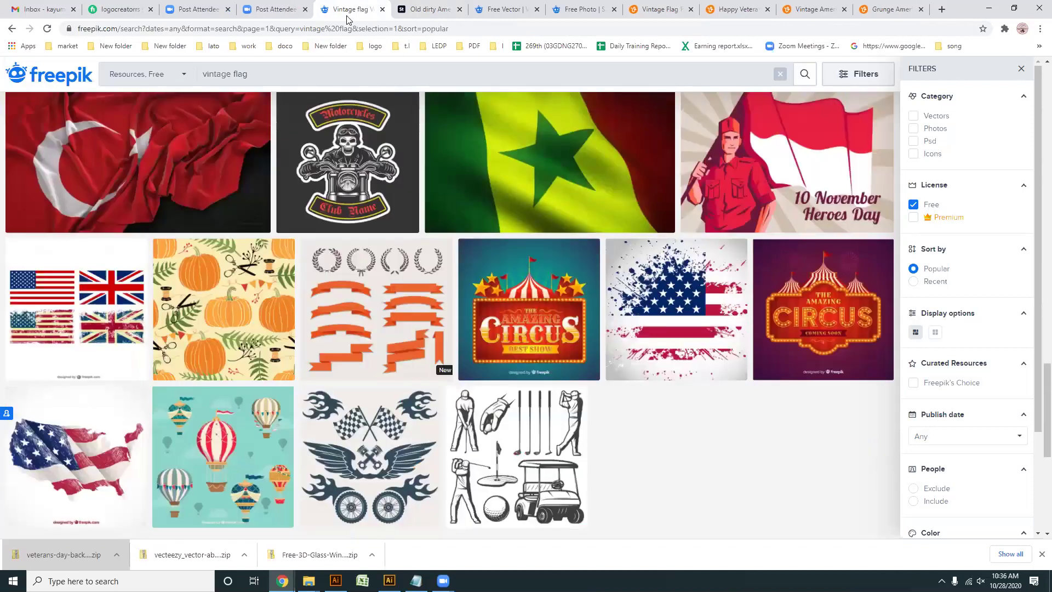
# - Switch to the Vecteezy vintage flag results and start the free download of the American flag on brick wall vector
pyautogui.click(431, 9)
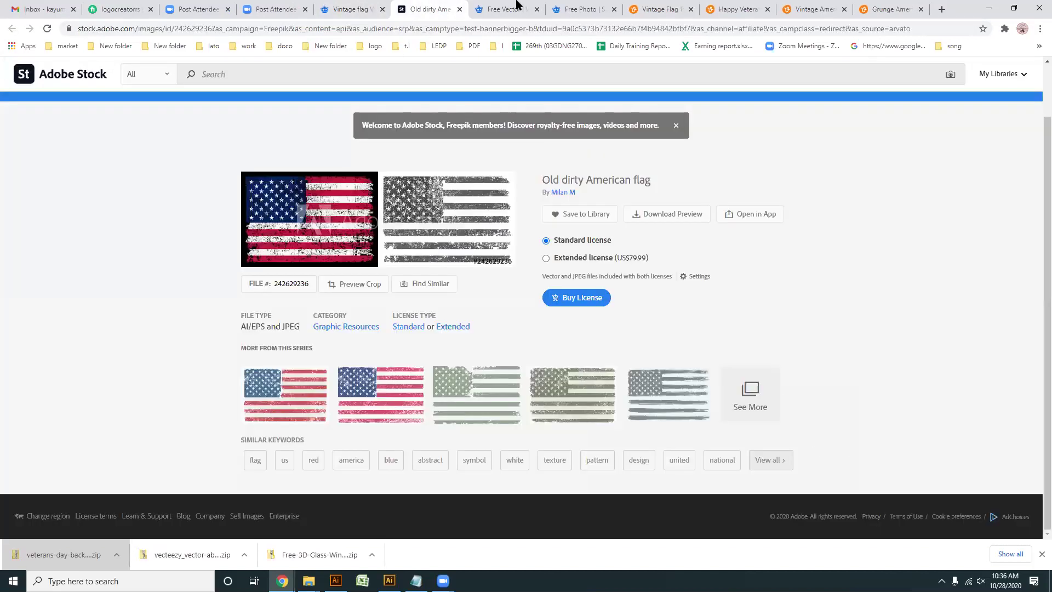
pyautogui.click(585, 9)
pyautogui.click(658, 8)
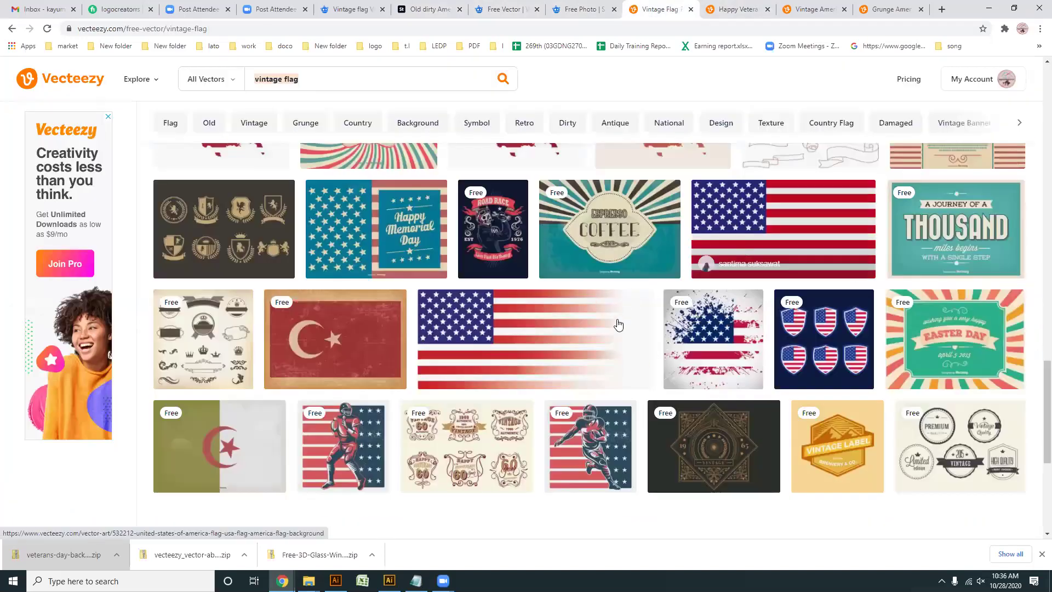
pyautogui.scroll(4, 302, 376)
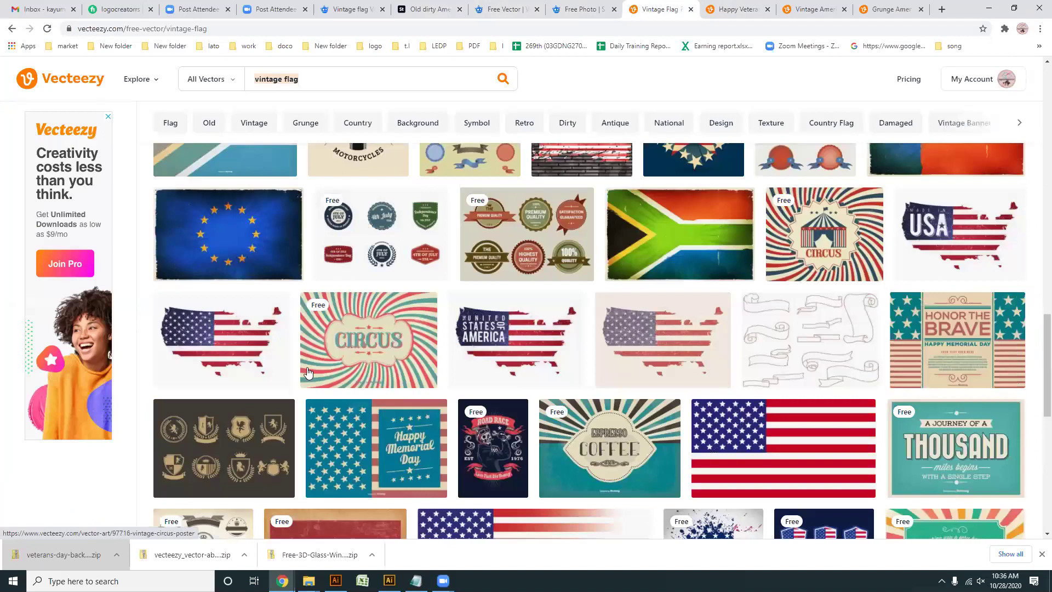
pyautogui.scroll(3, 614, 322)
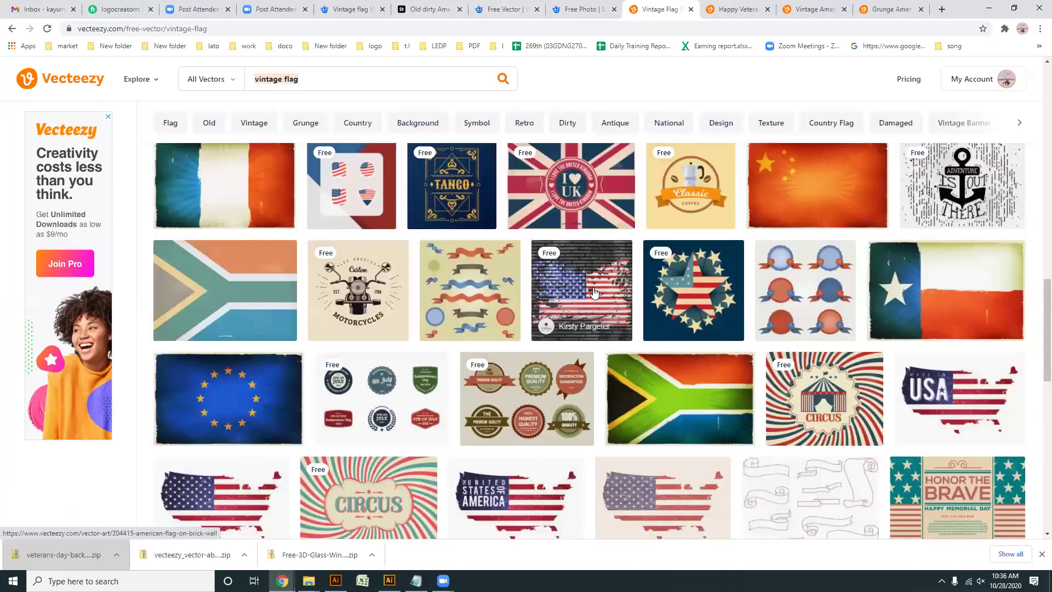
pyautogui.click(605, 258)
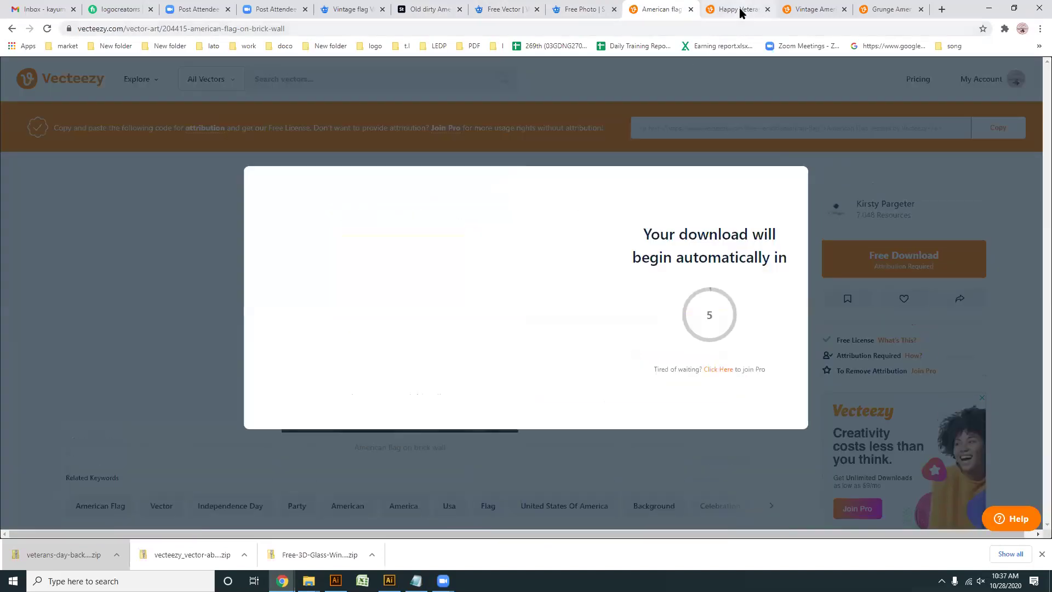
# - Review the related vectors on the Happy Veterans Day illustration page and close that page
pyautogui.click(773, 11)
pyautogui.scroll(1, 660, 217)
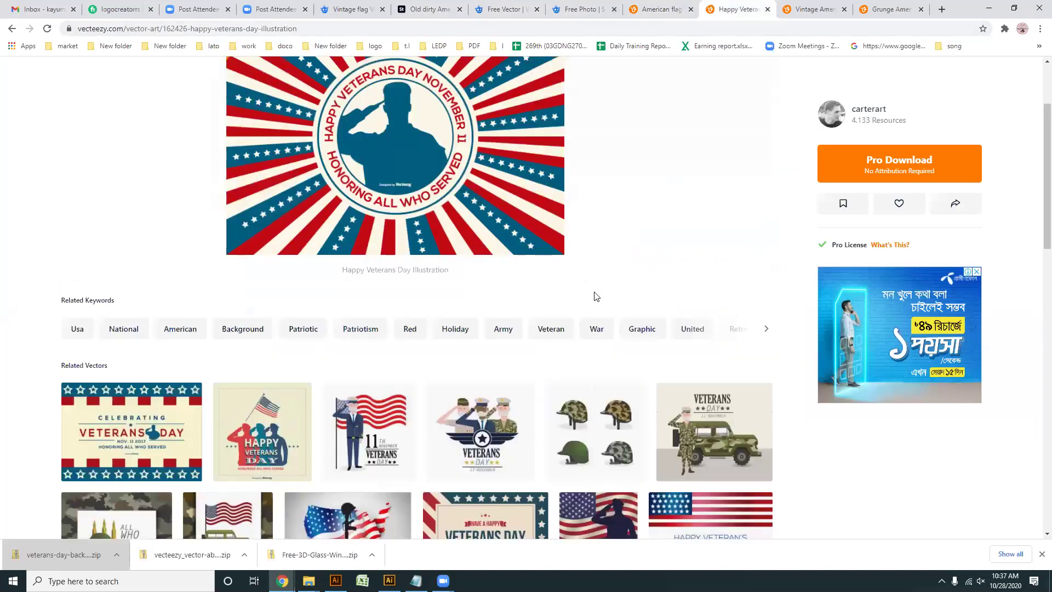
pyautogui.scroll(-3, 707, 192)
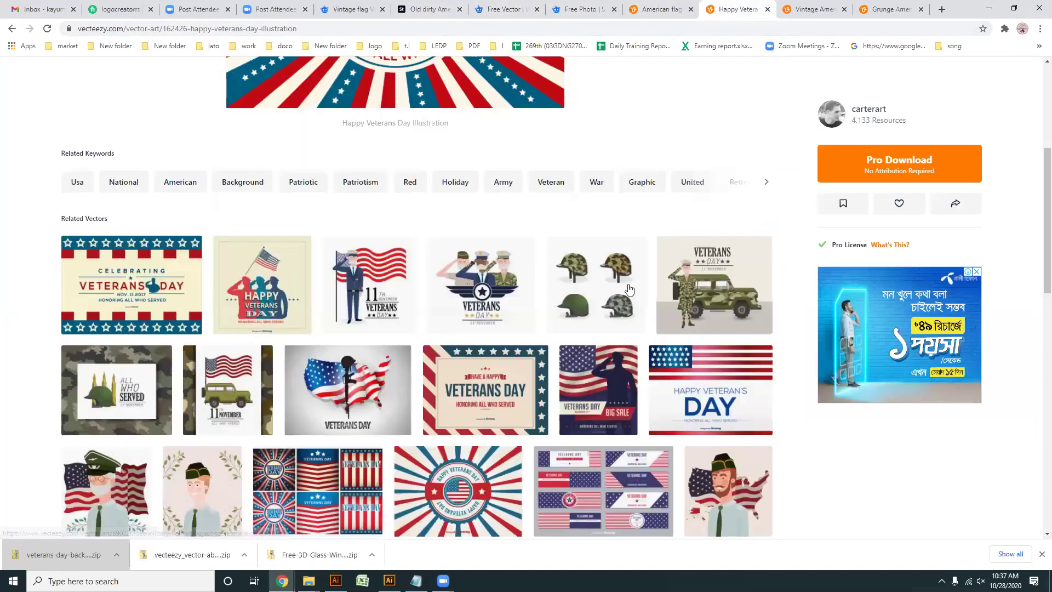
pyautogui.scroll(-6, 701, 60)
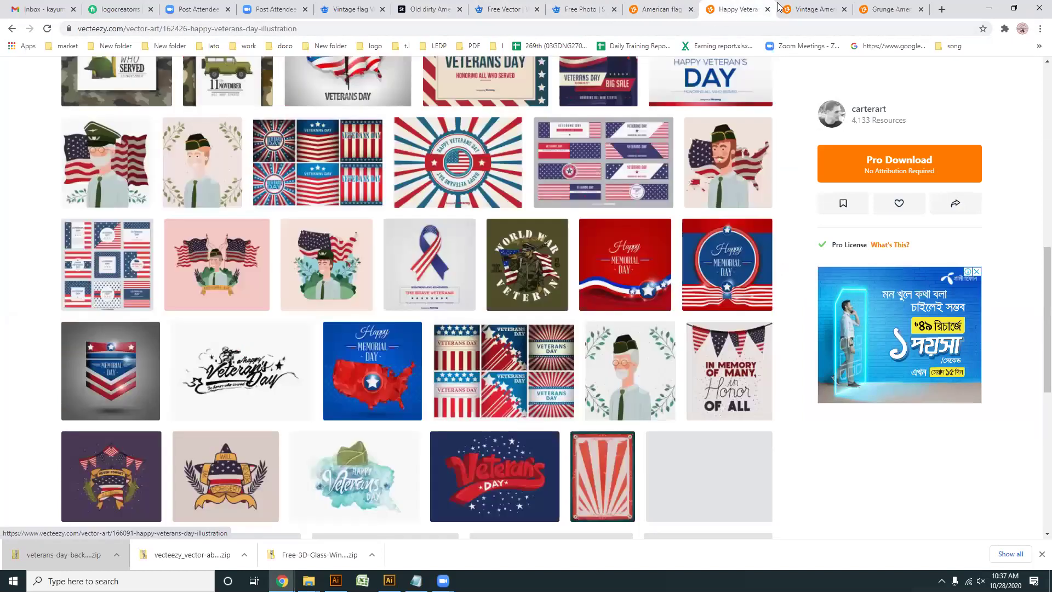
pyautogui.click(768, 10)
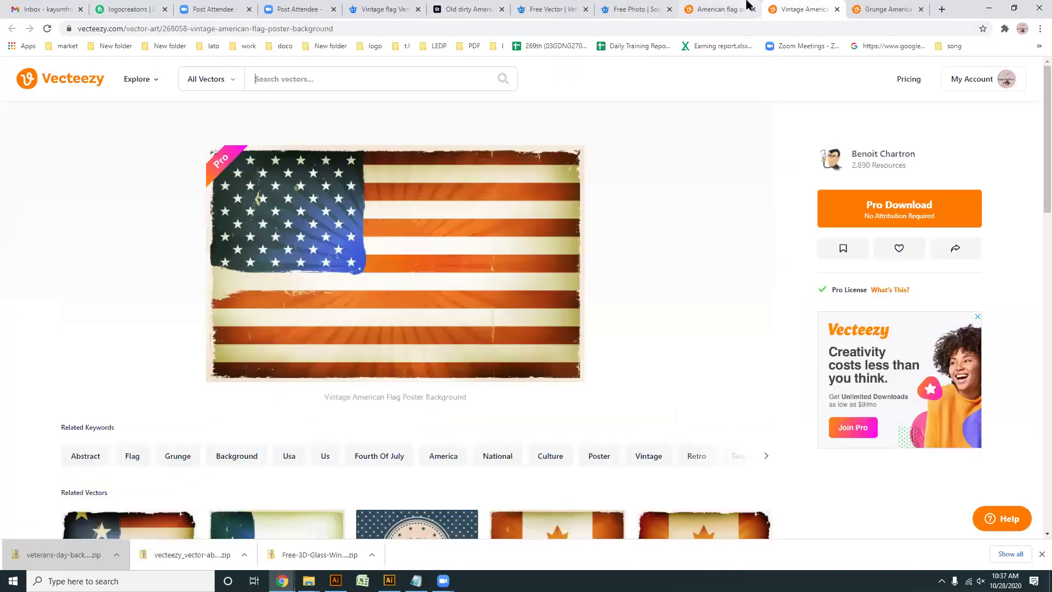
# - Return to the American flag on brick wall page and dismiss the download notice while the archive finishes downloading
pyautogui.click(731, 8)
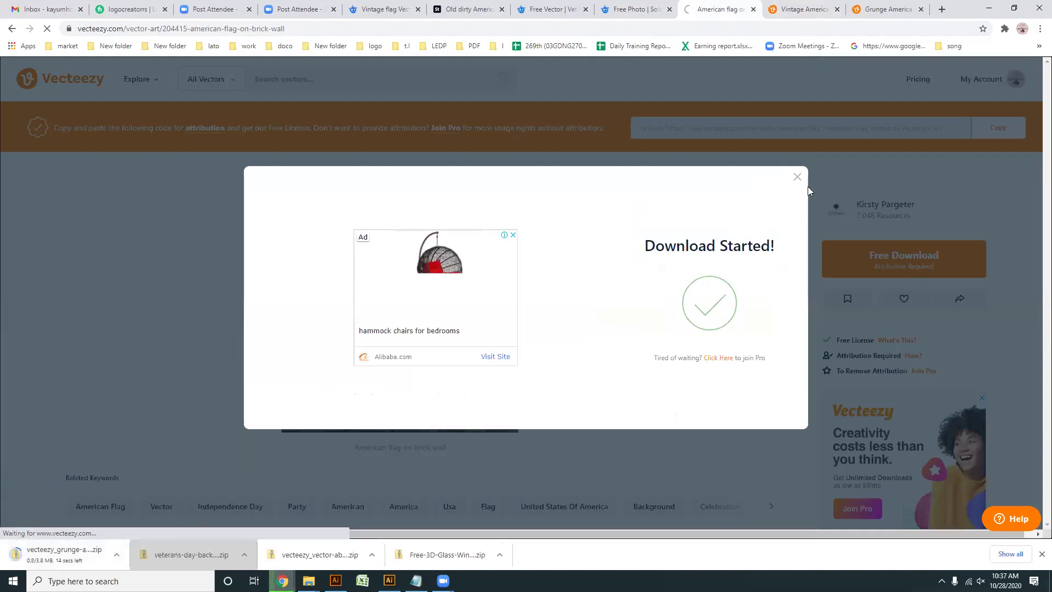
pyautogui.click(797, 176)
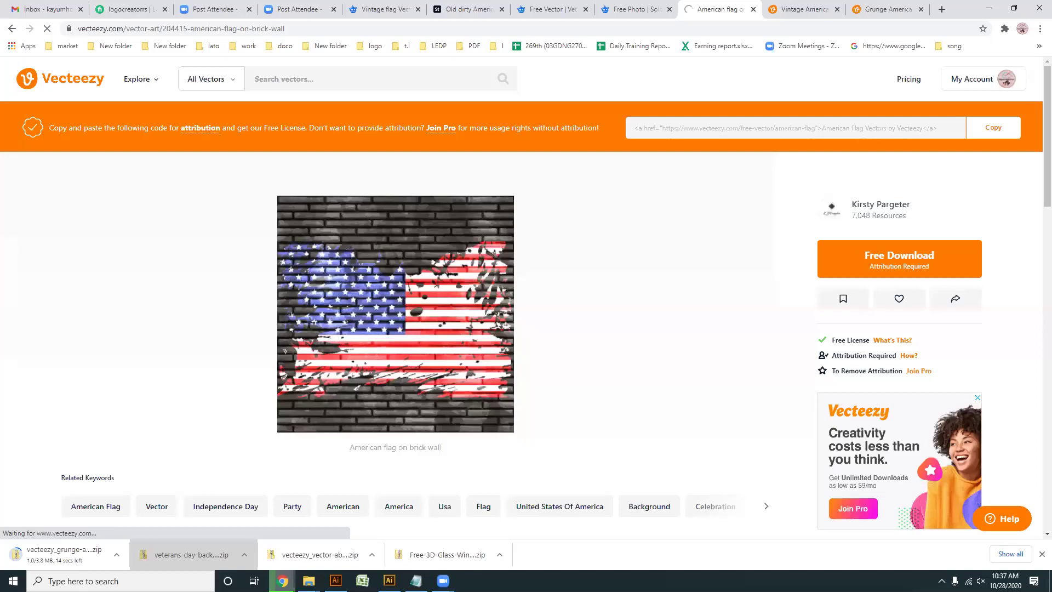
pyautogui.hotkey('alt', 'Tab')
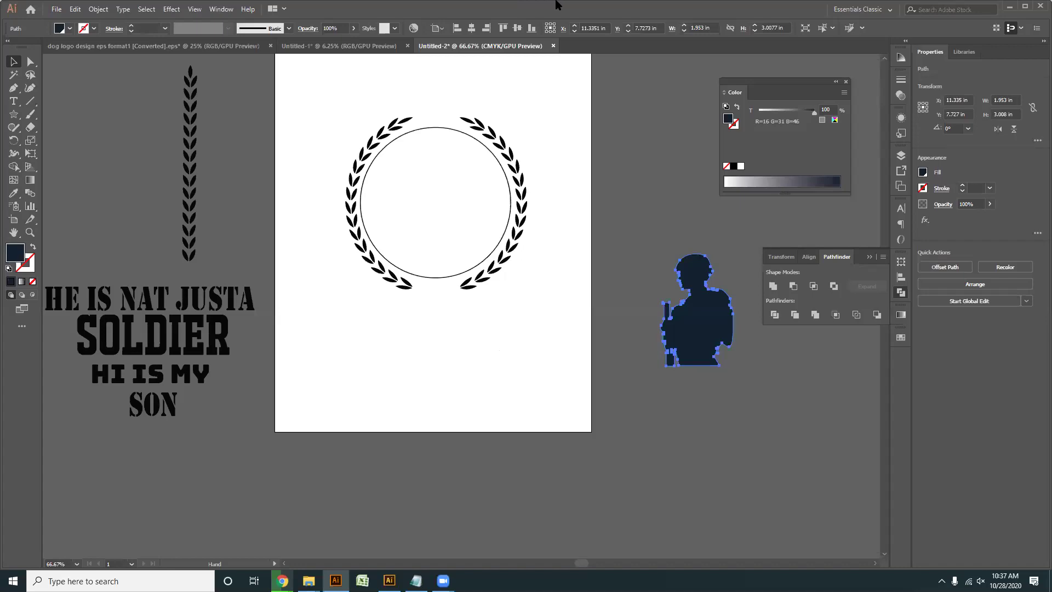
pyautogui.hotkey('alt', 'Tab')
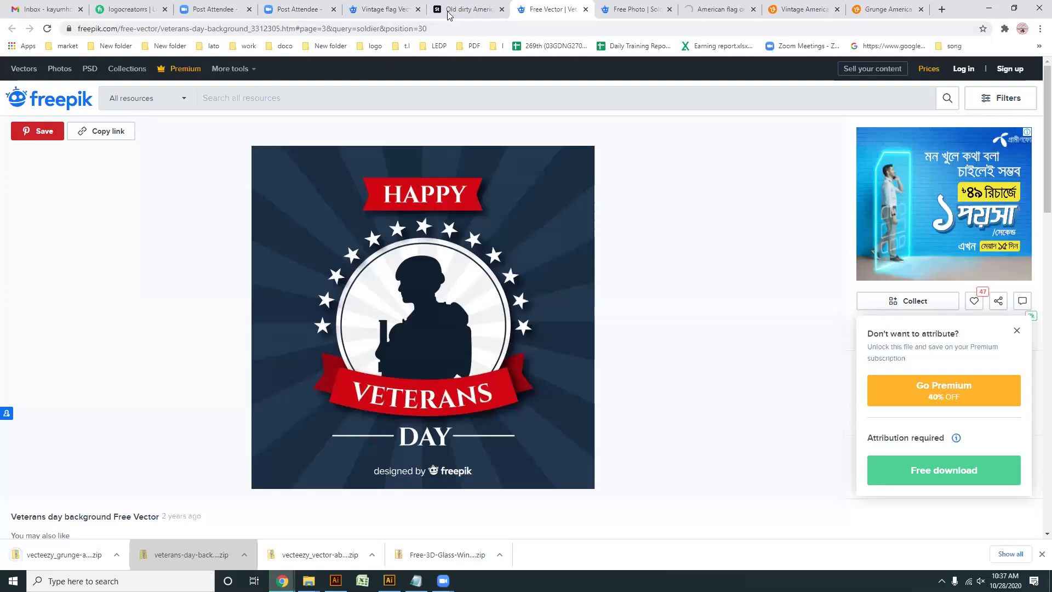
# - Open the downloaded grunge flag archive and load the American flag on brick wall EPS in Illustrator
pyautogui.click(57, 555)
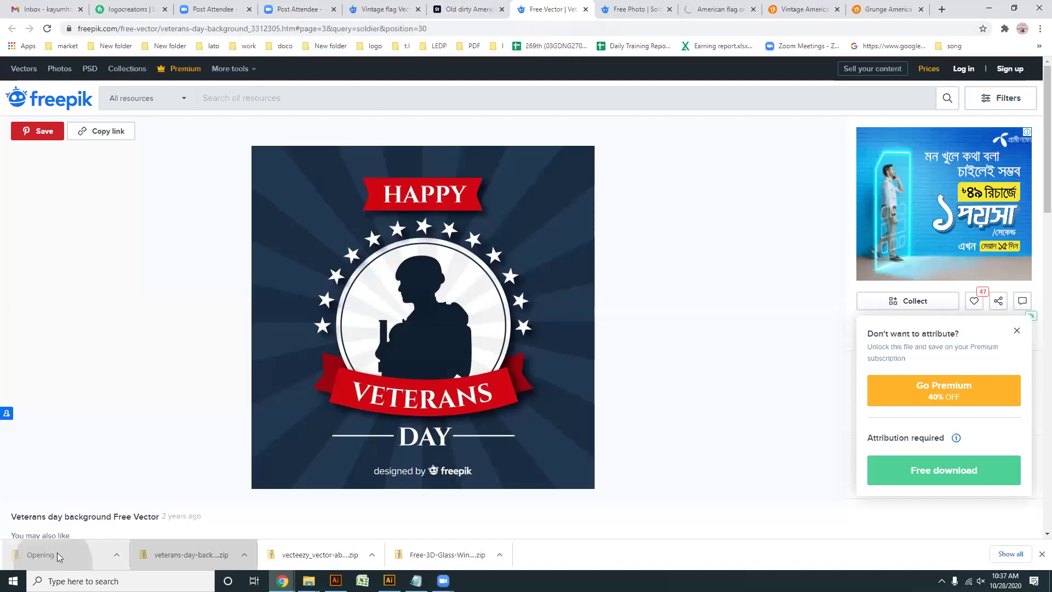
pyautogui.doubleClick(266, 208)
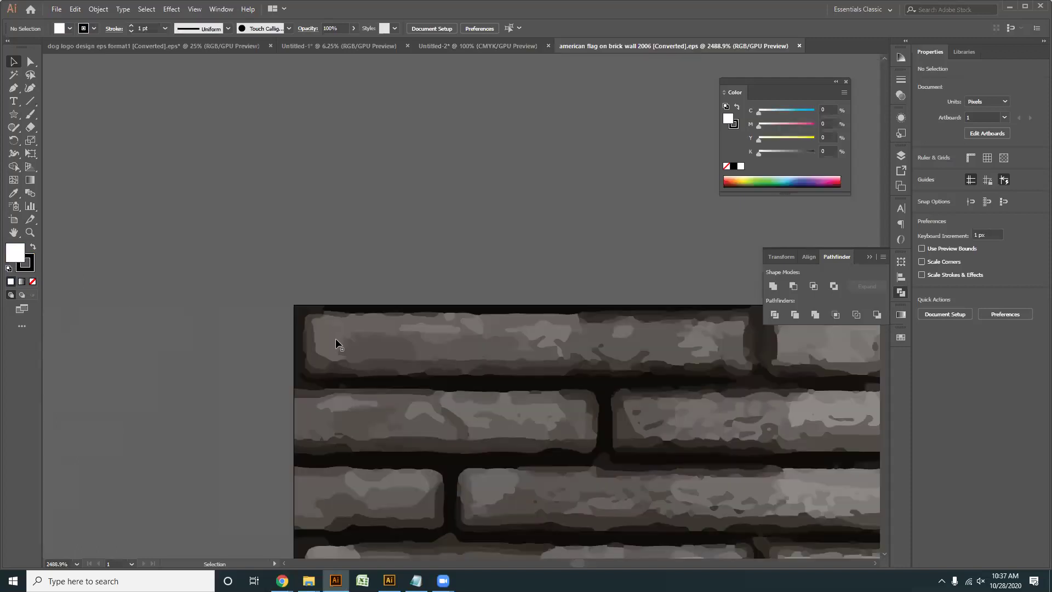
pyautogui.scroll(-7, 335, 337)
pyautogui.hotkey('ctrl', '1')
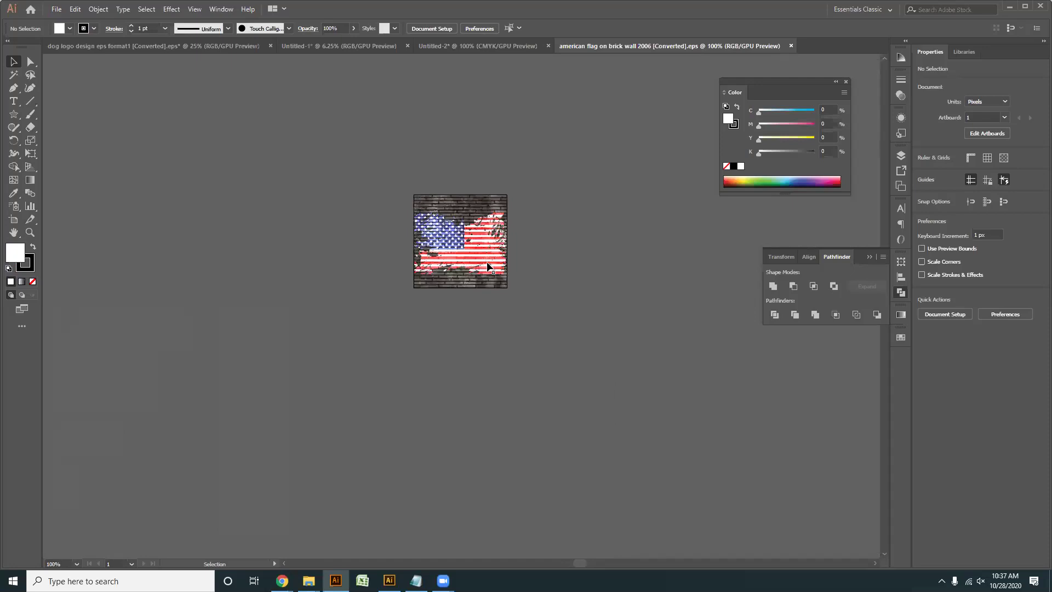
# - Delete the brick wall background from the flag artwork and bring the flag into the Untitled-2 document
pyautogui.scroll(3, 488, 267)
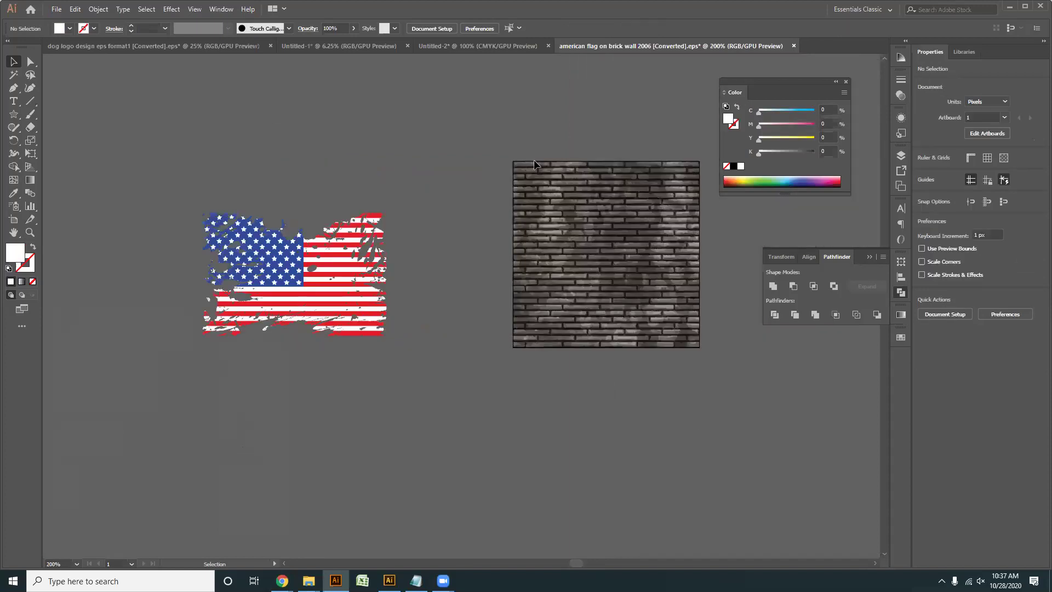
pyautogui.click(524, 206)
pyautogui.press('Delete')
pyautogui.moveTo(317, 288); pyautogui.dragTo(465, 229)
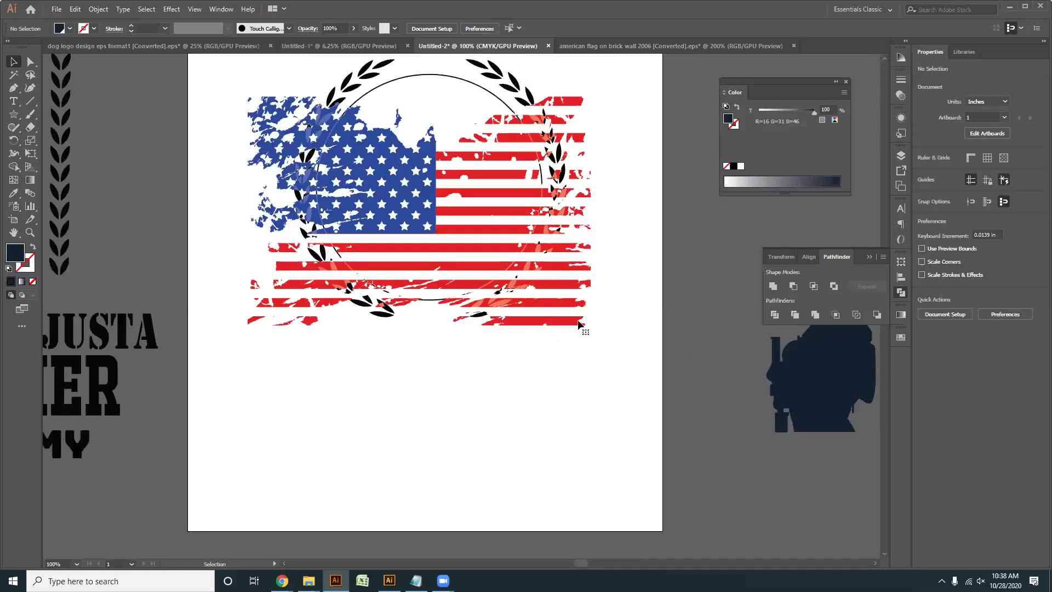
# - Enlarge the pasted flag proportionally to about 7.16 in wide and 4.77 in high, and position it over the wreath
pyautogui.click(590, 325)
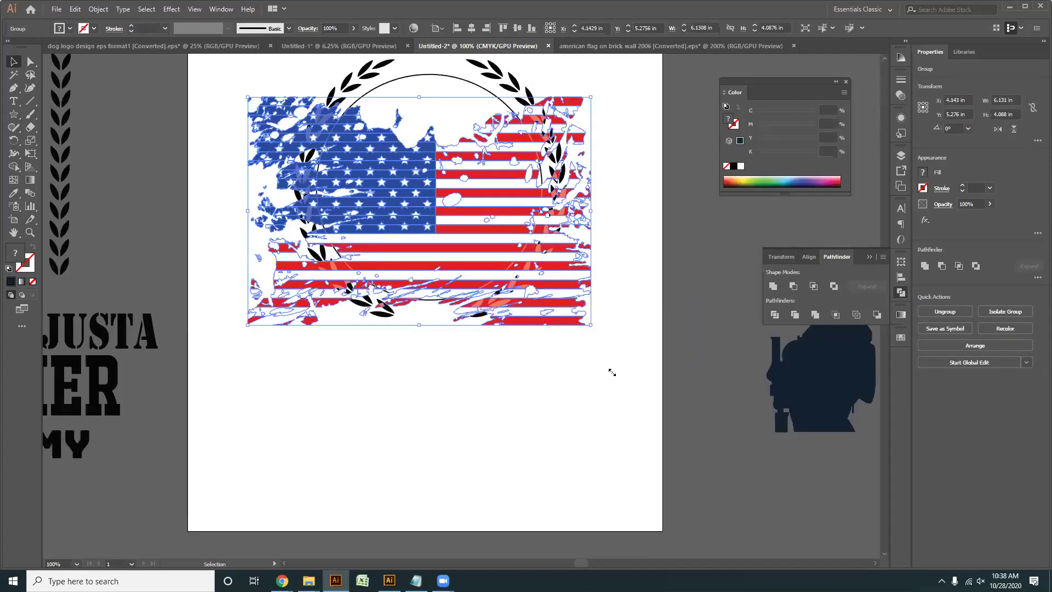
pyautogui.moveTo(591, 325); pyautogui.dragTo(620, 388)
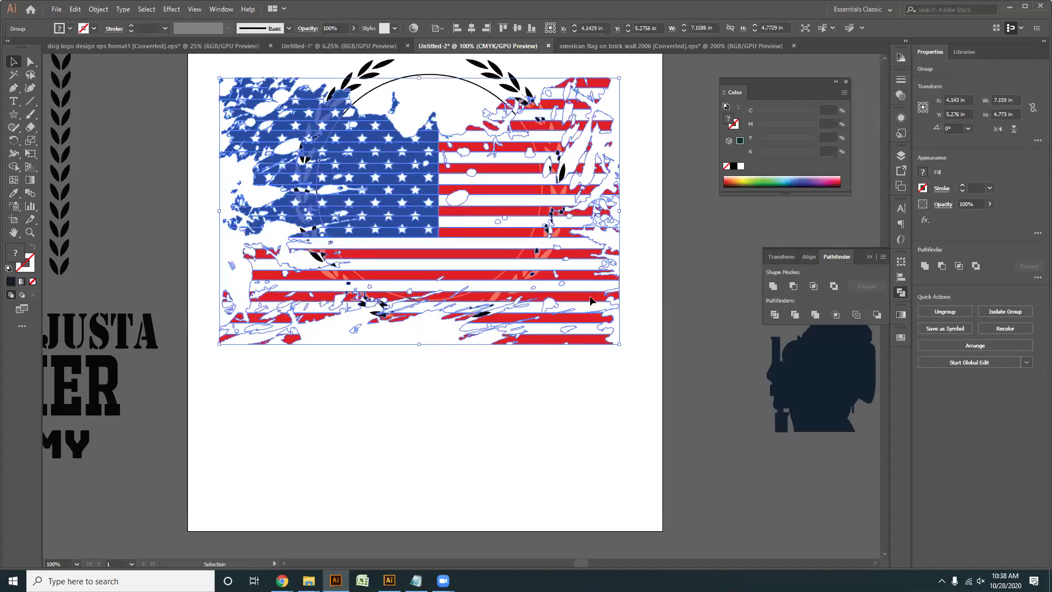
pyautogui.moveTo(572, 315); pyautogui.dragTo(544, 533)
pyautogui.hotkey('ctrl', '-')
pyautogui.moveTo(560, 226); pyautogui.dragTo(591, 153)
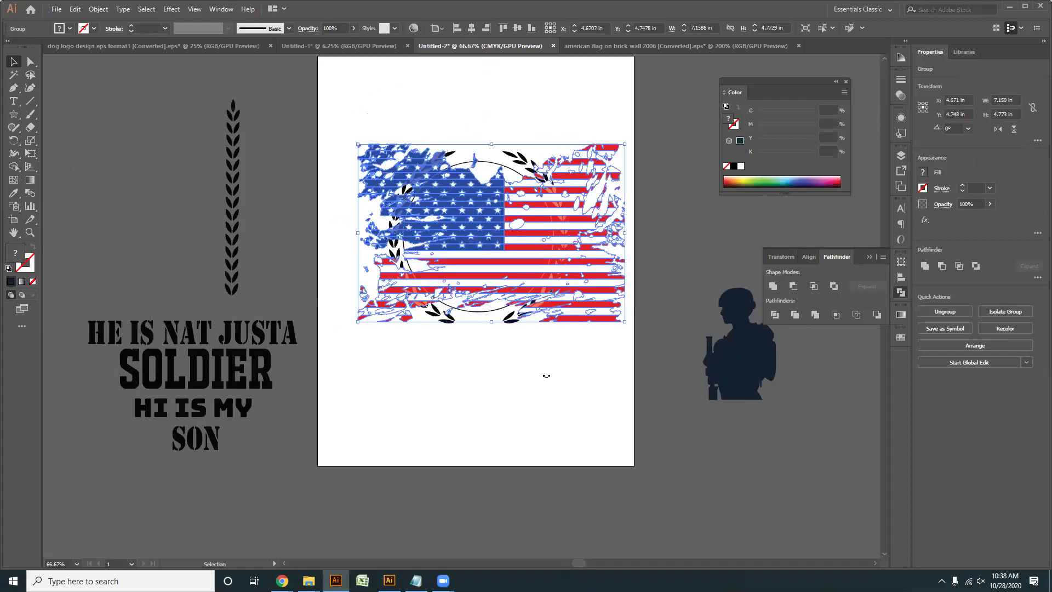
# - Rotate the flag 90° clockwise so its stripes run vertically, and shift it lower over the wreath
pyautogui.moveTo(570, 428); pyautogui.dragTo(578, 357)
pyautogui.click(513, 382)
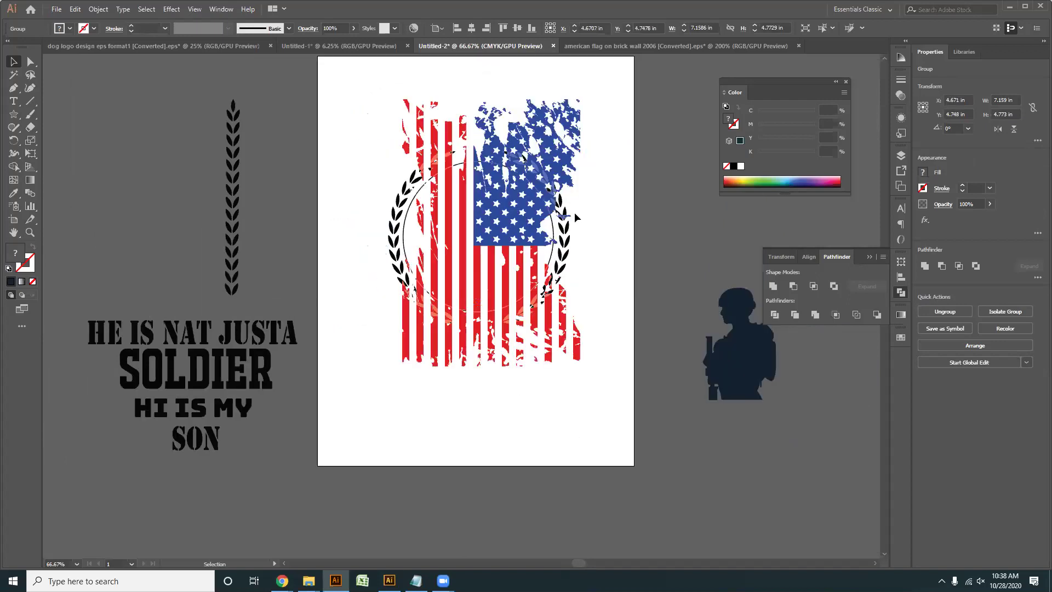
pyautogui.moveTo(579, 191); pyautogui.dragTo(563, 254)
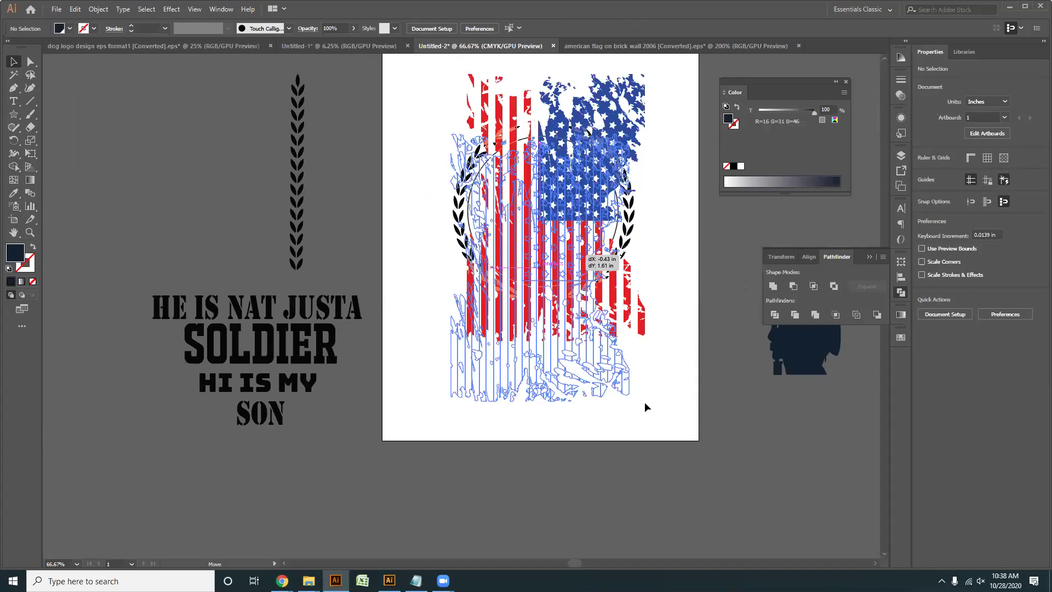
# - Move the rotated flag off the wreath to the empty area below the artboard
pyautogui.scroll(1, 636, 346)
pyautogui.click(537, 262)
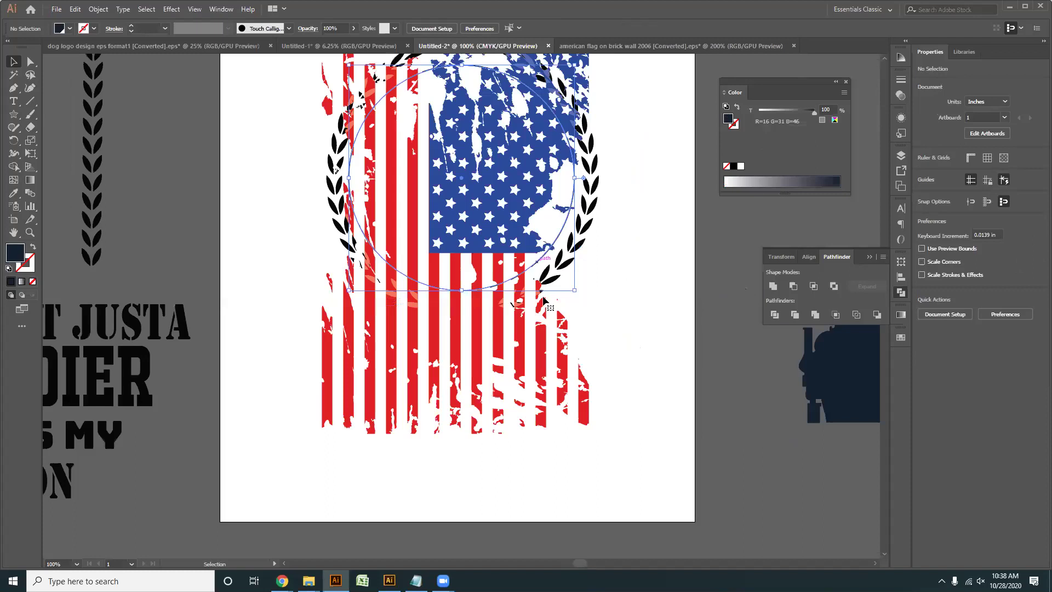
pyautogui.click(638, 385)
pyautogui.scroll(-2, 553, 352)
pyautogui.moveTo(544, 399); pyautogui.dragTo(540, 311)
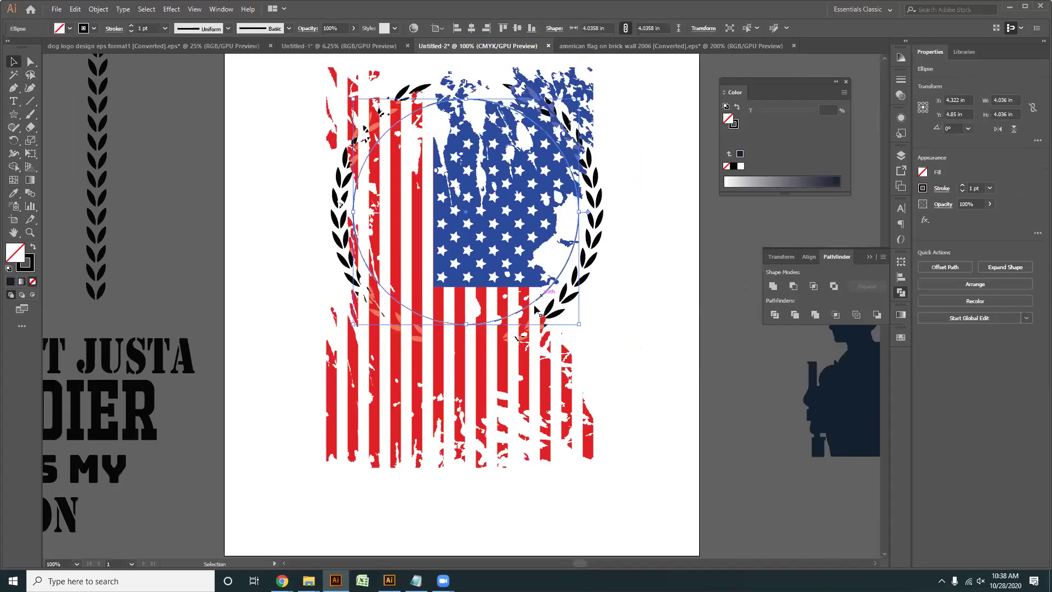
pyautogui.moveTo(520, 277); pyautogui.dragTo(424, 502)
pyautogui.moveTo(424, 507); pyautogui.dragTo(458, 350)
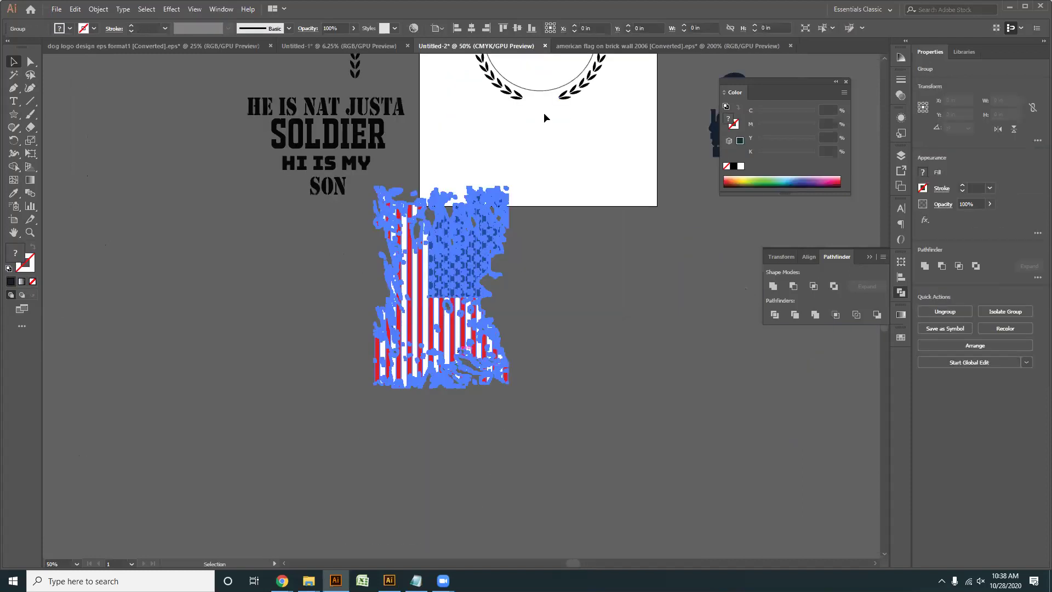
# - Duplicate the wreath's inner circle and place the copy over the upper part of the flag
pyautogui.moveTo(547, 96); pyautogui.dragTo(464, 318)
pyautogui.hotkey('ctrl', '+')
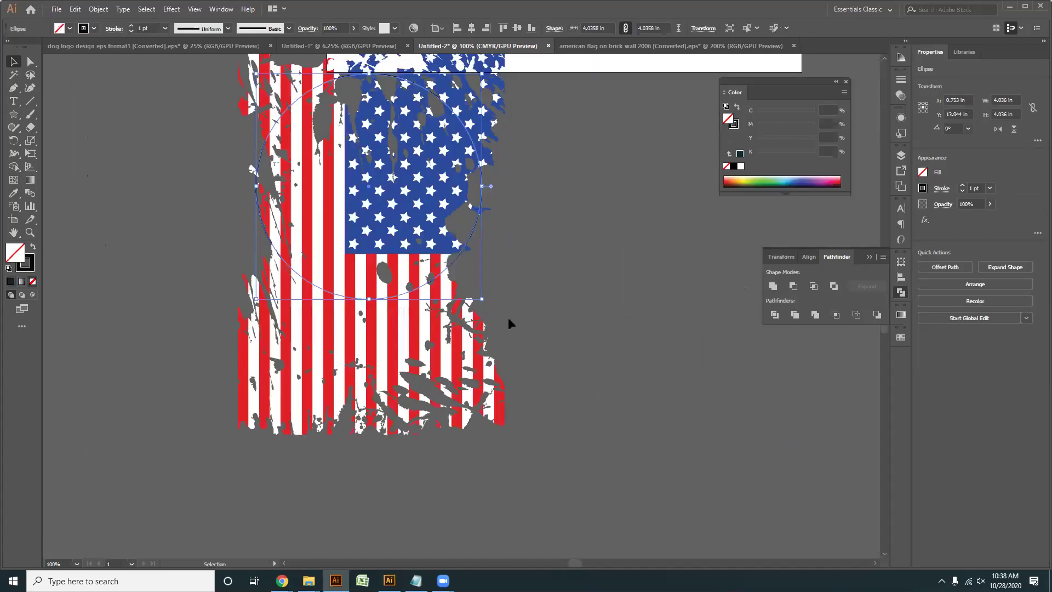
pyautogui.moveTo(395, 241); pyautogui.dragTo(431, 271)
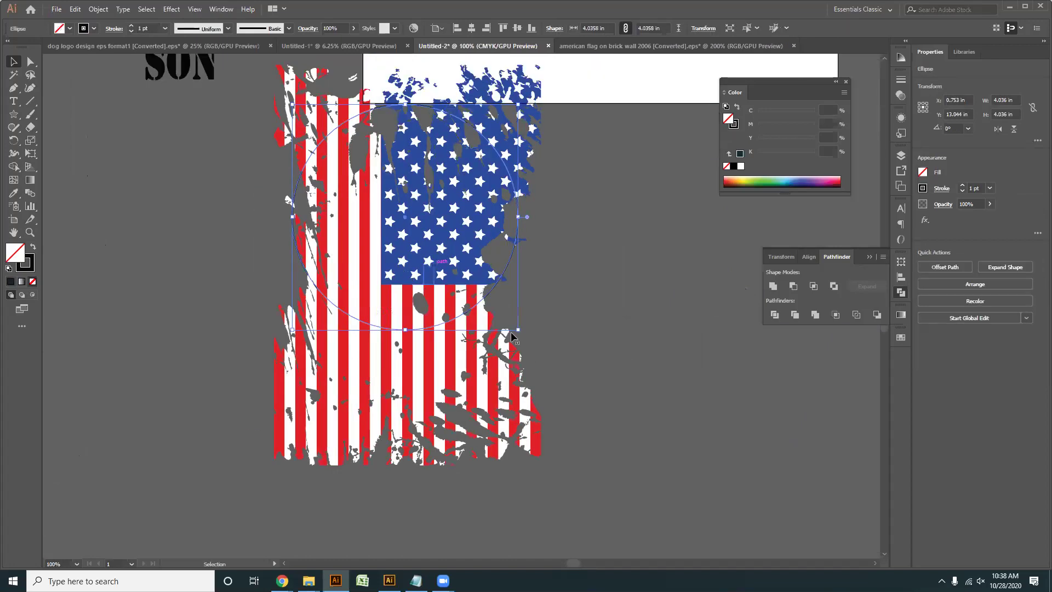
# - Swap the copied circle's stroke and fill to make it solid black, and bring it in front of the flag
pyautogui.hotkey('shift', 'x')
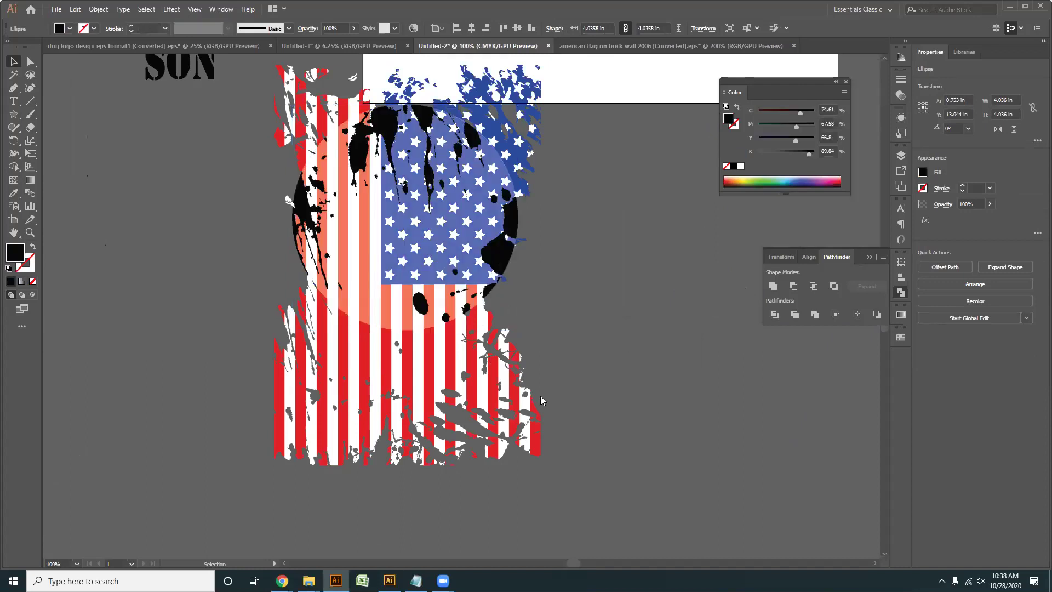
pyautogui.rightClick(547, 436)
pyautogui.click(644, 426)
pyautogui.click(657, 418)
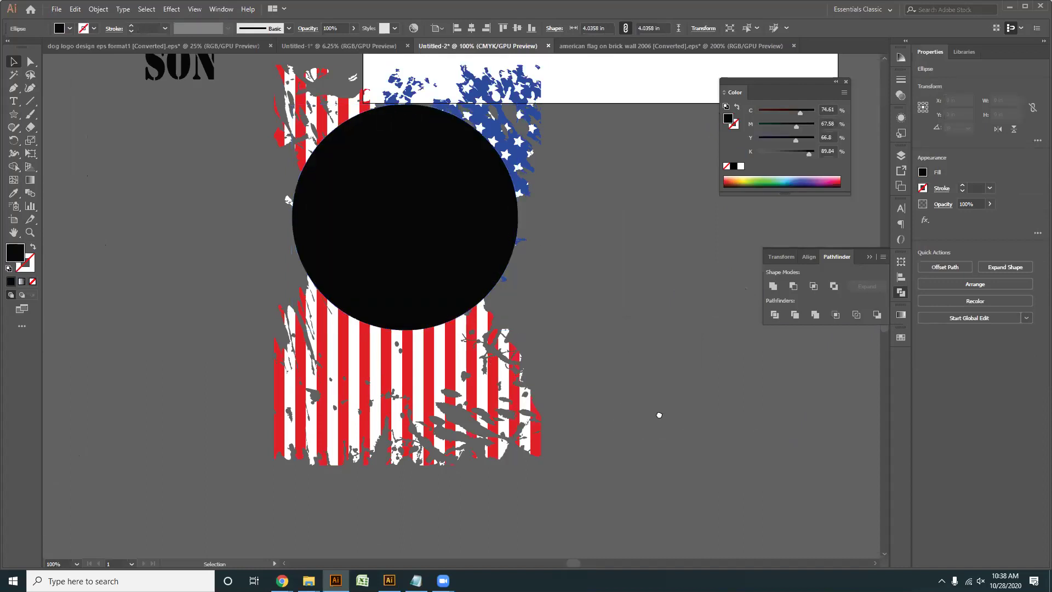
# - Select the black circle together with the flag and make a clipping mask from them
pyautogui.hotkey('ctrl', 'a')
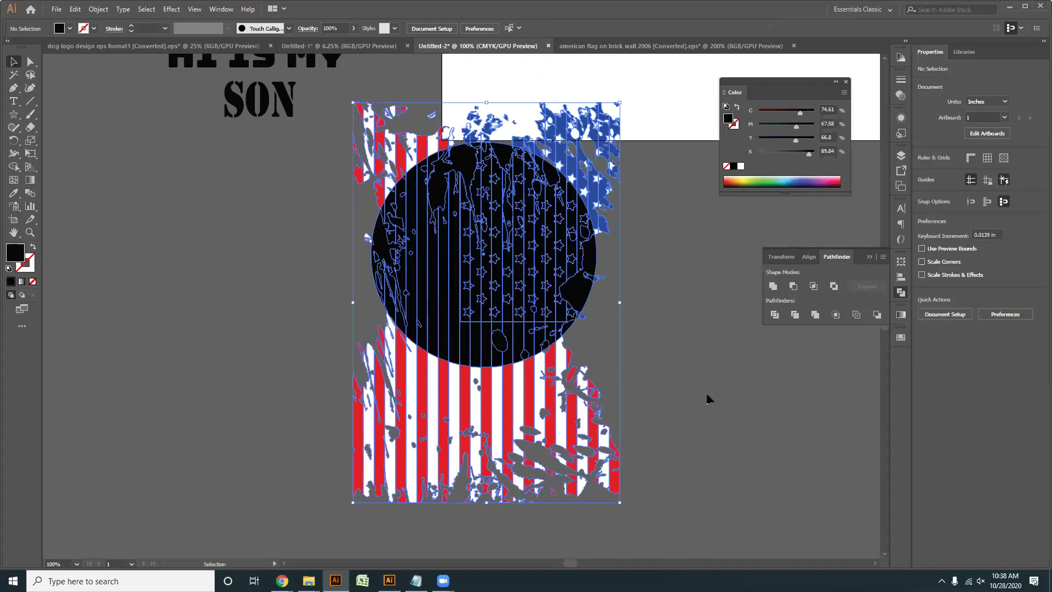
pyautogui.hotkey('ctrl', 'h')
pyautogui.click(490, 330)
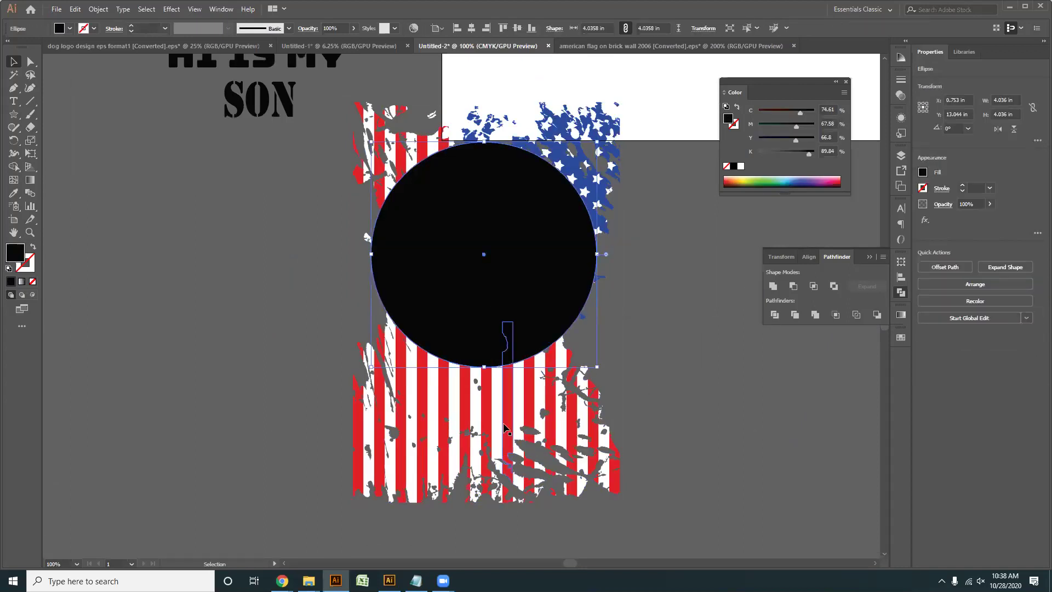
pyautogui.hotkey('ctrl', 'a')
pyautogui.rightClick(480, 247)
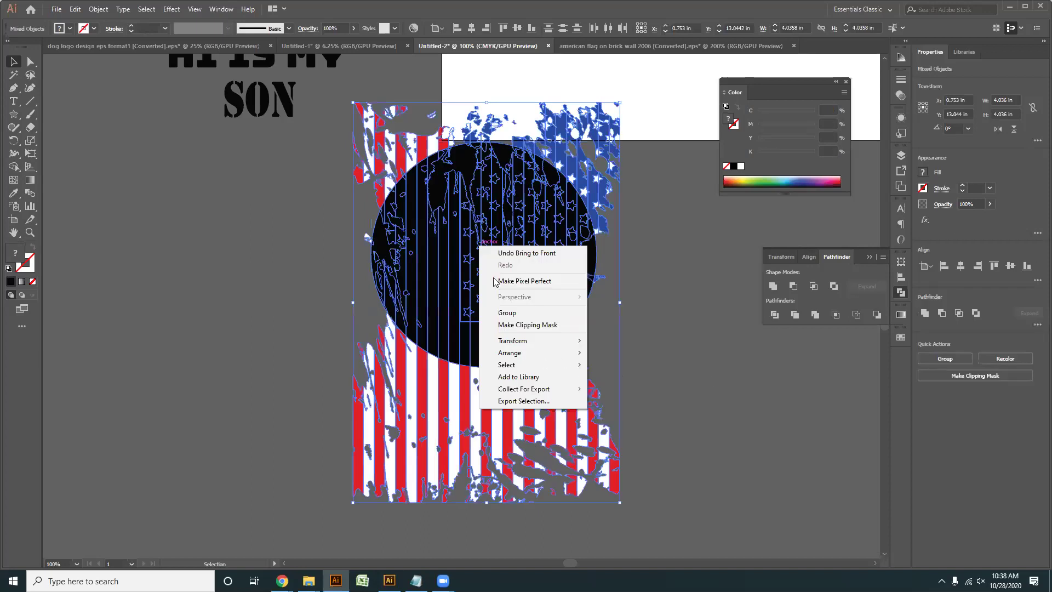
pyautogui.click(526, 324)
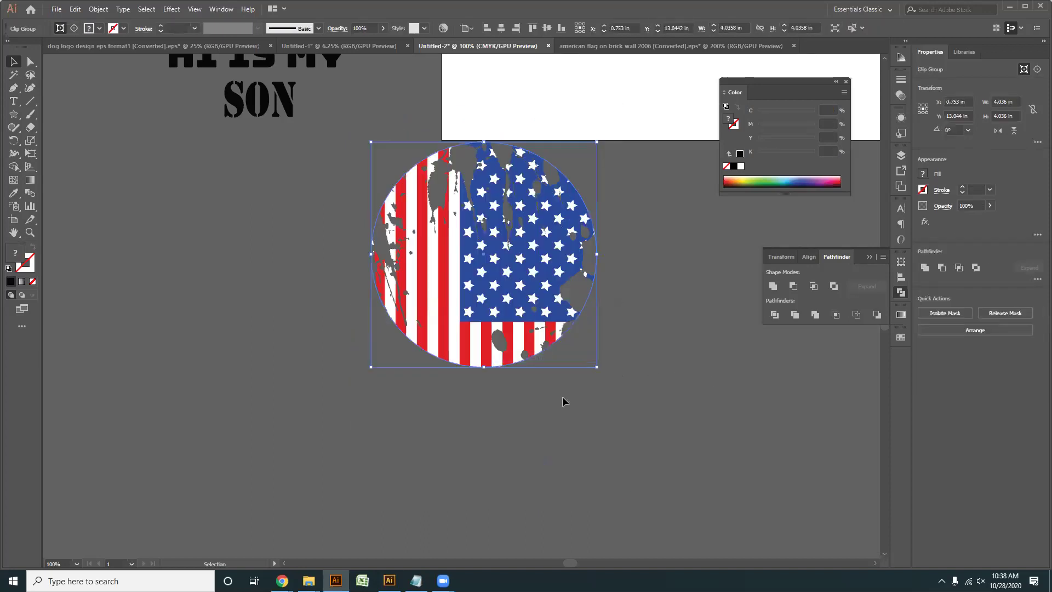
# - Move the circular clipped flag onto the artboard inside the wreath's circle
pyautogui.click(563, 397)
pyautogui.scroll(-2, 528, 352)
pyautogui.moveTo(547, 339); pyautogui.dragTo(424, 386)
pyautogui.moveTo(396, 345); pyautogui.dragTo(492, 121)
pyautogui.click(549, 230)
pyautogui.scroll(2, 501, 216)
pyautogui.moveTo(493, 219); pyautogui.dragTo(478, 234)
pyautogui.scroll(1, 479, 176)
pyautogui.moveTo(478, 176); pyautogui.dragTo(492, 403)
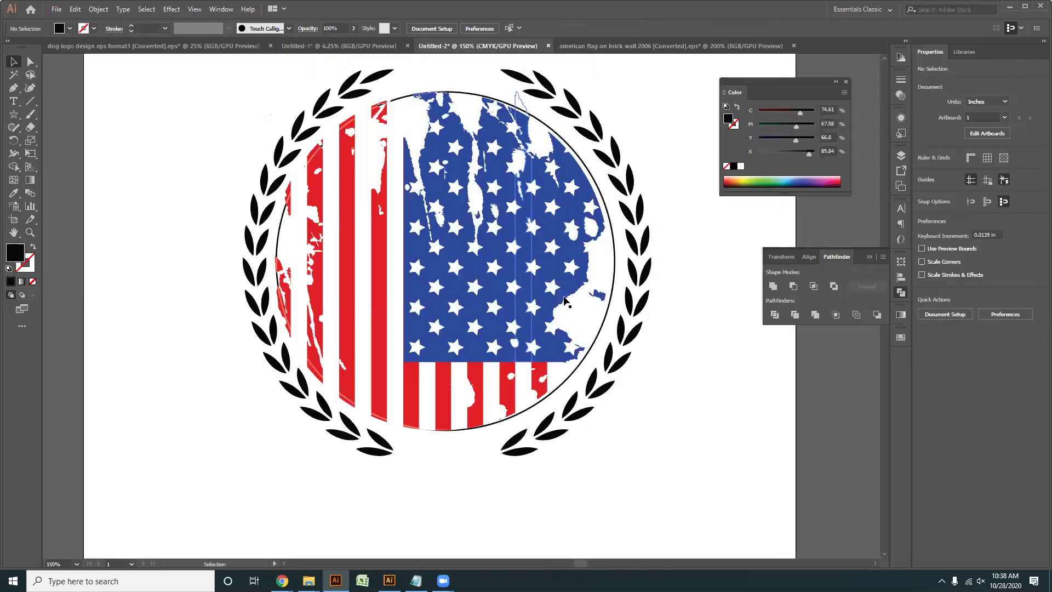
# - Select the clipped flag and the wreath's circle outline, and align them by their horizontal centres
pyautogui.click(558, 243)
pyautogui.keyDown('shift'); pyautogui.click(615, 260); pyautogui.keyUp('shift')
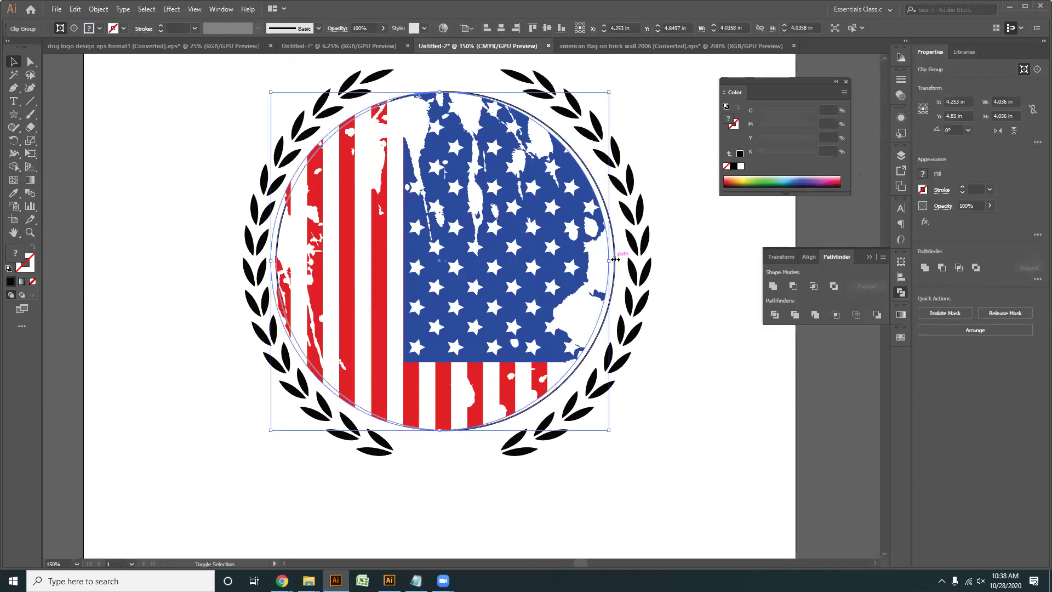
pyautogui.click(665, 489)
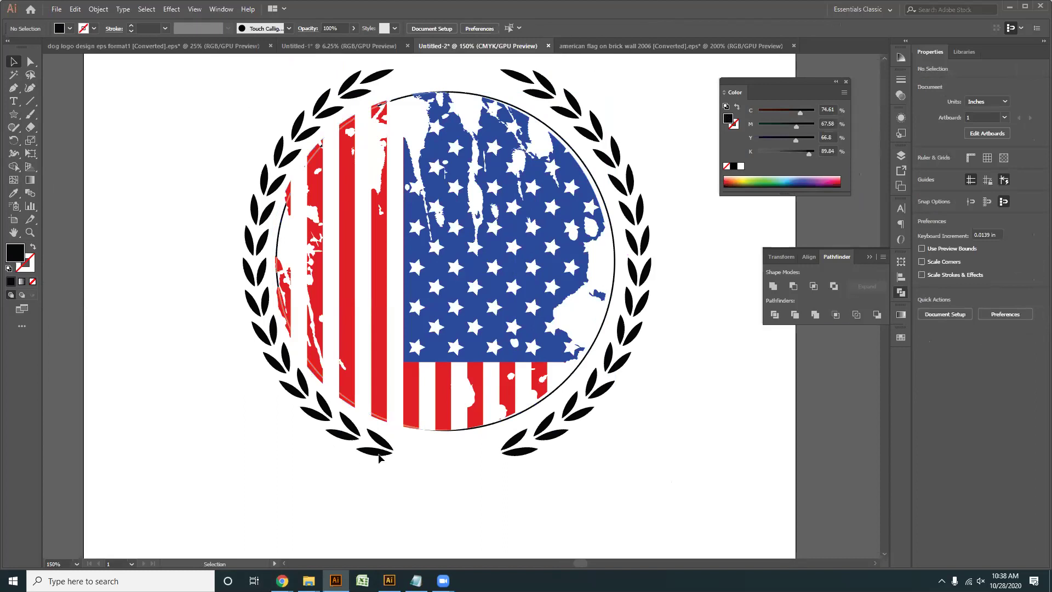
pyautogui.scroll(-2, 378, 456)
pyautogui.scroll(2, 401, 465)
pyautogui.click(405, 363)
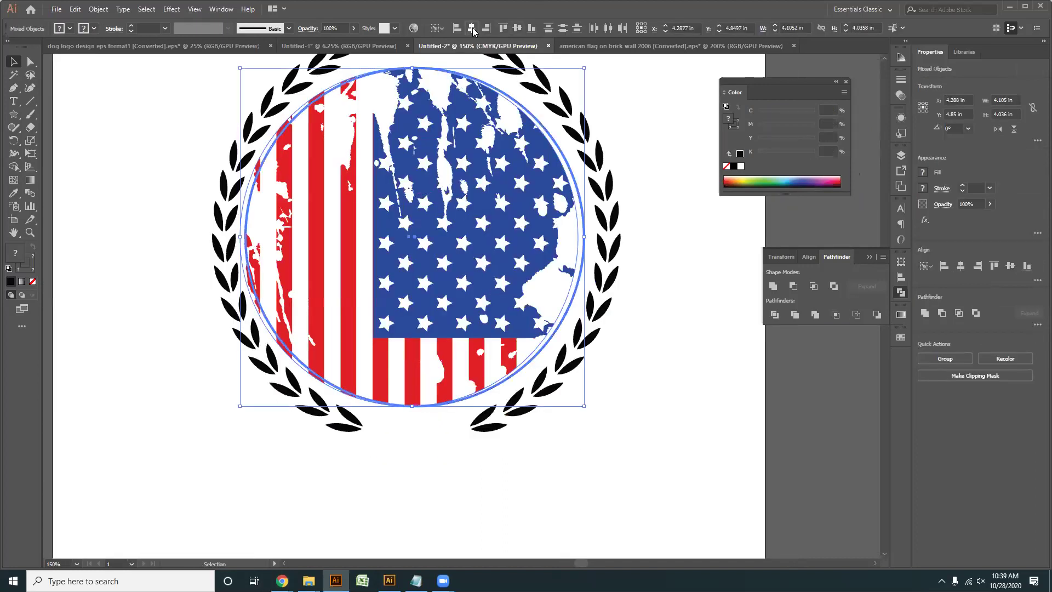
pyautogui.click(473, 30)
pyautogui.click(584, 368)
# - Switch to the Freepik page in Chrome and search all resources for "rope border"
pyautogui.scroll(-2, 584, 368)
pyautogui.moveTo(626, 393); pyautogui.dragTo(503, 327)
pyautogui.click(282, 581)
pyautogui.click(342, 530)
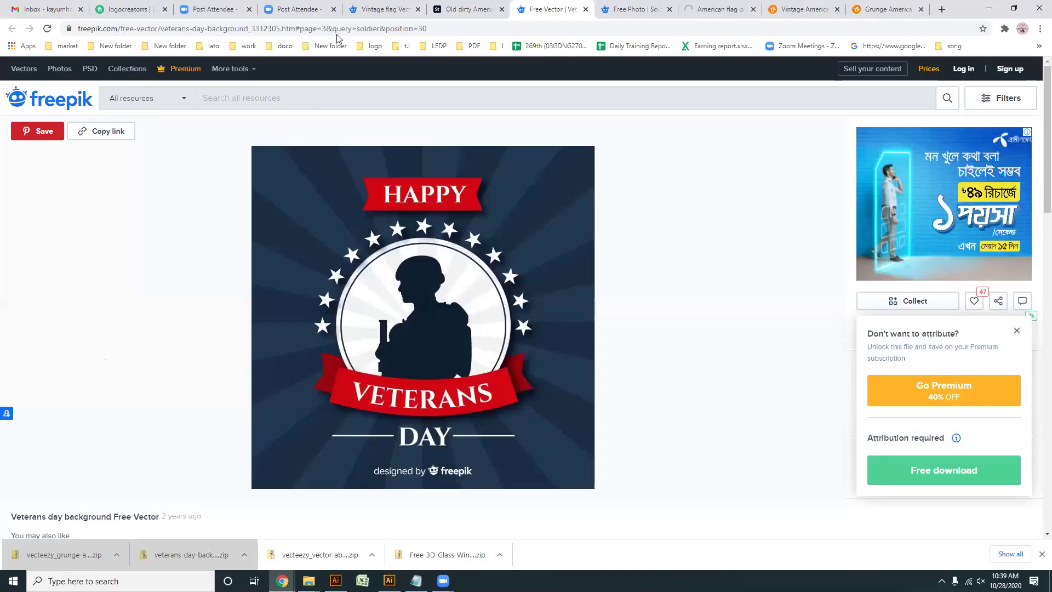
pyautogui.click(235, 100)
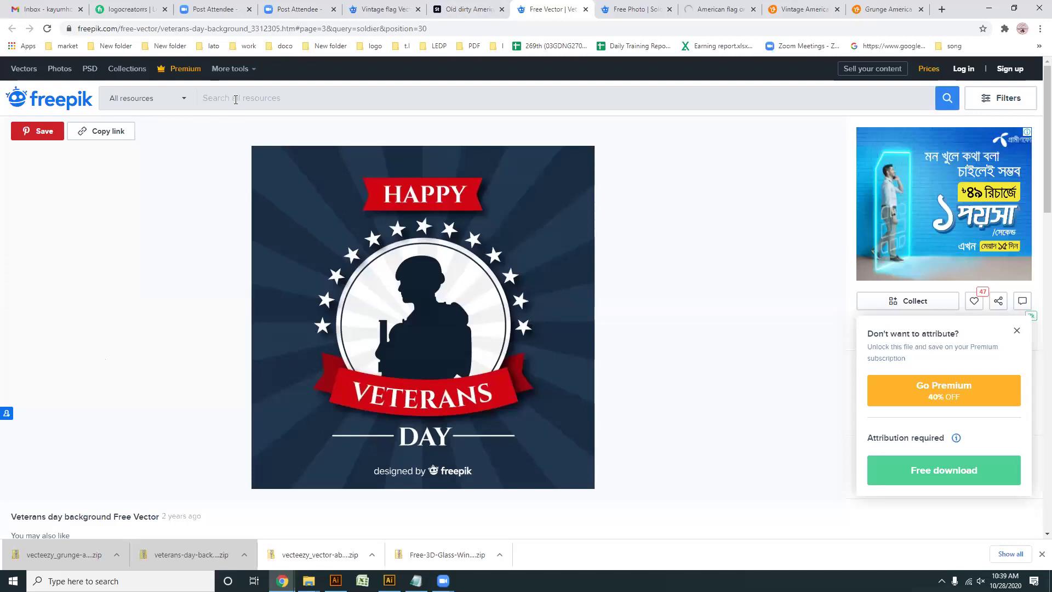
pyautogui.write('ropr')
pyautogui.press('BackSpace')
pyautogui.write('e ')
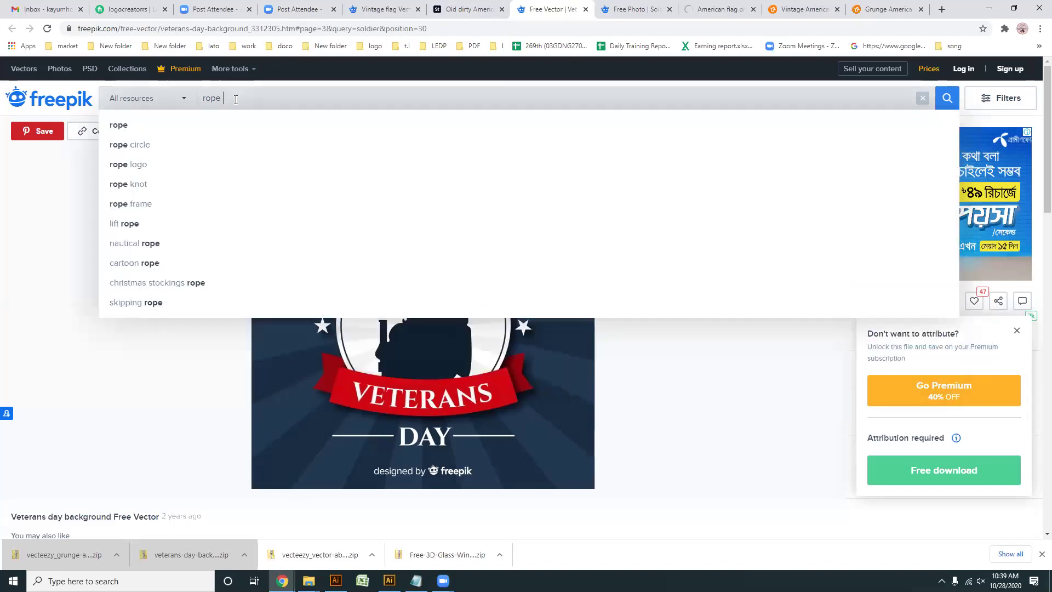
pyautogui.write('c')
pyautogui.write('bo')
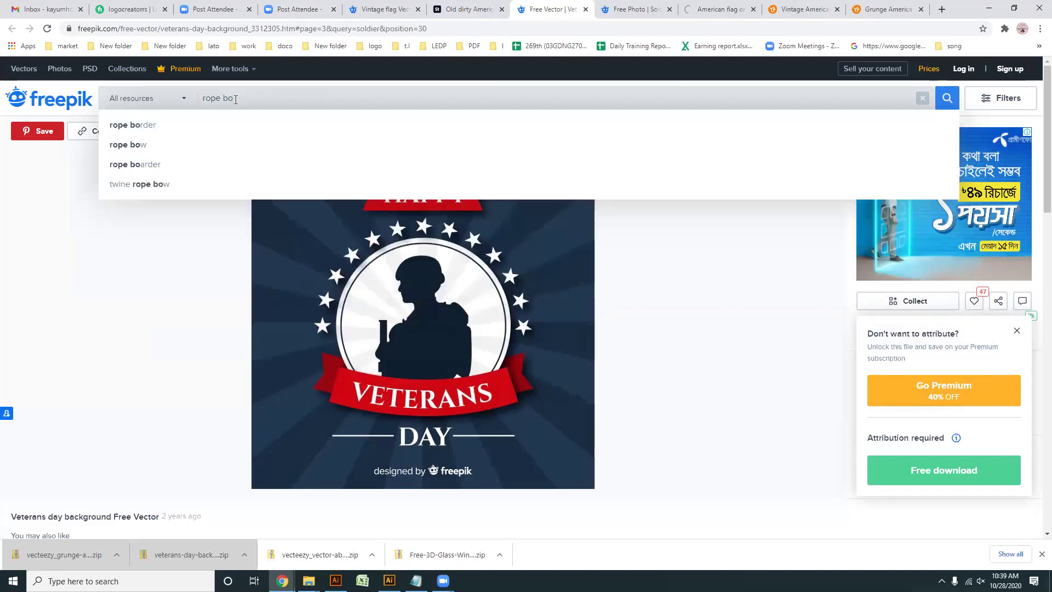
pyautogui.write('rder')
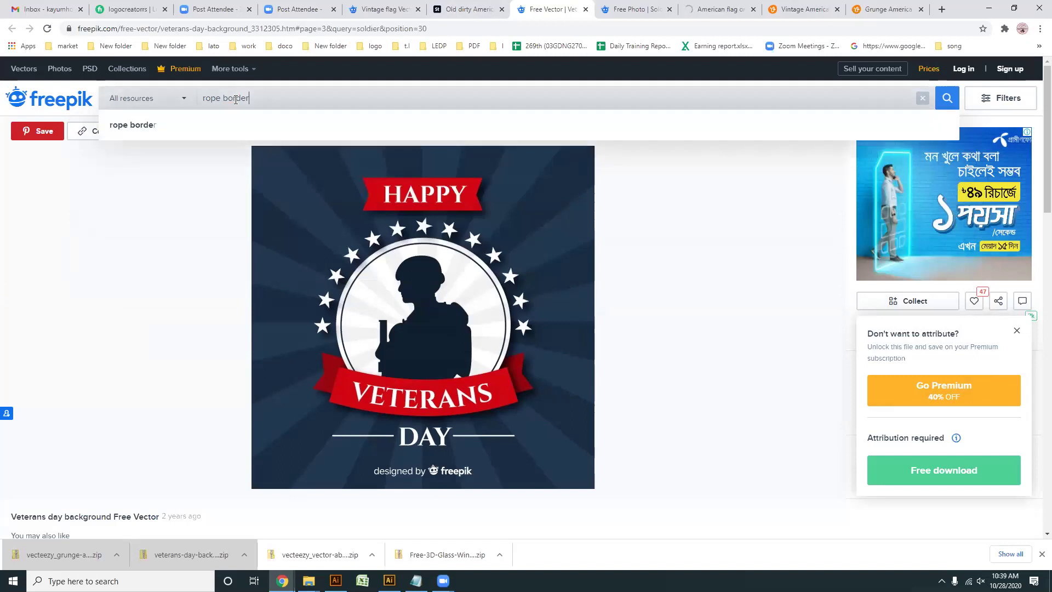
pyautogui.press('Return')
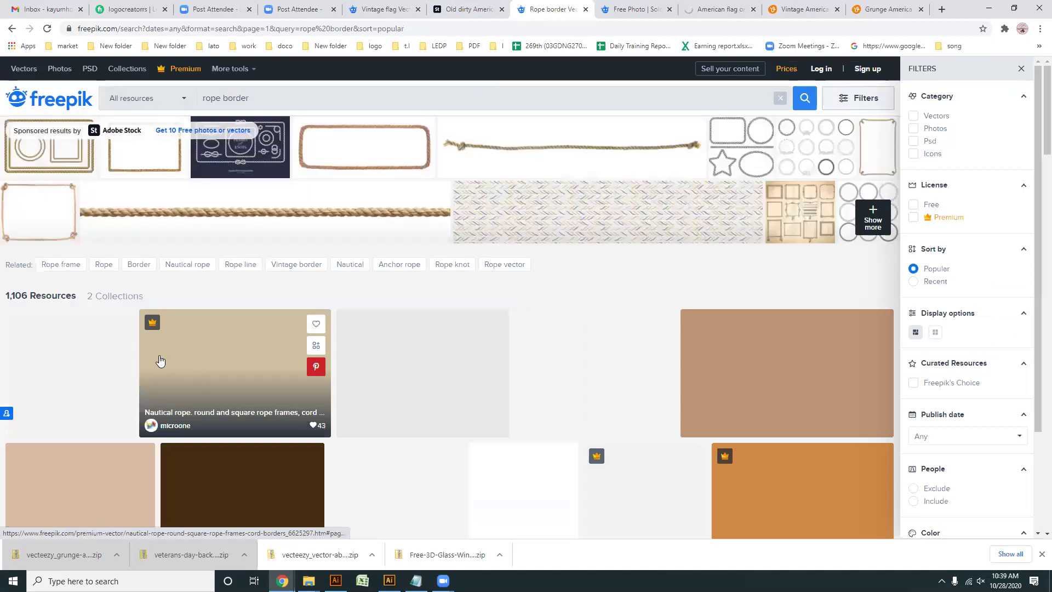
# - Open the free "Different rope frames flat set" vector from the search results, download it, and dismiss the attribution notice
pyautogui.scroll(-1, 201, 351)
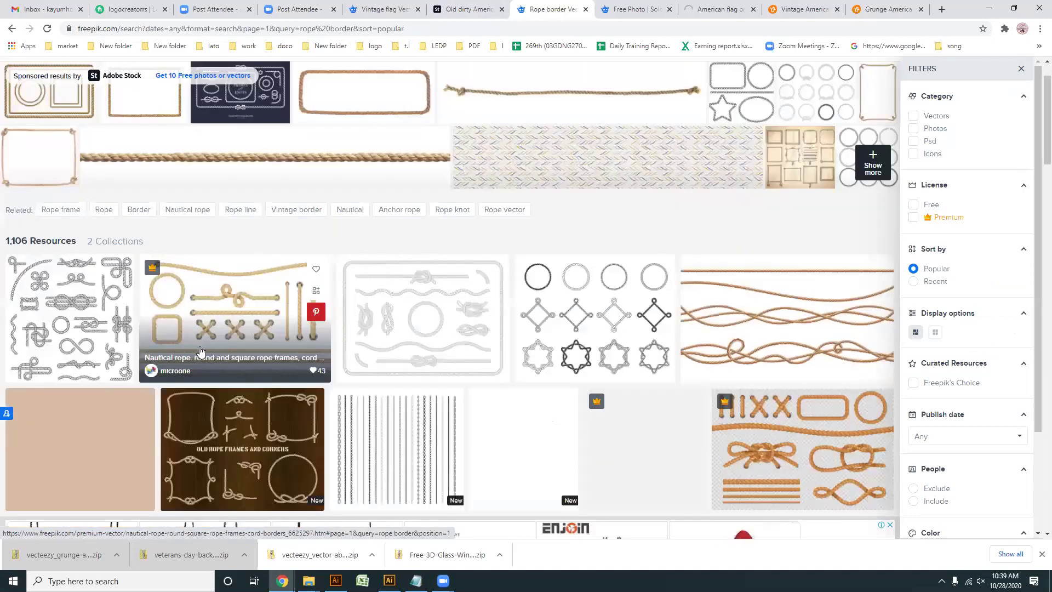
pyautogui.scroll(1, 200, 351)
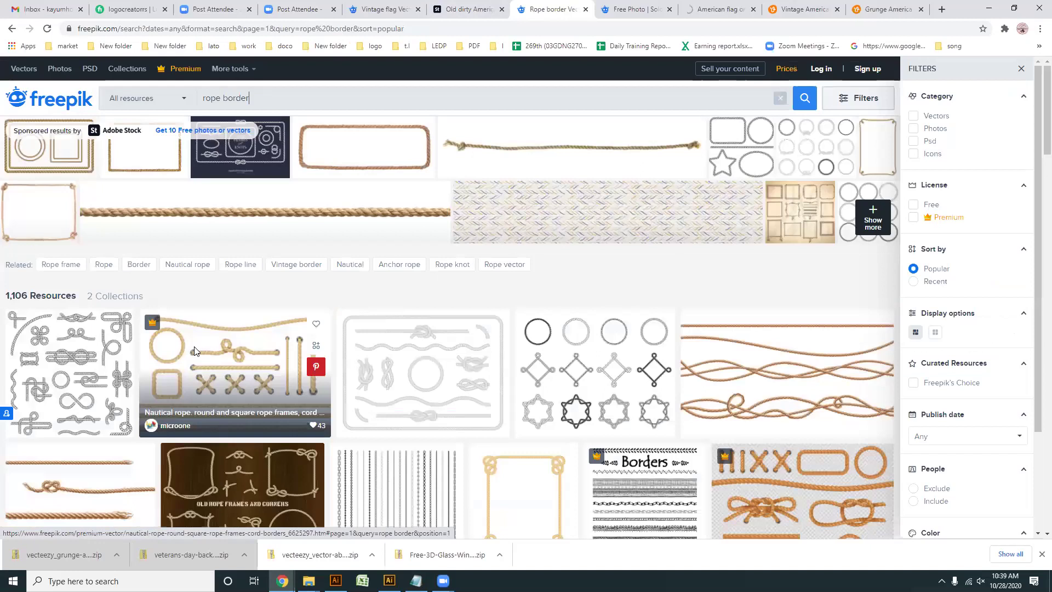
pyautogui.scroll(-4, 195, 350)
pyautogui.click(621, 156)
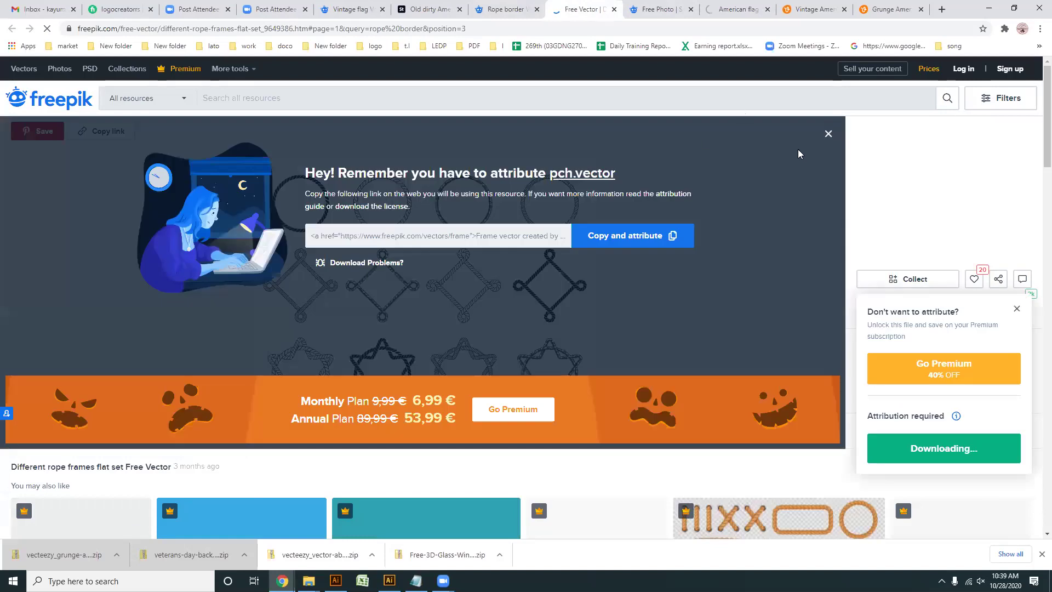
pyautogui.click(828, 135)
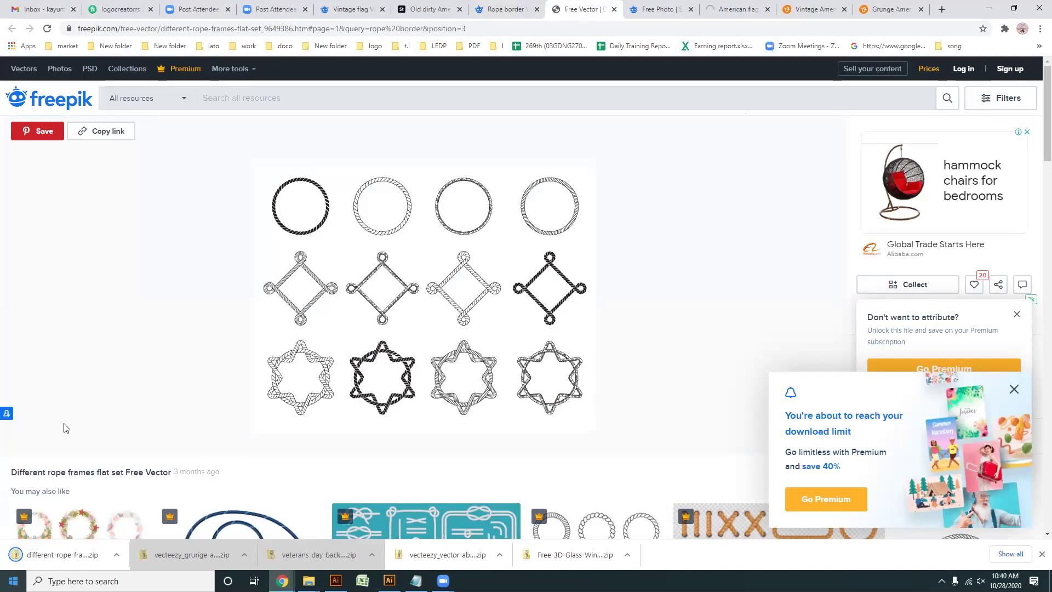
# - Return to the rope border results and search all resources for "ornament"
pyautogui.click(476, 6)
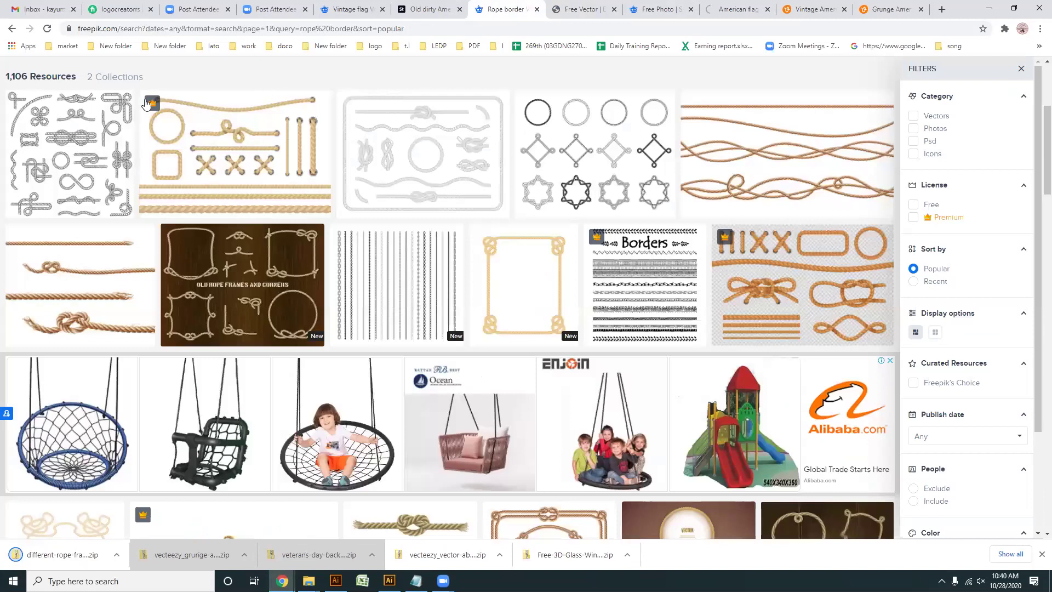
pyautogui.scroll(4, 102, 97)
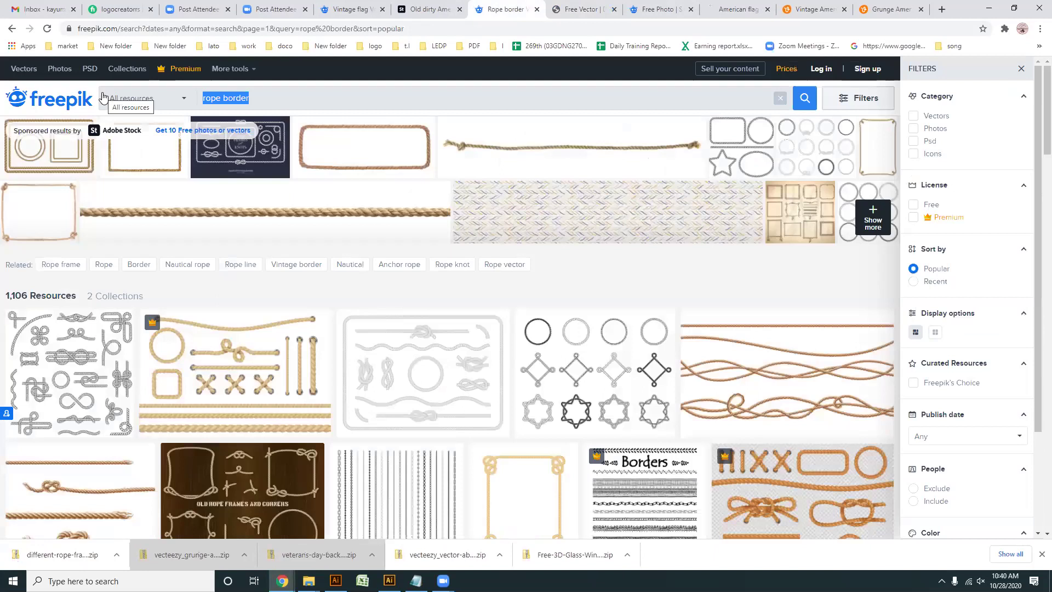
pyautogui.write('orna')
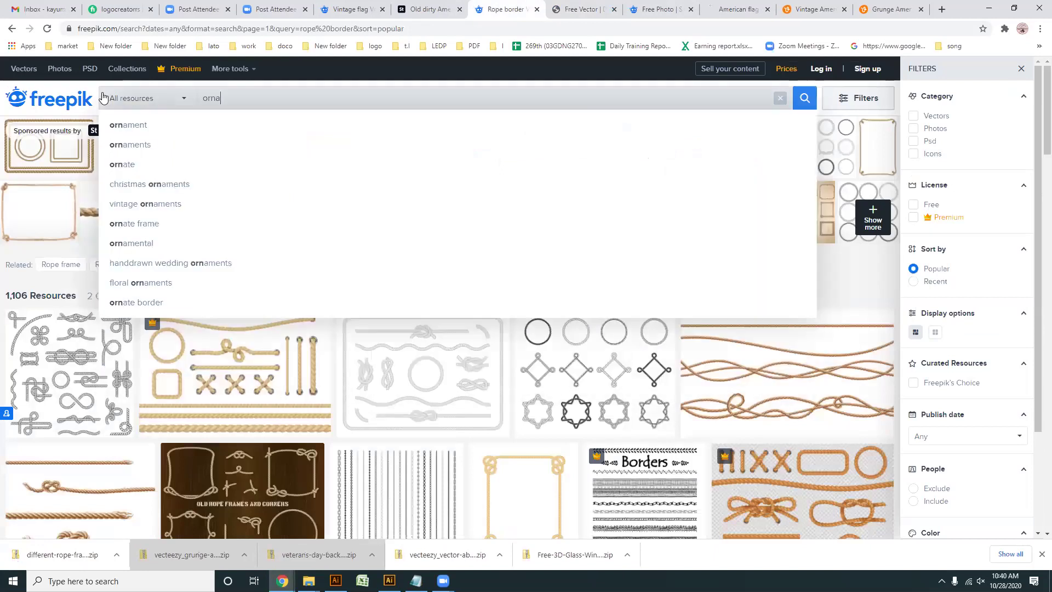
pyautogui.write('m')
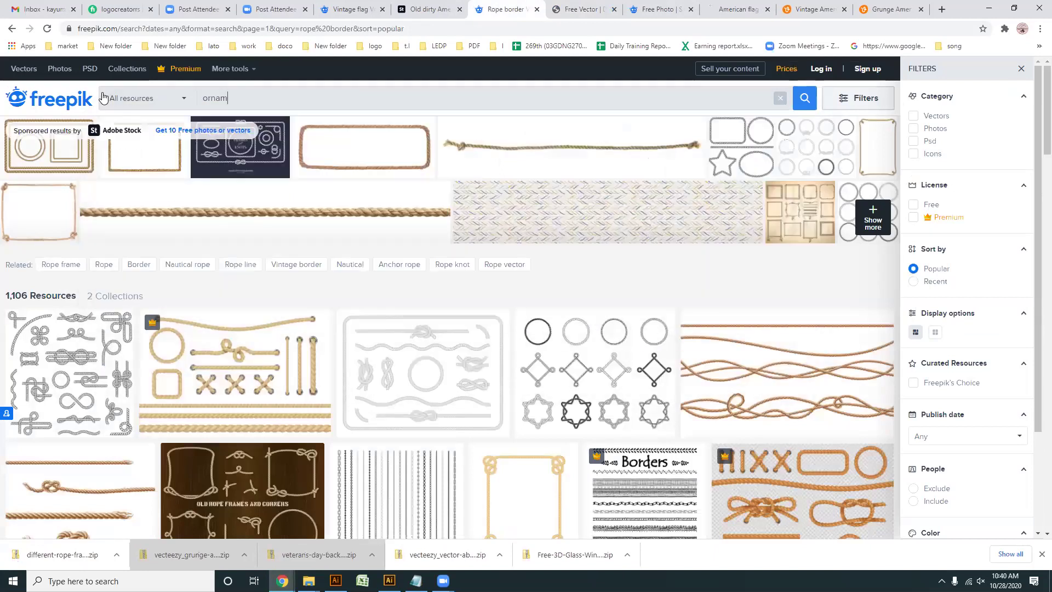
pyautogui.write('e')
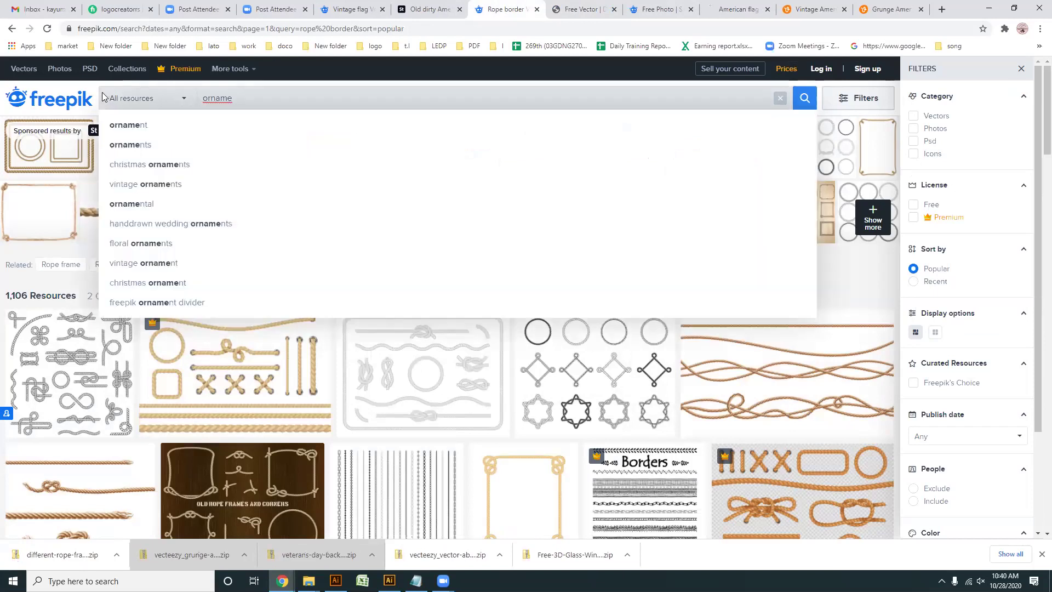
pyautogui.write('nt')
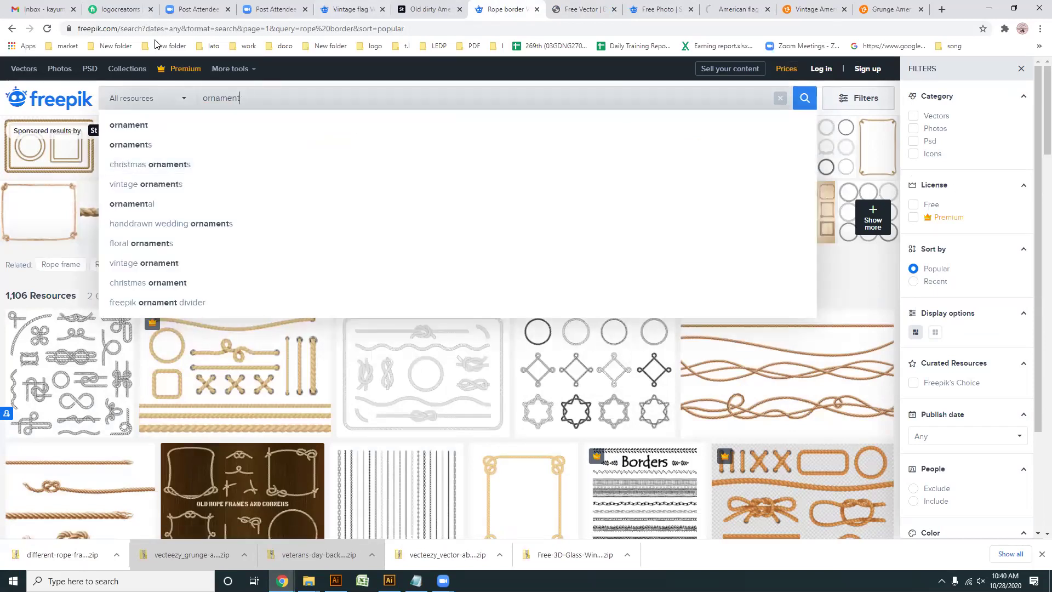
pyautogui.click(149, 127)
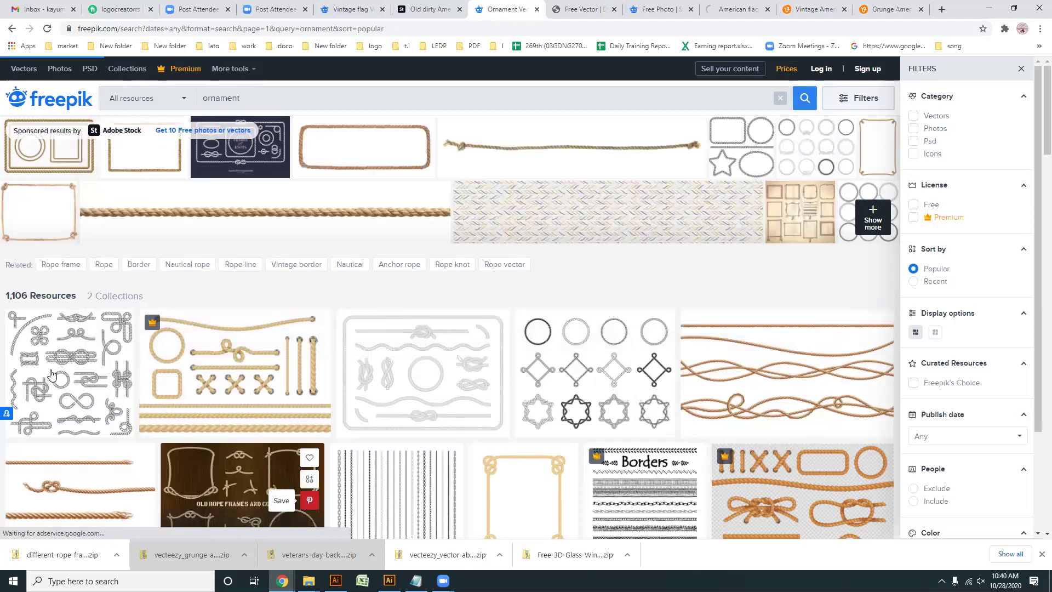
# - Open the dark hand drawn wedding ornament collection in a new tab and download the free vector
pyautogui.scroll(-1, 68, 389)
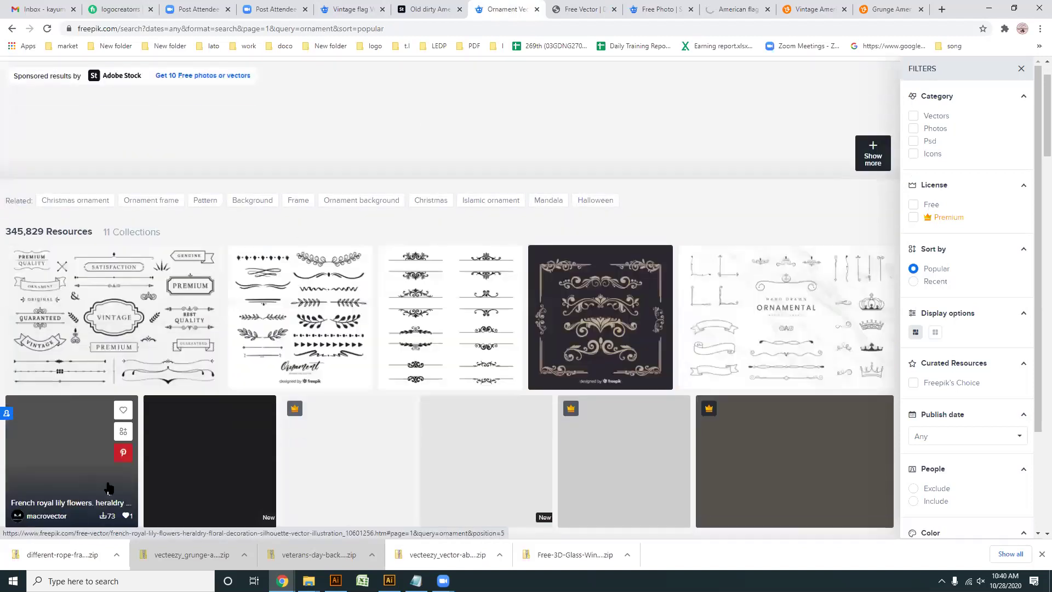
pyautogui.scroll(-2, 126, 431)
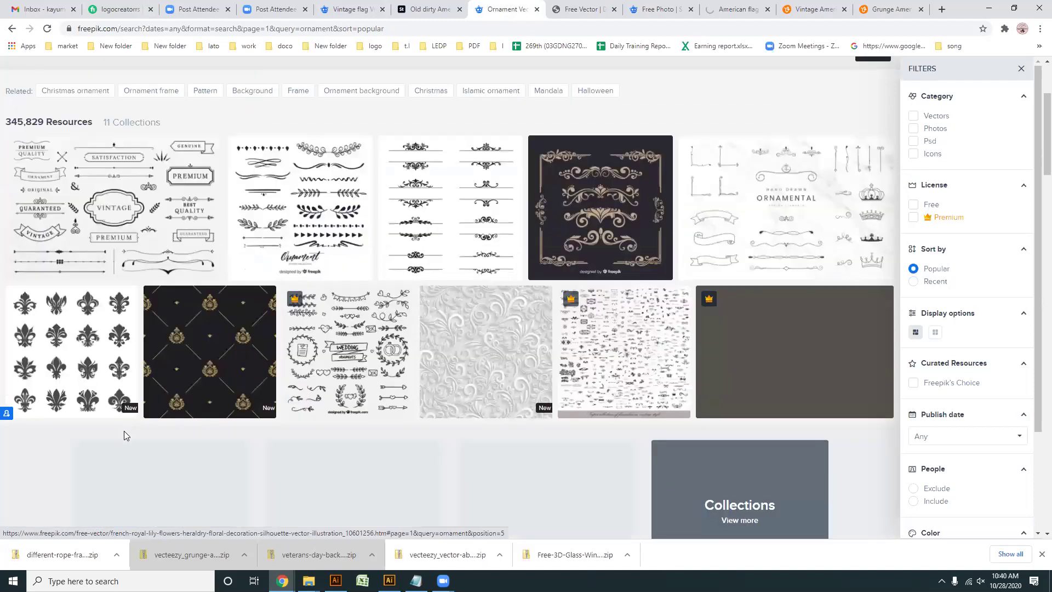
pyautogui.scroll(2, 124, 458)
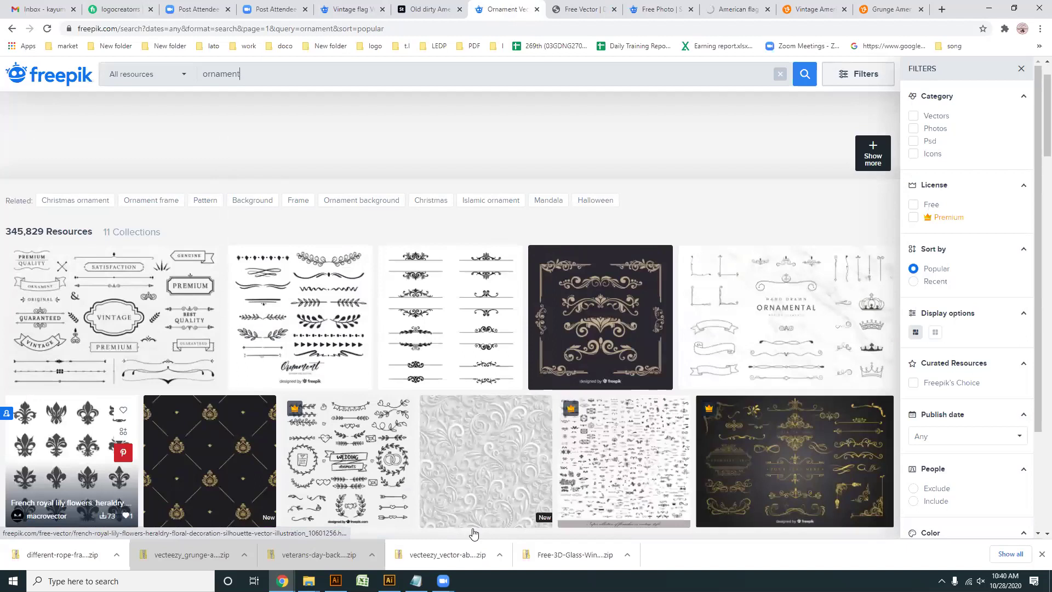
pyautogui.scroll(1, 417, 509)
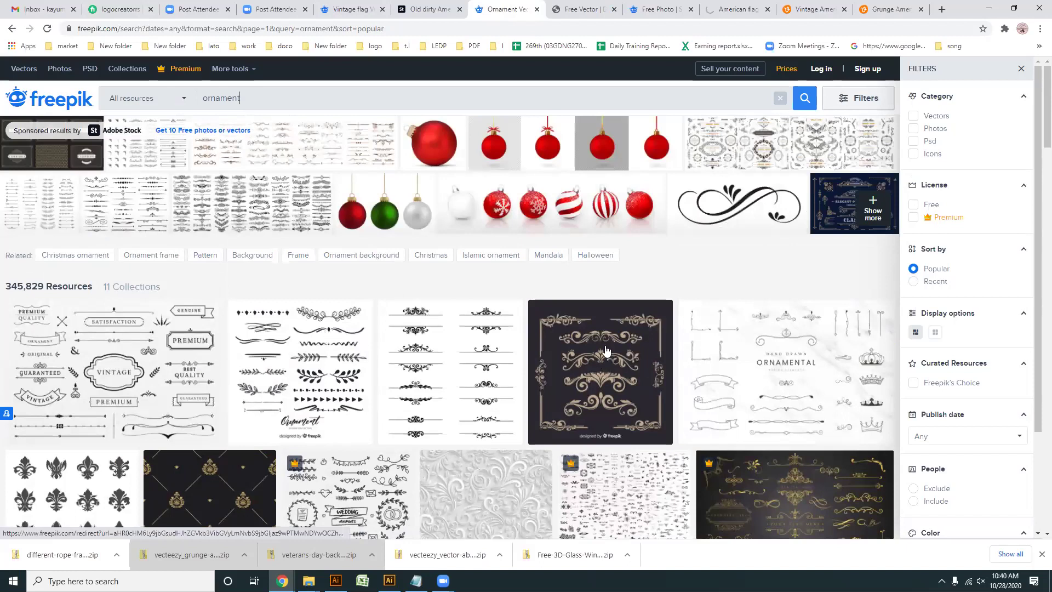
pyautogui.scroll(-1, 606, 352)
pyautogui.middleClick(600, 308)
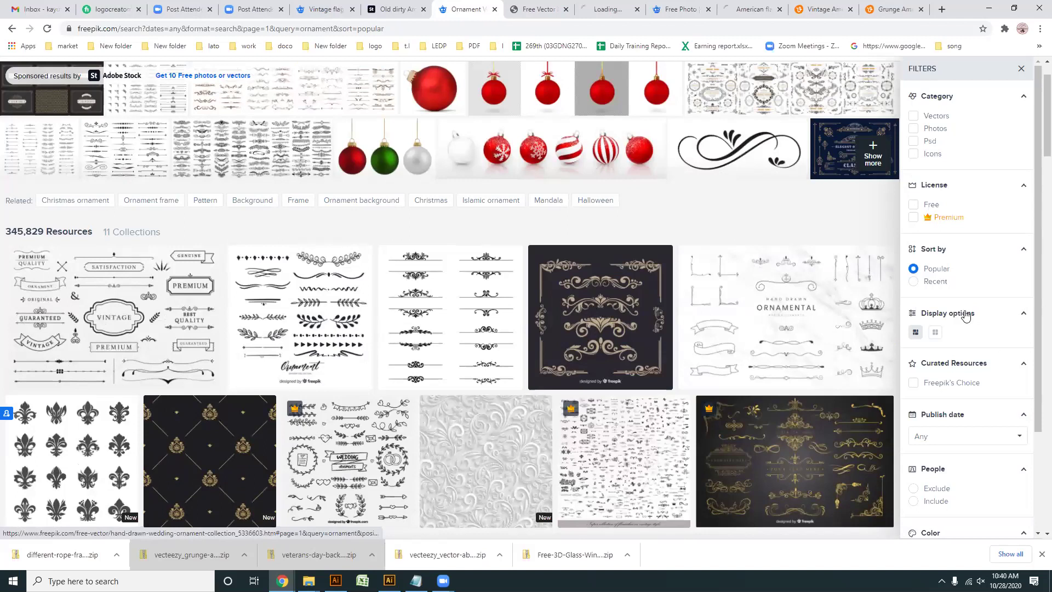
pyautogui.hotkey('ctrl', 'Tab')
pyautogui.hotkey('ctrl', 'Tab')
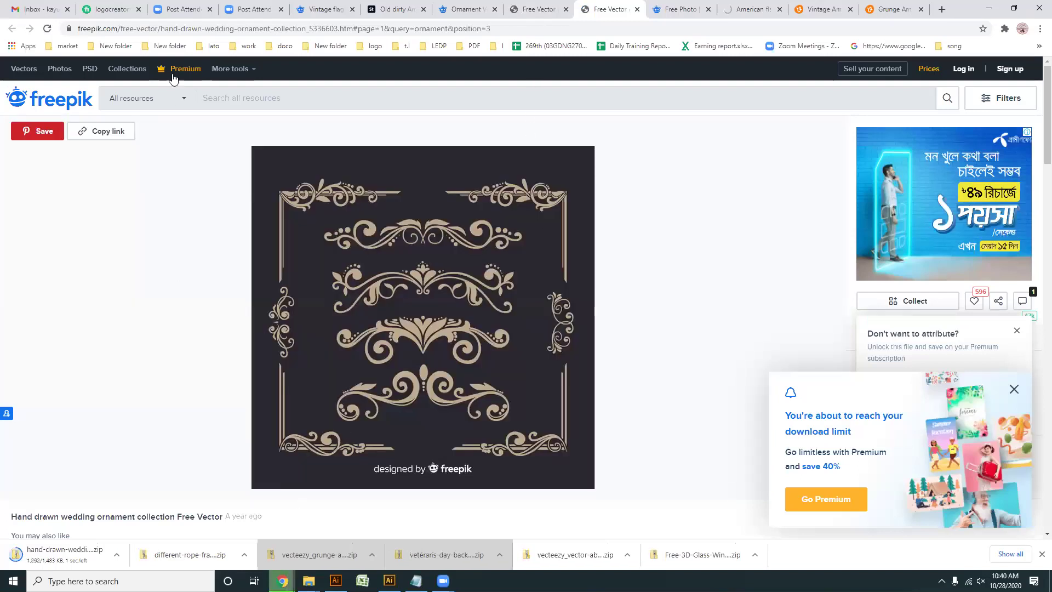
# - Search all resources for "grunge", dismiss the download-limit notice, and open the free "Grunge textures collection" vector
pyautogui.click(232, 98)
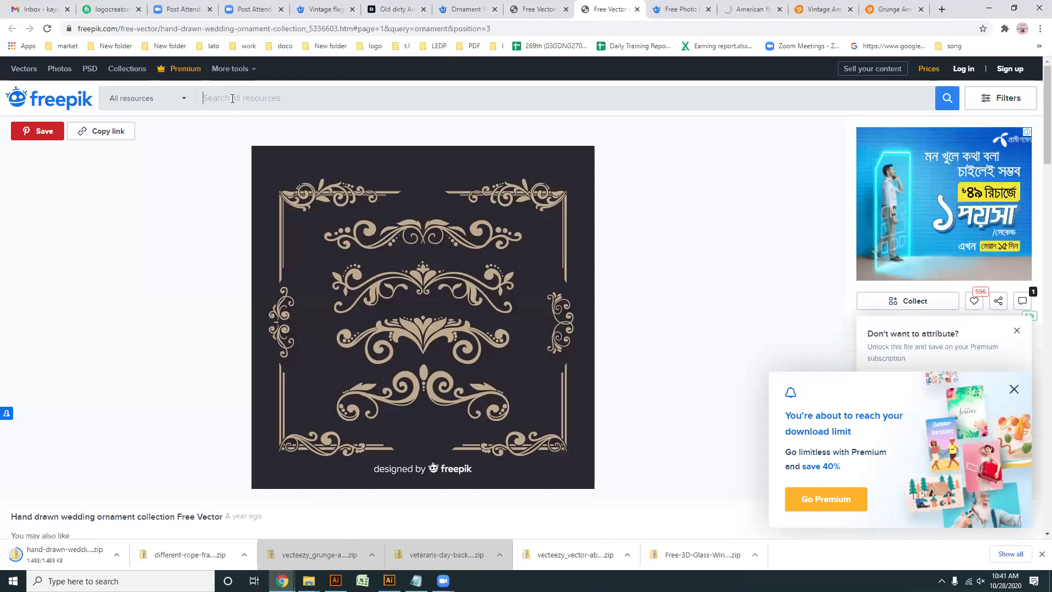
pyautogui.write('gr')
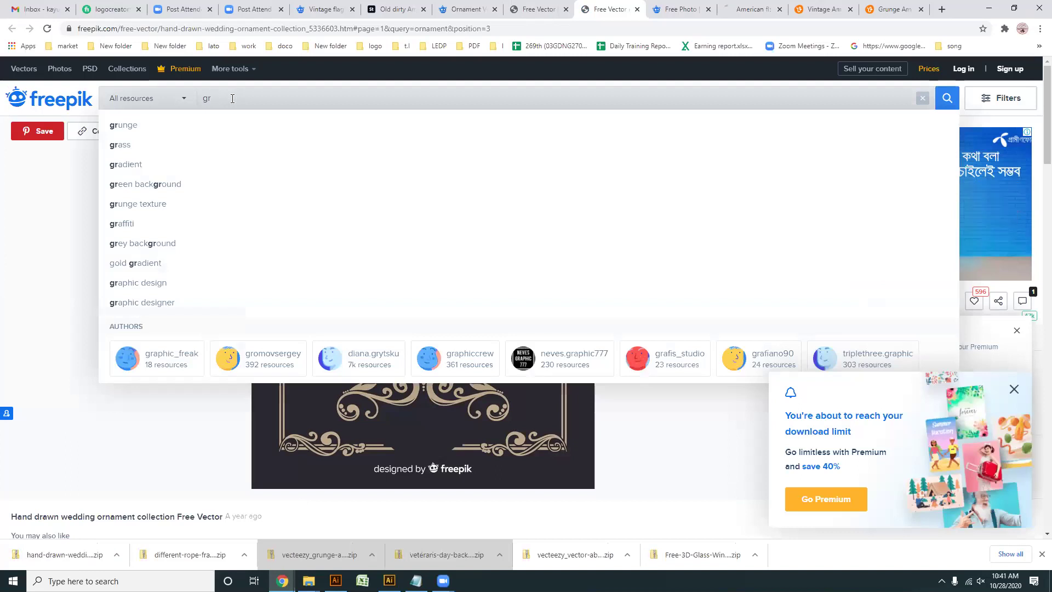
pyautogui.write('ung')
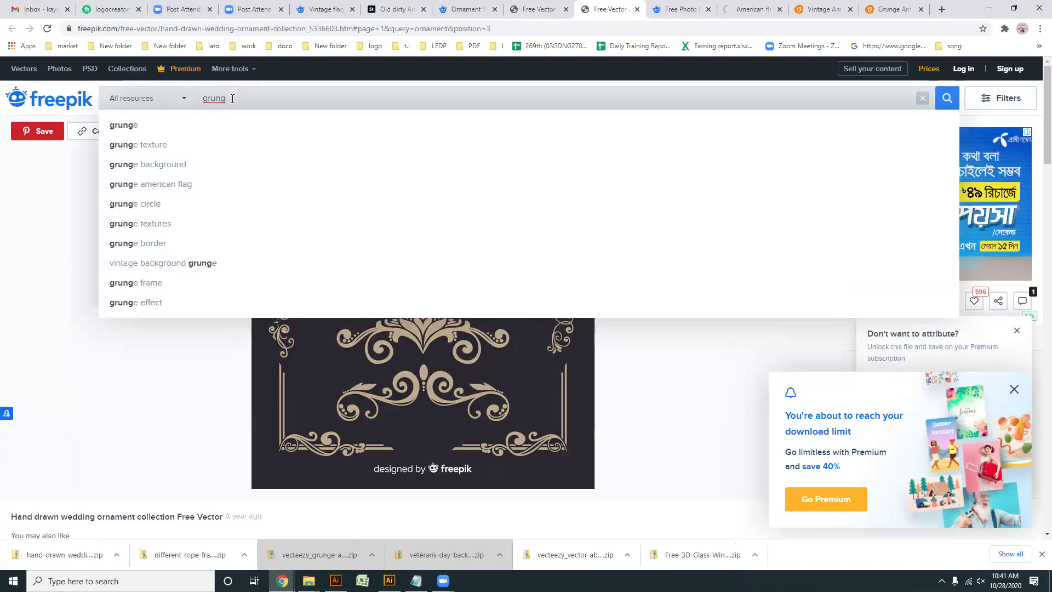
pyautogui.click(131, 126)
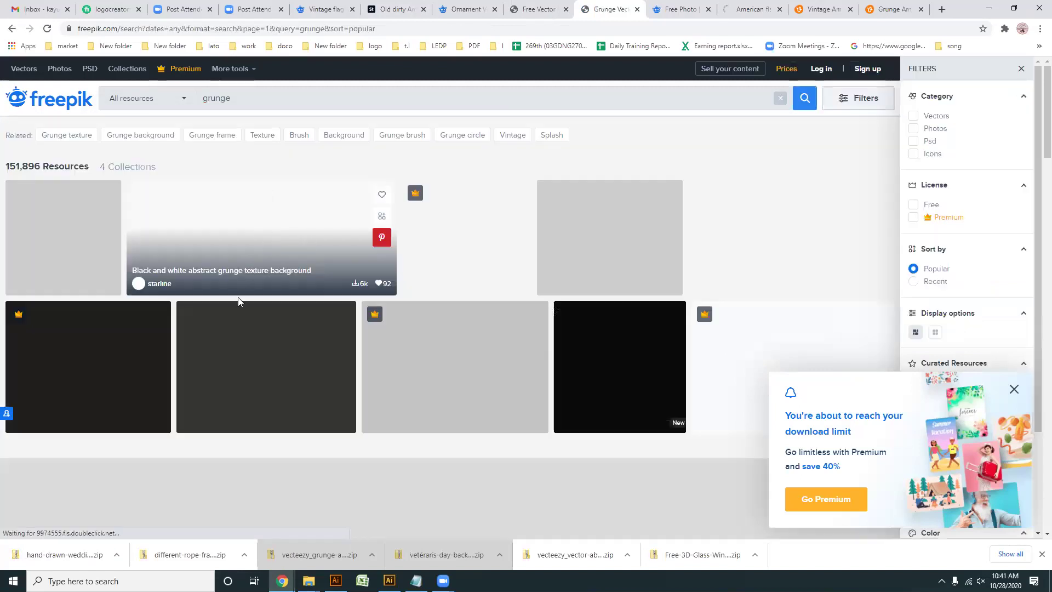
pyautogui.click(1014, 389)
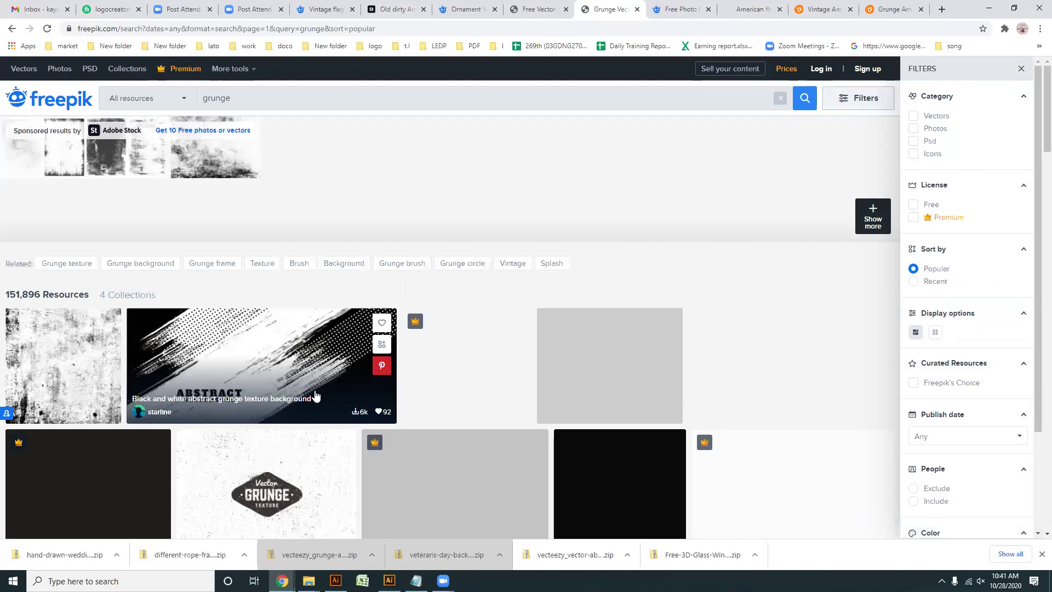
pyautogui.scroll(-3, 579, 243)
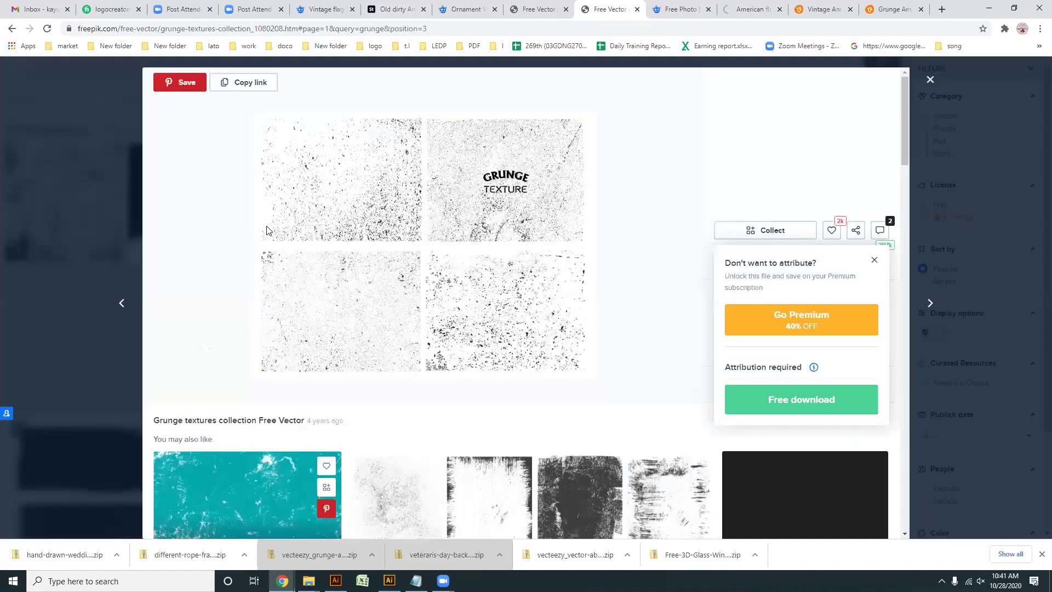
# - Switch to Illustrator, close the dog logo document, and bring up the ornament file 2790744.eps
pyautogui.hotkey('alt', 'Tab')
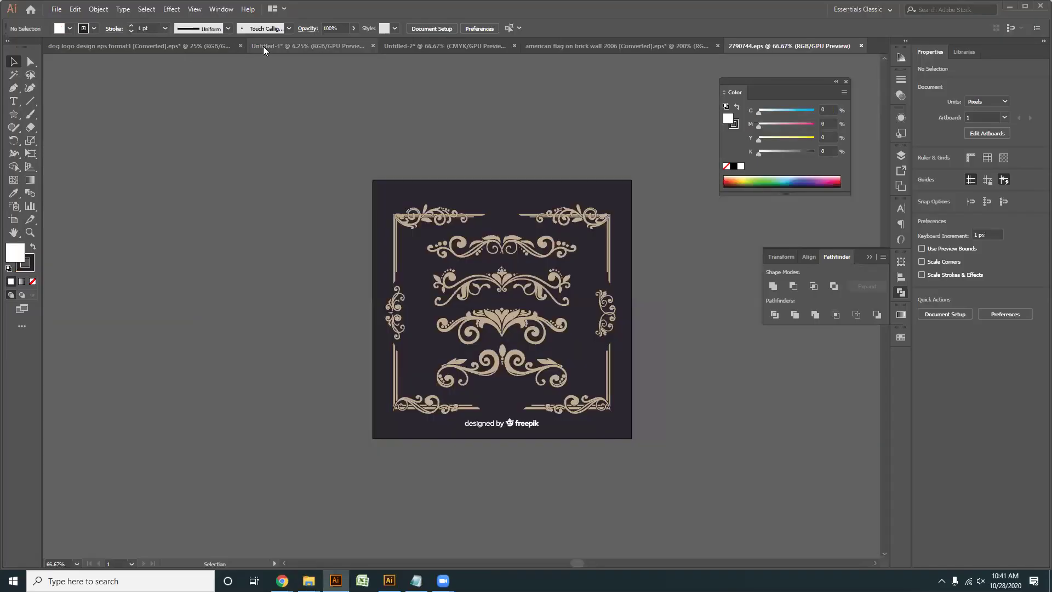
pyautogui.click(268, 48)
pyautogui.click(270, 46)
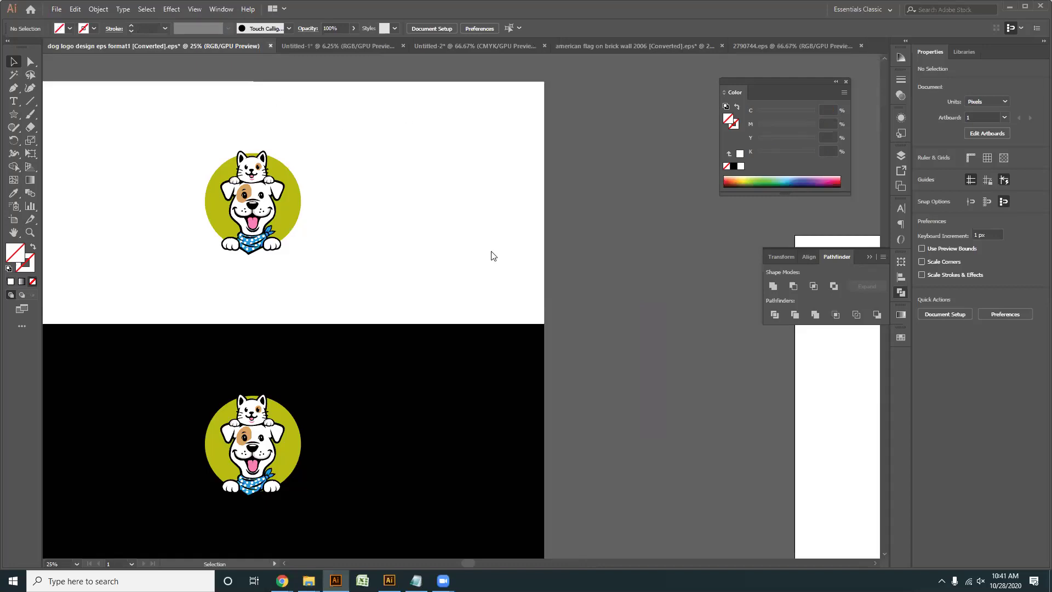
pyautogui.click(577, 307)
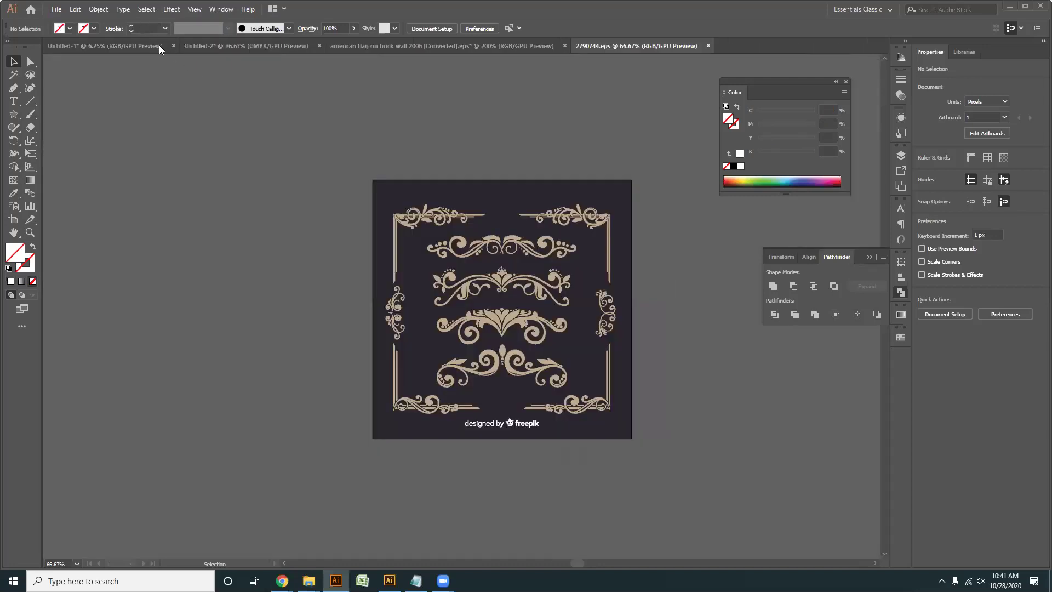
pyautogui.click(208, 46)
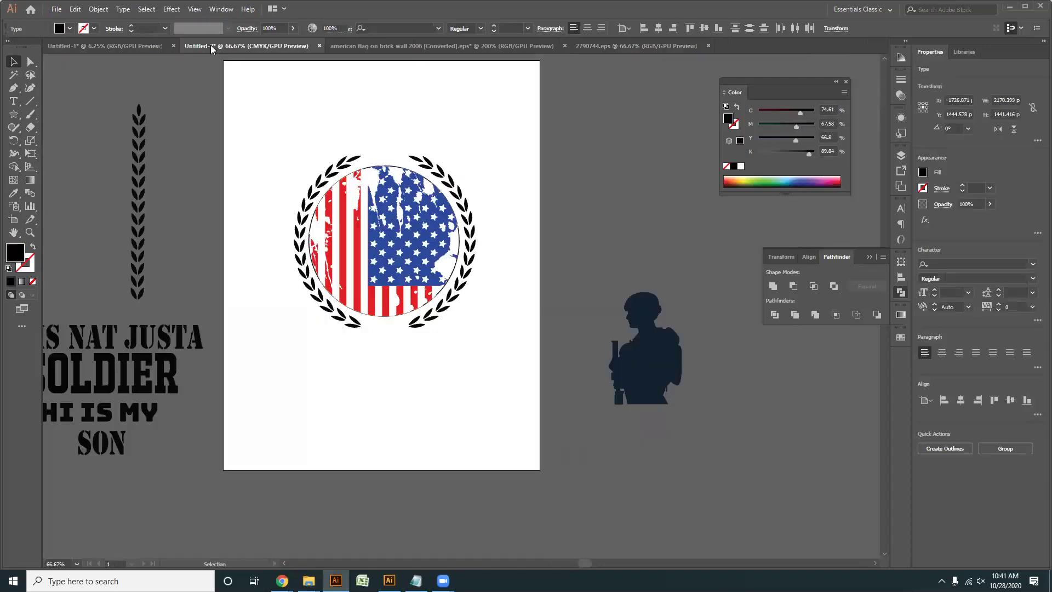
pyautogui.click(425, 47)
pyautogui.click(623, 47)
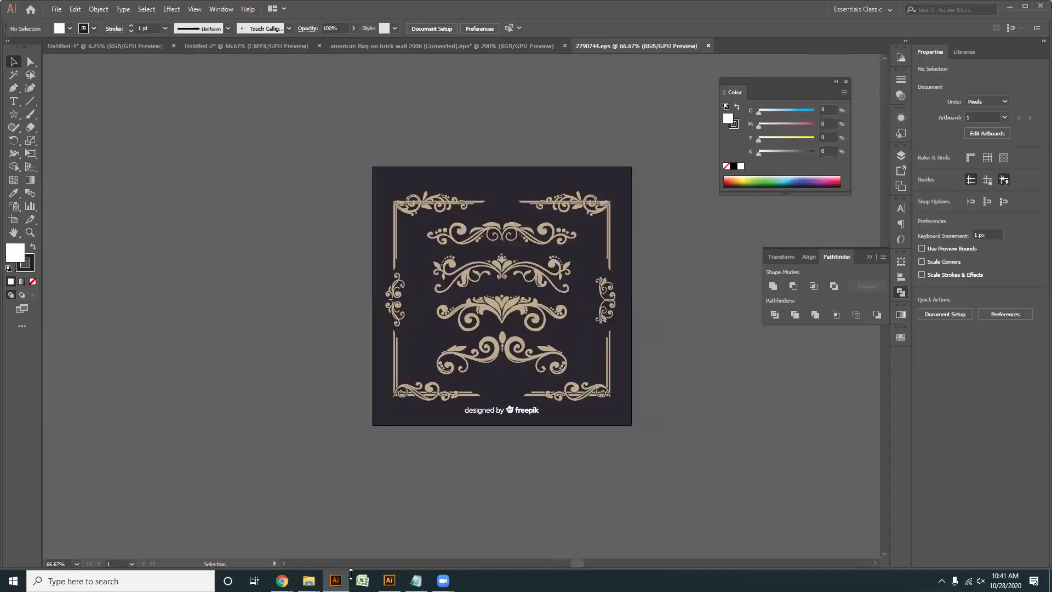
# - Switch to Chrome, open the downloaded rope frames set in Illustrator, and look over its circular and knotted rope frames
pyautogui.click(282, 580)
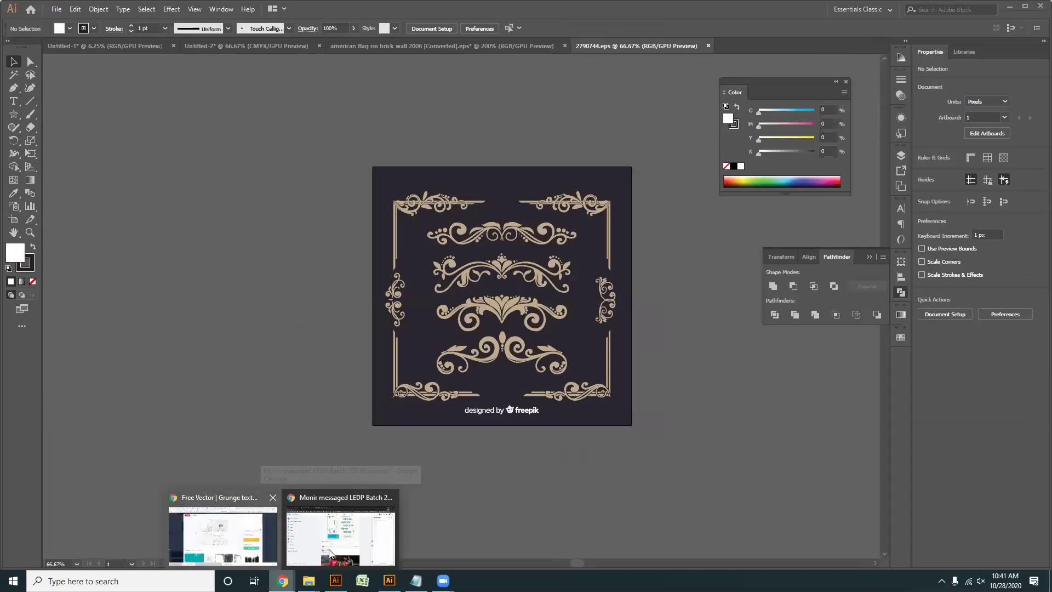
pyautogui.click(364, 535)
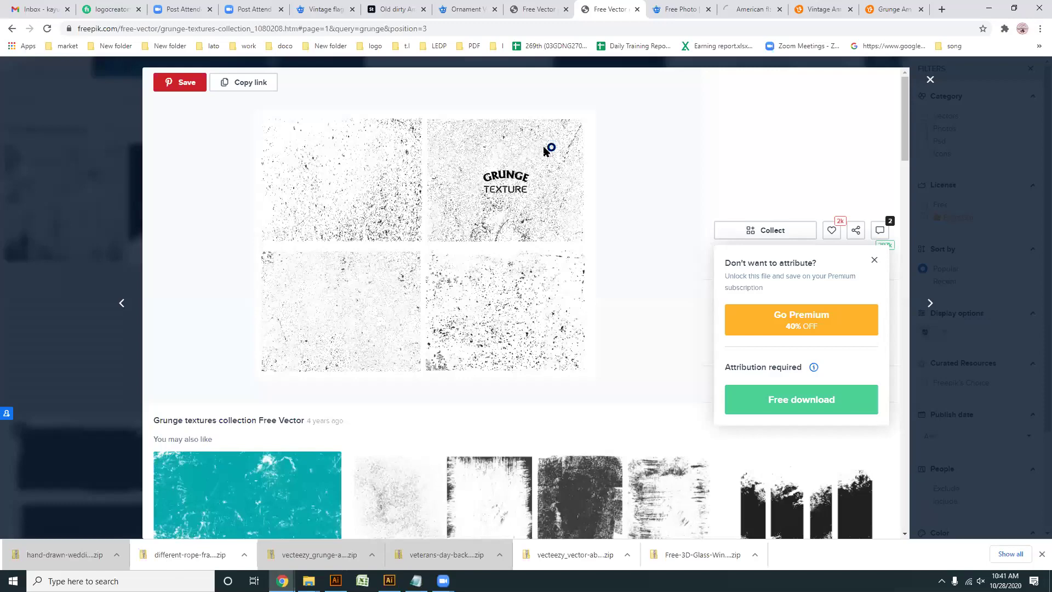
pyautogui.hotkey('alt', 'Tab')
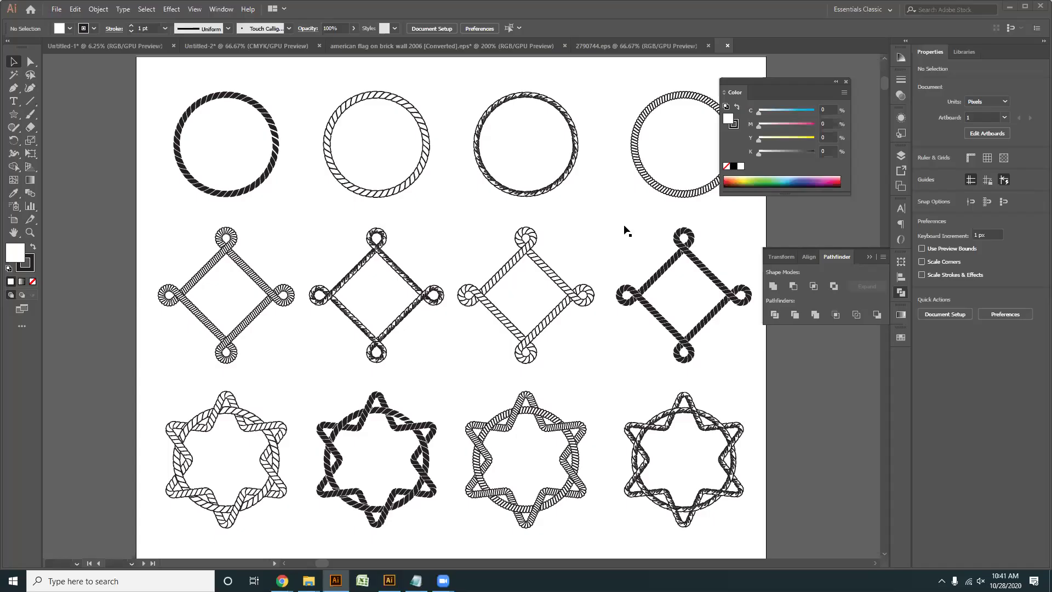
pyautogui.moveTo(650, 250); pyautogui.dragTo(449, 288)
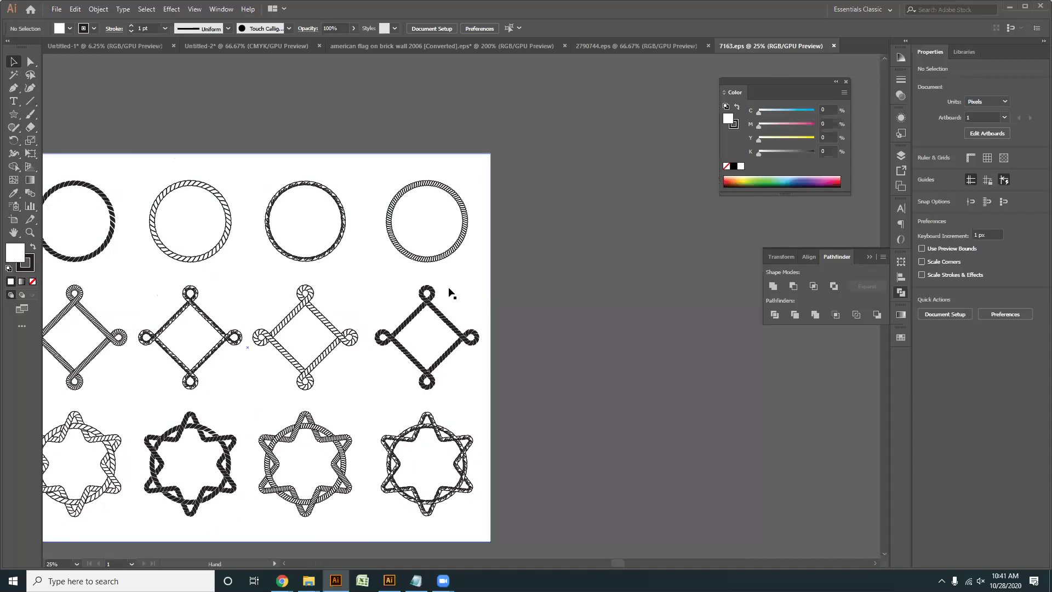
pyautogui.scroll(1, 429, 265)
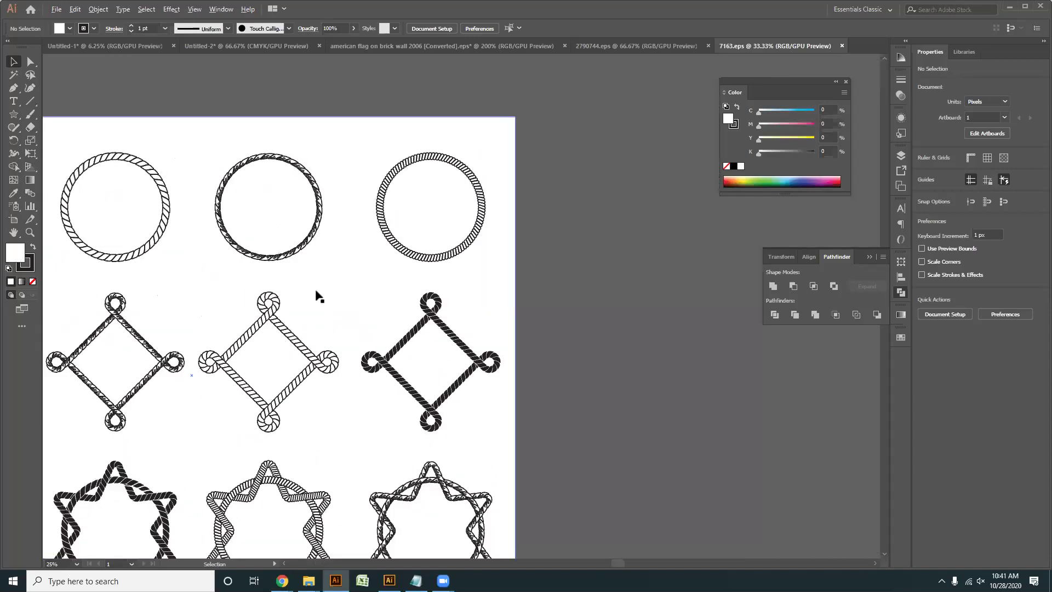
pyautogui.scroll(1, 542, 303)
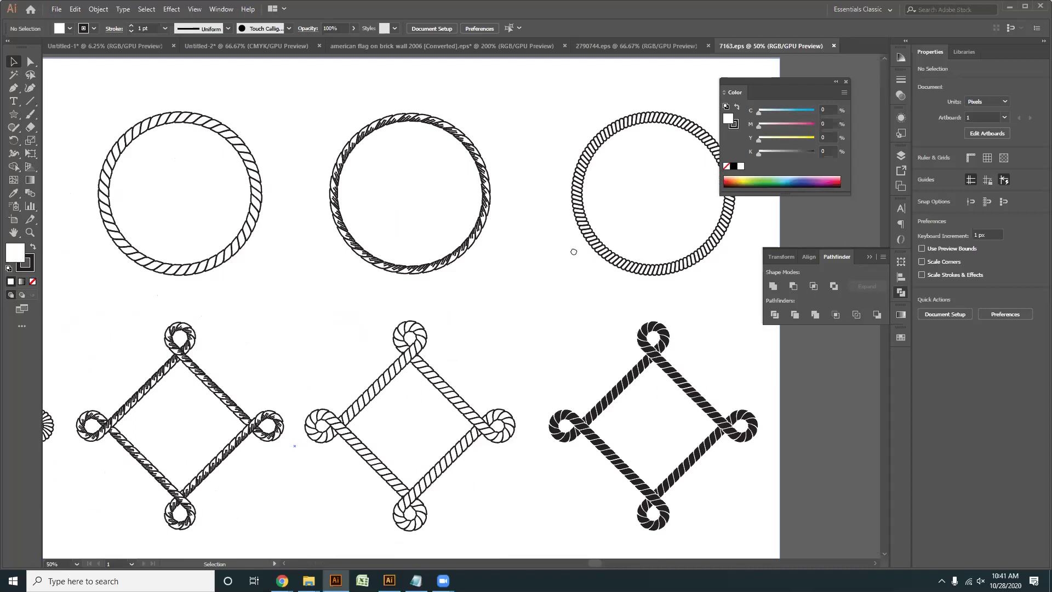
pyautogui.scroll(-1, 624, 236)
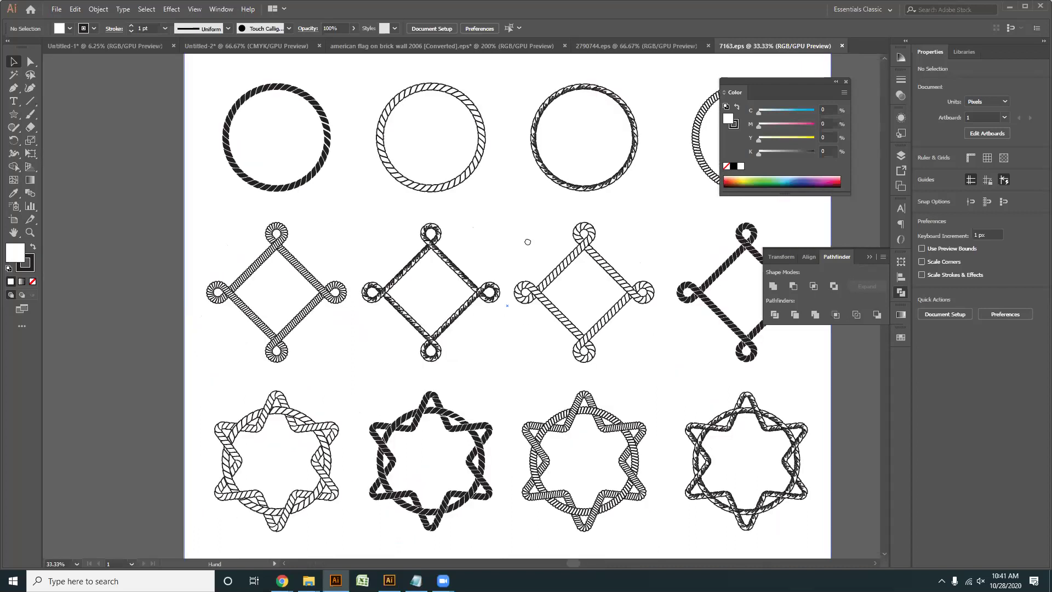
# - Copy the third circular rope frame from the rope set into the Untitled-2 document, beside the artboard above the soldier silhouette
pyautogui.moveTo(493, 200); pyautogui.dragTo(345, 192)
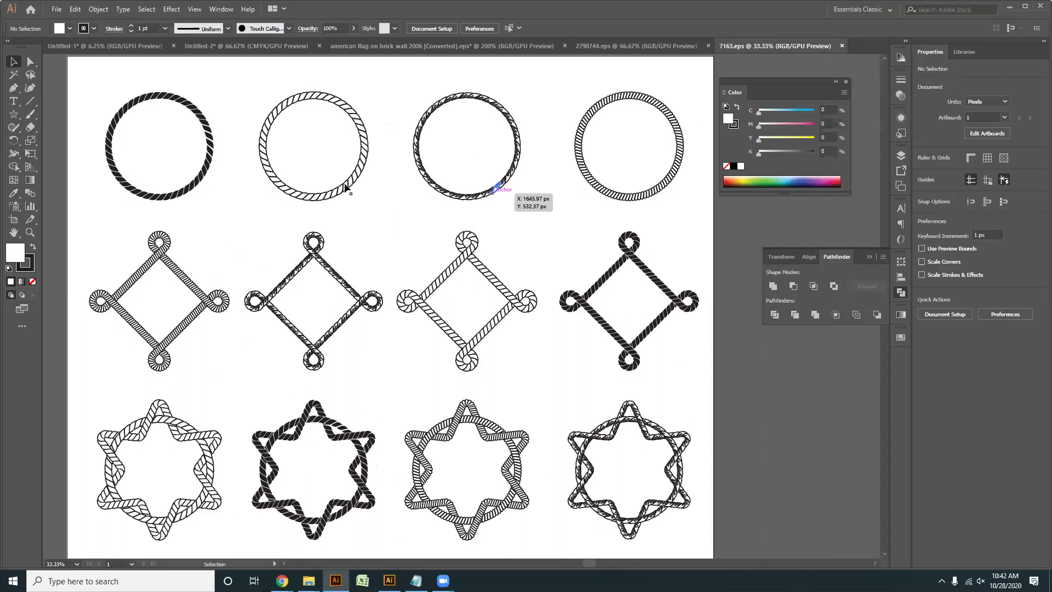
pyautogui.click(345, 197)
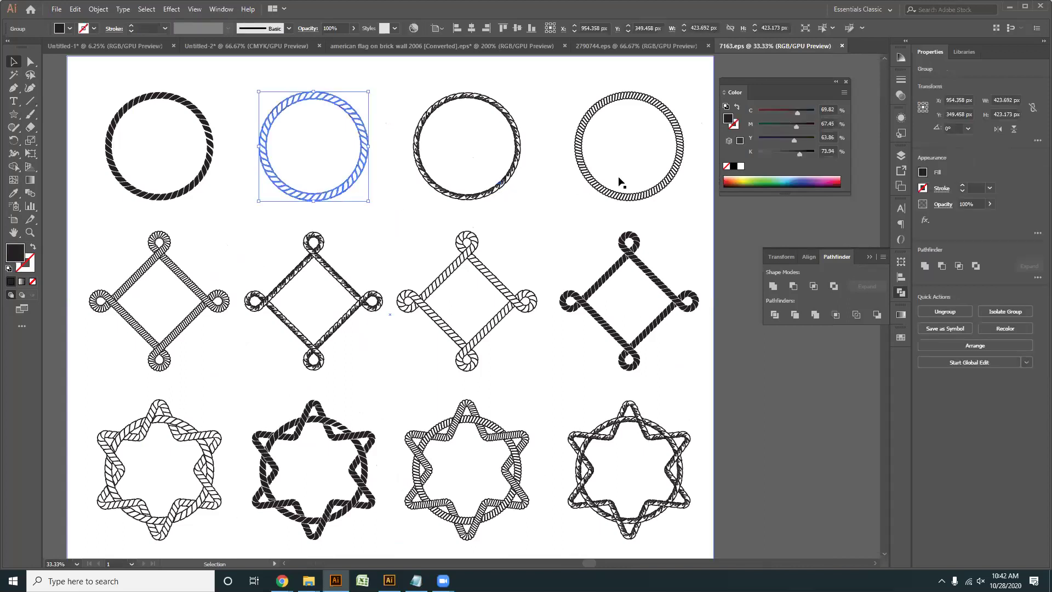
pyautogui.moveTo(512, 178); pyautogui.dragTo(701, 359)
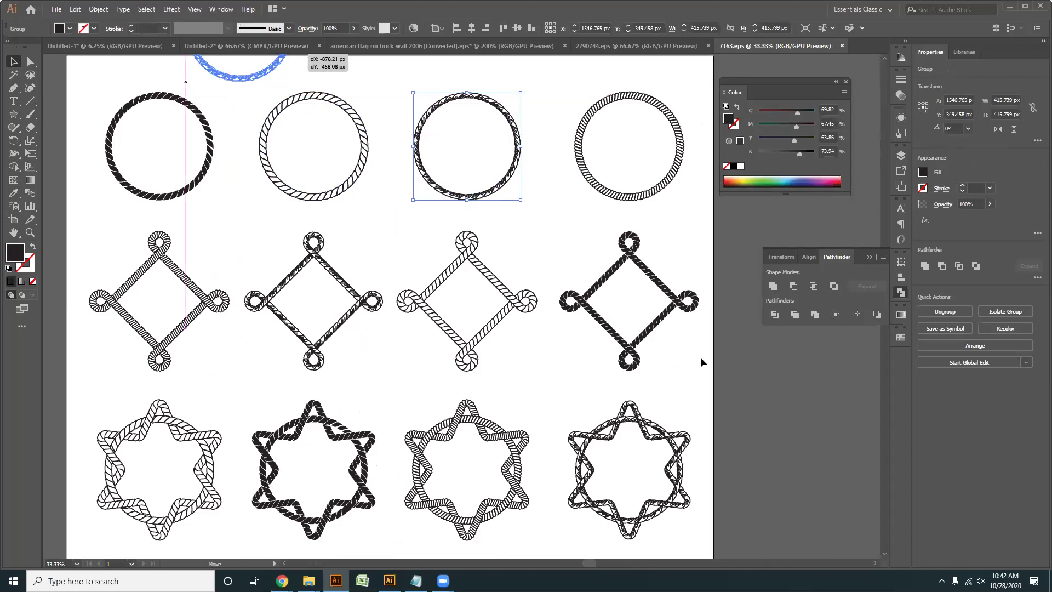
pyautogui.moveTo(780, 37); pyautogui.dragTo(668, 221)
pyautogui.scroll(-1, 699, 256)
pyautogui.moveTo(667, 222); pyautogui.dragTo(693, 222)
pyautogui.click(740, 376)
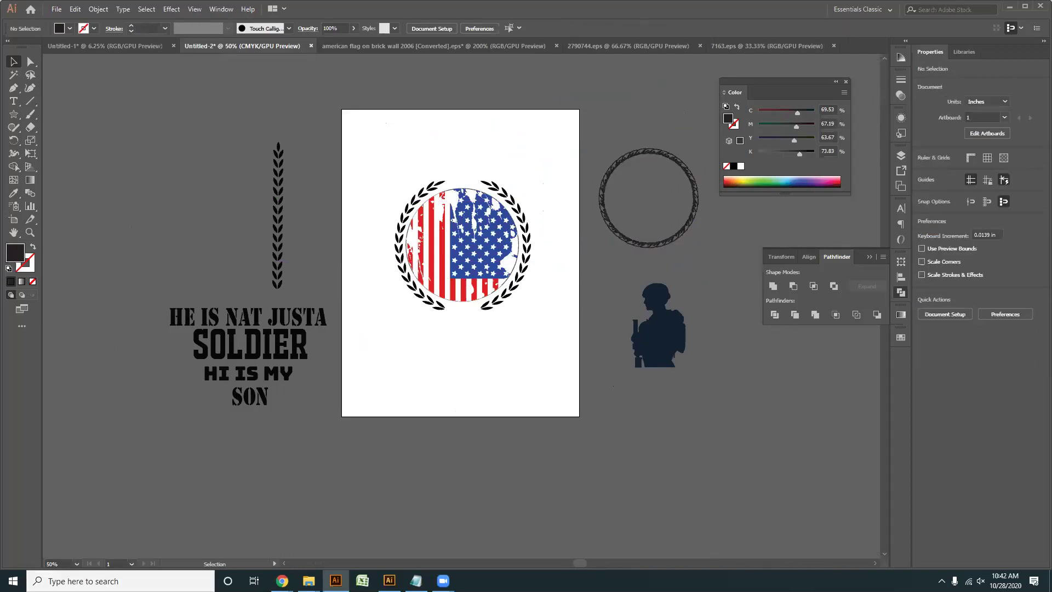
# - Switch to Chrome, try to download the Grunge textures collection as a guest, and return to its page
pyautogui.click(281, 580)
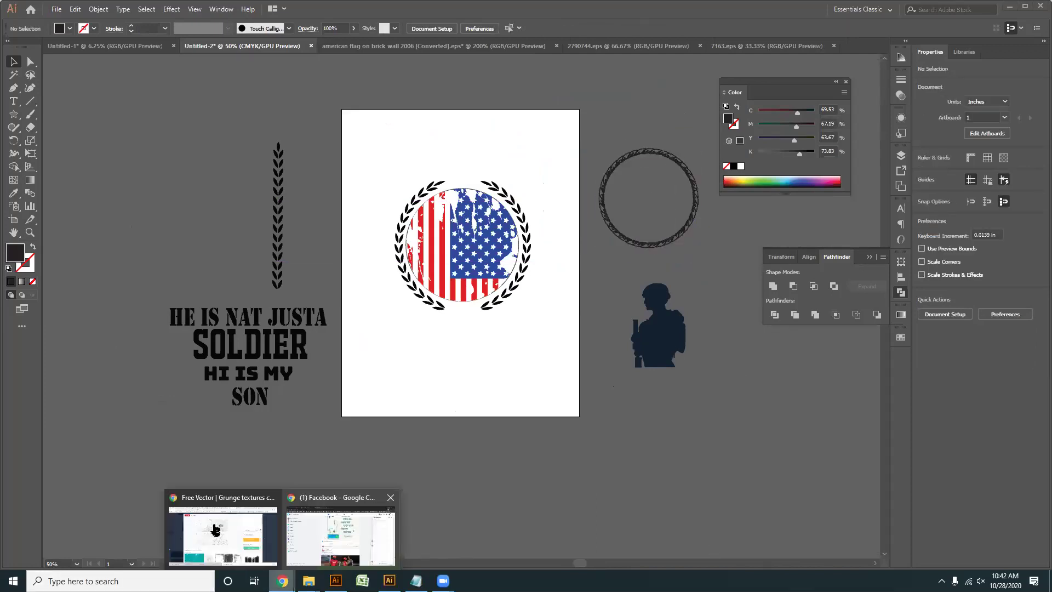
pyautogui.click(274, 535)
pyautogui.click(791, 395)
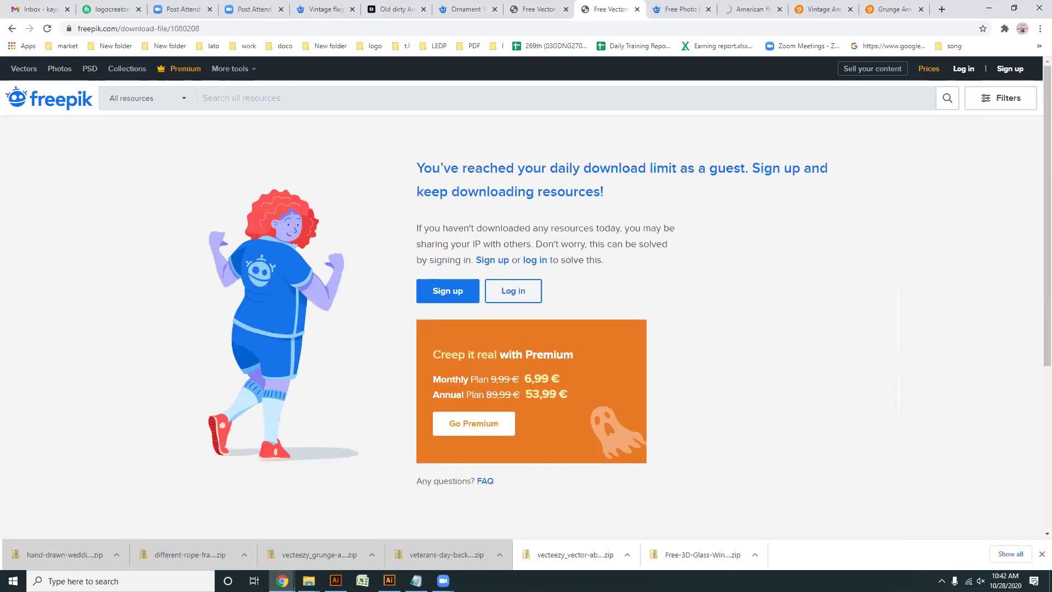
pyautogui.click(12, 29)
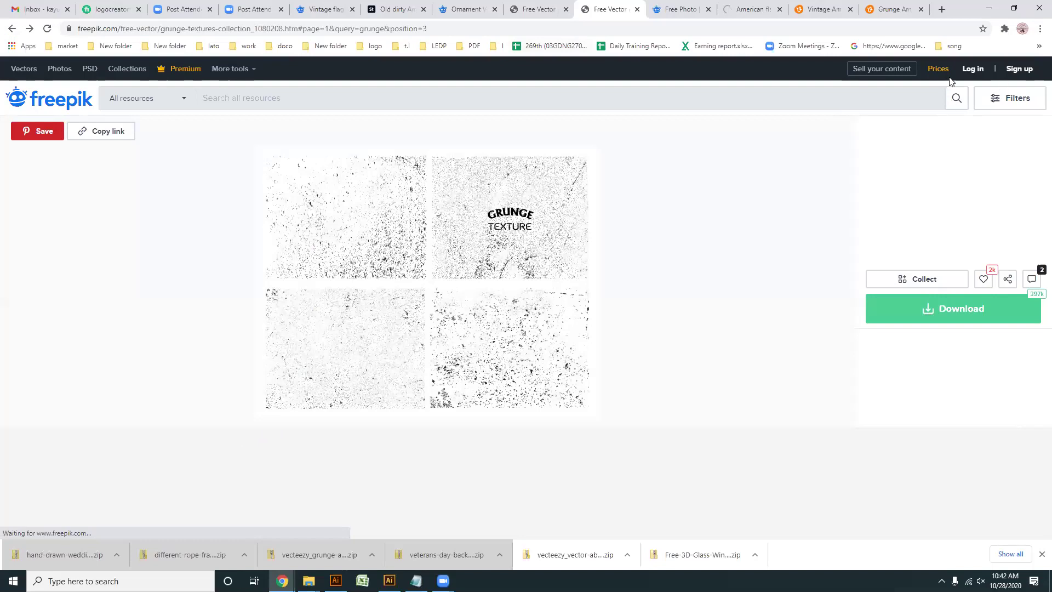
# - Log in to Freepik with the Google account and download the free Grunge textures collection vector
pyautogui.hotkey('ctrl', 'shift', 'Tab')
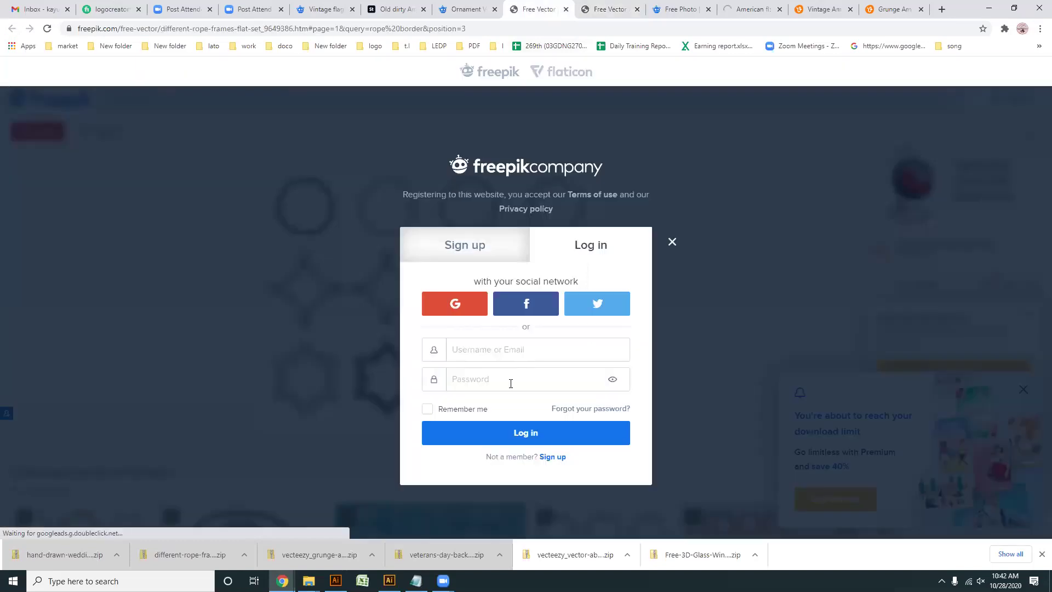
pyautogui.click(454, 303)
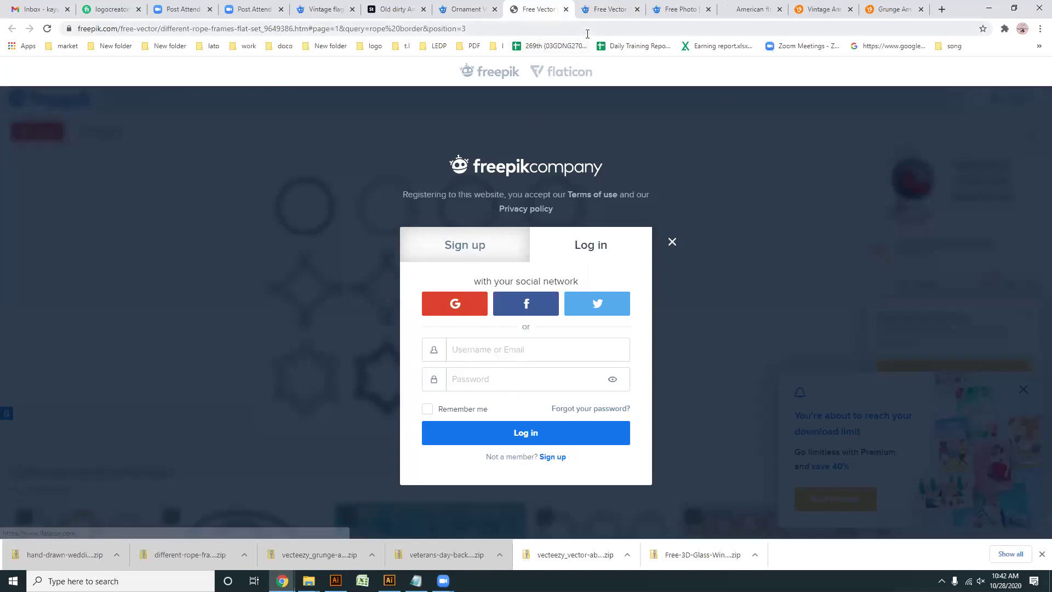
pyautogui.click(461, 305)
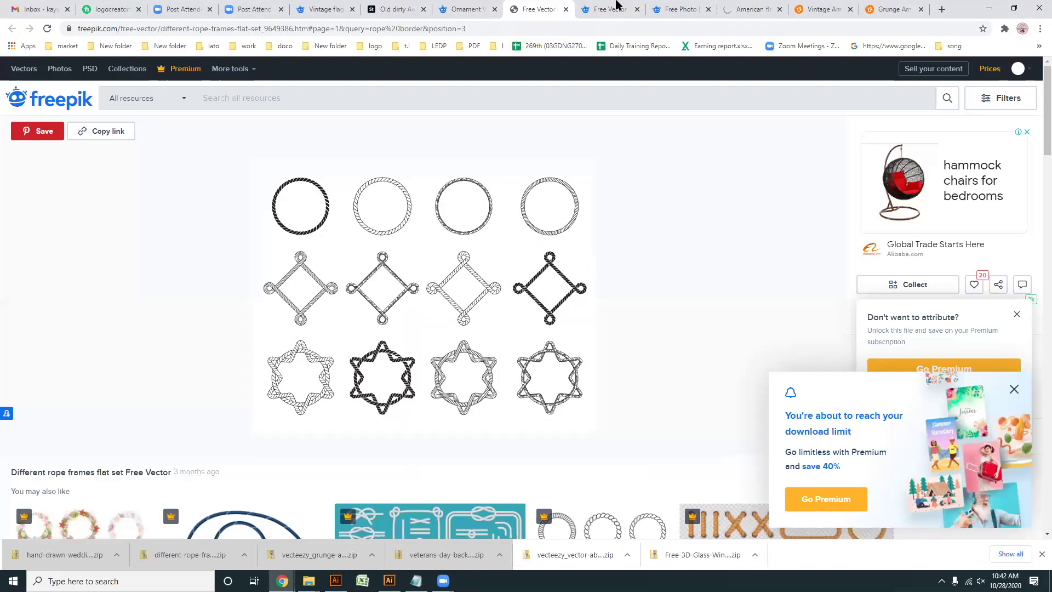
pyautogui.hotkey('ctrl', 'Tab')
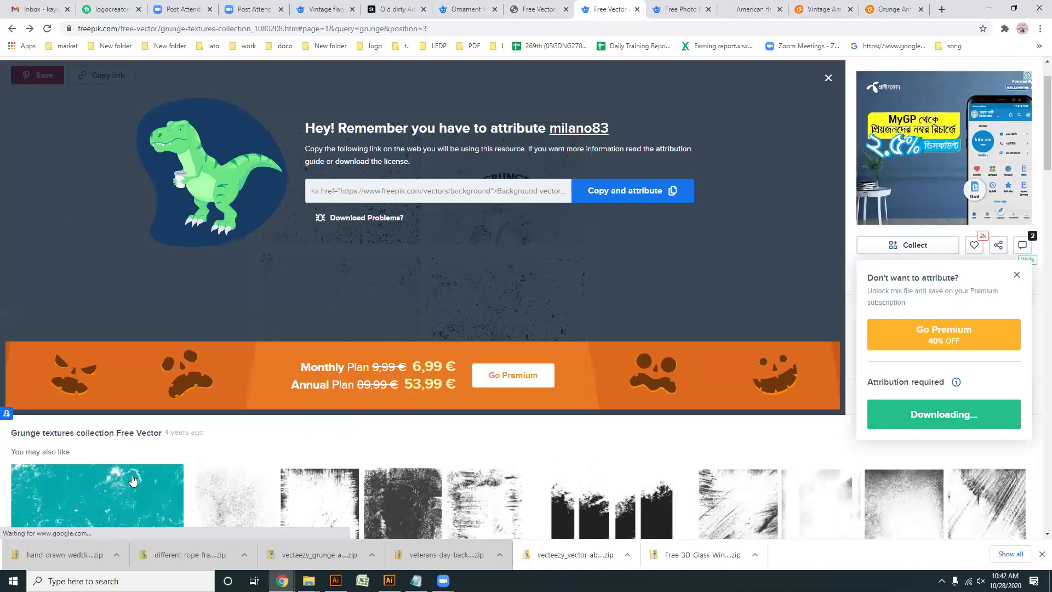
pyautogui.scroll(-1, 133, 480)
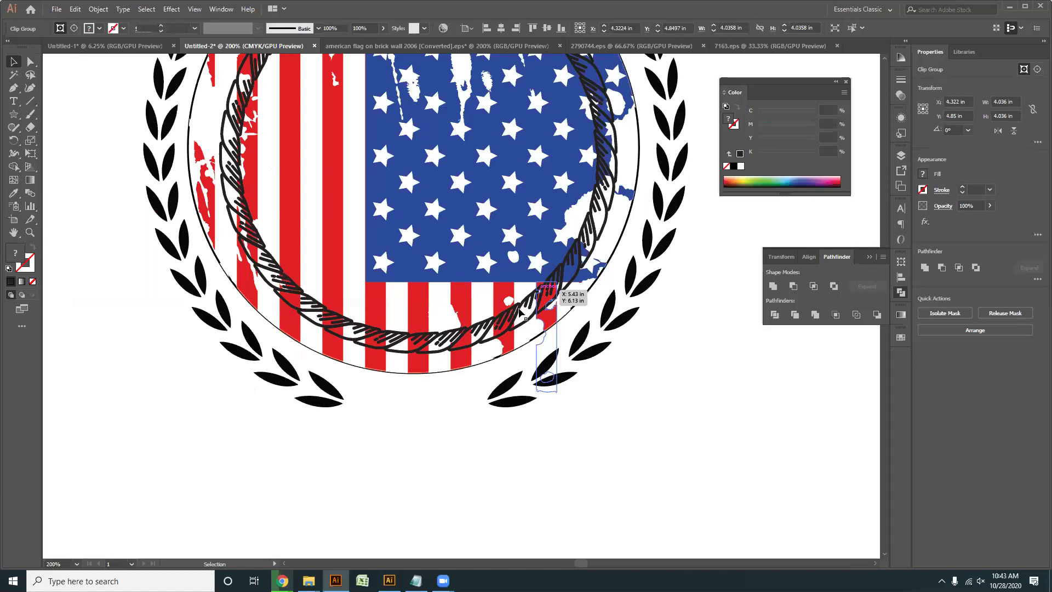
# - Centre the rope ring on the clipped flag and enlarge it to about 4.1 in wide so it covers the flag's edge
pyautogui.click(522, 313)
pyautogui.click(517, 27)
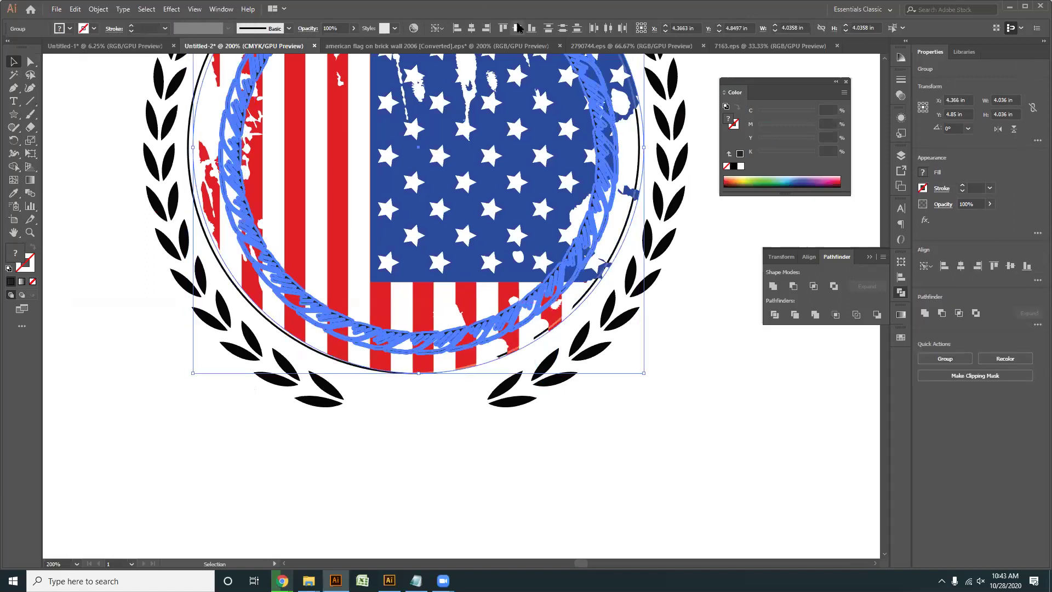
pyautogui.click(590, 251)
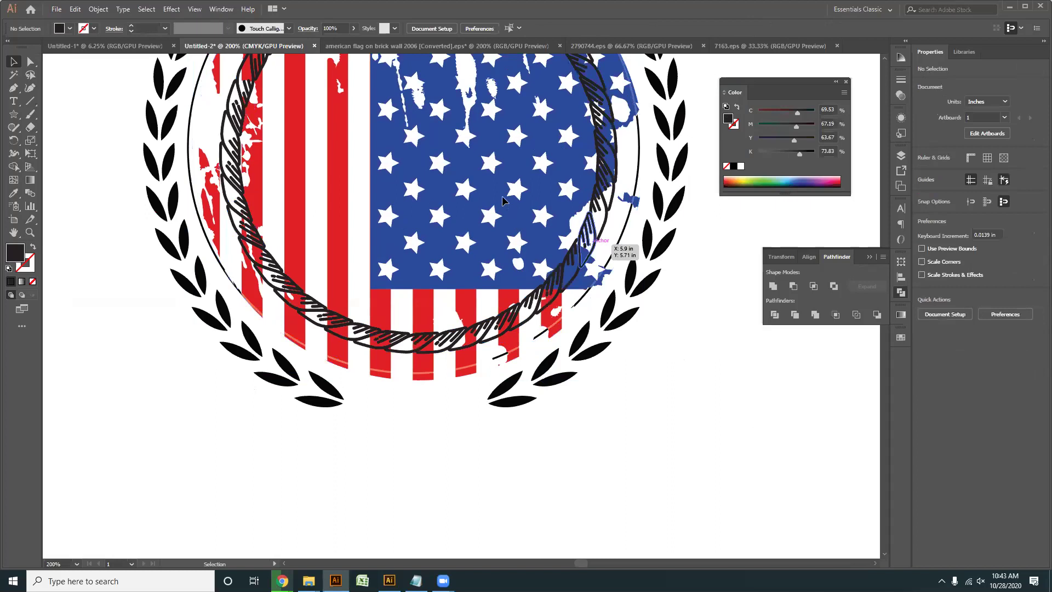
pyautogui.hotkey('ctrl', 'z')
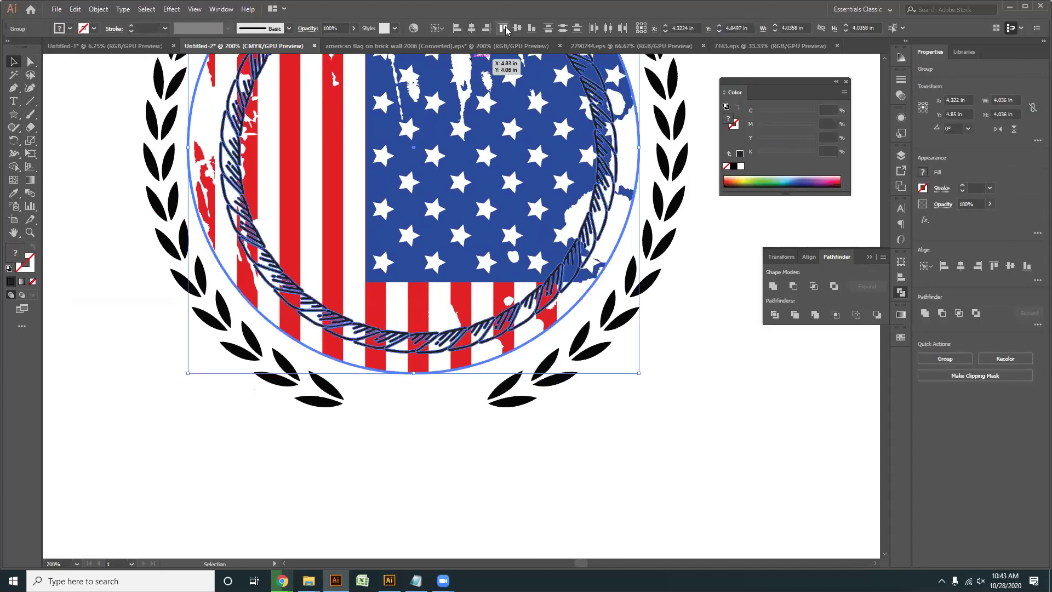
pyautogui.click(527, 308)
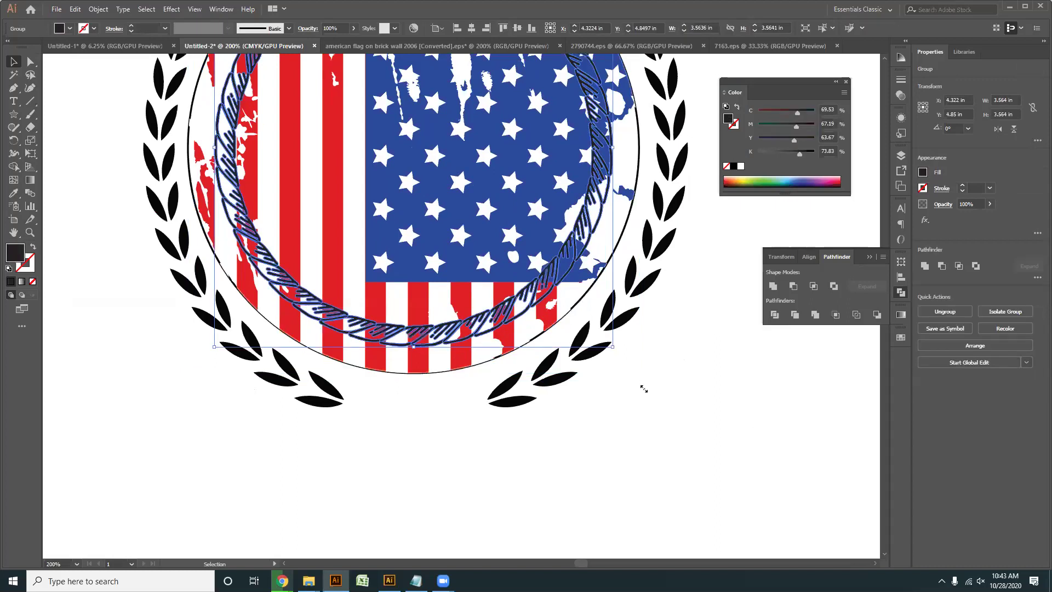
pyautogui.click(593, 375)
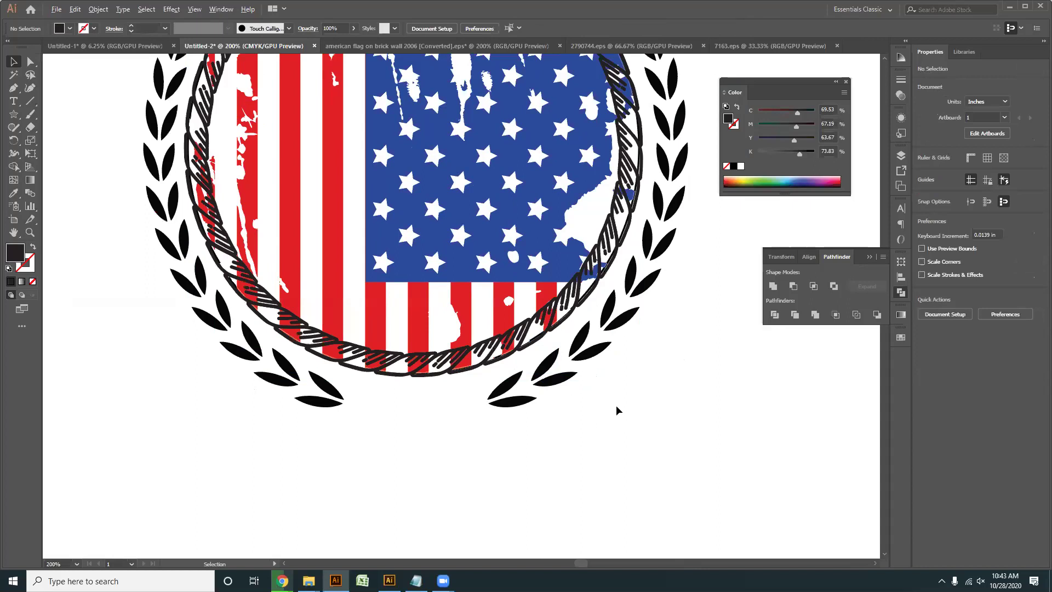
# - Hide the rope ring and clipped flag, delete the thin 1 pt circle behind them, and show the hidden artwork again
pyautogui.scroll(3, 542, 318)
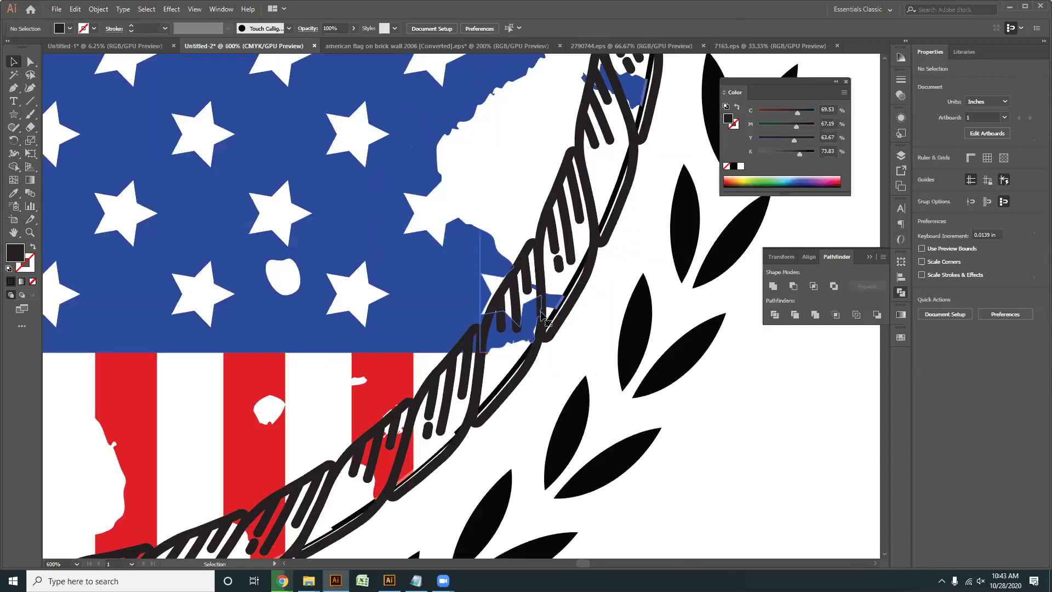
pyautogui.hotkey('ctrl', 'z')
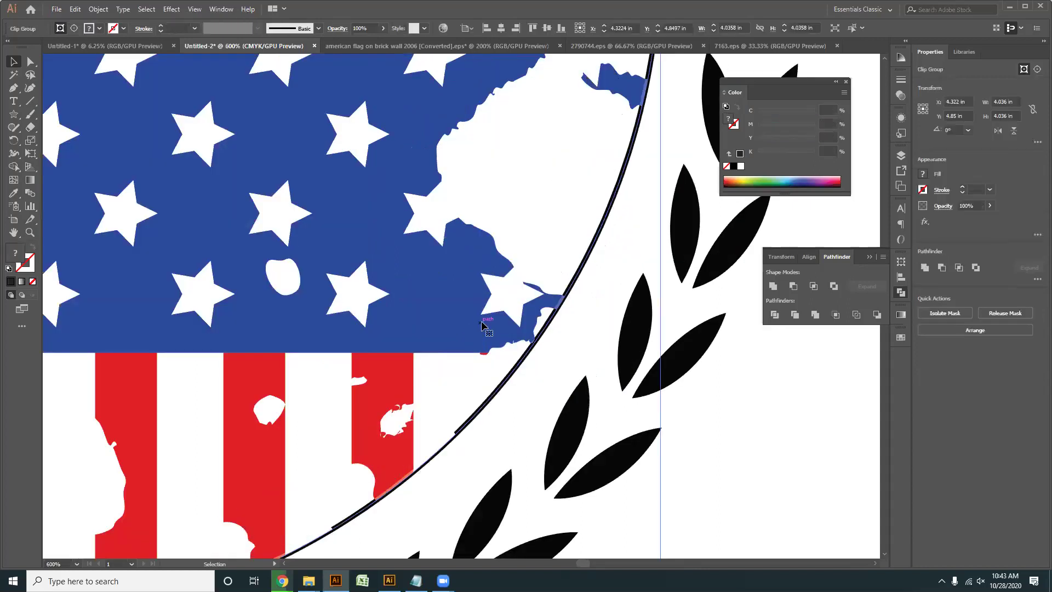
pyautogui.hotkey('ctrl', 'z')
pyautogui.hotkey('ctrl', 'z')
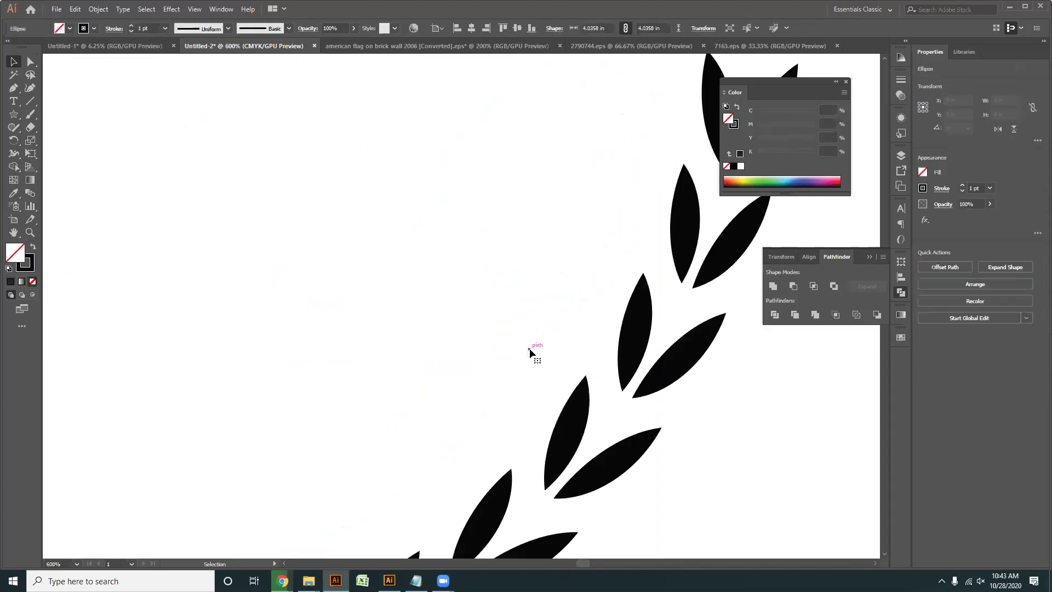
pyautogui.hotkey('ctrl', 'alt', '3')
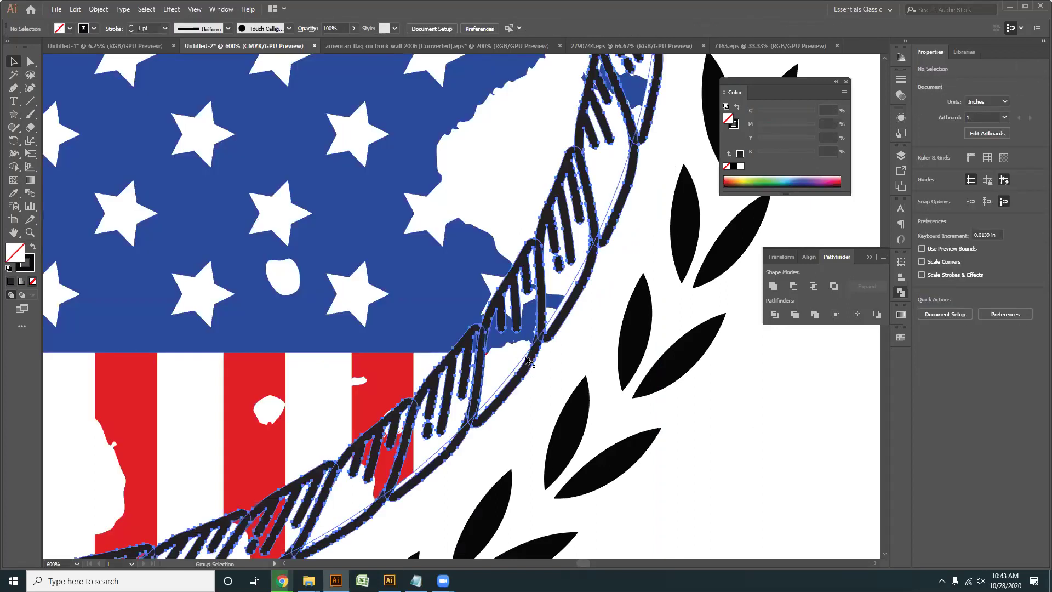
# - Examine the soldier silhouette beside the artboard up close
pyautogui.hotkey('ctrl', '1')
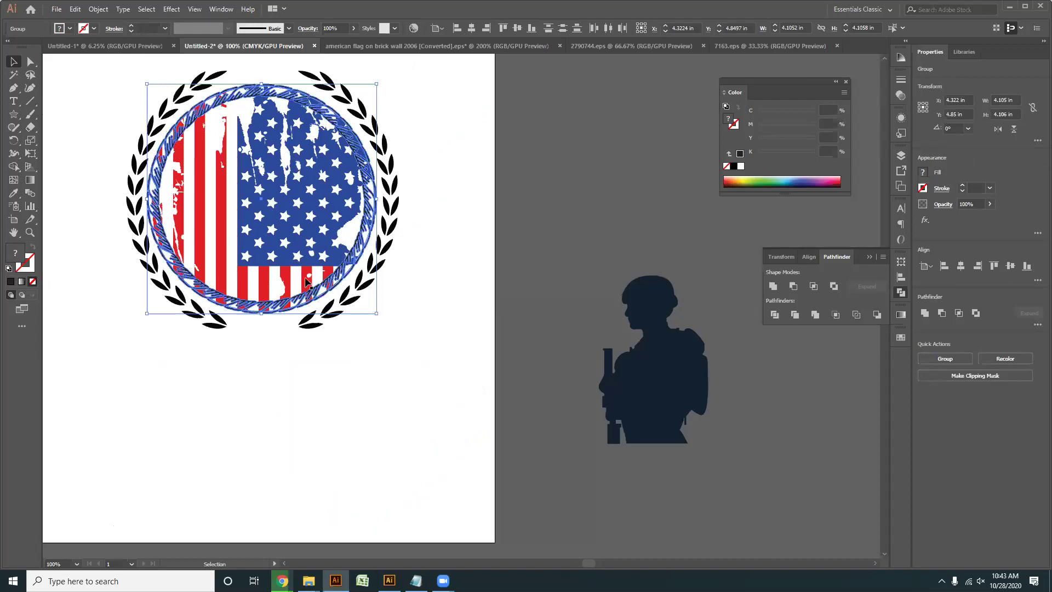
pyautogui.click(662, 438)
pyautogui.hotkey('ctrl', '=')
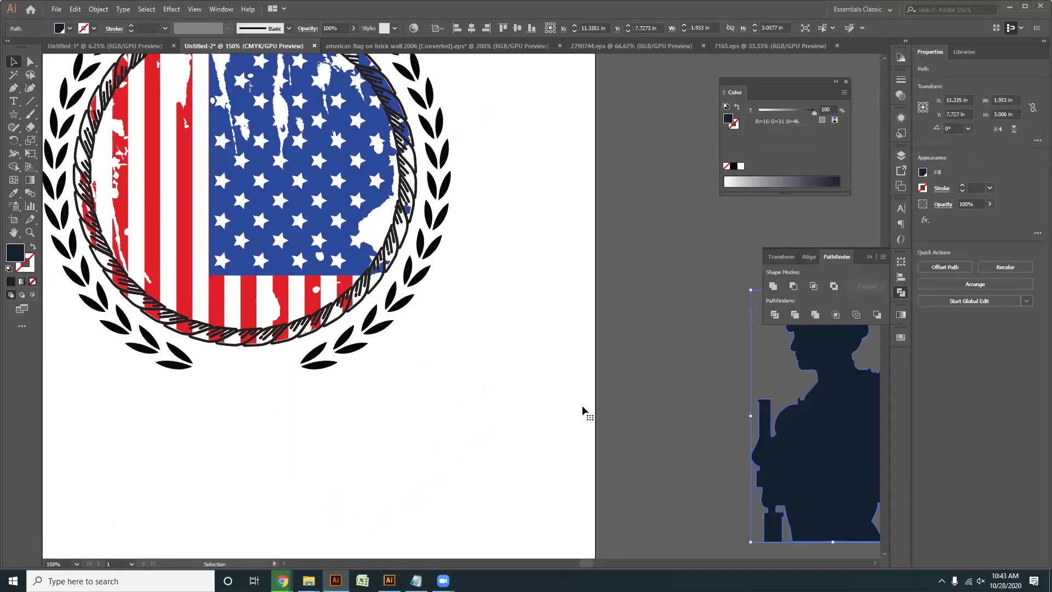
pyautogui.scroll(-3, 428, 460)
pyautogui.scroll(4, 597, 531)
pyautogui.click(597, 543)
# - Offset the soldier silhouette's path outward by 0.125 in with mitered joins
pyautogui.click(369, 332)
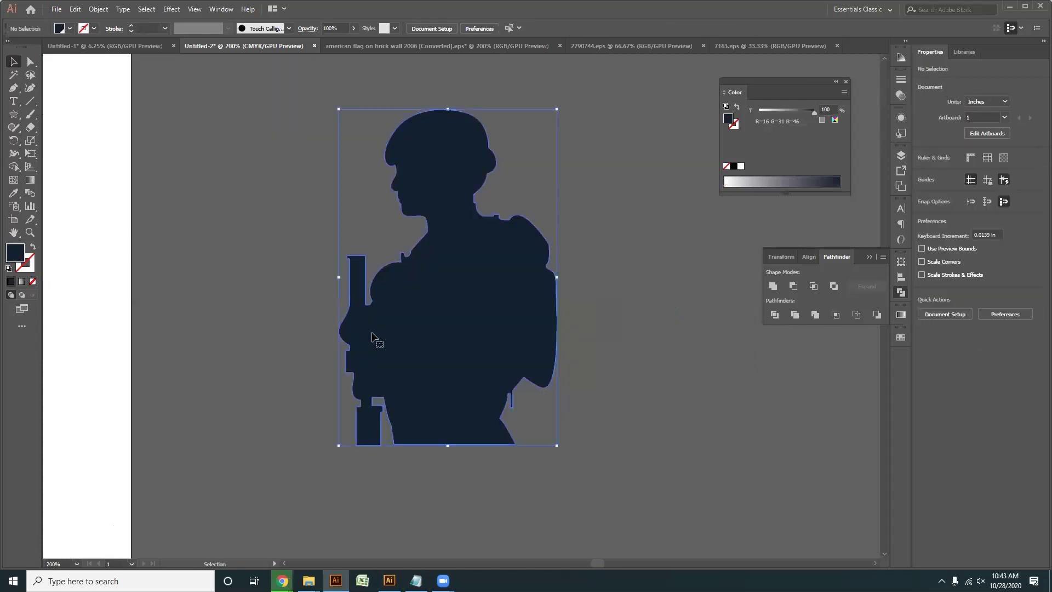
pyautogui.scroll(-3, 537, 377)
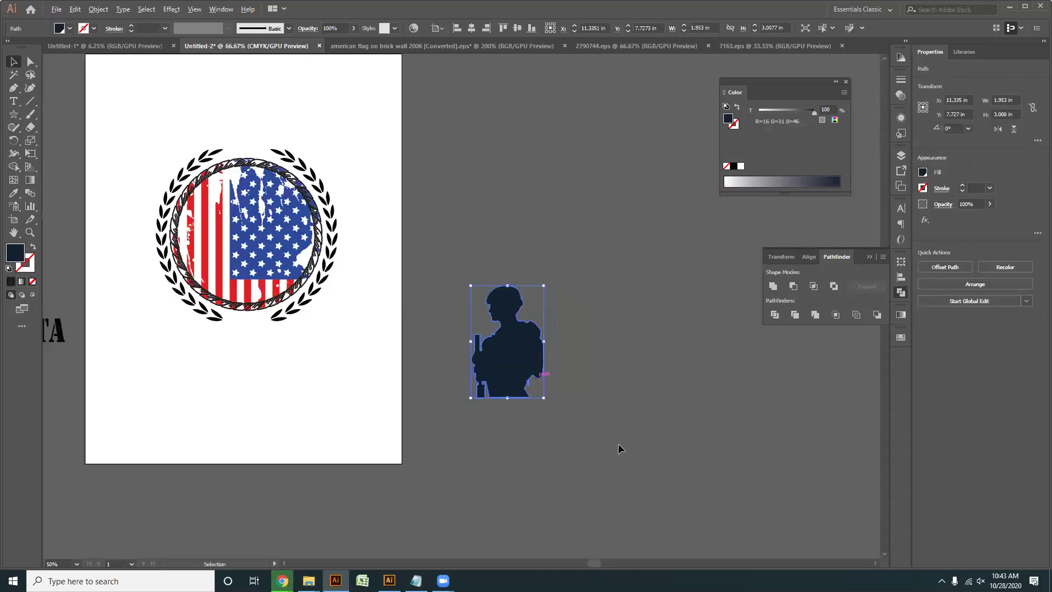
pyautogui.hotkey('ctrl', '=')
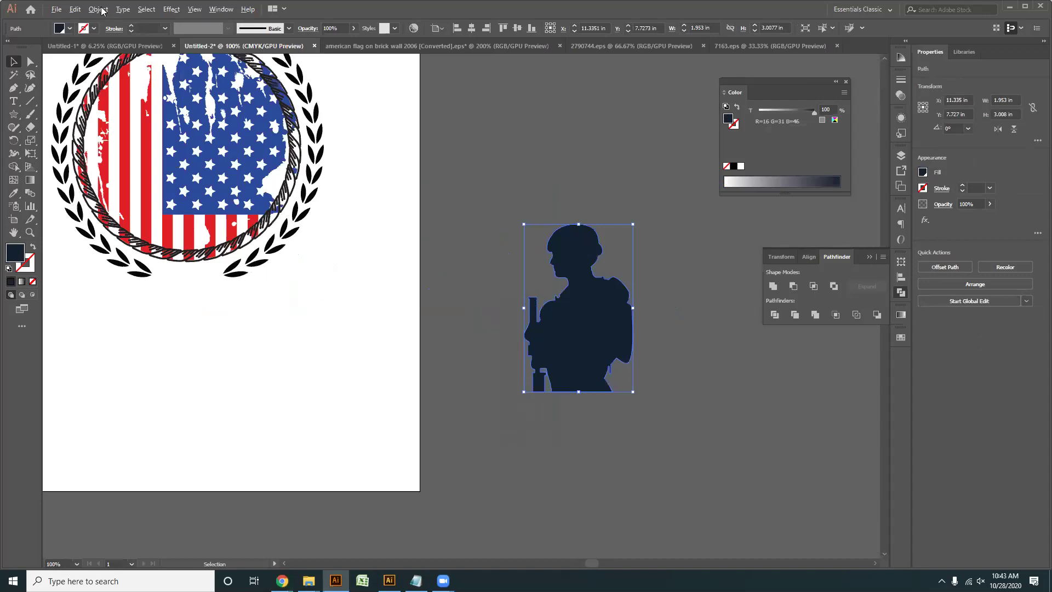
pyautogui.click(98, 9)
pyautogui.moveTo(126, 257)
pyautogui.click(262, 298)
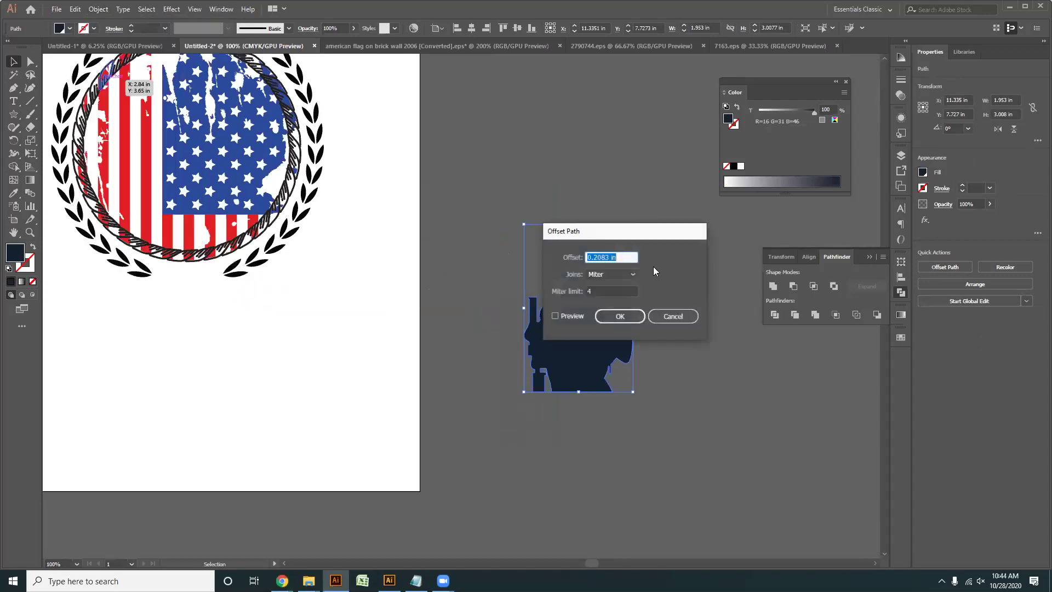
pyautogui.click(555, 315)
pyautogui.moveTo(618, 230); pyautogui.dragTo(515, 117)
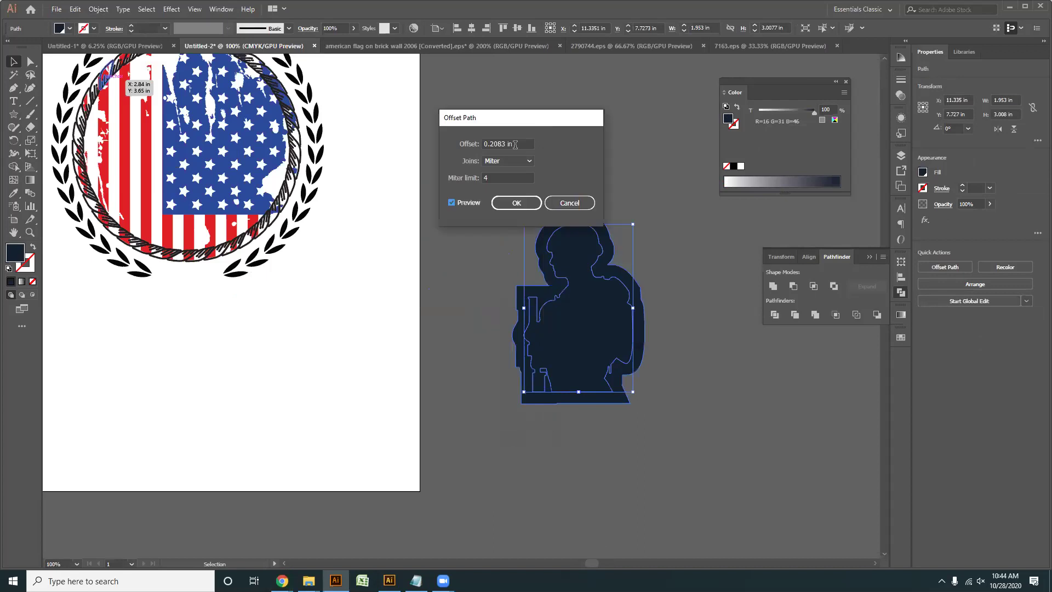
pyautogui.tripleClick(515, 145)
pyautogui.write('0')
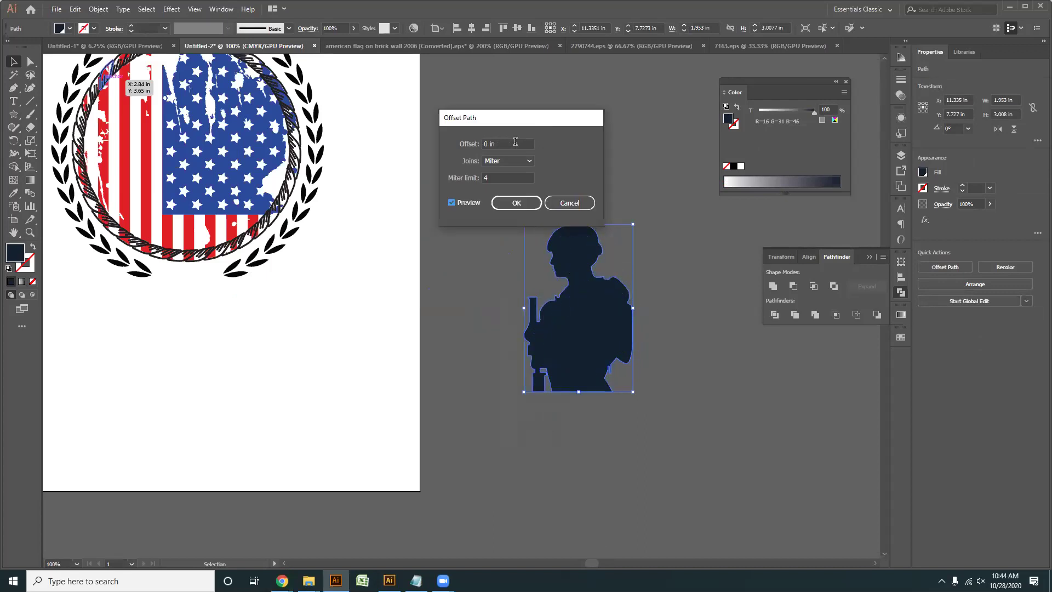
pyautogui.scroll(1, 515, 142)
pyautogui.scroll(-1, 515, 141)
pyautogui.scroll(1, 515, 142)
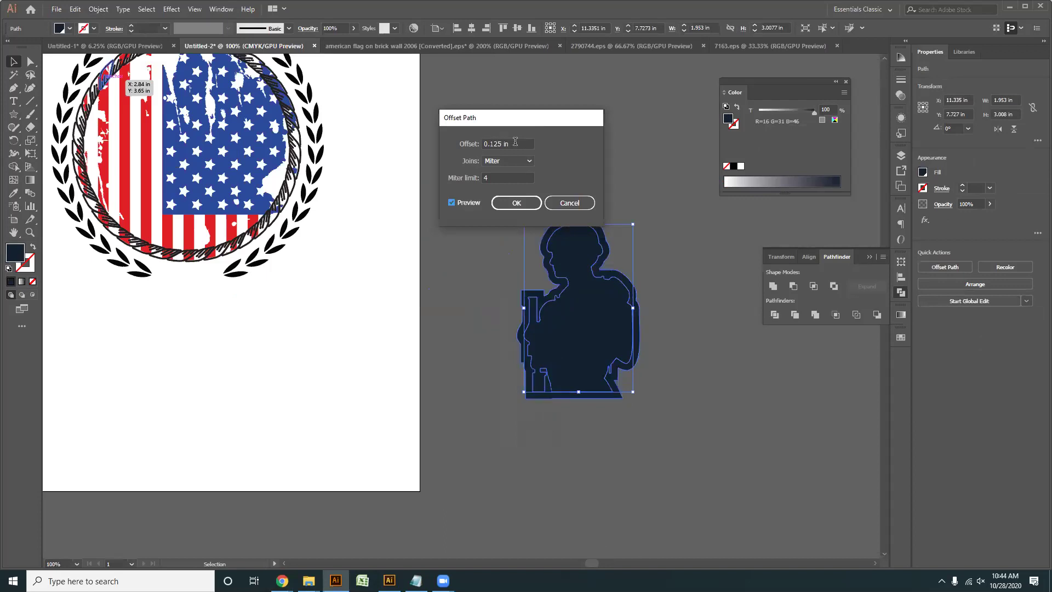
pyautogui.click(524, 203)
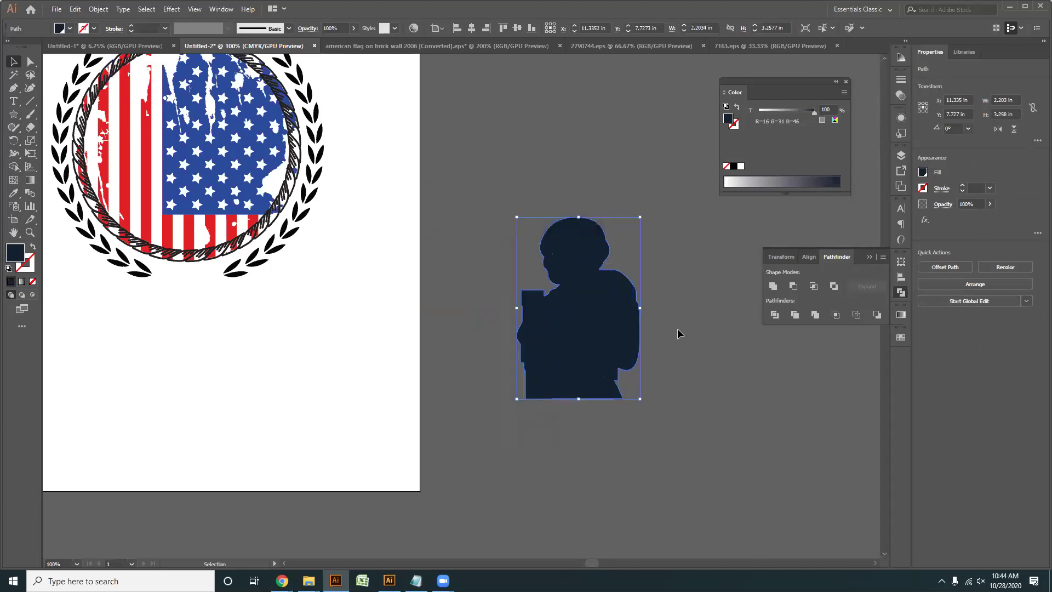
# - Send the enlarged offset shape to the back, behind the original soldier silhouette
pyautogui.rightClick(607, 299)
pyautogui.moveTo(648, 471)
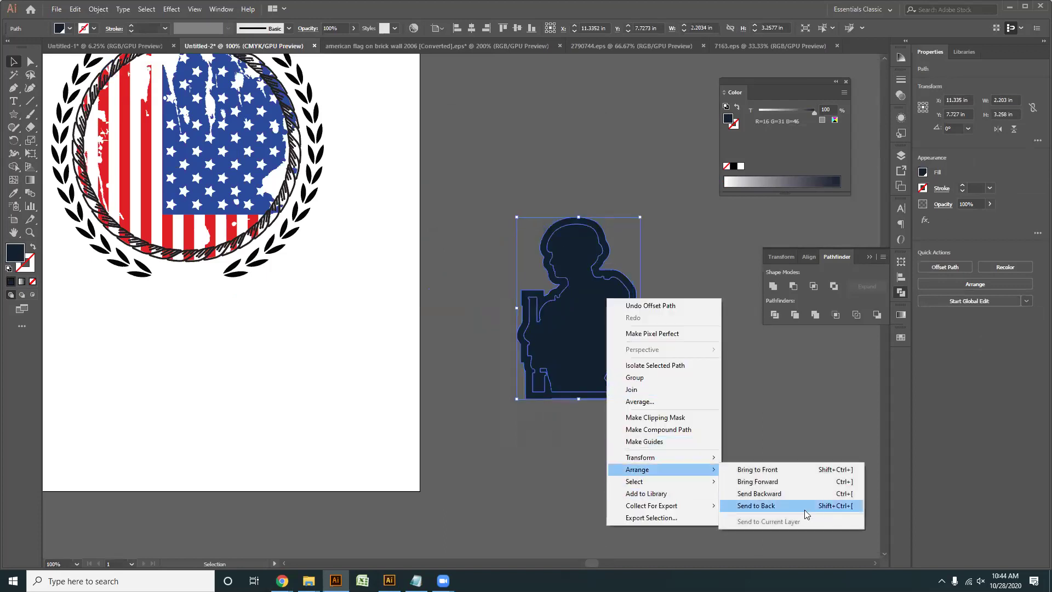
pyautogui.click(777, 505)
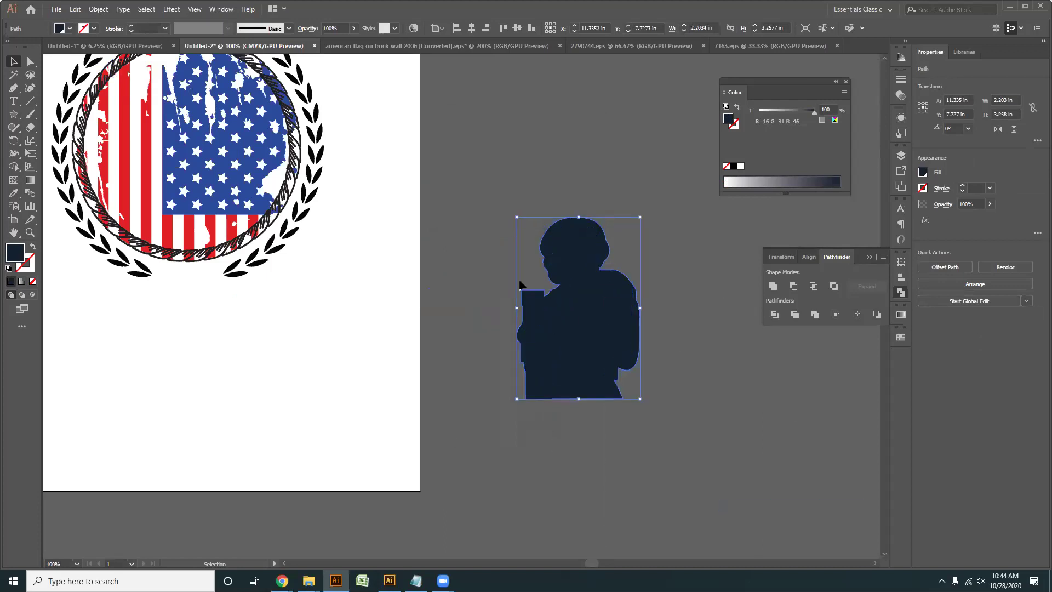
# - Fill the original soldier silhouette with white, leaving the offset shape dark as its outline
pyautogui.click(900, 336)
pyautogui.click(721, 360)
pyautogui.click(600, 327)
pyautogui.click(780, 366)
pyautogui.click(566, 419)
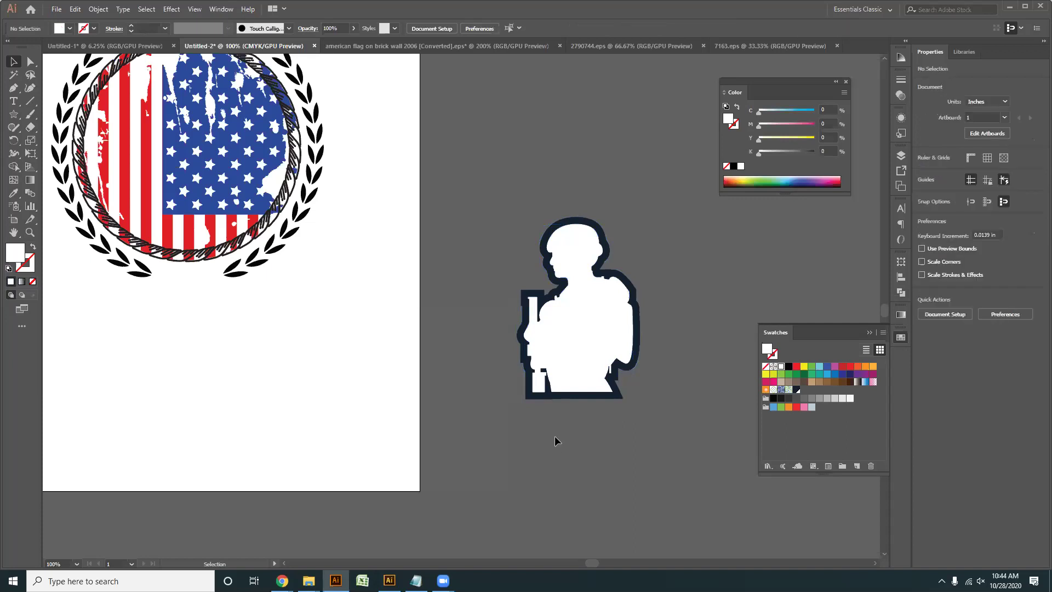
# - Recolor the dark offset shape behind the soldier silhouette with the black swatch
pyautogui.scroll(-1, 555, 433)
pyautogui.moveTo(570, 437); pyautogui.dragTo(588, 403)
pyautogui.click(585, 310)
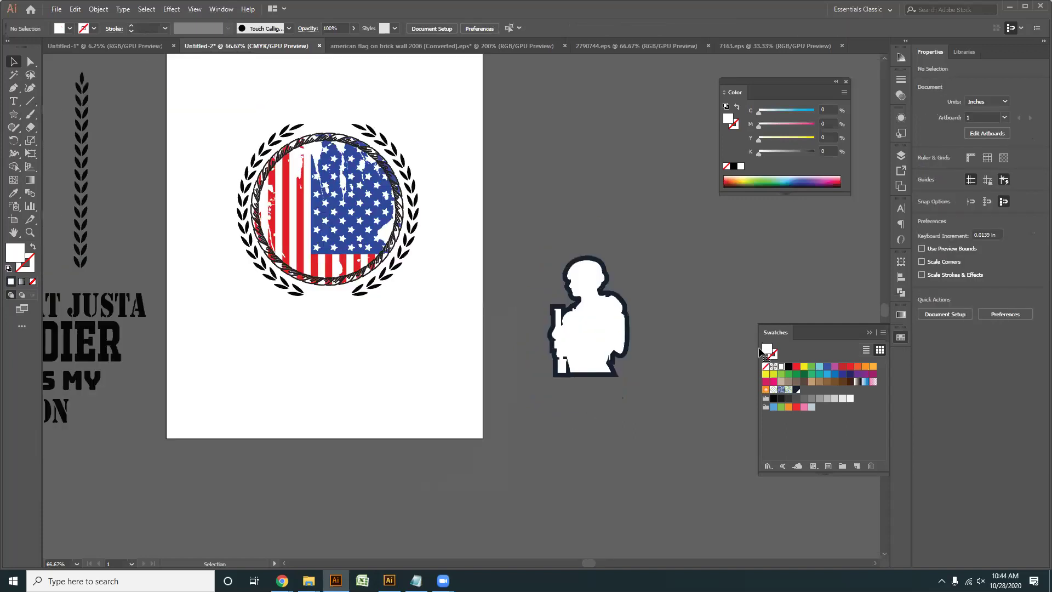
pyautogui.hotkey('ctrl', '+')
pyautogui.hotkey('ctrl', '+')
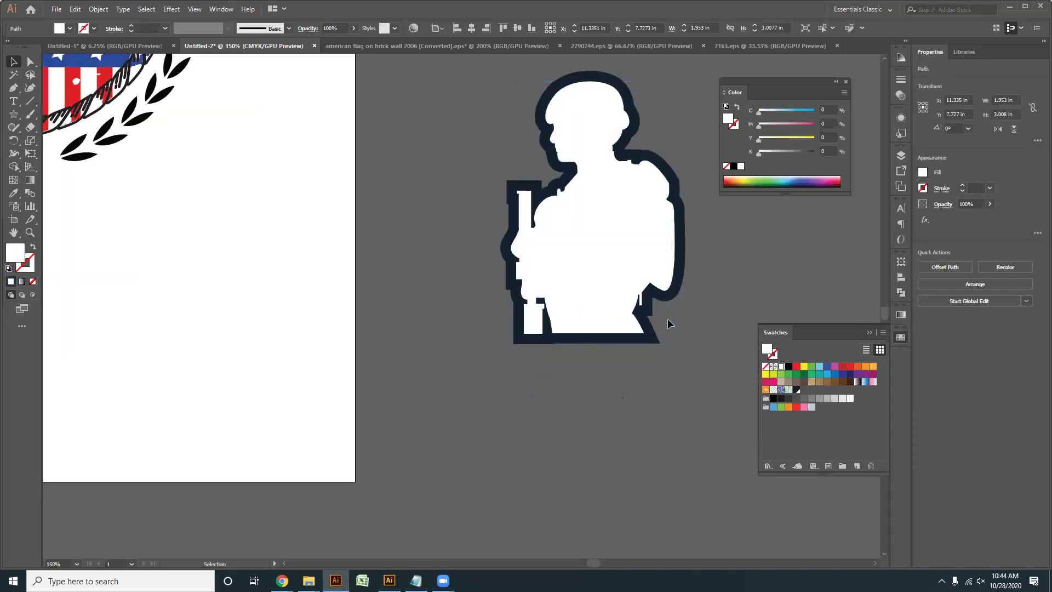
pyautogui.click(646, 307)
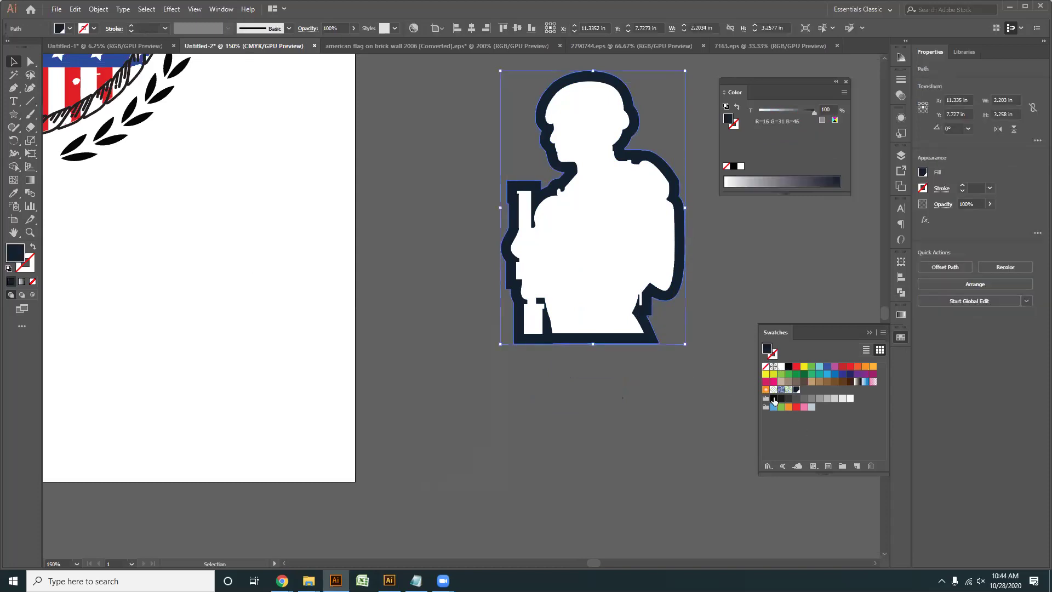
pyautogui.click(789, 366)
pyautogui.hotkey('ctrl', 'shift', 'a')
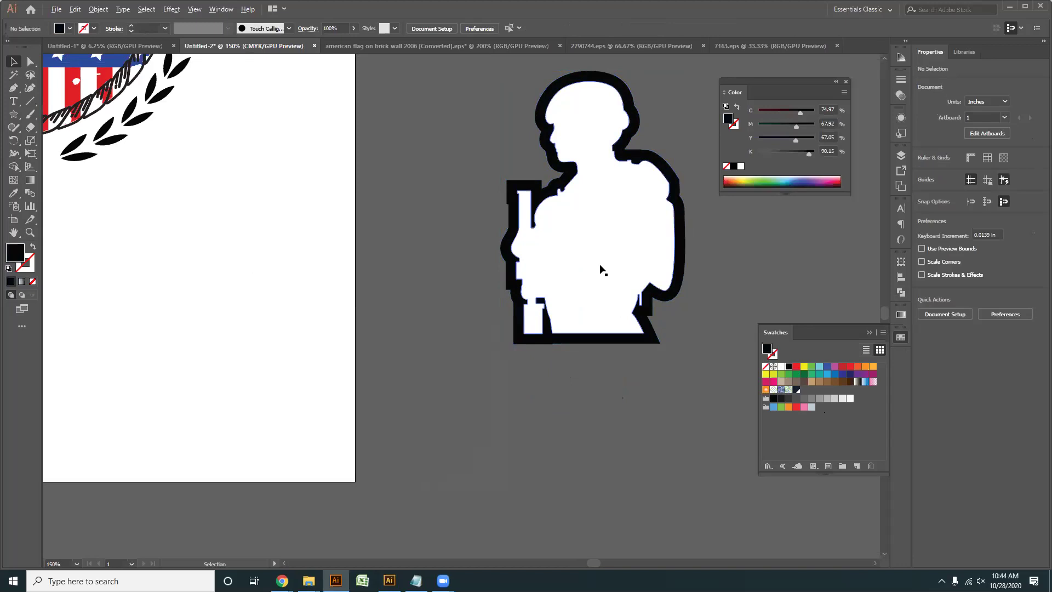
# - Move the white soldier and its black outline onto the flag circle and bring them to the front
pyautogui.scroll(-1, 602, 269)
pyautogui.scroll(-1, 601, 262)
pyautogui.moveTo(608, 288); pyautogui.dragTo(359, 182)
pyautogui.scroll(2, 359, 182)
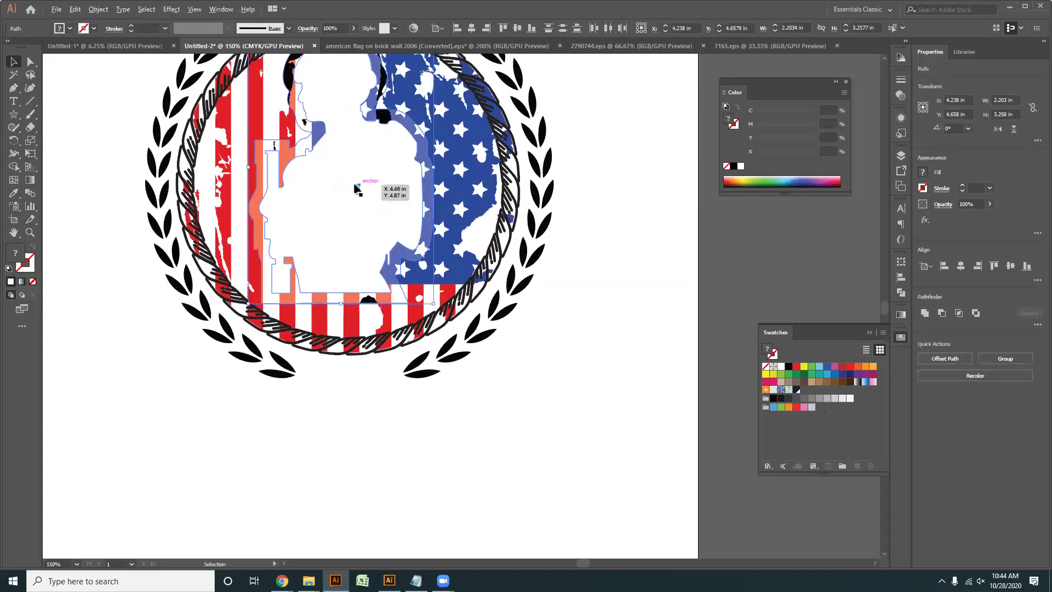
pyautogui.scroll(-1, 391, 279)
pyautogui.rightClick(352, 191)
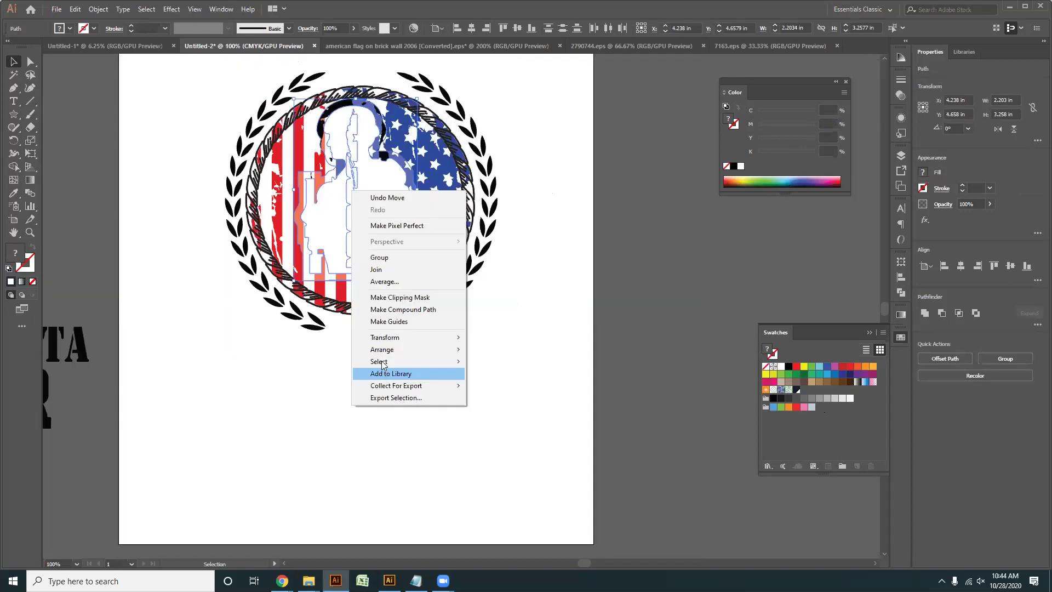
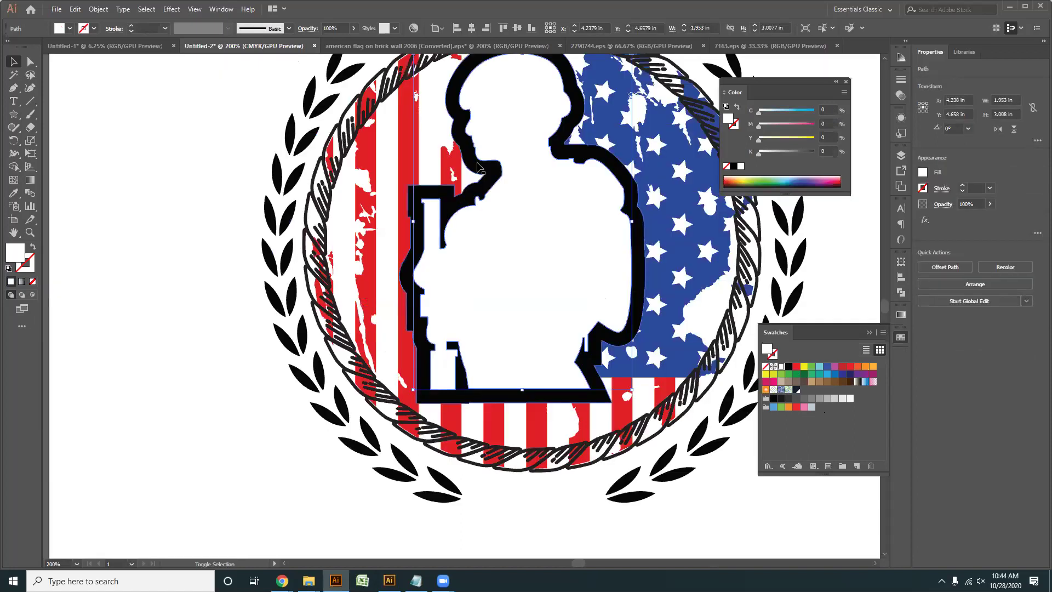
pyautogui.scroll(2, 479, 168)
# - Reposition the soldier and its outline inside the rope circle at about X 4.363 in, Y 4.741 in
pyautogui.click(500, 192)
pyautogui.moveTo(498, 175); pyautogui.dragTo(512, 183)
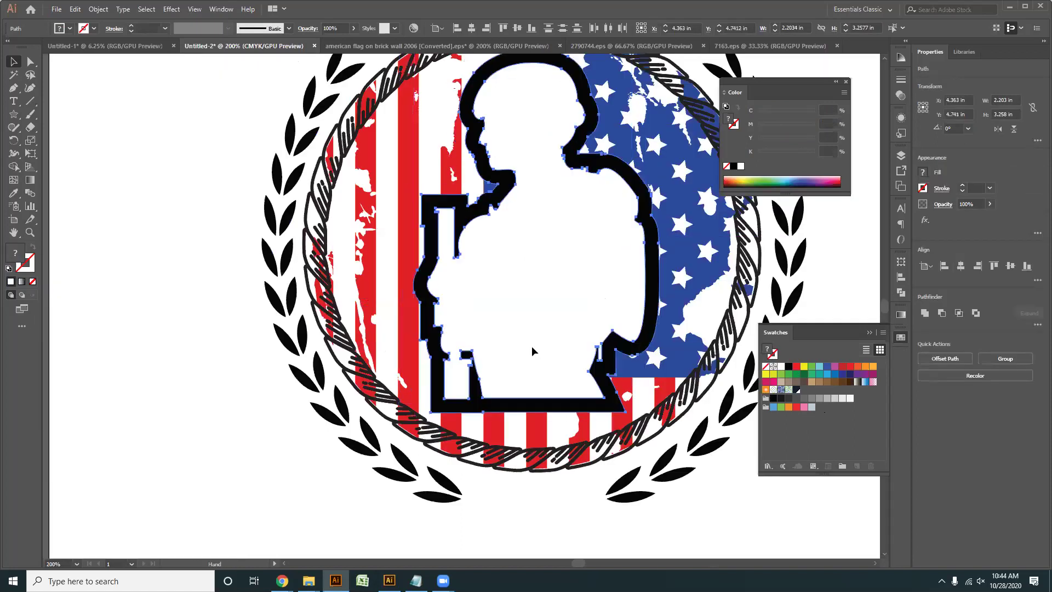
pyautogui.scroll(-1, 531, 316)
pyautogui.moveTo(551, 425); pyautogui.dragTo(531, 301)
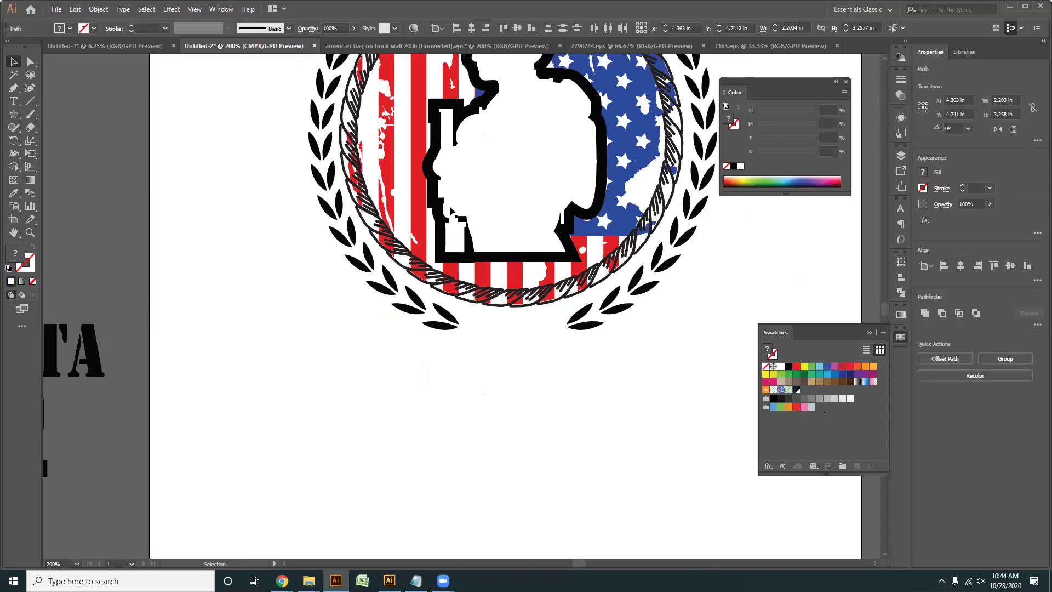
pyautogui.scroll(1, 452, 210)
pyautogui.click(473, 274)
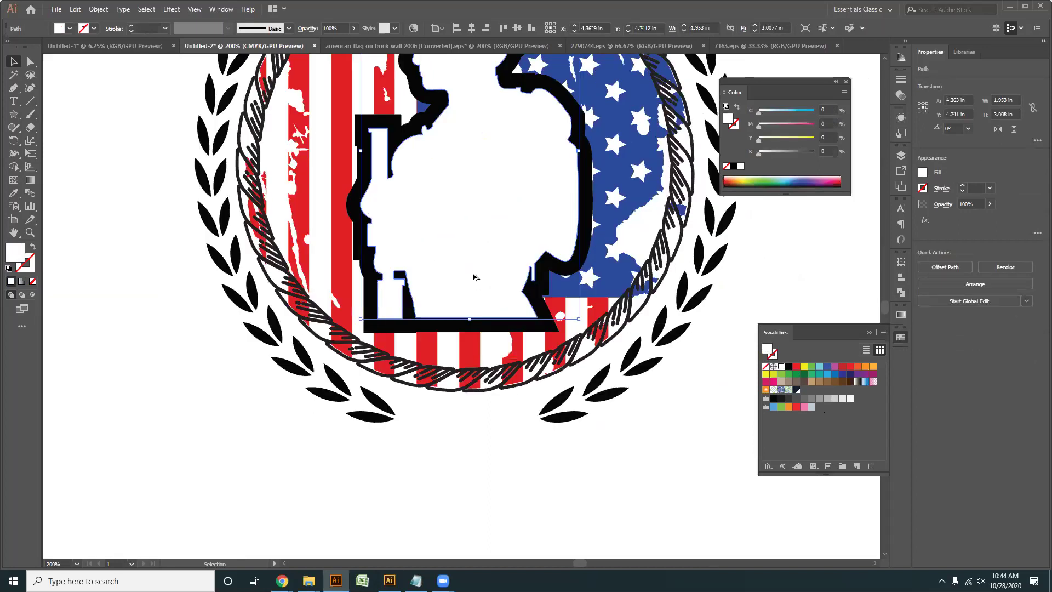
pyautogui.scroll(1, 523, 300)
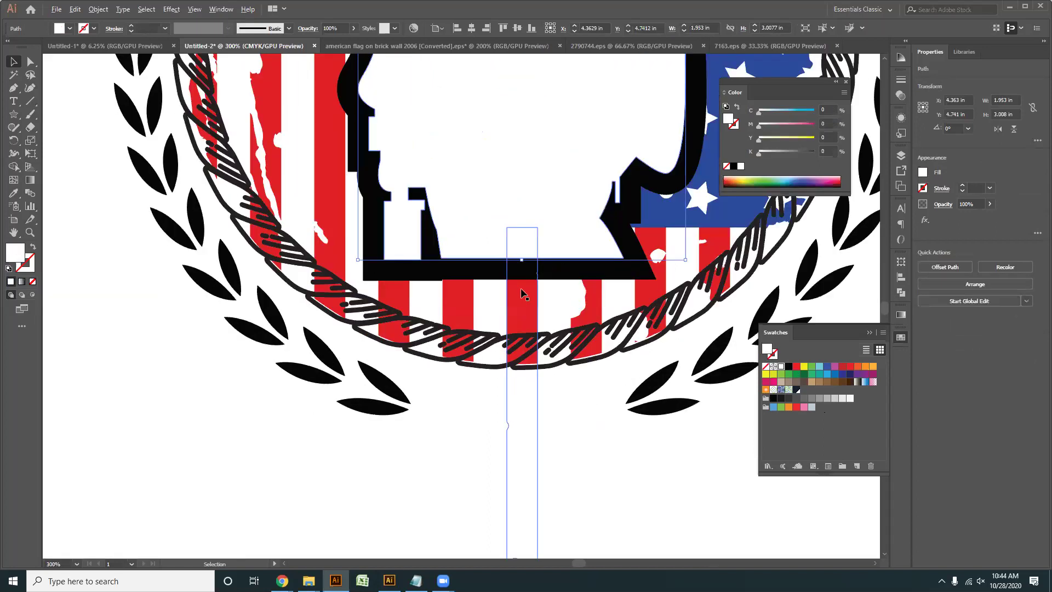
pyautogui.scroll(-3, 554, 337)
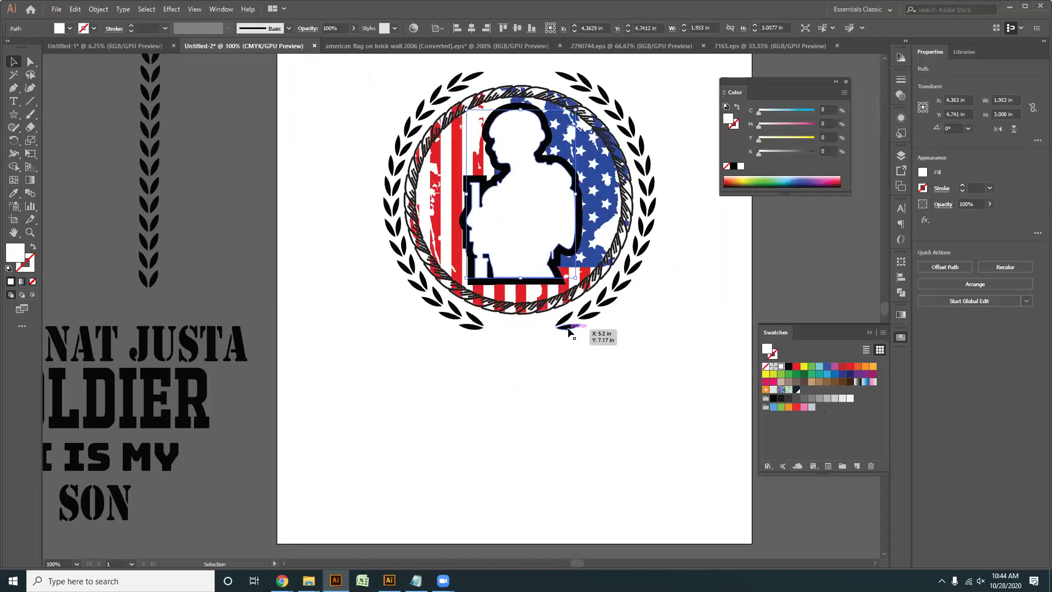
# - Hide both halves of the laurel wreath around the rope border
pyautogui.click(567, 327)
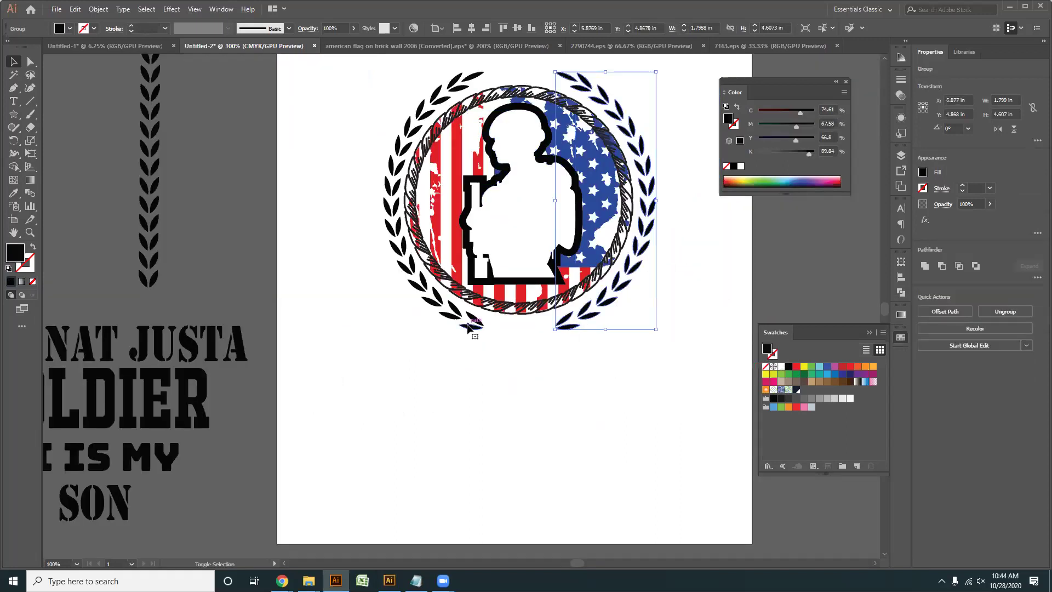
pyautogui.keyDown('shift'); pyautogui.click(474, 327); pyautogui.keyUp('shift')
pyautogui.press('v')
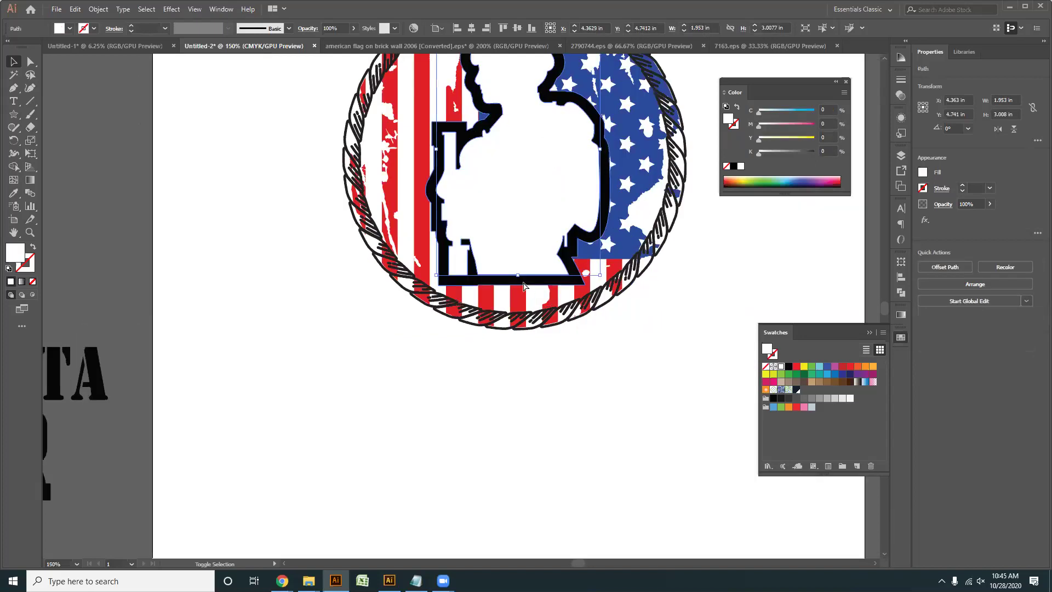
# - Group the soldier with its outline, enlarge it to about 2.74 by 4.05 in, and lower it past the rope's bottom edge
pyautogui.click(521, 283)
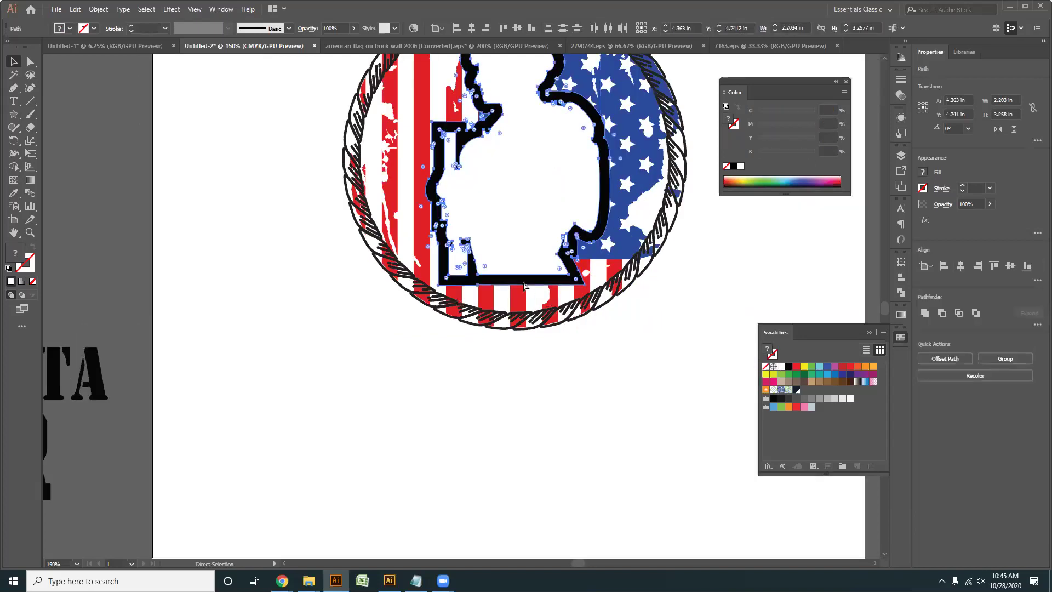
pyautogui.moveTo(518, 283); pyautogui.dragTo(603, 353)
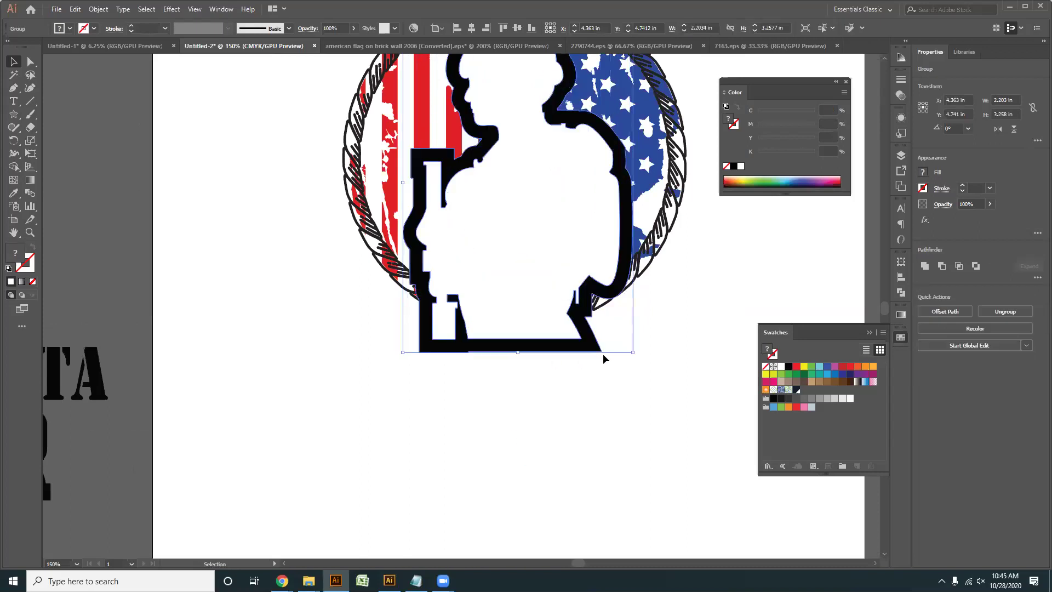
pyautogui.scroll(1, 602, 353)
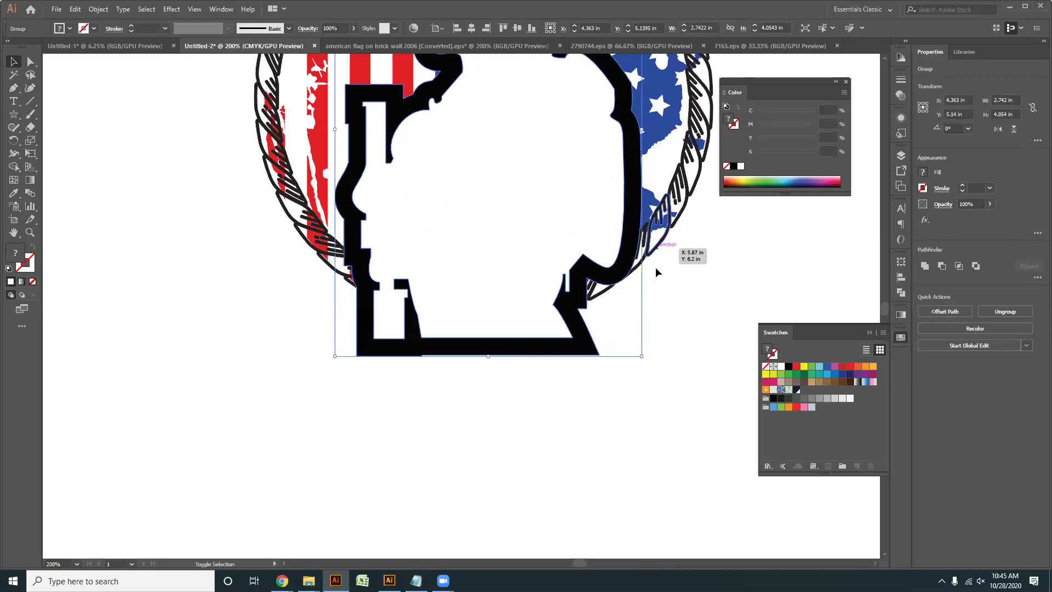
# - Trim away the parts of the soldier and outline extending below the rope circle with the Shape Builder tool
pyautogui.hotkey('ctrl', 'a')
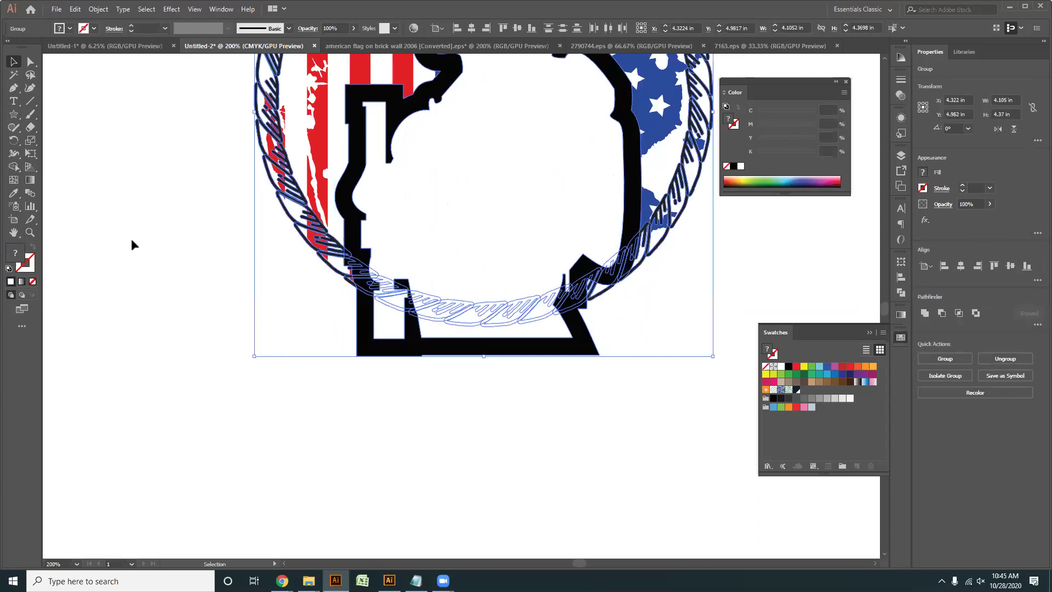
pyautogui.click(14, 166)
pyautogui.moveTo(376, 332)
pyautogui.mouseDown()
pyautogui.moveTo(462, 406)
pyautogui.moveTo(446, 384)
pyautogui.mouseUp()
pyautogui.moveTo(439, 338); pyautogui.dragTo(525, 422)
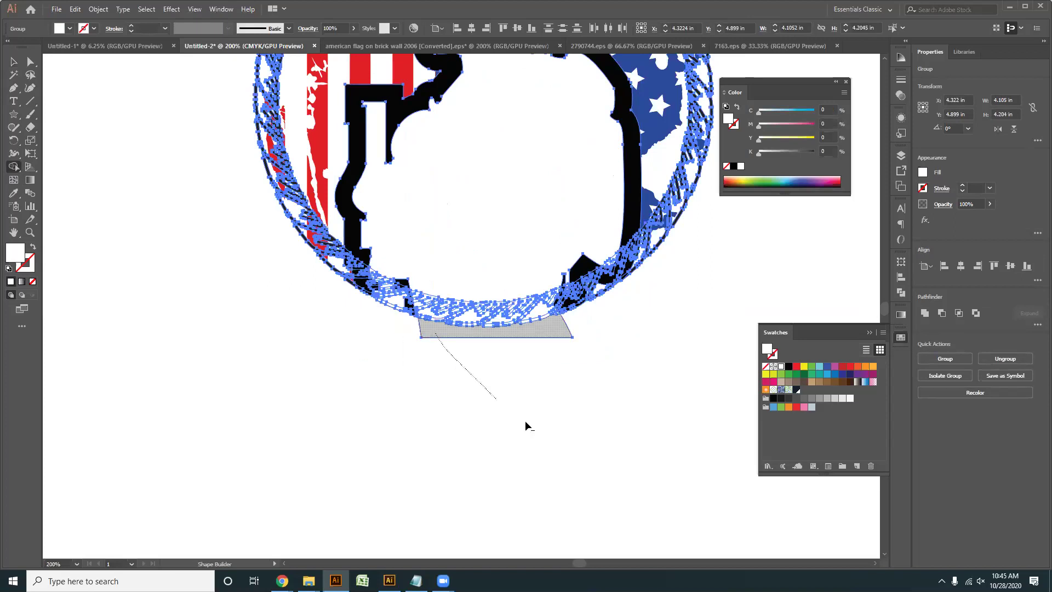
pyautogui.click(14, 63)
pyautogui.click(499, 376)
pyautogui.scroll(-1, 496, 362)
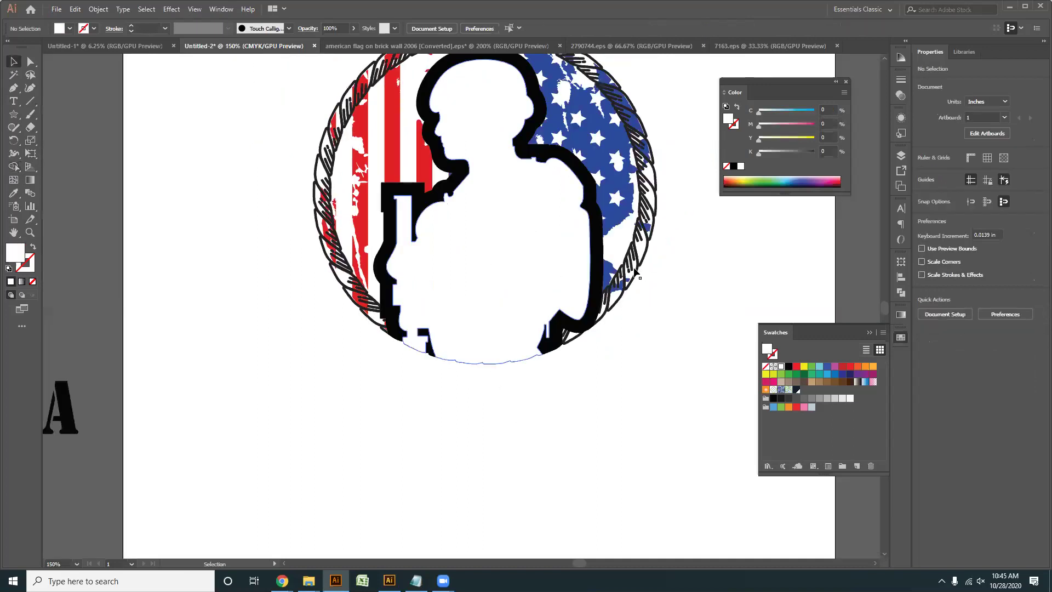
# - Bring the rope border to the front, over the soldier's lower edge
pyautogui.click(639, 264)
pyautogui.rightClick(639, 263)
pyautogui.moveTo(668, 375)
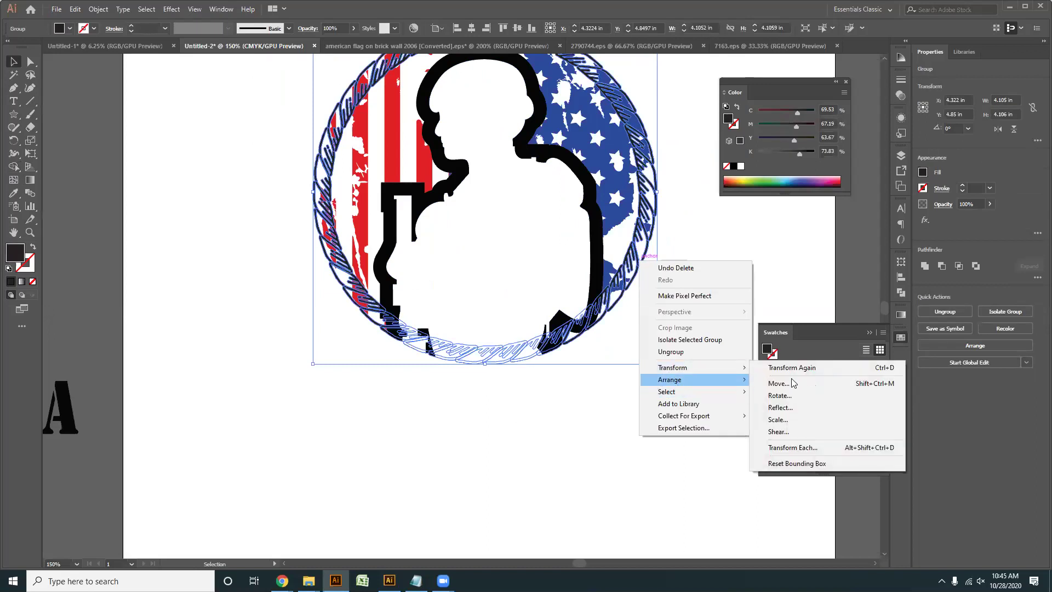
pyautogui.click(559, 438)
pyautogui.scroll(-2, 506, 393)
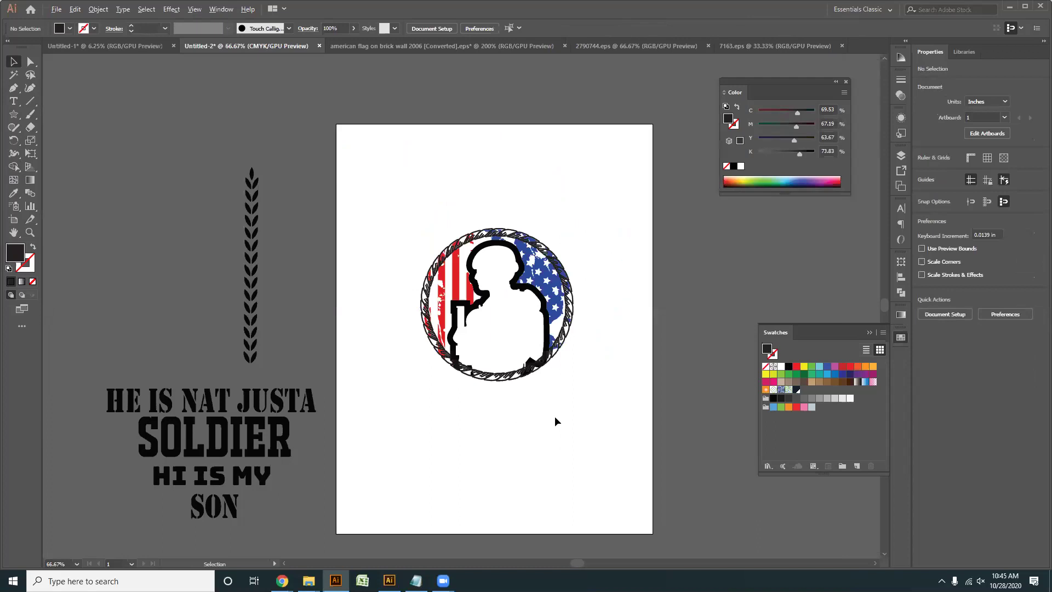
# - Show the hidden laurel wreath around the emblem again
pyautogui.scroll(2, 463, 341)
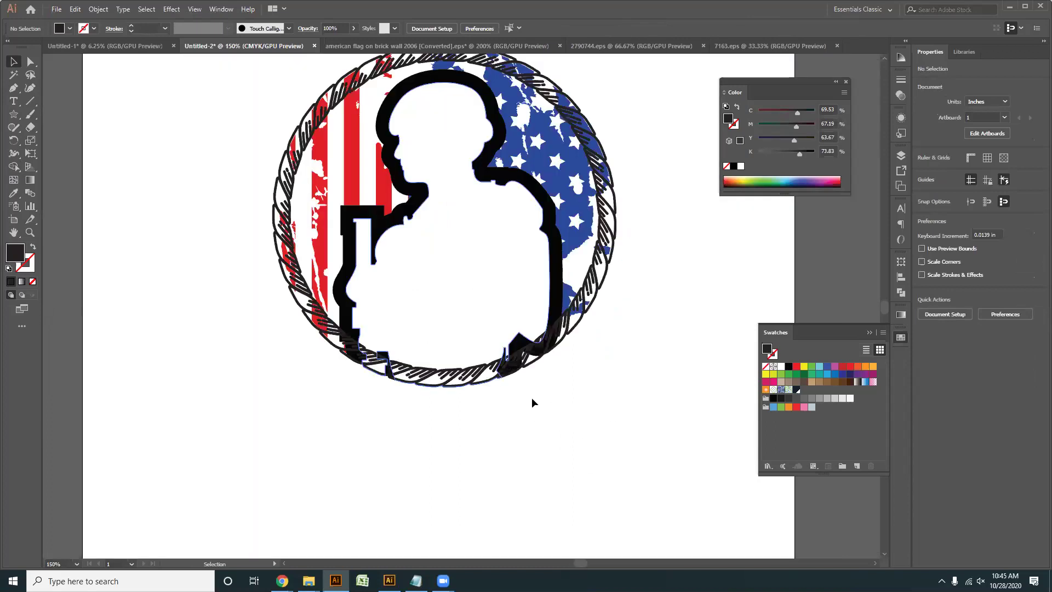
pyautogui.scroll(-1, 531, 400)
pyautogui.hotkey('ctrl', 'z')
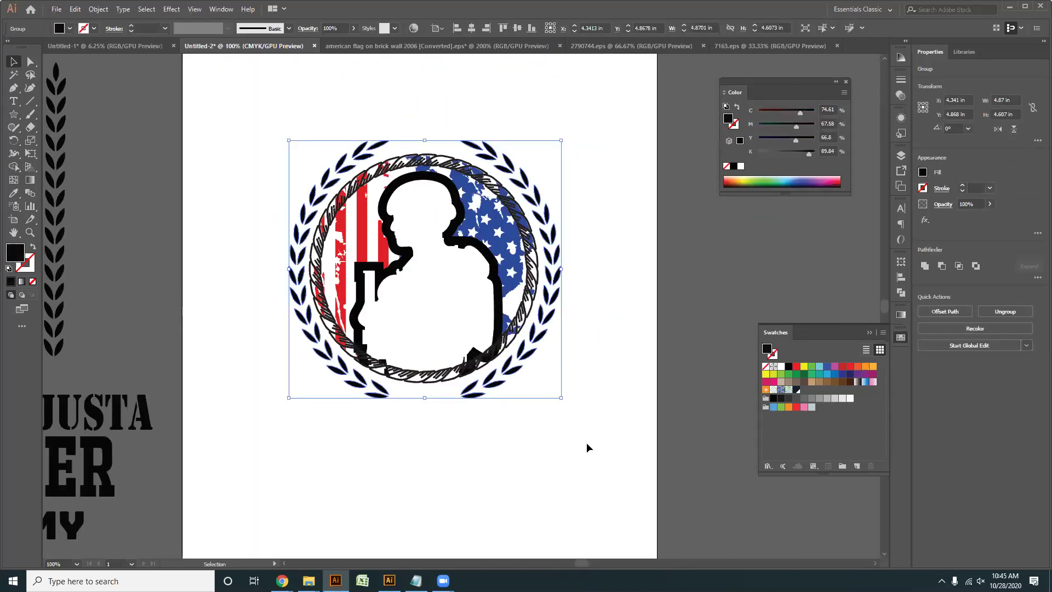
pyautogui.click(547, 415)
pyautogui.scroll(-1, 547, 415)
pyautogui.scroll(1, 534, 368)
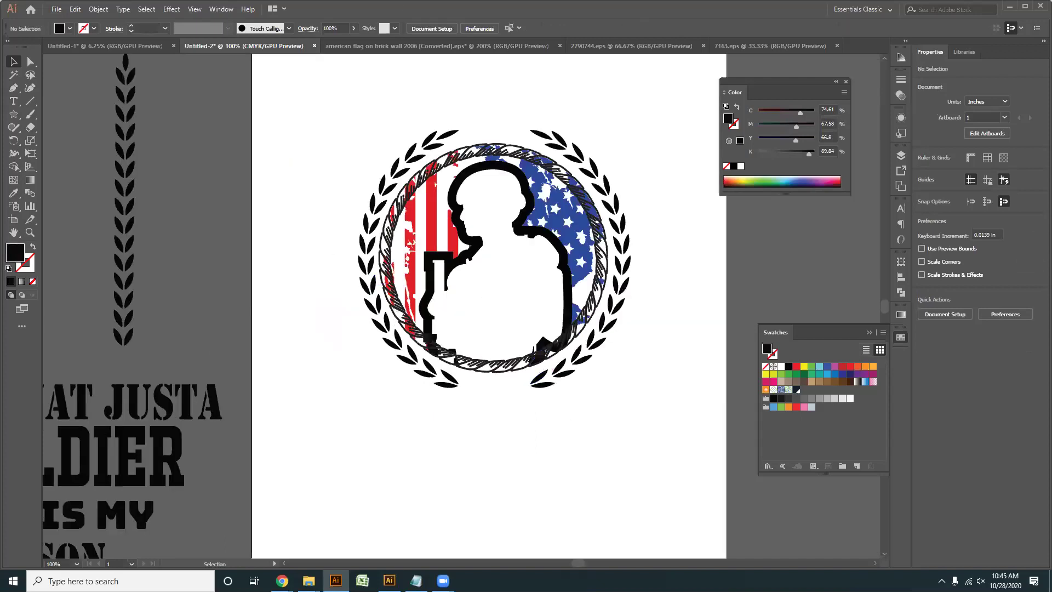
# - Move the text line "HE IS NAT JUSTA" onto the artboard, centered just above the wreath
pyautogui.scroll(-1, 146, 416)
pyautogui.scroll(-1, 143, 412)
pyautogui.moveTo(173, 416); pyautogui.dragTo(407, 334)
pyautogui.moveTo(389, 265); pyautogui.dragTo(389, 265)
pyautogui.scroll(2, 391, 450)
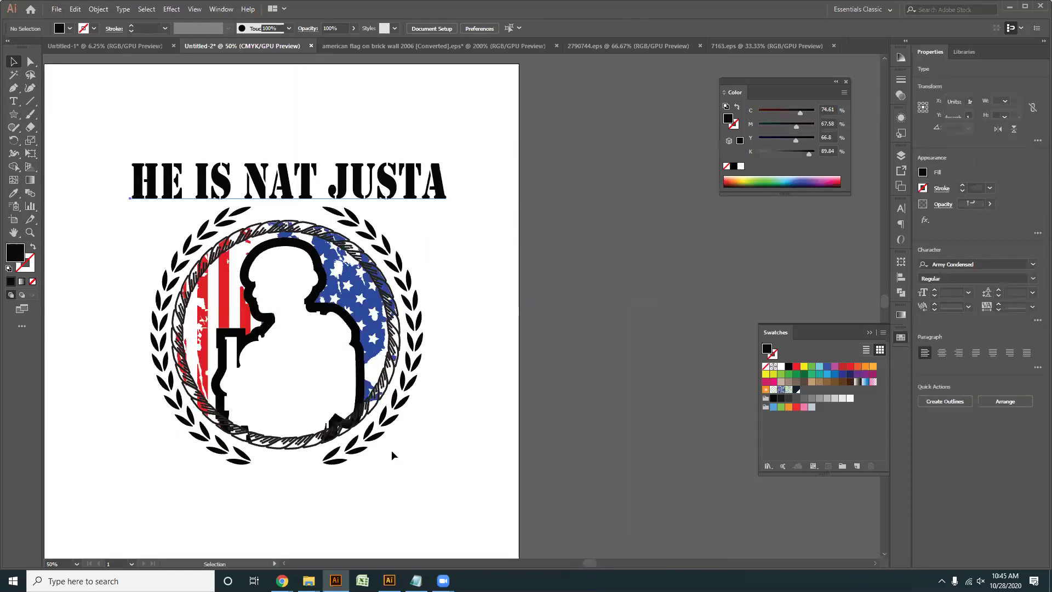
pyautogui.scroll(-1, 265, 233)
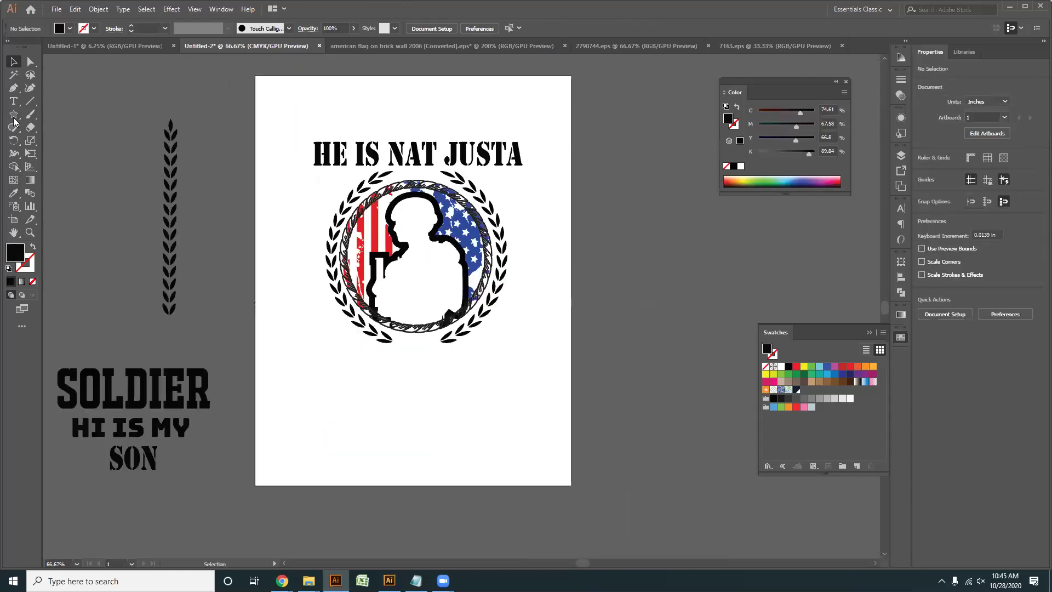
# - Draw an 8.5 by 11 in rectangle covering the artboard and fill it with the black swatch
pyautogui.moveTo(14, 114); pyautogui.dragTo(61, 110)
pyautogui.moveTo(253, 75); pyautogui.dragTo(572, 485)
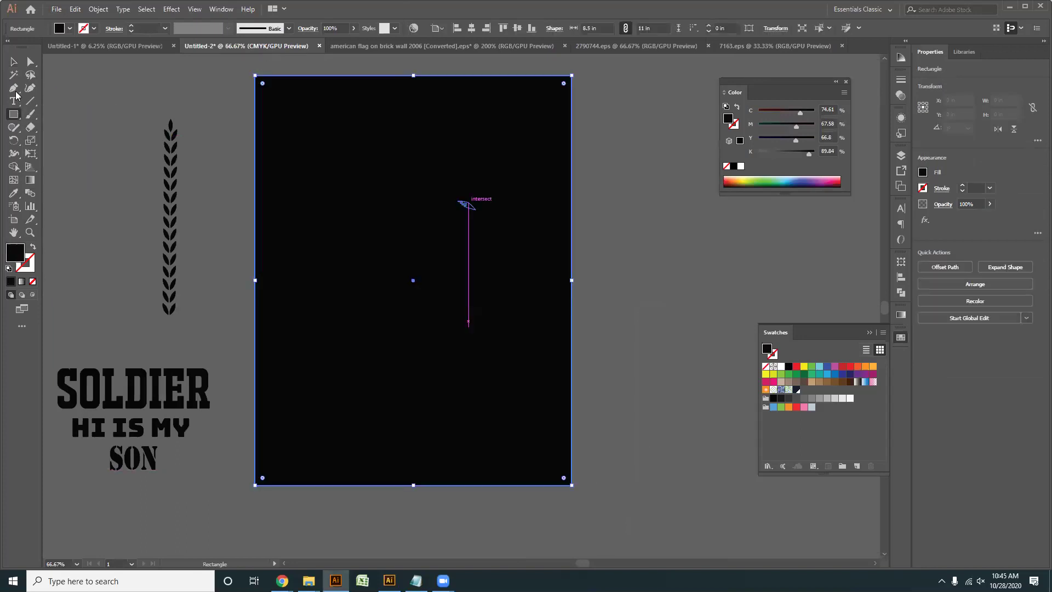
pyautogui.click(13, 61)
pyautogui.click(788, 367)
# - Send the black background rectangle to the back, behind all the artwork
pyautogui.rightClick(475, 257)
pyautogui.moveTo(519, 427)
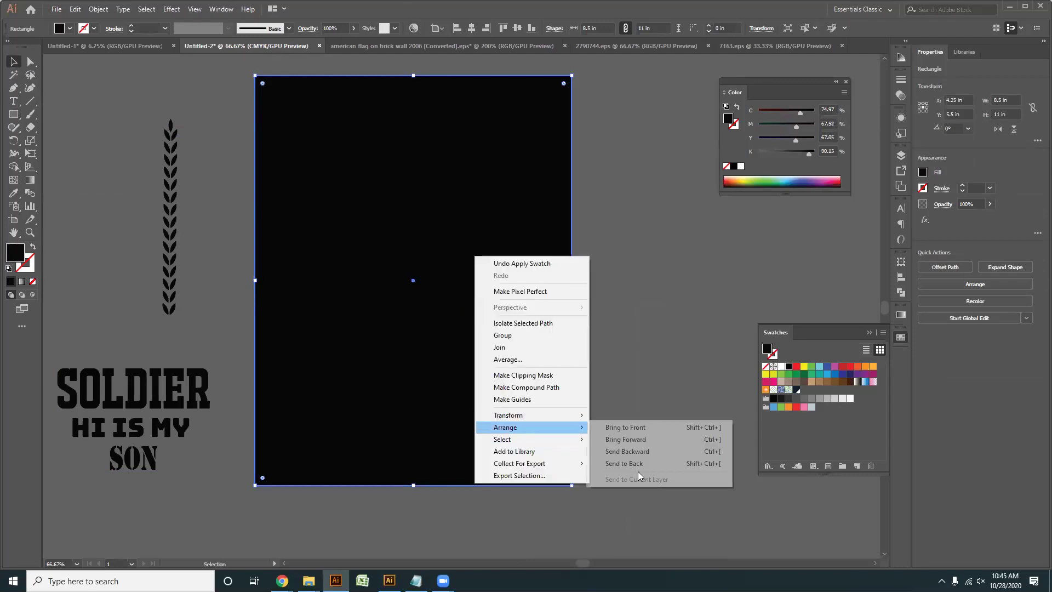
pyautogui.click(636, 467)
pyautogui.press('ctrl')
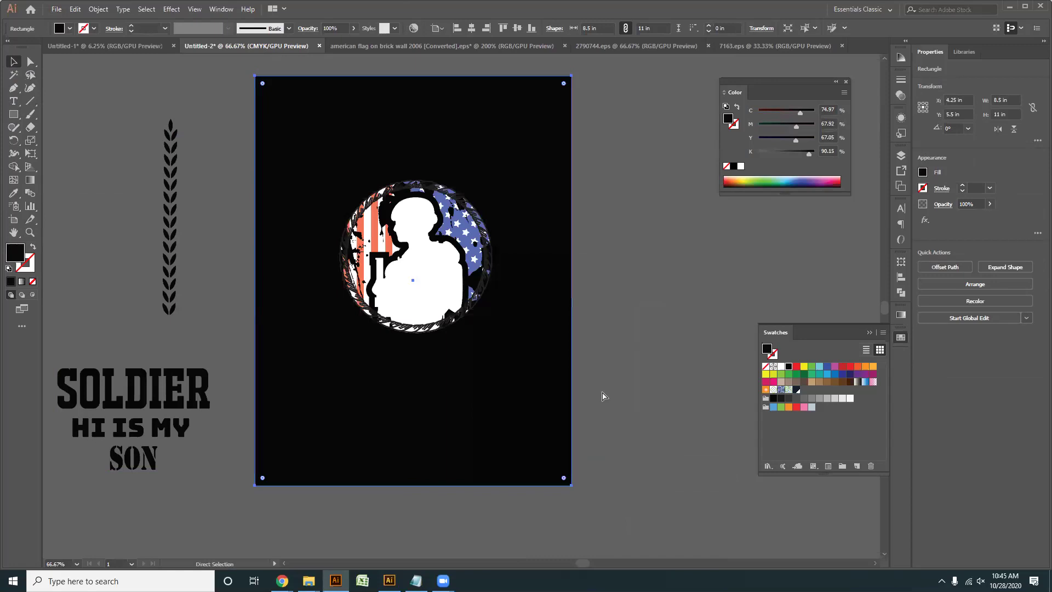
pyautogui.click(227, 241)
pyautogui.scroll(1, 339, 350)
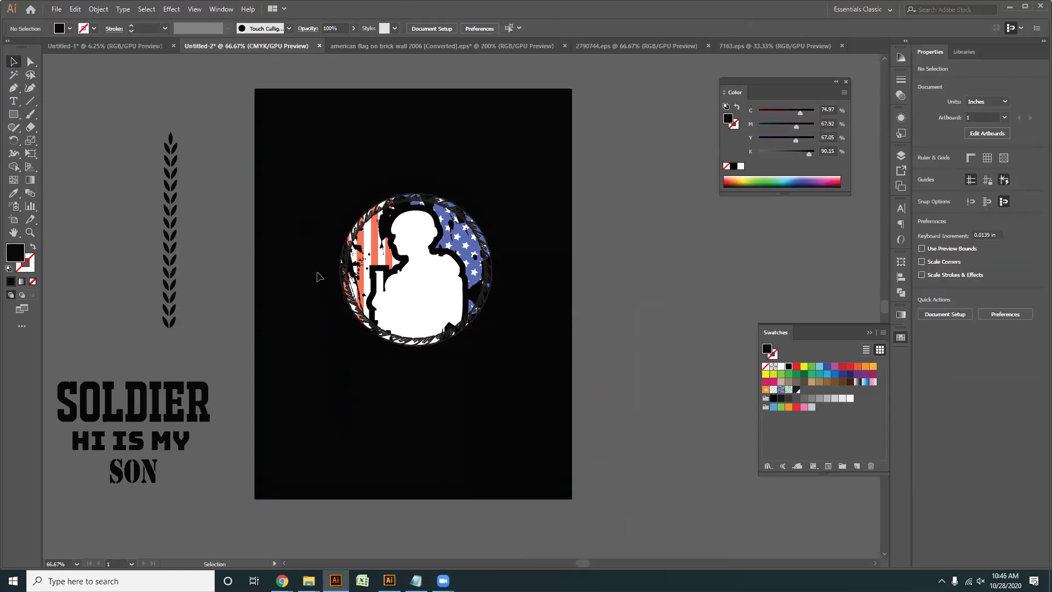
# - Recolor the laurel wreath and the rope border with the orange swatch
pyautogui.click(332, 262)
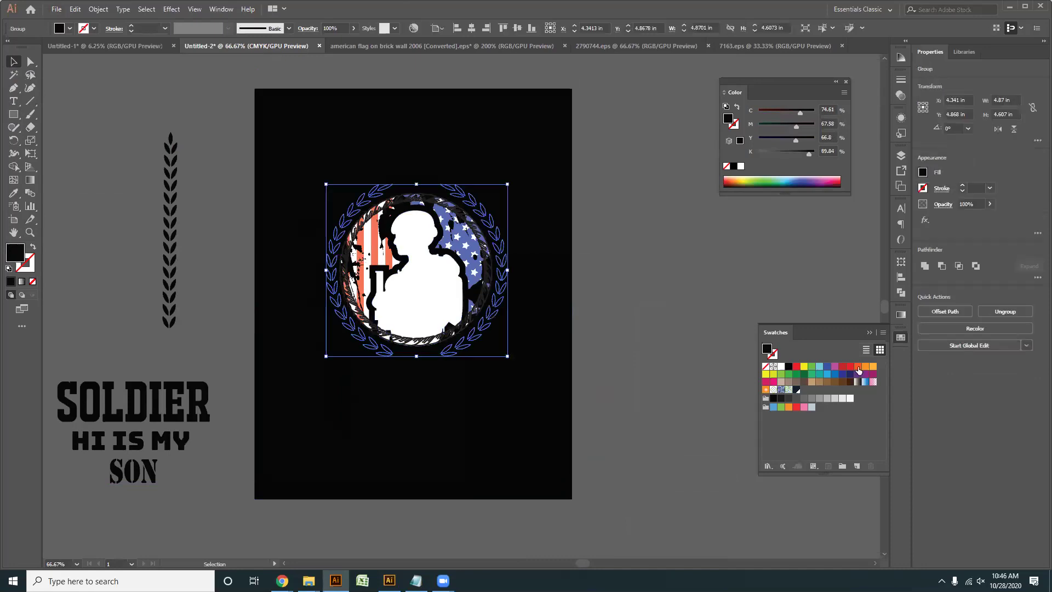
pyautogui.click(864, 367)
pyautogui.click(587, 376)
pyautogui.scroll(1, 452, 323)
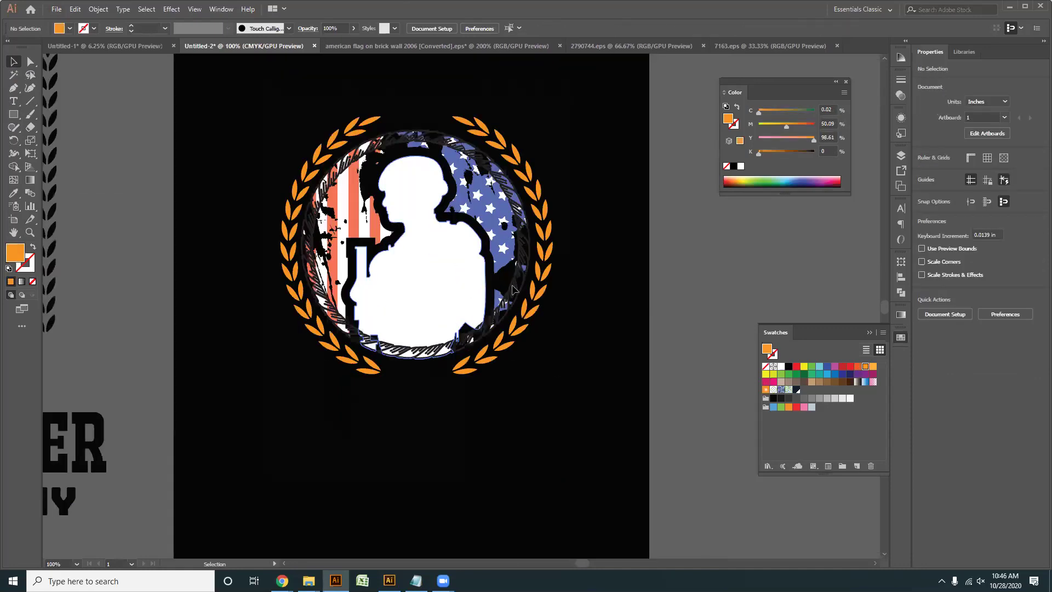
pyautogui.click(533, 271)
pyautogui.hotkey('ctrl', '=')
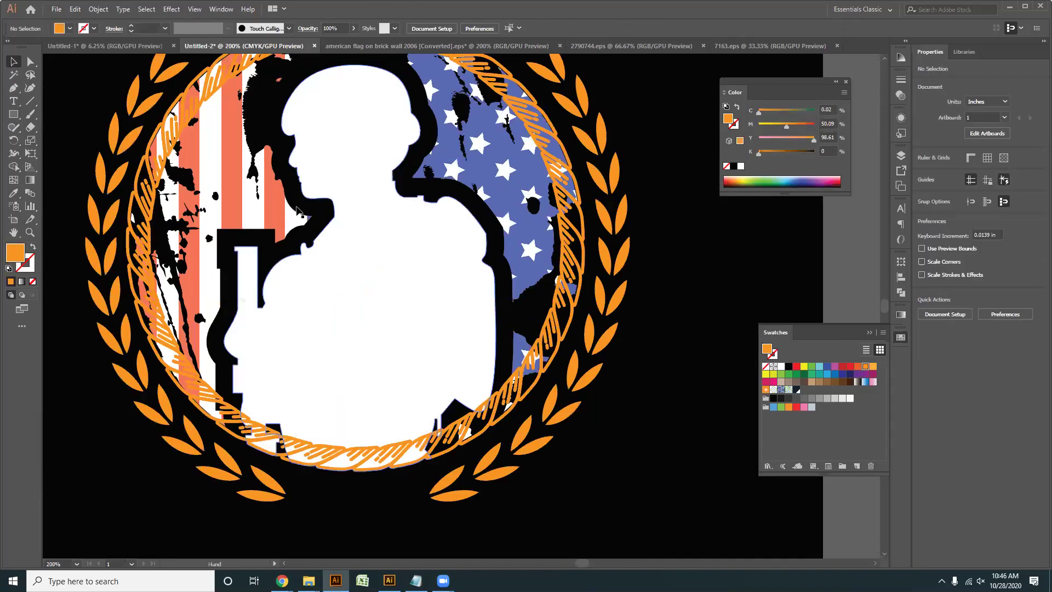
pyautogui.click(601, 281)
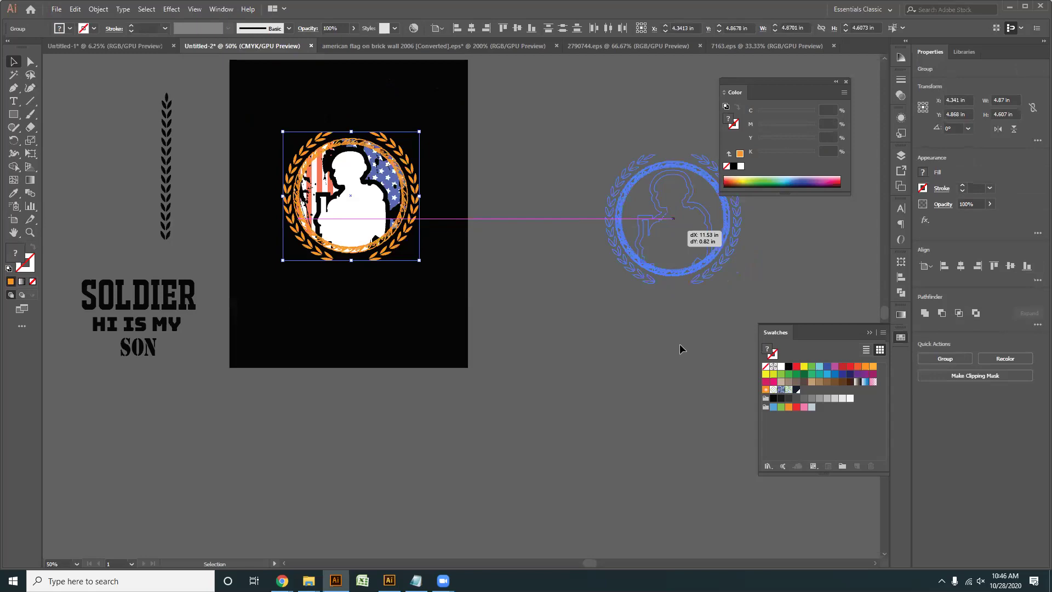
pyautogui.moveTo(680, 345); pyautogui.dragTo(605, 367)
pyautogui.click(674, 335)
pyautogui.scroll(1, 673, 330)
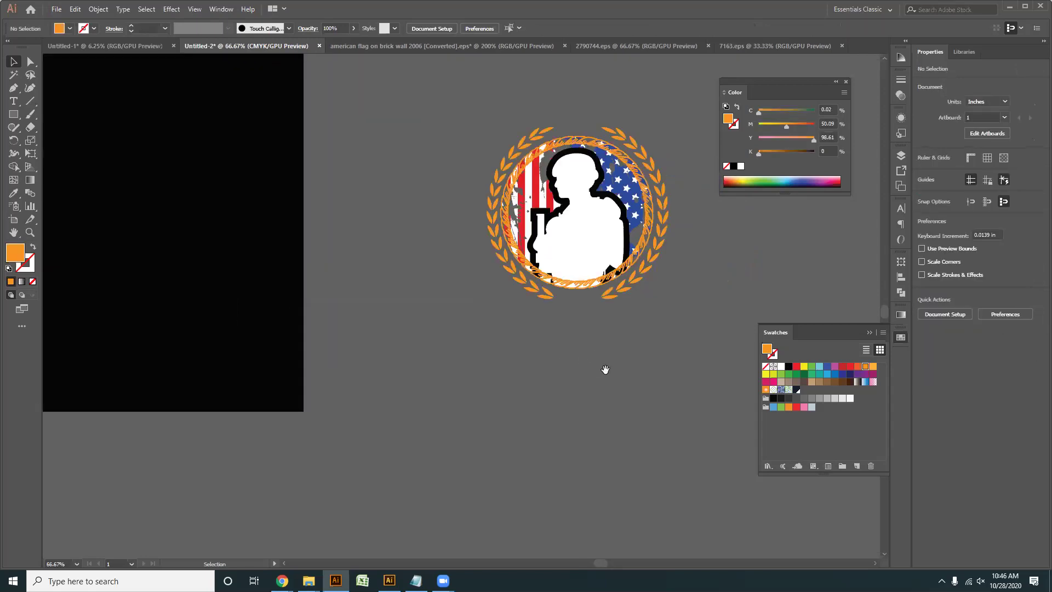
pyautogui.press('a')
pyautogui.click(491, 365)
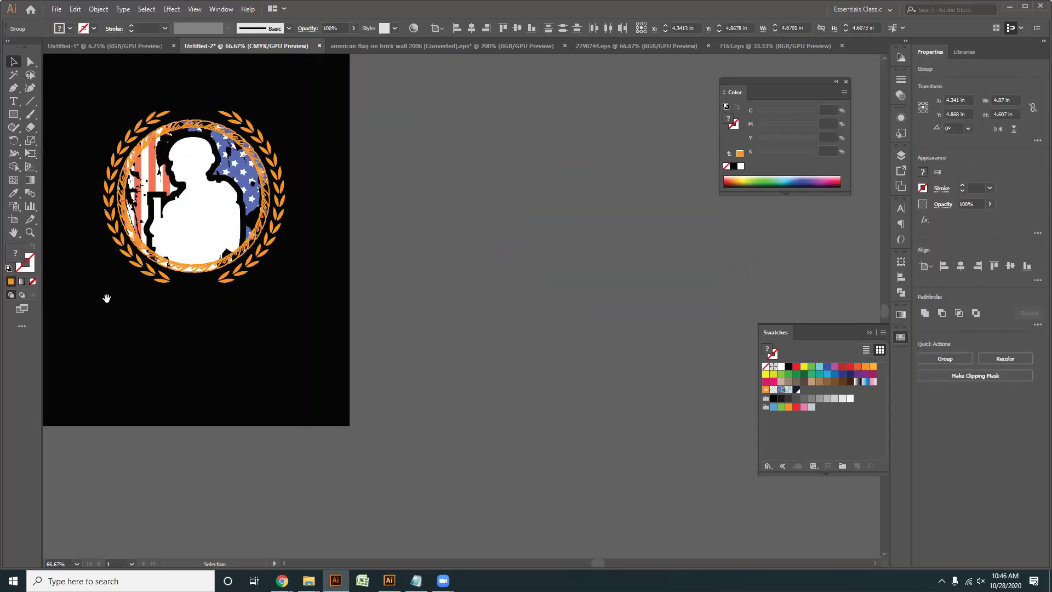
# - Recolor the text line "HE IS NAT JUSTA" with the orange swatch and move it near the top edge of the artboard
pyautogui.moveTo(107, 299); pyautogui.dragTo(350, 328)
pyautogui.click(384, 216)
pyautogui.scroll(1, 384, 216)
pyautogui.moveTo(522, 263); pyautogui.dragTo(505, 248)
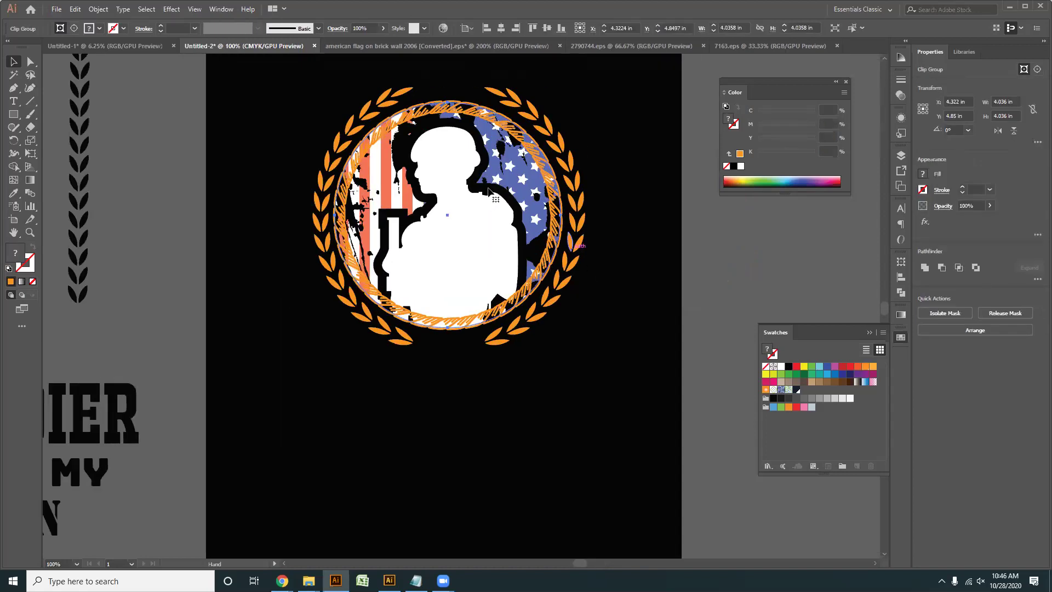
pyautogui.hotkey('ctrl', '+')
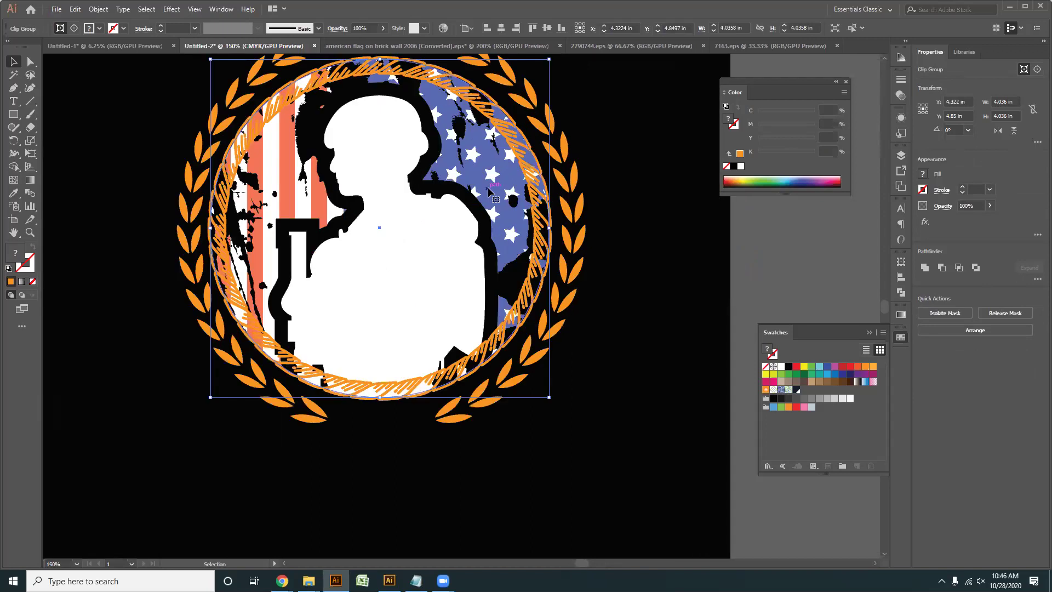
pyautogui.click(652, 387)
pyautogui.scroll(-1, 481, 357)
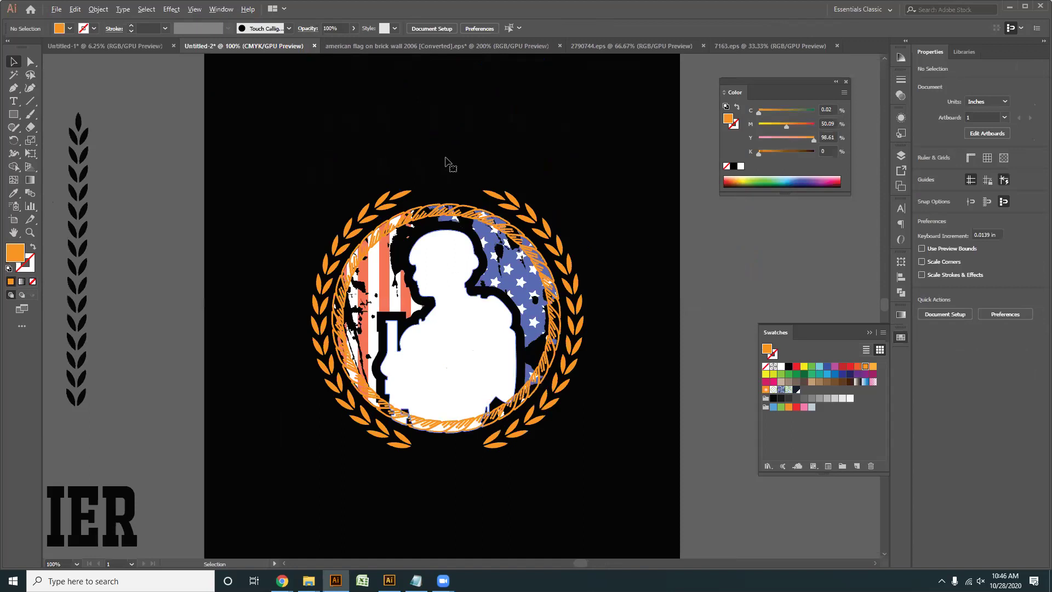
pyautogui.click(447, 166)
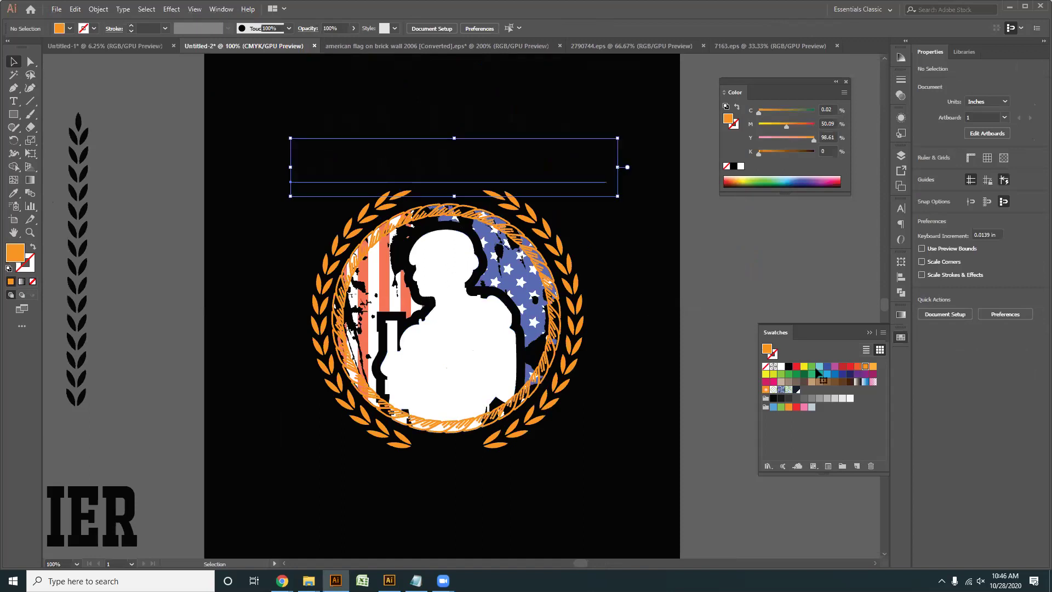
pyautogui.click(865, 368)
pyautogui.click(632, 339)
pyautogui.scroll(1, 599, 324)
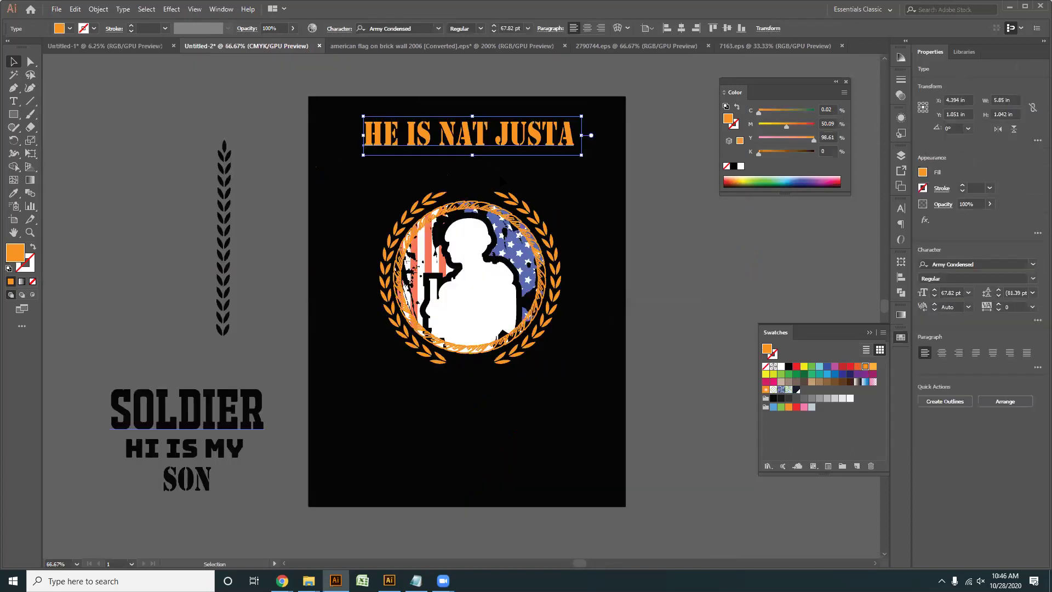
# - Move the word "SOLDIER" onto the artboard above the wreath and recolor it with the orange swatch
pyautogui.moveTo(214, 419); pyautogui.dragTo(499, 178)
pyautogui.scroll(1, 510, 205)
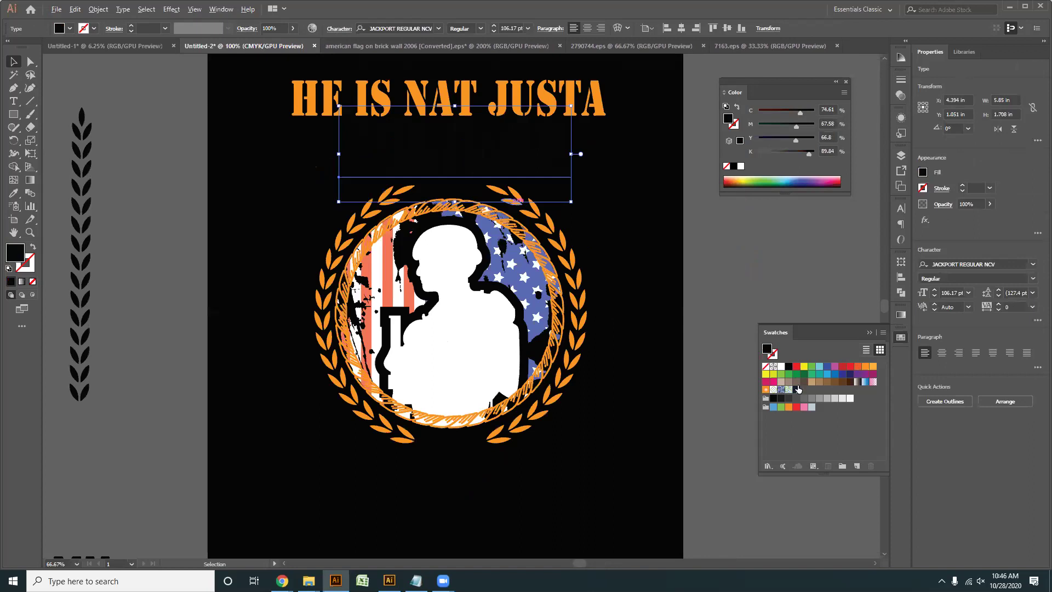
pyautogui.hotkey('ctrl', '-')
pyautogui.click(866, 366)
pyautogui.moveTo(588, 377); pyautogui.dragTo(499, 431)
# - Enlarge "SOLDIER" to about 4.9 in wide so it matches the width of the laurel wreath
pyautogui.click(530, 283)
pyautogui.scroll(2, 529, 283)
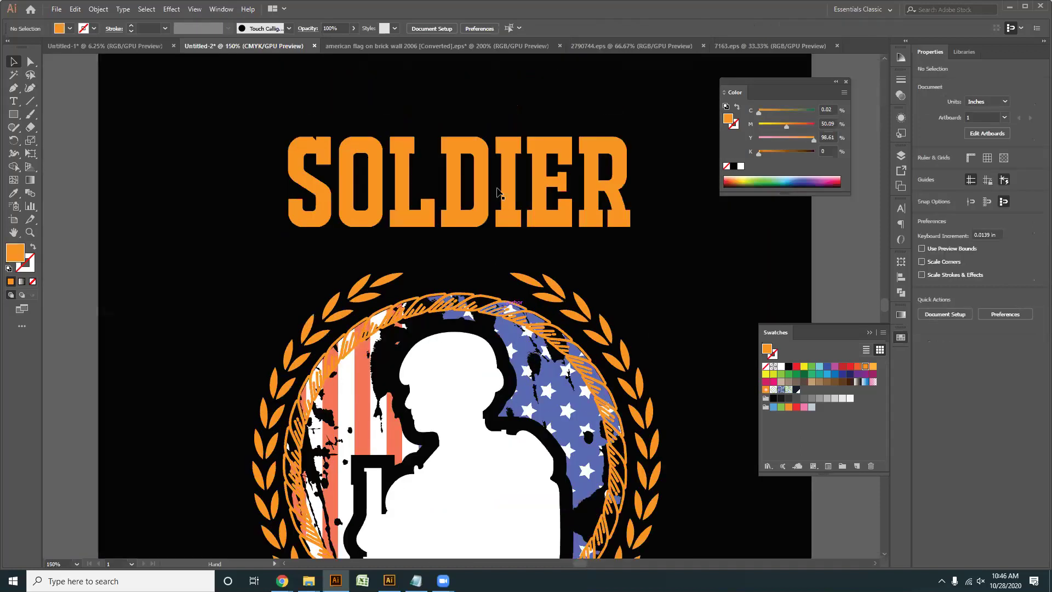
pyautogui.moveTo(438, 156); pyautogui.dragTo(409, 168)
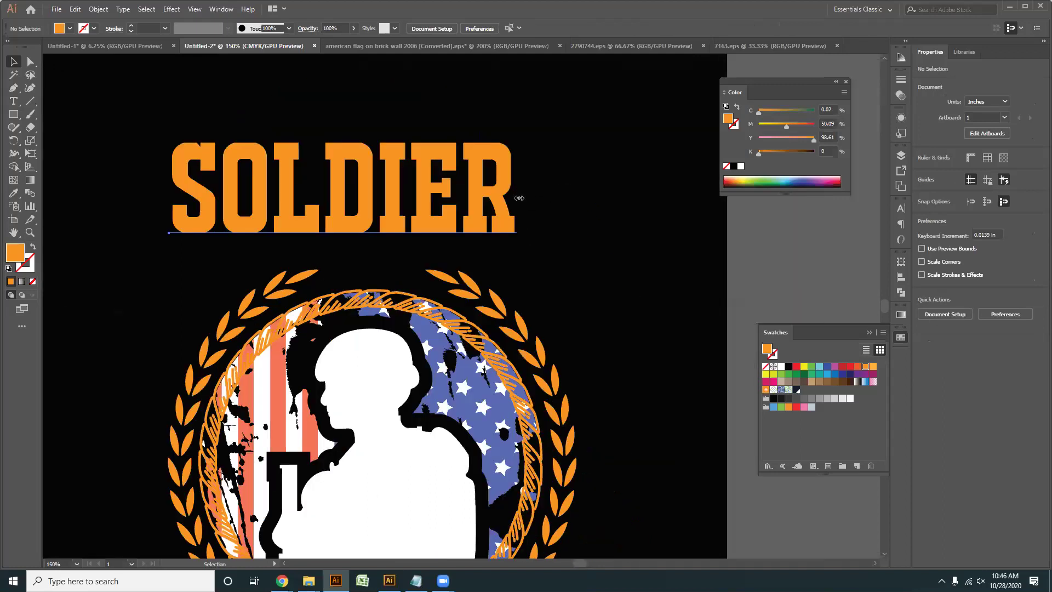
pyautogui.moveTo(519, 198); pyautogui.dragTo(628, 222)
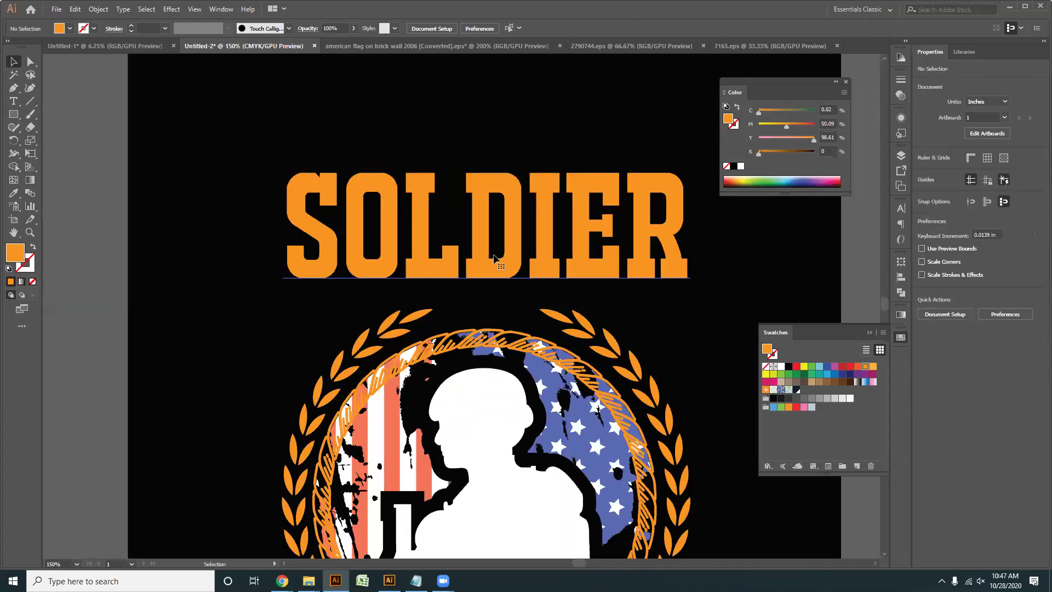
pyautogui.hotkey('ctrl', 'z')
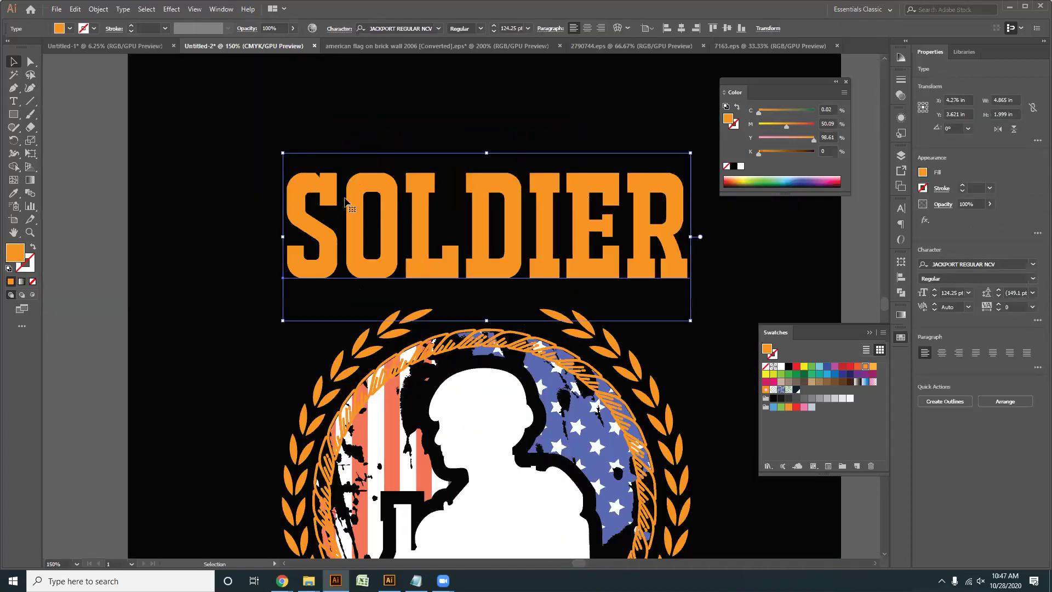
# - Convert "SOLDIER" to outlines and apply a horizontal Arc Lower warp with a bend of -25%
pyautogui.rightClick(345, 202)
pyautogui.click(408, 274)
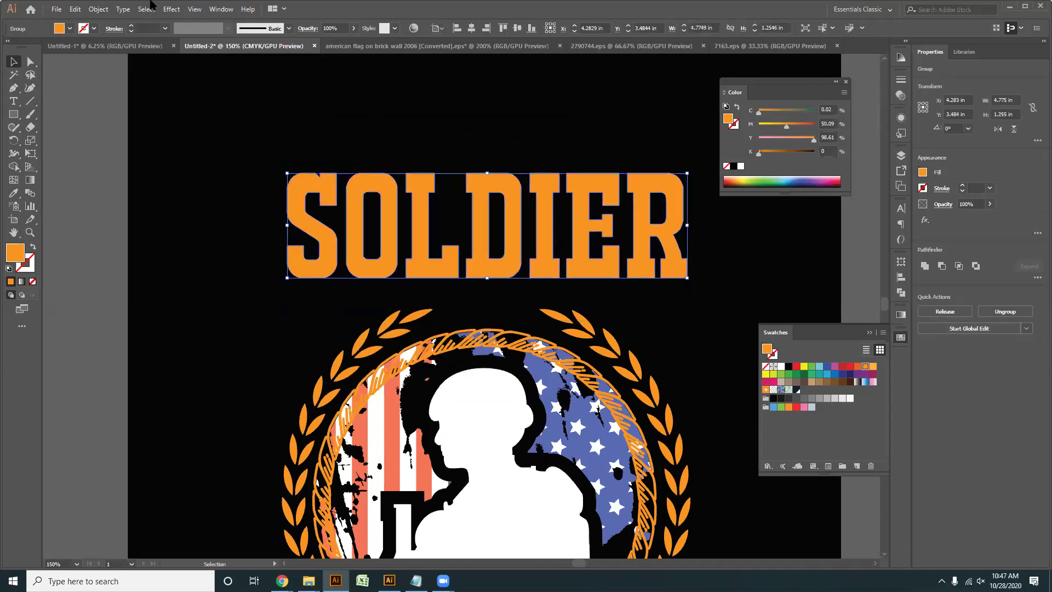
pyautogui.click(167, 11)
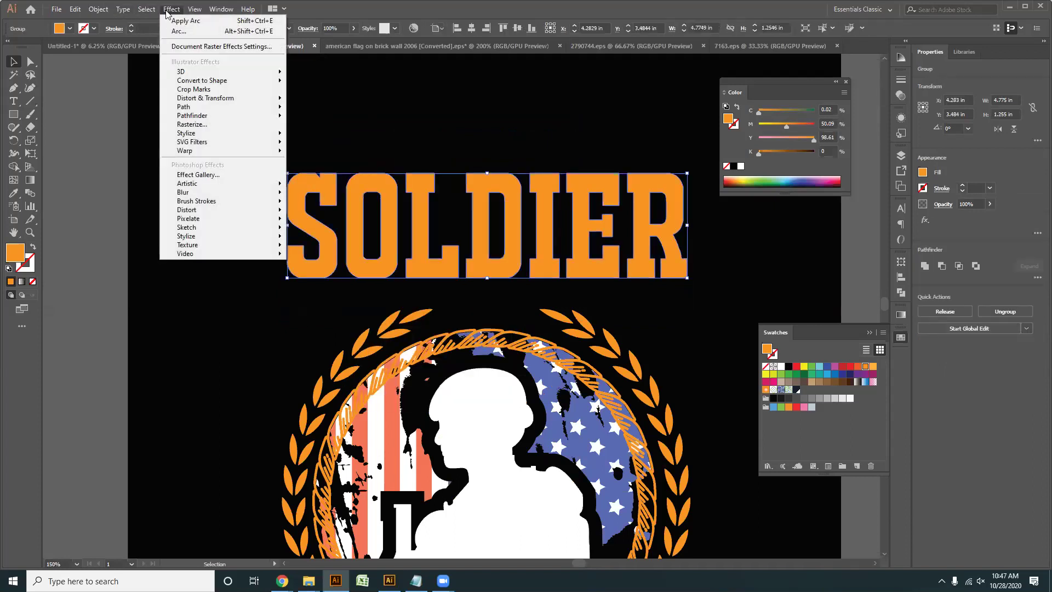
pyautogui.moveTo(217, 156)
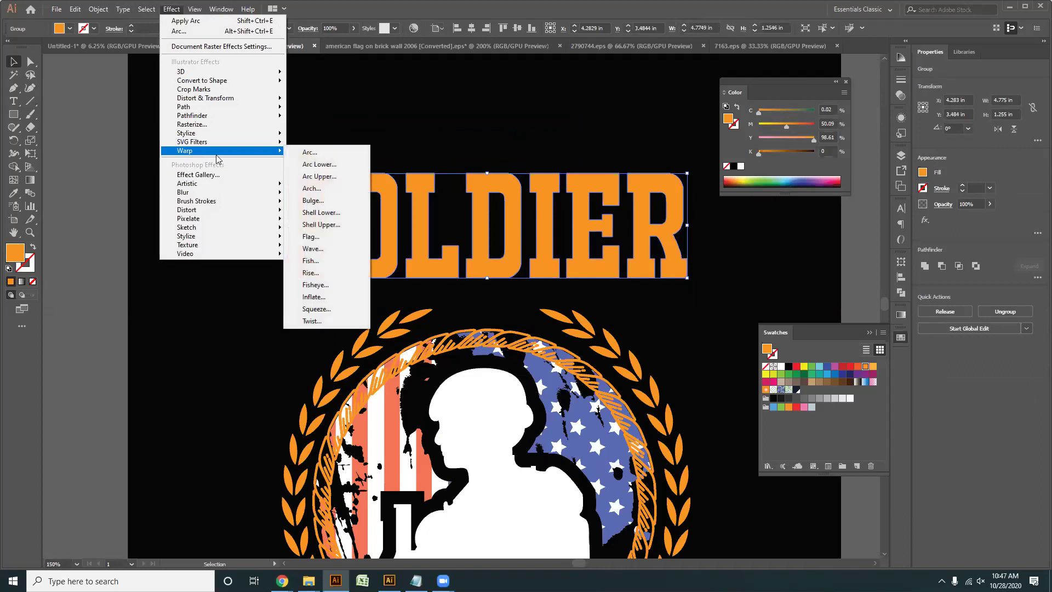
pyautogui.click(337, 164)
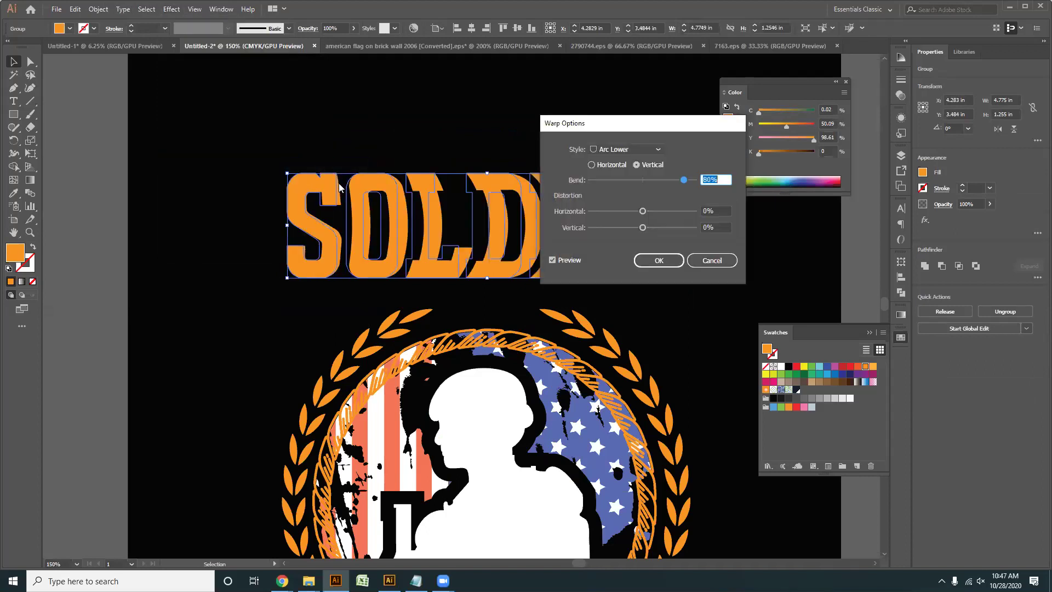
pyautogui.click(592, 165)
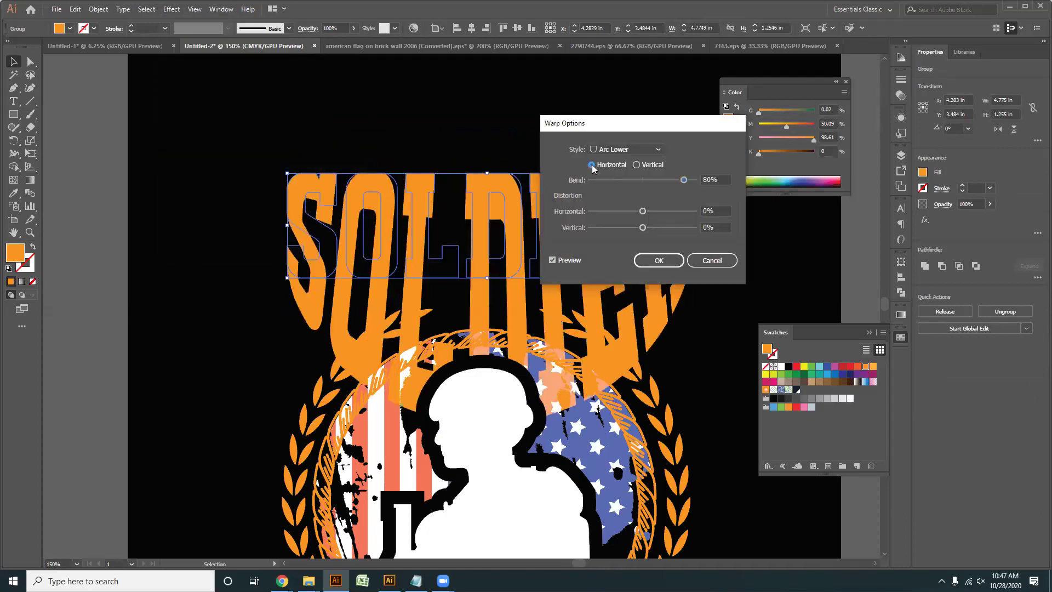
pyautogui.moveTo(684, 180); pyautogui.dragTo(632, 183)
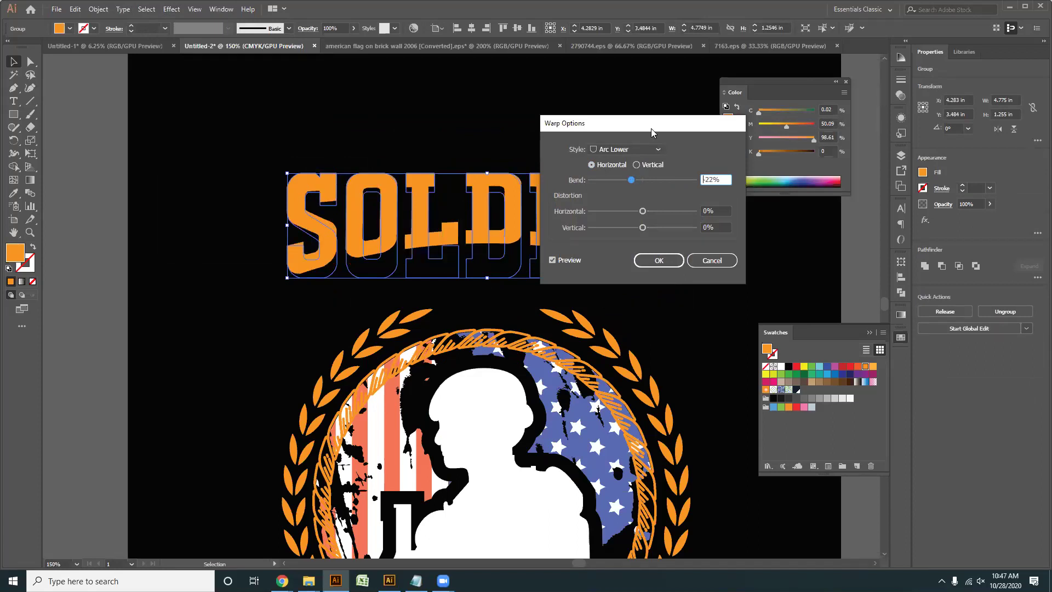
pyautogui.moveTo(652, 132); pyautogui.dragTo(258, 143)
pyautogui.moveTo(237, 191); pyautogui.dragTo(235, 191)
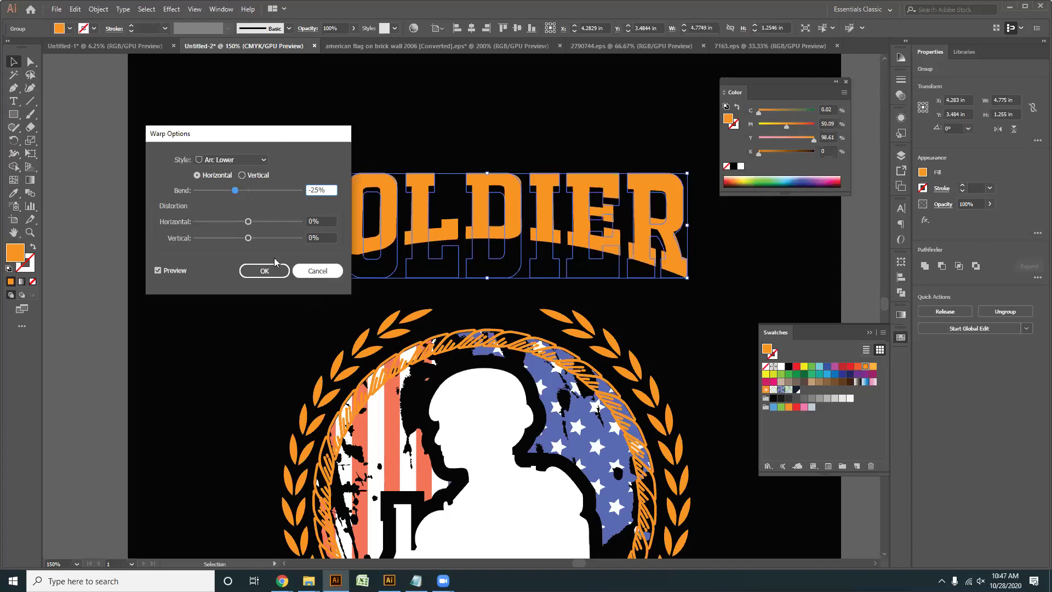
pyautogui.click(263, 271)
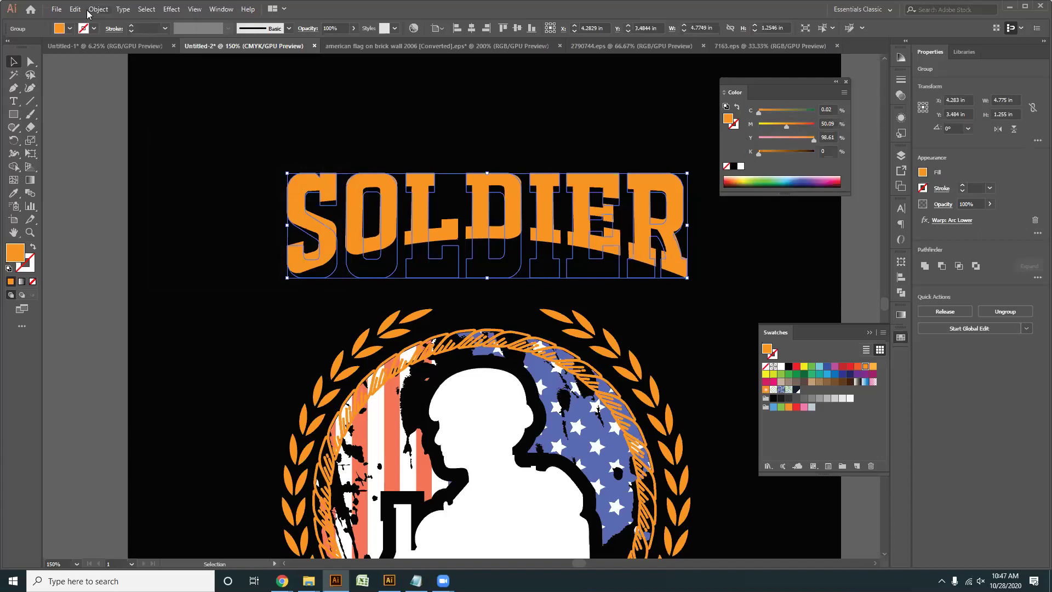
# - Expand the appearance of the warped "SOLDIER" and move it down close to the top of the wreath
pyautogui.click(89, 11)
pyautogui.click(126, 136)
pyautogui.moveTo(519, 233); pyautogui.dragTo(516, 278)
pyautogui.click(396, 199)
pyautogui.scroll(-3, 528, 165)
pyautogui.moveTo(561, 171); pyautogui.dragTo(531, 206)
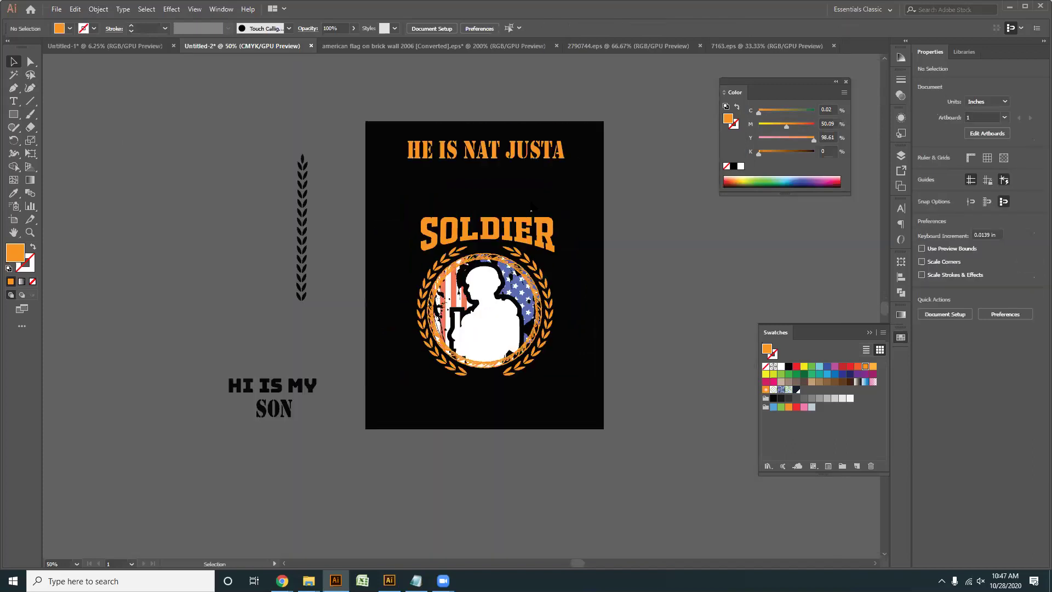
# - Fit the "HE IS NAT JUSTA" line just above "SOLDIER" and place a copy of it beside the artboard
pyautogui.scroll(2, 531, 207)
pyautogui.moveTo(493, 170); pyautogui.dragTo(597, 210)
pyautogui.scroll(-2, 562, 196)
pyautogui.moveTo(535, 198); pyautogui.dragTo(189, 161)
pyautogui.hotkey('ctrl', '+')
# - Convert the "HE IS NAT JUSTA" text to outlines
pyautogui.rightClick(549, 213)
pyautogui.click(690, 291)
pyautogui.click(690, 300)
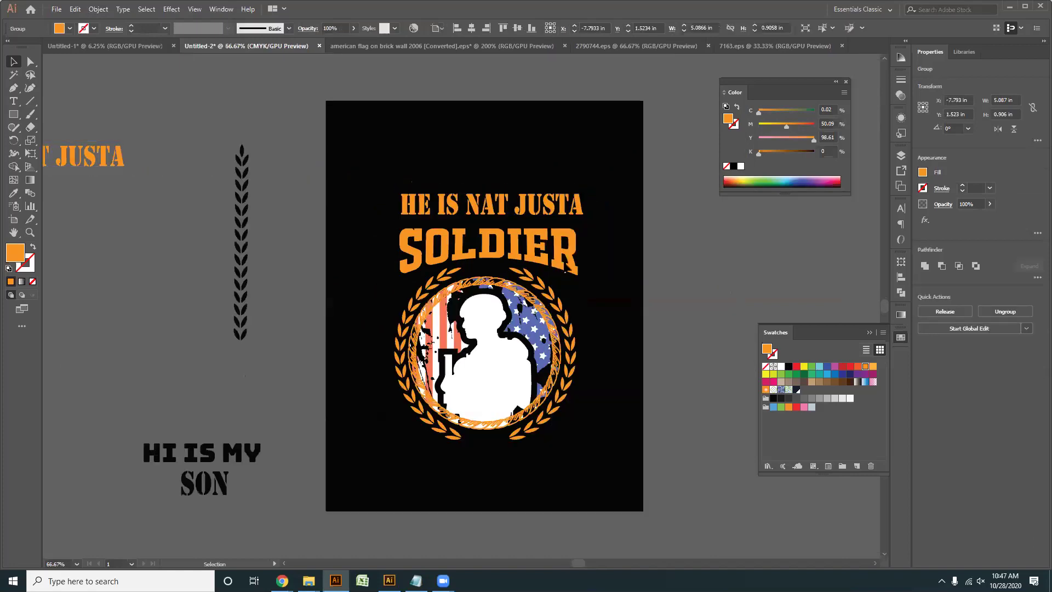
# - Align the "HE IS NAT JUSTA" line to the left edge of "SOLDIER", using "SOLDIER" as the key object
pyautogui.hotkey('ctrl', '+')
pyautogui.hotkey('ctrl', '+')
pyautogui.click(591, 235)
pyautogui.moveTo(380, 70); pyautogui.dragTo(427, 132)
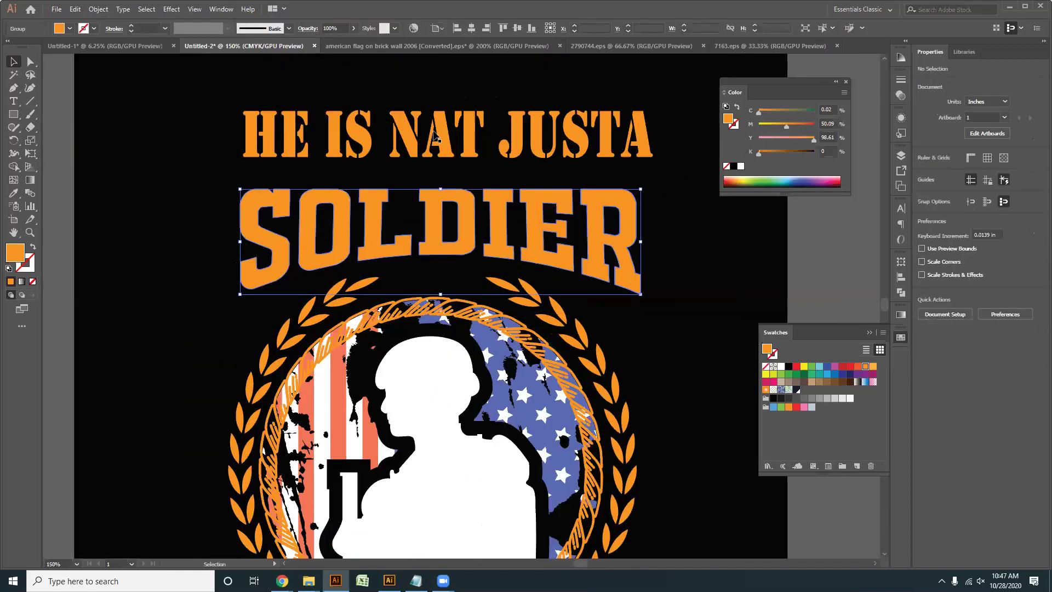
pyautogui.keyDown('shift'); pyautogui.click(447, 147); pyautogui.keyUp('shift')
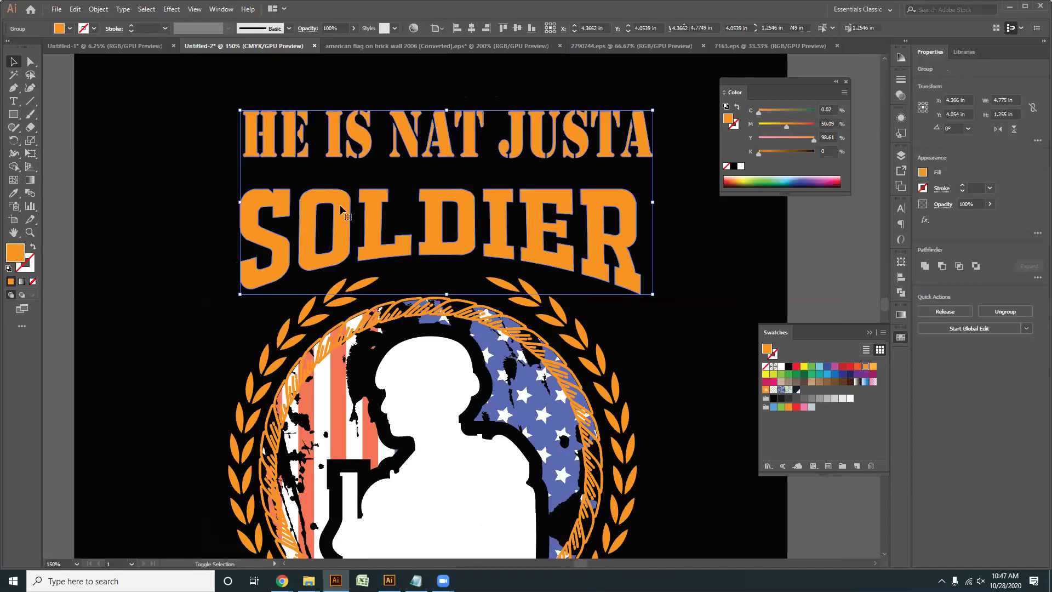
pyautogui.click(346, 216)
pyautogui.click(457, 32)
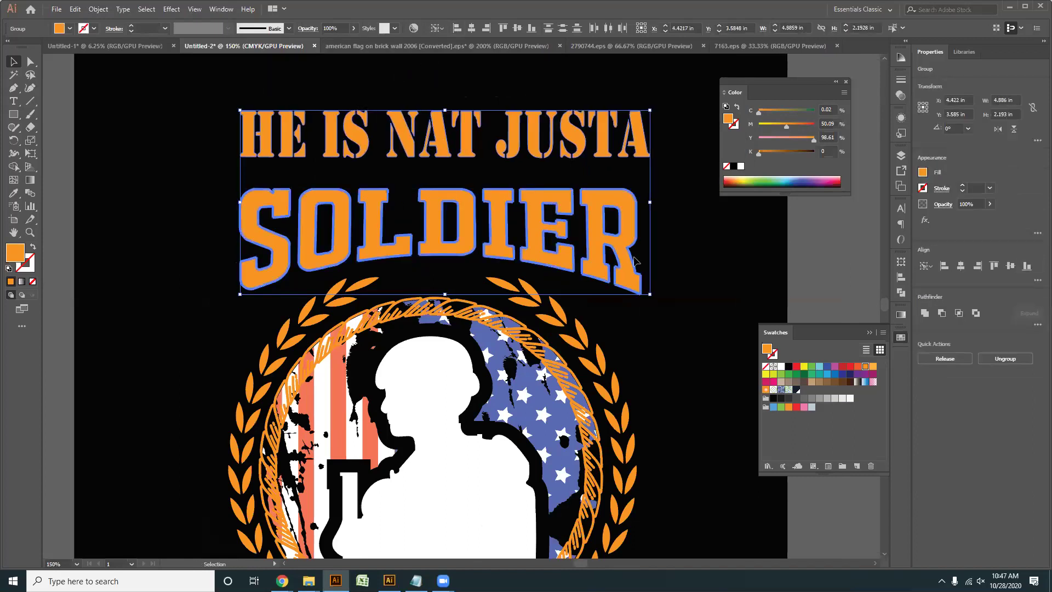
pyautogui.scroll(-2, 676, 280)
pyautogui.click(412, 462)
# - Move both text lines and the soldier emblem together toward the top of the artboard, leaving room below the wreath
pyautogui.moveTo(652, 472); pyautogui.dragTo(501, 426)
pyautogui.scroll(-1, 484, 431)
pyautogui.hscroll(-2, 482, 422)
pyautogui.scroll(1, 496, 404)
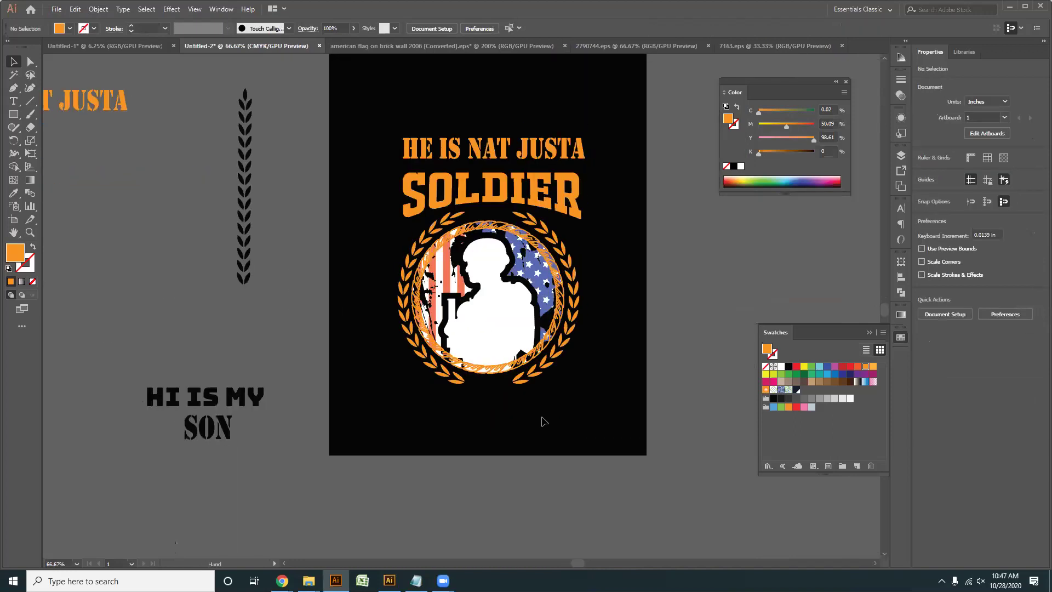
pyautogui.moveTo(573, 416); pyautogui.dragTo(346, 130)
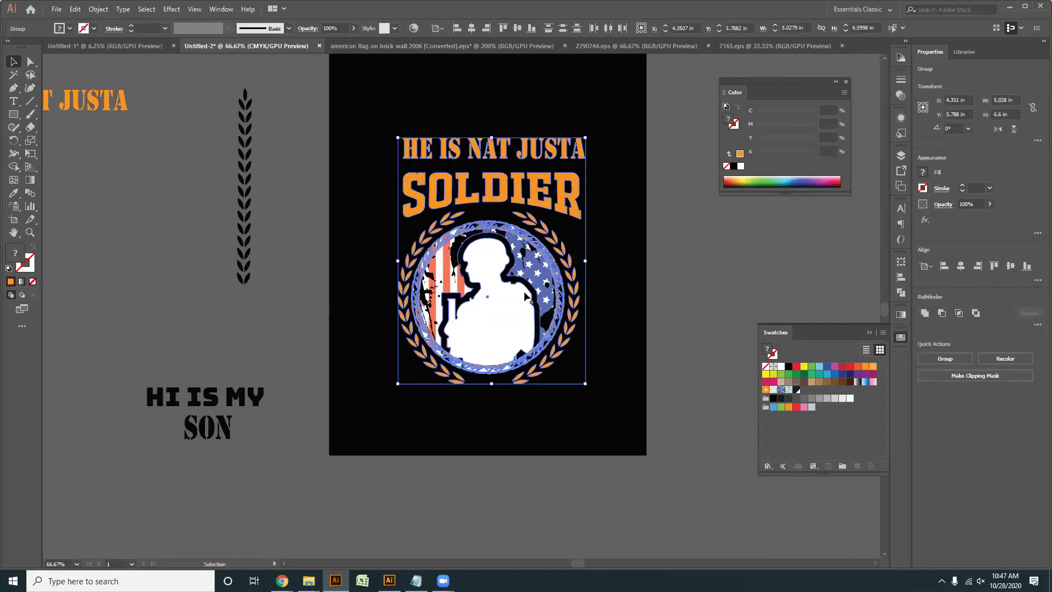
pyautogui.moveTo(536, 245); pyautogui.dragTo(536, 231)
pyautogui.click(537, 391)
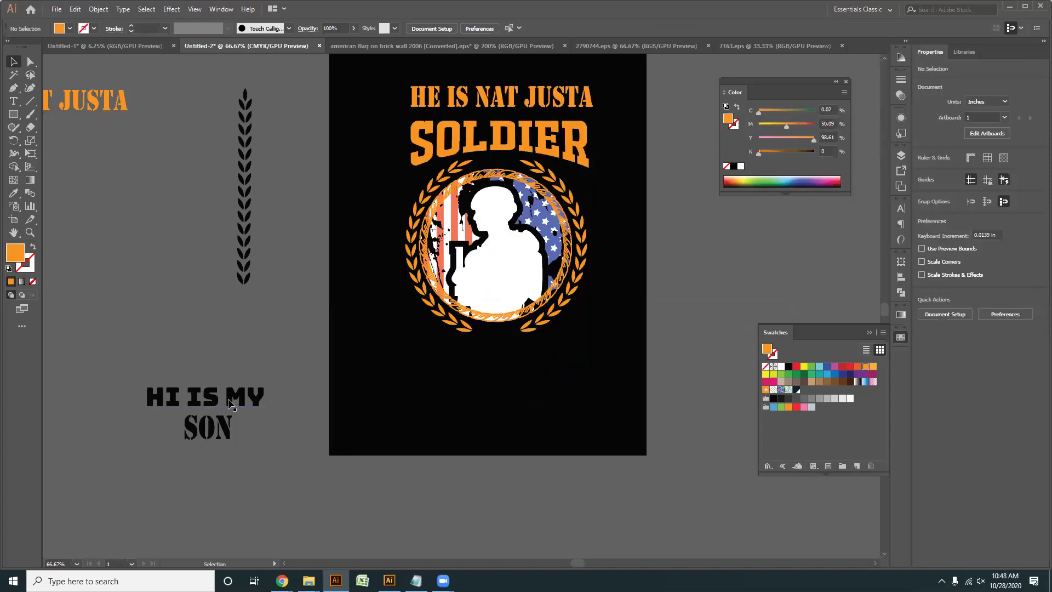
# - Place a copy of "HI IS MY" just below the wreath and recolor it with the orange swatch
pyautogui.moveTo(228, 403); pyautogui.dragTo(513, 356)
pyautogui.scroll(3, 500, 376)
pyautogui.scroll(-2, 702, 393)
pyautogui.click(865, 367)
# - Convert the orange "HI IS MY" to outlines and enlarge it to the width of the wreath, centered below it
pyautogui.rightClick(584, 342)
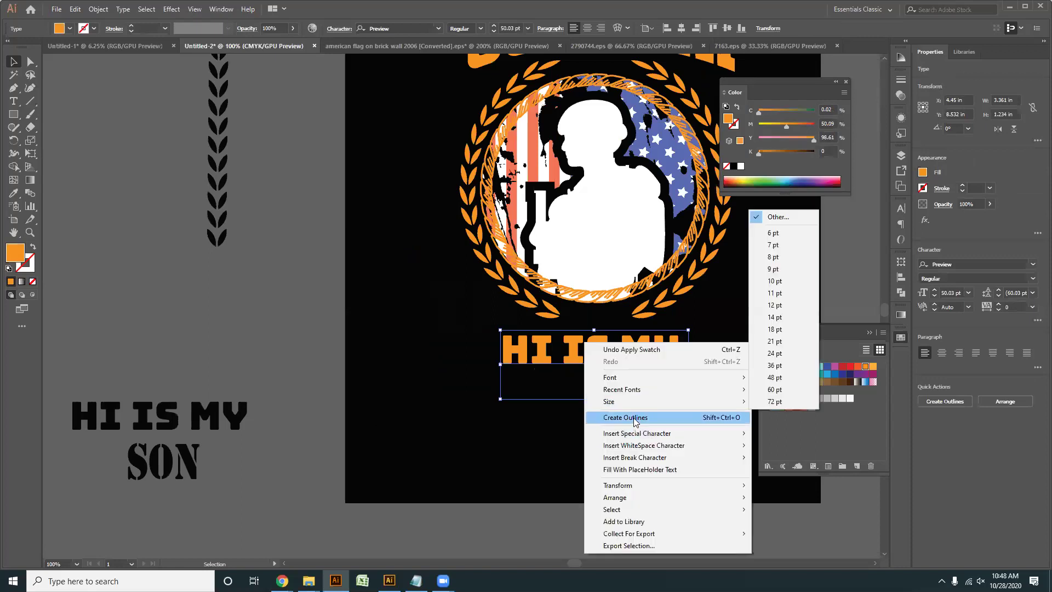
pyautogui.click(629, 419)
pyautogui.click(634, 410)
pyautogui.moveTo(634, 409); pyautogui.dragTo(369, 386)
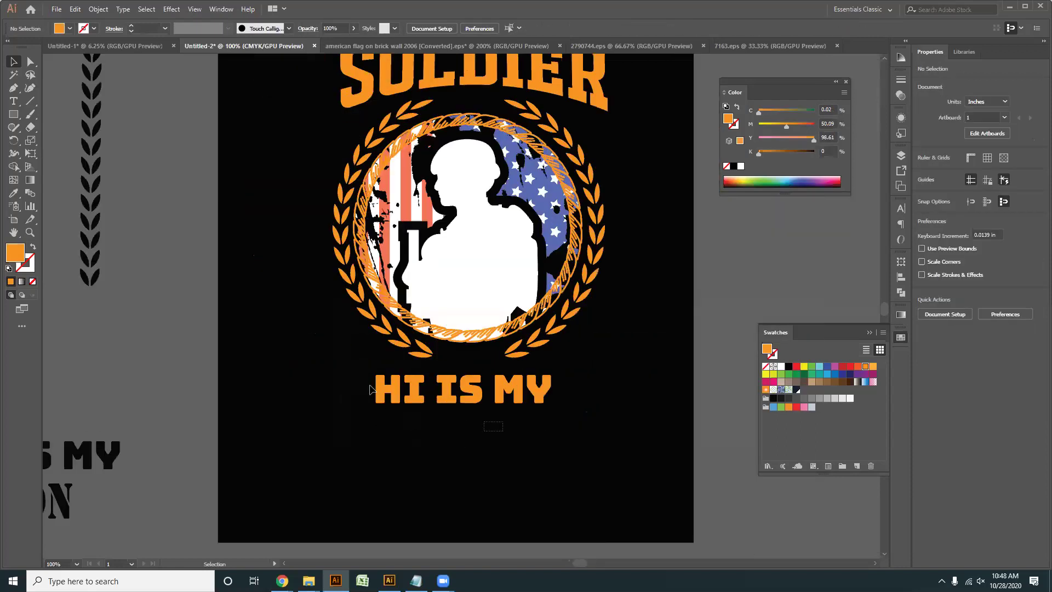
pyautogui.click(548, 399)
pyautogui.moveTo(552, 404); pyautogui.dragTo(604, 412)
pyautogui.moveTo(520, 392); pyautogui.dragTo(521, 393)
pyautogui.click(548, 468)
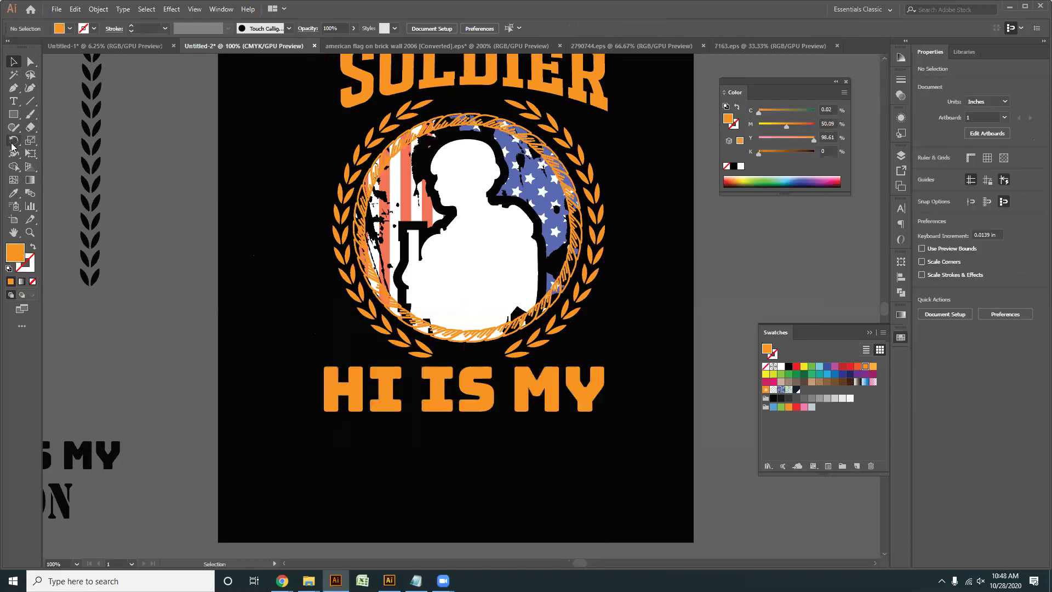
# - Place a copy of "SON" centered below "HI IS MY" and recolor it with the orange swatch
pyautogui.moveTo(169, 447); pyautogui.dragTo(236, 314)
pyautogui.keyDown('alt'); pyautogui.moveTo(123, 382); pyautogui.dragTo(553, 333); pyautogui.keyUp('alt')
pyautogui.scroll(1, 543, 400)
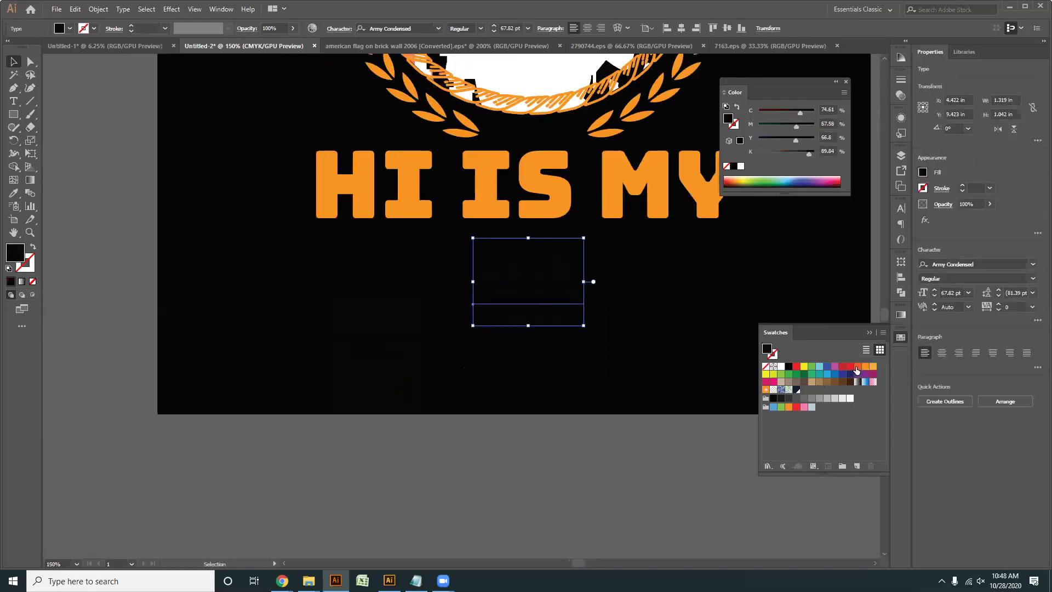
pyautogui.click(865, 365)
pyautogui.click(433, 431)
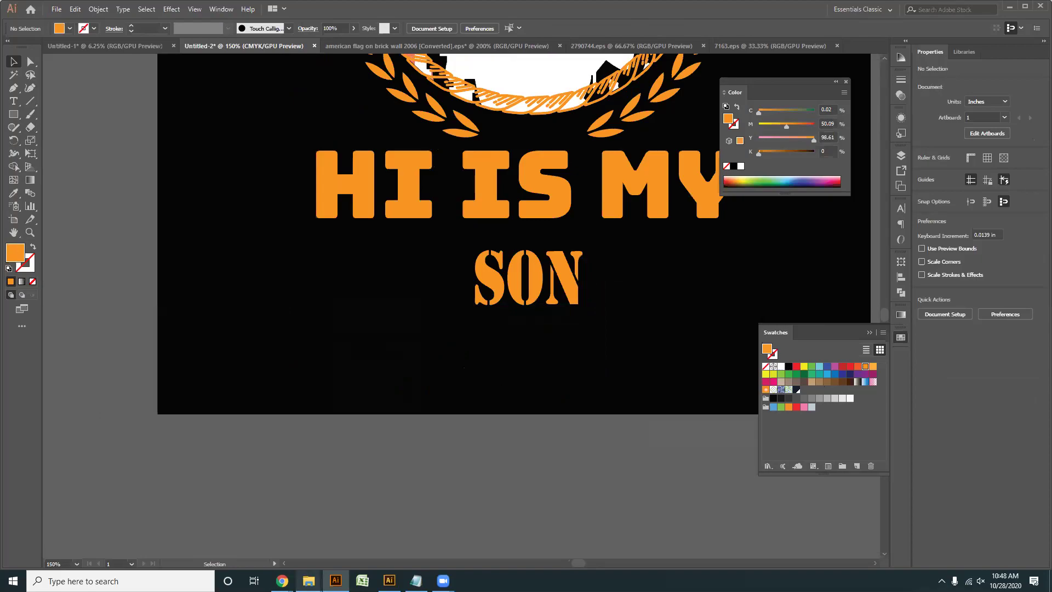
# - Switch to Chrome and search Freepik for "dog tag"
pyautogui.click(281, 581)
pyautogui.click(227, 537)
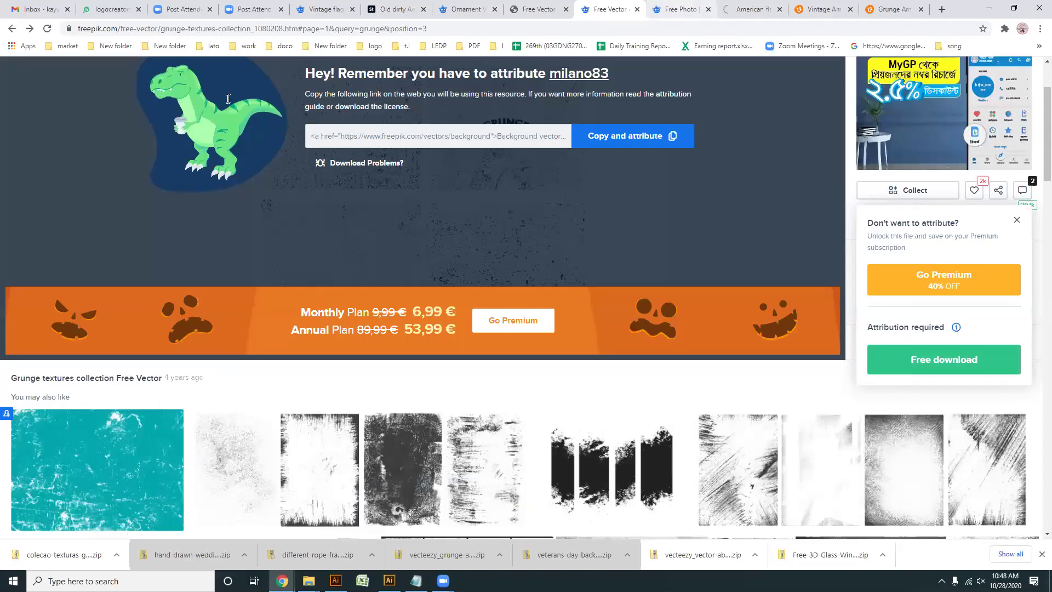
pyautogui.hotkey('ctrl', 'Tab')
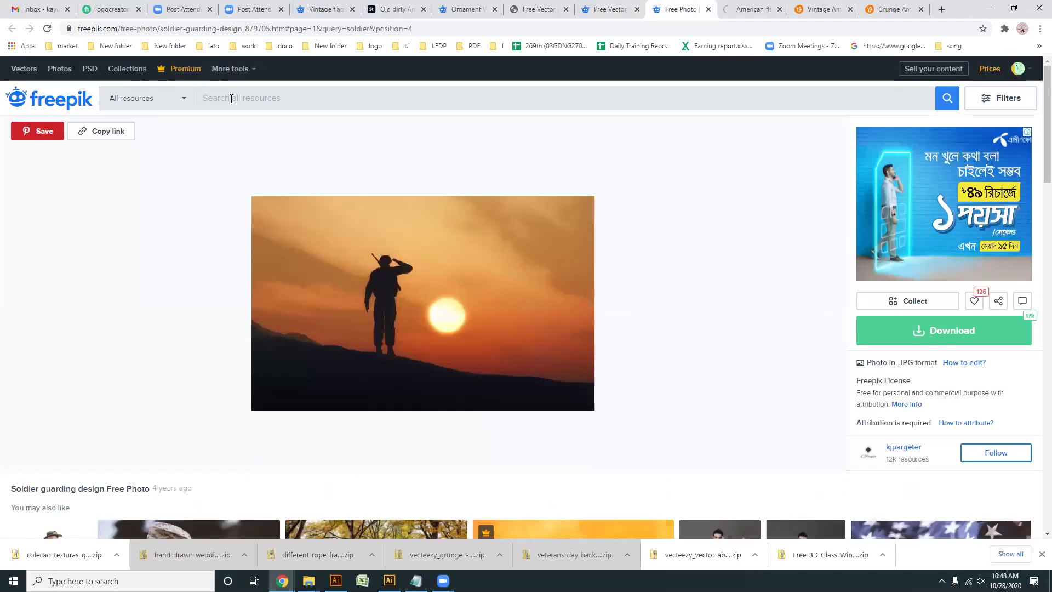
pyautogui.write('do')
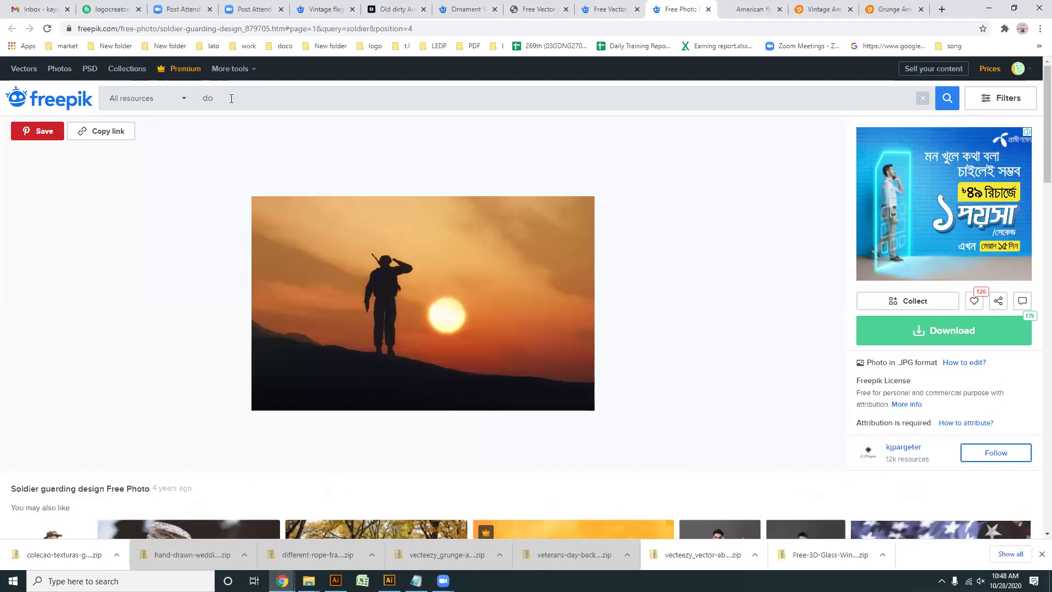
pyautogui.write('g')
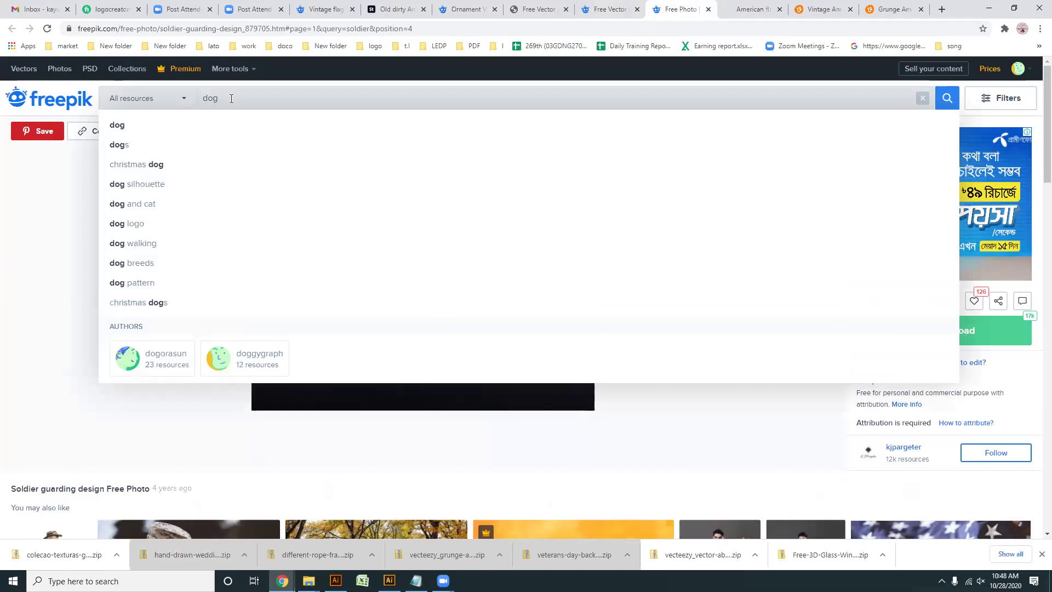
pyautogui.write(' tag')
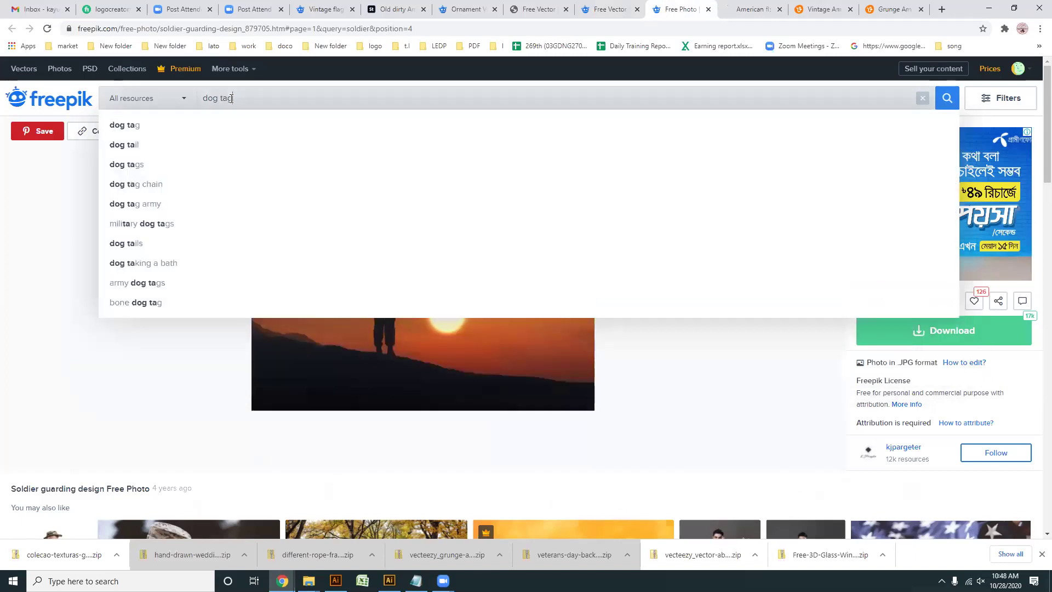
pyautogui.click(129, 126)
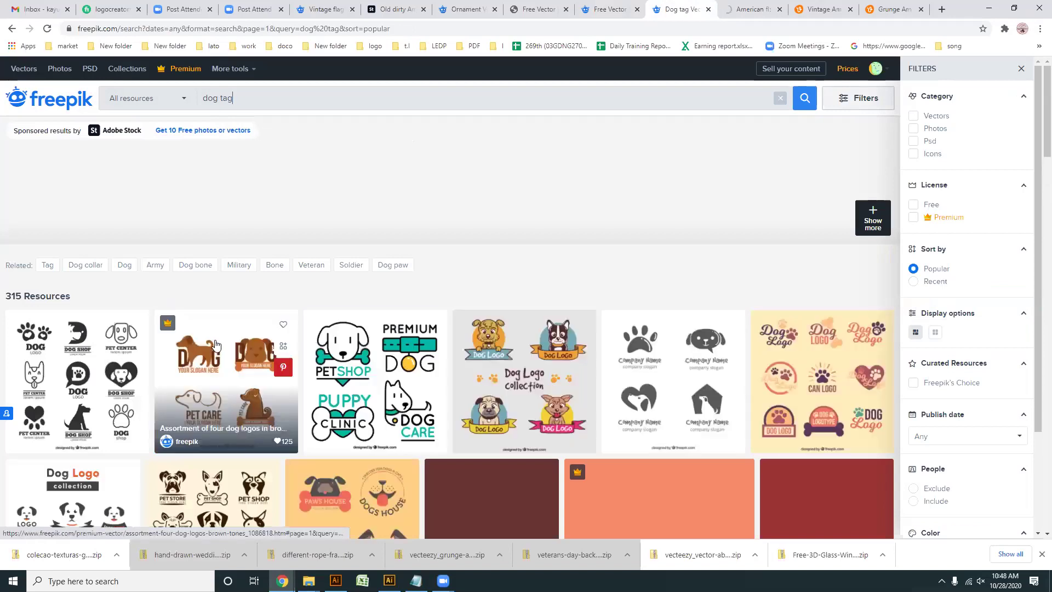
# - Look over the dog tag results and narrow the Freepik search to "military dog tag"
pyautogui.scroll(-2, 218, 351)
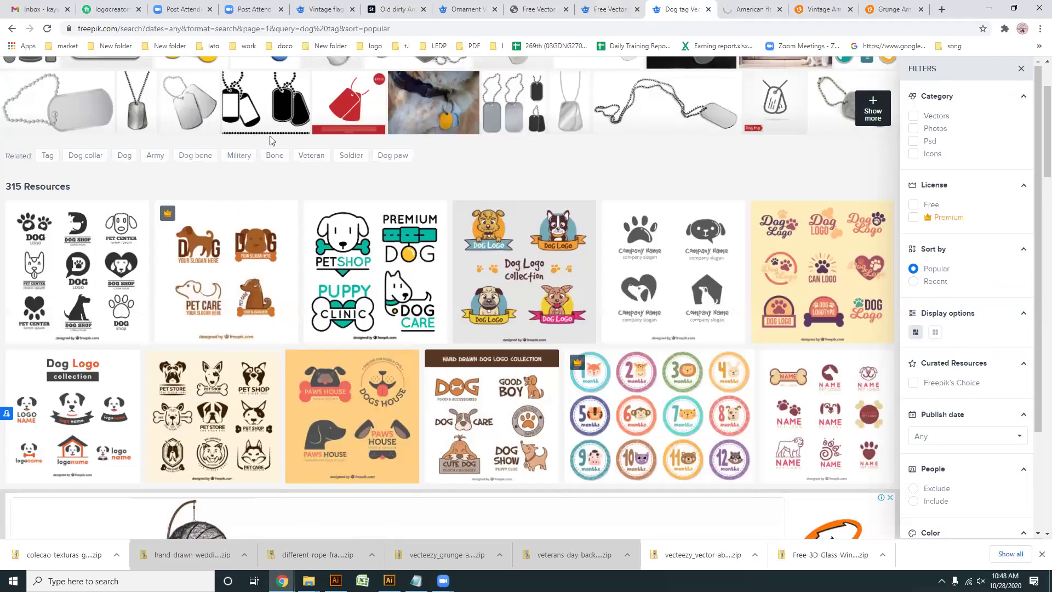
pyautogui.scroll(2, 181, 186)
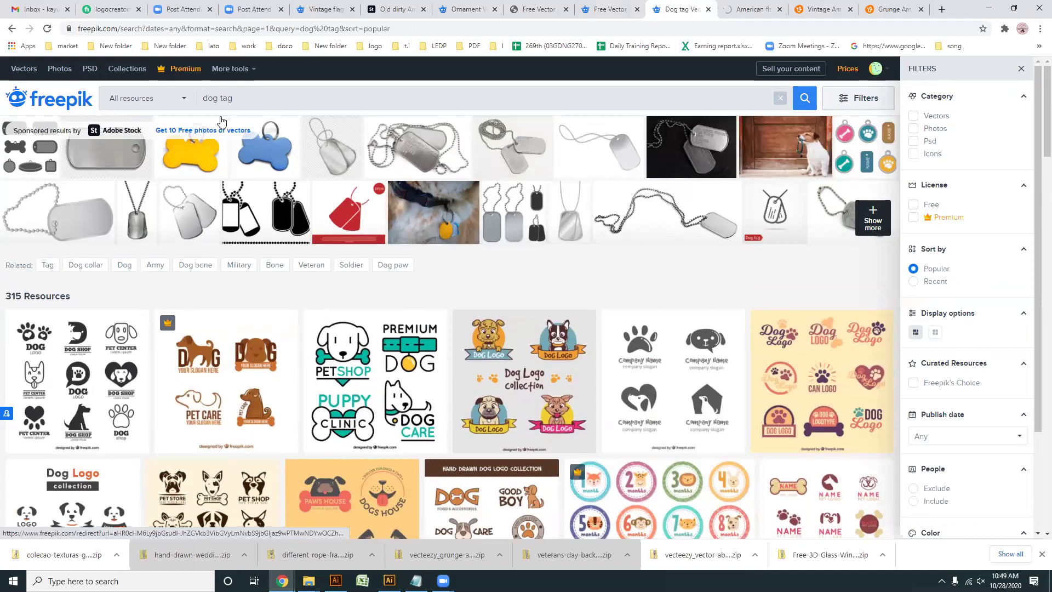
pyautogui.write('mi')
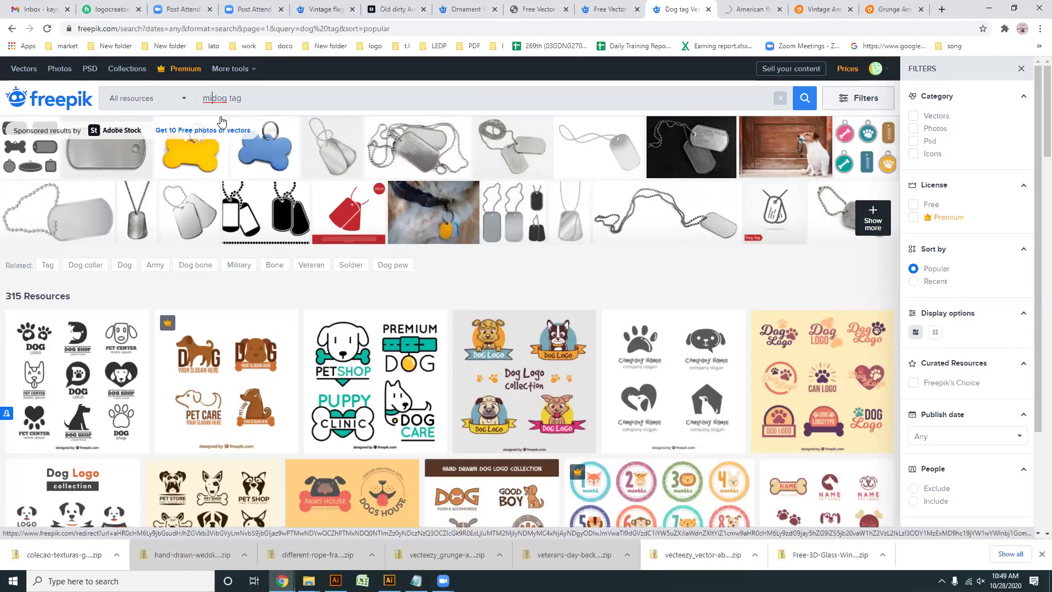
pyautogui.write('litary')
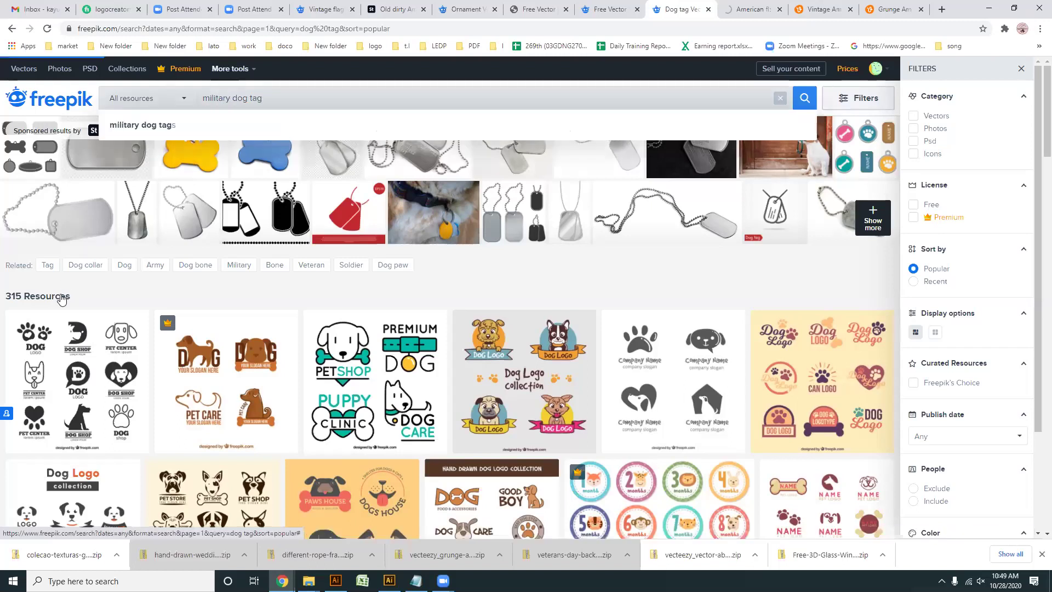
pyautogui.press('Return')
# - Examine the military dog tag results on Freepik for a usable free graphic
pyautogui.scroll(-1, 56, 301)
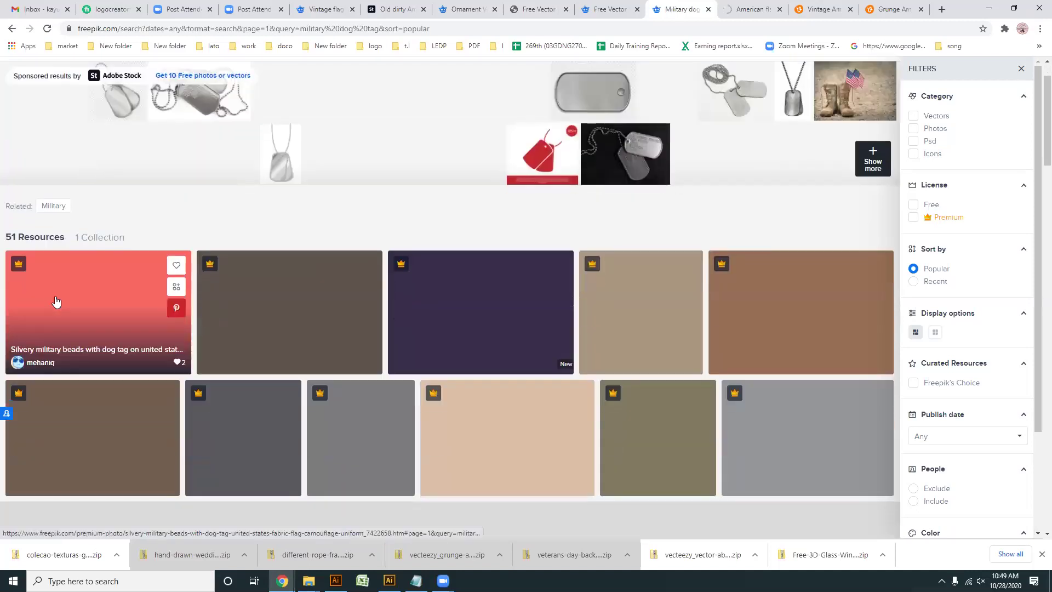
pyautogui.scroll(-1, 56, 300)
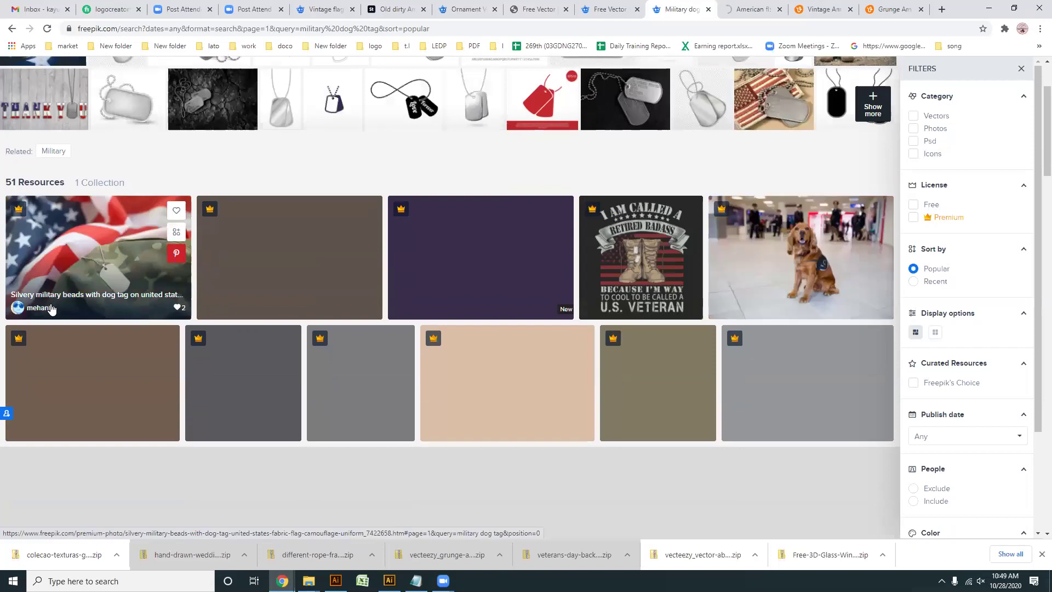
pyautogui.scroll(-4, 51, 311)
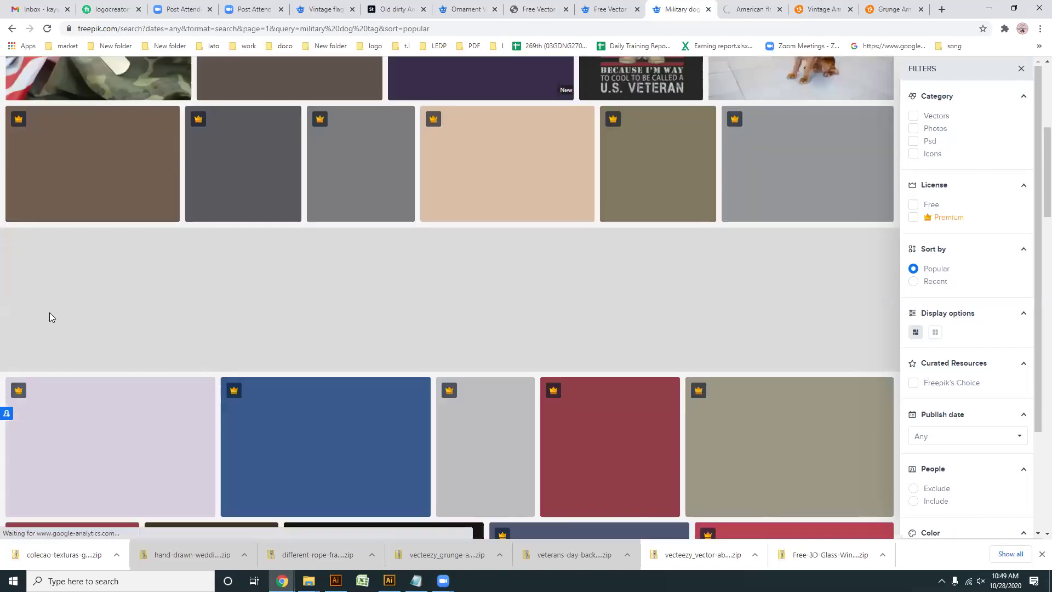
pyautogui.scroll(-3, 50, 312)
pyautogui.scroll(-5, 60, 309)
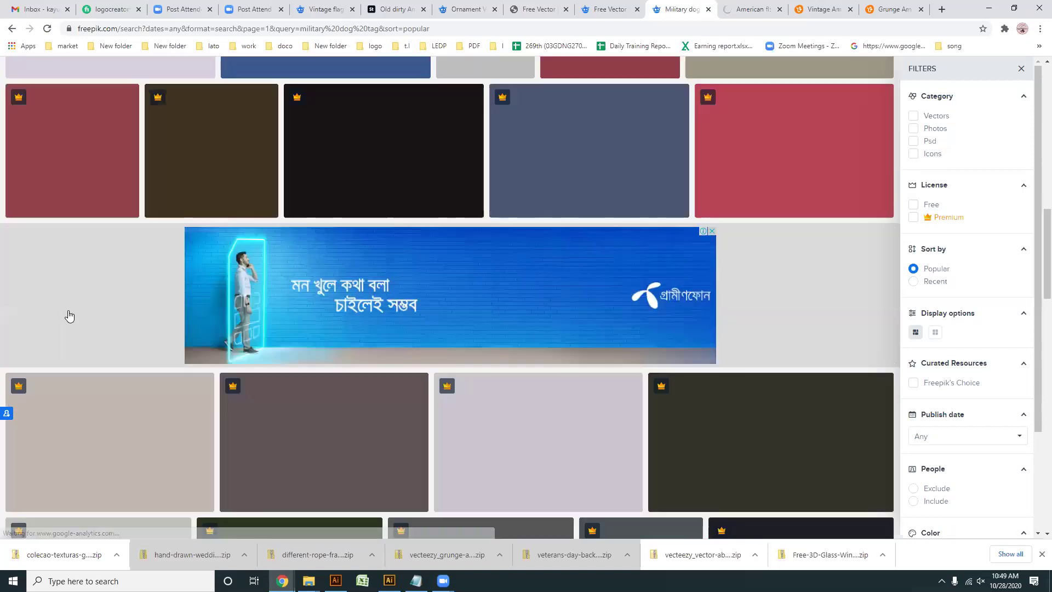
pyautogui.scroll(-3, 65, 309)
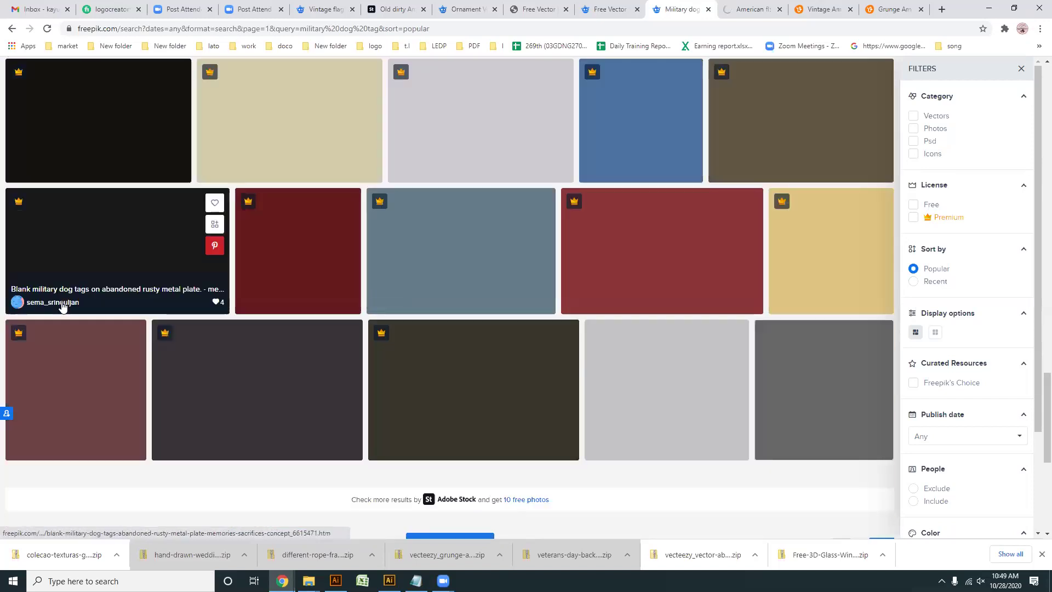
pyautogui.scroll(-3, 62, 308)
pyautogui.scroll(-5, 60, 312)
pyautogui.scroll(15, 60, 312)
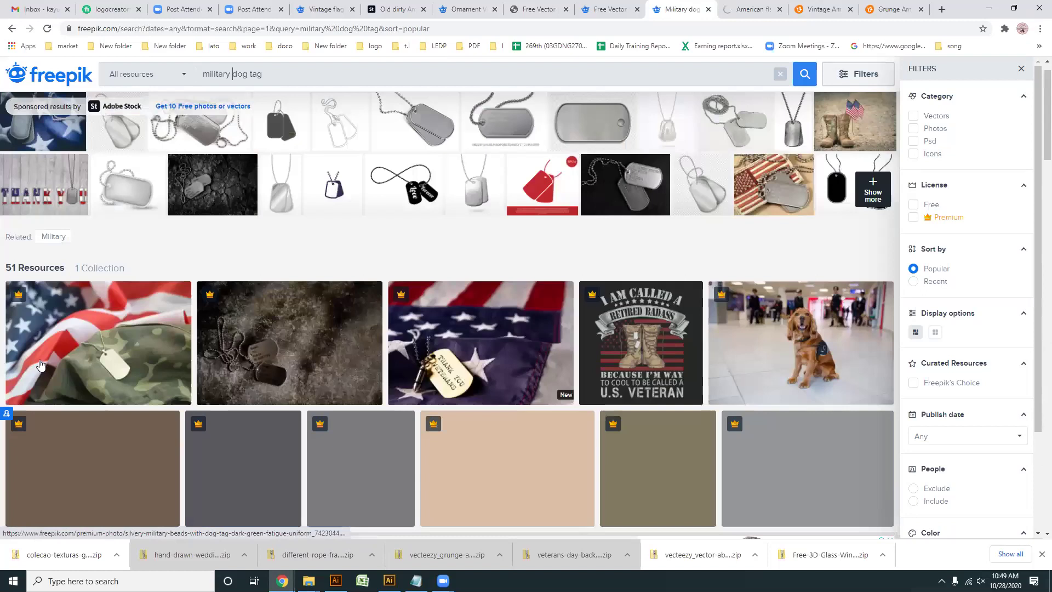
pyautogui.scroll(1, 54, 359)
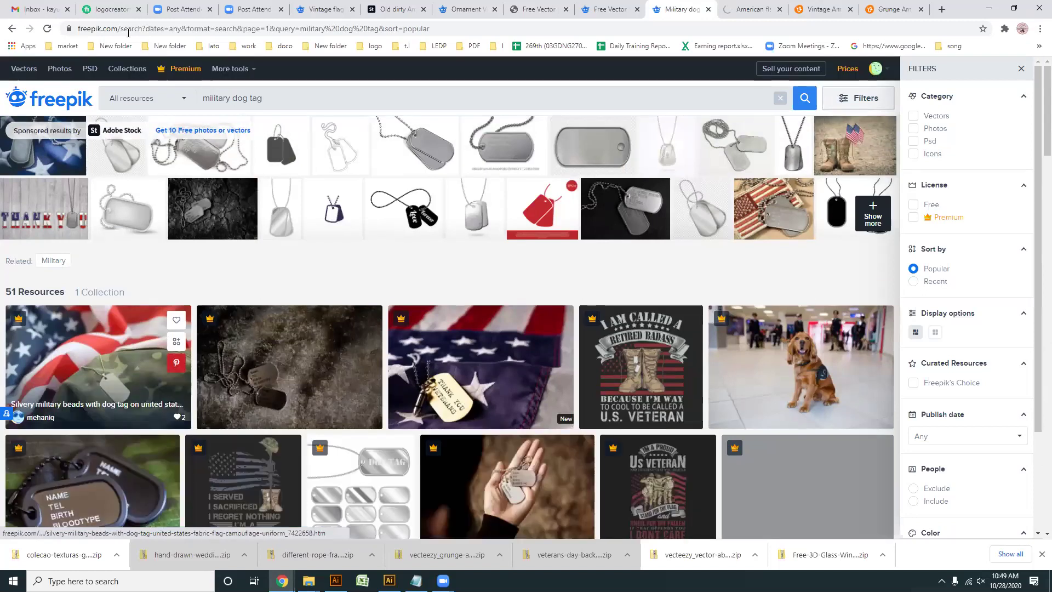
# - Search Vecteezy vectors for "military dog tag" using the same search text, and look through the results for a free graphic
pyautogui.moveTo(271, 98); pyautogui.dragTo(145, 100)
pyautogui.hotkey('ctrl', 'c')
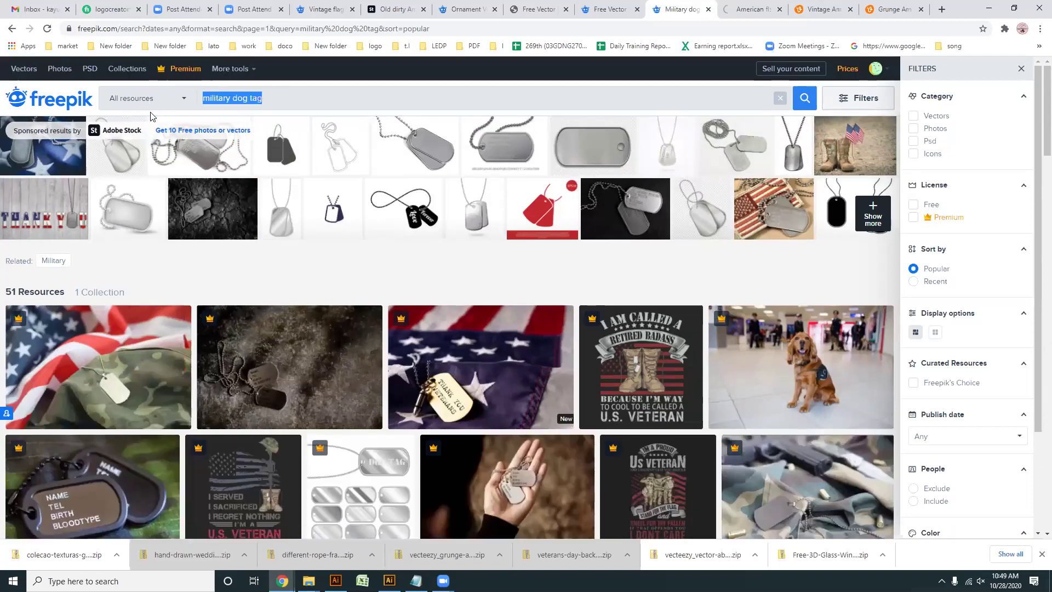
pyautogui.click(805, 4)
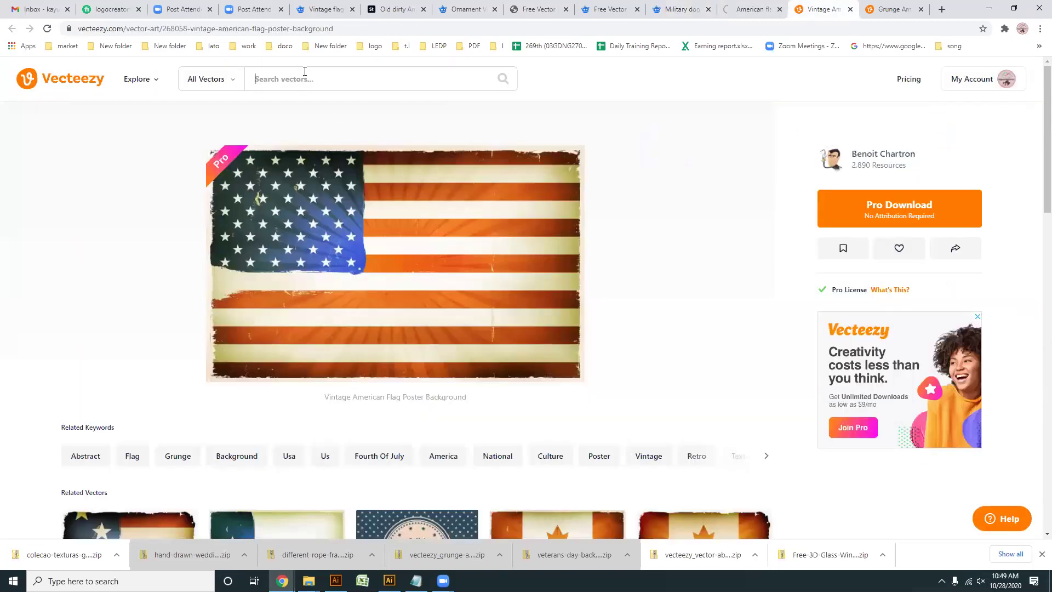
pyautogui.hotkey('ctrl', 'v')
pyautogui.press('Return')
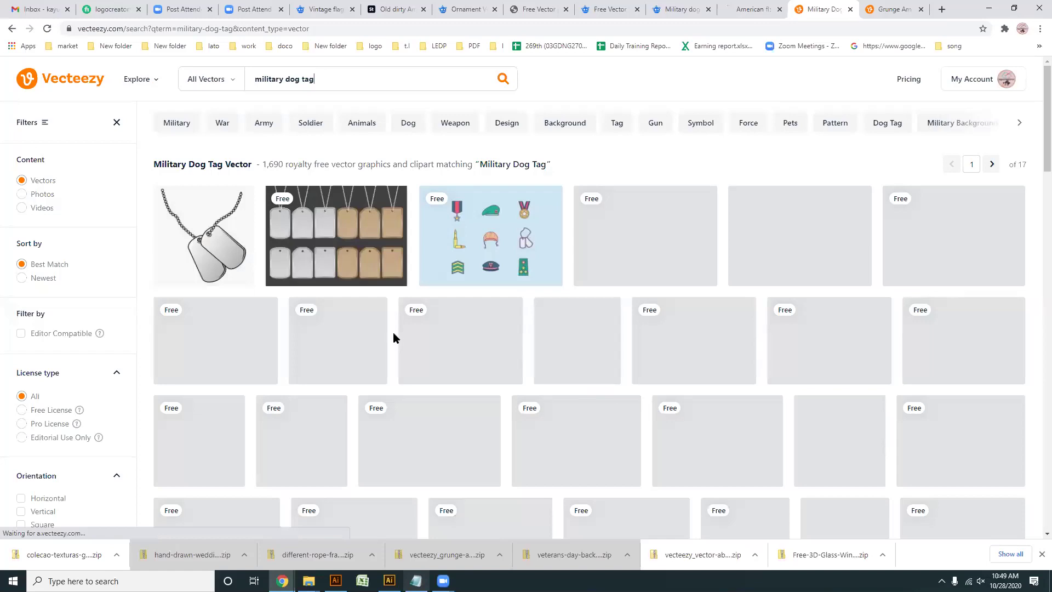
pyautogui.scroll(-1, 362, 334)
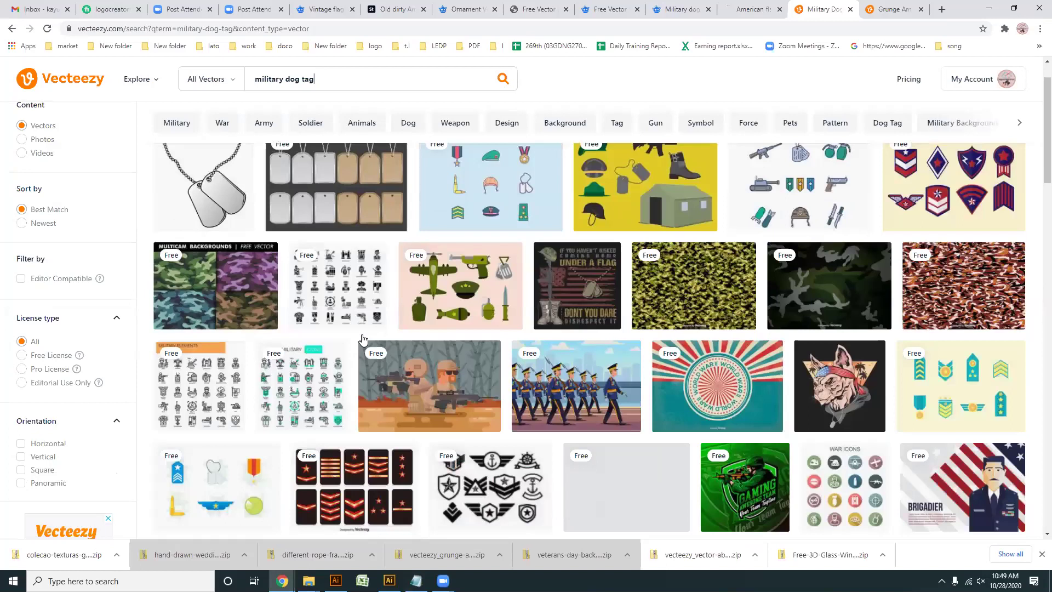
pyautogui.scroll(-3, 207, 403)
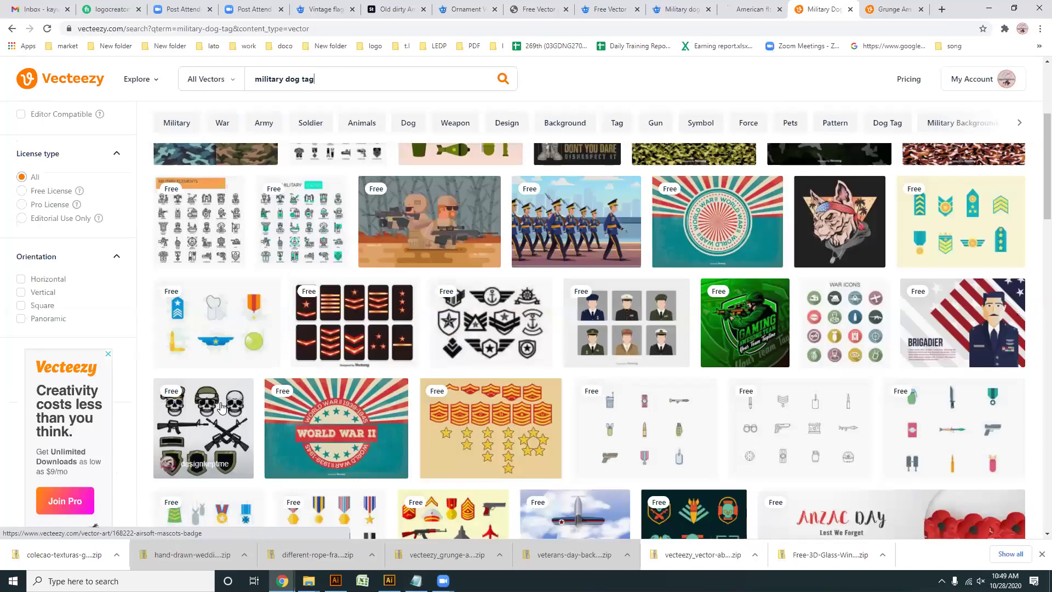
pyautogui.scroll(4, 221, 407)
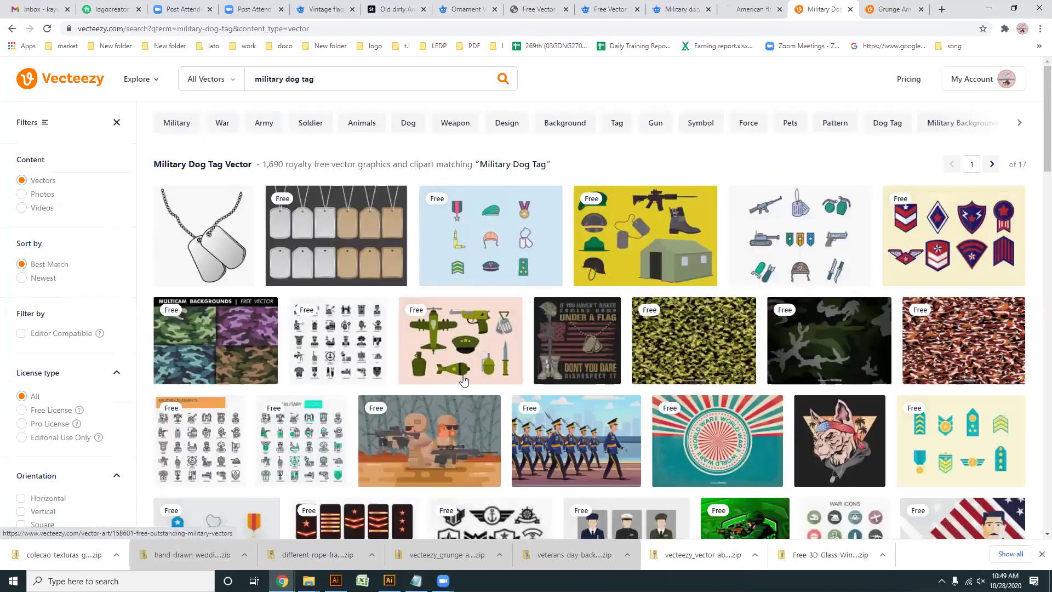
# - Open the Free Military Icons set containing dog tags and download it
pyautogui.middleClick(520, 230)
pyautogui.click(803, 7)
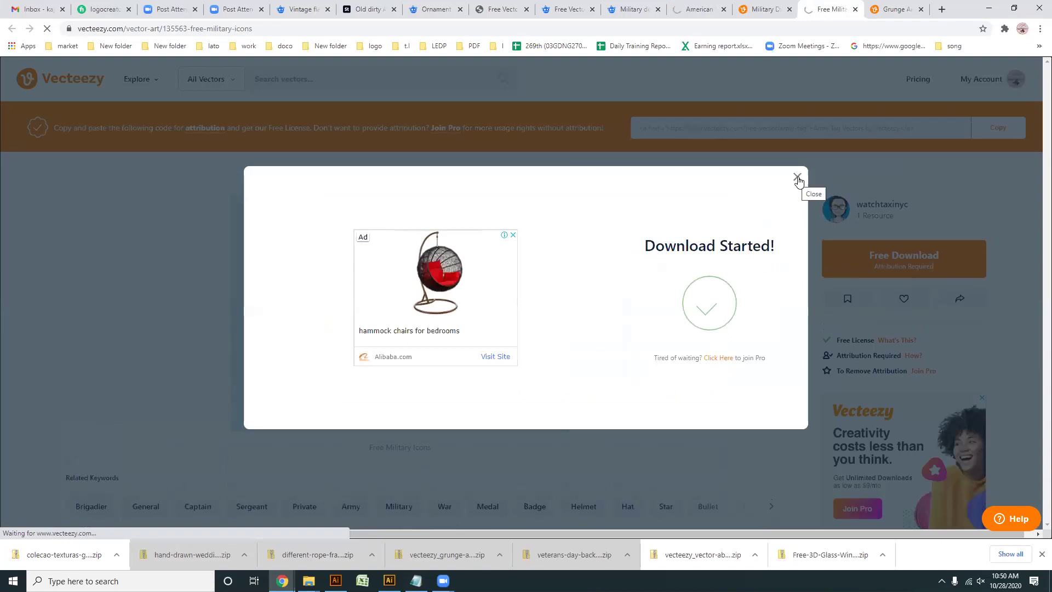
pyautogui.click(798, 178)
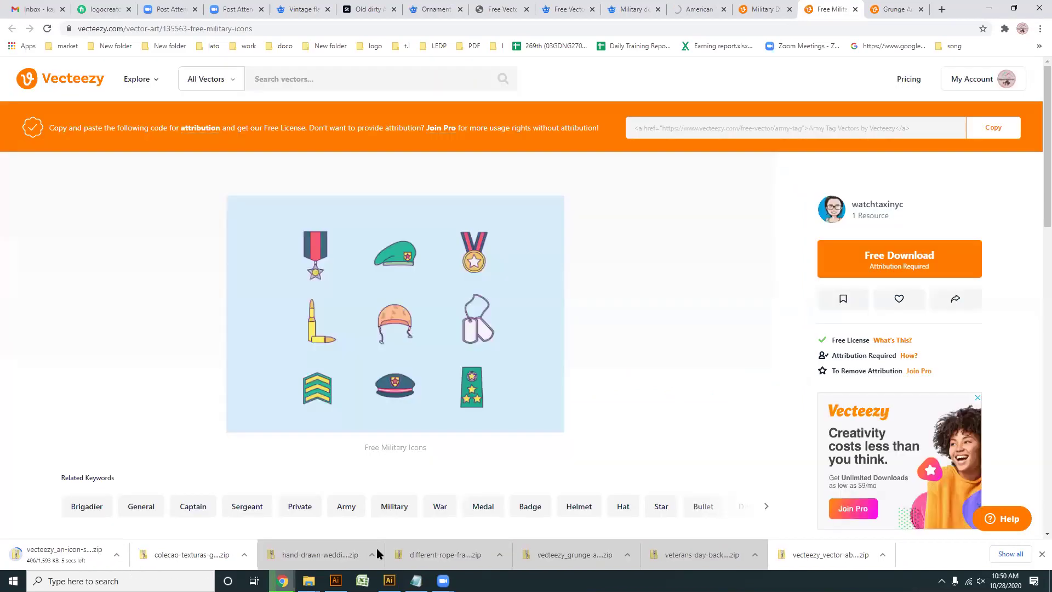
# - Open the downloaded military icons archive and load its MILITARY.ai file in Illustrator
pyautogui.click(198, 554)
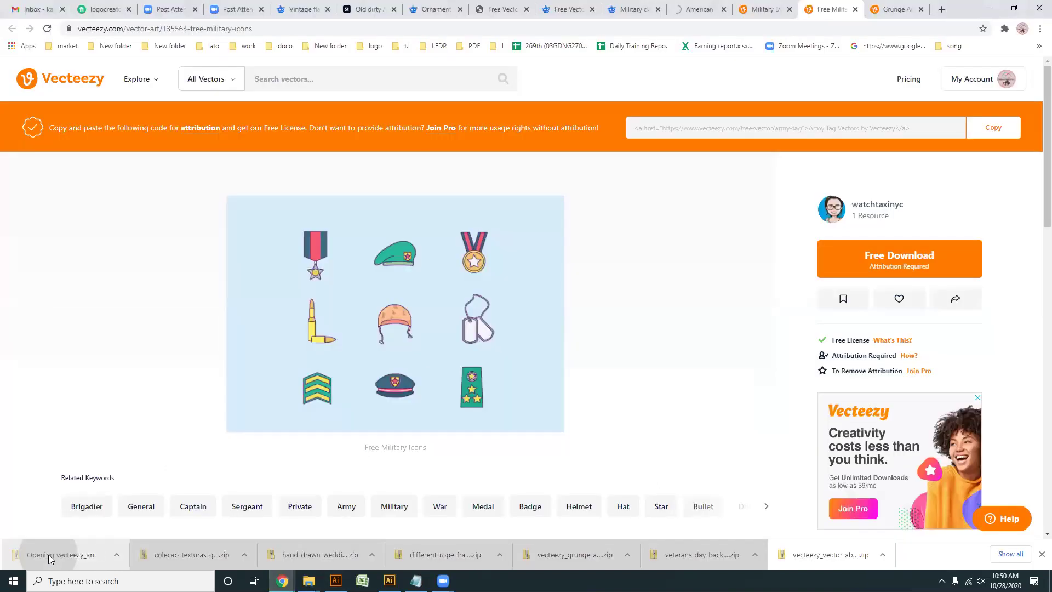
pyautogui.click(55, 554)
pyautogui.doubleClick(316, 265)
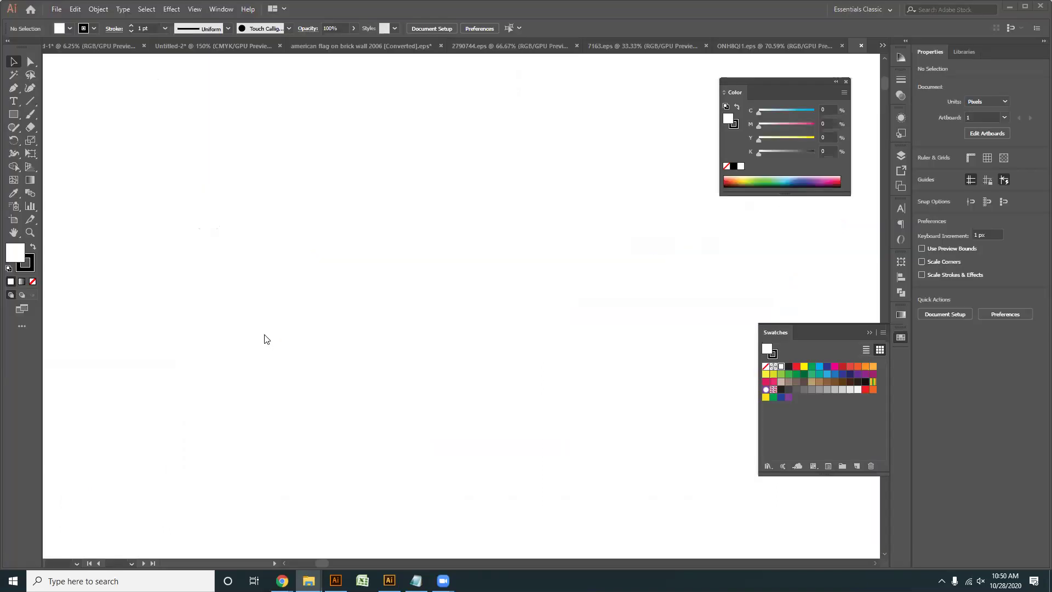
# - Bring the dog tags icon into the American flag document, rotate the flag to 270°, and place it clear of the tags
pyautogui.moveTo(630, 308); pyautogui.dragTo(482, 419)
pyautogui.moveTo(446, 385); pyautogui.dragTo(548, 286)
pyautogui.moveTo(548, 271); pyautogui.dragTo(370, 266)
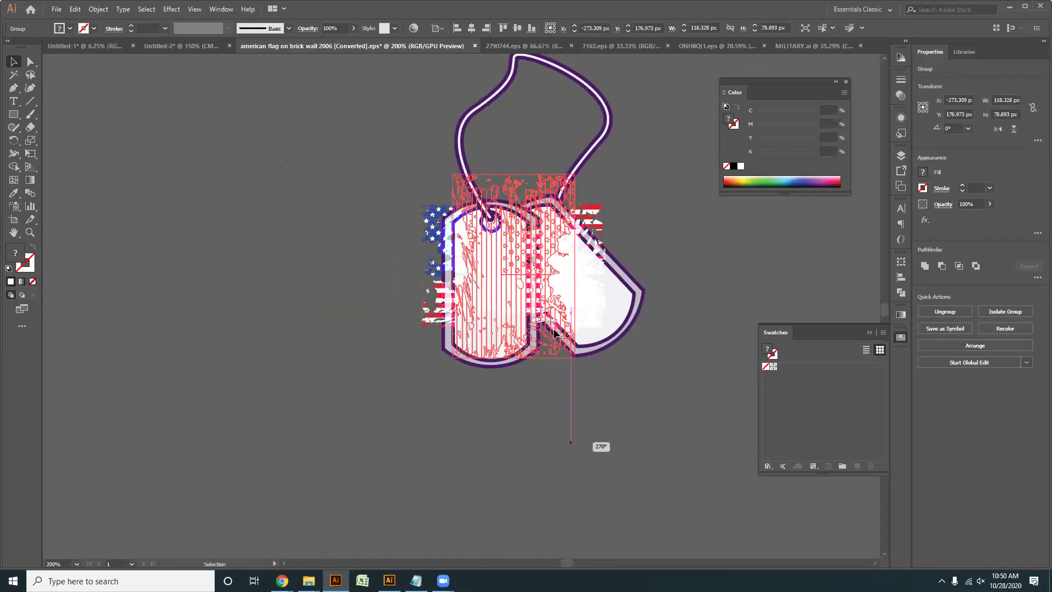
pyautogui.moveTo(578, 424); pyautogui.dragTo(479, 513)
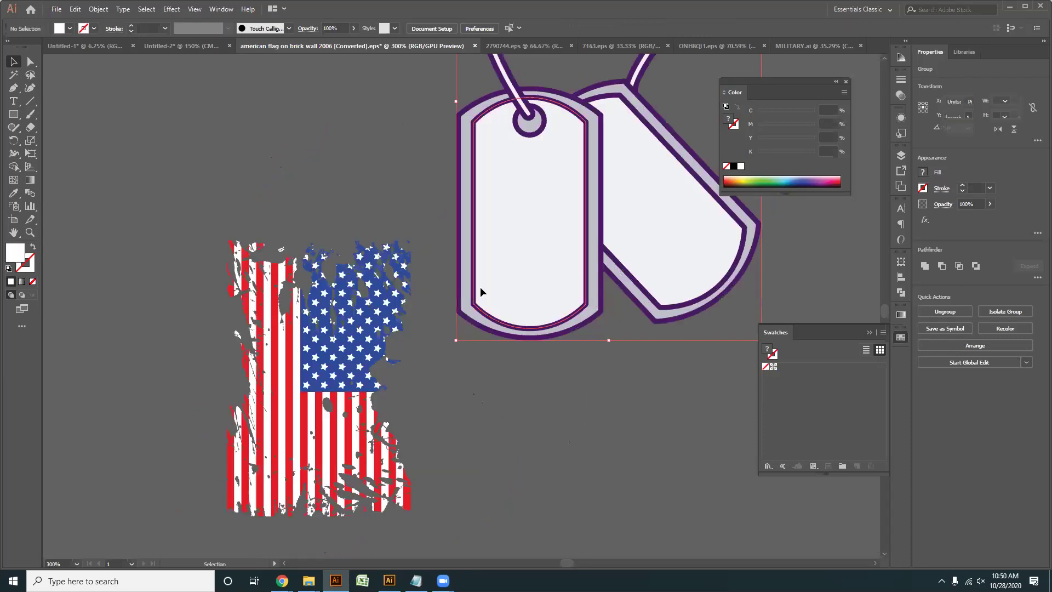
# - Ungroup the rotated flag and regroup all of its pieces into a single group
pyautogui.rightClick(355, 334)
pyautogui.click(656, 509)
pyautogui.moveTo(451, 365); pyautogui.dragTo(493, 336)
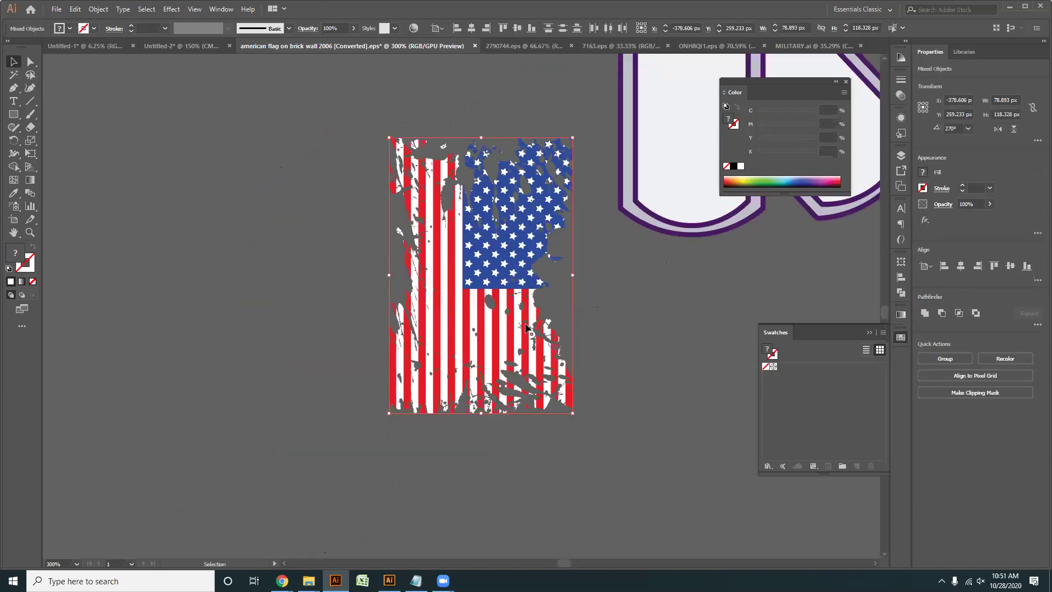
pyautogui.click(587, 436)
pyautogui.moveTo(526, 410); pyautogui.dragTo(579, 458)
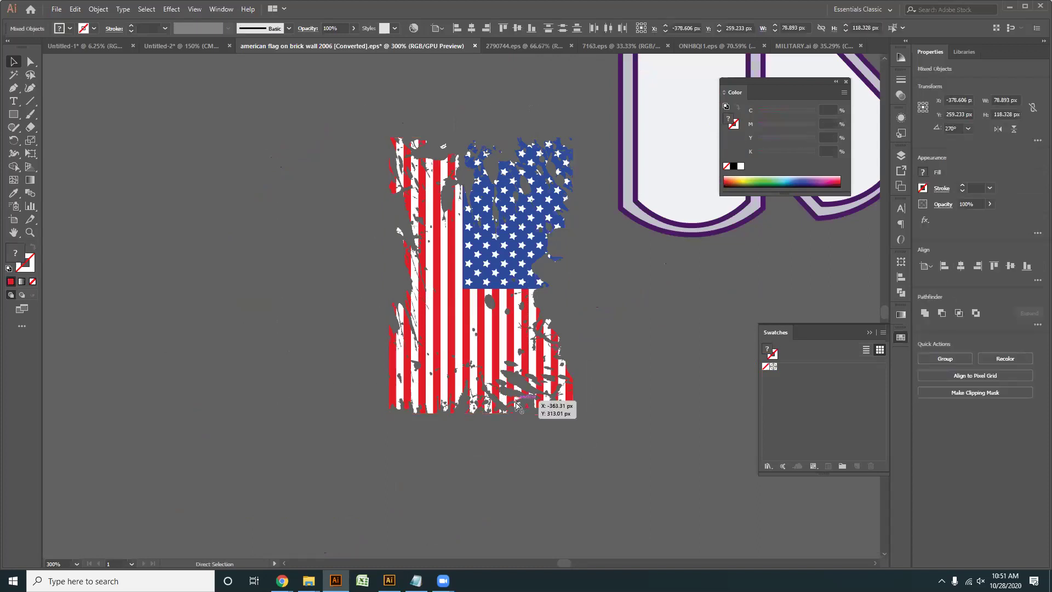
pyautogui.click(564, 157)
pyautogui.click(565, 160)
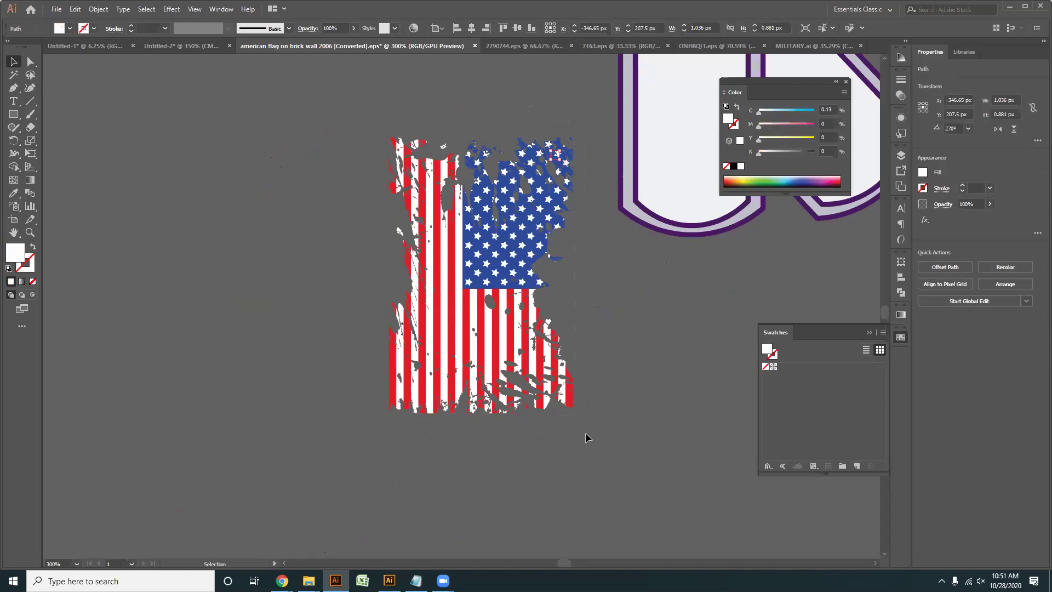
pyautogui.moveTo(586, 433); pyautogui.dragTo(582, 438)
pyautogui.hotkey('ctrl', 'g')
# - Try moving the front dog tag's inner face onto the flag and positioning it behind the artwork
pyautogui.moveTo(664, 209); pyautogui.dragTo(583, 277)
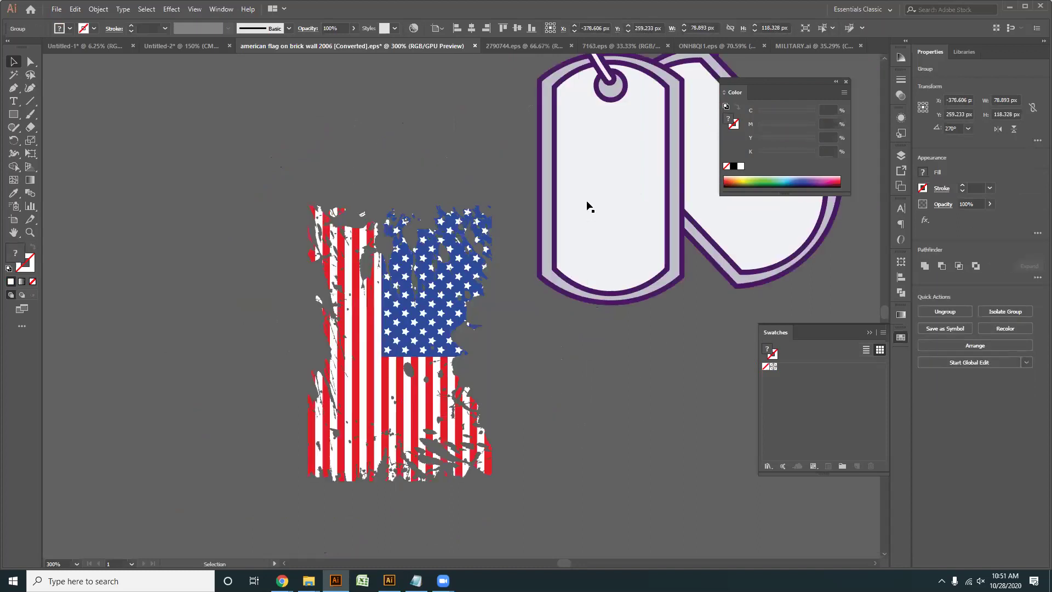
pyautogui.hotkey('ctrl', 'z')
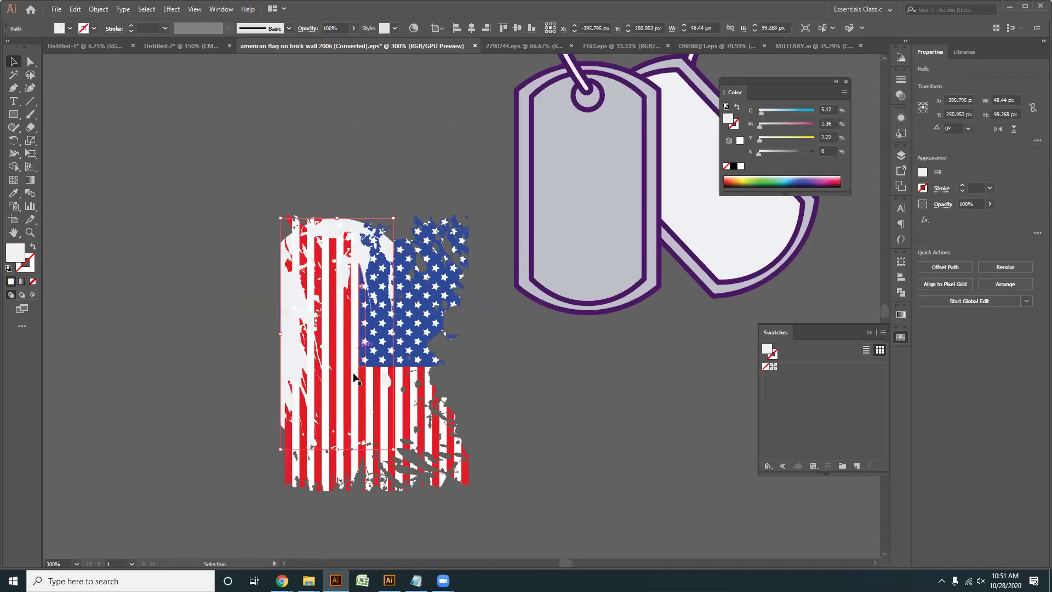
pyautogui.hotkey('ctrl', '=')
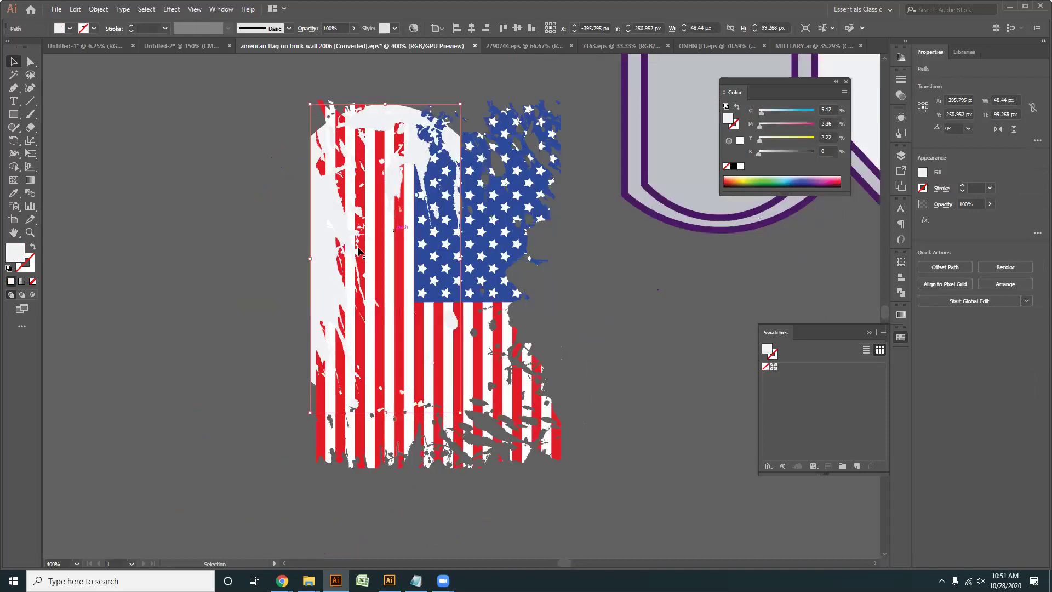
pyautogui.moveTo(373, 302); pyautogui.dragTo(424, 318)
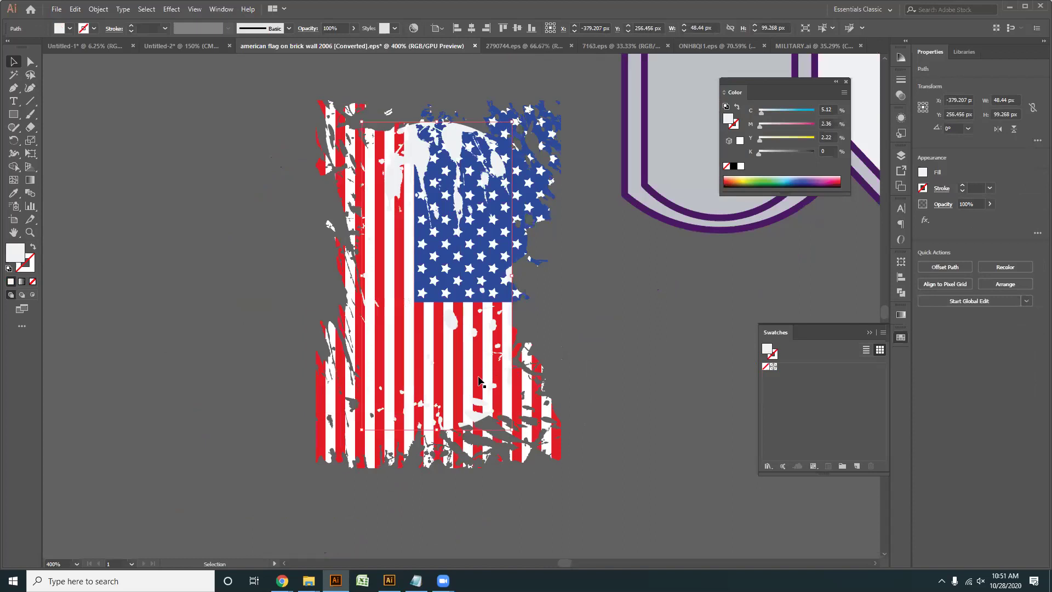
pyautogui.press('Down')
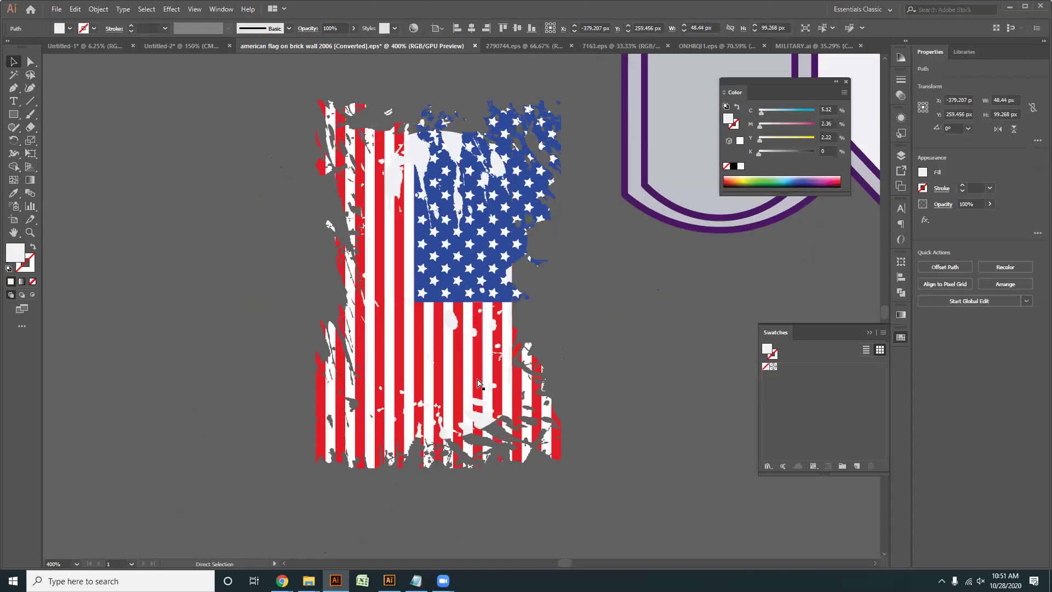
pyautogui.hotkey('ctrl', 'a')
pyautogui.scroll(-1, 586, 341)
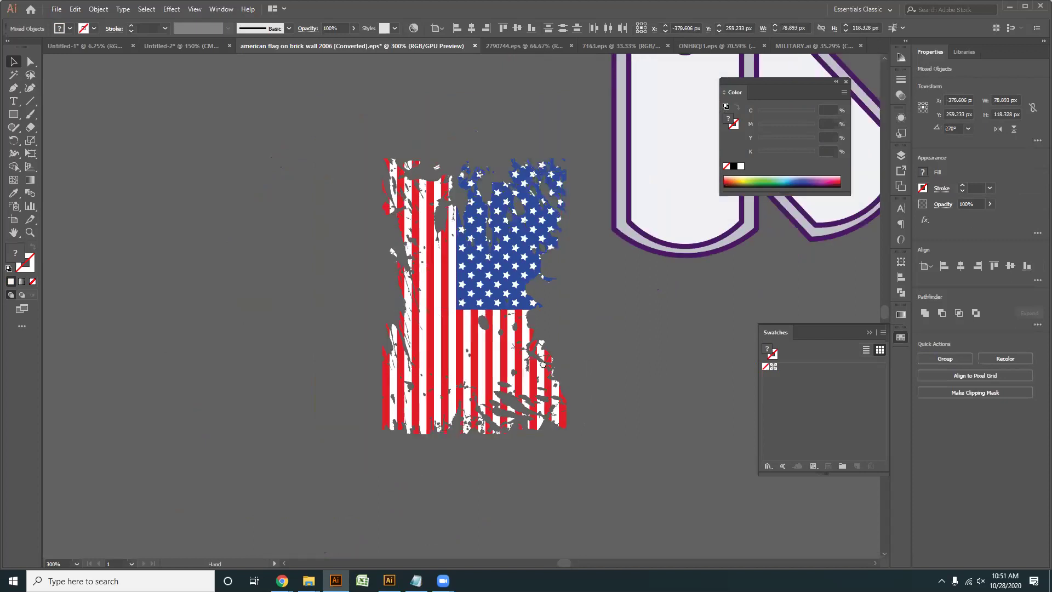
# - Center the grouped flag horizontally and vertically on the inner face of the front dog tag
pyautogui.click(617, 213)
pyautogui.moveTo(470, 481); pyautogui.dragTo(490, 498)
pyautogui.click(524, 489)
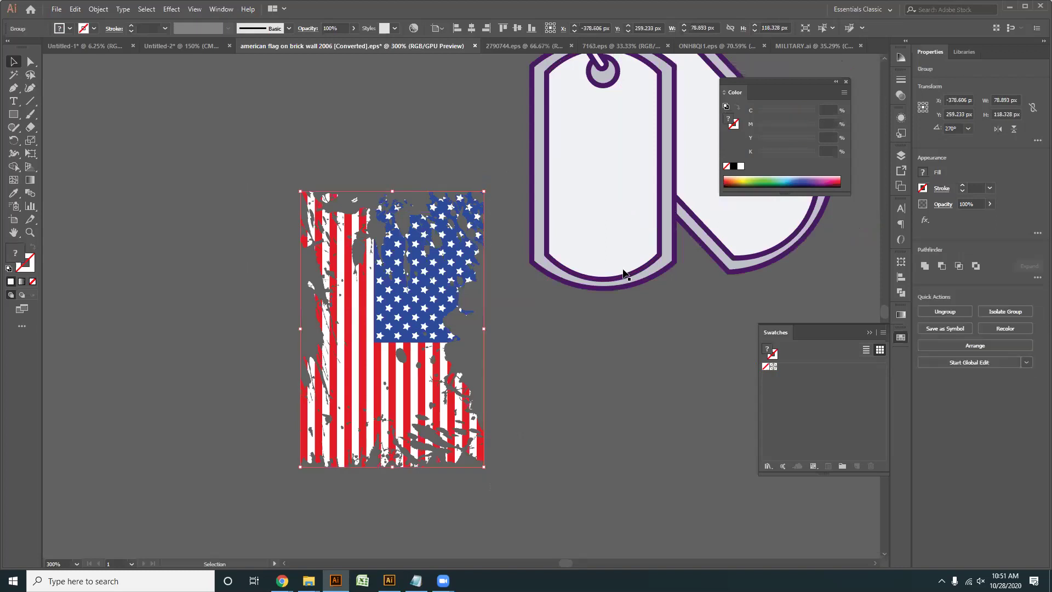
pyautogui.click(618, 251)
pyautogui.keyDown('shift'); pyautogui.click(417, 321); pyautogui.keyUp('shift')
pyautogui.click(589, 228)
pyautogui.click(471, 29)
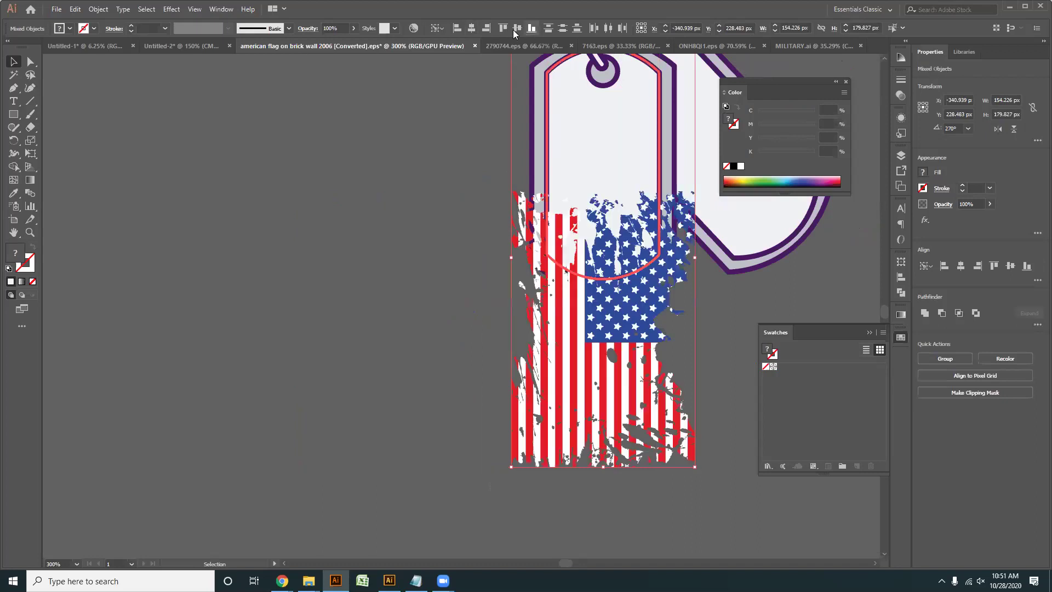
pyautogui.click(516, 29)
pyautogui.moveTo(658, 397); pyautogui.dragTo(662, 437)
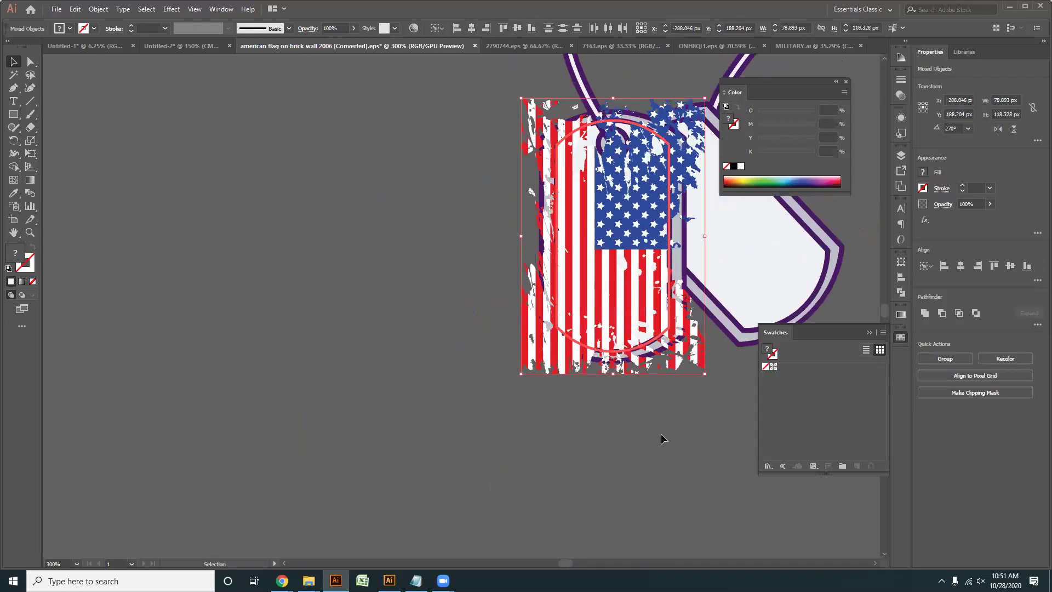
# - Send the flag group to the back, behind the dog tags
pyautogui.click(693, 357)
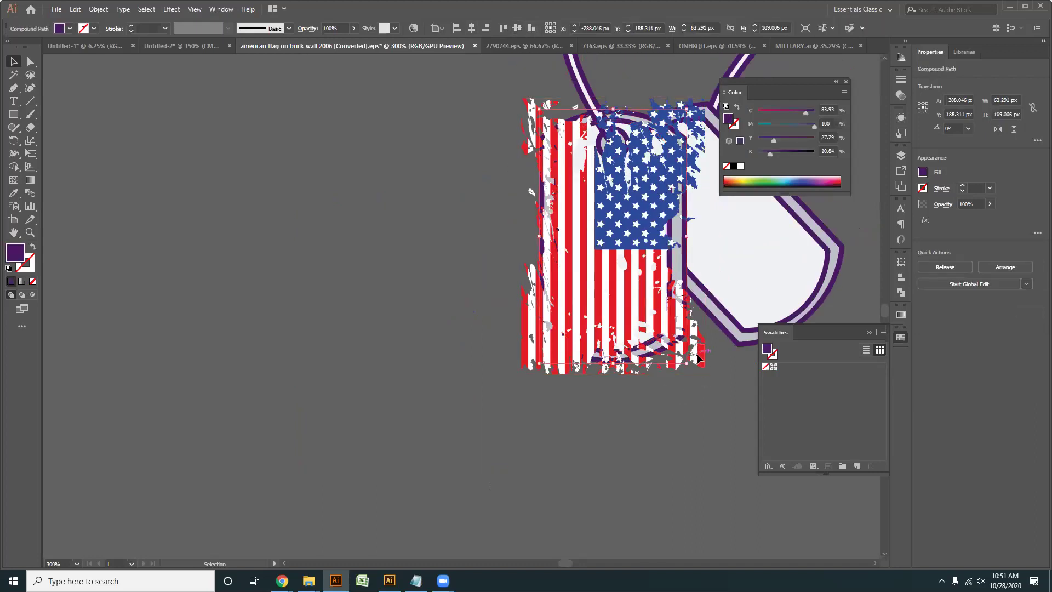
pyautogui.rightClick(699, 354)
pyautogui.moveTo(729, 472)
pyautogui.click(848, 510)
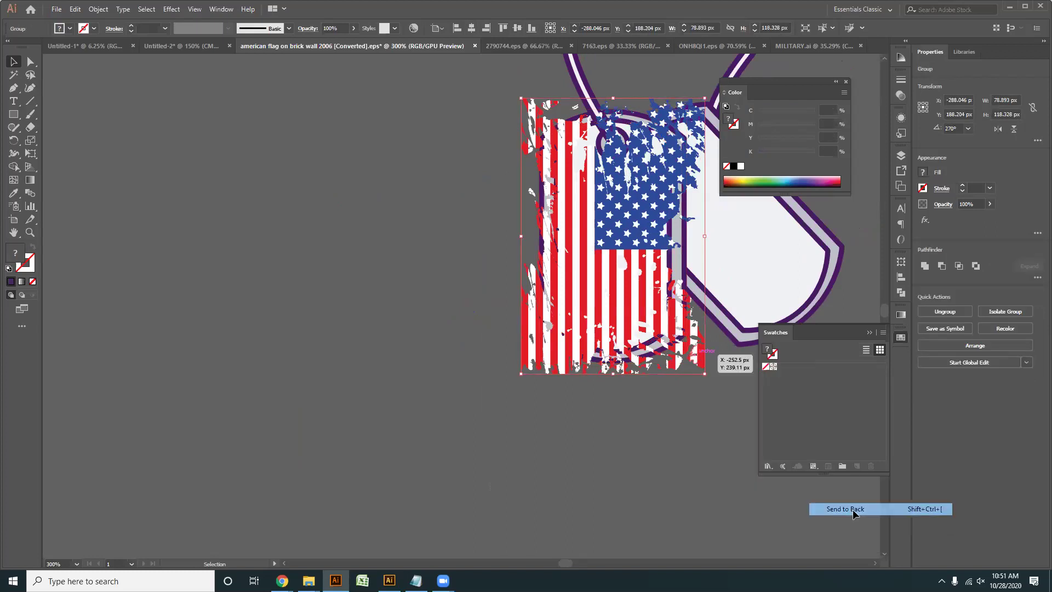
pyautogui.hotkey('ctrl', 'shift', 'a')
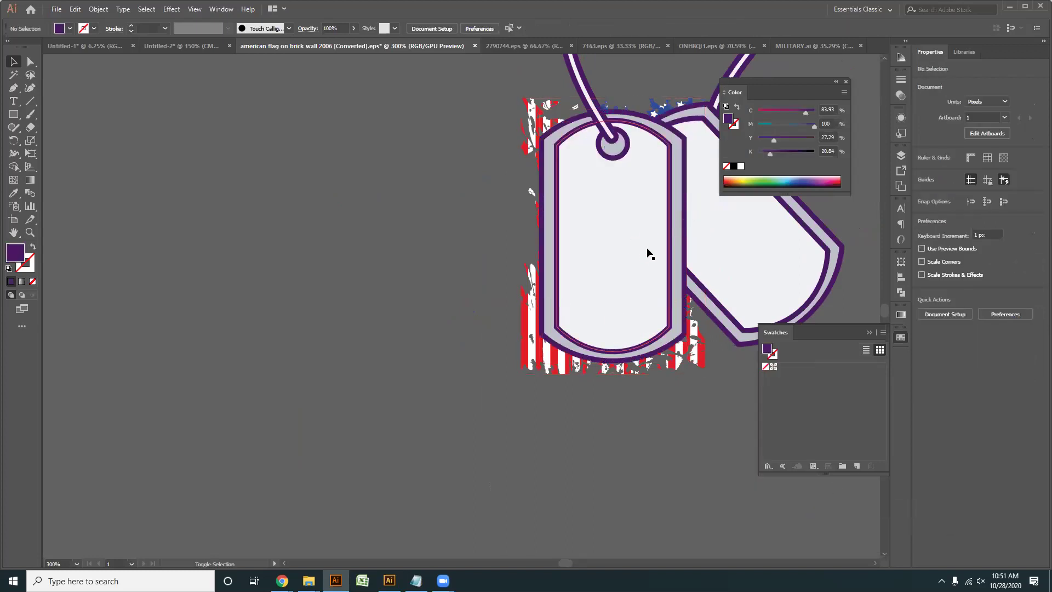
# - Make a clipping mask from the front tag's inner face so the flag fills only that shape
pyautogui.rightClick(642, 216)
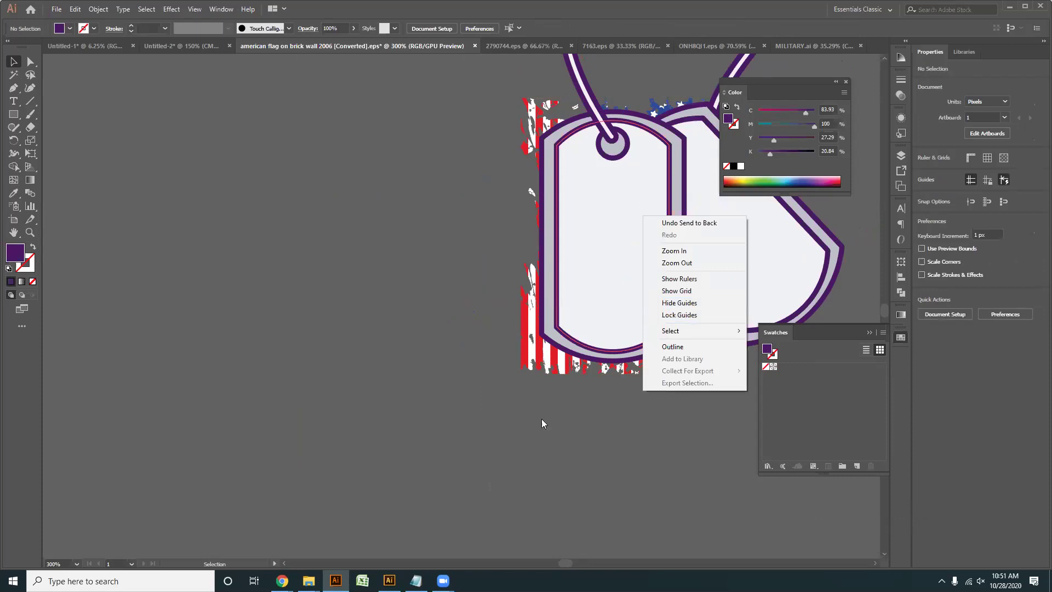
pyautogui.click(596, 274)
pyautogui.click(594, 305)
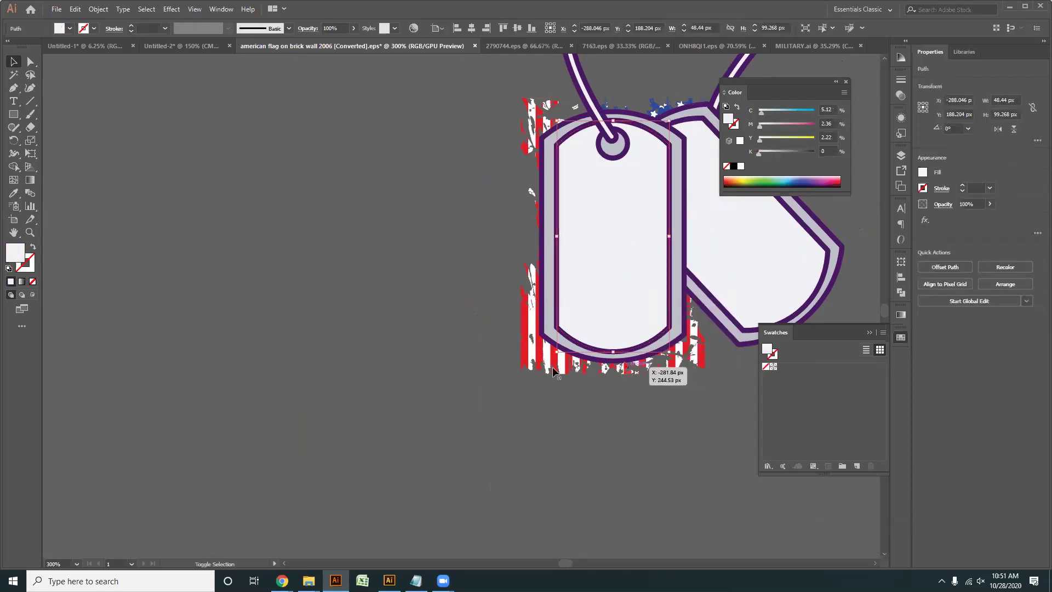
pyautogui.keyDown('shift'); pyautogui.click(596, 287); pyautogui.keyUp('shift')
pyautogui.rightClick(594, 286)
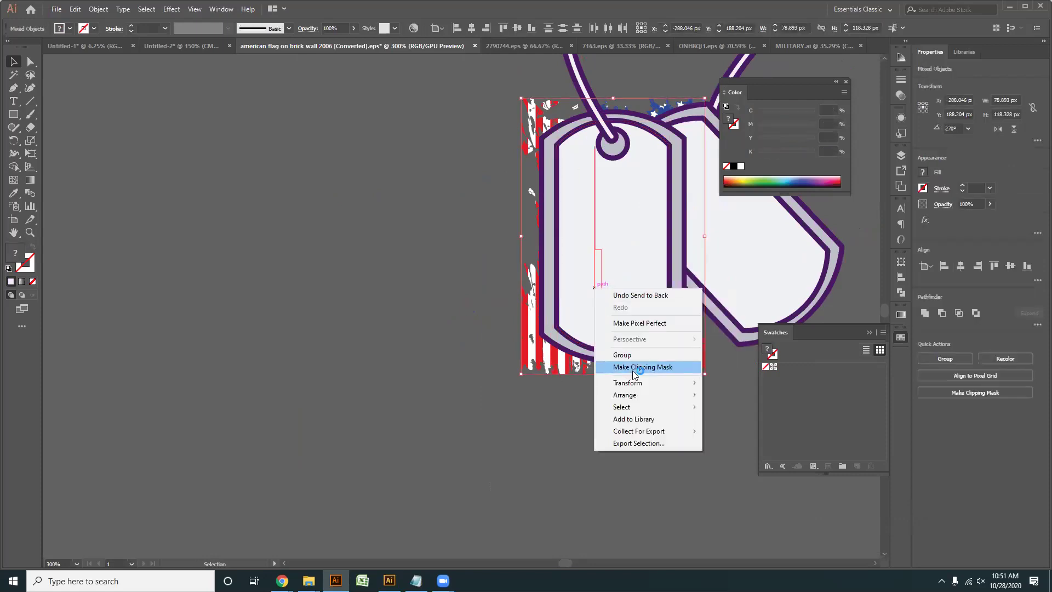
pyautogui.click(634, 371)
pyautogui.click(627, 405)
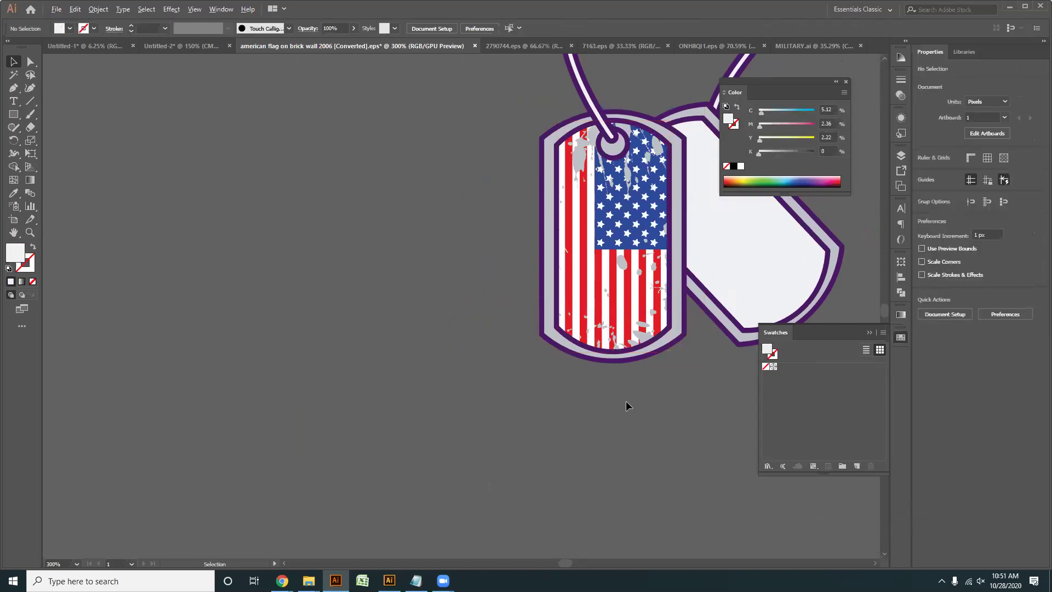
# - Duplicate the clipped flag into the empty area beside the tags and release the copy's clipping mask
pyautogui.scroll(-1, 627, 405)
pyautogui.scroll(1, 476, 416)
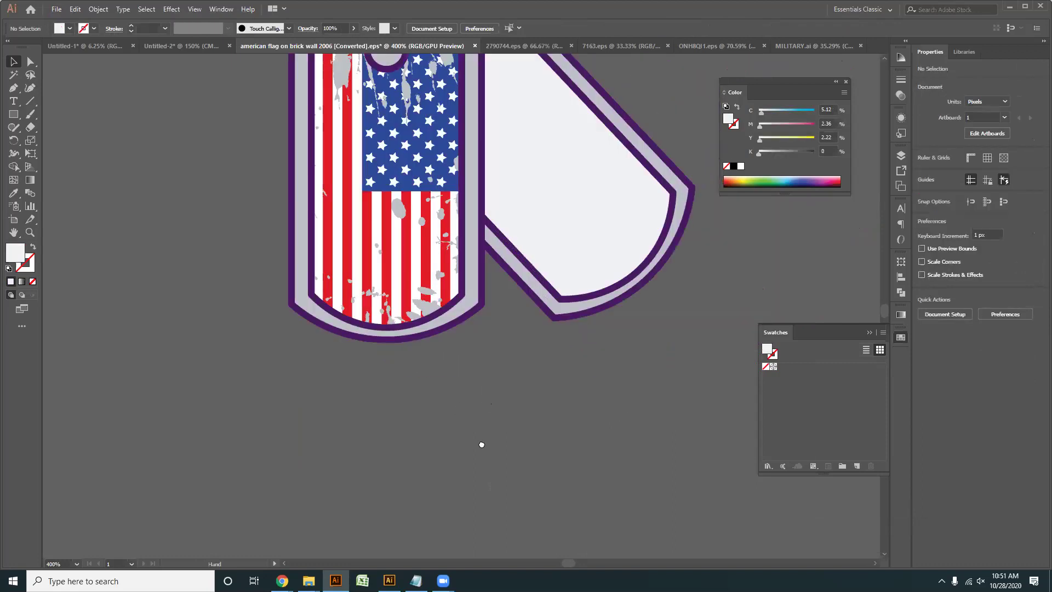
pyautogui.scroll(-1, 493, 432)
pyautogui.scroll(1, 491, 438)
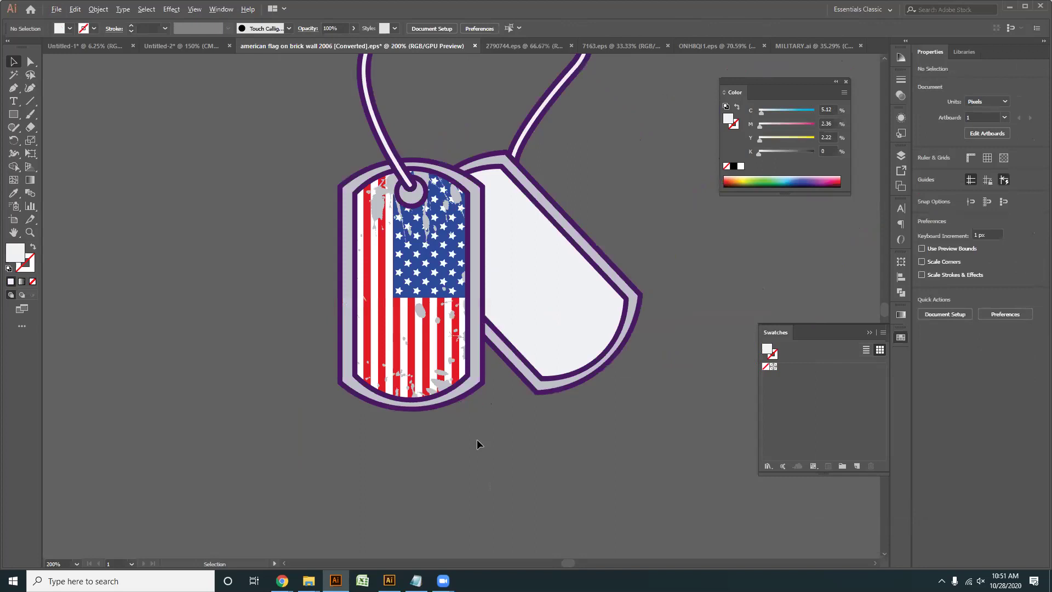
pyautogui.scroll(-3, 478, 441)
pyautogui.scroll(1, 478, 442)
pyautogui.moveTo(516, 445); pyautogui.dragTo(468, 398)
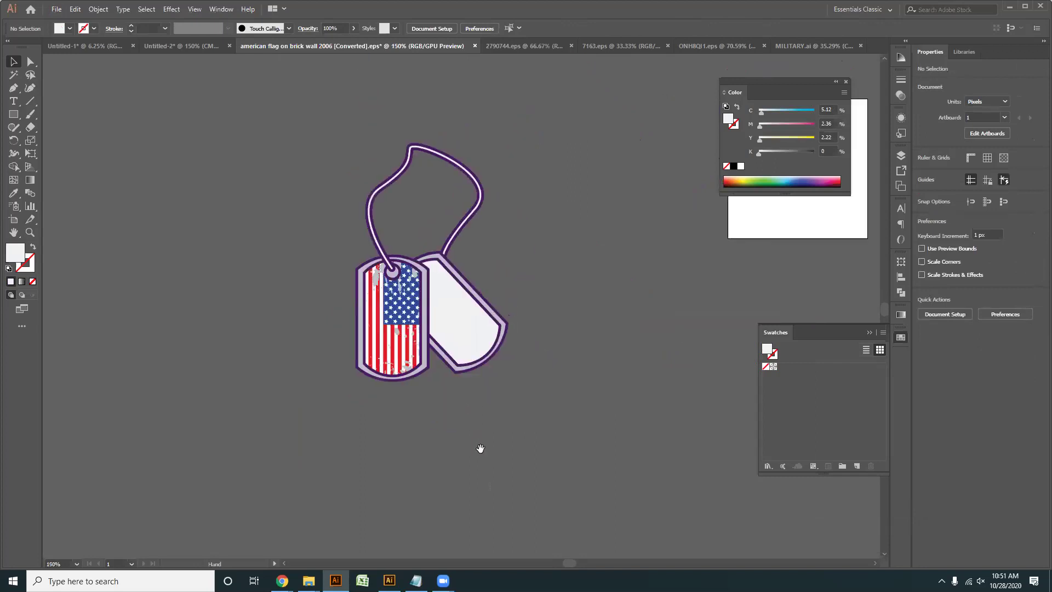
pyautogui.moveTo(477, 455); pyautogui.dragTo(432, 414)
pyautogui.click(354, 297)
pyautogui.moveTo(354, 298); pyautogui.dragTo(589, 286)
pyautogui.rightClick(589, 286)
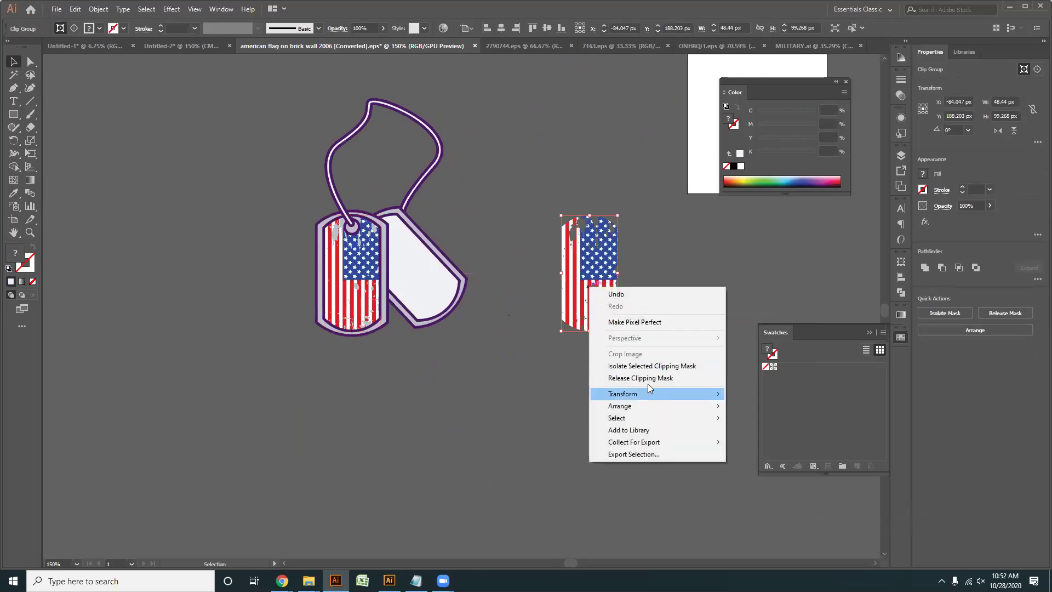
pyautogui.click(640, 378)
# - Move the duplicate flag off its leftover mask outline and delete that outline
pyautogui.scroll(2, 575, 399)
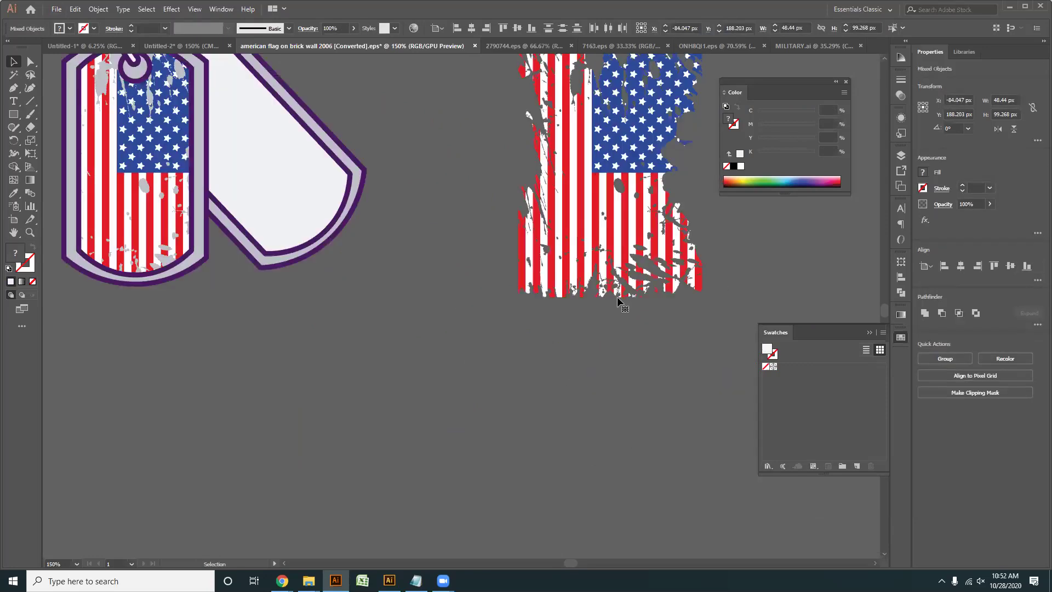
pyautogui.click(617, 298)
pyautogui.moveTo(649, 222); pyautogui.dragTo(525, 369)
pyautogui.click(570, 323)
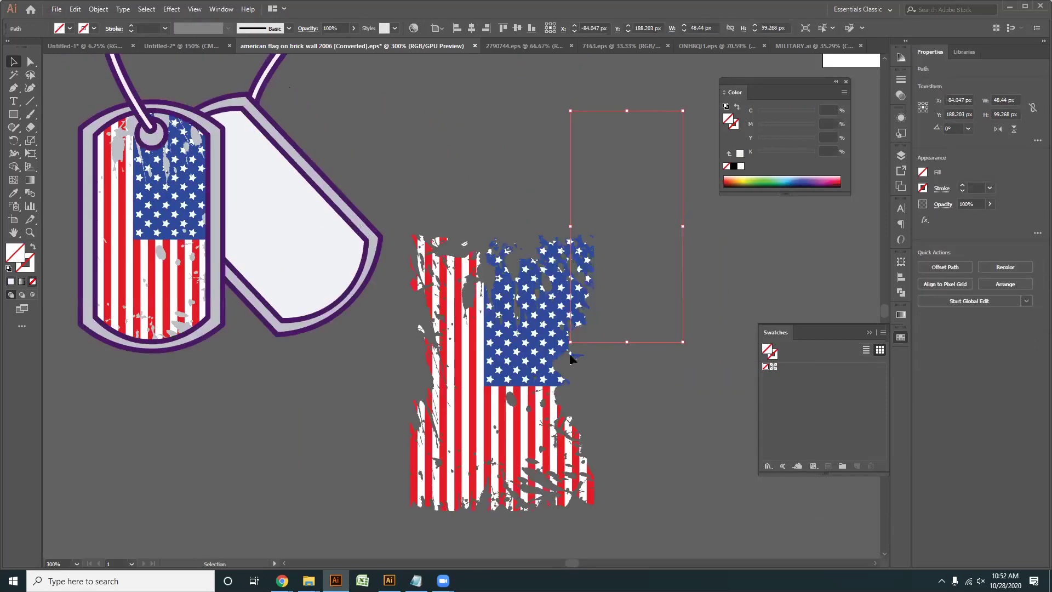
pyautogui.press('Delete')
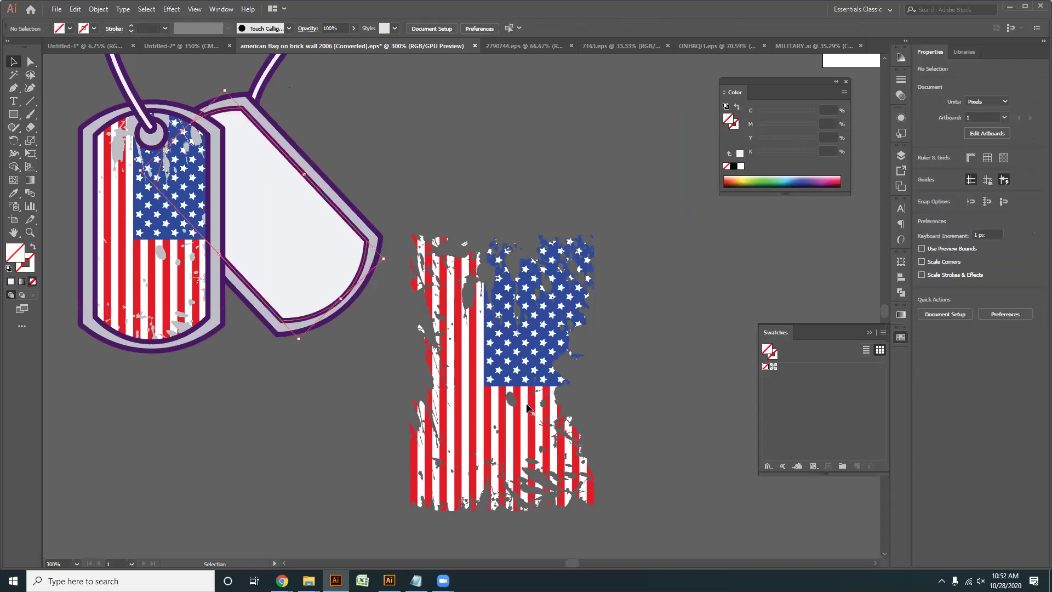
# - Rotate the duplicate flag to about 324° and place it over the angled dog tag
pyautogui.click(594, 496)
pyautogui.moveTo(597, 513); pyautogui.dragTo(579, 386)
pyautogui.moveTo(531, 332); pyautogui.dragTo(404, 252)
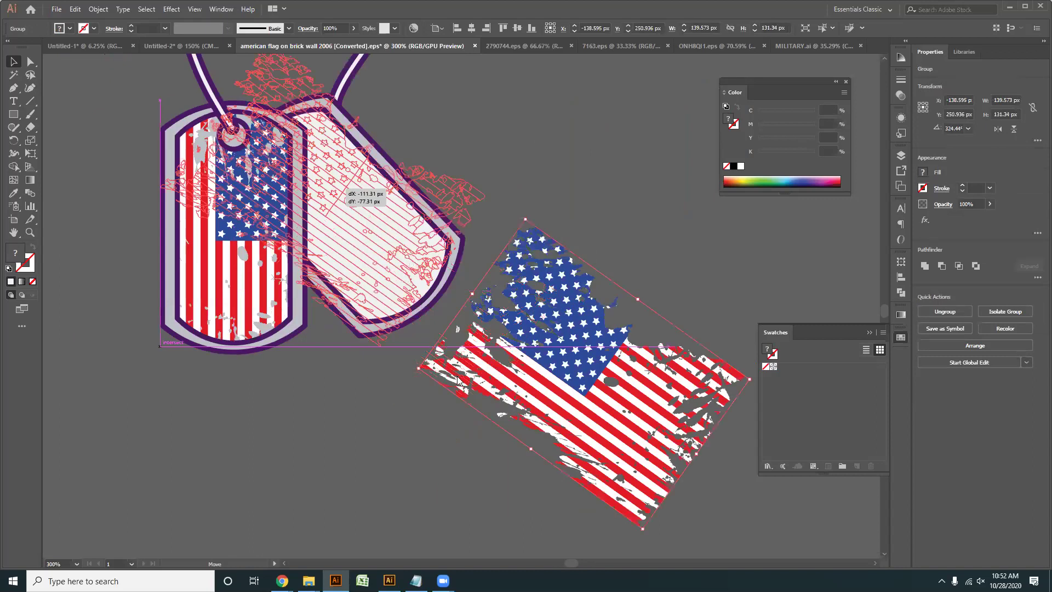
# - Send the rotated flag to the back, behind the angled dog tag
pyautogui.moveTo(451, 367); pyautogui.dragTo(452, 367)
pyautogui.rightClick(451, 367)
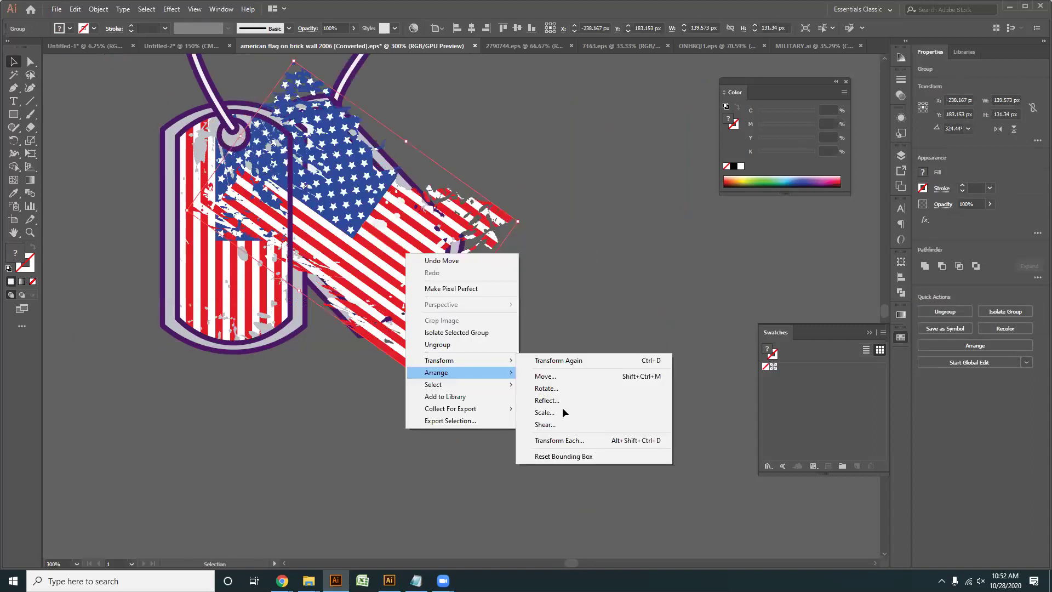
pyautogui.click(537, 409)
# - Clip the rotated flag to the angled dog tag's inner face with a clipping mask
pyautogui.keyDown('shift'); pyautogui.click(411, 252); pyautogui.keyUp('shift')
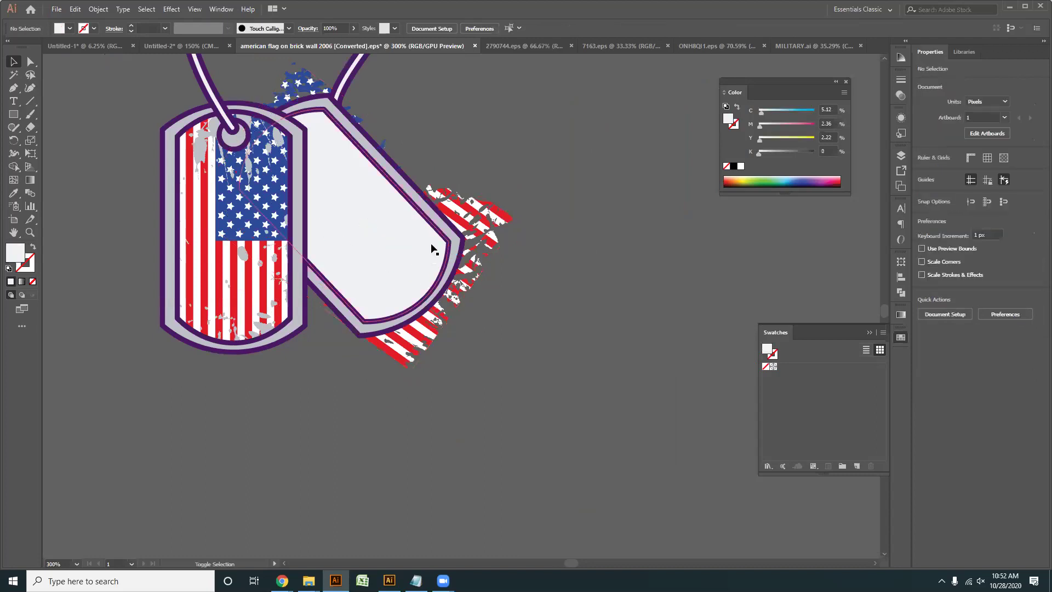
pyautogui.click(431, 245)
pyautogui.keyDown('shift'); pyautogui.click(486, 223); pyautogui.keyUp('shift')
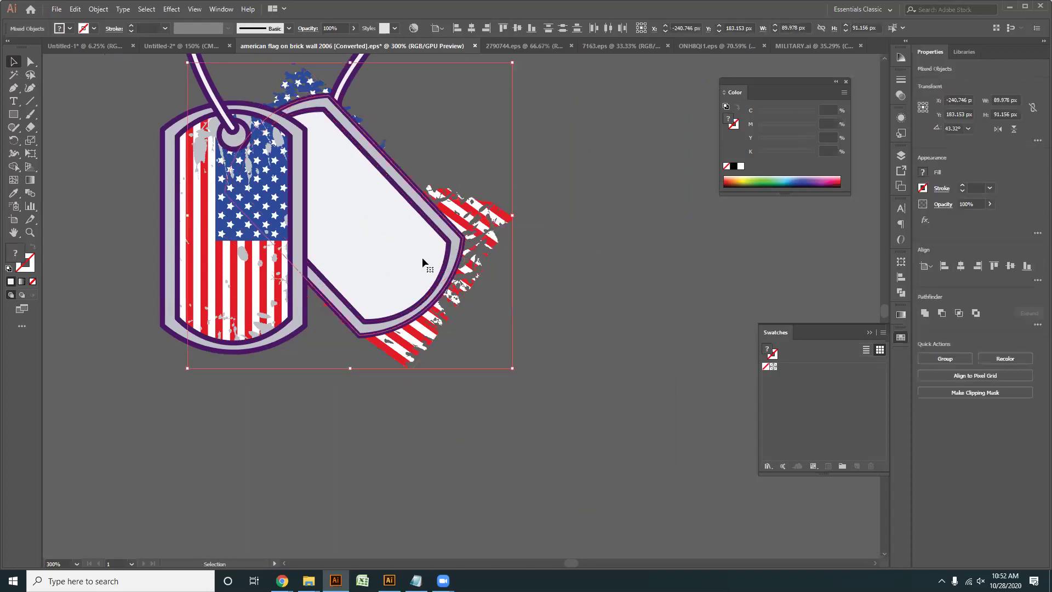
pyautogui.rightClick(423, 259)
pyautogui.click(472, 335)
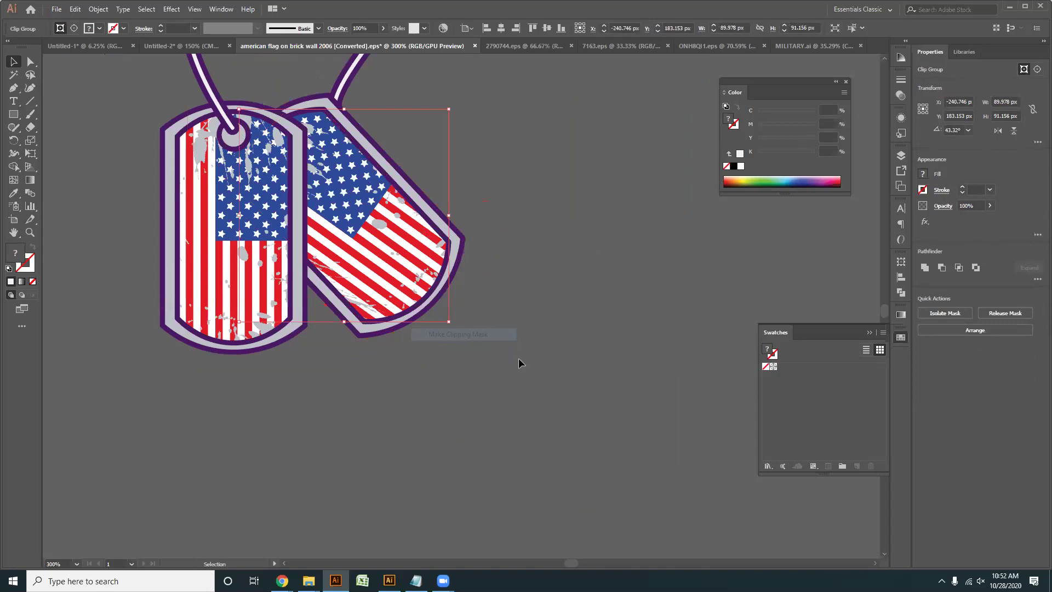
pyautogui.click(519, 363)
# - Group the finished dog tags and bring them into Untitled-2, beside the artboard below the black HI IS MY SON text
pyautogui.scroll(-3, 519, 363)
pyautogui.moveTo(493, 381); pyautogui.dragTo(447, 414)
pyautogui.hotkey('ctrl', 'a')
pyautogui.hotkey('ctrl', 'g')
pyautogui.moveTo(425, 330); pyautogui.dragTo(306, 434)
pyautogui.scroll(-2, 527, 397)
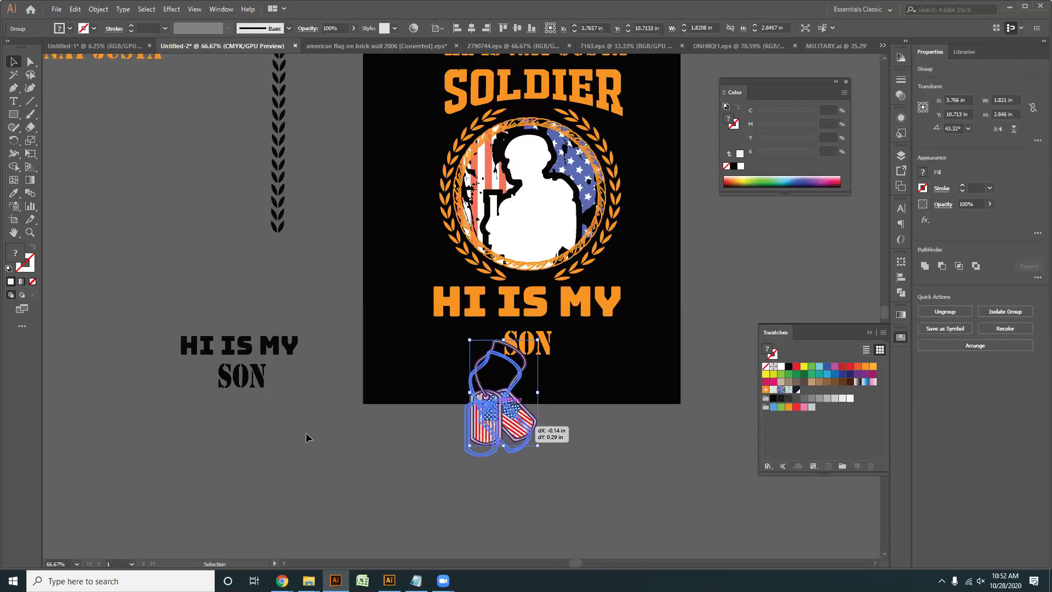
pyautogui.click(617, 421)
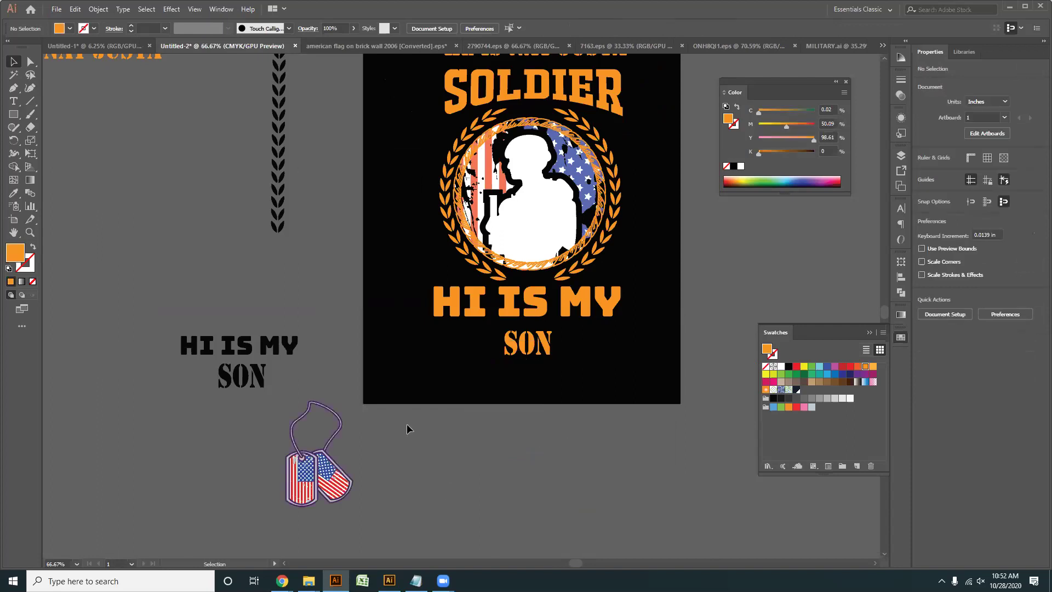
# - In 2790744.eps, ungroup the set of four centre ornamental dividers
pyautogui.click(340, 45)
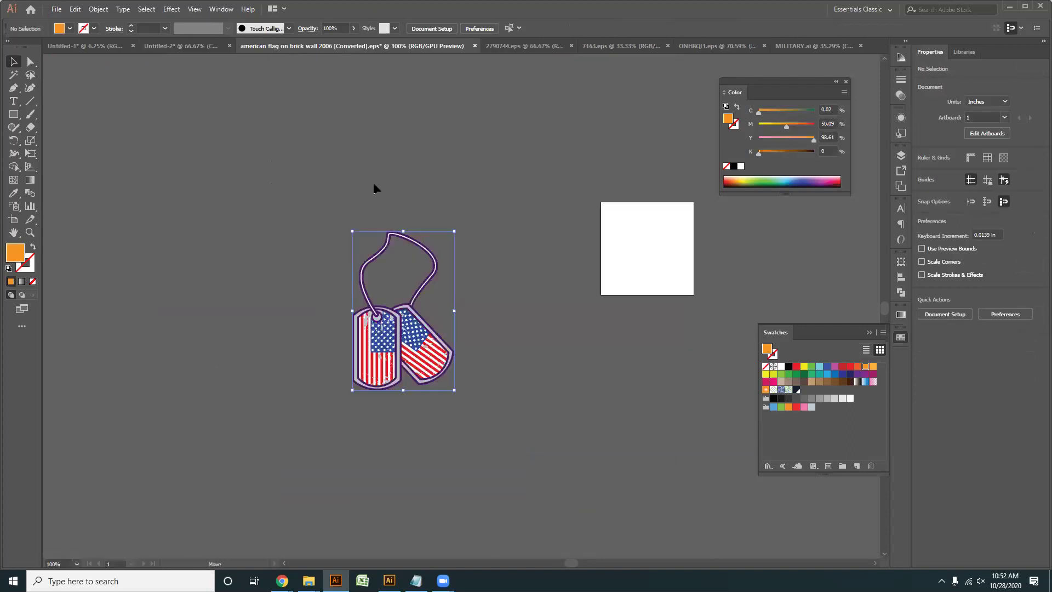
pyautogui.click(495, 46)
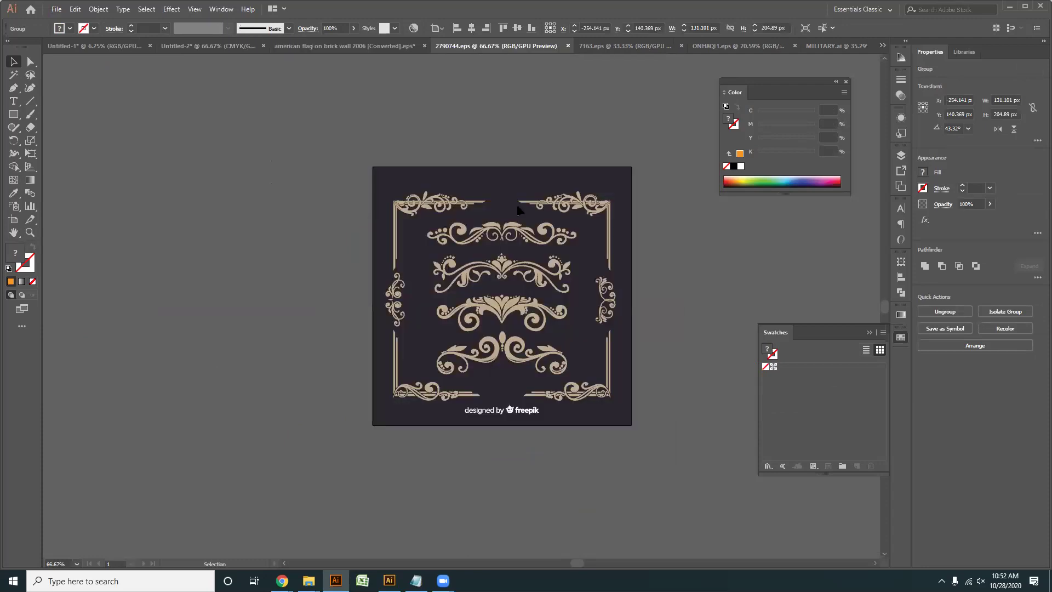
pyautogui.scroll(2, 493, 359)
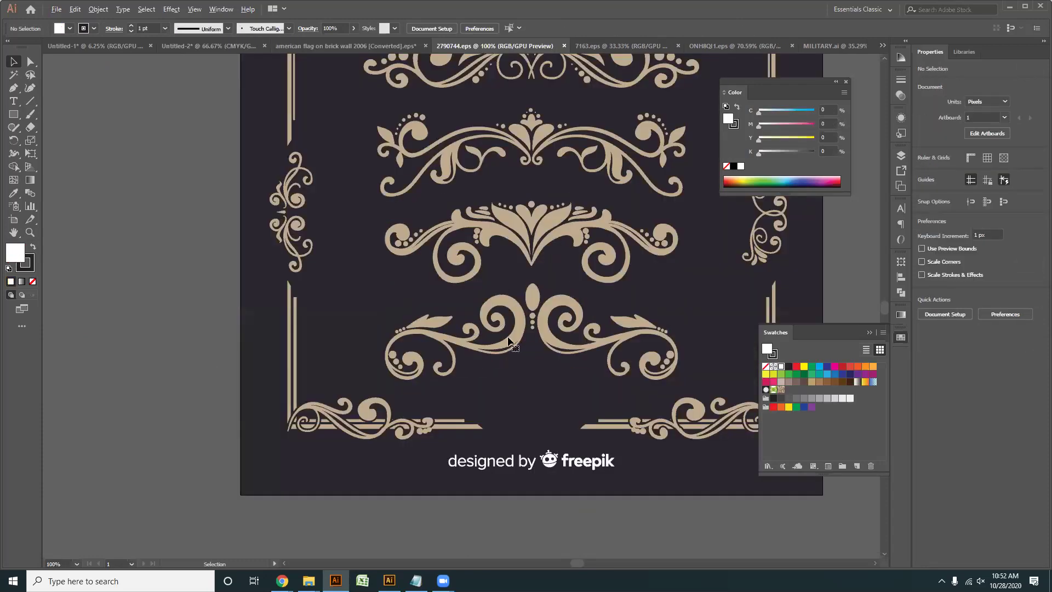
pyautogui.scroll(-1, 547, 417)
pyautogui.rightClick(547, 418)
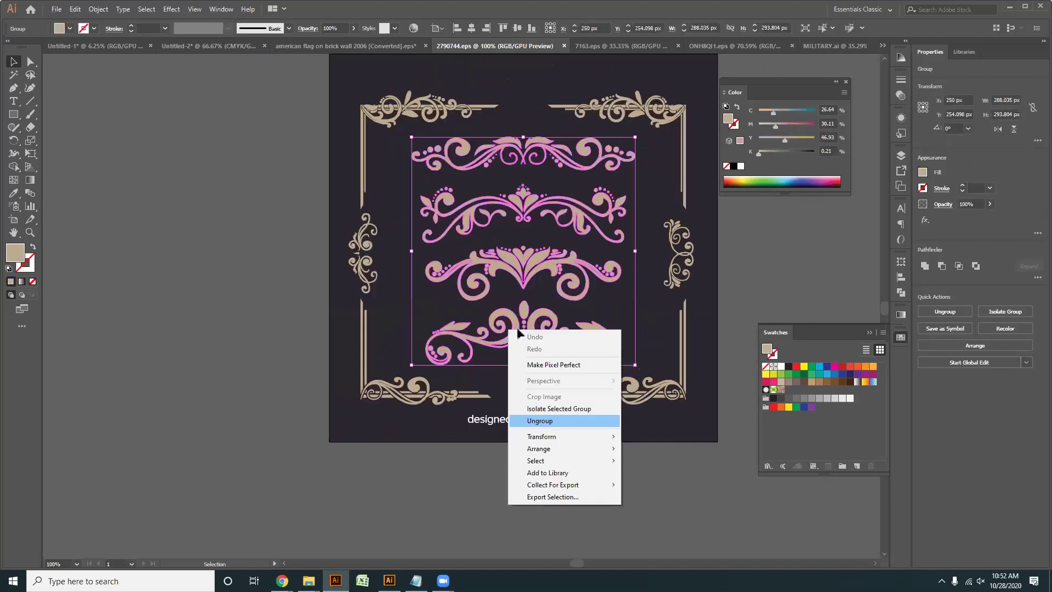
pyautogui.click(539, 420)
# - Bring the lowest ornamental divider from 2790744.eps into Untitled-2, placing it just below the black artboard
pyautogui.moveTo(482, 304); pyautogui.dragTo(436, 430)
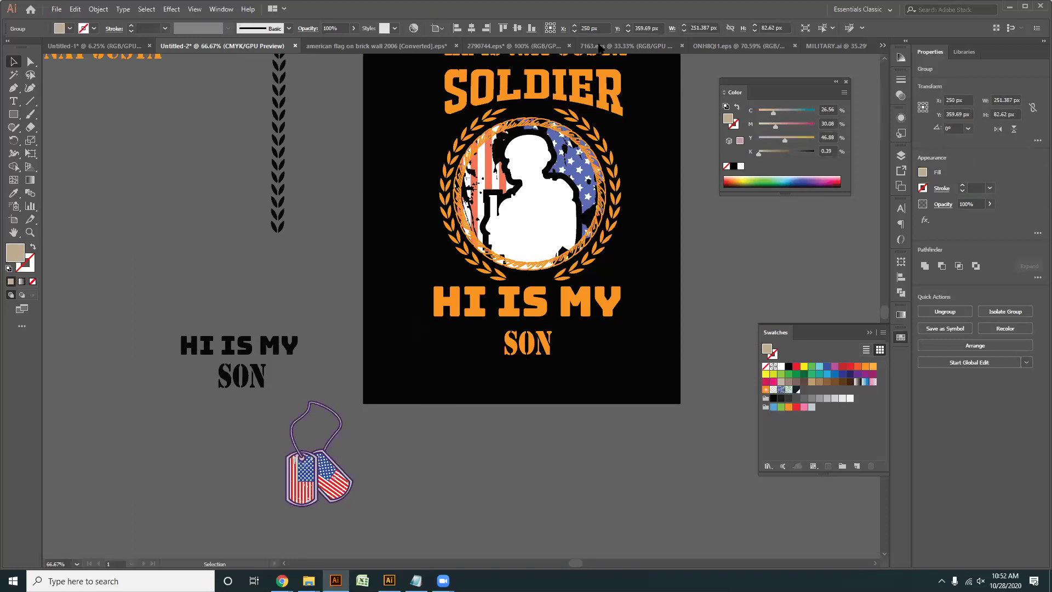
pyautogui.moveTo(601, 48); pyautogui.dragTo(714, 53)
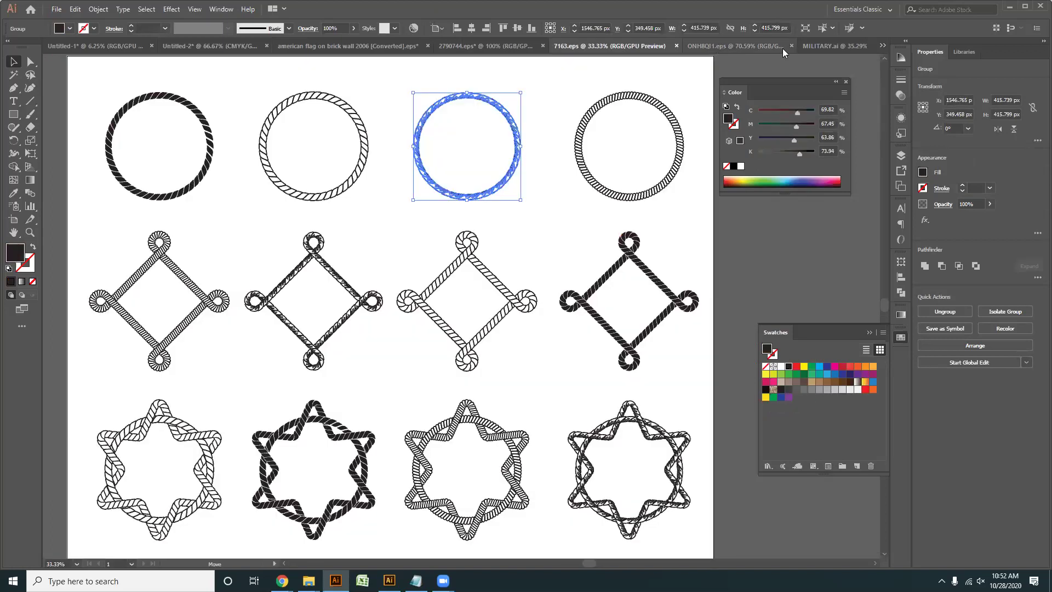
pyautogui.moveTo(329, 164); pyautogui.dragTo(340, 225)
pyautogui.moveTo(307, 55); pyautogui.dragTo(531, 312)
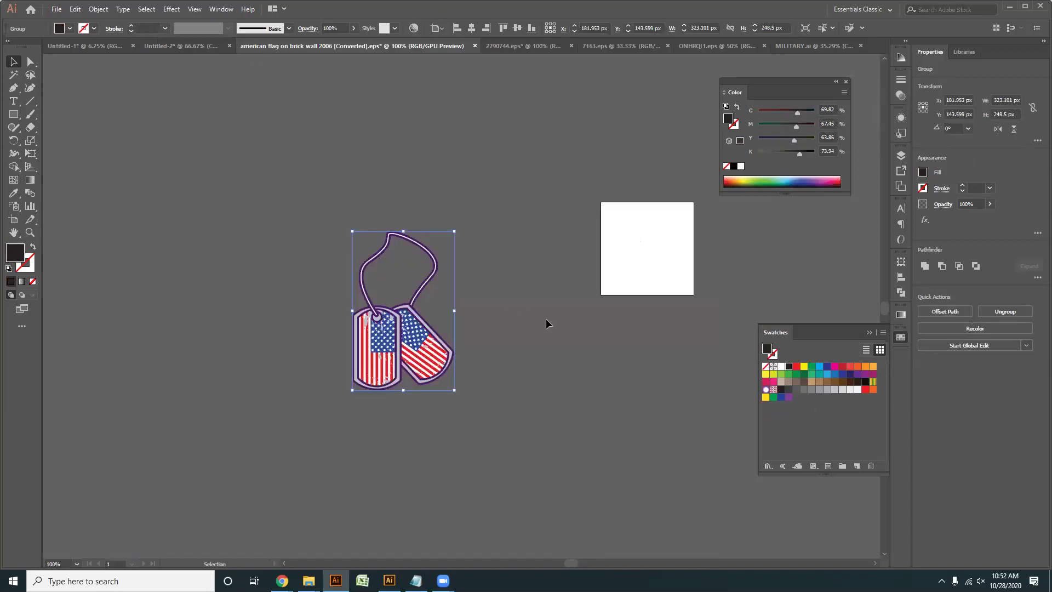
pyautogui.hotkey('ctrl', 'shift', 'Tab')
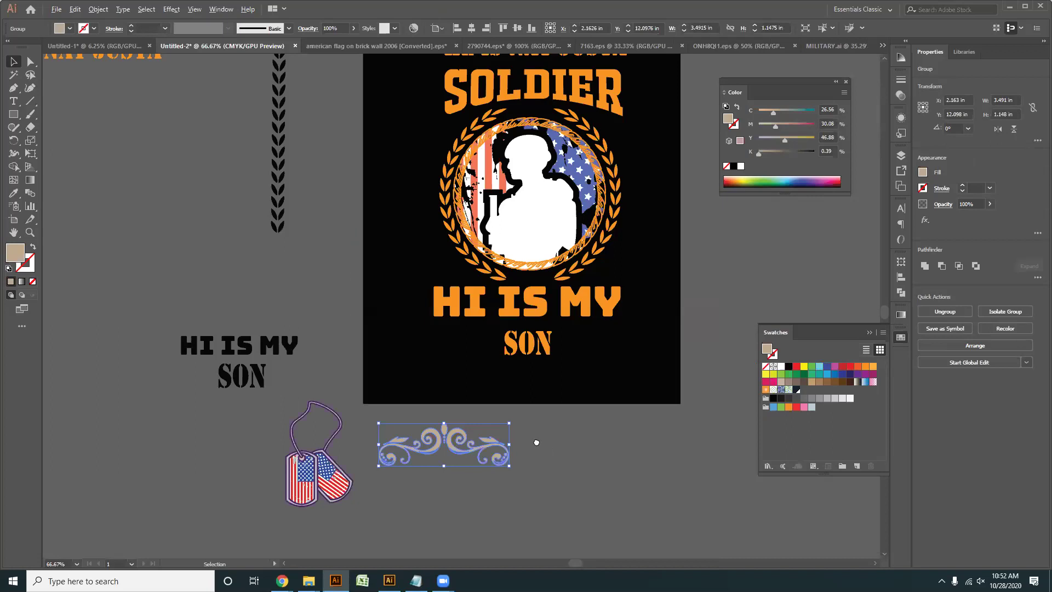
pyautogui.click(584, 325)
# - Move the orange SON text off the artboard, placing it below the black SON text
pyautogui.moveTo(613, 211); pyautogui.dragTo(587, 302)
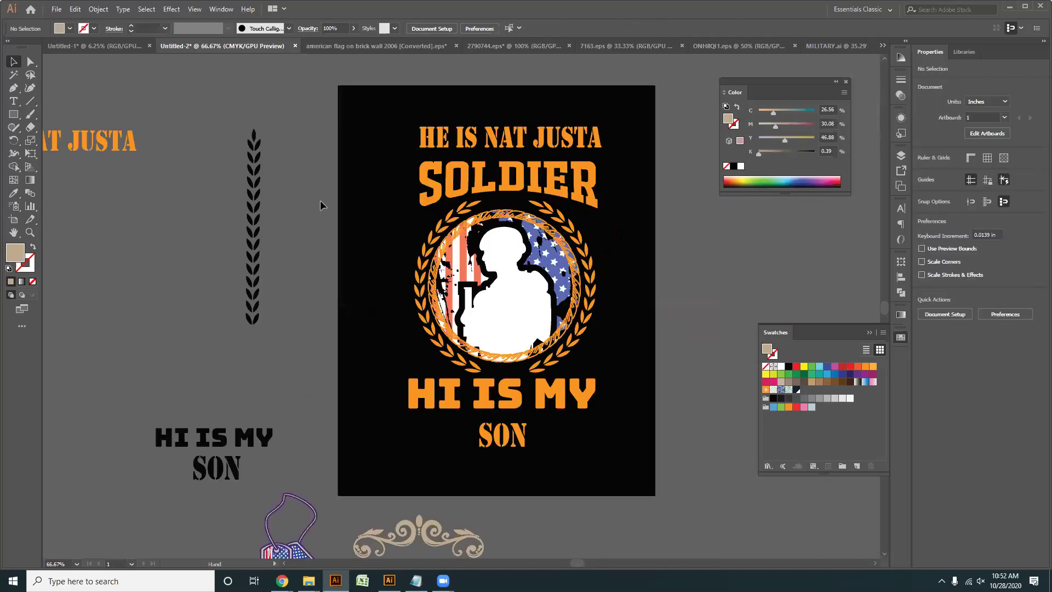
pyautogui.scroll(1, 511, 405)
pyautogui.moveTo(511, 406); pyautogui.dragTo(528, 332)
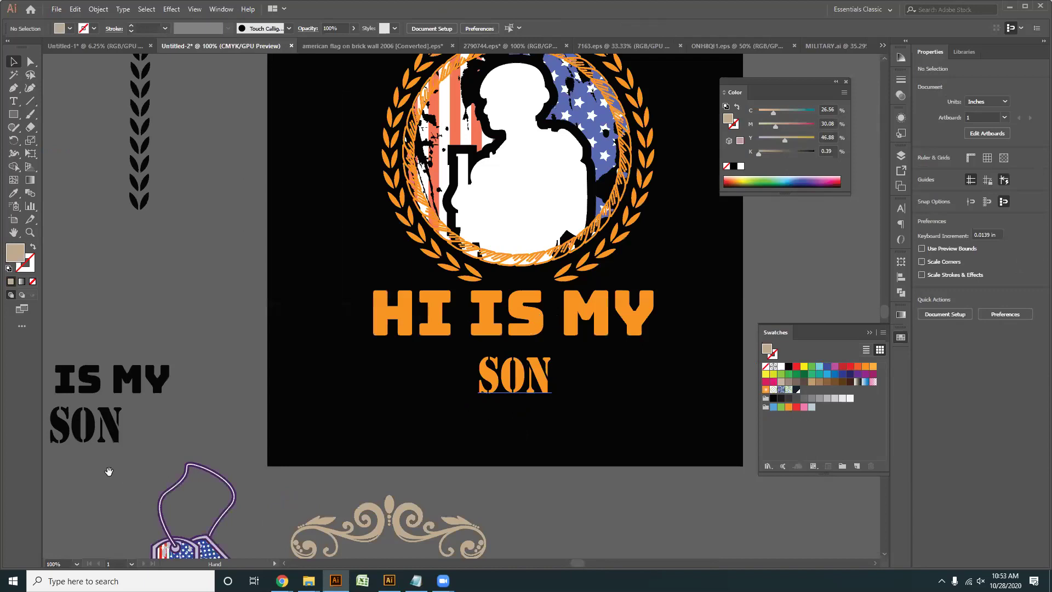
pyautogui.moveTo(108, 472); pyautogui.dragTo(488, 271)
pyautogui.hotkey('ctrl', 'v')
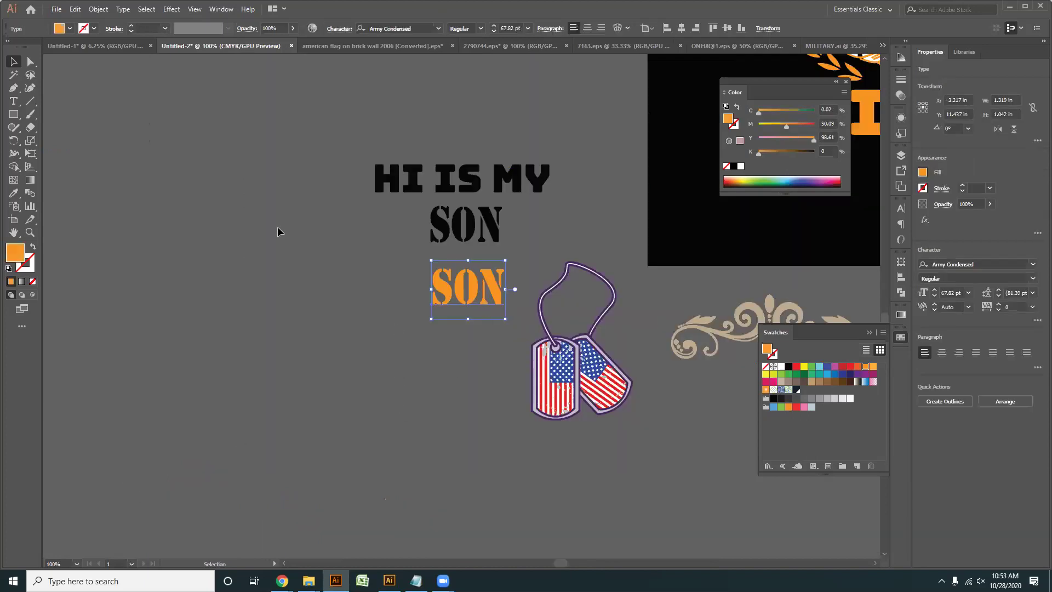
# - Convert the orange SON text to outlines and enlarge it proportionally to about 3.59 in wide
pyautogui.hotkey('ctrl', '=')
pyautogui.moveTo(438, 274); pyautogui.dragTo(334, 282)
pyautogui.rightClick(333, 282)
pyautogui.click(388, 357)
pyautogui.moveTo(356, 325); pyautogui.dragTo(468, 425)
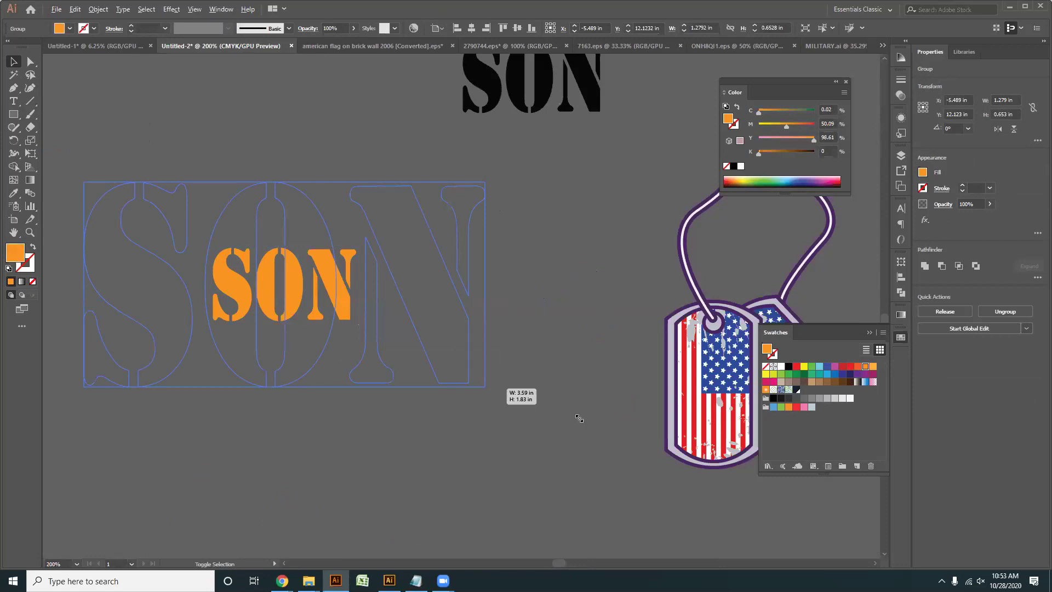
pyautogui.moveTo(579, 418); pyautogui.dragTo(581, 437)
pyautogui.click(420, 427)
# - Move the dog tags over the O of the enlarged SON and scale them to about 1.15 in wide
pyautogui.scroll(2, 546, 405)
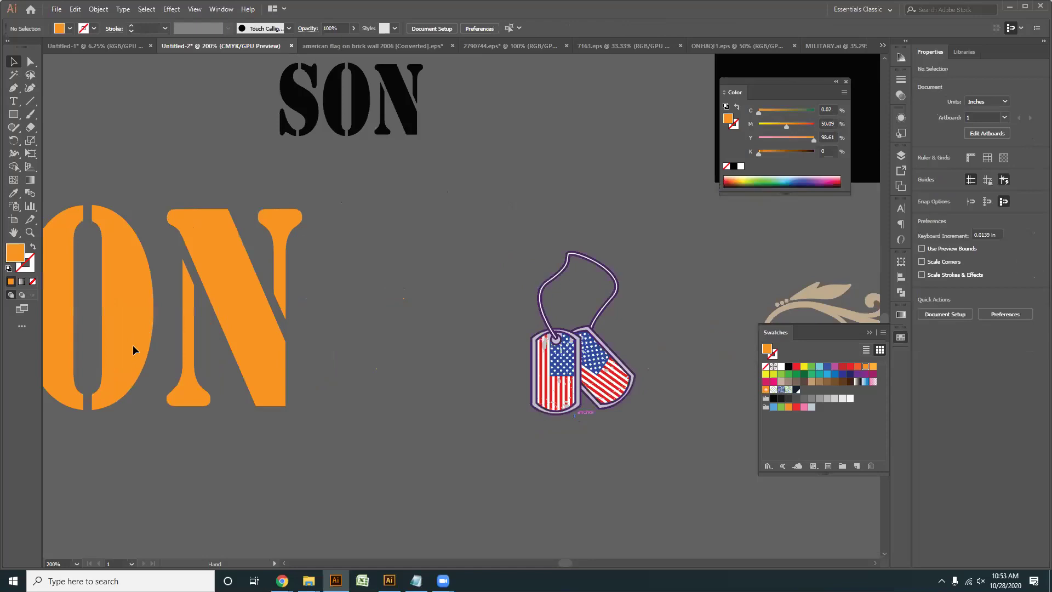
pyautogui.moveTo(624, 364); pyautogui.dragTo(133, 349)
pyautogui.moveTo(382, 193); pyautogui.dragTo(382, 193)
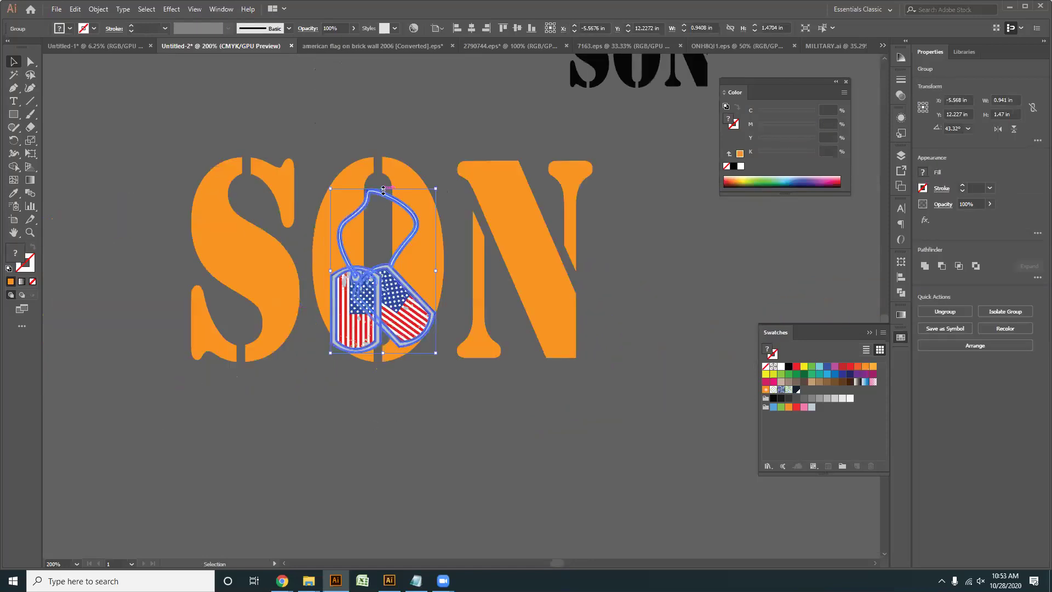
pyautogui.moveTo(376, 152); pyautogui.dragTo(376, 154)
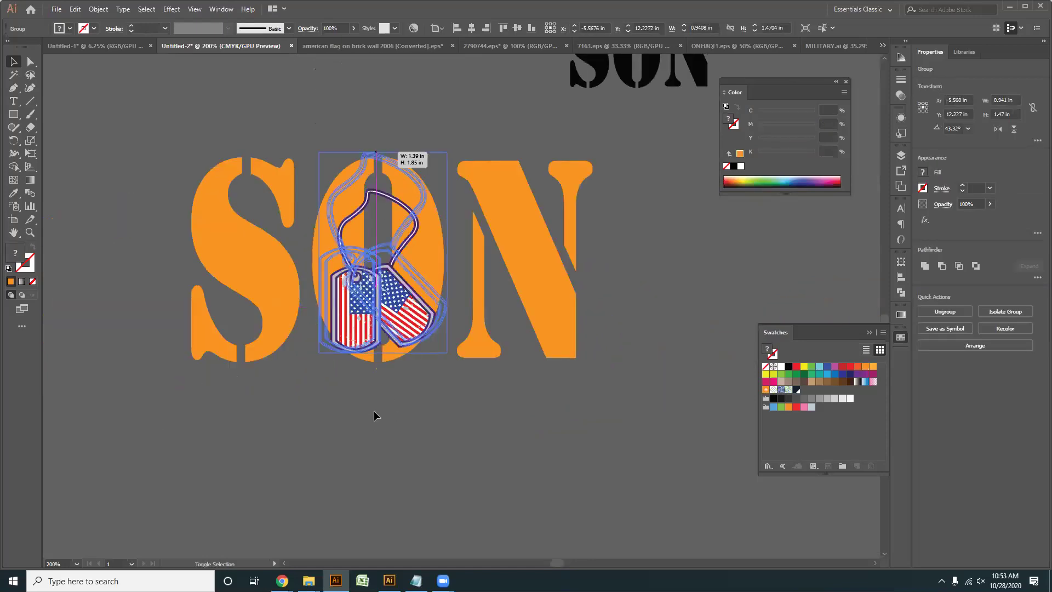
# - Nudge the dog tags down and enlarge them further until they span the full height of the O
pyautogui.press('Down')
pyautogui.press('Down')
pyautogui.press('Down')
pyautogui.press('Down')
pyautogui.press('Down')
pyautogui.press('Down')
pyautogui.press('Down')
pyautogui.press('Down')
pyautogui.press('Down')
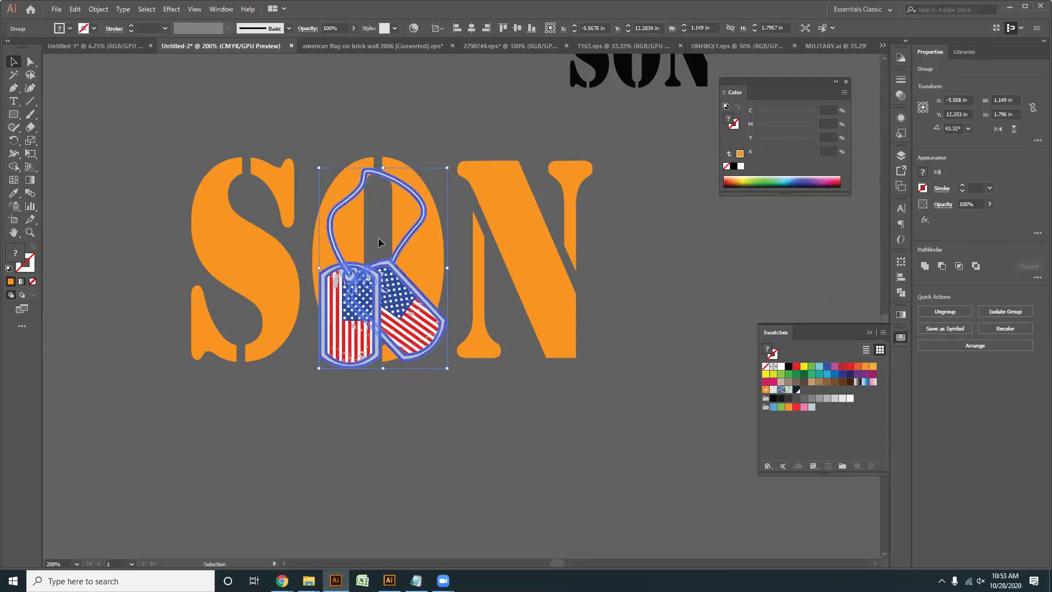
pyautogui.moveTo(382, 168); pyautogui.dragTo(384, 149)
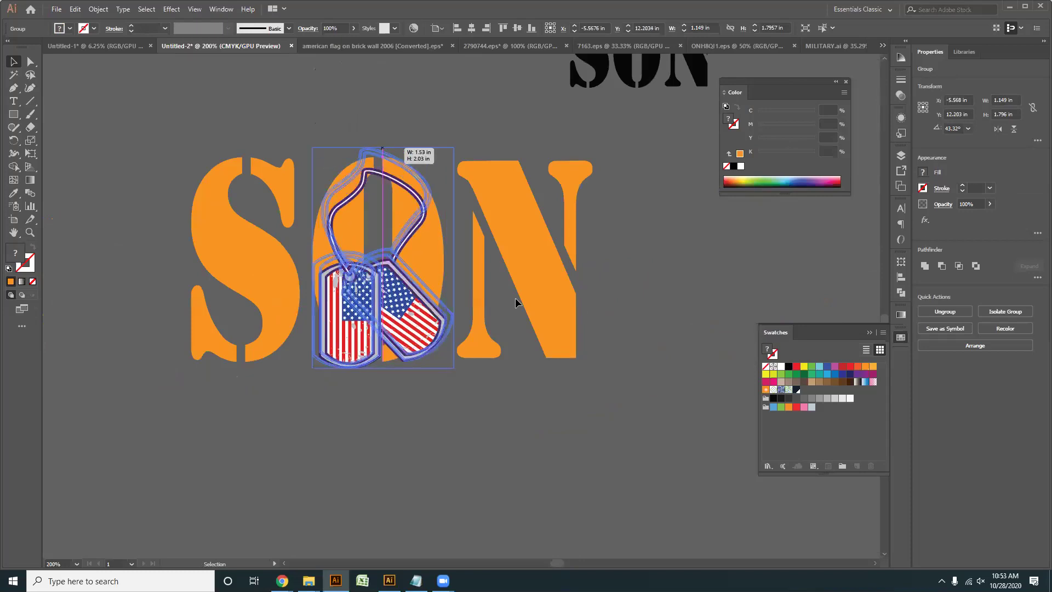
pyautogui.click(468, 299)
# - Delete only the letter O from the outlined SON, leaving the dog tags in its place
pyautogui.click(433, 263)
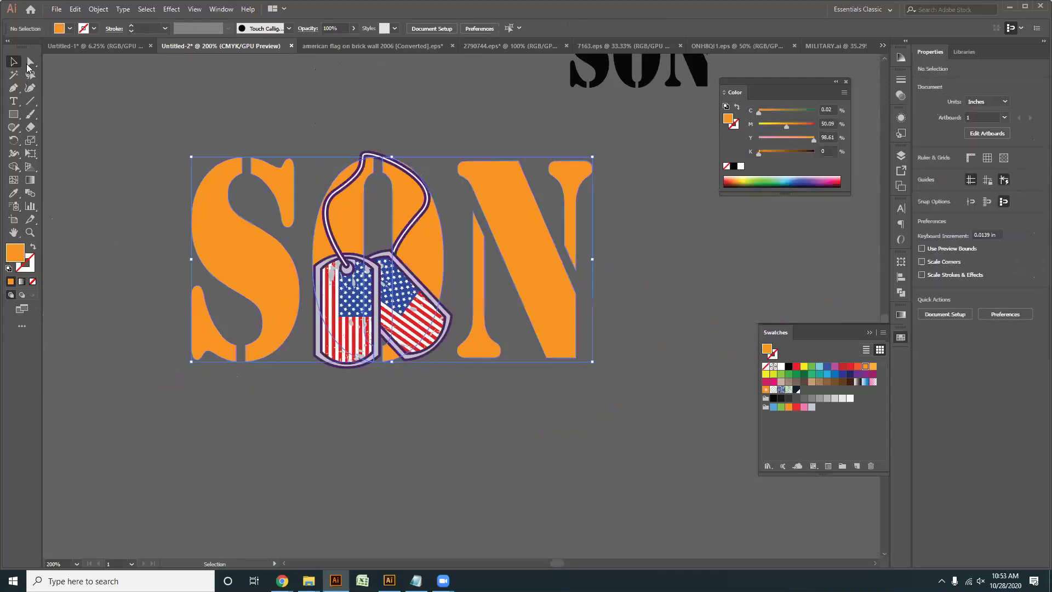
pyautogui.click(30, 63)
pyautogui.click(428, 257)
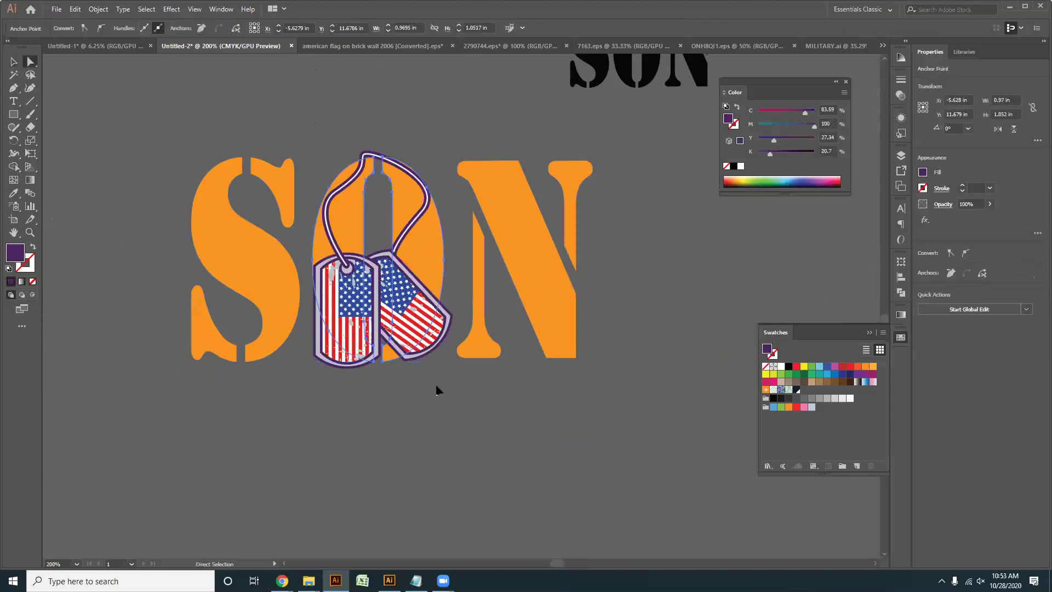
pyautogui.press('Delete')
pyautogui.click(14, 62)
# - Move the orange S and N with the dog tags onto the artboard, below the orange HI IS MY
pyautogui.scroll(-3, 308, 231)
pyautogui.moveTo(390, 291); pyautogui.dragTo(374, 307)
pyautogui.moveTo(99, 212); pyautogui.dragTo(399, 305)
pyautogui.moveTo(396, 309); pyautogui.dragTo(271, 332)
pyautogui.moveTo(581, 208); pyautogui.dragTo(577, 209)
pyautogui.click(596, 265)
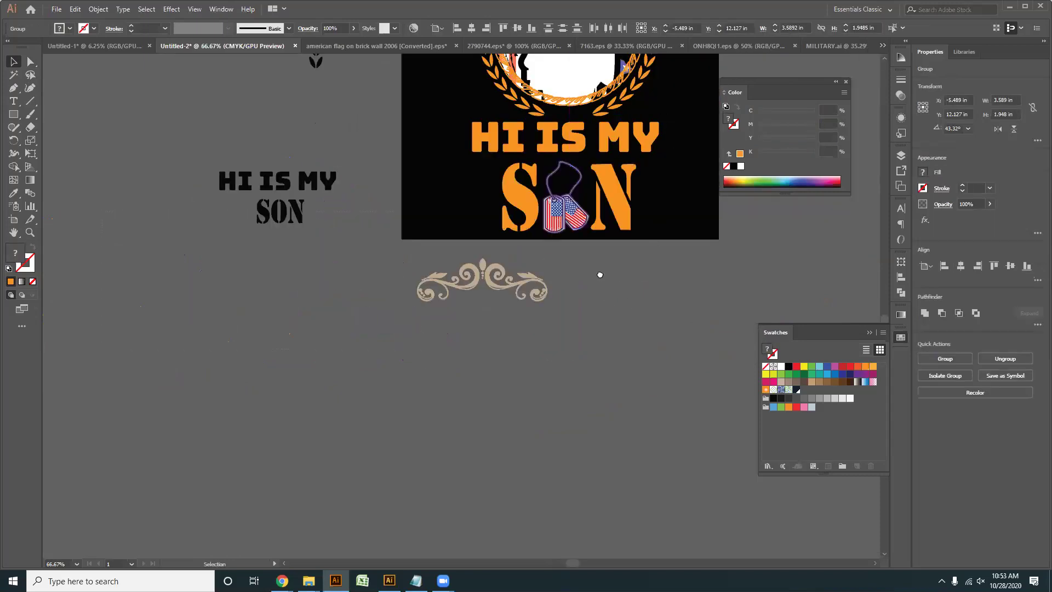
# - Ungroup the beige ornamental divider below the artboard
pyautogui.scroll(1, 595, 214)
pyautogui.moveTo(391, 365); pyautogui.dragTo(397, 410)
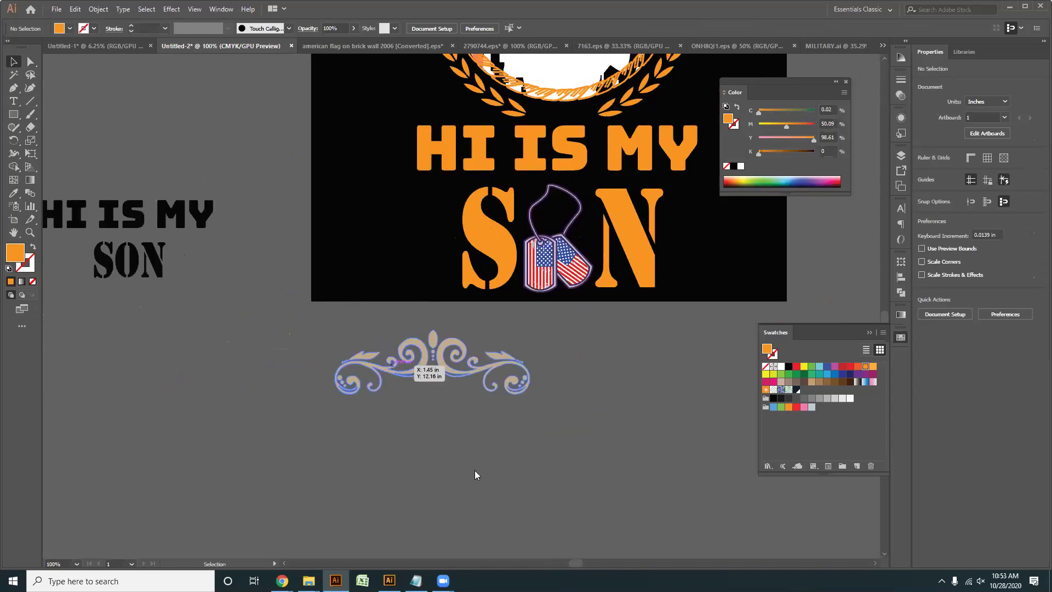
pyautogui.rightClick(439, 387)
pyautogui.click(467, 462)
pyautogui.click(463, 384)
pyautogui.moveTo(463, 384); pyautogui.dragTo(389, 243)
pyautogui.scroll(1, 436, 279)
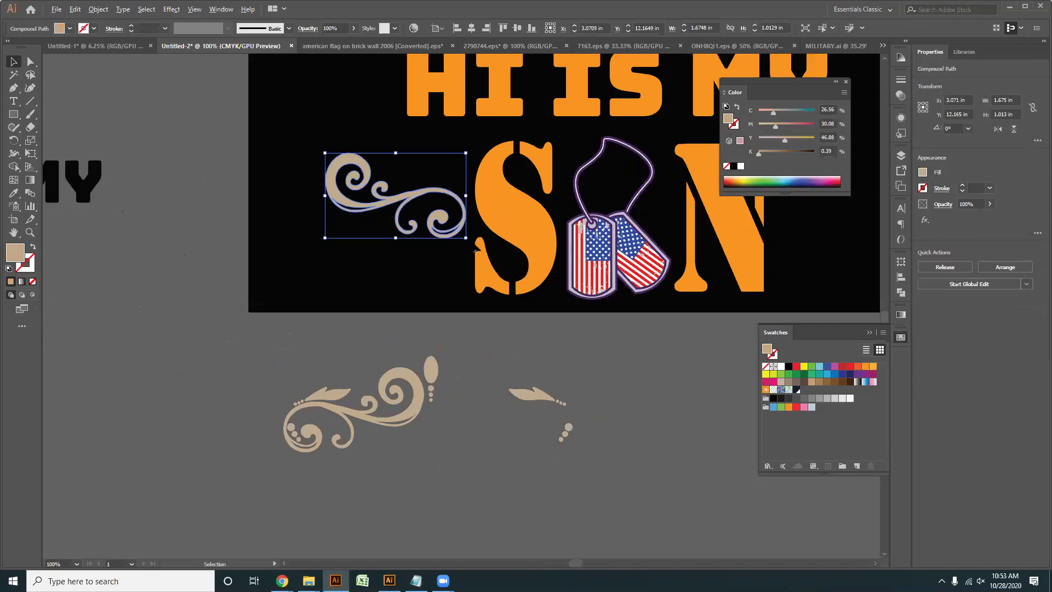
pyautogui.press('a')
pyautogui.scroll(2, 471, 282)
pyautogui.hotkey('ctrl', 'z')
# - Group all pieces of the divider's right half and move it onto the artboard, left of the S
pyautogui.moveTo(677, 535); pyautogui.dragTo(560, 419)
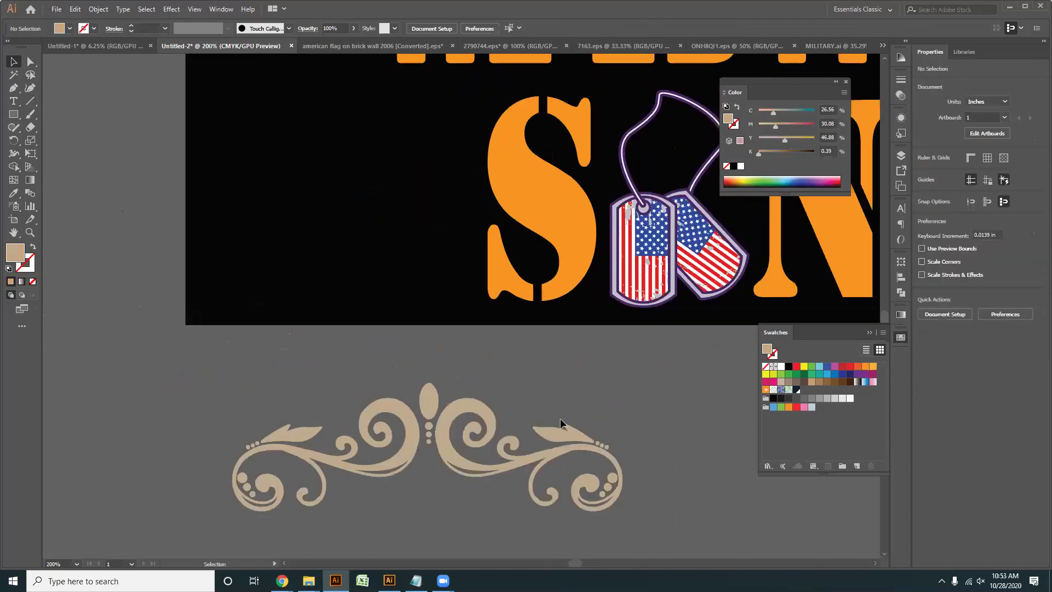
pyautogui.click(551, 433)
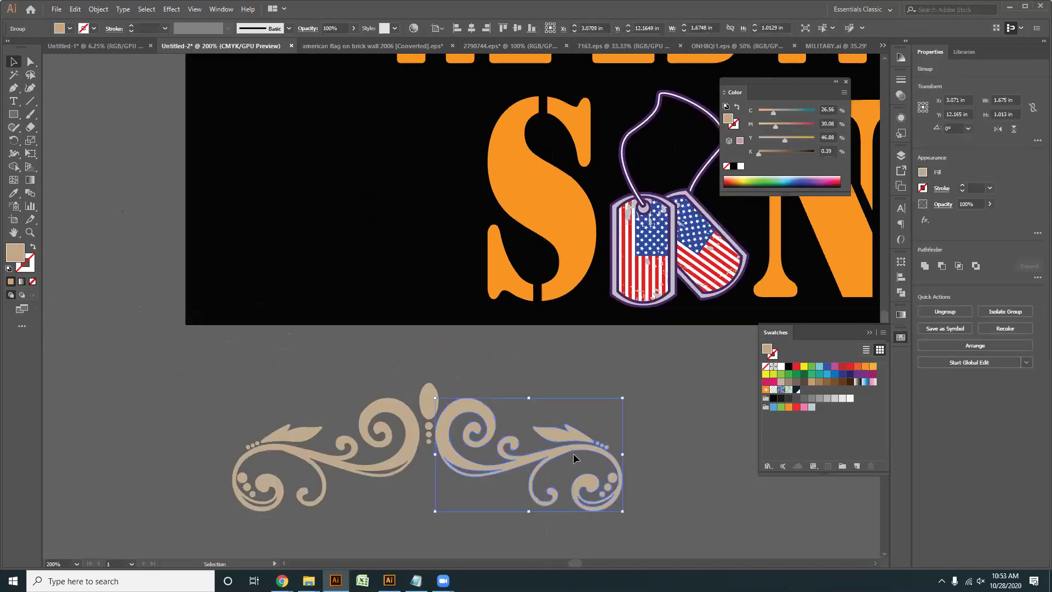
pyautogui.moveTo(576, 458); pyautogui.dragTo(456, 272)
pyautogui.scroll(1, 456, 272)
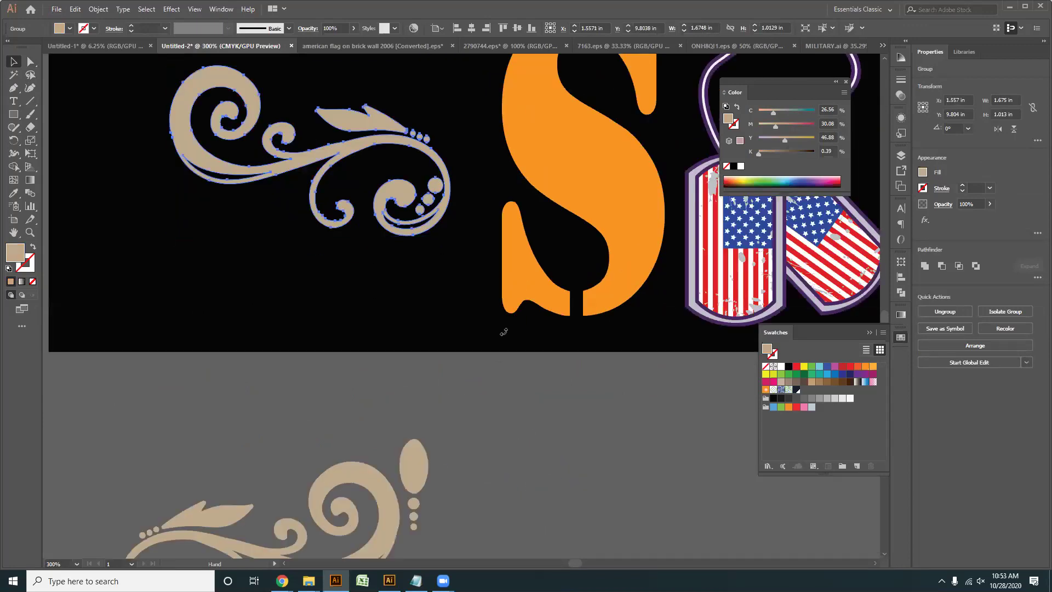
# - Rotate the beige scroll ornament to about 343° and fit it beside the orange S
pyautogui.moveTo(504, 332); pyautogui.dragTo(500, 355)
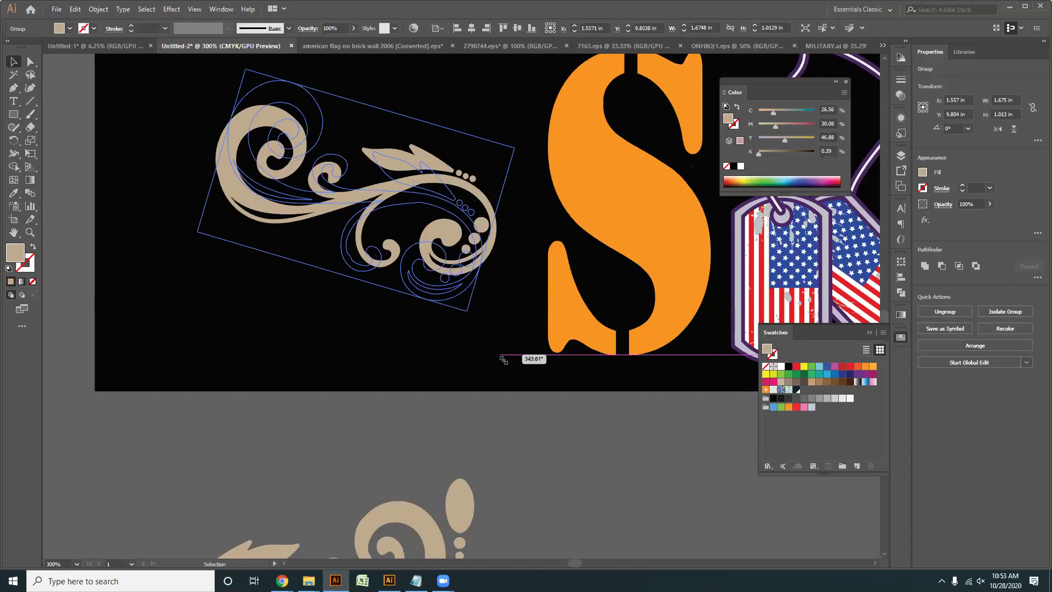
pyautogui.click(515, 445)
pyautogui.scroll(-4, 518, 449)
pyautogui.moveTo(518, 449); pyautogui.dragTo(412, 328)
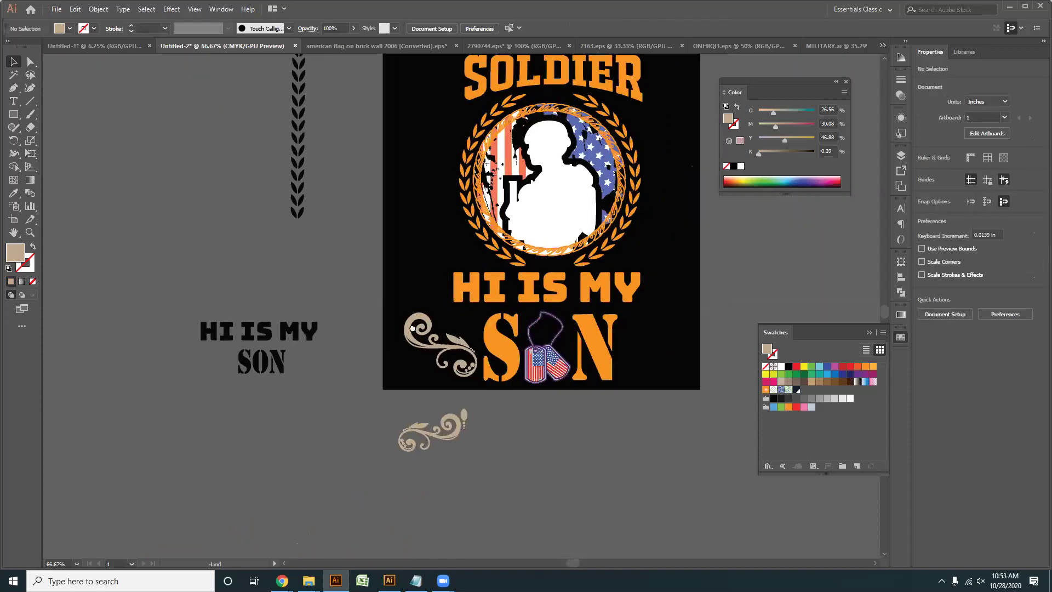
pyautogui.scroll(1, 390, 399)
pyautogui.click(391, 400)
pyautogui.click(357, 449)
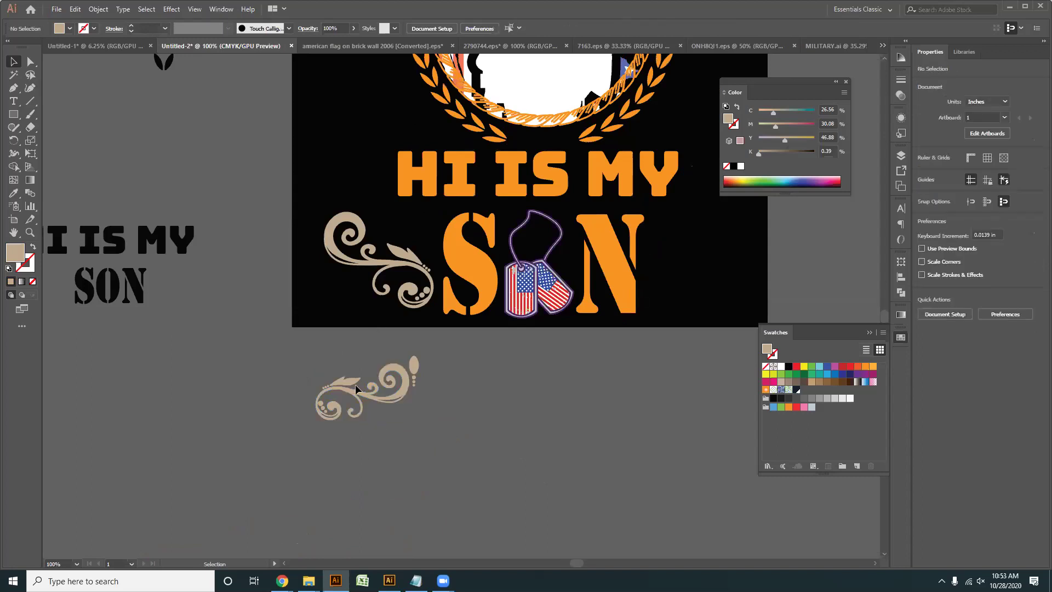
# - Reflect a copy of the scroll ornament across the vertical axis and place it right of the N
pyautogui.rightClick(403, 264)
pyautogui.moveTo(446, 379)
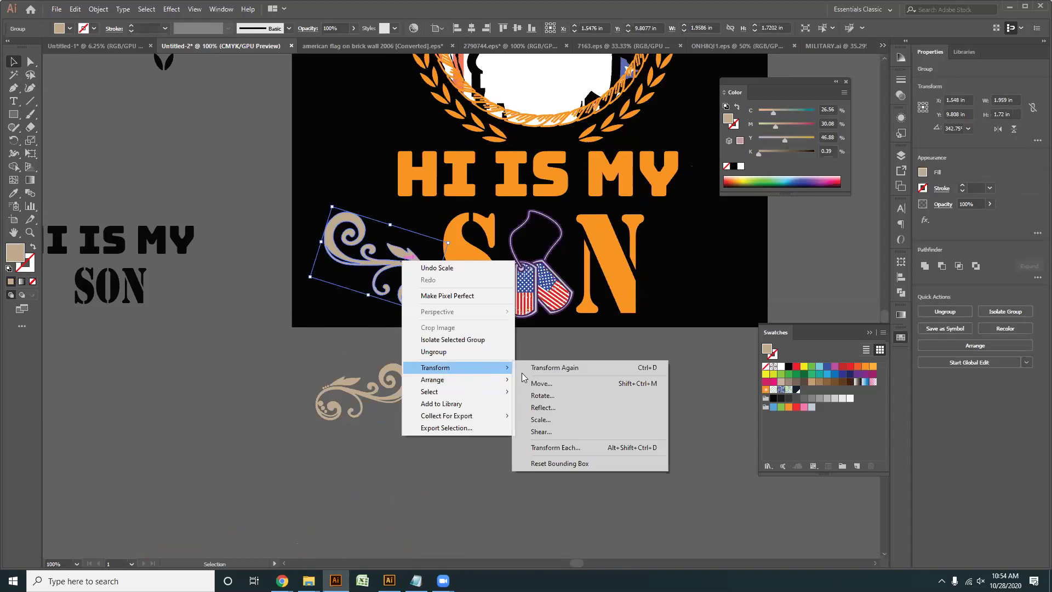
pyautogui.click(554, 408)
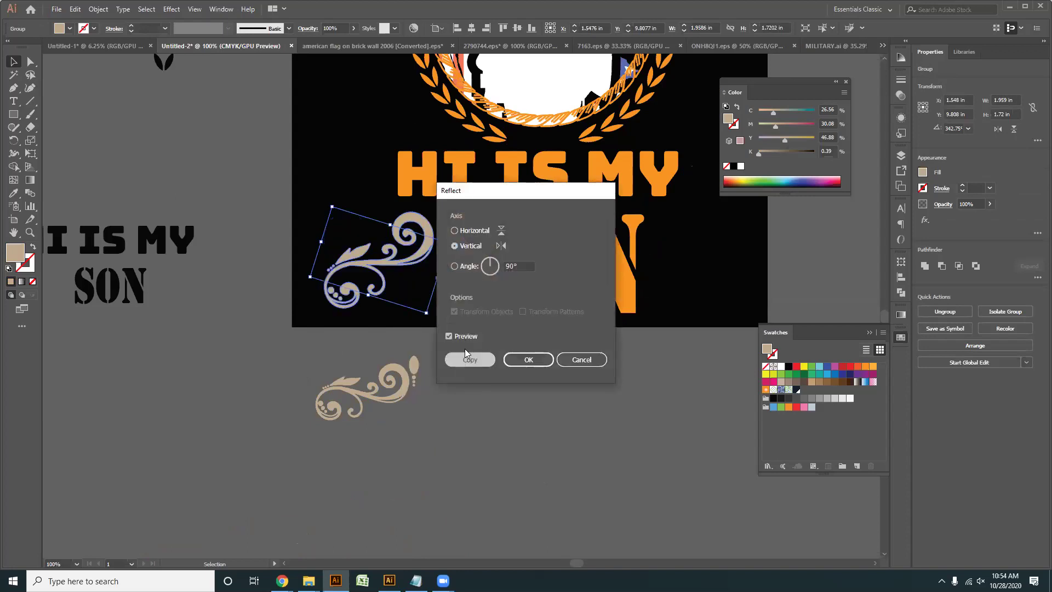
pyautogui.click(470, 358)
pyautogui.moveTo(371, 268); pyautogui.dragTo(693, 267)
pyautogui.click(694, 414)
# - Recolour both scroll ornaments on the artboard with the orange sampled from the lettering
pyautogui.scroll(-1, 633, 376)
pyautogui.scroll(1, 584, 370)
pyautogui.moveTo(584, 370); pyautogui.dragTo(472, 398)
pyautogui.click(309, 294)
pyautogui.keyDown('shift'); pyautogui.click(638, 285); pyautogui.keyUp('shift')
pyautogui.press('i')
pyautogui.click(499, 268)
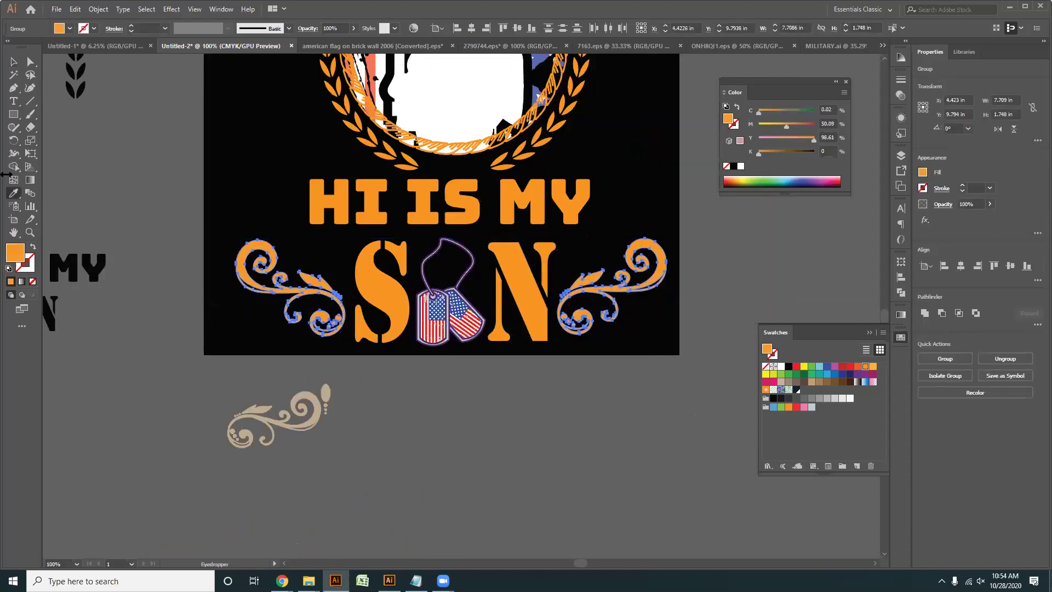
pyautogui.click(12, 69)
pyautogui.click(491, 392)
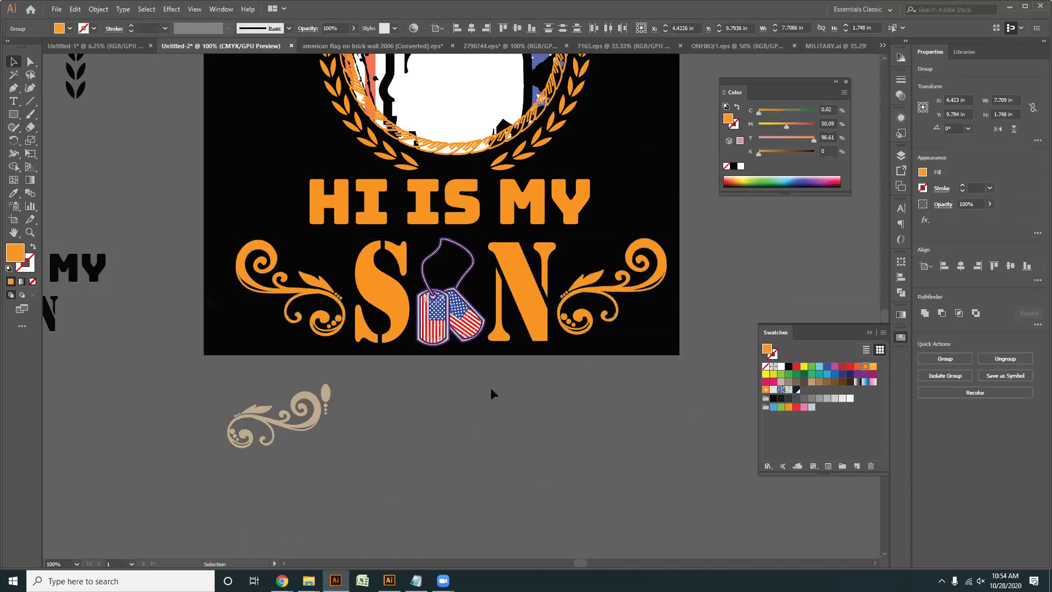
pyautogui.scroll(-3, 483, 392)
pyautogui.scroll(1, 493, 392)
pyautogui.scroll(1, 552, 287)
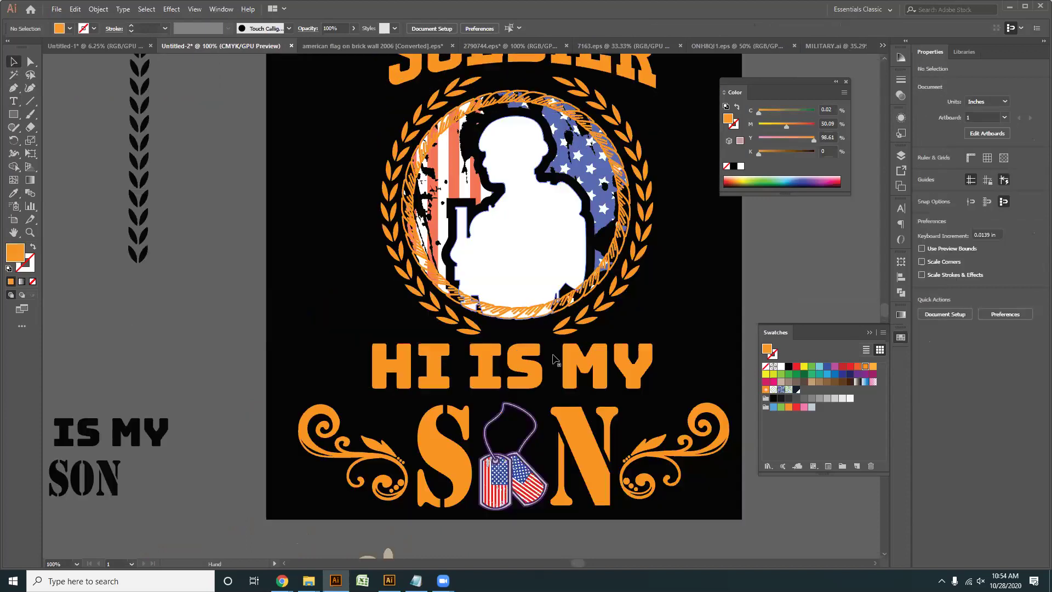
pyautogui.scroll(2, 556, 355)
pyautogui.scroll(-2, 610, 433)
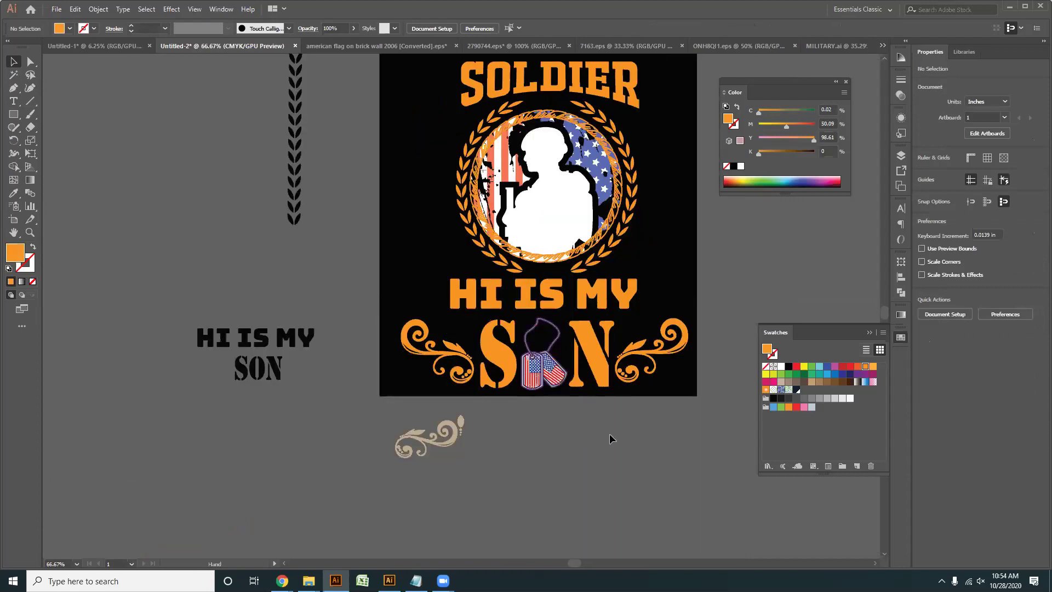
pyautogui.scroll(1, 634, 410)
pyautogui.scroll(-2, 584, 405)
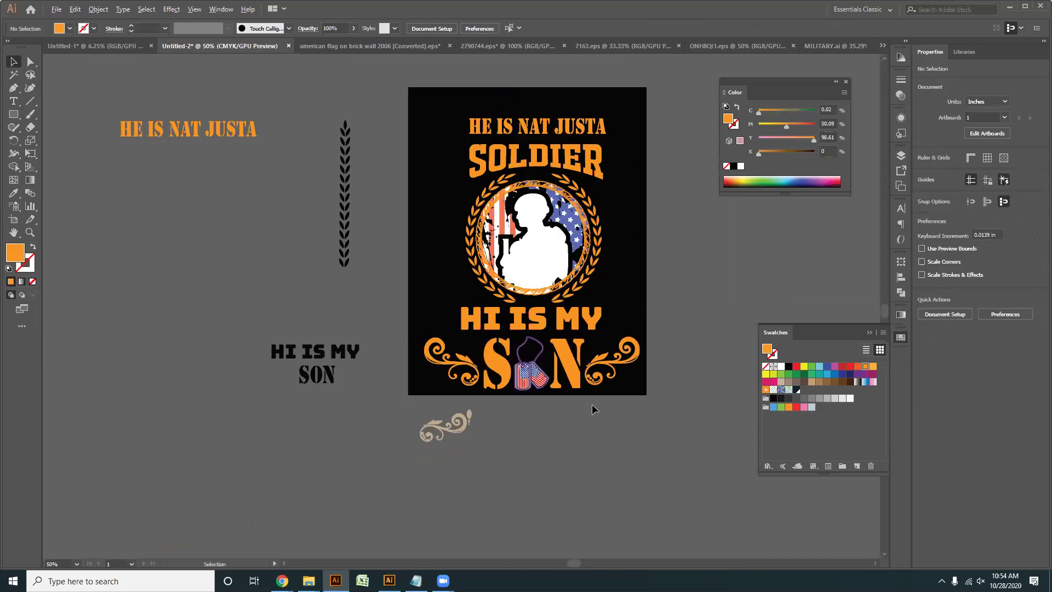
# - Examine how the SON row with its dog tags and flanking scrolls fits on the artboard
pyautogui.scroll(1, 592, 403)
pyautogui.moveTo(630, 389); pyautogui.dragTo(439, 350)
pyautogui.moveTo(322, 410); pyautogui.dragTo(254, 452)
pyautogui.click(484, 456)
pyautogui.hotkey('ctrl', '1')
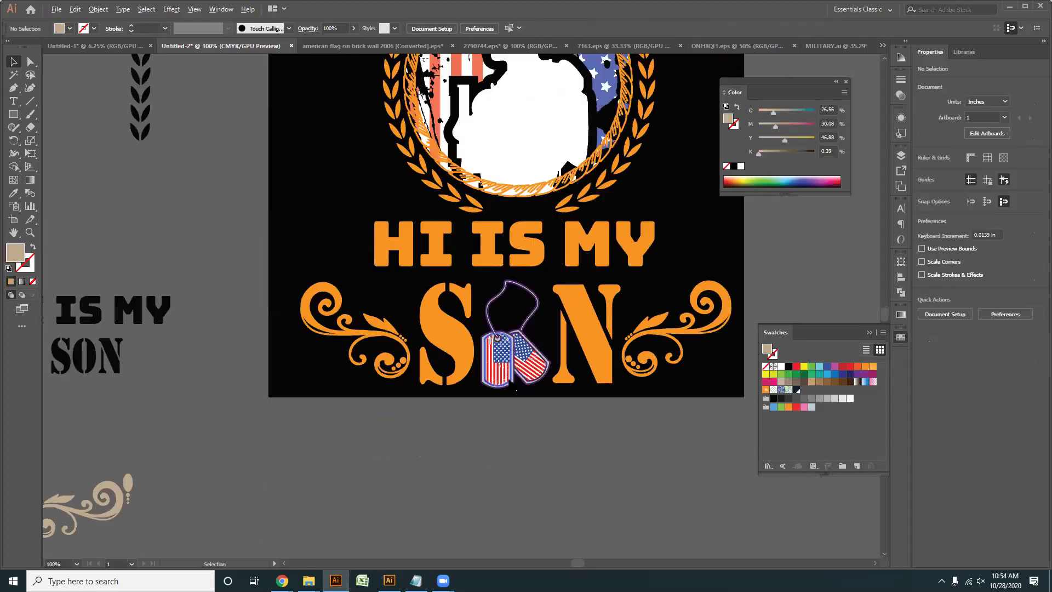
pyautogui.scroll(-2, 510, 385)
pyautogui.moveTo(535, 388); pyautogui.dragTo(520, 415)
pyautogui.scroll(1, 521, 415)
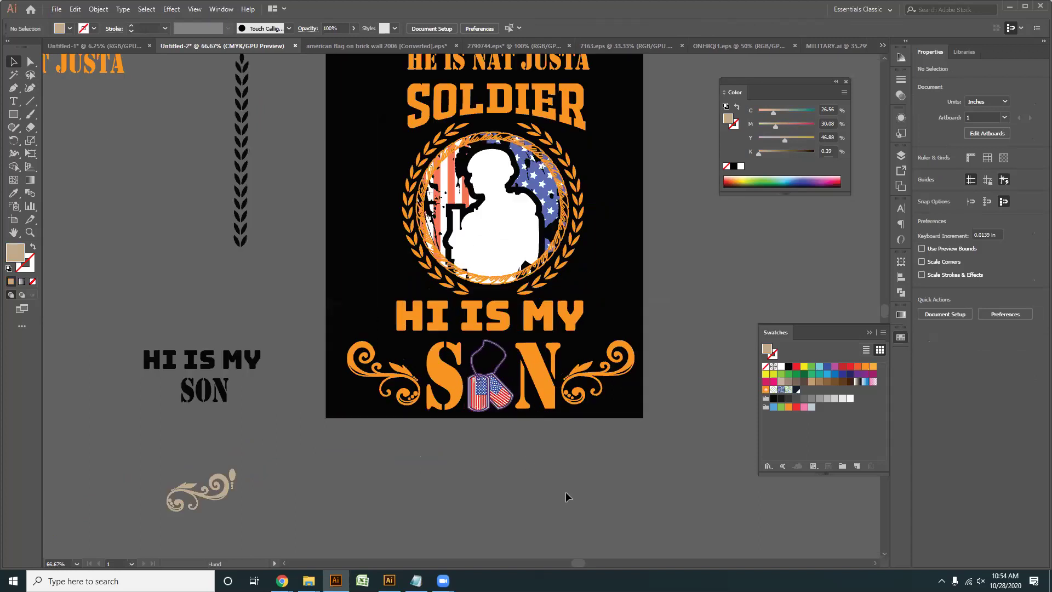
pyautogui.moveTo(631, 466); pyautogui.dragTo(638, 481)
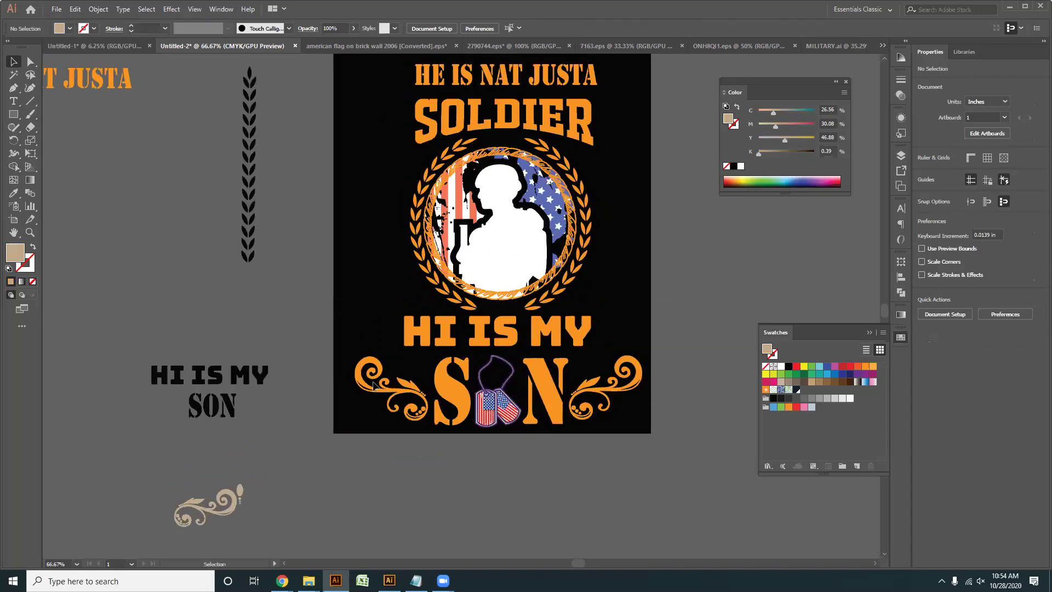
# - Group the SON lettering, dog tags and both scrolls, and centre the row horizontally on the artboard
pyautogui.click(361, 403)
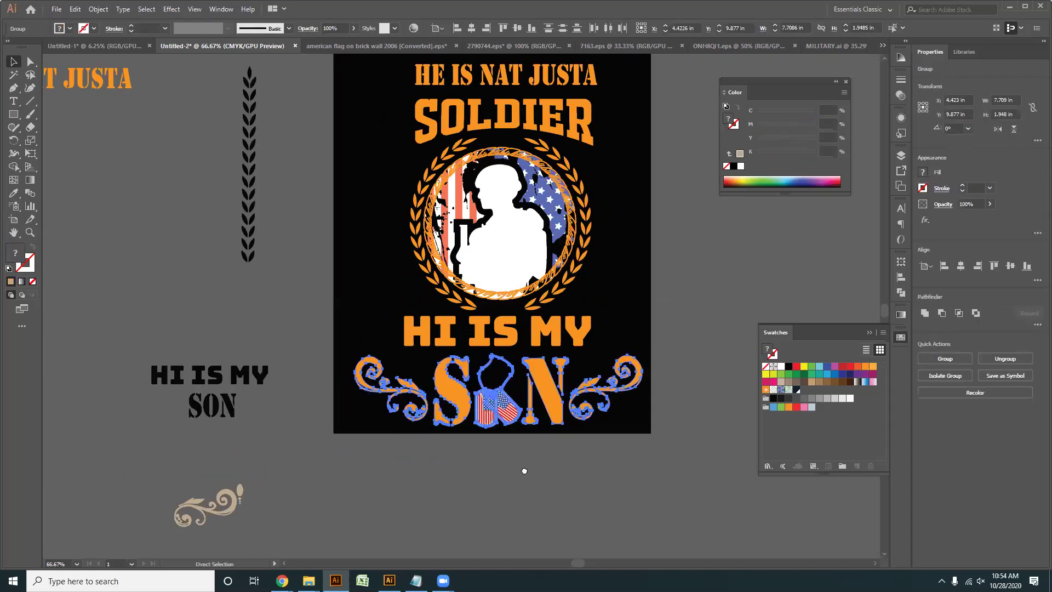
pyautogui.moveTo(524, 471); pyautogui.dragTo(535, 496)
pyautogui.click(586, 492)
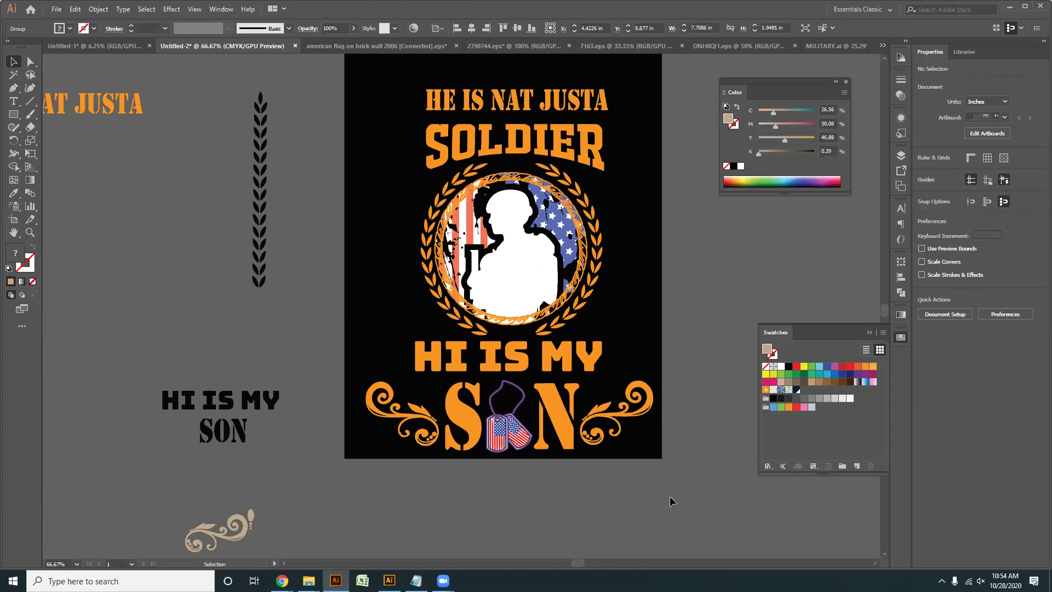
pyautogui.scroll(1, 610, 478)
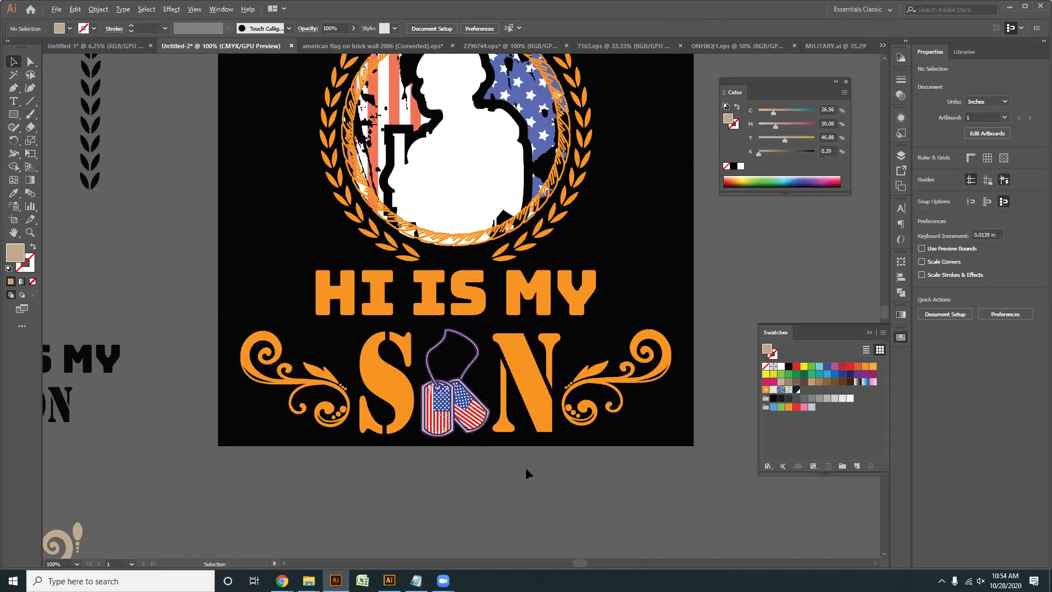
pyautogui.scroll(-1, 621, 442)
# - Scale the grouped SON row down to about 5.75 in wide beneath HI IS MY
pyautogui.click(609, 439)
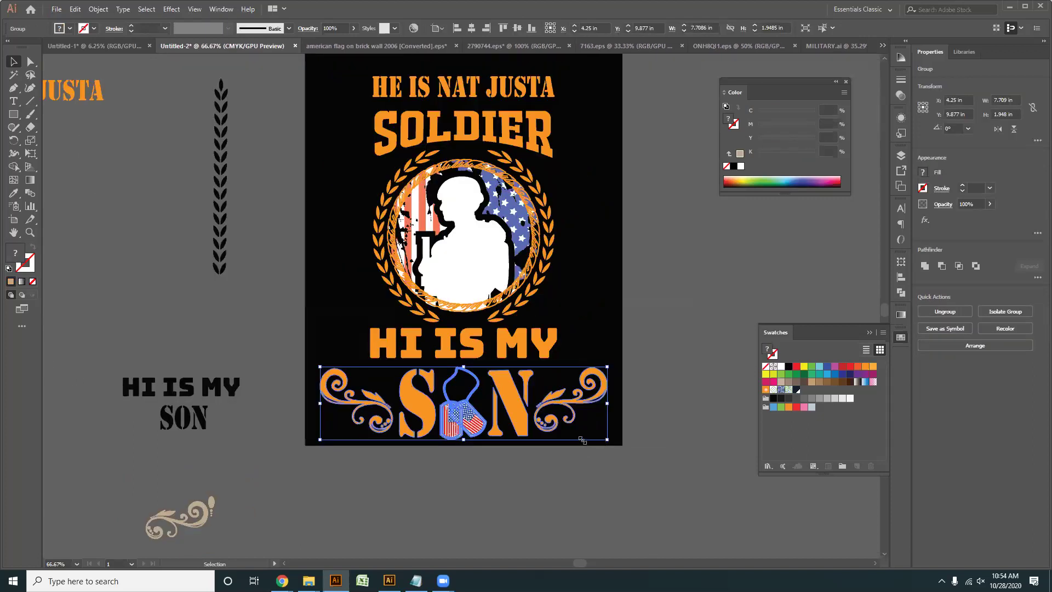
pyautogui.click(479, 481)
pyautogui.scroll(2, 480, 481)
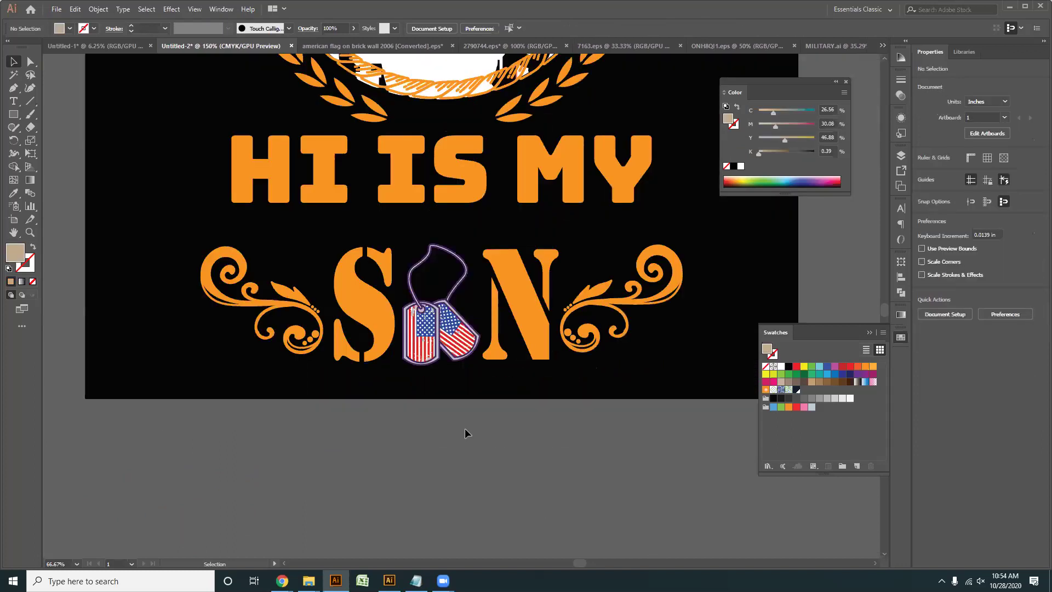
# - Centre the slogan lines, soldier emblem and SON row horizontally on the artboard
pyautogui.click(287, 189)
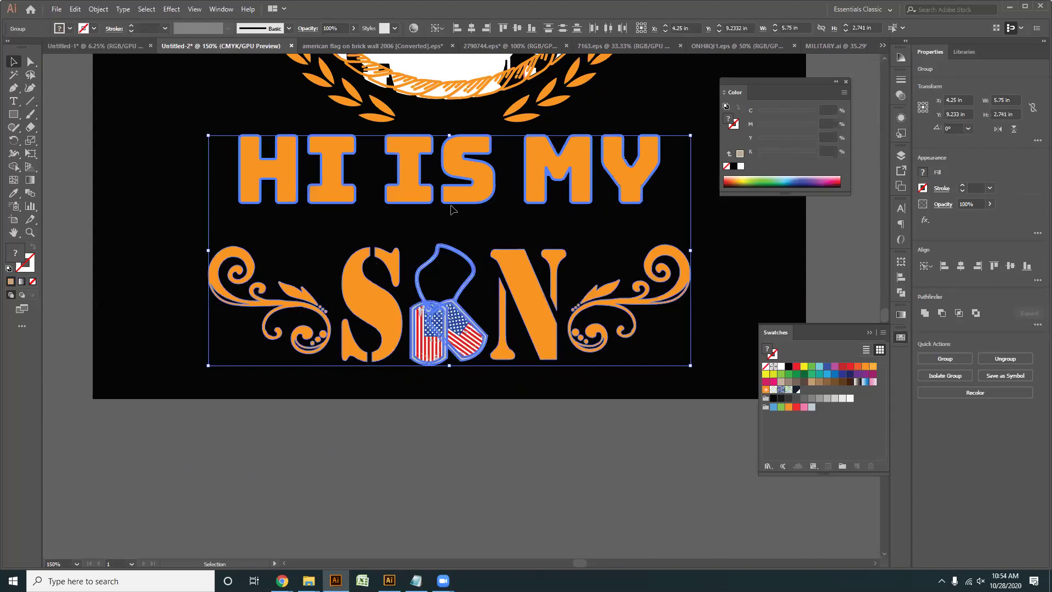
pyautogui.scroll(-3, 452, 209)
pyautogui.keyDown('shift'); pyautogui.click(462, 168); pyautogui.keyUp('shift')
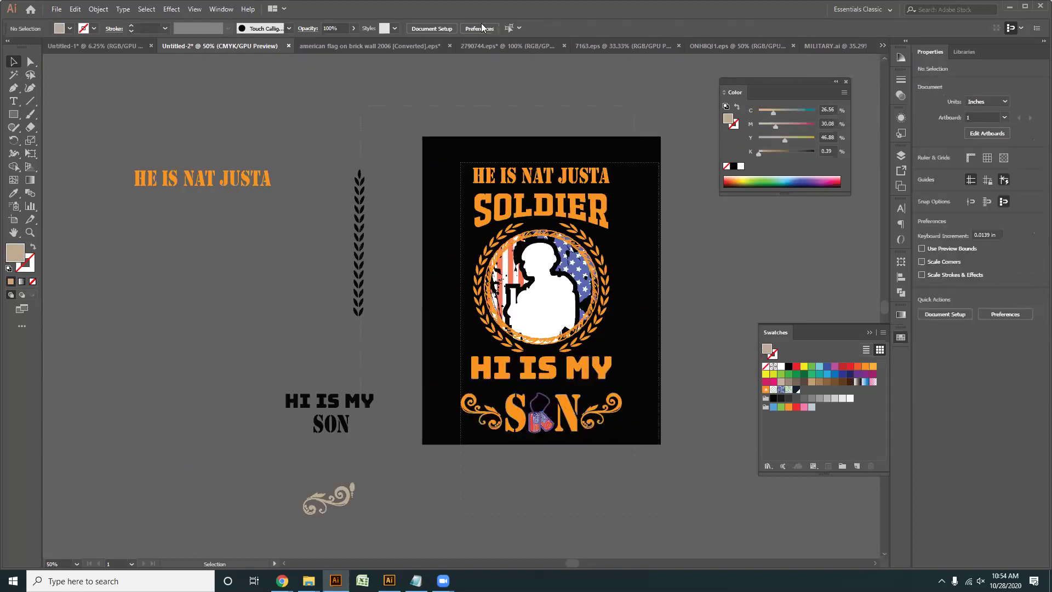
pyautogui.click(474, 31)
# - Enlarge the whole design so it spans from the artboard's top edge to its bottom edge
pyautogui.click(591, 462)
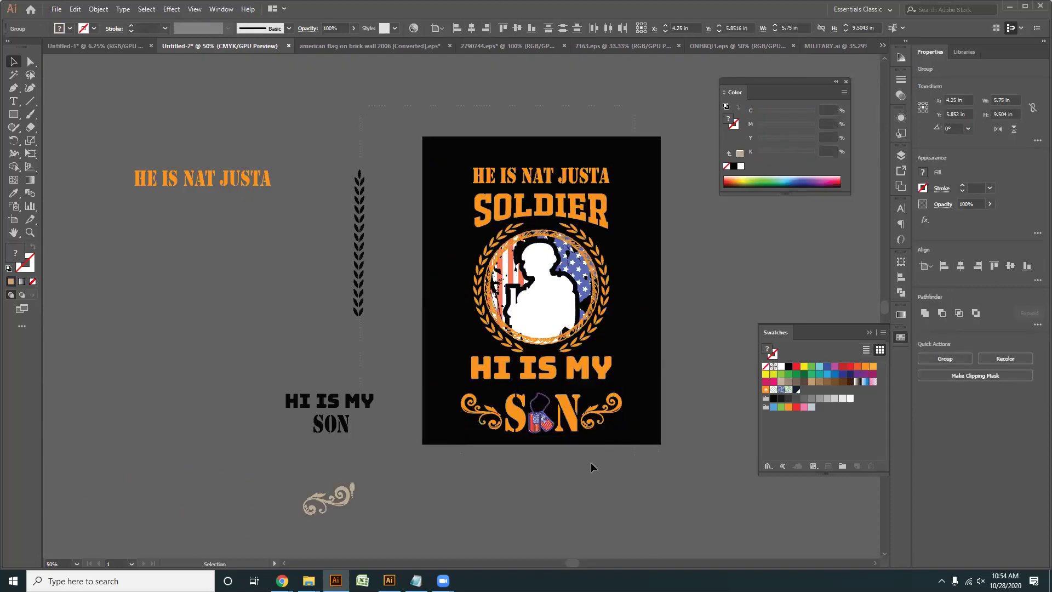
pyautogui.scroll(1, 589, 462)
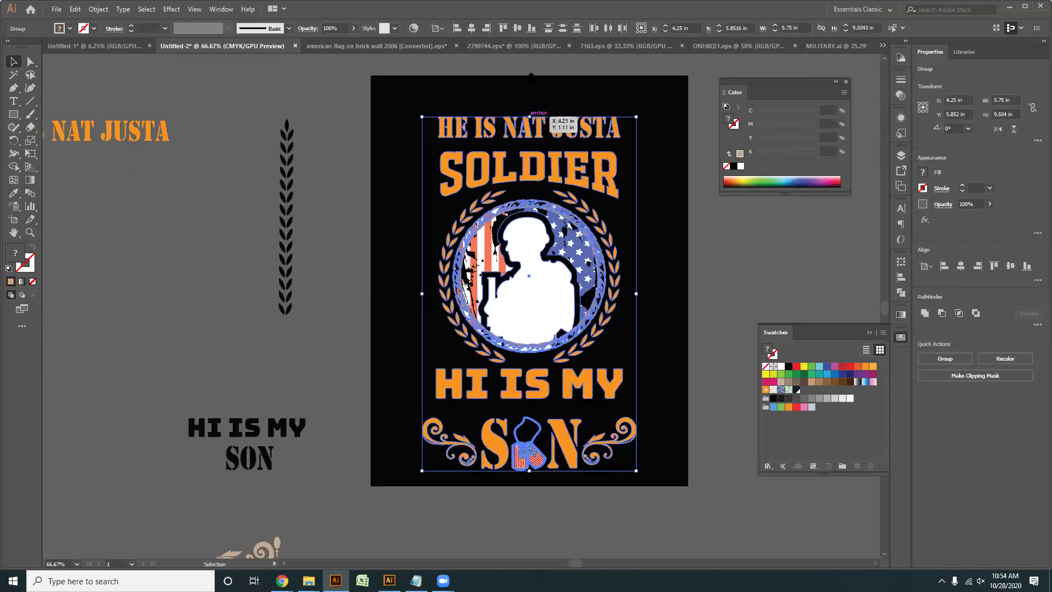
pyautogui.moveTo(530, 117); pyautogui.dragTo(530, 76)
pyautogui.moveTo(528, 470); pyautogui.dragTo(532, 484)
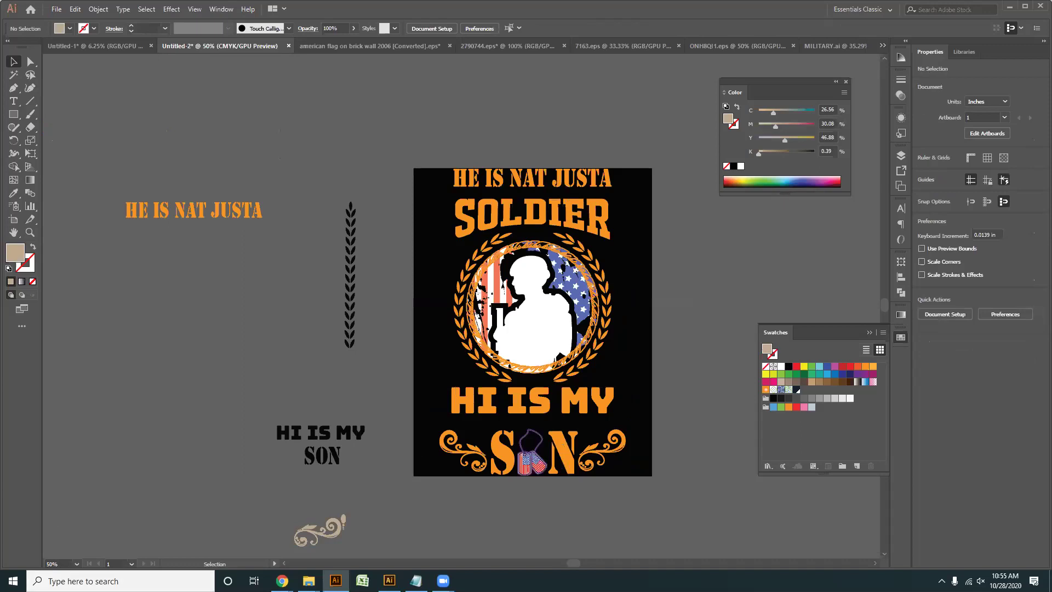
# - Switch to the Star tool
pyautogui.scroll(1, 357, 367)
pyautogui.moveTo(349, 340); pyautogui.dragTo(199, 337)
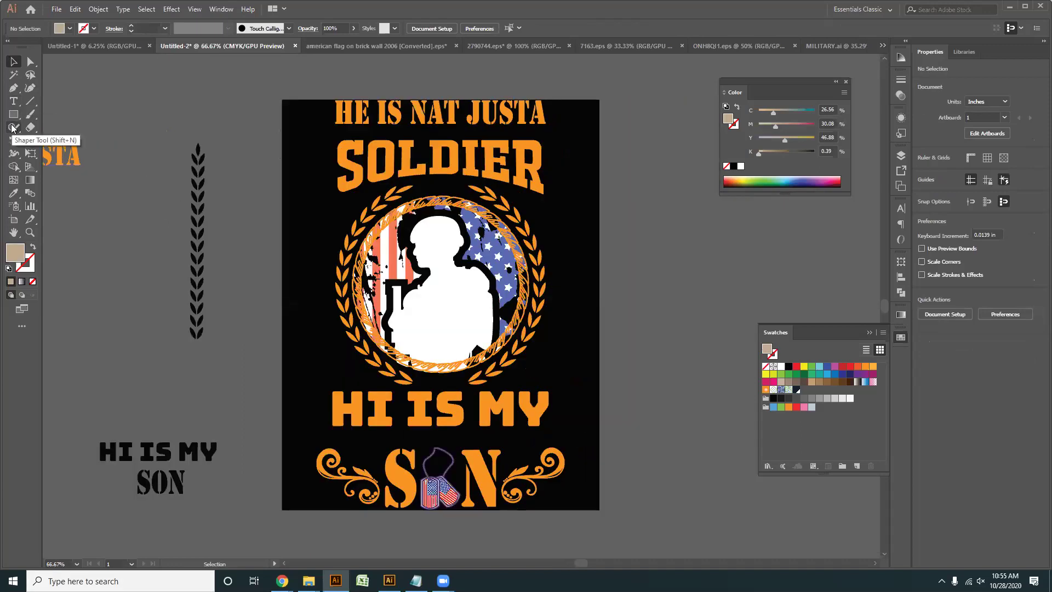
pyautogui.click(14, 116)
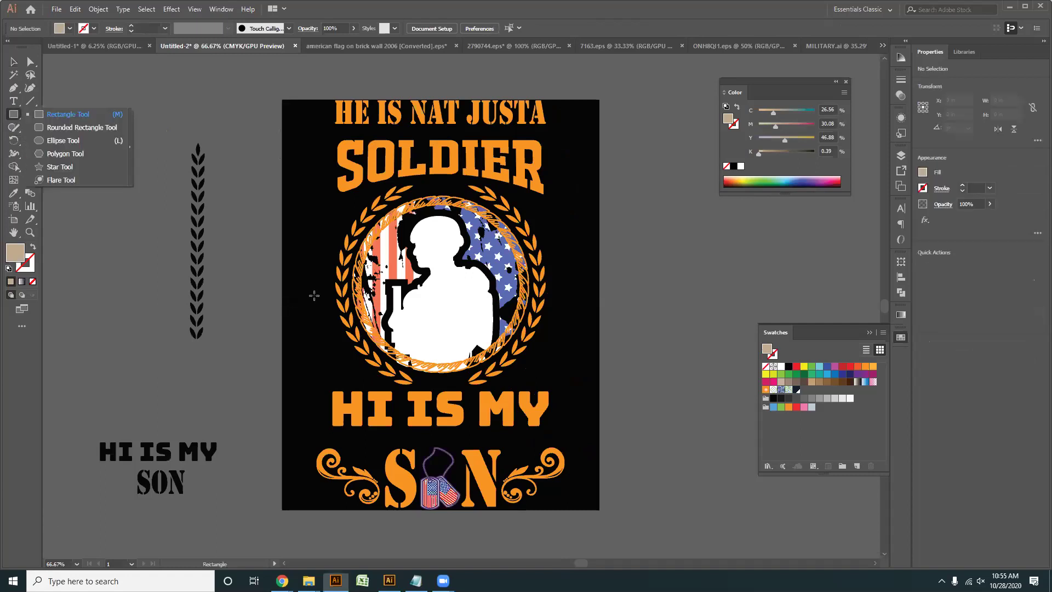
pyautogui.moveTo(13, 114); pyautogui.dragTo(52, 167)
# - Switch to Chrome and search Google Images for "t shirt design" in a new browser tab
pyautogui.click(282, 581)
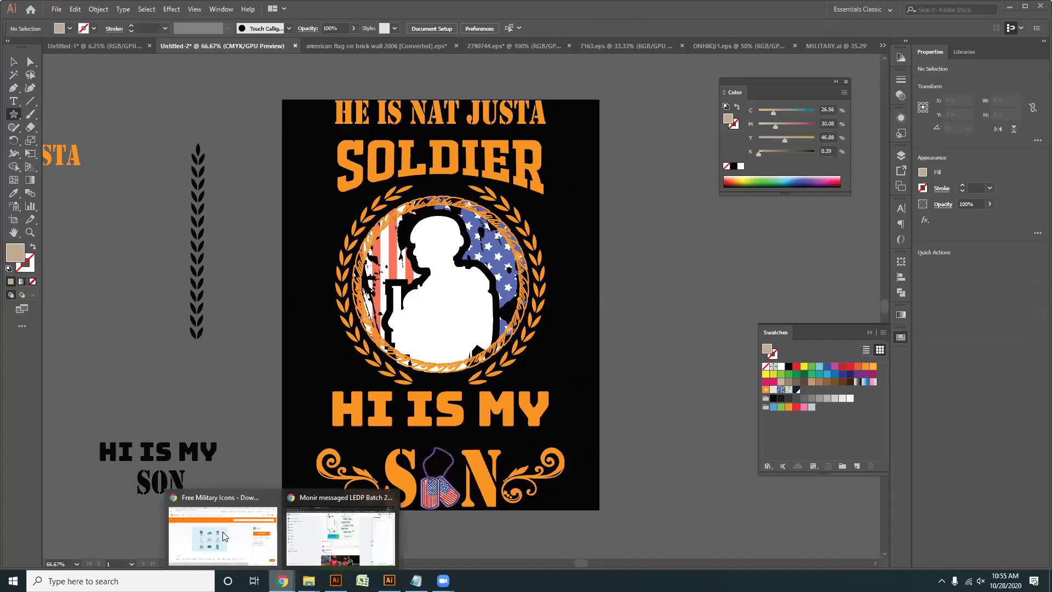
pyautogui.click(217, 528)
pyautogui.click(942, 10)
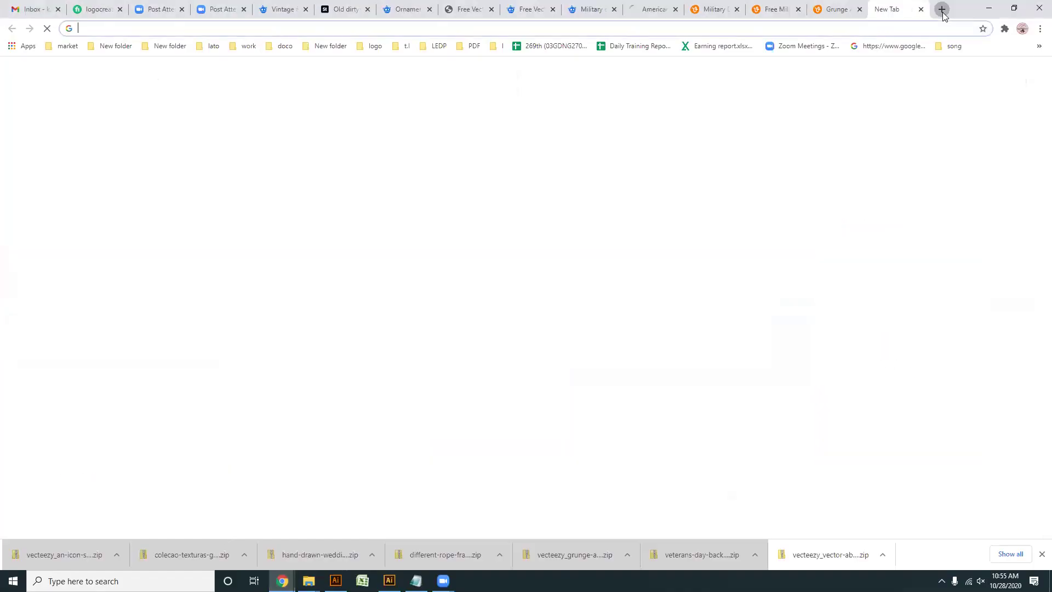
pyautogui.write('t')
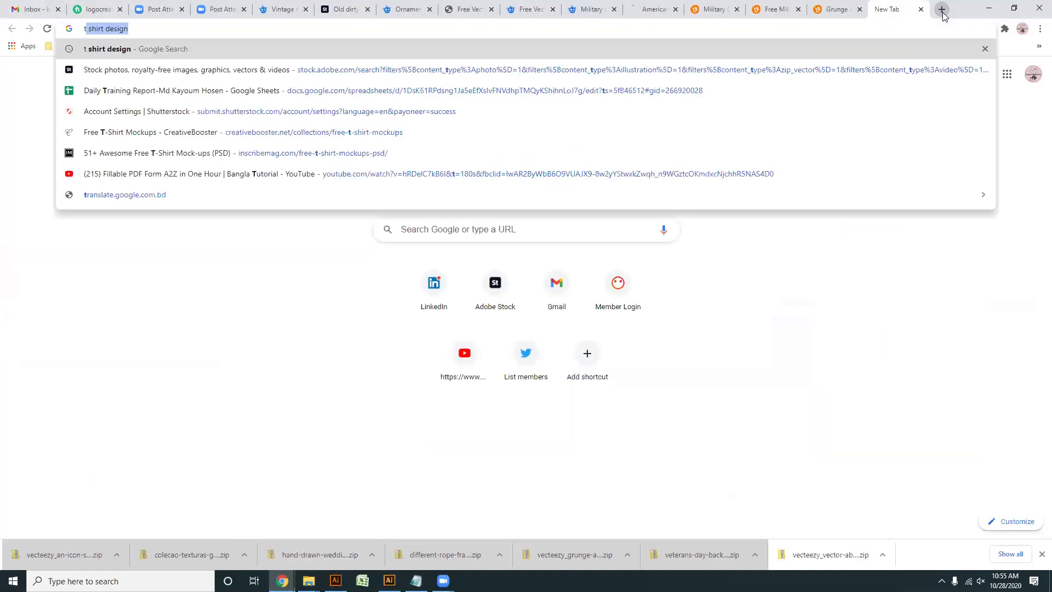
pyautogui.click(131, 53)
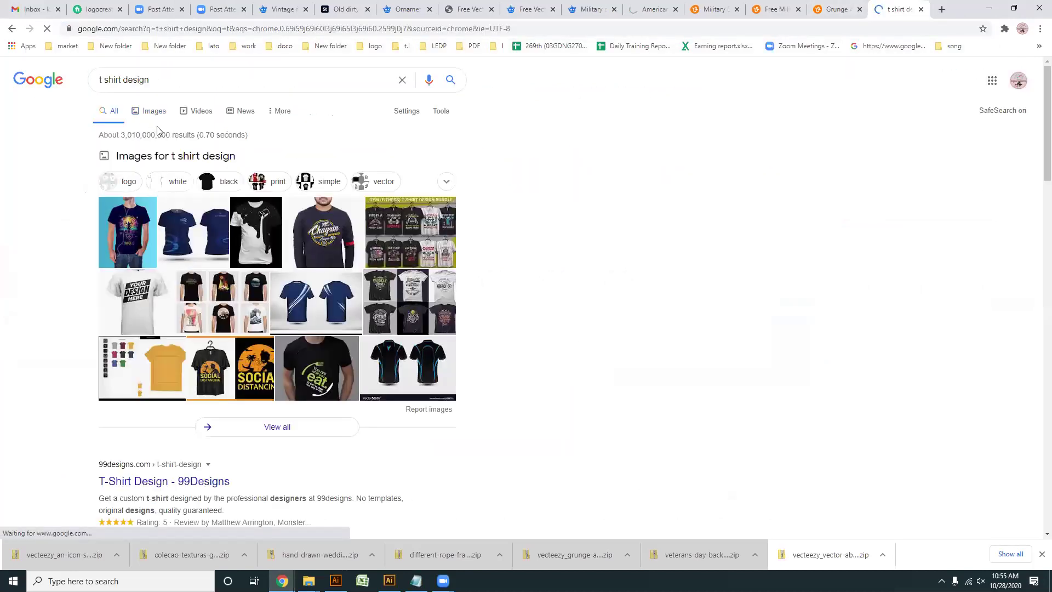
pyautogui.click(269, 309)
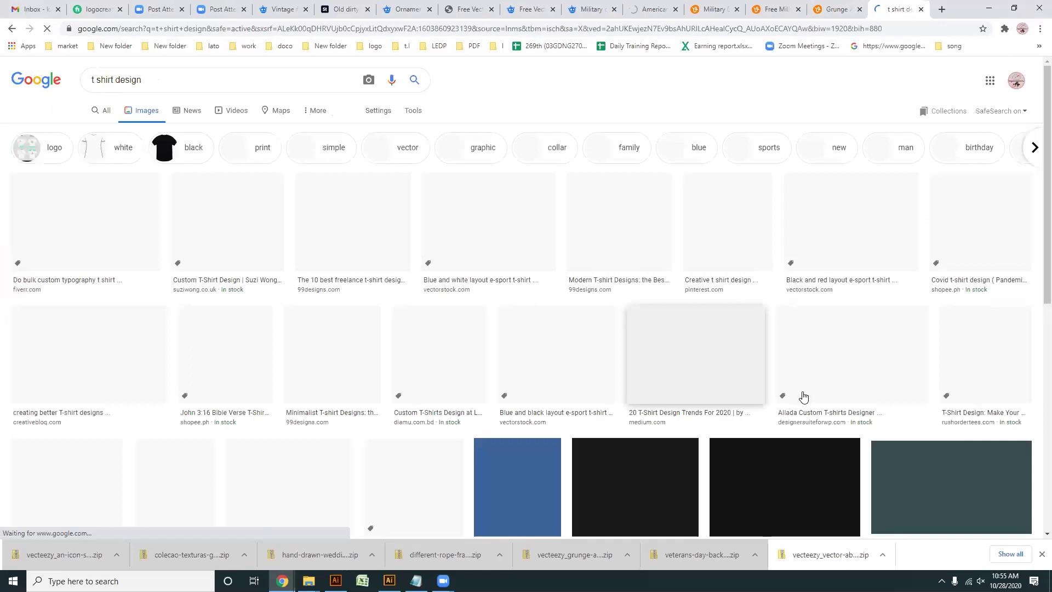
# - Examine the gym and hunting T-shirt design bundles in the image results for decoration ideas
pyautogui.scroll(-2, 803, 396)
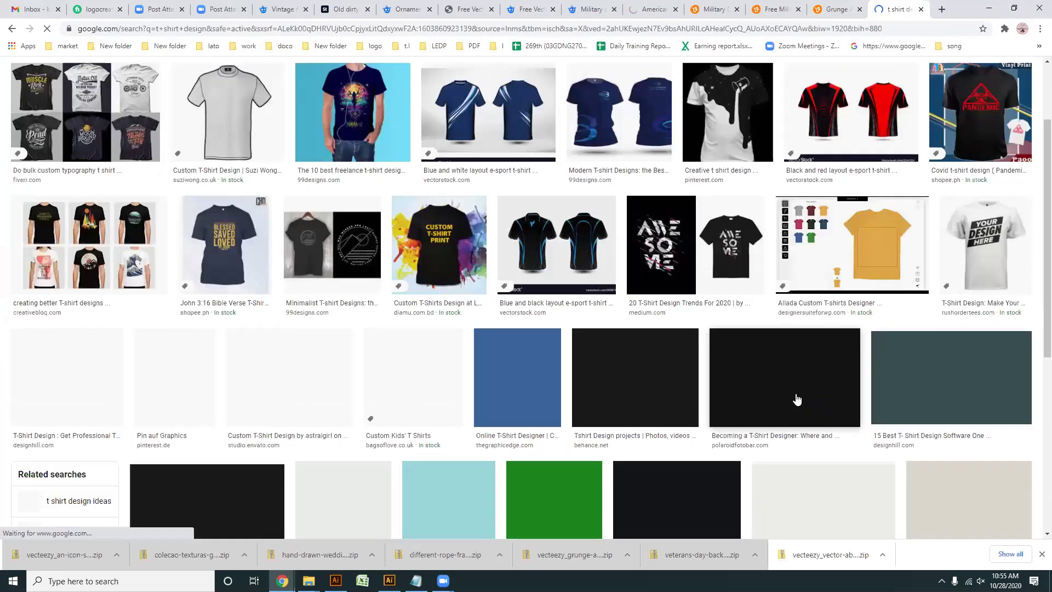
pyautogui.scroll(-1, 797, 398)
pyautogui.scroll(-2, 653, 268)
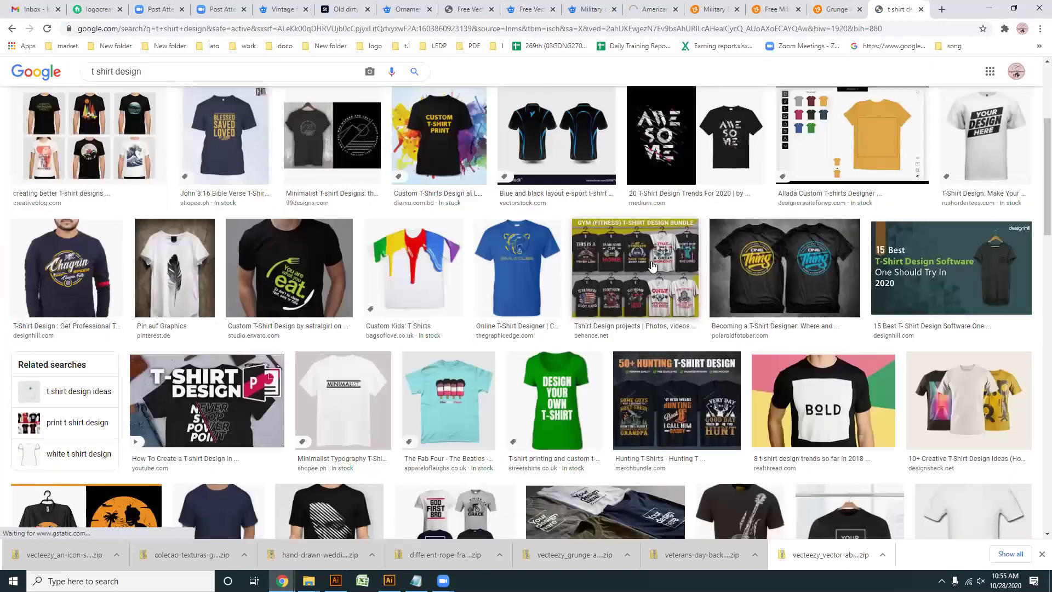
pyautogui.click(656, 265)
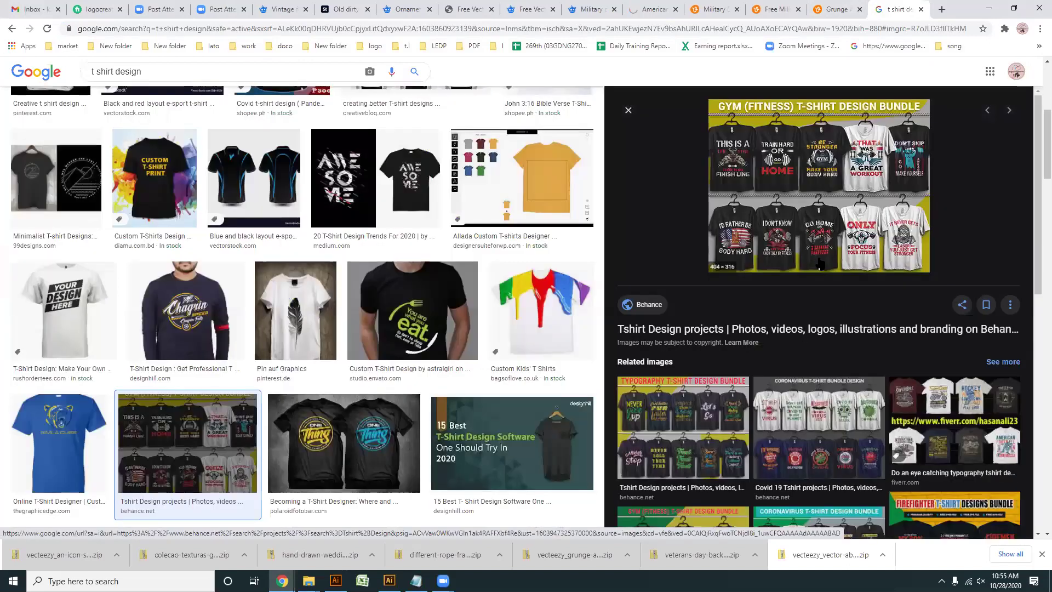
pyautogui.scroll(-8, 753, 349)
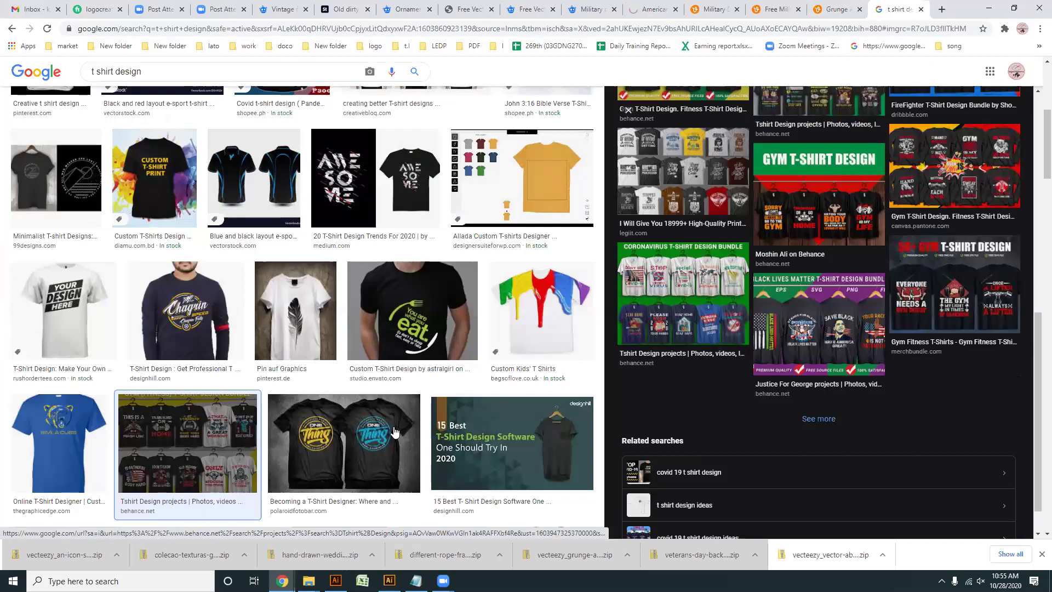
pyautogui.click(740, 337)
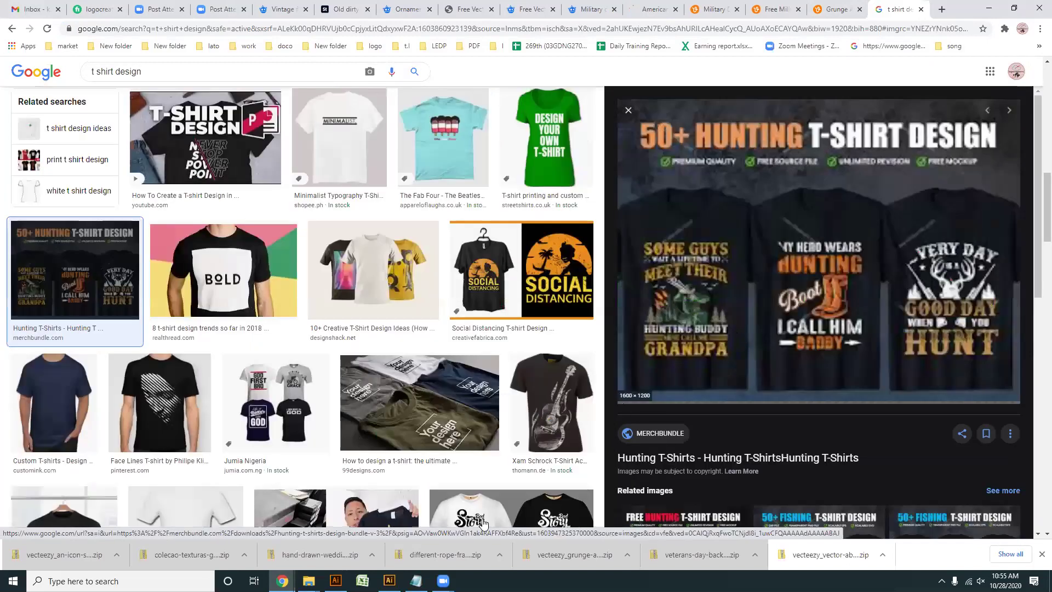
pyautogui.scroll(-5, 482, 523)
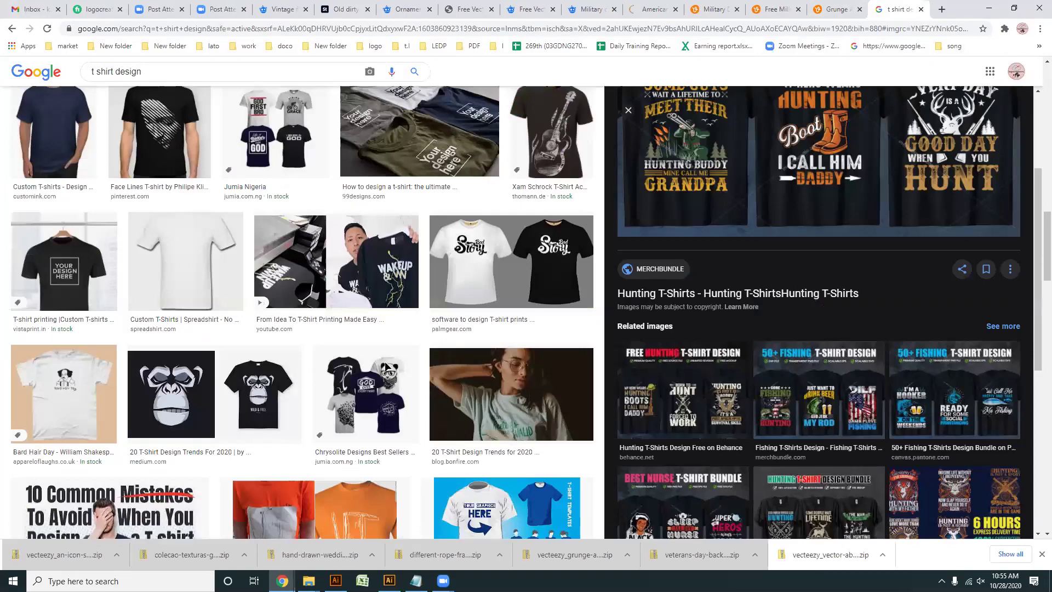
# - Return to Illustrator and draw a star about 0.4 in tall between SOLDIER and the top of the rope circle
pyautogui.hotkey('alt', 'Tab')
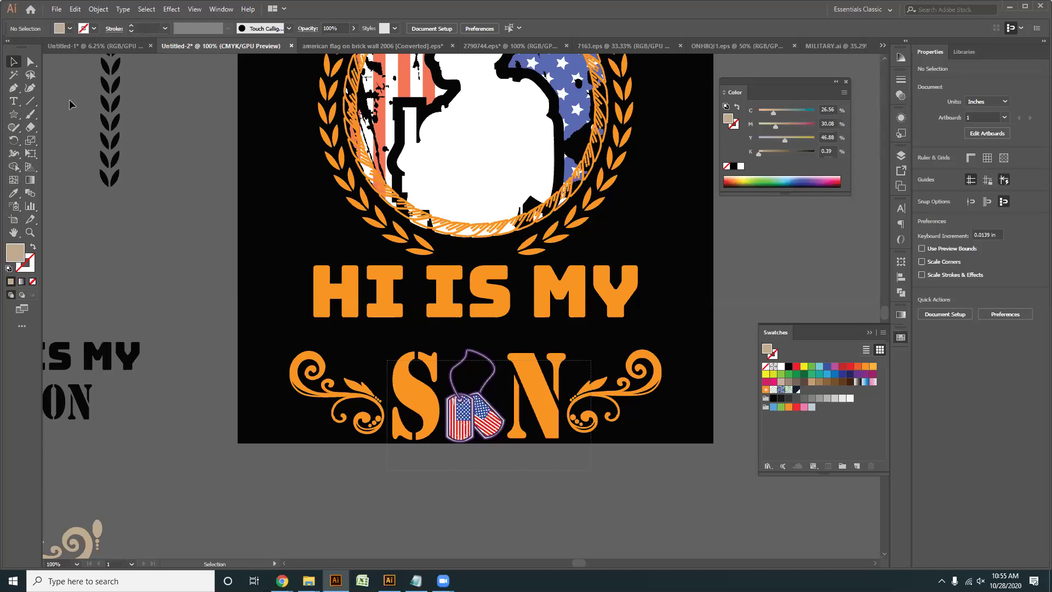
pyautogui.click(14, 114)
pyautogui.scroll(3, 482, 137)
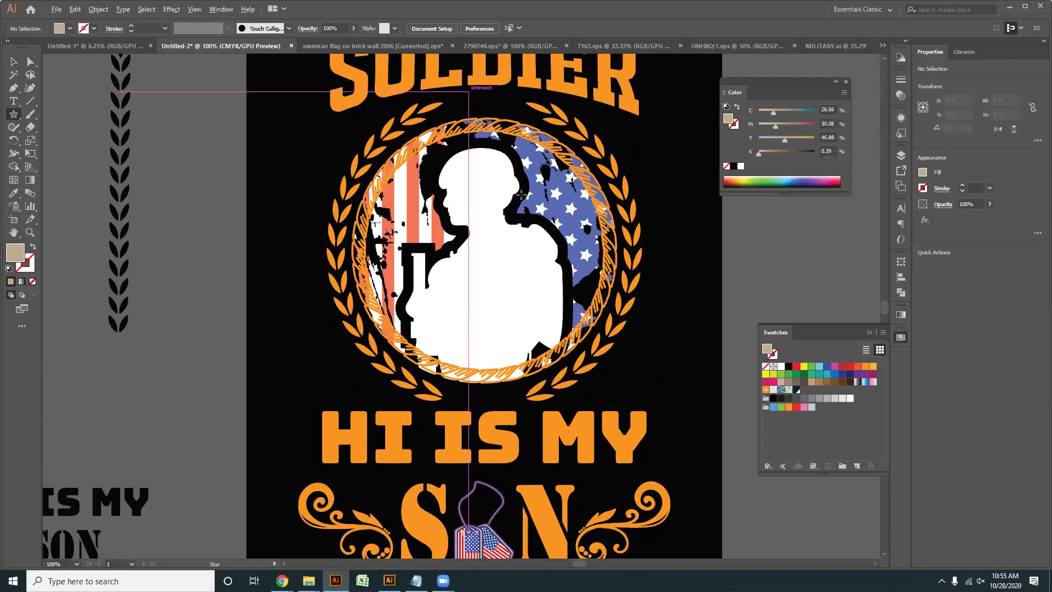
pyautogui.moveTo(515, 177); pyautogui.dragTo(523, 196)
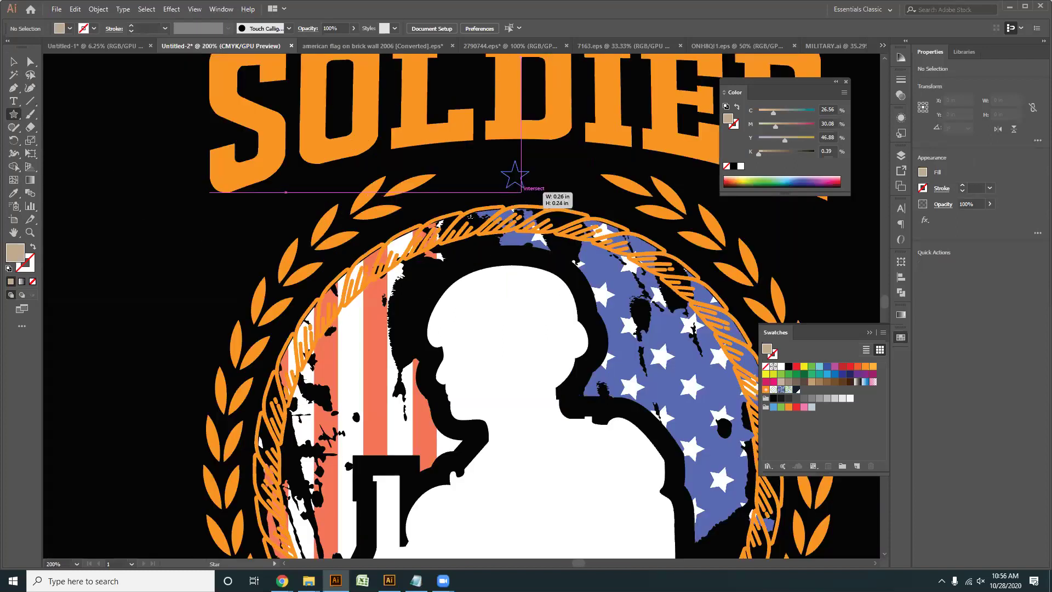
# - Add a smaller copy of the star on each side of it and select all three stars
pyautogui.press('v')
pyautogui.hotkey('ctrl', '=')
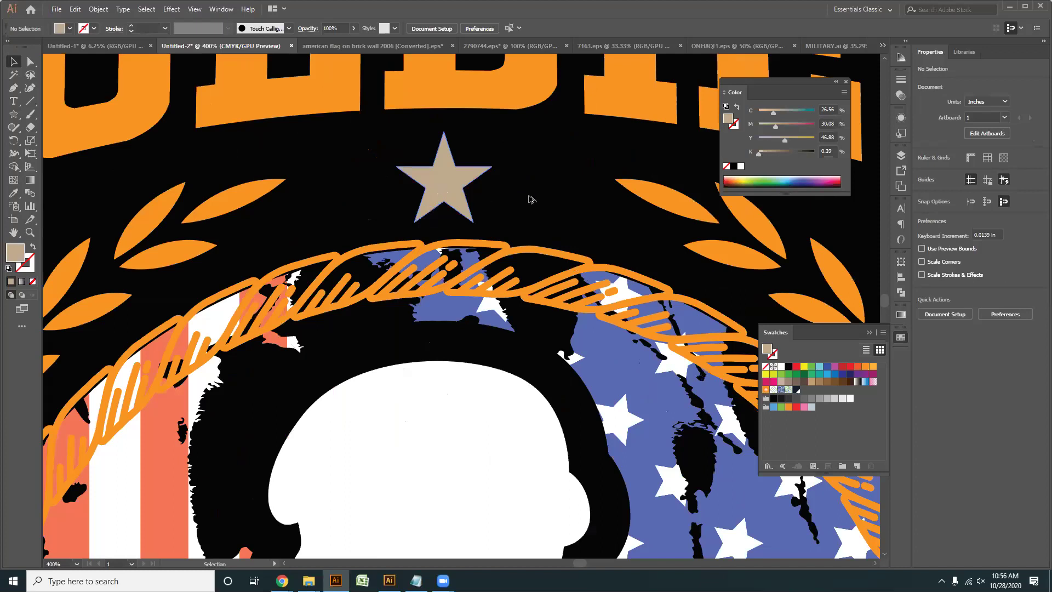
pyautogui.moveTo(595, 229); pyautogui.dragTo(342, 192)
pyautogui.keyDown('shift'); pyautogui.click(426, 191); pyautogui.keyUp('shift')
pyautogui.keyDown('shift'); pyautogui.click(558, 189); pyautogui.keyUp('shift')
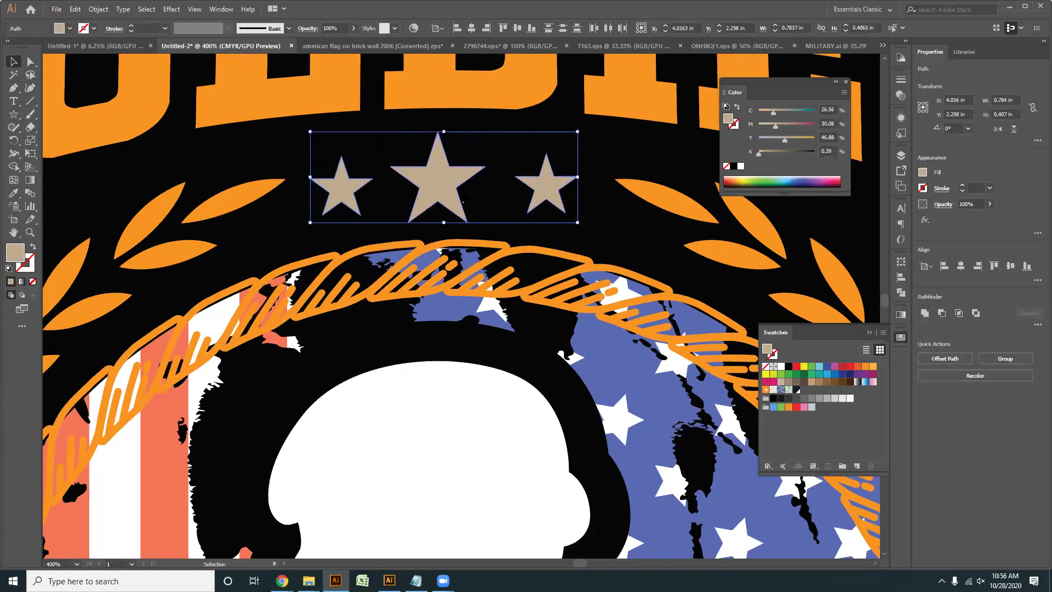
# - Place the three stars, rotated 180°, in the gap between the wreath's lower ends above HI IS MY, centred horizontally
pyautogui.click(441, 180)
pyautogui.click(516, 28)
pyautogui.hotkey('ctrl', '-')
pyautogui.hotkey('ctrl', '-')
pyautogui.hotkey('ctrl', '-')
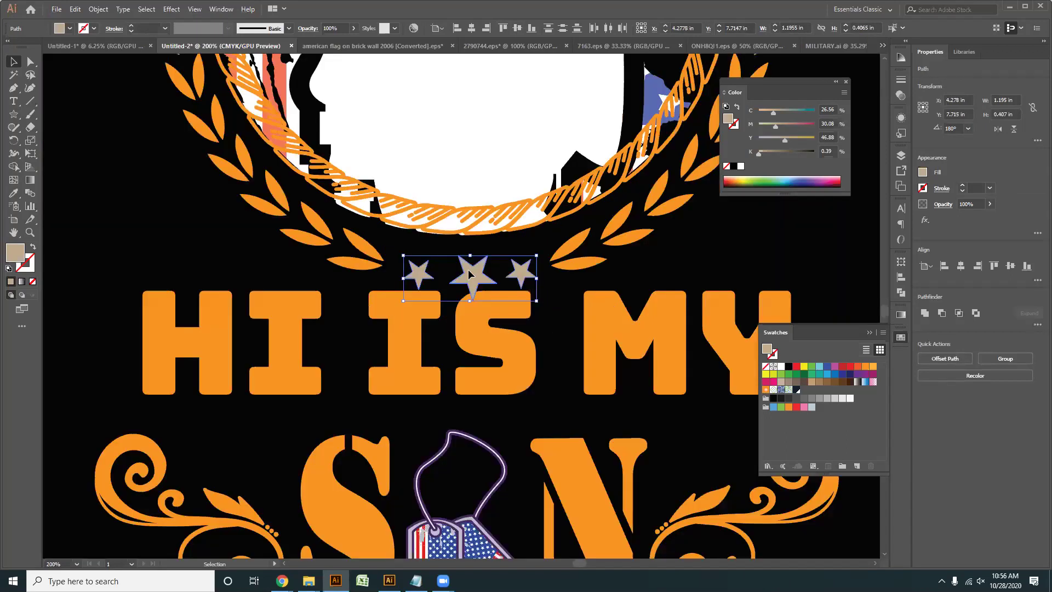
pyautogui.moveTo(475, 285); pyautogui.dragTo(471, 282)
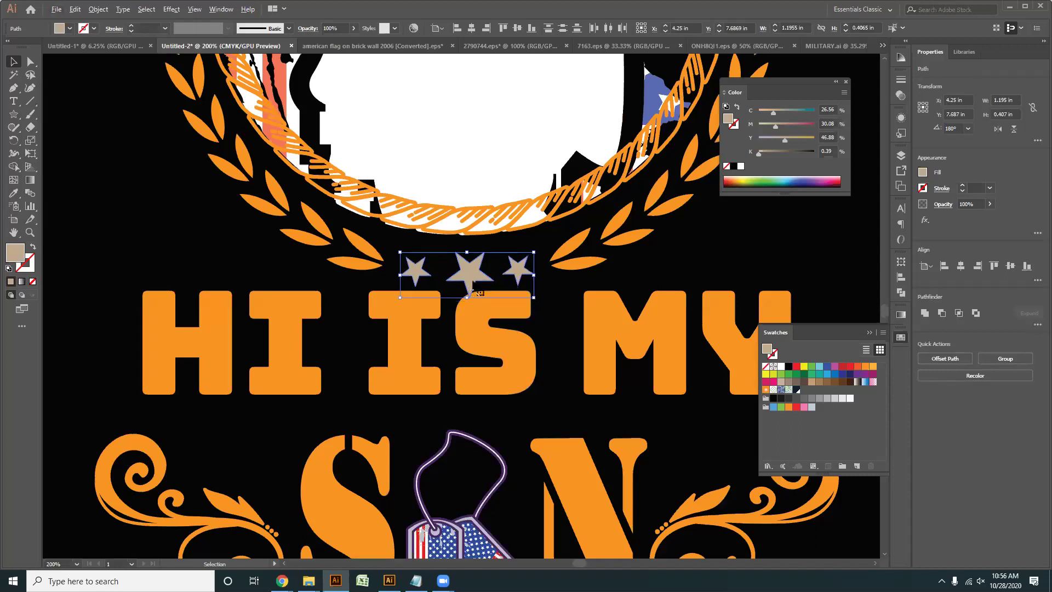
pyautogui.press('Up')
pyautogui.press('Up')
# - Scale the complete poster artwork down to about 6.31 × 10.23 in so it fits inside the black artboard
pyautogui.scroll(-2, 499, 337)
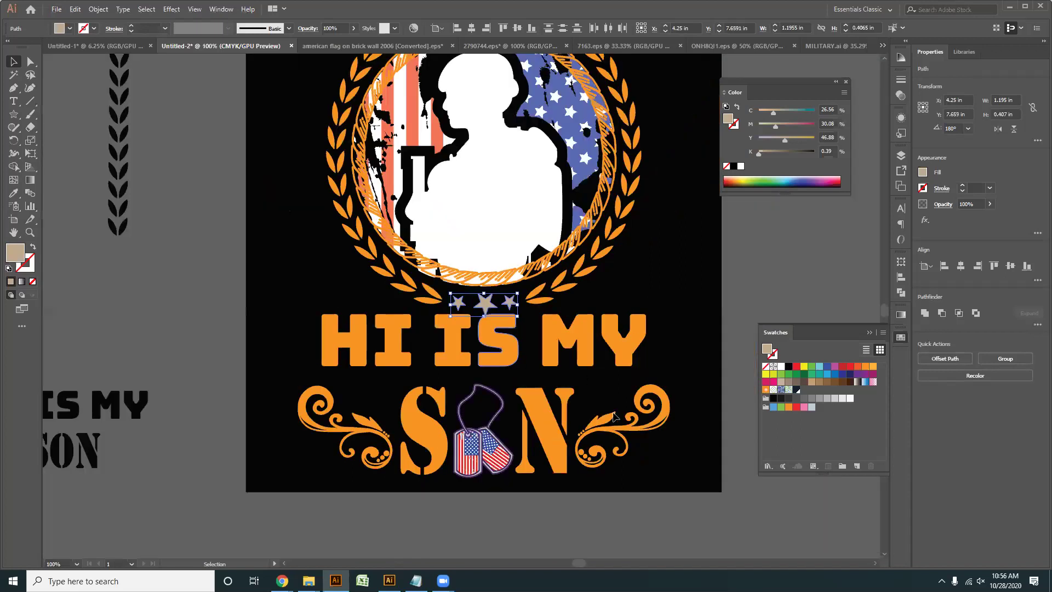
pyautogui.scroll(-3, 511, 248)
pyautogui.click(511, 252)
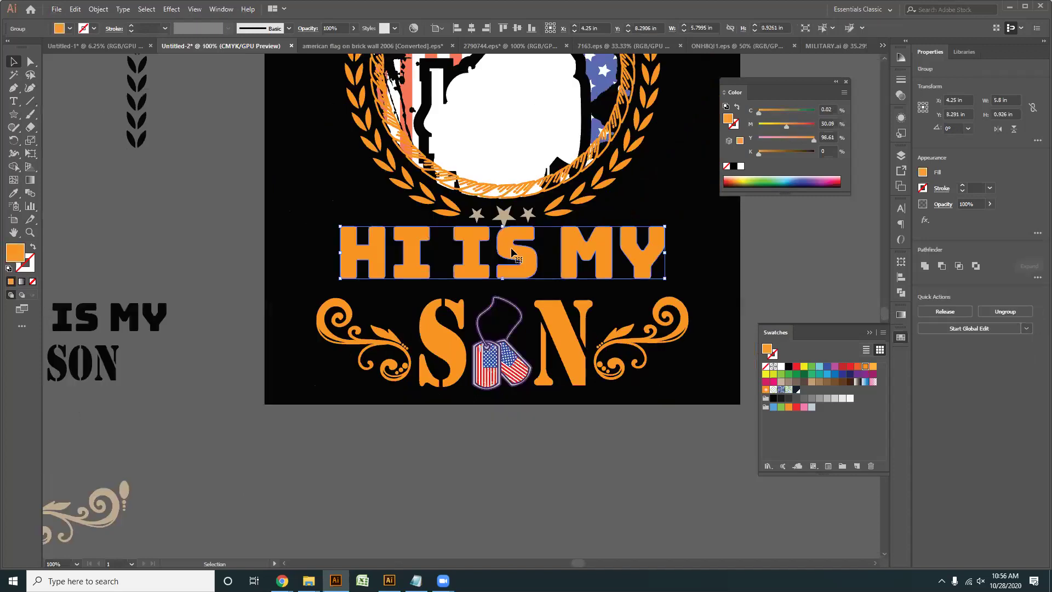
pyautogui.click(510, 435)
pyautogui.scroll(-1, 512, 432)
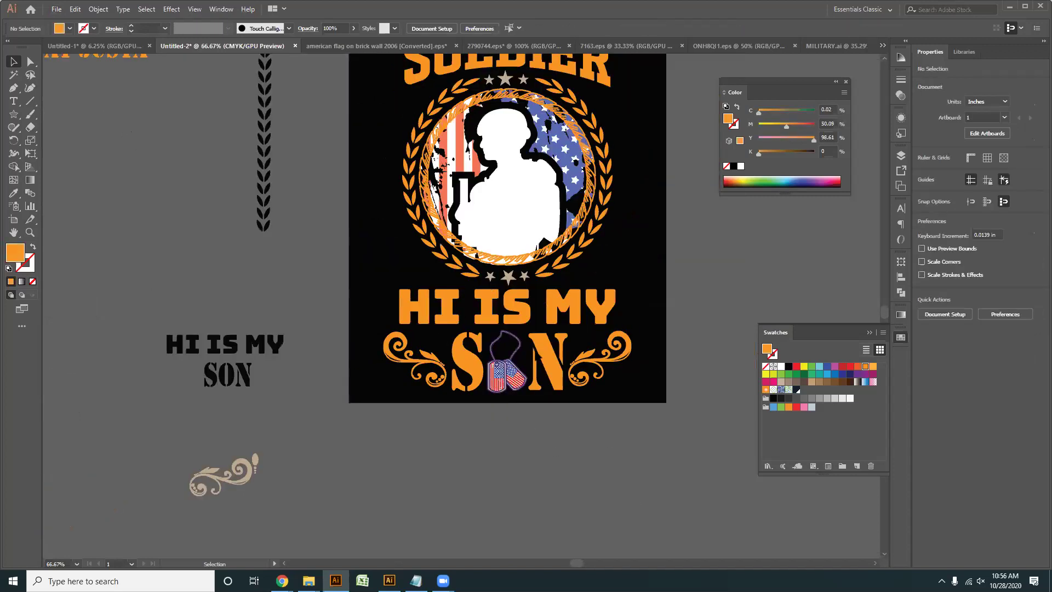
pyautogui.scroll(-1, 568, 454)
pyautogui.moveTo(357, 127); pyautogui.dragTo(683, 448)
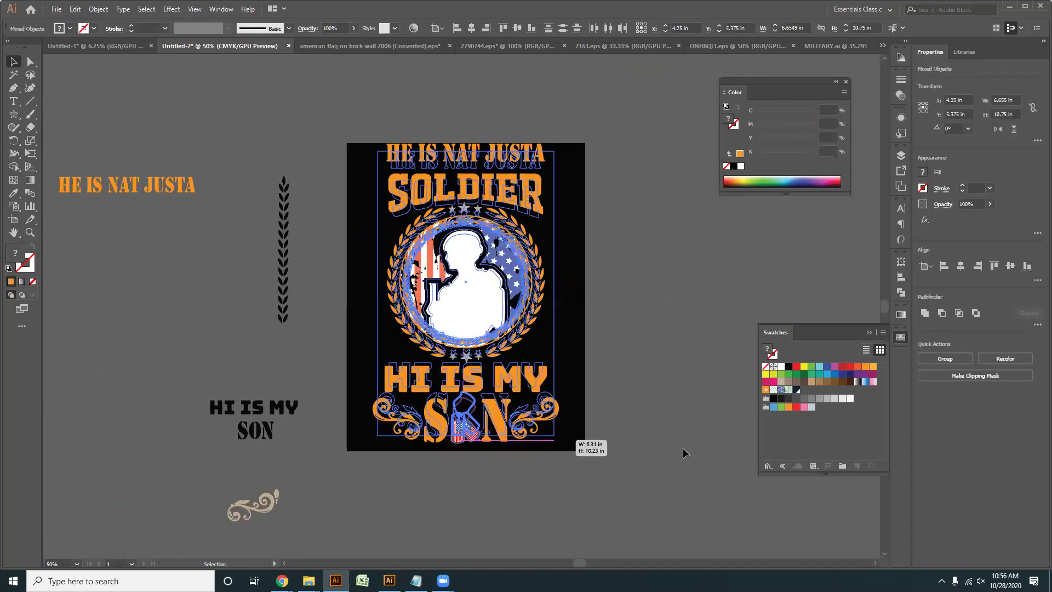
# - Find a speckled grunge texture among the open source files and copy it into the soldier design document
pyautogui.click(496, 58)
pyautogui.click(515, 47)
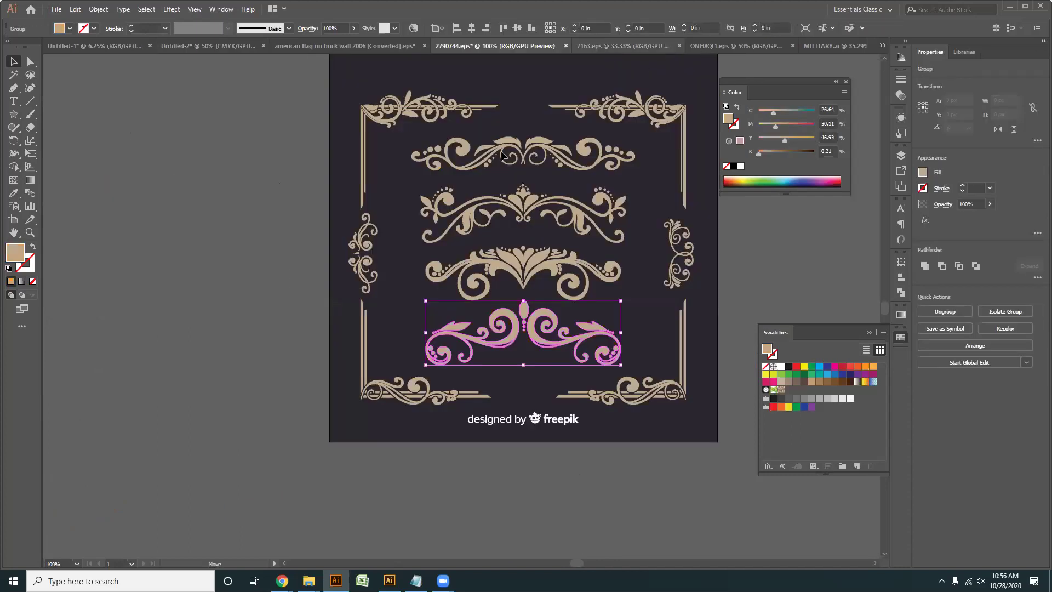
pyautogui.click(711, 47)
pyautogui.click(404, 43)
pyautogui.click(200, 42)
pyautogui.moveTo(352, 269); pyautogui.dragTo(352, 268)
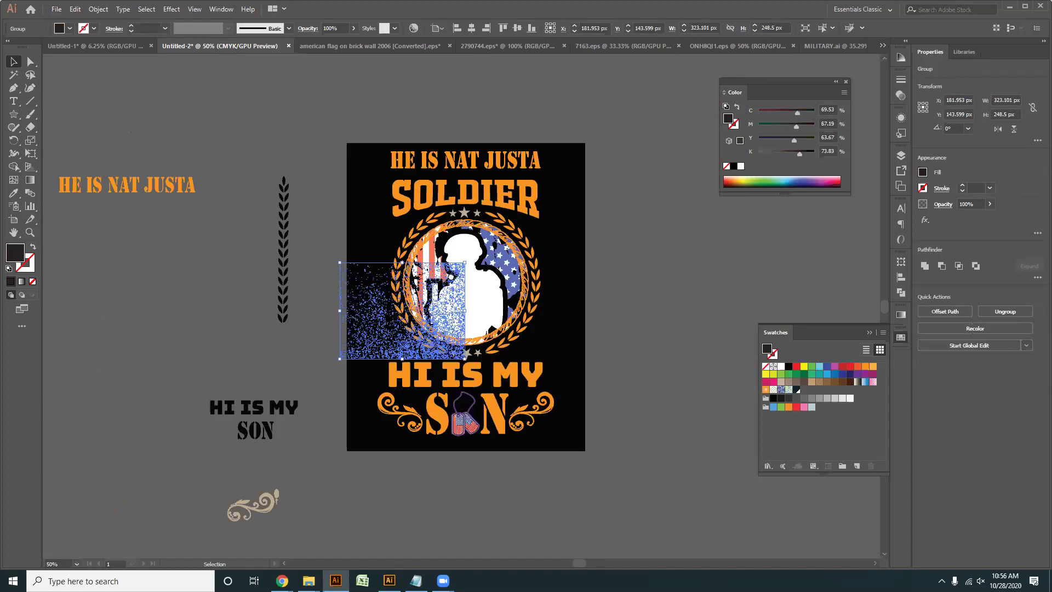
pyautogui.moveTo(451, 277); pyautogui.dragTo(492, 167)
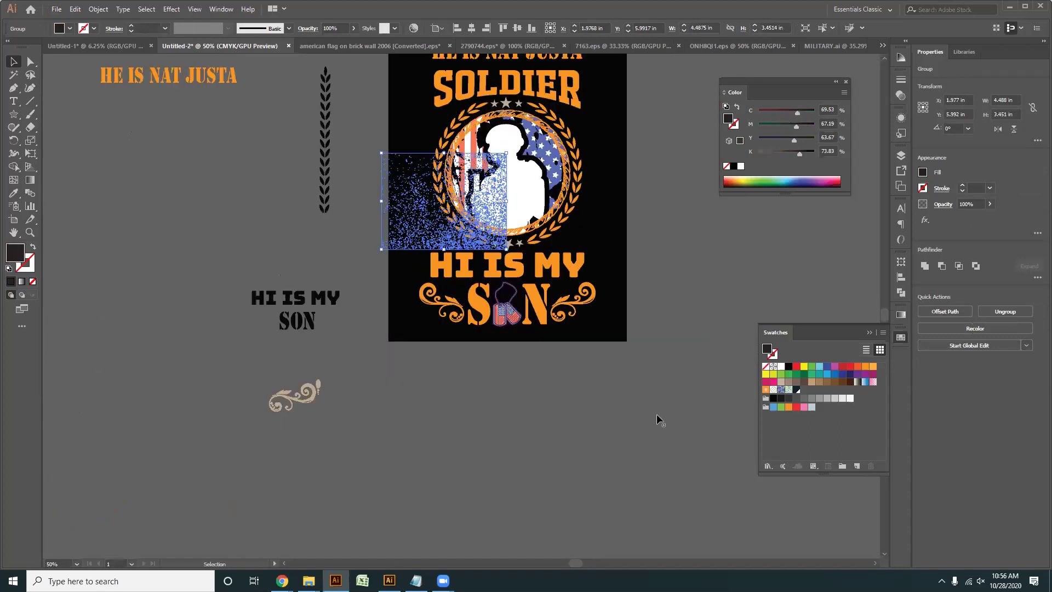
# - Enlarge the grunge texture to about 15.57 × 11.98 in, fill it grey and lay it over the whole black artboard
pyautogui.hotkey('ctrl', 'z')
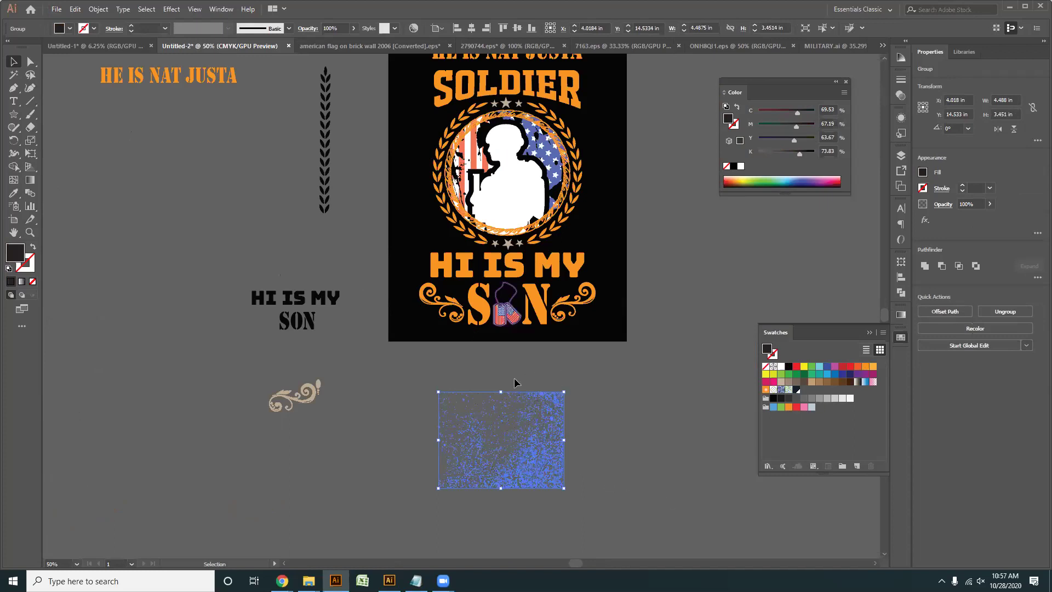
pyautogui.scroll(-5, 517, 385)
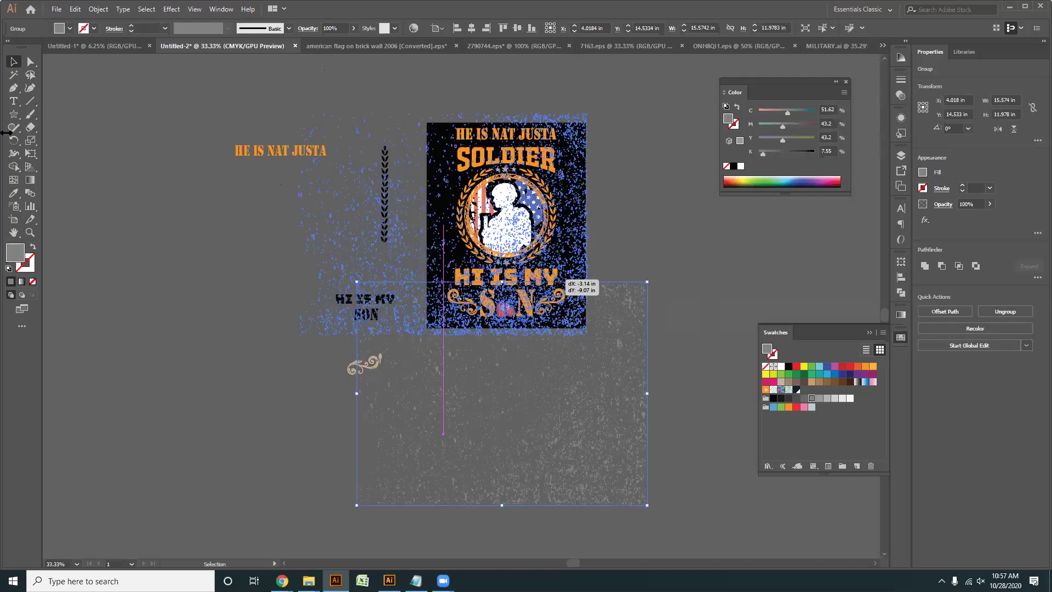
pyautogui.moveTo(4, 132); pyautogui.dragTo(24, 149)
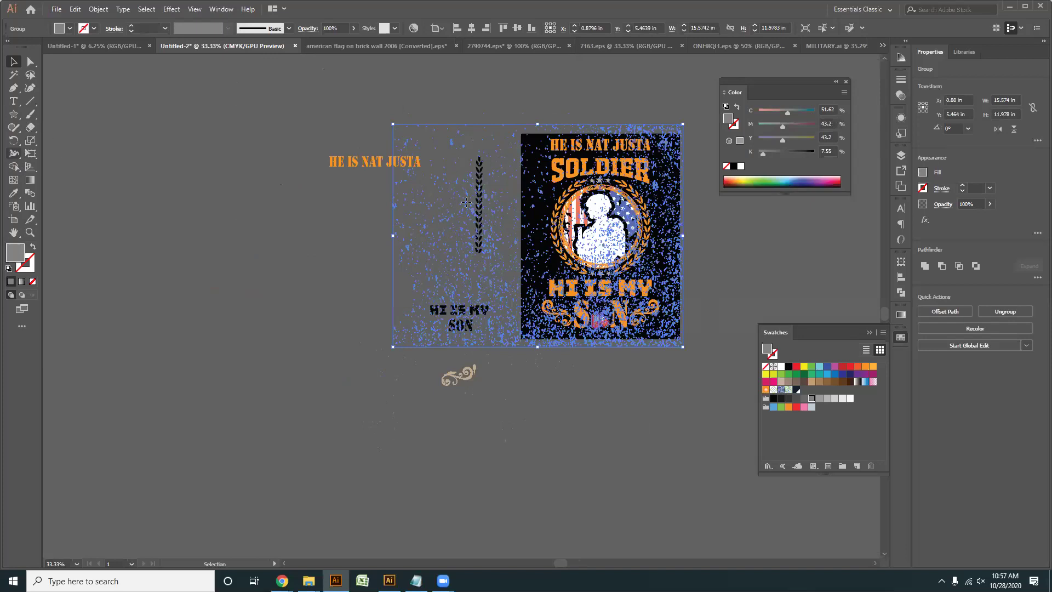
# - Erase the part of the grunge texture that extends beyond the artboard's left edge, using a large Eraser brush
pyautogui.hotkey('shift', 'e')
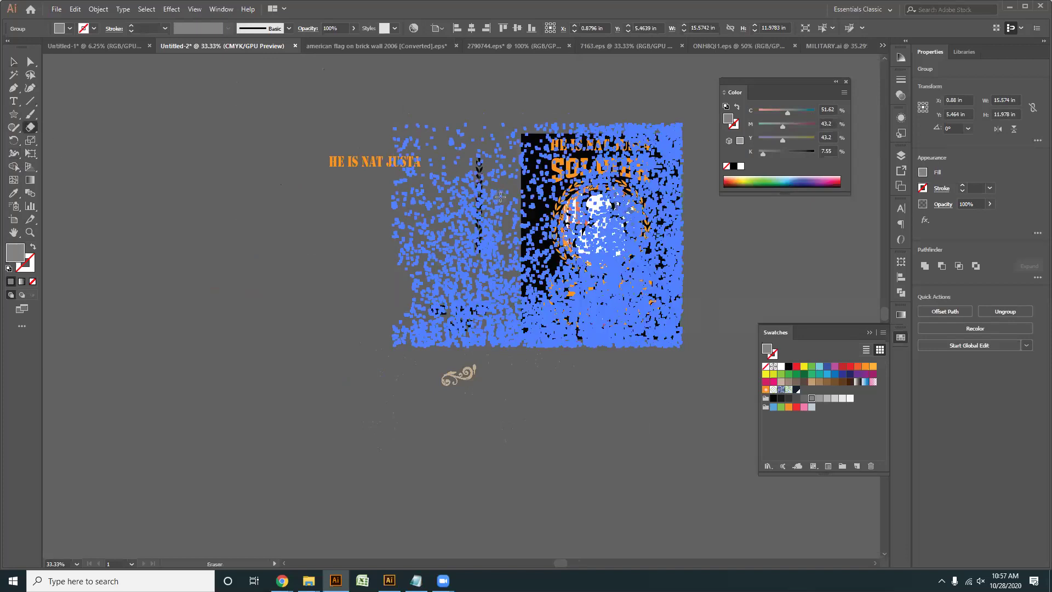
pyautogui.moveTo(431, 155)
pyautogui.mouseDown()
pyautogui.moveTo(447, 350)
pyautogui.moveTo(453, 157)
pyautogui.mouseUp()
pyautogui.click(455, 155)
pyautogui.click(454, 190)
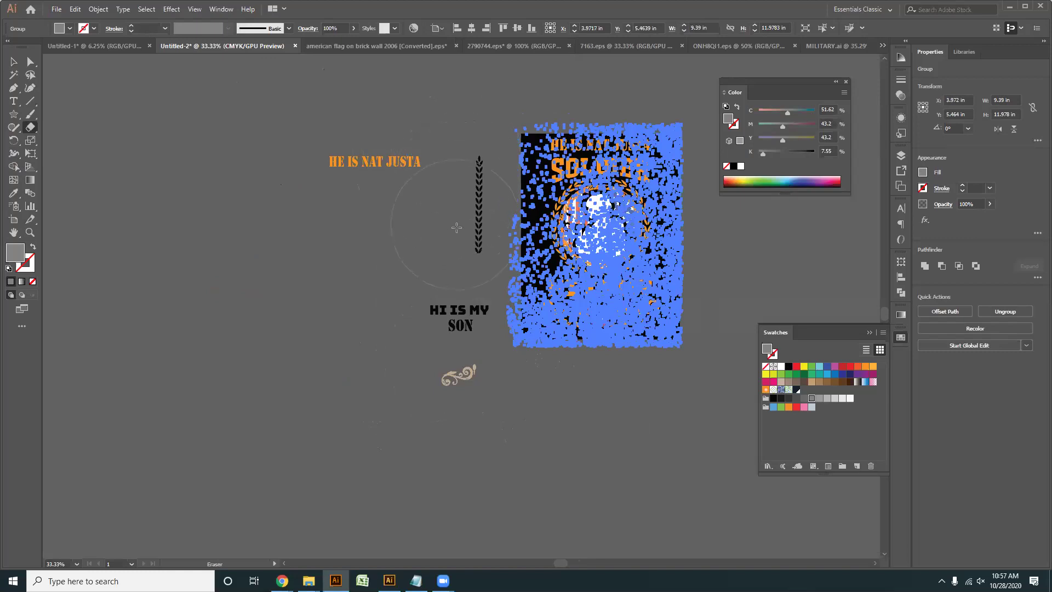
pyautogui.click(453, 236)
pyautogui.click(455, 273)
# - Erase the leftover texture specks outside the artboard's lower-left corner
pyautogui.scroll(2, 498, 351)
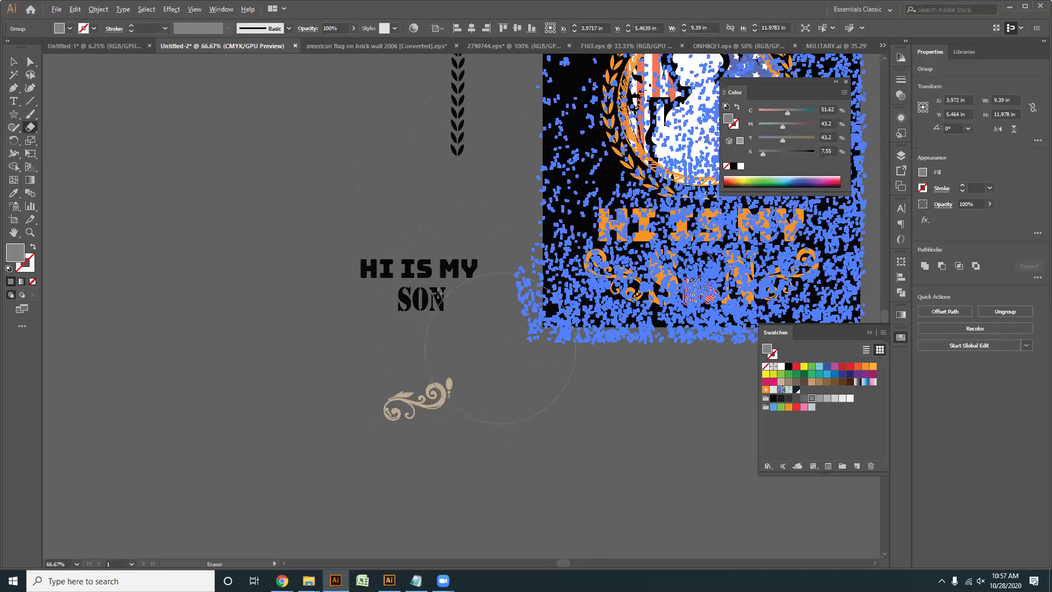
pyautogui.scroll(2, 498, 349)
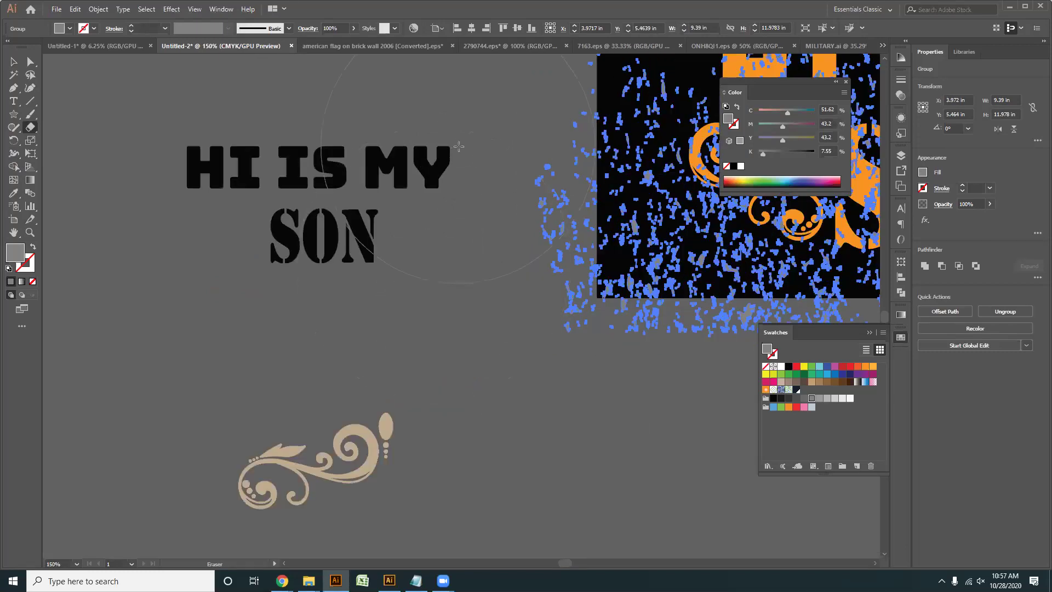
pyautogui.moveTo(454, 182); pyautogui.dragTo(458, 198)
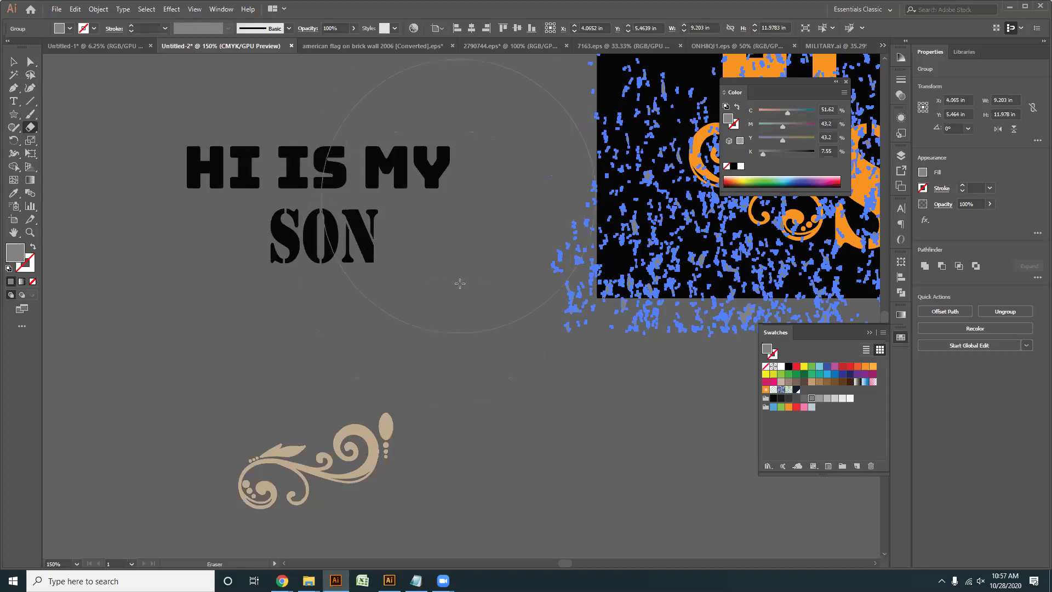
pyautogui.moveTo(474, 321); pyautogui.dragTo(582, 452)
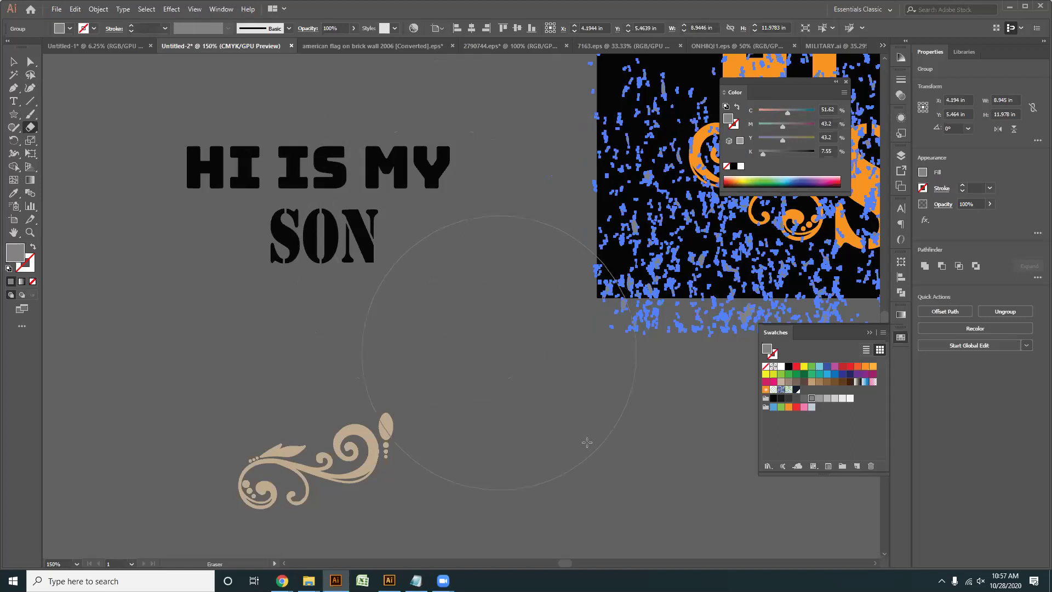
# - Erase the texture specks that hang below the artboard's bottom edge, working from left to right
pyautogui.moveTo(635, 385); pyautogui.dragTo(378, 378)
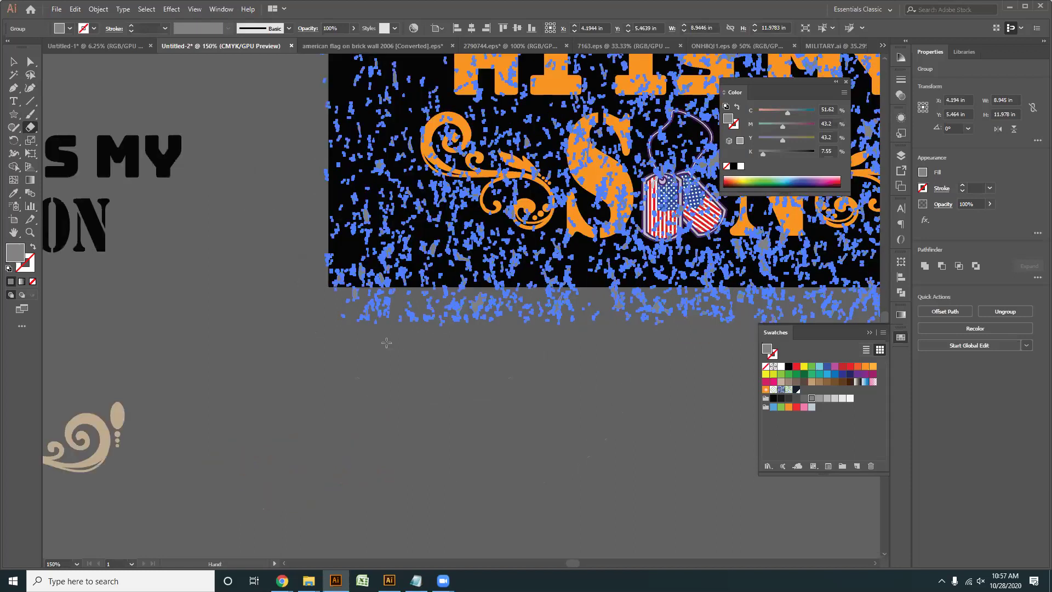
pyautogui.moveTo(441, 345)
pyautogui.mouseDown()
pyautogui.moveTo(696, 340)
pyautogui.moveTo(701, 357)
pyautogui.moveTo(347, 350)
pyautogui.mouseUp()
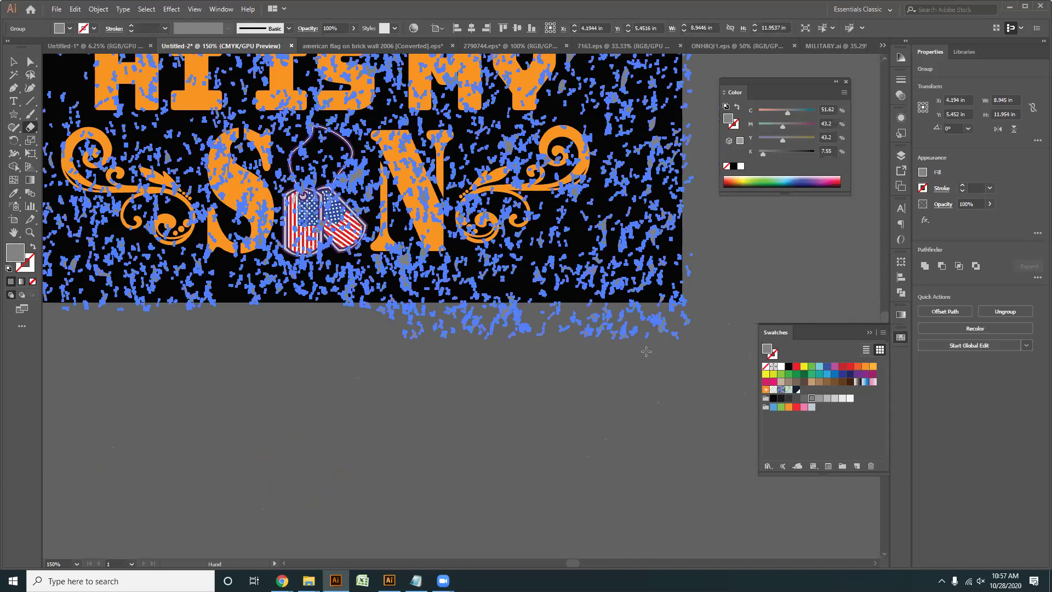
# - Erase the grunge texture specks that extend past the bottom edge of the black poster background
pyautogui.moveTo(634, 355); pyautogui.dragTo(606, 357)
pyautogui.moveTo(475, 351); pyautogui.dragTo(240, 351)
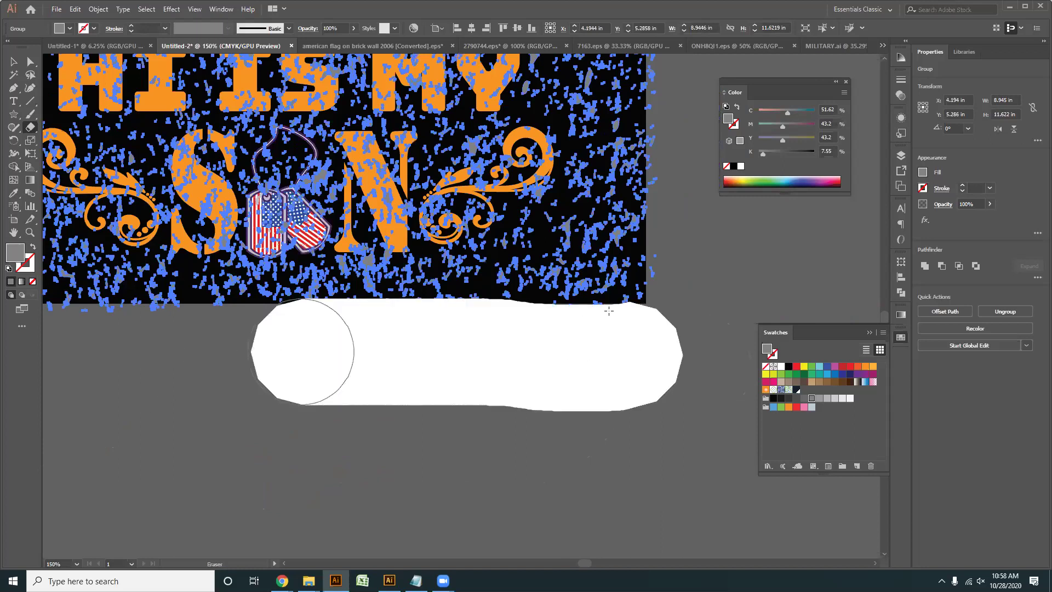
pyautogui.moveTo(602, 317); pyautogui.dragTo(347, 311)
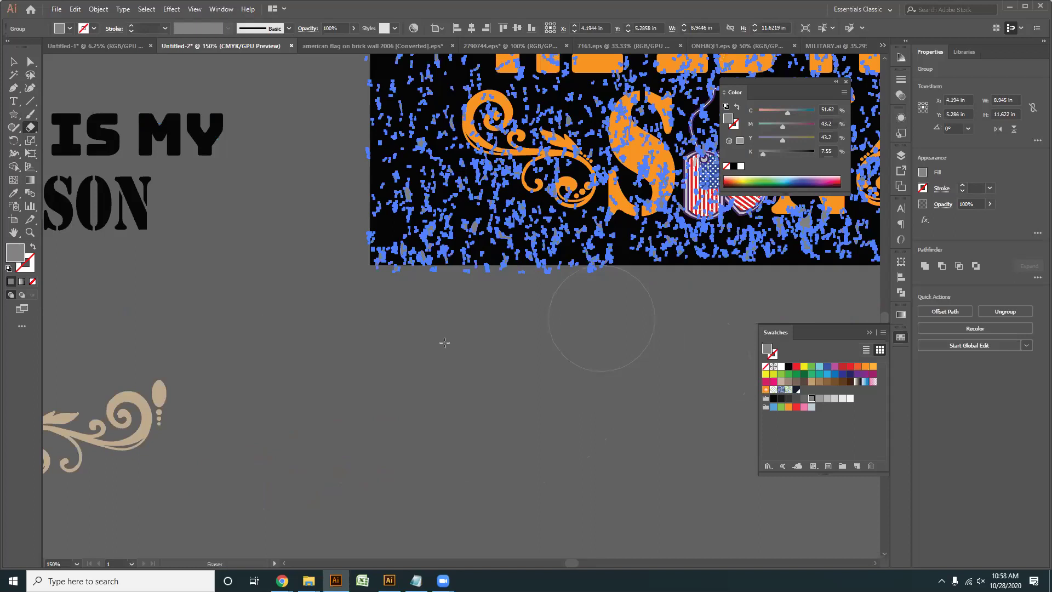
pyautogui.scroll(-3, 445, 343)
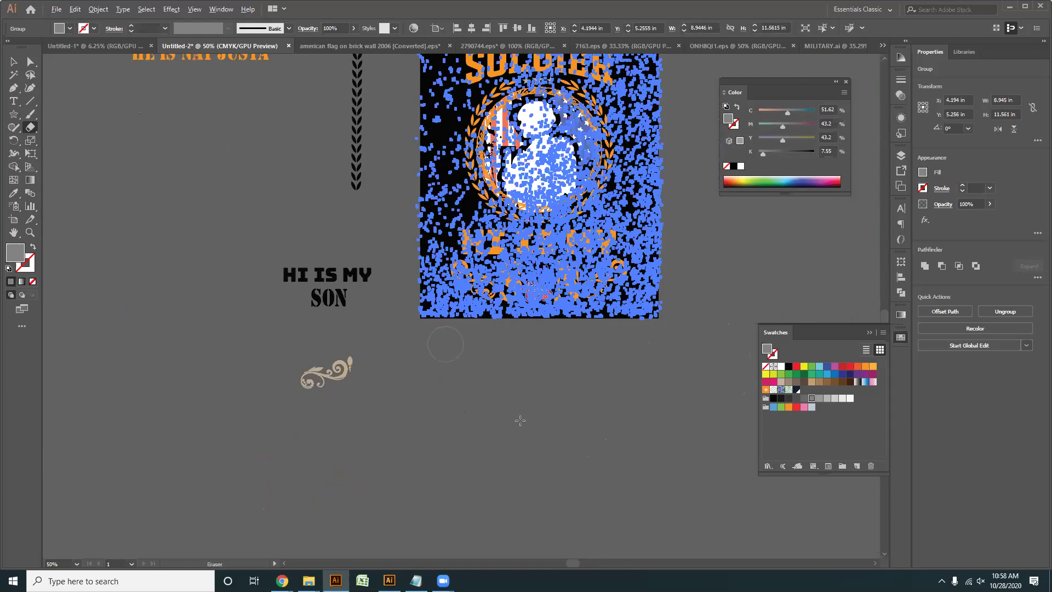
# - Shrink the eraser and remove the texture specks that stick out past the poster's right edge
pyautogui.scroll(5, 519, 420)
pyautogui.press('[')
pyautogui.press('[')
pyautogui.press('[')
pyautogui.press('[')
pyautogui.press('[')
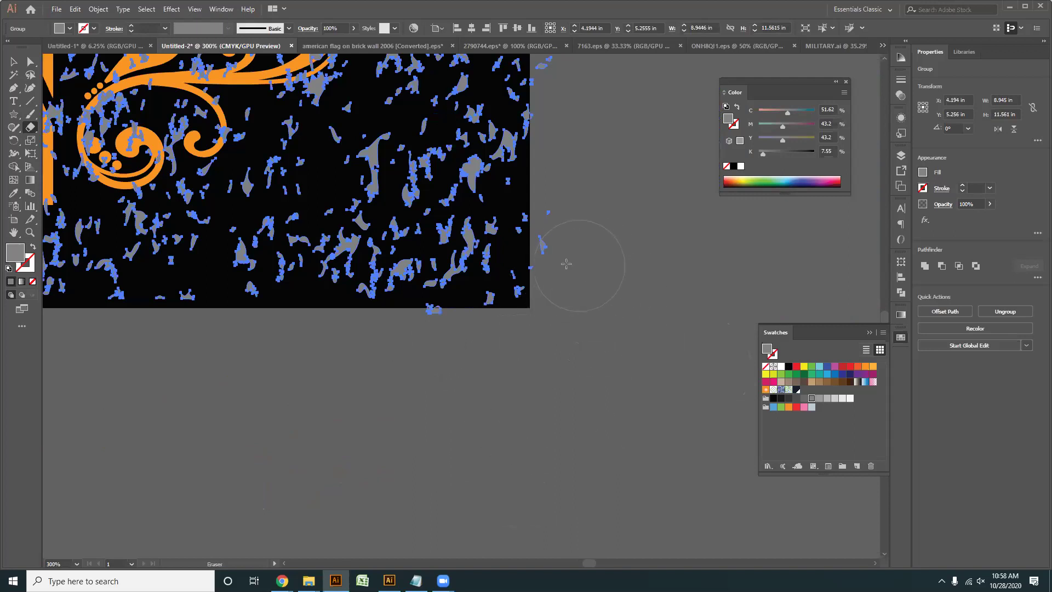
pyautogui.moveTo(567, 145); pyautogui.dragTo(543, 327)
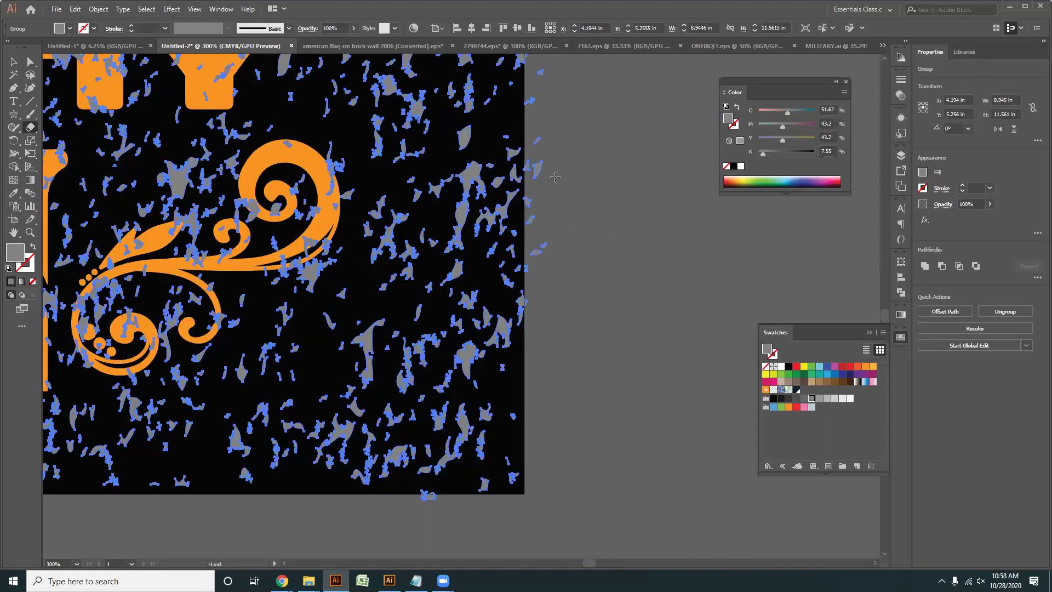
pyautogui.moveTo(555, 175); pyautogui.dragTo(562, 345)
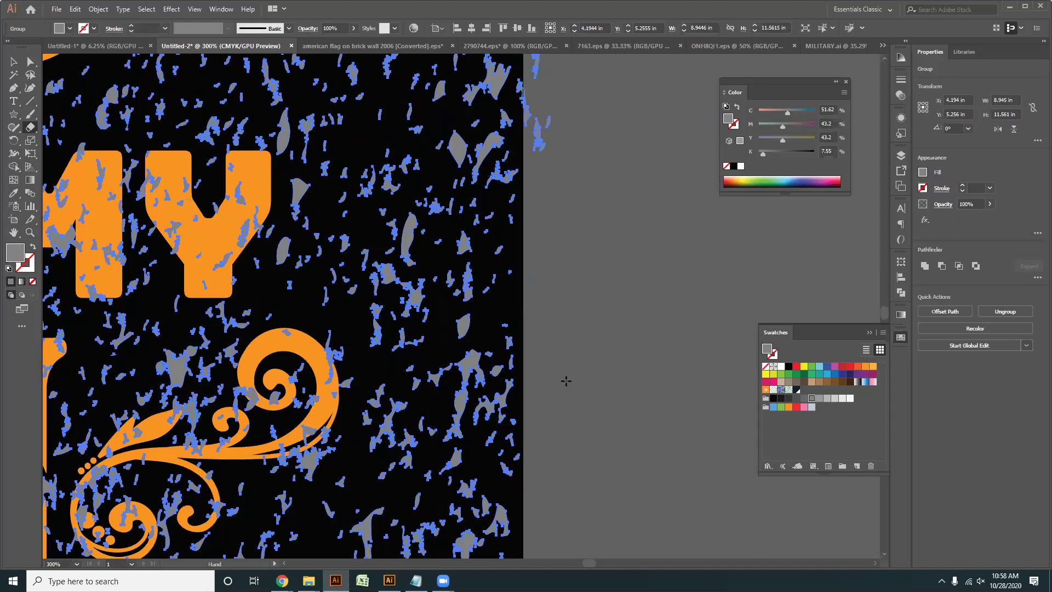
pyautogui.moveTo(578, 173); pyautogui.dragTo(579, 380)
pyautogui.moveTo(582, 388)
pyautogui.mouseDown()
pyautogui.moveTo(564, 213)
pyautogui.moveTo(581, 425)
pyautogui.mouseUp()
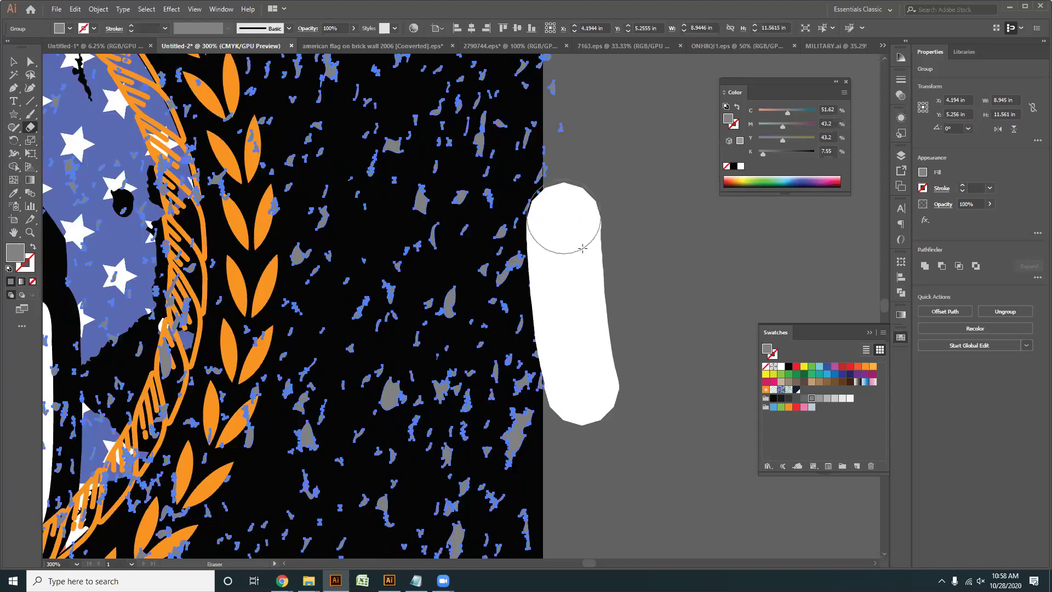
pyautogui.moveTo(621, 242); pyautogui.dragTo(626, 389)
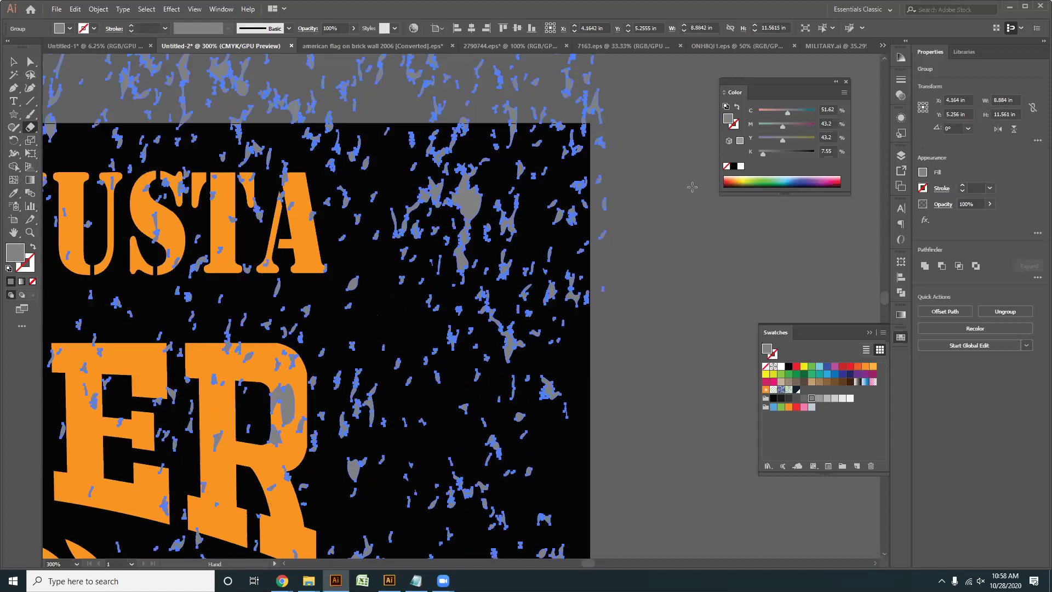
# - Erase all texture specks above the poster's top edge, along its full width
pyautogui.moveTo(657, 162); pyautogui.dragTo(469, 167)
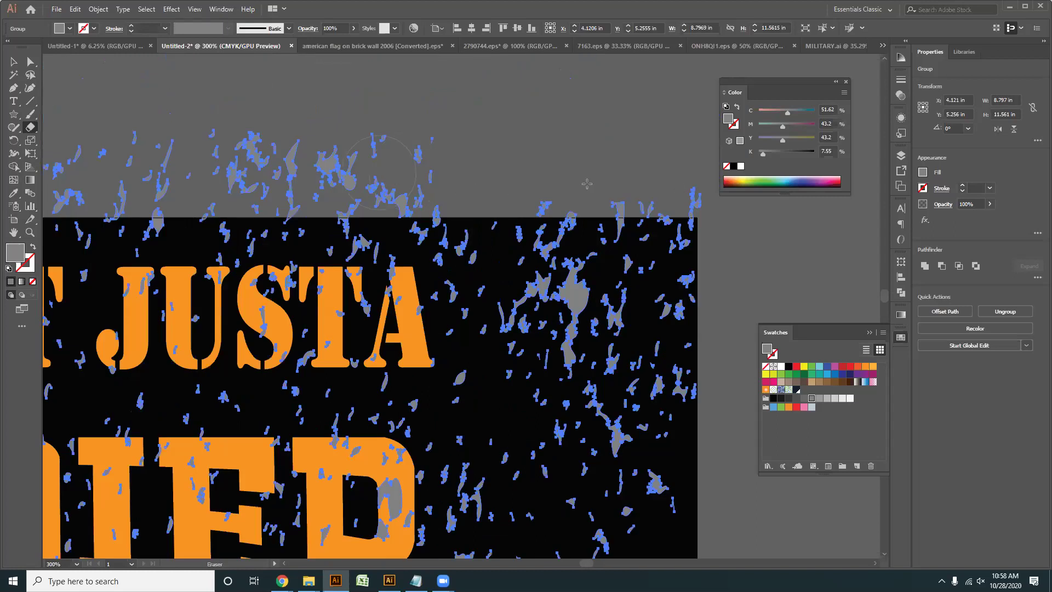
pyautogui.hscroll(-5, 644, 163)
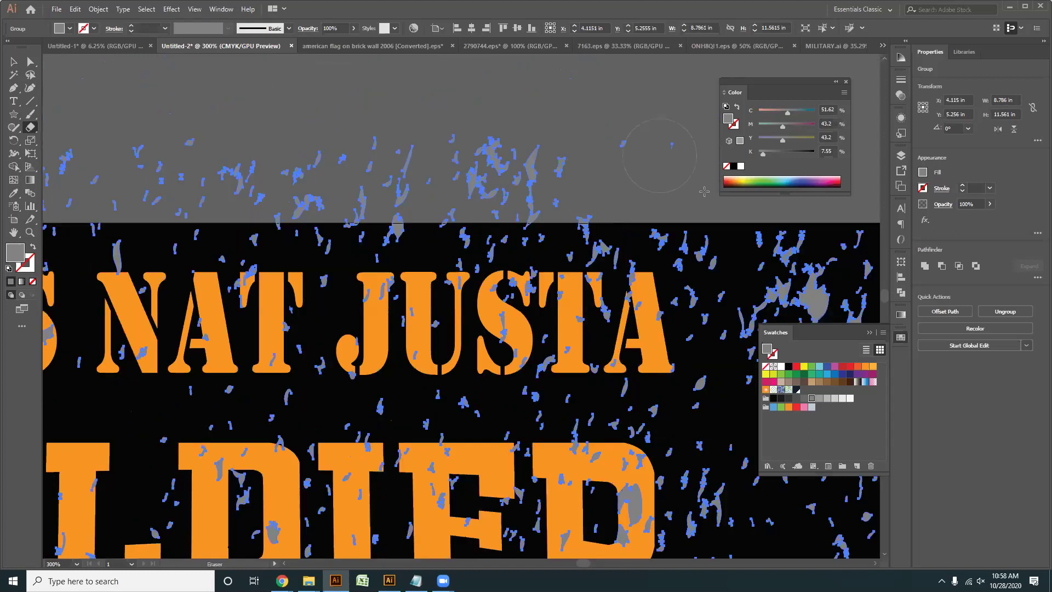
pyautogui.moveTo(470, 191); pyautogui.dragTo(347, 188)
pyautogui.moveTo(713, 210); pyautogui.dragTo(731, 215)
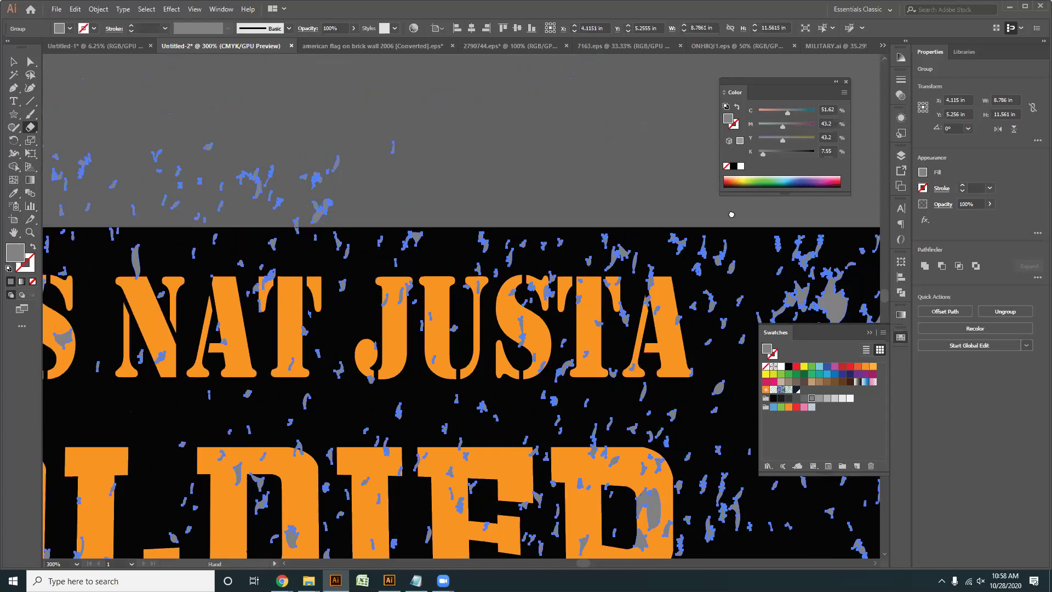
pyautogui.hscroll(-8, 695, 219)
pyautogui.hotkey('alt', 'space')
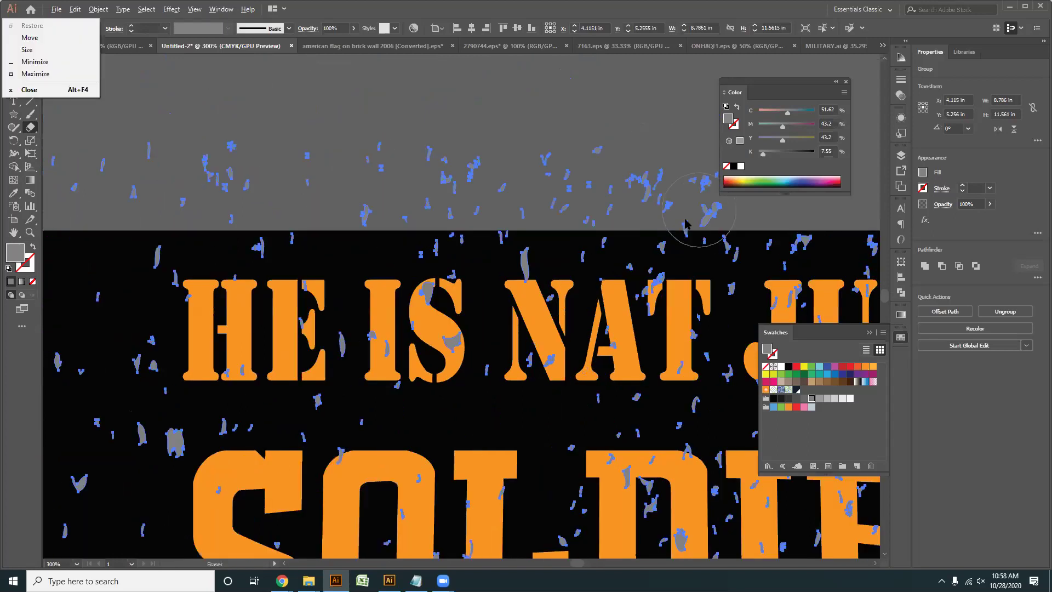
pyautogui.scroll(-2, 615, 166)
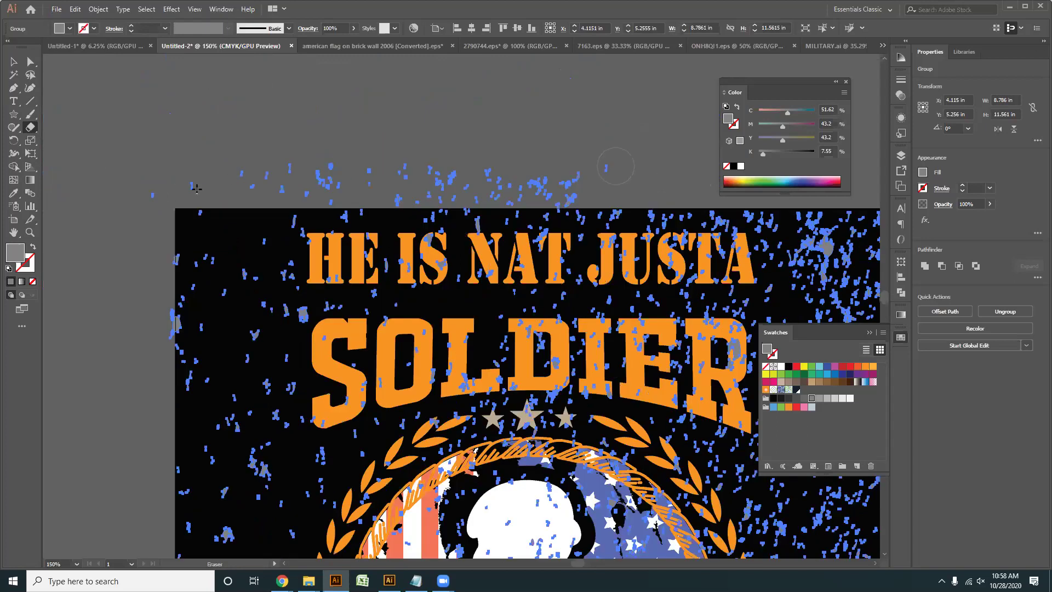
pyautogui.moveTo(457, 187)
pyautogui.mouseDown()
pyautogui.moveTo(575, 195)
pyautogui.moveTo(311, 186)
pyautogui.mouseUp()
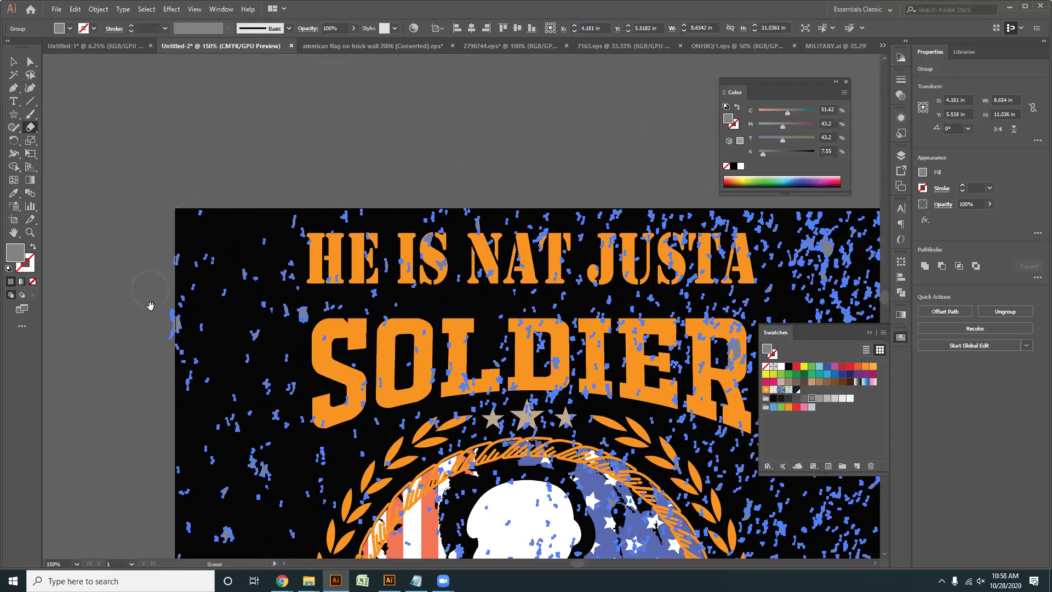
# - Erase the texture specks overhanging the poster's left edge
pyautogui.moveTo(150, 305); pyautogui.dragTo(292, 198)
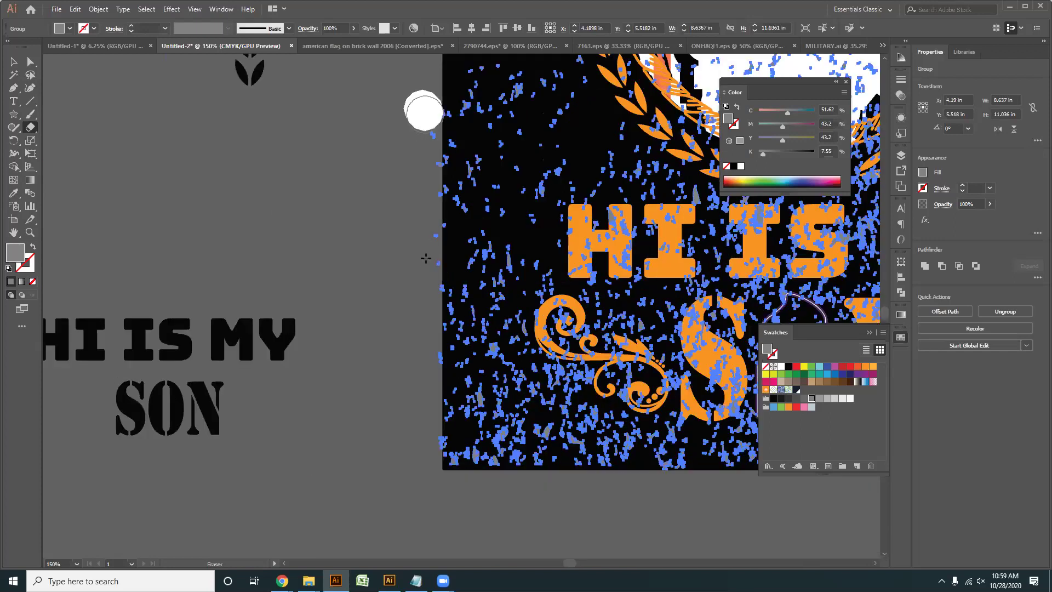
pyautogui.moveTo(432, 377); pyautogui.dragTo(423, 479)
pyautogui.moveTo(423, 159); pyautogui.dragTo(433, 241)
# - Select the trimmed grunge texture and scale it up around its centre to about 17.7 by 22.8 in
pyautogui.click(14, 61)
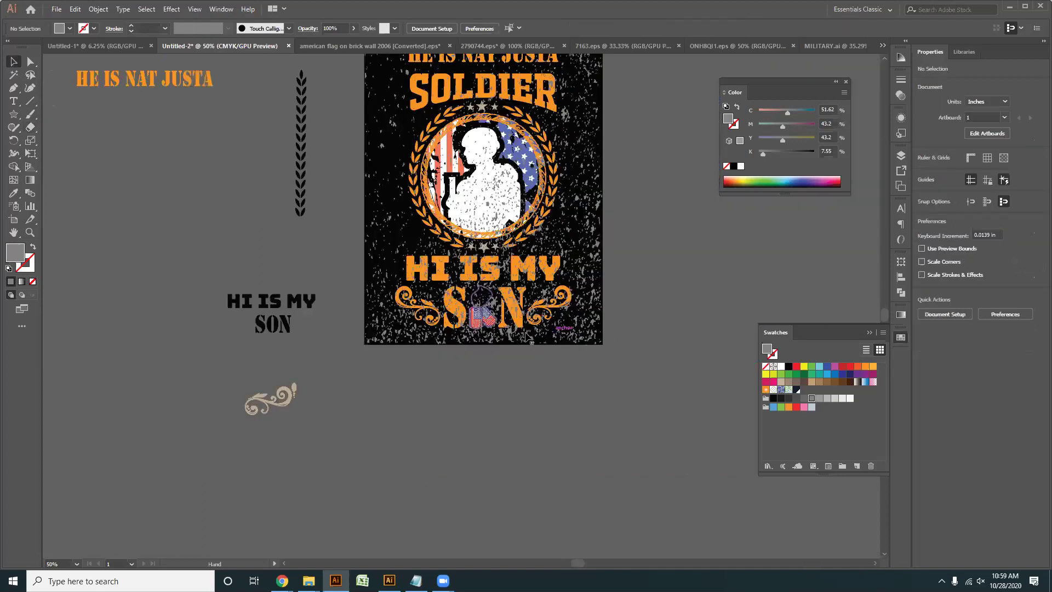
pyautogui.click(526, 308)
pyautogui.moveTo(619, 373); pyautogui.dragTo(625, 421)
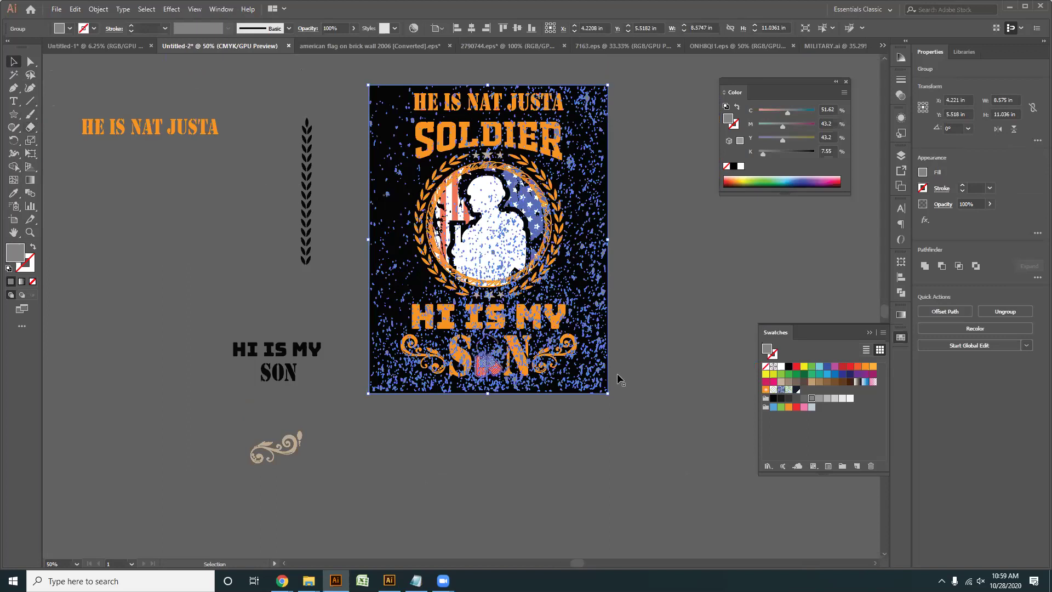
pyautogui.scroll(2, 618, 372)
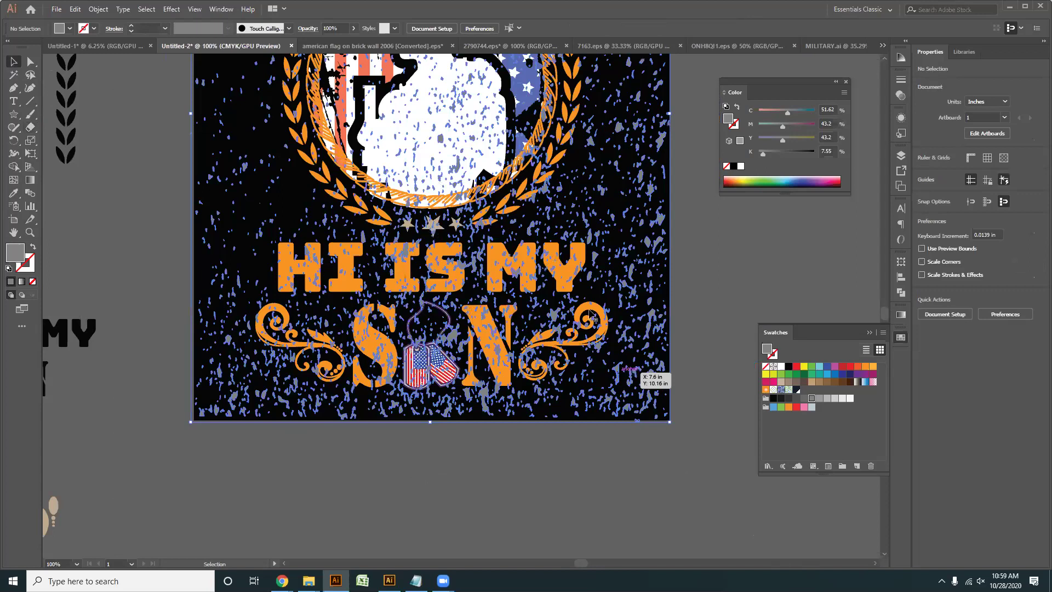
pyautogui.moveTo(629, 373); pyautogui.dragTo(687, 431)
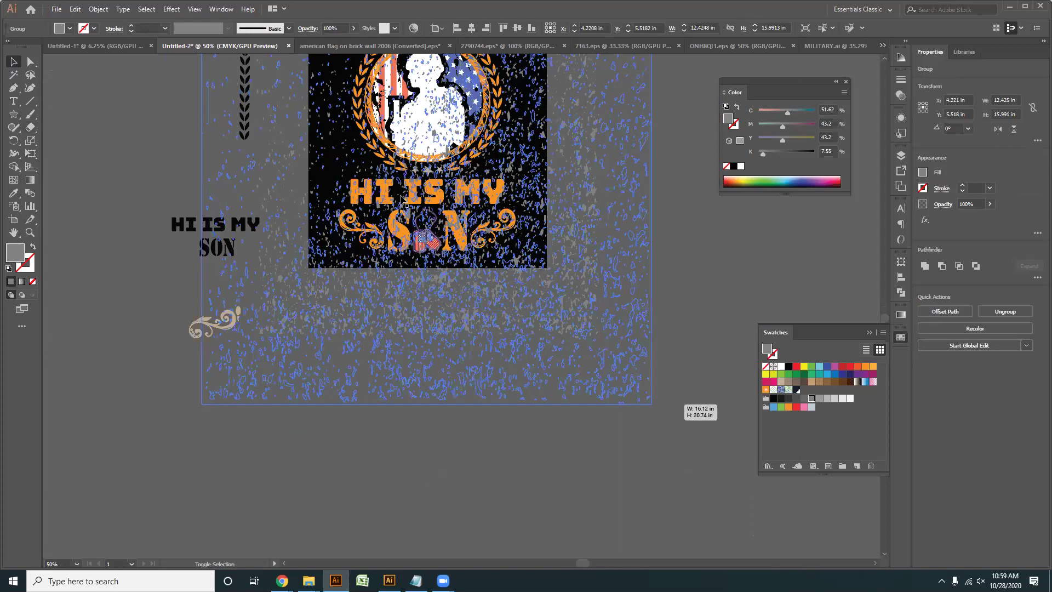
pyautogui.click(600, 240)
pyautogui.scroll(3, 577, 227)
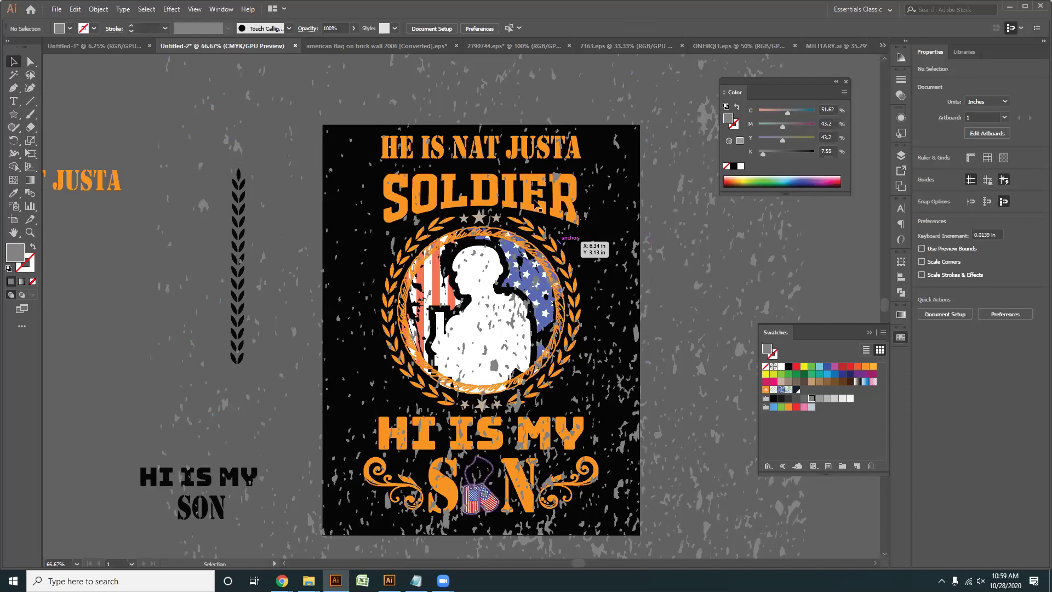
# - Move the enlarged grunge texture off the poster onto the empty canvas to its left
pyautogui.click(554, 211)
pyautogui.hotkey('ctrl', '+')
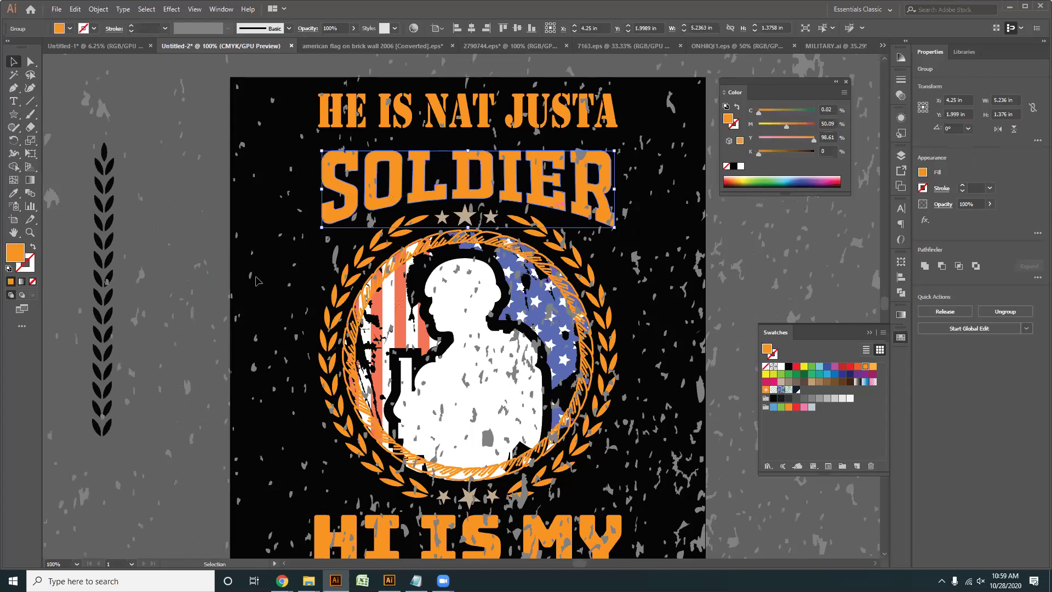
pyautogui.scroll(-5, 541, 212)
pyautogui.moveTo(556, 341); pyautogui.dragTo(226, 272)
pyautogui.click(520, 390)
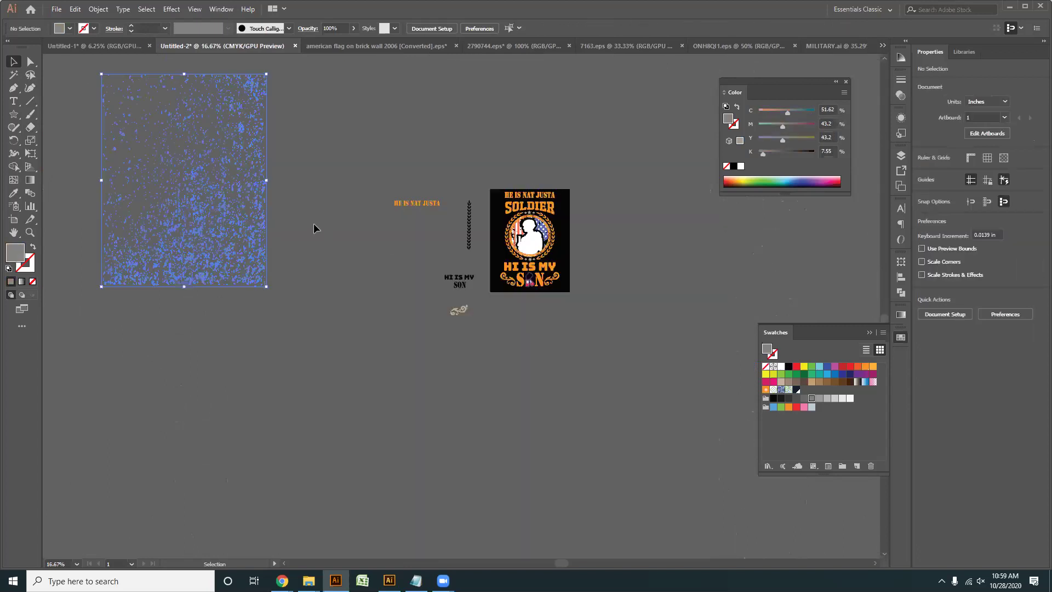
pyautogui.hotkey('ctrl', 'z')
# - Copy the poster's HE IS NAT JUSTA and SOLDIER lines onto the texture and make them one compound path
pyautogui.moveTo(313, 223); pyautogui.dragTo(206, 218)
pyautogui.moveTo(490, 207); pyautogui.dragTo(118, 180)
pyautogui.hscroll(-10, 437, 203)
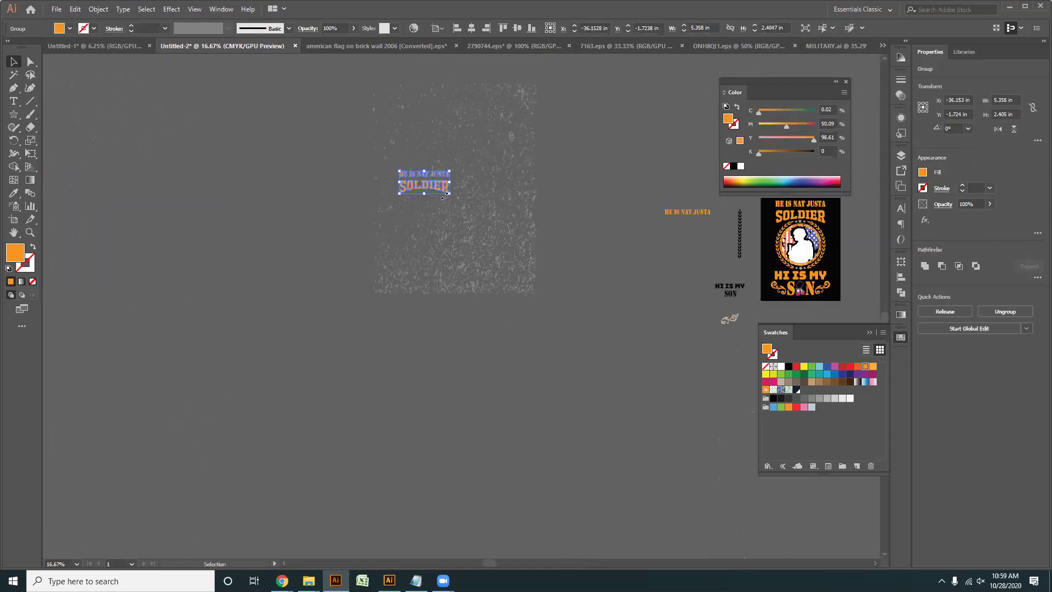
pyautogui.press('a')
pyautogui.hotkey('ctrl', '8')
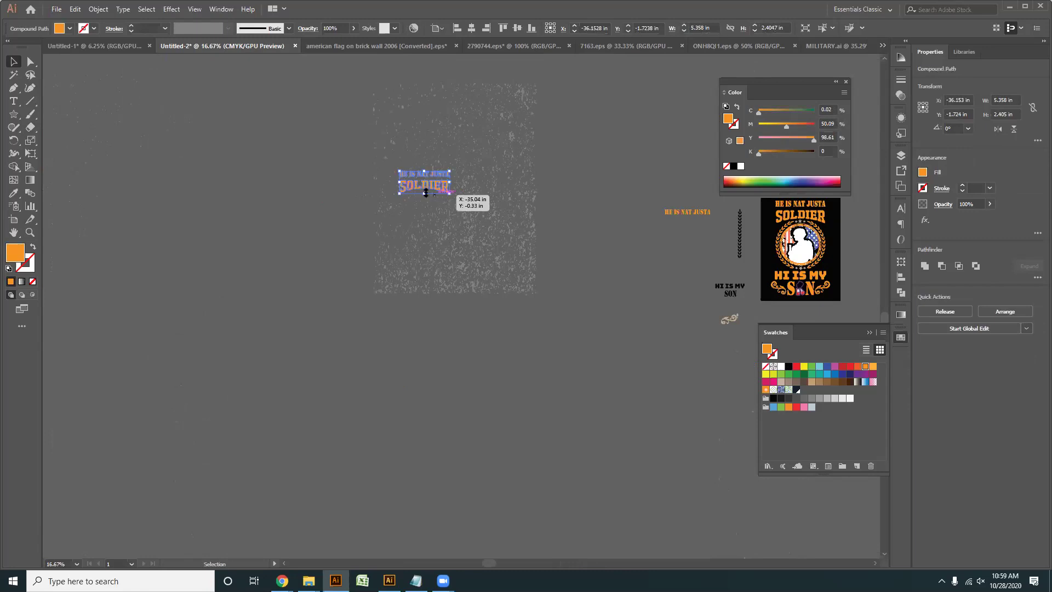
# - Move the copied headline over a denser area of the texture and subtract the texture from its letters
pyautogui.scroll(1, 431, 270)
pyautogui.moveTo(427, 341); pyautogui.dragTo(439, 403)
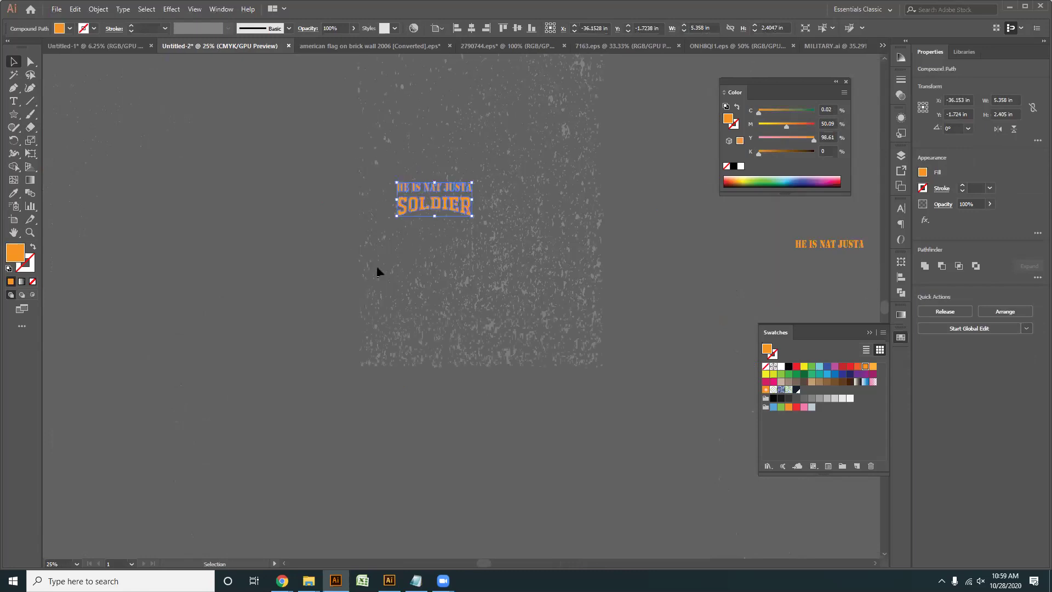
pyautogui.click(445, 234)
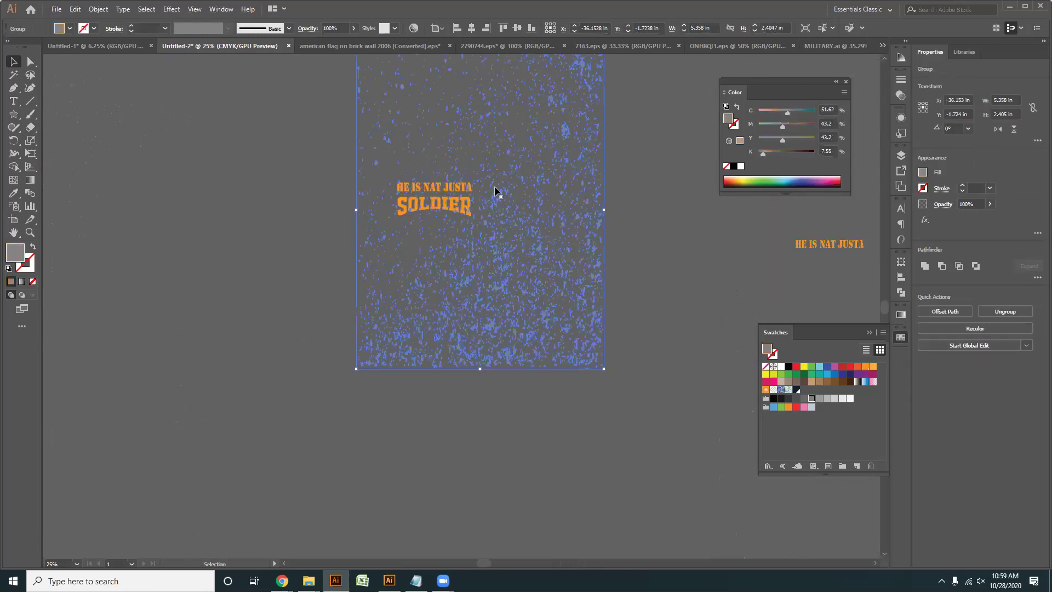
pyautogui.scroll(2, 446, 231)
pyautogui.moveTo(483, 197); pyautogui.dragTo(641, 287)
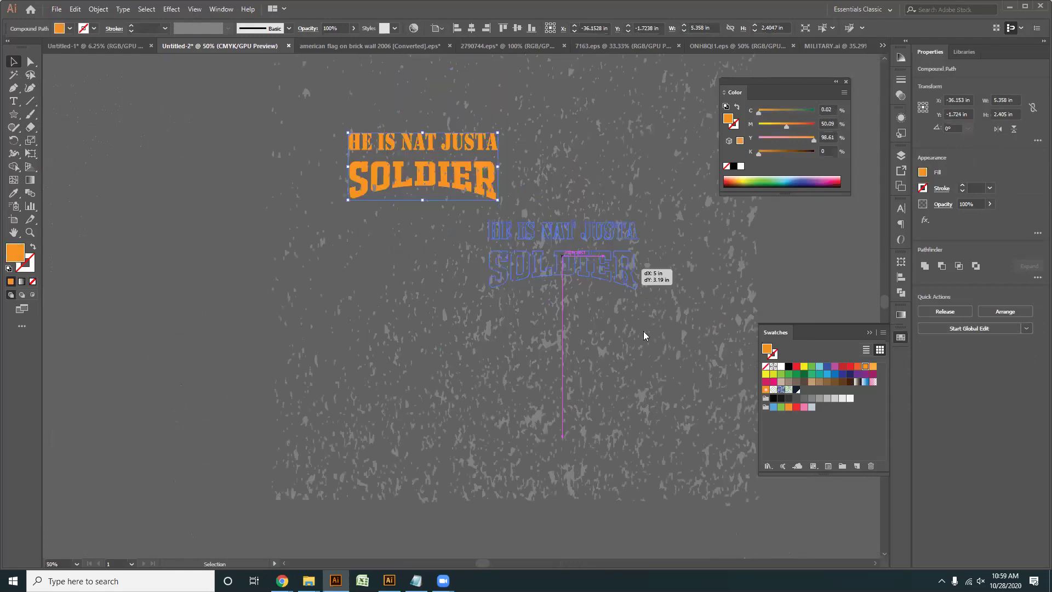
pyautogui.rightClick(532, 226)
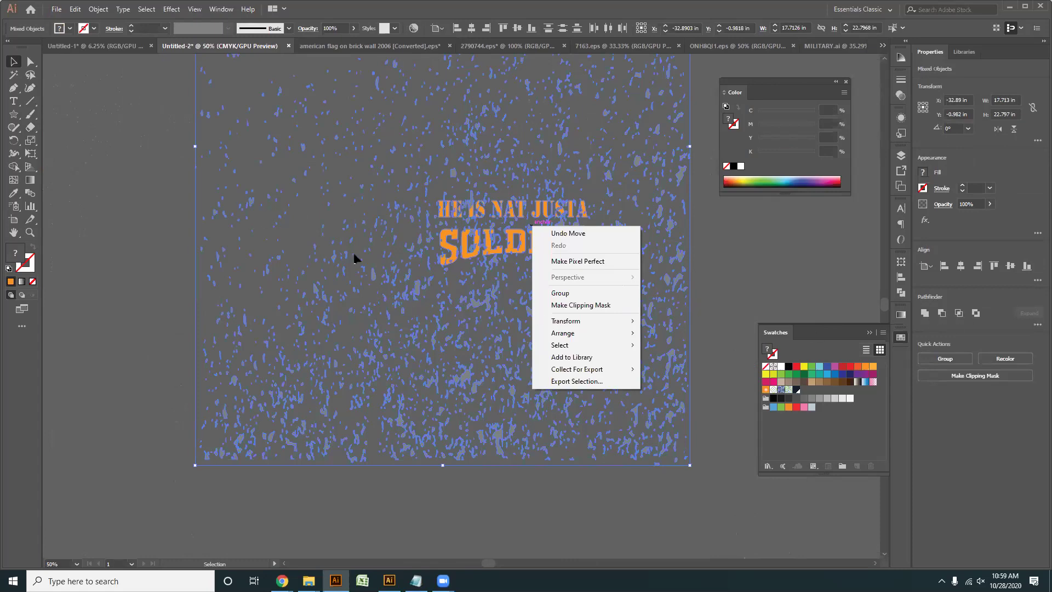
pyautogui.hotkey('ctrl', 'z')
pyautogui.hotkey('ctrl', '-')
# - Replace the poster's HE IS NAT JUSTA SOLDIER headline with the distressed copy, aligned to the original lines
pyautogui.moveTo(529, 284); pyautogui.dragTo(458, 333)
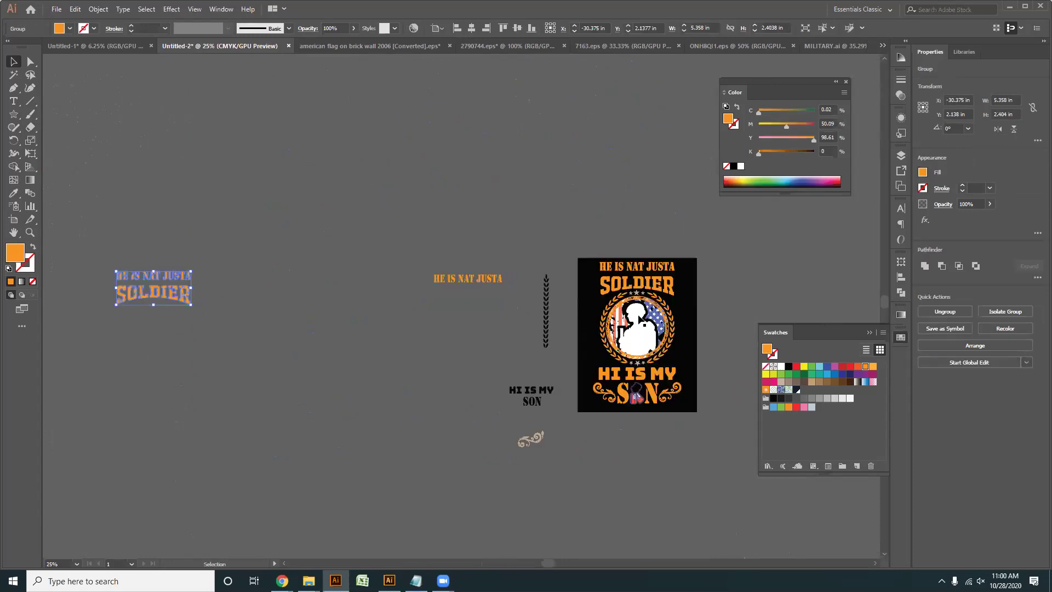
pyautogui.keyDown('shift'); pyautogui.click(651, 291); pyautogui.keyUp('shift')
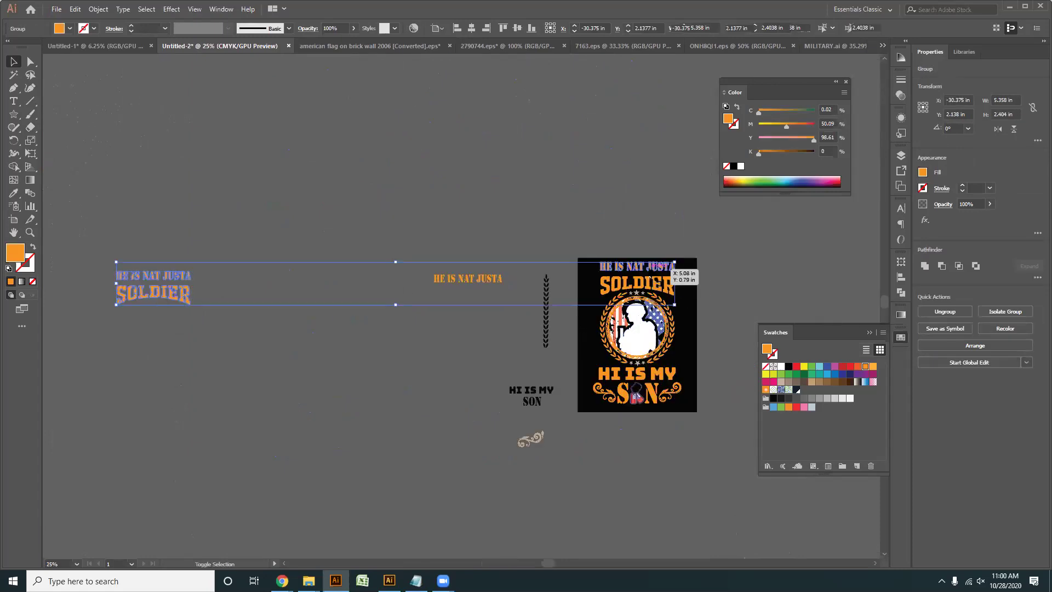
pyautogui.click(652, 292)
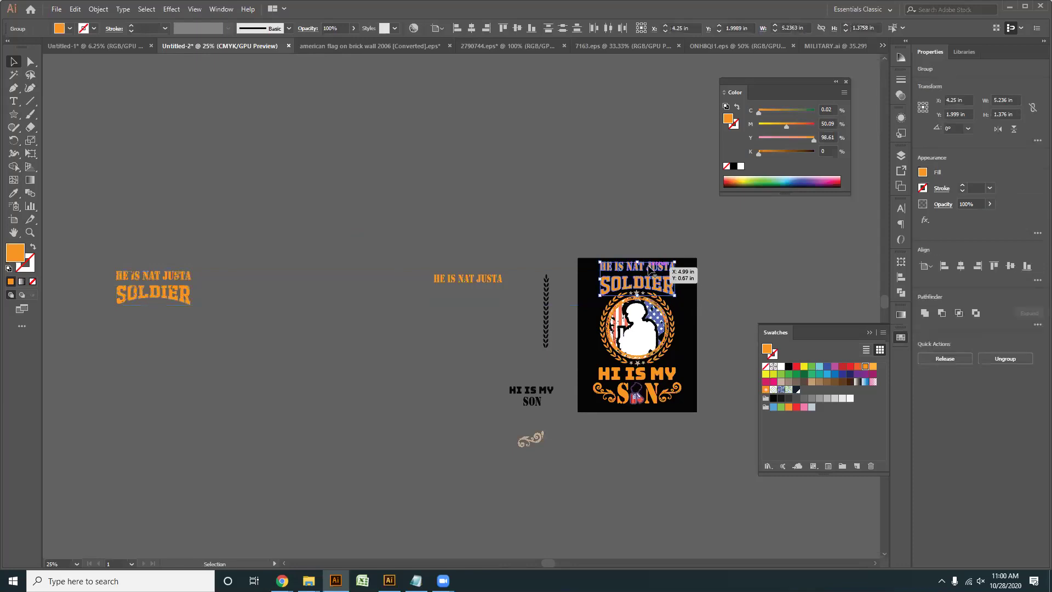
pyautogui.keyDown('shift'); pyautogui.click(159, 293); pyautogui.keyUp('shift')
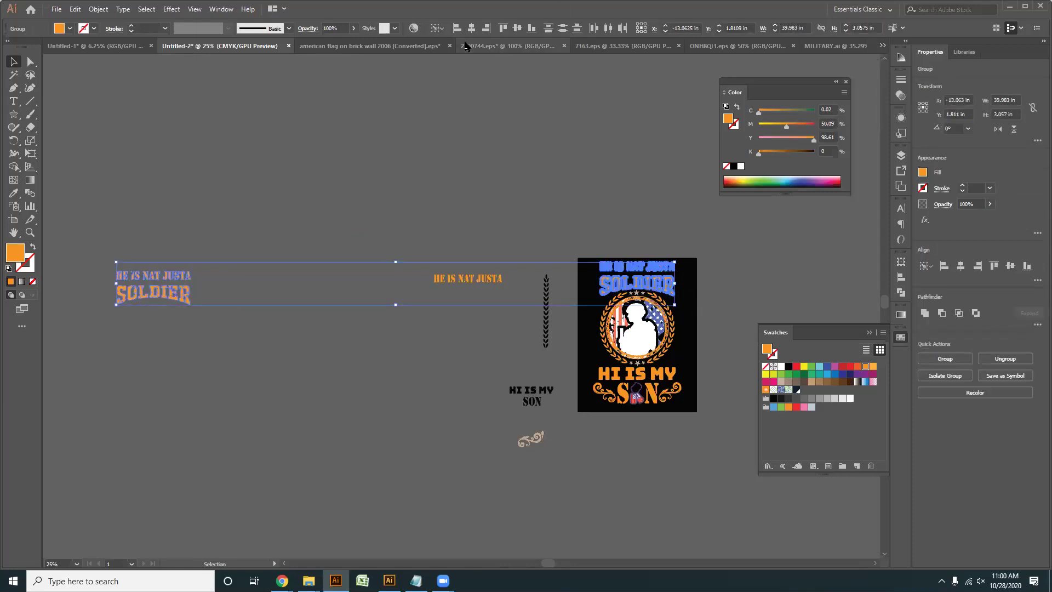
pyautogui.click(518, 29)
pyautogui.scroll(4, 706, 277)
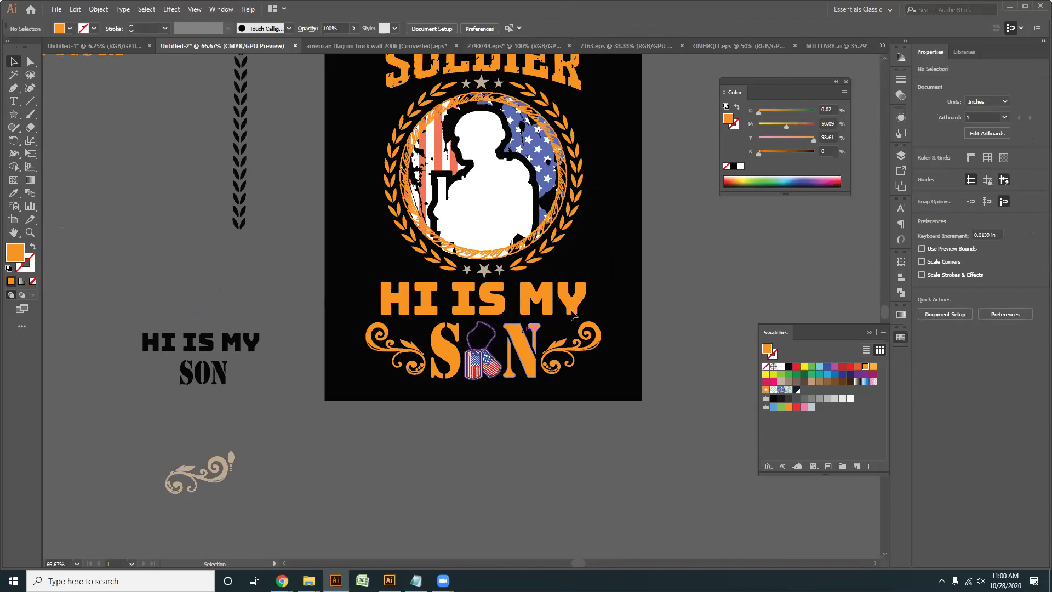
# - Copy the poster's orange HI IS MY line to the empty canvas left of the spare HE IS NAT JUSTA text
pyautogui.scroll(-2, 544, 307)
pyautogui.moveTo(552, 303); pyautogui.dragTo(135, 189)
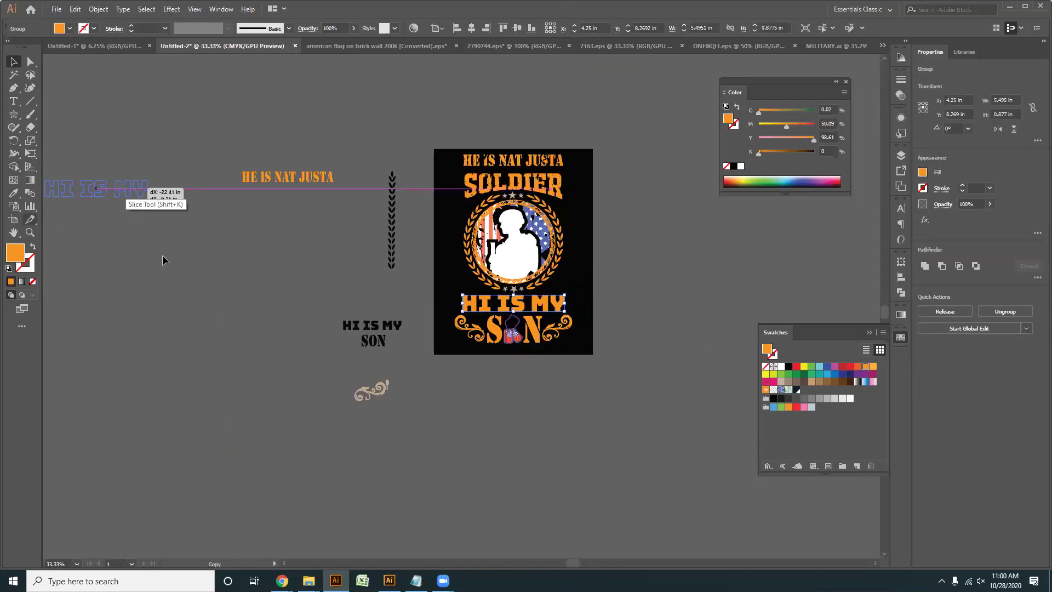
pyautogui.scroll(1, 164, 255)
pyautogui.moveTo(254, 297); pyautogui.dragTo(349, 299)
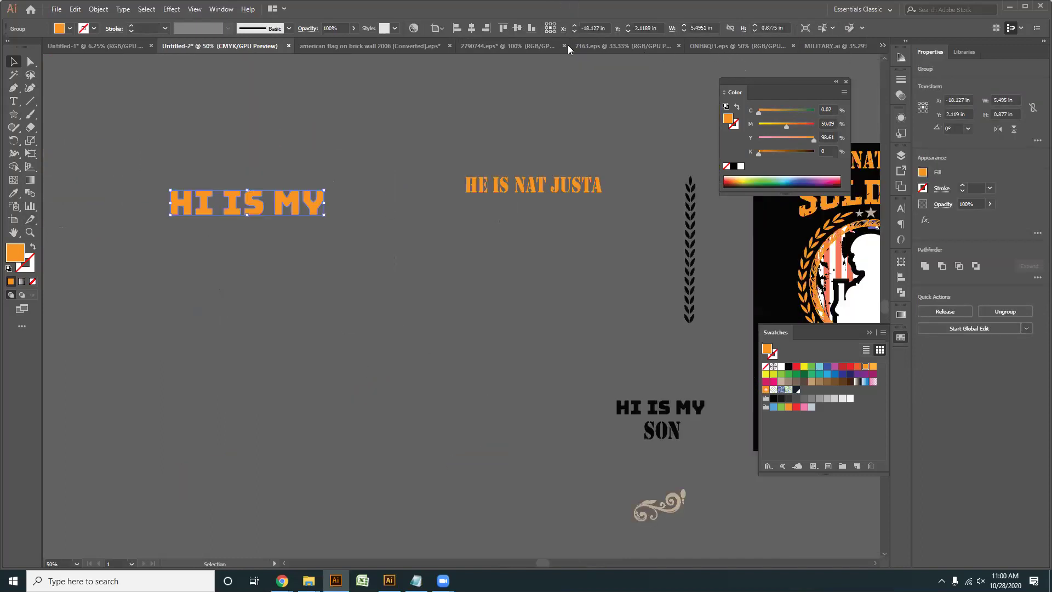
# - Copy the lower-left grunge texture from ONH8QJ1.eps into the poster document, next to the copied orange HI IS MY line
pyautogui.click(513, 44)
pyautogui.click(620, 46)
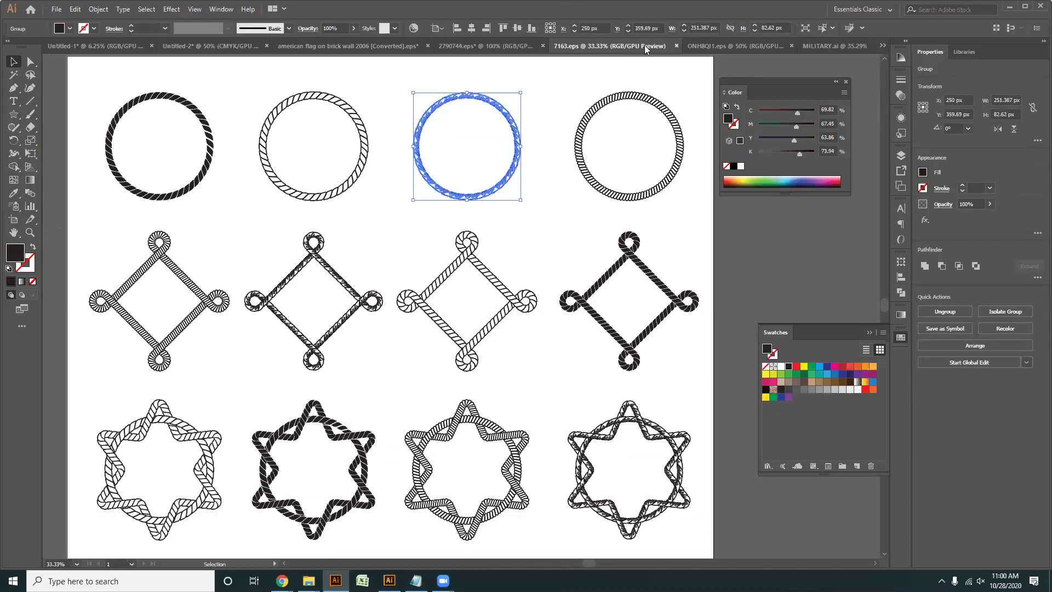
pyautogui.click(728, 48)
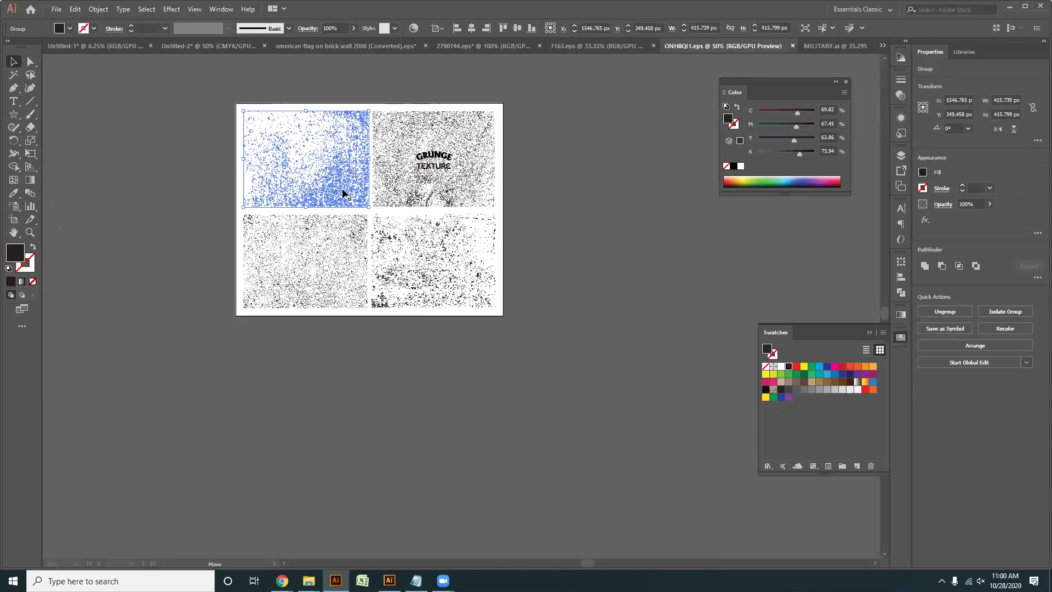
pyautogui.click(312, 261)
pyautogui.moveTo(280, 239); pyautogui.dragTo(270, 311)
pyautogui.moveTo(221, 335); pyautogui.dragTo(516, 303)
pyautogui.moveTo(566, 254); pyautogui.dragTo(647, 166)
pyautogui.scroll(1, 566, 255)
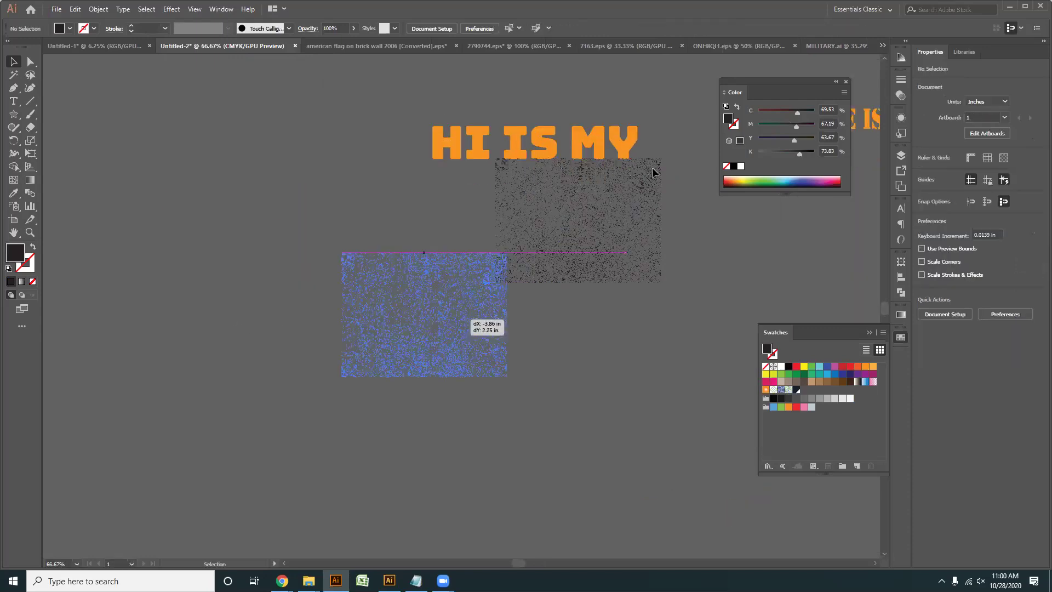
# - Make the copied HI IS MY line a compound path and subtract the enlarged grunge texture from its letters
pyautogui.hotkey('ctrl', 'z')
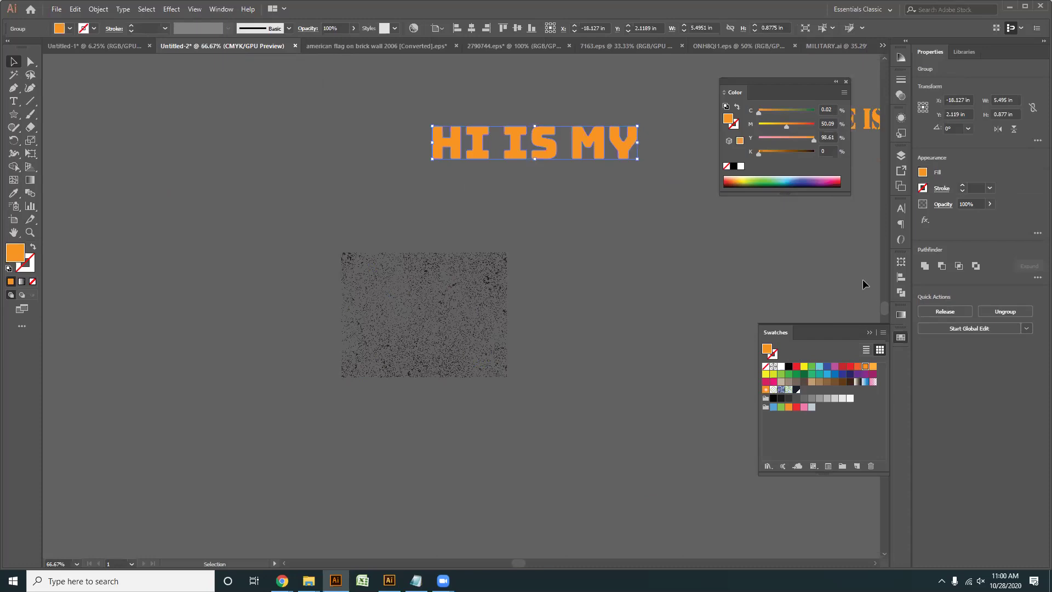
pyautogui.click(405, 256)
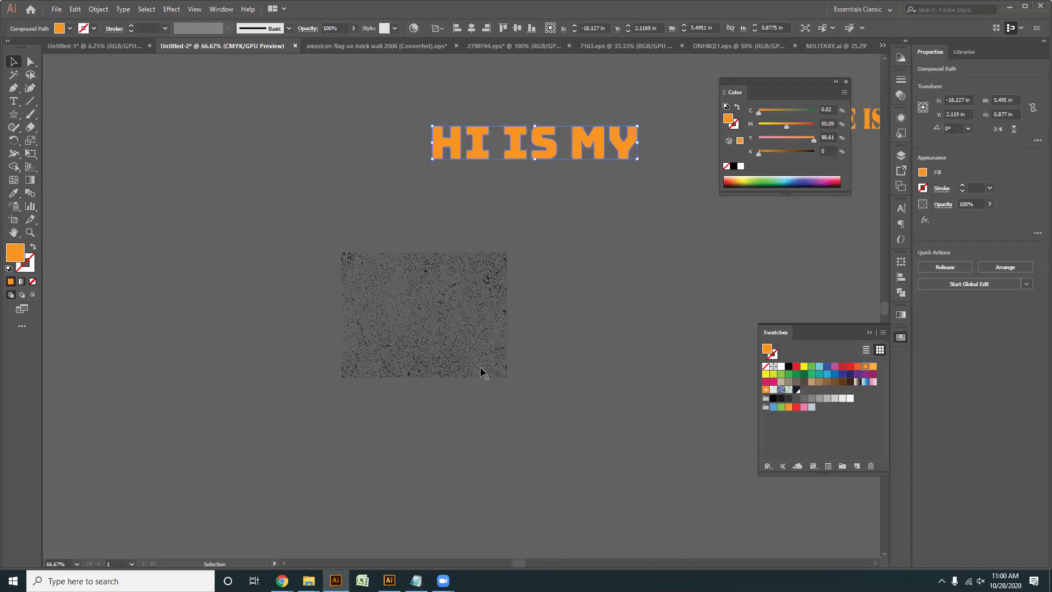
pyautogui.click(500, 376)
pyautogui.moveTo(506, 377); pyautogui.dragTo(543, 401)
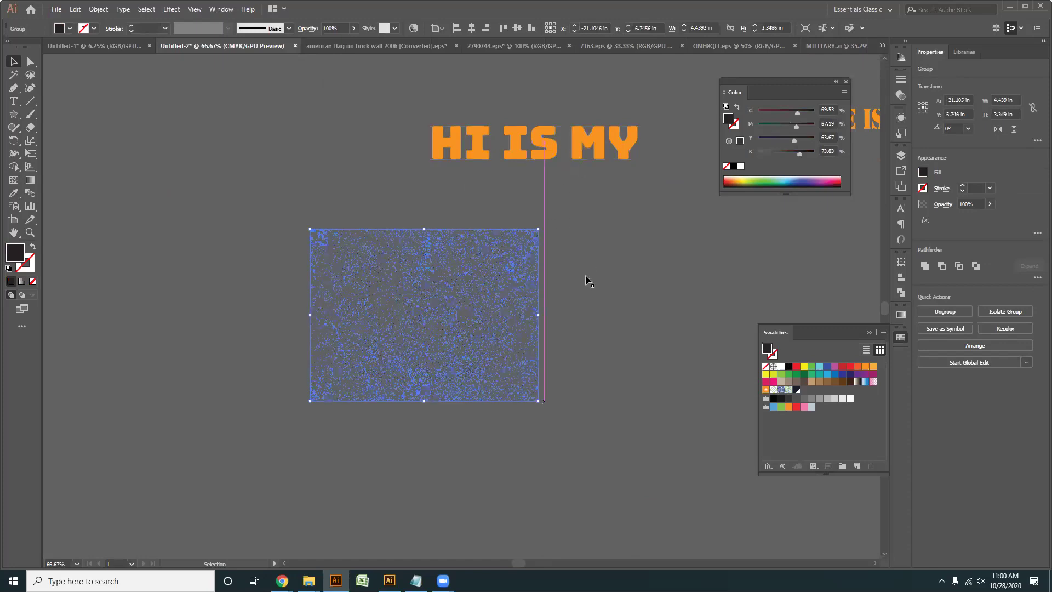
pyautogui.moveTo(624, 287); pyautogui.dragTo(598, 323)
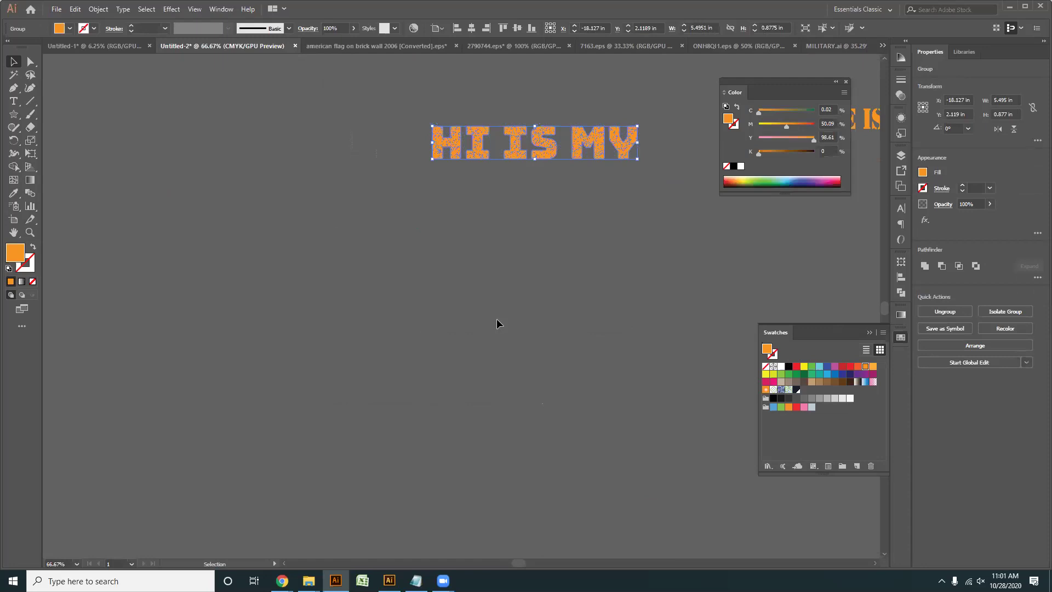
pyautogui.click(507, 313)
pyautogui.scroll(1, 517, 164)
pyautogui.scroll(2, 525, 153)
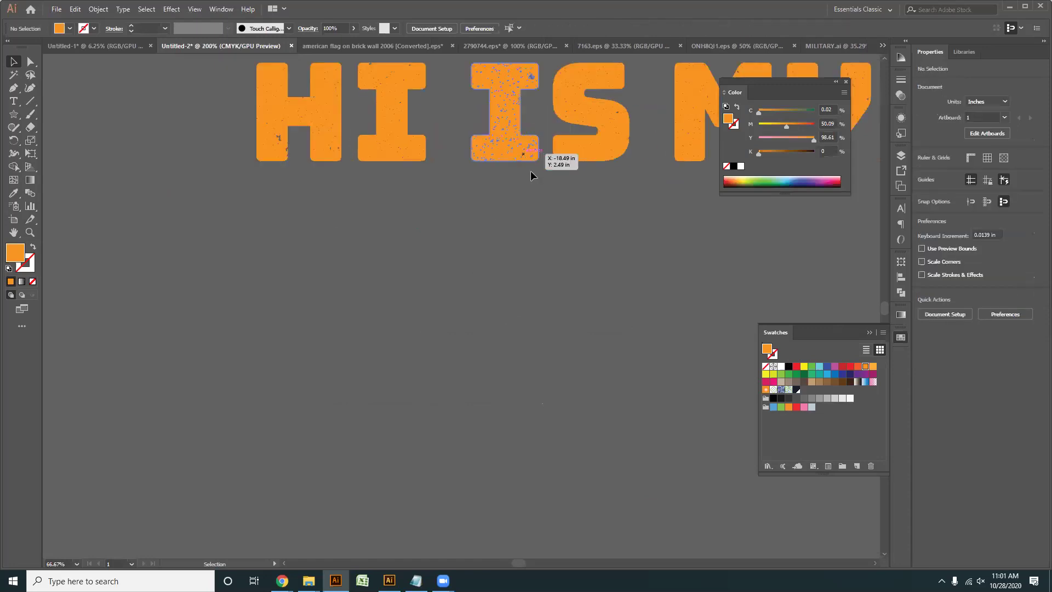
# - Move the distressed HI IS MY onto the poster's original line and align the two lines to each other
pyautogui.moveTo(663, 251); pyautogui.dragTo(282, 245)
pyautogui.scroll(-3, 278, 144)
pyautogui.scroll(-1, 275, 141)
pyautogui.moveTo(276, 141); pyautogui.dragTo(640, 361)
pyautogui.moveTo(640, 361); pyautogui.dragTo(503, 234)
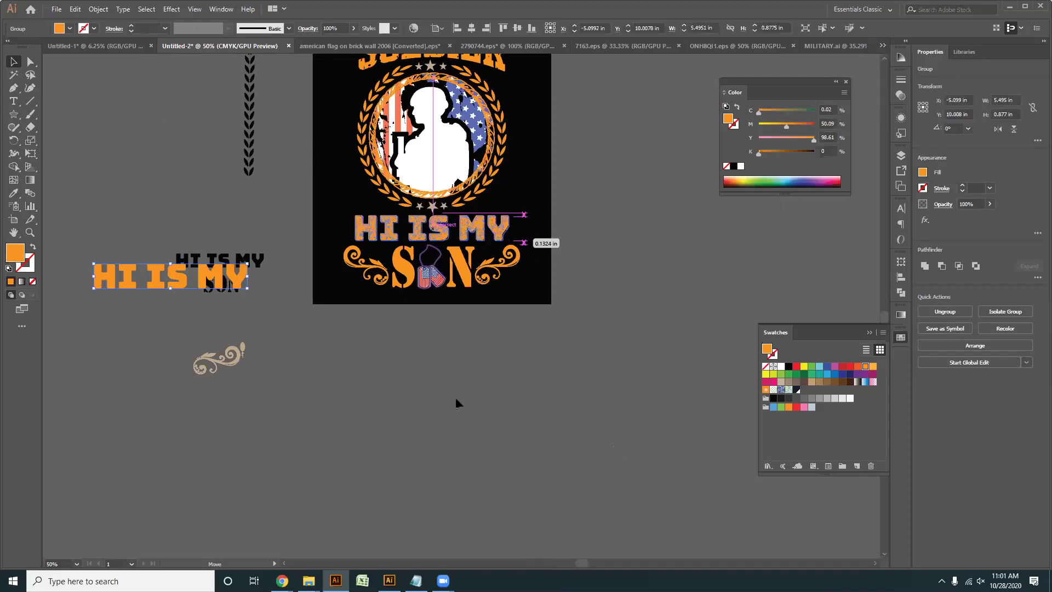
pyautogui.scroll(2, 398, 292)
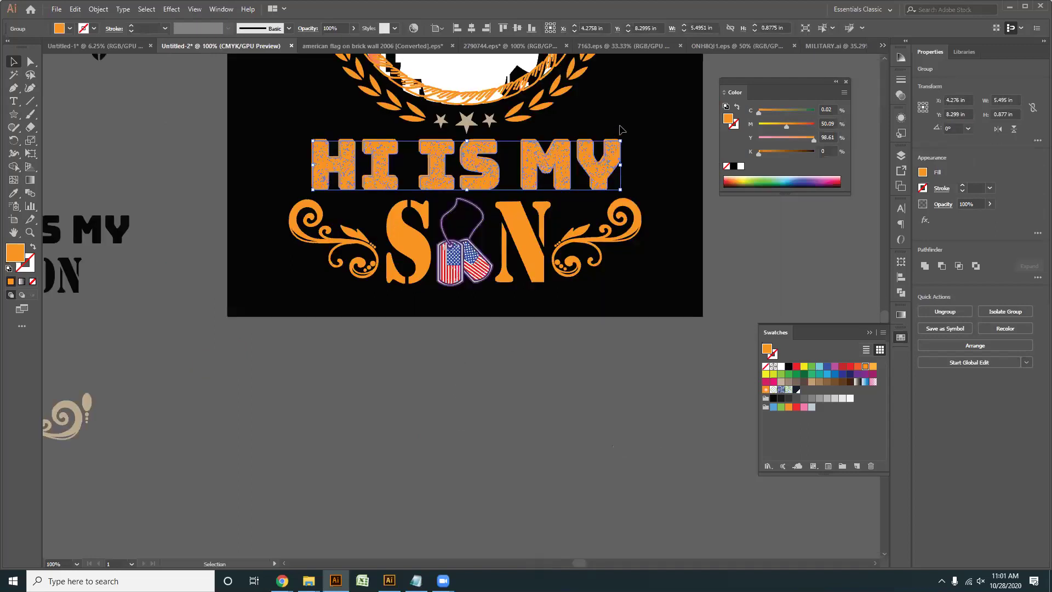
pyautogui.keyDown('shift'); pyautogui.click(613, 166); pyautogui.keyUp('shift')
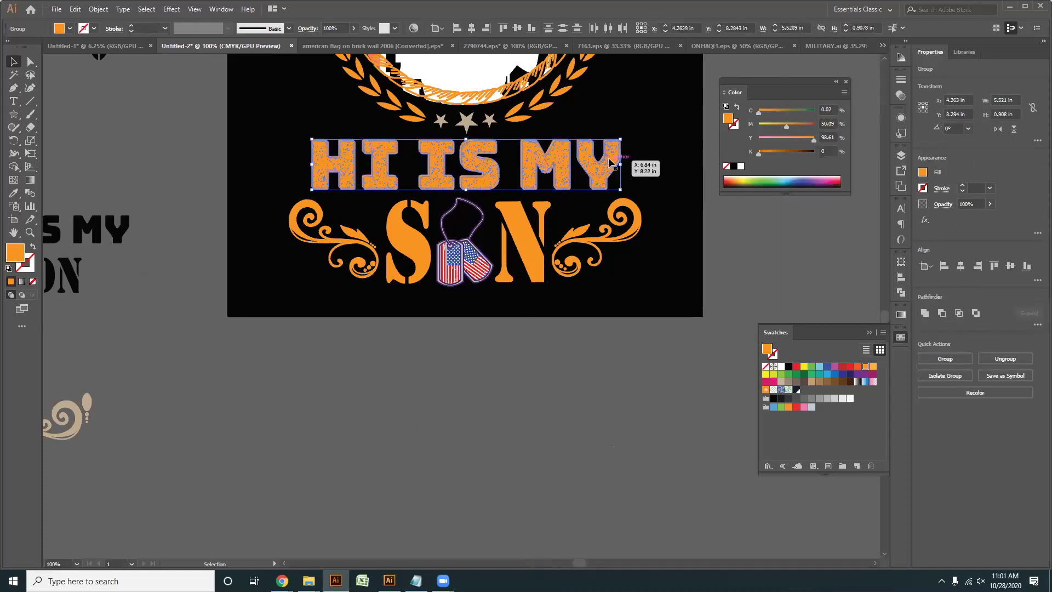
pyautogui.click(471, 31)
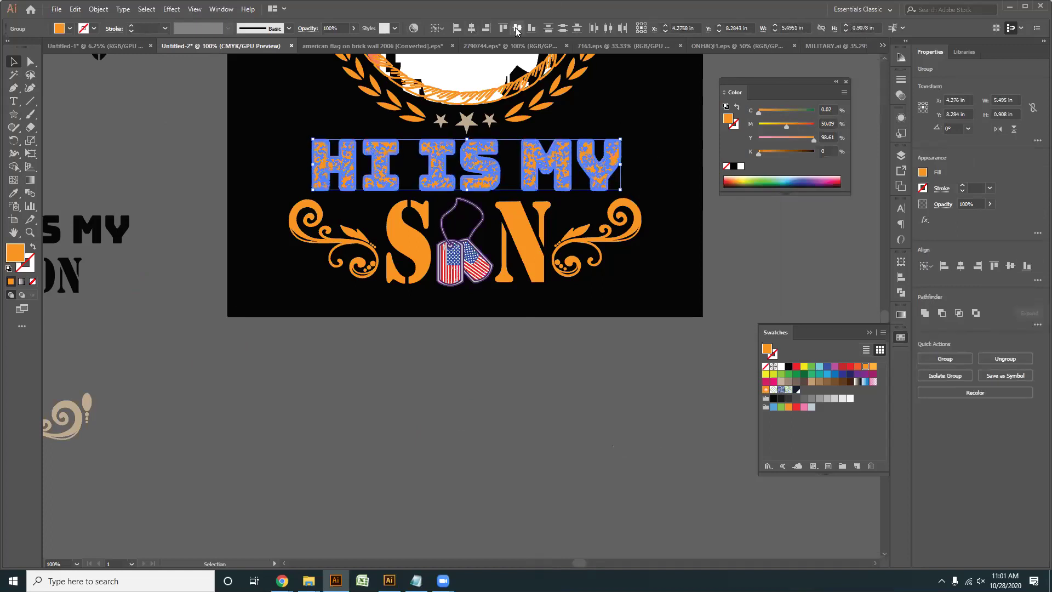
# - Delete the poster's original solid HI IS MY line, keeping the distressed copy in its place
pyautogui.click(651, 416)
pyautogui.click(599, 166)
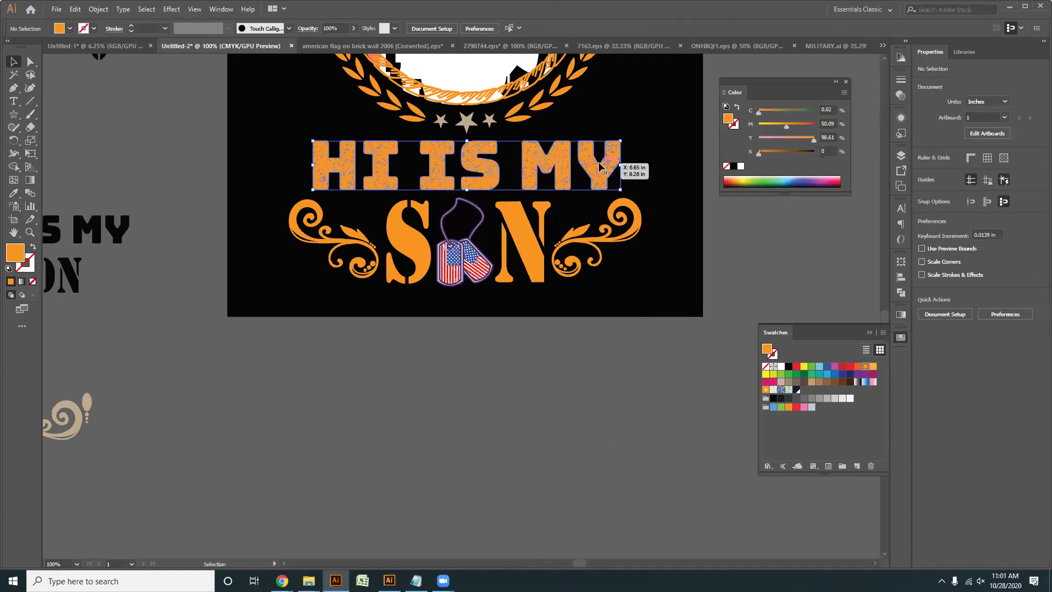
pyautogui.press('Delete')
pyautogui.click(600, 177)
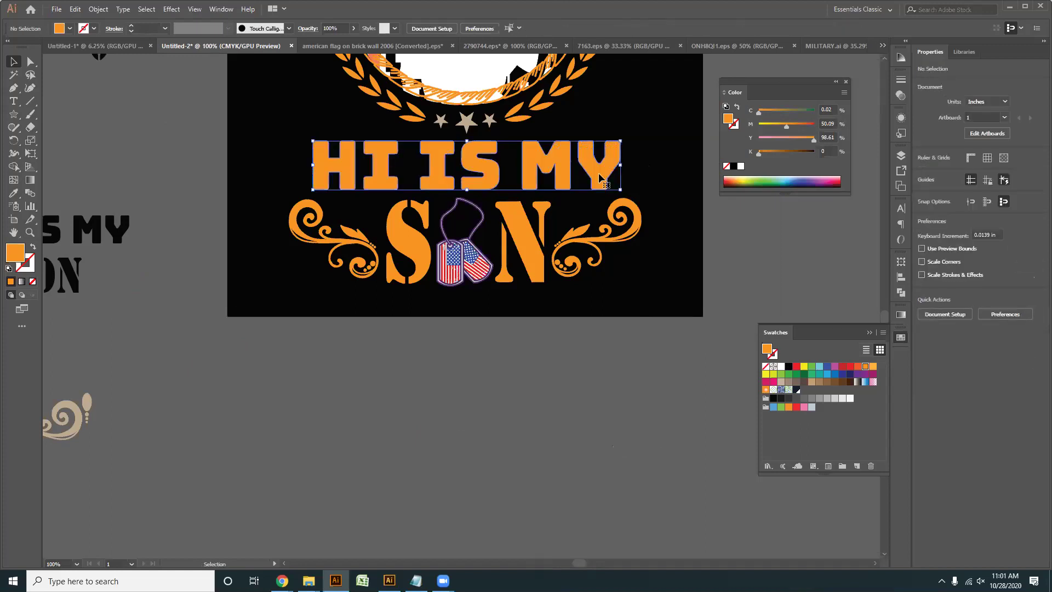
pyautogui.click(534, 329)
# - Copy the poster's orange SON line with its ornaments and dog tags to the empty canvas and ungroup the copy
pyautogui.scroll(-2, 498, 342)
pyautogui.scroll(3, 482, 313)
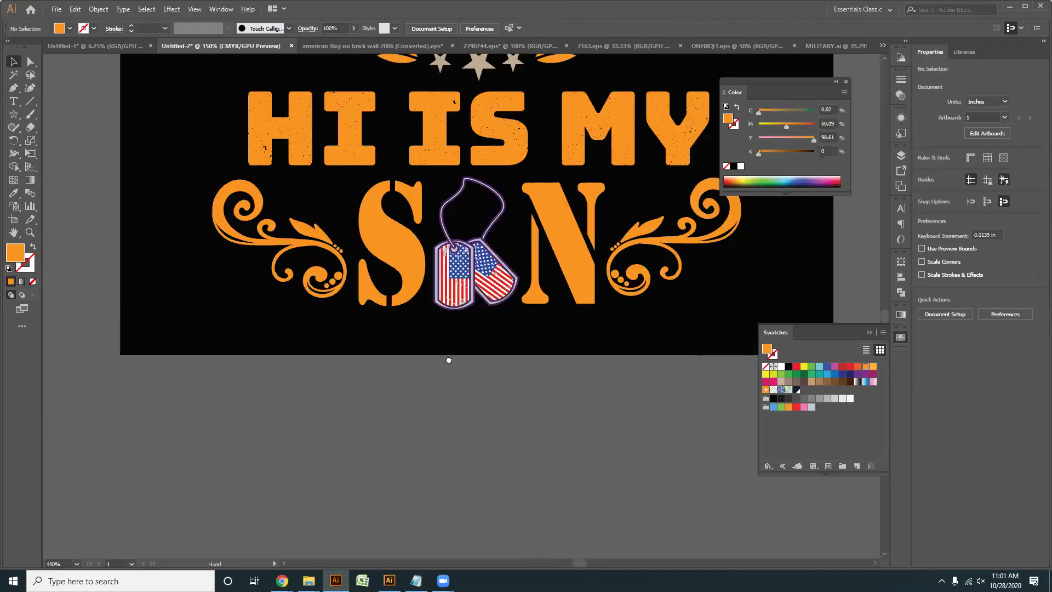
pyautogui.scroll(-2, 520, 376)
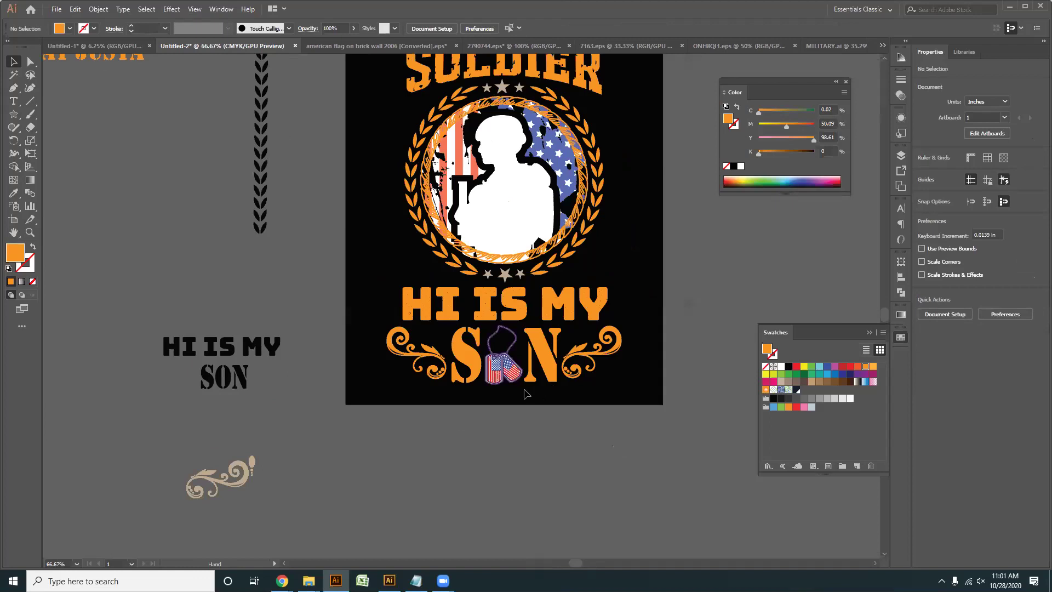
pyautogui.scroll(1, 497, 328)
pyautogui.moveTo(496, 326); pyautogui.dragTo(581, 411)
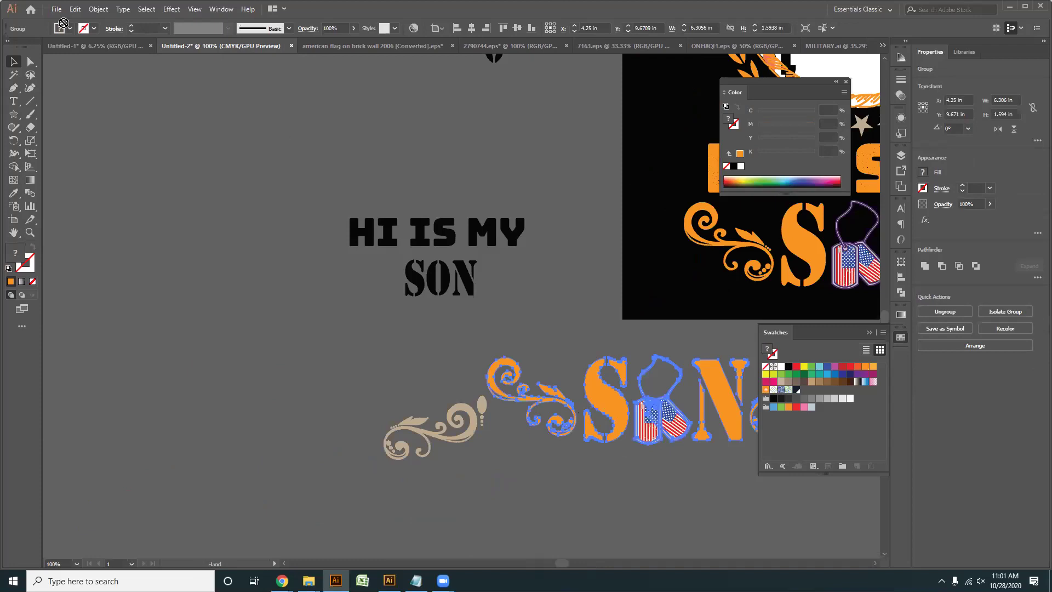
pyautogui.hotkey('ctrl', '-')
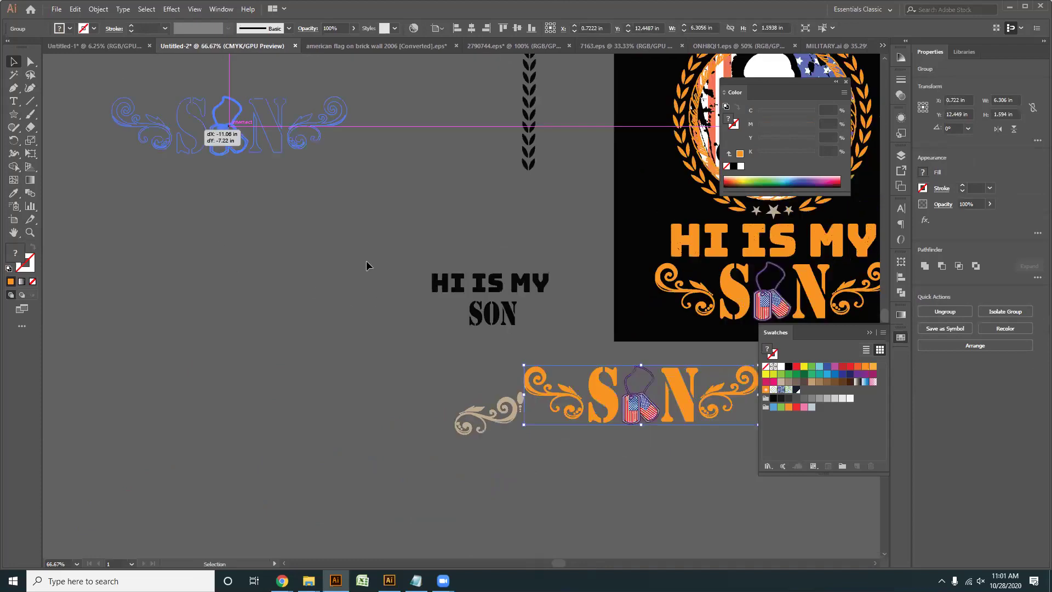
pyautogui.moveTo(284, 132); pyautogui.dragTo(396, 195)
pyautogui.rightClick(381, 185)
pyautogui.click(415, 275)
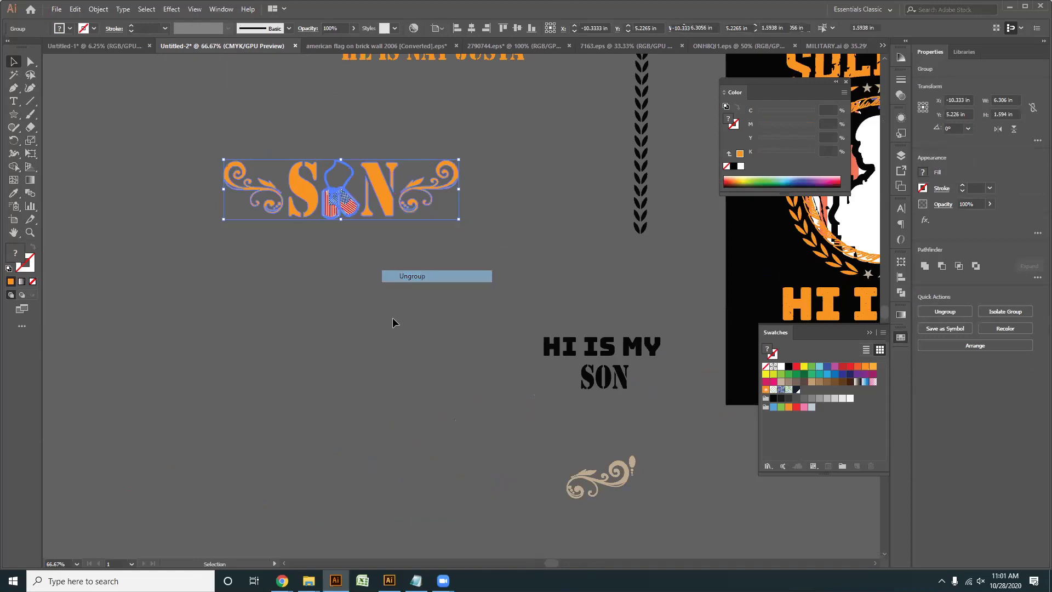
# - Delete the spare HE IS NAT JUSTA text and the copy's ornaments and dog tags, leaving only the letters S and N
pyautogui.click(392, 317)
pyautogui.moveTo(504, 113); pyautogui.dragTo(516, 206)
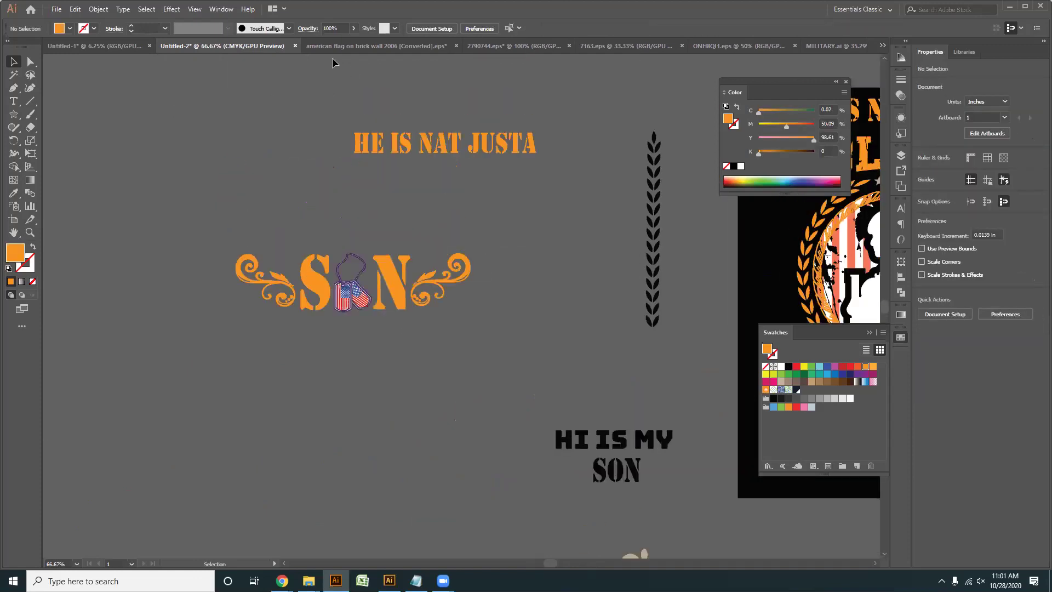
pyautogui.moveTo(390, 145); pyautogui.dragTo(449, 303)
pyautogui.click(435, 262)
pyautogui.press('Delete')
pyautogui.click(291, 282)
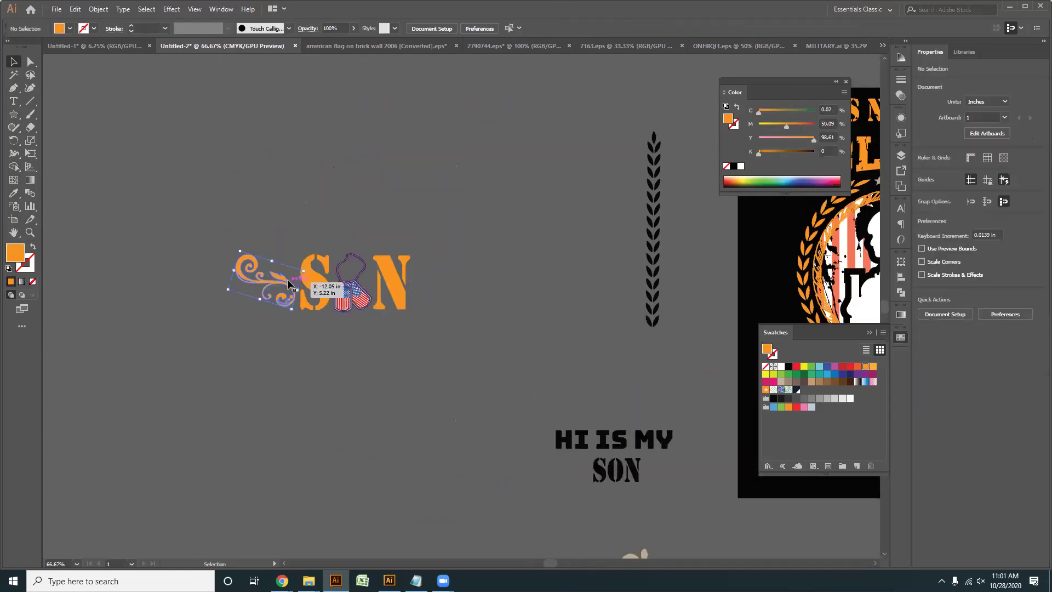
pyautogui.press('Delete')
pyautogui.click(355, 293)
pyautogui.press('Delete')
# - Copy the lower-right grunge texture from ONH8QJ1.eps into the poster document, below the S and N letters
pyautogui.click(516, 46)
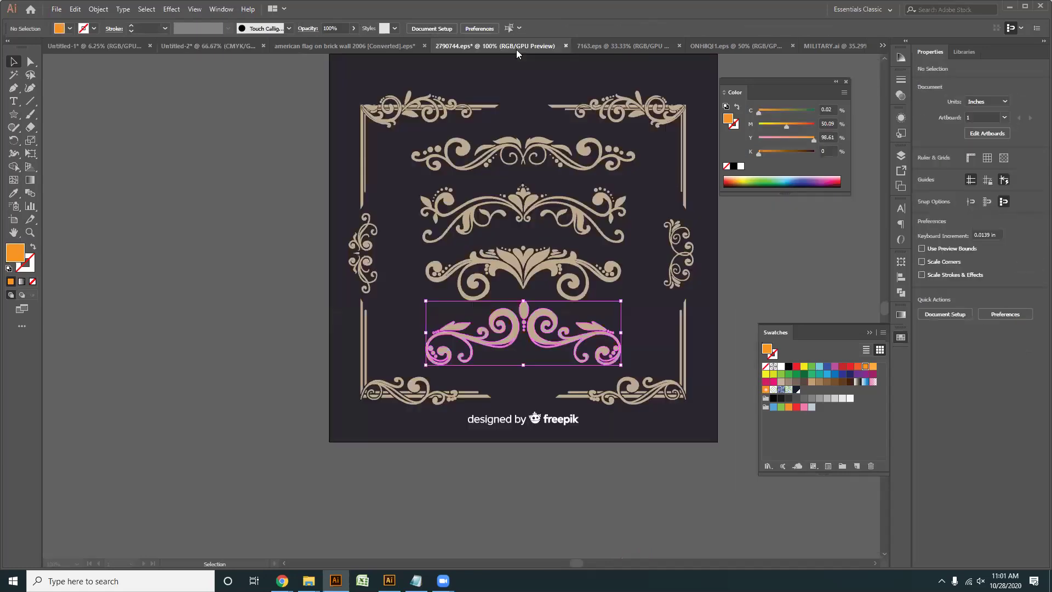
pyautogui.click(598, 46)
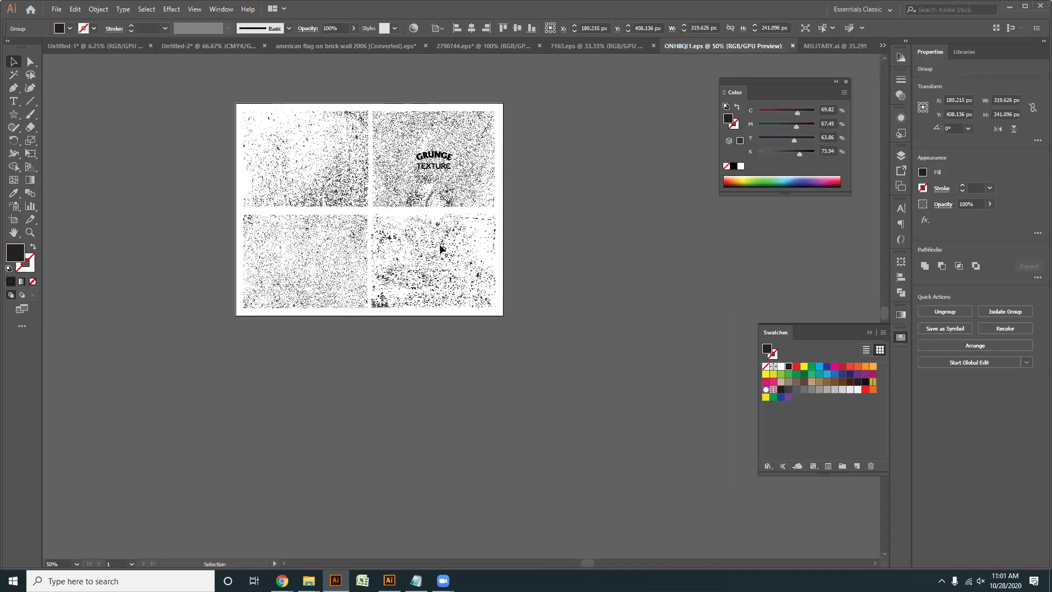
pyautogui.hotkey('ctrl', 'Tab')
pyautogui.click(204, 46)
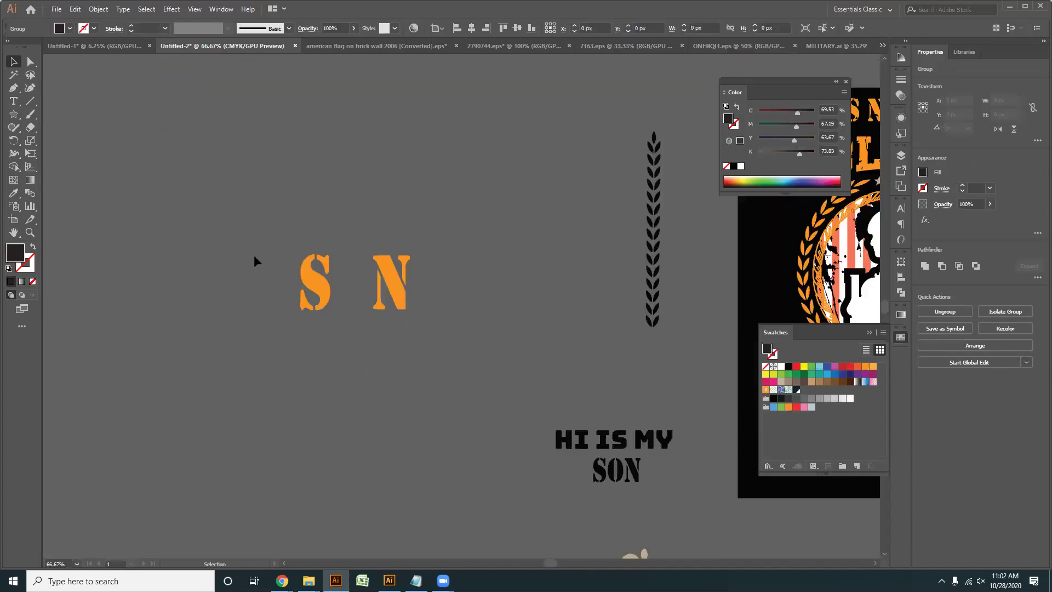
pyautogui.hotkey('ctrl', 'v')
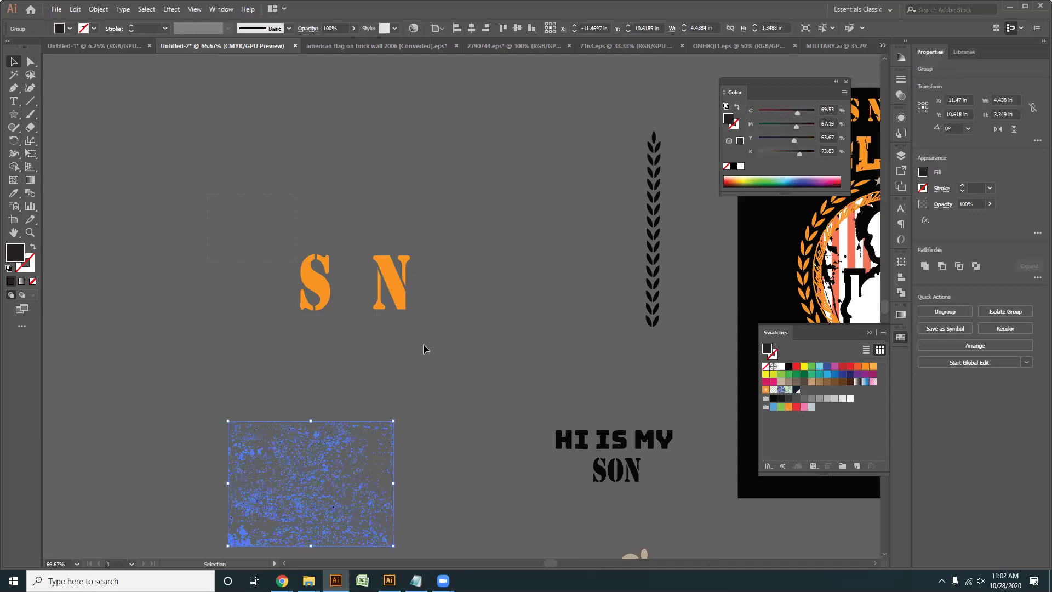
# - Make the S and N letters one compound path and place the grunge texture over them
pyautogui.click(392, 293)
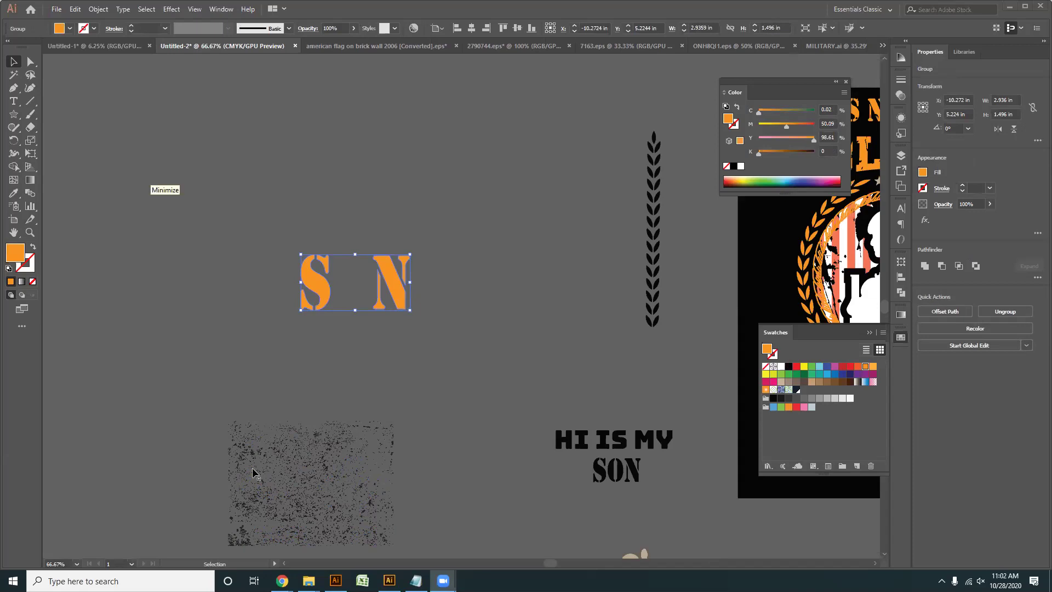
pyautogui.press('space')
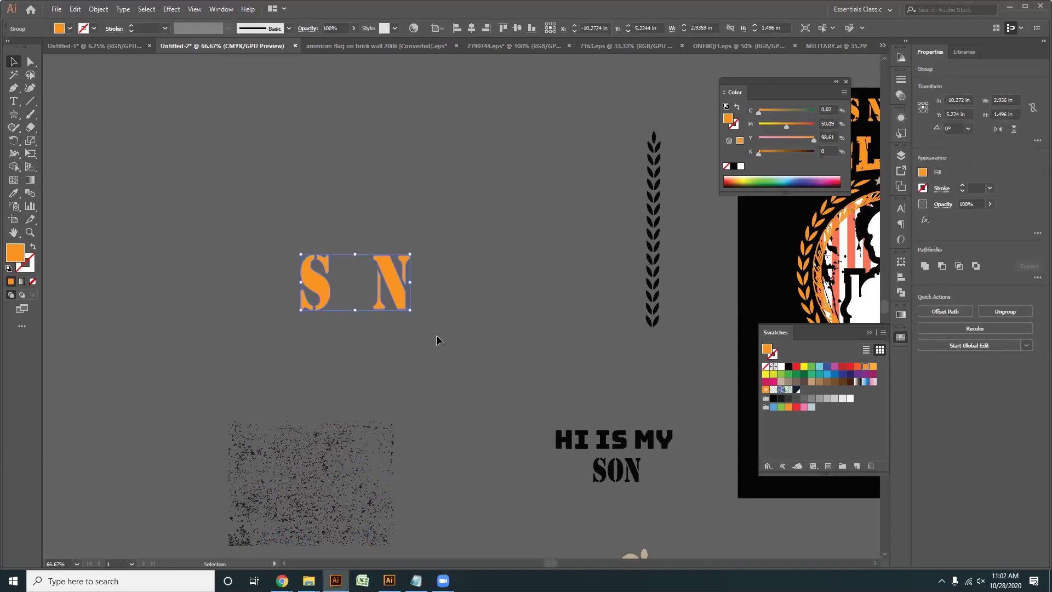
pyautogui.press('a')
pyautogui.hotkey('ctrl', '8')
pyautogui.moveTo(300, 477); pyautogui.dragTo(352, 393)
pyautogui.click(350, 389)
pyautogui.scroll(2, 348, 376)
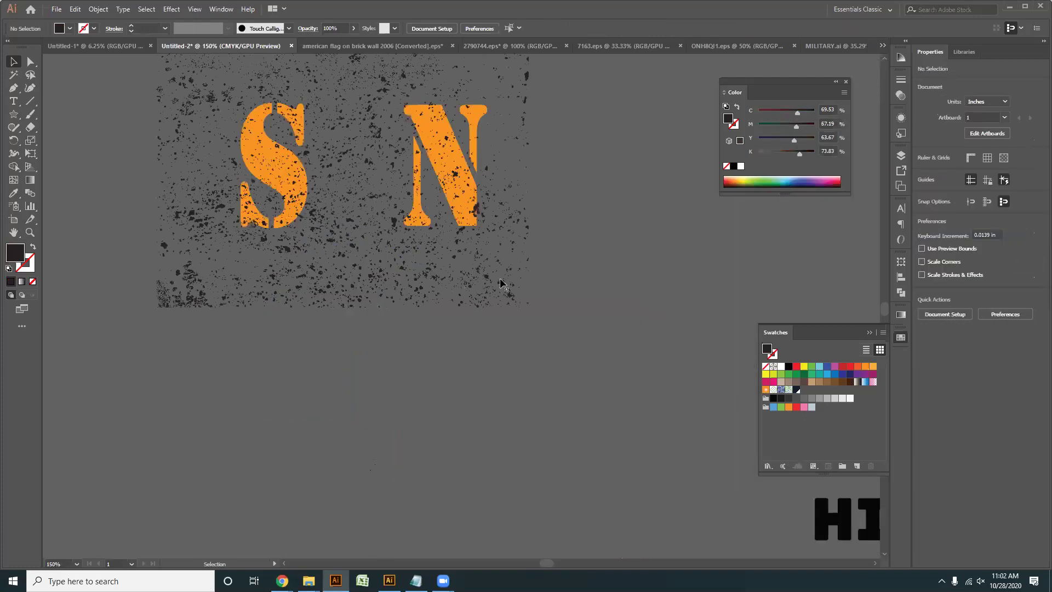
# - Enlarge the texture over the S and N to about 6.02 in wide and subtract it from the letters
pyautogui.click(526, 304)
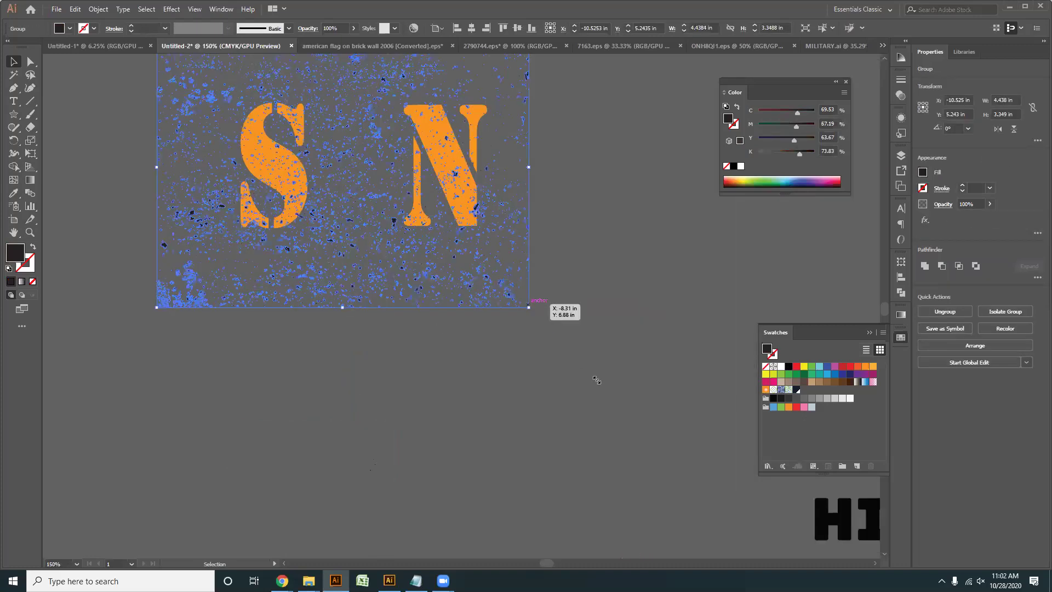
pyautogui.click(534, 455)
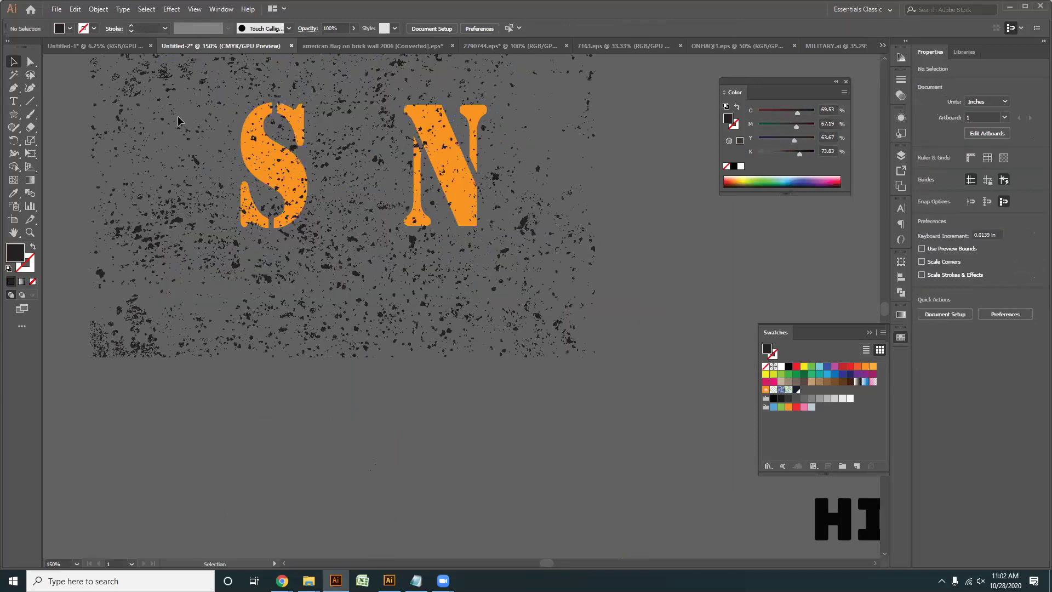
pyautogui.hotkey('ctrl', 'a')
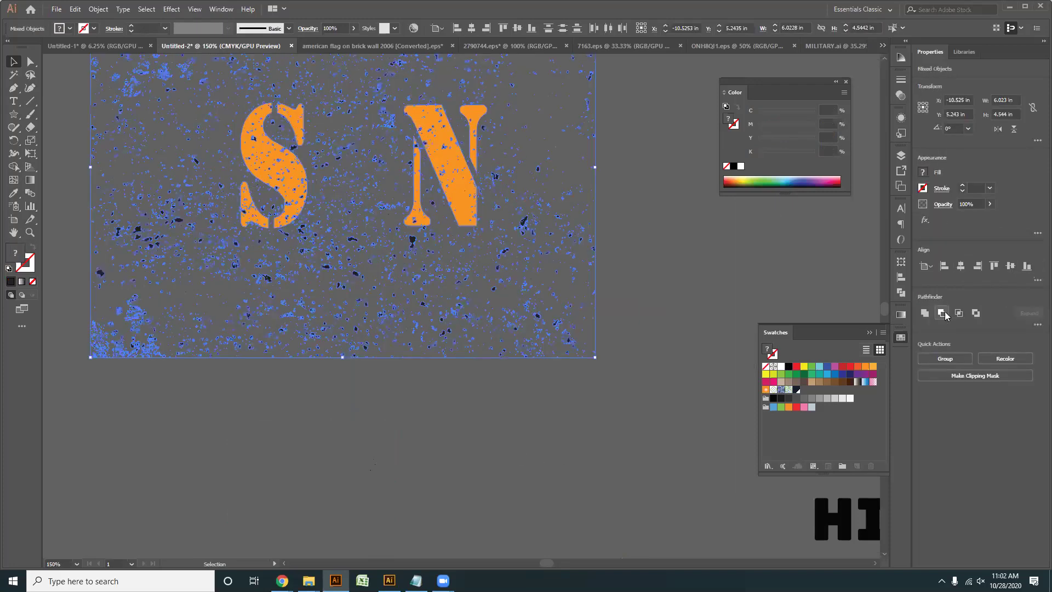
pyautogui.click(942, 313)
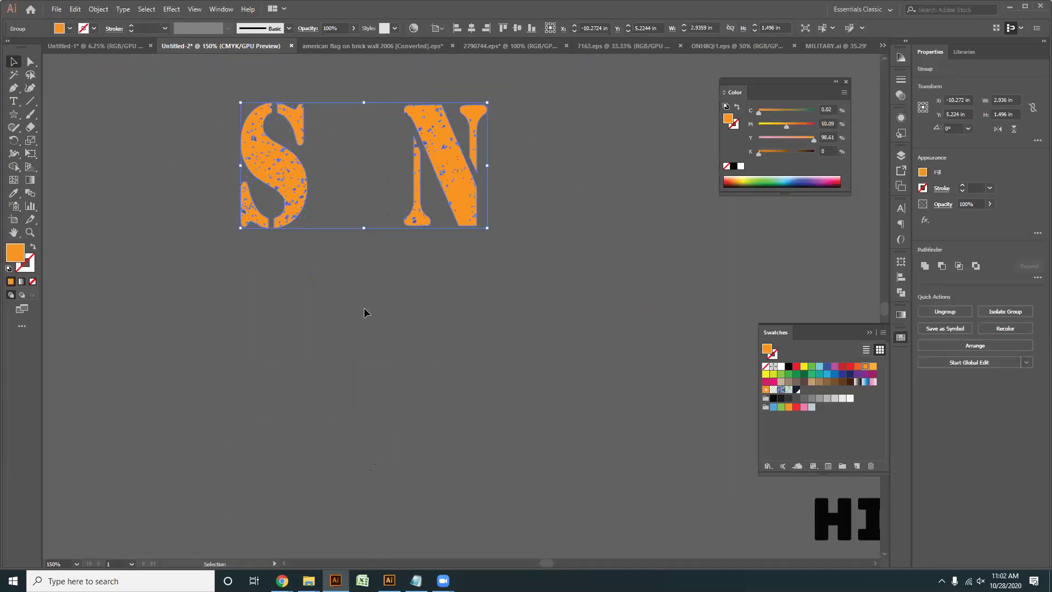
pyautogui.click(364, 313)
# - Move the spare black SON text away from HI IS MY to the empty canvas, below the distressed S and N
pyautogui.scroll(-3, 431, 203)
pyautogui.scroll(-1, 433, 203)
pyautogui.moveTo(433, 203); pyautogui.dragTo(279, 190)
pyautogui.click(558, 271)
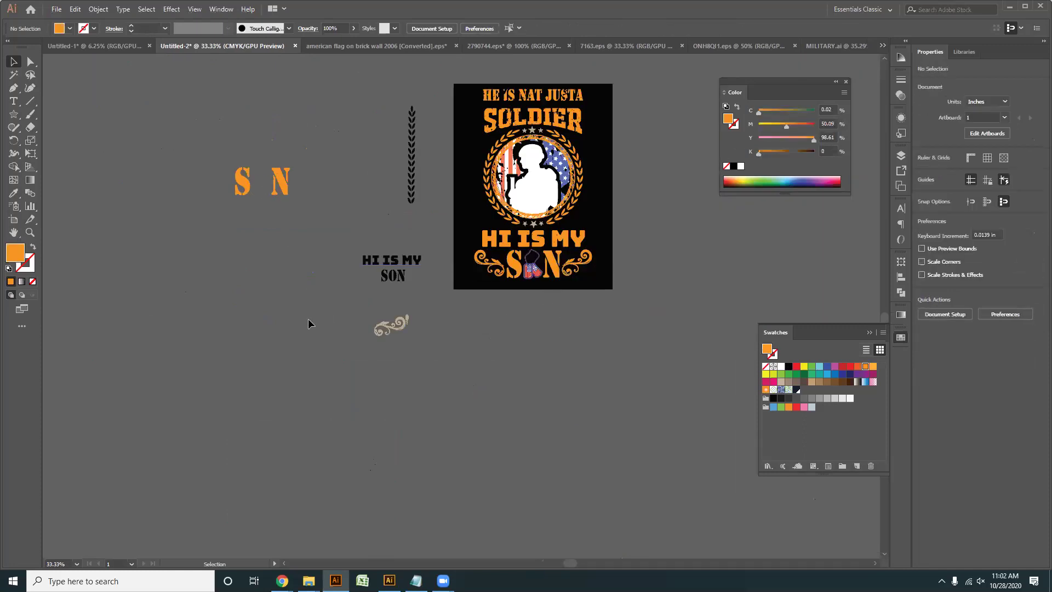
pyautogui.moveTo(274, 297); pyautogui.dragTo(364, 268)
pyautogui.moveTo(490, 252); pyautogui.dragTo(199, 278)
pyautogui.click(142, 316)
pyautogui.scroll(1, 141, 316)
# - Convert the black SON text to outlines and enlarge the outlined word
pyautogui.click(235, 232)
pyautogui.rightClick(242, 216)
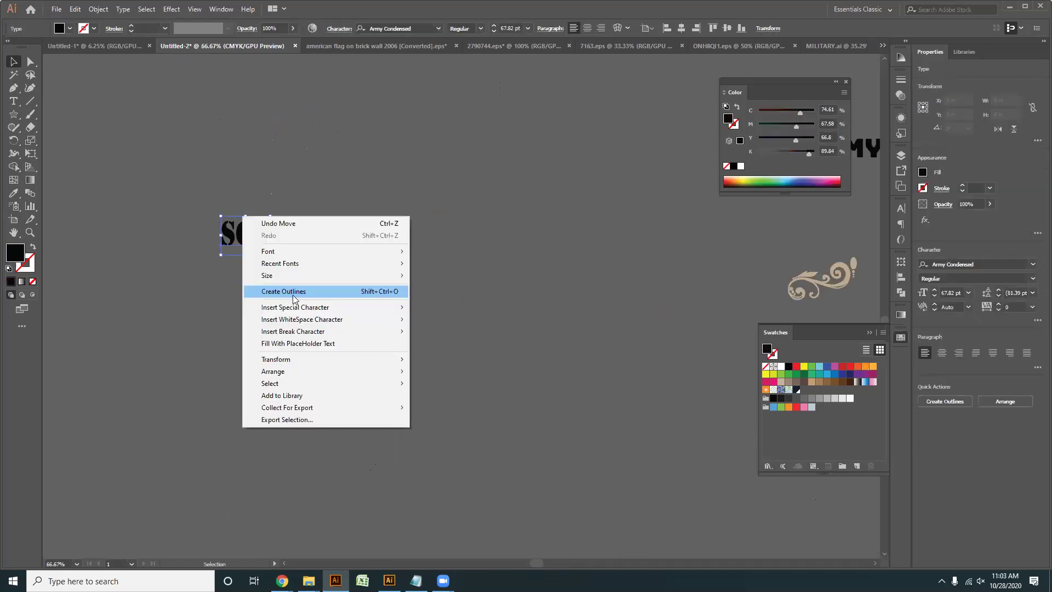
pyautogui.click(293, 295)
pyautogui.click(133, 160)
pyautogui.click(258, 236)
pyautogui.moveTo(272, 245); pyautogui.dragTo(355, 290)
pyautogui.click(514, 57)
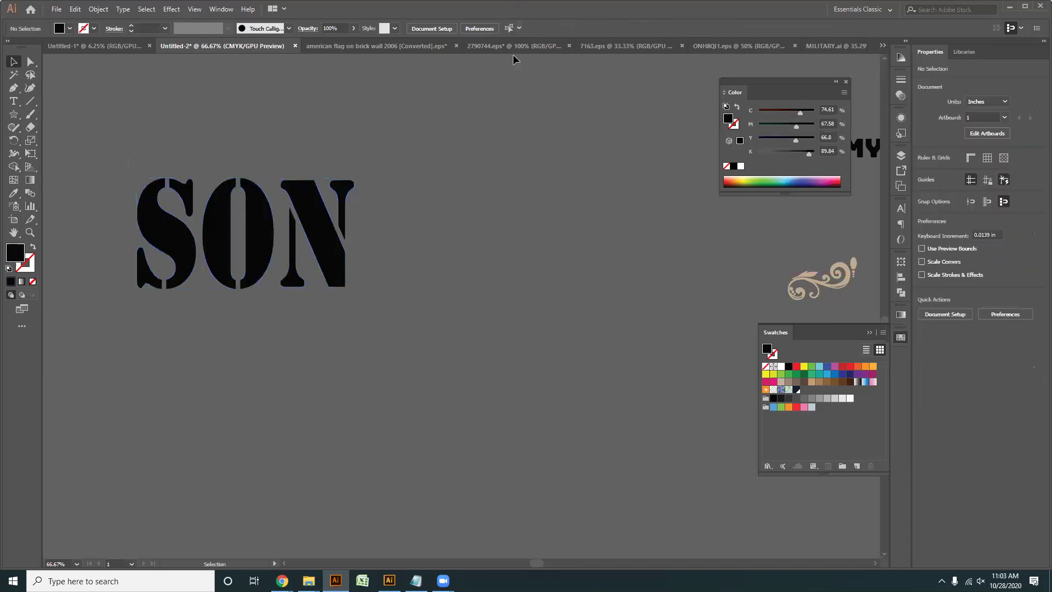
# - Copy the grunge texture marked GRUNGE TEXTURE from ONH8QI1.eps into Untitled-2 and enlarge it over SON to about 19.14 in wide
pyautogui.click(582, 47)
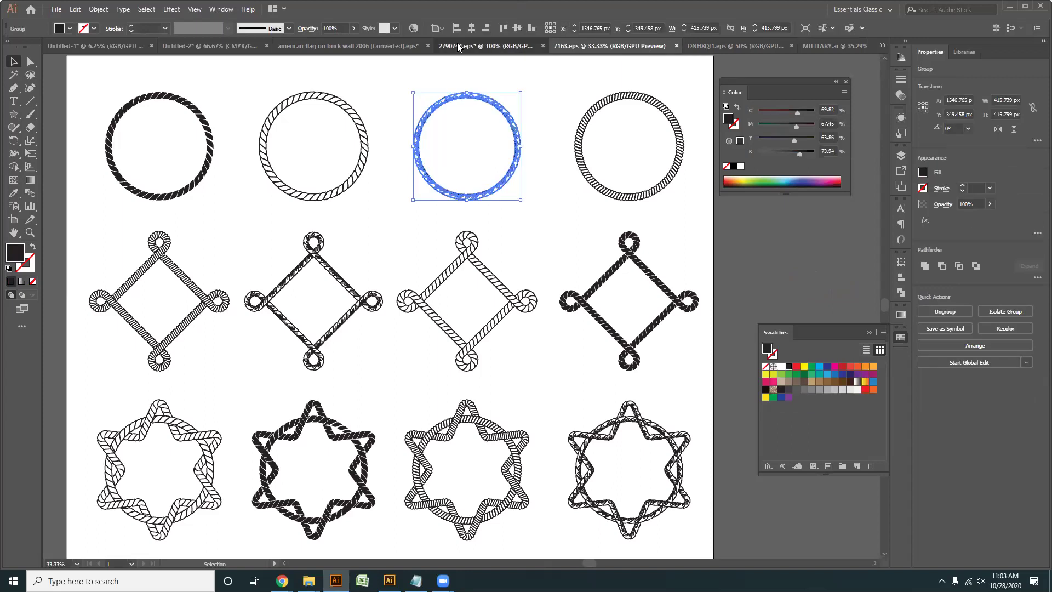
pyautogui.click(459, 48)
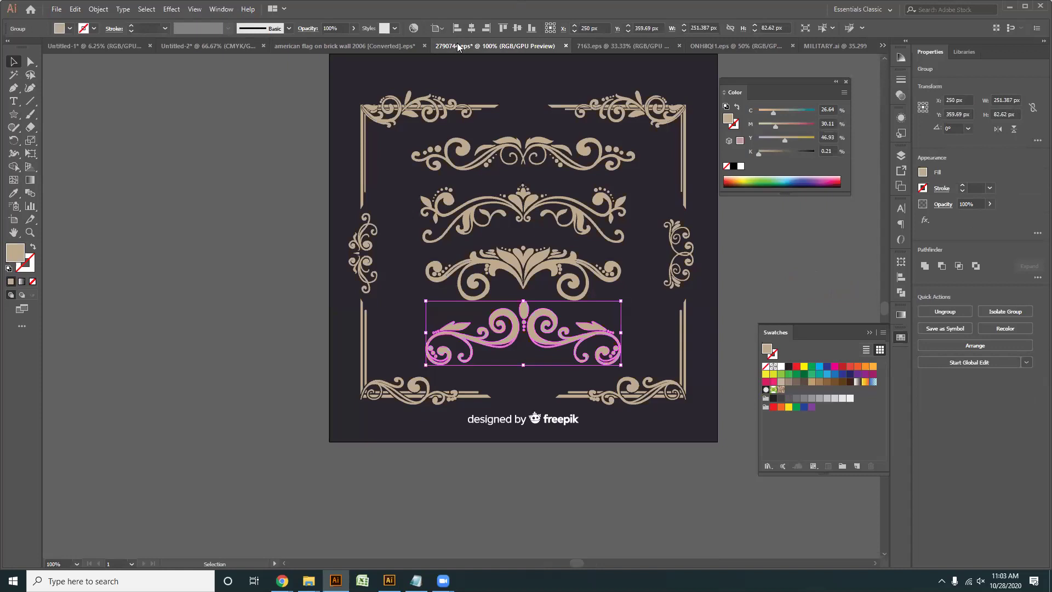
pyautogui.click(356, 46)
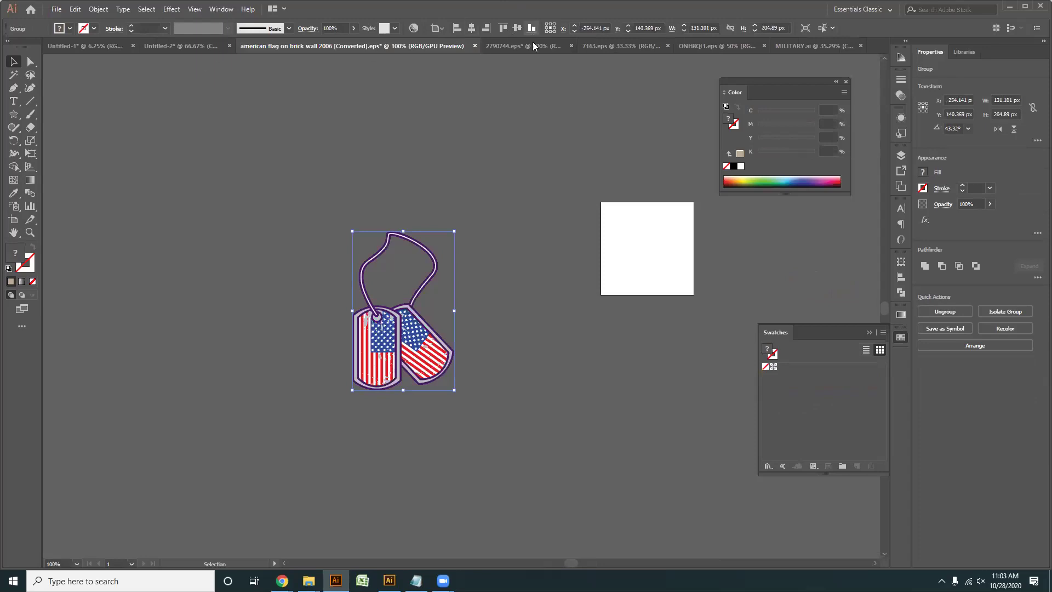
pyautogui.click(533, 44)
pyautogui.click(651, 45)
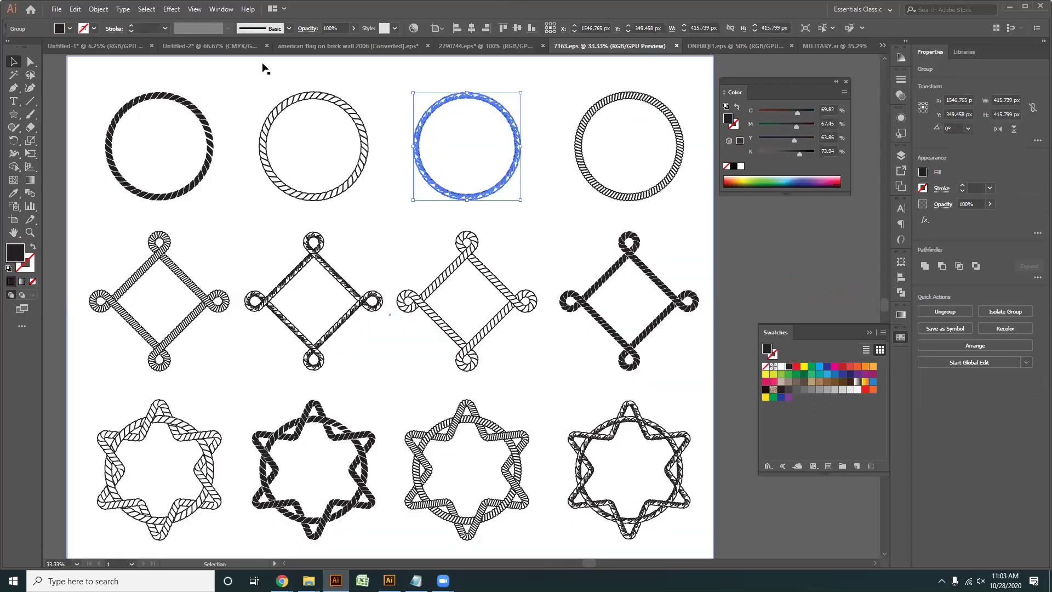
pyautogui.click(222, 46)
pyautogui.scroll(-1, 403, 157)
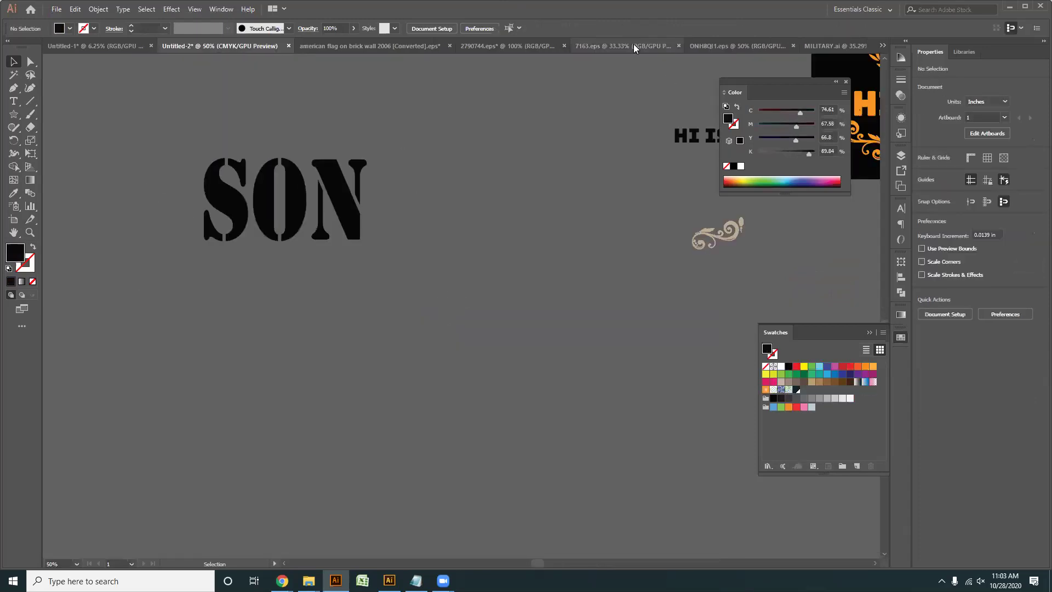
pyautogui.click(630, 45)
pyautogui.click(734, 46)
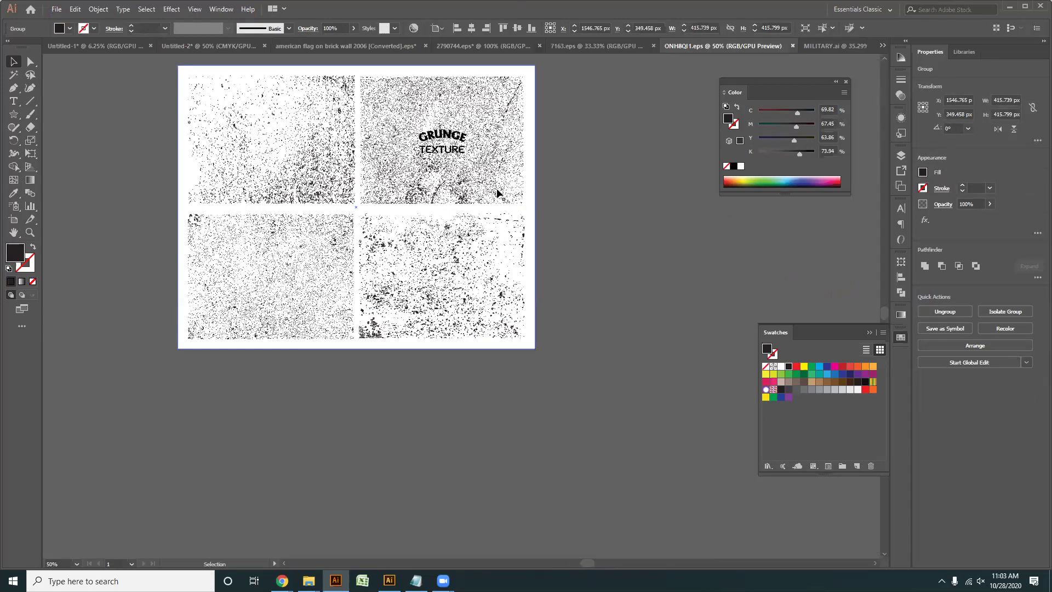
pyautogui.moveTo(189, 115); pyautogui.dragTo(601, 489)
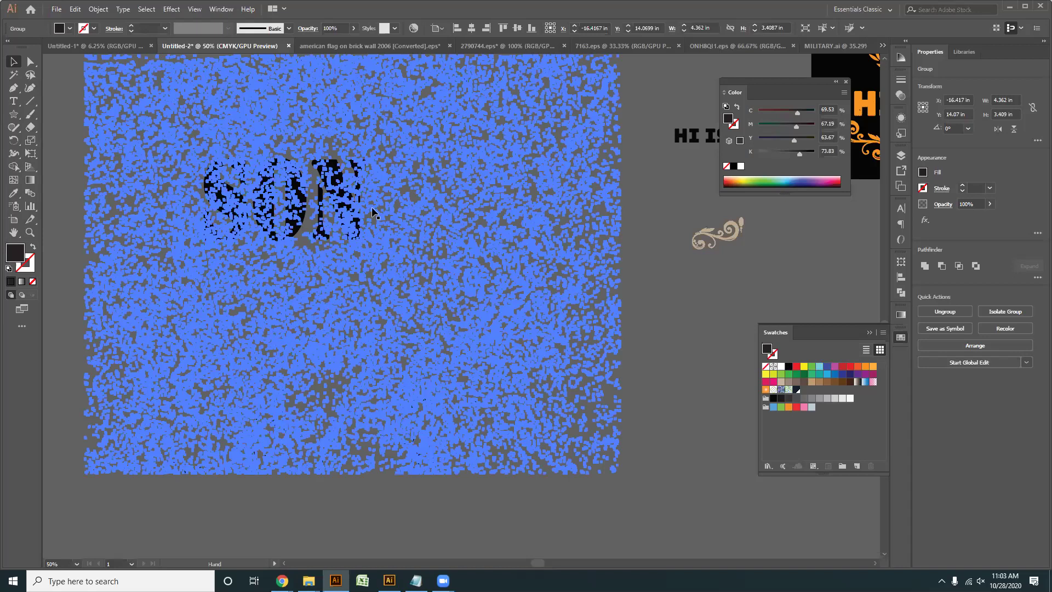
pyautogui.moveTo(311, 163); pyautogui.dragTo(459, 157)
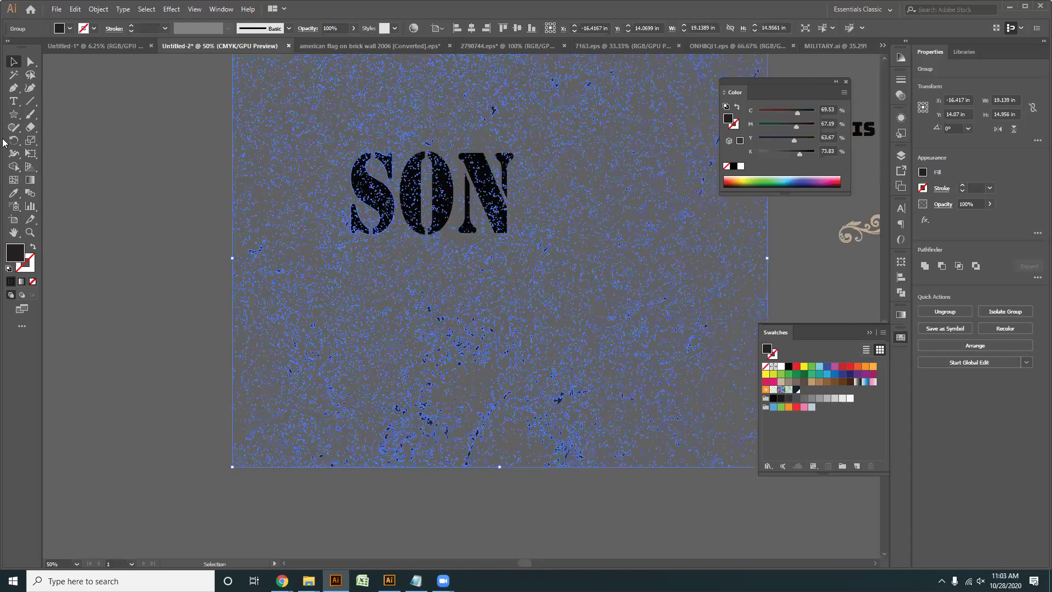
# - Move the grunge texture away from SON and erase its slanted right part with a larger eraser, leaving about 8.58 in of width
pyautogui.hotkey('ctrl', '-')
pyautogui.hotkey('ctrl', '-')
pyautogui.hotkey('ctrl', '-')
pyautogui.hotkey('ctrl', '-')
pyautogui.hotkey('shift', 'e')
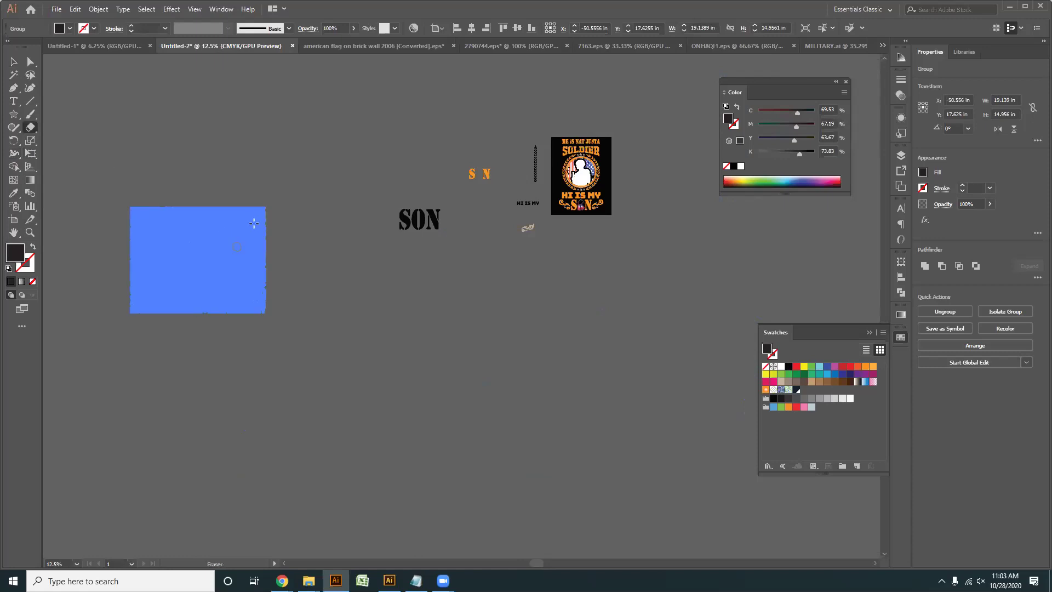
pyautogui.press(']')
pyautogui.press(']')
pyautogui.moveTo(249, 236); pyautogui.dragTo(203, 390)
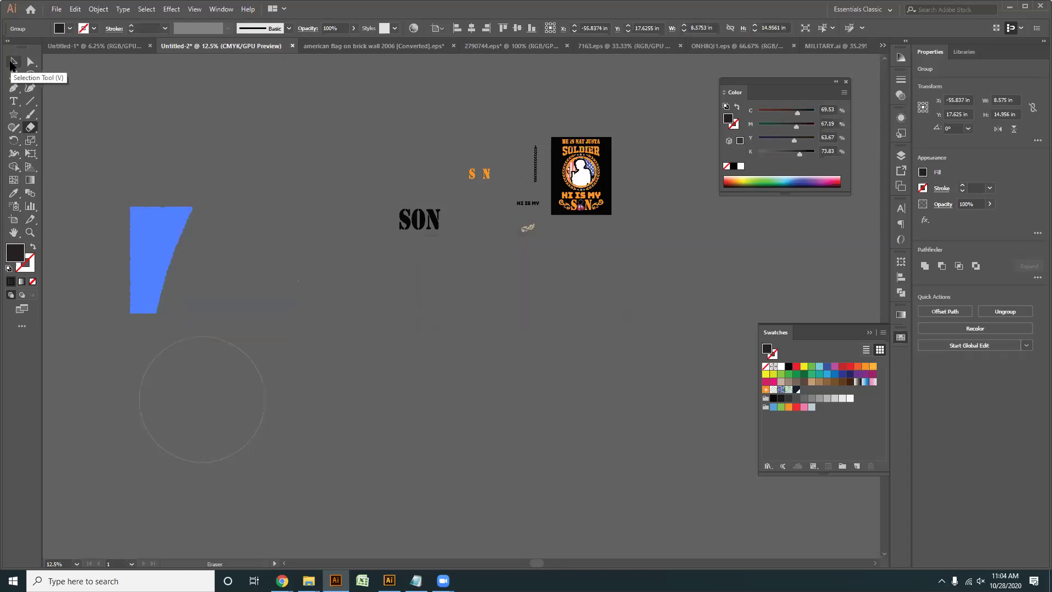
pyautogui.click(13, 61)
pyautogui.click(142, 246)
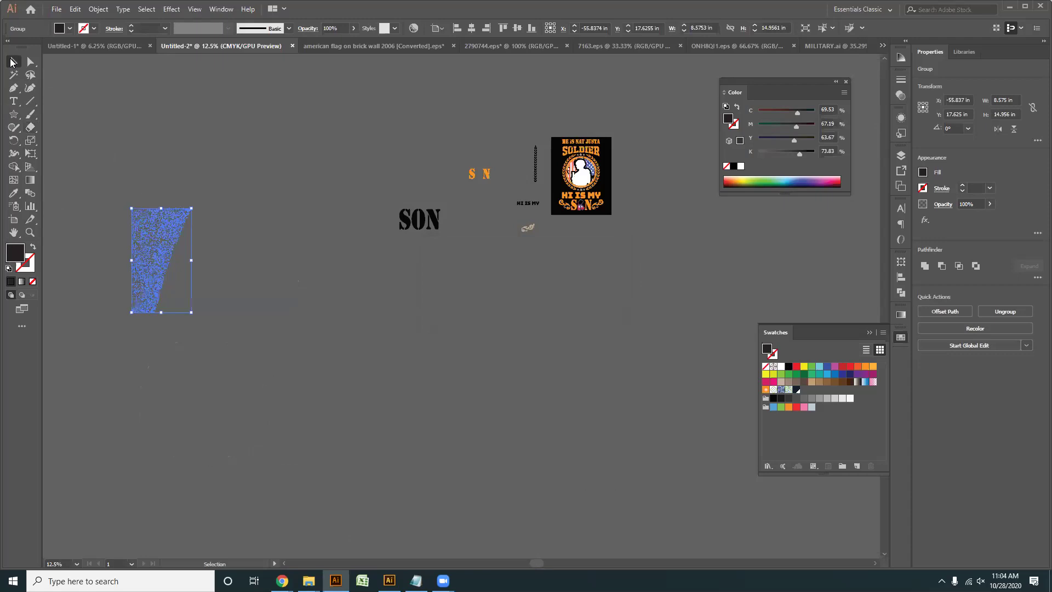
# - Rotate the trimmed grunge texture to 270° so that it lies horizontally
pyautogui.click(326, 423)
pyautogui.scroll(2, 138, 283)
pyautogui.moveTo(353, 307); pyautogui.dragTo(330, 412)
pyautogui.click(152, 250)
pyautogui.click(239, 221)
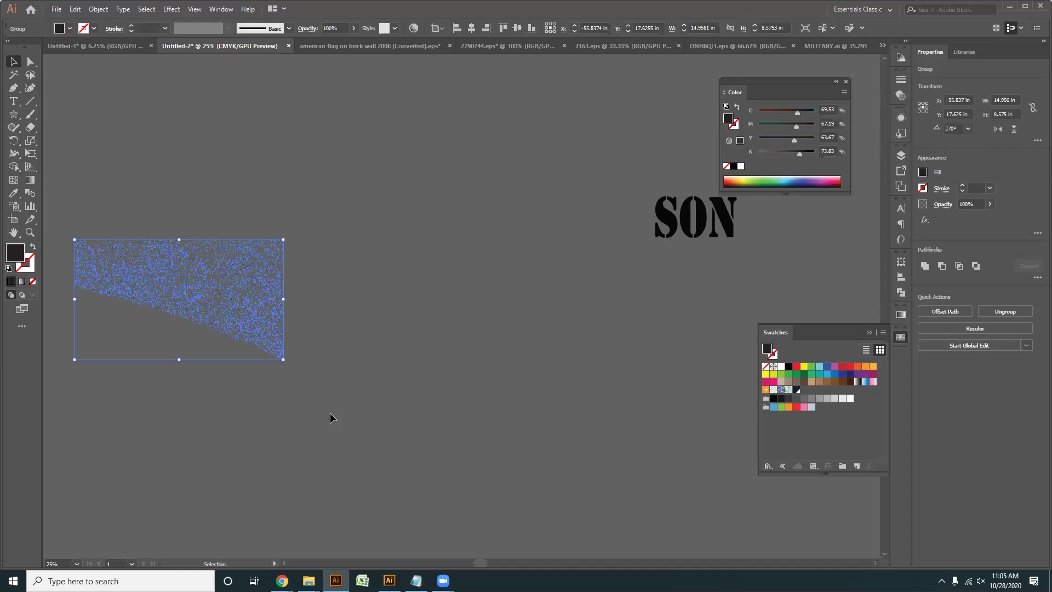
pyautogui.click(530, 326)
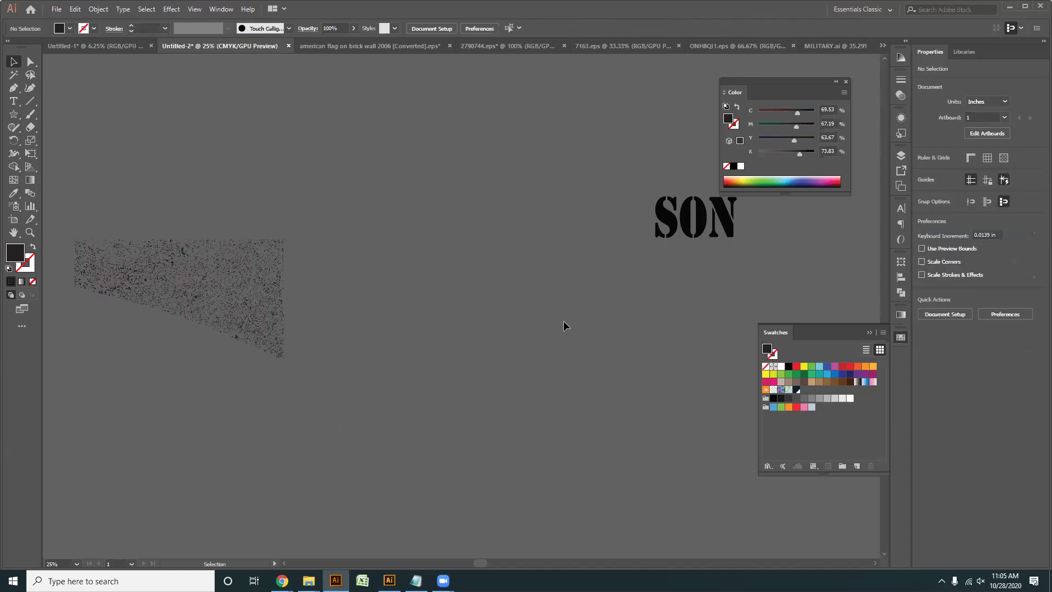
# - Move the SON word beside the grunge texture and enlarge the texture over it to about 21.51 in wide
pyautogui.moveTo(700, 226); pyautogui.dragTo(382, 285)
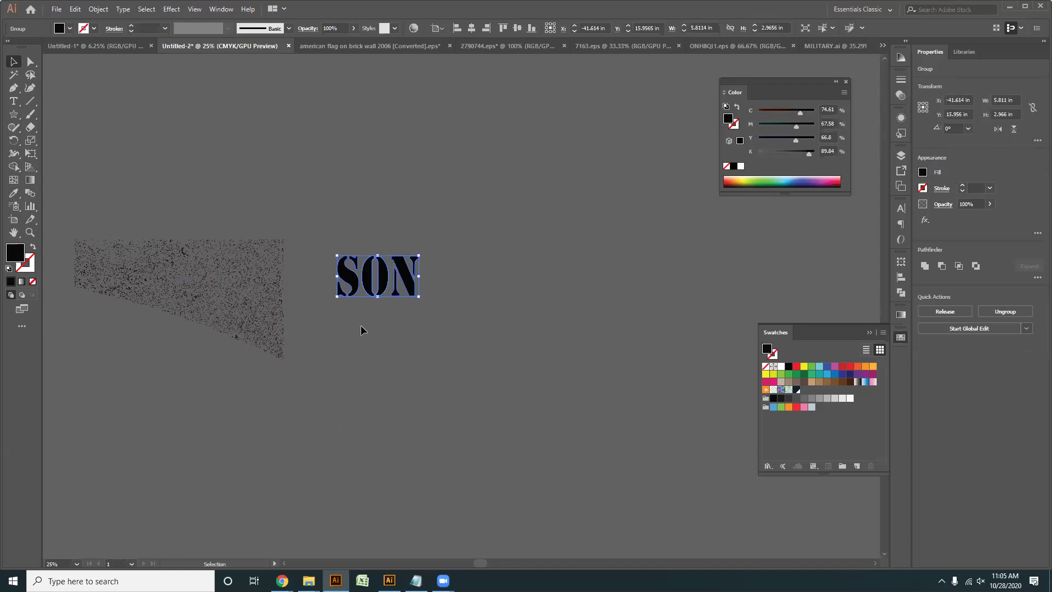
pyautogui.click(340, 395)
pyautogui.click(272, 344)
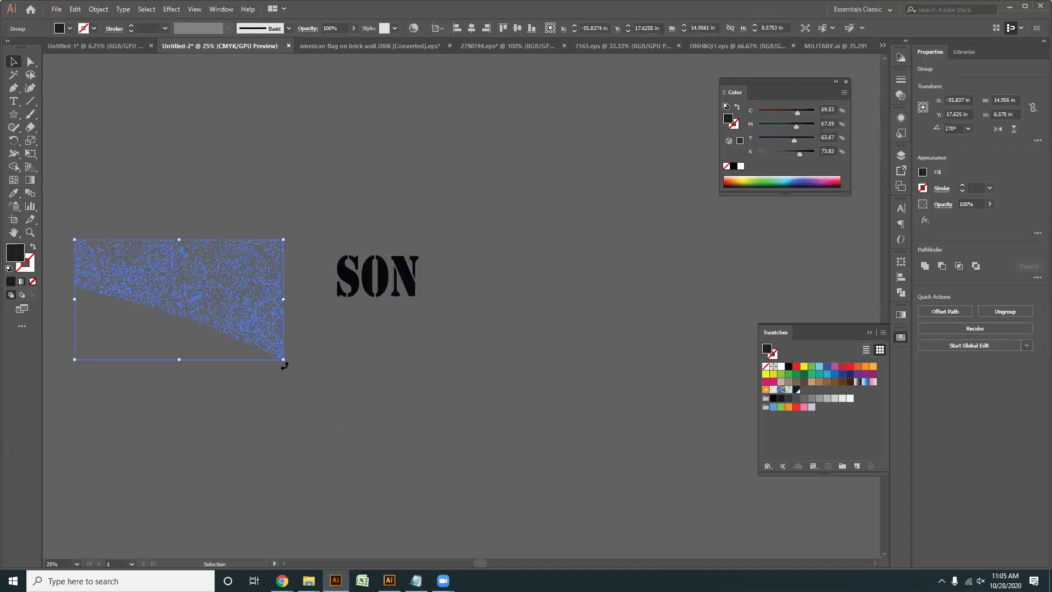
pyautogui.moveTo(283, 359); pyautogui.dragTo(421, 362)
pyautogui.click(417, 363)
pyautogui.scroll(2, 421, 362)
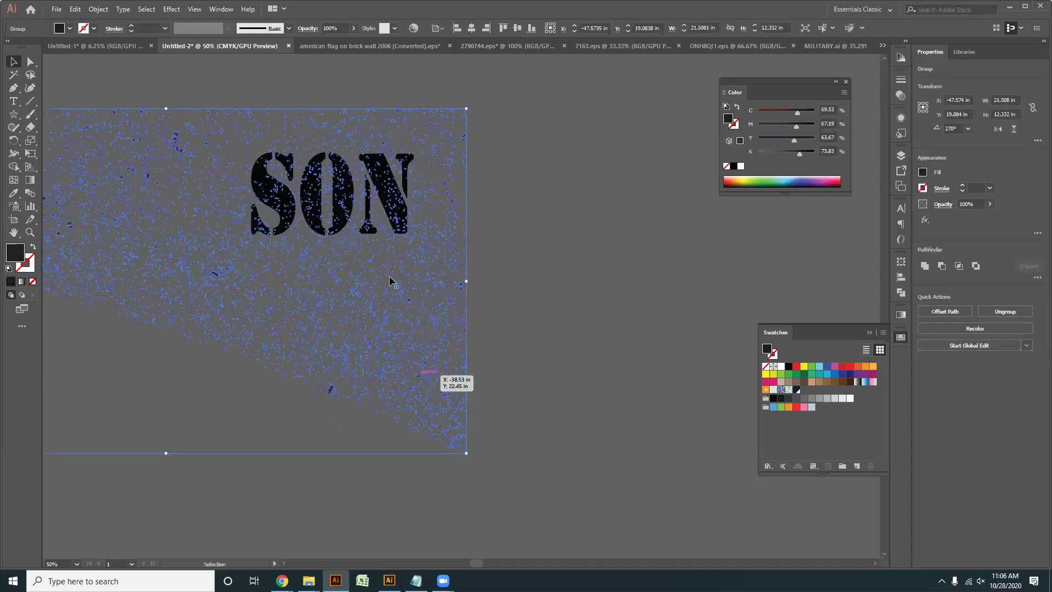
# - Enlarge the grunge texture over SON further, to about 38.65 in wide
pyautogui.click(596, 350)
pyautogui.scroll(-1, 596, 348)
pyautogui.scroll(1, 493, 310)
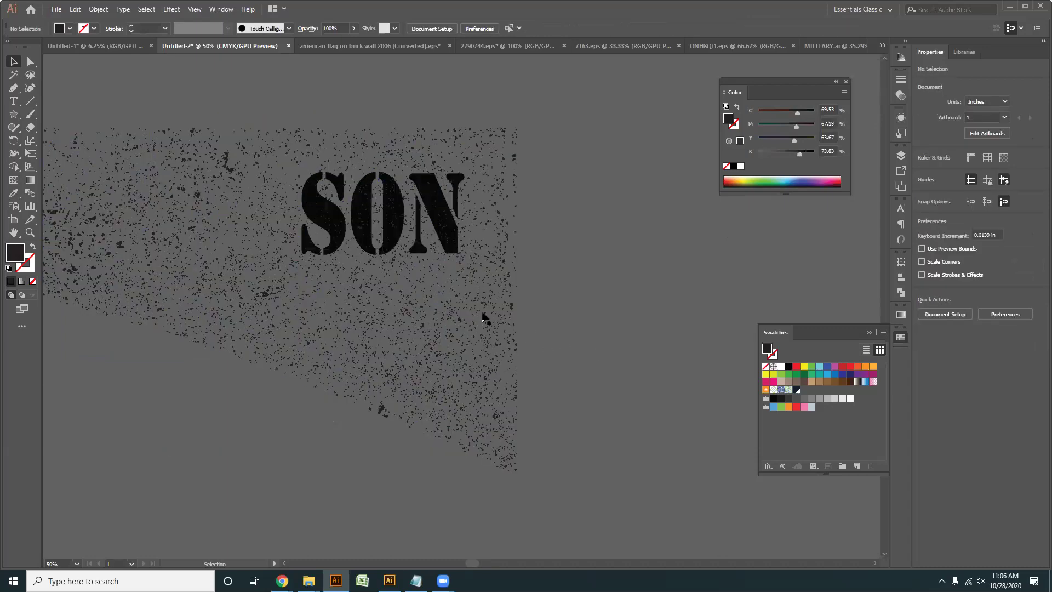
pyautogui.click(503, 324)
pyautogui.scroll(1, 504, 323)
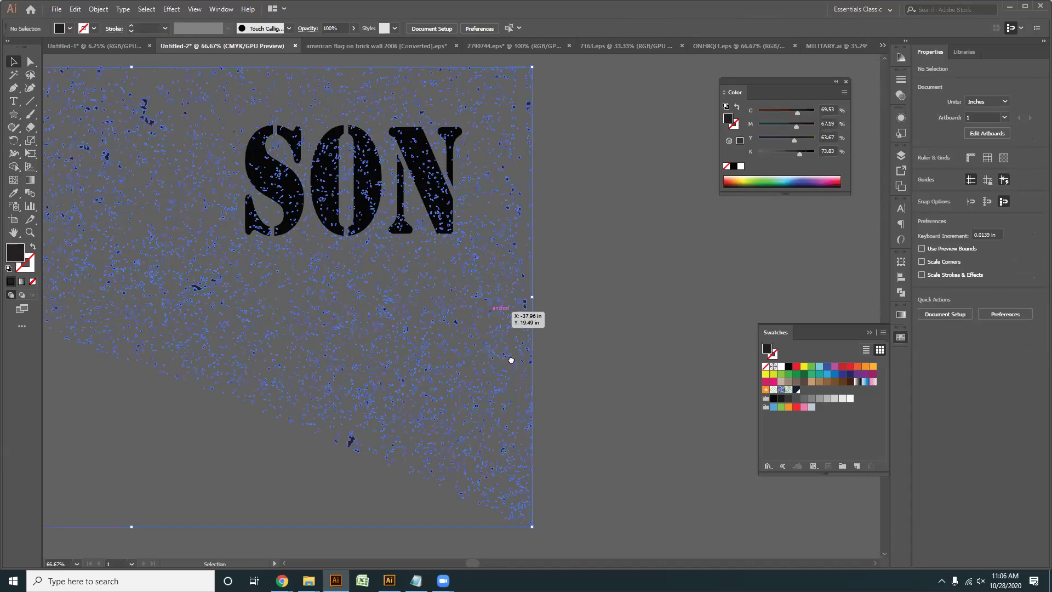
pyautogui.moveTo(602, 435); pyautogui.dragTo(669, 495)
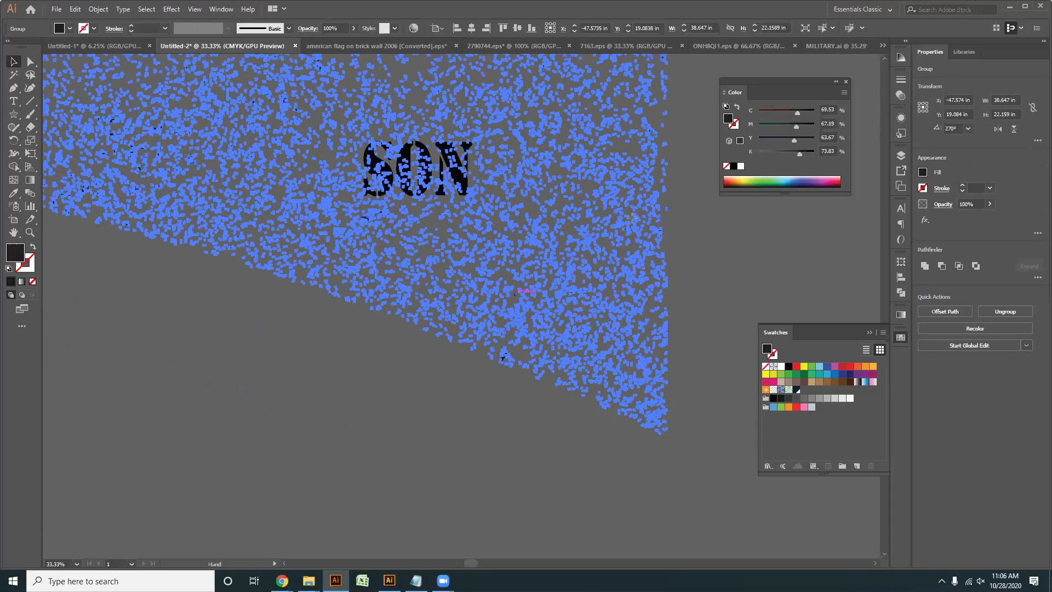
# - Erase the texture's right edge and left side with a smaller eraser, leaving a patch about 12.95 in wide around SON
pyautogui.scroll(-2, 631, 217)
pyautogui.hotkey('shift', 'e')
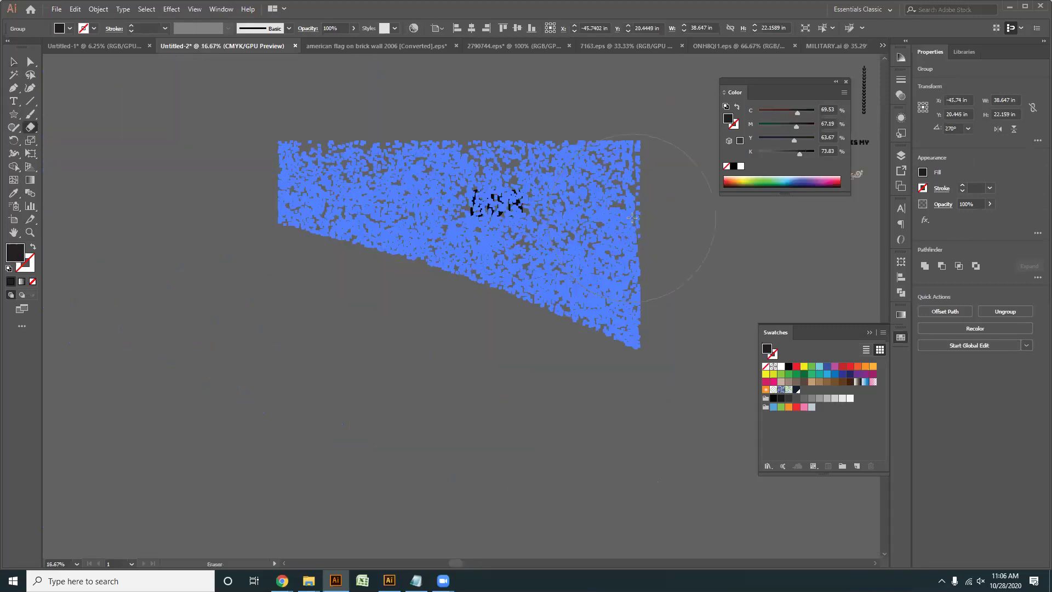
pyautogui.press('[')
pyautogui.press('[')
pyautogui.press('[')
pyautogui.press('[')
pyautogui.press('[')
pyautogui.moveTo(600, 155); pyautogui.dragTo(598, 366)
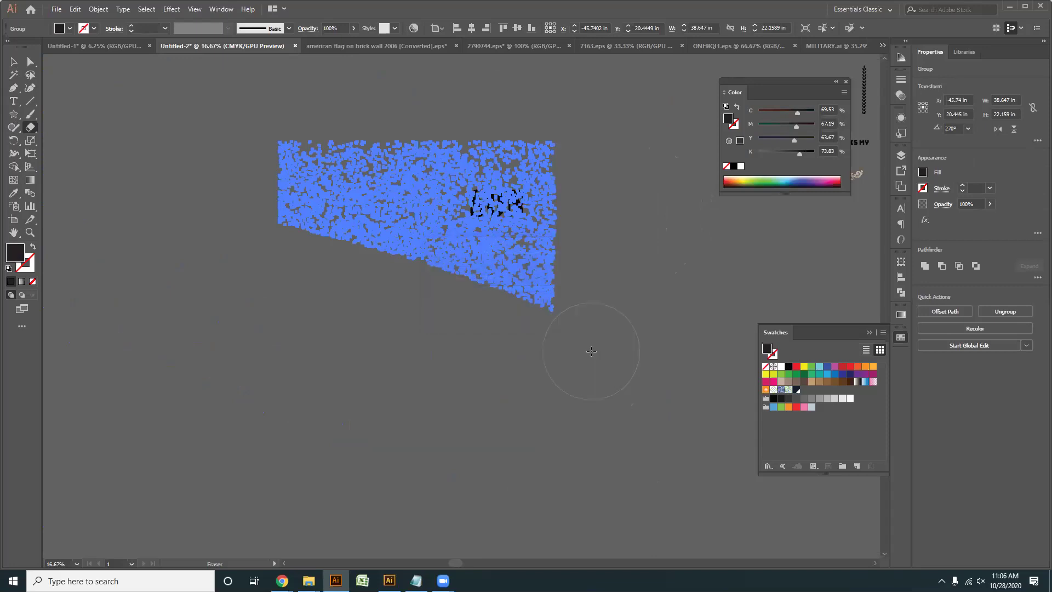
pyautogui.moveTo(289, 162); pyautogui.dragTo(353, 260)
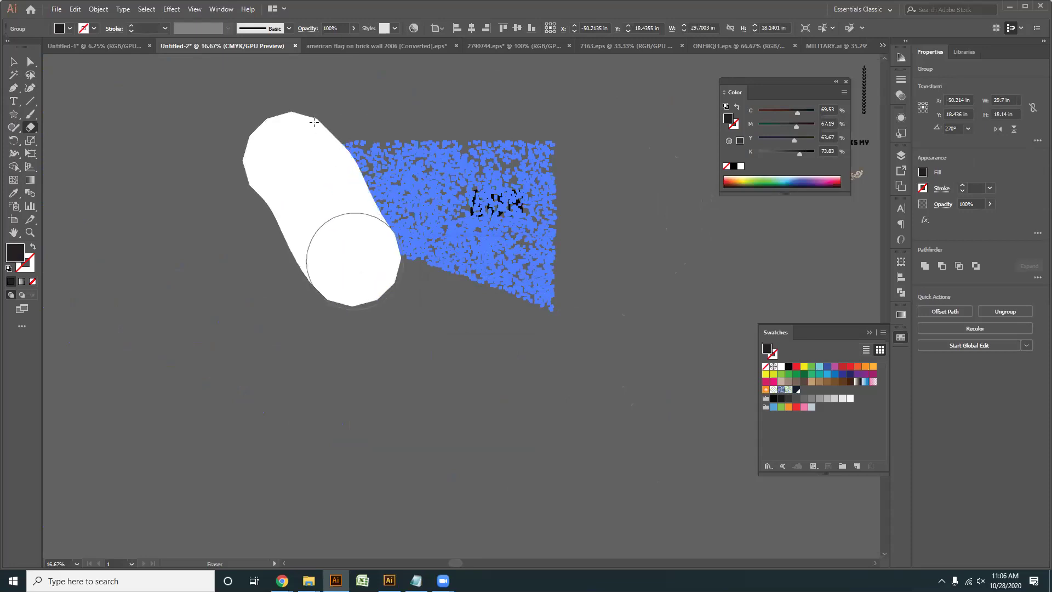
pyautogui.moveTo(371, 128); pyautogui.dragTo(409, 264)
pyautogui.press('v')
pyautogui.click(366, 329)
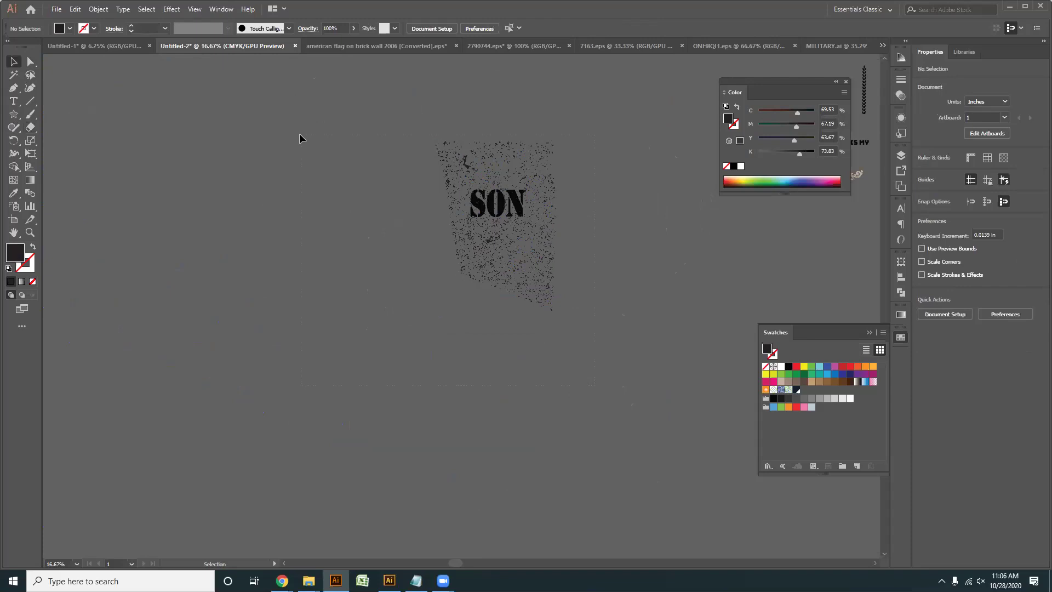
# - Move the grunge texture patch off SON to the empty canvas on its left
pyautogui.moveTo(299, 133); pyautogui.dragTo(594, 385)
pyautogui.click(495, 215)
pyautogui.click(516, 207)
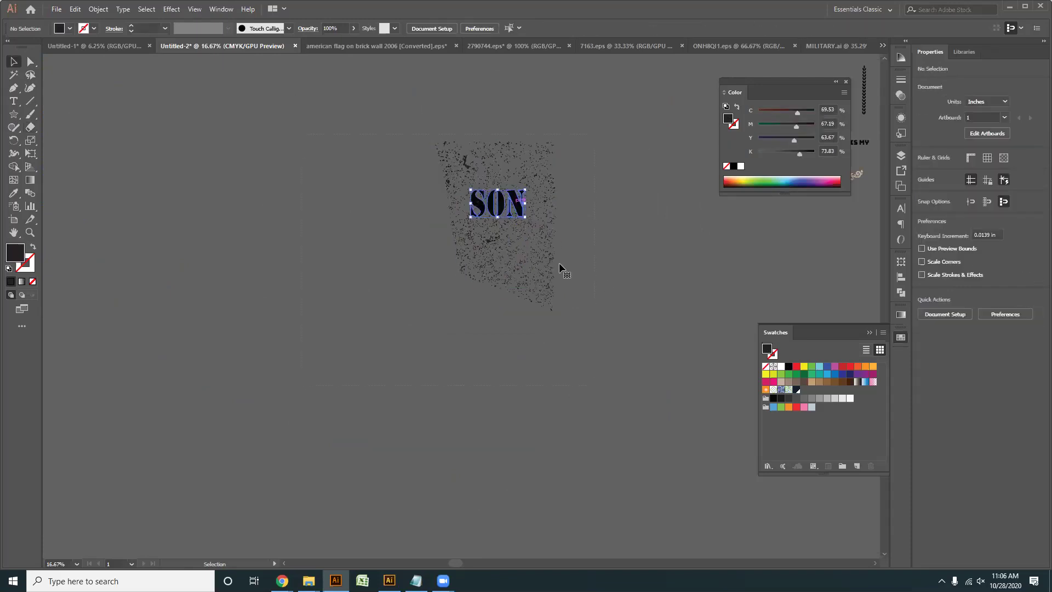
pyautogui.scroll(1, 522, 219)
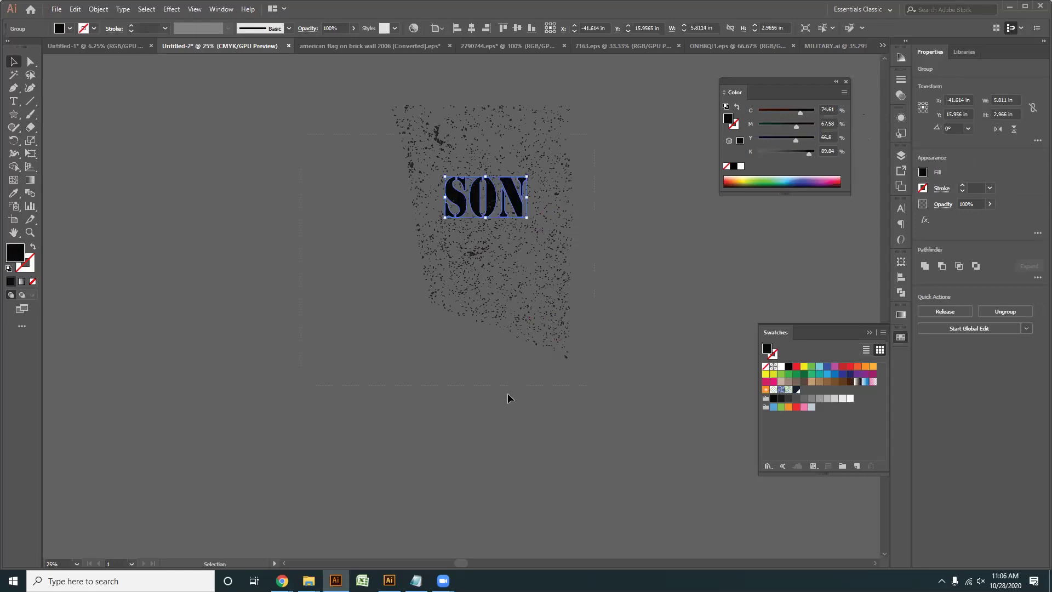
pyautogui.click(536, 302)
pyautogui.moveTo(534, 298); pyautogui.dragTo(295, 317)
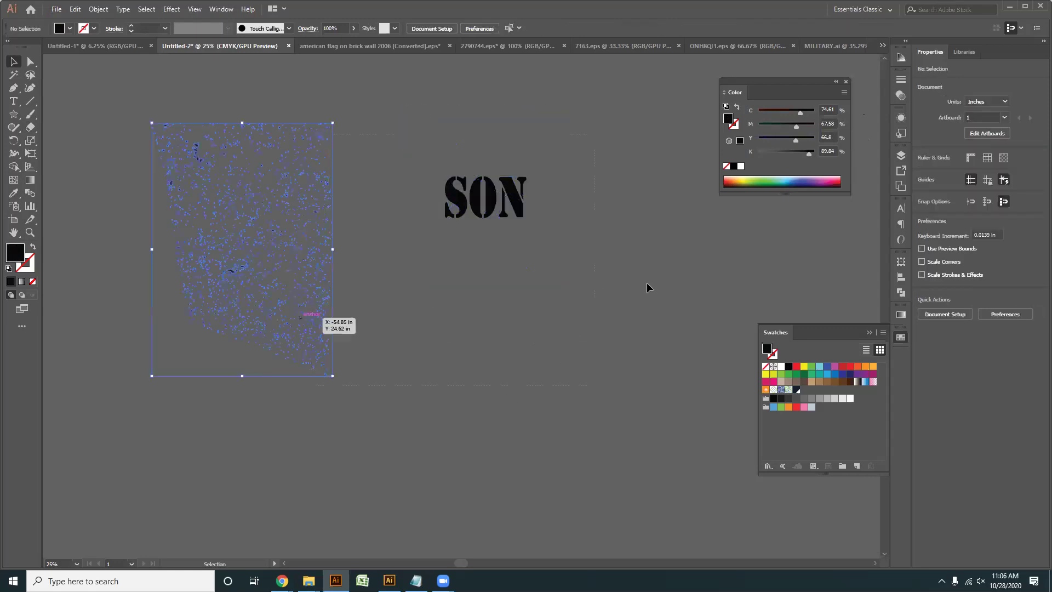
# - Select the SON letters and unite them with Pathfinder
pyautogui.moveTo(568, 351); pyautogui.dragTo(403, 169)
pyautogui.click(403, 169)
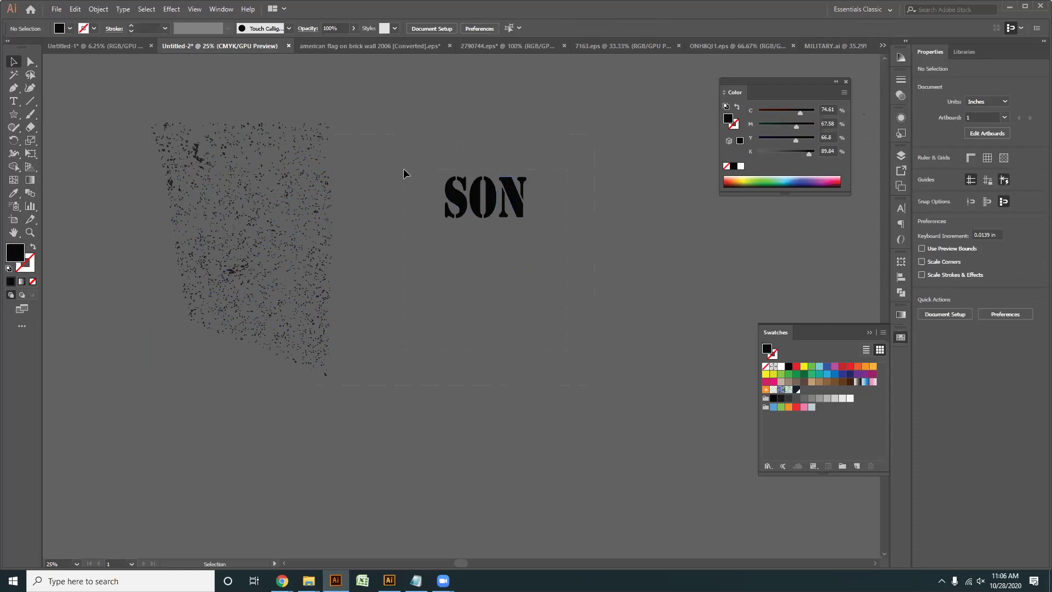
pyautogui.hotkey('ctrl', 'z')
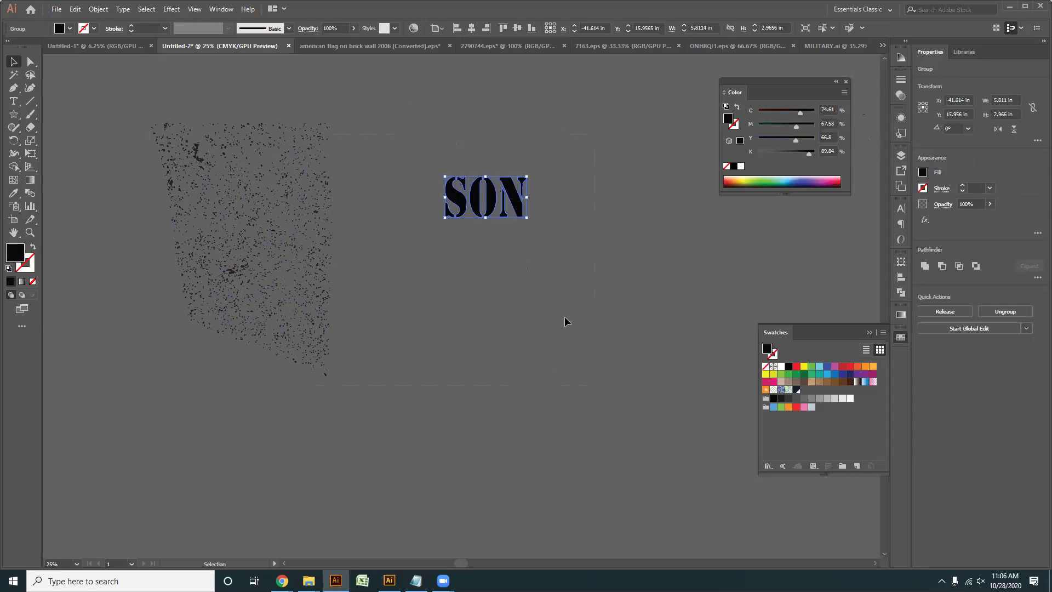
pyautogui.click(925, 267)
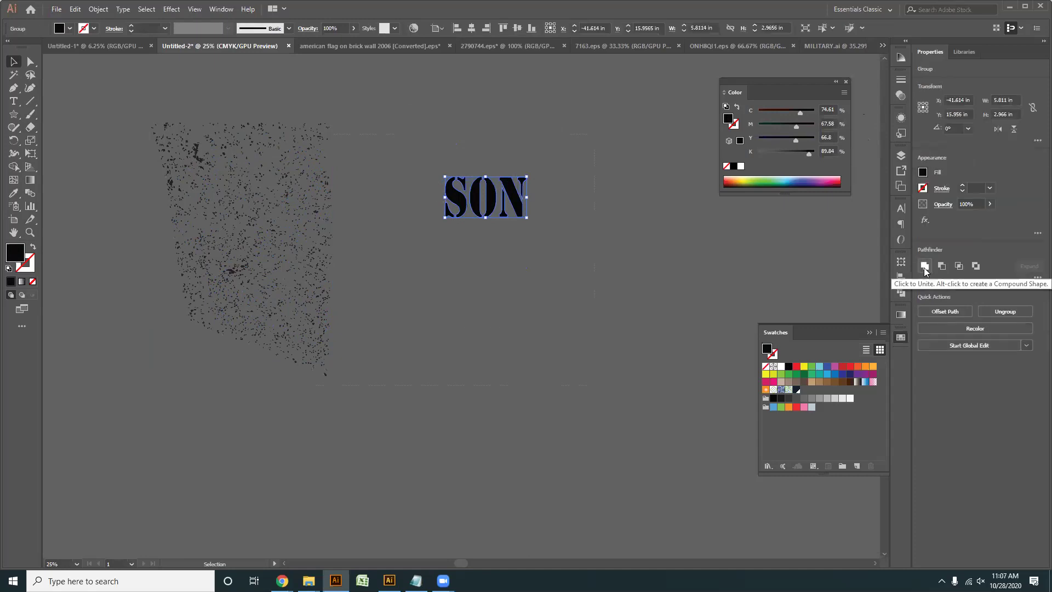
pyautogui.click(539, 246)
pyautogui.click(476, 212)
pyautogui.click(512, 287)
pyautogui.click(456, 181)
pyautogui.click(454, 373)
# - Place the grunge texture patch back over the united SON letters and select both
pyautogui.moveTo(260, 311); pyautogui.dragTo(503, 271)
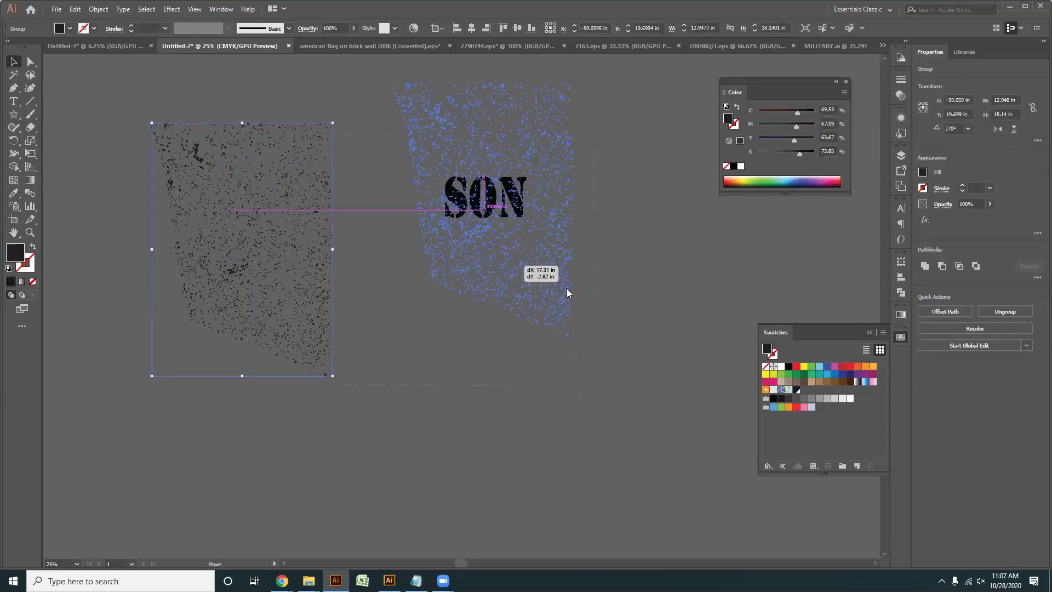
pyautogui.moveTo(567, 289); pyautogui.dragTo(566, 289)
pyautogui.rightClick(499, 206)
pyautogui.click(549, 284)
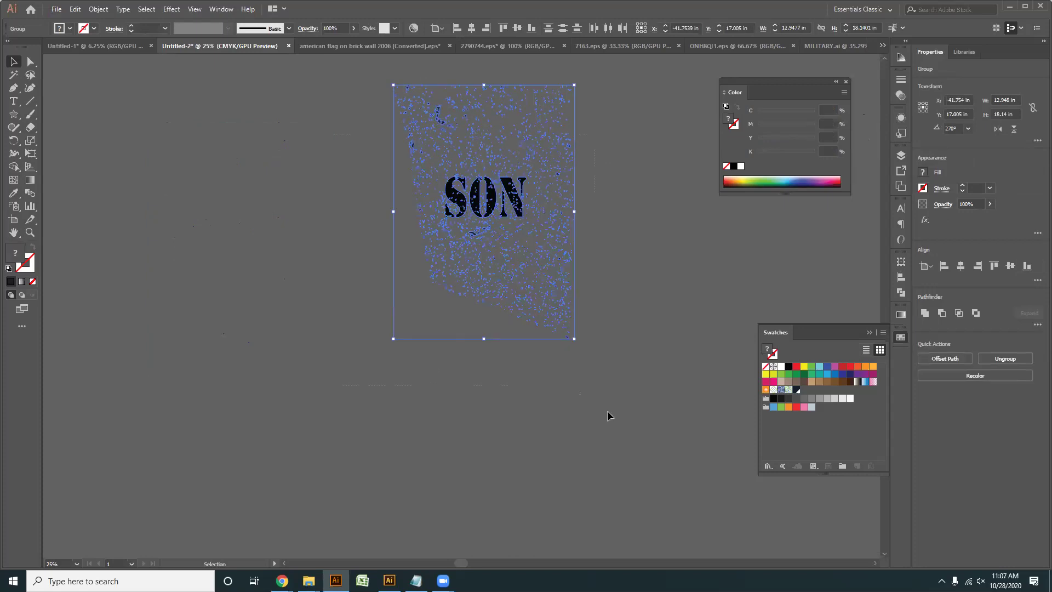
# - Try to subtract the grunge texture from the united SON letters with Minus Front, and undo the subtraction
pyautogui.click(940, 313)
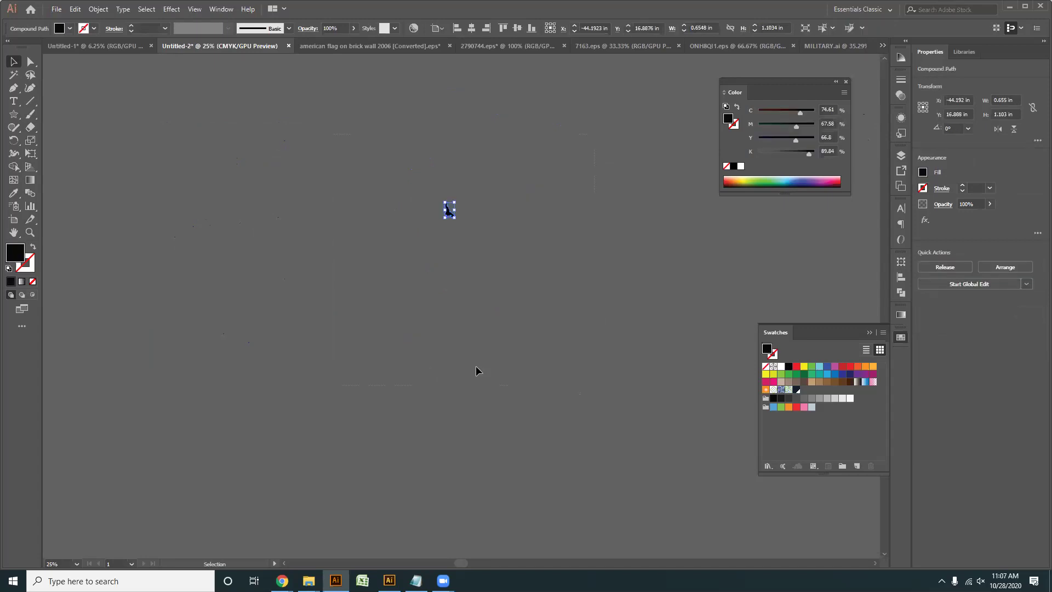
pyautogui.click(481, 300)
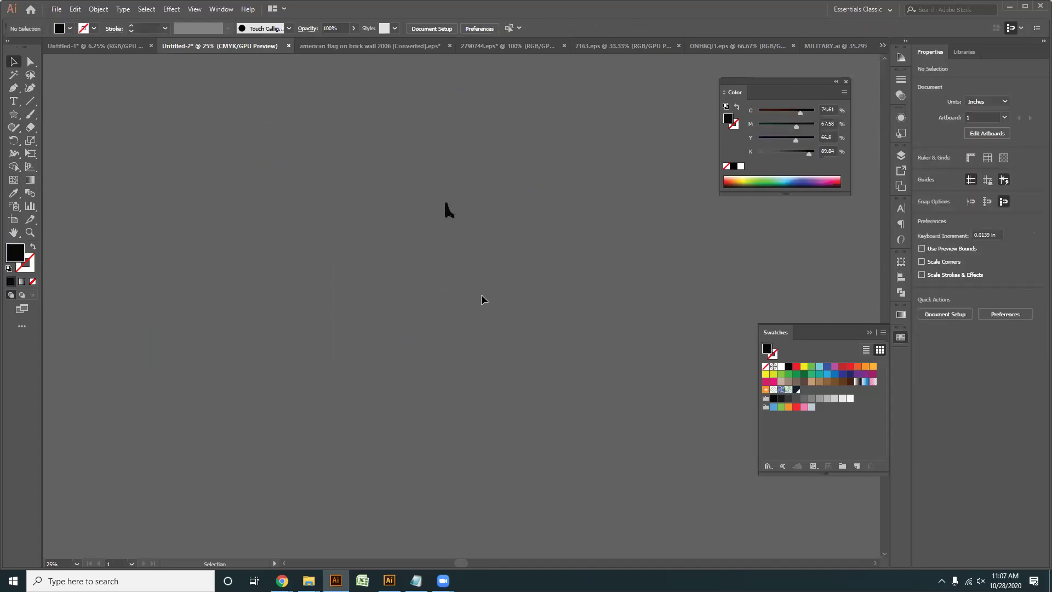
pyautogui.click(447, 214)
pyautogui.click(470, 264)
pyautogui.click(447, 211)
pyautogui.click(438, 241)
pyautogui.click(438, 244)
pyautogui.scroll(3, 438, 244)
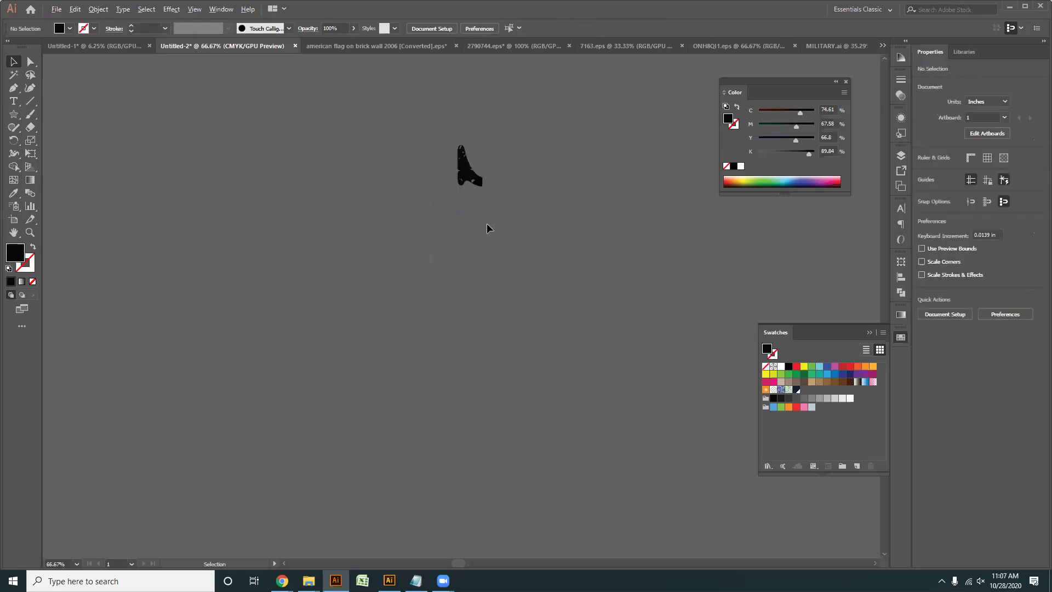
pyautogui.scroll(2, 467, 195)
pyautogui.scroll(-2, 464, 189)
pyautogui.press('a')
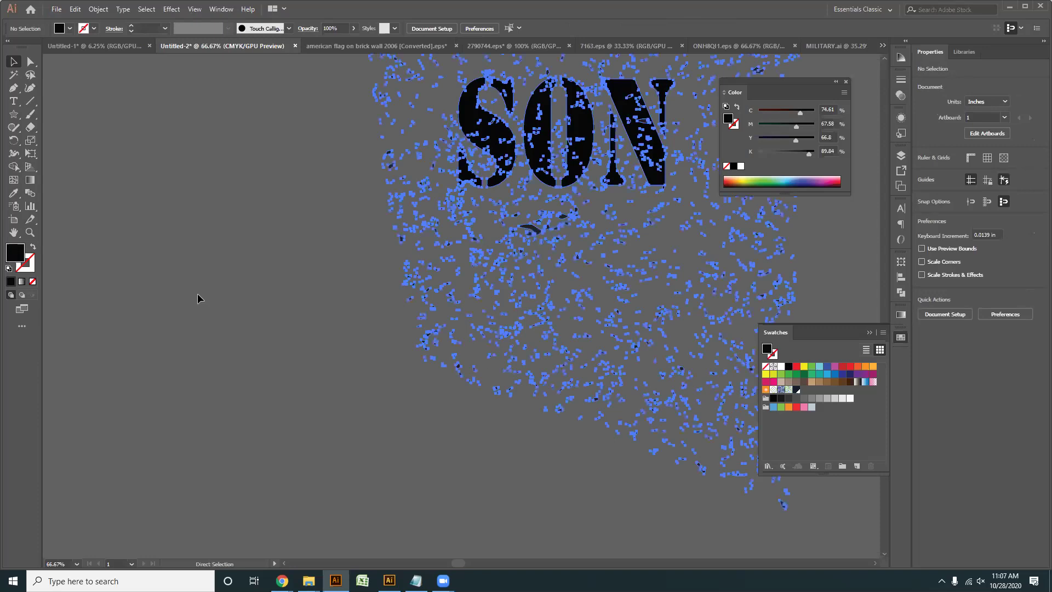
# - Make the united SON letters a compound path and subtract the grunge texture from them with Minus Front
pyautogui.press('v')
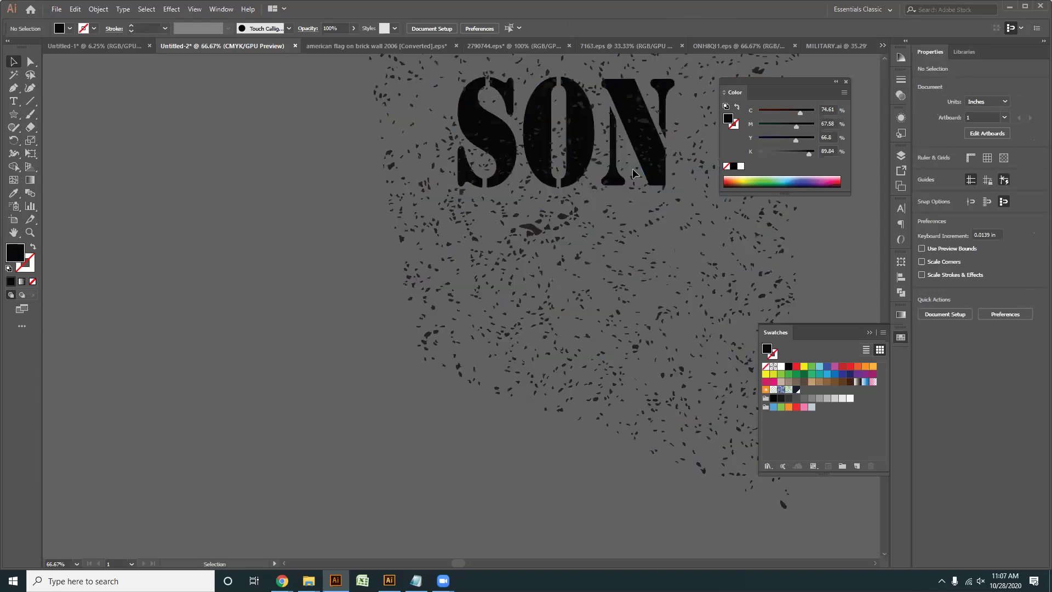
pyautogui.click(623, 96)
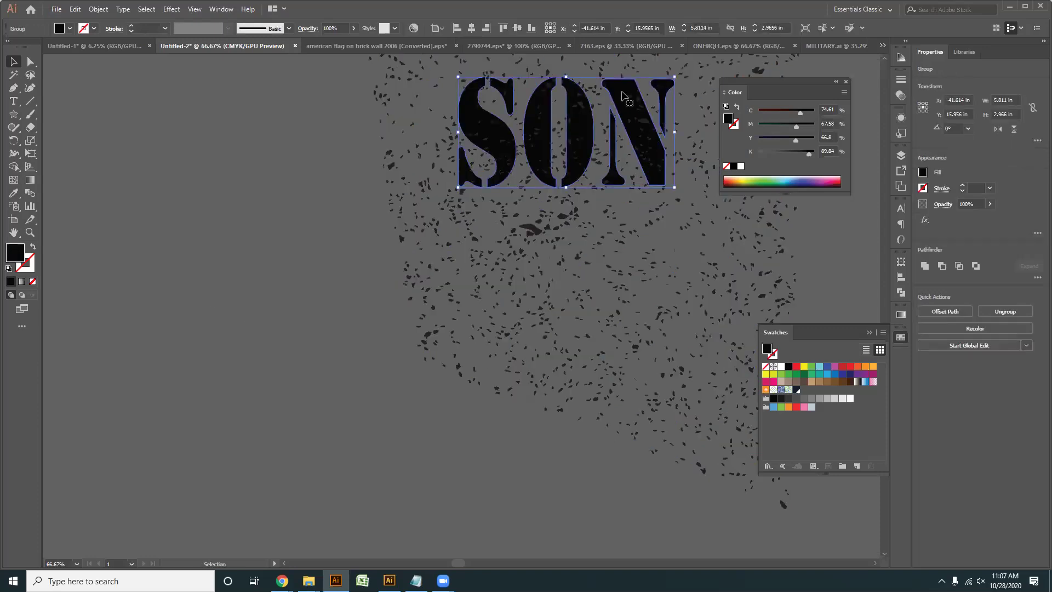
pyautogui.click(292, 310)
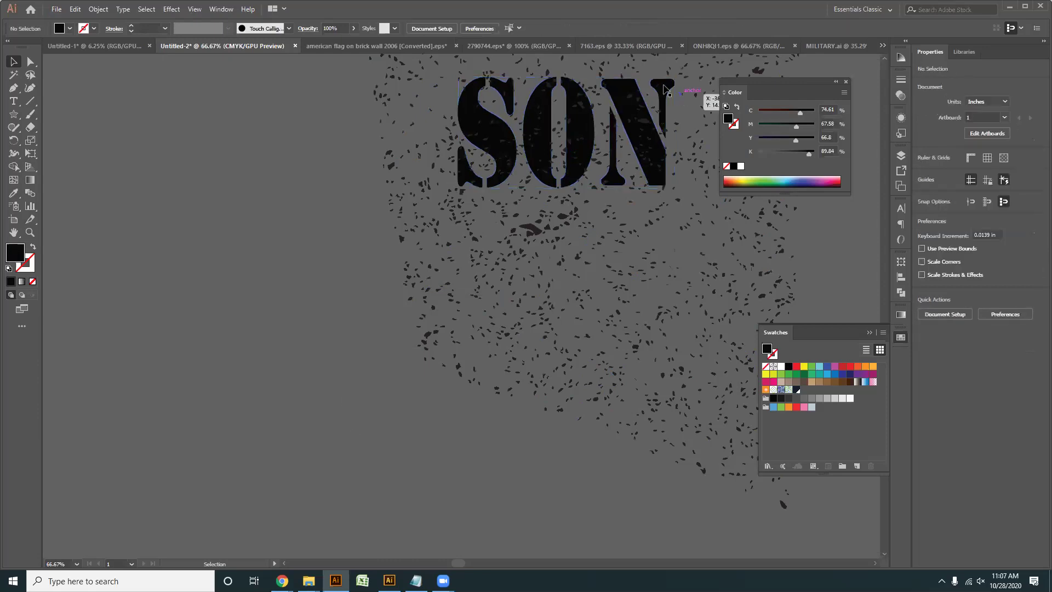
pyautogui.click(616, 98)
pyautogui.press('a')
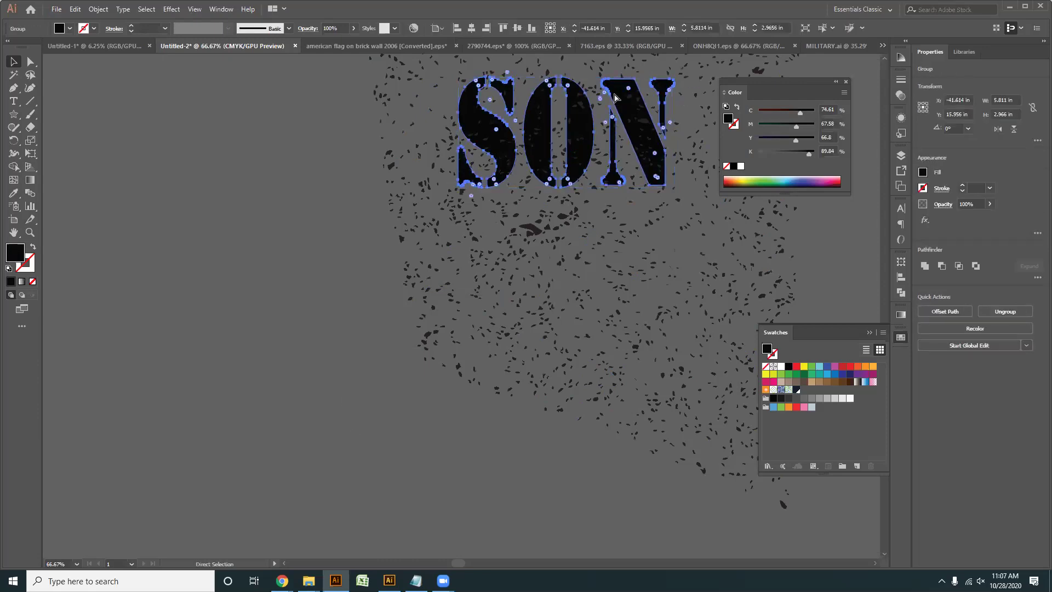
pyautogui.hotkey('ctrl', '8')
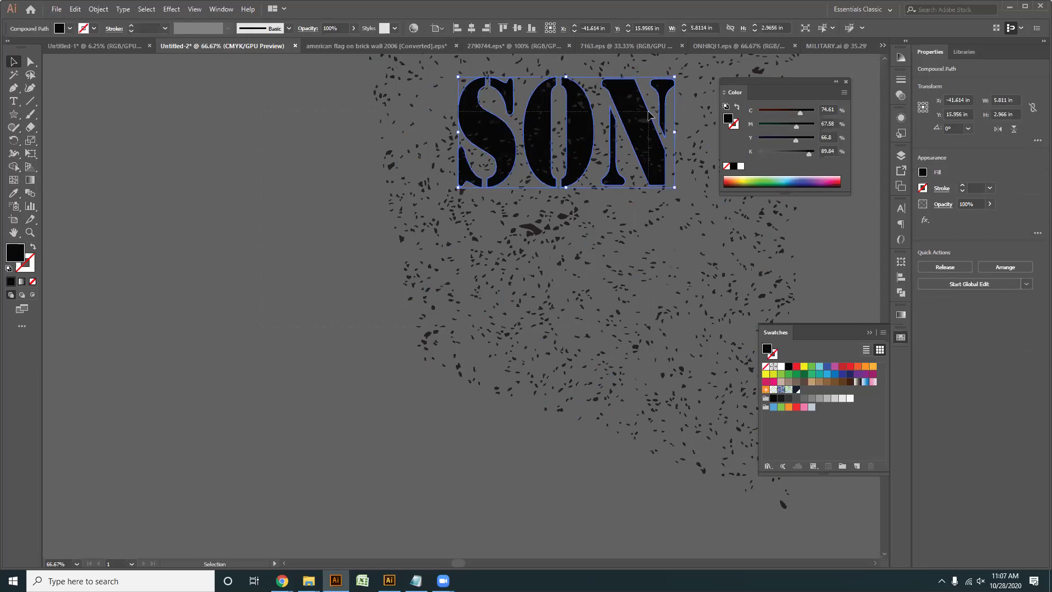
pyautogui.hotkey('ctrl', 'a')
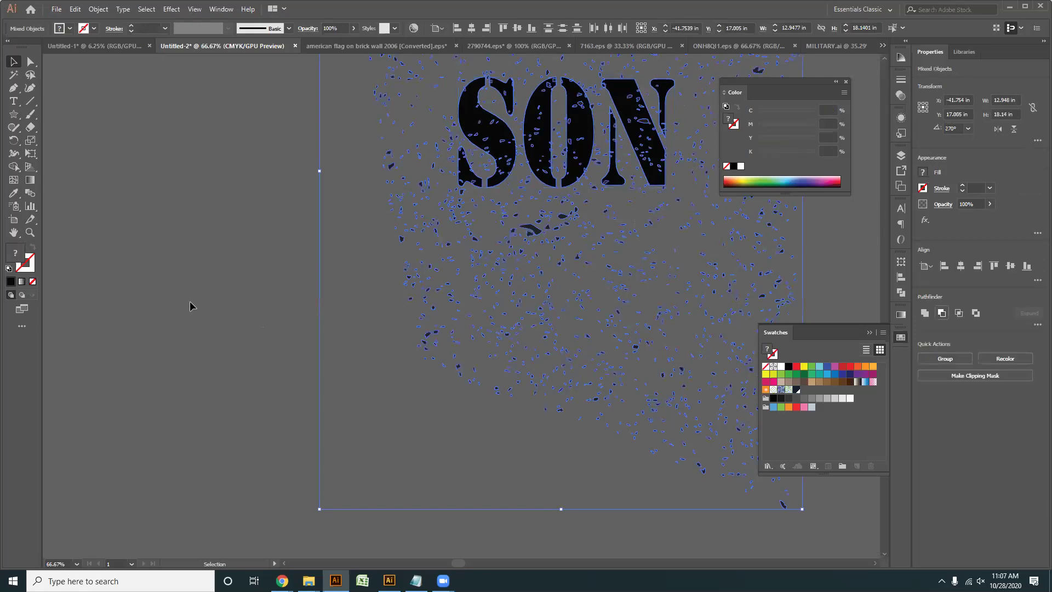
pyautogui.click(266, 351)
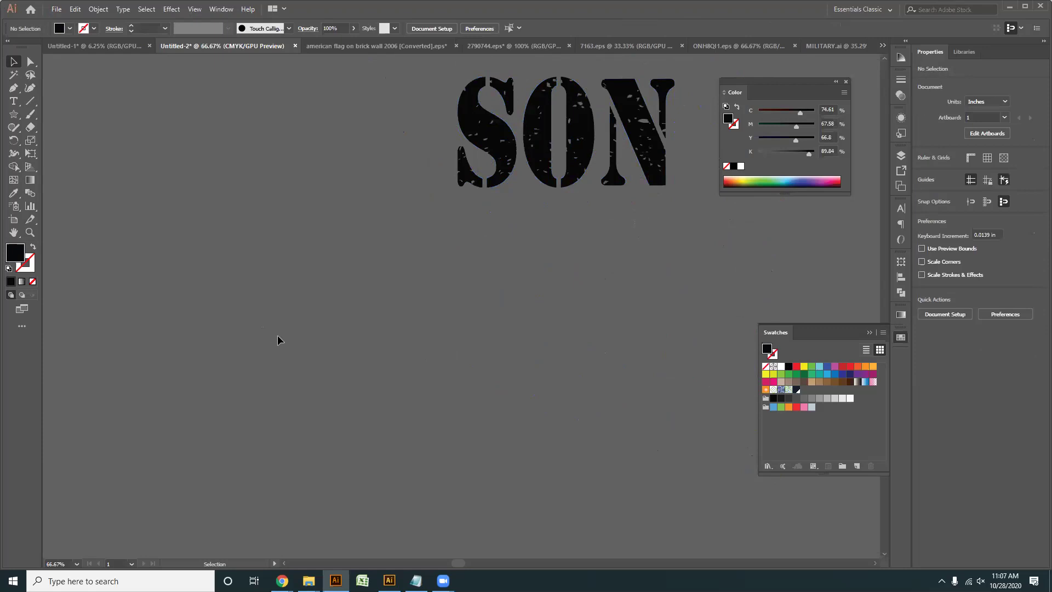
# - Duplicate the black HI IS MY text beside the poster onto the empty canvas further to its left
pyautogui.scroll(-3, 301, 285)
pyautogui.scroll(-2, 360, 278)
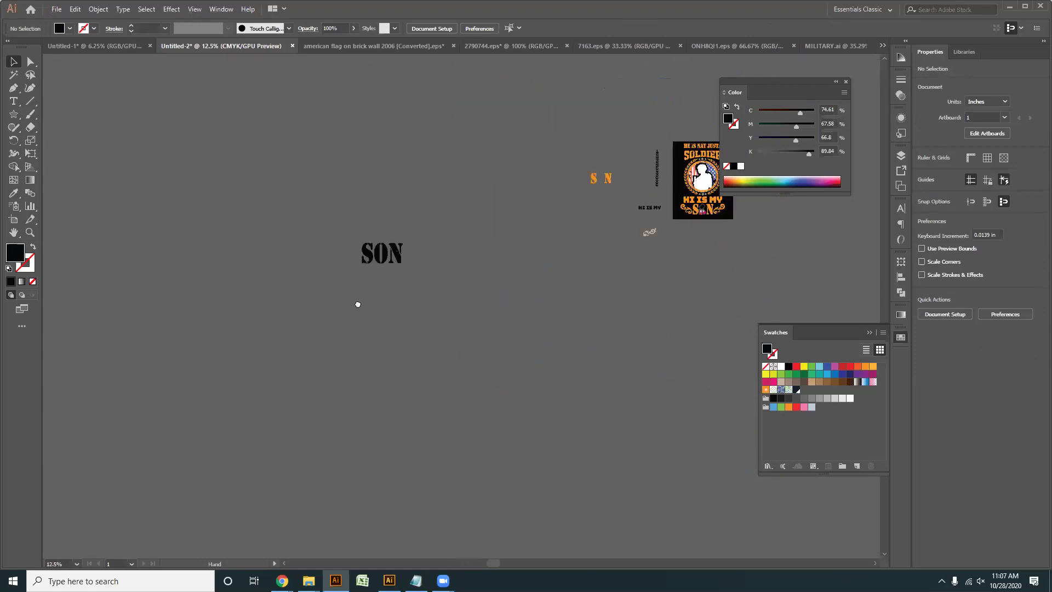
pyautogui.moveTo(357, 303); pyautogui.dragTo(219, 324)
pyautogui.scroll(1, 292, 301)
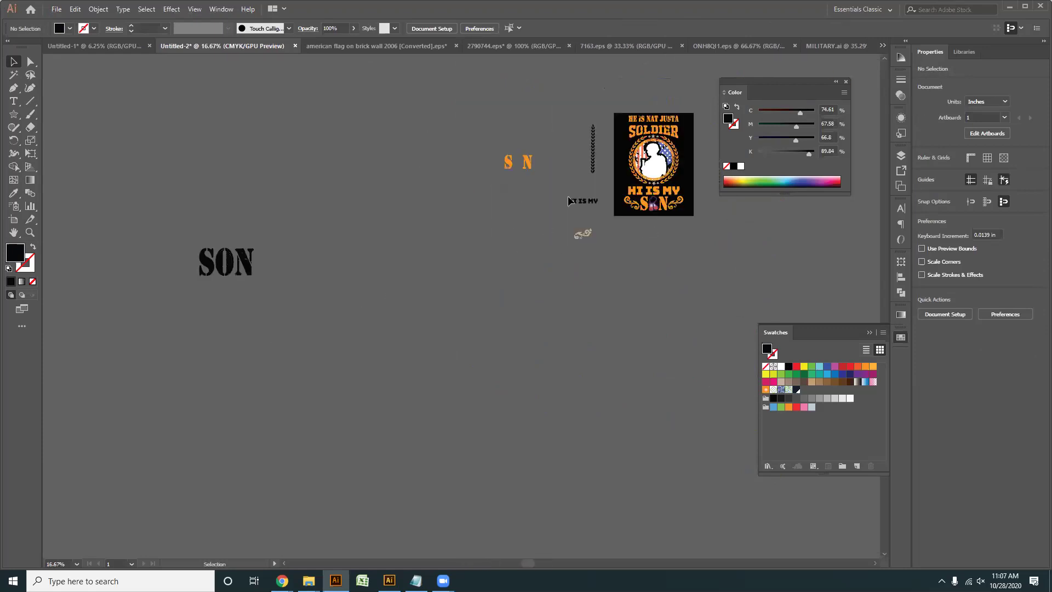
pyautogui.moveTo(572, 202); pyautogui.dragTo(324, 146)
pyautogui.scroll(1, 310, 187)
pyautogui.scroll(2, 313, 186)
pyautogui.click(368, 304)
pyautogui.moveTo(378, 188); pyautogui.dragTo(391, 363)
pyautogui.scroll(-2, 384, 267)
pyautogui.scroll(3, 374, 252)
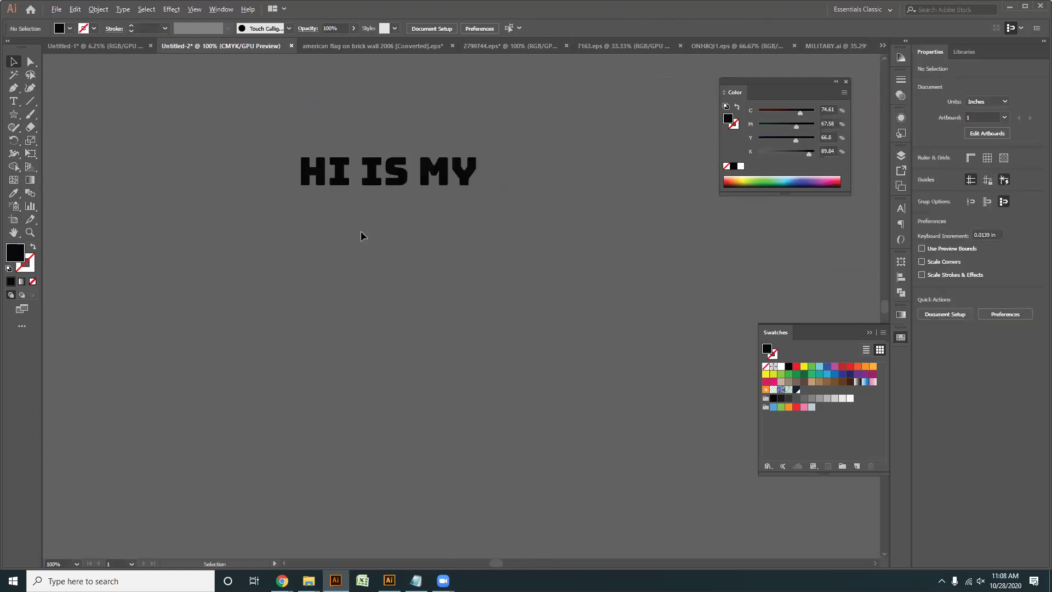
# - Convert the duplicated HI IS MY text to outlines
pyautogui.scroll(2, 363, 274)
pyautogui.click(364, 207)
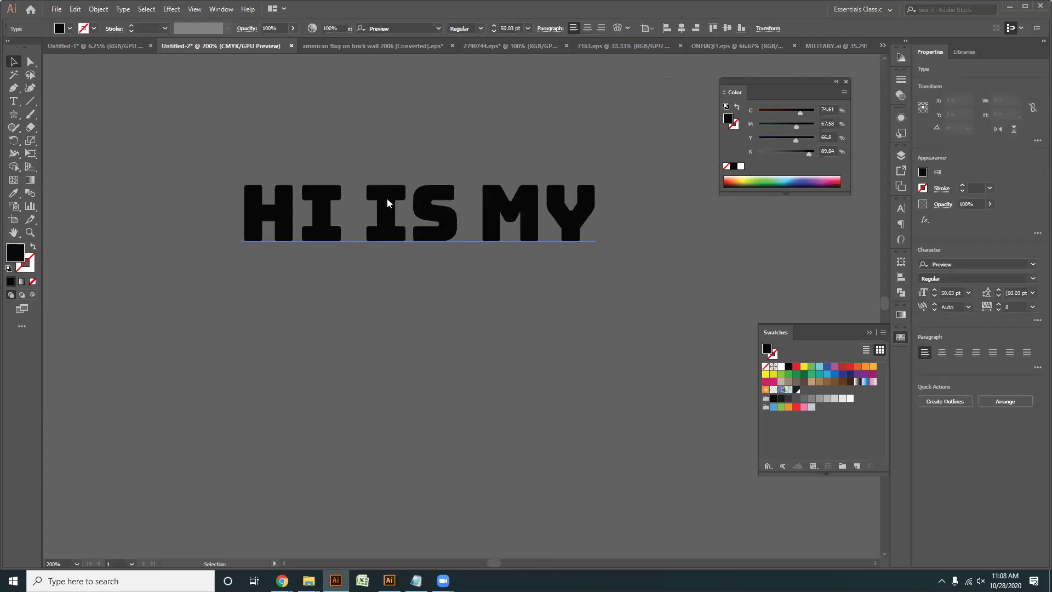
pyautogui.rightClick(375, 225)
pyautogui.click(411, 352)
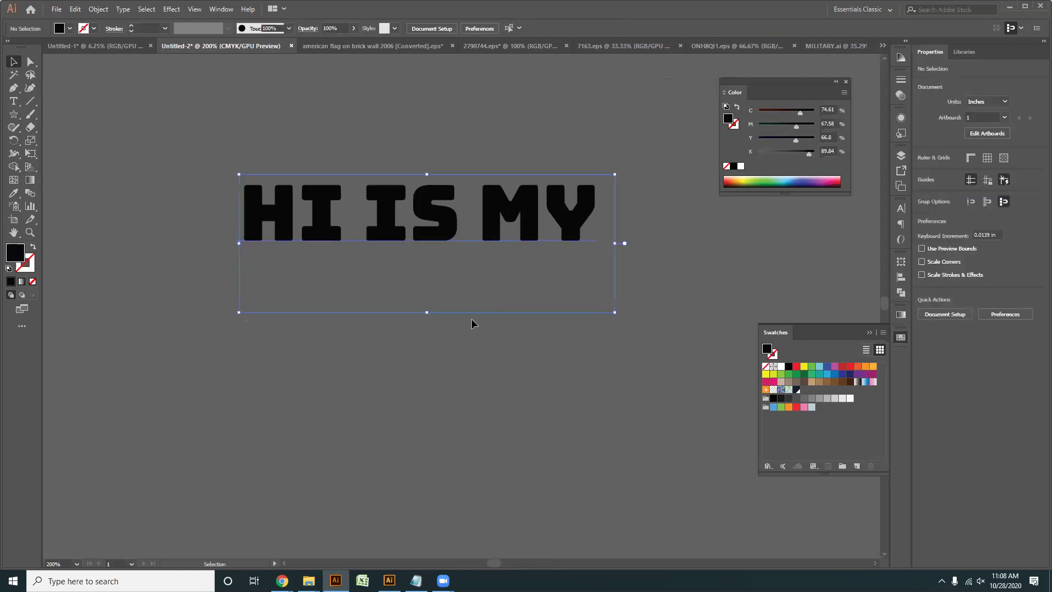
pyautogui.rightClick(408, 191)
pyautogui.click(460, 266)
pyautogui.click(432, 320)
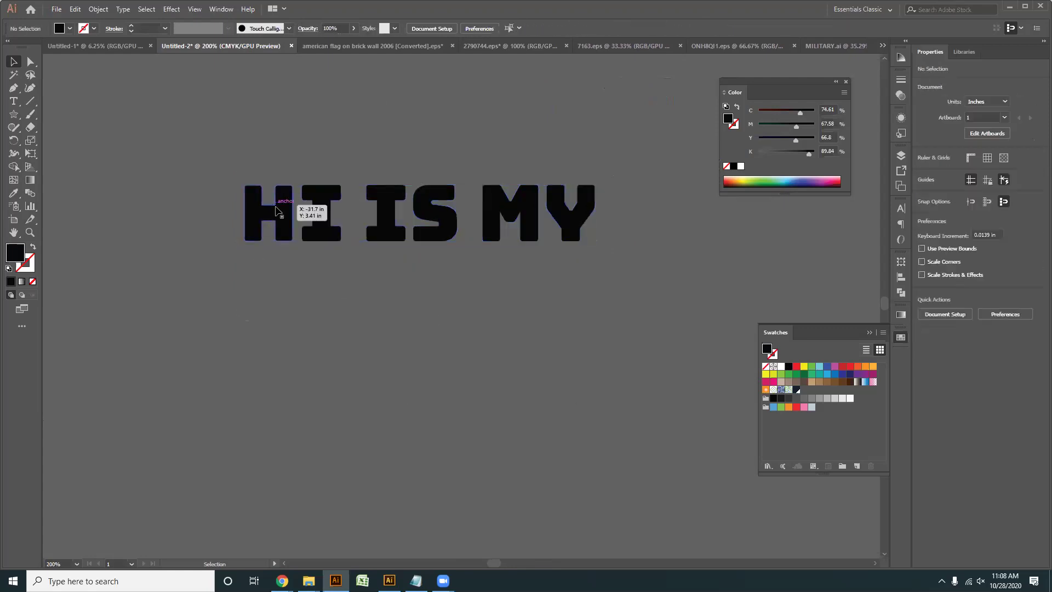
# - Combine the outlined HI IS MY letters into a single compound path
pyautogui.moveTo(596, 319); pyautogui.dragTo(210, 129)
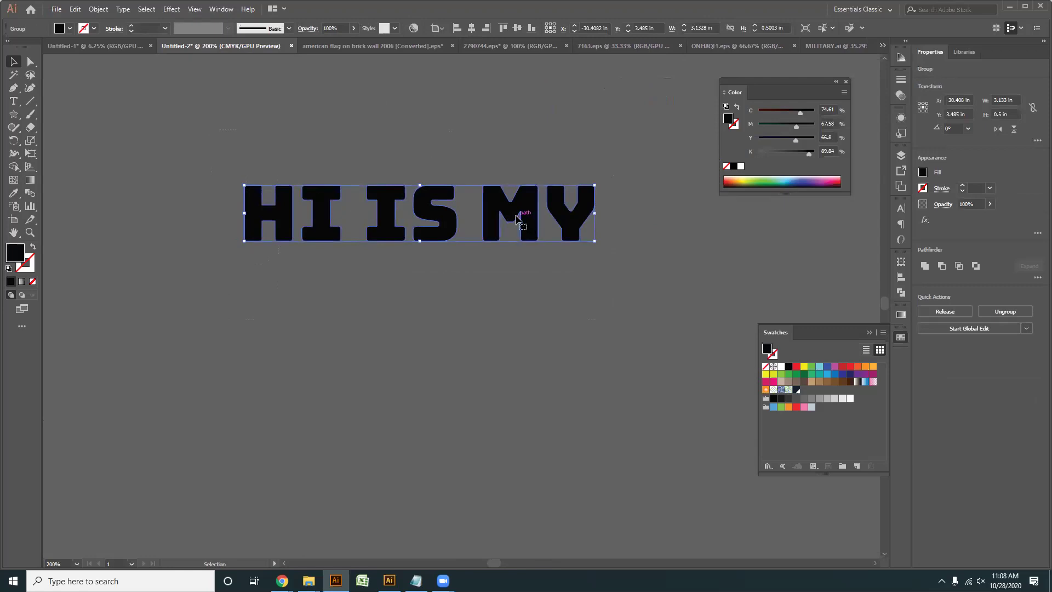
pyautogui.click(466, 399)
pyautogui.hotkey('ctrl', 'a')
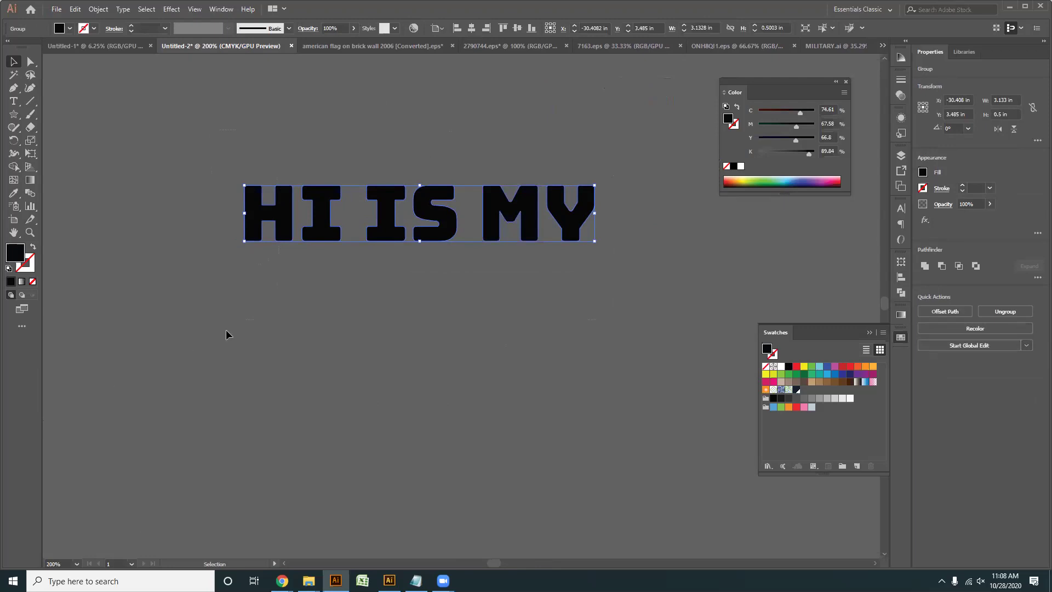
pyautogui.click(288, 311)
pyautogui.moveTo(188, 159); pyautogui.dragTo(391, 281)
pyautogui.hotkey('ctrl', '8')
pyautogui.moveTo(681, 318); pyautogui.dragTo(39, 147)
pyautogui.click(429, 317)
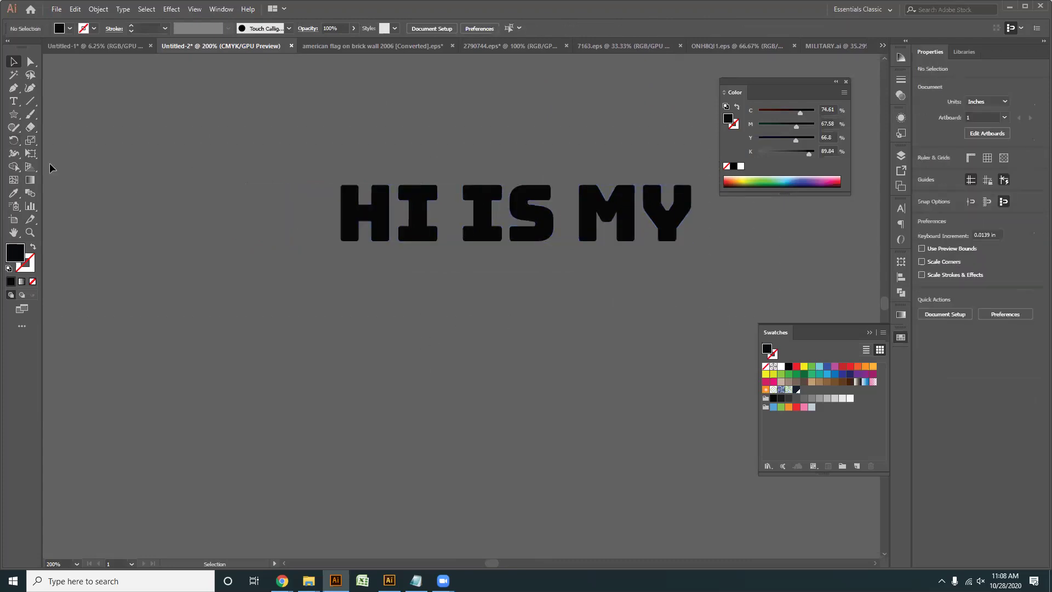
pyautogui.click(14, 127)
pyautogui.click(14, 114)
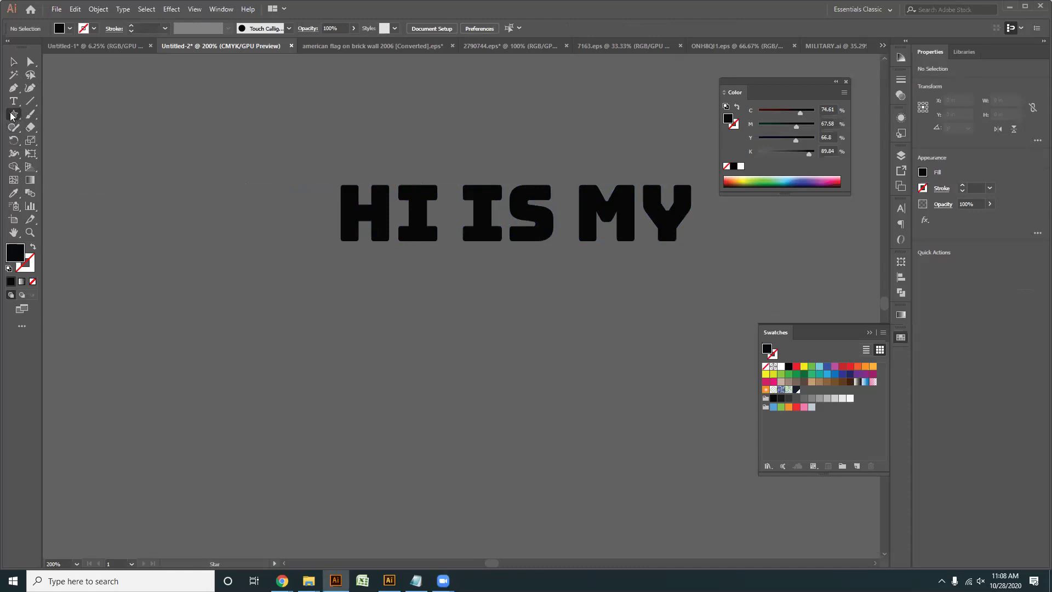
pyautogui.moveTo(14, 114); pyautogui.dragTo(86, 114)
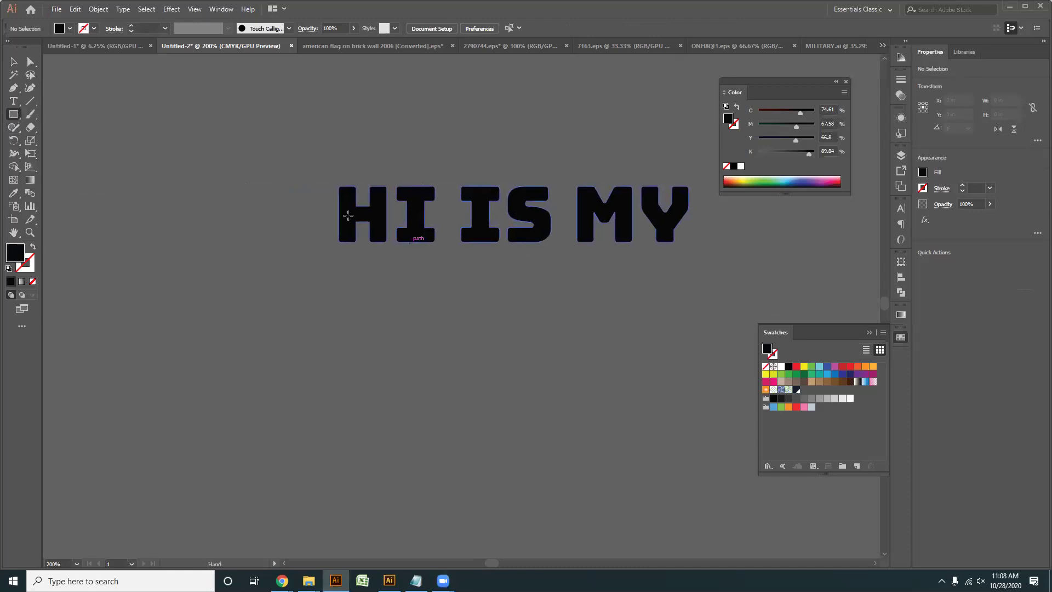
pyautogui.click(13, 61)
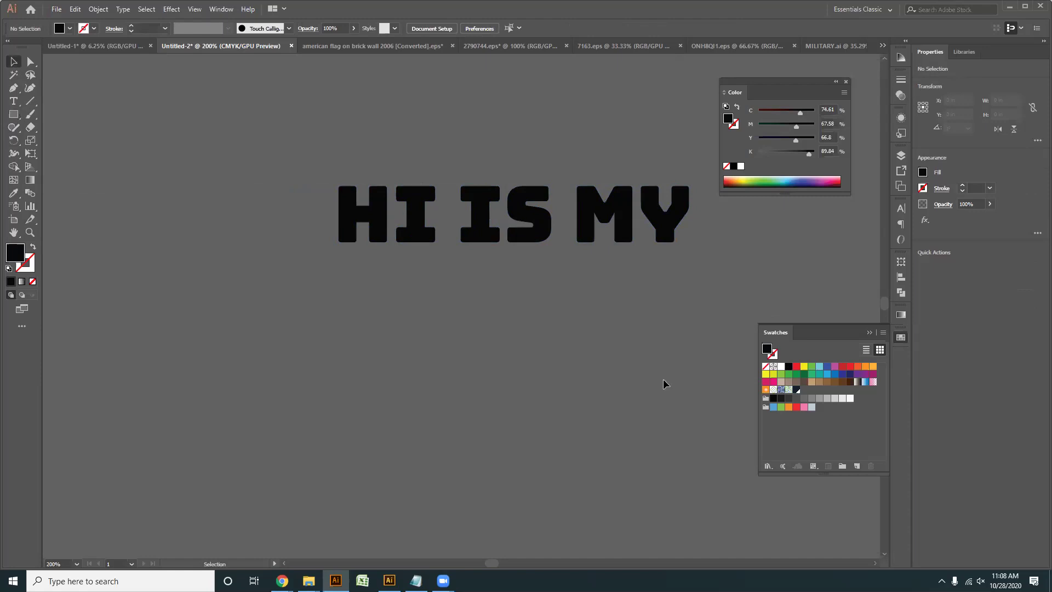
# - Copy the lower-right grunge texture from ONH8QI1.eps into the Untitled-2 document beside the HI IS MY lettering
pyautogui.hotkey('ctrl', 'a')
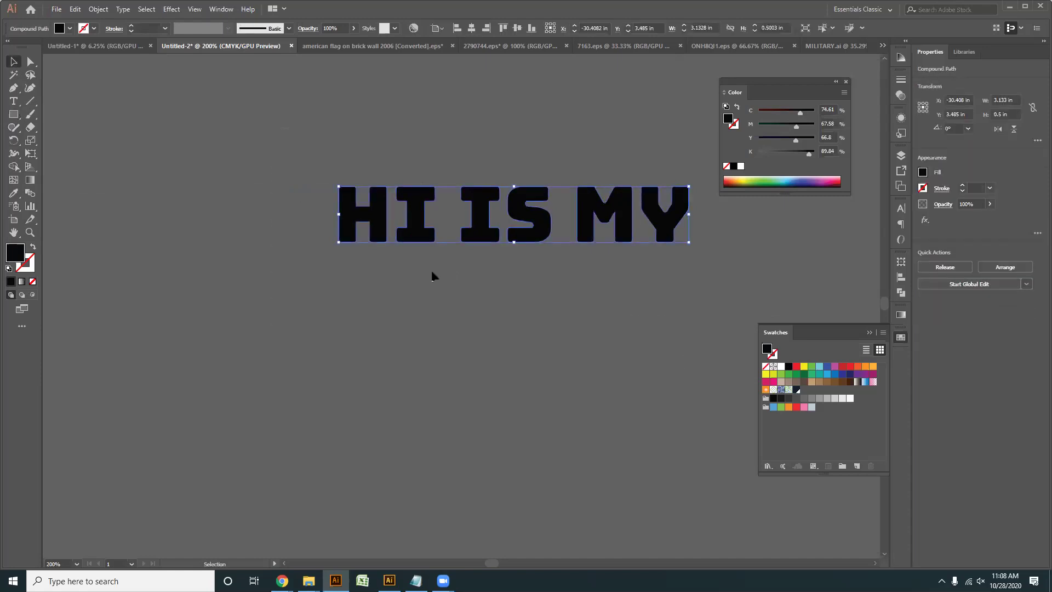
pyautogui.click(630, 48)
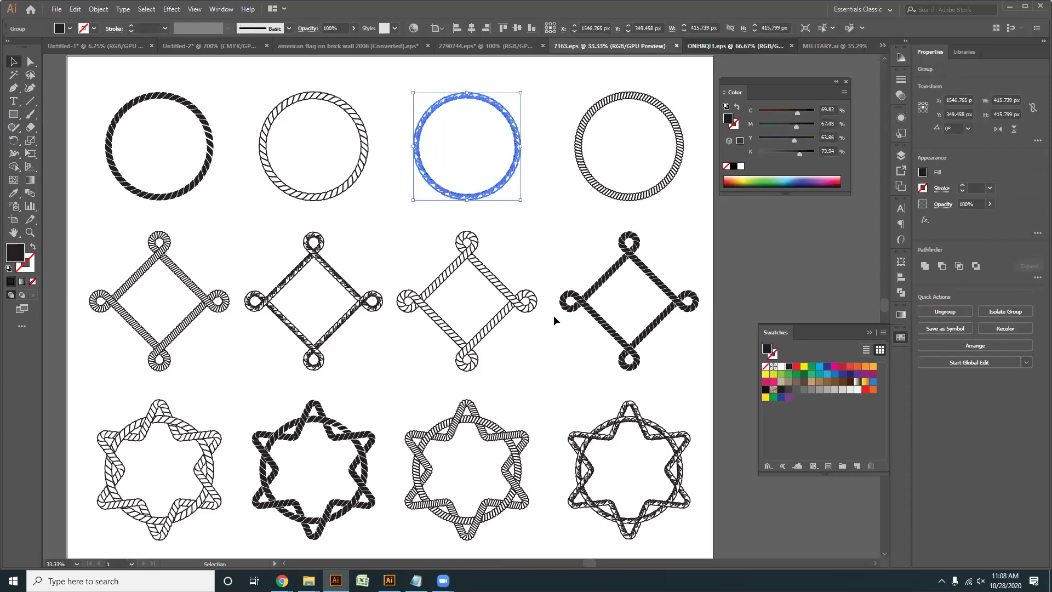
pyautogui.click(788, 47)
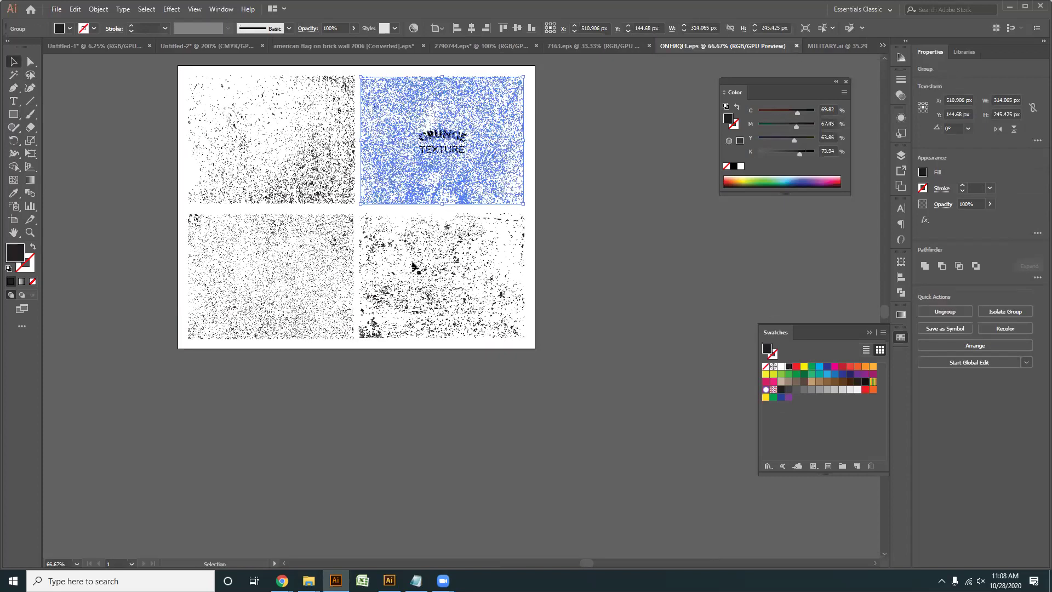
pyautogui.click(407, 267)
pyautogui.moveTo(238, 40); pyautogui.dragTo(389, 339)
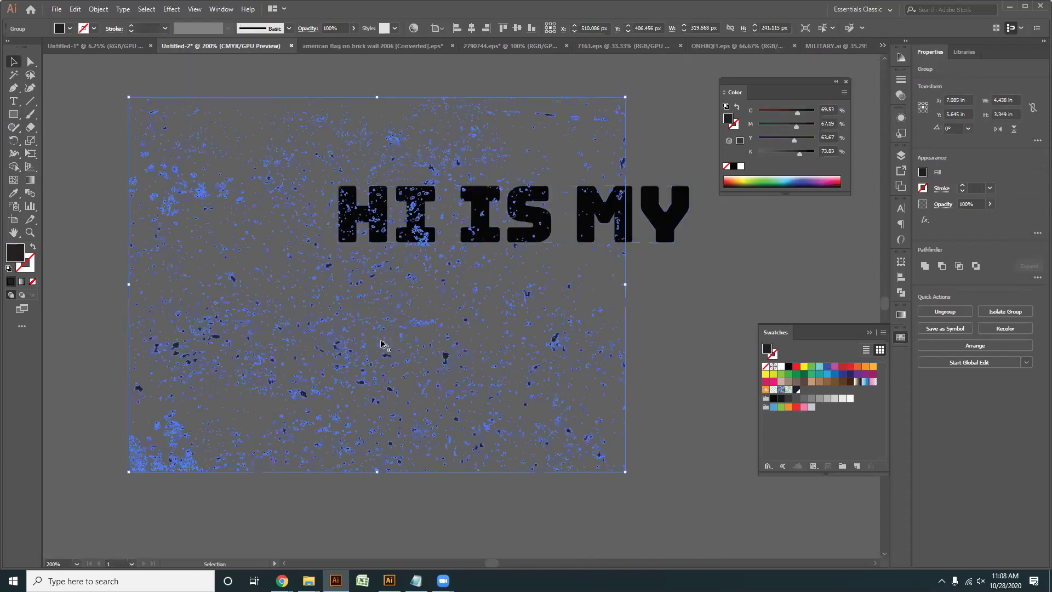
# - Move the grunge texture so that it covers the whole HI IS MY lettering
pyautogui.hotkey('ctrl', '1')
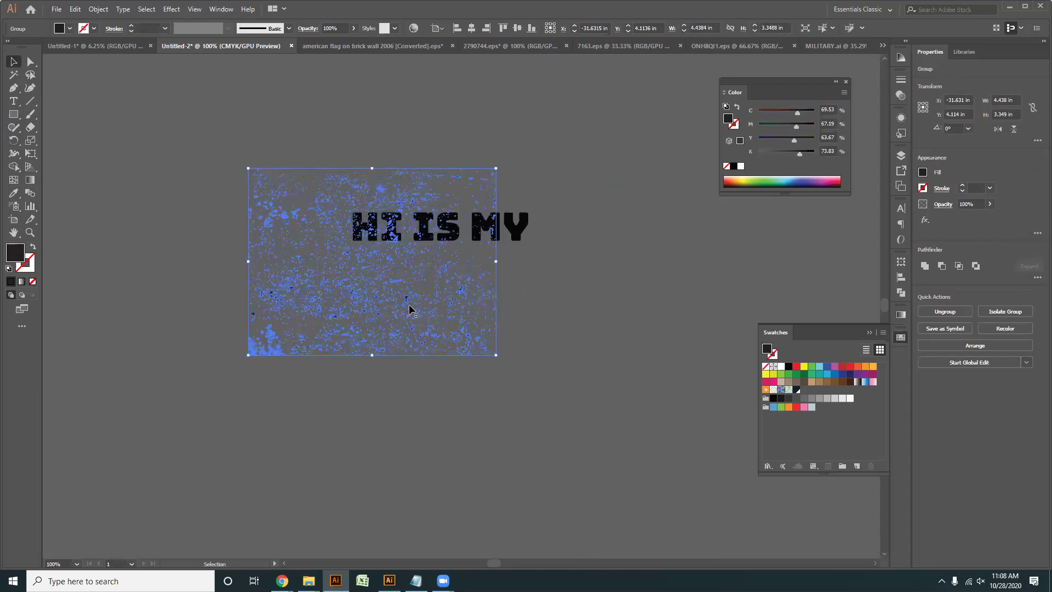
pyautogui.moveTo(413, 305); pyautogui.dragTo(469, 282)
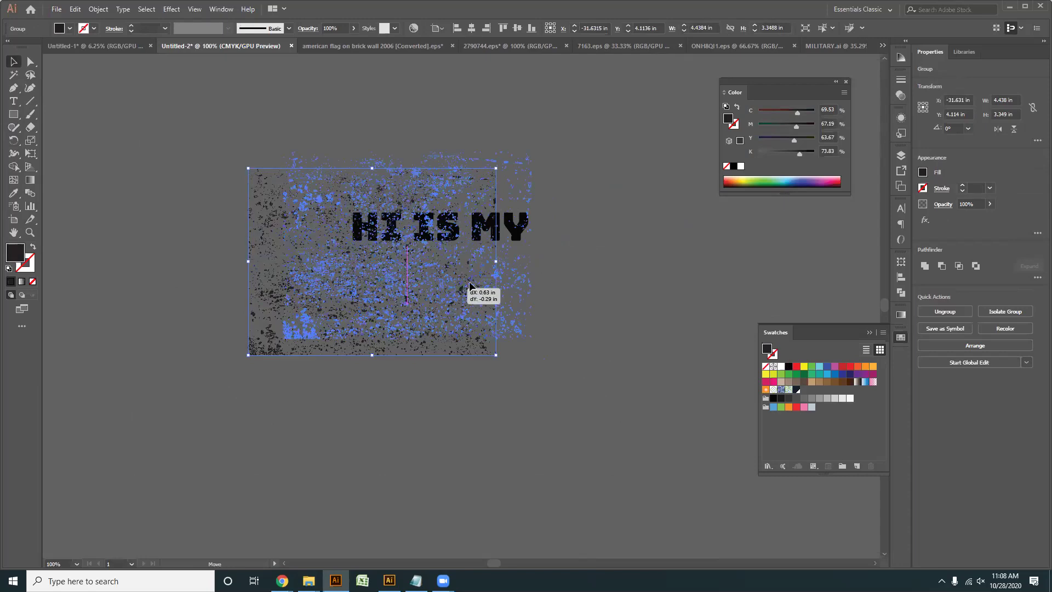
pyautogui.moveTo(527, 390); pyautogui.dragTo(564, 392)
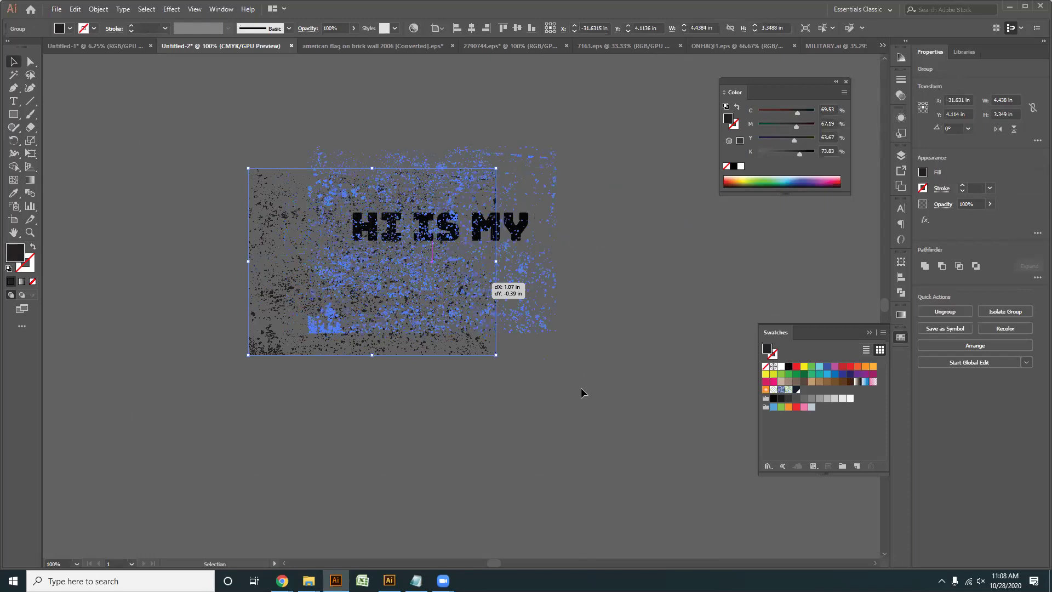
# - Select the HI IS MY lettering with the grunge texture and subtract the texture with Minus Front
pyautogui.click(195, 155)
pyautogui.hotkey('ctrl', 'a')
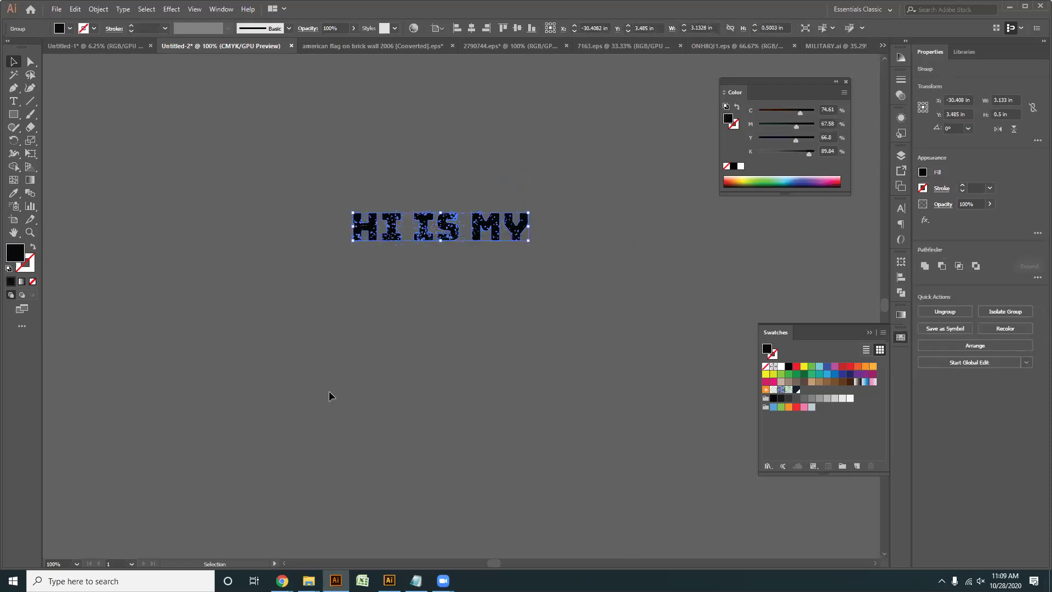
pyautogui.click(407, 359)
# - Move the distressed SON lettering from the empty canvas to just below the poster
pyautogui.scroll(-2, 386, 310)
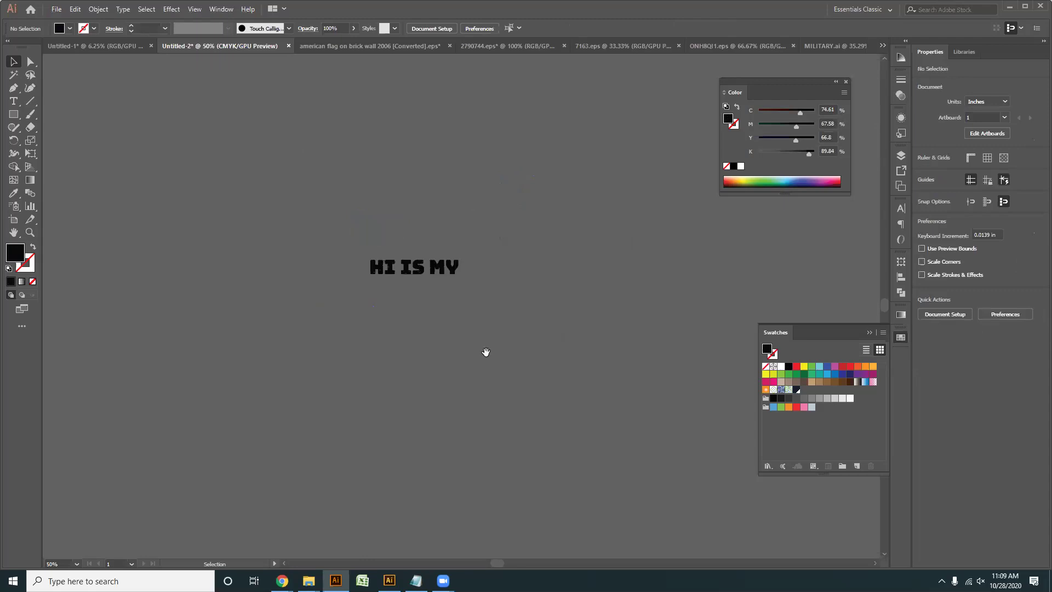
pyautogui.moveTo(498, 352); pyautogui.dragTo(296, 209)
pyautogui.scroll(-4, 295, 210)
pyautogui.scroll(1, 231, 311)
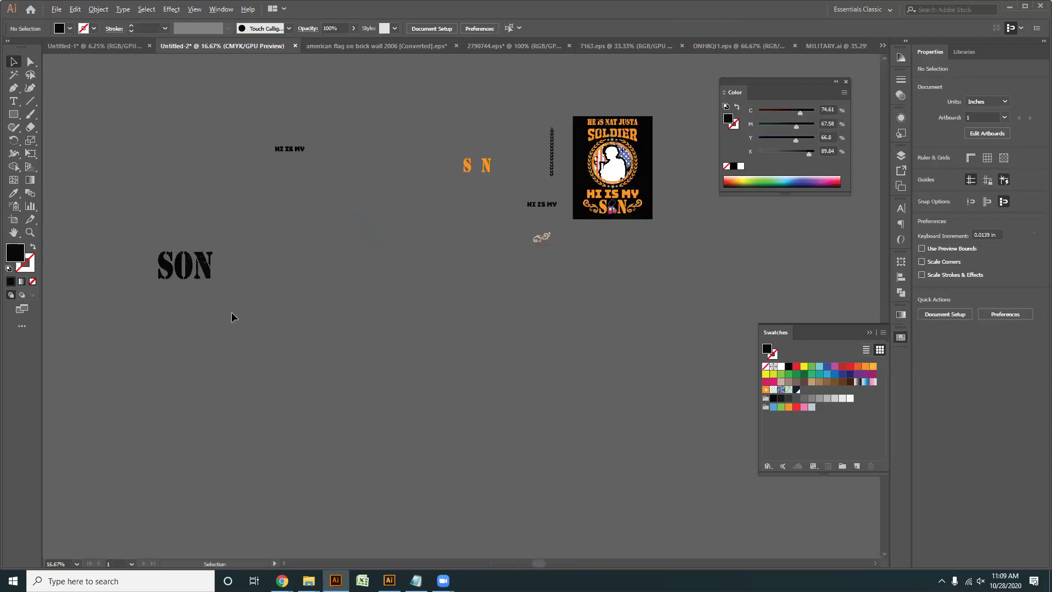
pyautogui.moveTo(186, 265); pyautogui.dragTo(649, 251)
# - Position the distressed SON lettering on the poster and apply the poster's orange fill to it with the Eyedropper
pyautogui.scroll(5, 646, 250)
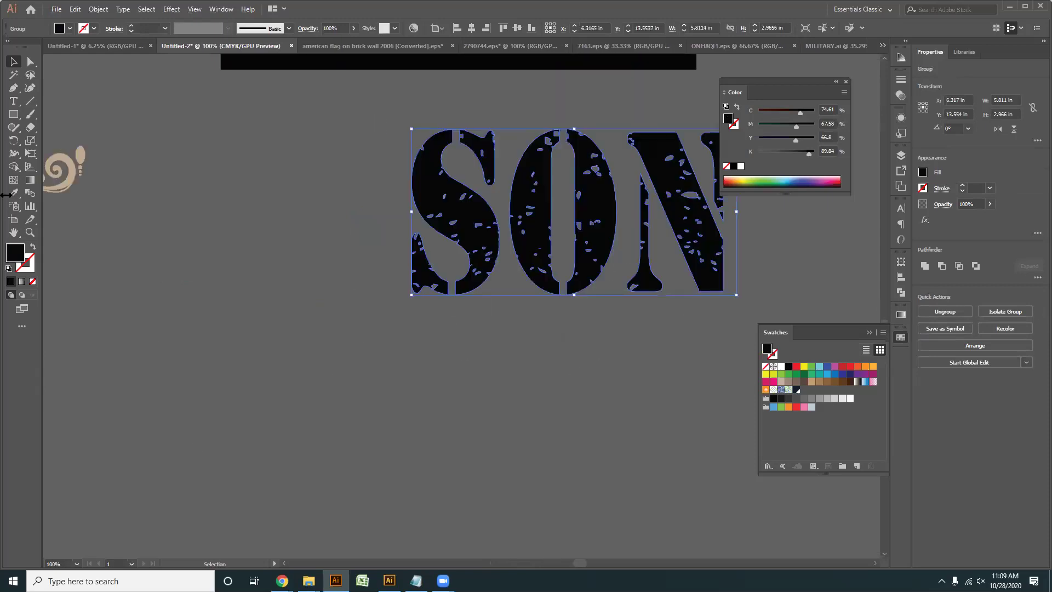
pyautogui.scroll(-2, 421, 317)
pyautogui.hotkey('ctrl', '+')
pyautogui.moveTo(538, 348); pyautogui.dragTo(487, 368)
pyautogui.press('i')
pyautogui.click(536, 241)
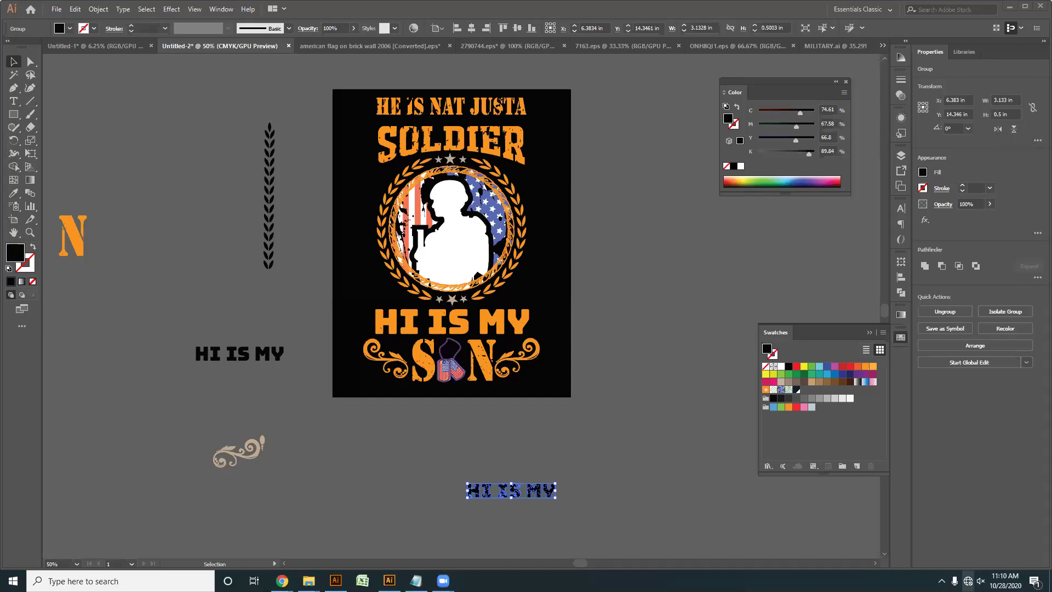
pyautogui.click(968, 580)
pyautogui.click(1001, 364)
pyautogui.click(1001, 365)
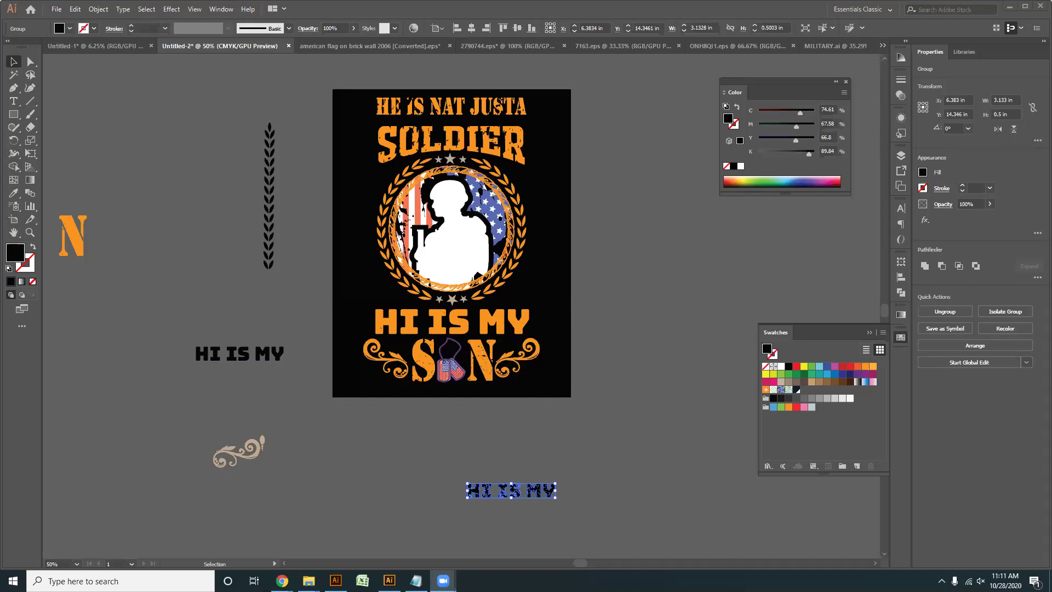
pyautogui.click(606, 416)
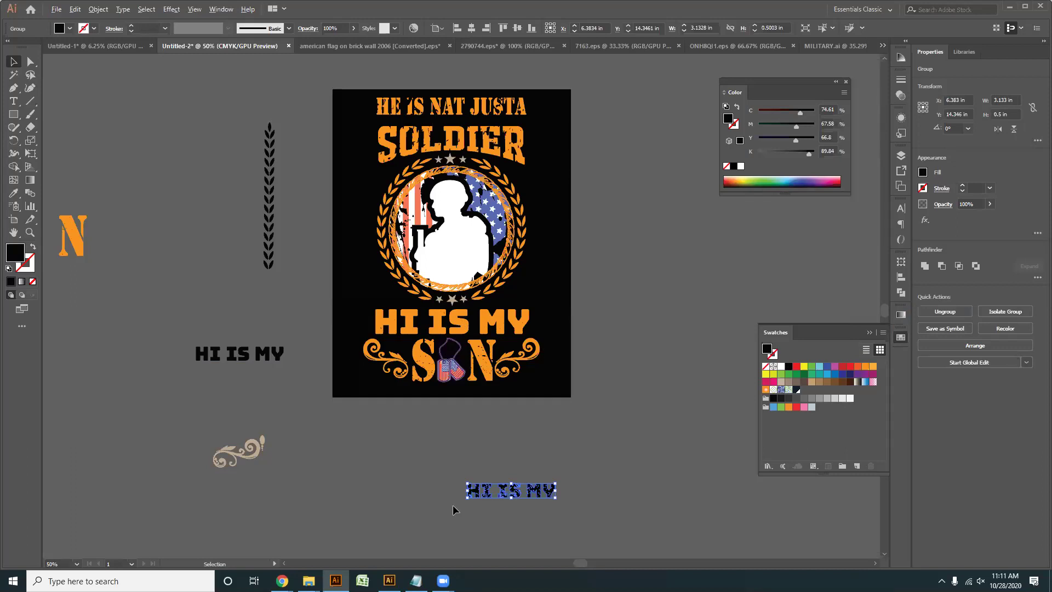
# - Place the distressed HI IS MY lettering over the orange HI IS MY on the poster and scale it to about 5.53 in wide
pyautogui.scroll(1, 453, 504)
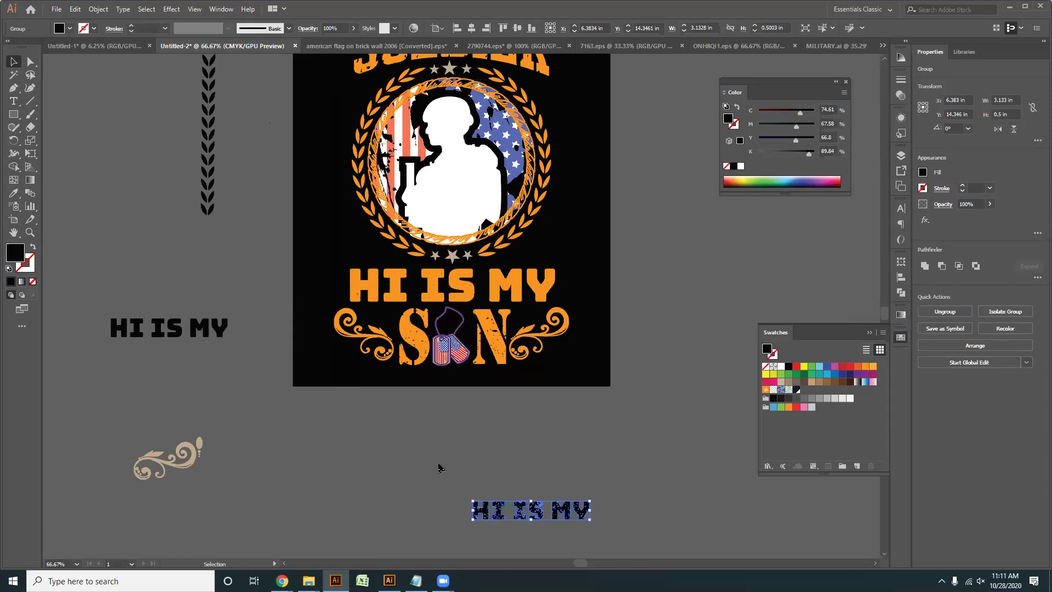
pyautogui.moveTo(532, 509); pyautogui.dragTo(406, 283)
pyautogui.hotkey('ctrl', '+')
pyautogui.hotkey('ctrl', '+')
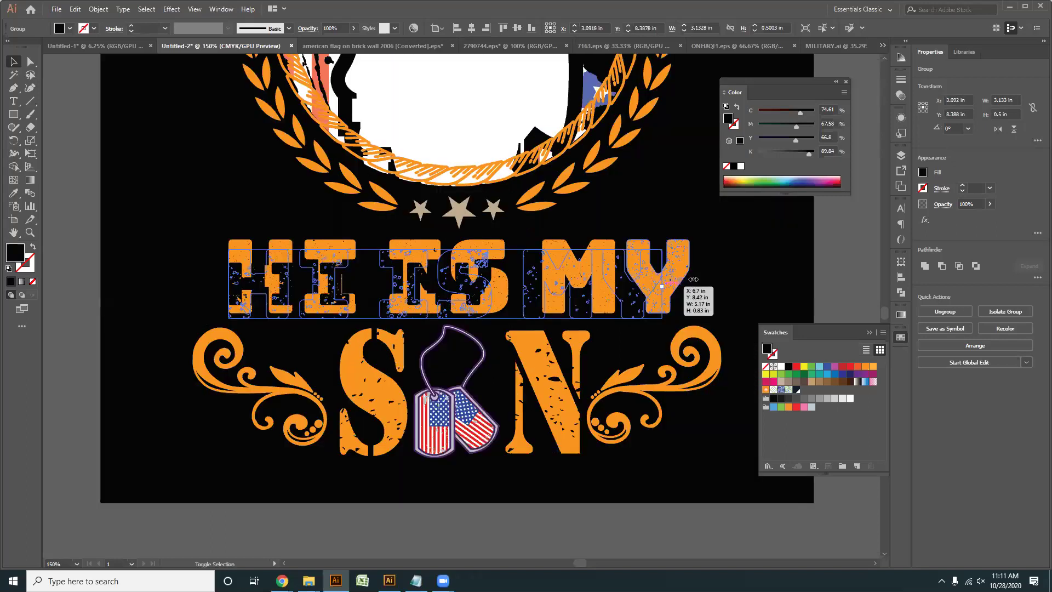
pyautogui.moveTo(693, 279); pyautogui.dragTo(693, 281)
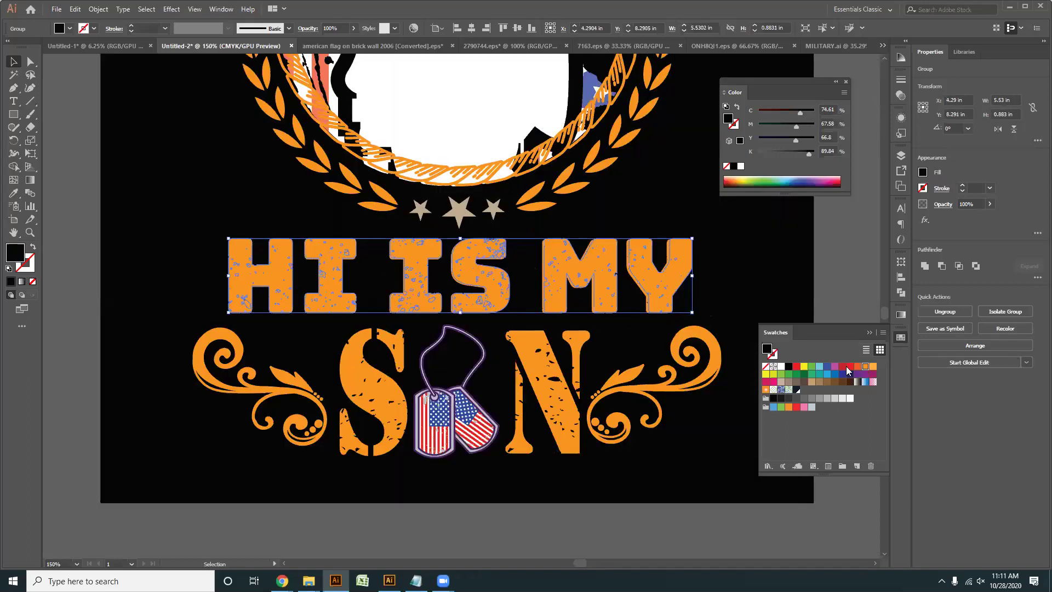
# - Fill the distressed HI IS MY lettering with the poster's orange and remove the plain lettering beneath it
pyautogui.click(662, 291)
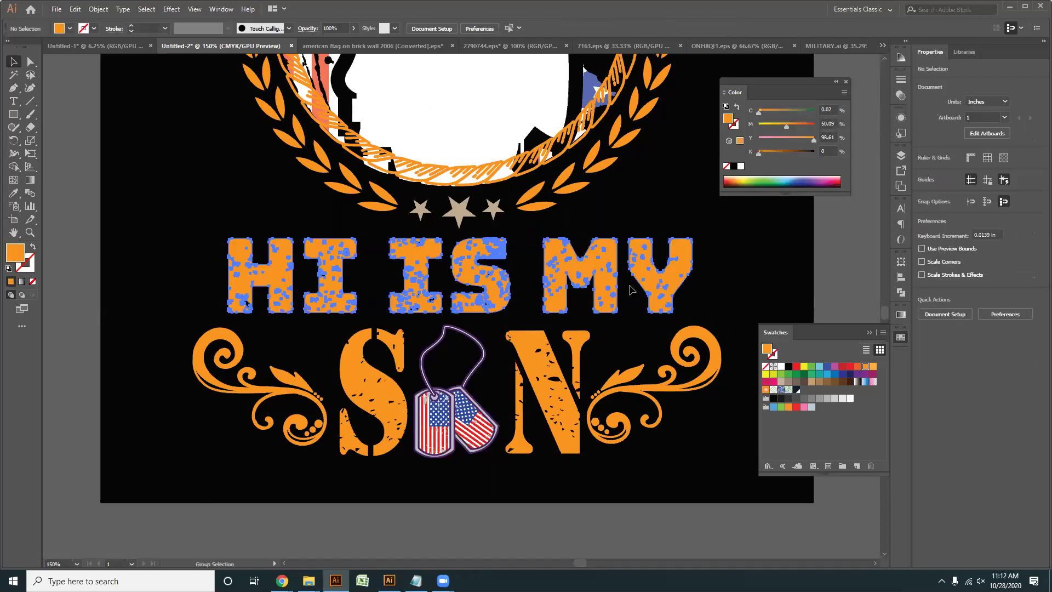
pyautogui.click(663, 286)
pyautogui.hotkey('ctrl', '-')
pyautogui.hotkey('ctrl', '-')
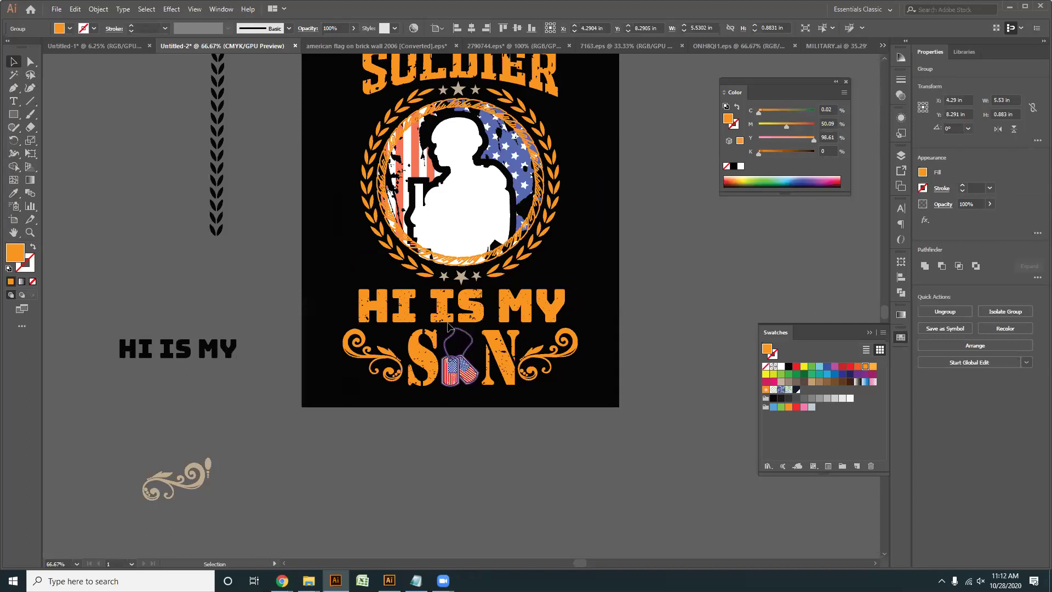
# - Fill the three stars below the soldier emblem with white
pyautogui.click(357, 190)
pyautogui.hotkey('ctrl', '+')
pyautogui.hotkey('ctrl', '+')
pyautogui.hotkey('ctrl', '+')
pyautogui.hotkey('ctrl', '+')
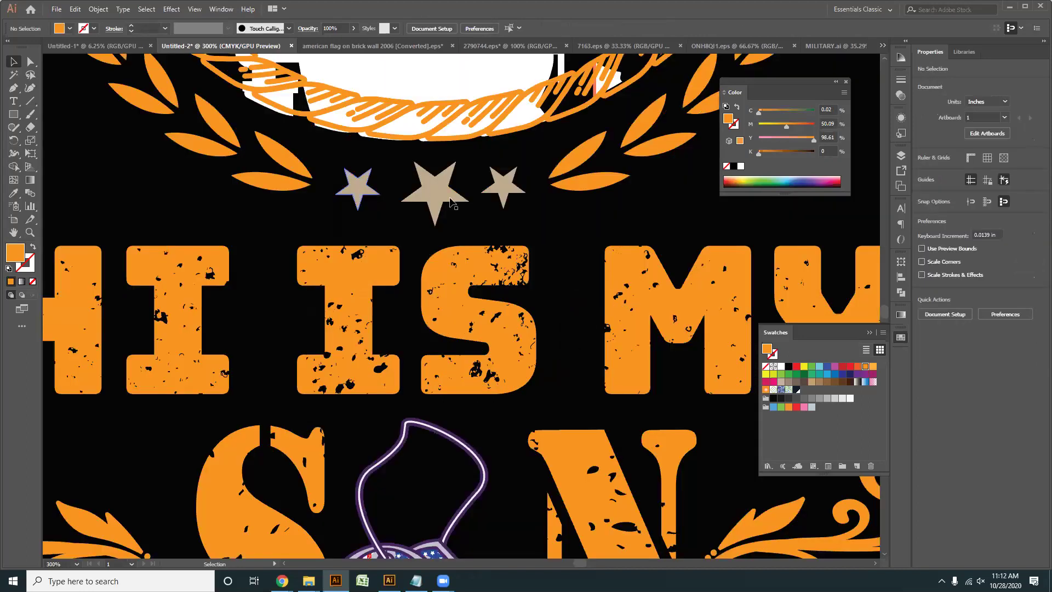
pyautogui.click(499, 191)
pyautogui.click(780, 367)
pyautogui.hotkey('ctrl', '-')
pyautogui.hotkey('ctrl', '-')
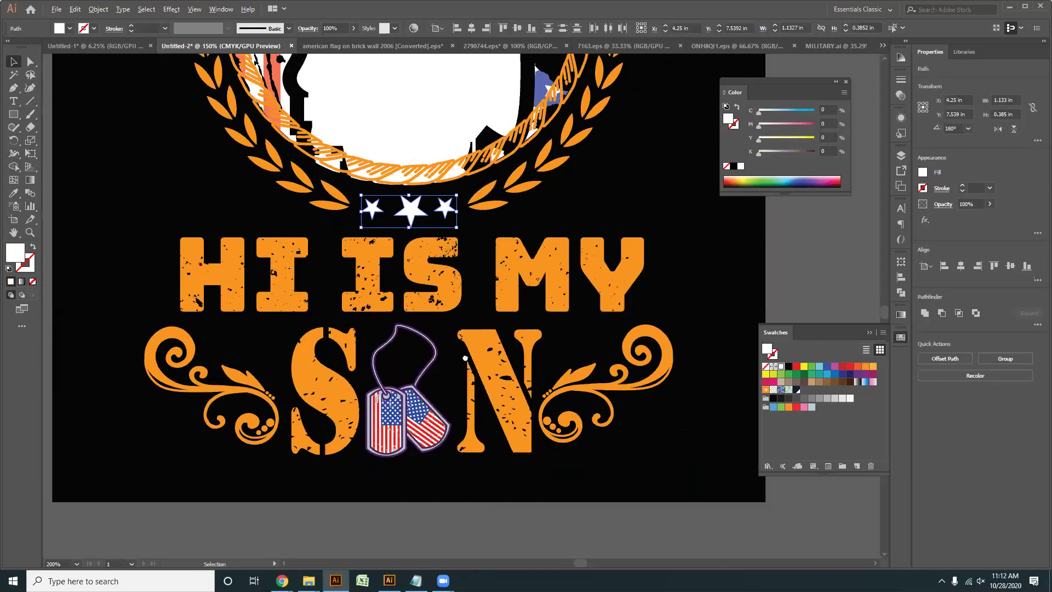
# - Fill the three stars between SOLDIER and the emblem with white
pyautogui.scroll(10, 441, 126)
pyautogui.click(412, 127)
pyautogui.keyDown('shift'); pyautogui.click(447, 122); pyautogui.keyUp('shift')
pyautogui.keyDown('shift'); pyautogui.click(485, 127); pyautogui.keyUp('shift')
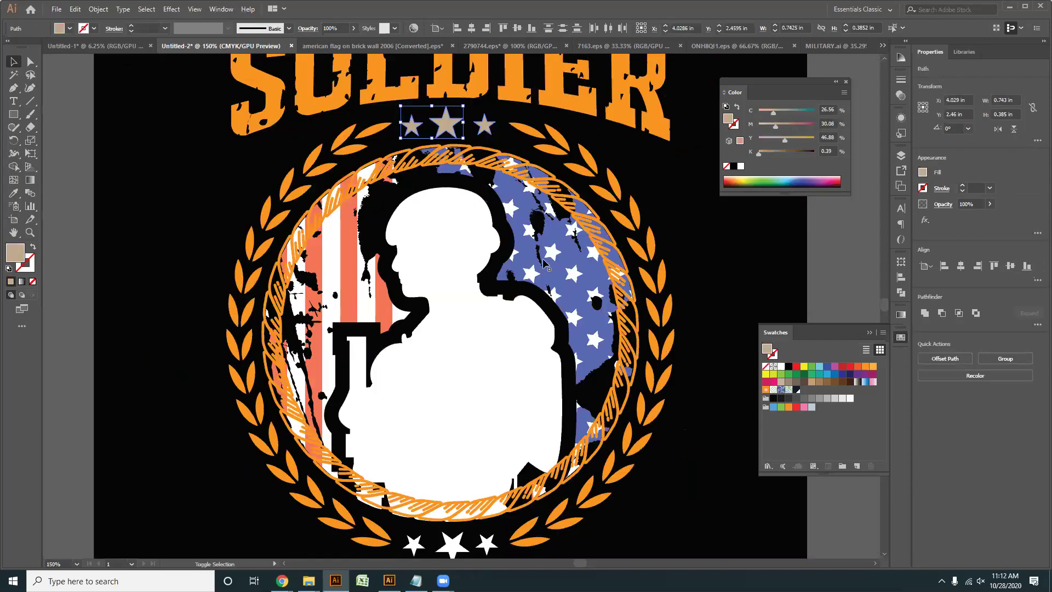
pyautogui.hotkey('ctrl', '-')
pyautogui.hotkey('ctrl', '-')
pyautogui.hotkey('ctrl', '-')
pyautogui.click(607, 429)
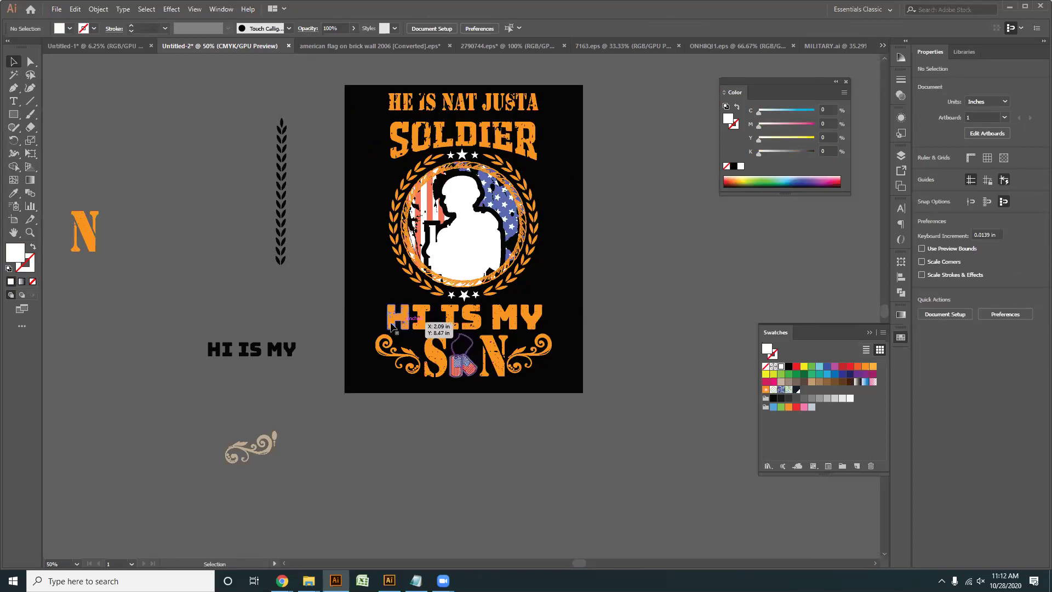
pyautogui.press('space')
pyautogui.moveTo(214, 397); pyautogui.dragTo(414, 357)
pyautogui.press('space')
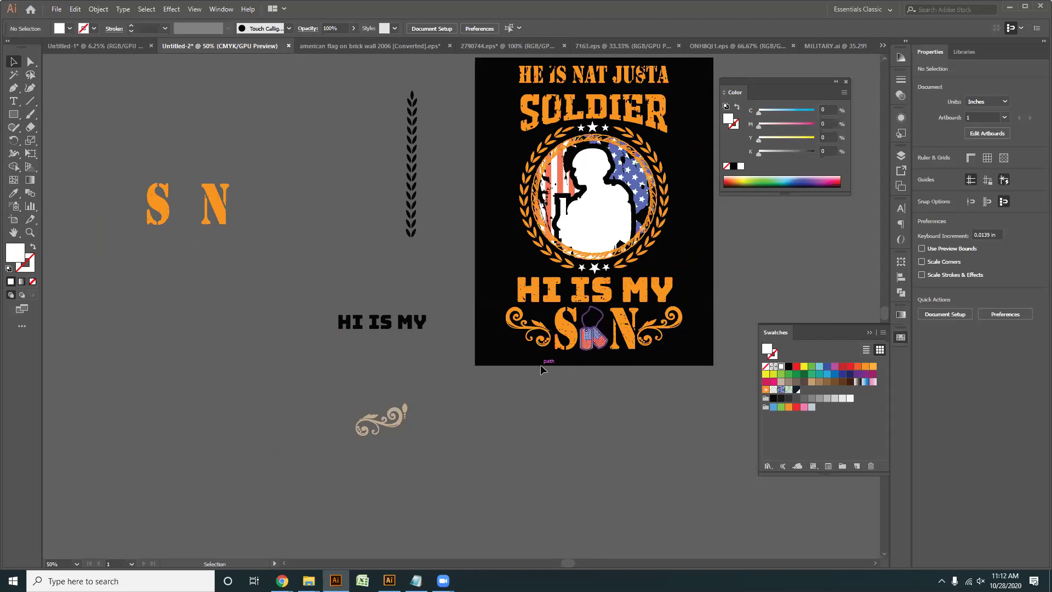
pyautogui.scroll(-1, 539, 383)
pyautogui.moveTo(605, 395); pyautogui.dragTo(544, 427)
pyautogui.scroll(1, 477, 366)
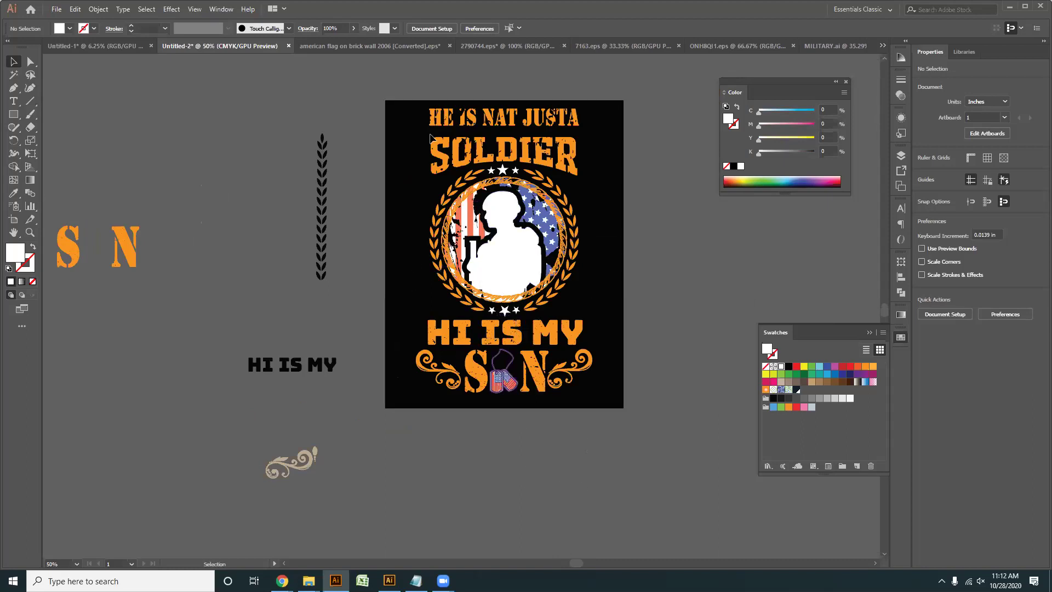
pyautogui.moveTo(415, 94); pyautogui.dragTo(630, 436)
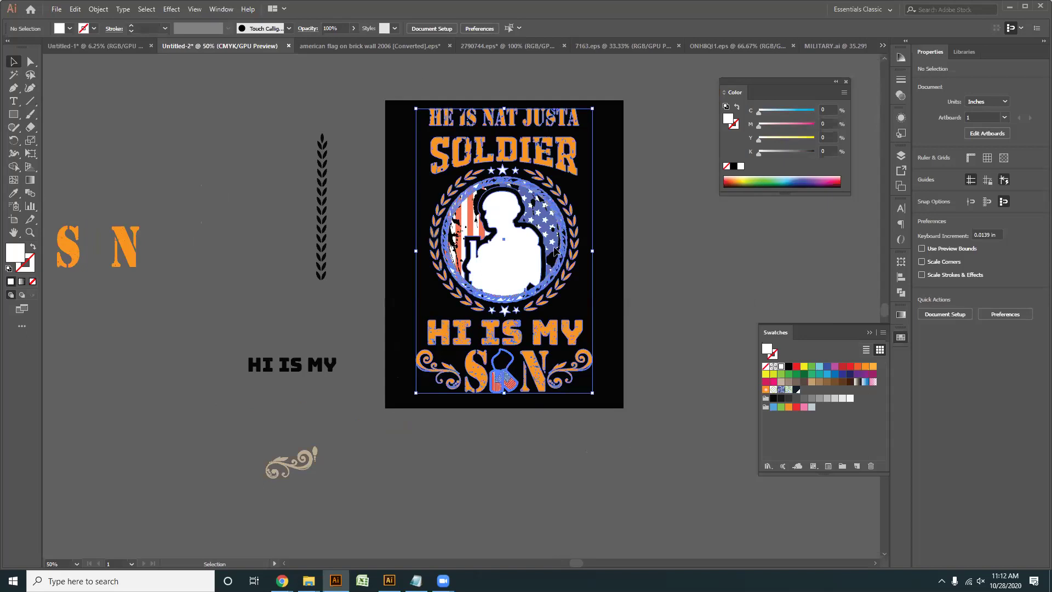
pyautogui.click(432, 438)
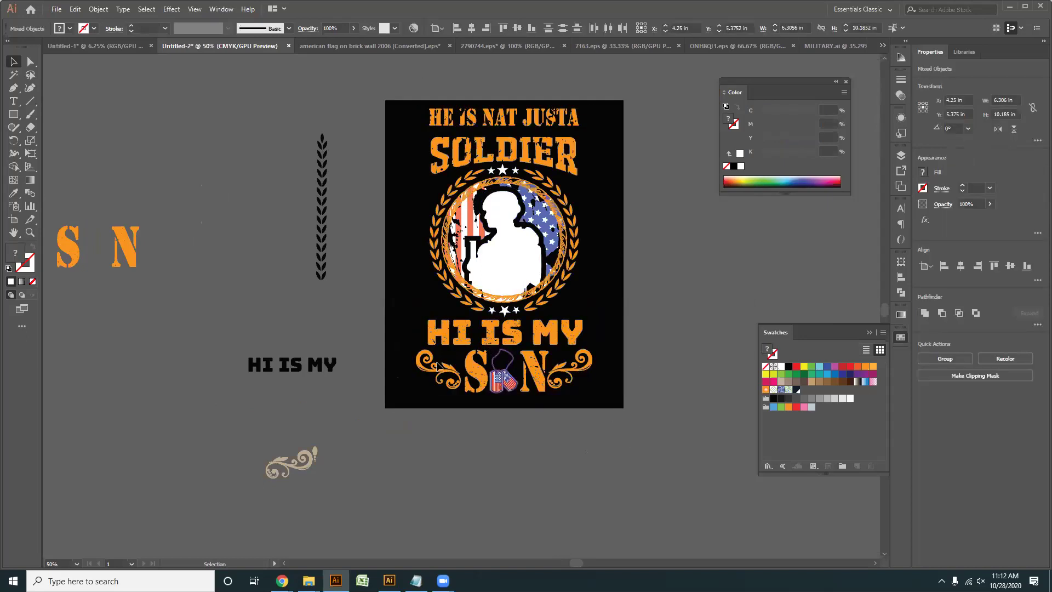
# - Group the HE IS NAT JUSTA line with the SOLDIER lettering
pyautogui.click(436, 364)
pyautogui.click(432, 342)
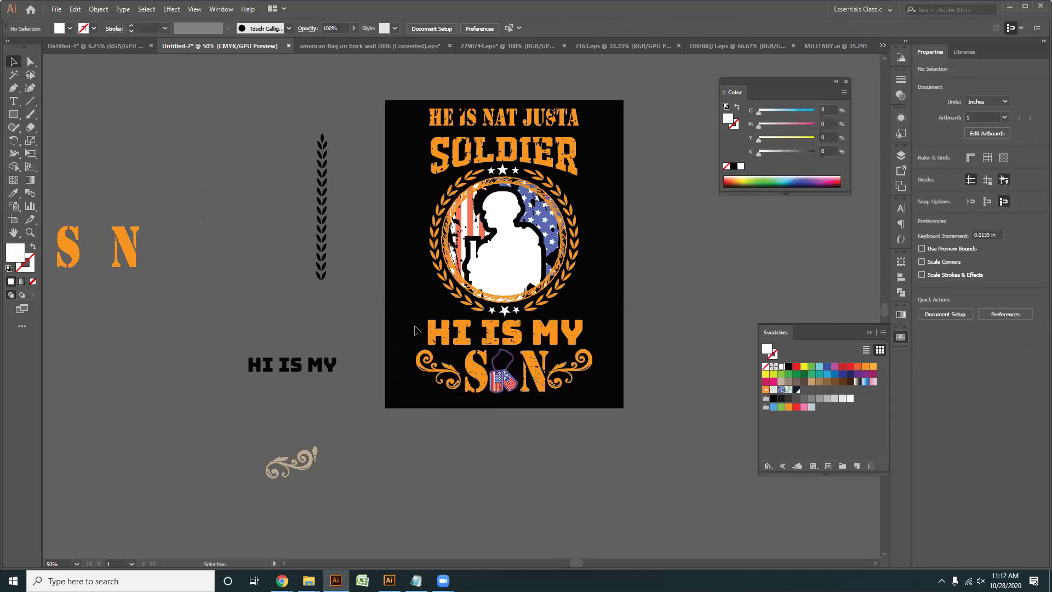
pyautogui.press('ctrl')
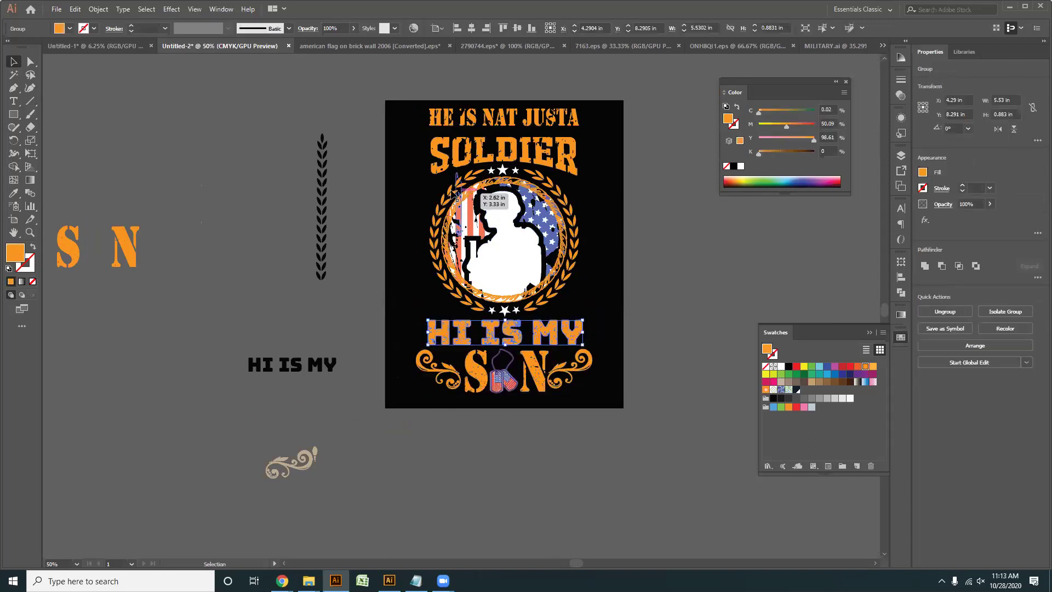
pyautogui.moveTo(589, 135); pyautogui.dragTo(601, 149)
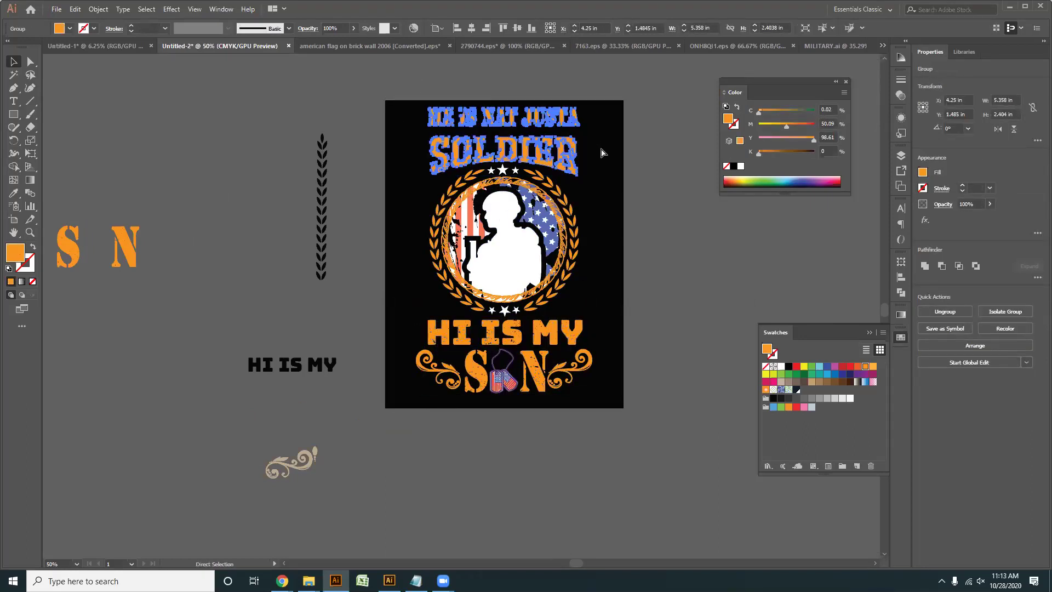
pyautogui.scroll(1, 579, 277)
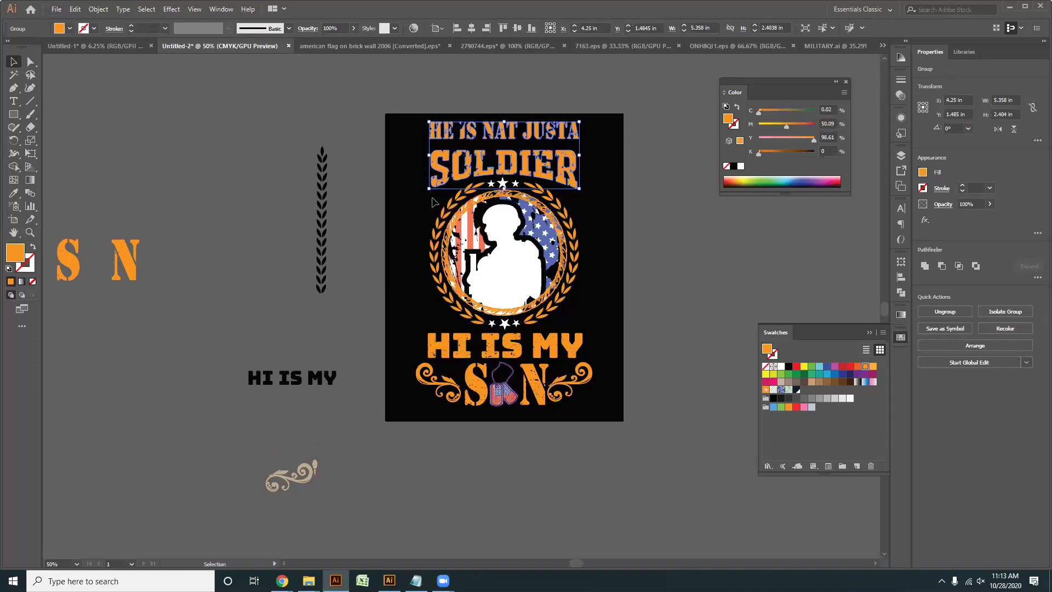
# - Group the wreath, rope ring and soldier emblem together with the three stars below it
pyautogui.moveTo(577, 274); pyautogui.dragTo(608, 303)
pyautogui.scroll(2, 542, 267)
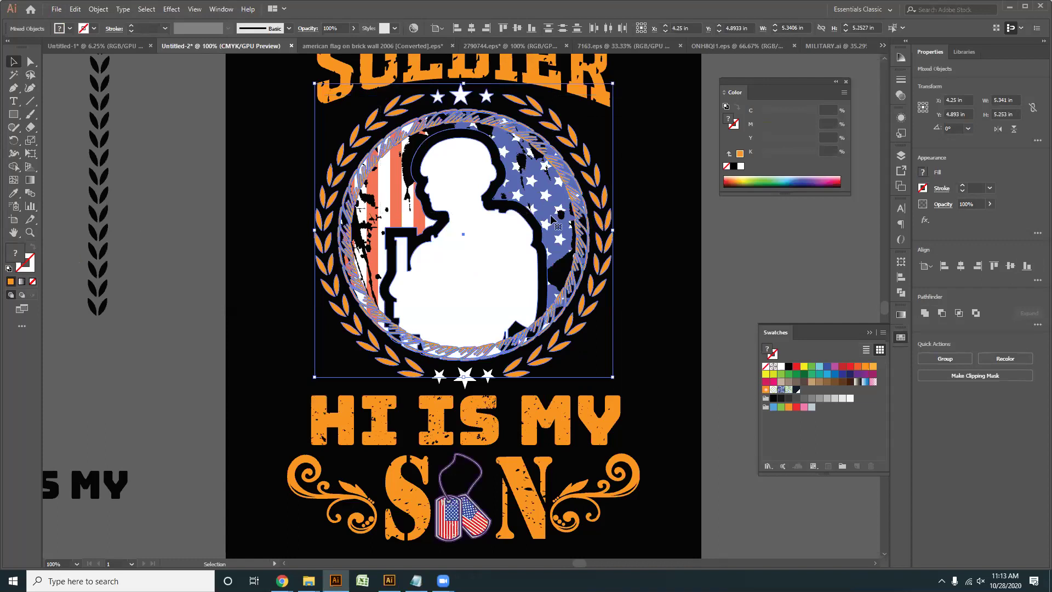
pyautogui.press('a')
pyautogui.hotkey('ctrl', 'g')
pyautogui.keyDown('shift'); pyautogui.click(441, 379); pyautogui.keyUp('shift')
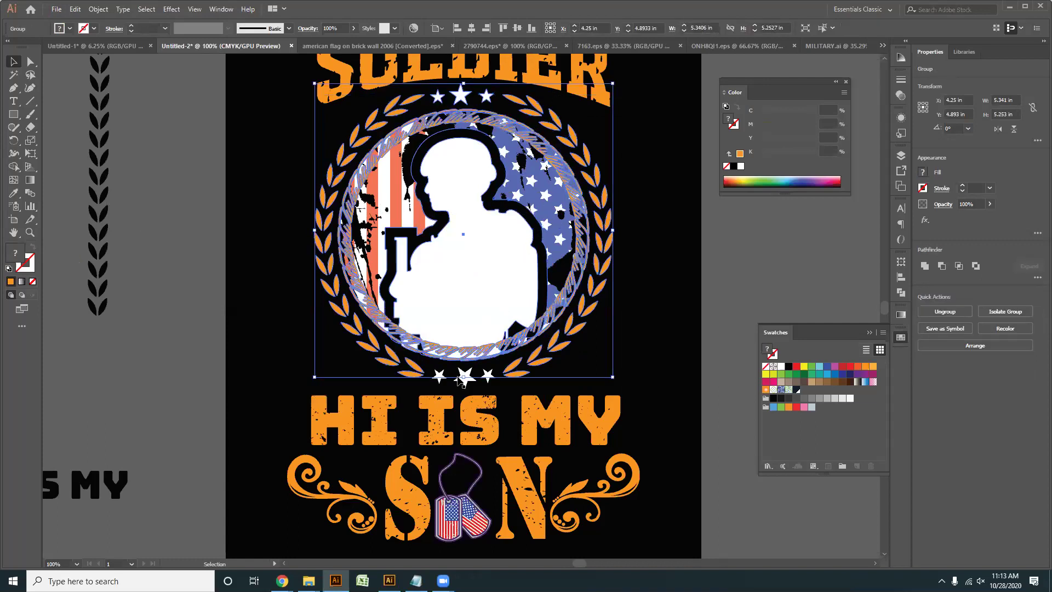
pyautogui.keyDown('shift'); pyautogui.click(465, 377); pyautogui.keyUp('shift')
pyautogui.keyDown('shift'); pyautogui.click(487, 379); pyautogui.keyUp('shift')
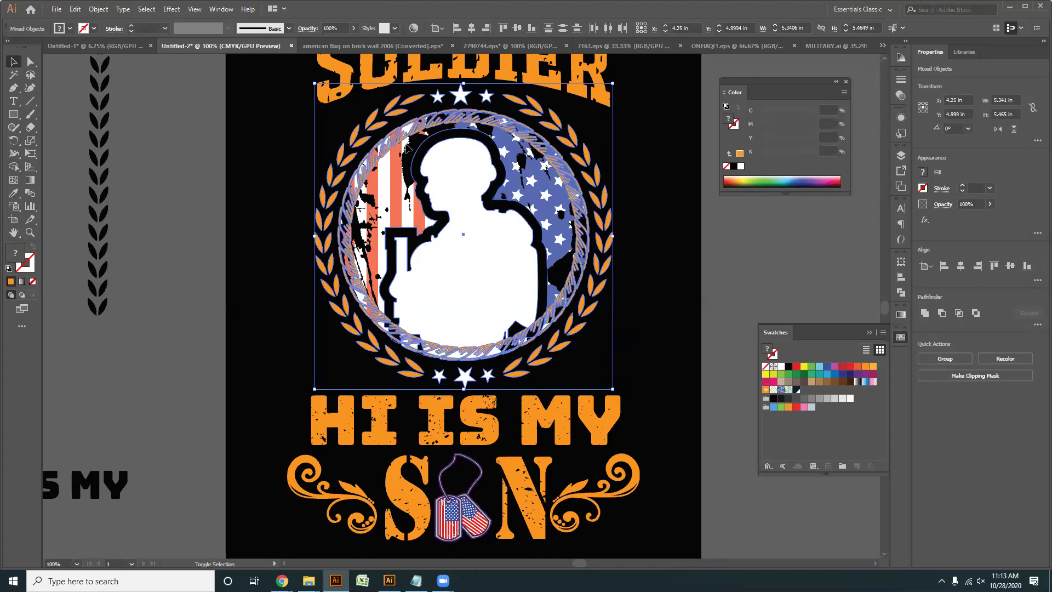
pyautogui.hotkey('ctrl', 'g')
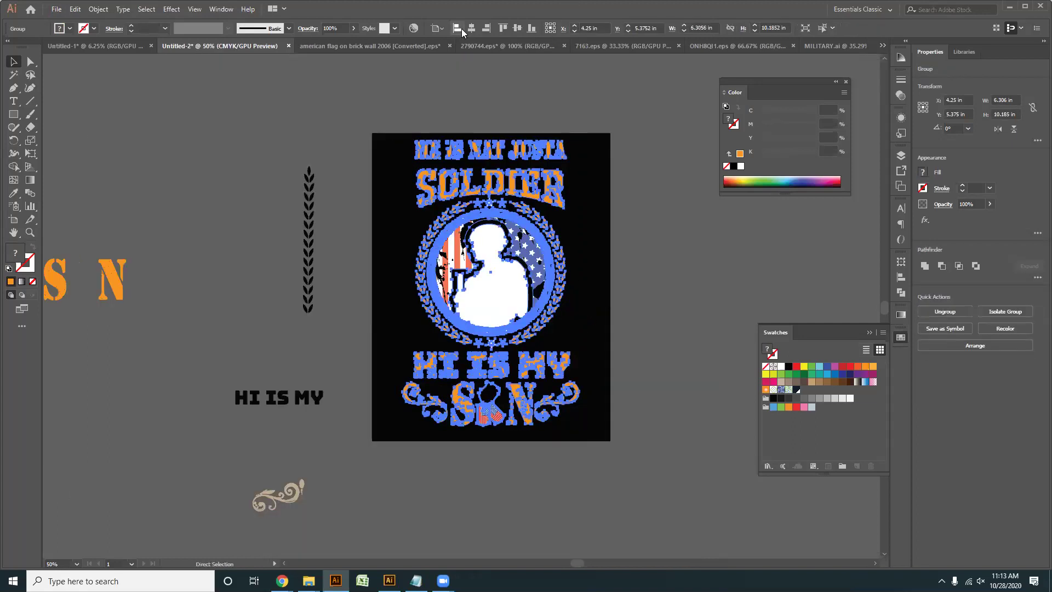
# - Center the whole grouped artwork horizontally and vertically on the artboard, then keep it selected
pyautogui.click(470, 29)
pyautogui.click(517, 29)
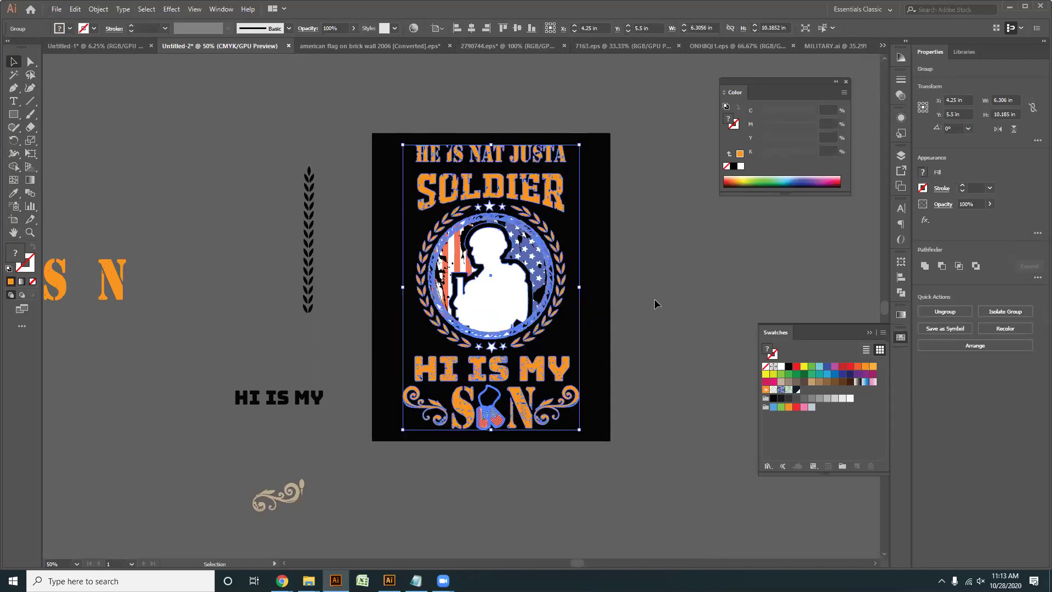
pyautogui.click(654, 298)
pyautogui.scroll(-1, 646, 334)
pyautogui.moveTo(644, 336); pyautogui.dragTo(539, 267)
pyautogui.hotkey('ctrl', '+')
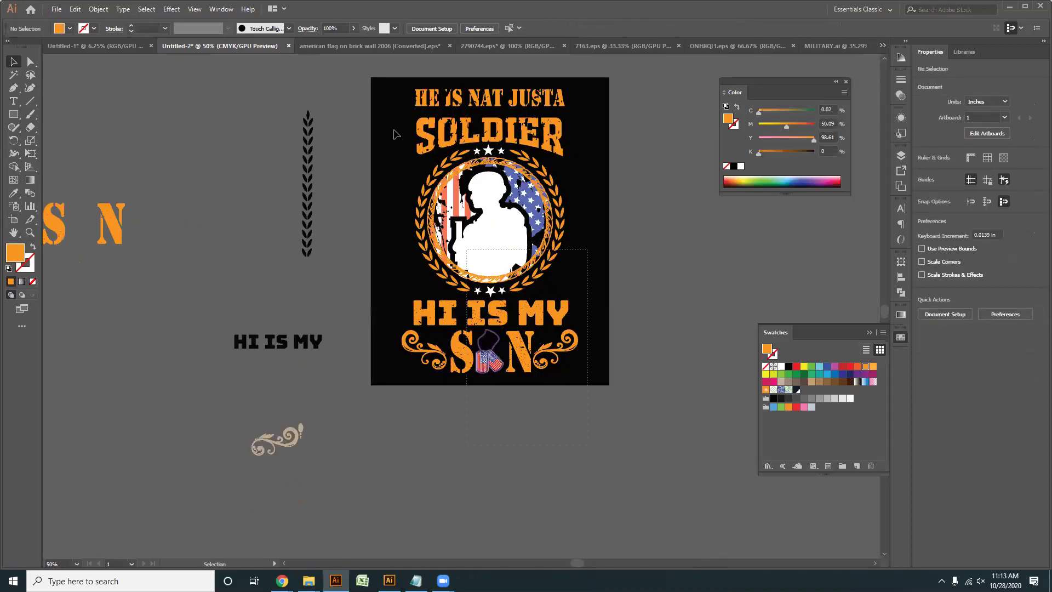
pyautogui.hotkey('ctrl', 'a')
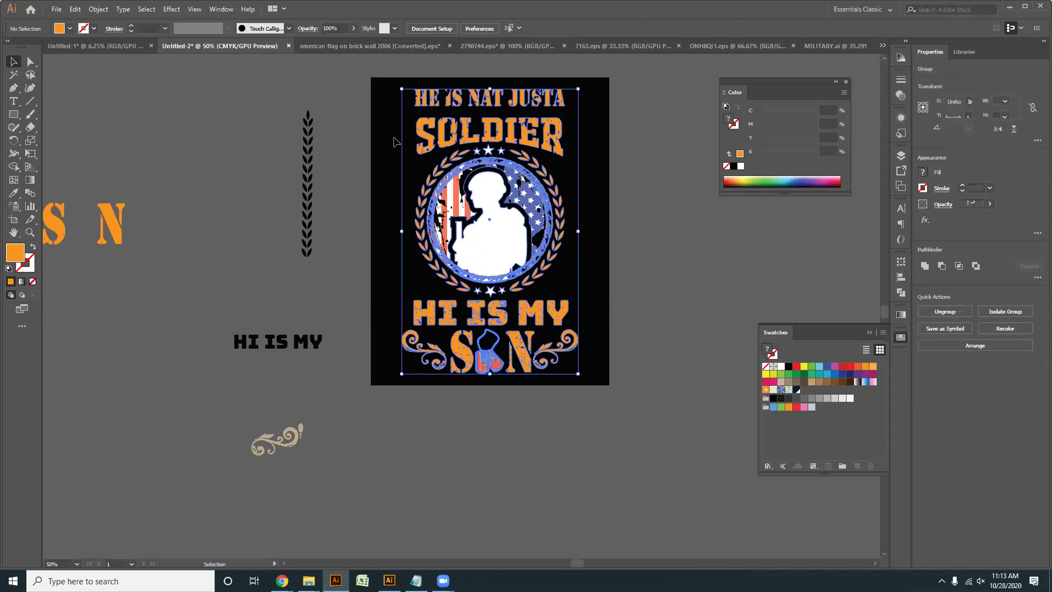
pyautogui.press('a')
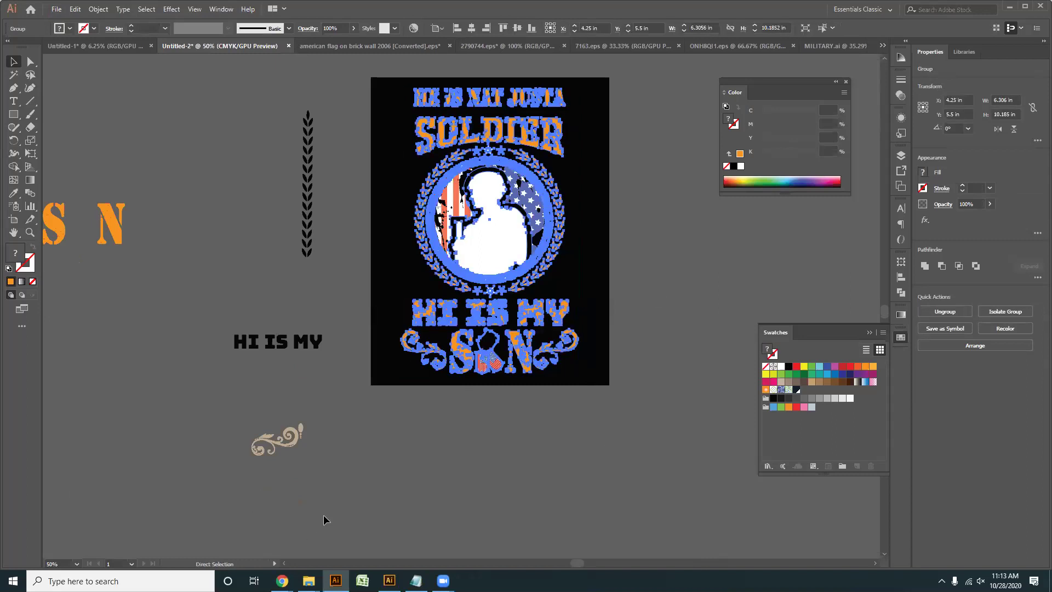
# - Close the leftover File Explorer windows, keeping only the vecteezy_vector-abstract-background one
pyautogui.click(309, 581)
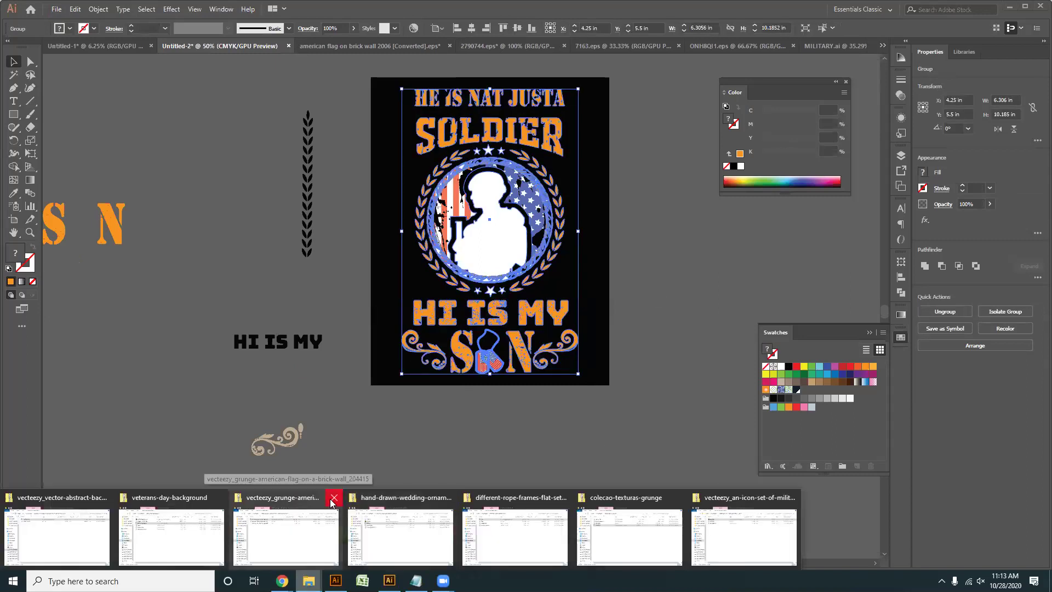
pyautogui.click(333, 498)
pyautogui.click(334, 498)
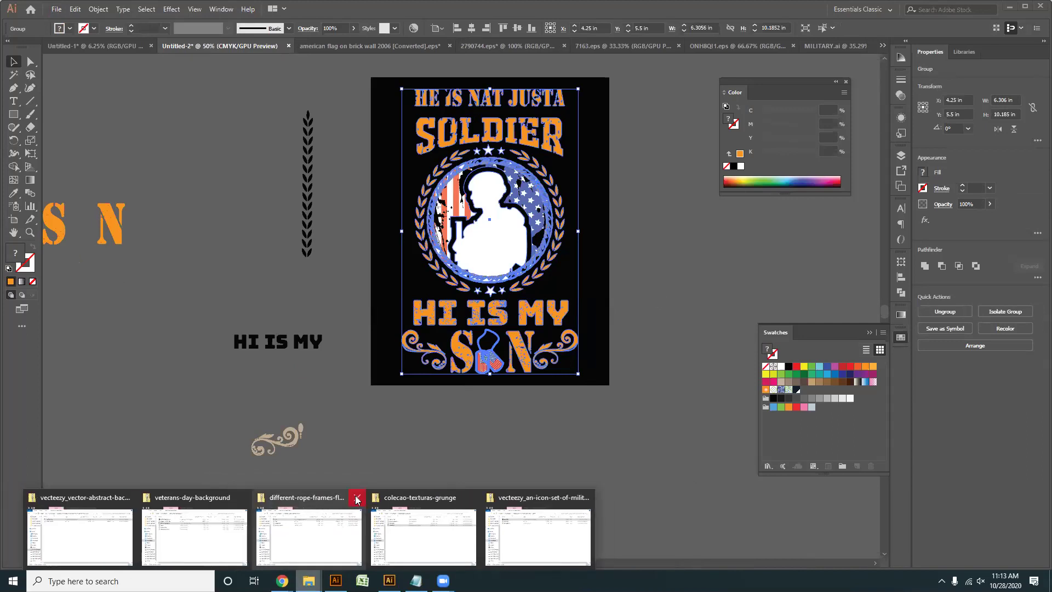
pyautogui.click(357, 498)
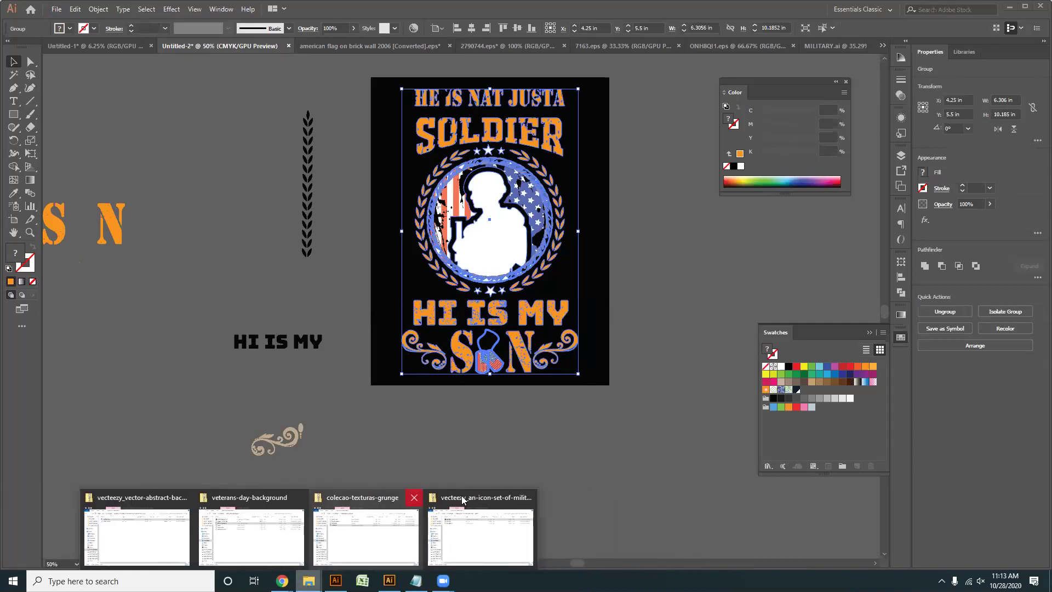
pyautogui.click(414, 498)
pyautogui.click(472, 497)
pyautogui.click(415, 499)
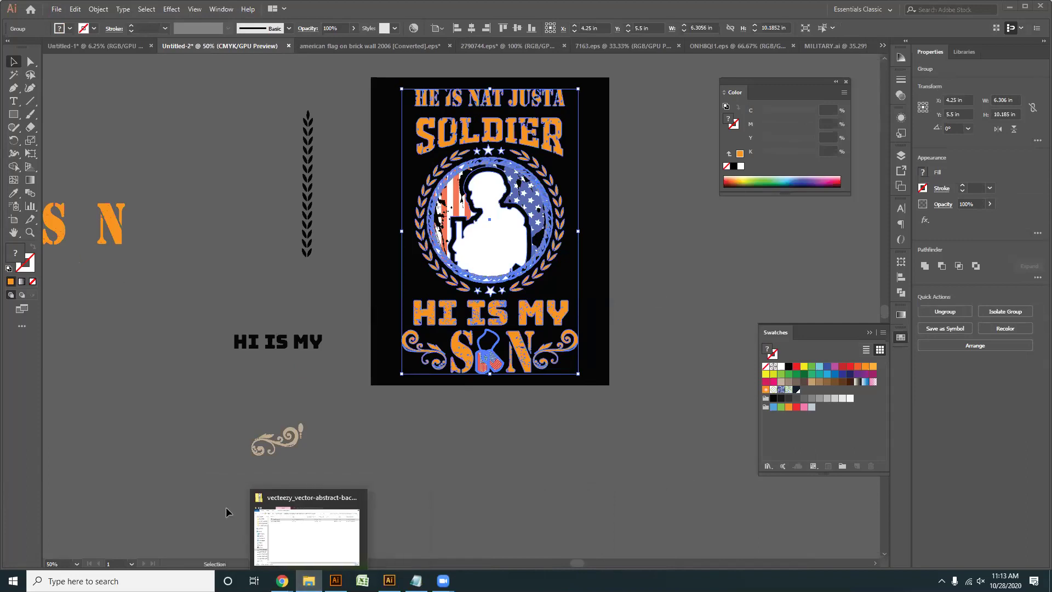
# - In the remaining File Explorer window, open the T-shirt mockup collection inside the sk folder on drive H:
pyautogui.click(288, 524)
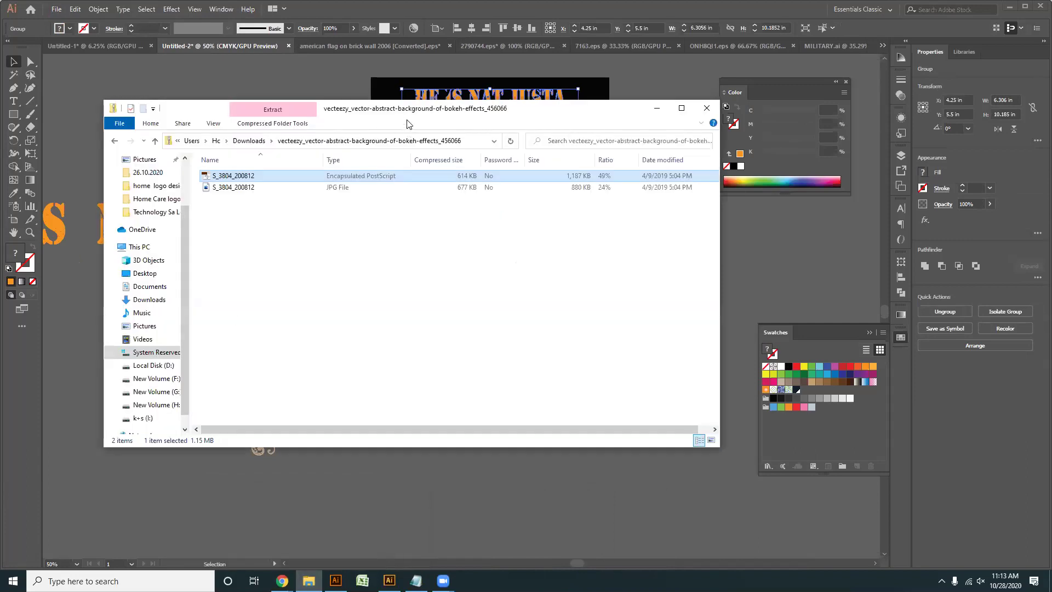
pyautogui.doubleClick(188, 110)
pyautogui.click(58, 363)
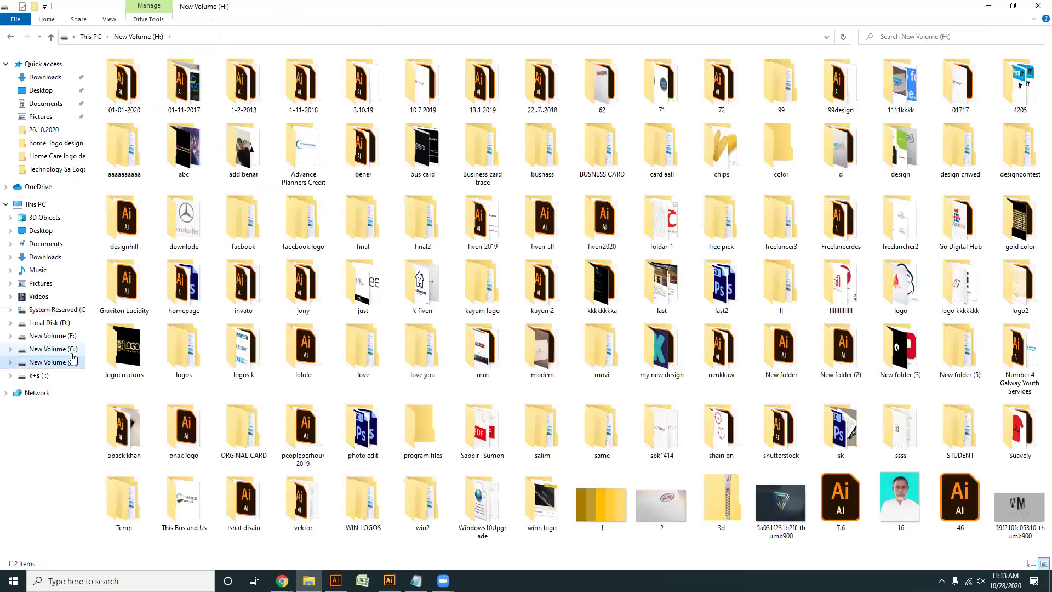
pyautogui.doubleClick(837, 439)
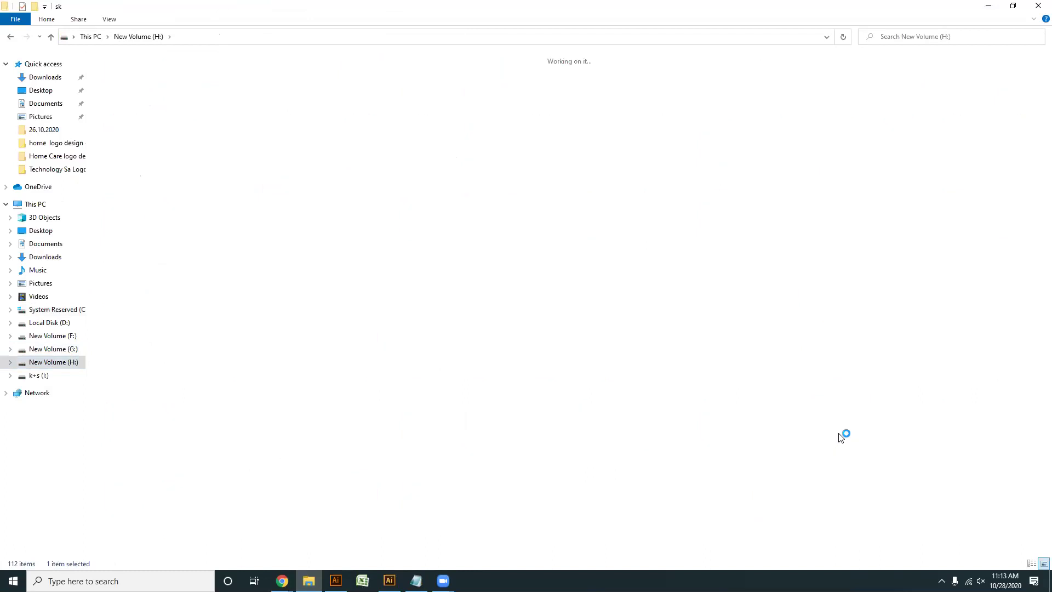
pyautogui.doubleClick(183, 175)
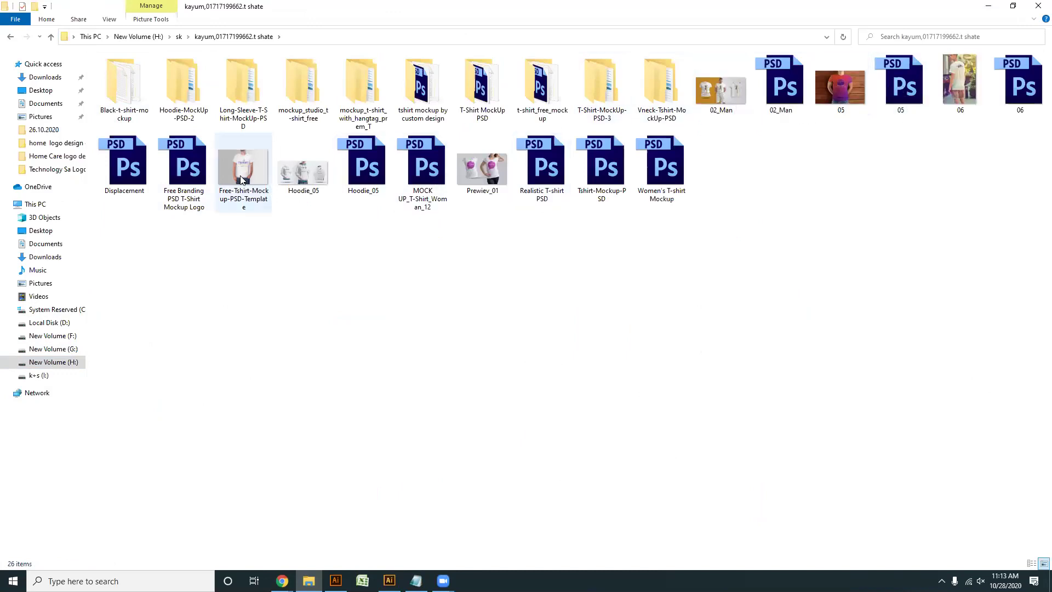
# - Open the mockup file from the Black-t-shirt-mockup folder in Photoshop
pyautogui.doubleClick(141, 112)
pyautogui.click(245, 83)
pyautogui.doubleClick(245, 83)
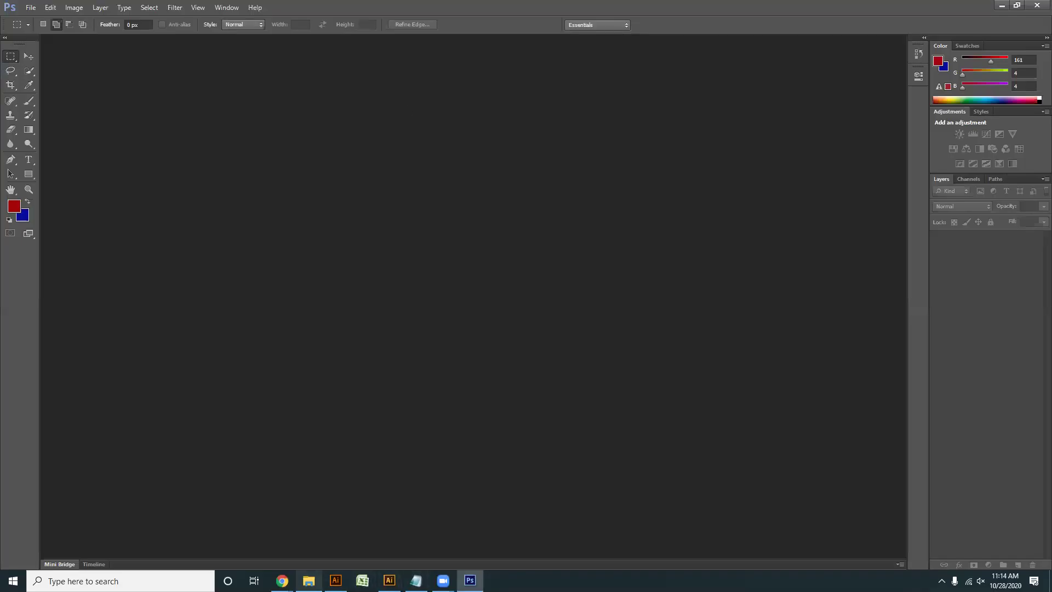
# - Look through the Hoodie MockUp PSD 2 folder in File Explorer, and return to Photoshop
pyautogui.click(309, 581)
pyautogui.press('BackSpace')
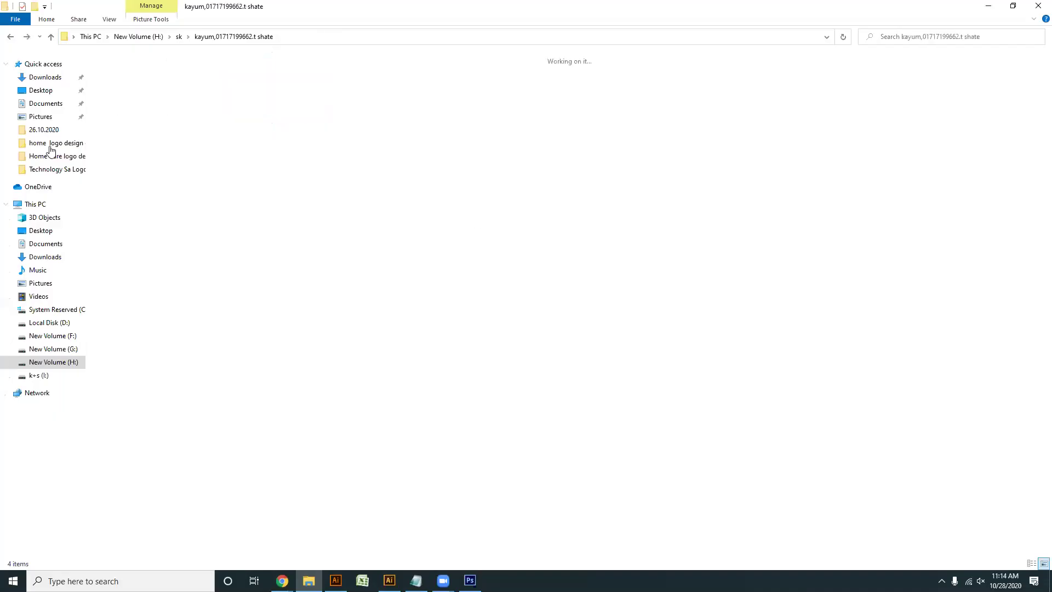
pyautogui.doubleClick(181, 85)
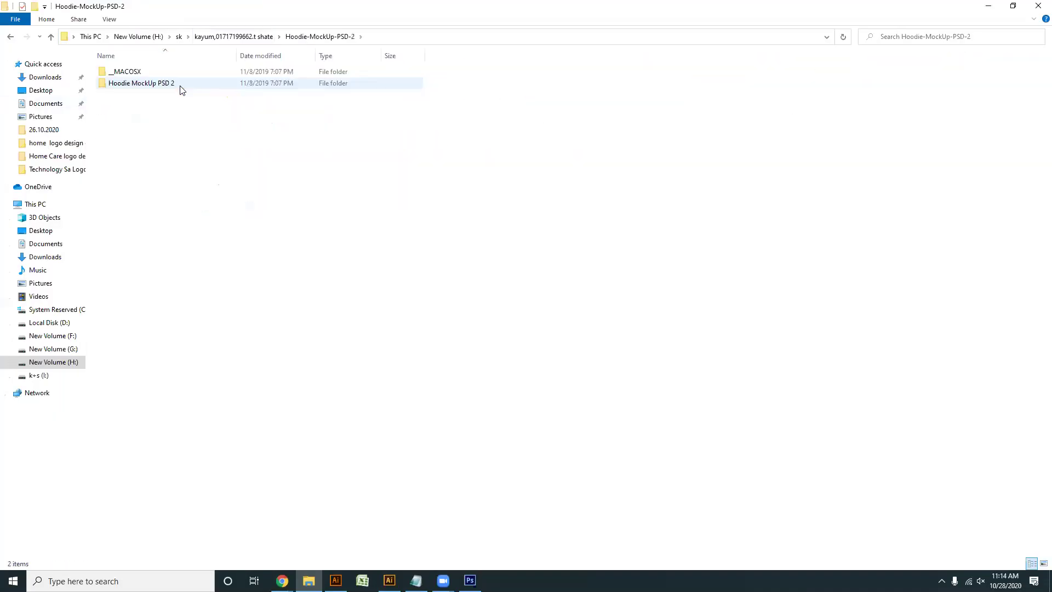
pyautogui.click(151, 88)
pyautogui.doubleClick(151, 88)
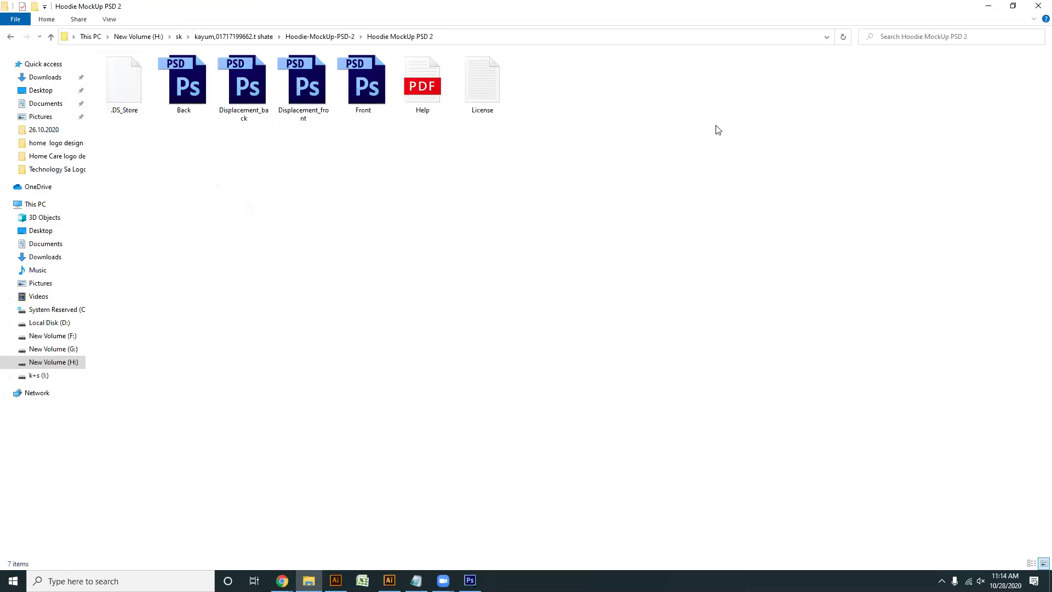
pyautogui.click(469, 581)
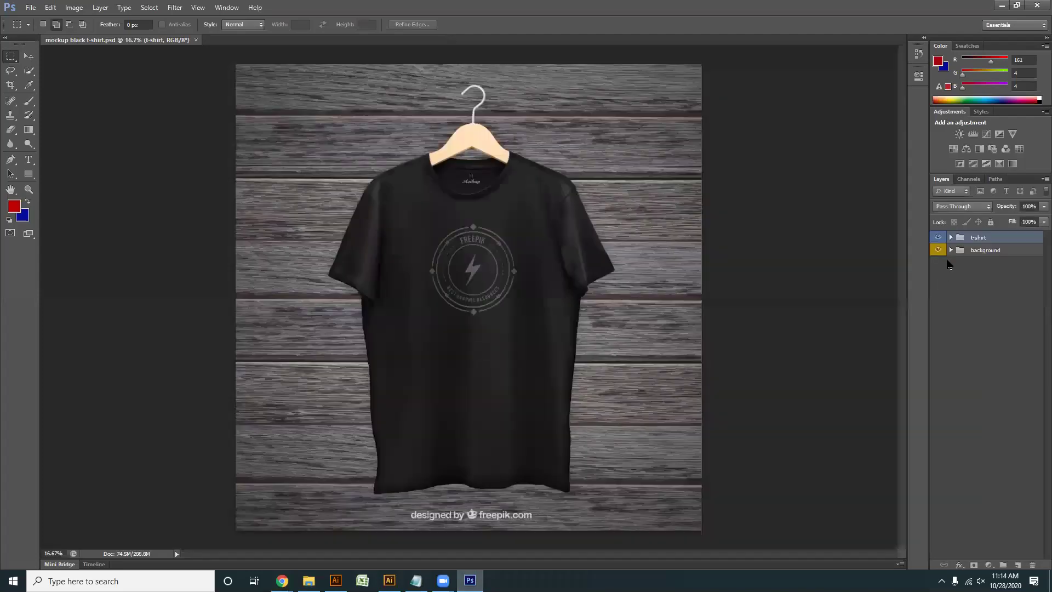
# - Expand the t-shirt and background layer groups and inspect the background's vector smart object in Illustrator, returning to Photoshop
pyautogui.click(951, 237)
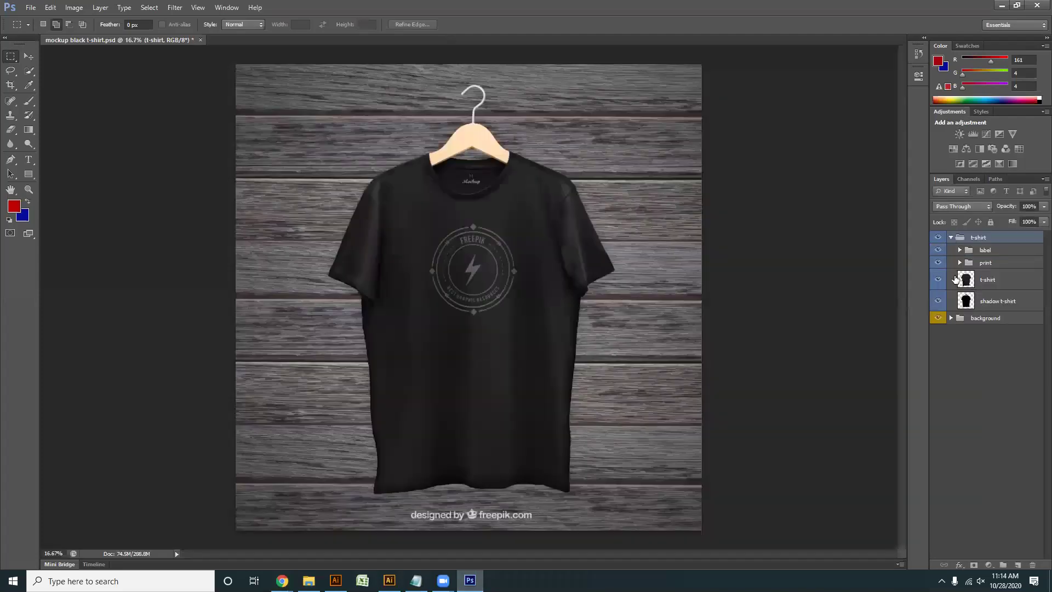
pyautogui.click(951, 317)
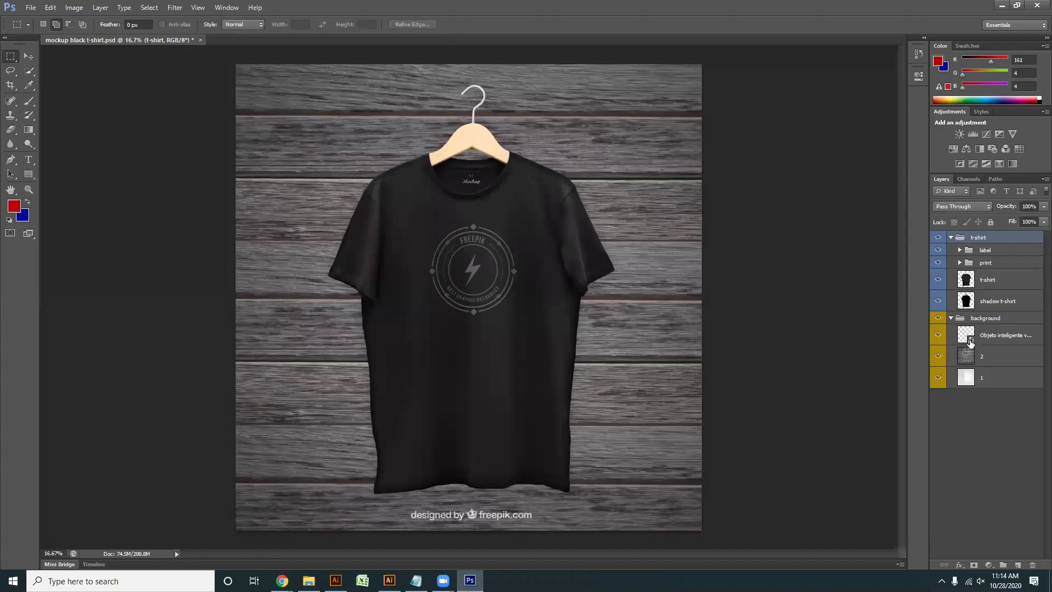
pyautogui.doubleClick(969, 341)
pyautogui.click(529, 228)
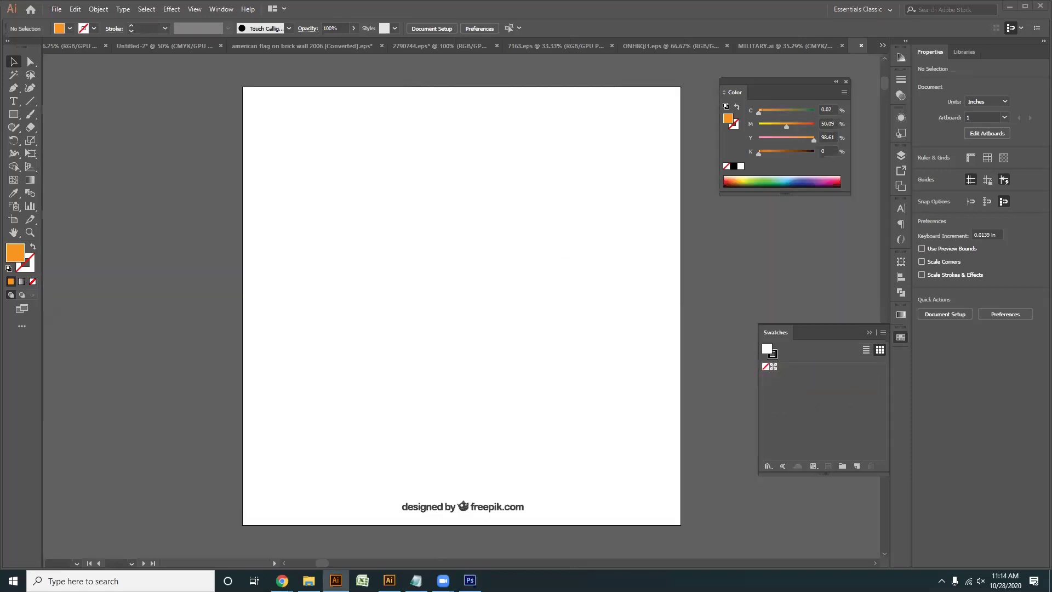
pyautogui.hotkey('alt', 'Tab')
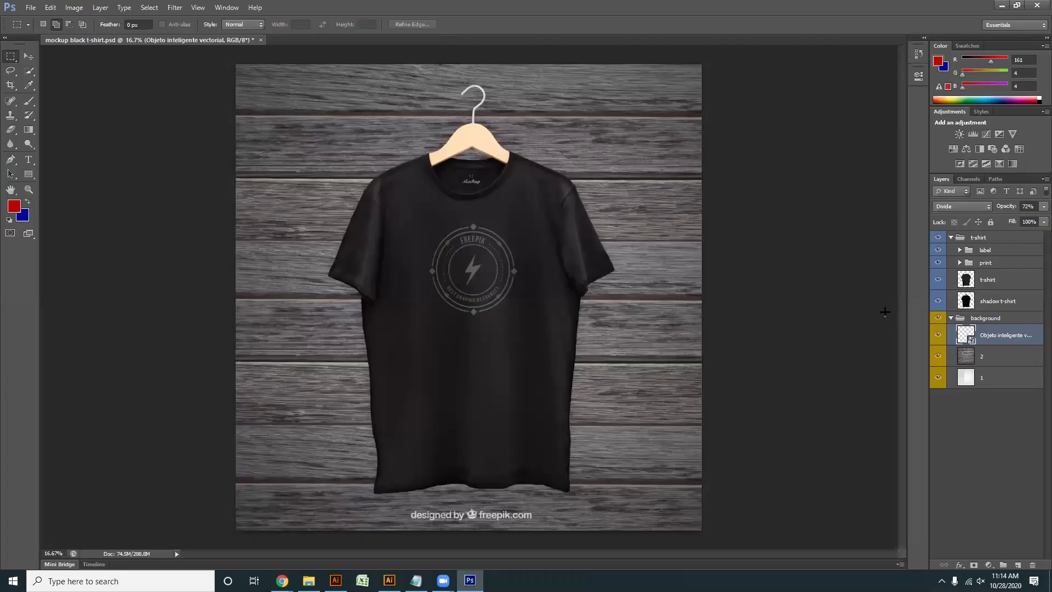
# - Open the contents of the label smart object inside the t-shirt group's label folder for editing
pyautogui.click(950, 237)
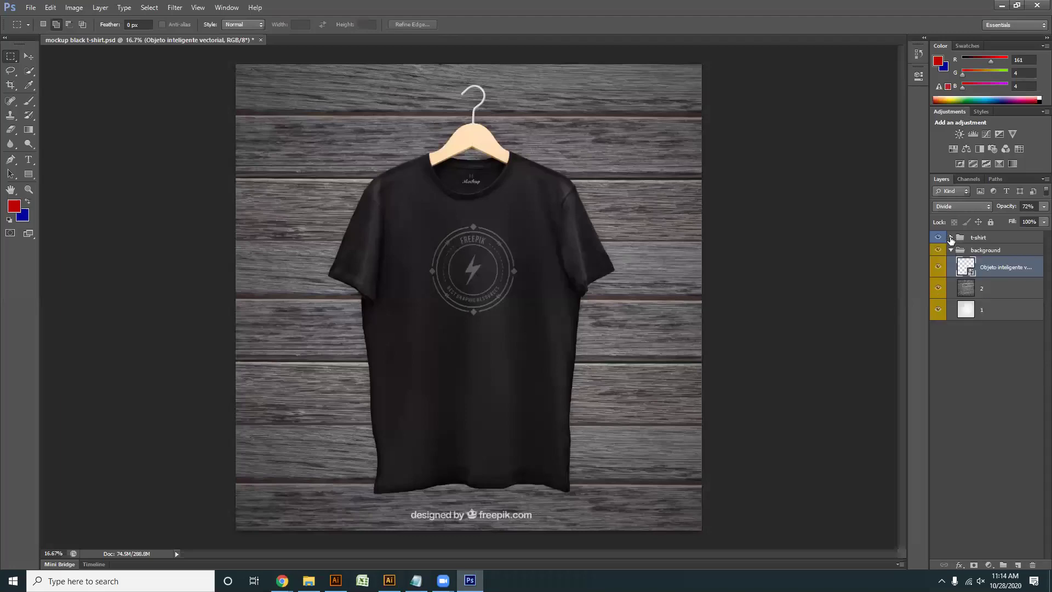
pyautogui.click(950, 238)
pyautogui.click(959, 250)
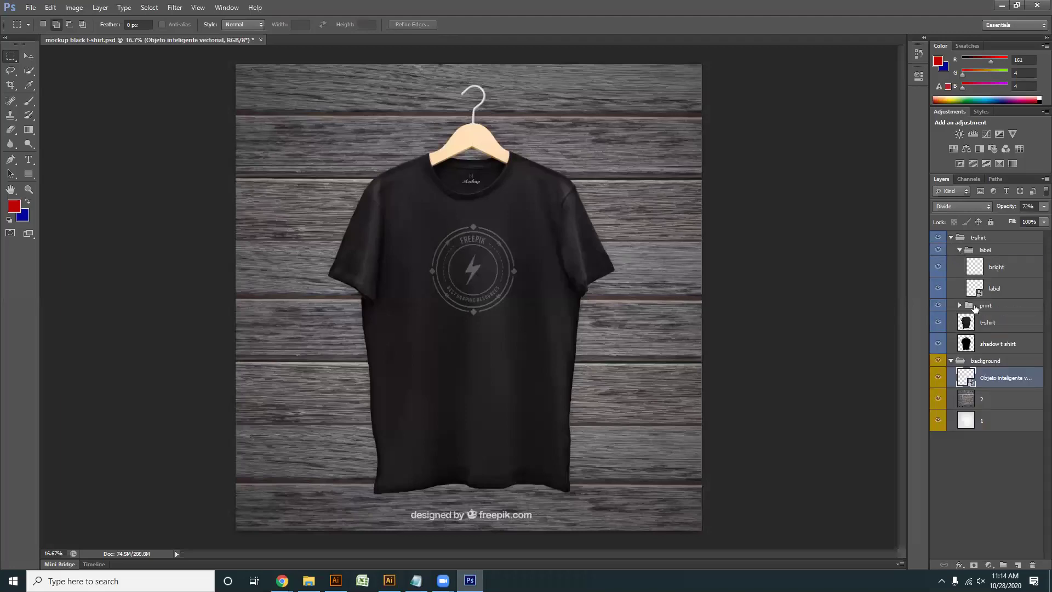
pyautogui.click(978, 294)
pyautogui.doubleClick(979, 293)
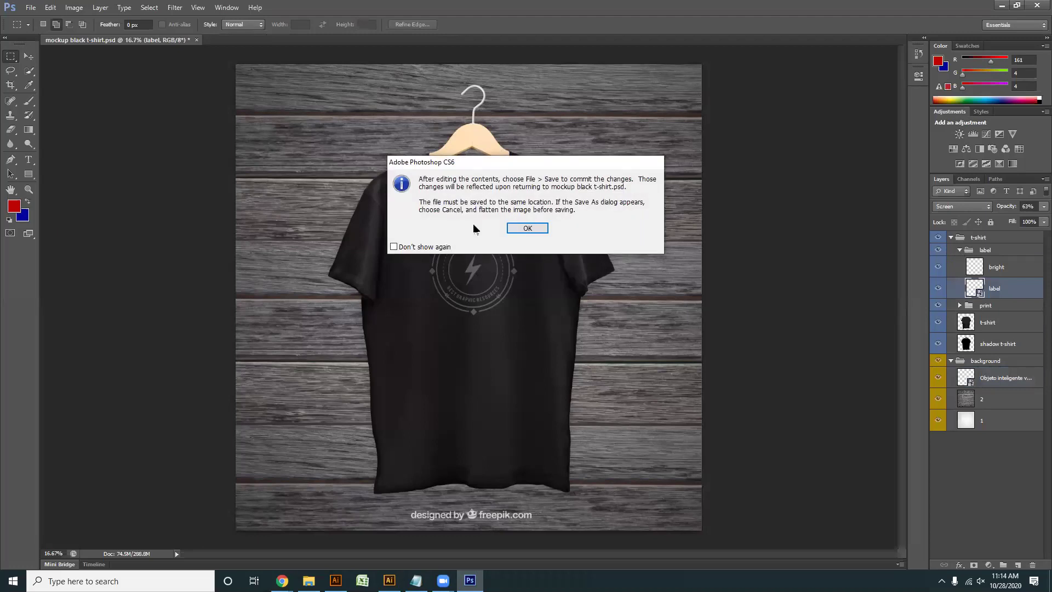
pyautogui.click(526, 226)
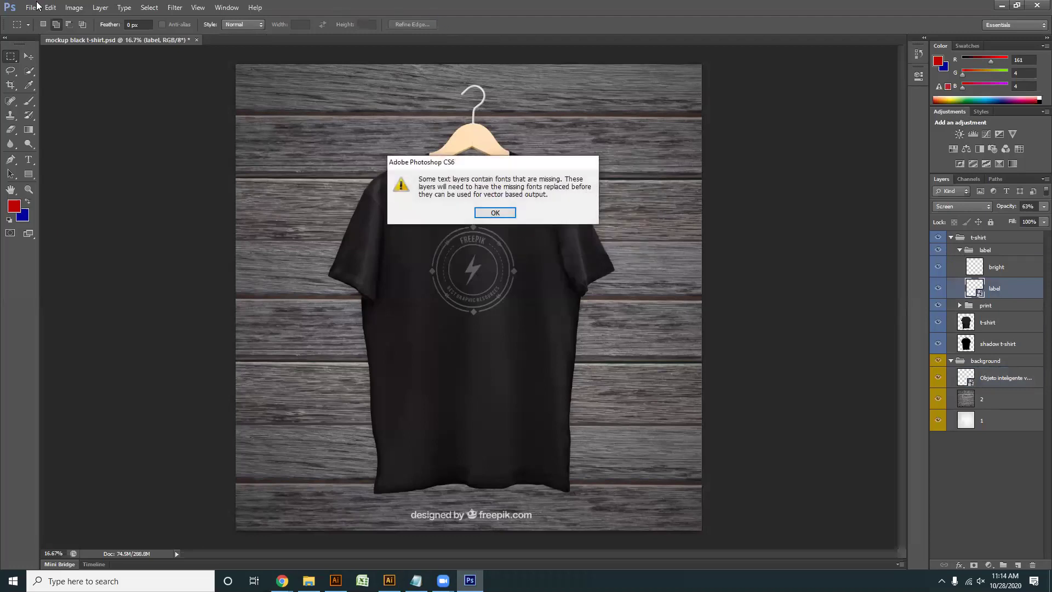
pyautogui.click(495, 213)
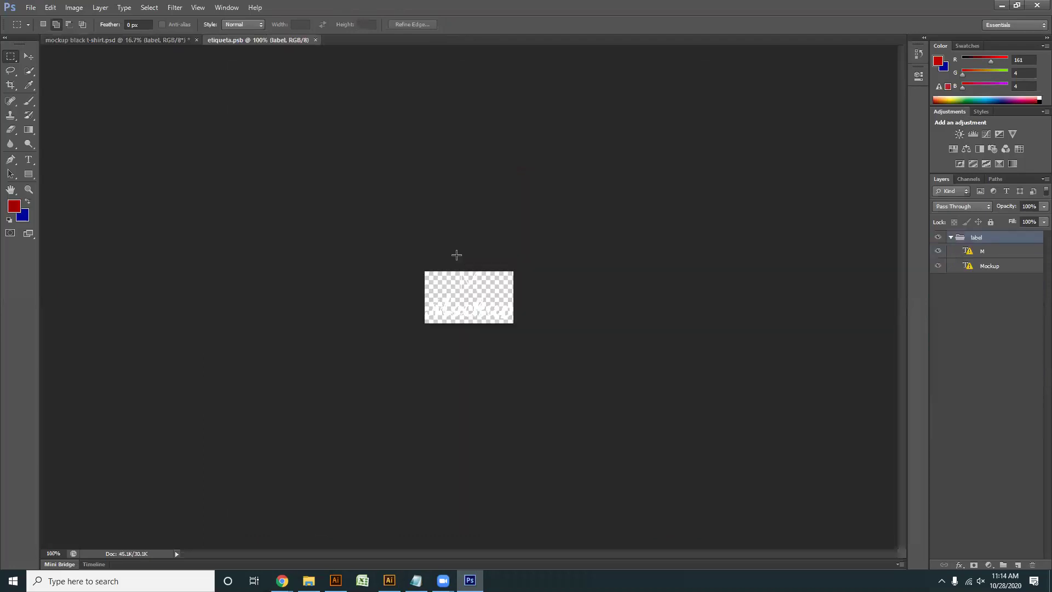
# - Paste the copied poster artwork into the label file as a smart object and place it at 100% size
pyautogui.hotkey('ctrl', 'v')
pyautogui.press('Return')
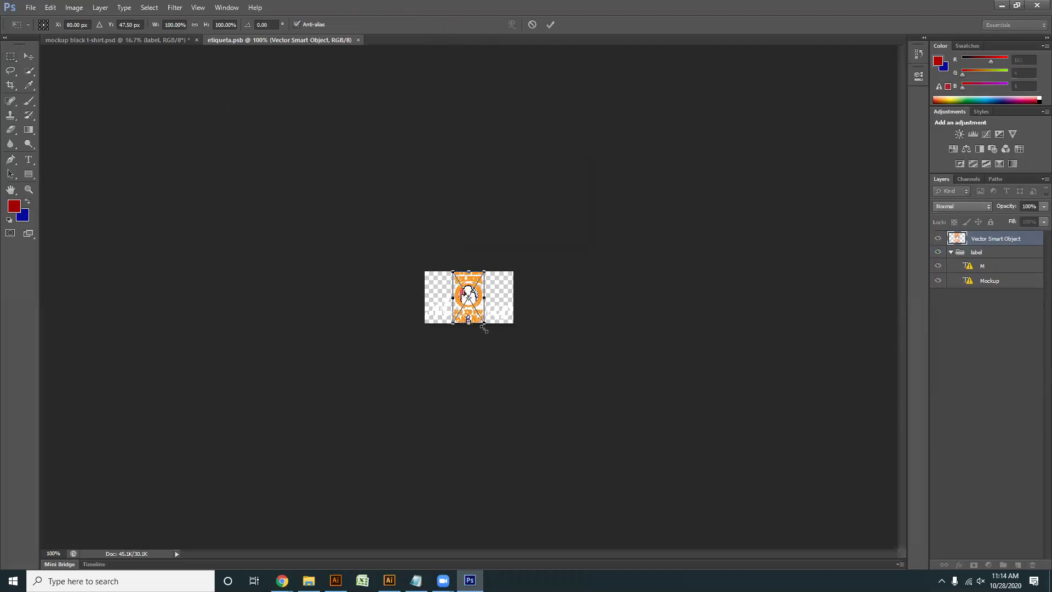
pyautogui.press('Return')
pyautogui.press('m')
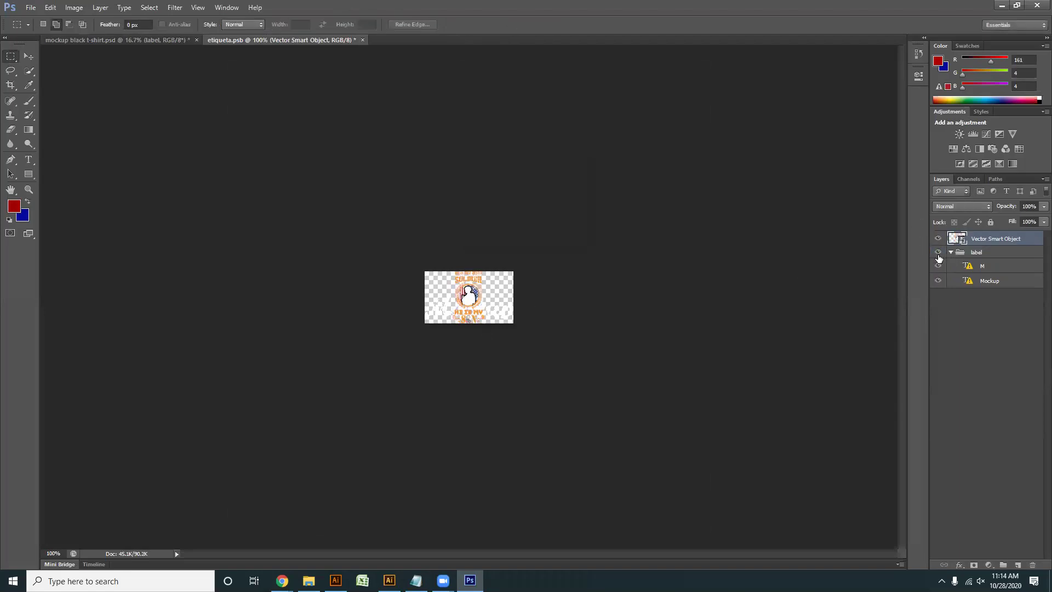
# - Hide the M and Mockup text layers with their label group, save the label file, and return to the black T-shirt mockup
pyautogui.moveTo(938, 265); pyautogui.dragTo(940, 285)
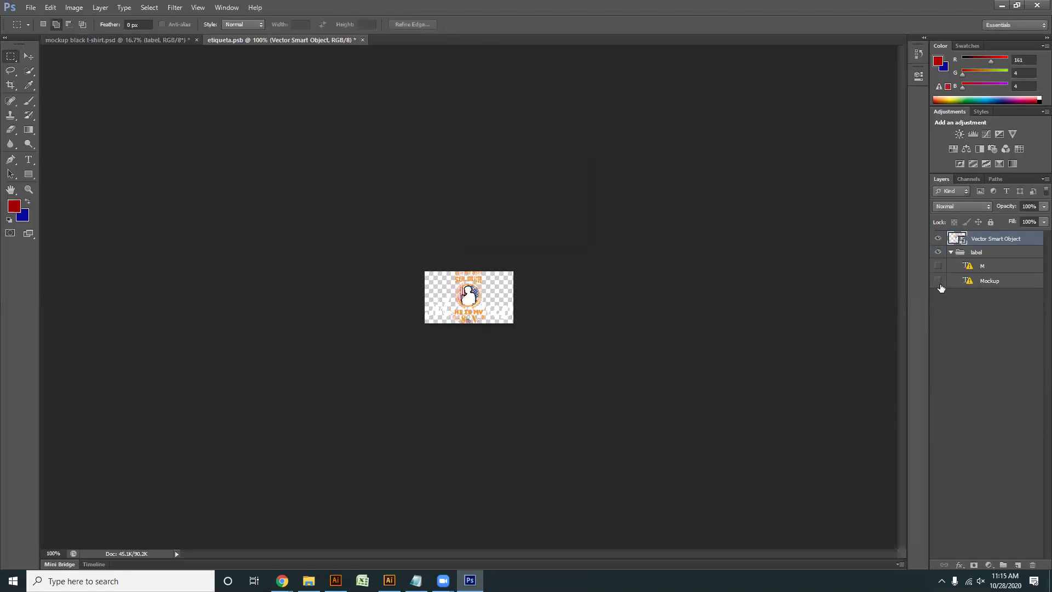
pyautogui.click(939, 252)
pyautogui.hotkey('ctrl', 's')
pyautogui.click(143, 41)
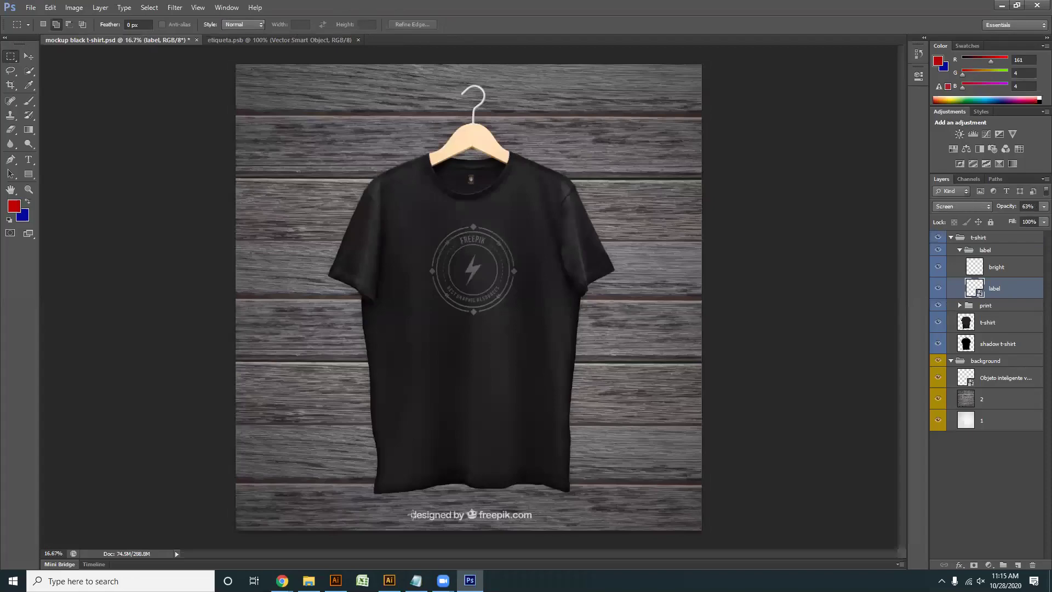
# - Open the Back file from the Long Sleeve T-Shirt MockUp PSD folder in Photoshop and show its shirt color layer
pyautogui.click(309, 581)
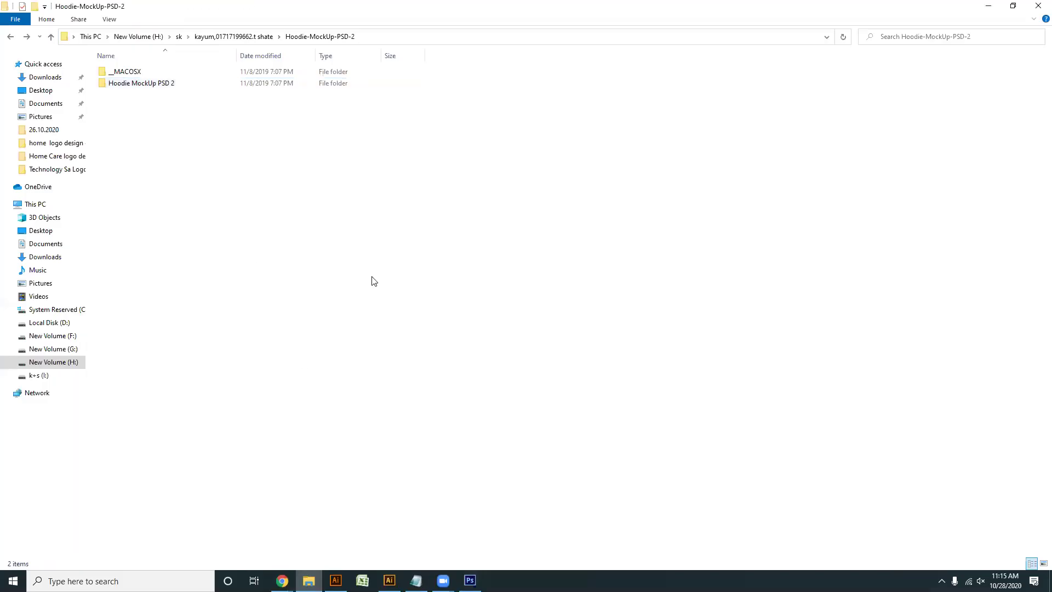
pyautogui.hotkey('alt', 'Left')
pyautogui.doubleClick(186, 82)
pyautogui.doubleClick(197, 98)
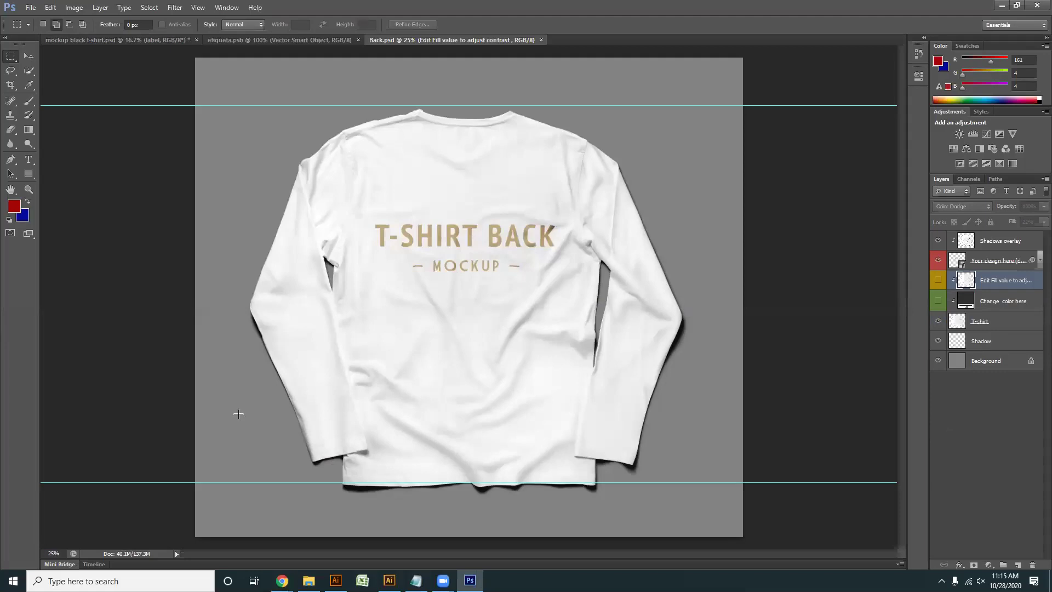
pyautogui.click(937, 300)
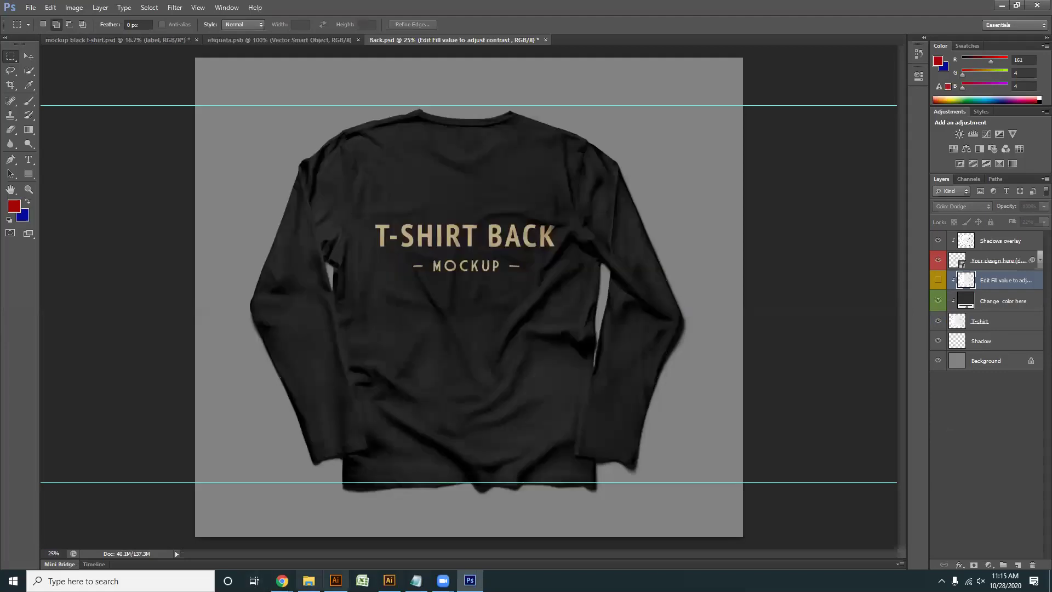
# - Open the Front file from the Long Sleeve T-Shirt MockUp PSD folder and edit its design smart object, keeping the layers
pyautogui.click(336, 579)
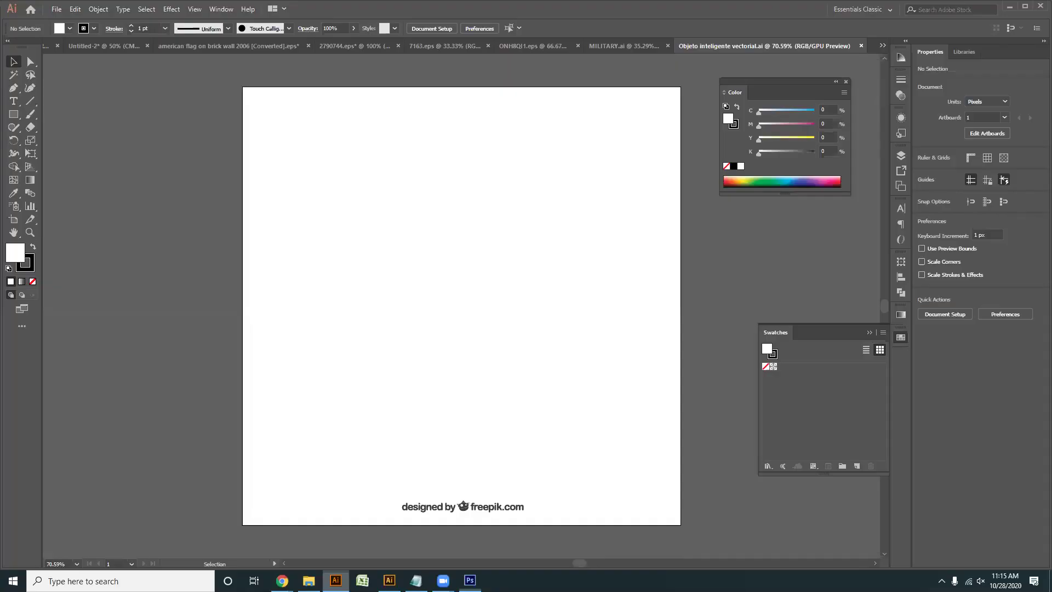
pyautogui.click(309, 580)
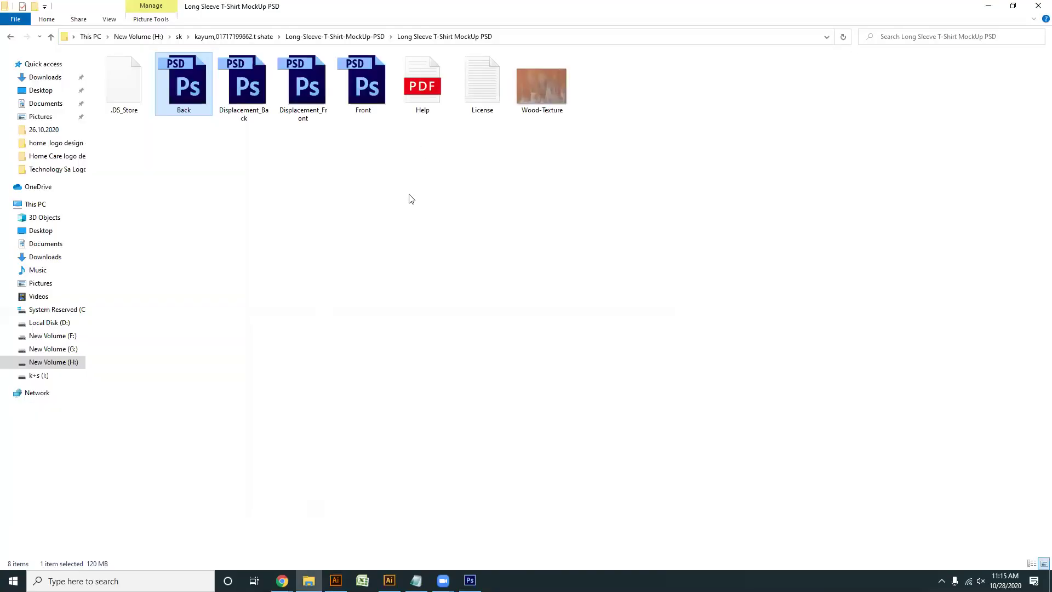
pyautogui.doubleClick(369, 88)
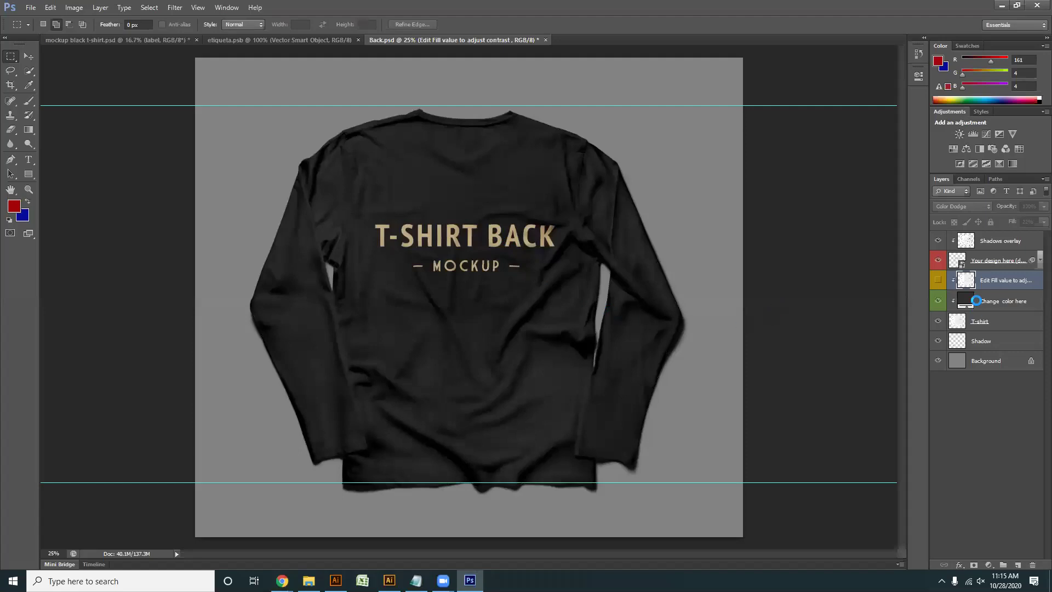
pyautogui.doubleClick(963, 267)
pyautogui.click(528, 229)
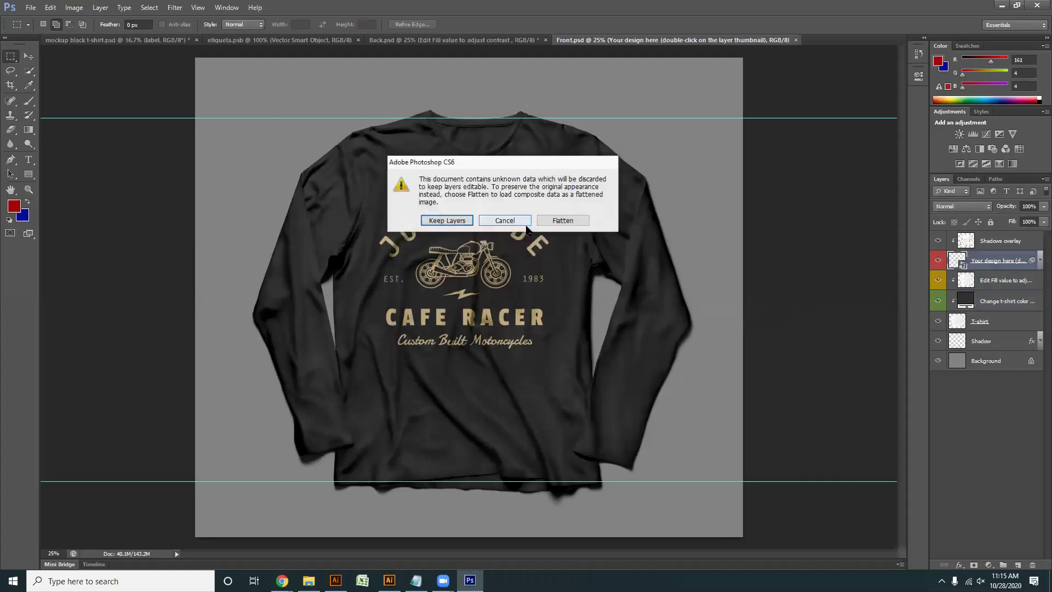
pyautogui.click(447, 220)
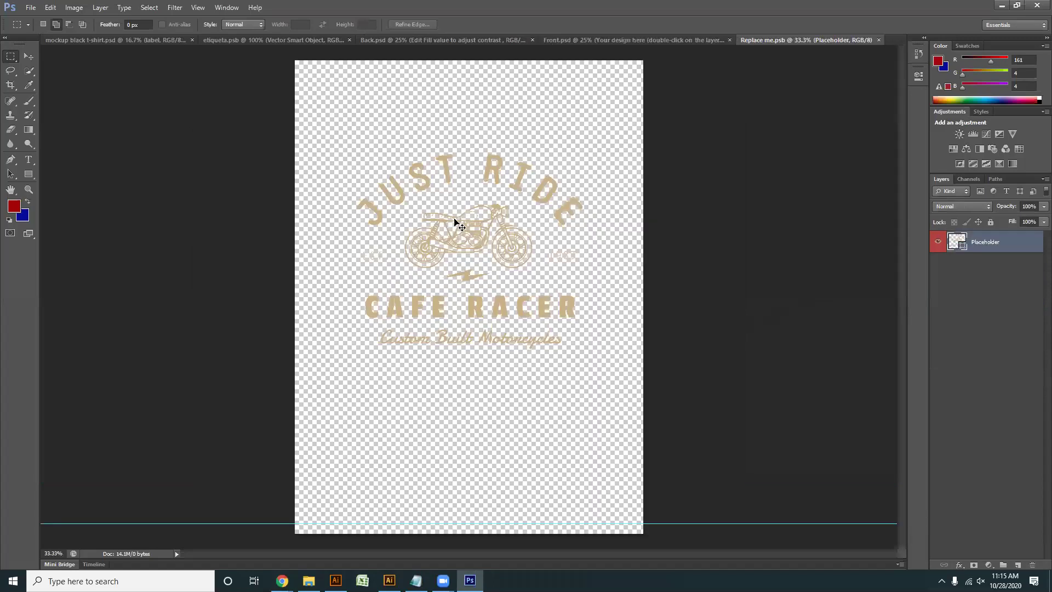
# - Paste the poster artwork as a smart object, enlarge it to about 157%, and place it over the motorcycle placeholder design
pyautogui.hotkey('ctrl', 'v')
pyautogui.press('Return')
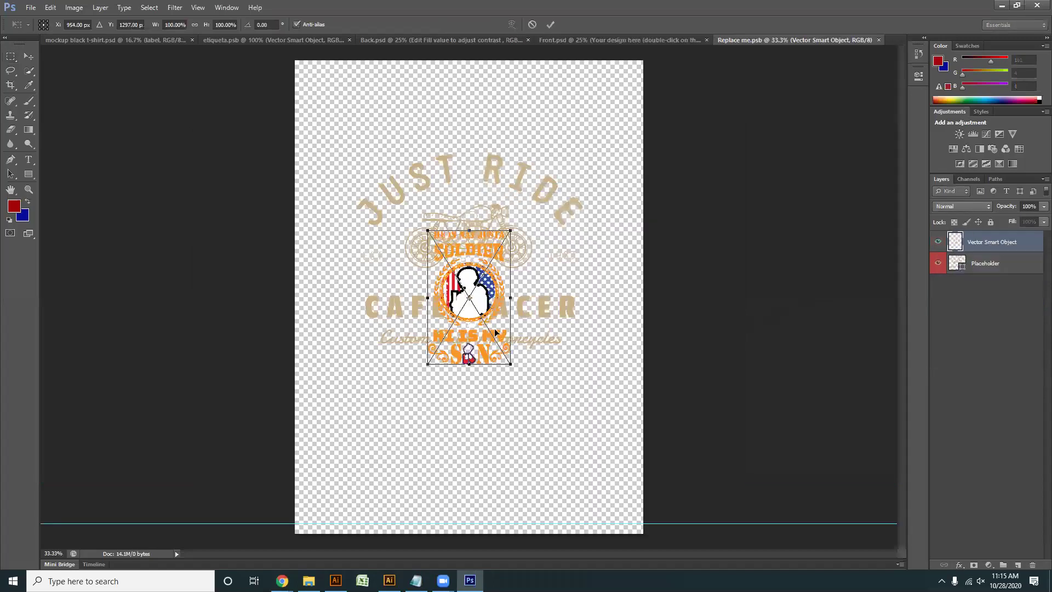
pyautogui.moveTo(490, 335); pyautogui.dragTo(534, 347)
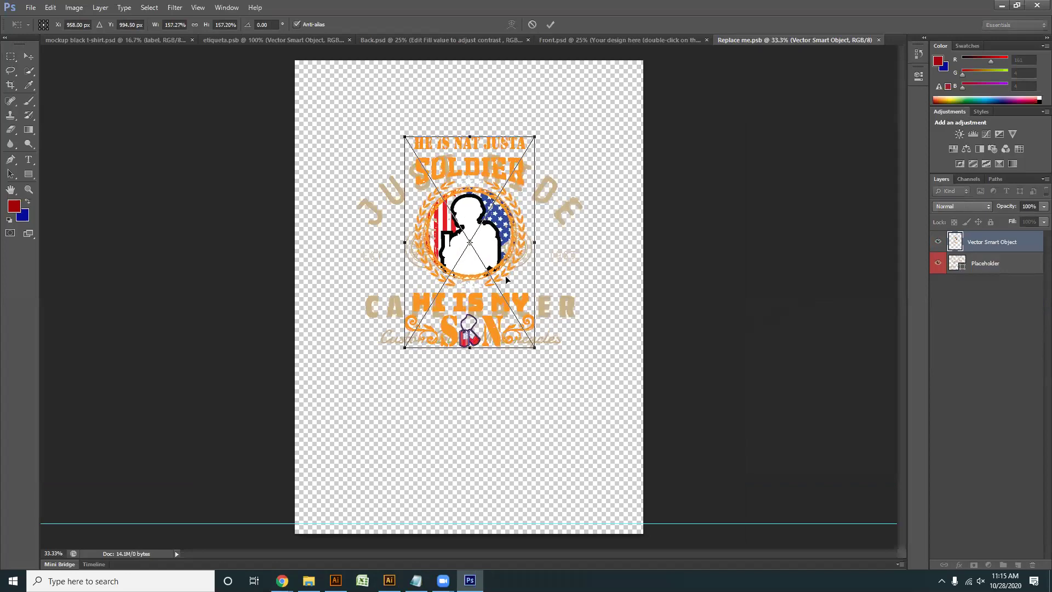
pyautogui.moveTo(502, 277); pyautogui.dragTo(502, 285)
pyautogui.press('Return')
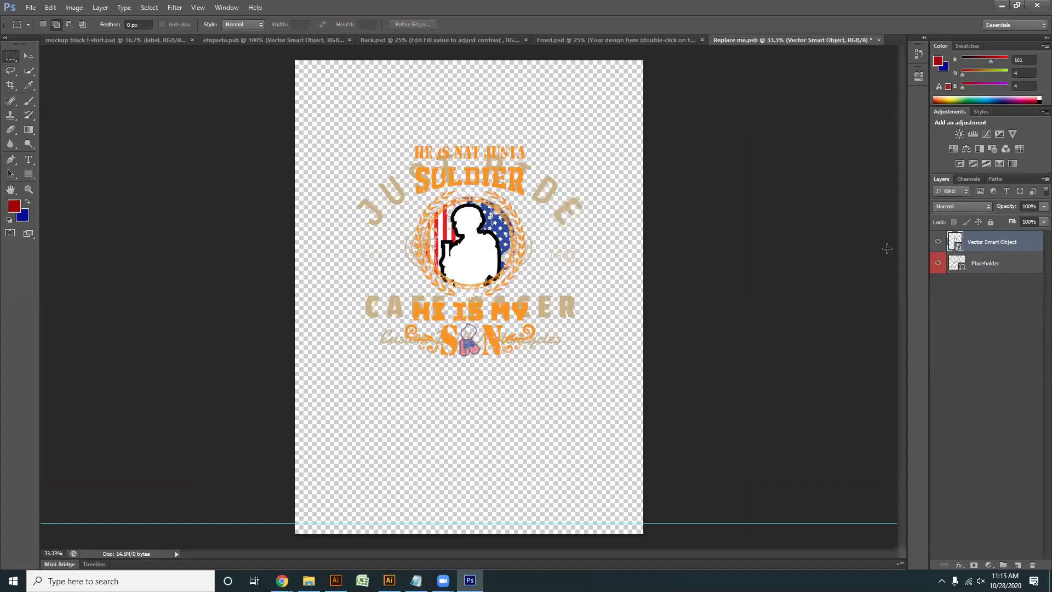
# - Hide the Placeholder layer, save the design file, dismiss the Displace settings, and return to the Front mockup
pyautogui.click(938, 263)
pyautogui.hotkey('ctrl', 's')
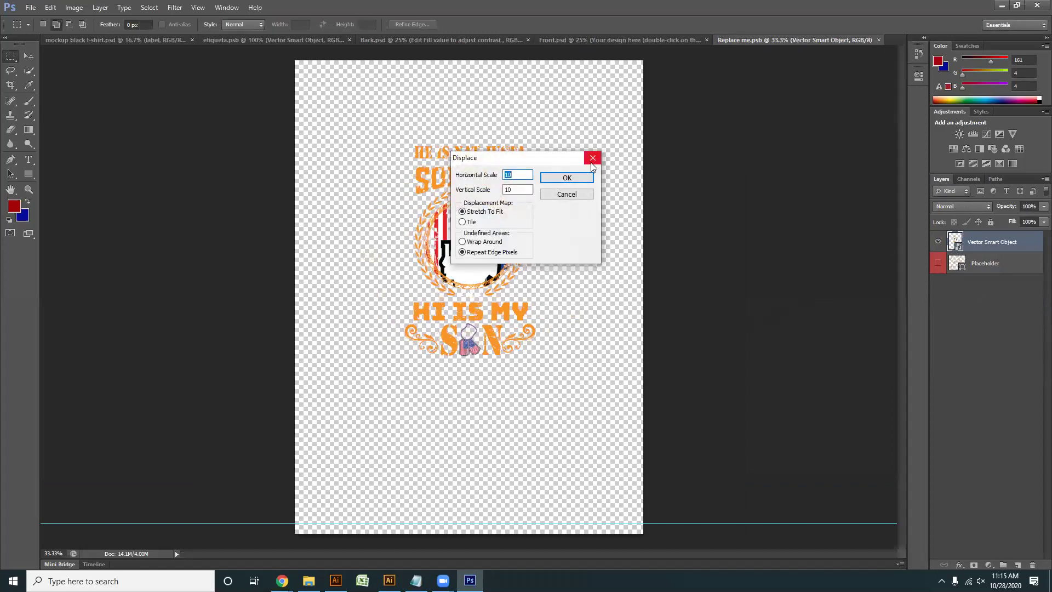
pyautogui.click(592, 158)
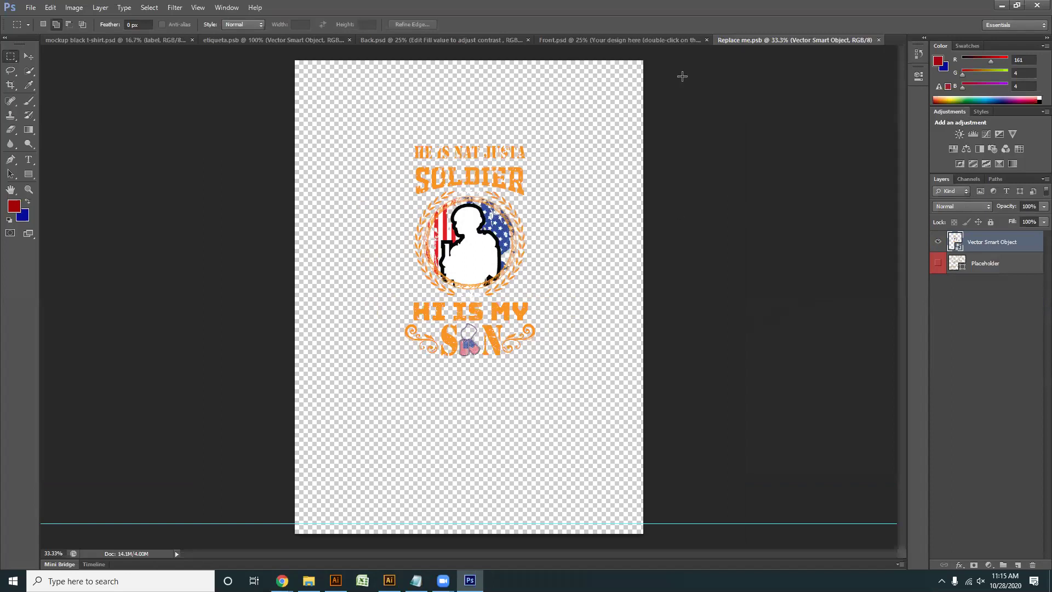
pyautogui.click(648, 46)
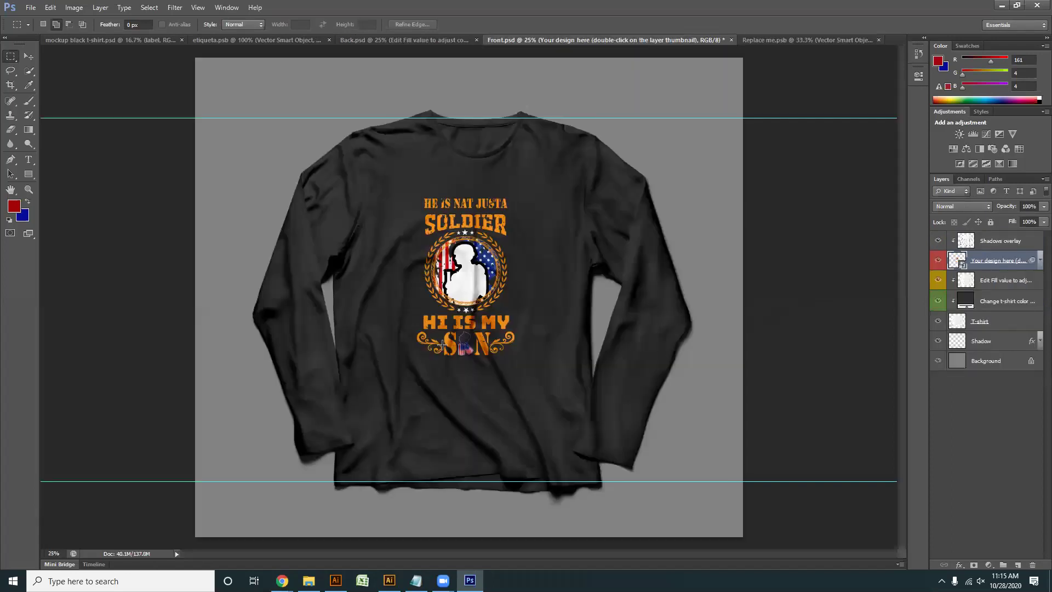
# - Enlarge the poster artwork in the design smart object file to about 212% and shift it slightly down
pyautogui.click(782, 41)
pyautogui.hotkey('ctrl', 't')
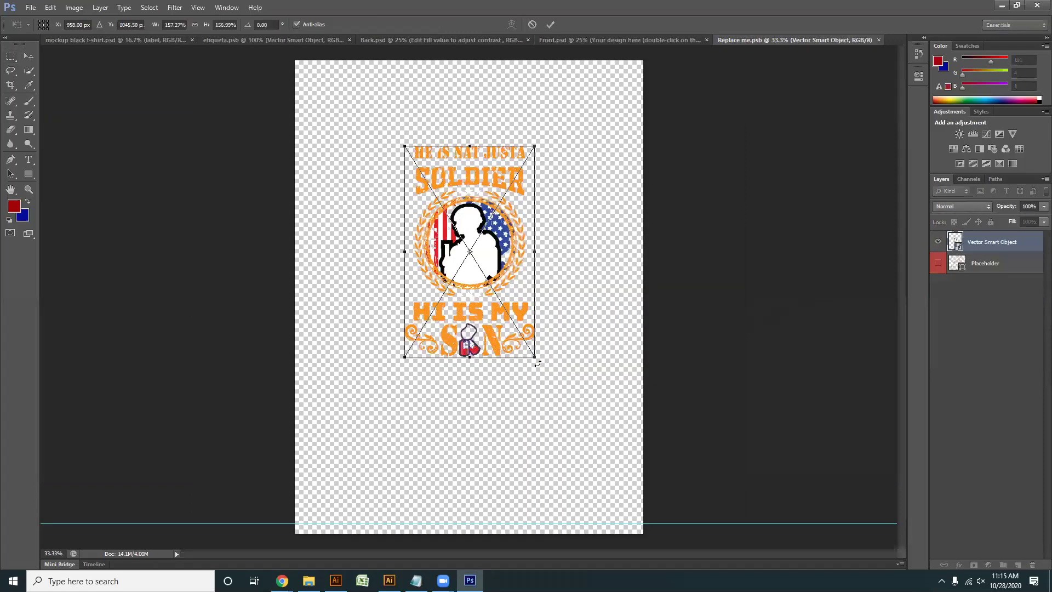
pyautogui.moveTo(543, 366); pyautogui.dragTo(558, 388)
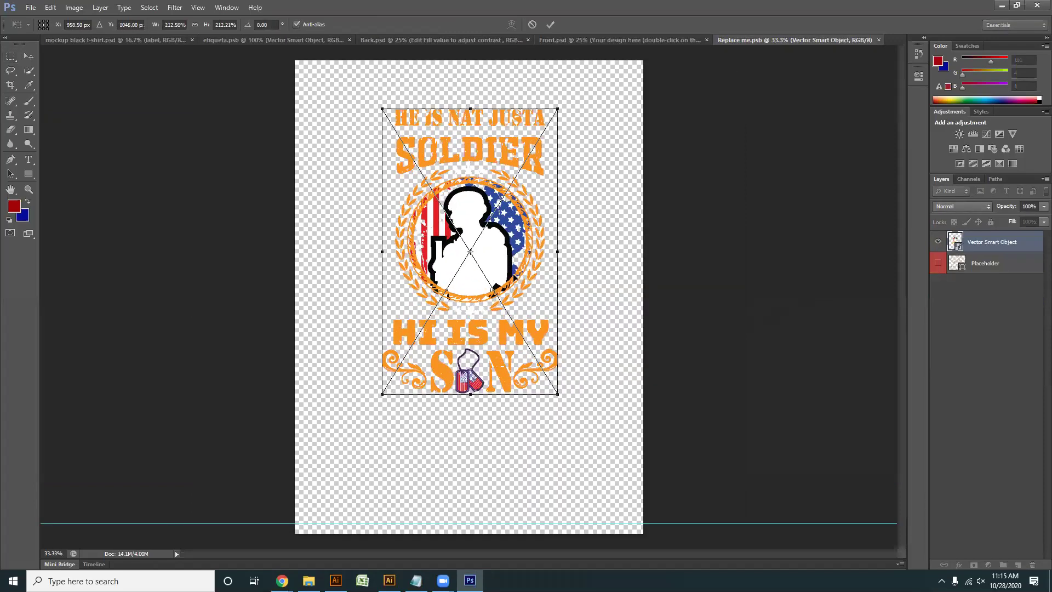
pyautogui.moveTo(516, 275); pyautogui.dragTo(516, 290)
pyautogui.press('Return')
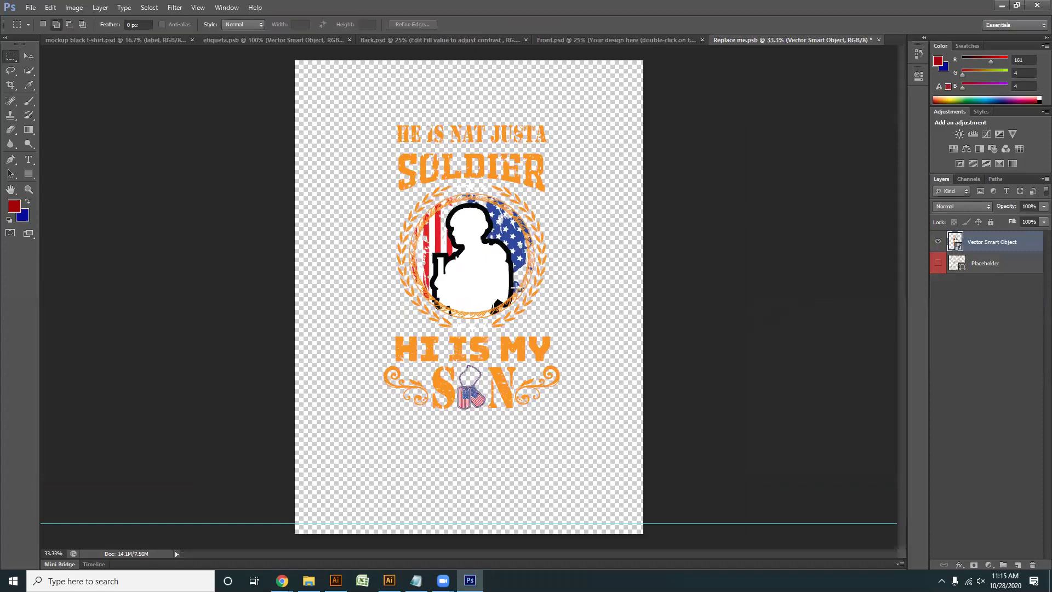
# - Save the design smart object file, dismiss the Displace settings, and return to the Front mockup
pyautogui.hotkey('ctrl', 's')
pyautogui.hotkey('ctrl', 'alt', 'f')
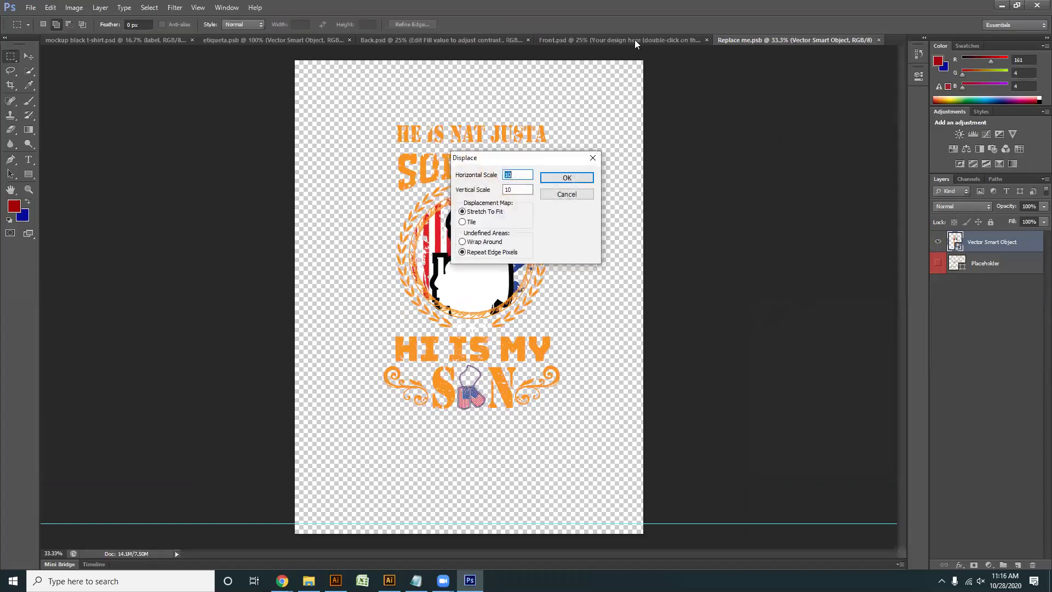
pyautogui.click(593, 158)
pyautogui.click(611, 40)
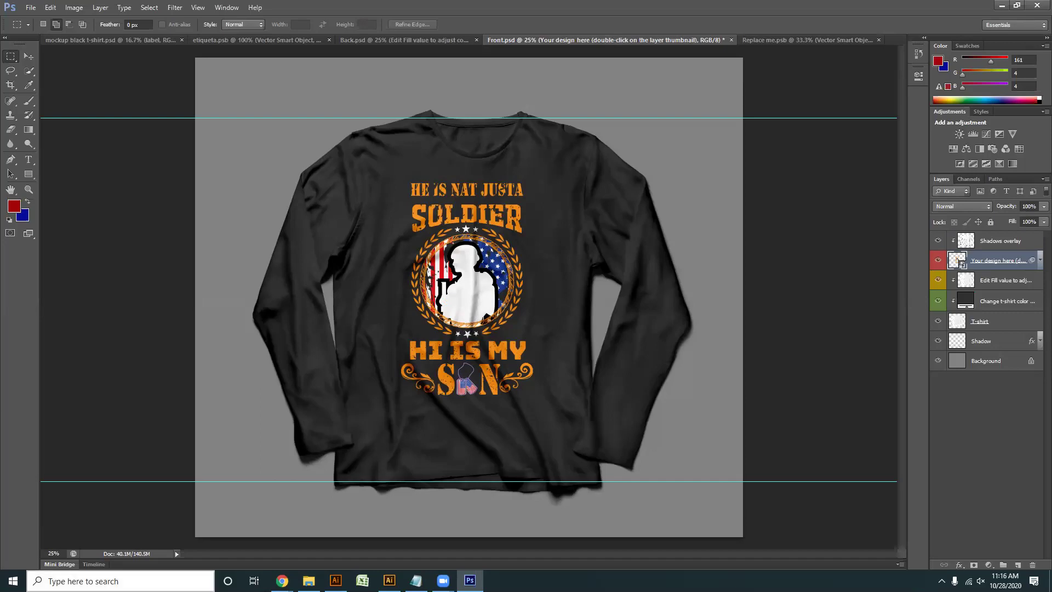
# - Switch to Illustrator, close the Objeto inteligente vectorial file, and show the Untitled-2 poster with nothing selected
pyautogui.moveTo(389, 580)
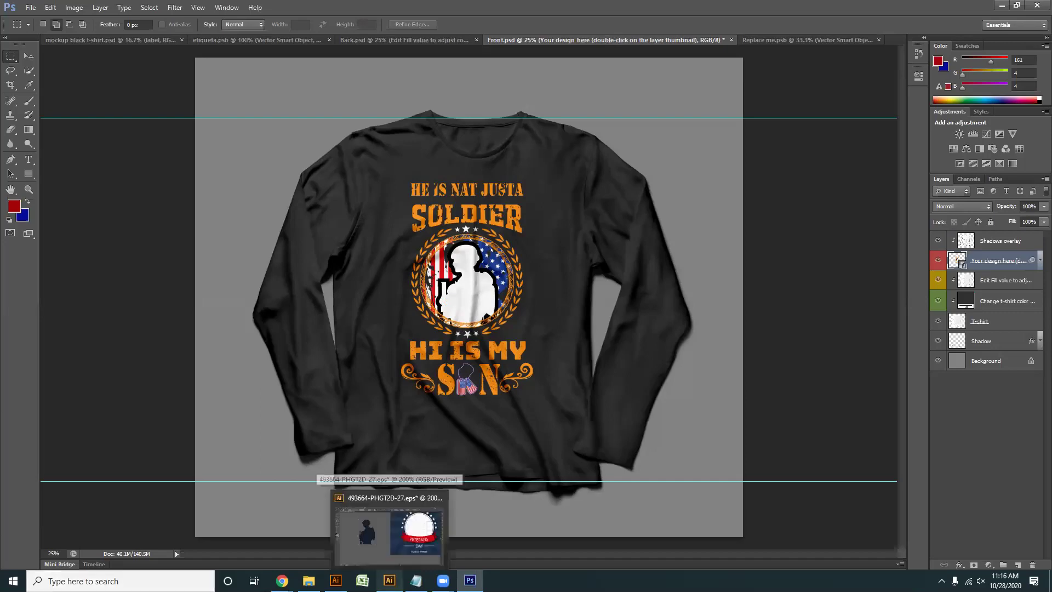
pyautogui.click(388, 527)
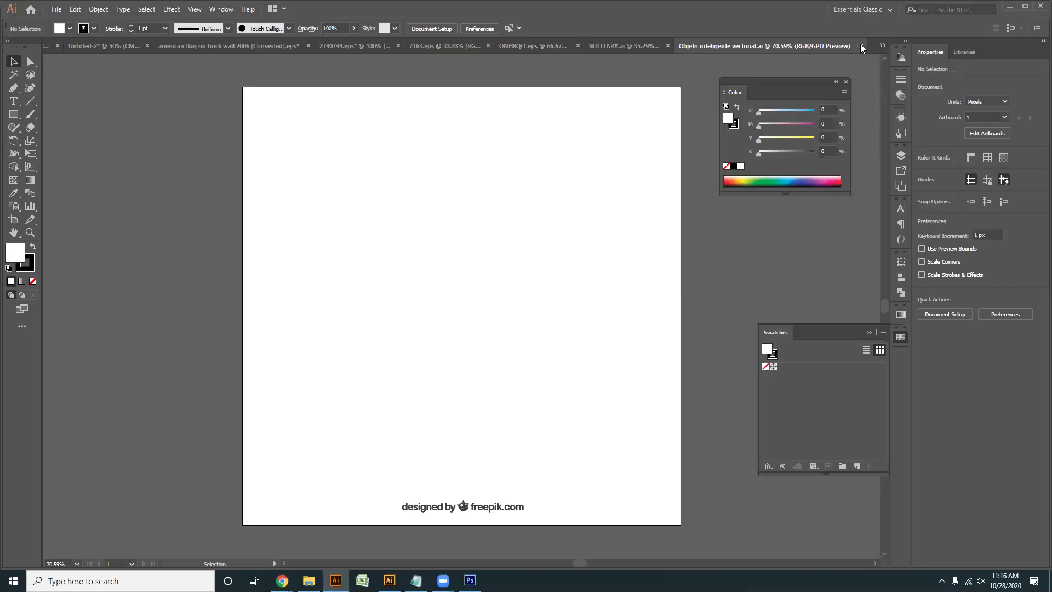
pyautogui.hotkey('ctrl', 'Tab')
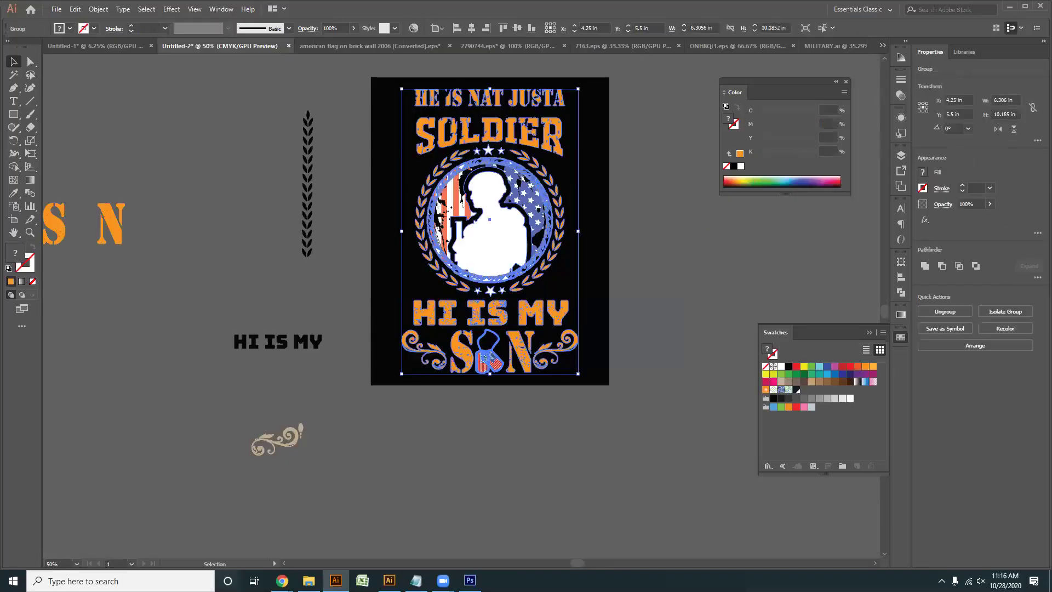
pyautogui.click(462, 235)
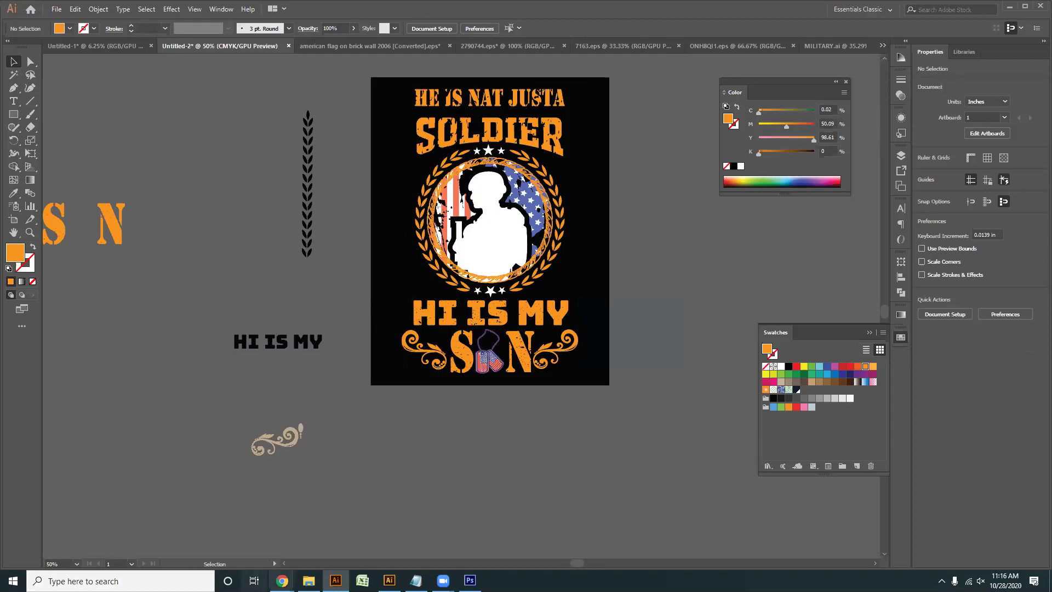
# - Switch to Chrome and examine the hunting T-shirt design bundles and their related images in the Google Images results
pyautogui.moveTo(281, 580)
pyautogui.click(222, 528)
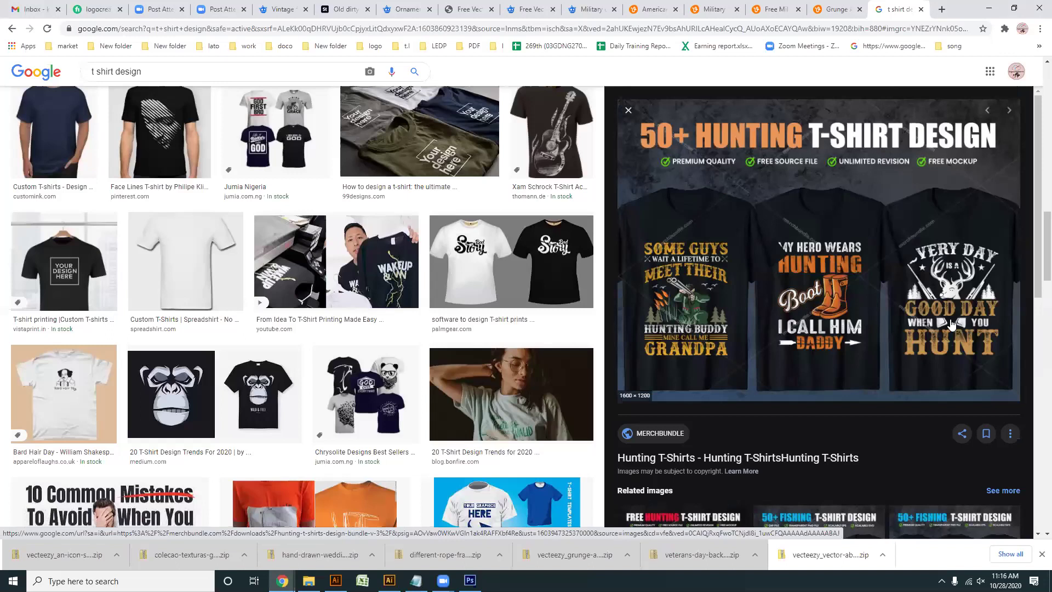
pyautogui.scroll(-6, 772, 334)
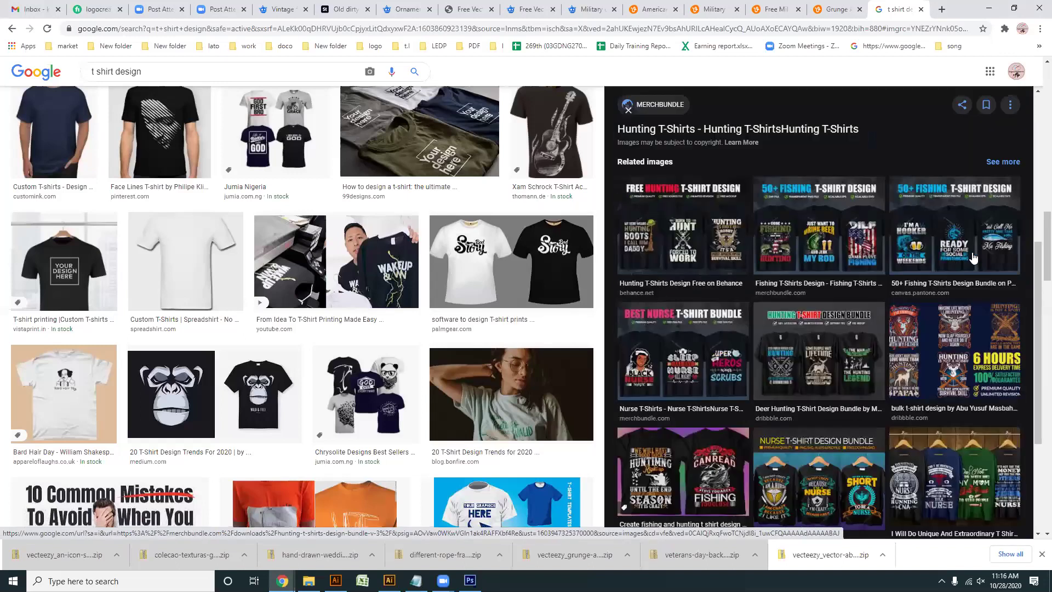
pyautogui.click(966, 330)
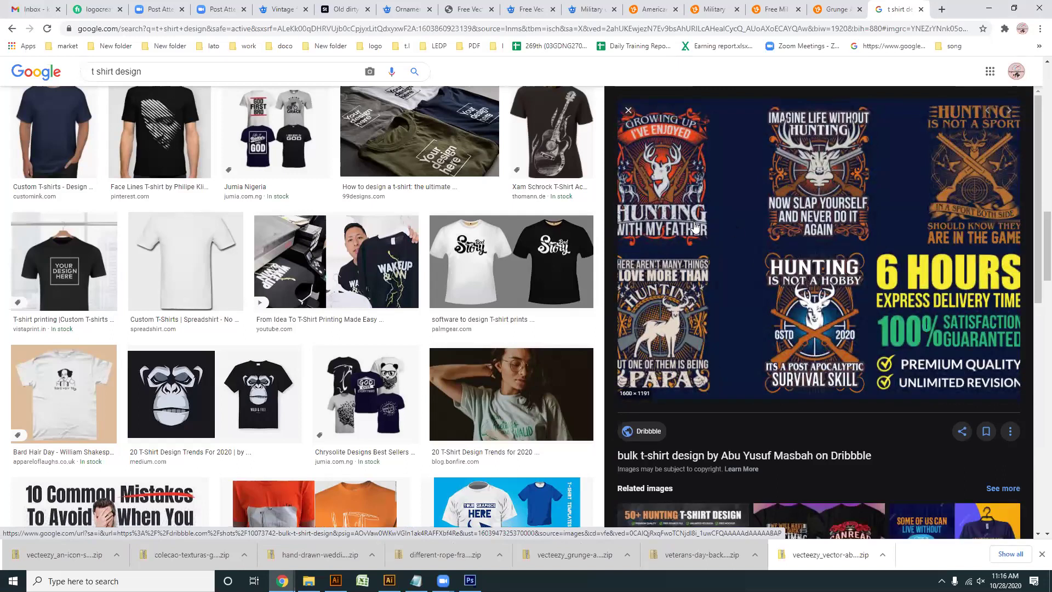
pyautogui.scroll(-1, 694, 226)
pyautogui.scroll(-1, 695, 227)
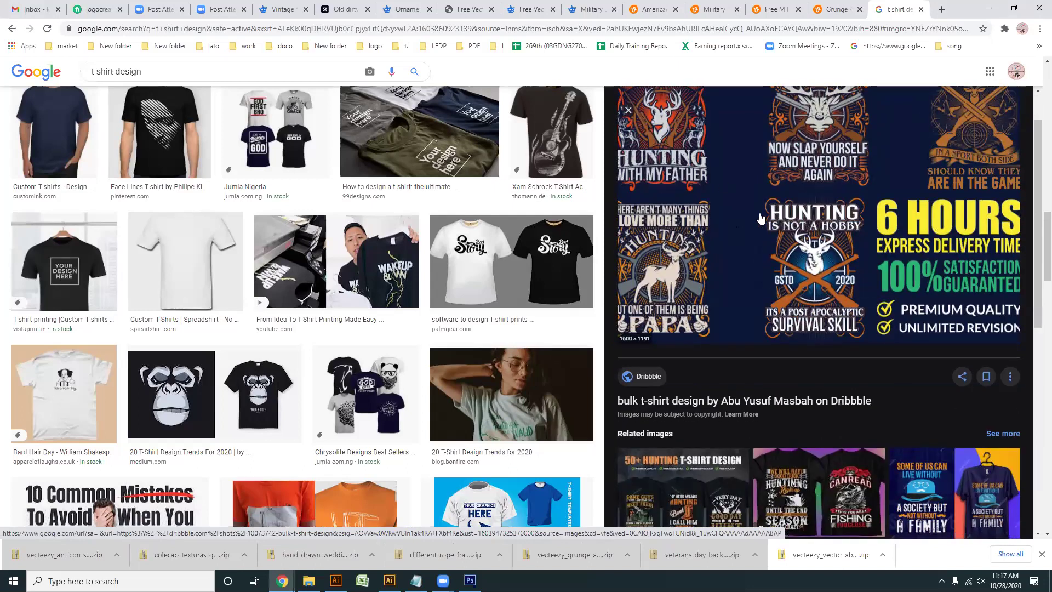
pyautogui.scroll(-3, 774, 278)
pyautogui.scroll(-5, 775, 280)
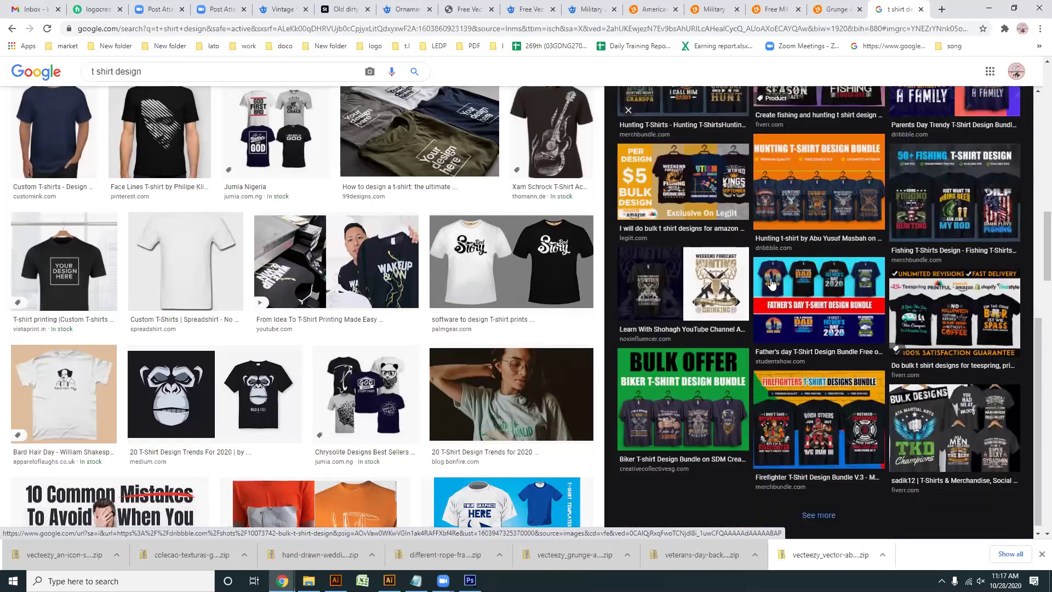
pyautogui.scroll(-4, 774, 279)
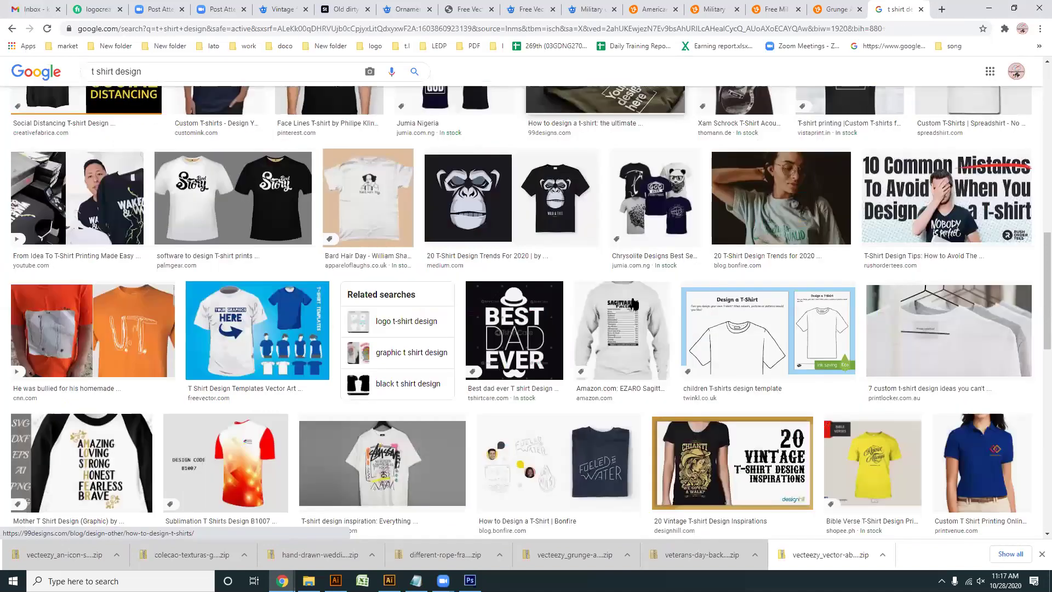
# - Close the image preview, open the 20 Vintage T-shirt Design Inspirations result, and examine its related images
pyautogui.click(628, 110)
pyautogui.click(732, 463)
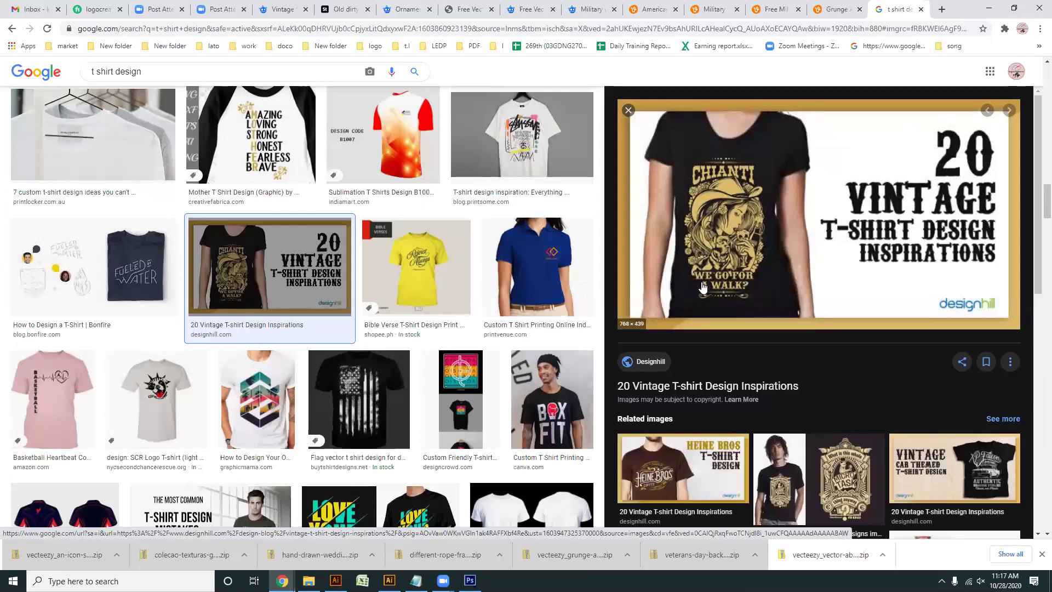
pyautogui.scroll(-1, 700, 284)
pyautogui.scroll(1, 700, 285)
pyautogui.scroll(-3, 700, 285)
pyautogui.scroll(-3, 700, 287)
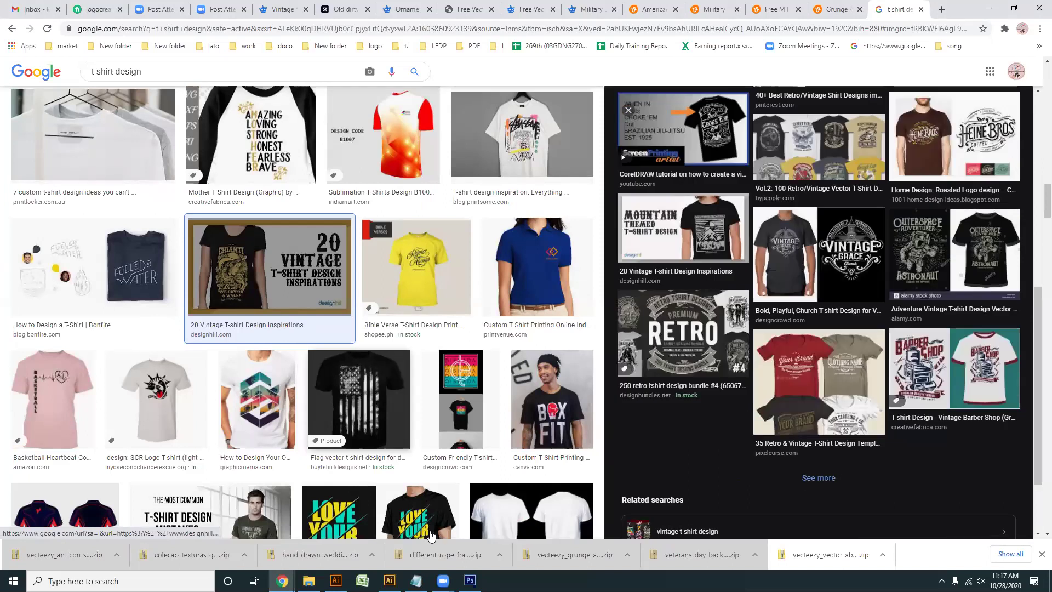
# - Switch to Illustrator, close the american flag on brick wall and 2790744.eps files without saving, and show 7163.eps
pyautogui.click(336, 580)
pyautogui.click(438, 46)
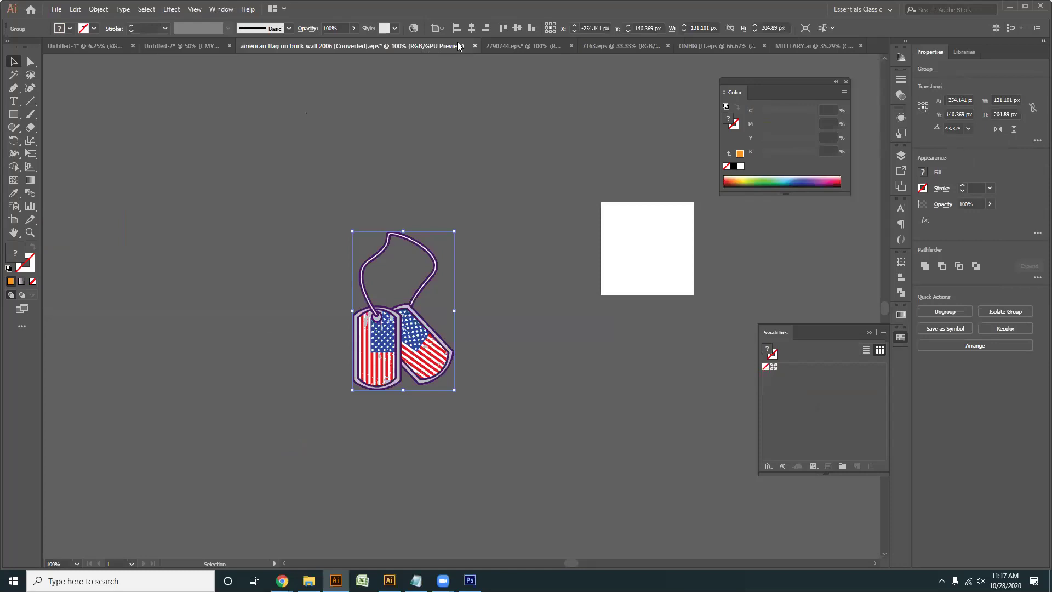
pyautogui.click(475, 46)
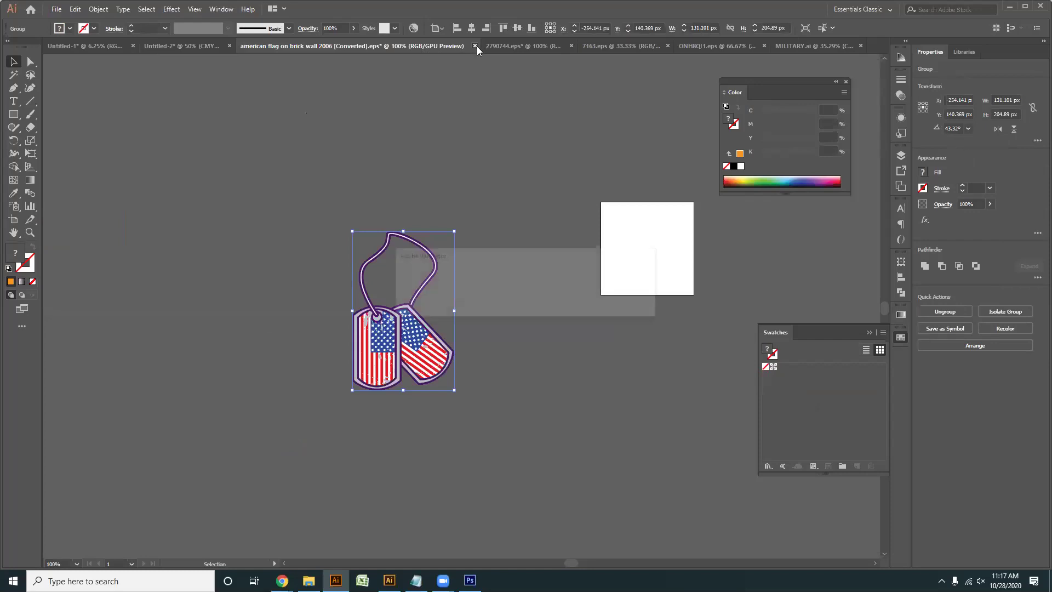
pyautogui.click(571, 309)
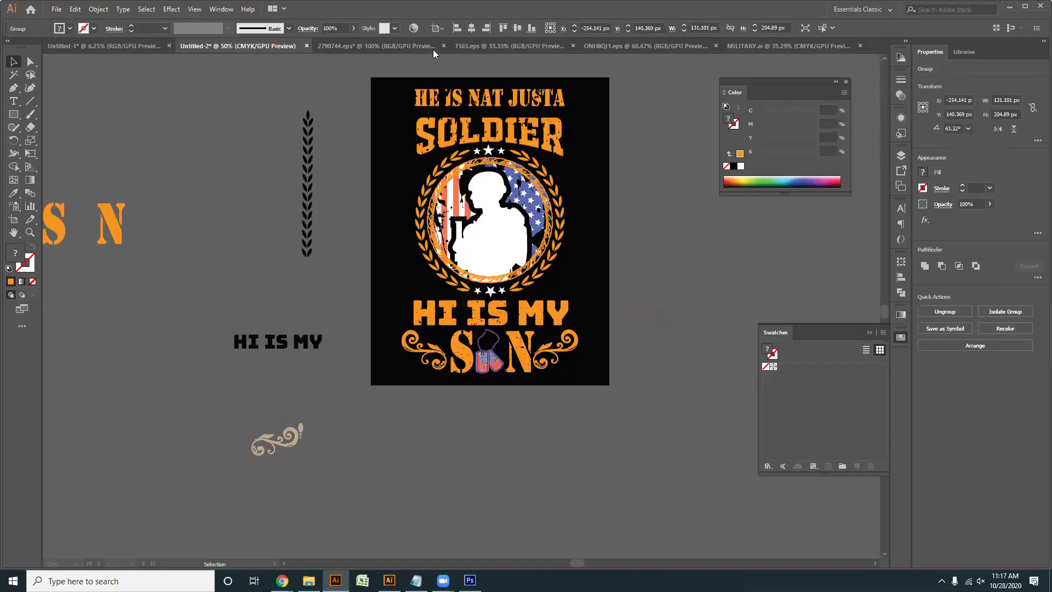
pyautogui.click(417, 46)
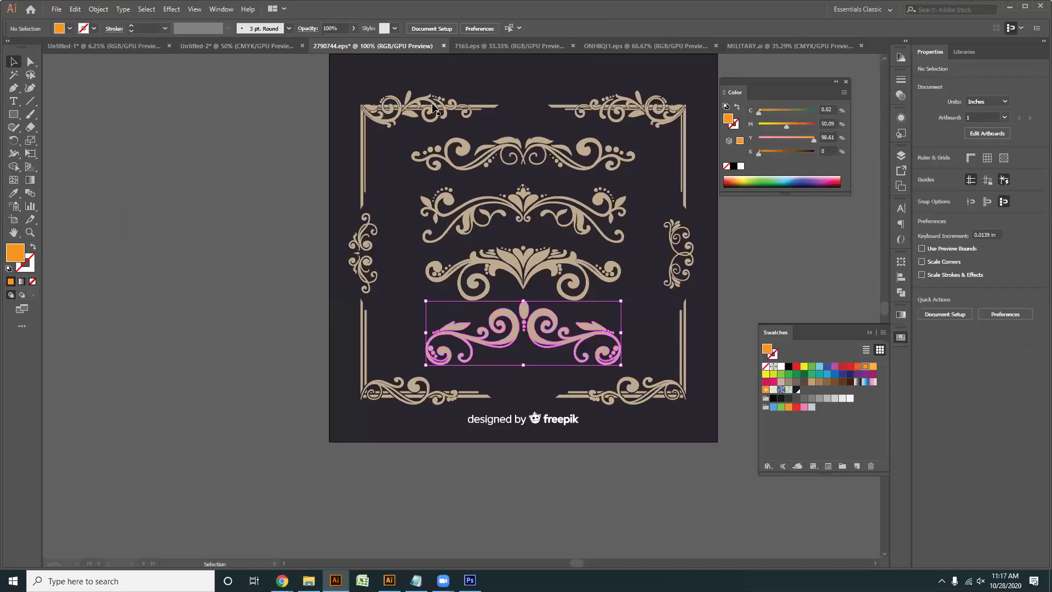
pyautogui.click(443, 45)
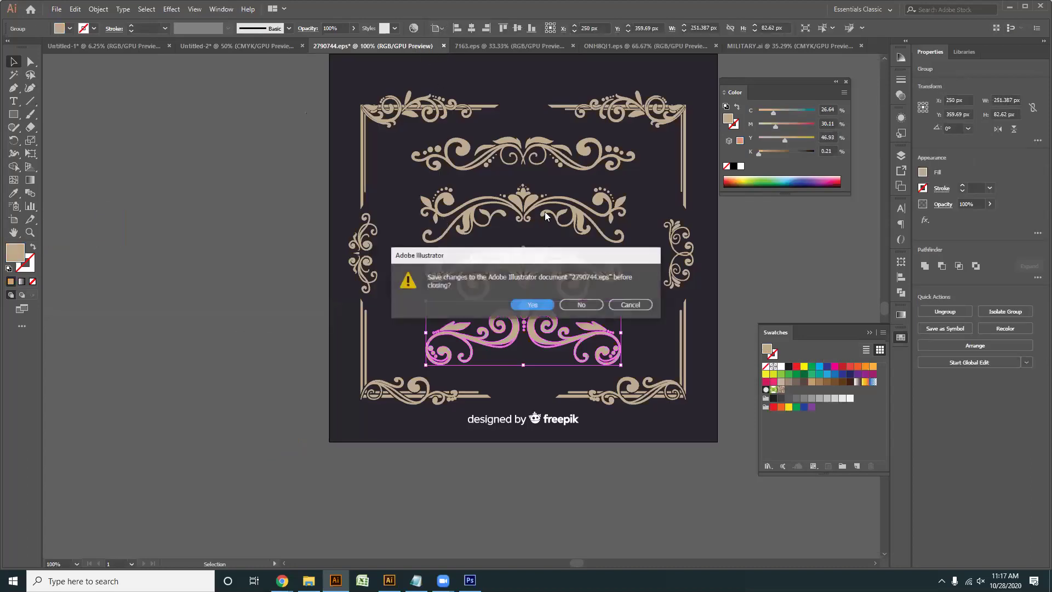
pyautogui.click(580, 301)
pyautogui.click(412, 46)
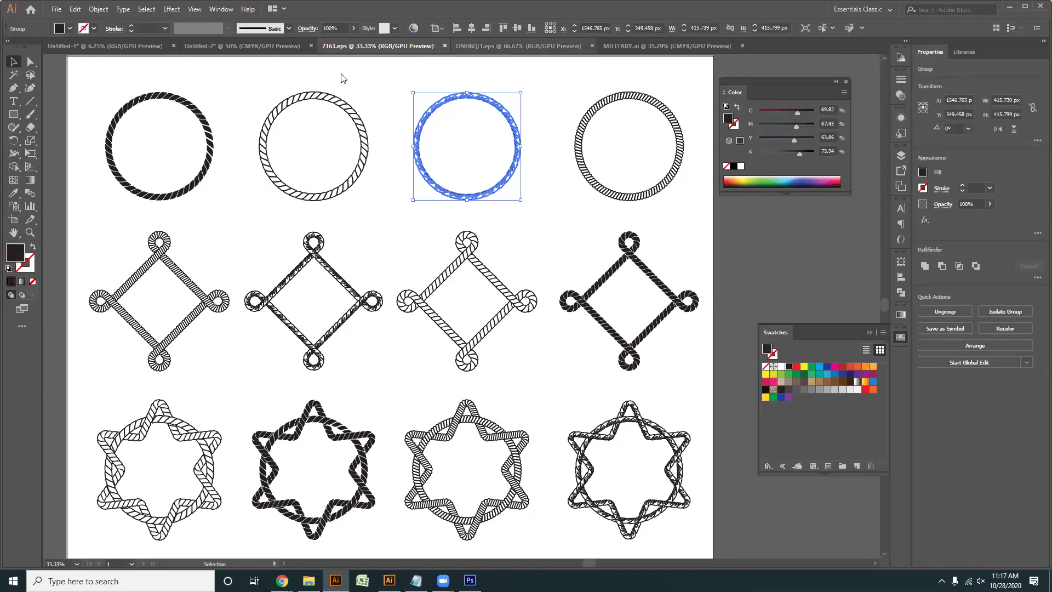
# - Return to Untitled-2 and move the leftover S N letters, leaf branch, HI IS MY text and ornament farther left
pyautogui.click(293, 45)
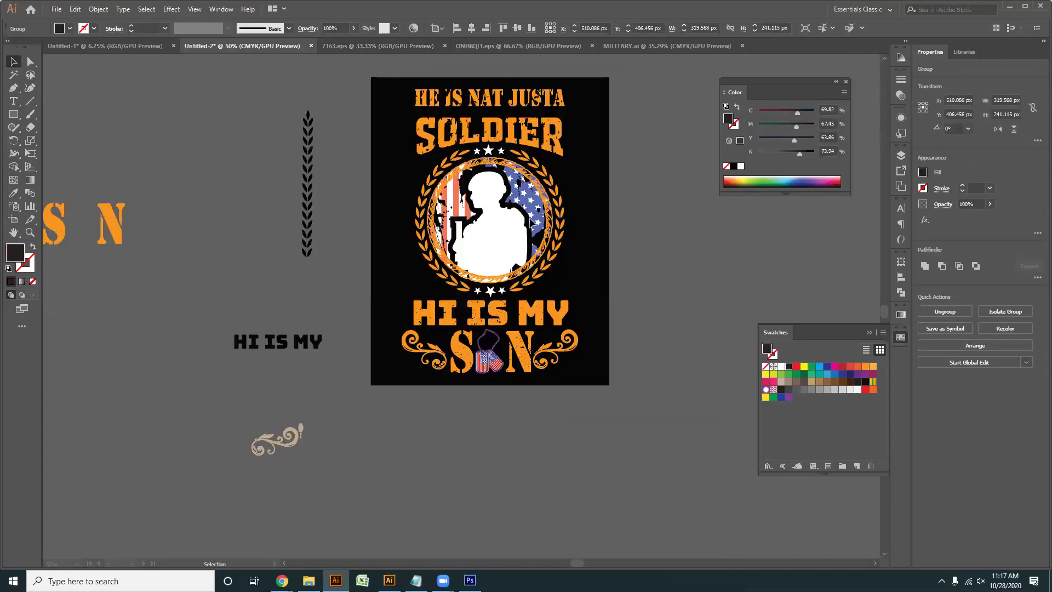
pyautogui.hotkey('ctrl', '-')
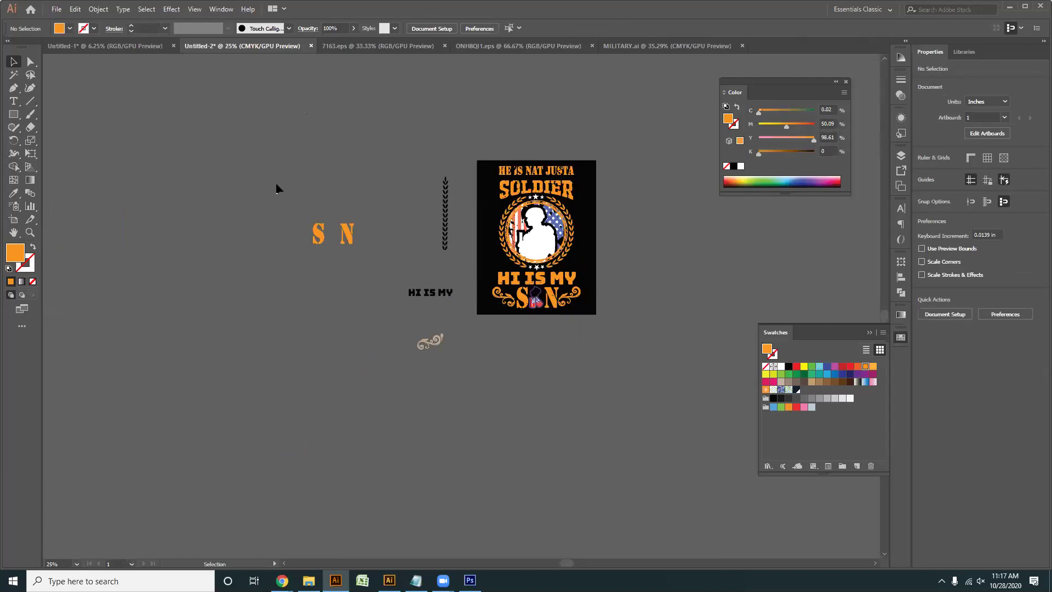
pyautogui.moveTo(454, 415); pyautogui.dragTo(307, 219)
pyautogui.moveTo(444, 241); pyautogui.dragTo(264, 225)
pyautogui.click(483, 355)
pyautogui.click(532, 182)
pyautogui.moveTo(534, 207); pyautogui.dragTo(351, 156)
pyautogui.click(571, 319)
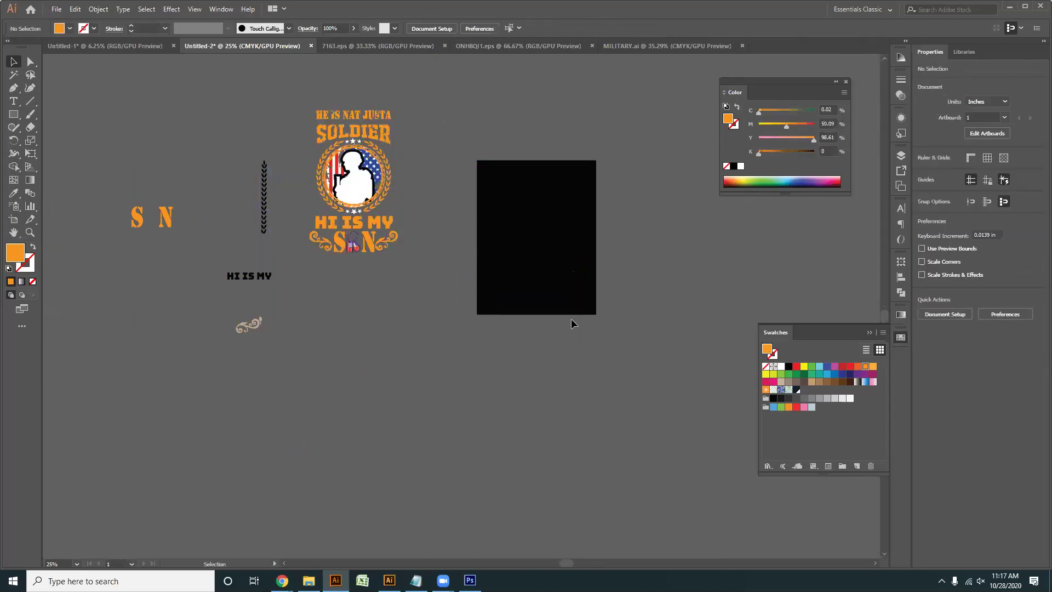
pyautogui.hotkey('ctrl', 'z')
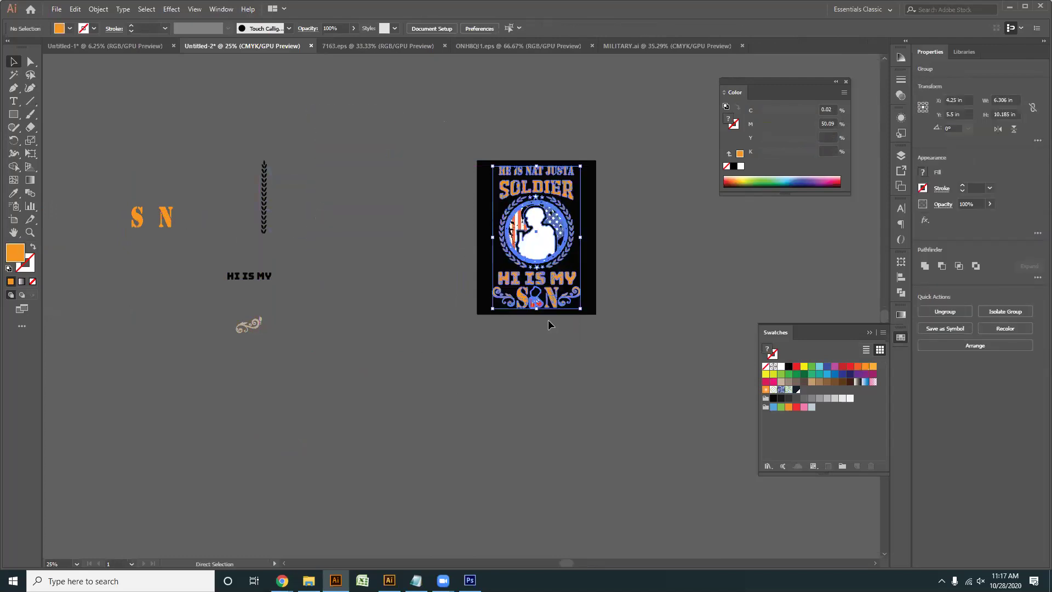
# - Move the poster artwork with its black background off the artboard to the far upper left, group it, and deselect it
pyautogui.click(528, 312)
pyautogui.moveTo(626, 398); pyautogui.dragTo(401, 134)
pyautogui.moveTo(565, 217); pyautogui.dragTo(120, 91)
pyautogui.press('a')
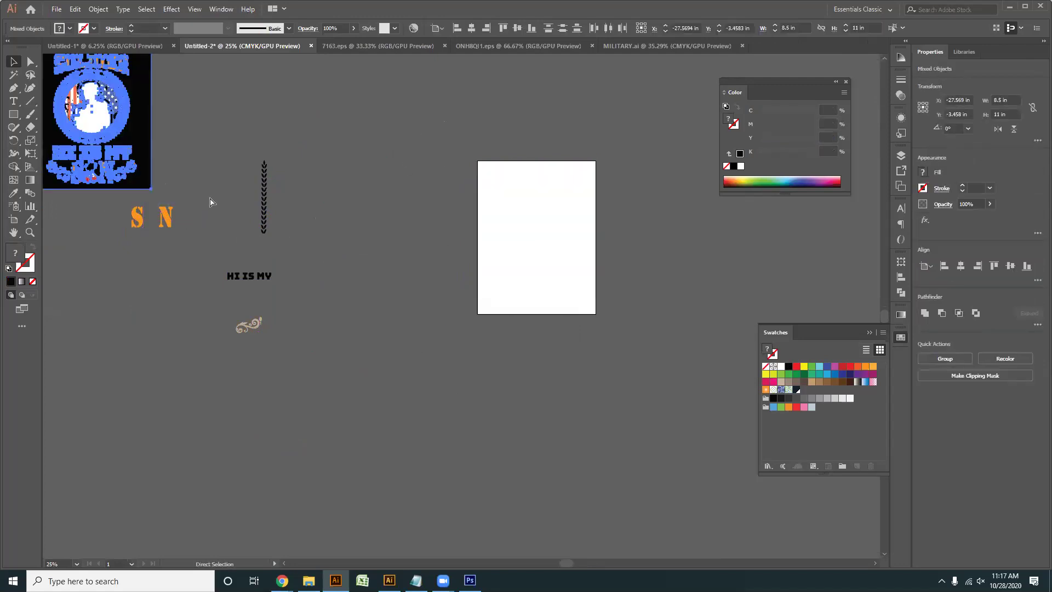
pyautogui.hotkey('ctrl', 'g')
pyautogui.click(325, 340)
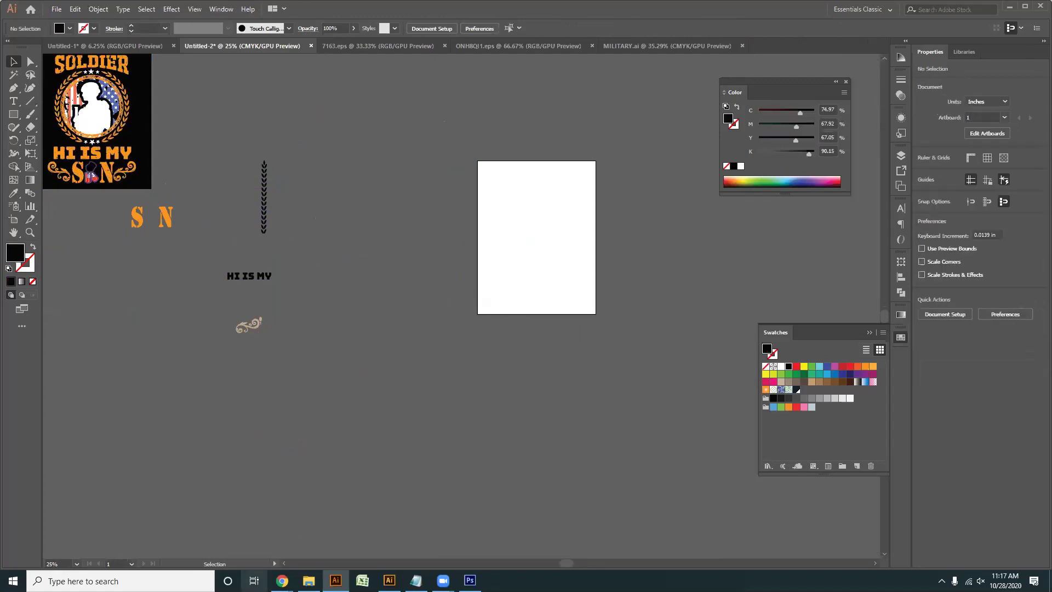
# - Add the text "soldier" in the empty area between the poster and the artboard, enlarged to about 252 pt
pyautogui.moveTo(264, 293); pyautogui.dragTo(341, 329)
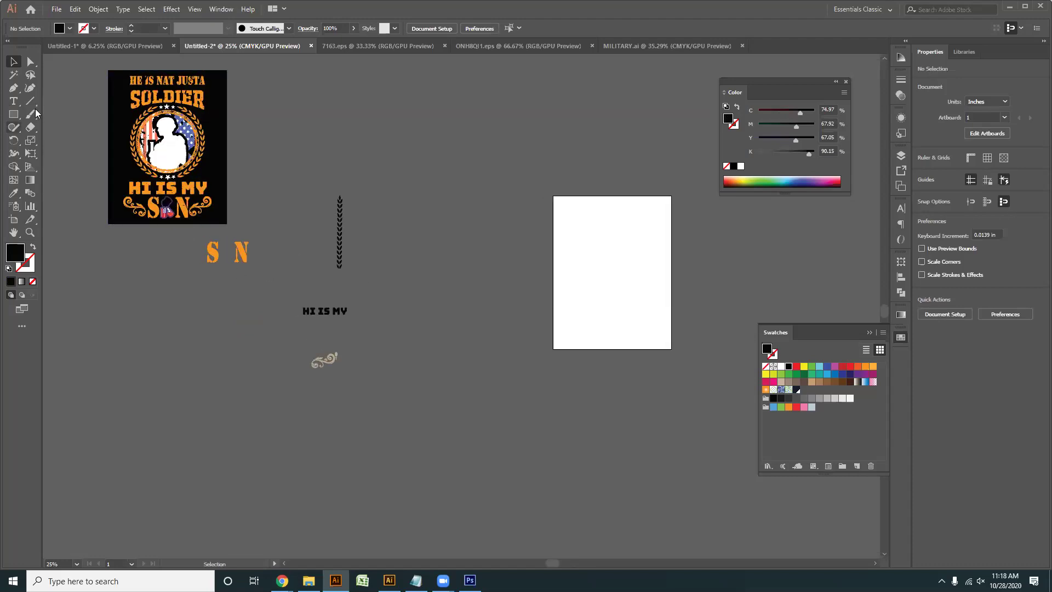
pyautogui.click(14, 101)
pyautogui.click(435, 145)
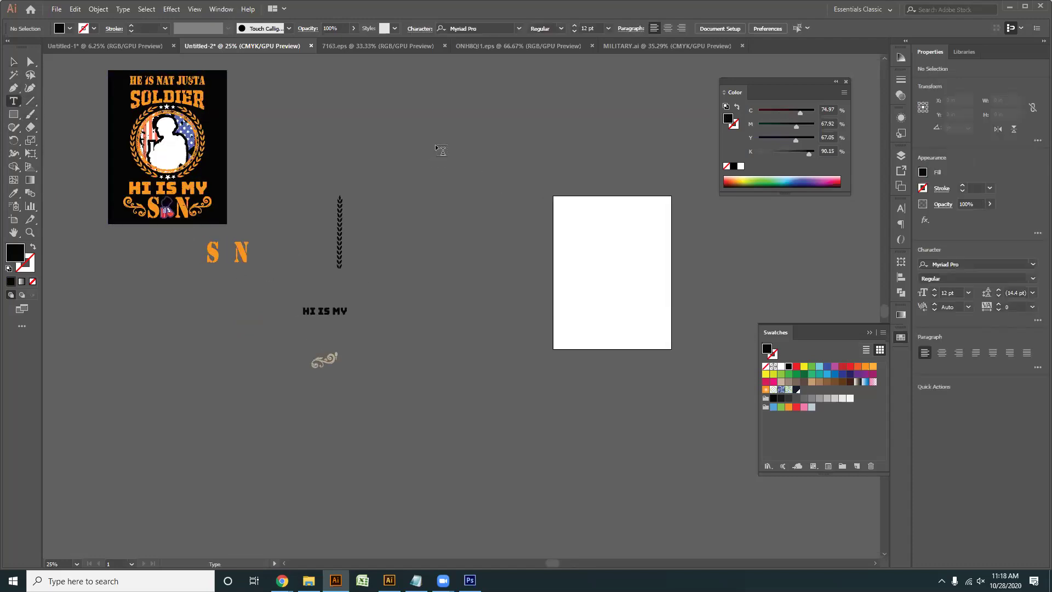
pyautogui.press('BackSpace')
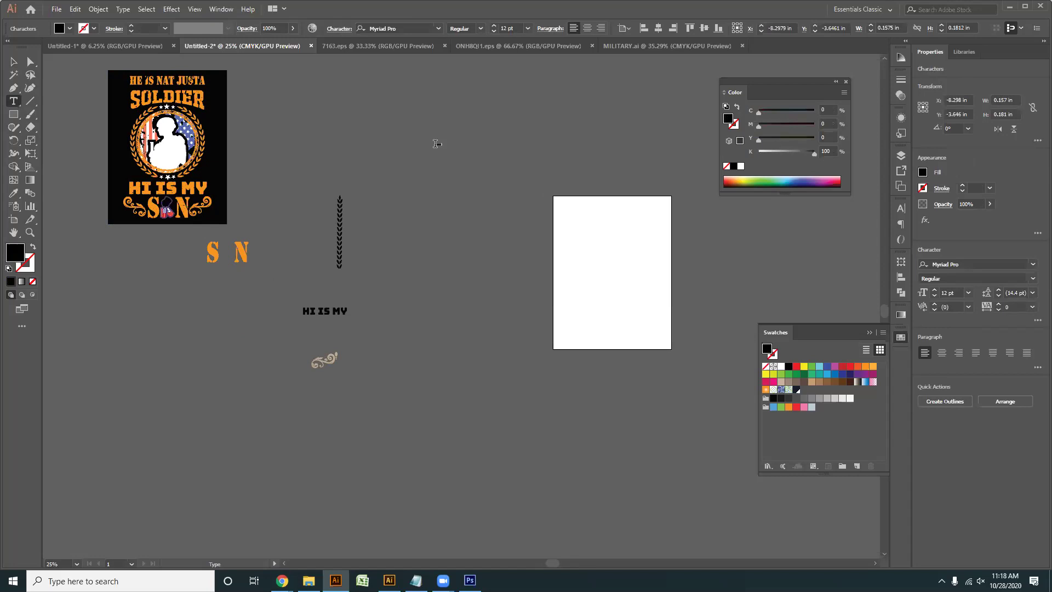
pyautogui.press('Escape')
pyautogui.moveTo(419, 130); pyautogui.dragTo(560, 238)
pyautogui.click(441, 232)
pyautogui.moveTo(435, 149); pyautogui.dragTo(438, 122)
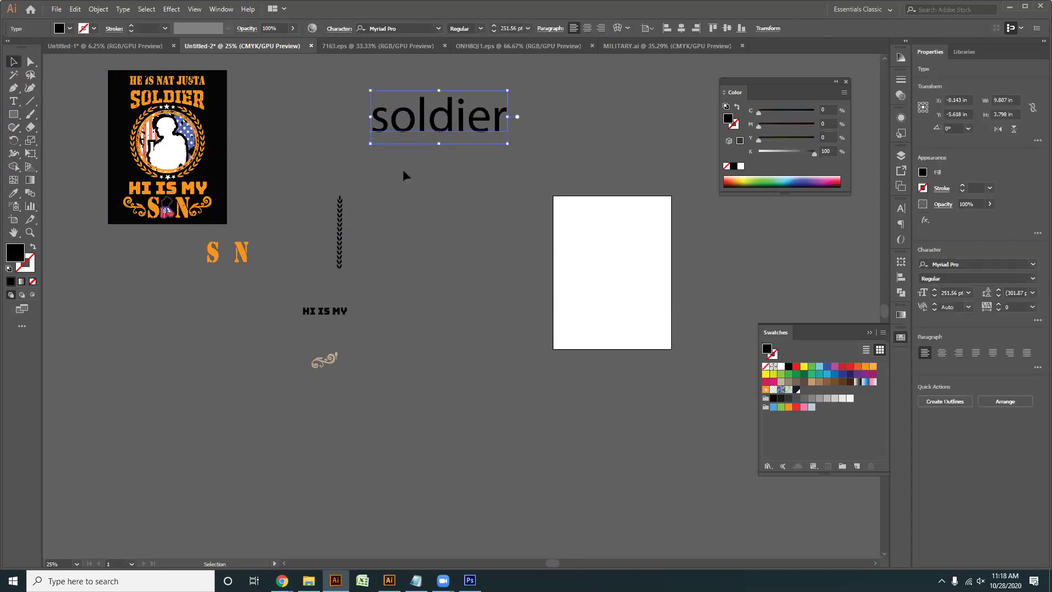
# - Set the font of the "soldier" text to JACKPORT REGULAR NCV and deselect it
pyautogui.click(420, 26)
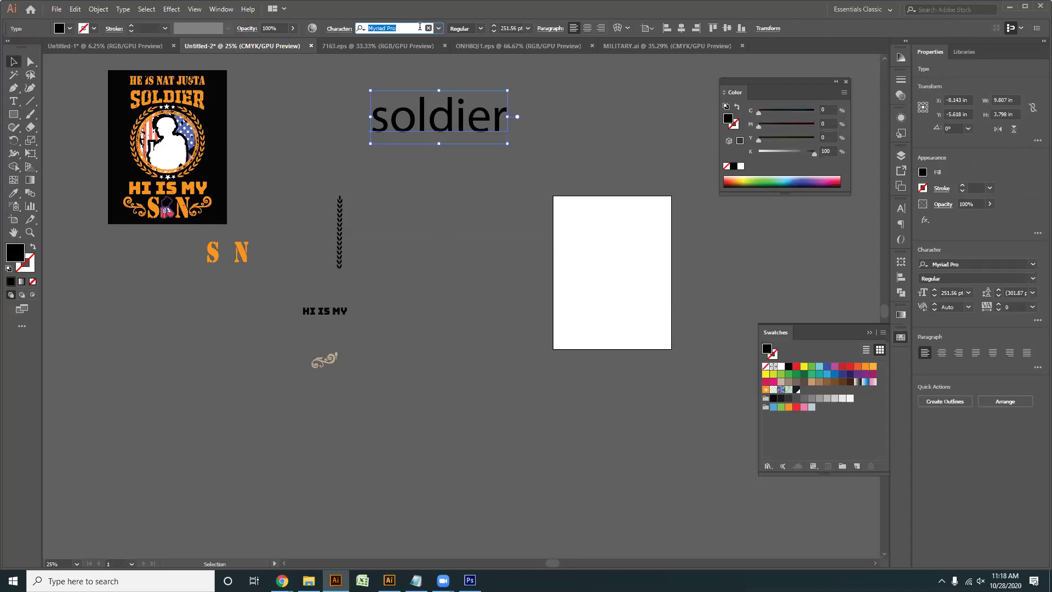
pyautogui.write('ja')
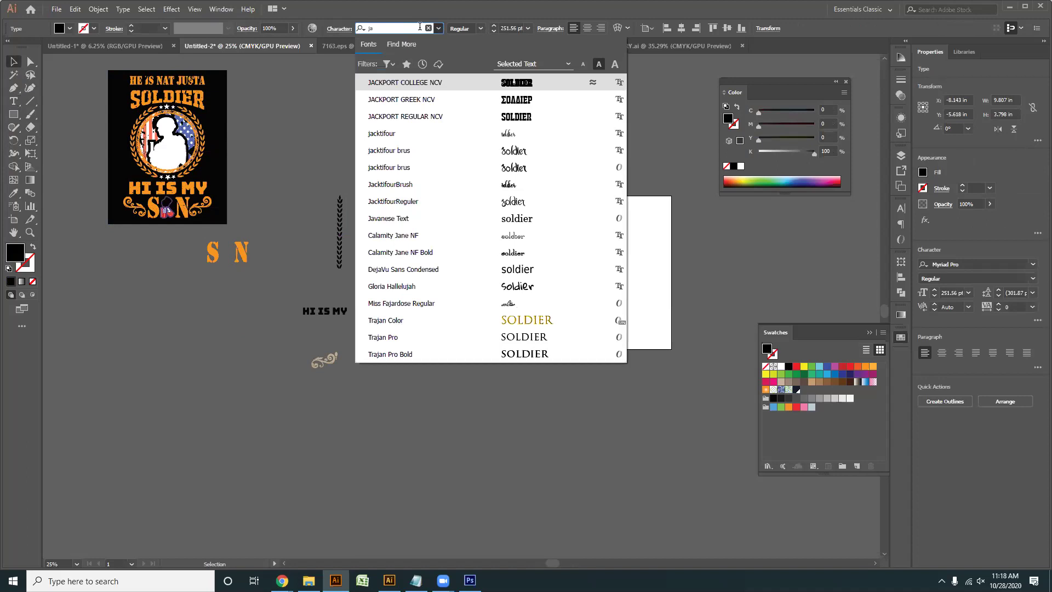
pyautogui.click(515, 117)
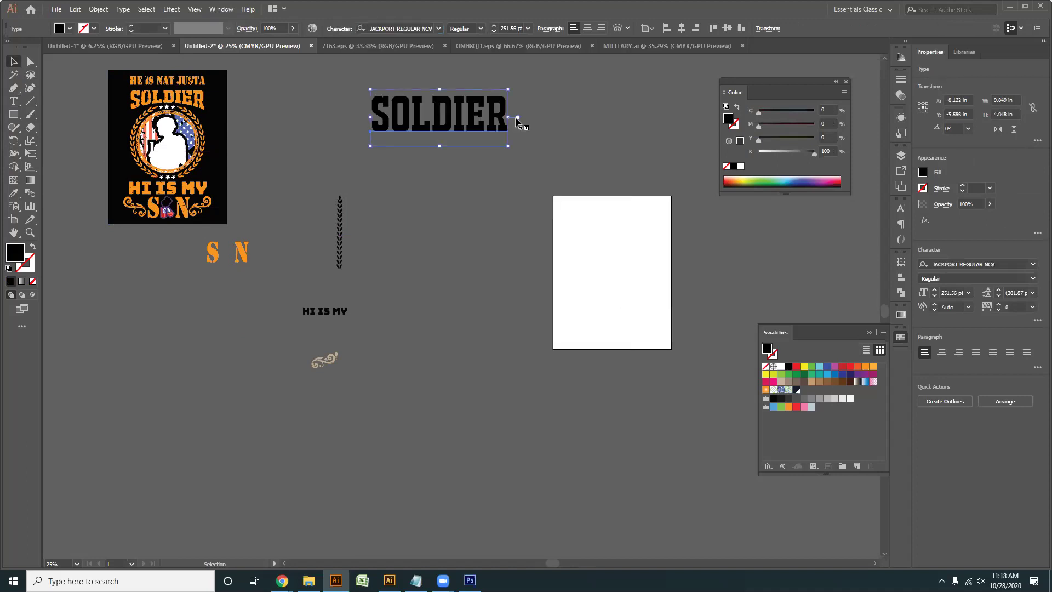
pyautogui.click(430, 242)
# - Add the font's name, "JACKPORT REGULAR NCV", as a separate enlarged Myriad Pro text above the SOLDIER lettering
pyautogui.click(456, 100)
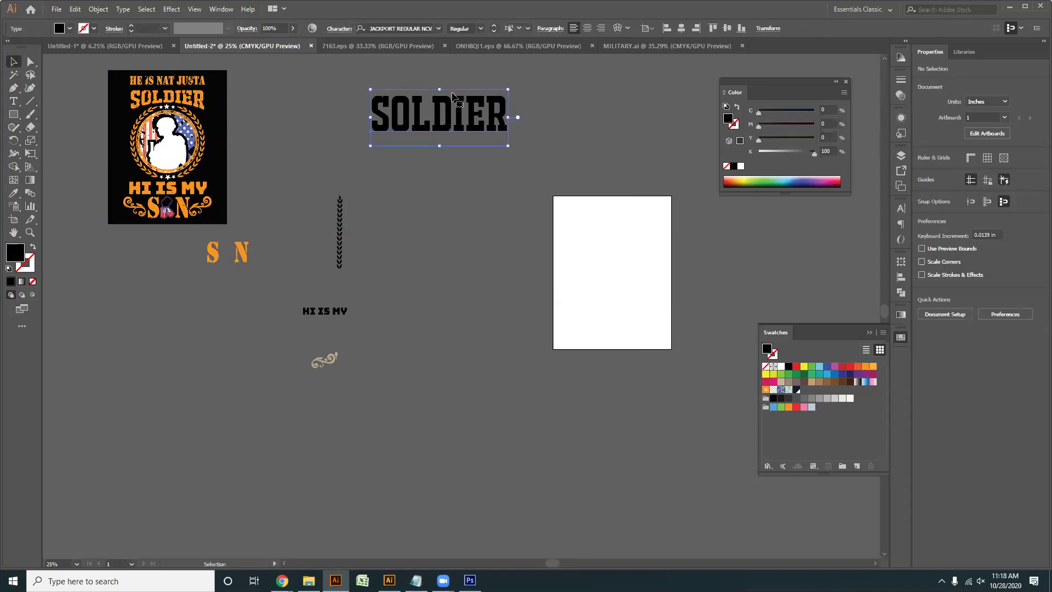
pyautogui.click(420, 28)
pyautogui.click(608, 261)
pyautogui.click(463, 306)
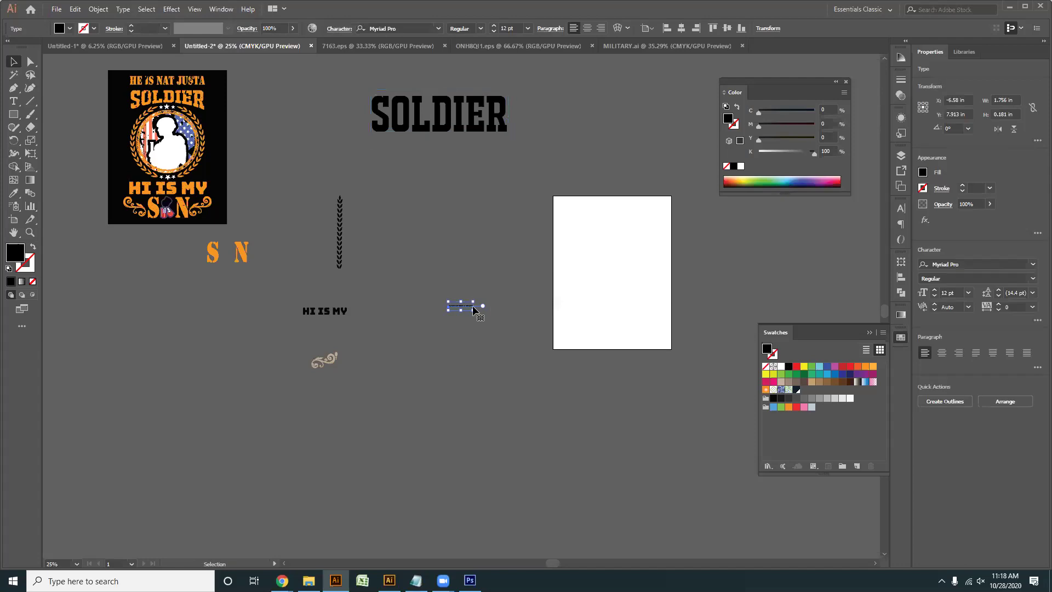
pyautogui.moveTo(474, 310); pyautogui.dragTo(710, 332)
pyautogui.moveTo(533, 300); pyautogui.dragTo(518, 132)
pyautogui.scroll(-1, 650, 227)
pyautogui.scroll(-1, 524, 274)
pyautogui.scroll(1, 528, 264)
pyautogui.click(555, 233)
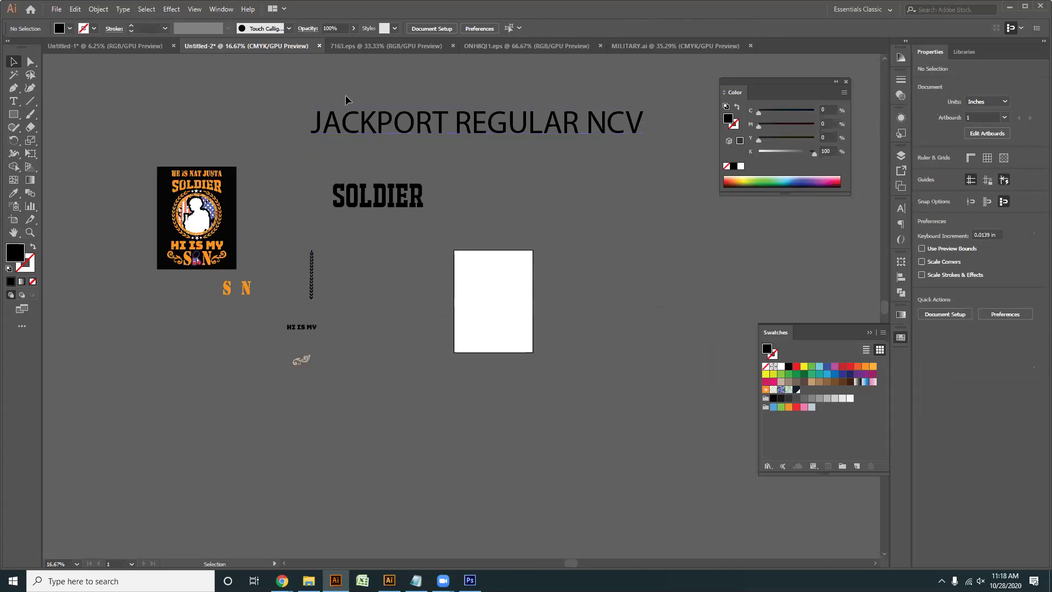
# - Copy the SOLDIER lettering from Untitled-2 onto the artboard of Untitled-1
pyautogui.scroll(2, 417, 209)
pyautogui.moveTo(430, 263); pyautogui.dragTo(505, 294)
pyautogui.scroll(-2, 404, 258)
pyautogui.moveTo(391, 252); pyautogui.dragTo(368, 245)
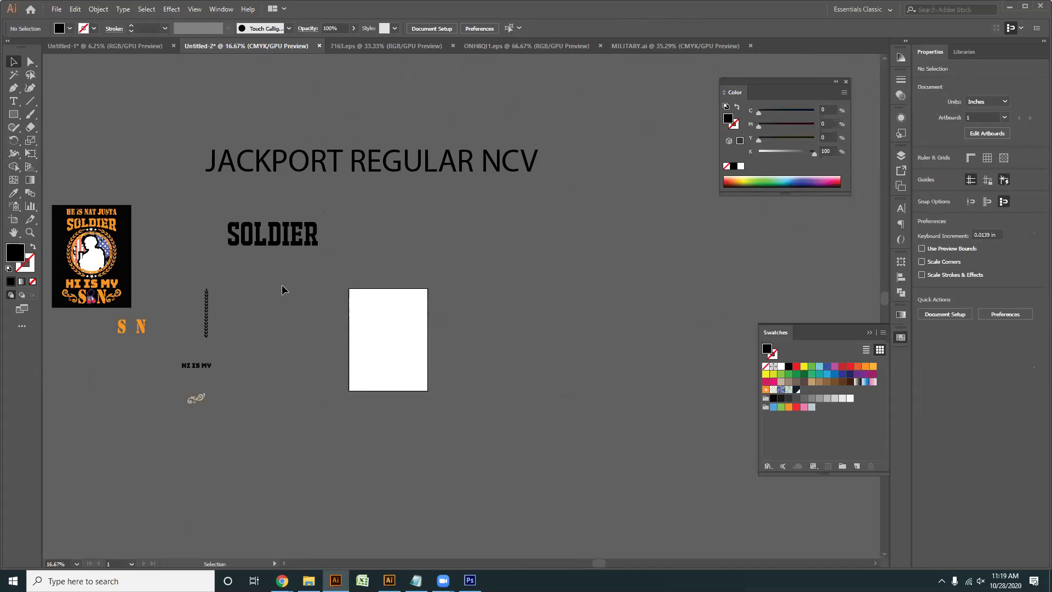
pyautogui.moveTo(287, 242); pyautogui.dragTo(268, 195)
pyautogui.moveTo(125, 53); pyautogui.dragTo(515, 233)
pyautogui.click(399, 327)
pyautogui.scroll(1, 398, 328)
# - Move the leaf branch off the Untitled-1 artboard to the far left of the other lettering
pyautogui.moveTo(461, 422); pyautogui.dragTo(397, 188)
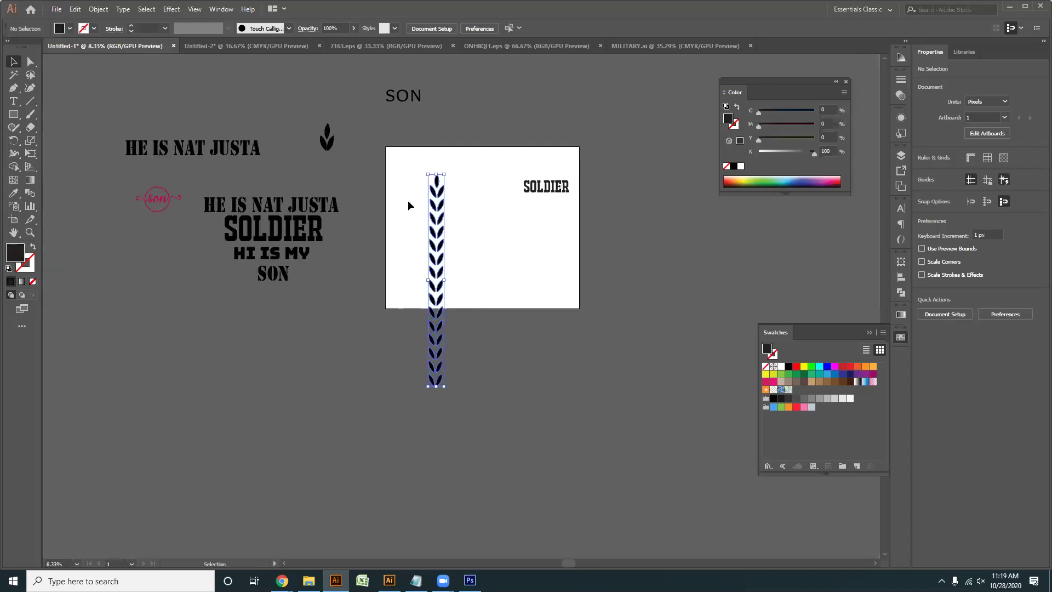
pyautogui.moveTo(436, 276); pyautogui.dragTo(441, 299)
pyautogui.click(517, 245)
pyautogui.scroll(2, 516, 245)
pyautogui.moveTo(504, 266); pyautogui.dragTo(552, 297)
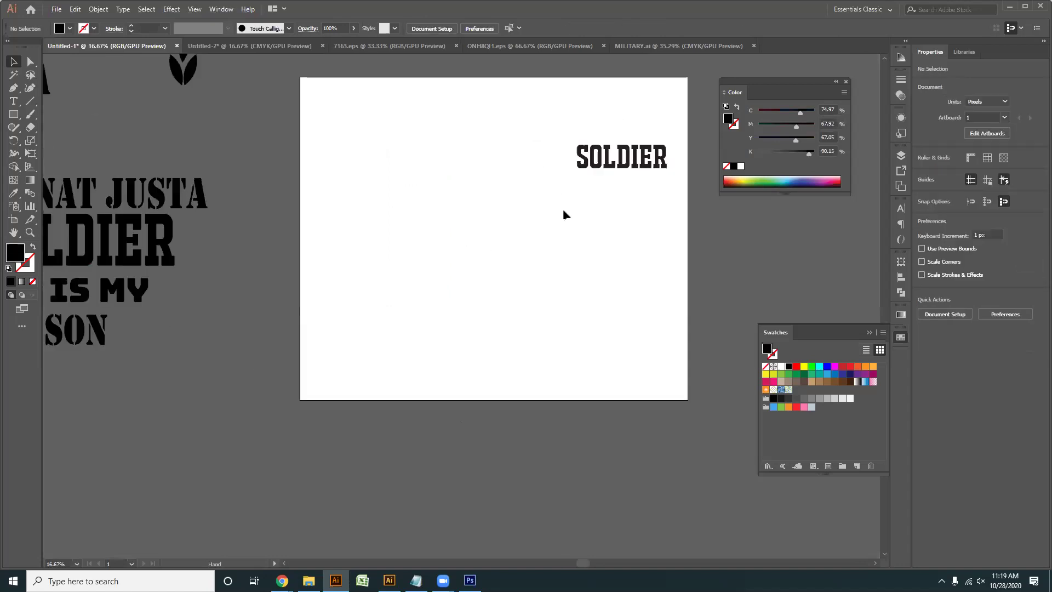
# - Move the SOLDIER text to the middle of the artboard and enlarge it to about 790 pt
pyautogui.moveTo(601, 169); pyautogui.dragTo(472, 228)
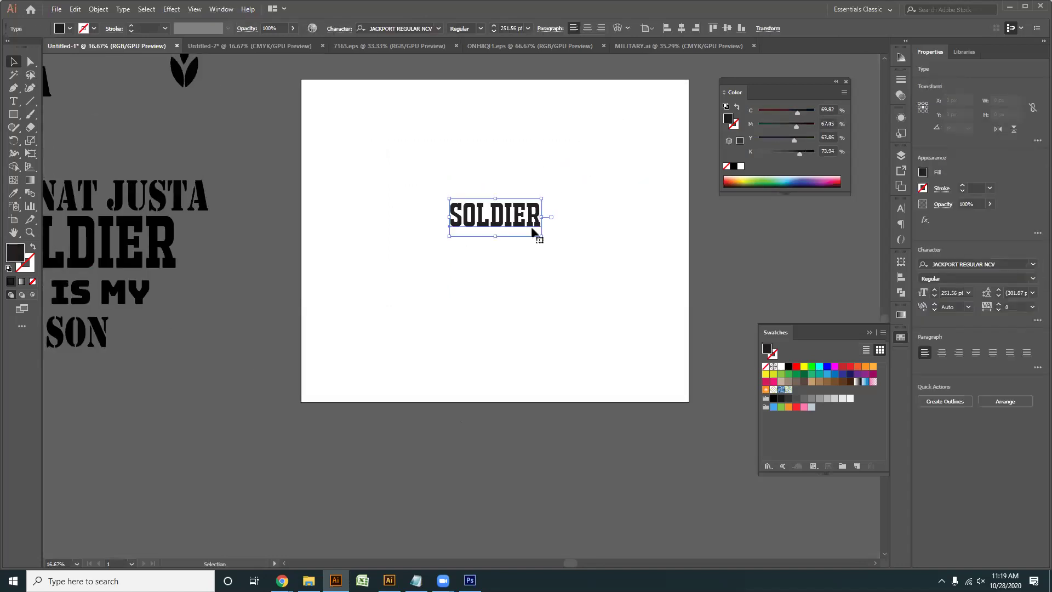
pyautogui.moveTo(542, 233); pyautogui.dragTo(644, 316)
pyautogui.moveTo(571, 316); pyautogui.dragTo(444, 304)
pyautogui.click(476, 303)
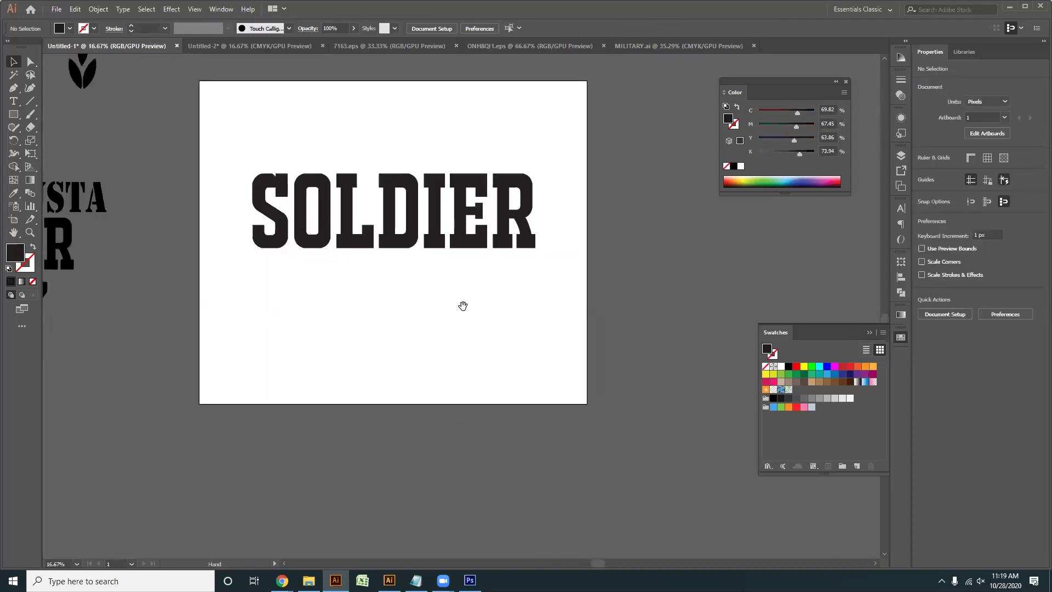
# - Scale the SOLDIER text down around its centre to about 553 pt and deselect it
pyautogui.scroll(-1, 348, 370)
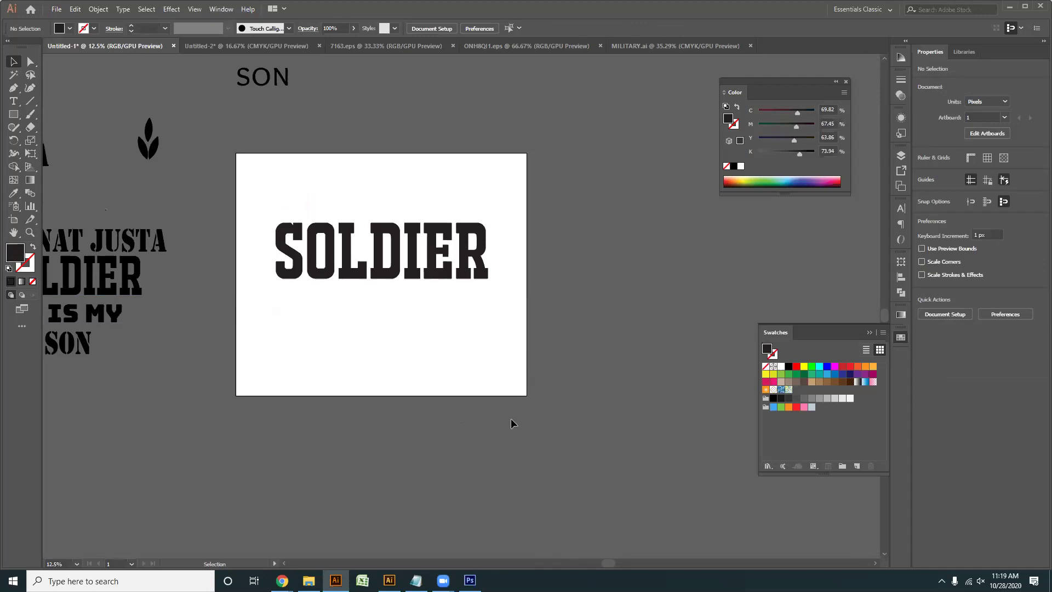
pyautogui.scroll(1, 406, 330)
pyautogui.moveTo(383, 314); pyautogui.dragTo(446, 326)
pyautogui.moveTo(538, 347); pyautogui.dragTo(384, 241)
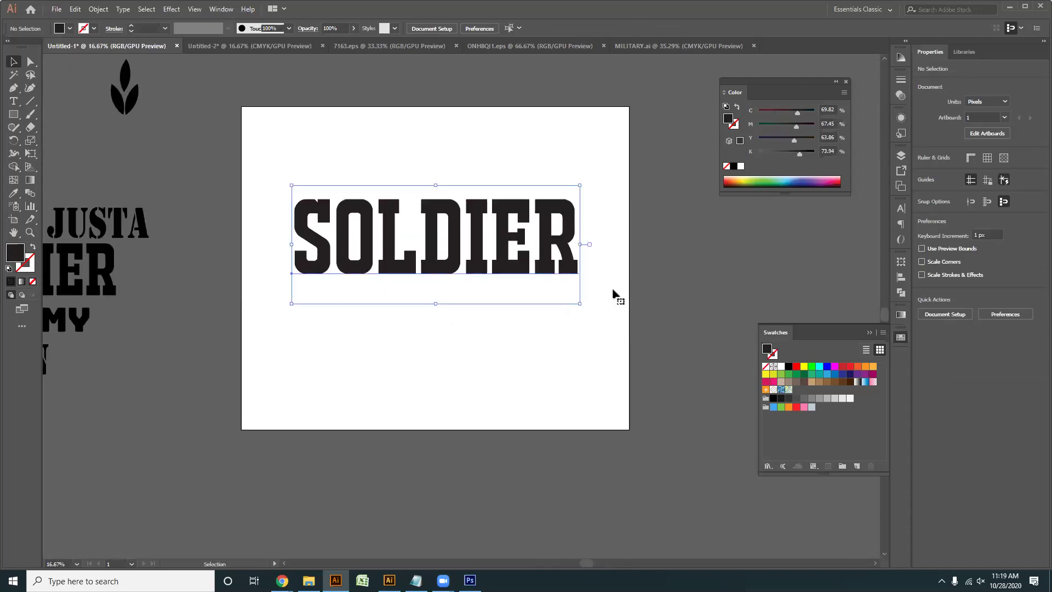
pyautogui.moveTo(579, 304); pyautogui.dragTo(535, 296)
pyautogui.click(486, 344)
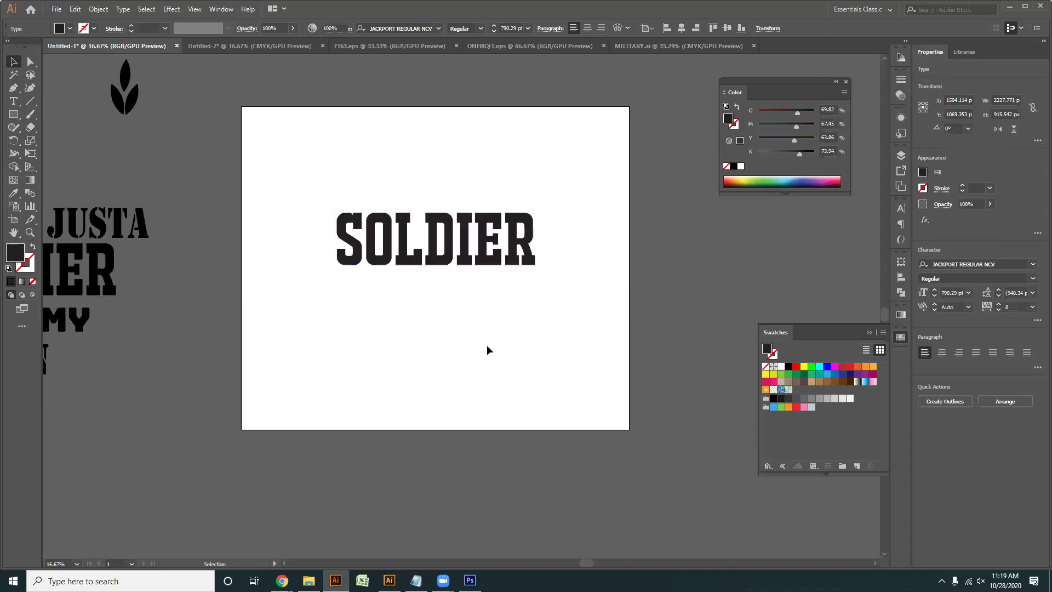
# - Place a duplicate of the SOLDIER text outside the artboard, above its upper right corner
pyautogui.scroll(1, 481, 340)
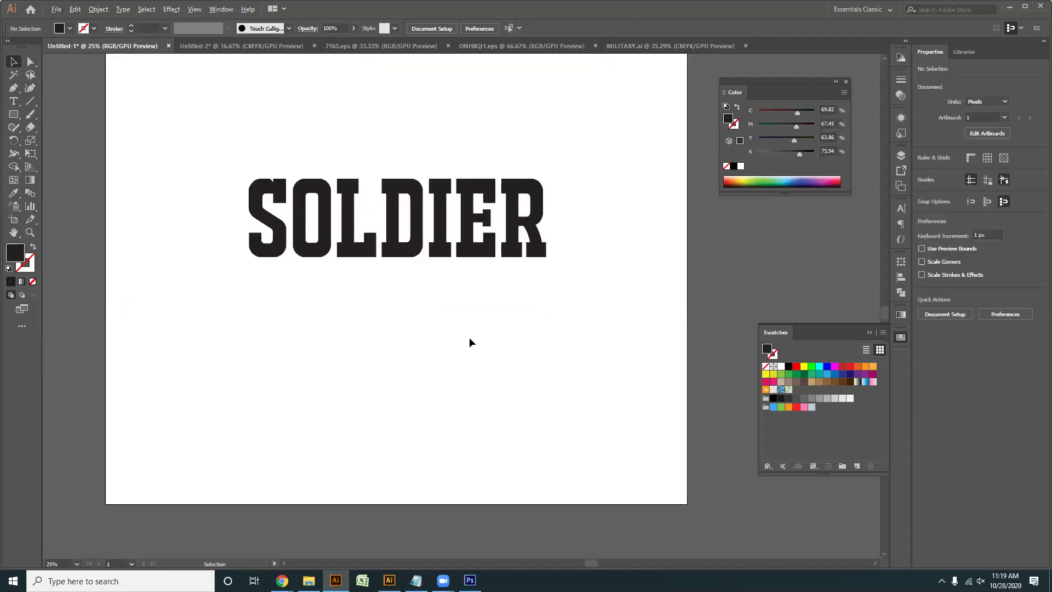
pyautogui.moveTo(377, 361); pyautogui.dragTo(386, 366)
pyautogui.moveTo(657, 406)
pyautogui.mouseDown()
pyautogui.moveTo(270, 73)
pyautogui.moveTo(251, 106)
pyautogui.mouseUp()
pyautogui.moveTo(467, 345); pyautogui.dragTo(192, 129)
pyautogui.moveTo(411, 235); pyautogui.dragTo(394, 186)
pyautogui.scroll(-2, 426, 273)
pyautogui.moveTo(433, 226); pyautogui.dragTo(575, 82)
pyautogui.scroll(1, 373, 310)
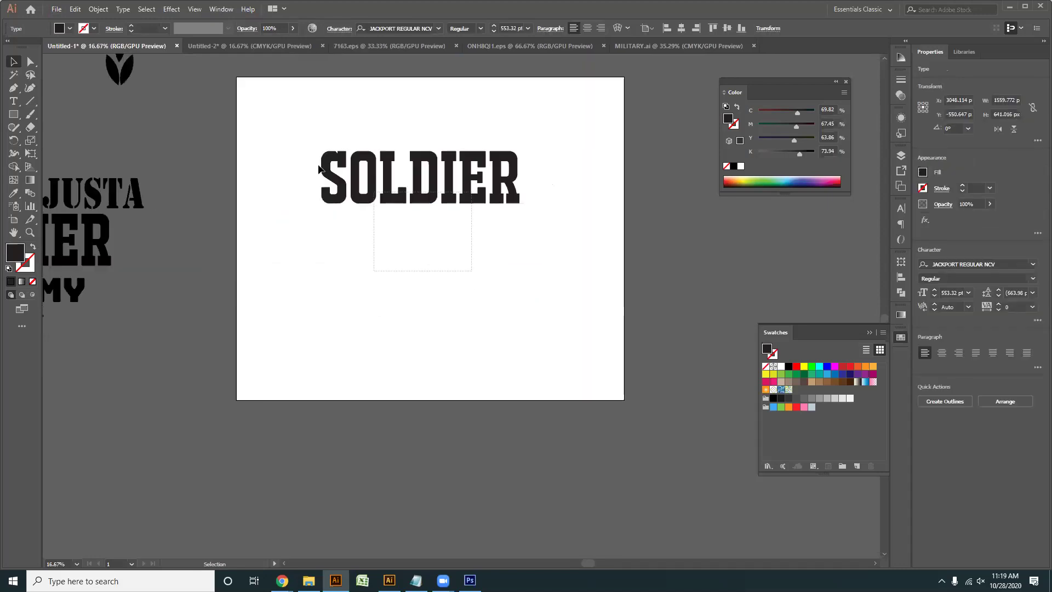
# - Convert the SOLDIER text on the artboard to outlines and select the outlined group
pyautogui.rightClick(474, 193)
pyautogui.click(519, 265)
pyautogui.scroll(1, 453, 293)
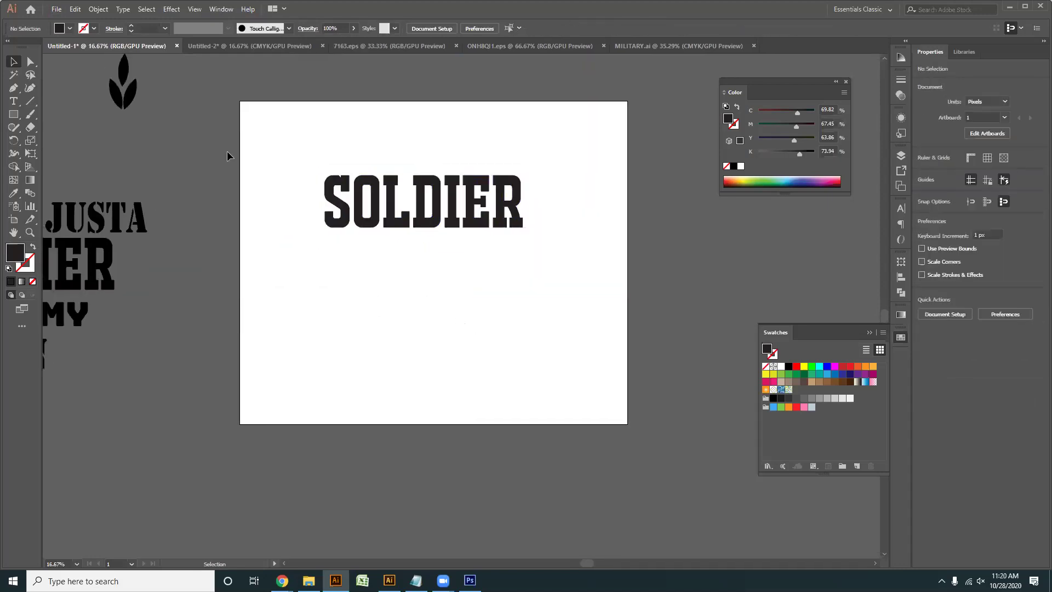
pyautogui.click(422, 309)
pyautogui.moveTo(439, 289); pyautogui.dragTo(396, 314)
pyautogui.click(289, 222)
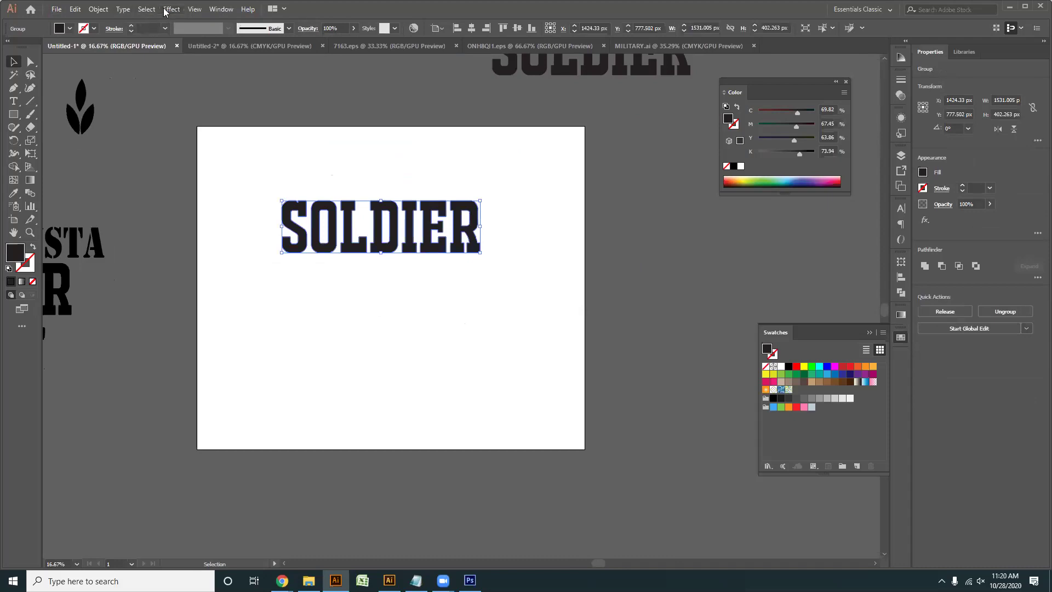
pyautogui.click(170, 9)
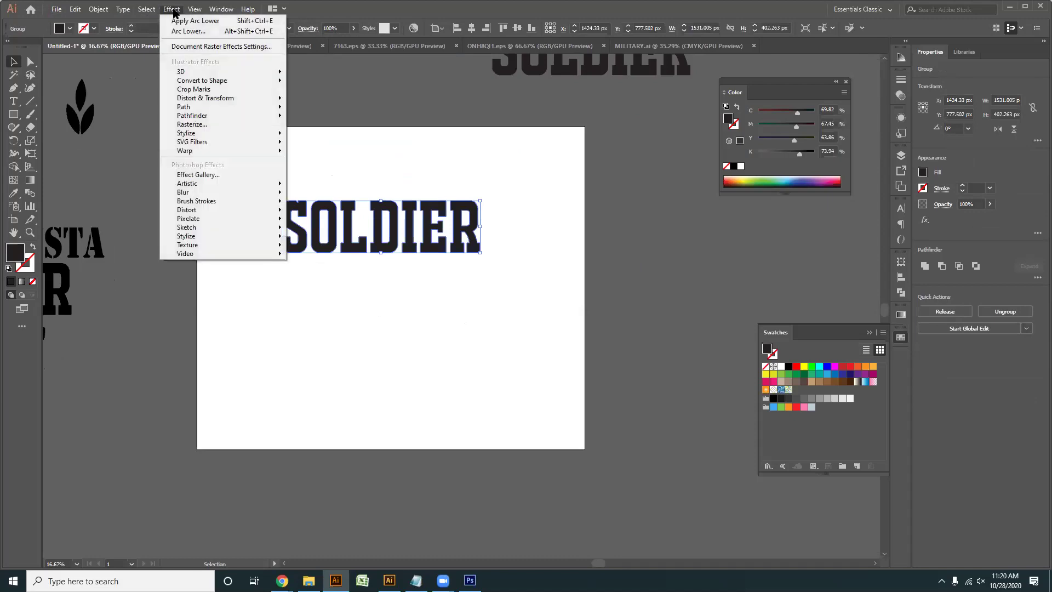
pyautogui.moveTo(204, 155)
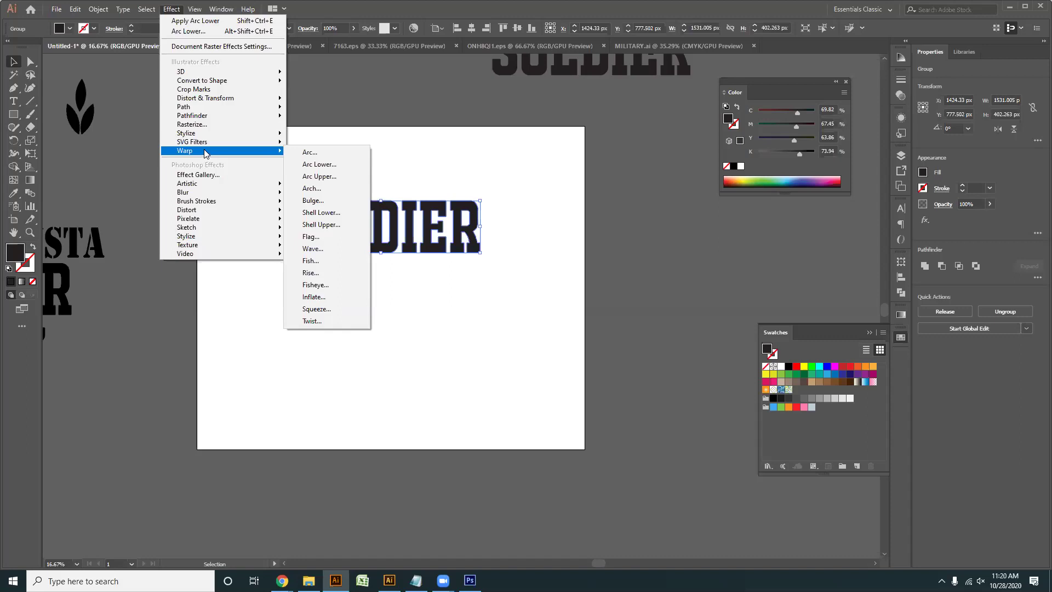
pyautogui.click(309, 152)
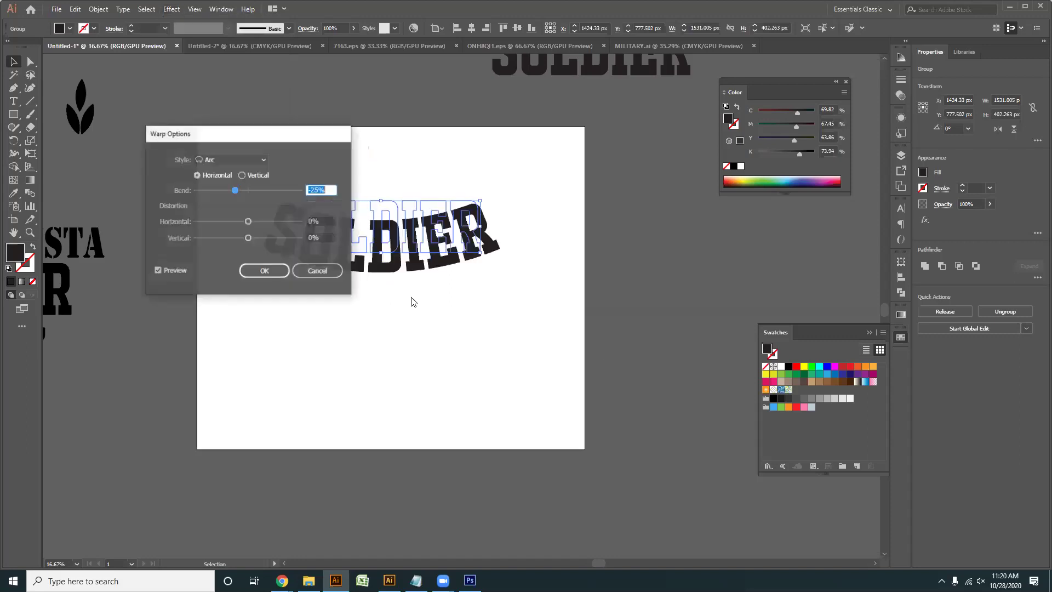
pyautogui.moveTo(282, 133); pyautogui.dragTo(651, 243)
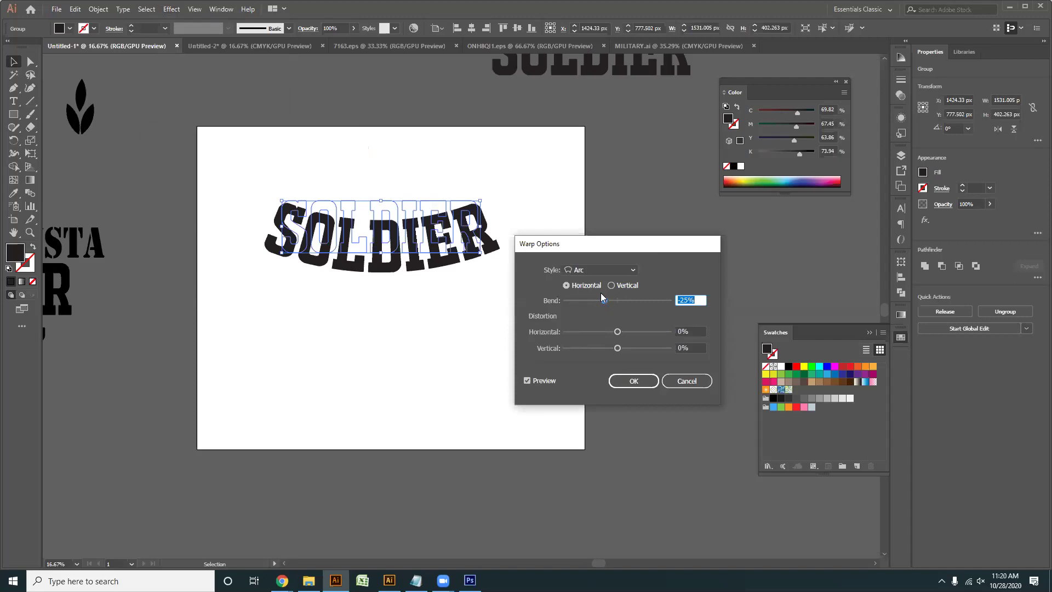
pyautogui.moveTo(604, 300); pyautogui.dragTo(651, 302)
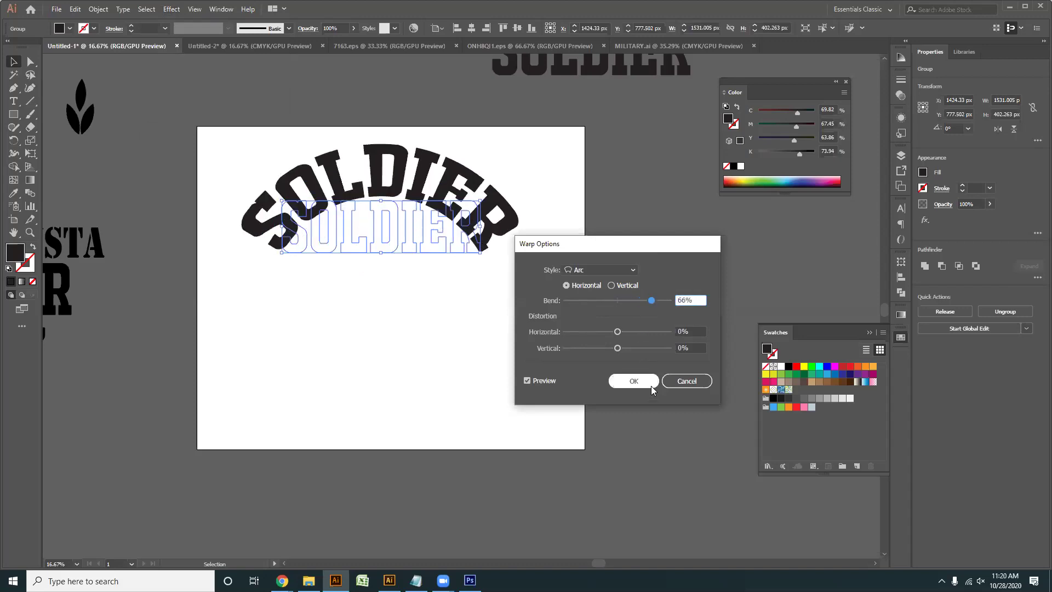
pyautogui.click(651, 301)
pyautogui.moveTo(651, 301); pyautogui.dragTo(645, 301)
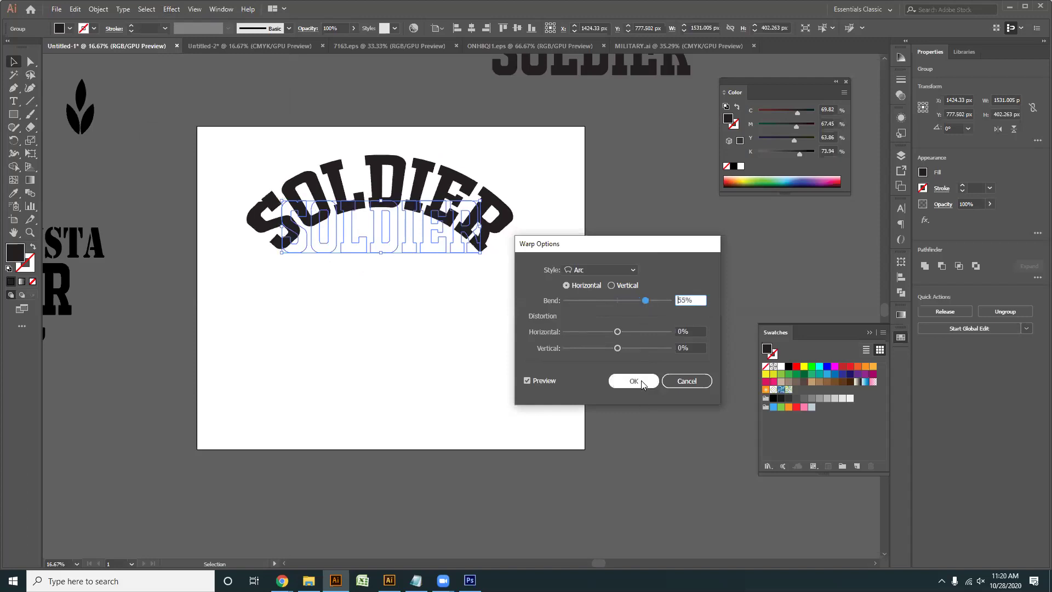
pyautogui.click(681, 380)
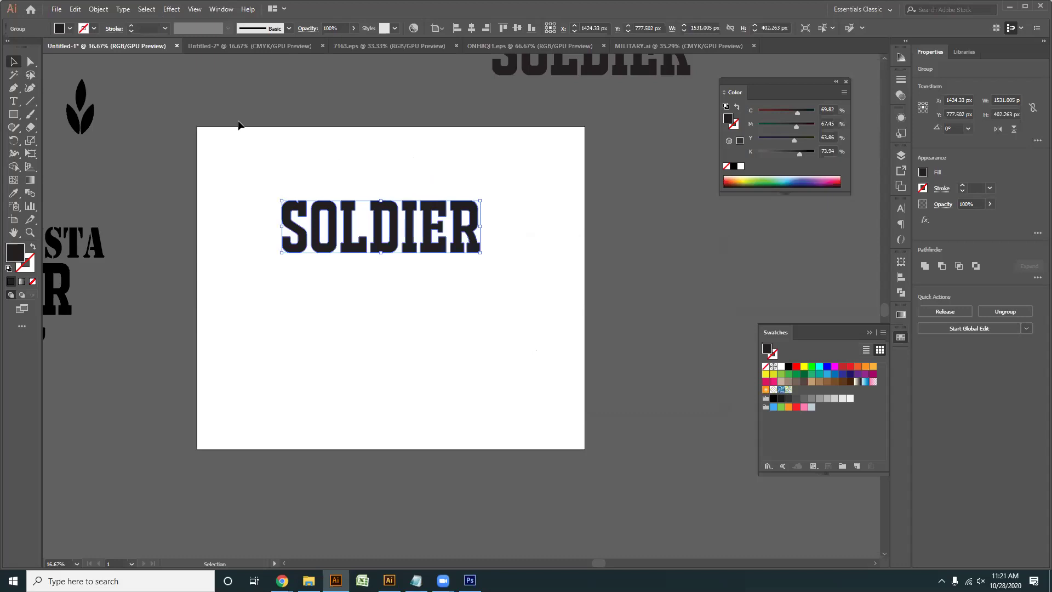
# - Apply a horizontal Arc warp with a bend of about 52% to the outlined SOLDIER group and deselect it
pyautogui.click(172, 9)
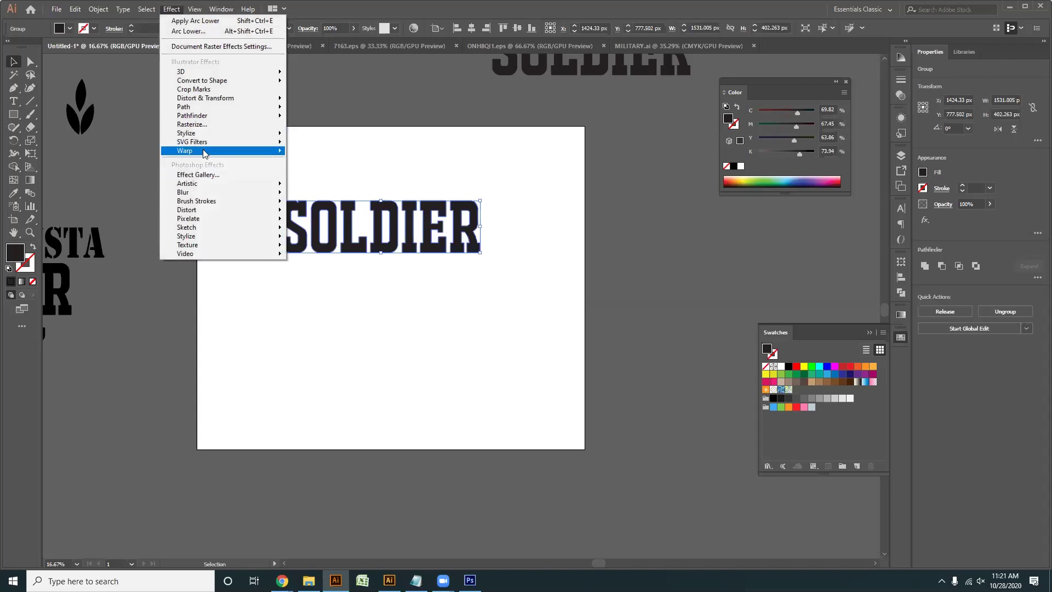
pyautogui.moveTo(203, 152)
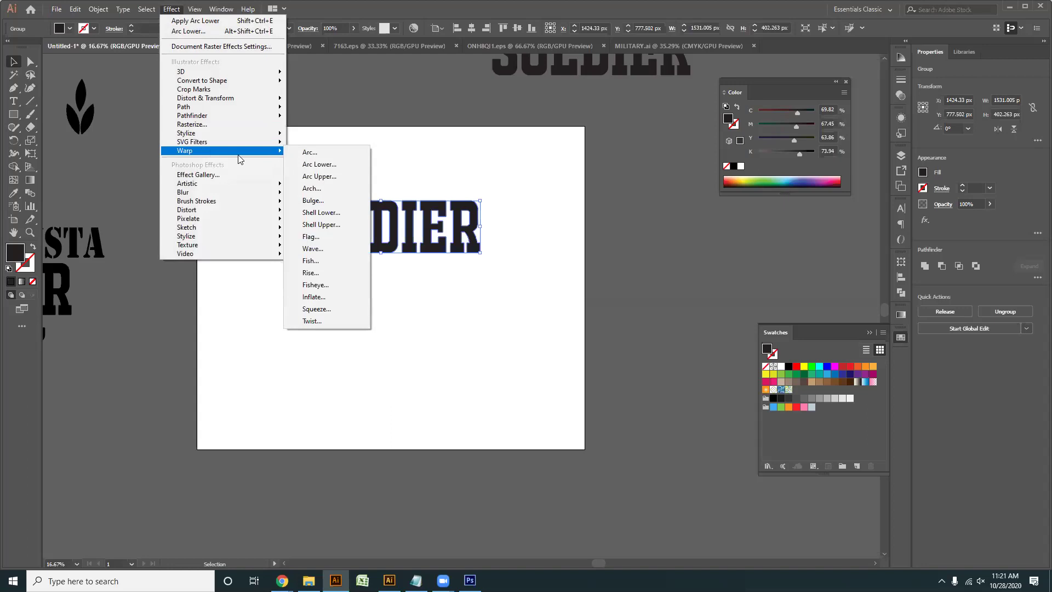
pyautogui.click(329, 154)
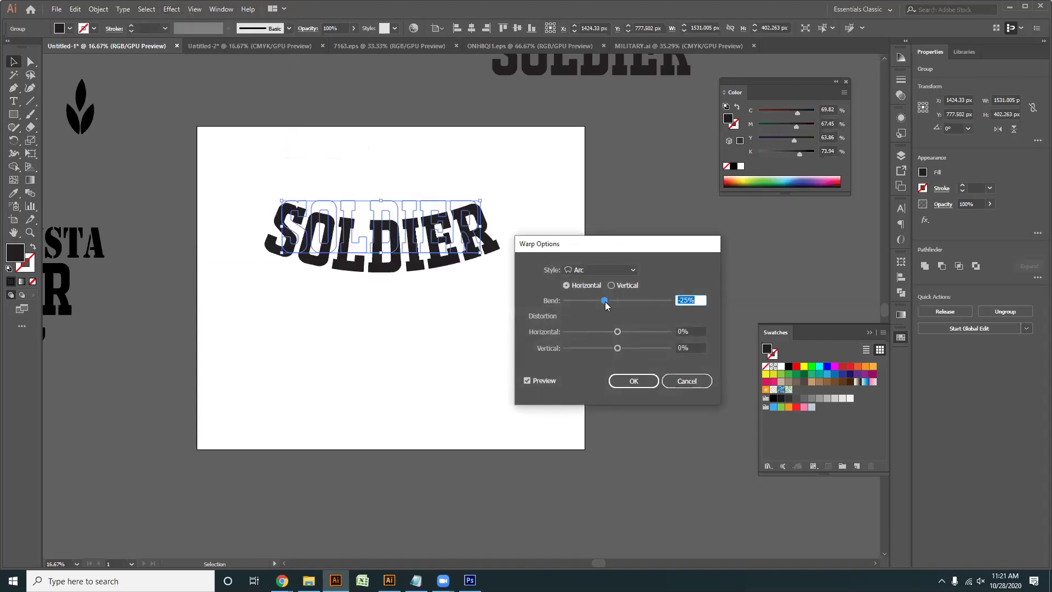
pyautogui.moveTo(605, 302); pyautogui.dragTo(592, 306)
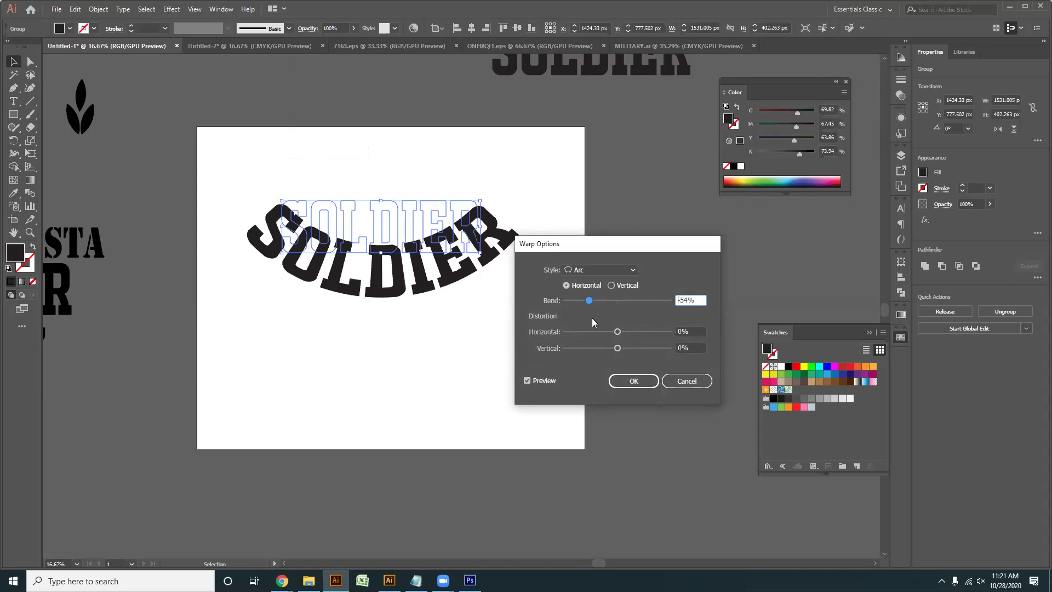
pyautogui.moveTo(590, 302); pyautogui.dragTo(579, 301)
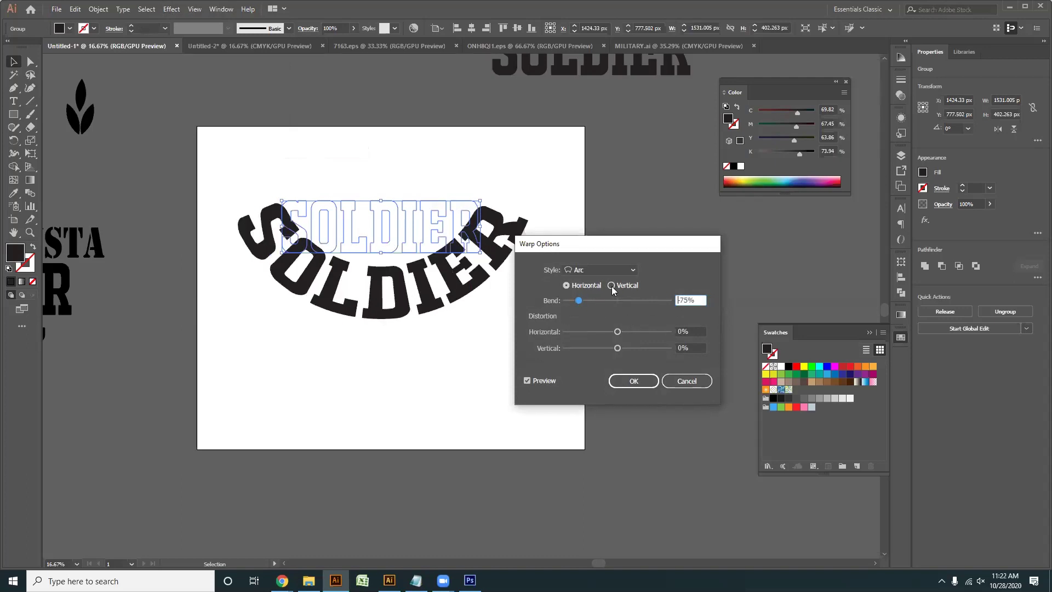
pyautogui.click(612, 286)
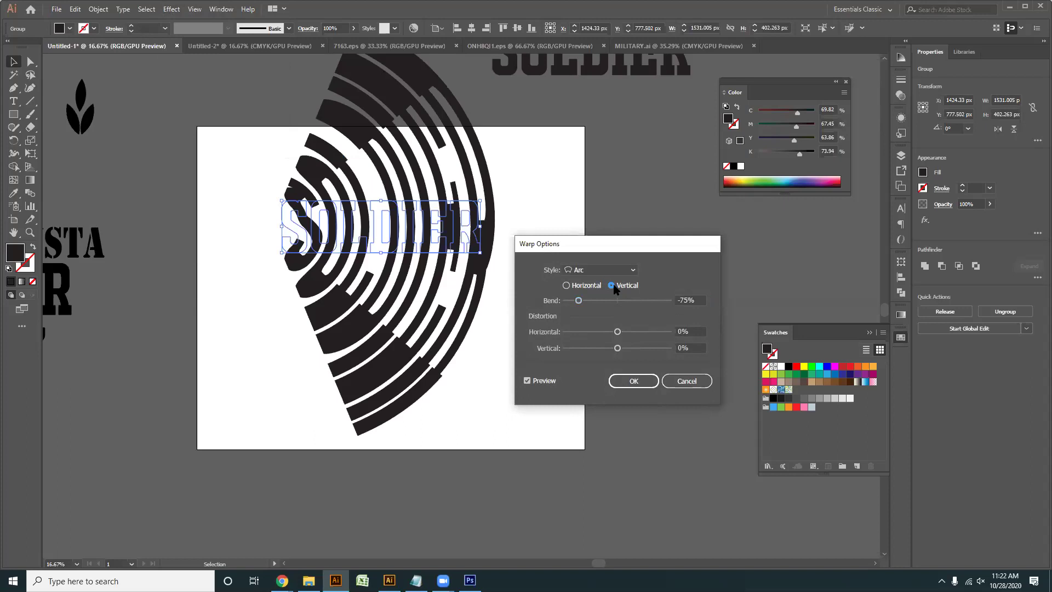
pyautogui.click(567, 285)
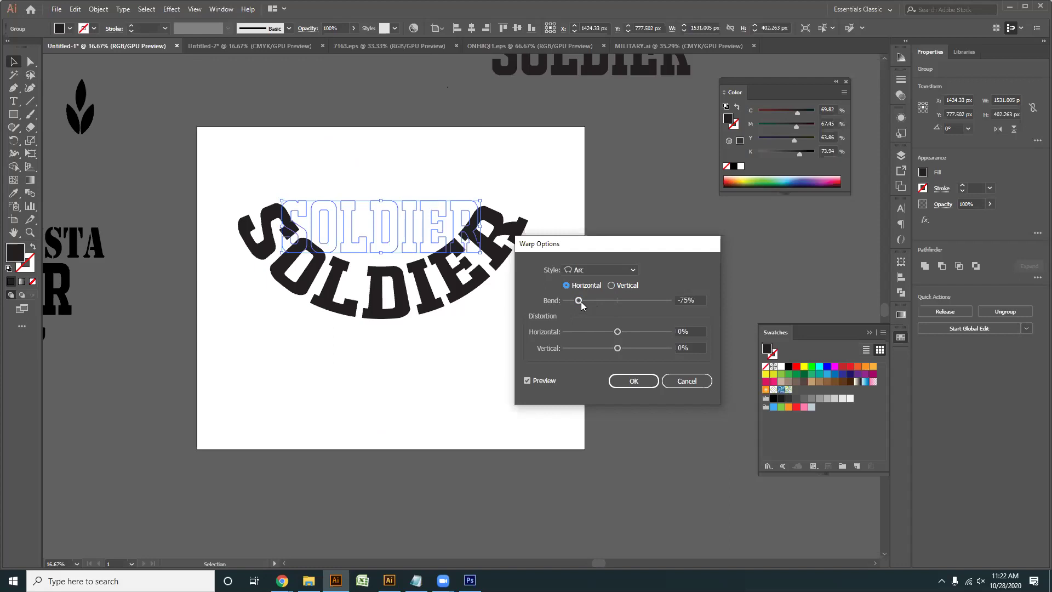
pyautogui.moveTo(581, 305); pyautogui.dragTo(644, 305)
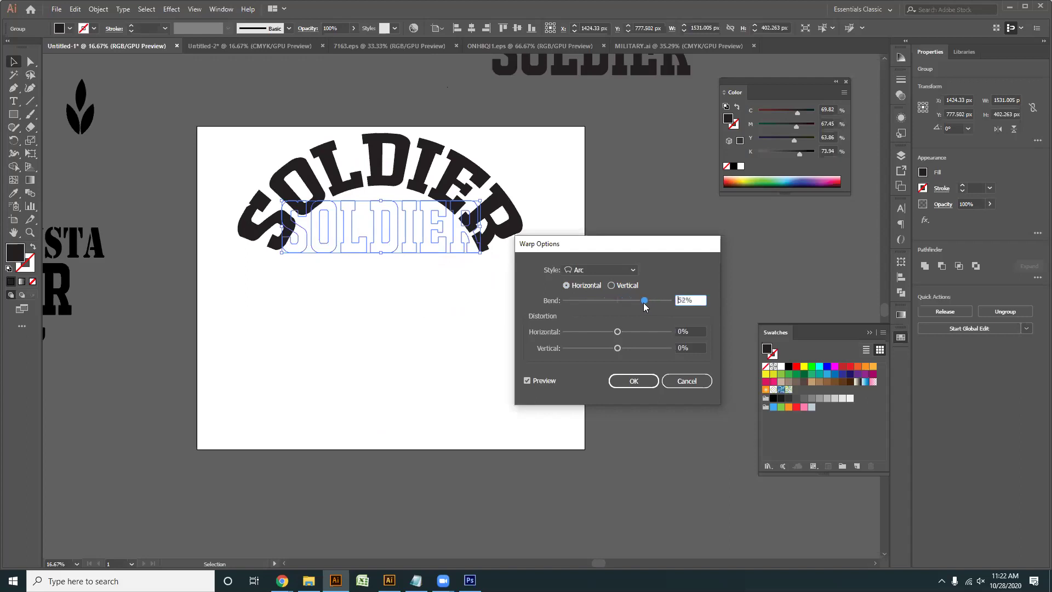
pyautogui.click(633, 381)
pyautogui.click(418, 369)
# - Move the arched SOLDIER above the artboard and place a duplicate of the spare SOLDIER text on the artboard
pyautogui.hotkey('ctrl', '-')
pyautogui.click(515, 292)
pyautogui.moveTo(514, 288); pyautogui.dragTo(492, 125)
pyautogui.moveTo(607, 227); pyautogui.dragTo(508, 318)
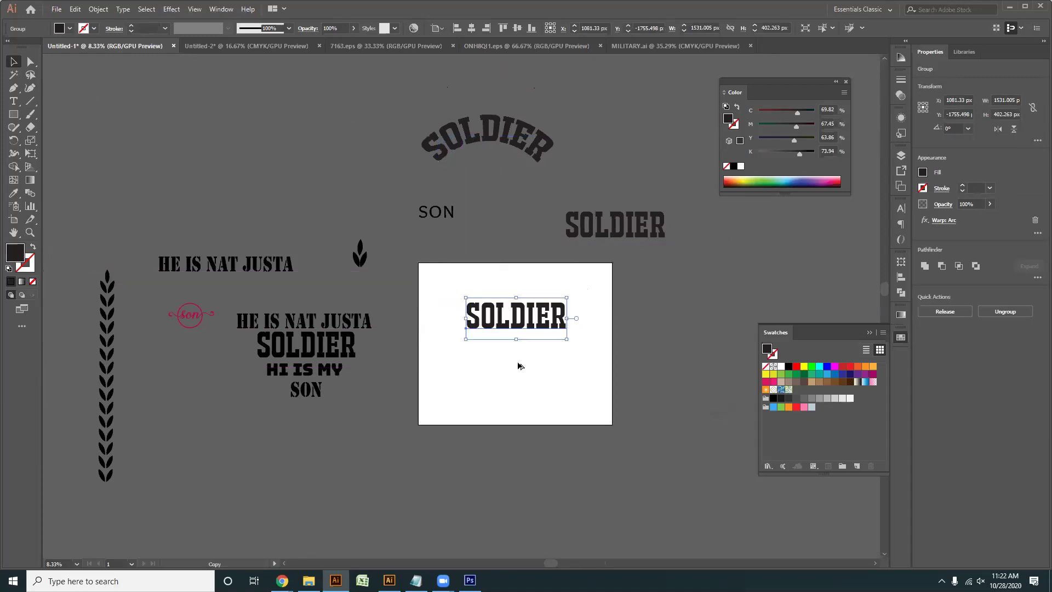
pyautogui.scroll(2, 488, 353)
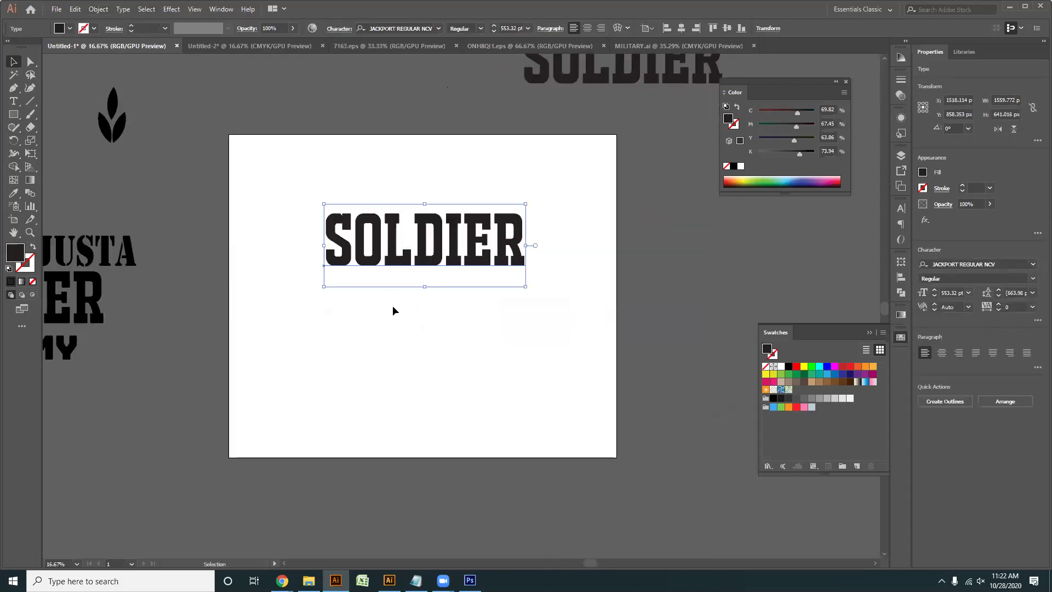
# - Select the SOLDIER text on the artboard and start an Arc Lower warp on it
pyautogui.moveTo(397, 321); pyautogui.dragTo(389, 368)
pyautogui.moveTo(479, 392); pyautogui.dragTo(286, 204)
pyautogui.moveTo(427, 431); pyautogui.dragTo(303, 251)
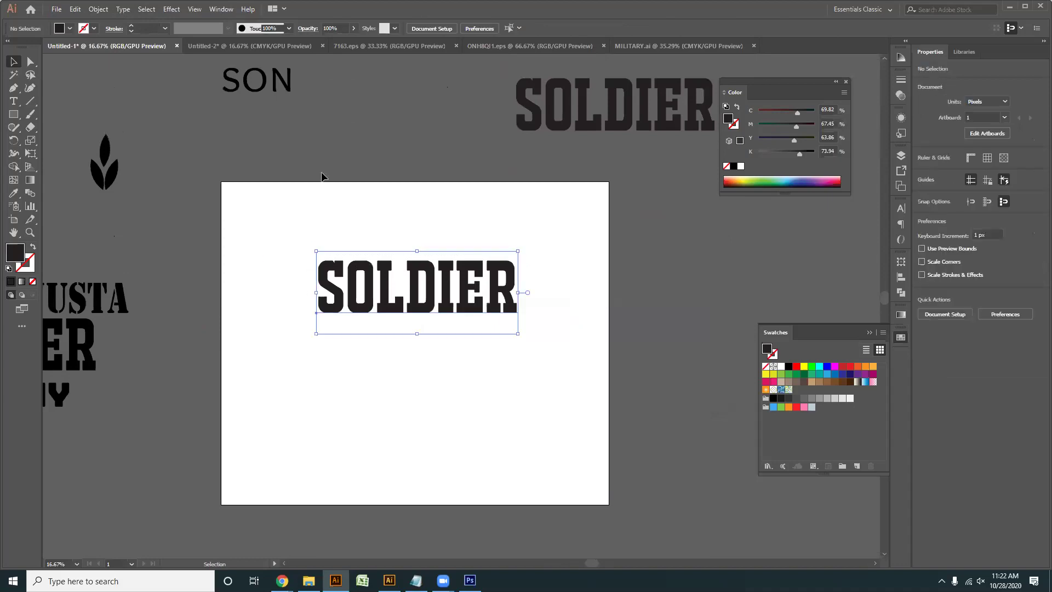
pyautogui.click(168, 10)
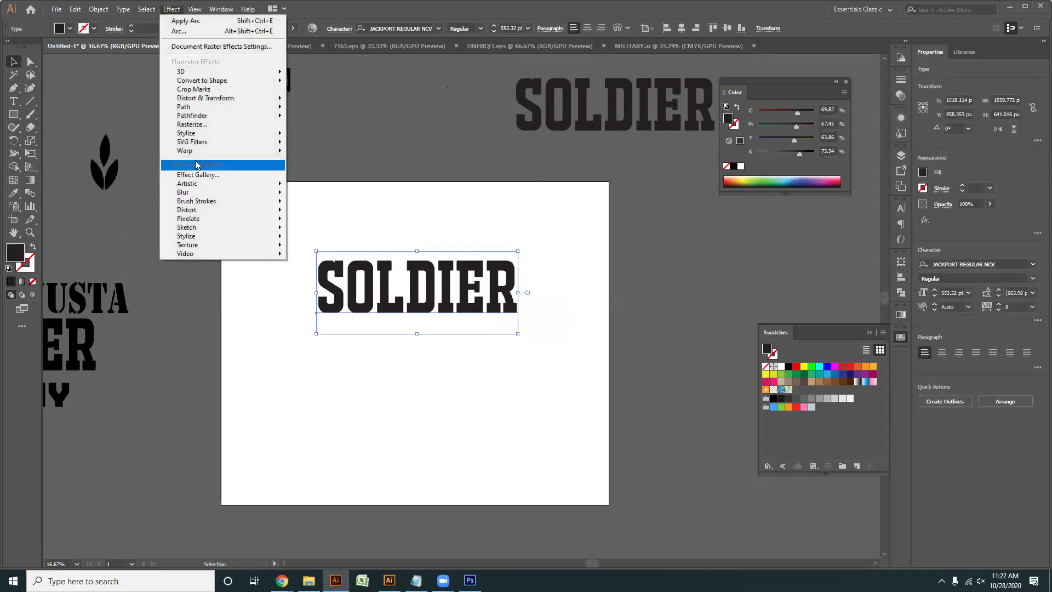
pyautogui.moveTo(193, 155)
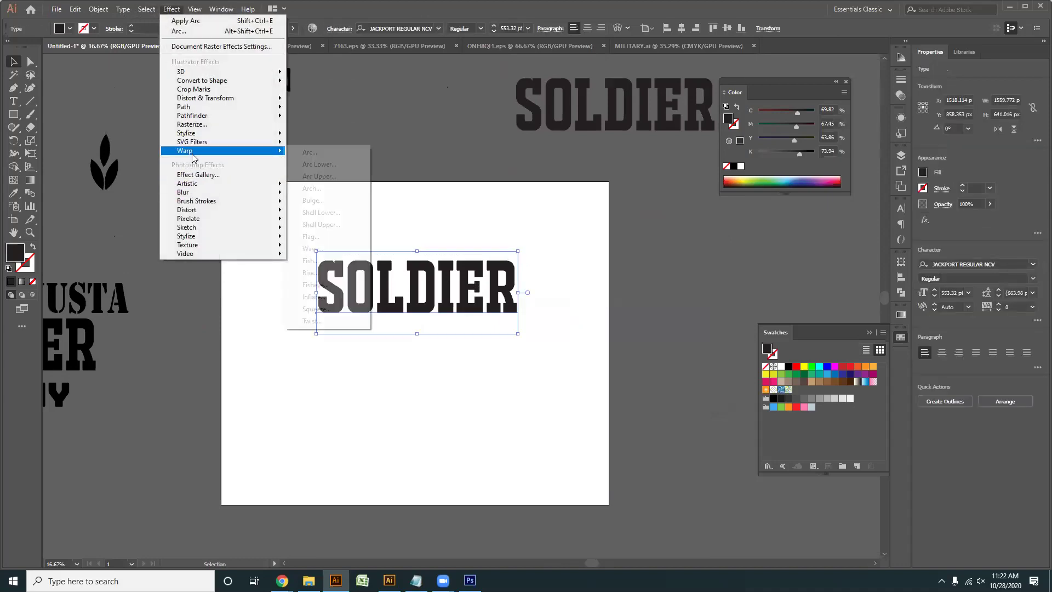
pyautogui.click(319, 166)
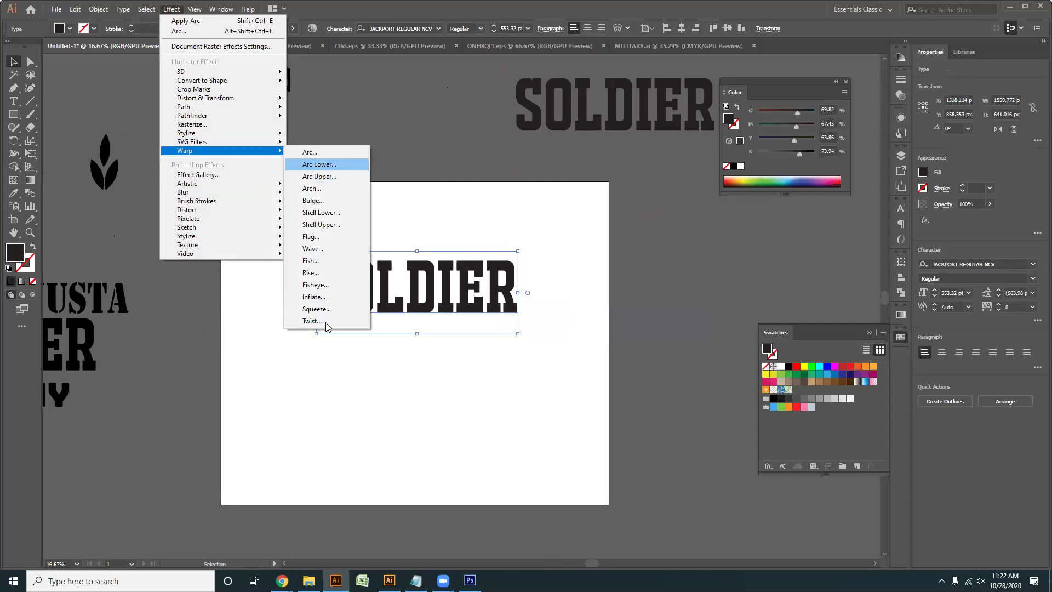
# - Preview the Arc Lower warp with vertical orientation and a bend of 71%
pyautogui.moveTo(605, 244); pyautogui.dragTo(625, 225)
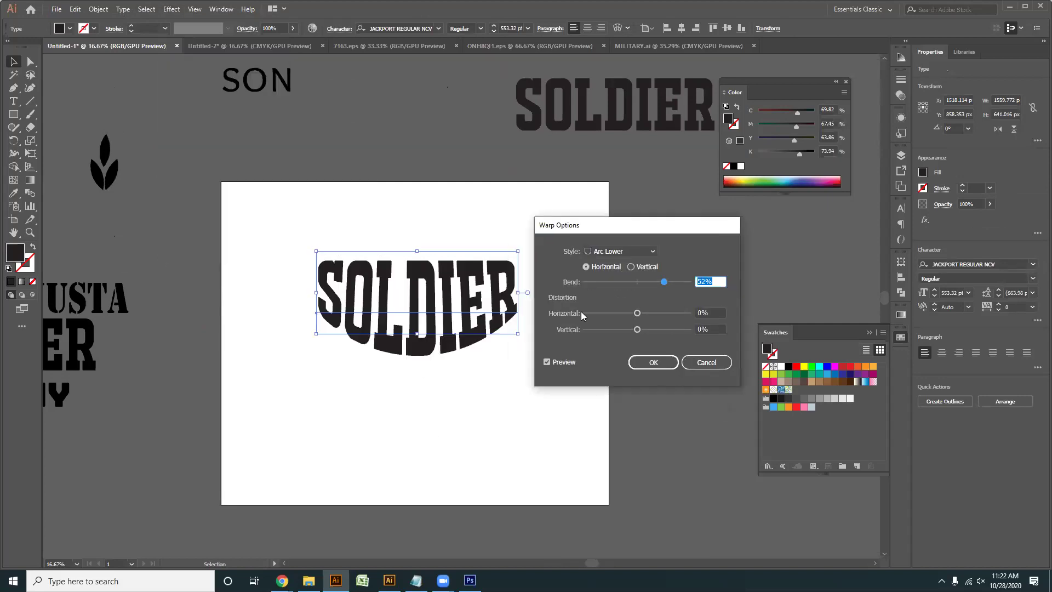
pyautogui.click(630, 266)
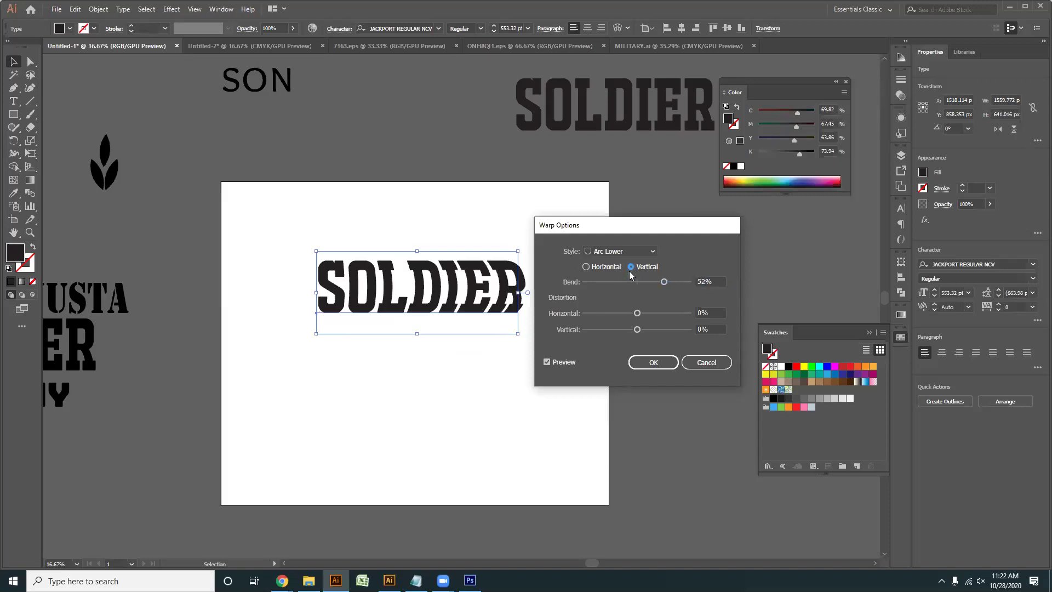
pyautogui.moveTo(664, 282)
pyautogui.mouseDown()
pyautogui.moveTo(585, 282)
pyautogui.moveTo(674, 282)
pyautogui.mouseUp()
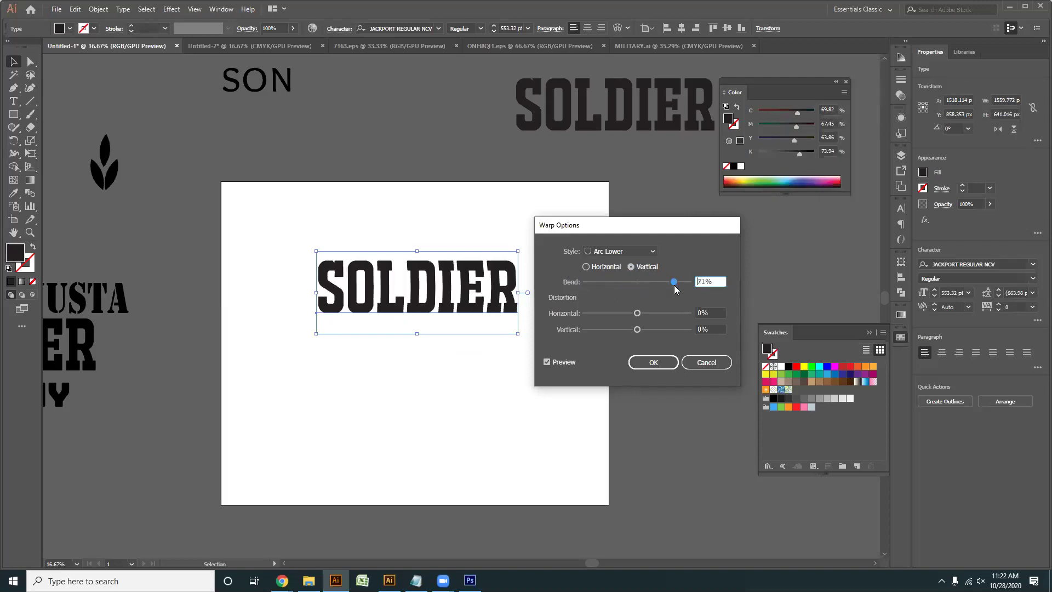
# - Apply the Arc Lower warp horizontally with a bend of about -28% and deselect the text
pyautogui.click(586, 267)
pyautogui.moveTo(674, 282); pyautogui.dragTo(623, 279)
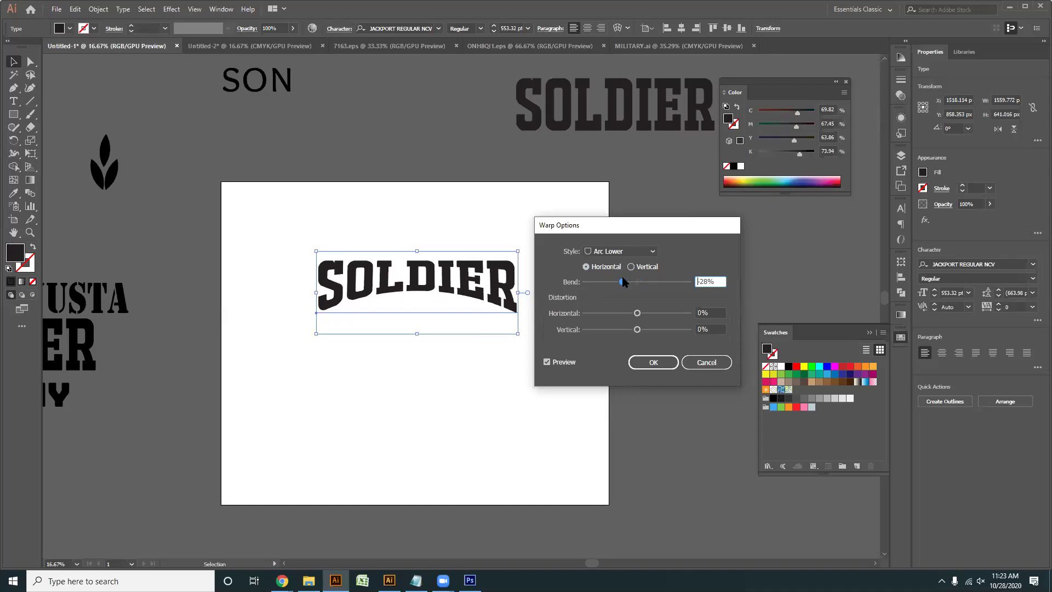
pyautogui.click(652, 362)
pyautogui.click(416, 390)
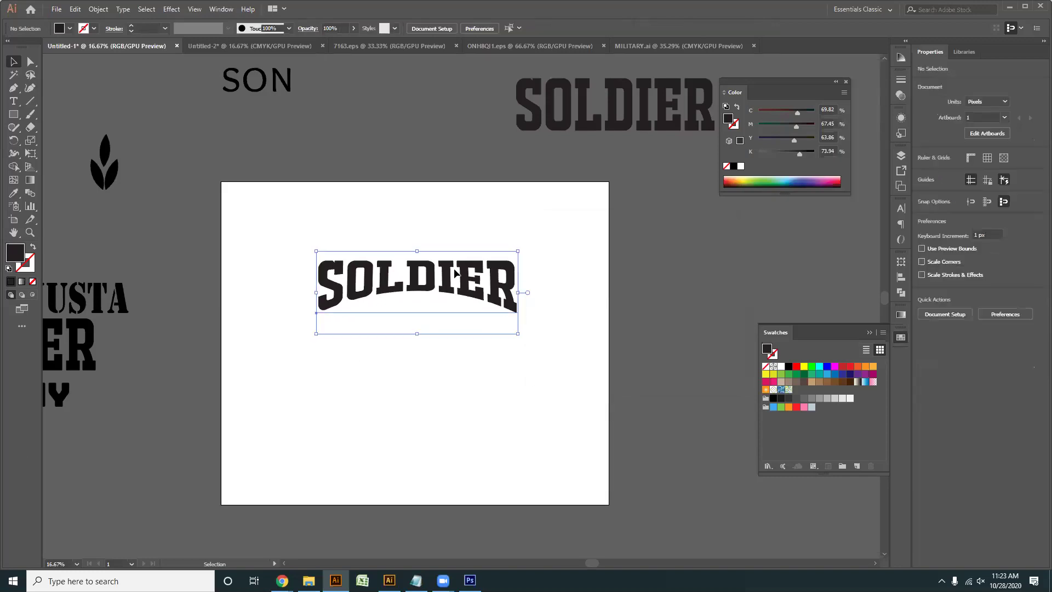
# - Move the Arc Lower SOLDIER above the spare text and bring the arched SOLDIER onto the artboard's upper part
pyautogui.scroll(-1, 467, 361)
pyautogui.moveTo(467, 361); pyautogui.dragTo(437, 283)
pyautogui.scroll(2, 486, 258)
pyautogui.press('space')
pyautogui.moveTo(459, 242); pyautogui.dragTo(508, 271)
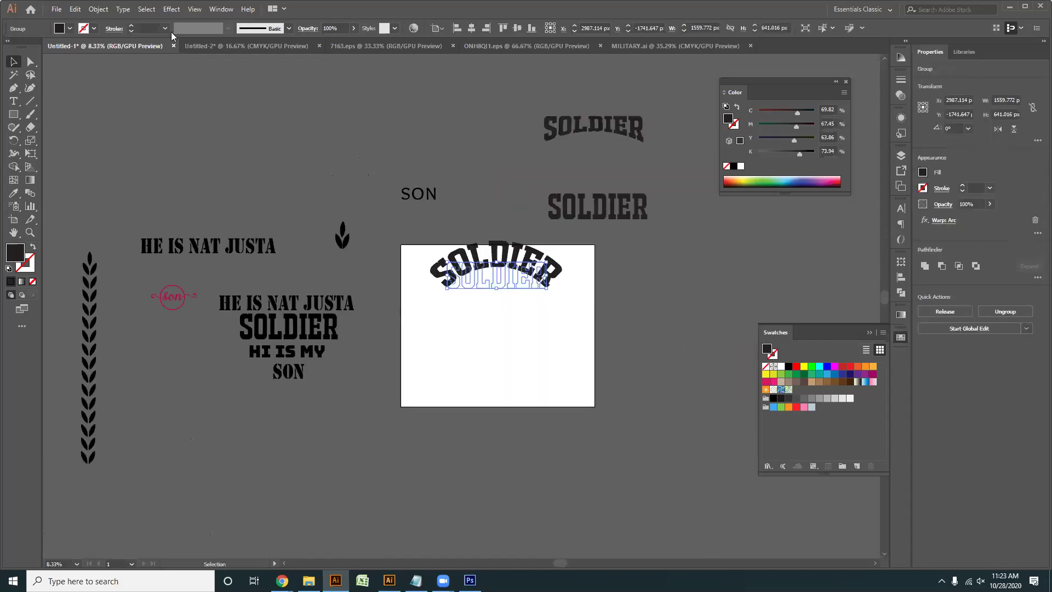
# - Expand the appearance of the arched SOLDIER group and deselect it
pyautogui.click(98, 9)
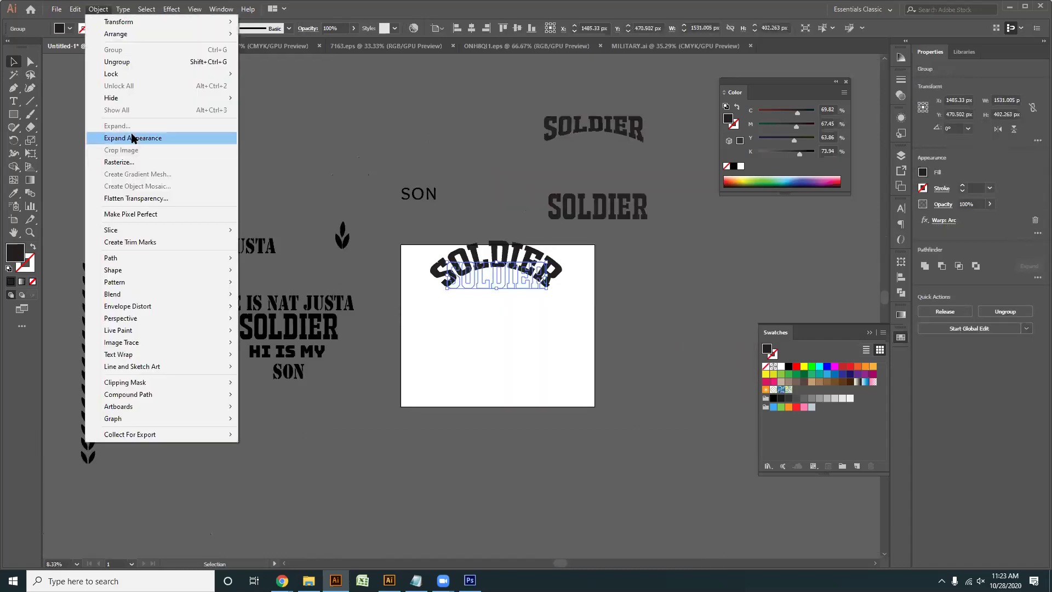
pyautogui.click(134, 138)
pyautogui.click(465, 339)
# - Move the arched SOLDIER lower on the artboard and place a duplicate of the spare SOLDIER text beneath it
pyautogui.scroll(1, 555, 252)
pyautogui.press('space')
pyautogui.moveTo(548, 257); pyautogui.dragTo(565, 213)
pyautogui.moveTo(536, 223); pyautogui.dragTo(537, 264)
pyautogui.scroll(-2, 573, 218)
pyautogui.moveTo(523, 186); pyautogui.dragTo(448, 279)
pyautogui.scroll(1, 438, 296)
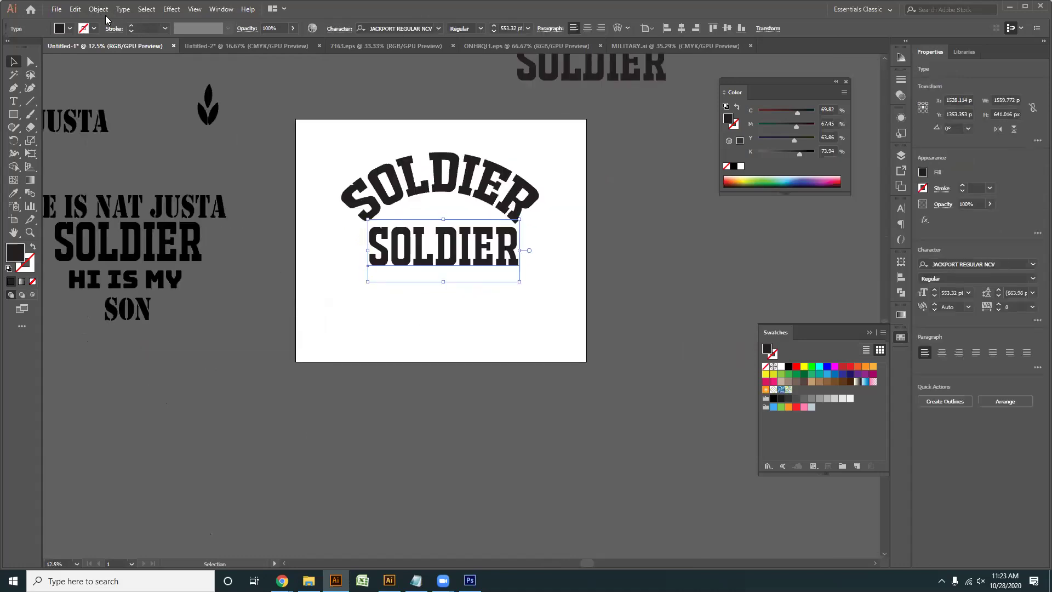
pyautogui.click(171, 9)
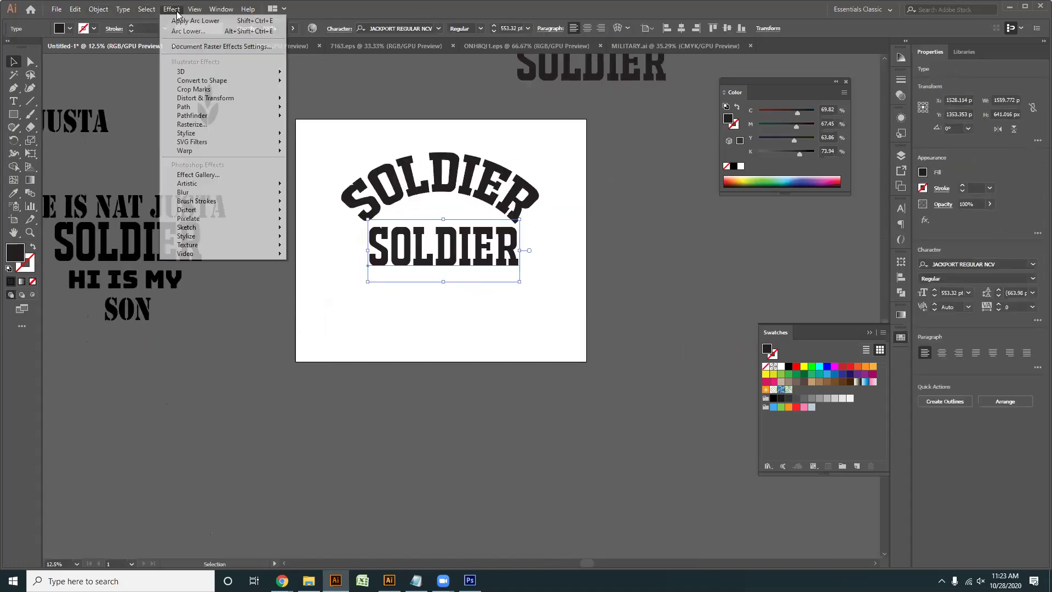
pyautogui.moveTo(203, 154)
pyautogui.click(310, 160)
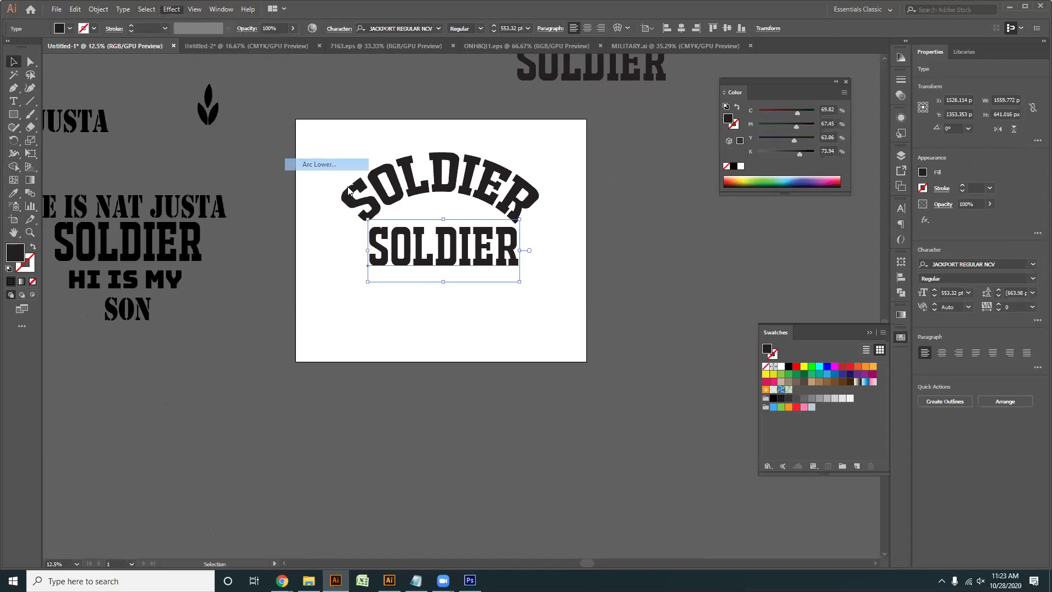
pyautogui.moveTo(622, 282); pyautogui.dragTo(663, 283)
pyautogui.click(706, 362)
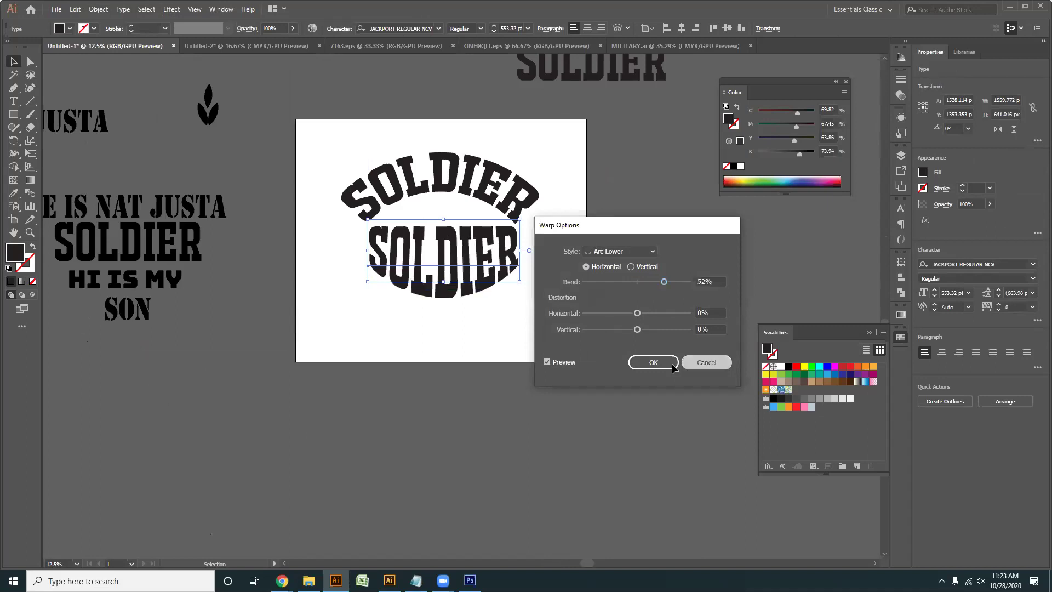
# - Apply a horizontal Arc Upper warp with a bend of about 41% to the straight SOLDIER text and deselect it
pyautogui.click(172, 10)
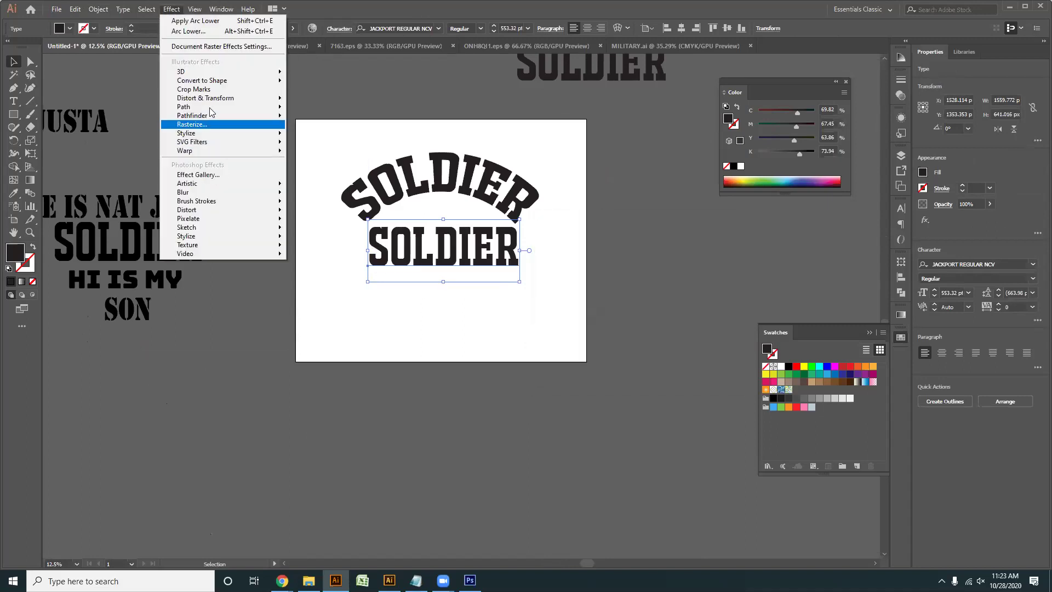
pyautogui.moveTo(247, 150)
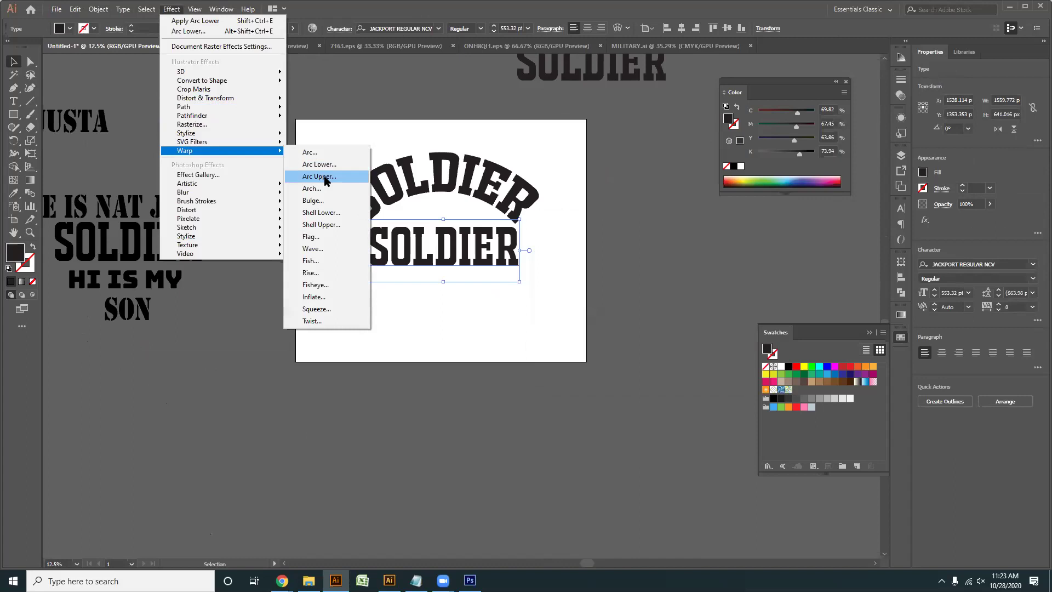
pyautogui.click(318, 176)
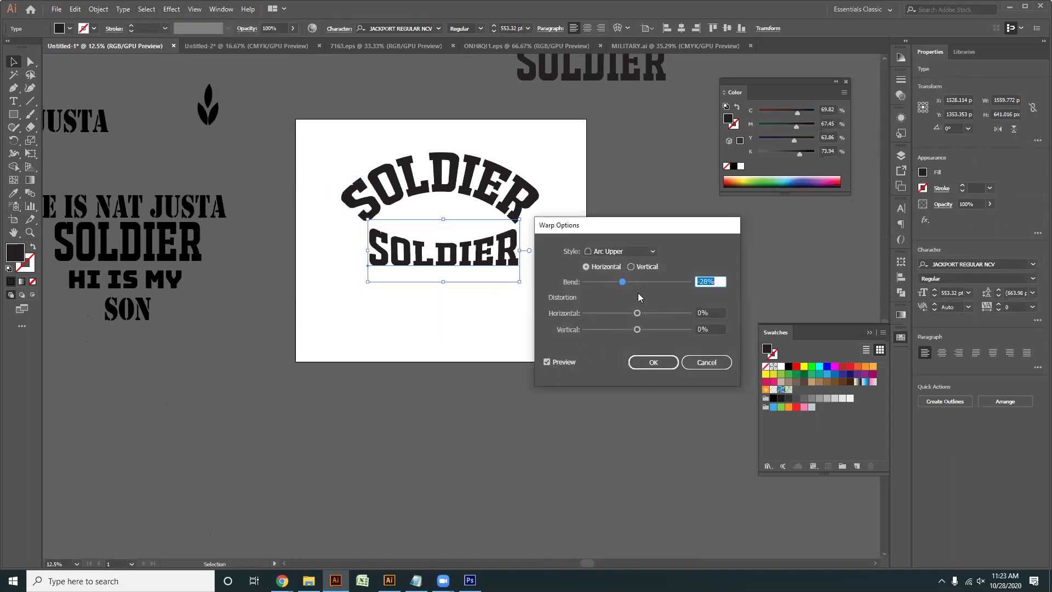
pyautogui.moveTo(624, 282); pyautogui.dragTo(658, 282)
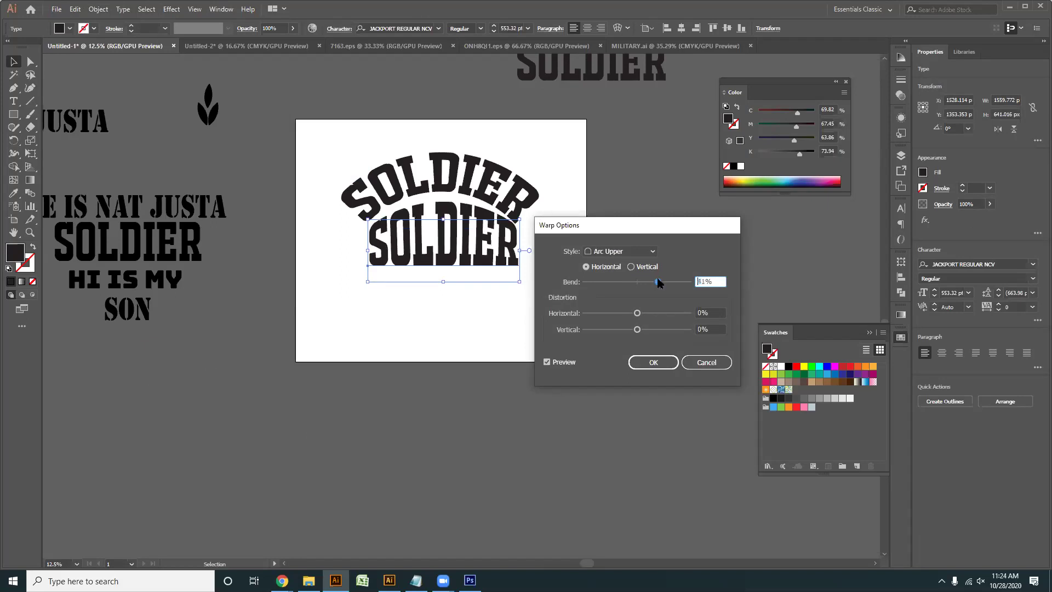
pyautogui.click(665, 362)
pyautogui.click(459, 320)
# - Shift the Arc Upper SOLDIER text slightly to the left and expand its appearance
pyautogui.scroll(2, 415, 277)
pyautogui.moveTo(415, 277); pyautogui.dragTo(507, 295)
pyautogui.moveTo(578, 224); pyautogui.dragTo(552, 225)
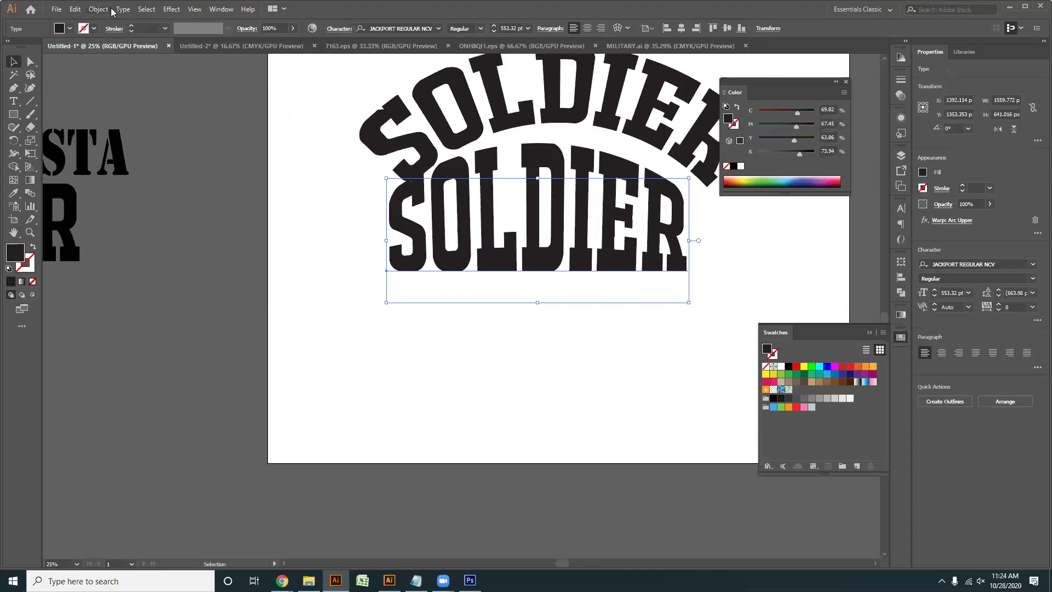
pyautogui.click(96, 10)
pyautogui.click(125, 141)
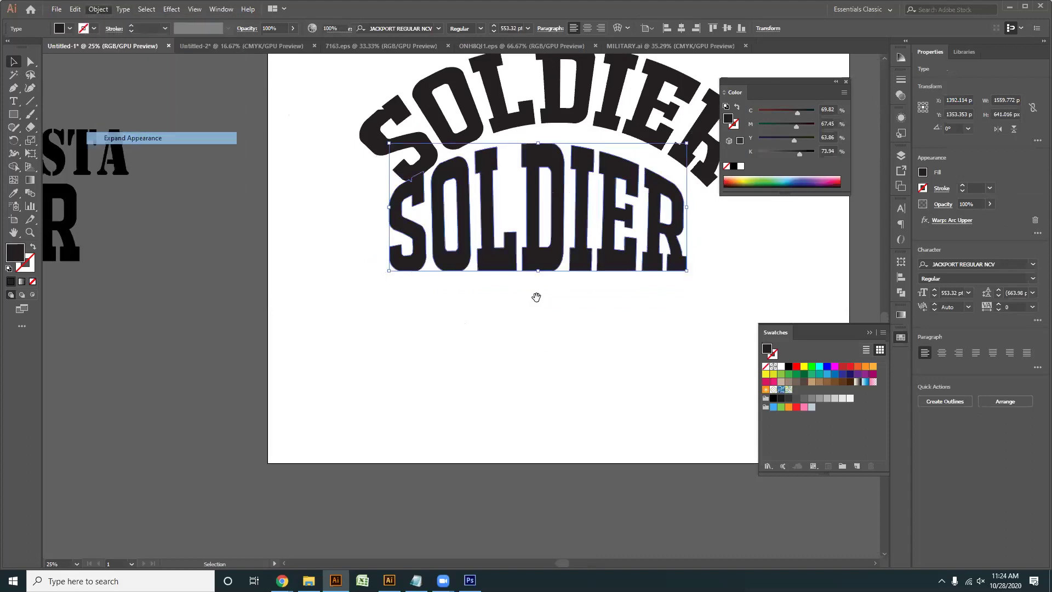
# - Center the expanded Arc Upper SOLDIER closely beneath the arched SOLDIER and deselect it
pyautogui.moveTo(568, 253); pyautogui.dragTo(417, 268)
pyautogui.moveTo(416, 260); pyautogui.dragTo(427, 351)
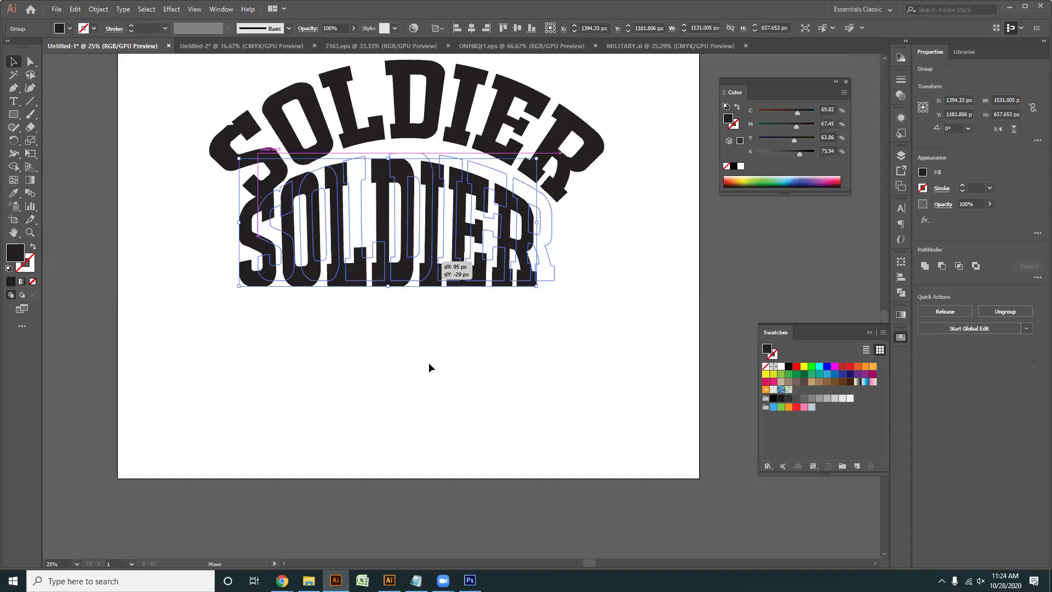
pyautogui.moveTo(406, 308); pyautogui.dragTo(396, 305)
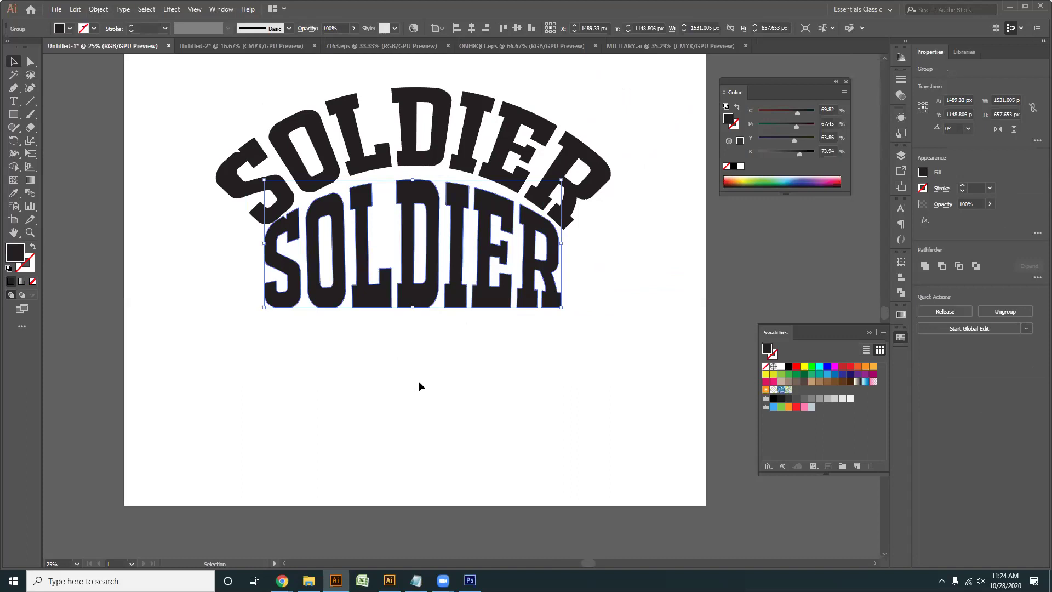
pyautogui.click(420, 346)
pyautogui.scroll(-2, 420, 345)
pyautogui.moveTo(377, 179); pyautogui.dragTo(430, 344)
pyautogui.scroll(1, 429, 345)
pyautogui.scroll(-1, 484, 327)
pyautogui.hscroll(-1, 539, 162)
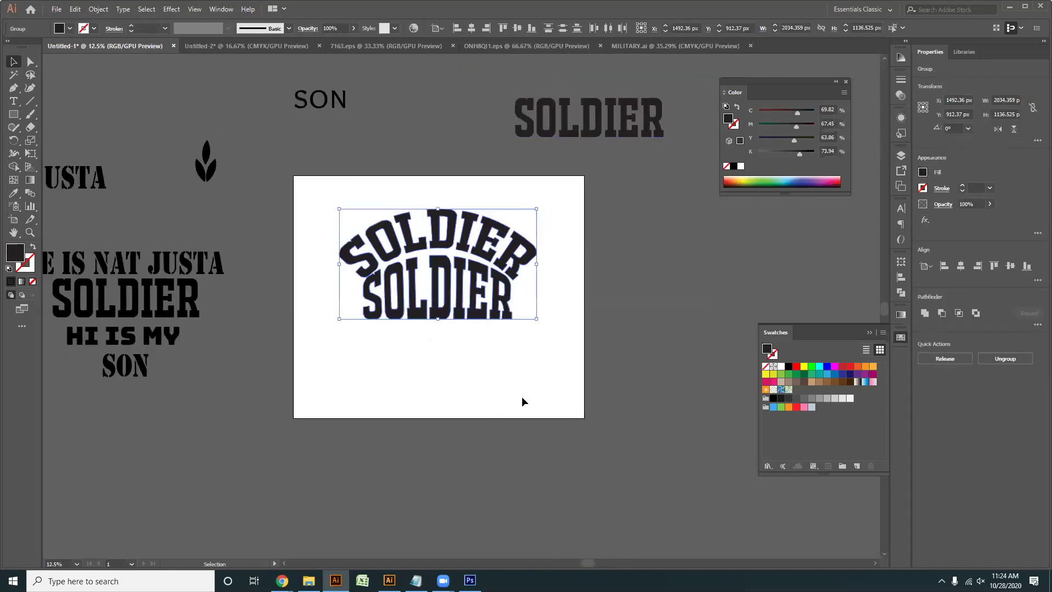
pyautogui.click(522, 399)
# - Duplicate the arched SOLDIER rotated 180° and place the copy below the middle SOLDIER as a lower arc
pyautogui.click(500, 241)
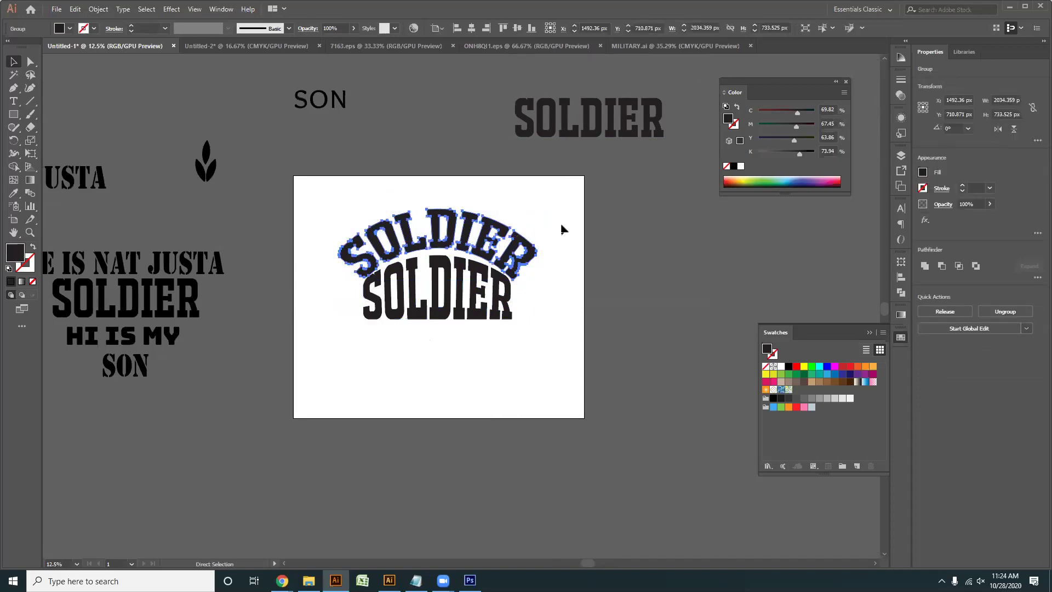
pyautogui.moveTo(541, 208); pyautogui.dragTo(371, 277)
pyautogui.keyDown('ctrl'); pyautogui.click(371, 276); pyautogui.keyUp('ctrl')
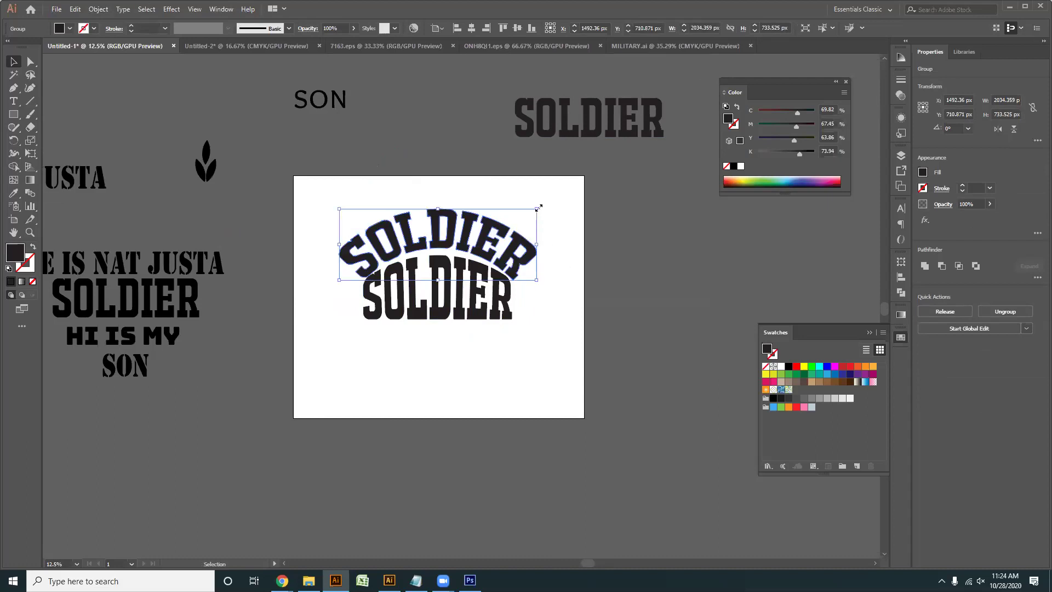
pyautogui.moveTo(543, 210); pyautogui.dragTo(367, 277)
pyautogui.moveTo(510, 258); pyautogui.dragTo(491, 377)
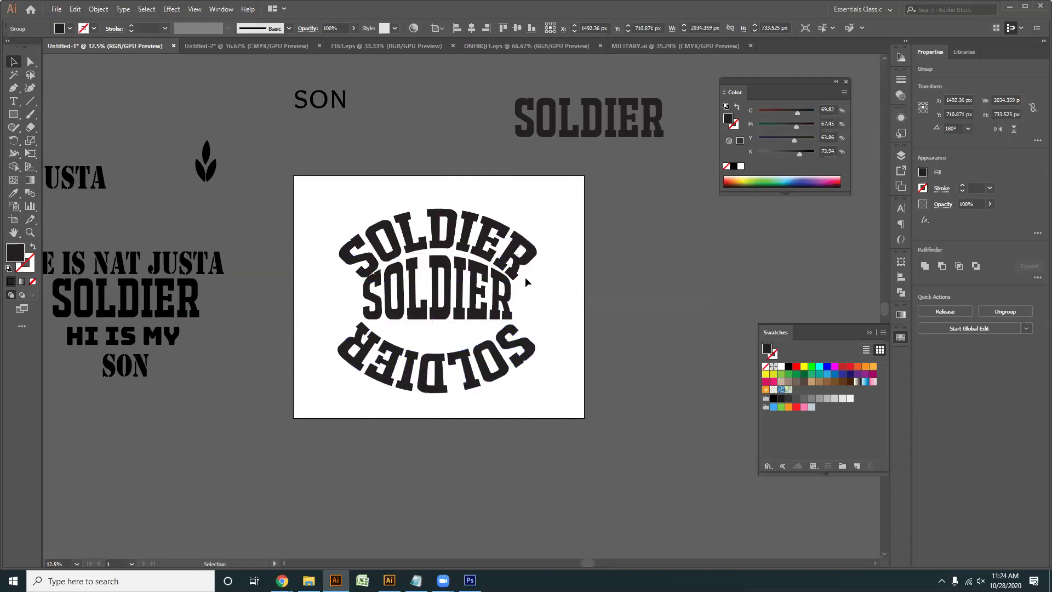
pyautogui.click(524, 317)
pyautogui.scroll(-1, 524, 317)
pyautogui.scroll(1, 476, 312)
pyautogui.scroll(1, 547, 406)
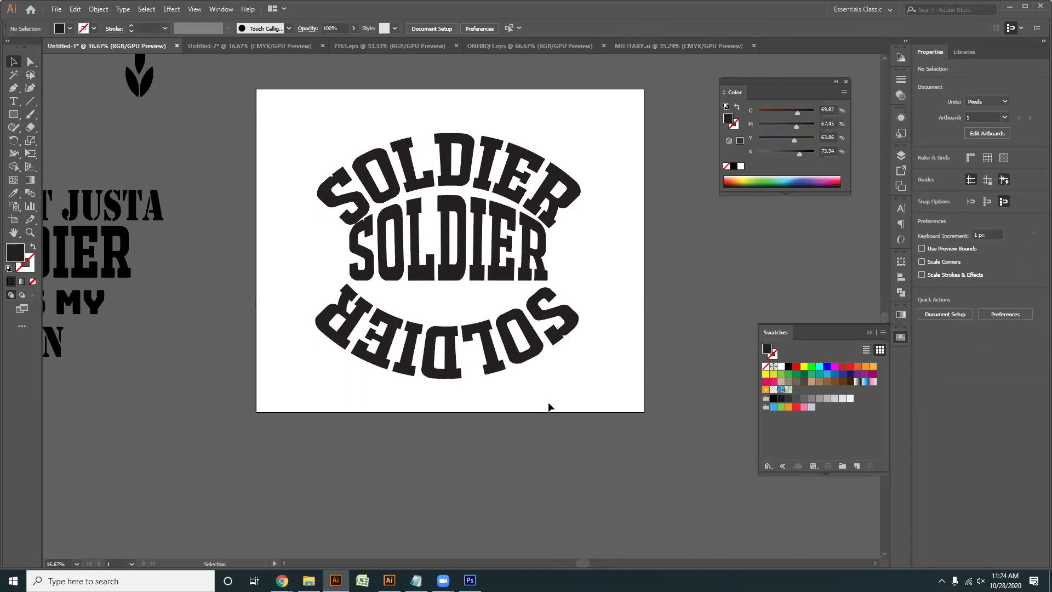
# - Nudge the middle SOLDIER down by about 15 px between the two arcs and deselect it
pyautogui.click(447, 263)
pyautogui.press('Down')
pyautogui.press('Down')
pyautogui.press('Down')
pyautogui.press('Down')
pyautogui.press('Down')
pyautogui.press('Down')
pyautogui.press('Down')
pyautogui.press('Down')
pyautogui.press('Down')
pyautogui.press('Down')
pyautogui.press('Down')
pyautogui.press('Down')
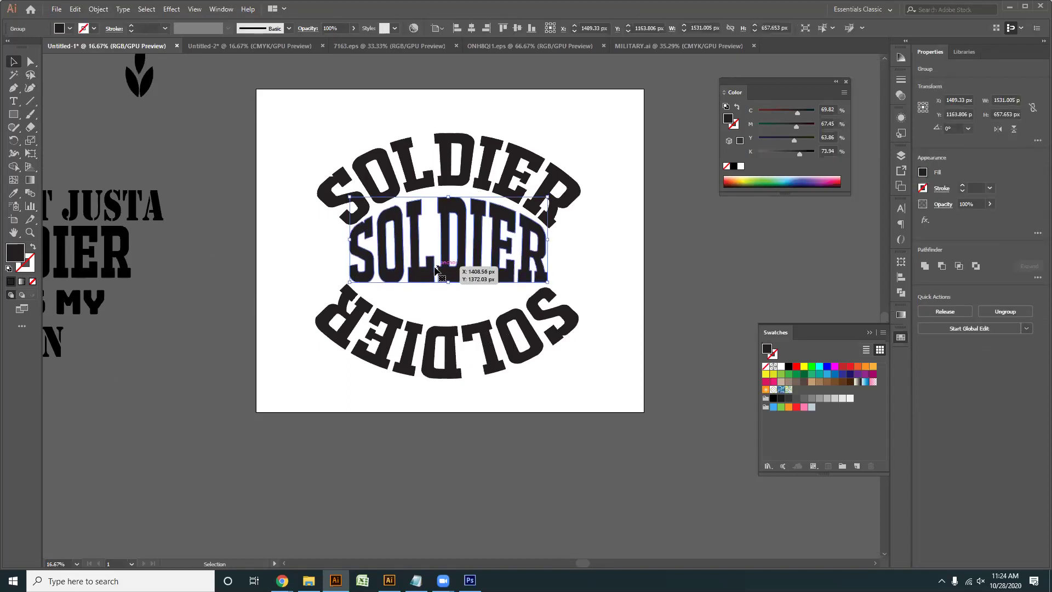
pyautogui.click(535, 415)
pyautogui.scroll(-2, 564, 352)
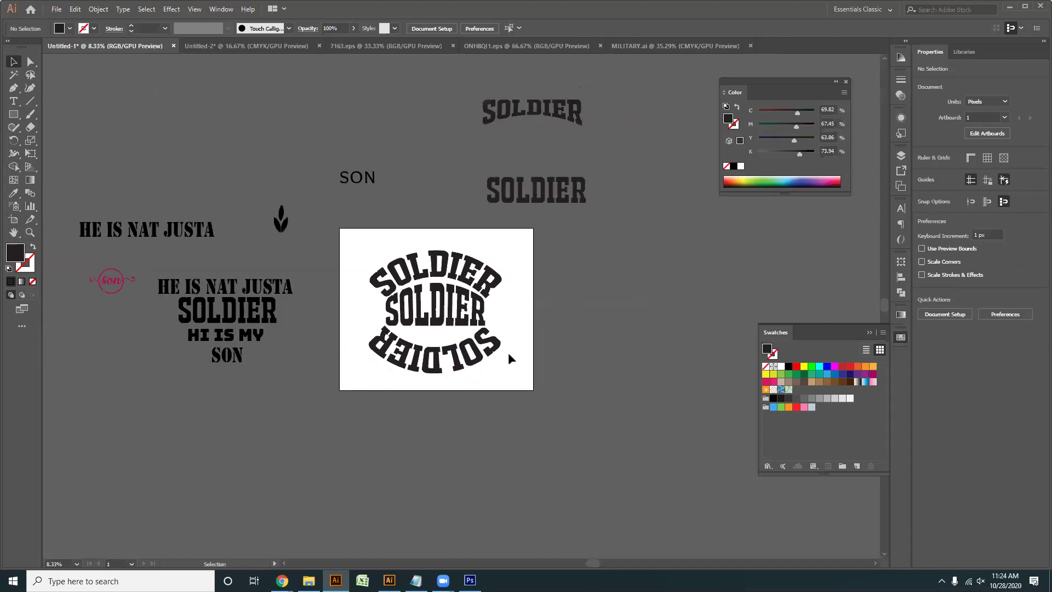
# - Move all three SOLDIER words together off the artboard to its right side
pyautogui.scroll(1, 493, 353)
pyautogui.moveTo(468, 405); pyautogui.dragTo(316, 241)
pyautogui.moveTo(380, 238); pyautogui.dragTo(348, 246)
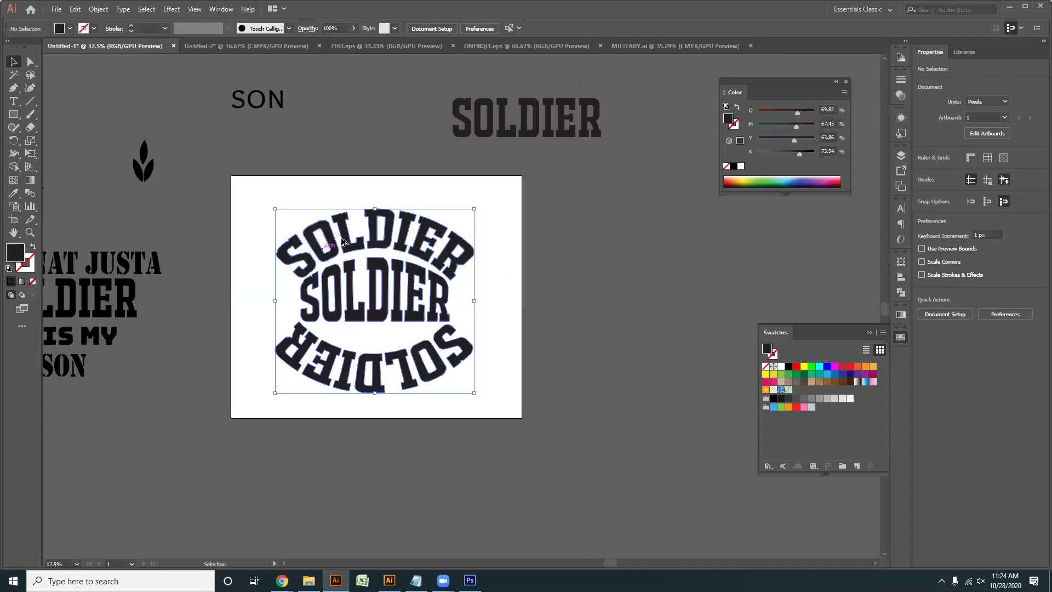
pyautogui.scroll(-1, 342, 238)
pyautogui.click(378, 264)
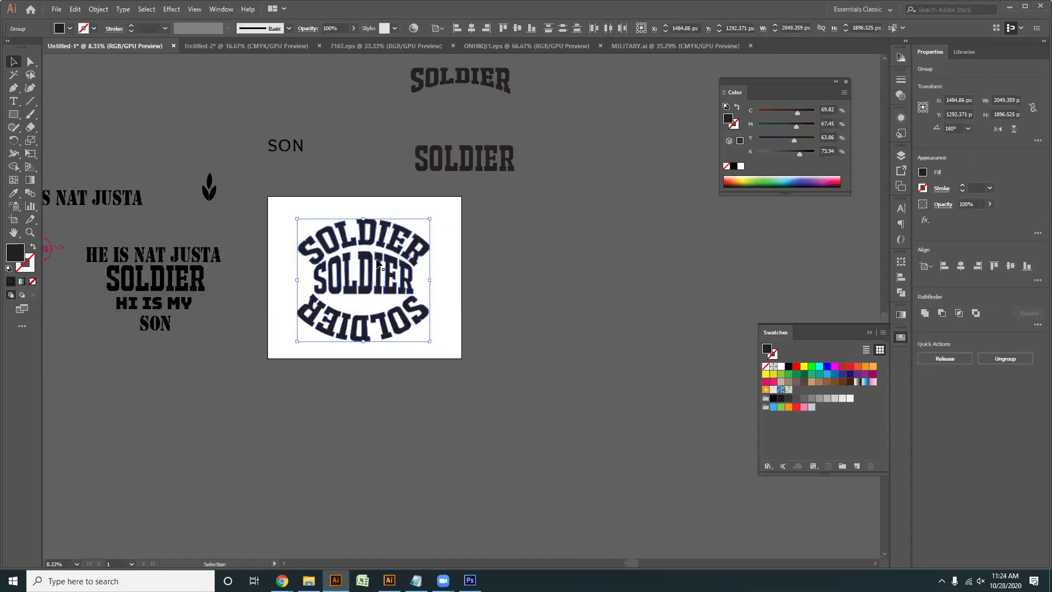
pyautogui.moveTo(379, 271); pyautogui.dragTo(697, 237)
# - Duplicate the plain SOLDIER text onto the artboard, apply an Arc Lower warp with a -30% horizontal bend, and deselect it
pyautogui.moveTo(479, 157); pyautogui.dragTo(388, 260)
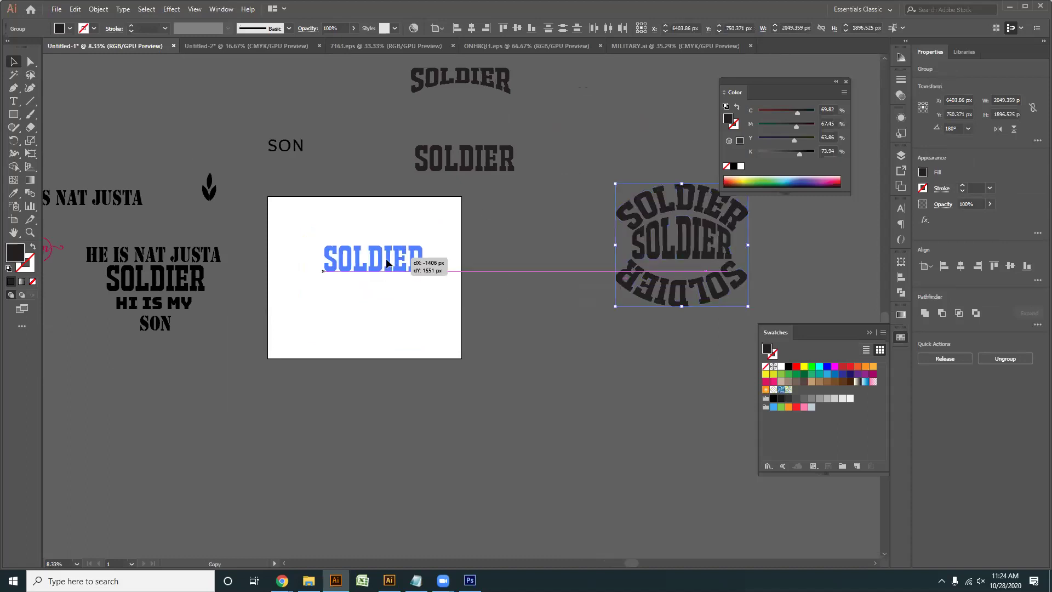
pyautogui.scroll(1, 398, 303)
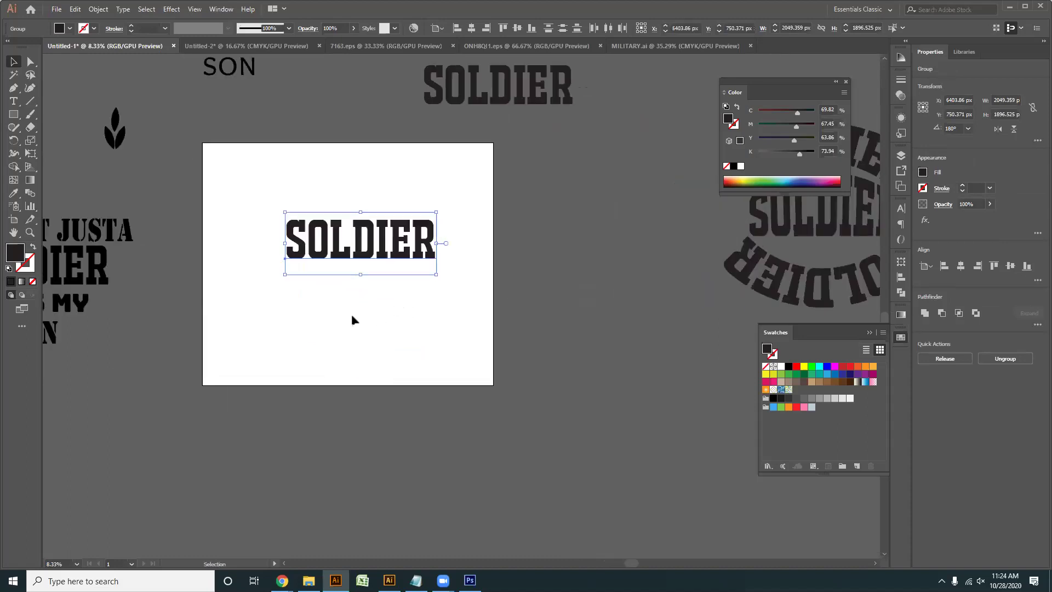
pyautogui.click(171, 9)
pyautogui.moveTo(219, 151)
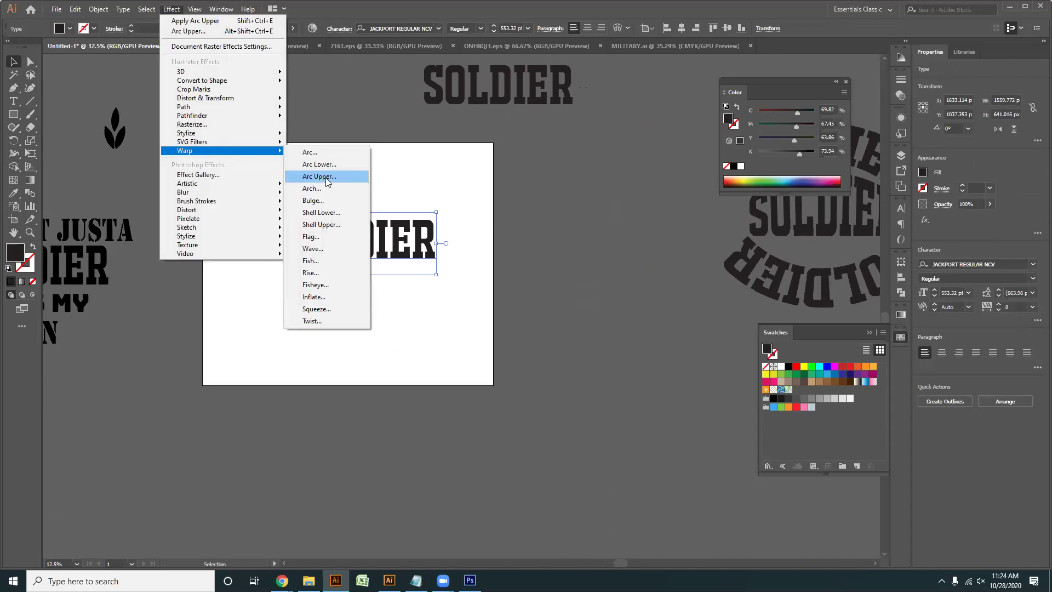
pyautogui.click(328, 169)
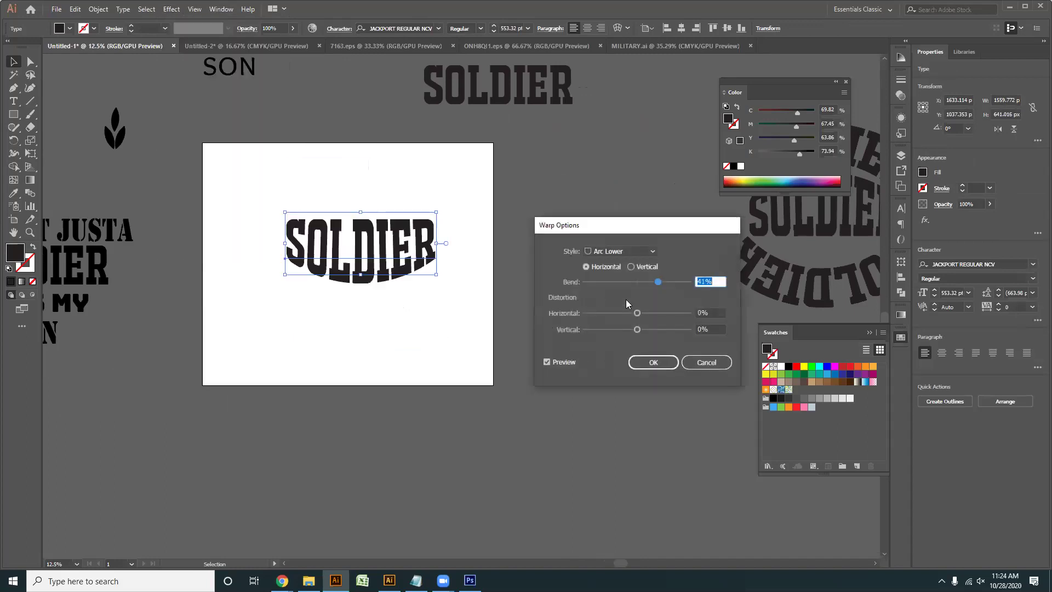
pyautogui.moveTo(658, 283); pyautogui.dragTo(621, 282)
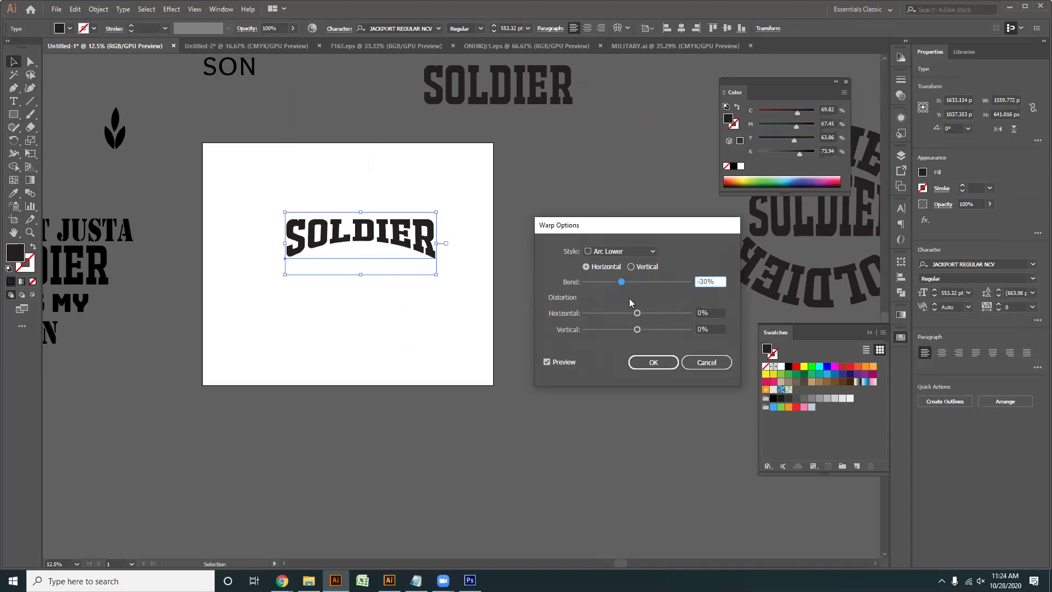
pyautogui.click(653, 362)
pyautogui.click(403, 336)
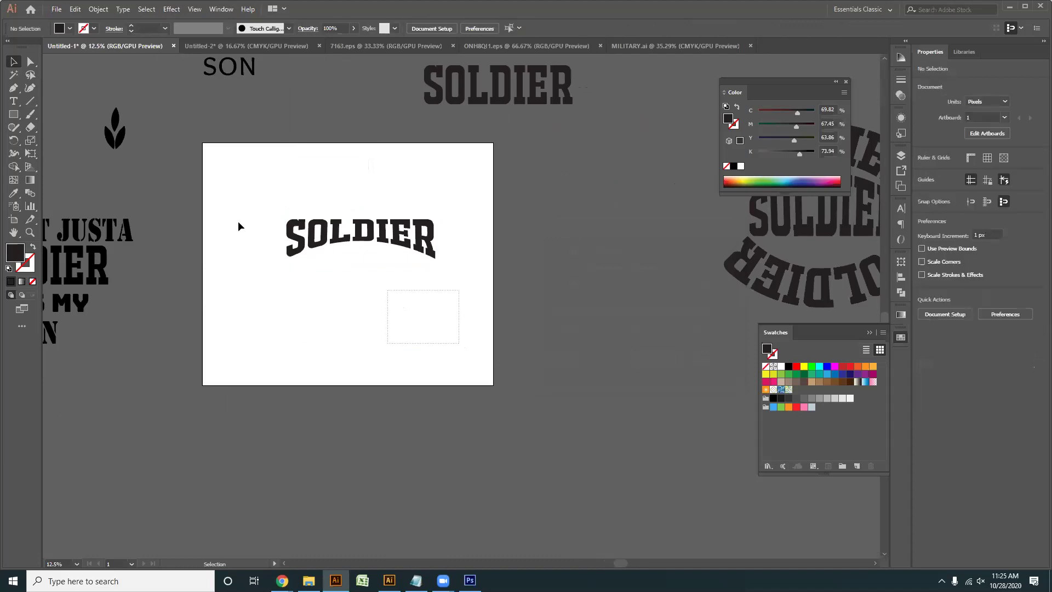
pyautogui.click(409, 356)
pyautogui.scroll(-1, 374, 335)
pyautogui.scroll(1, 375, 336)
pyautogui.scroll(-1, 375, 331)
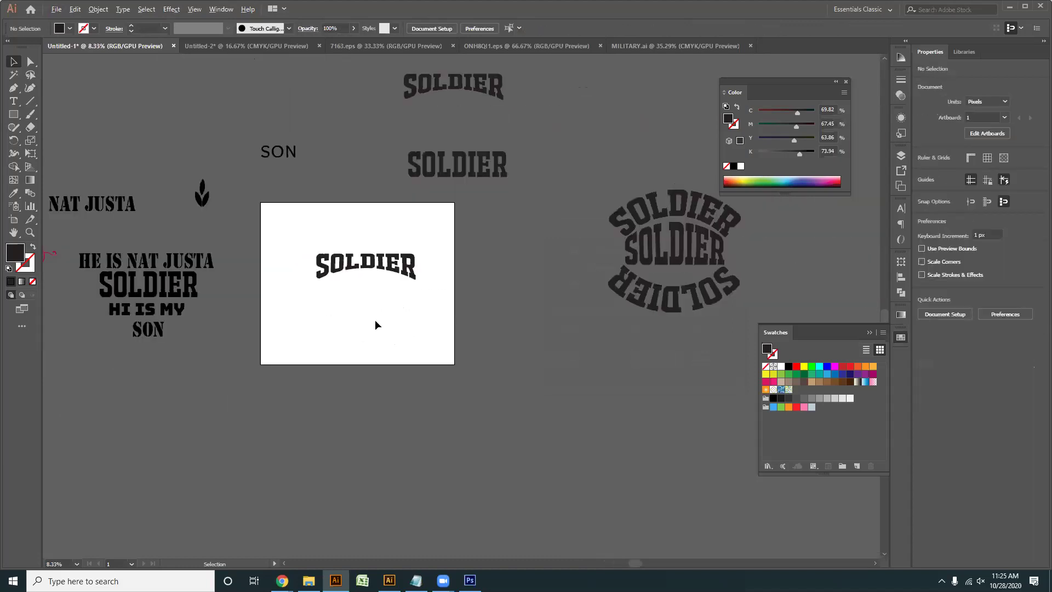
# - Review the stacked SOLDIER lettering, the grunge textures in ONH8QJ1.eps, the rope frames in 7163.eps and the Untitled-2 artwork
pyautogui.moveTo(530, 317); pyautogui.dragTo(449, 331)
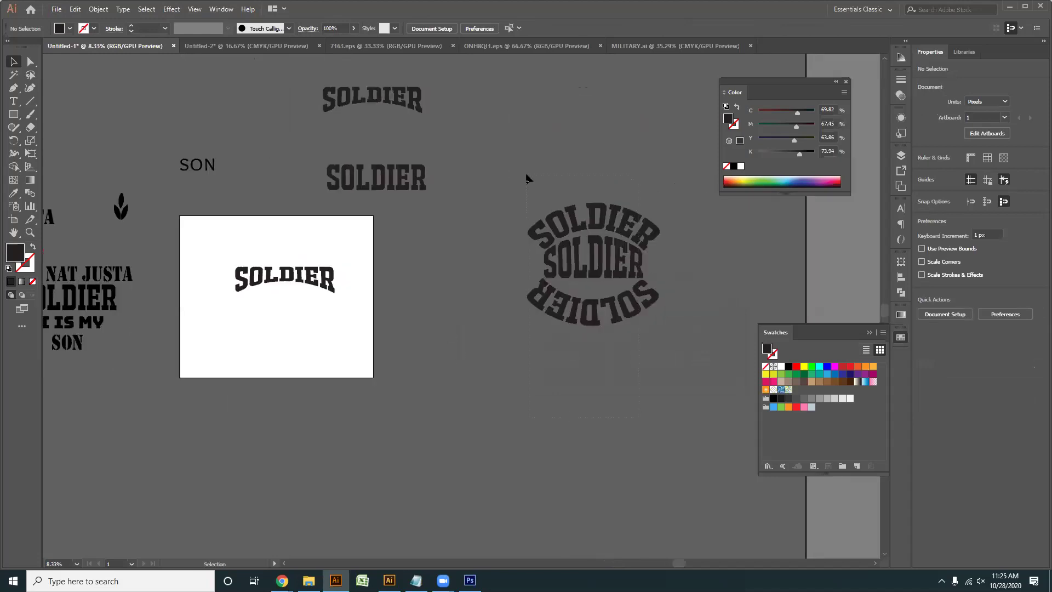
pyautogui.click(525, 178)
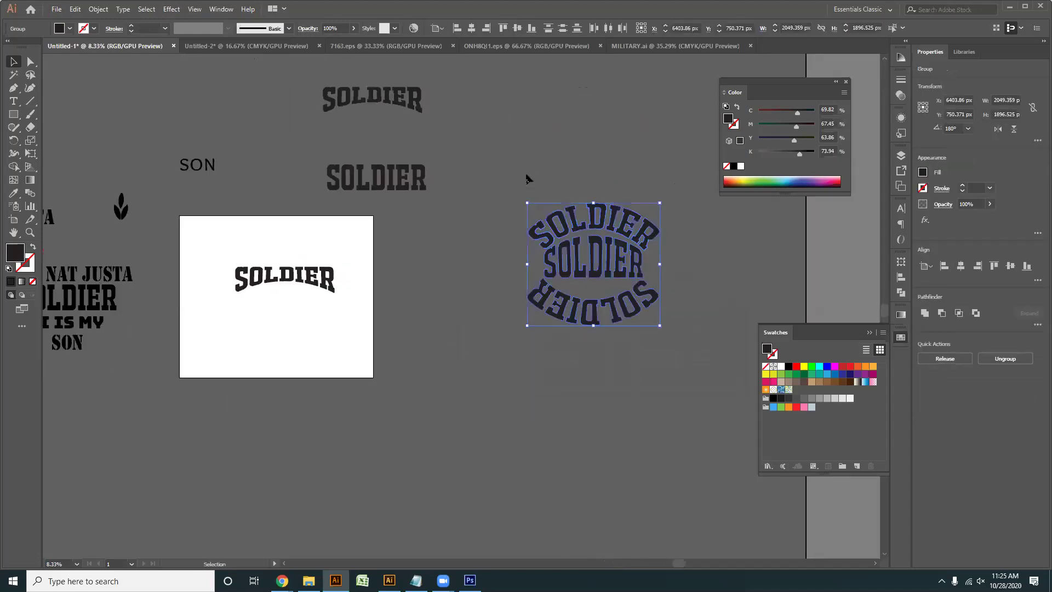
pyautogui.click(534, 47)
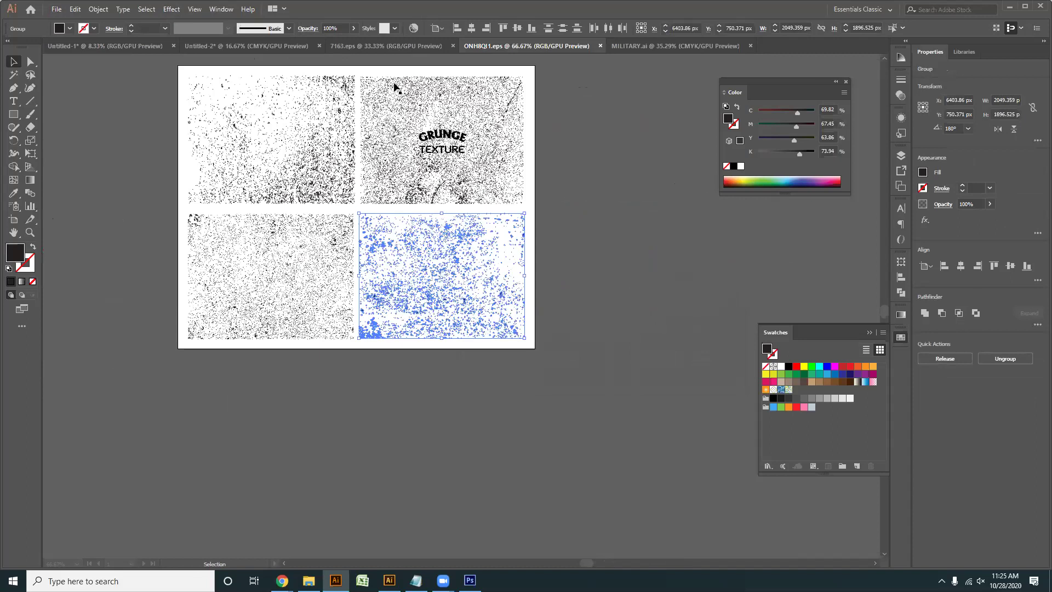
pyautogui.click(385, 47)
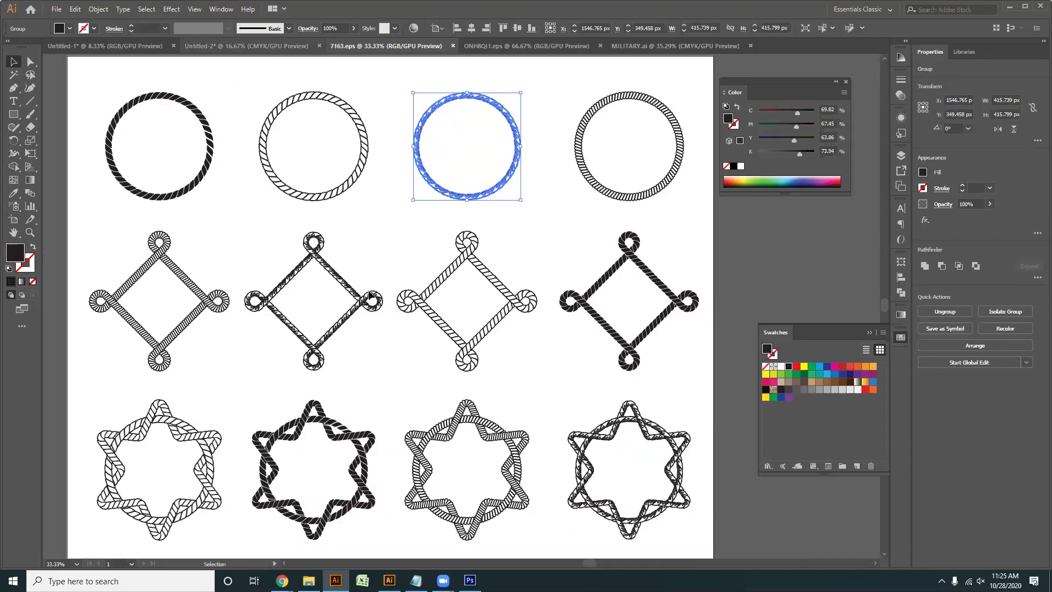
pyautogui.hotkey('ctrl', 'shift', 'Tab')
pyautogui.hotkey('ctrl', '-')
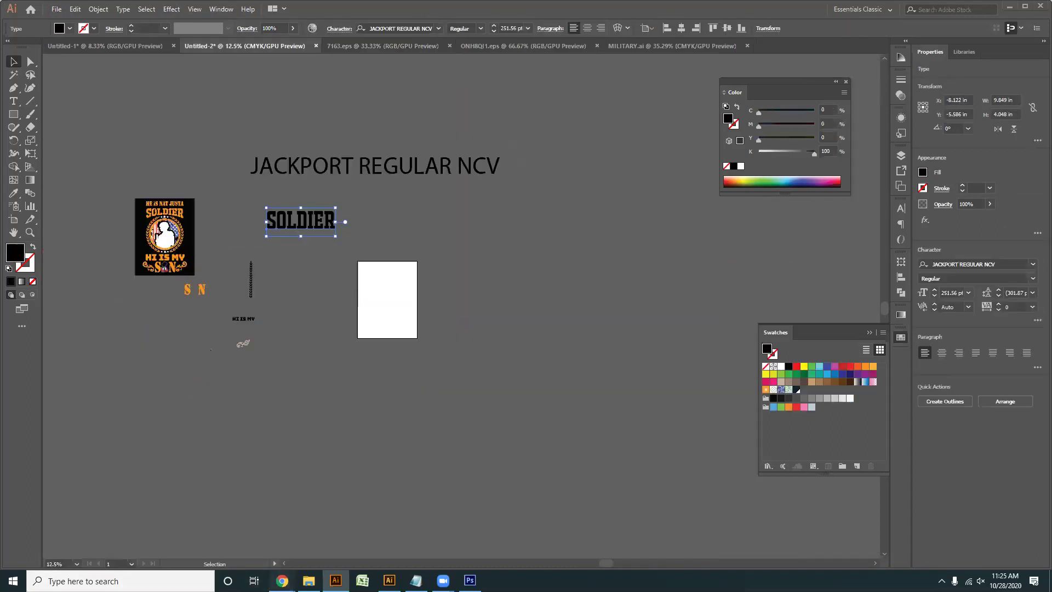
# - Switch to Chrome and close every tab after the Freepik ornament search, from the rope frames page through the t-shirt design search
pyautogui.click(282, 580)
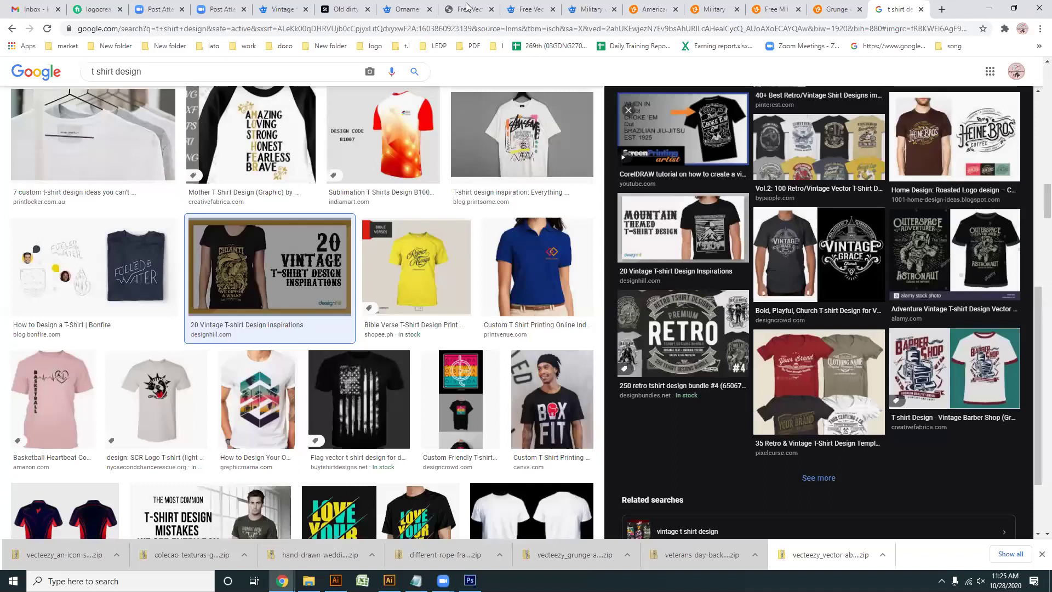
pyautogui.click(489, 11)
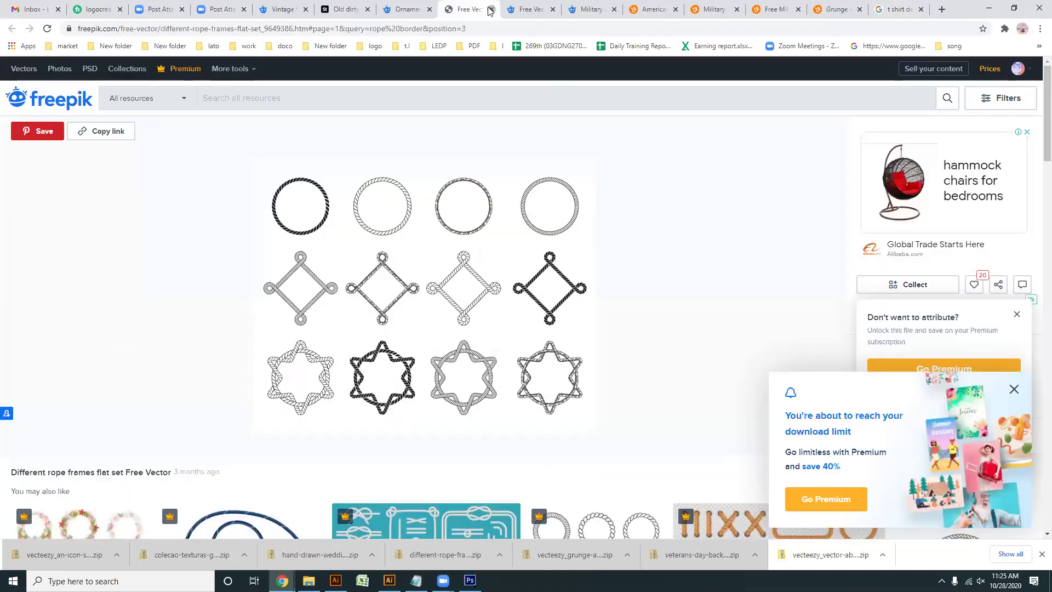
pyautogui.click(491, 10)
pyautogui.click(491, 10)
pyautogui.click(491, 10)
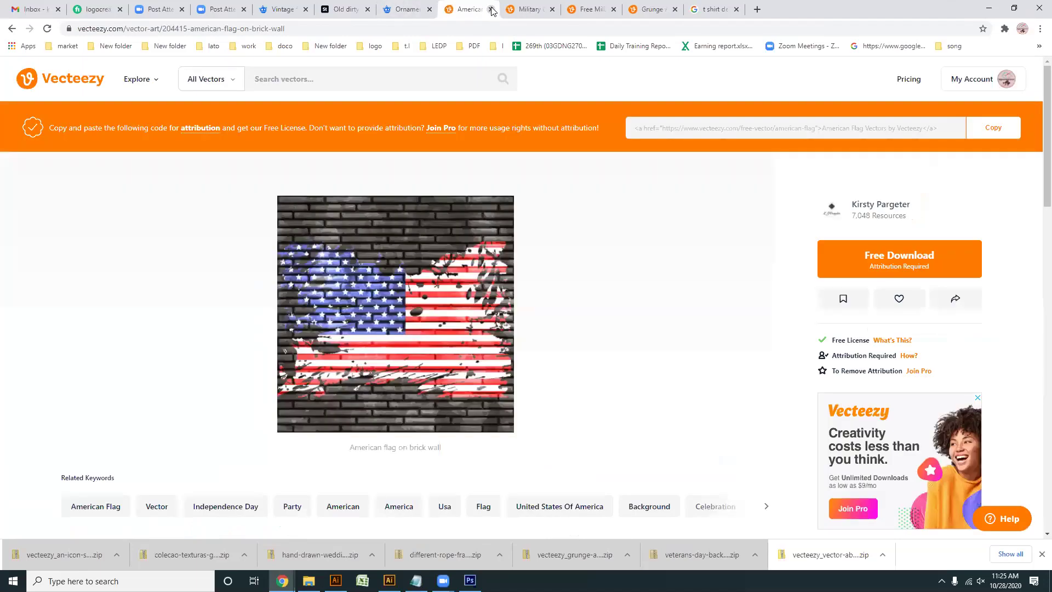
pyautogui.click(491, 10)
pyautogui.click(490, 10)
pyautogui.click(491, 10)
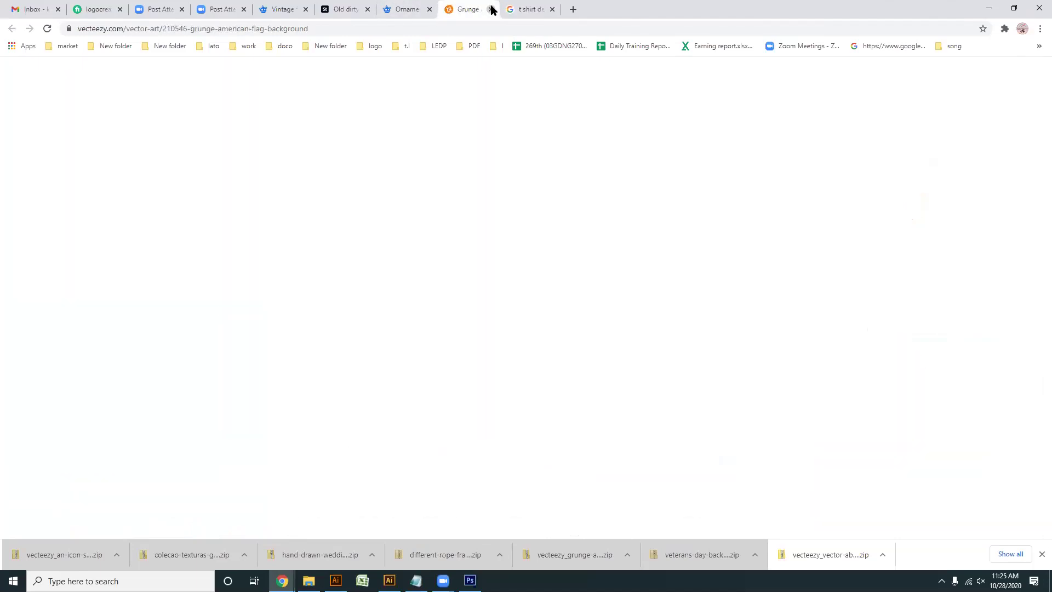
pyautogui.click(491, 10)
pyautogui.click(491, 10)
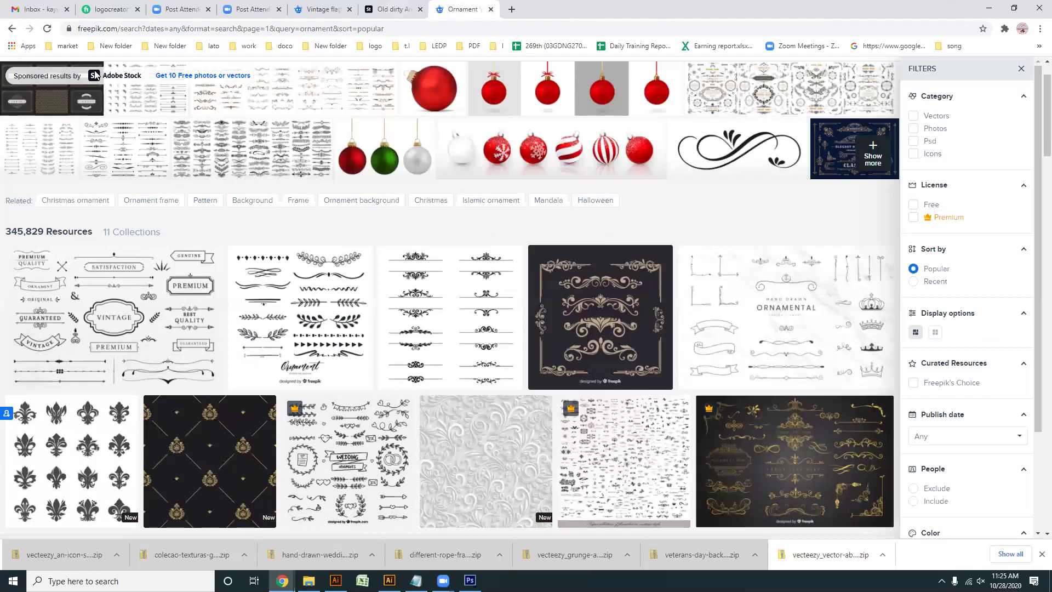
# - Search Freepik for "classie motorcycle" from the vintage flag results page and look through the results
pyautogui.hotkey('ctrl', 'shift', 'Tab')
pyautogui.hotkey('ctrl', 'shift', 'Tab')
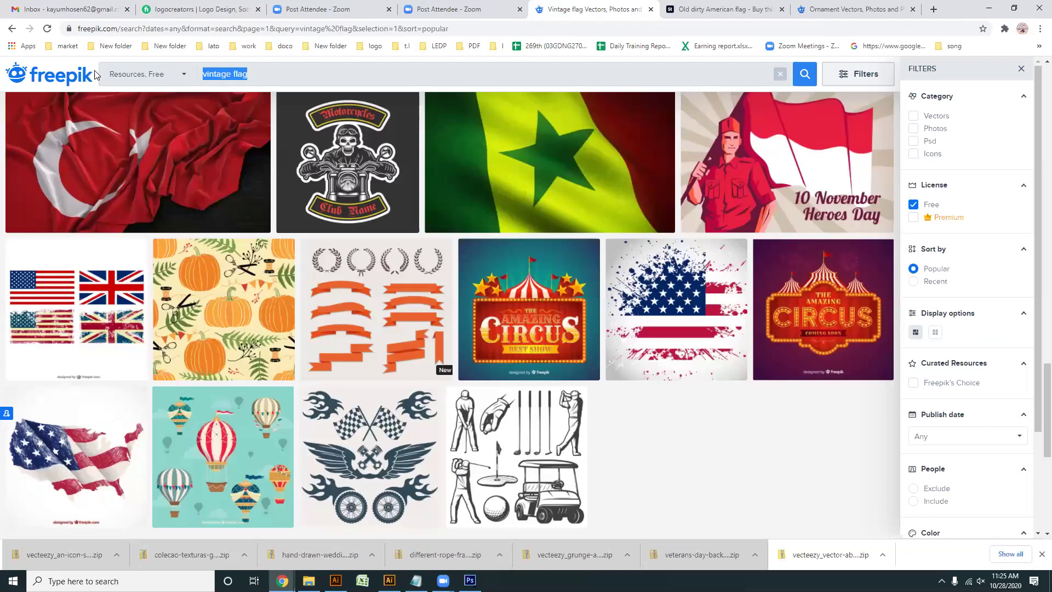
pyautogui.write('classie')
pyautogui.write('motorc')
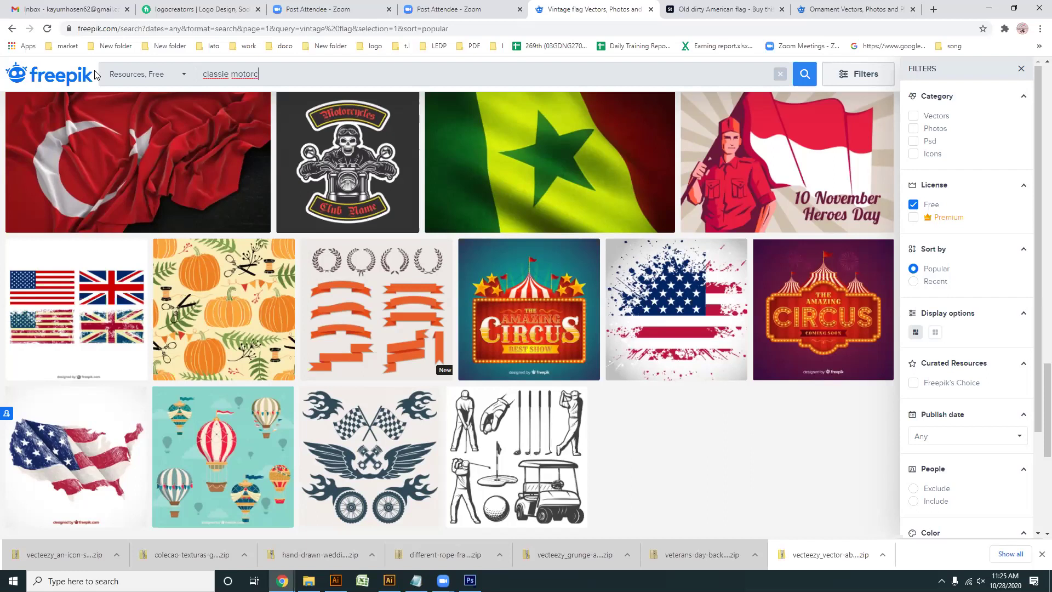
pyautogui.write('ycle')
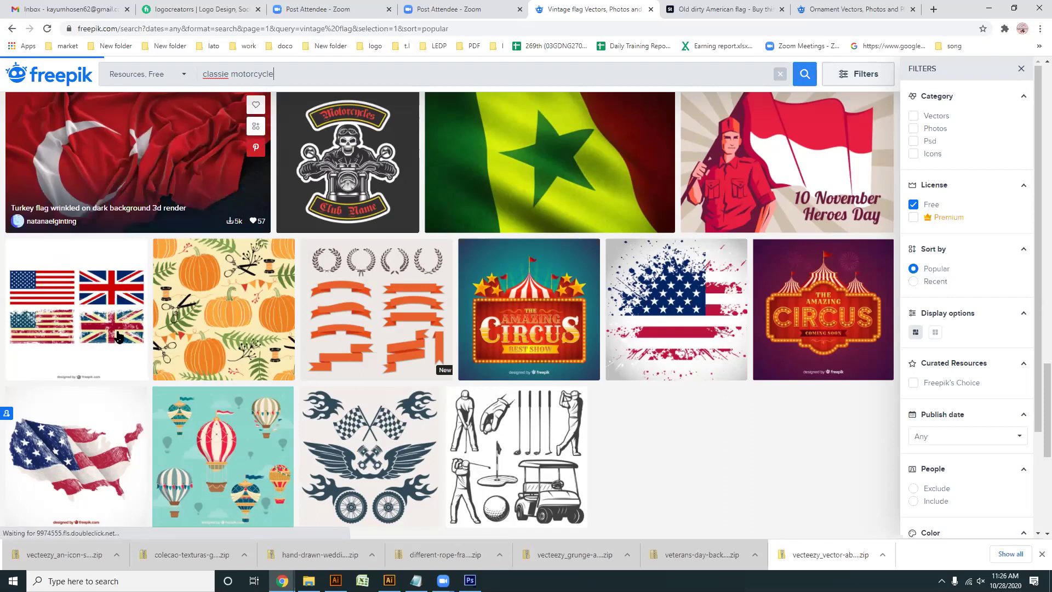
pyautogui.press('Return')
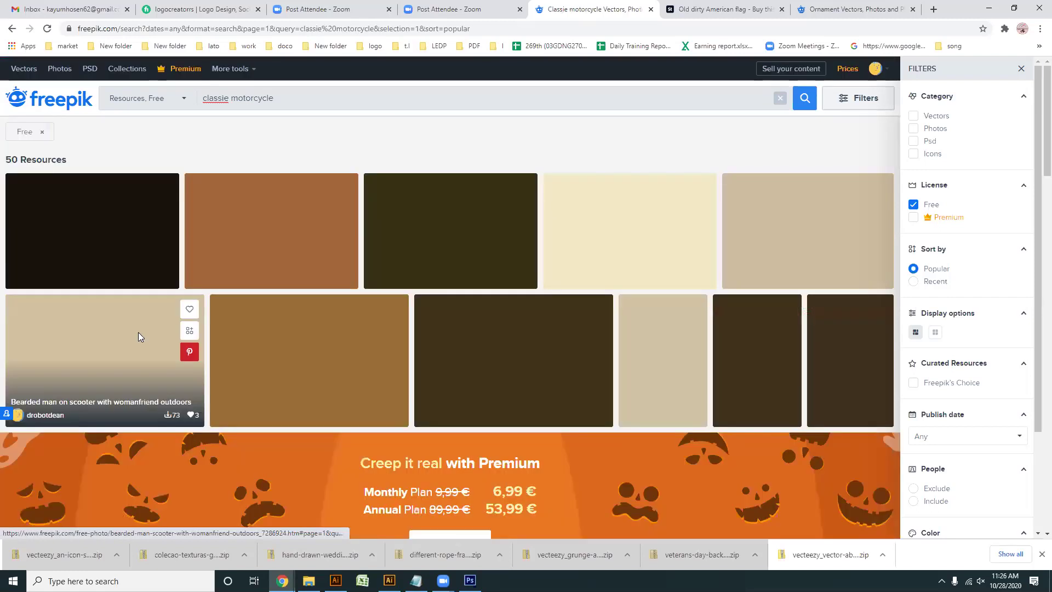
pyautogui.scroll(-2, 138, 337)
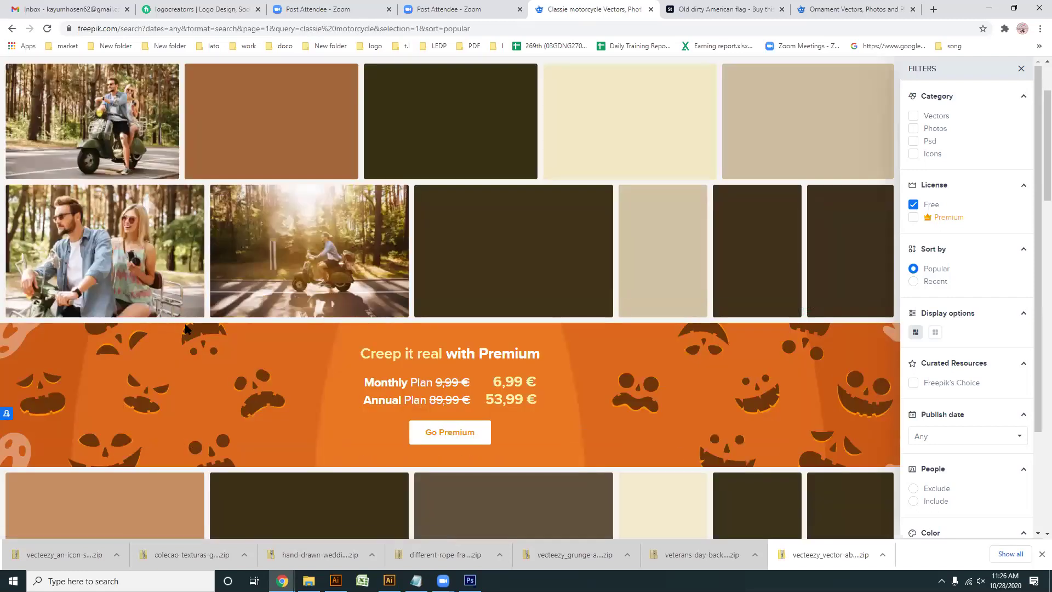
pyautogui.scroll(4, 176, 154)
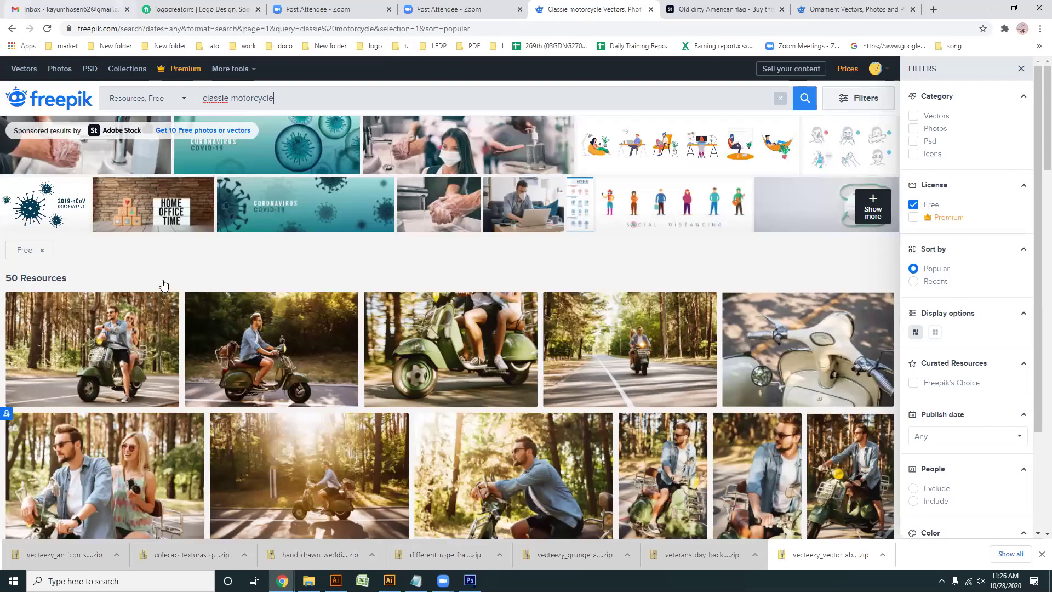
# - Return to the Freepik vintage flag results and examine the ribbons, flags and the Motorcycle Retro Logos collection
pyautogui.hotkey('alt', 'Left')
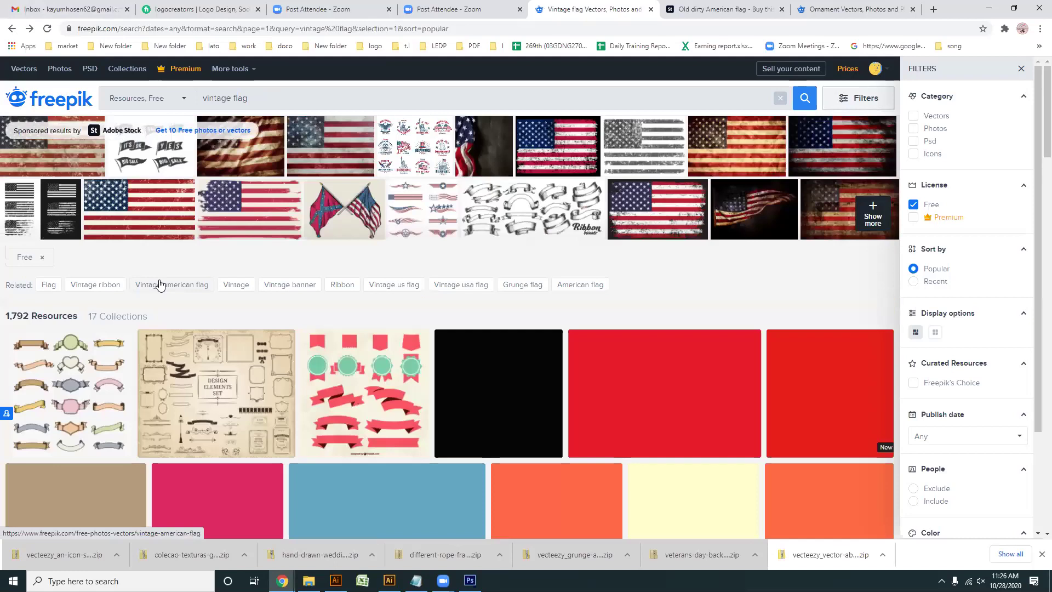
pyautogui.scroll(-4, 157, 285)
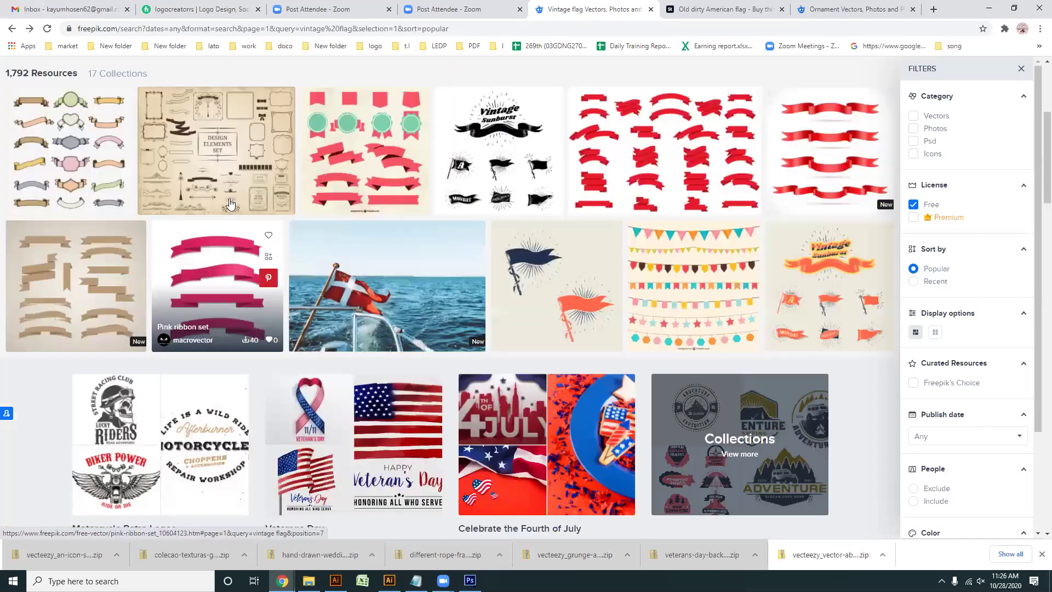
pyautogui.scroll(-4, 137, 180)
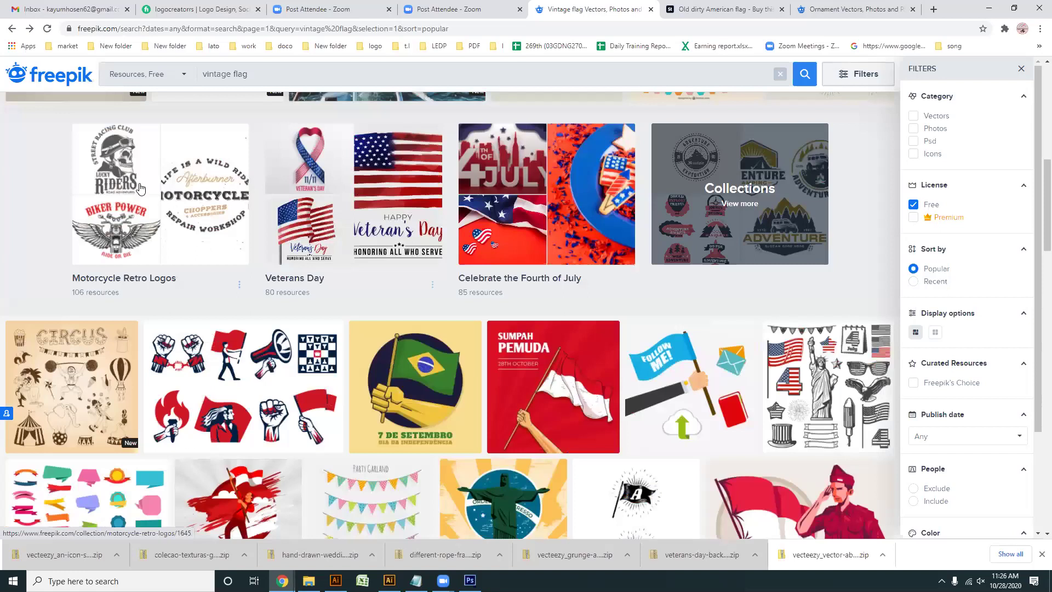
pyautogui.scroll(3, 140, 188)
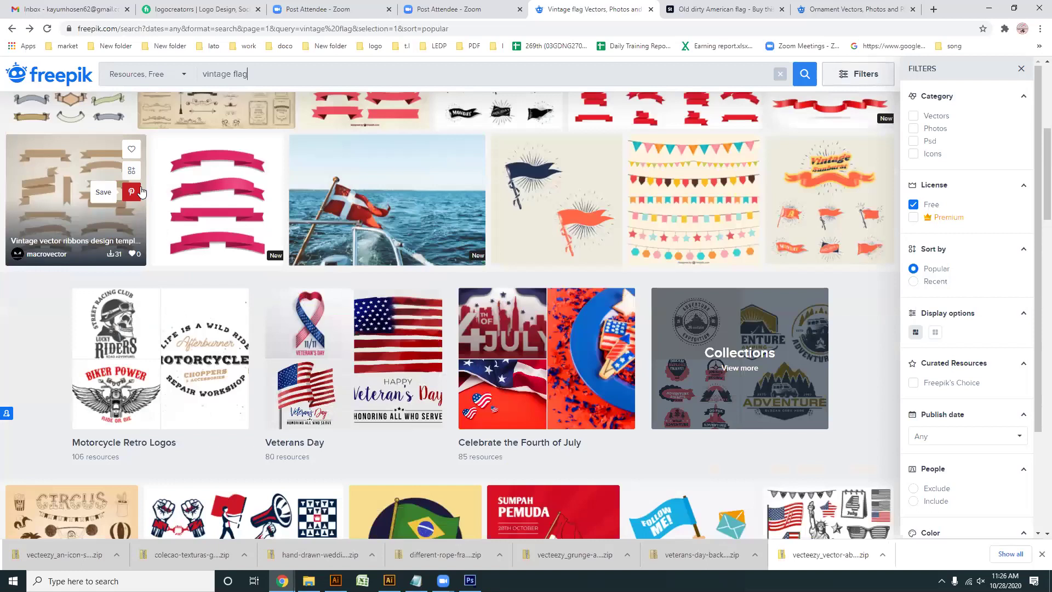
pyautogui.scroll(6, 142, 190)
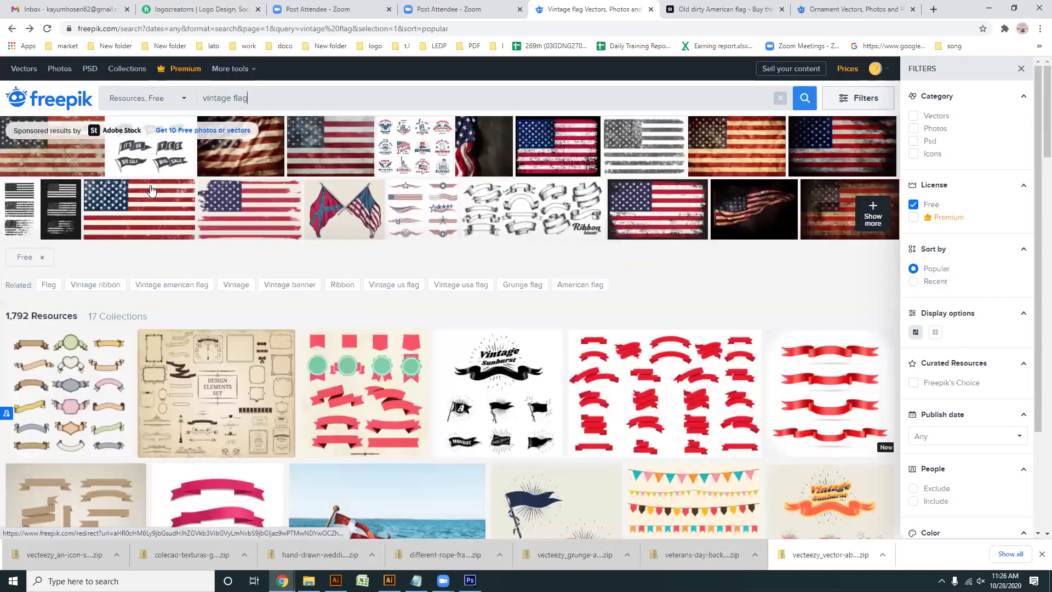
pyautogui.scroll(-6, 151, 192)
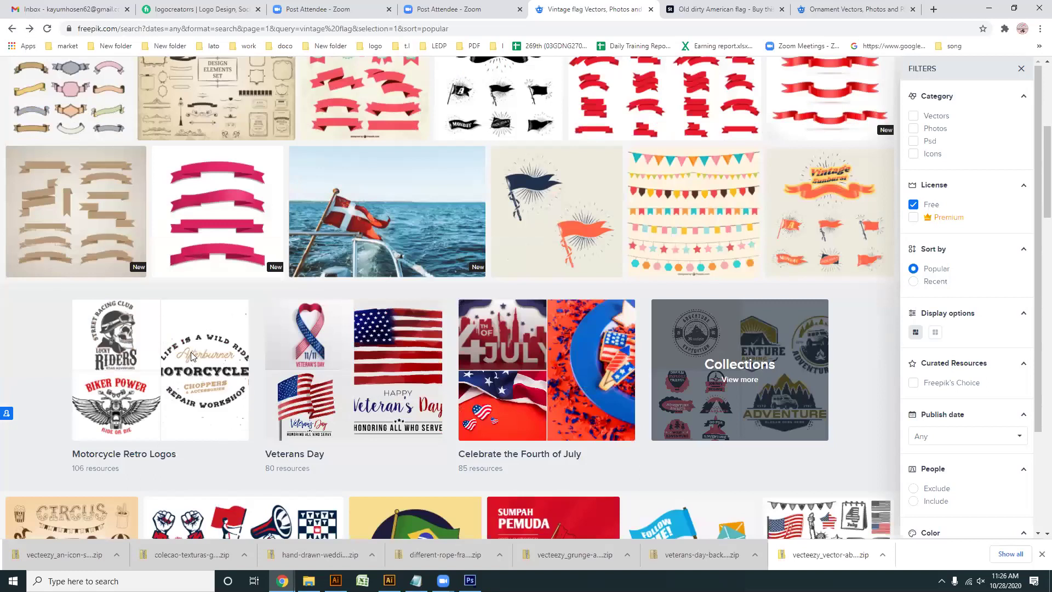
pyautogui.scroll(4, 191, 351)
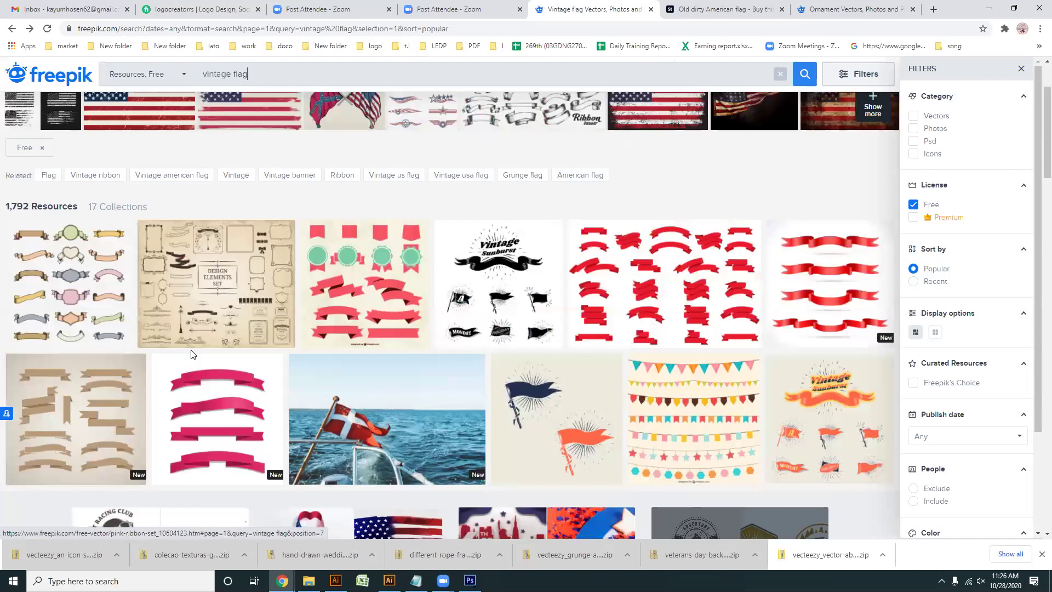
# - Search Freepik's free resources for "motorcycle" and look over the first results
pyautogui.click(29, 29)
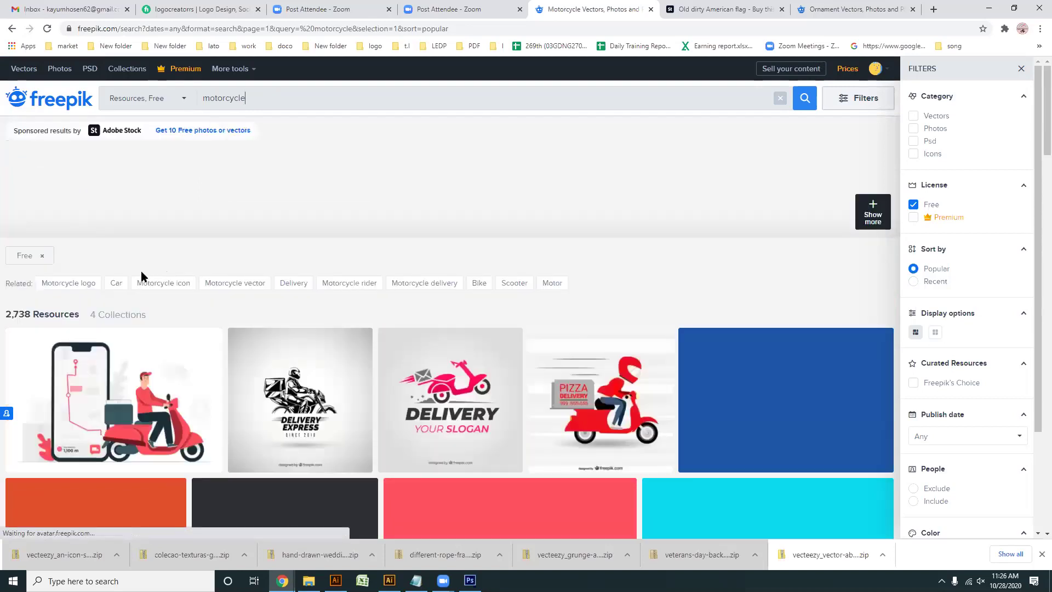
pyautogui.scroll(-2, 141, 274)
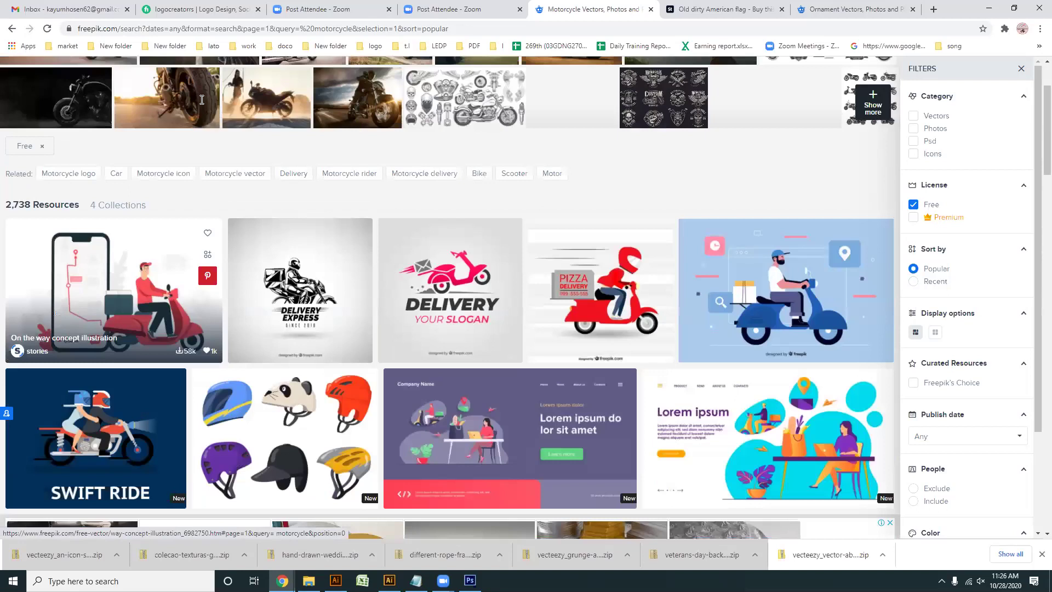
pyautogui.scroll(2, 202, 99)
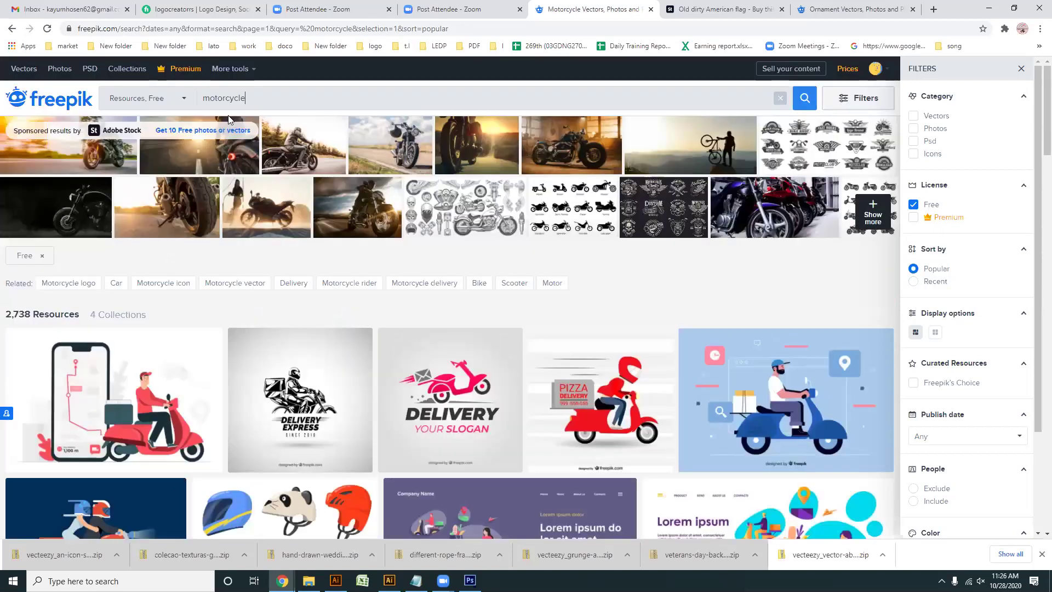
# - Change the Freepik free-resources query from "motorcycle" to "classie motorcycle" and run the search
pyautogui.press('Home')
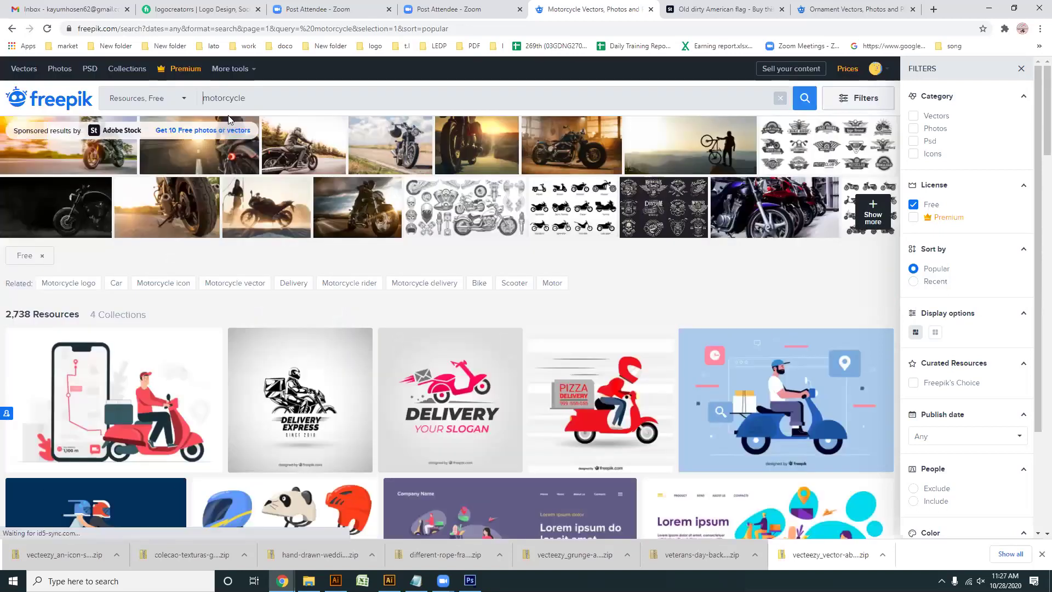
pyautogui.write('cl')
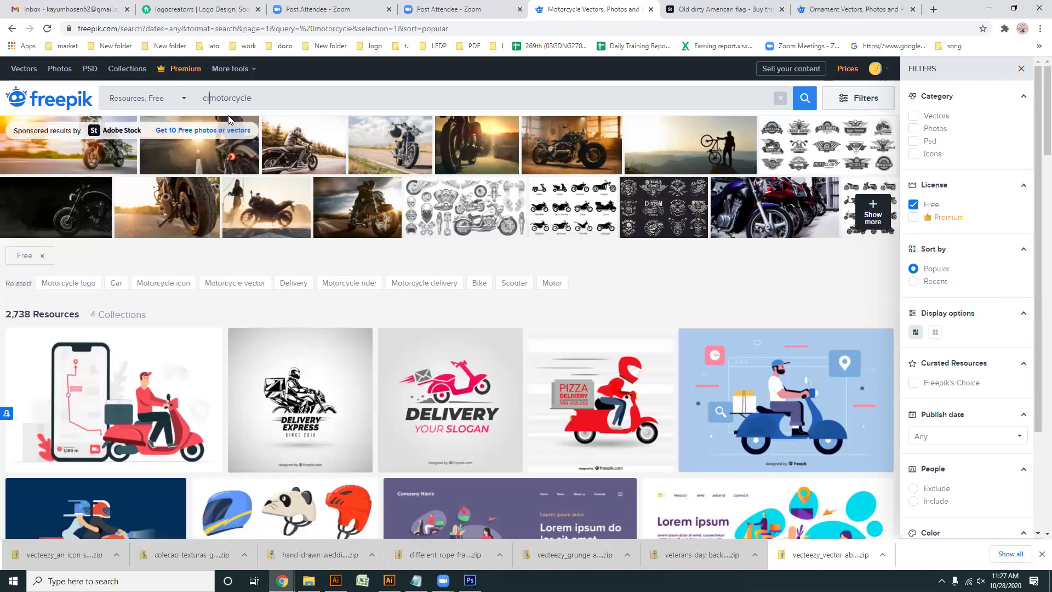
pyautogui.write('assie')
pyautogui.press('Return')
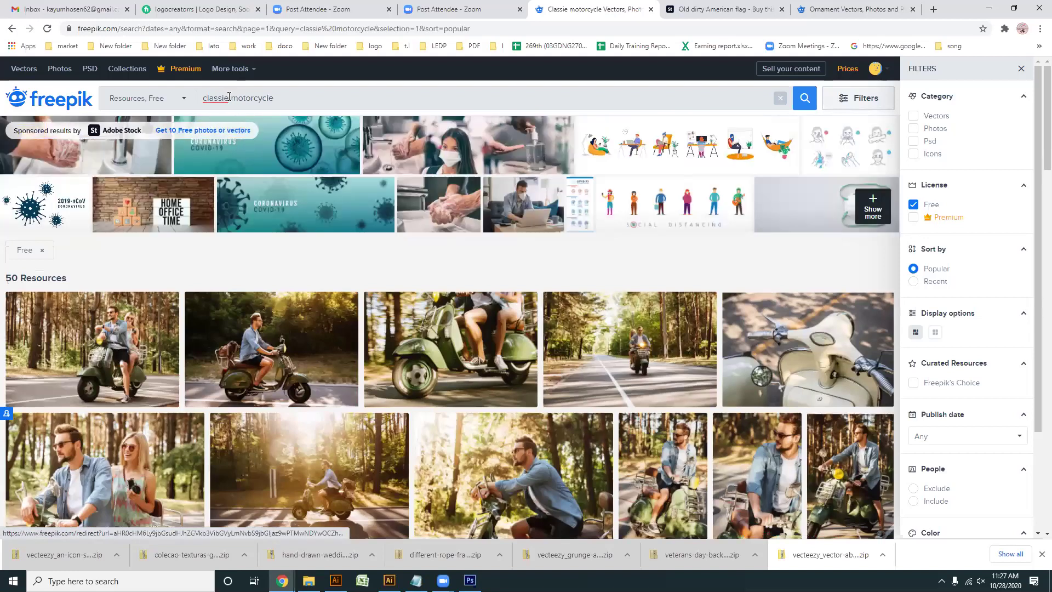
# - Look up the word "classie" from the search query in Google Translate, from English to Bengali
pyautogui.click(229, 97)
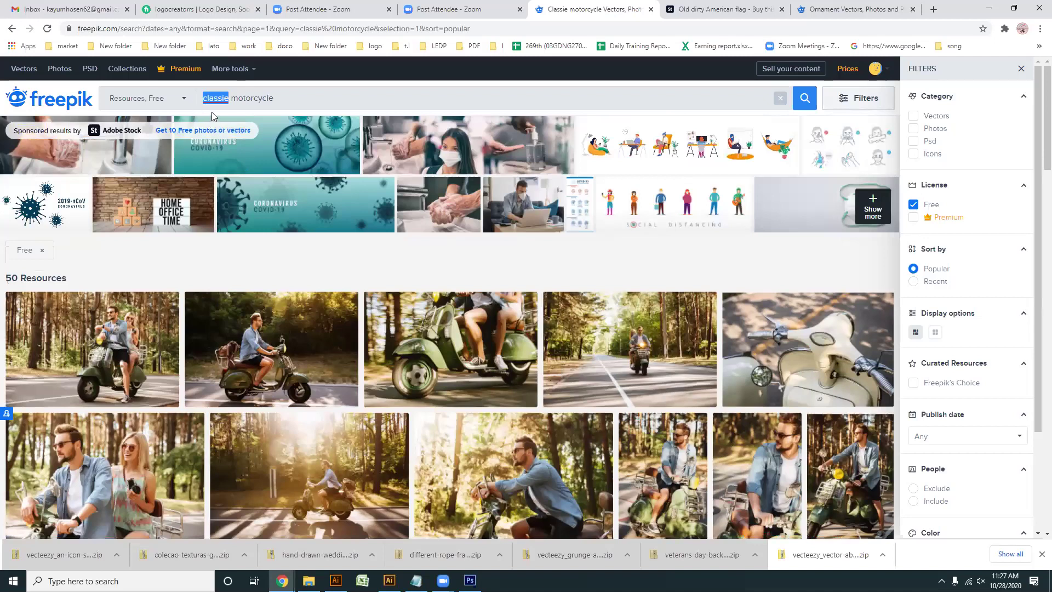
pyautogui.click(66, 8)
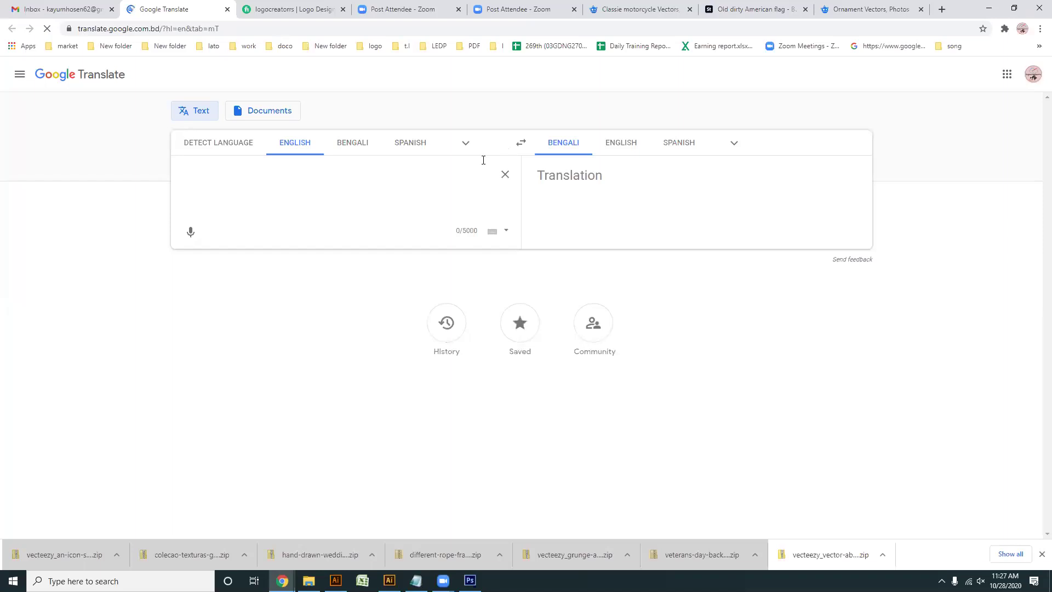
pyautogui.write('classie')
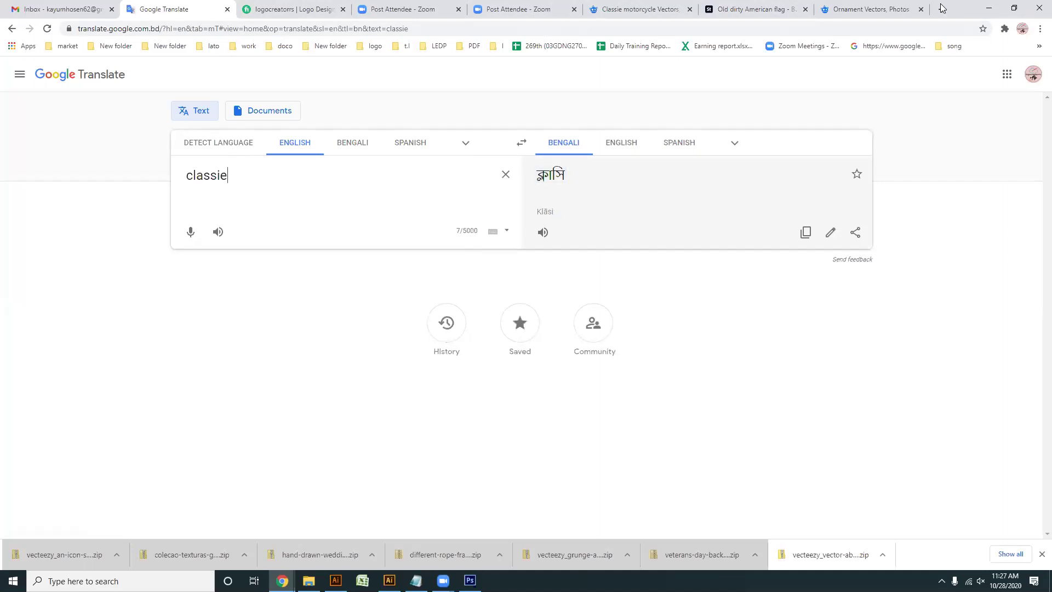
# - Return to the Freepik motorcycle search, correct the query to "classic motorcycle" and look through the free results
pyautogui.click(840, 9)
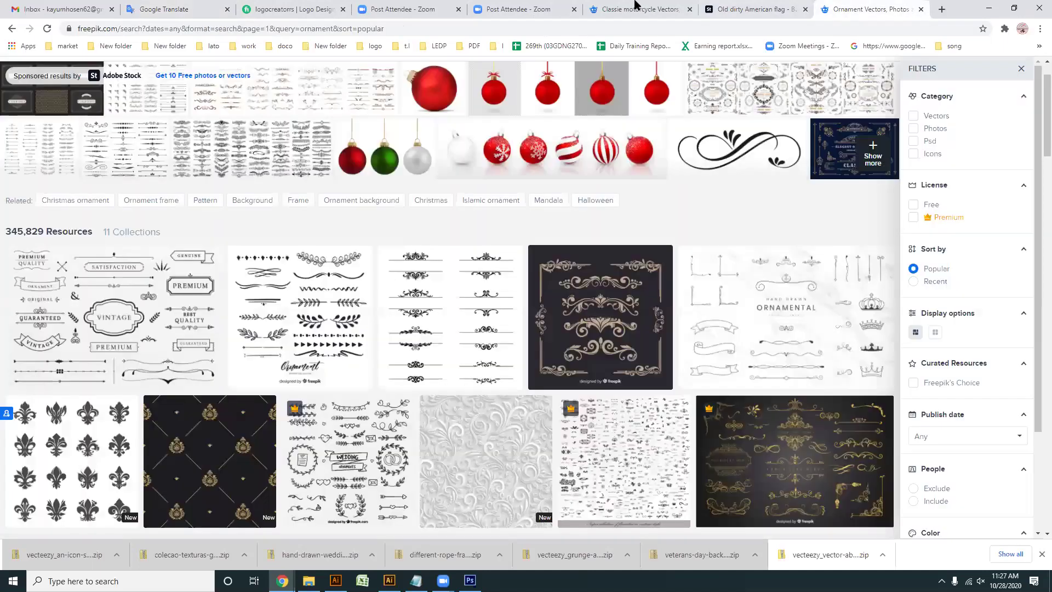
pyautogui.click(231, 105)
pyautogui.press('BackSpace')
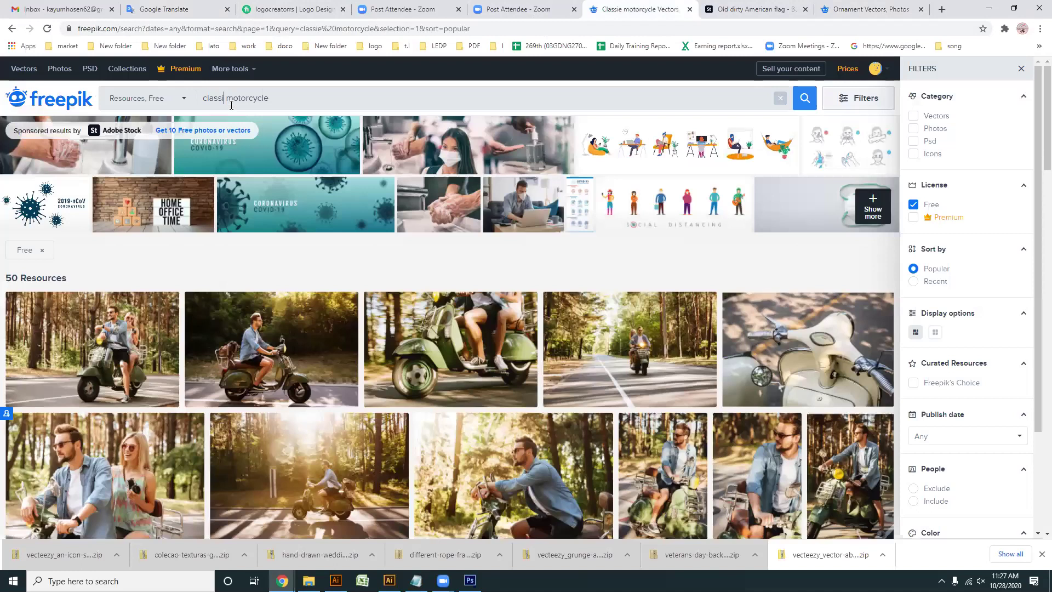
pyautogui.write('c')
pyautogui.press('Return')
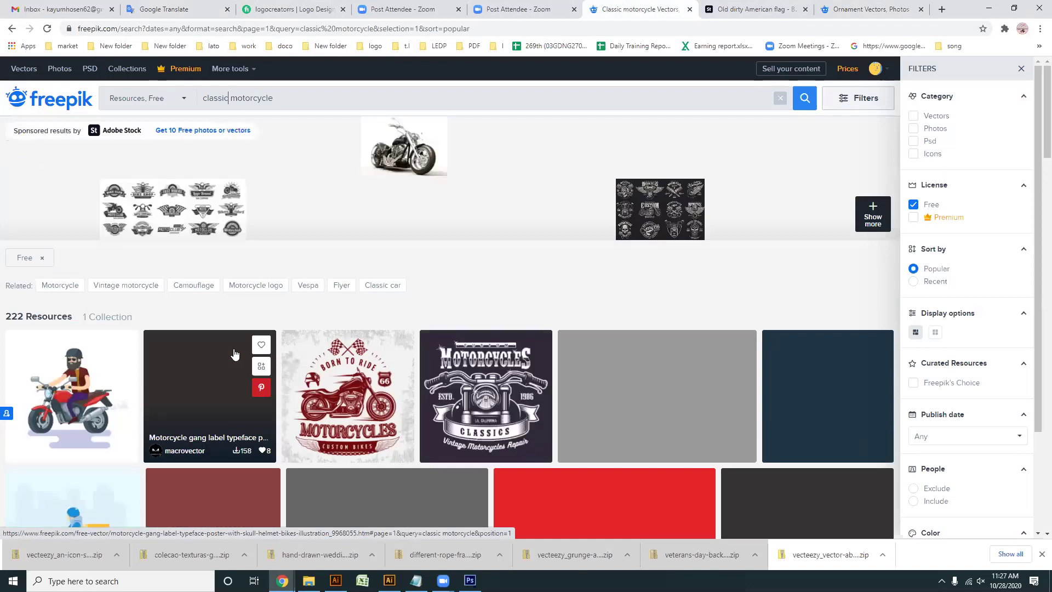
pyautogui.scroll(-1, 234, 354)
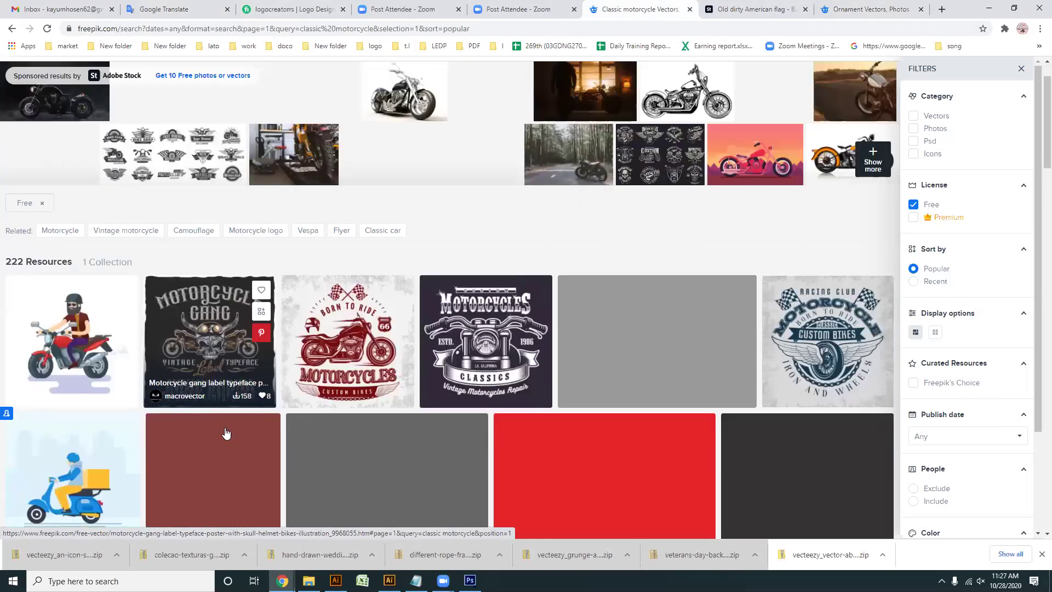
pyautogui.scroll(-1, 373, 417)
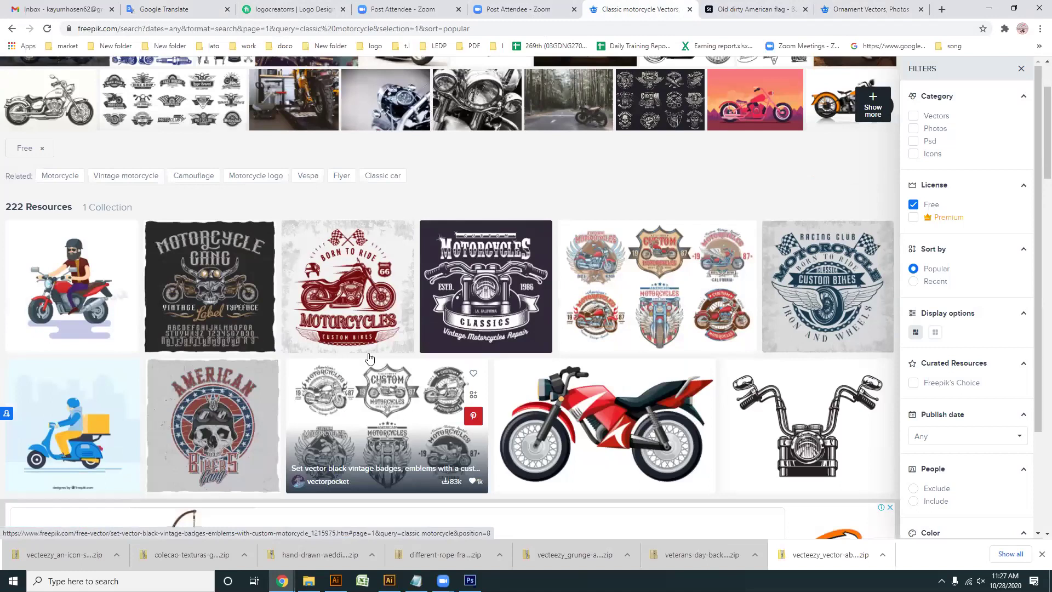
pyautogui.scroll(-3, 405, 256)
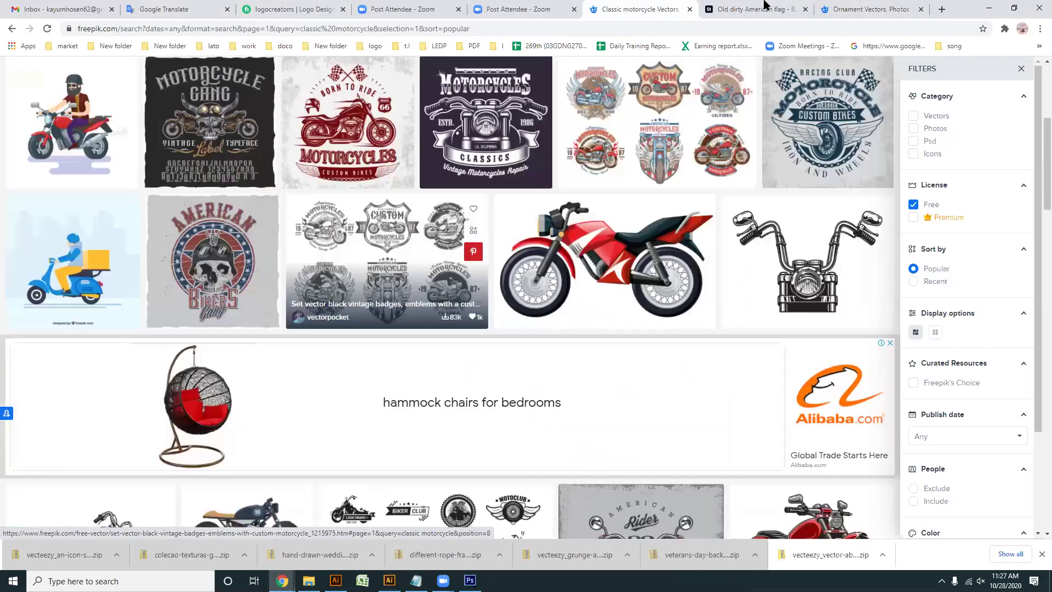
# - Open the set of black vintage badges and emblems with a custom motorcycle and download it for free
pyautogui.click(351, 323)
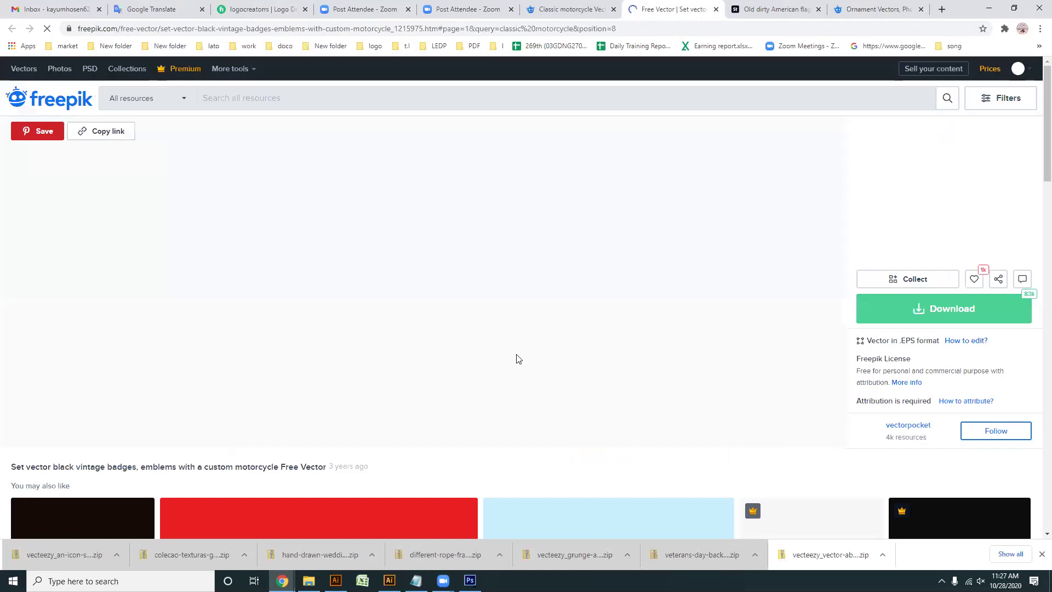
pyautogui.scroll(-1, 855, 285)
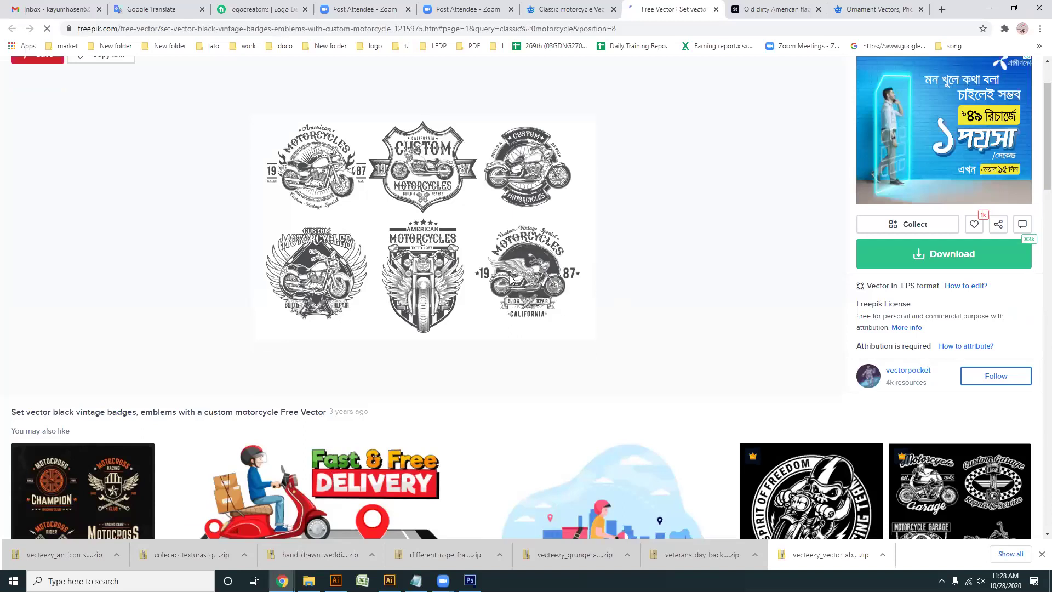
pyautogui.scroll(-2, 507, 285)
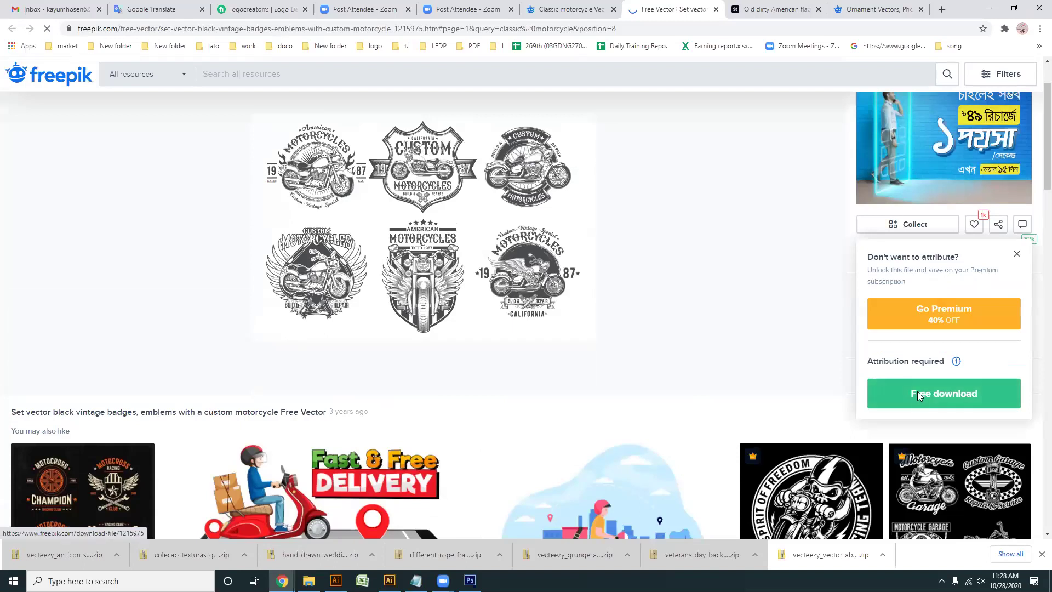
pyautogui.click(919, 394)
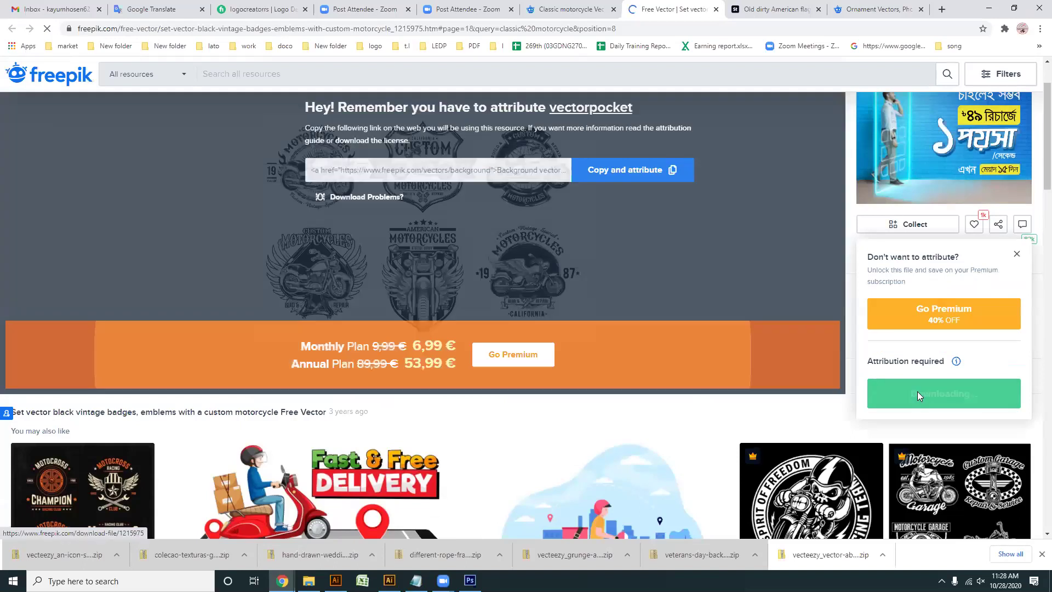
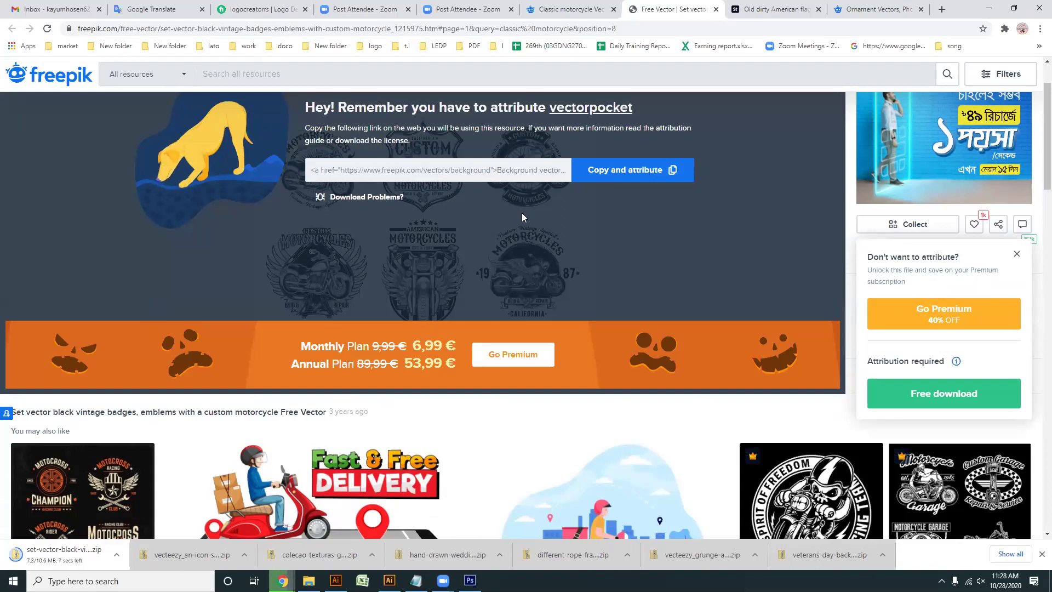
pyautogui.scroll(2, 742, 223)
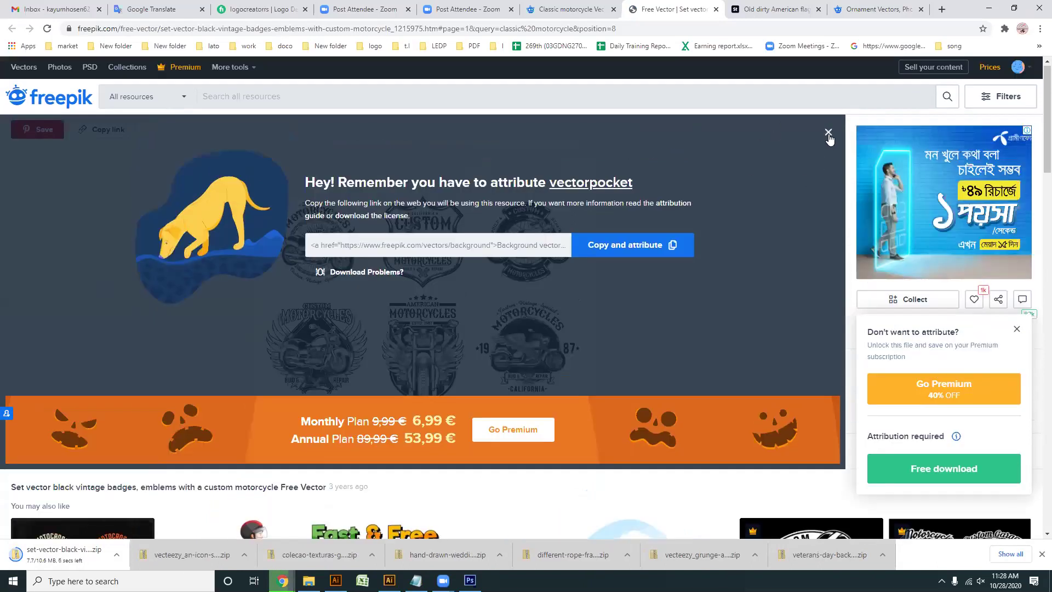
# - Dismiss the attribution overlay and open 390.eps from the downloaded motorcycle badges archive in Illustrator
pyautogui.click(829, 139)
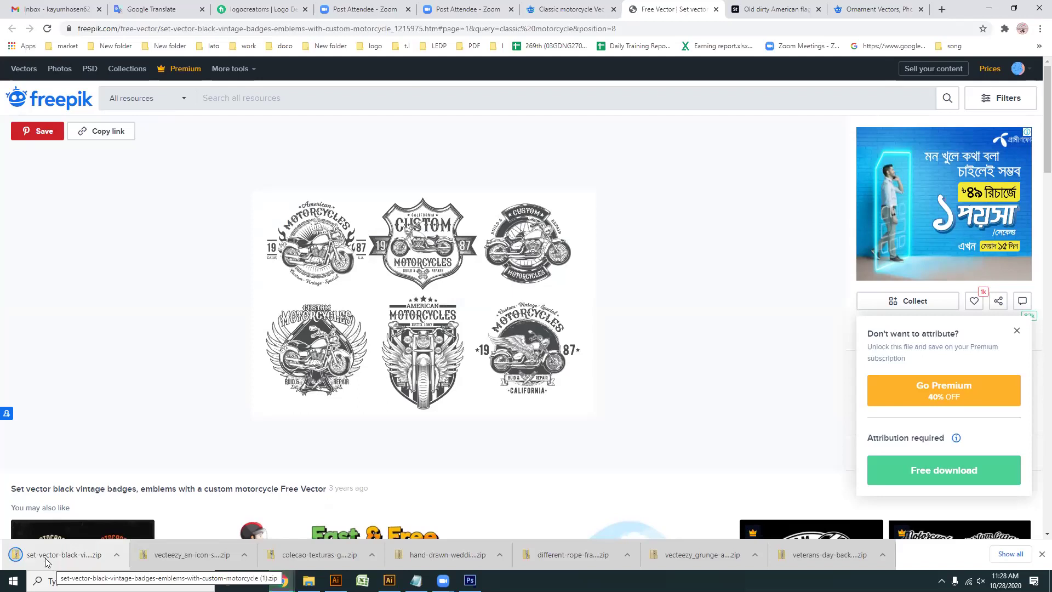
pyautogui.rightClick(47, 558)
pyautogui.click(85, 530)
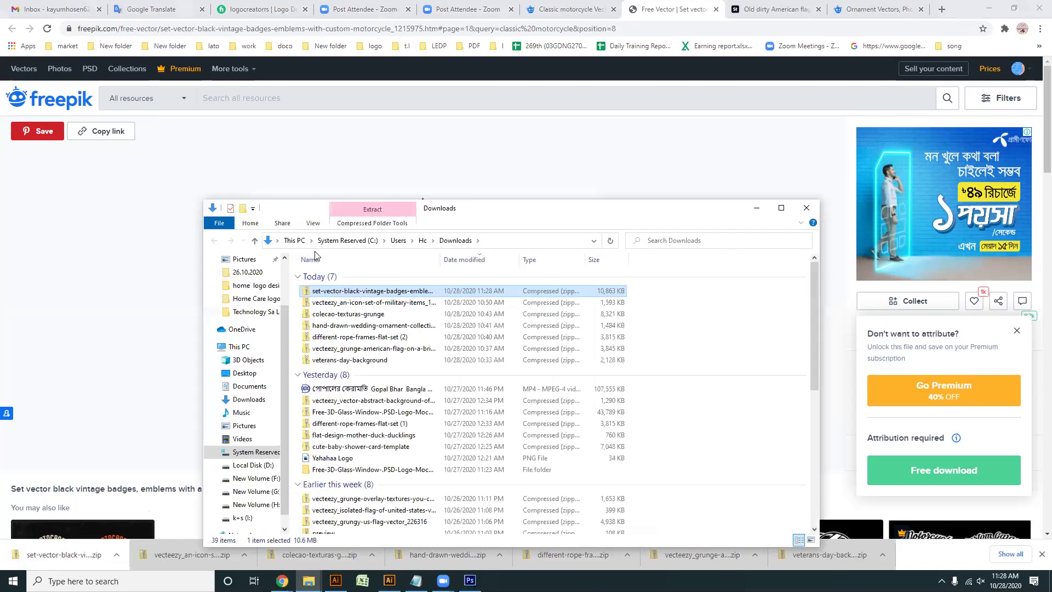
pyautogui.doubleClick(329, 287)
pyautogui.doubleClick(325, 279)
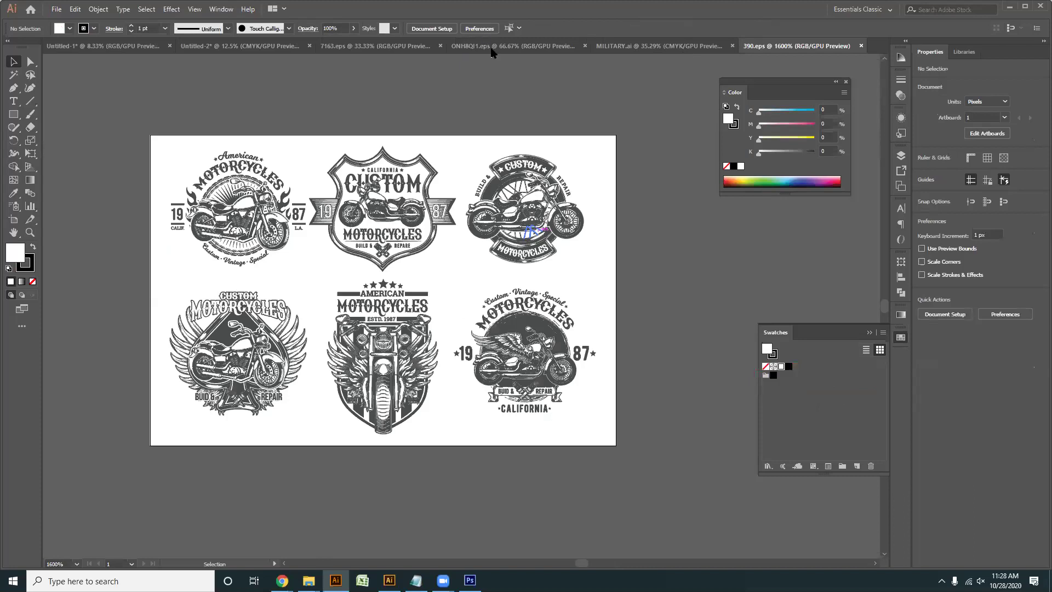
# - In Untitled-2, add the text "AMERICAN CUSTOM" in JACKPORT REGULAR NCV, enlarge it to about 114 pt and place it above the artboard
pyautogui.click(242, 47)
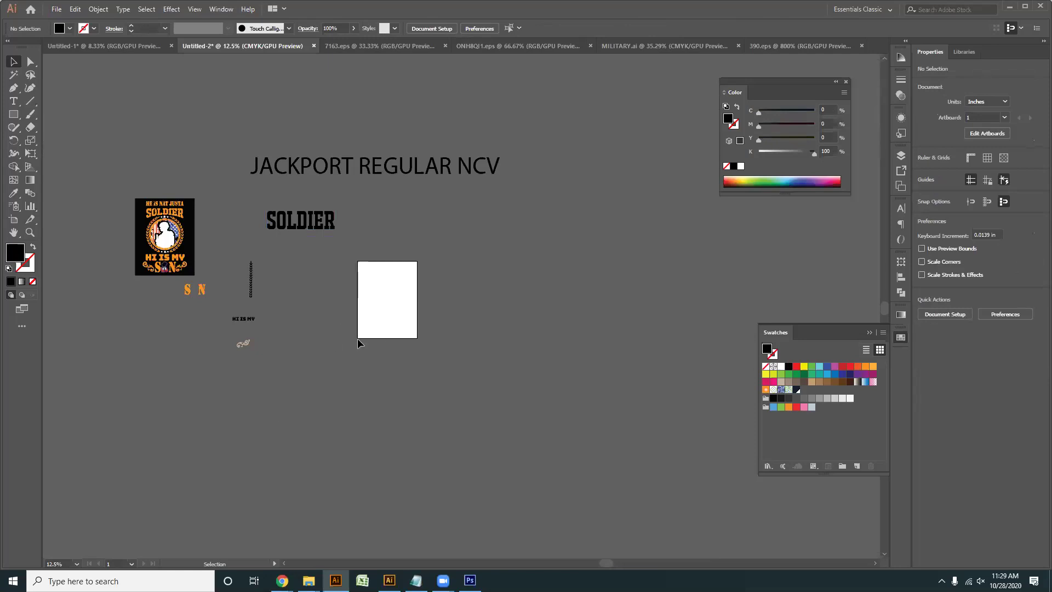
pyautogui.click(14, 103)
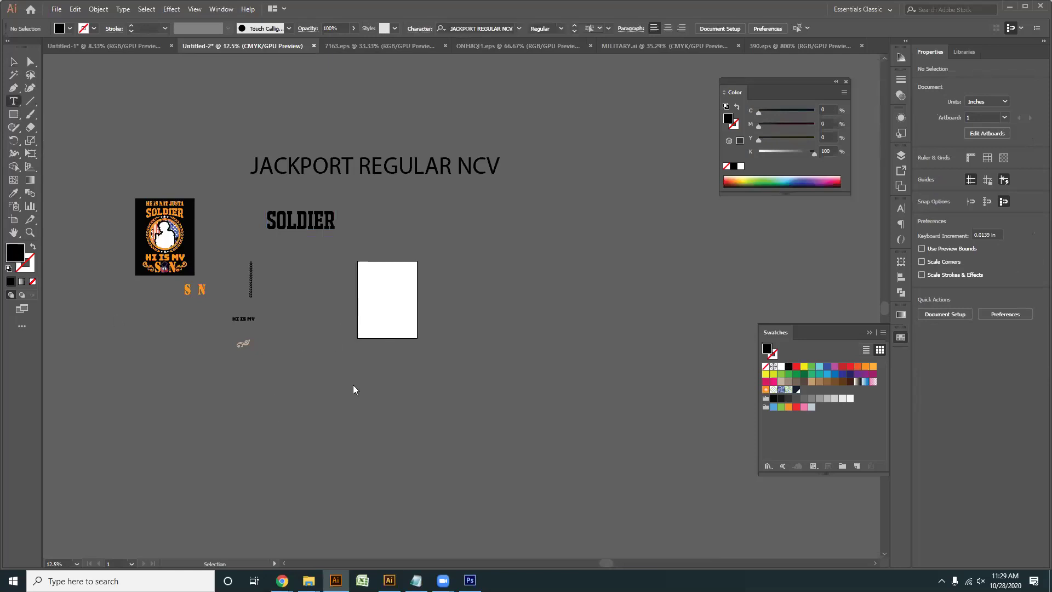
pyautogui.scroll(2, 418, 387)
pyautogui.moveTo(294, 378); pyautogui.dragTo(435, 409)
pyautogui.click(339, 379)
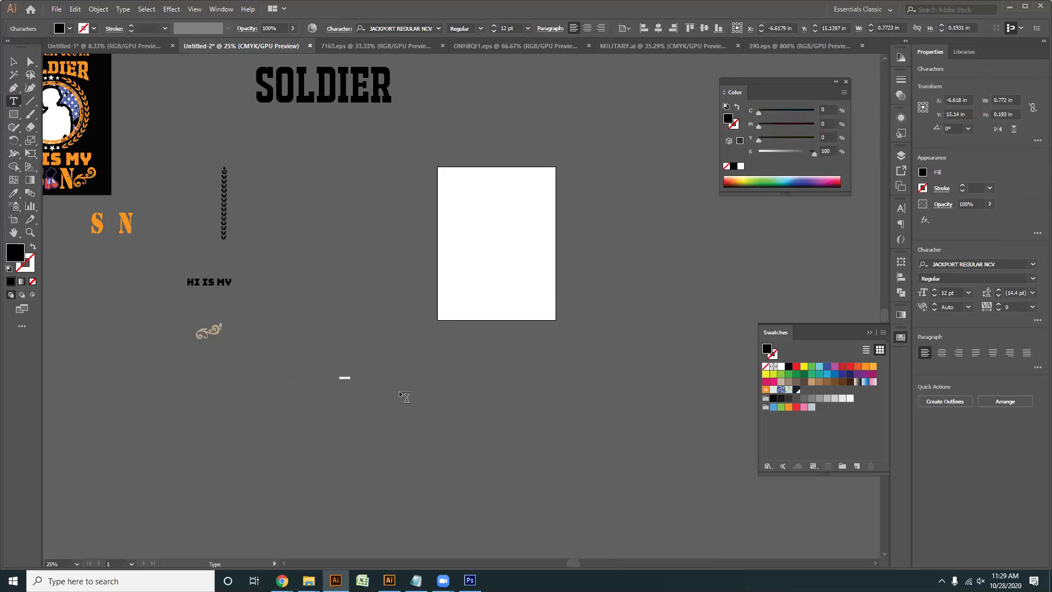
pyautogui.write('HI')
pyautogui.press('Escape')
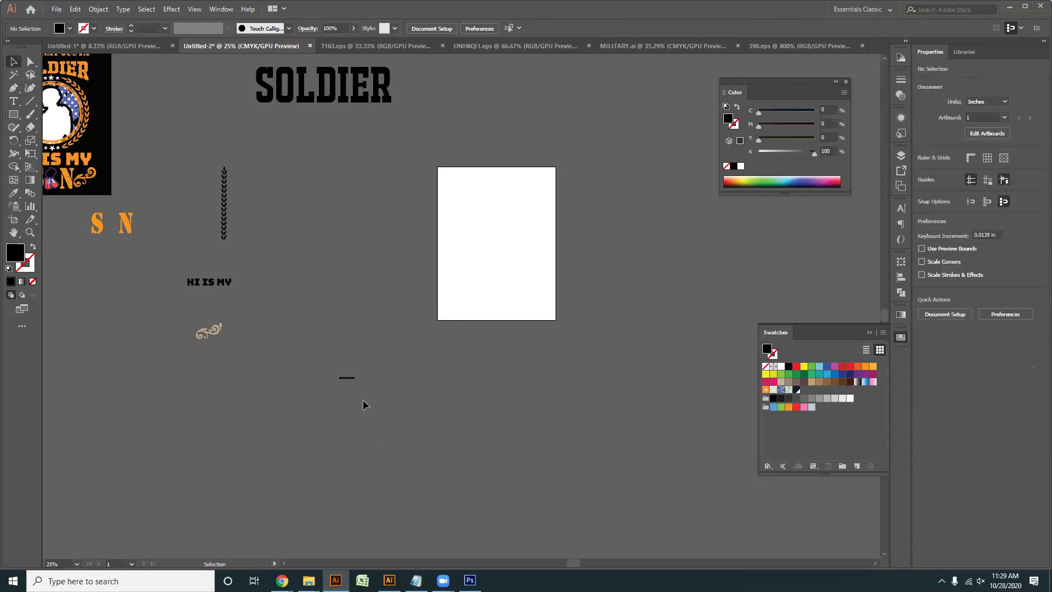
pyautogui.moveTo(360, 380); pyautogui.dragTo(417, 420)
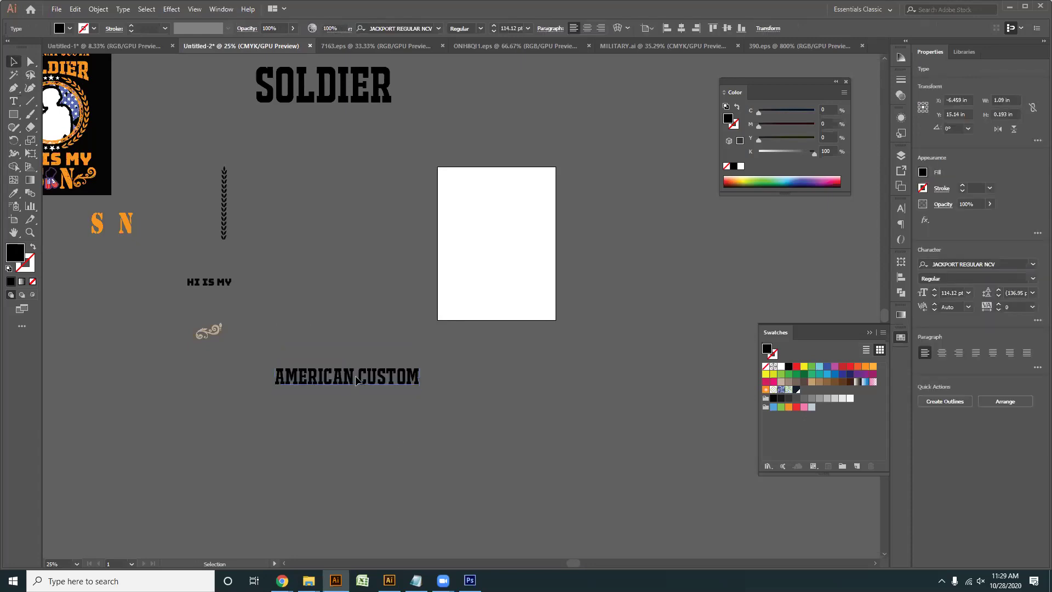
pyautogui.moveTo(362, 384); pyautogui.dragTo(550, 138)
pyautogui.click(601, 291)
# - Add the text "MOTORCYCLES", enlarge it to about 191 pt and place it directly under AMERICAN CUSTOM
pyautogui.click(14, 101)
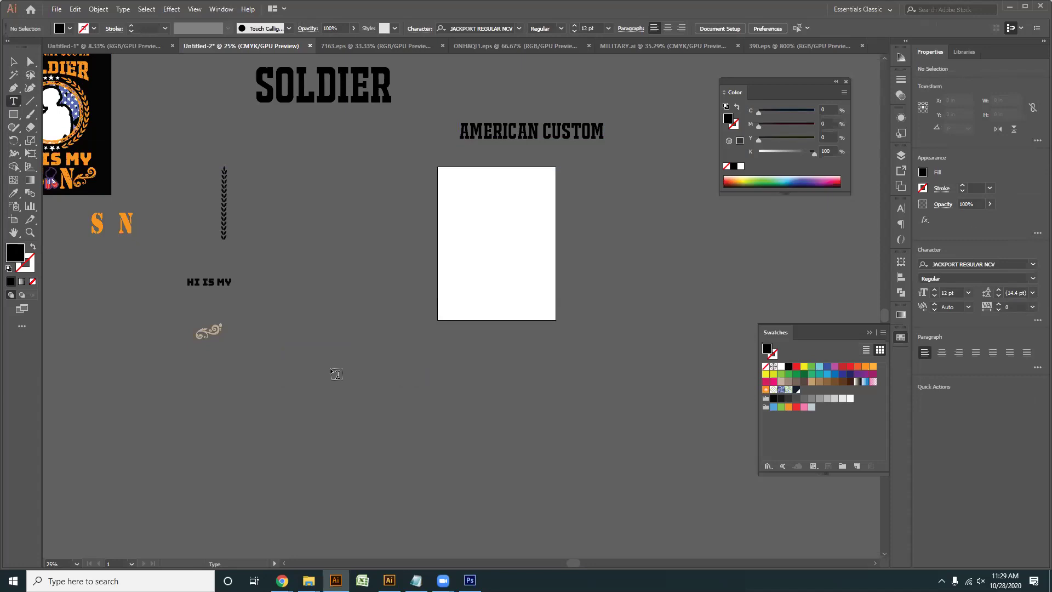
pyautogui.click(376, 396)
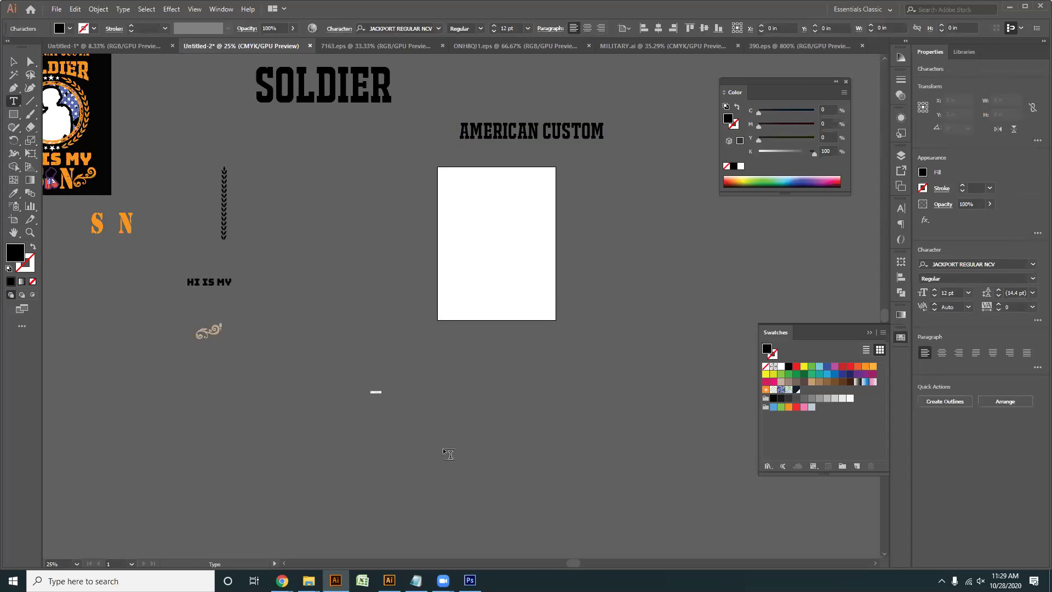
pyautogui.press('BackSpace')
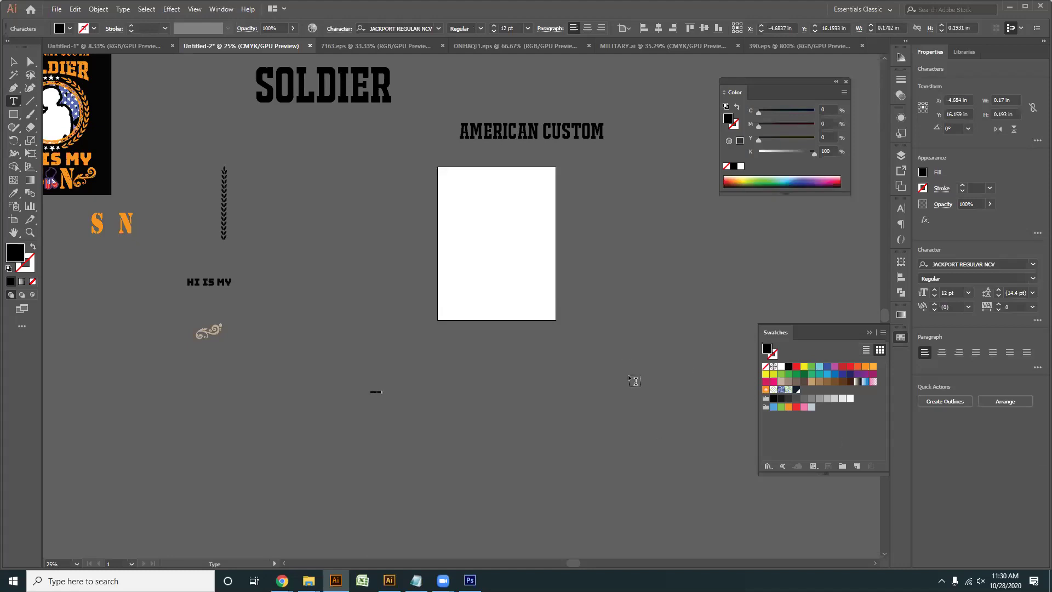
pyautogui.click(14, 62)
pyautogui.click(375, 392)
pyautogui.moveTo(536, 464); pyautogui.dragTo(469, 414)
pyautogui.moveTo(411, 398); pyautogui.dragTo(566, 174)
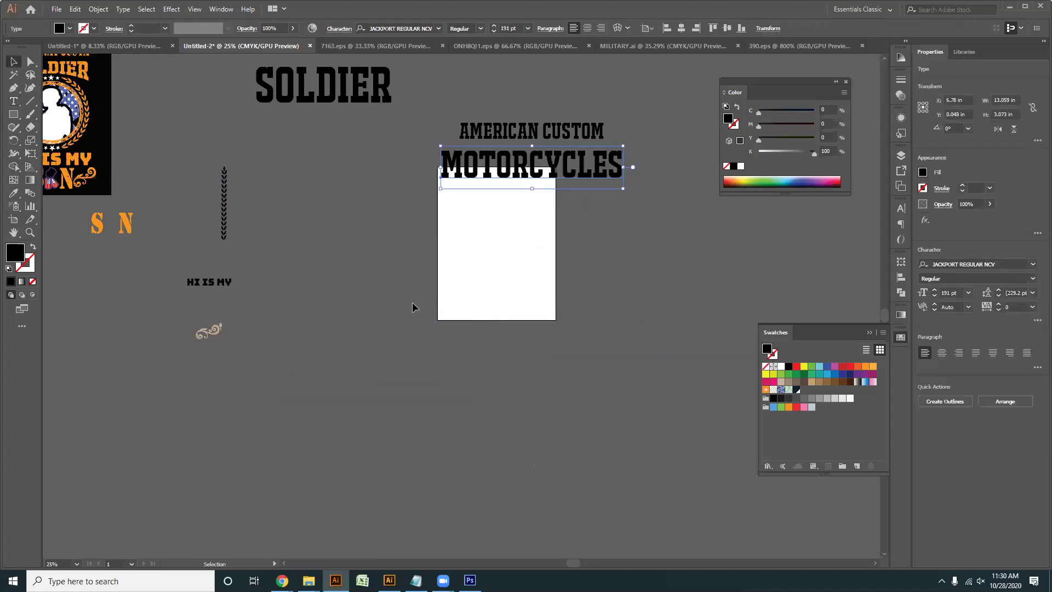
# - Add the text "GASOLINE", enlarge it and place it in the middle of the artboard
pyautogui.click(13, 101)
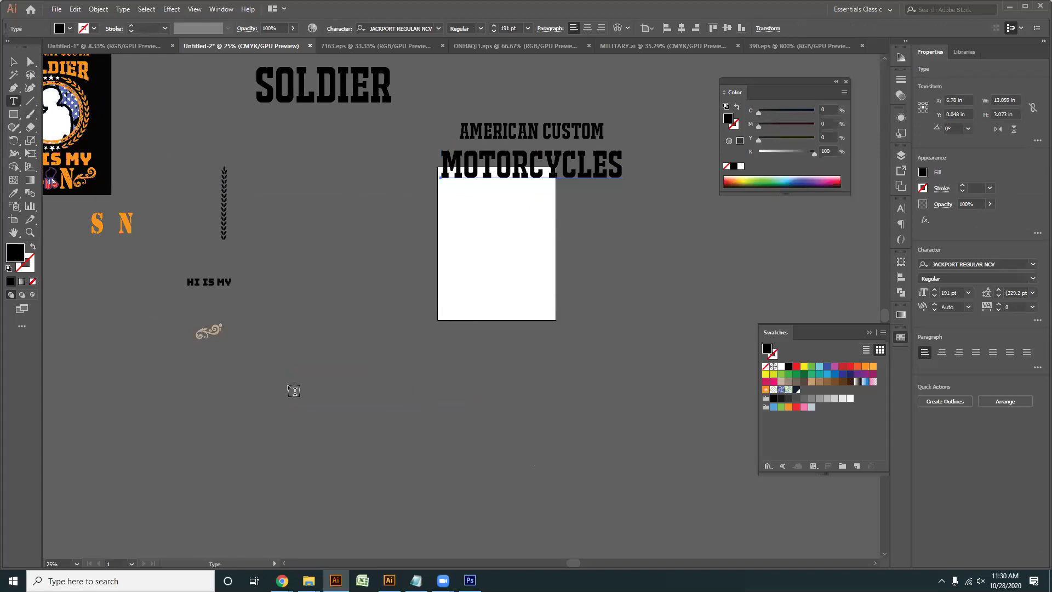
pyautogui.click(311, 401)
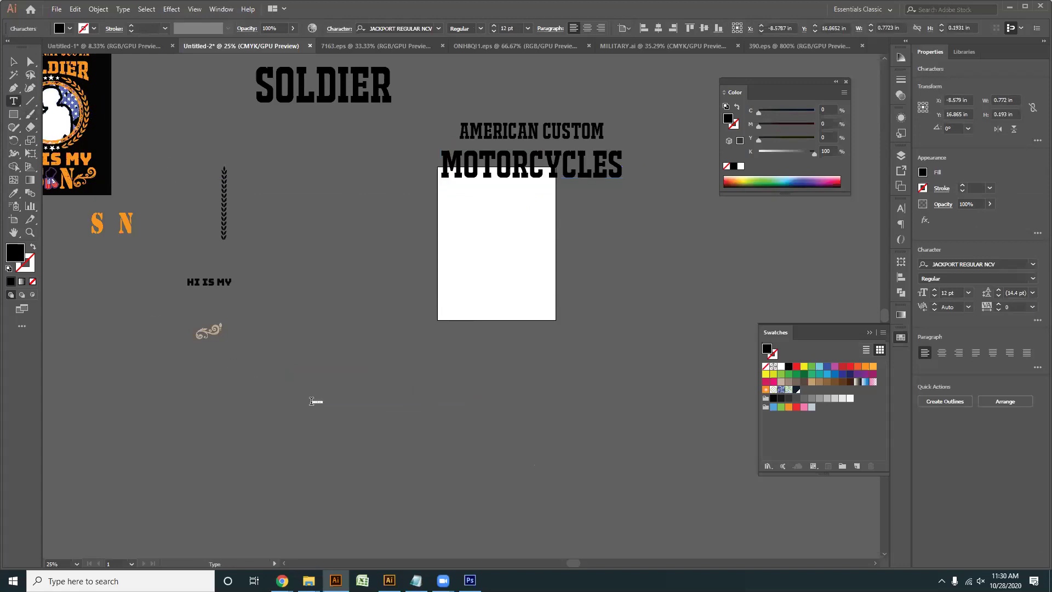
pyautogui.write('C')
pyautogui.click(14, 61)
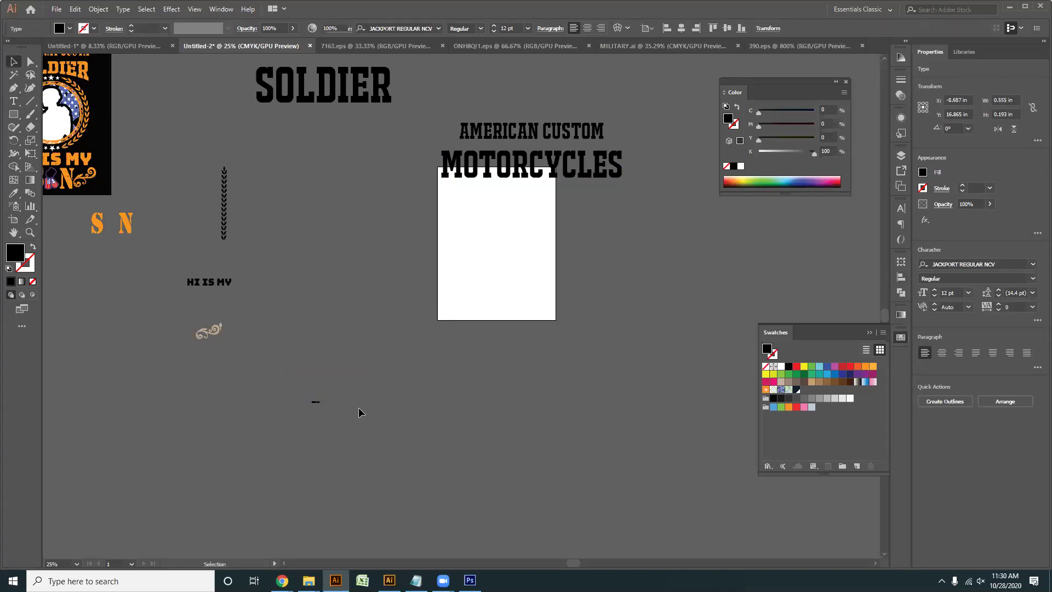
pyautogui.click(359, 408)
pyautogui.click(316, 402)
pyautogui.moveTo(320, 404); pyautogui.dragTo(499, 232)
# - Add the text "ENGINE", enlarge it to about 171 pt and place it on the artboard below GASOLINE
pyautogui.click(14, 102)
pyautogui.click(350, 478)
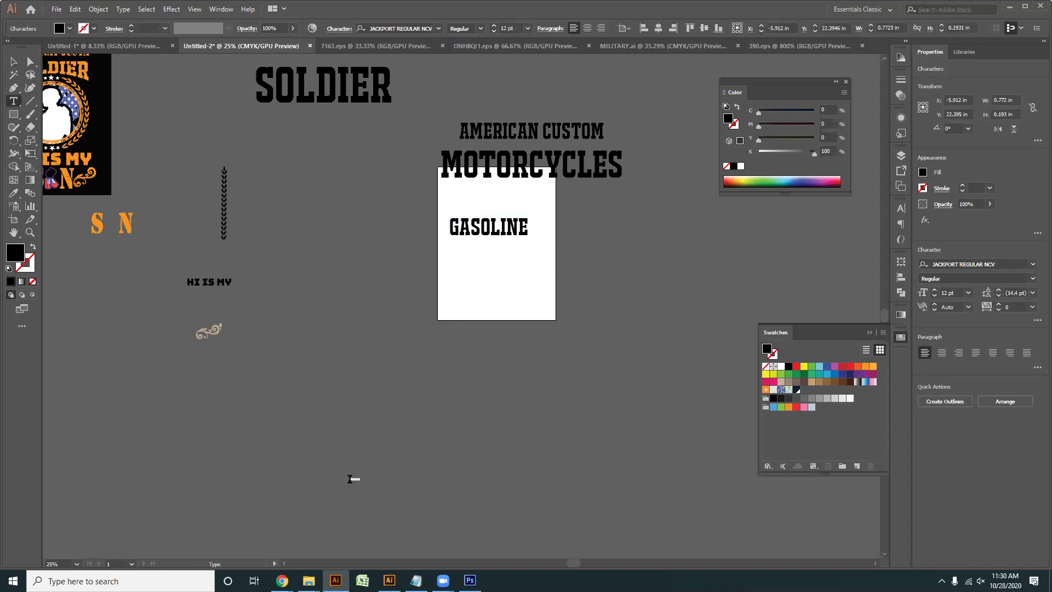
pyautogui.press('BackSpace')
pyautogui.press('Escape')
pyautogui.click(303, 482)
pyautogui.click(352, 480)
pyautogui.moveTo(357, 483); pyautogui.dragTo(517, 282)
# - Add the text "BONNNEVILLE", enlarge it and place it below the artboard
pyautogui.click(14, 102)
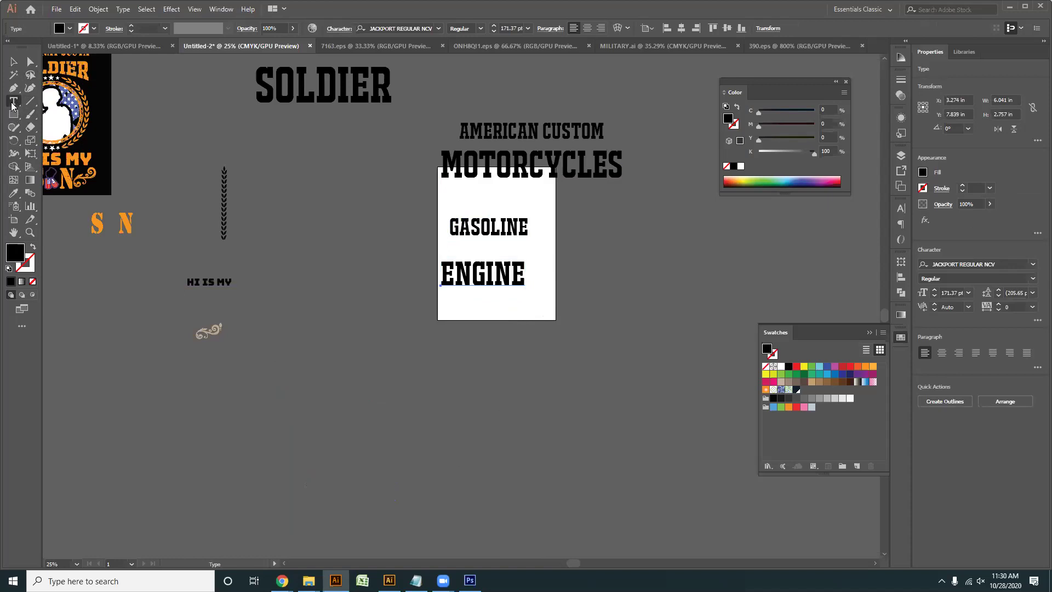
pyautogui.click(297, 436)
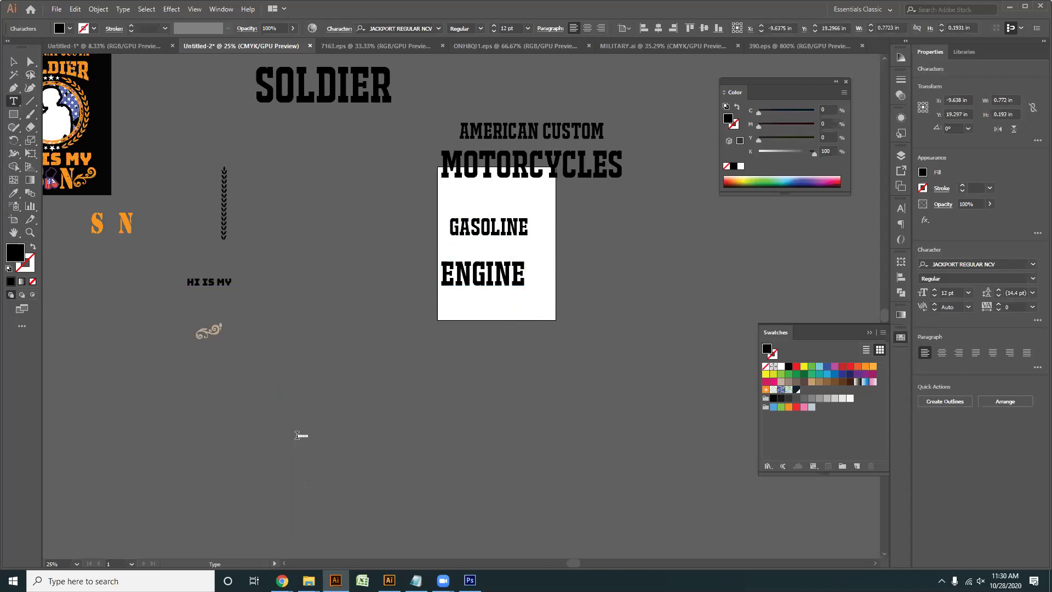
pyautogui.press('BackSpace')
pyautogui.click(15, 61)
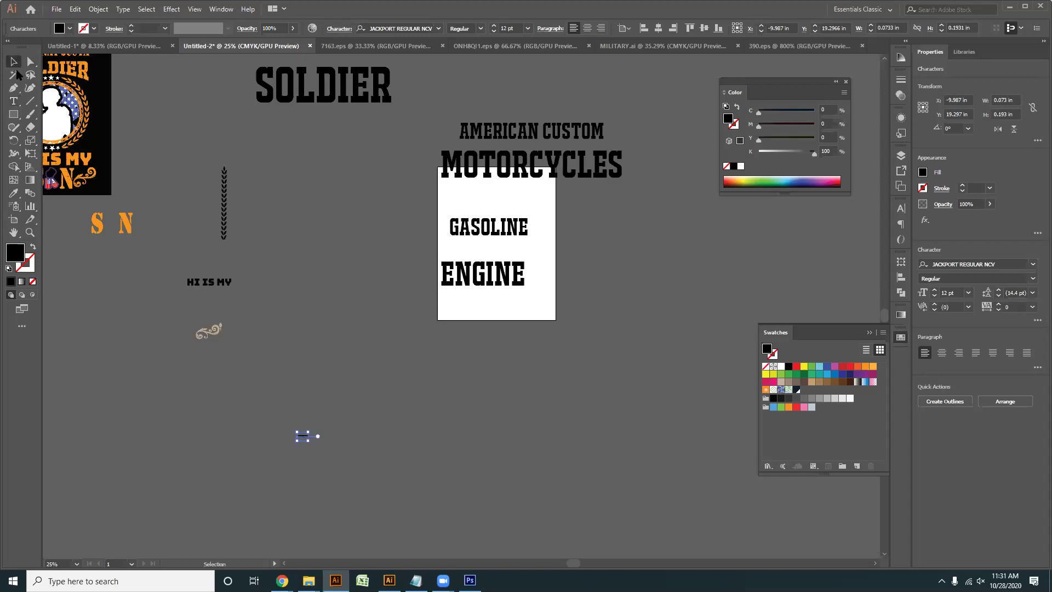
pyautogui.moveTo(302, 435); pyautogui.dragTo(578, 415)
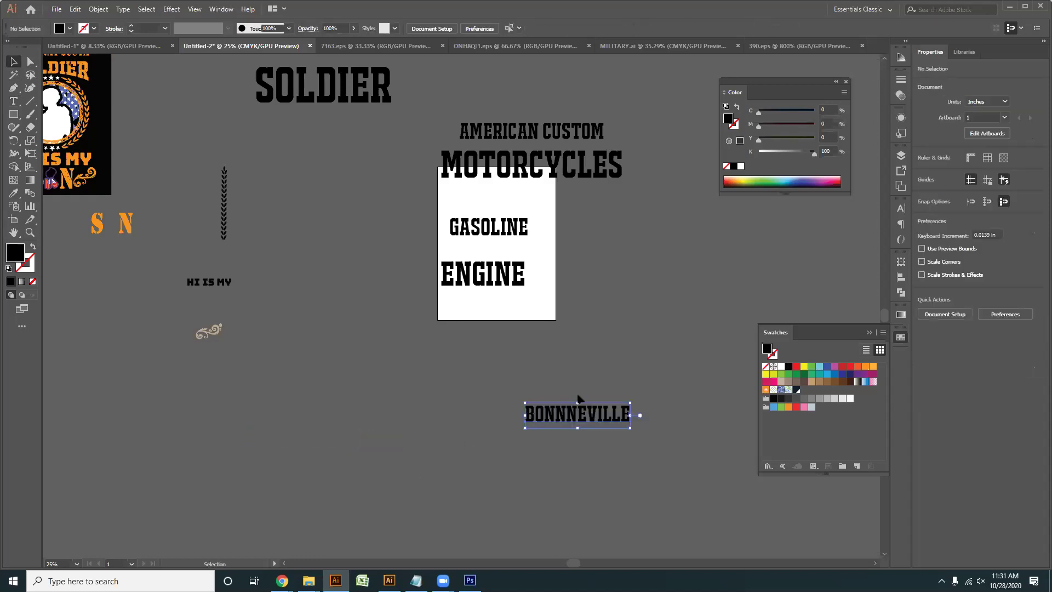
# - Clear the artboard by moving GASOLINE and ENGINE below it and AMERICAN CUSTOM and MOTORCYCLES above it
pyautogui.moveTo(510, 239); pyautogui.dragTo(411, 418)
pyautogui.moveTo(564, 245); pyautogui.dragTo(589, 269)
pyautogui.moveTo(585, 194); pyautogui.dragTo(586, 144)
pyautogui.click(485, 240)
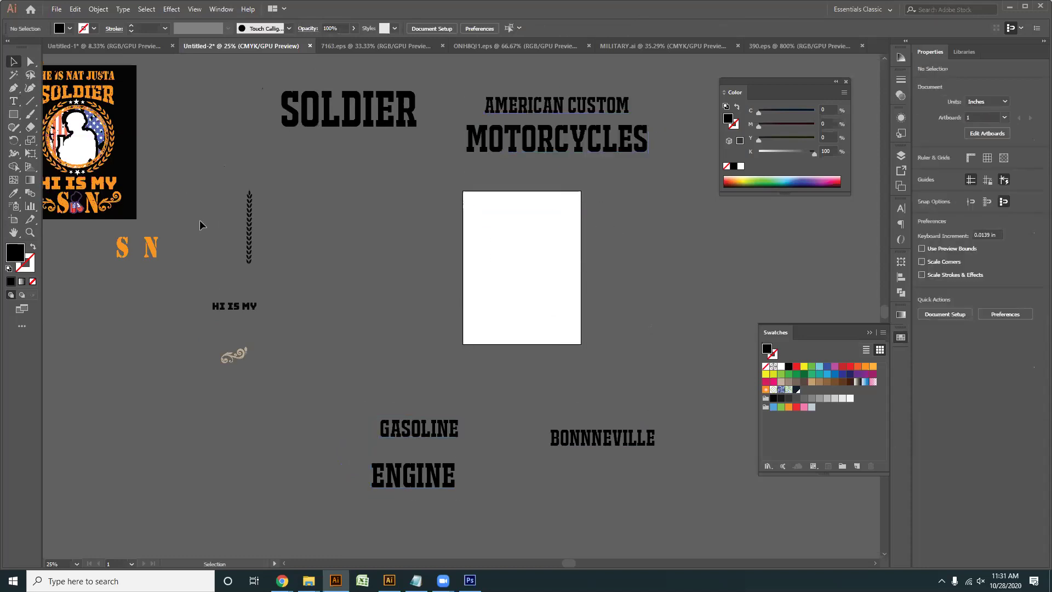
# - Draw a black 8.5 x 11 in rectangle covering the whole artboard
pyautogui.click(14, 115)
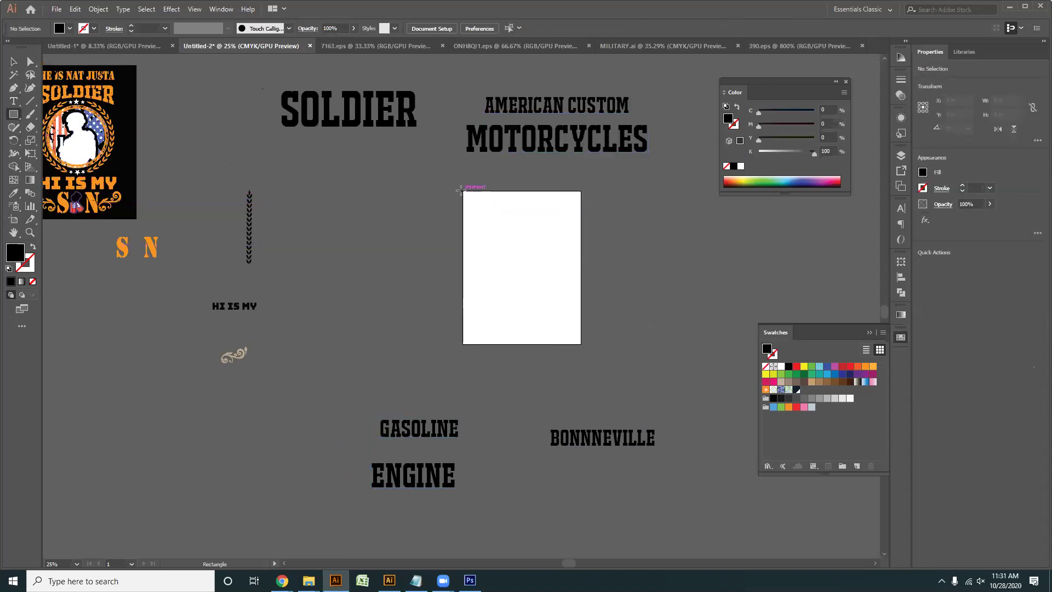
pyautogui.moveTo(463, 191); pyautogui.dragTo(581, 344)
pyautogui.press('v')
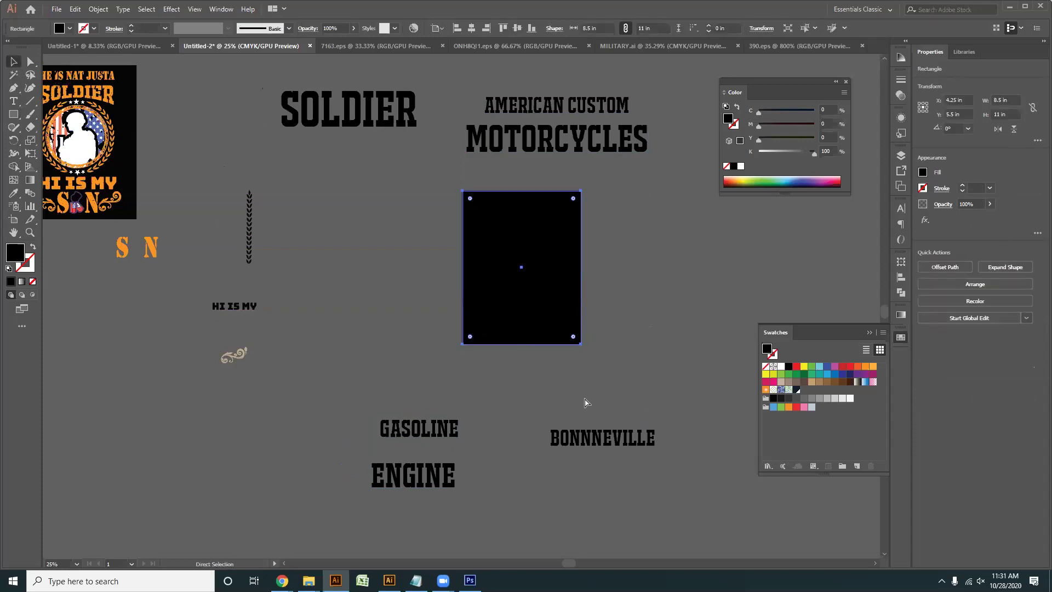
pyautogui.click(584, 403)
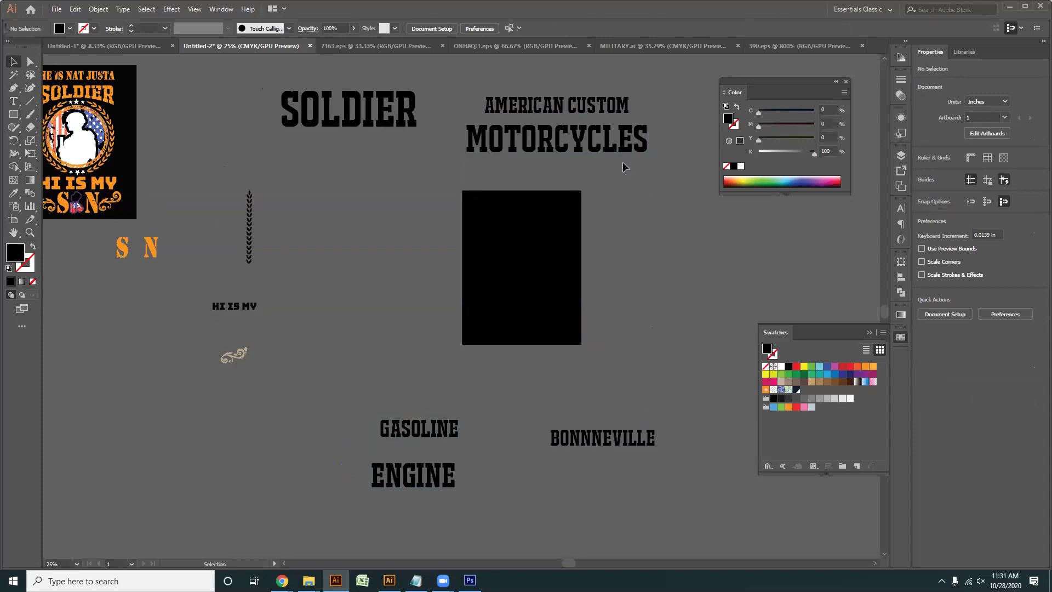
# - Move AMERICAN CUSTOM below the black rectangle and shift GASOLINE and ENGINE to the right to make room
pyautogui.moveTo(569, 98); pyautogui.dragTo(398, 377)
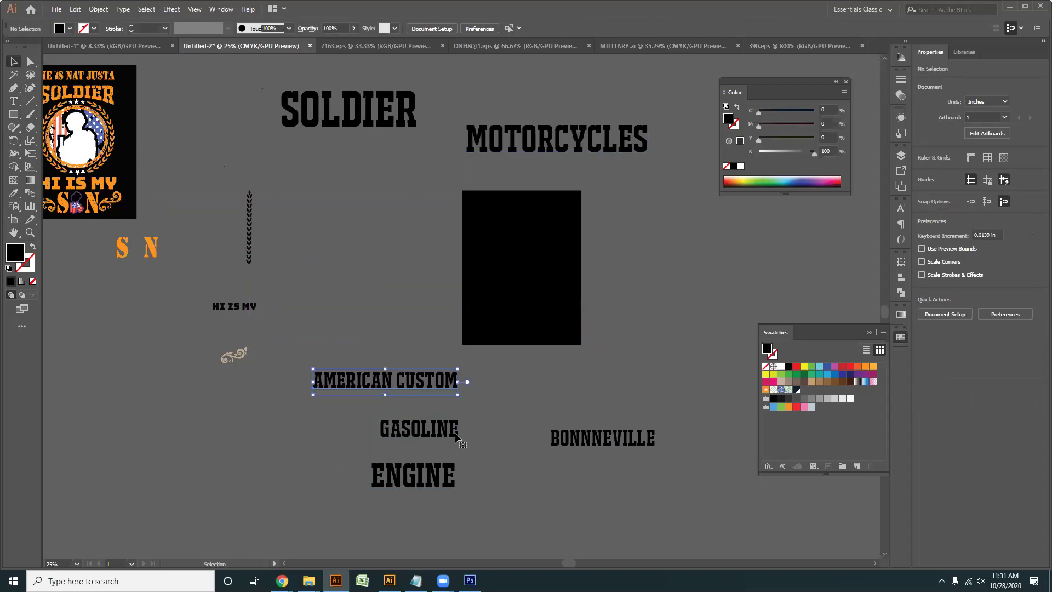
pyautogui.moveTo(413, 549); pyautogui.dragTo(521, 440)
pyautogui.moveTo(515, 422); pyautogui.dragTo(595, 359)
# - Change the font of the AMERICAN CUSTOM text to IFC RAILROAD Bold
pyautogui.click(459, 274)
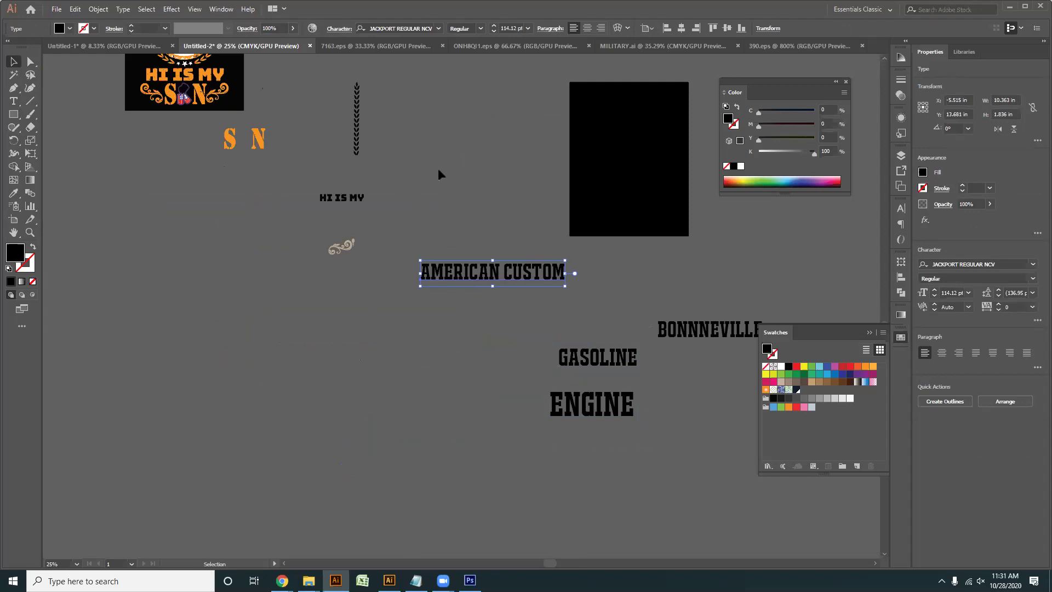
pyautogui.click(410, 26)
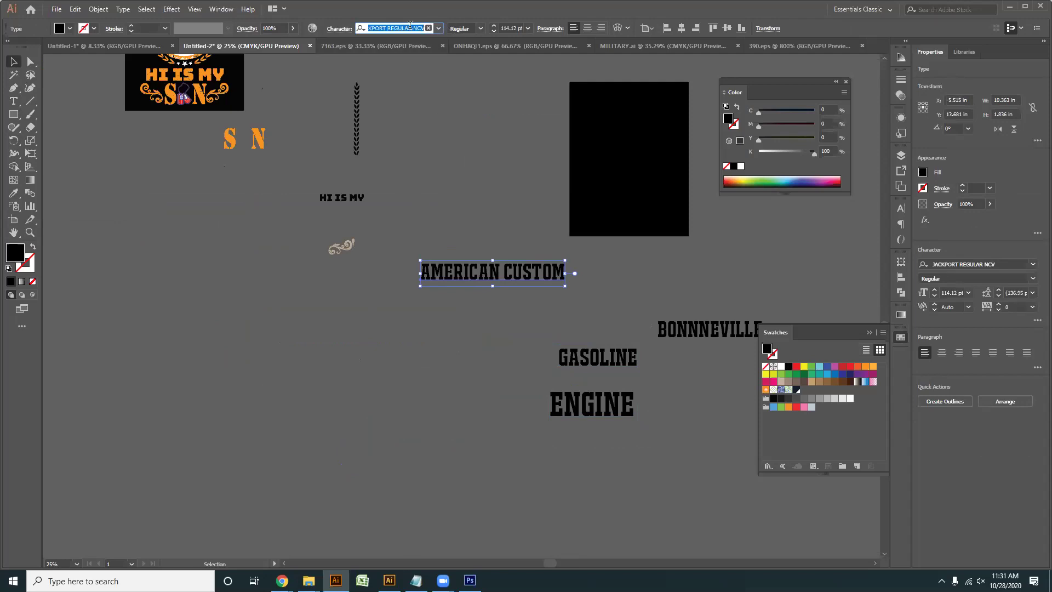
pyautogui.write('if')
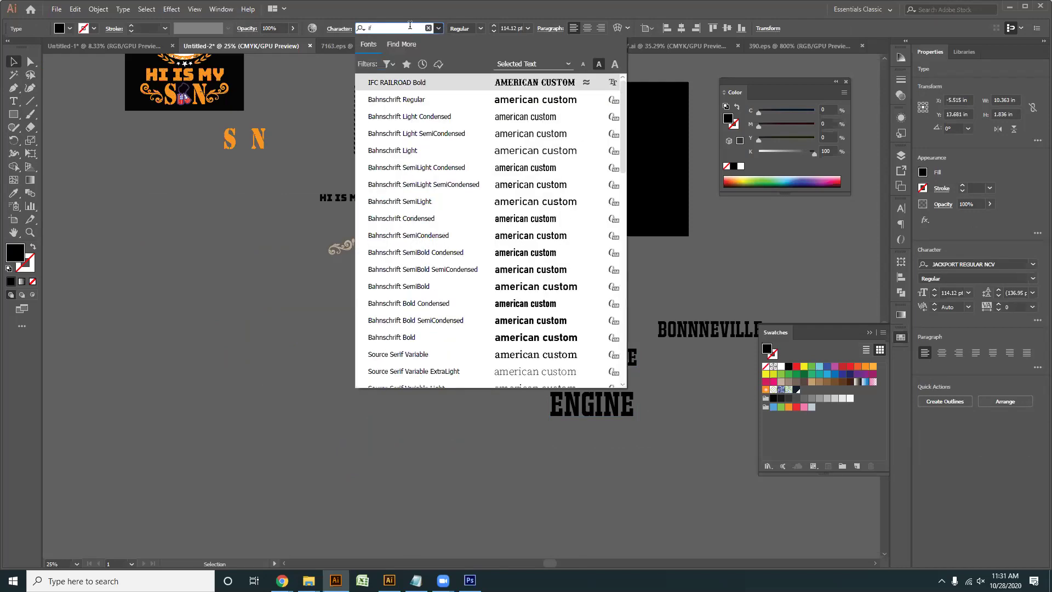
pyautogui.write('c')
pyautogui.press('Return')
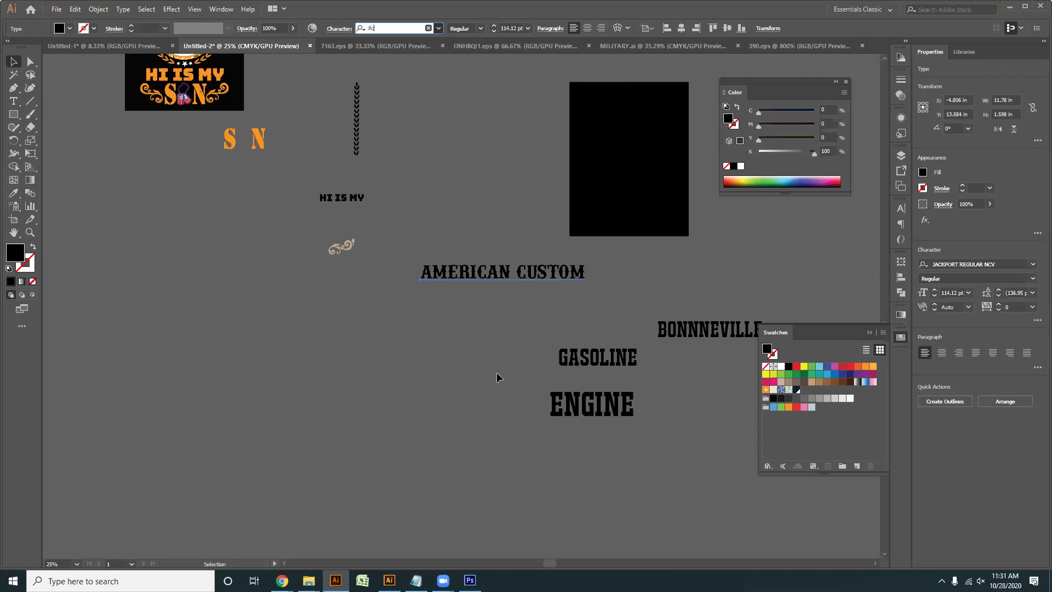
pyautogui.click(568, 290)
# - Place a duplicate of the AMERICAN CUSTOM text below the original and move the original farther up and right
pyautogui.scroll(2, 408, 324)
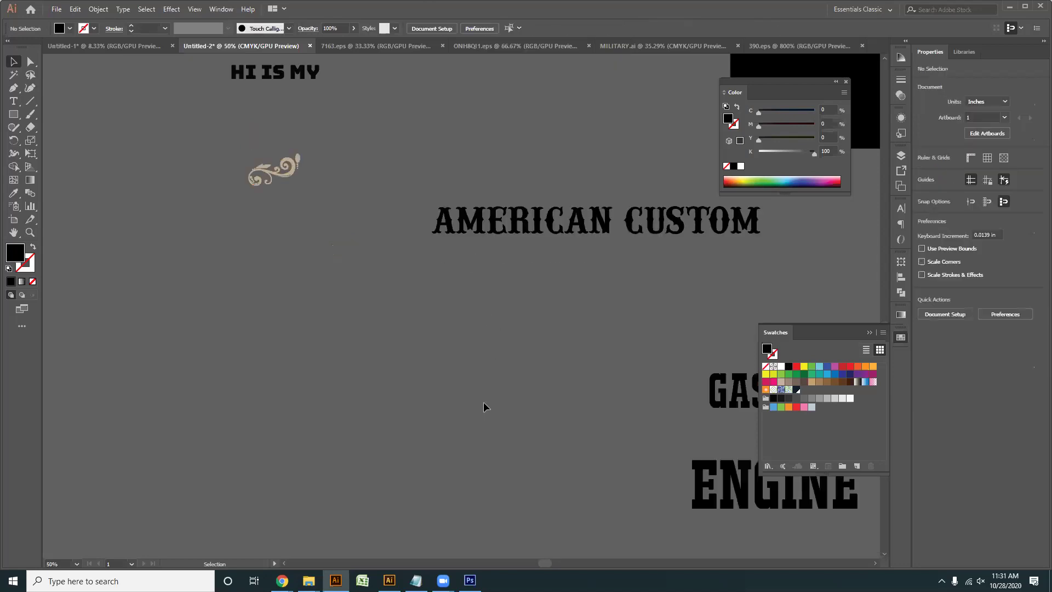
pyautogui.scroll(2, 451, 324)
pyautogui.hscroll(5, 451, 324)
pyautogui.click(395, 276)
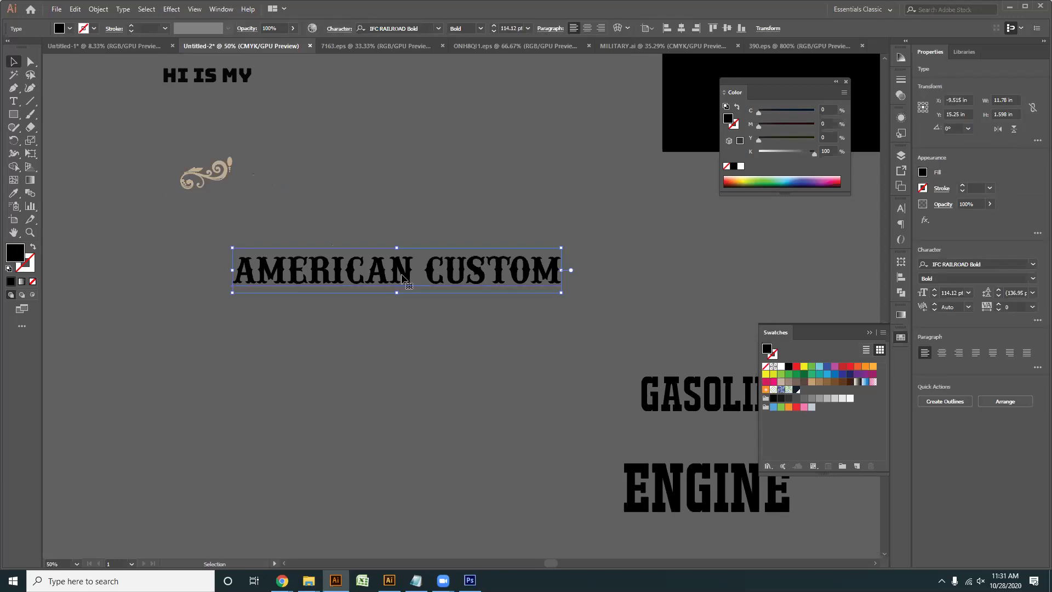
pyautogui.moveTo(395, 283); pyautogui.dragTo(299, 402)
pyautogui.click(380, 277)
pyautogui.moveTo(381, 280); pyautogui.dragTo(454, 254)
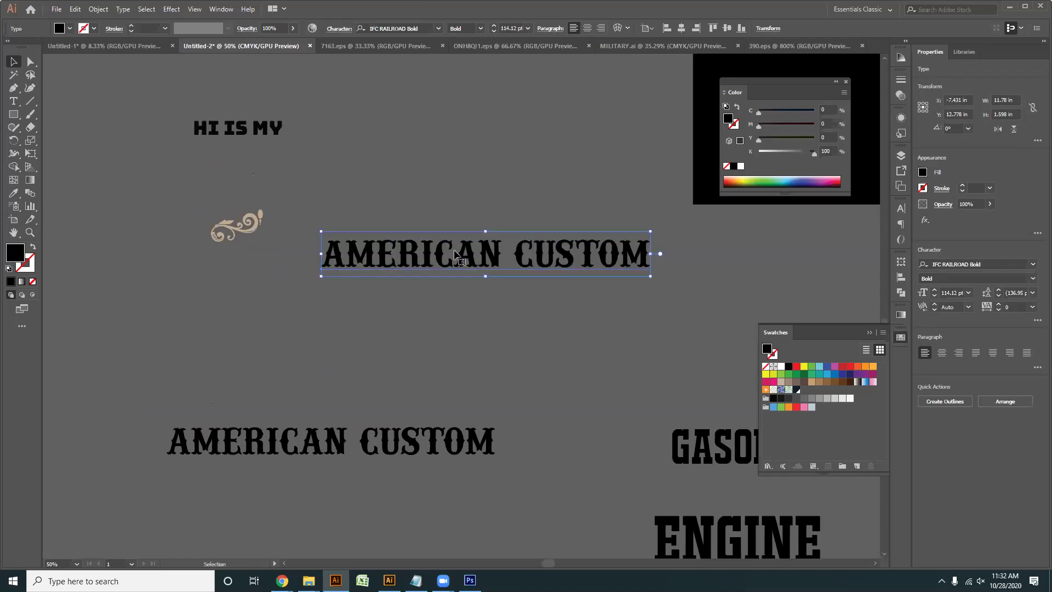
# - Convert the upper AMERICAN CUSTOM text to outlines and fill it with orange, hiding the selection edges
pyautogui.rightClick(462, 253)
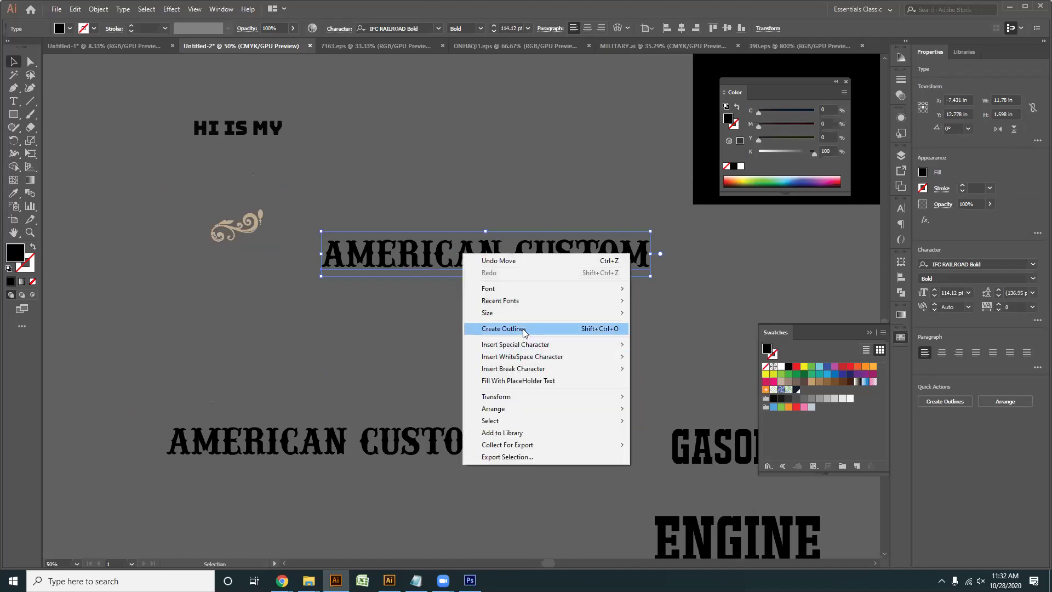
pyautogui.click(525, 329)
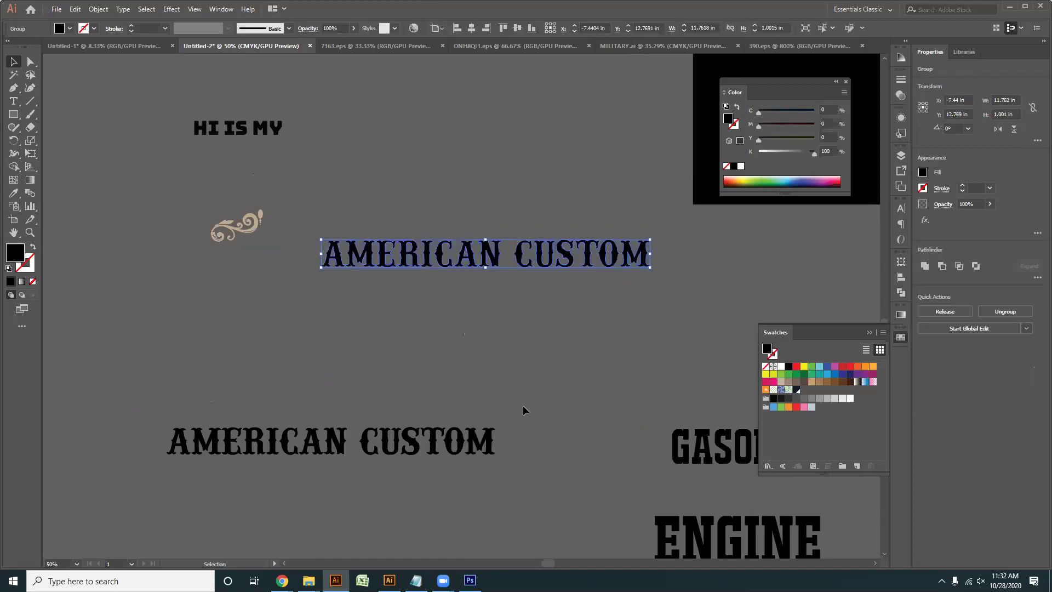
pyautogui.click(866, 367)
pyautogui.hotkey('ctrl', 'h')
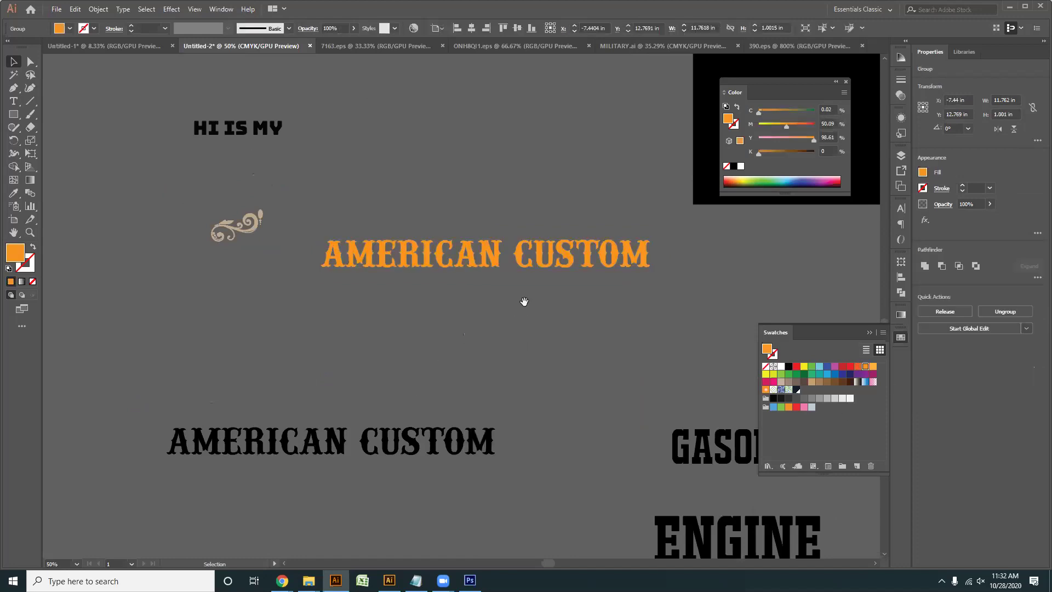
# - Try placing a white-filled copy of the upper AMERICAN CUSTOM lettering behind the orange original
pyautogui.click(405, 355)
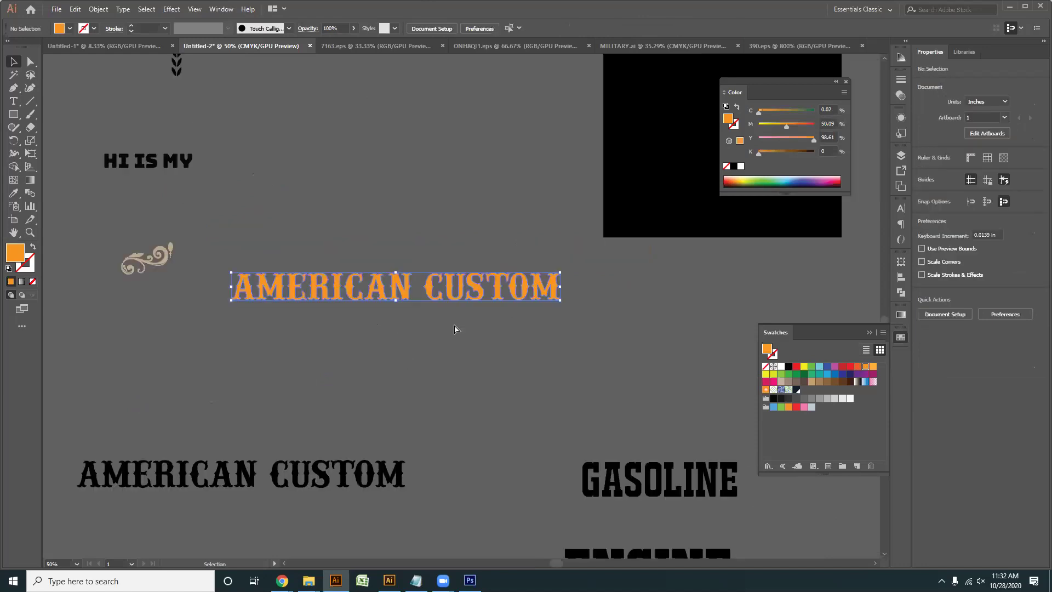
pyautogui.hotkey('ctrl', '+')
pyautogui.hotkey('ctrl', '+')
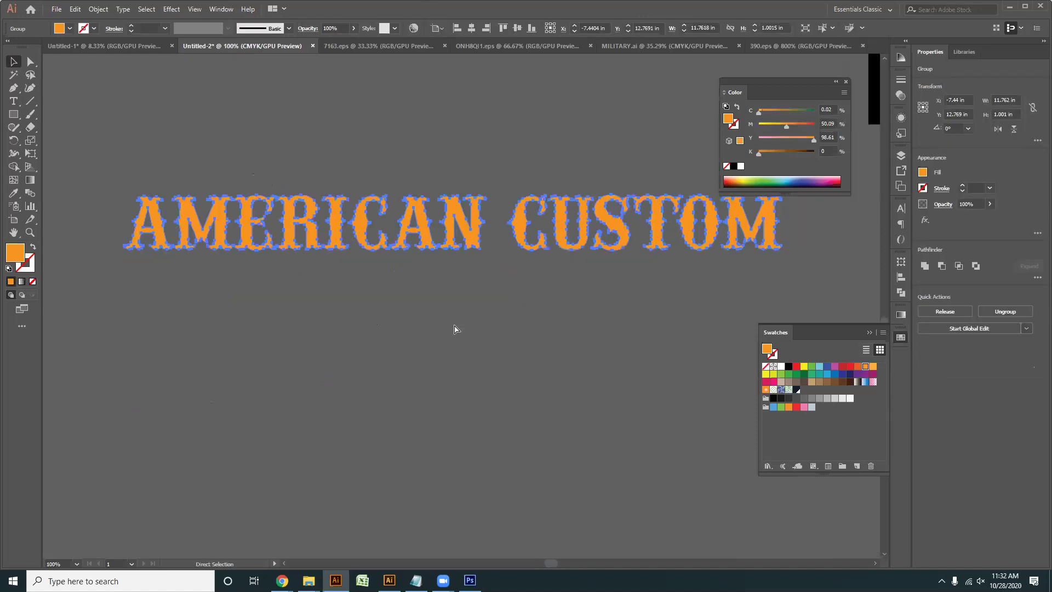
pyautogui.press('v')
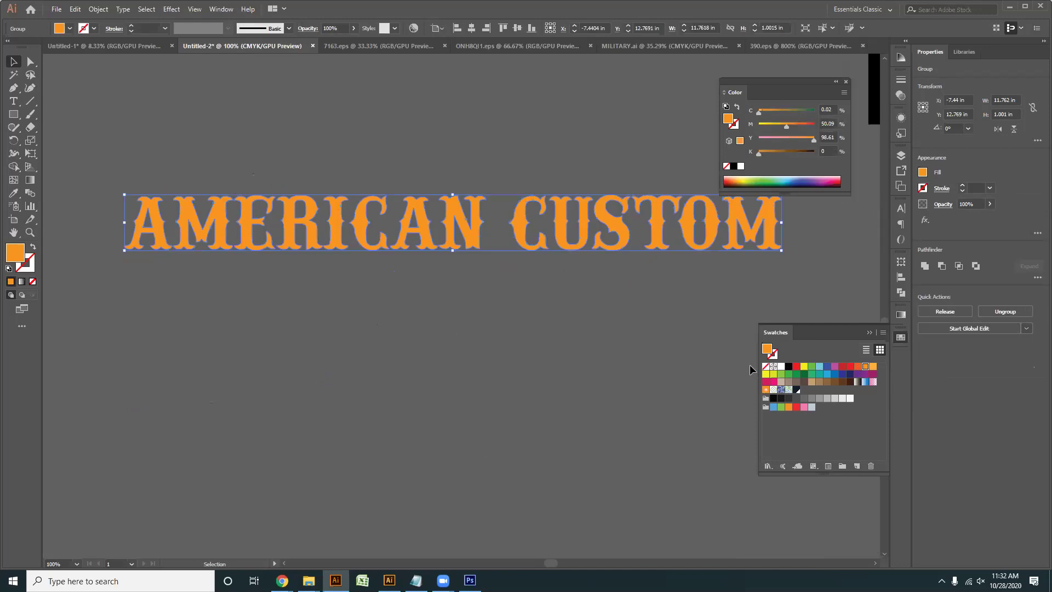
pyautogui.click(781, 366)
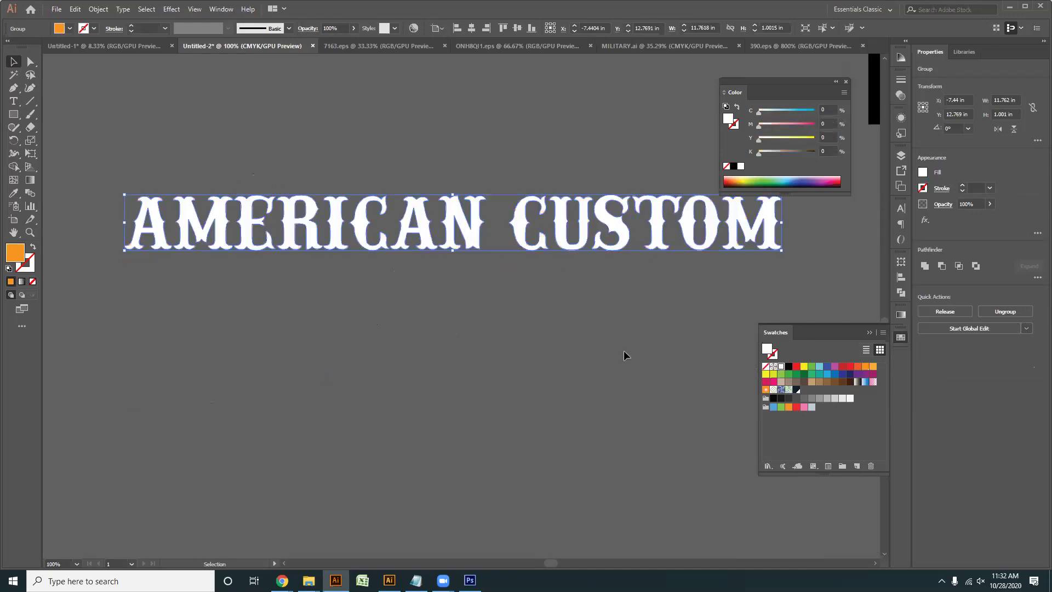
pyautogui.press('a')
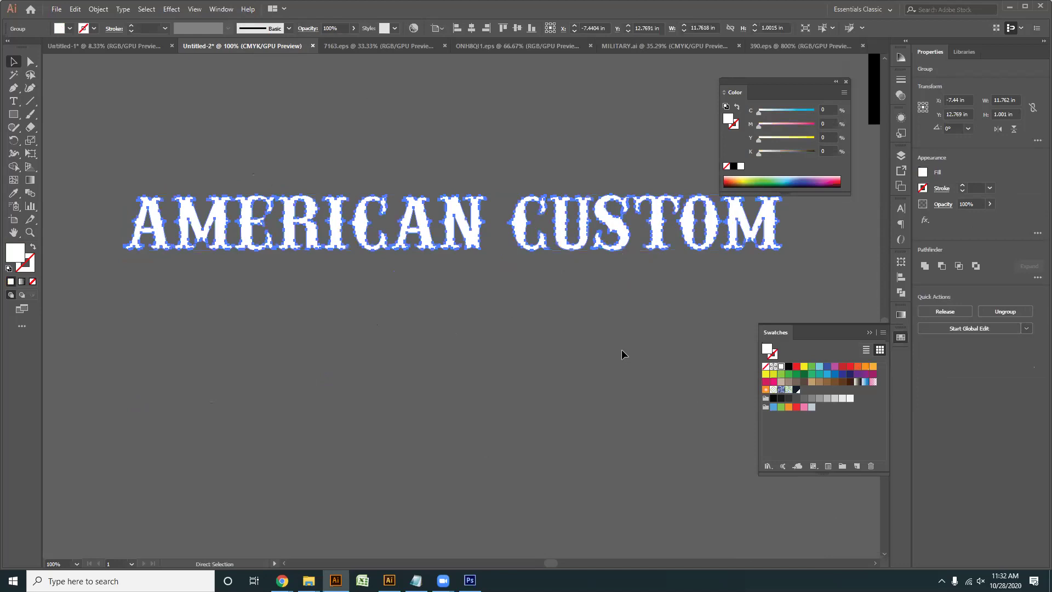
pyautogui.press('v')
pyautogui.hotkey('ctrl', 'z')
# - Nudge the orange AMERICAN CUSTOM lettering slightly up and left of its white copy as a shadow test
pyautogui.press('Up')
pyautogui.press('Up')
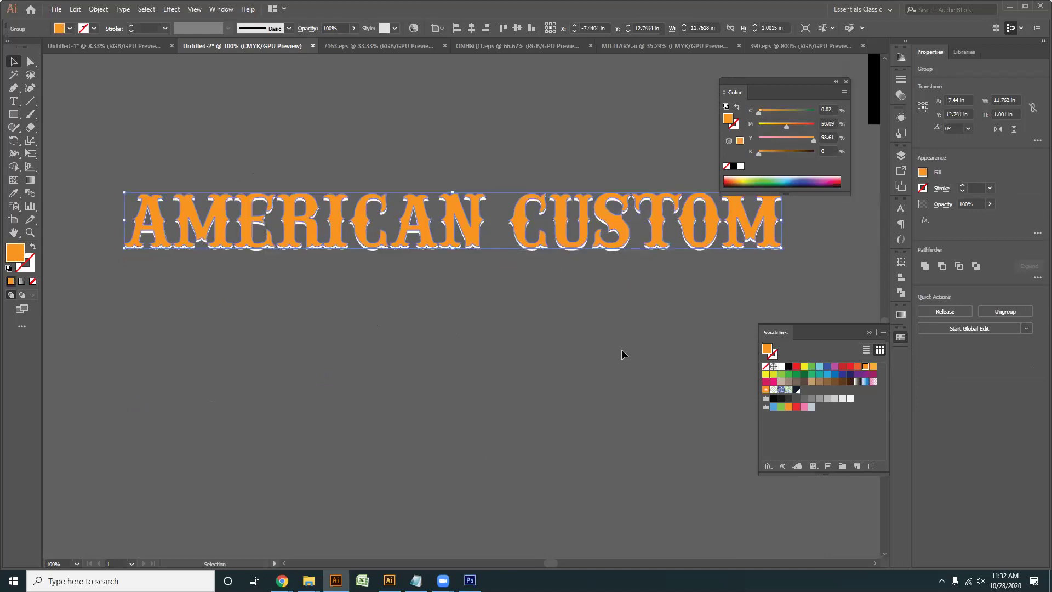
pyautogui.press('Up')
pyautogui.press('Left')
pyautogui.press('Left')
pyautogui.press('Right')
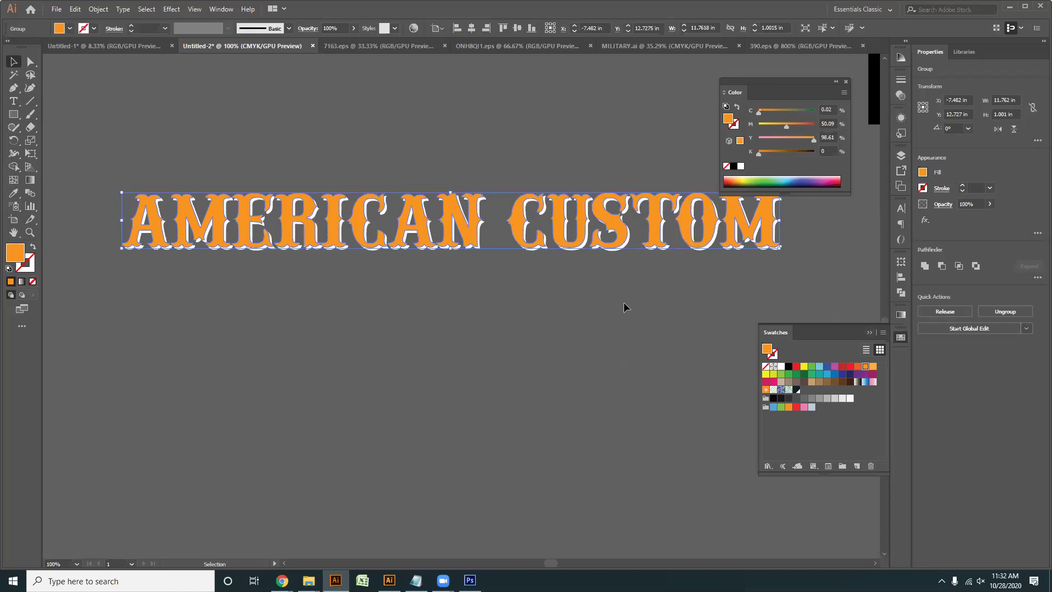
# - Hide the orange lettering to check the white copy, and undo the shadow attempt, orange fill and outlining of the upper AMERICAN CUSTOM text
pyautogui.press('Delete')
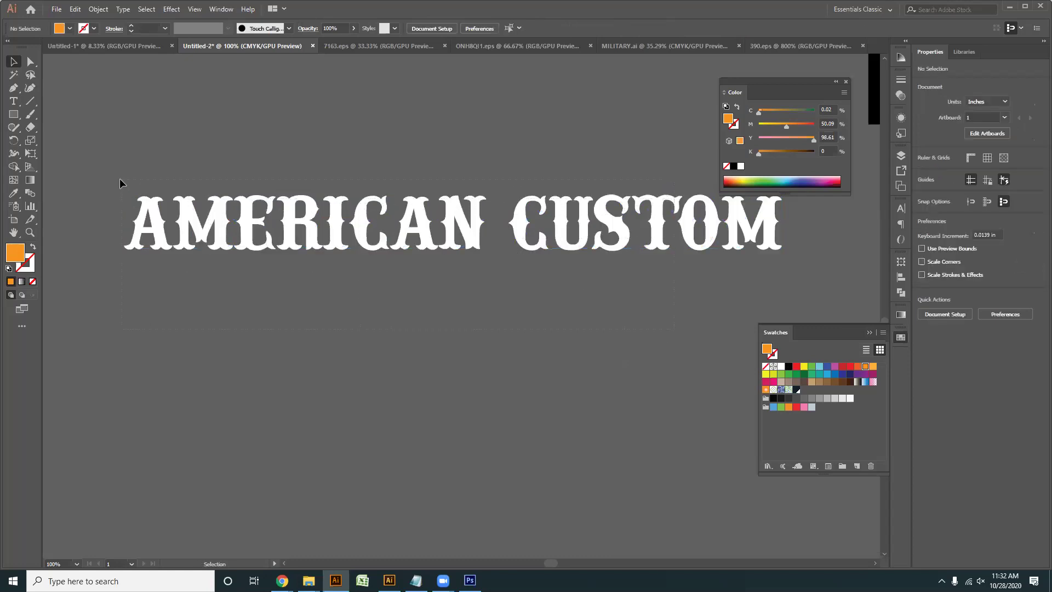
pyautogui.moveTo(119, 179); pyautogui.dragTo(257, 363)
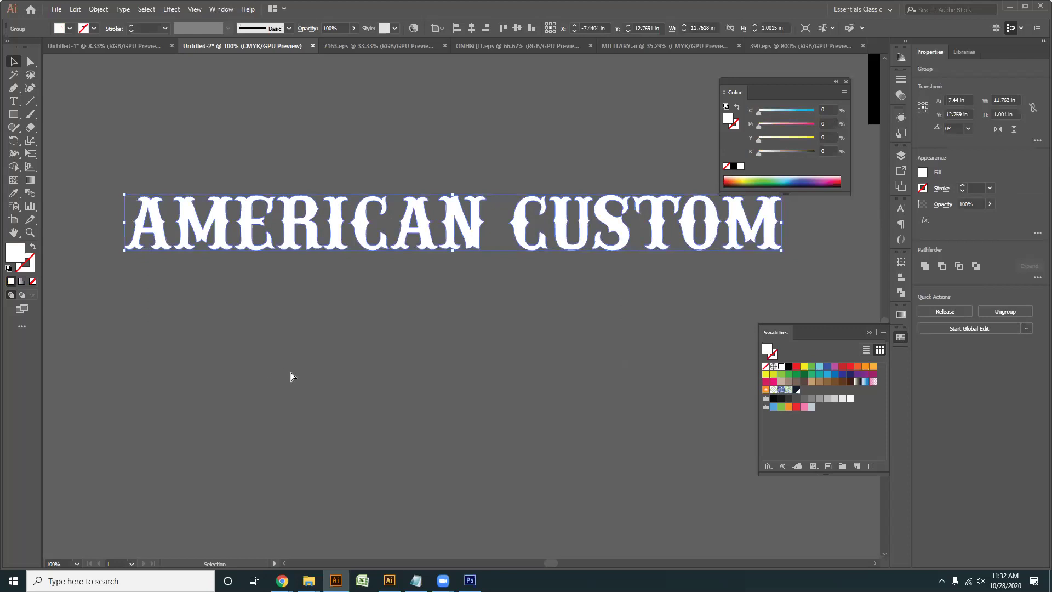
pyautogui.hotkey('ctrl', 'z')
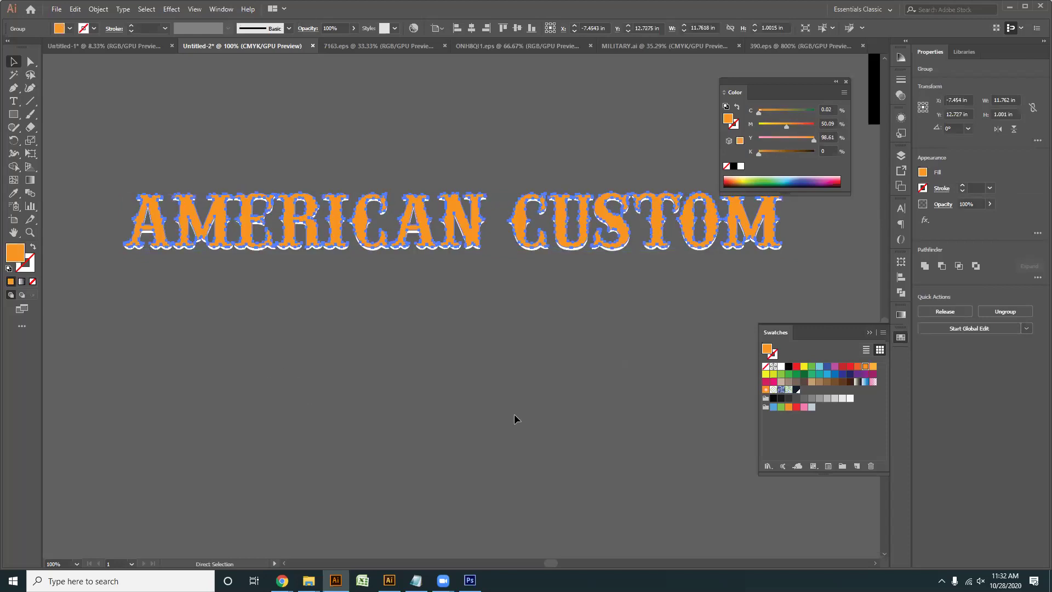
pyautogui.hotkey('ctrl', 'z')
pyautogui.hotkey('ctrl', 'z')
pyautogui.hotkey('ctrl', 'z')
pyautogui.hotkey('ctrl', 'z')
# - Scale the upper AMERICAN CUSTOM live text down to about 66.5 pt
pyautogui.scroll(-4, 457, 245)
pyautogui.scroll(3, 454, 225)
pyautogui.rightClick(454, 225)
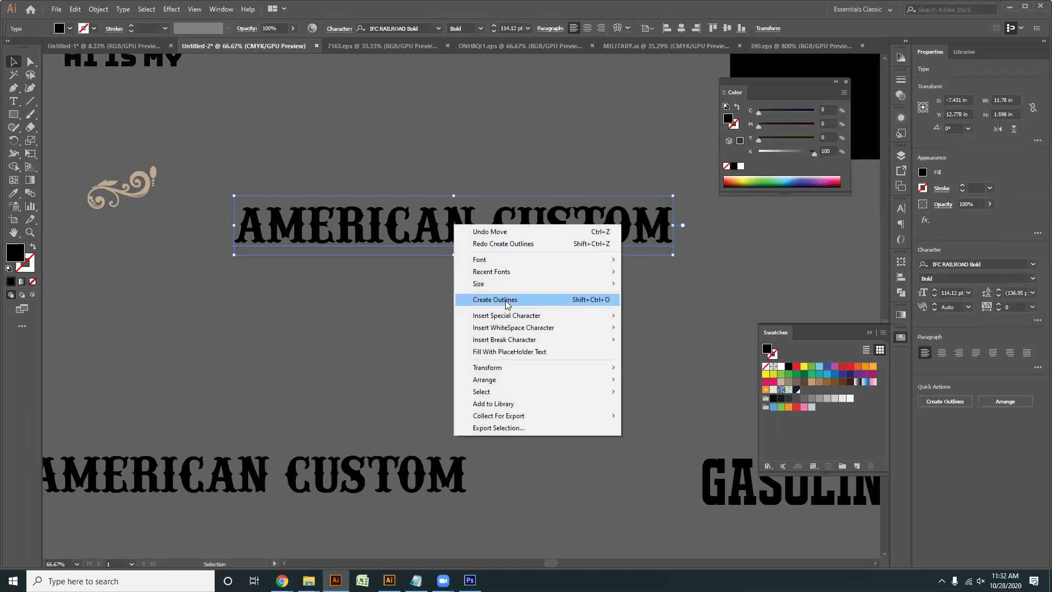
pyautogui.click(393, 351)
pyautogui.moveTo(675, 253); pyautogui.dragTo(612, 246)
pyautogui.click(437, 301)
pyautogui.scroll(3, 434, 292)
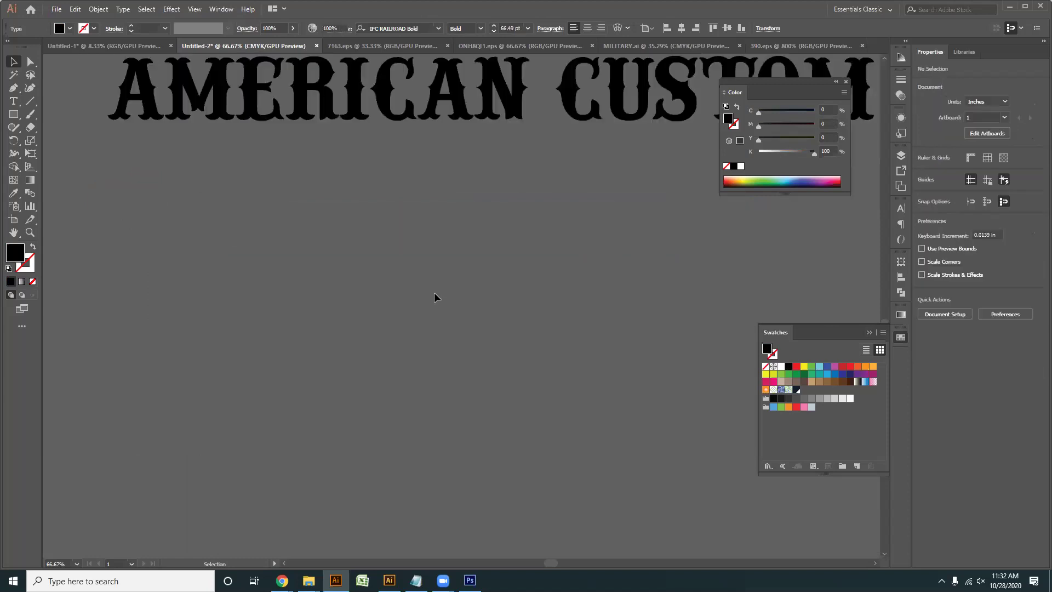
# - Convert the scaled-down AMERICAN CUSTOM text to outlines and fill it with orange
pyautogui.moveTo(434, 293); pyautogui.dragTo(403, 396)
pyautogui.scroll(-1, 379, 336)
pyautogui.moveTo(428, 334); pyautogui.dragTo(407, 351)
pyautogui.moveTo(537, 360); pyautogui.dragTo(409, 238)
pyautogui.click(410, 242)
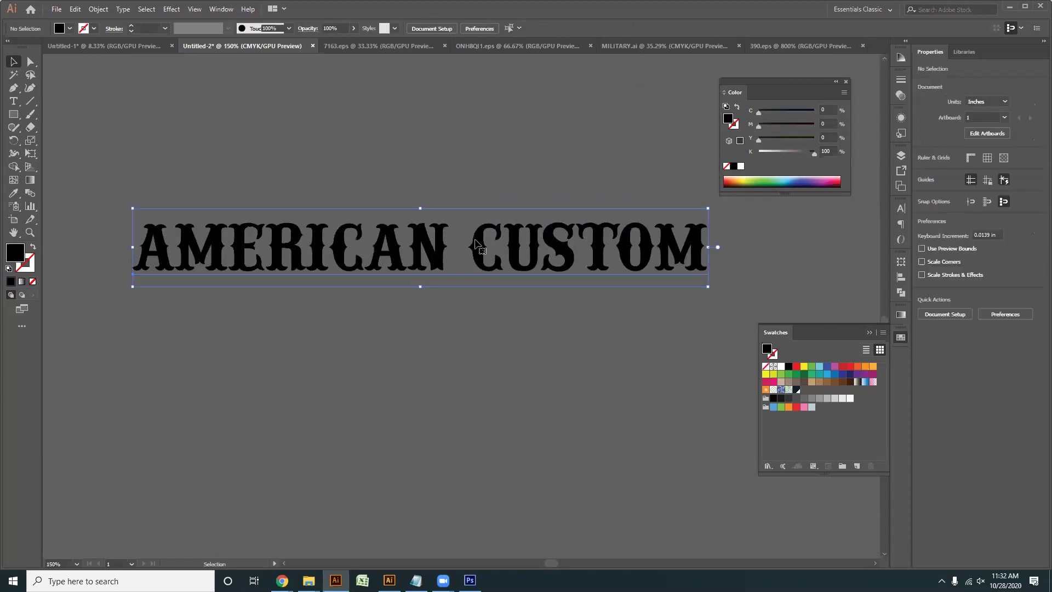
pyautogui.rightClick(475, 240)
pyautogui.click(526, 318)
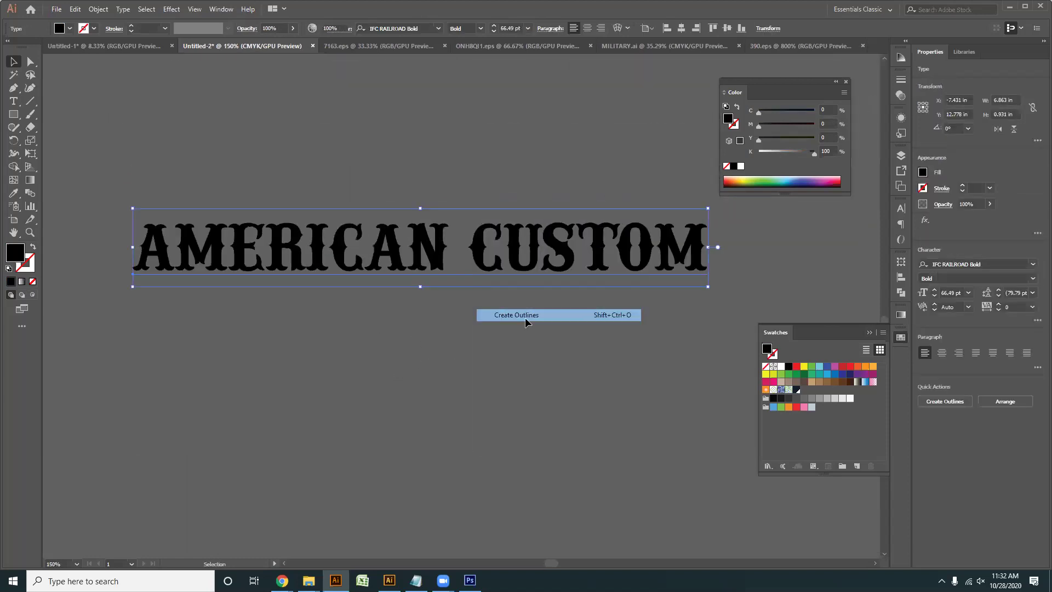
pyautogui.click(865, 367)
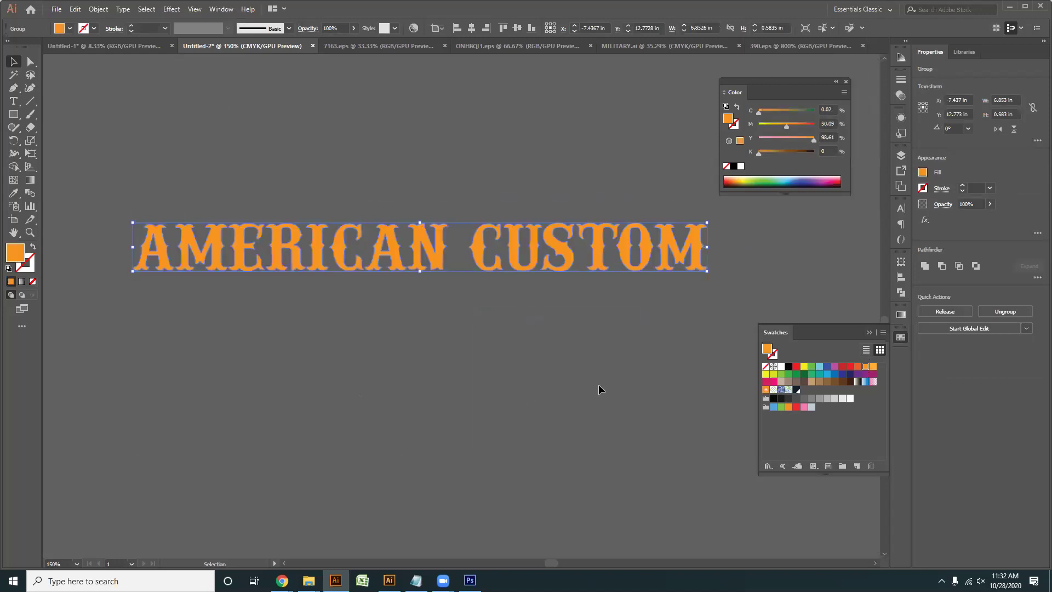
# - Place a white-filled copy of the AMERICAN CUSTOM outlines directly behind the orange lettering
pyautogui.press('a')
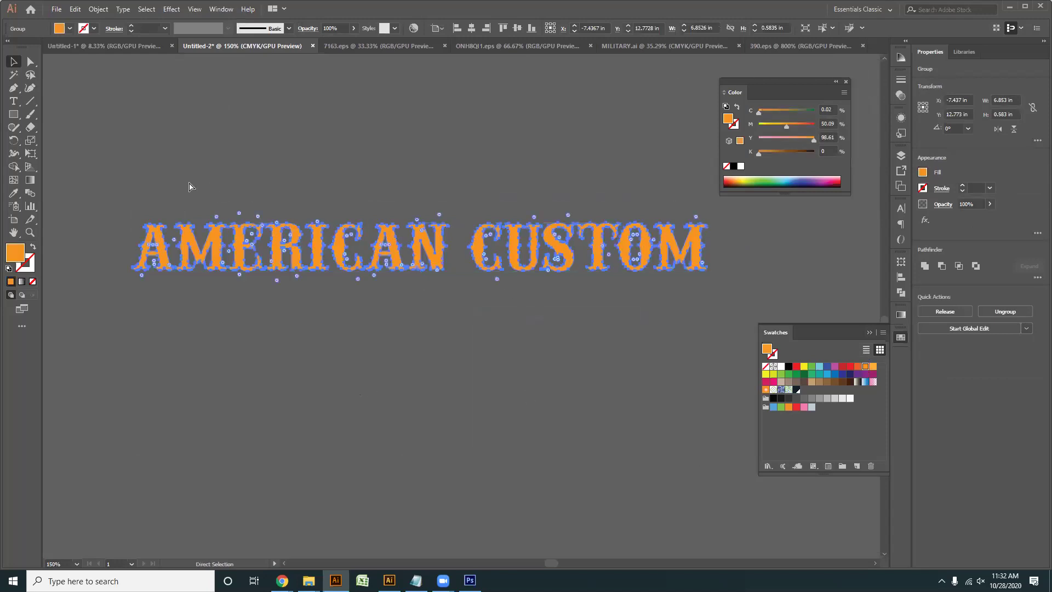
pyautogui.press('v')
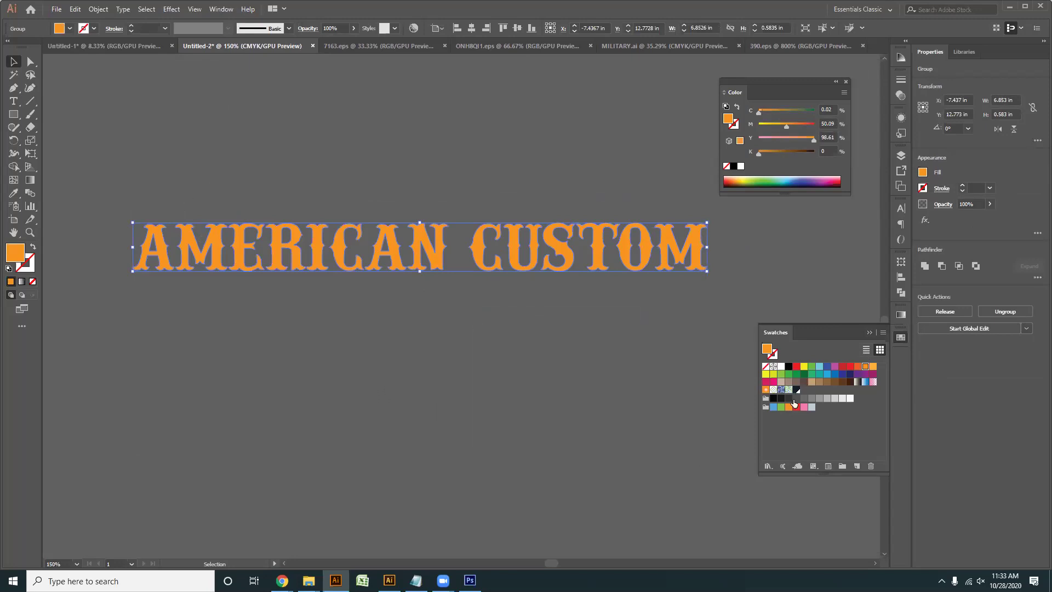
pyautogui.click(780, 367)
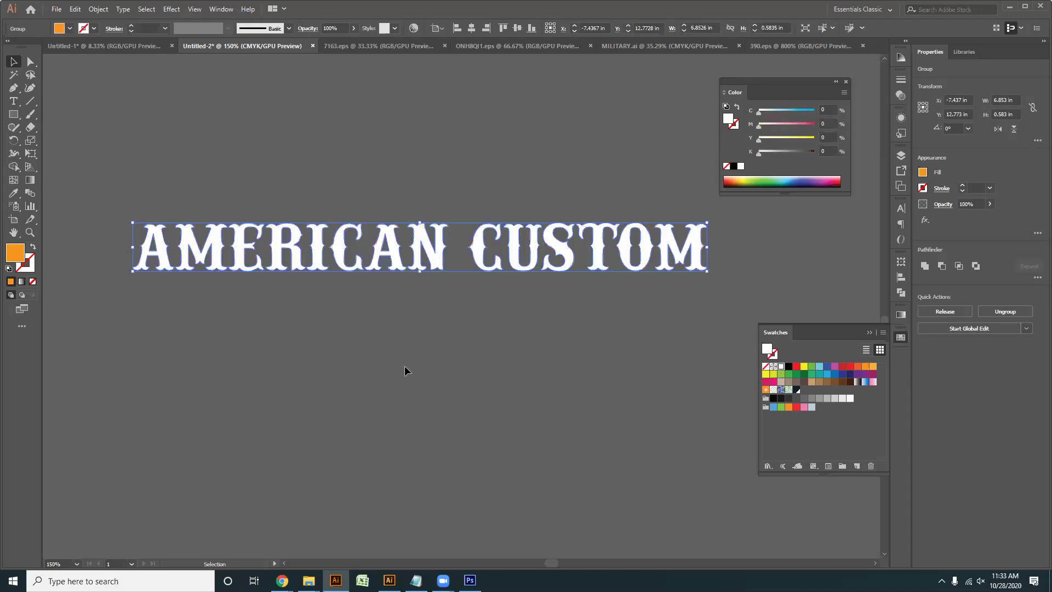
pyautogui.click(224, 328)
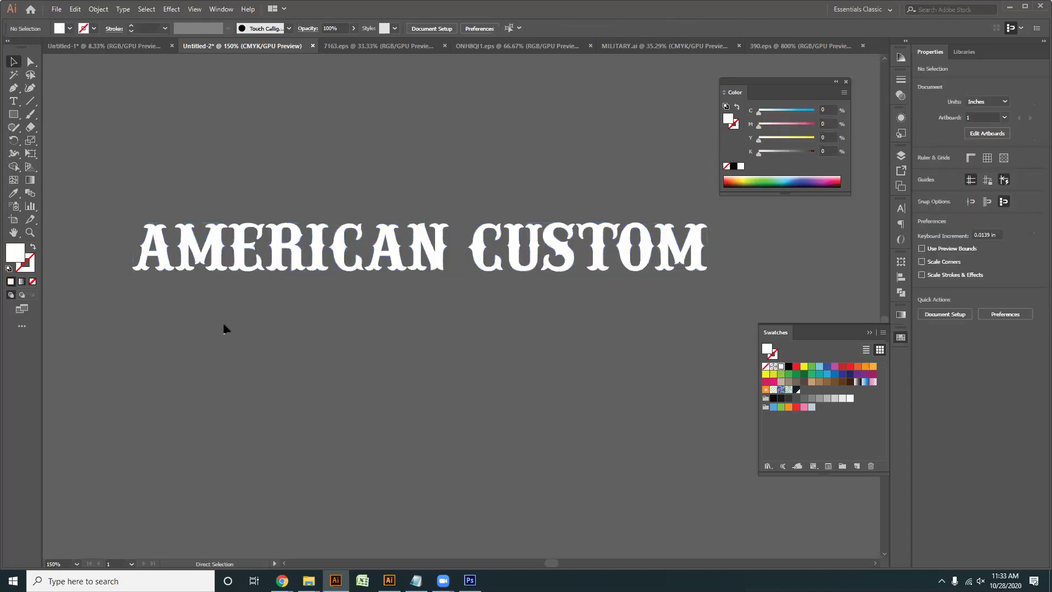
pyautogui.hotkey('ctrl', 'z')
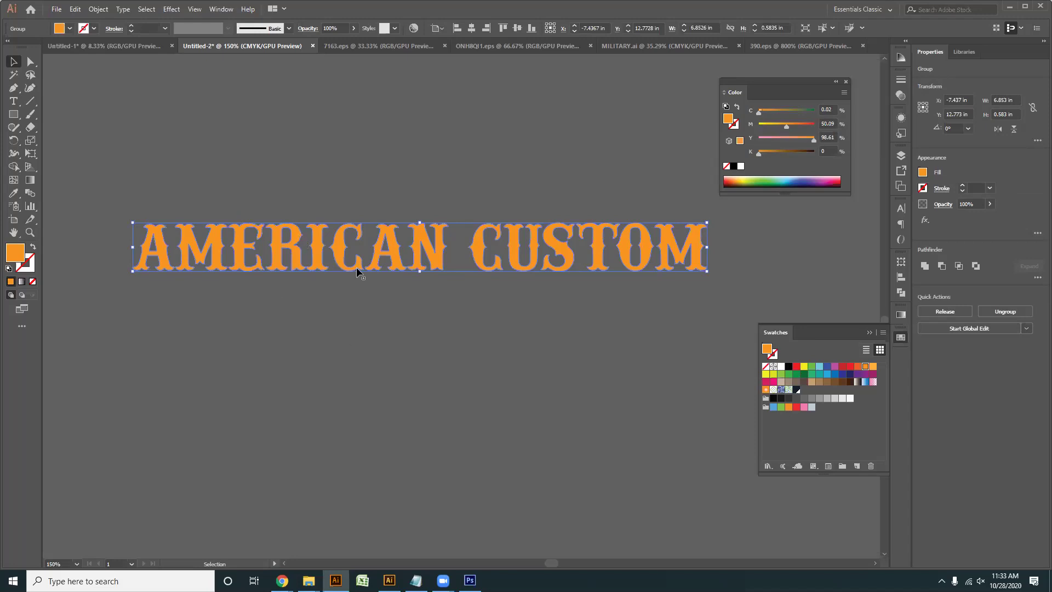
pyautogui.moveTo(457, 386); pyautogui.dragTo(459, 388)
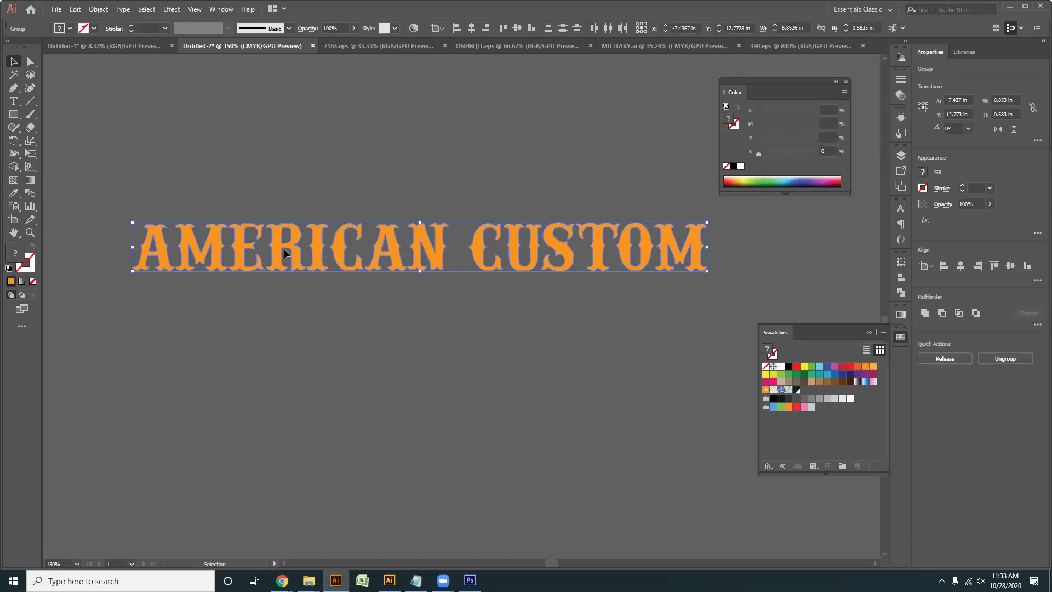
pyautogui.click(381, 373)
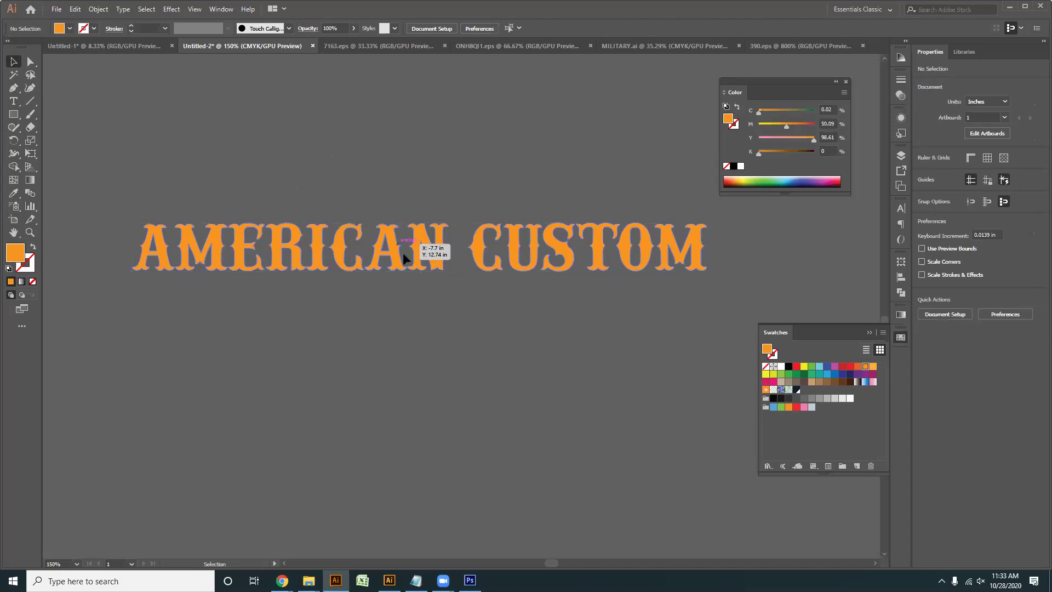
# - Nudge the orange AMERICAN CUSTOM lettering about 0.04 in left and 0.04 in up from the white copy
pyautogui.click(404, 258)
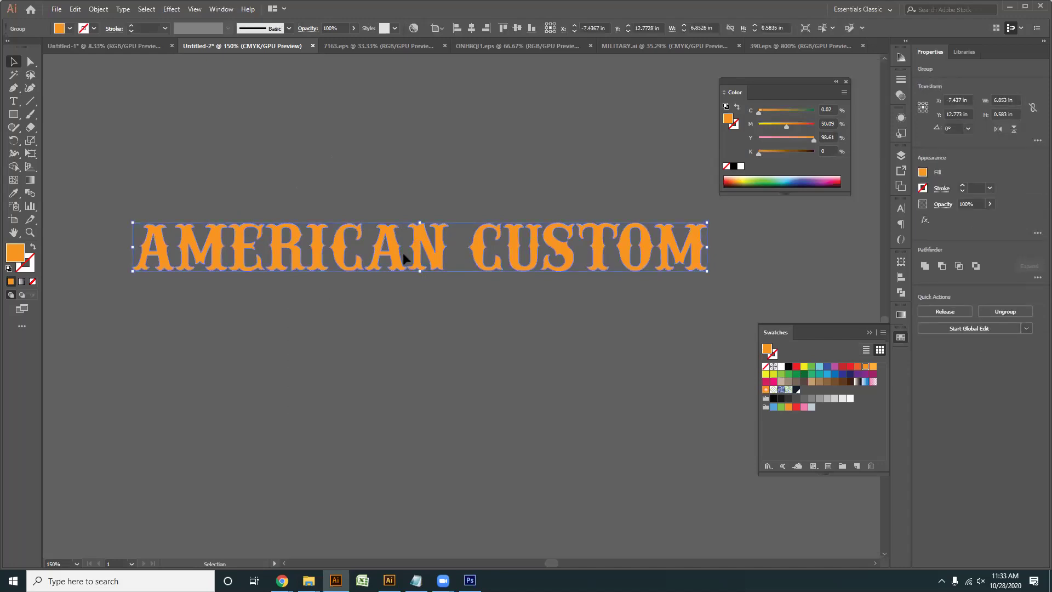
pyautogui.press('Left')
pyautogui.press('Left')
pyautogui.press('Left')
pyautogui.press('Left')
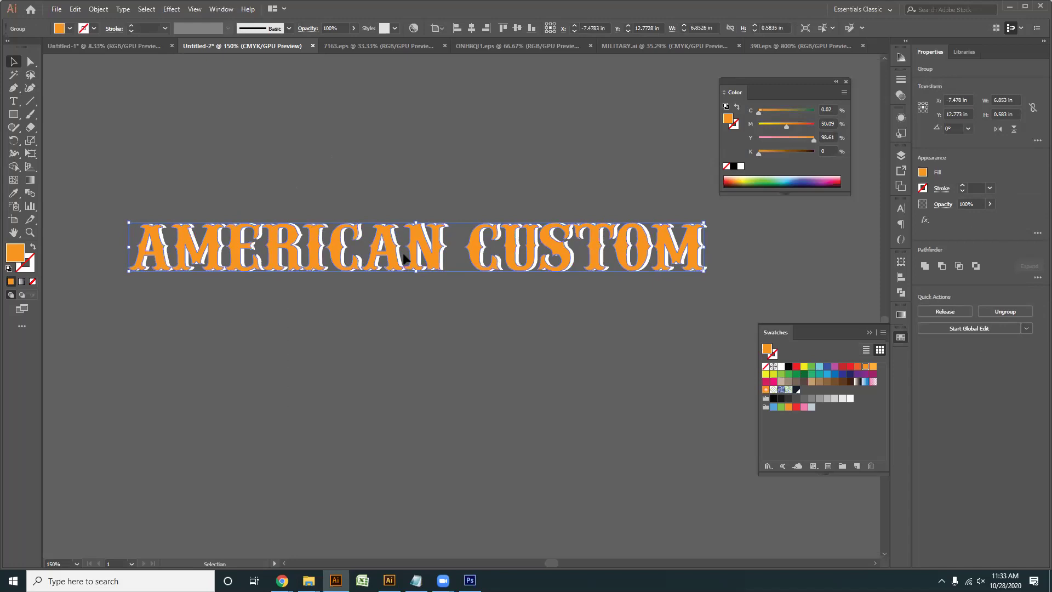
pyautogui.press('Up')
pyautogui.press('Up')
pyautogui.press('Up')
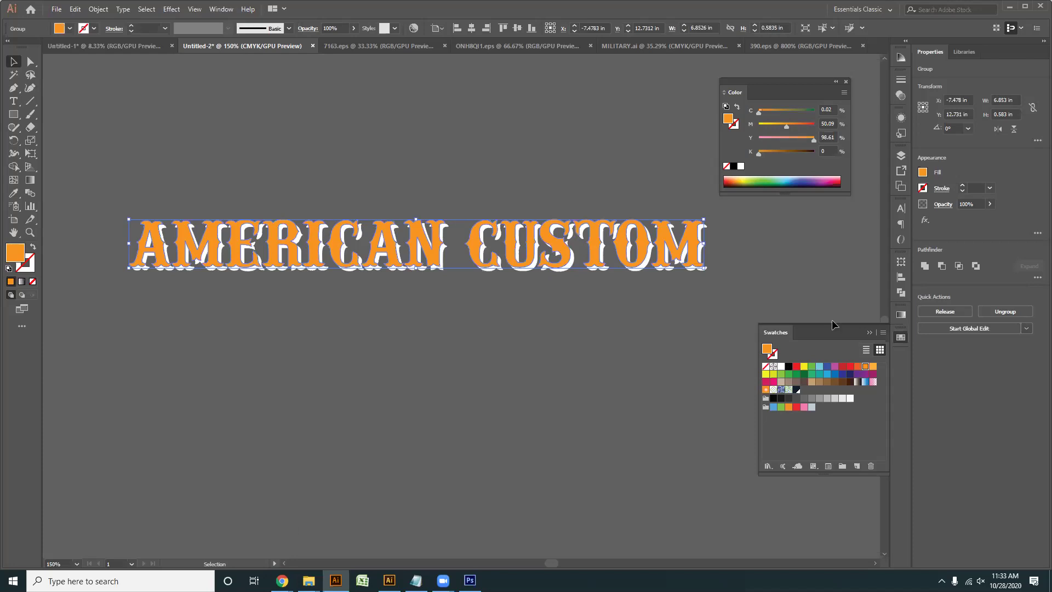
# - Hide the orange lettering and merge the white AMERICAN CUSTOM letters into one compound path
pyautogui.press('a')
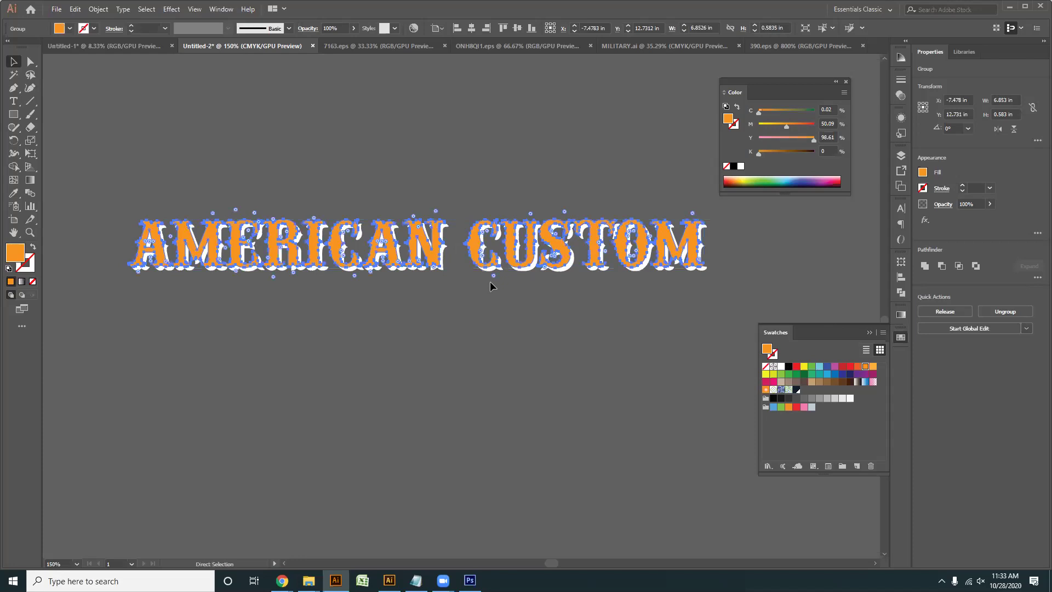
pyautogui.hotkey('ctrl', 'x')
pyautogui.moveTo(663, 336); pyautogui.dragTo(74, 122)
pyautogui.hotkey('ctrl', 'a')
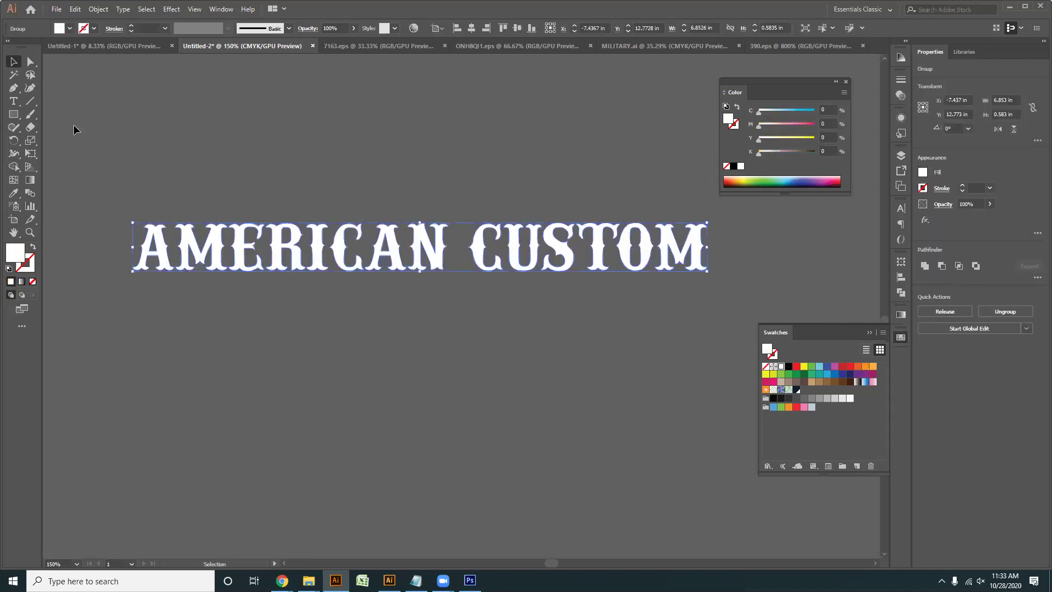
pyautogui.click(925, 266)
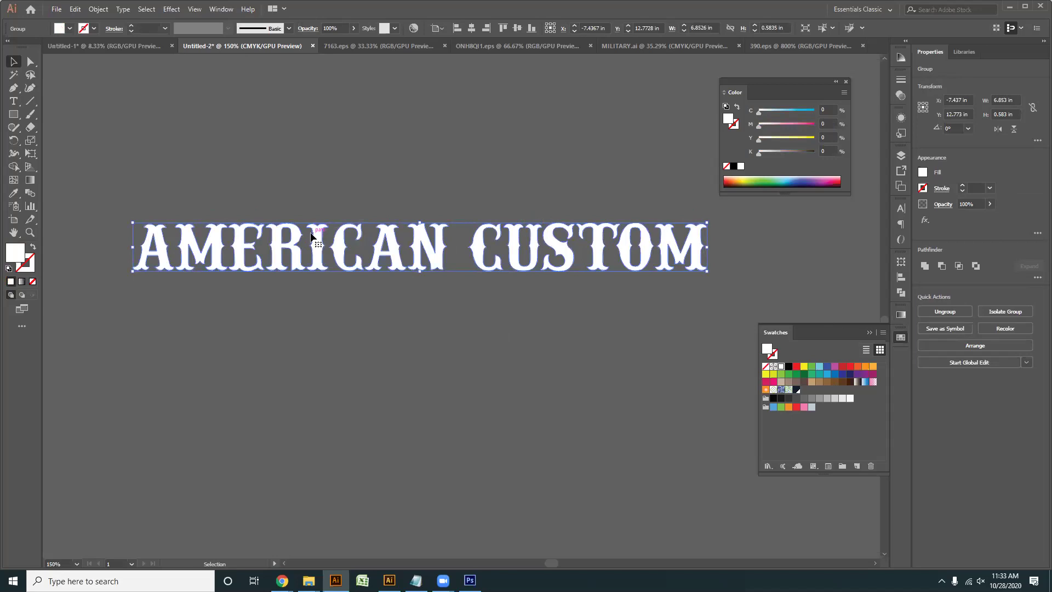
pyautogui.press('a')
pyautogui.press('v')
pyautogui.hotkey('ctrl', '8')
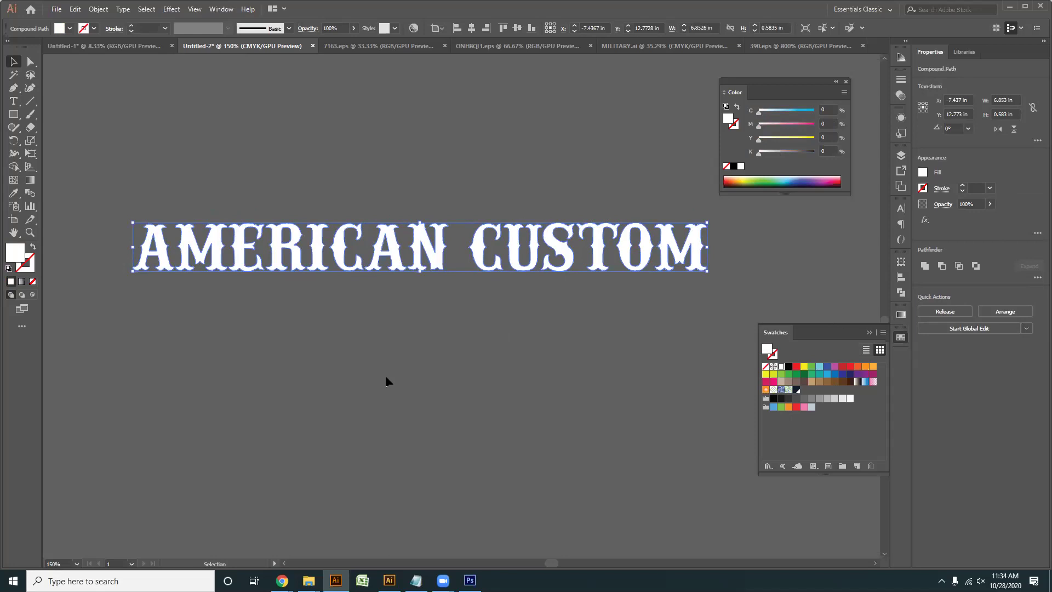
# - Show the hidden orange AMERICAN CUSTOM lettering again, keeping it selected above the white compound path
pyautogui.press('a')
pyautogui.hotkey('ctrl', 'alt', '3')
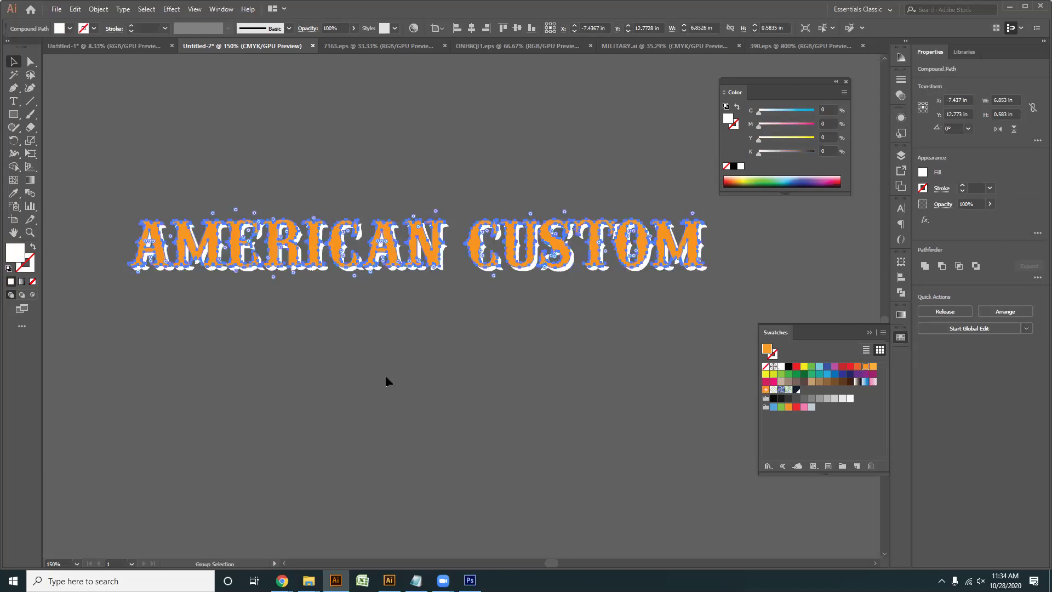
pyautogui.press('v')
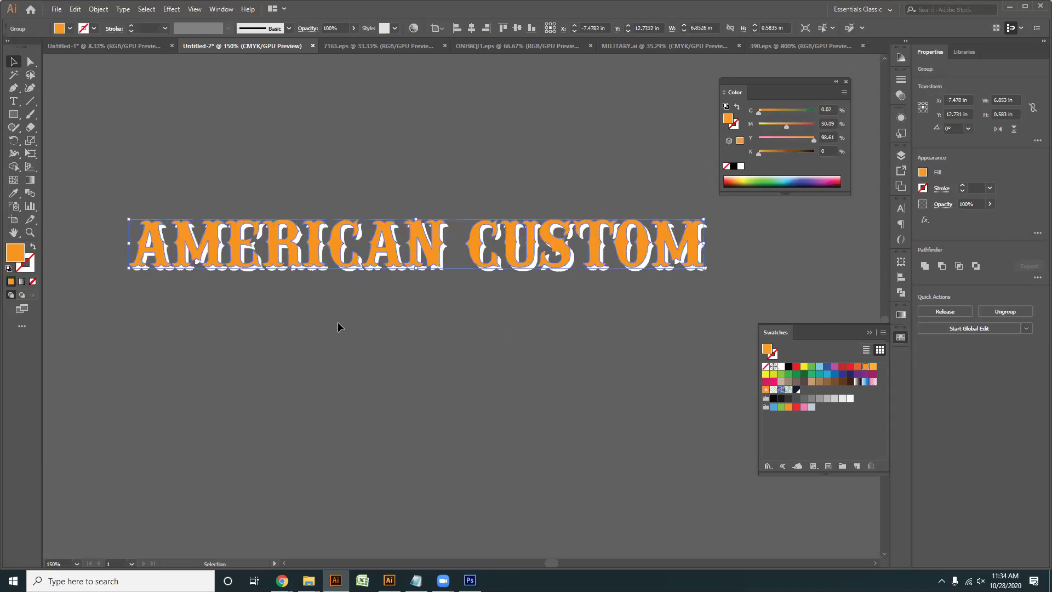
# - Preview a -0.125 in Offset Path with miter joins on the orange AMERICAN CUSTOM lettering
pyautogui.click(96, 10)
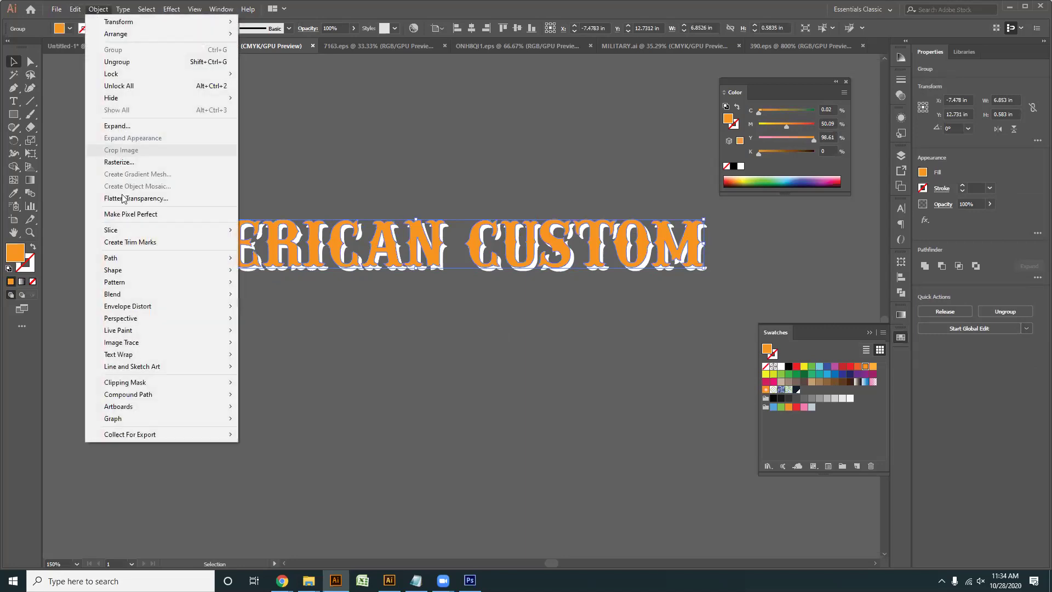
pyautogui.moveTo(123, 256)
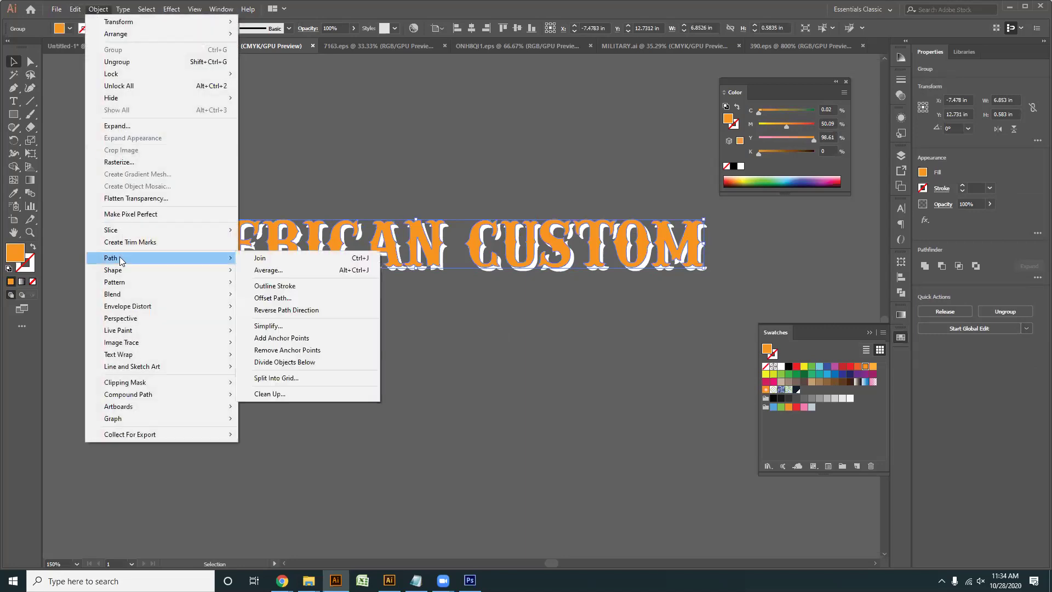
pyautogui.click(274, 297)
pyautogui.click(452, 202)
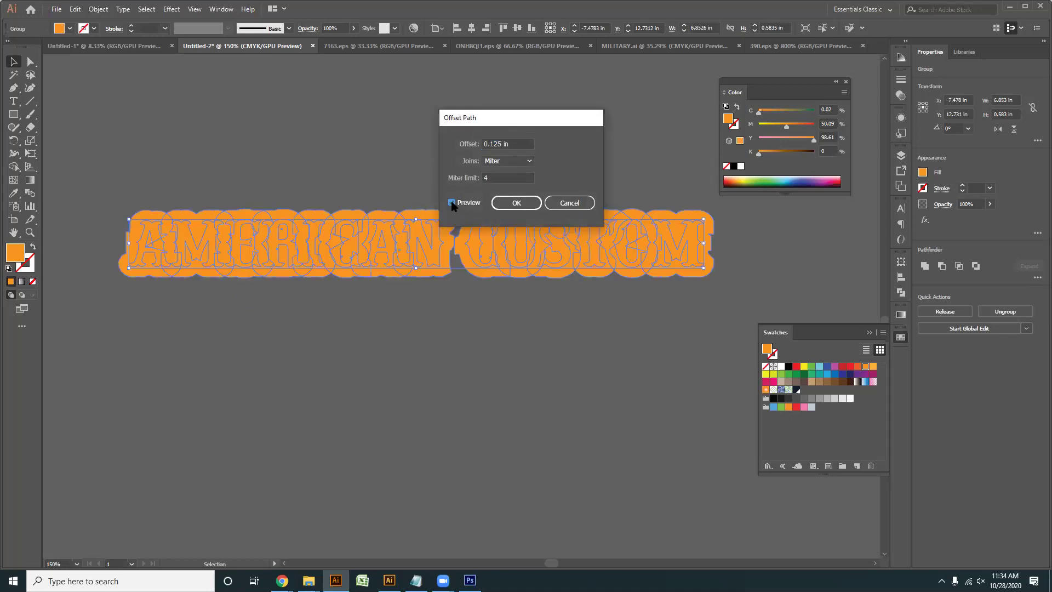
pyautogui.write('-')
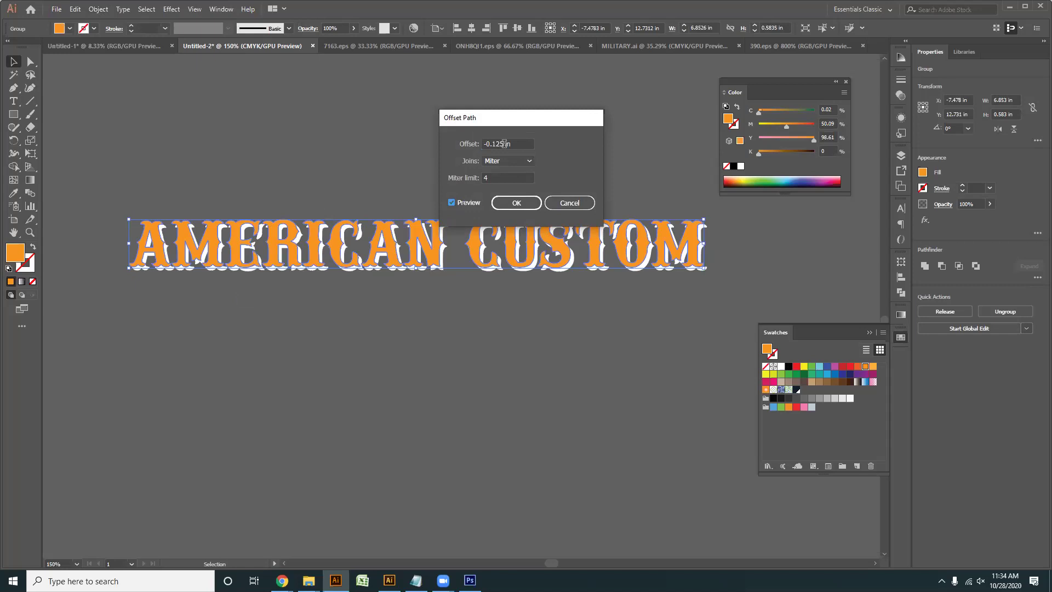
pyautogui.doubleClick(503, 144)
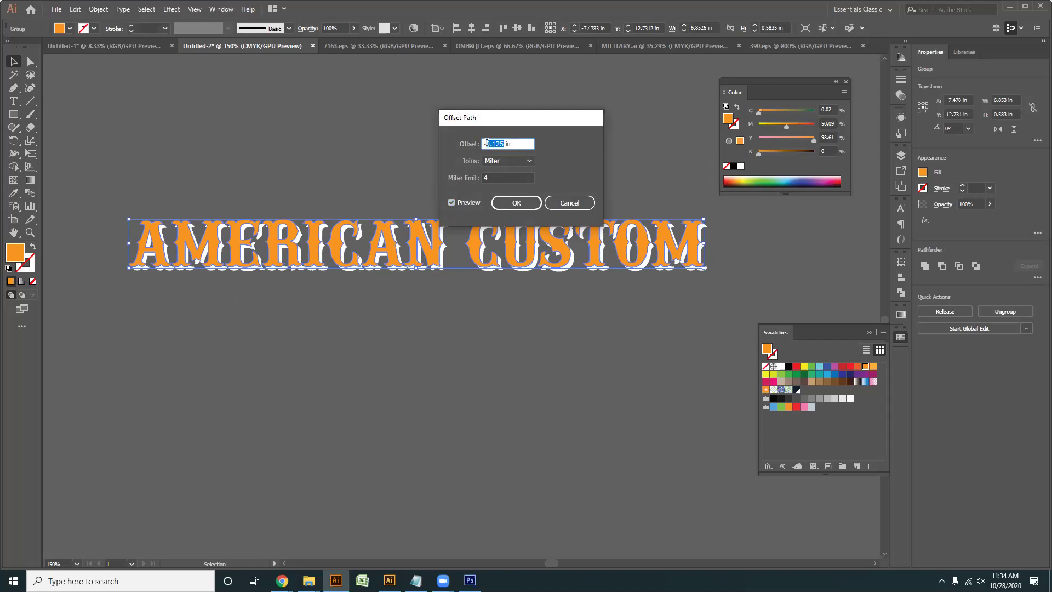
pyautogui.write('-0.')
pyautogui.write('5')
pyautogui.click(451, 203)
pyautogui.scroll(1, 505, 144)
pyautogui.scroll(4, 505, 144)
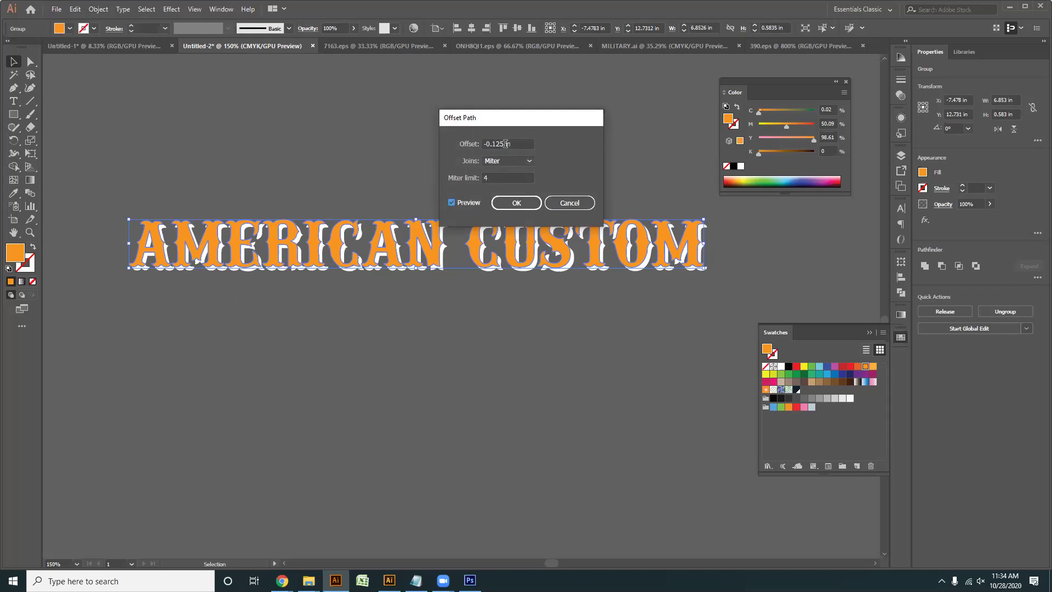
pyautogui.scroll(-1, 505, 143)
# - Preview a 1 in outward offset, and return the offset to -0.125 in
pyautogui.moveTo(496, 143); pyautogui.dragTo(481, 144)
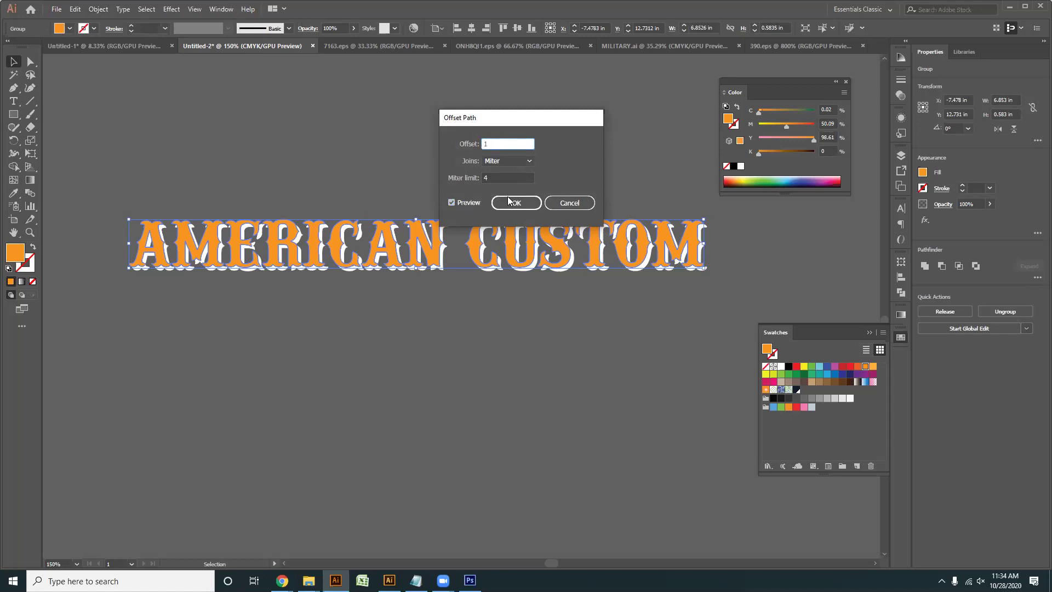
pyautogui.click(452, 203)
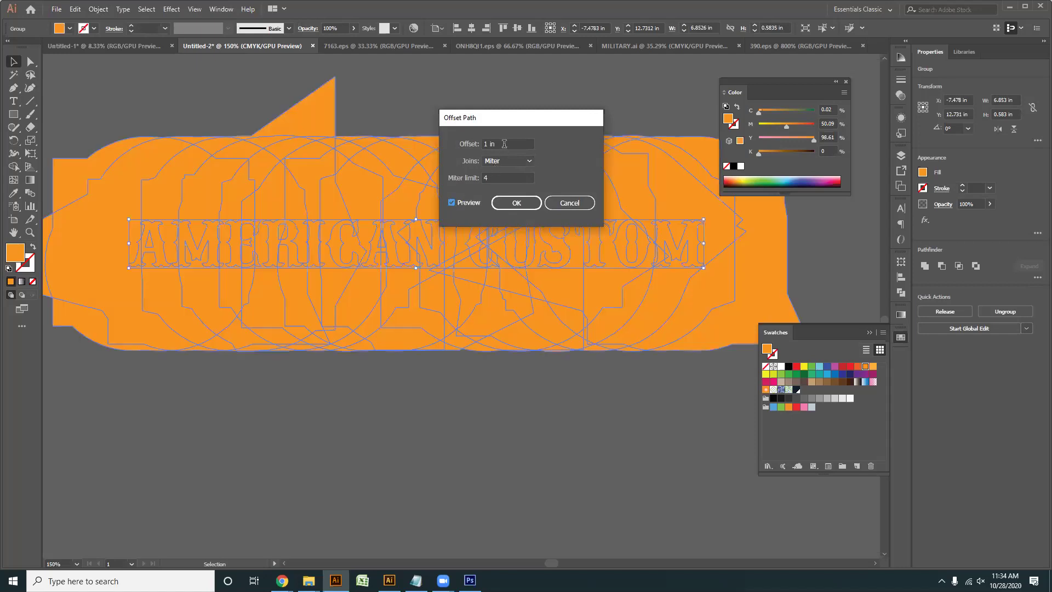
pyautogui.scroll(-3, 504, 144)
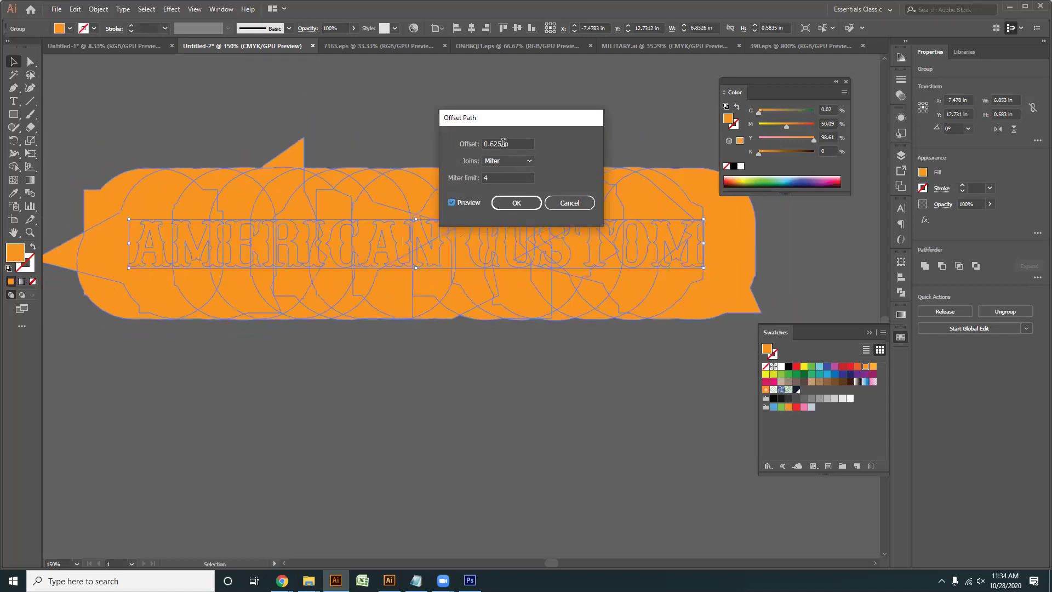
pyautogui.tripleClick(504, 143)
pyautogui.write('-0.125')
pyautogui.click(451, 202)
pyautogui.click(451, 202)
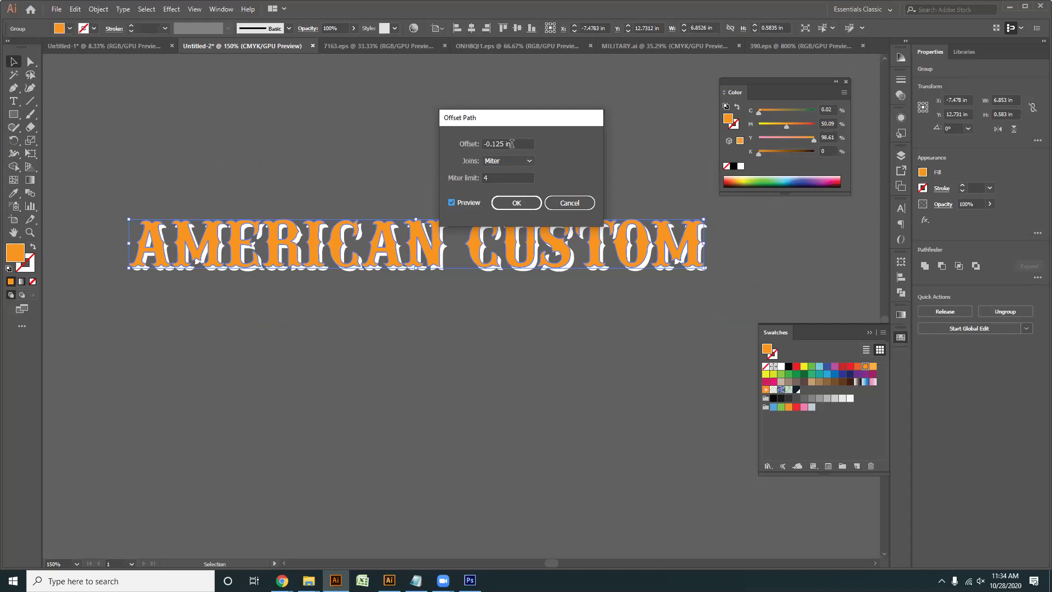
# - Try to offset the orange lettering inward by -0.15 in
pyautogui.moveTo(504, 143); pyautogui.dragTo(497, 144)
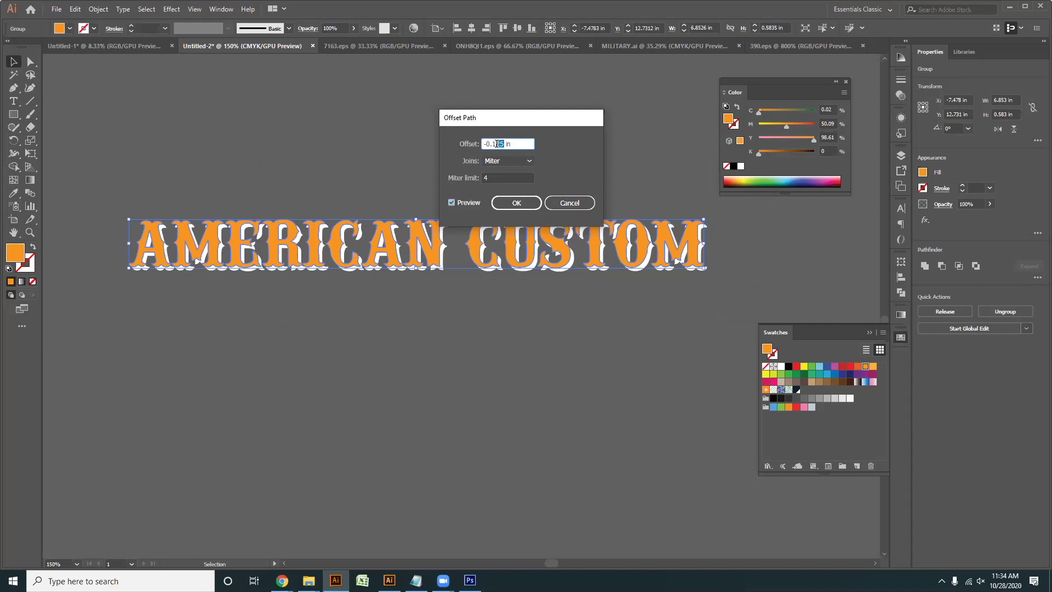
pyautogui.write('50')
pyautogui.click(451, 202)
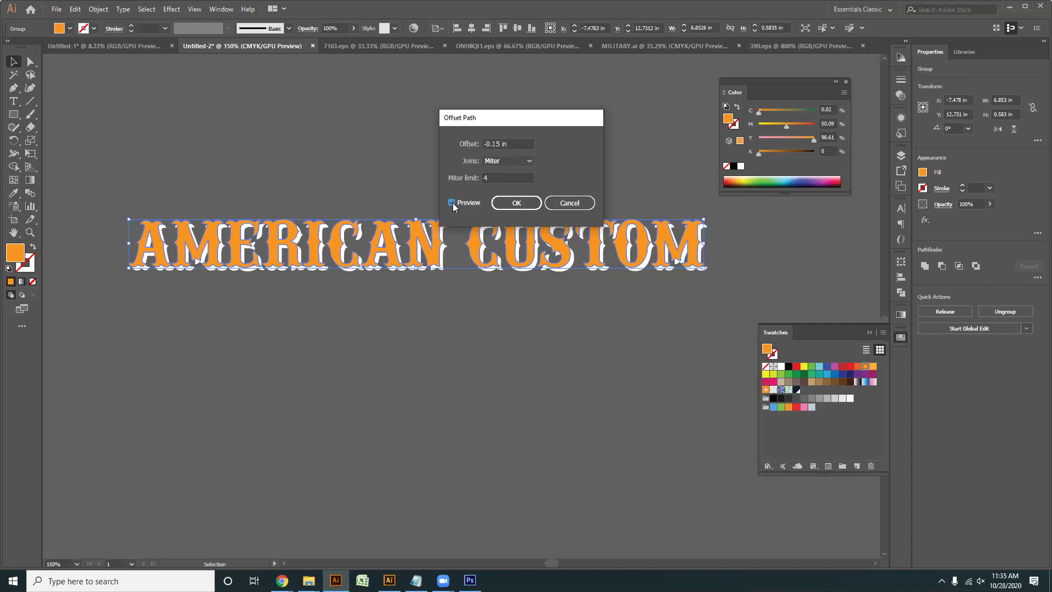
pyautogui.click(527, 203)
pyautogui.click(384, 337)
pyautogui.scroll(2, 385, 337)
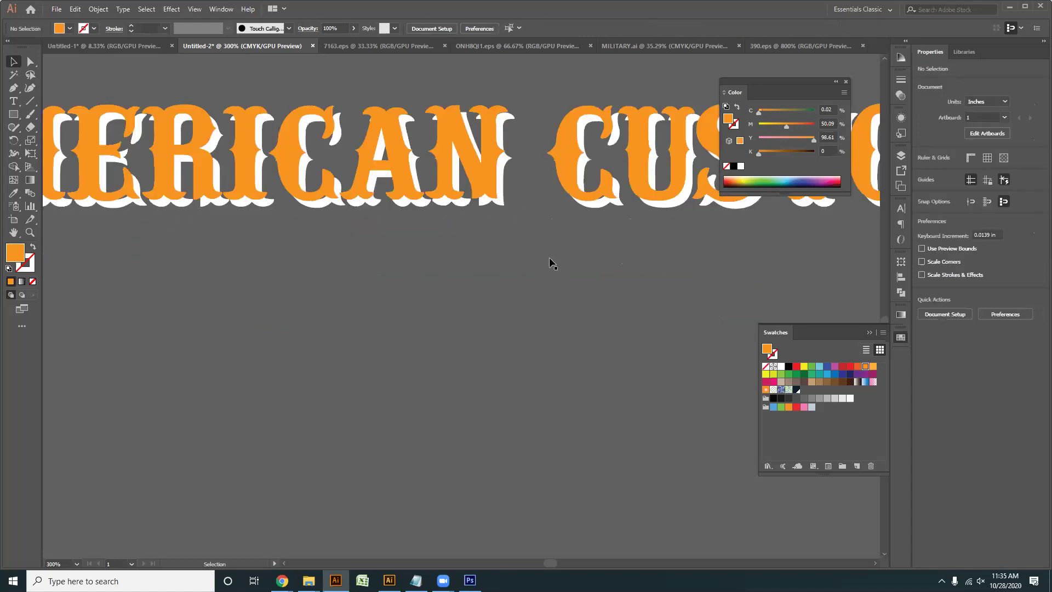
# - Undo the -0.15 in offset on the orange lettering, keeping its placement over the white copy
pyautogui.hotkey('ctrl', 'z')
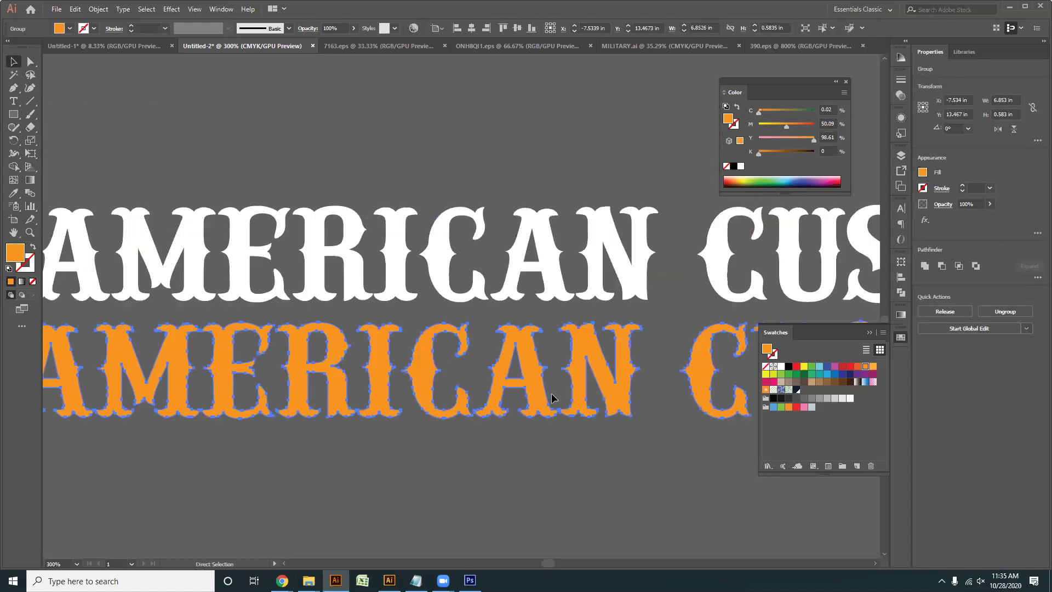
pyautogui.hotkey('ctrl', 'shift', 'z')
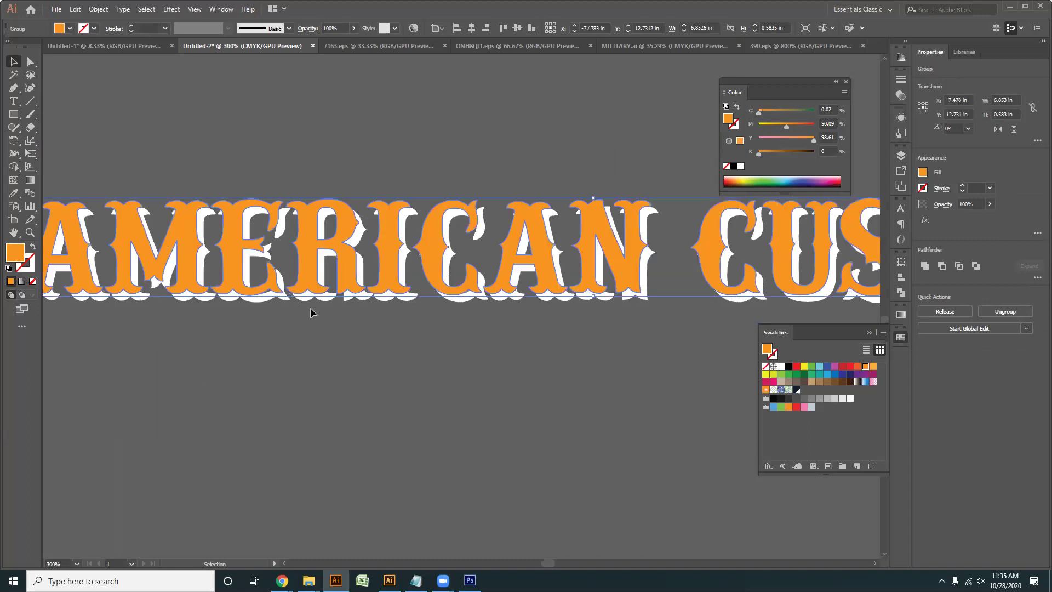
pyautogui.hotkey('ctrl', '-')
pyautogui.hotkey('ctrl', '-')
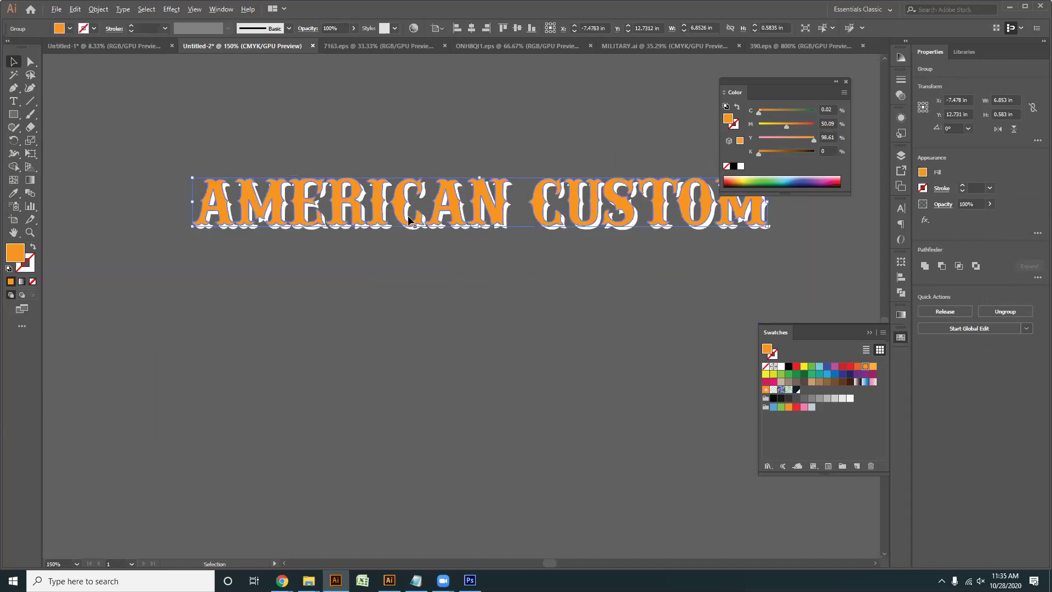
pyautogui.moveTo(365, 202); pyautogui.dragTo(338, 218)
pyautogui.press('Escape')
pyautogui.click(105, 9)
pyautogui.moveTo(125, 258)
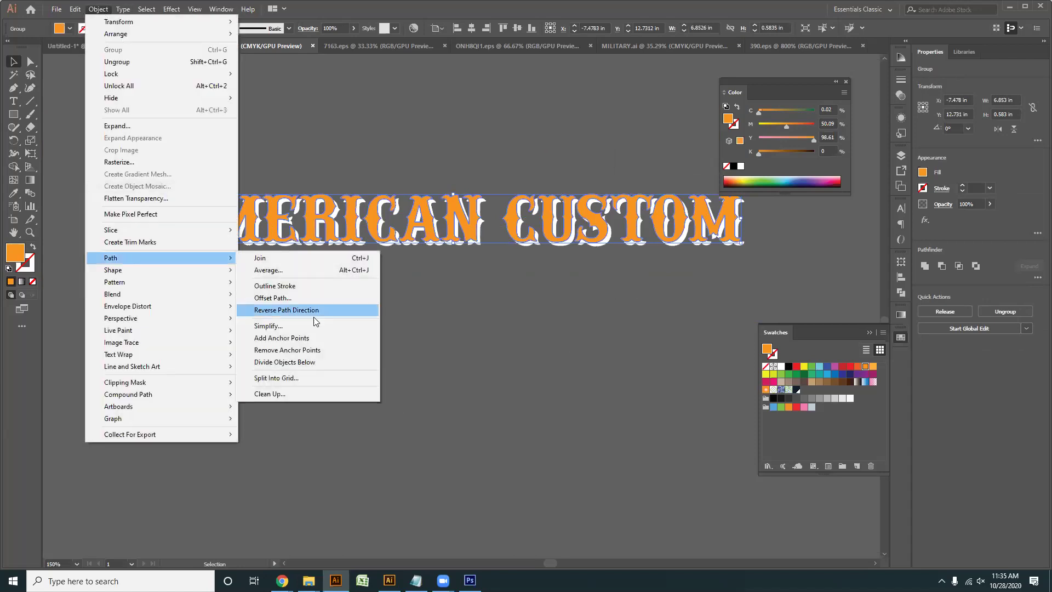
pyautogui.click(290, 298)
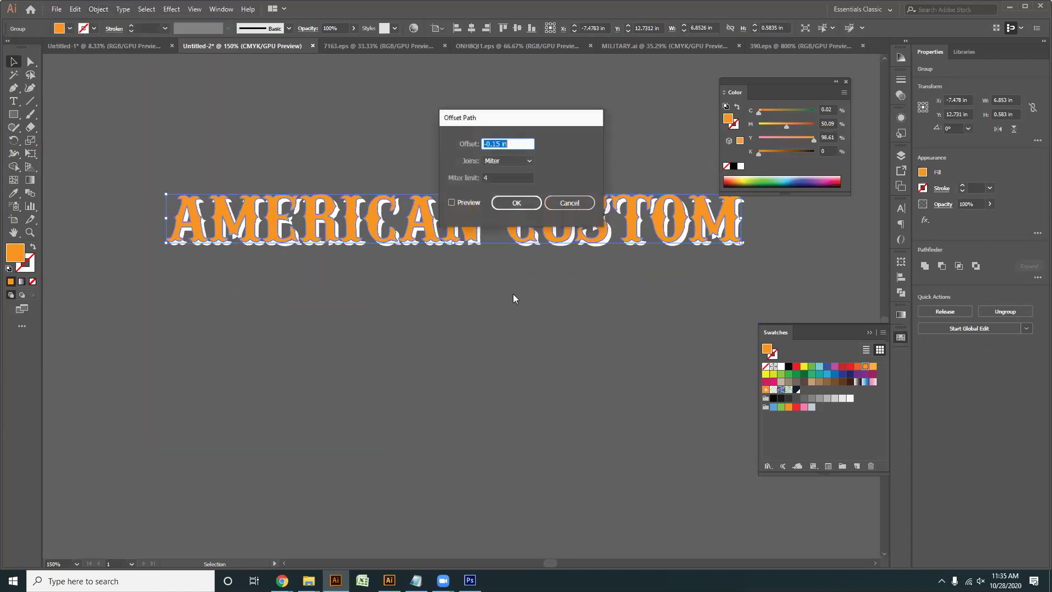
pyautogui.click(452, 203)
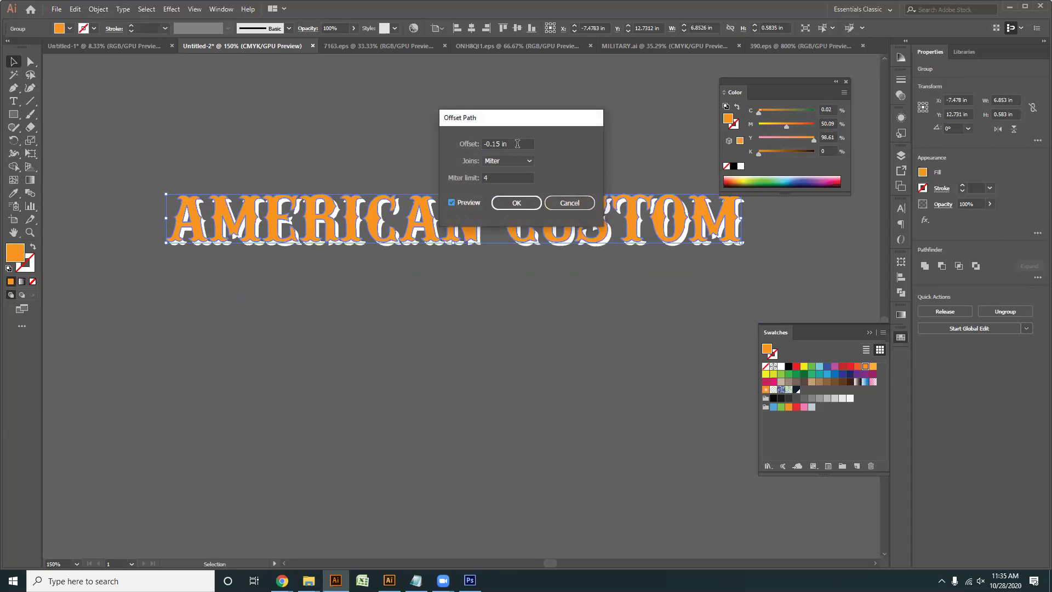
pyautogui.click(517, 143)
pyautogui.write('0.1250')
pyautogui.click(570, 202)
# - Bring the complete orange and white AMERICAN CUSTOM lettering into the Untitled-1 document and enlarge it to about 4422 px wide below the artboard
pyautogui.moveTo(512, 375); pyautogui.dragTo(315, 208)
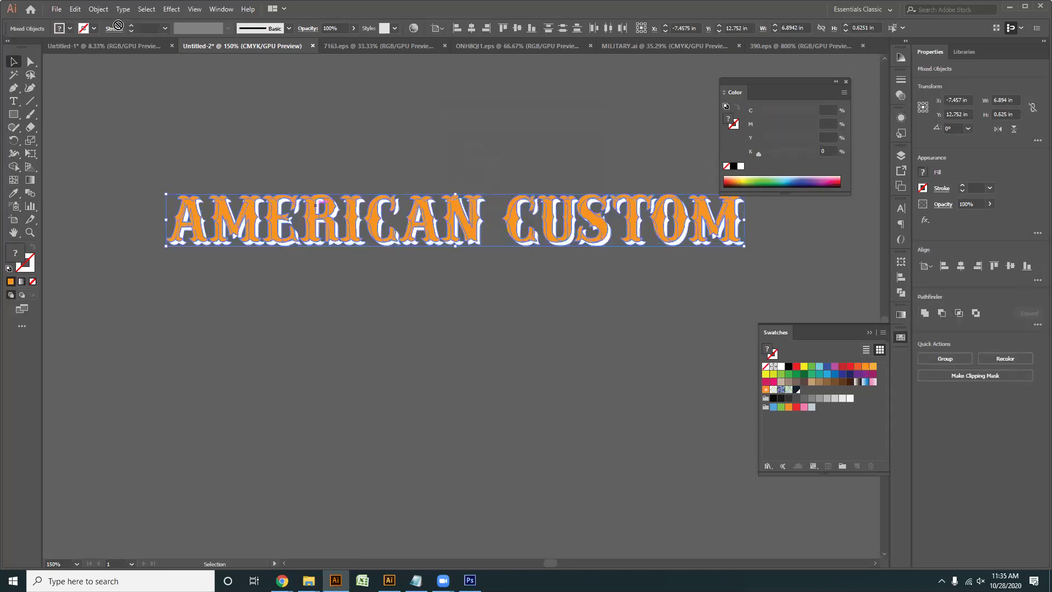
pyautogui.click(114, 45)
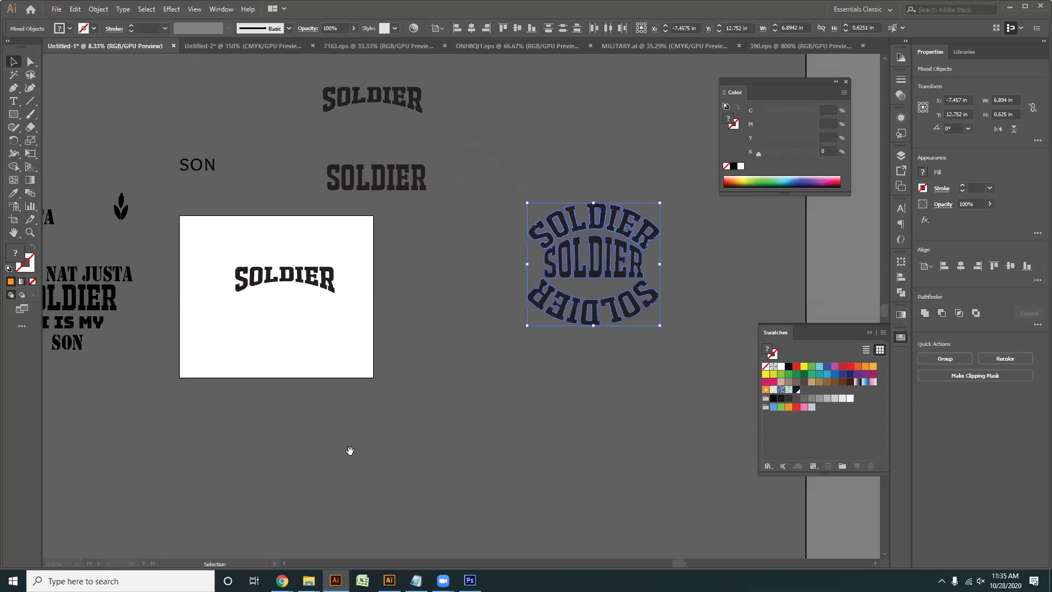
pyautogui.moveTo(509, 147); pyautogui.dragTo(762, 336)
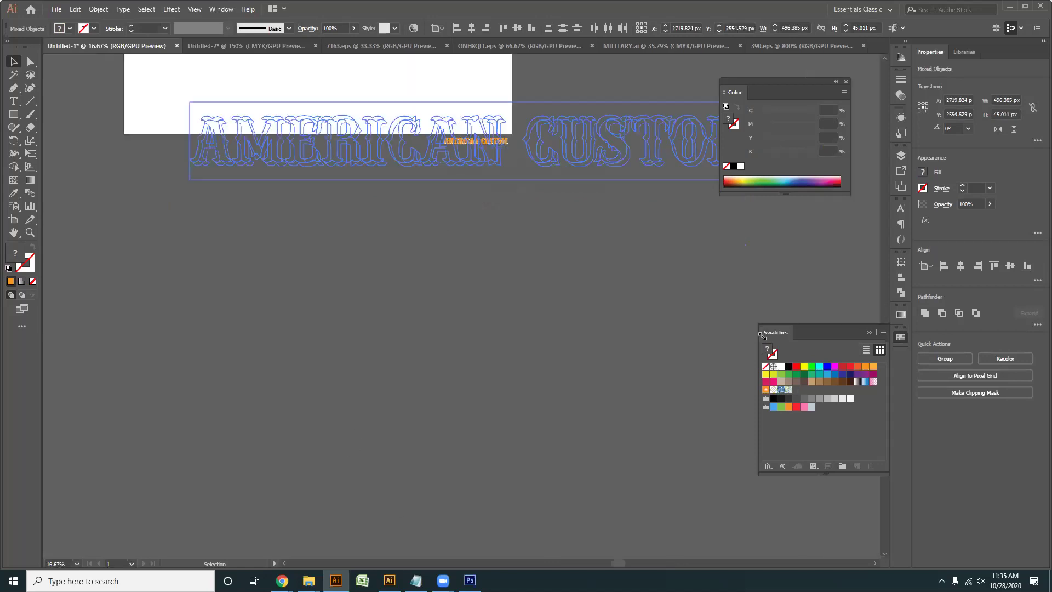
pyautogui.moveTo(398, 477); pyautogui.dragTo(416, 403)
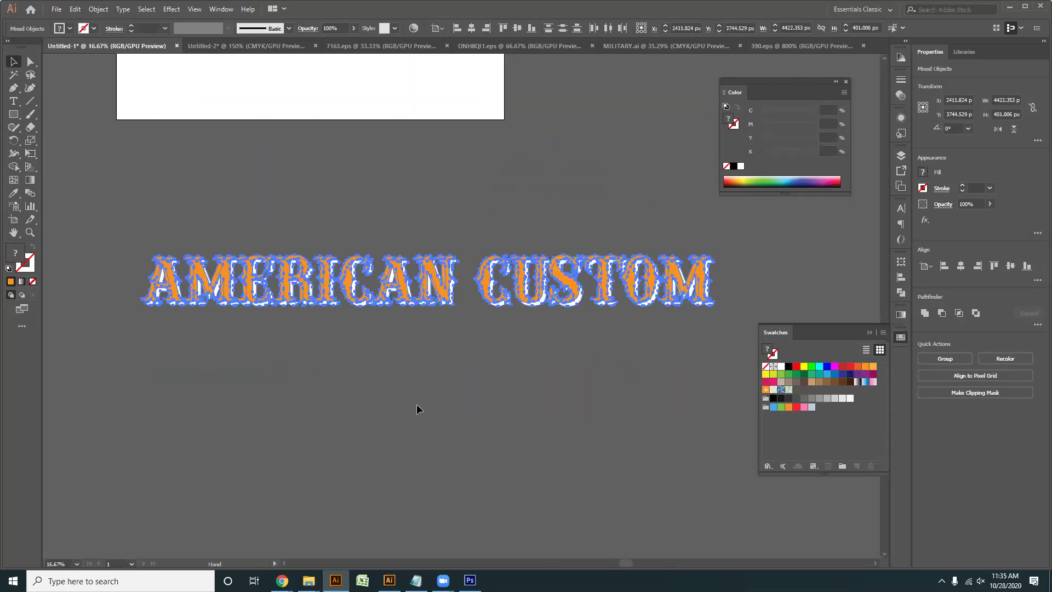
# - Start an Offset Path with preview on the enlarged orange lettering, using an offset of -9 px
pyautogui.click(406, 370)
pyautogui.scroll(1, 427, 322)
pyautogui.click(436, 269)
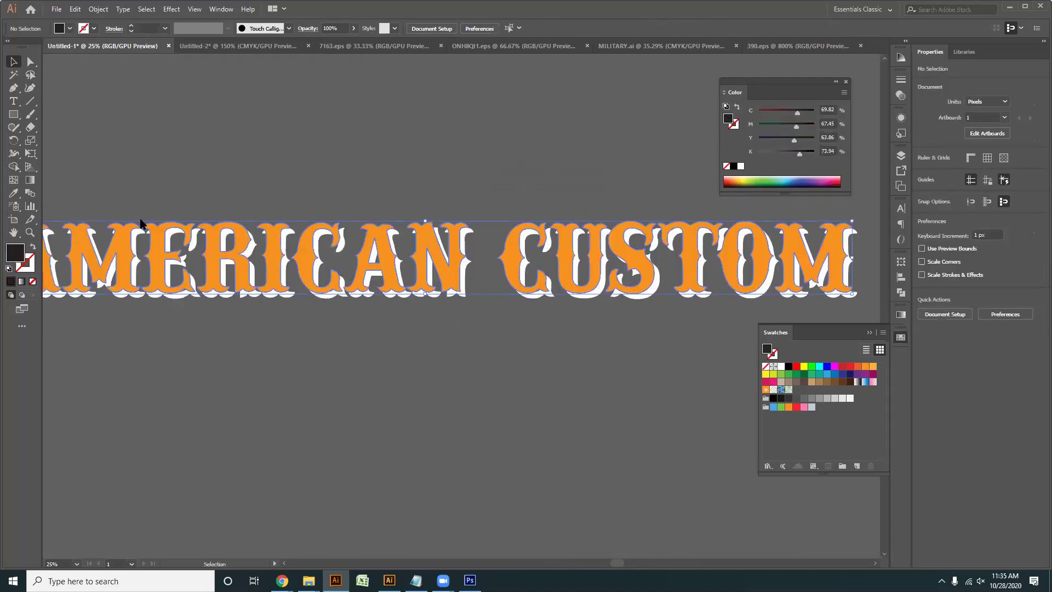
pyautogui.click(118, 260)
pyautogui.click(99, 8)
pyautogui.moveTo(165, 258)
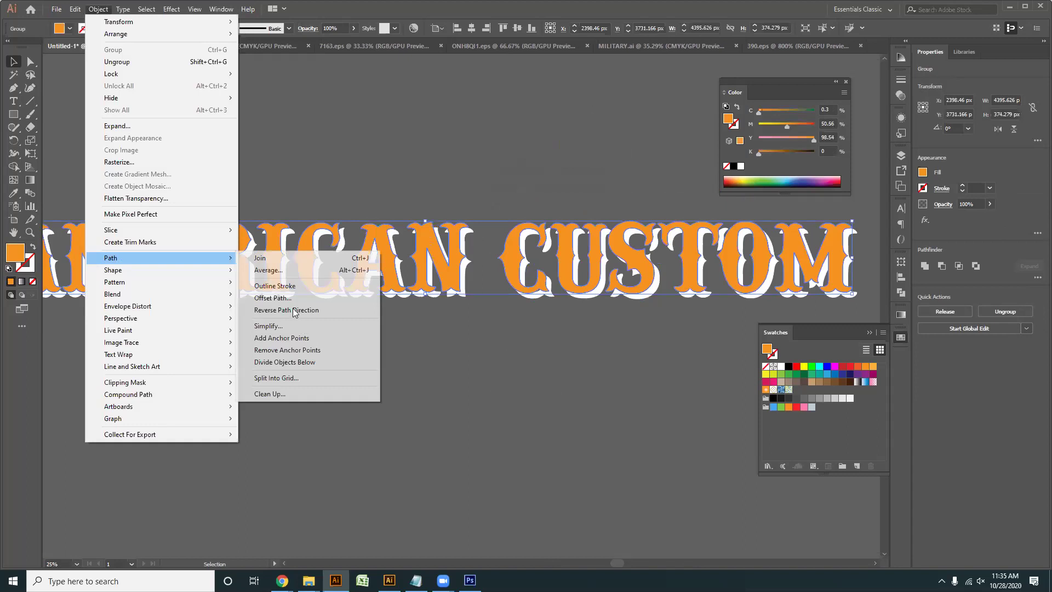
pyautogui.click(280, 298)
pyautogui.click(450, 203)
pyautogui.write('-9')
pyautogui.press('Tab')
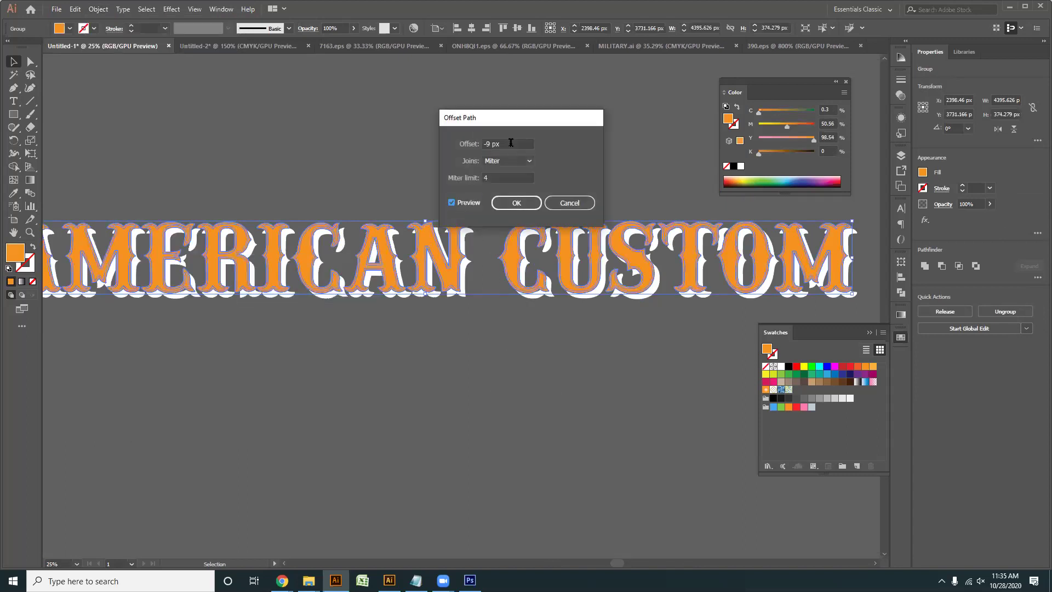
# - Reduce the previewed inward offset of the orange lettering to -4 px
pyautogui.moveTo(511, 143); pyautogui.dragTo(466, 147)
pyautogui.press('Up')
pyautogui.press('Up')
pyautogui.press('Up')
pyautogui.press('Up')
pyautogui.press('Up')
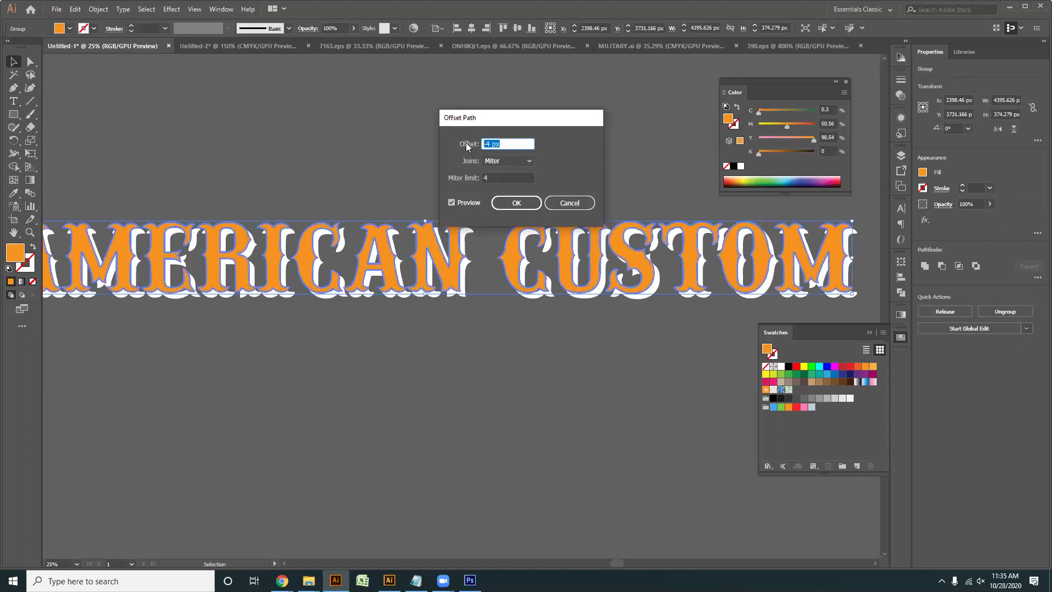
# - Set the orange lettering's offset to 5 px with miter joins and apply it
pyautogui.write('1')
pyautogui.click(452, 203)
pyautogui.click(452, 203)
pyautogui.scroll(3, 499, 143)
pyautogui.scroll(1, 499, 143)
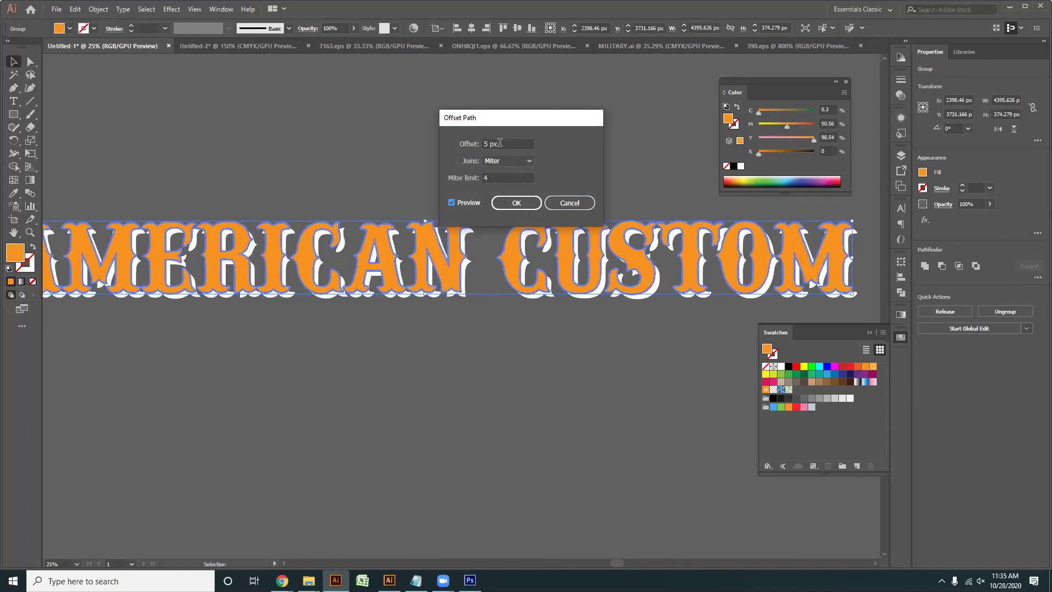
pyautogui.click(523, 204)
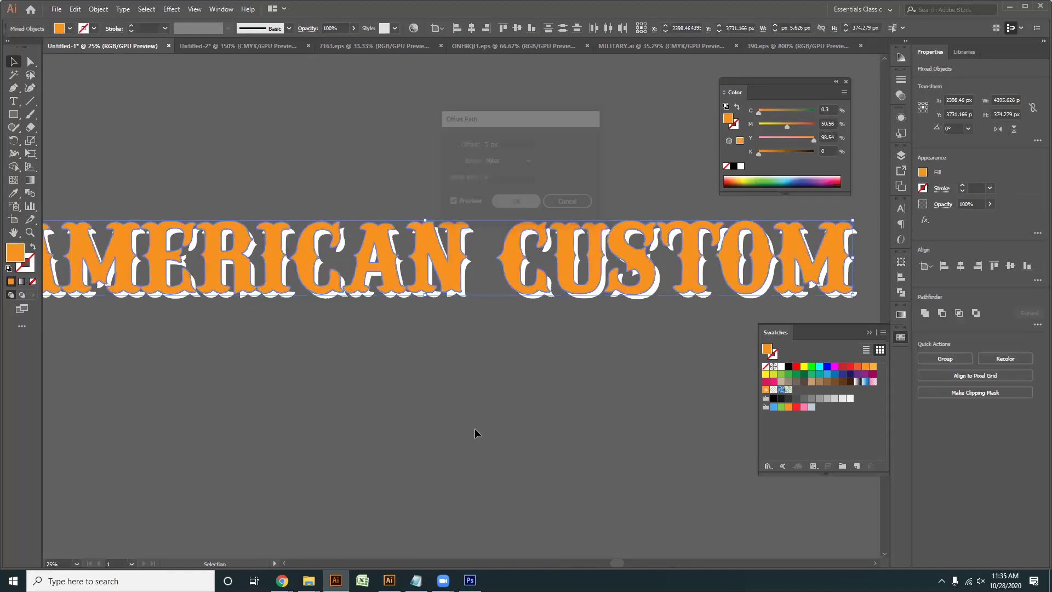
# - Try to unite the orange lettering with its offset outline, and undo the attempt
pyautogui.click(925, 314)
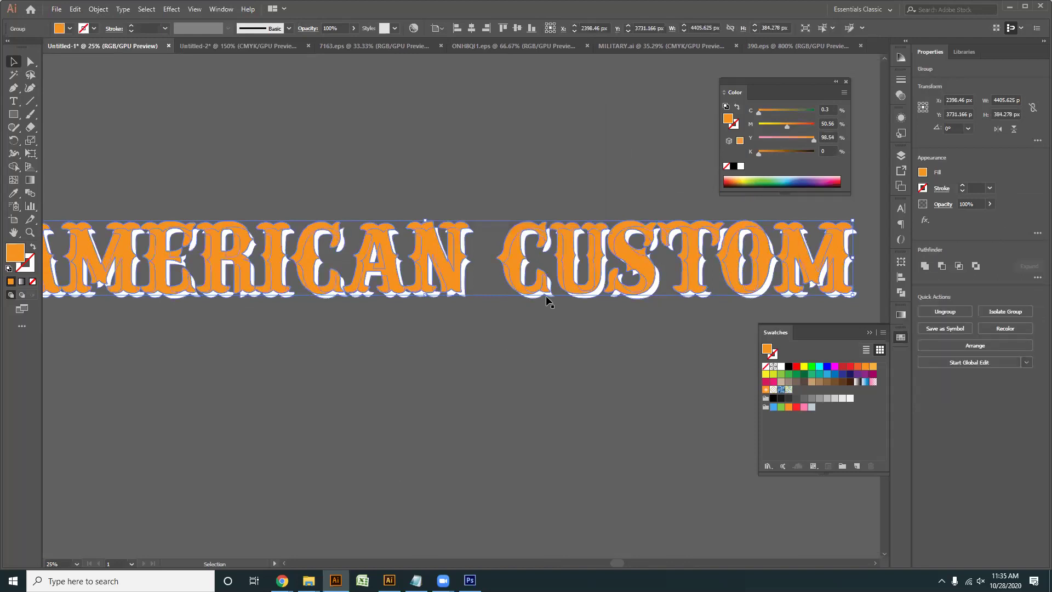
pyautogui.hotkey('ctrl', 'z')
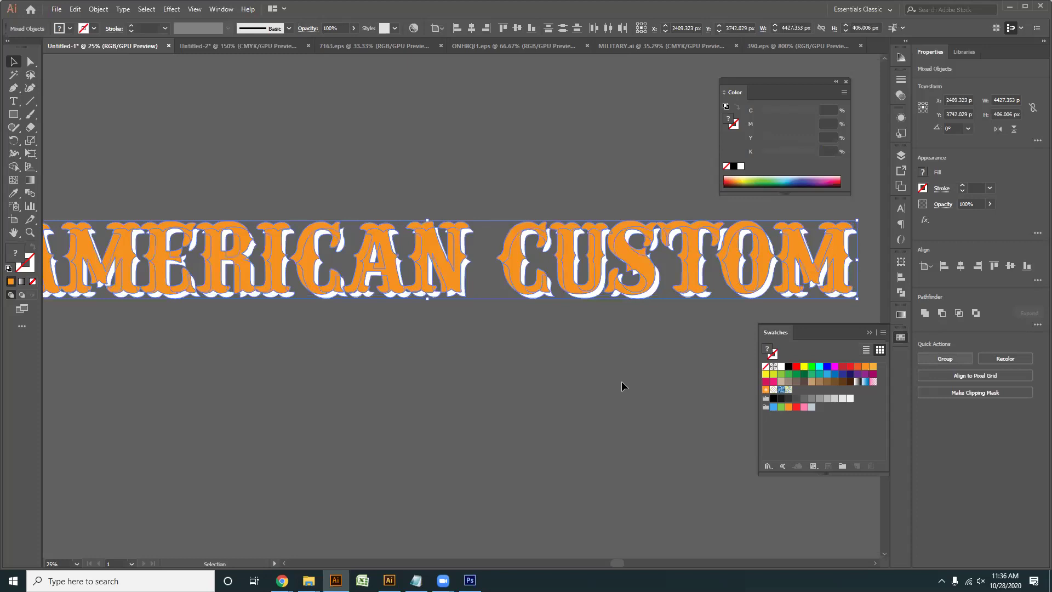
pyautogui.hotkey('ctrl', 'z')
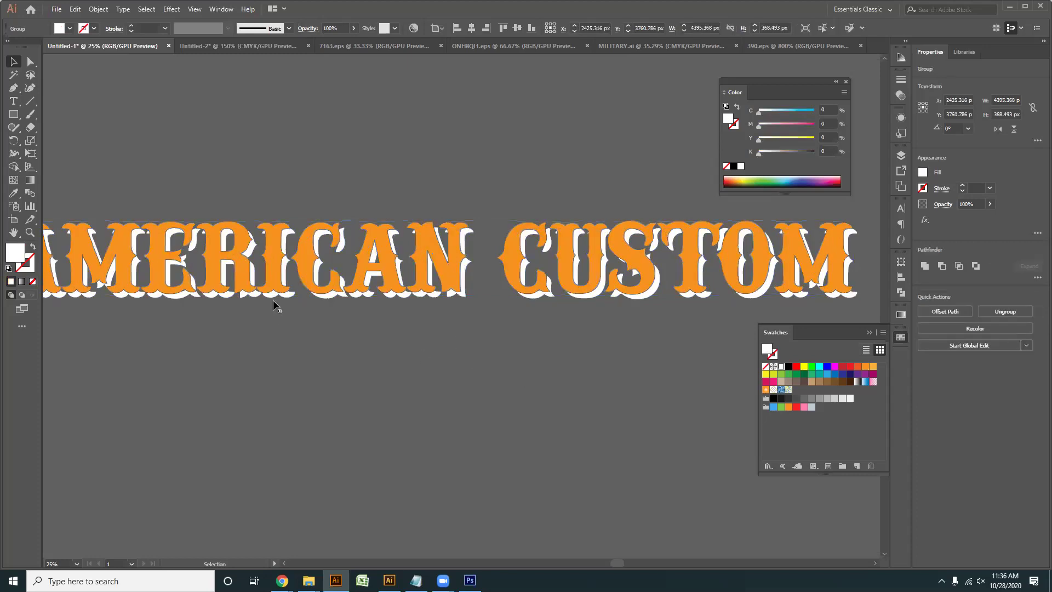
# - Select the orange lettering together with its offset outline, leaving out the white shadow layer
pyautogui.click(269, 337)
pyautogui.hscroll(-3, 270, 338)
pyautogui.scroll(-1, 680, 375)
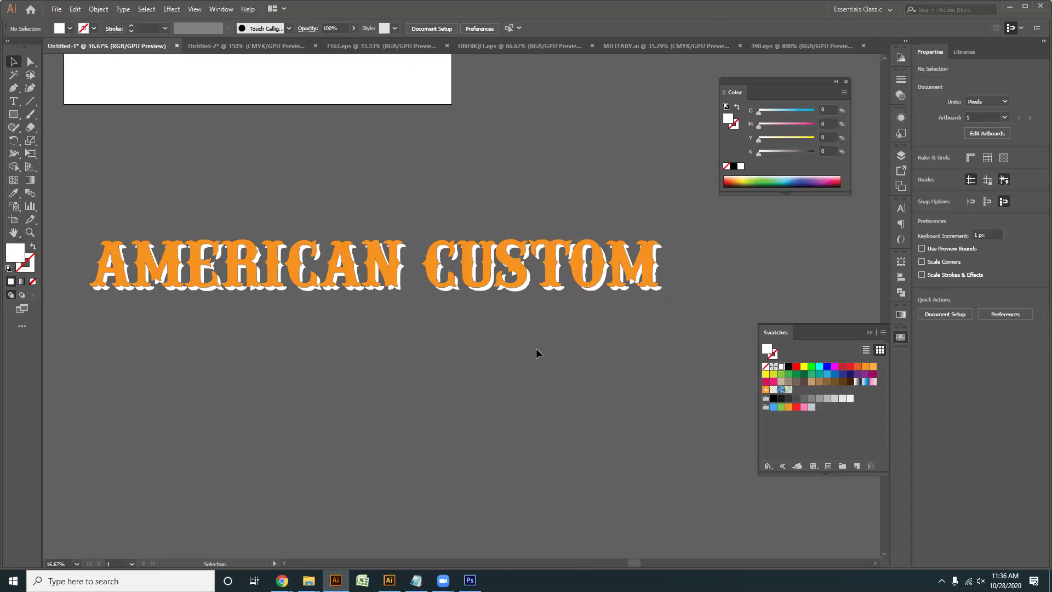
pyautogui.hotkey('ctrl', 'a')
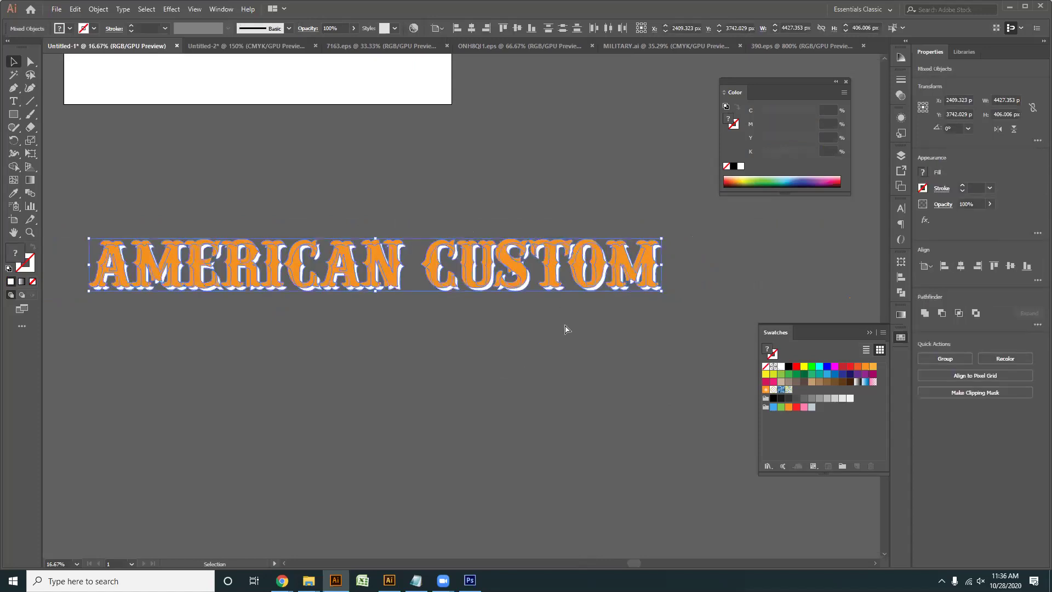
pyautogui.scroll(4, 582, 280)
pyautogui.keyDown('shift'); pyautogui.click(595, 318); pyautogui.keyUp('shift')
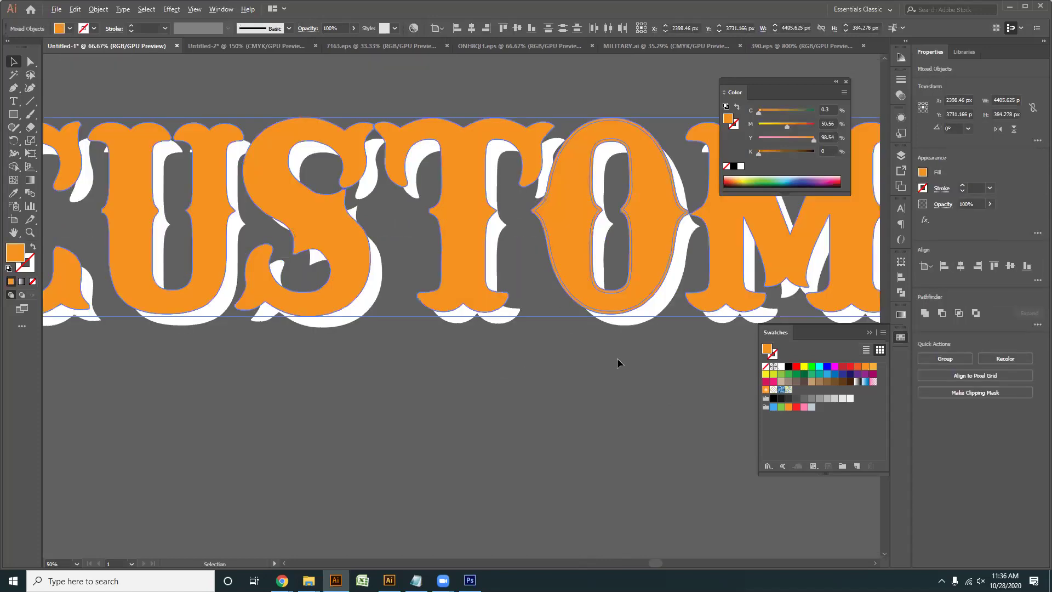
# - Undo the previous offset of the orange lettering and apply a new Offset Path of 8 px with miter joins
pyautogui.hotkey('ctrl', 'z')
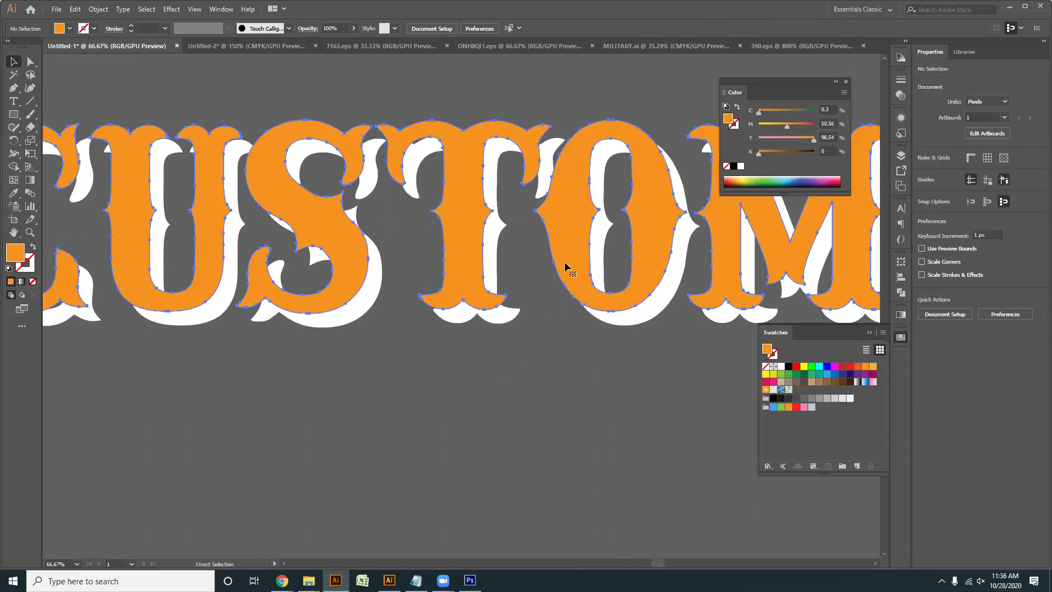
pyautogui.scroll(-2, 571, 294)
pyautogui.press('v')
pyautogui.click(98, 8)
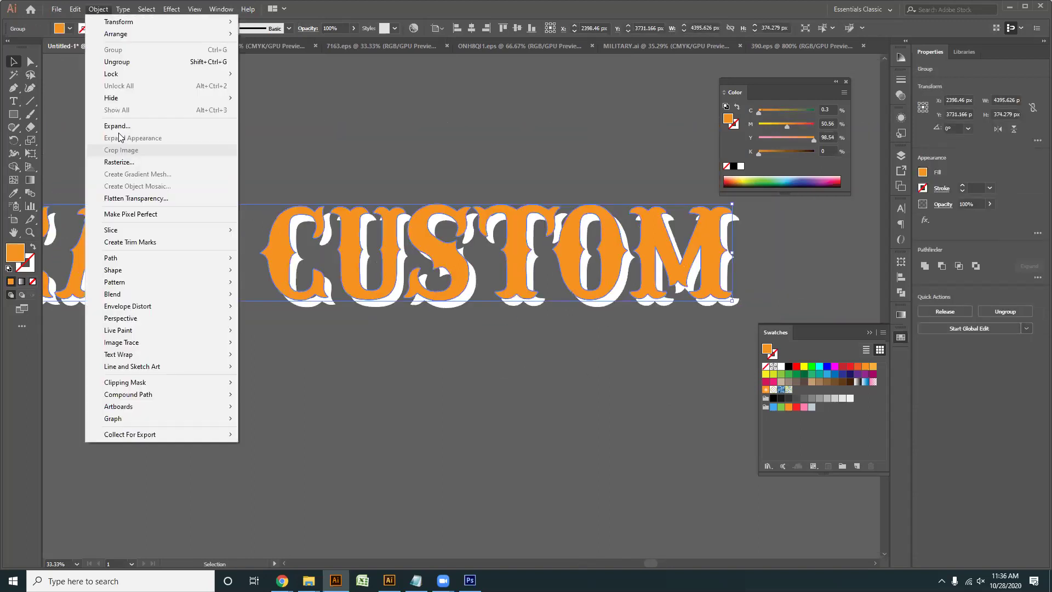
pyautogui.moveTo(119, 258)
pyautogui.click(264, 298)
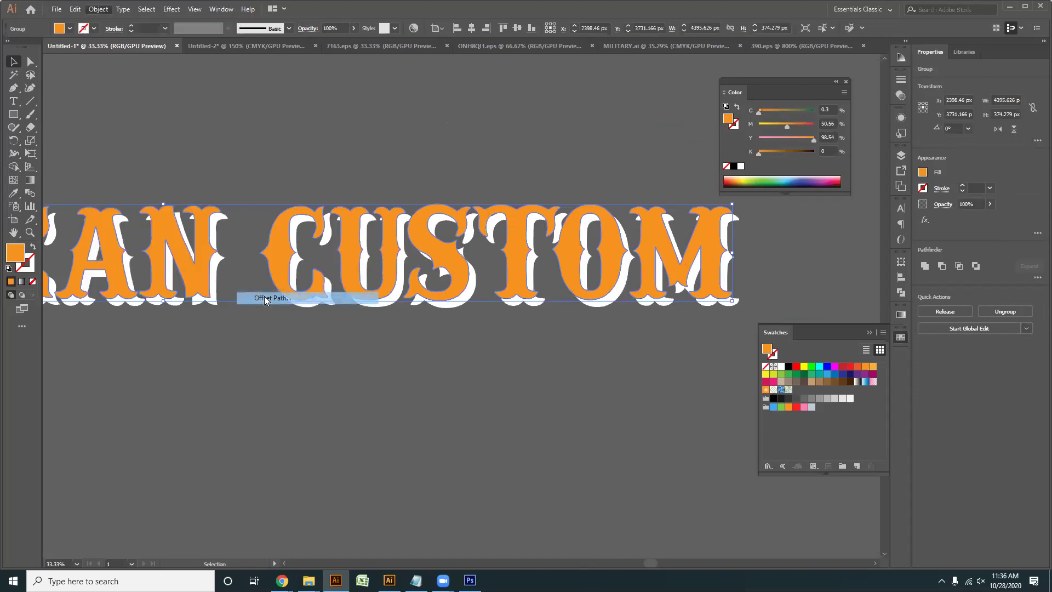
pyautogui.click(452, 202)
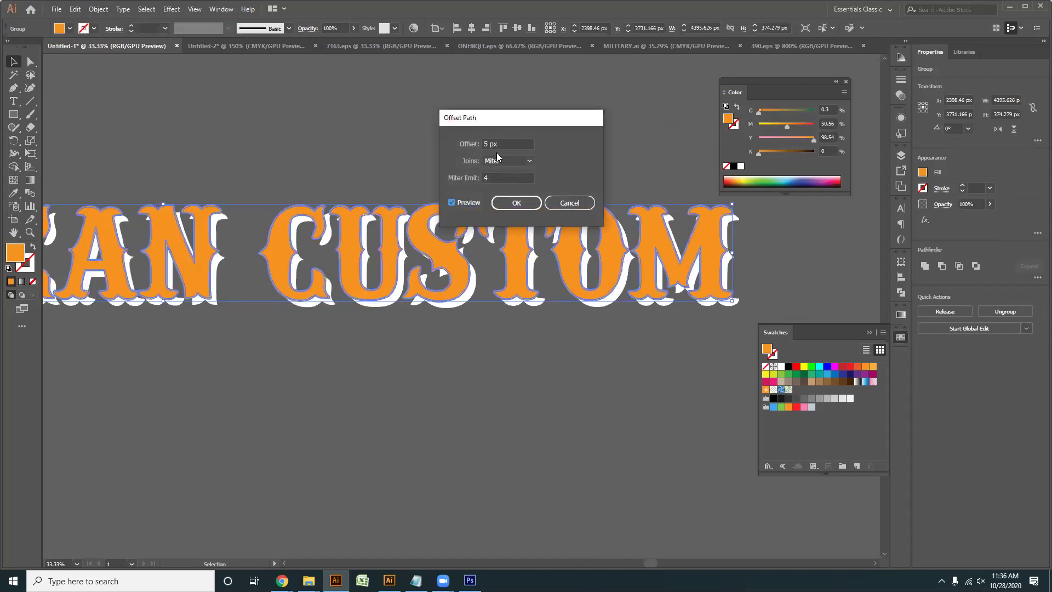
pyautogui.press('Up')
pyautogui.press('Up')
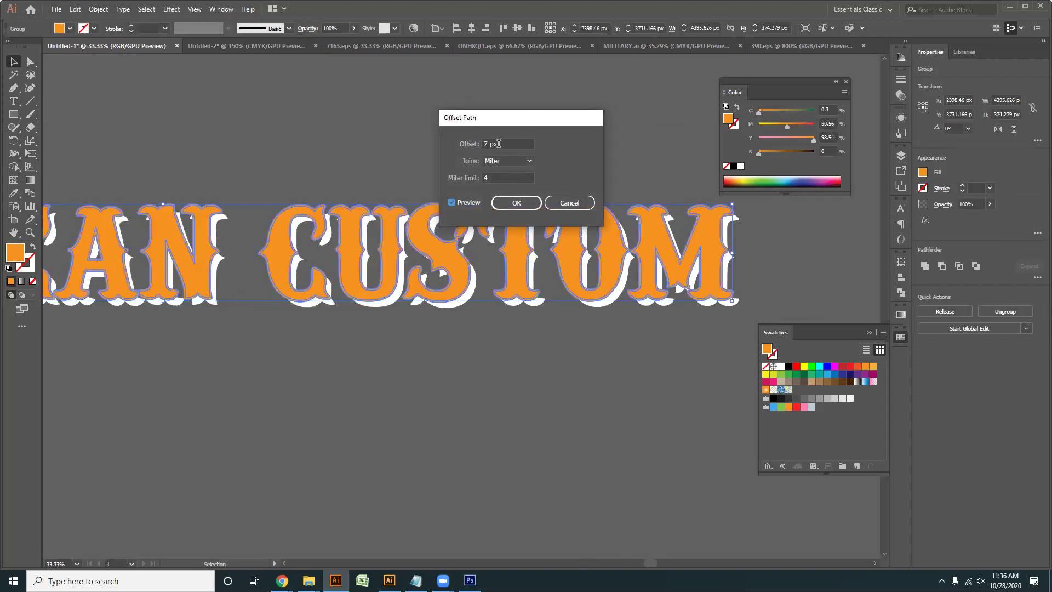
pyautogui.press('Up')
pyautogui.press('Return')
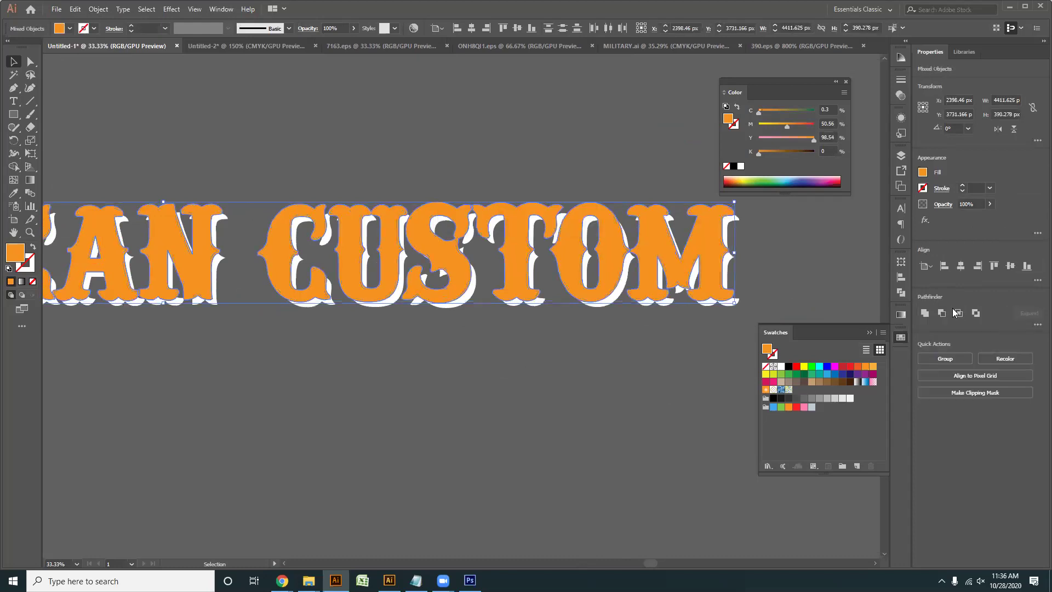
# - Cut the orange lettering's offset outline out of the white shadow layer
pyautogui.keyDown('shift'); pyautogui.click(663, 310); pyautogui.keyUp('shift')
pyautogui.hotkey('ctrl', 'z')
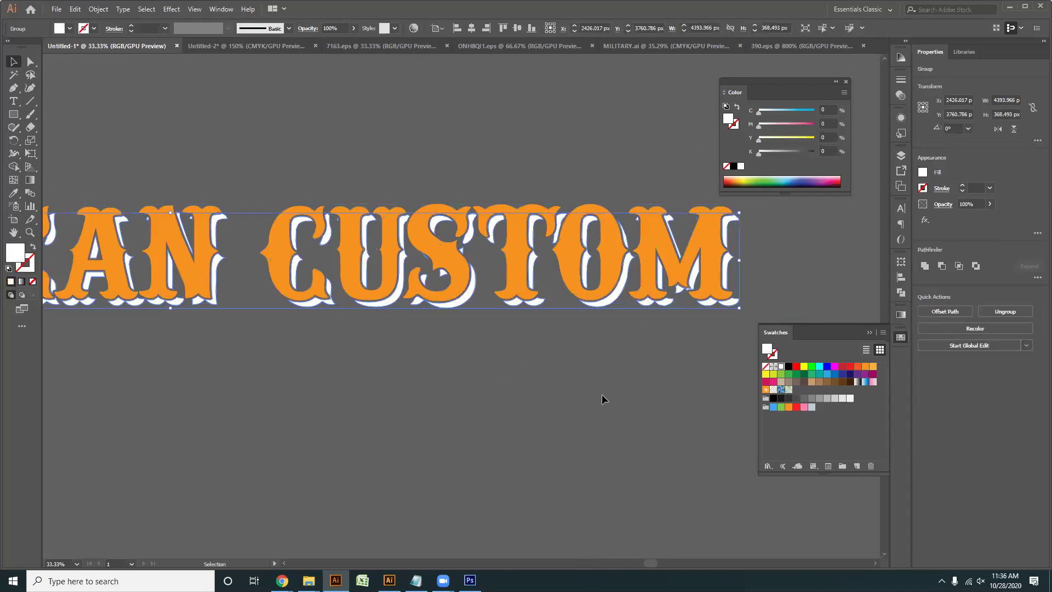
pyautogui.scroll(-1, 656, 363)
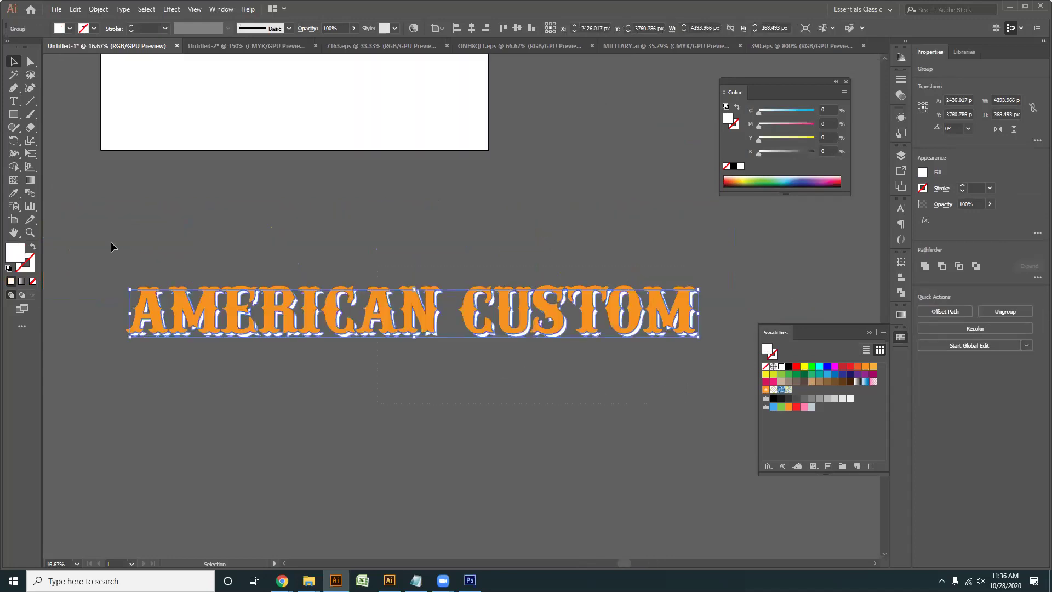
# - Group the orange AMERICAN CUSTOM lettering with its white shadow and color the whole group orange with the Eyedropper
pyautogui.moveTo(110, 241); pyautogui.dragTo(175, 295)
pyautogui.press('i')
pyautogui.click(465, 308)
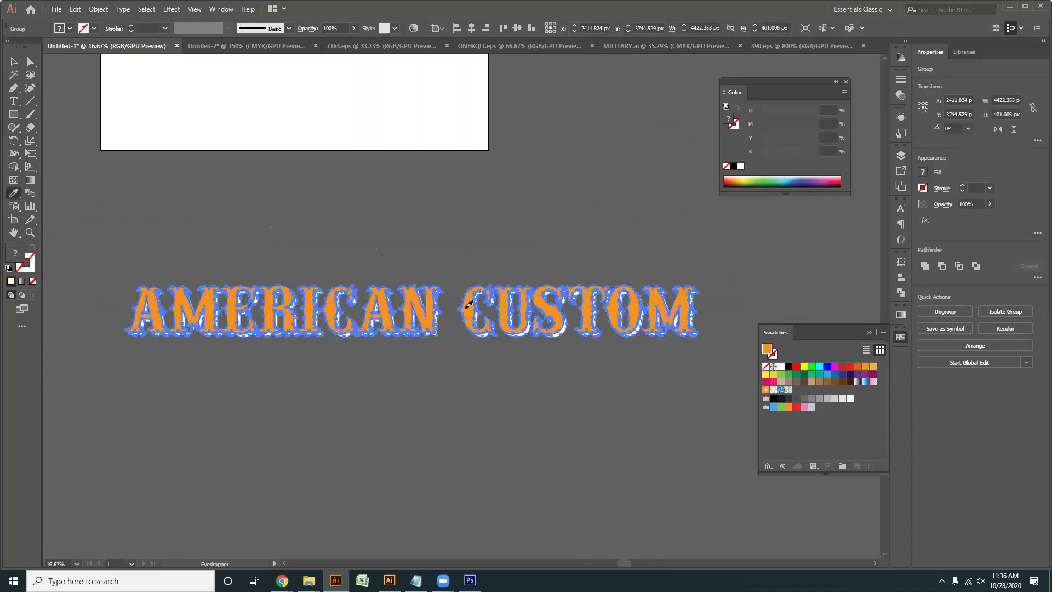
pyautogui.click(13, 62)
pyautogui.click(606, 433)
# - Move the all-orange AMERICAN CUSTOM group into the Untitled-2 document
pyautogui.moveTo(633, 411); pyautogui.dragTo(94, 243)
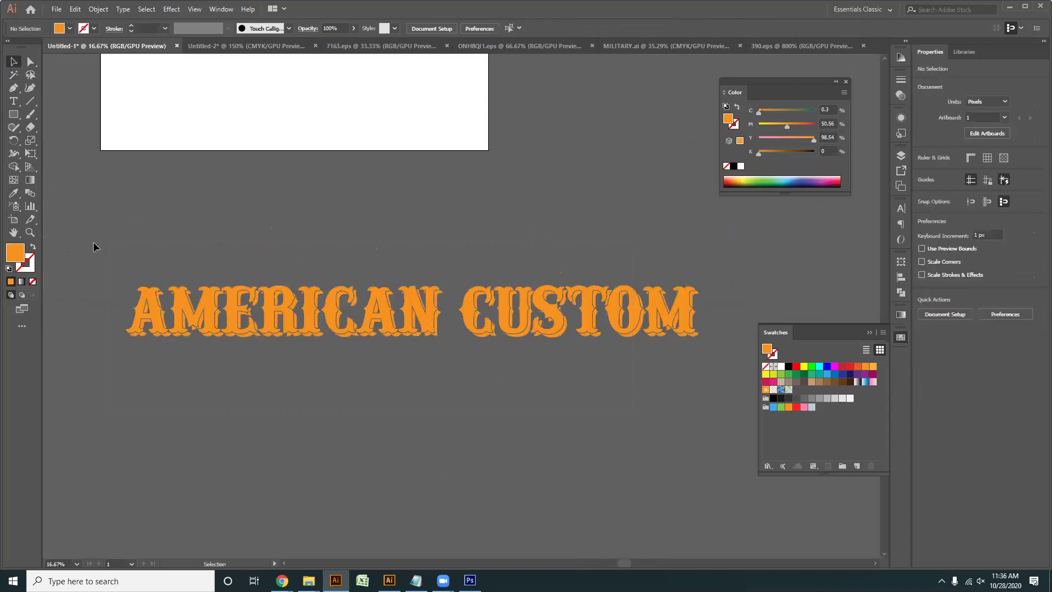
pyautogui.click(484, 335)
pyautogui.moveTo(470, 327); pyautogui.dragTo(211, 51)
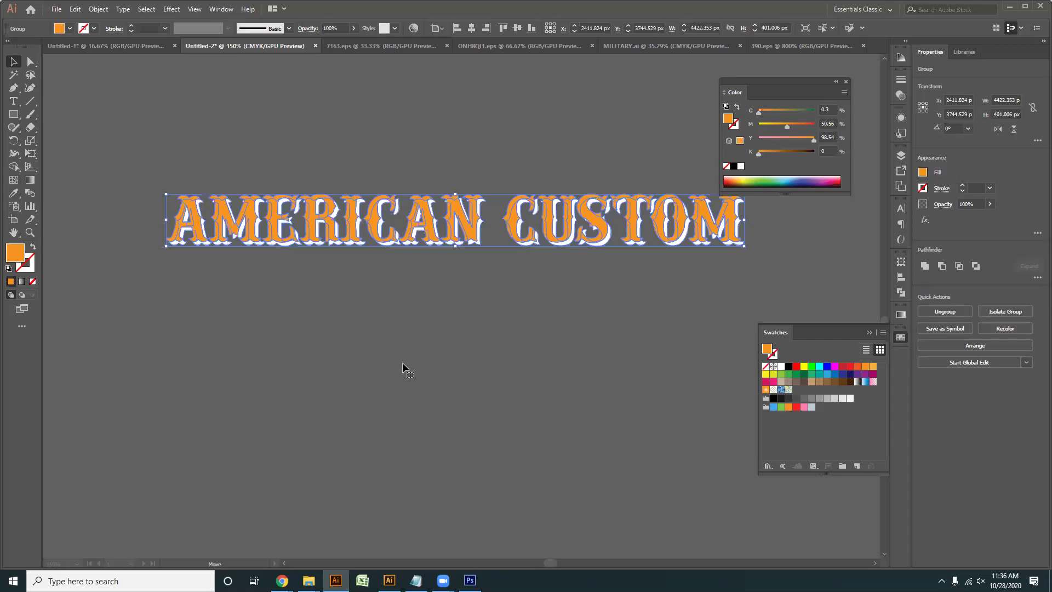
pyautogui.moveTo(402, 363); pyautogui.dragTo(402, 363)
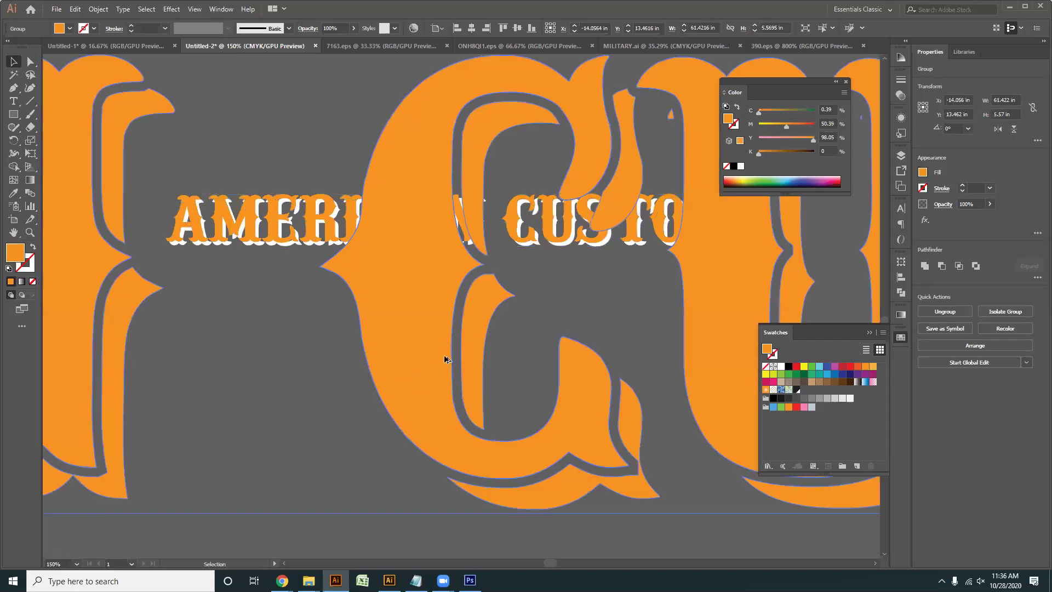
# - Scale the transferred AMERICAN CUSTOM lettering down proportionally to about 8.56 in wide
pyautogui.hotkey('ctrl', '0')
pyautogui.moveTo(513, 340); pyautogui.dragTo(292, 353)
pyautogui.scroll(5, 357, 345)
pyautogui.moveTo(307, 286); pyautogui.dragTo(493, 137)
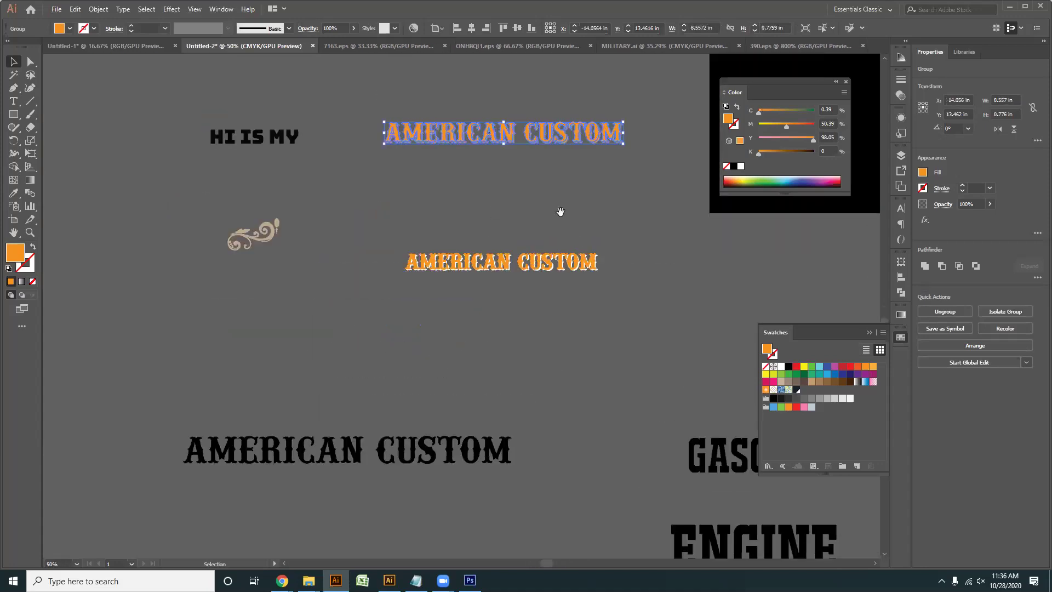
# - Move the orange AMERICAN CUSTOM lettering onto the upper part of the black artboard
pyautogui.moveTo(561, 212); pyautogui.dragTo(342, 341)
pyautogui.click(331, 321)
pyautogui.scroll(2, 327, 315)
pyautogui.moveTo(452, 297); pyautogui.dragTo(534, 317)
pyautogui.click(457, 243)
pyautogui.scroll(-2, 454, 240)
pyautogui.moveTo(454, 254); pyautogui.dragTo(443, 189)
pyautogui.click(455, 273)
pyautogui.moveTo(454, 278); pyautogui.dragTo(311, 346)
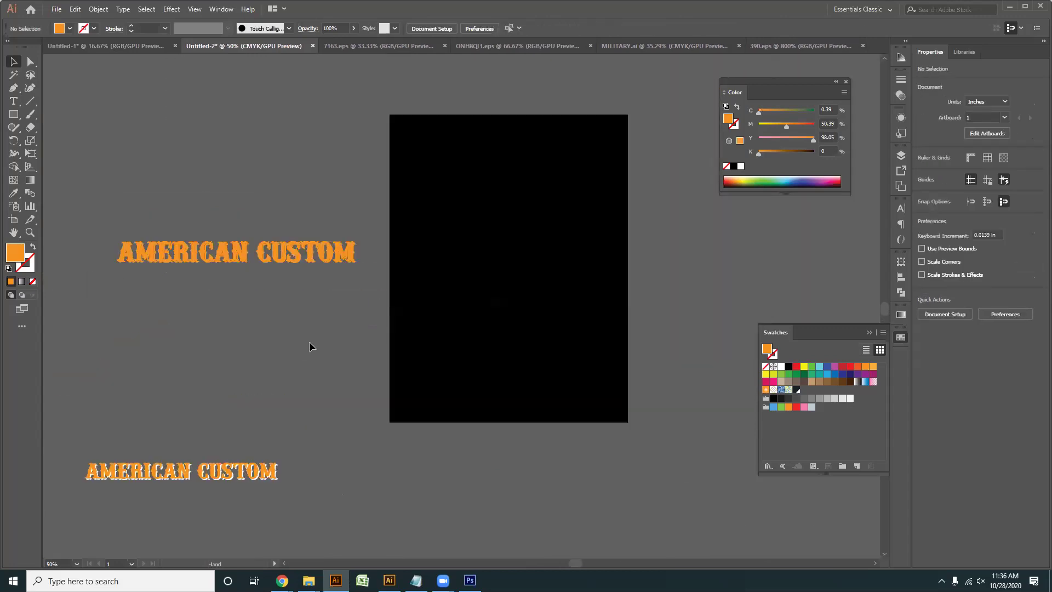
pyautogui.scroll(1, 279, 296)
pyautogui.moveTo(320, 229); pyautogui.dragTo(531, 276)
pyautogui.moveTo(647, 189); pyautogui.dragTo(675, 113)
pyautogui.moveTo(658, 143); pyautogui.dragTo(469, 230)
pyautogui.scroll(1, 469, 230)
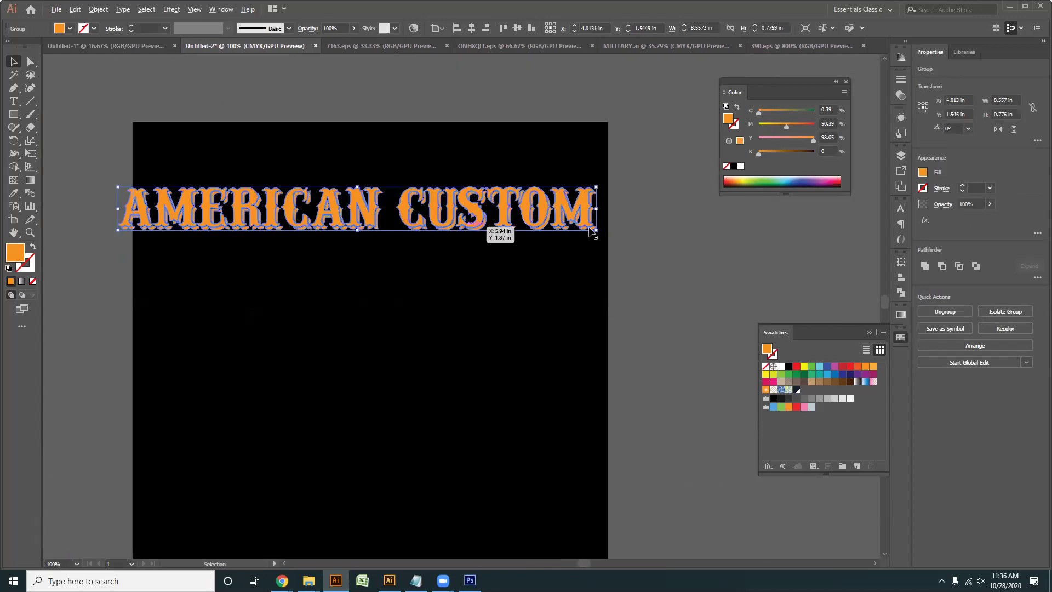
# - Shrink the lettering to fit within the black artboard's width and center it horizontally by eye
pyautogui.moveTo(591, 230); pyautogui.dragTo(570, 227)
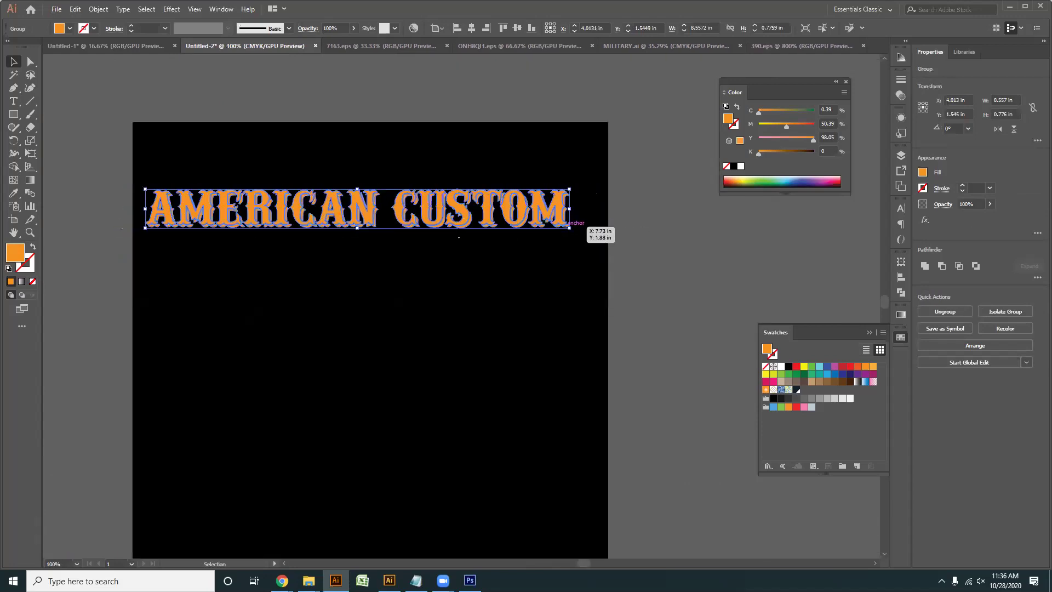
pyautogui.moveTo(402, 210); pyautogui.dragTo(418, 208)
pyautogui.click(754, 270)
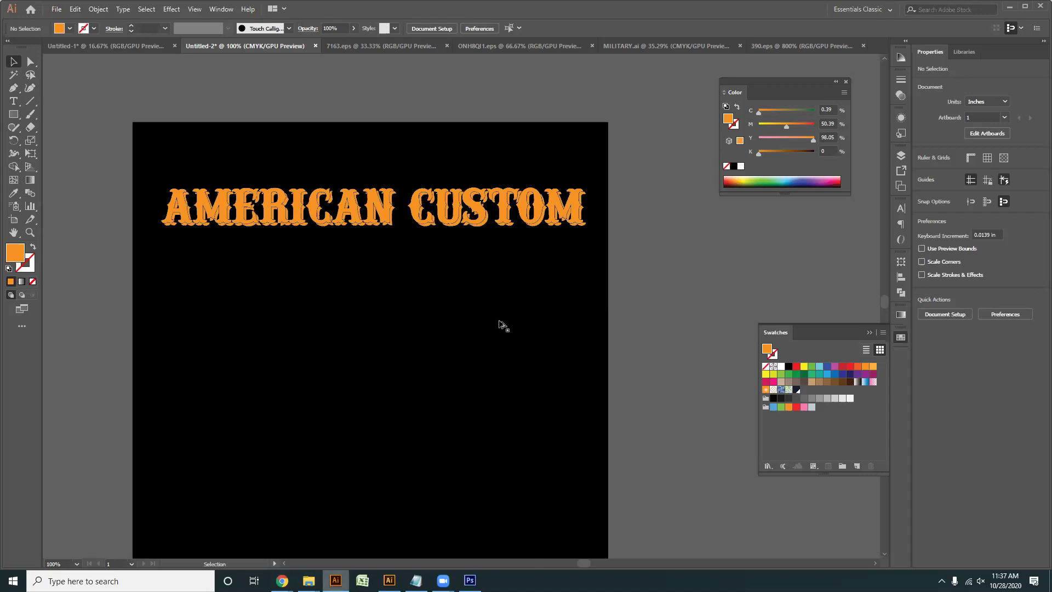
# - Return to the Untitled-1 document and convert the SOLDIER text to outlines
pyautogui.hotkey('ctrl', 'shift', 'Tab')
pyautogui.scroll(-2, 516, 357)
pyautogui.moveTo(381, 215); pyautogui.dragTo(437, 222)
pyautogui.moveTo(587, 162); pyautogui.dragTo(478, 329)
pyautogui.scroll(3, 445, 374)
pyautogui.hscroll(-3, 445, 374)
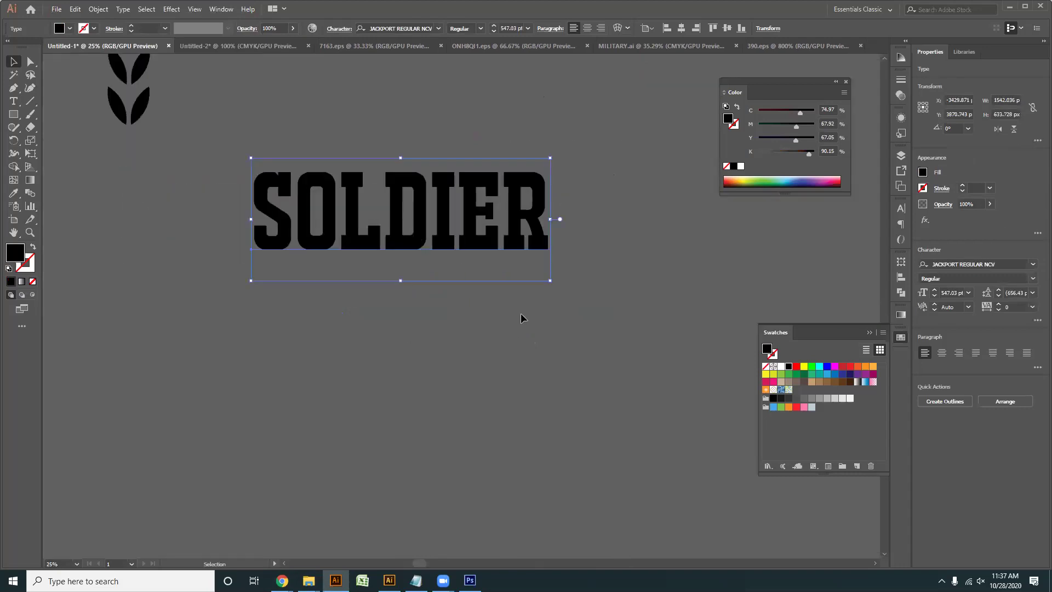
pyautogui.rightClick(441, 215)
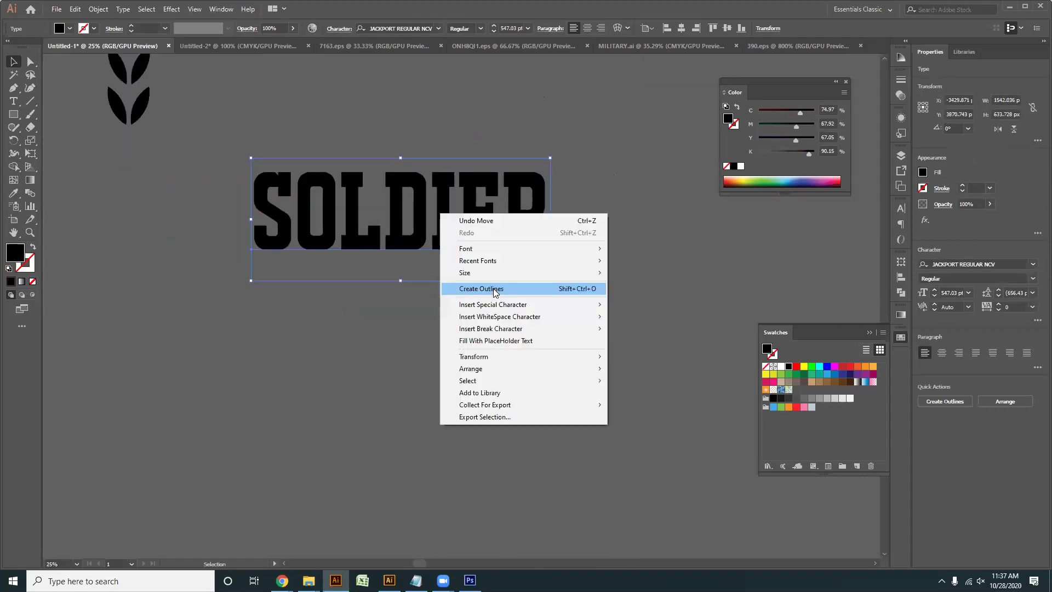
pyautogui.click(495, 289)
pyautogui.click(364, 364)
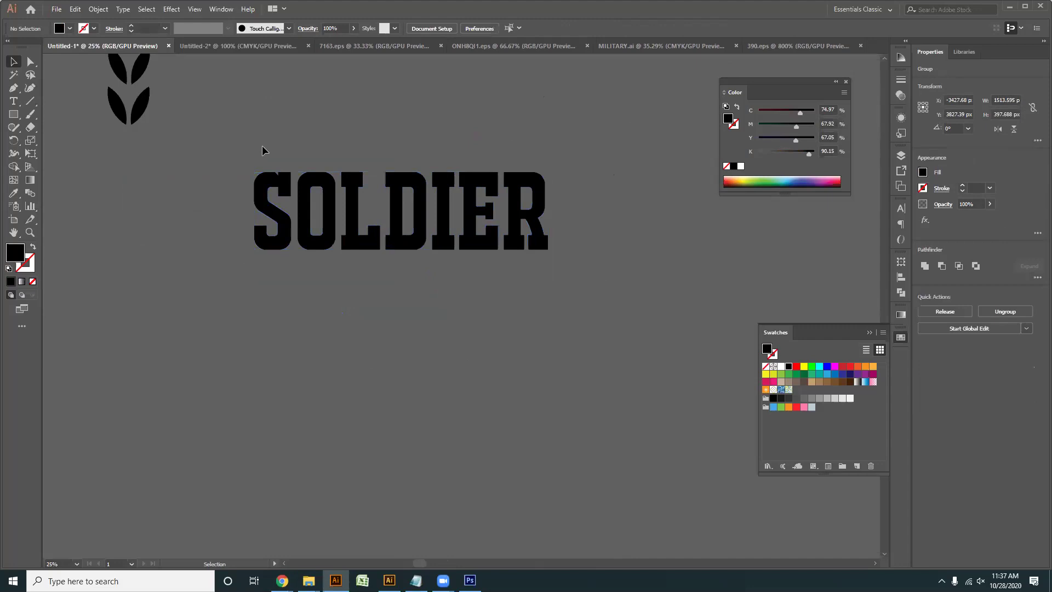
# - Fill the outlined SOLDIER lettering with the orange swatch
pyautogui.click(363, 186)
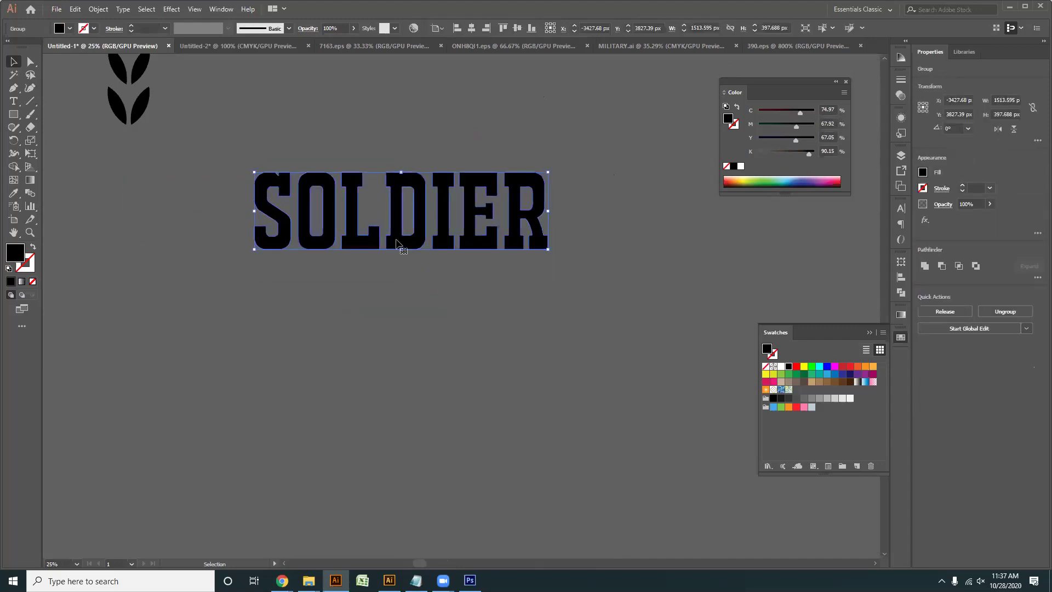
pyautogui.click(866, 367)
pyautogui.press('a')
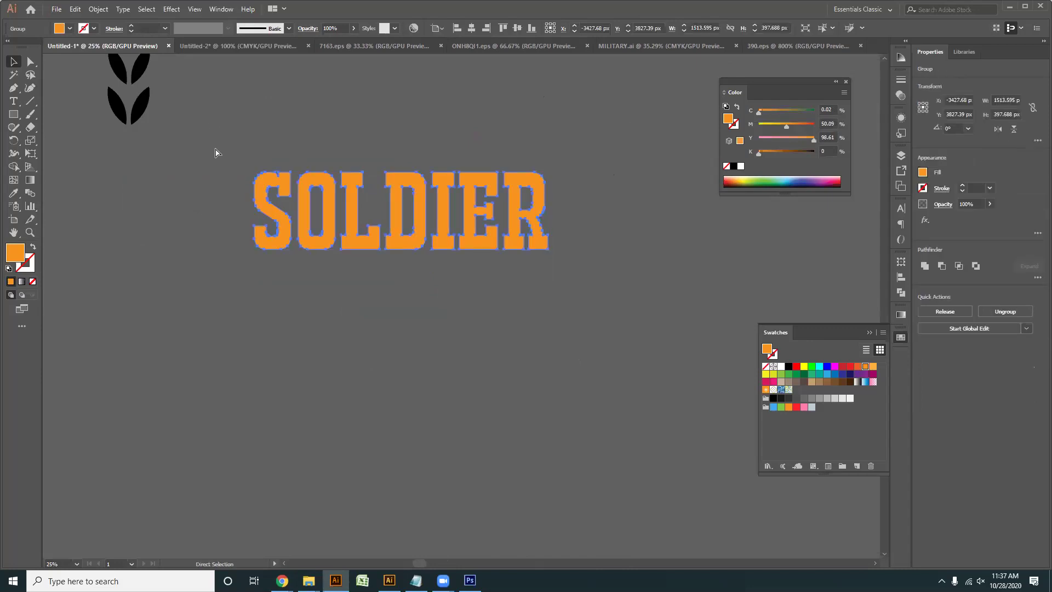
pyautogui.press('v')
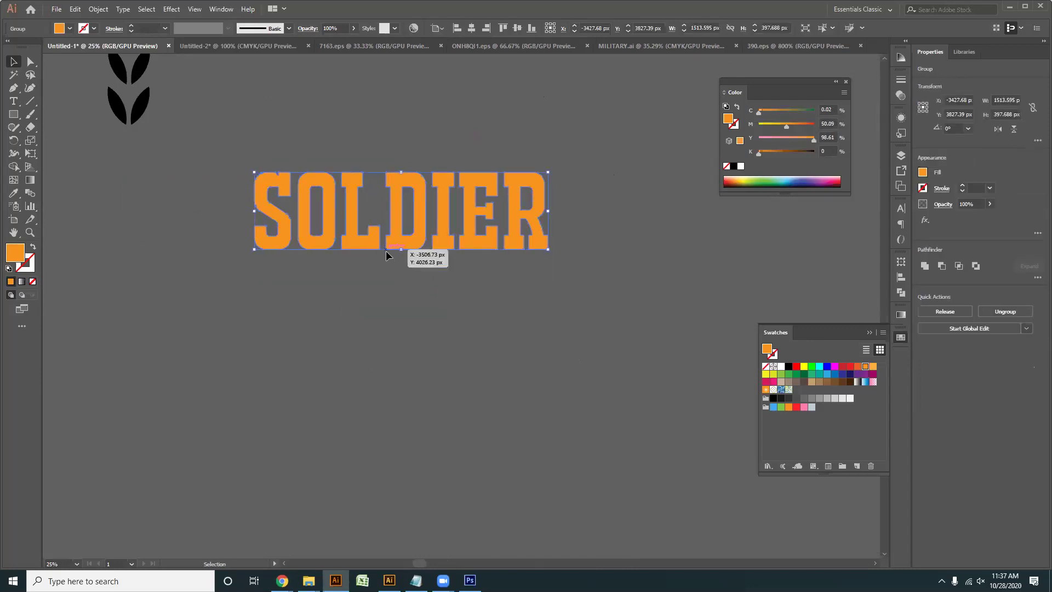
# - Recolor the SOLDIER lettering white and place an orange copy directly in front of it
pyautogui.hotkey('ctrl', 'shift', 'a')
pyautogui.click(307, 242)
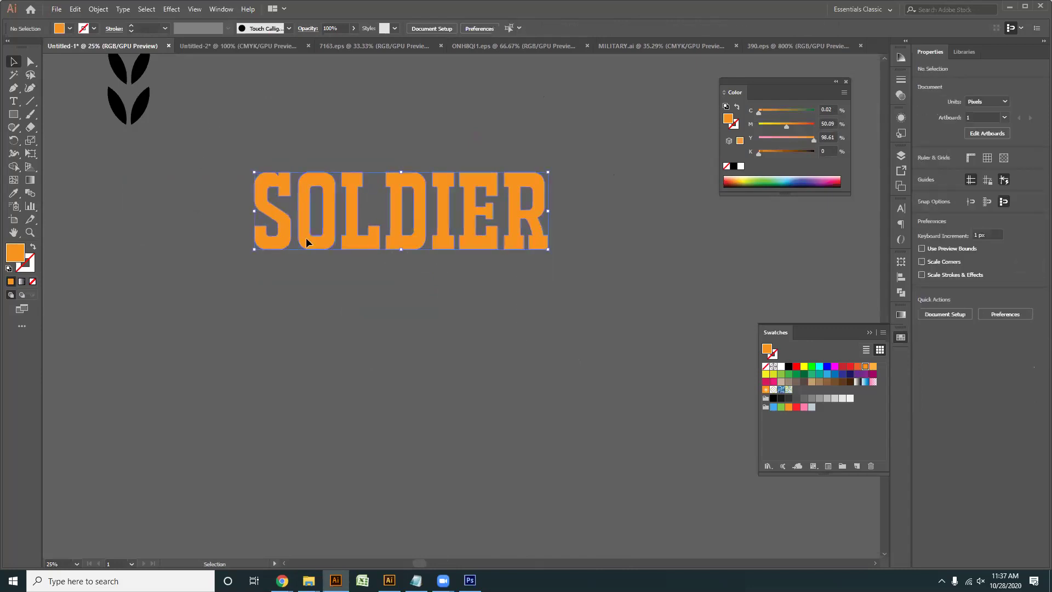
pyautogui.click(781, 367)
pyautogui.click(520, 388)
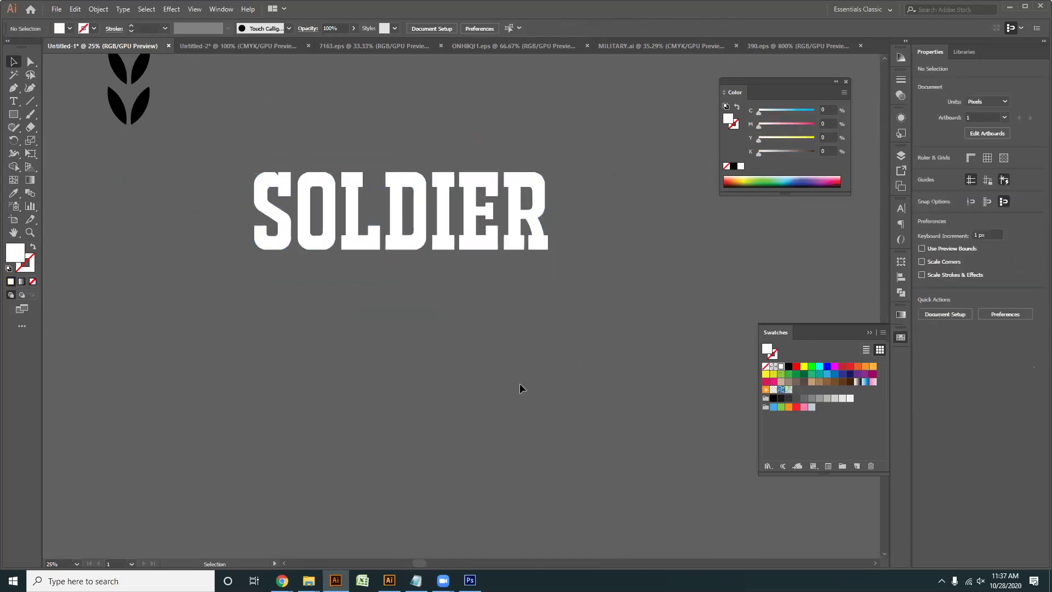
pyautogui.hotkey('ctrl', 'z')
pyautogui.click(415, 371)
# - Nudge the orange SOLDIER copy 15 px left and 15 px up so the white layer forms a drop shadow
pyautogui.click(407, 245)
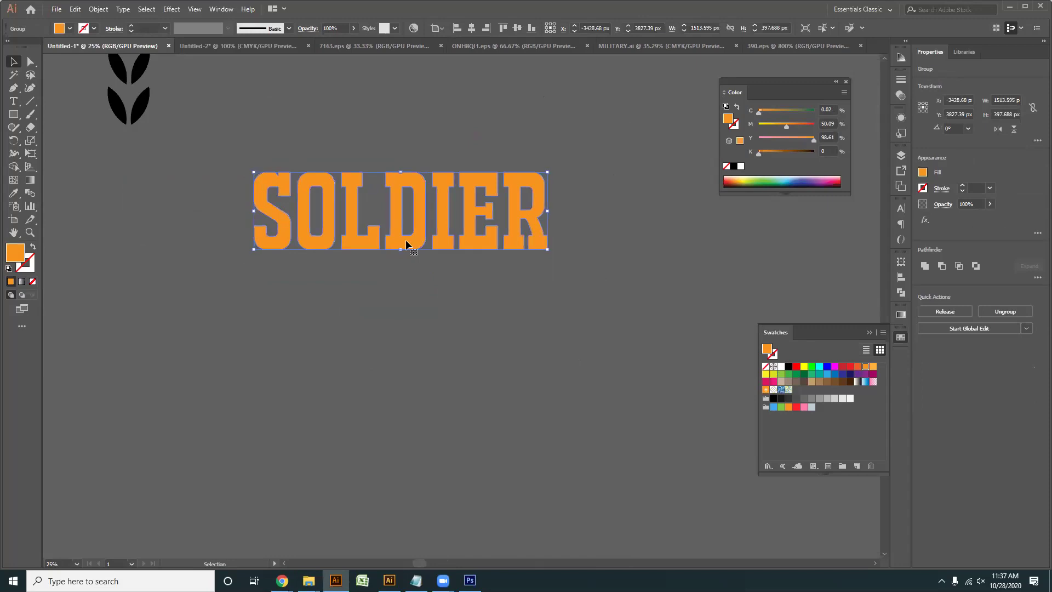
pyautogui.press('Left')
pyautogui.press('Left')
pyautogui.press('Left')
pyautogui.press('Left')
pyautogui.press('Left')
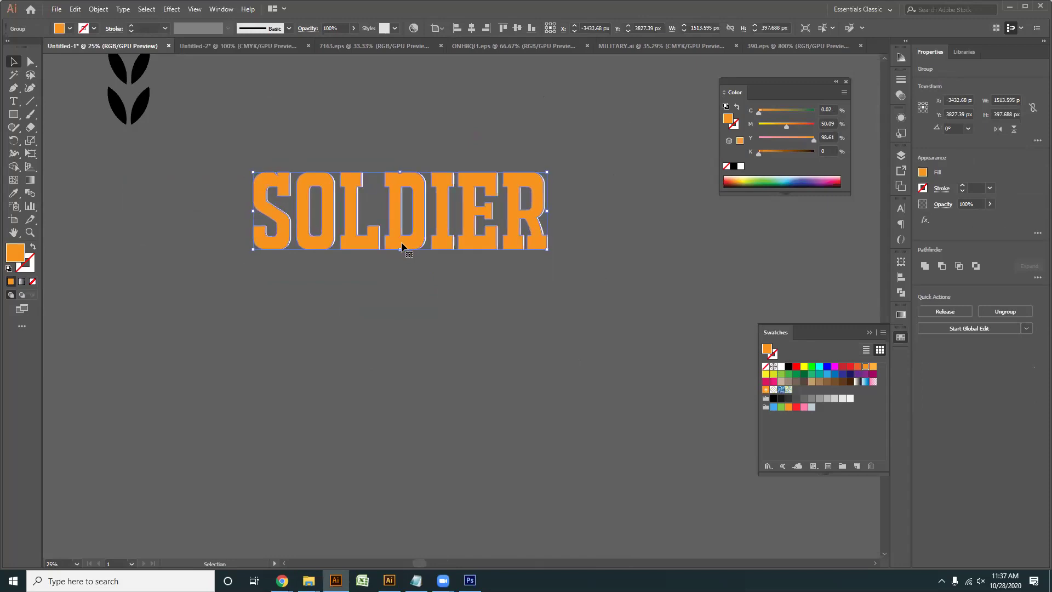
pyautogui.moveTo(401, 247); pyautogui.dragTo(400, 246)
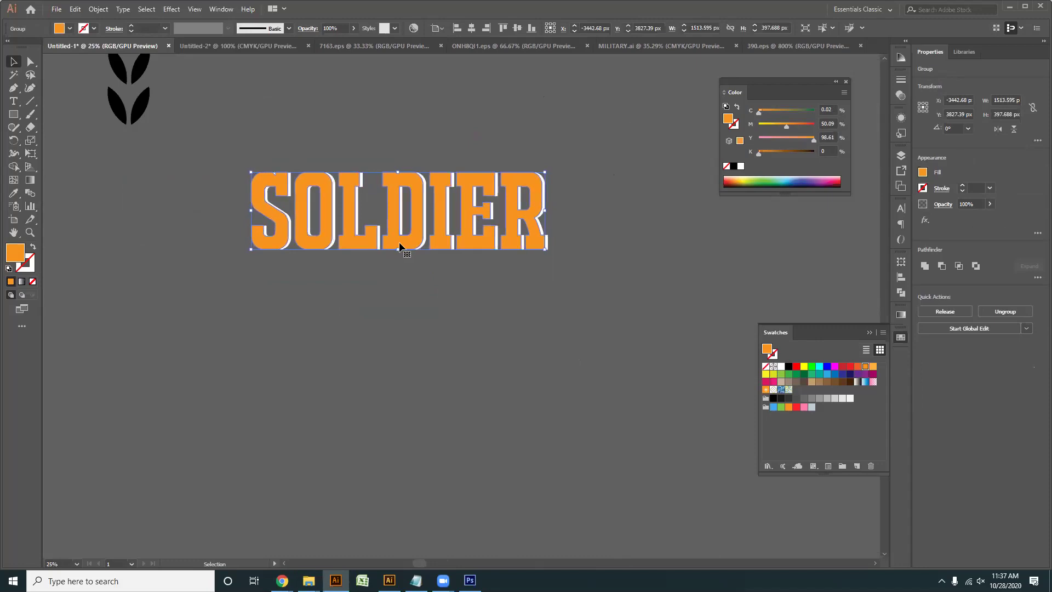
pyautogui.press('Up')
pyautogui.press('Up')
pyautogui.press('Up')
pyautogui.press('Up')
pyautogui.press('Up')
pyautogui.press('Up')
pyautogui.press('Up')
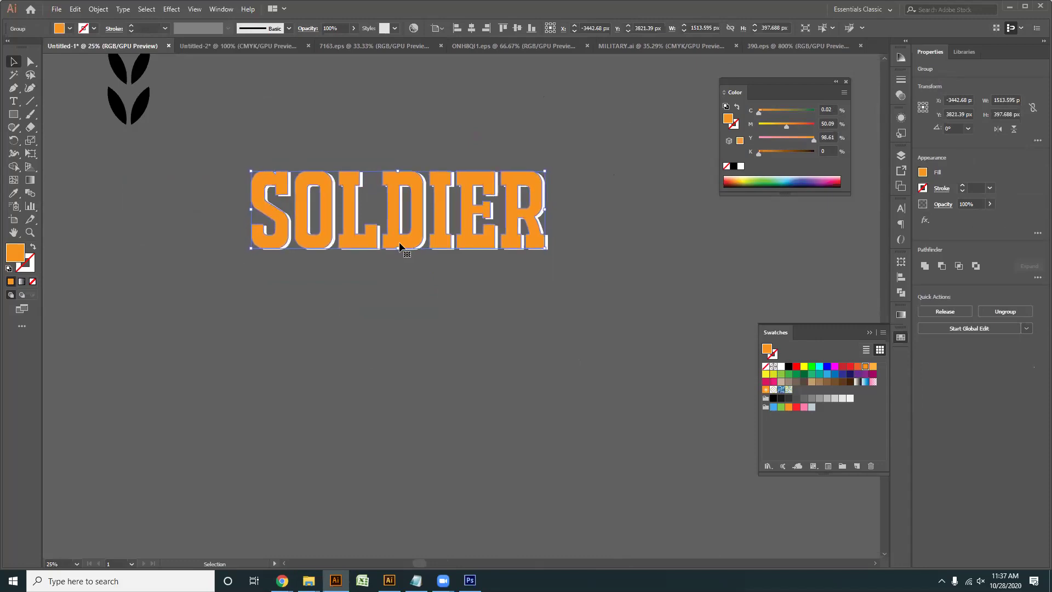
pyautogui.press('Up')
pyautogui.press('Up')
pyautogui.press('Up')
pyautogui.press('Up')
pyautogui.click(359, 312)
# - Select the white SOLDIER shadow layer and unite its shapes
pyautogui.scroll(1, 358, 310)
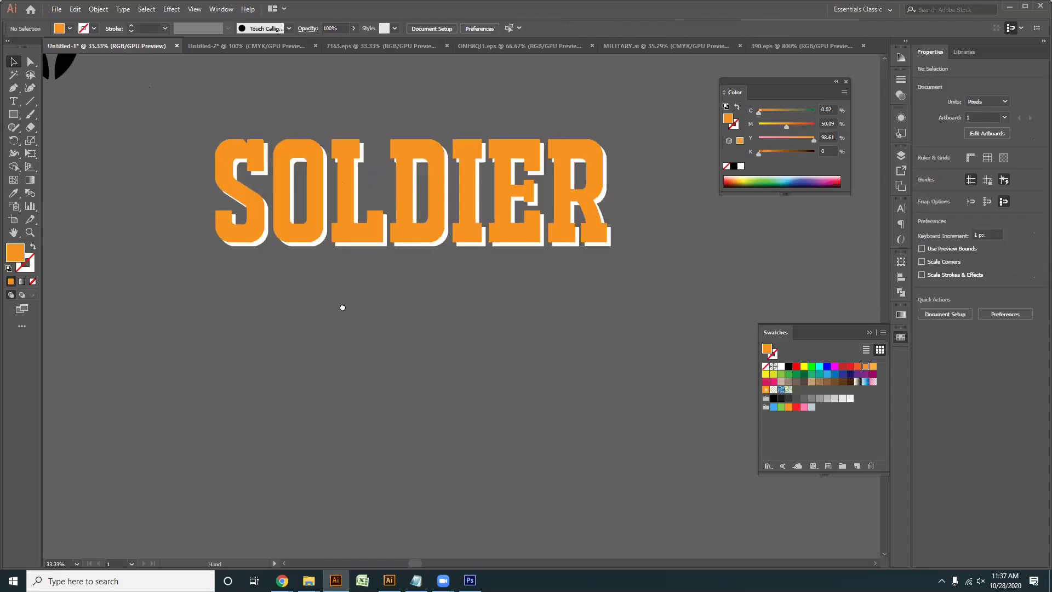
pyautogui.moveTo(343, 307); pyautogui.dragTo(351, 330)
pyautogui.click(322, 232)
pyautogui.scroll(1, 378, 324)
pyautogui.click(331, 303)
pyautogui.click(347, 236)
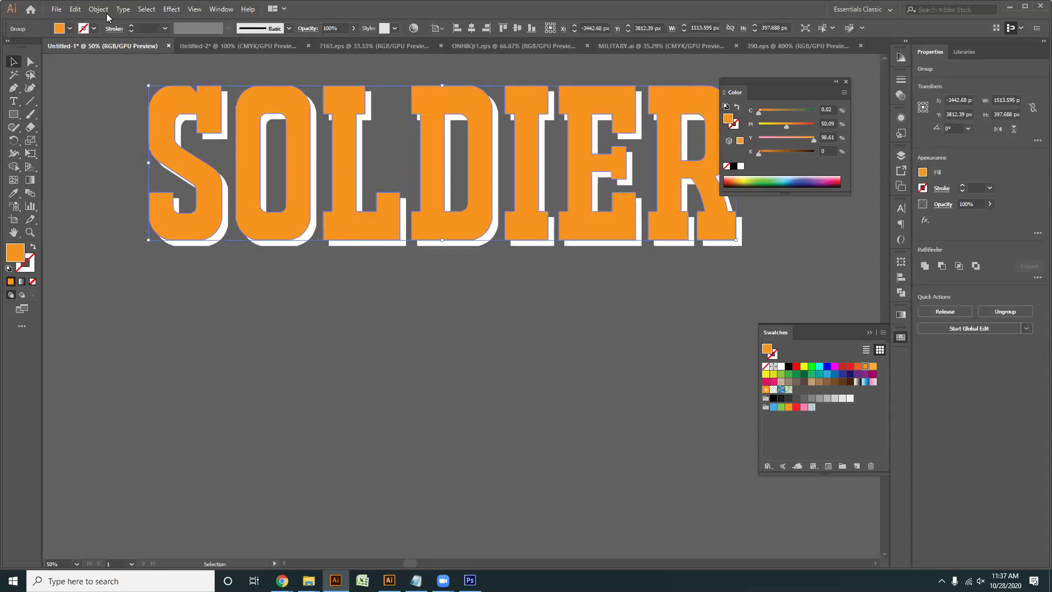
pyautogui.click(399, 265)
pyautogui.moveTo(398, 241); pyautogui.dragTo(403, 250)
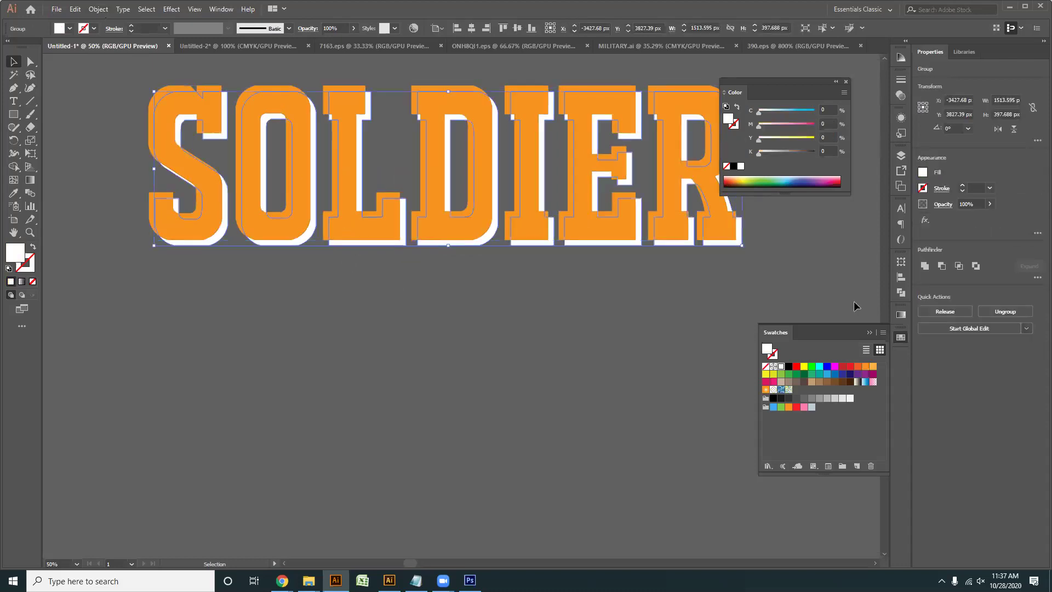
pyautogui.click(925, 266)
# - Create an 8 px offset path around the orange SOLDIER face lettering, with mitered joins
pyautogui.click(379, 410)
pyautogui.click(348, 186)
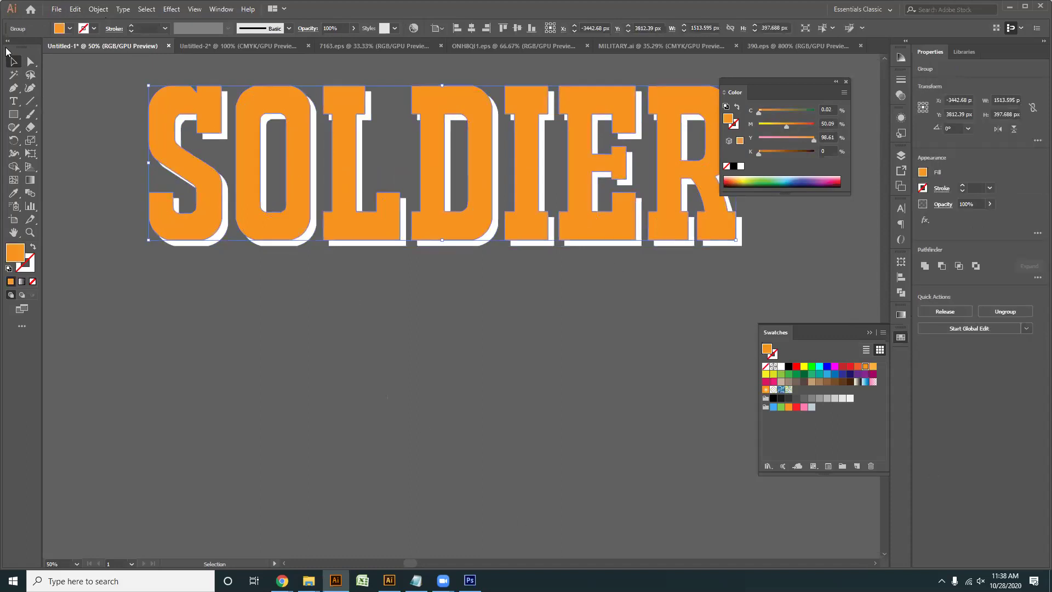
pyautogui.click(99, 9)
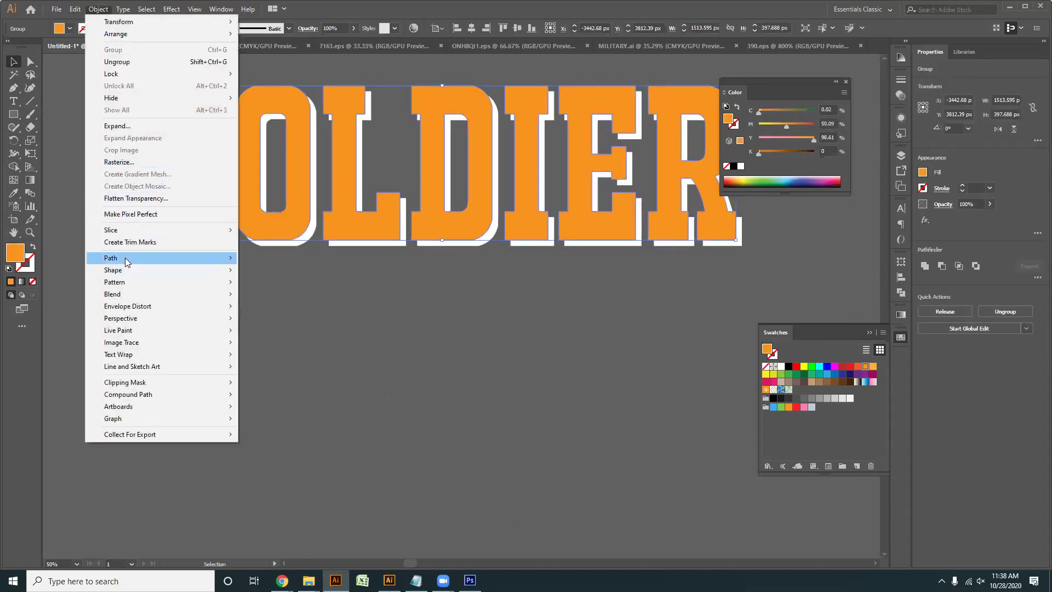
pyautogui.moveTo(164, 257)
pyautogui.click(271, 298)
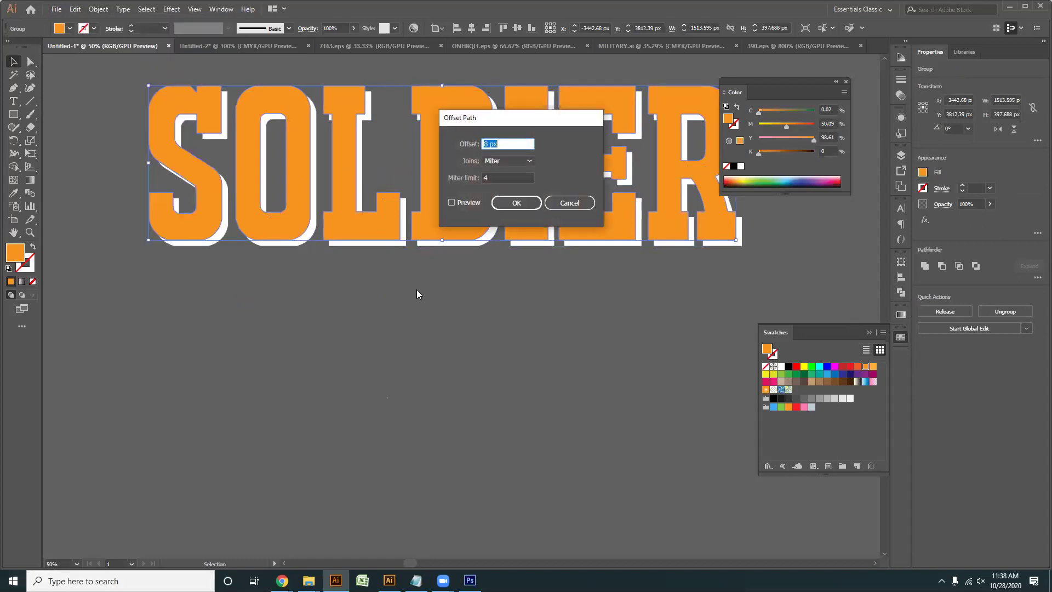
pyautogui.click(451, 202)
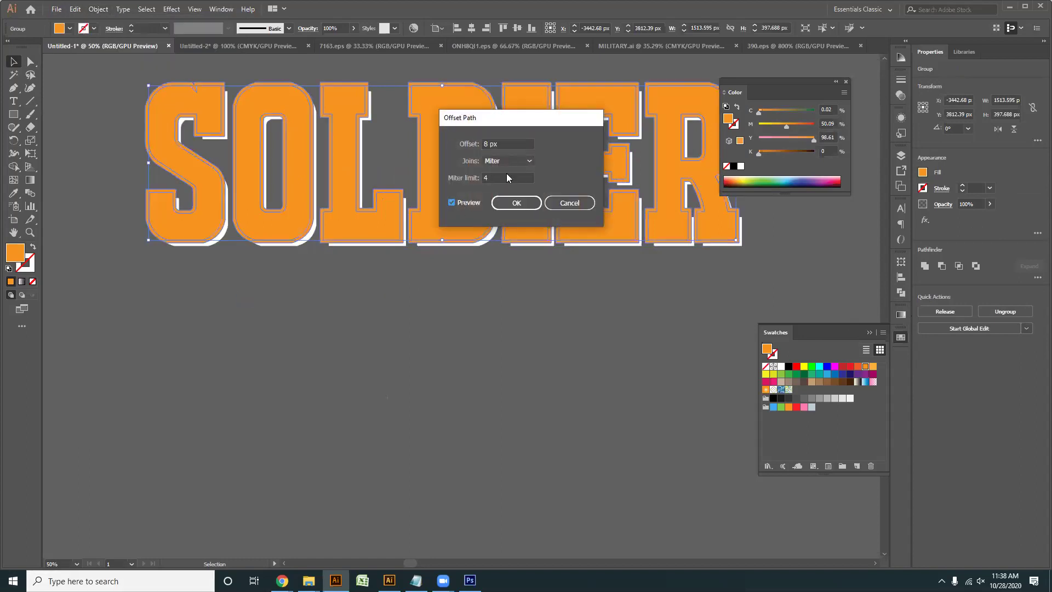
pyautogui.click(517, 203)
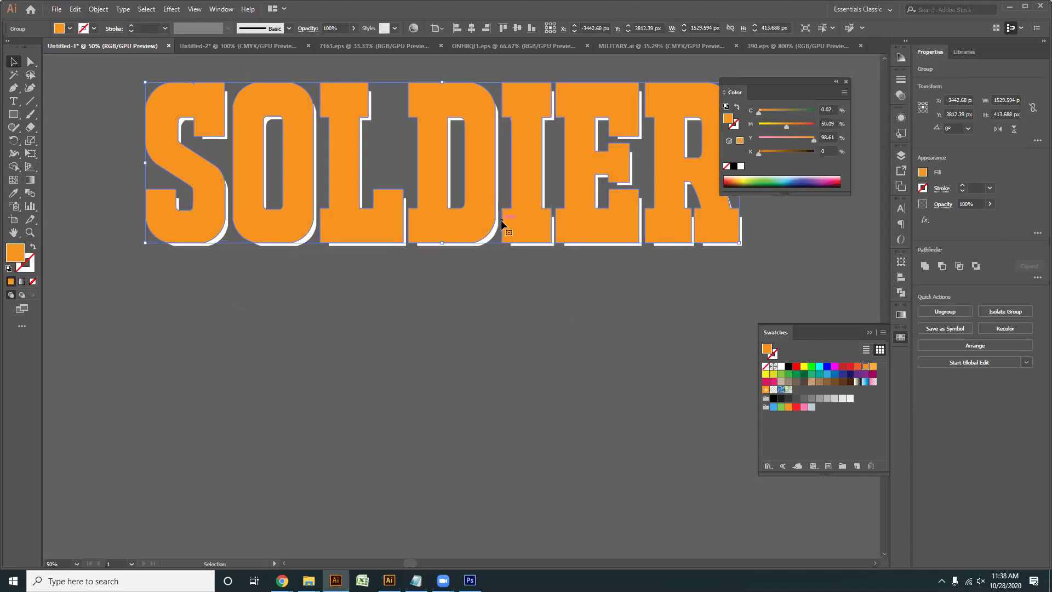
# - Subtract the offset SOLDIER shape from the white shadow layer to leave a gap between face and shadow
pyautogui.moveTo(480, 240); pyautogui.dragTo(506, 461)
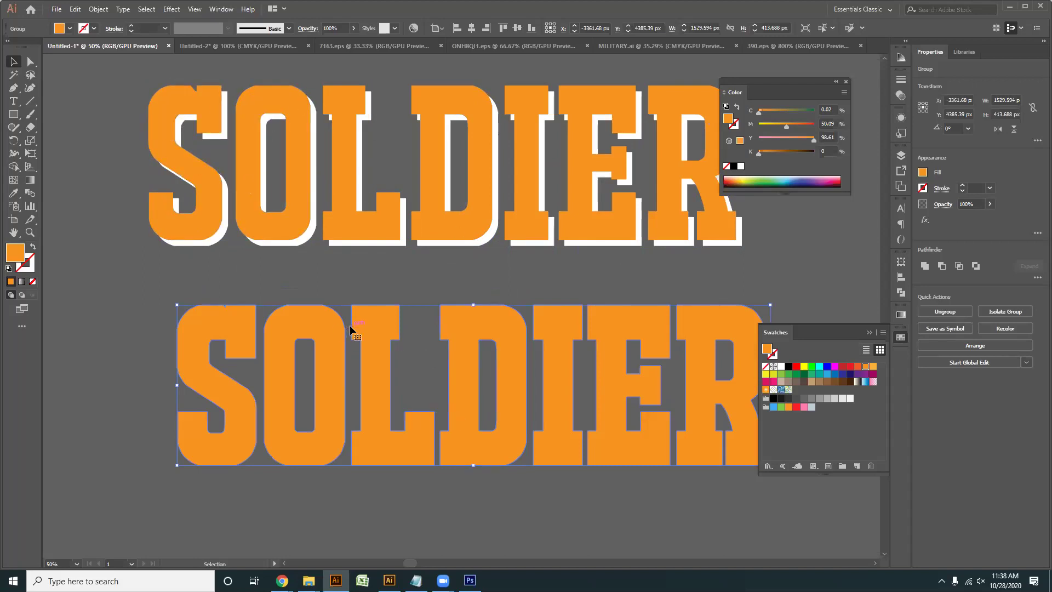
pyautogui.moveTo(351, 329); pyautogui.dragTo(319, 107)
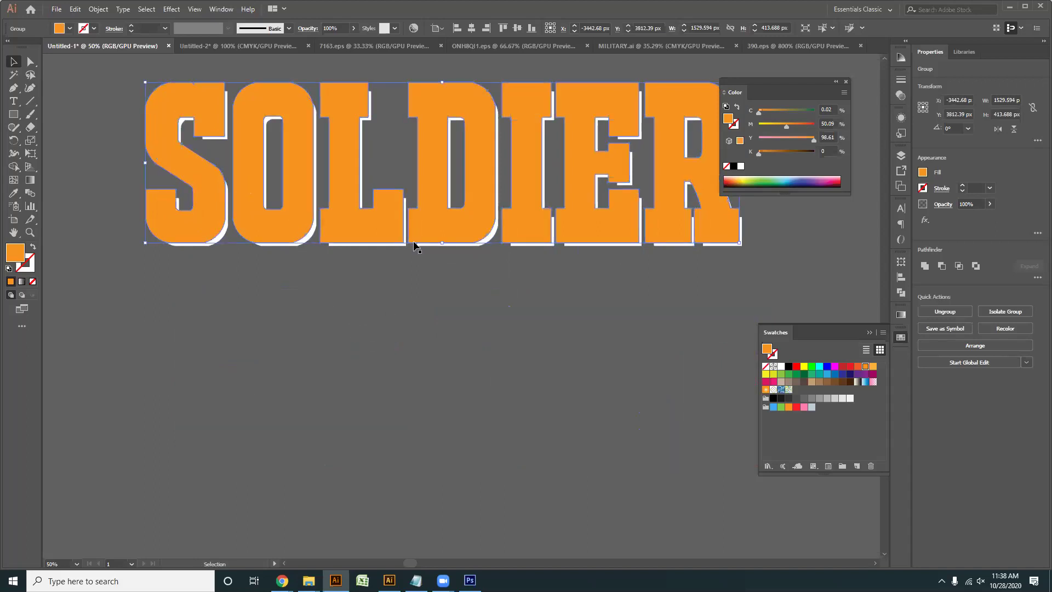
pyautogui.press('ctrl')
pyautogui.scroll(4, 399, 273)
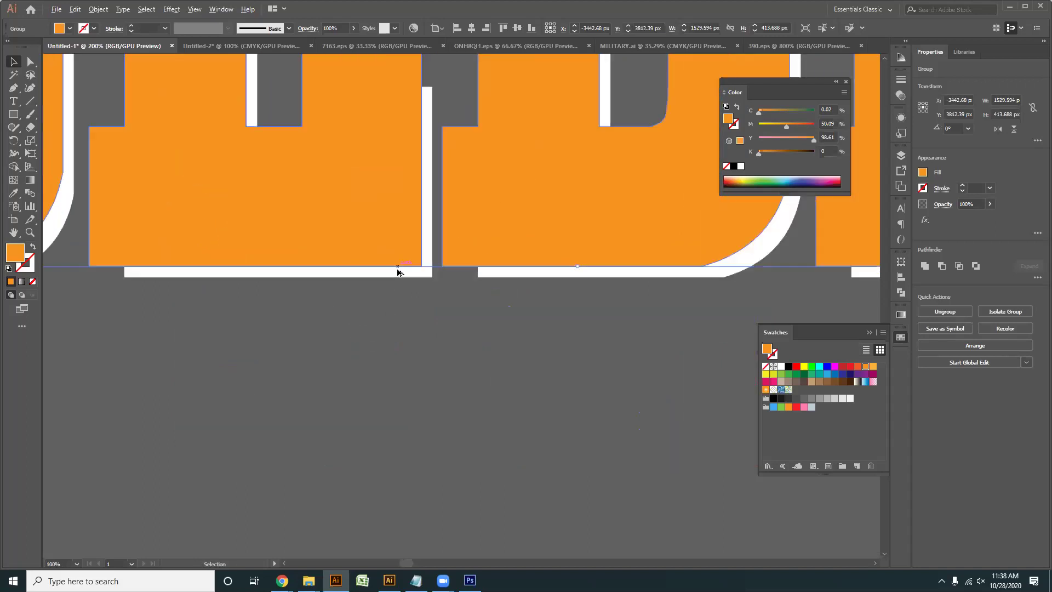
pyautogui.keyDown('shift'); pyautogui.click(427, 279); pyautogui.keyUp('shift')
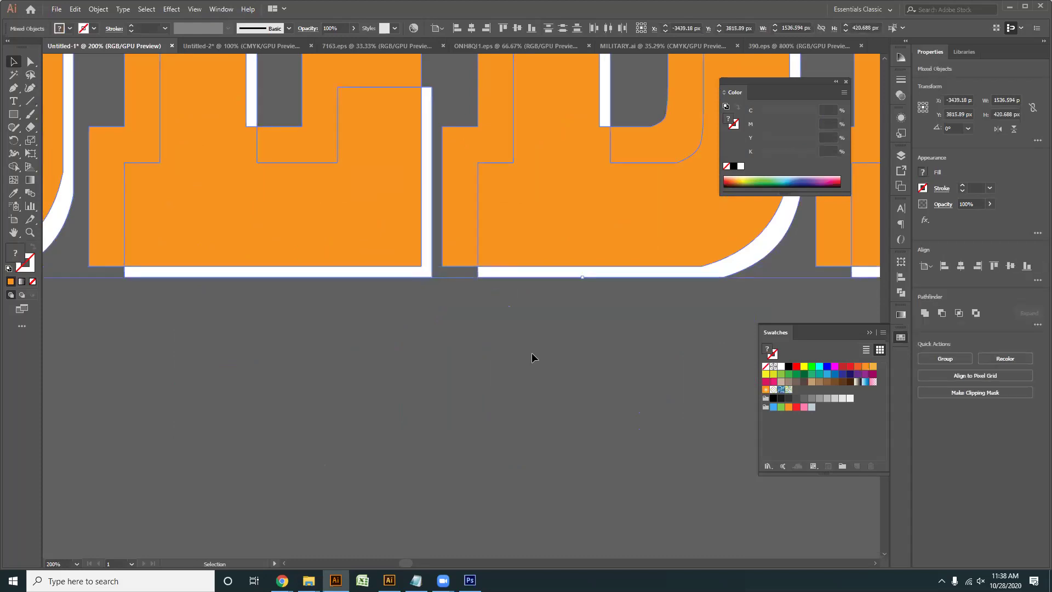
pyautogui.click(941, 315)
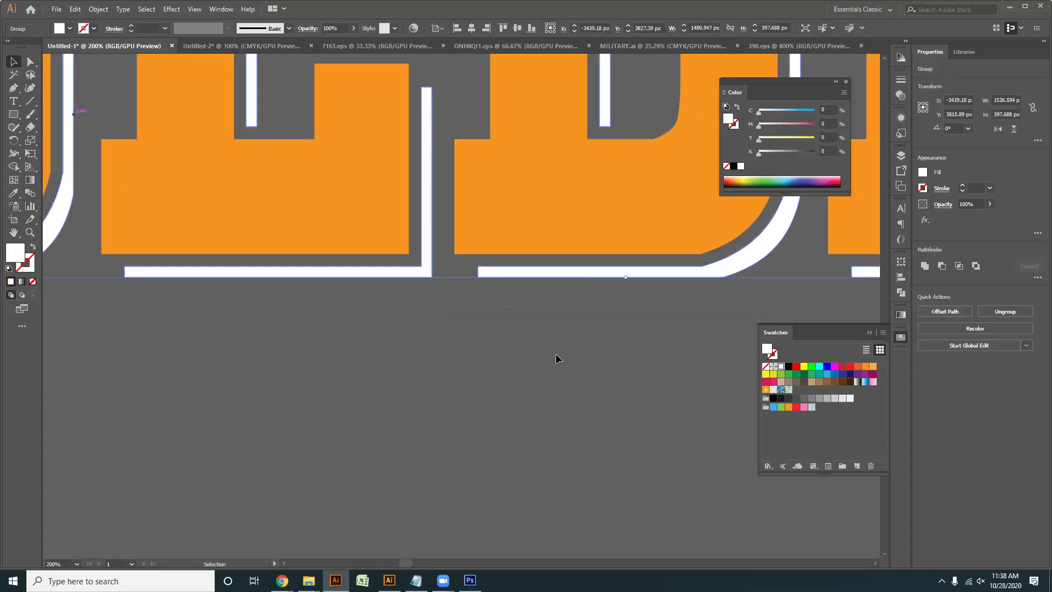
# - Fill the whole SOLDIER lettering, including the white shadow, with the orange swatch
pyautogui.scroll(-4, 474, 317)
pyautogui.click(540, 366)
pyautogui.moveTo(540, 365); pyautogui.dragTo(441, 298)
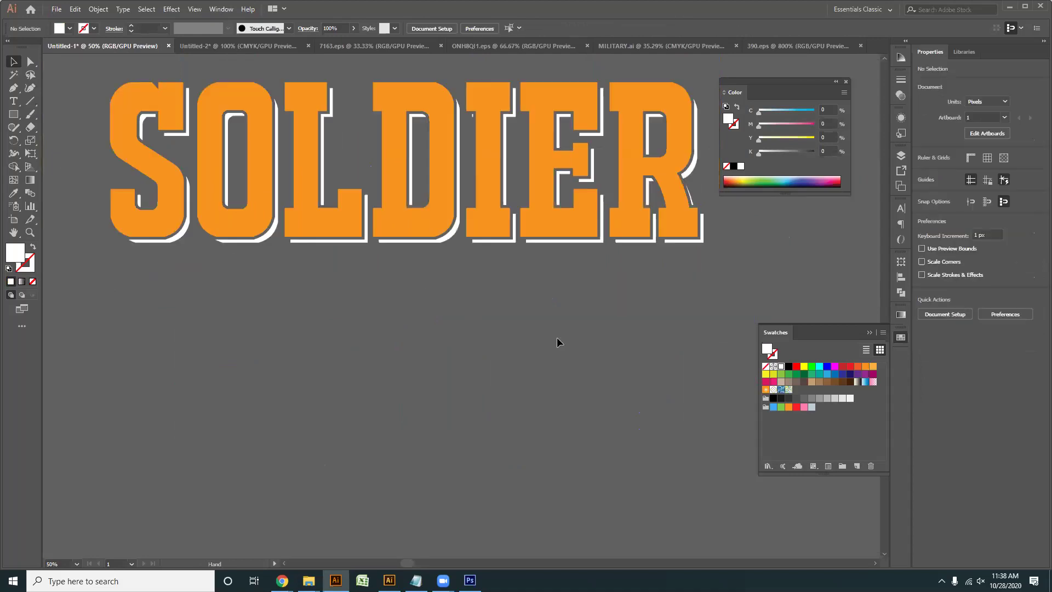
pyautogui.hotkey('ctrl', '-')
pyautogui.hotkey('ctrl', 'a')
pyautogui.click(865, 366)
pyautogui.click(408, 322)
pyautogui.scroll(1, 409, 319)
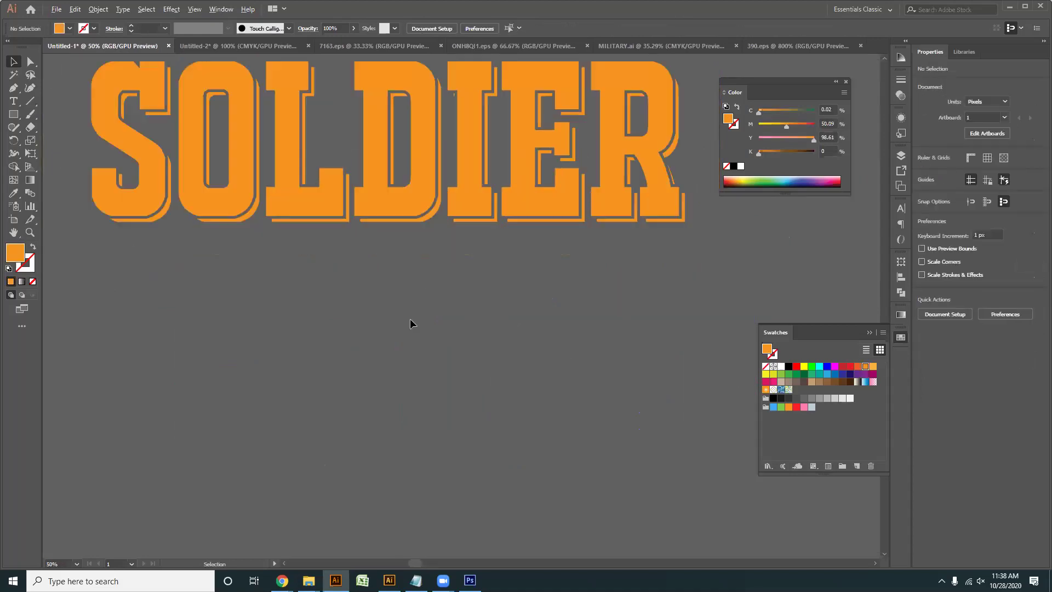
pyautogui.scroll(-1, 329, 323)
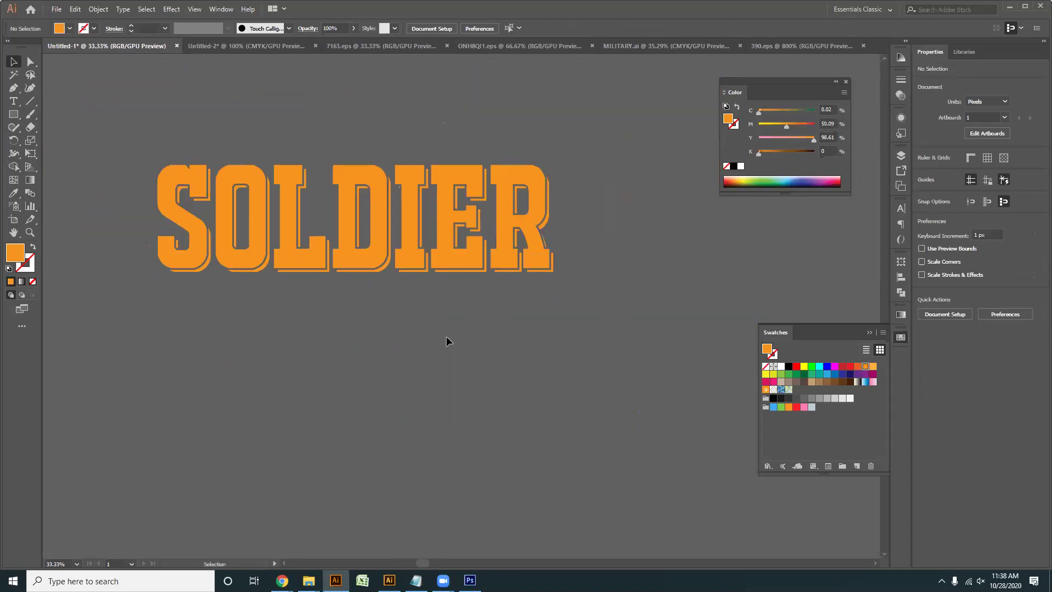
# - Switch to the Untitled-2 document and focus on the black artboard with the AMERICAN CUSTOM lettering
pyautogui.moveTo(205, 149); pyautogui.dragTo(415, 308)
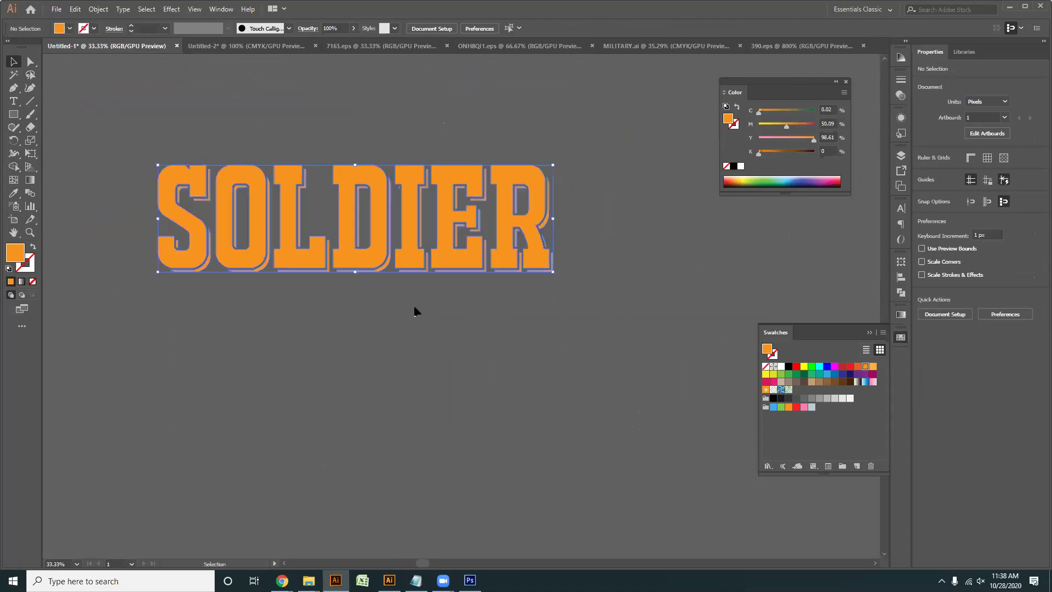
pyautogui.click(279, 44)
pyautogui.click(482, 296)
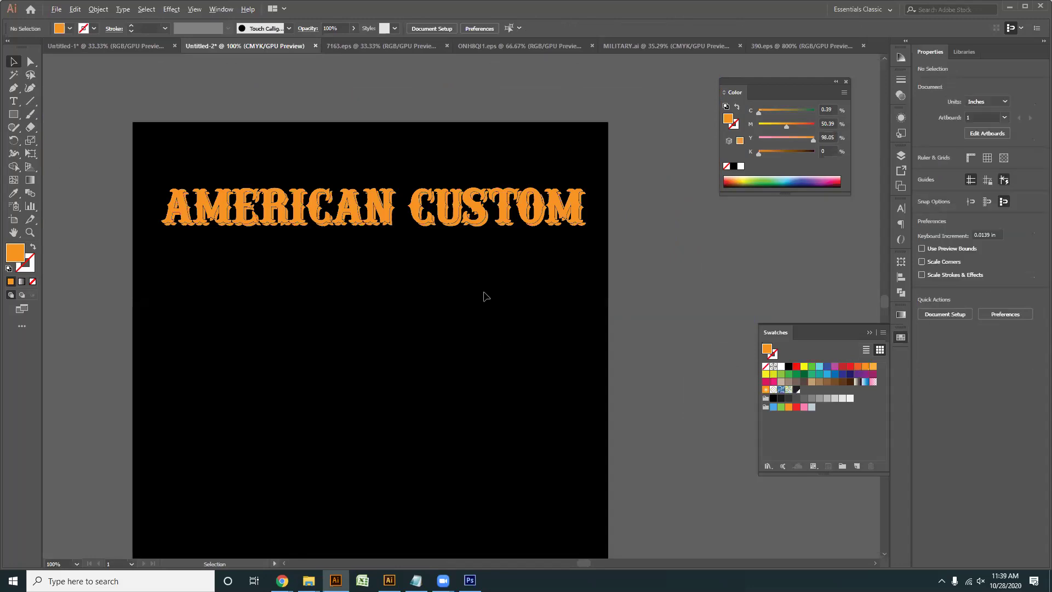
pyautogui.scroll(-3, 521, 269)
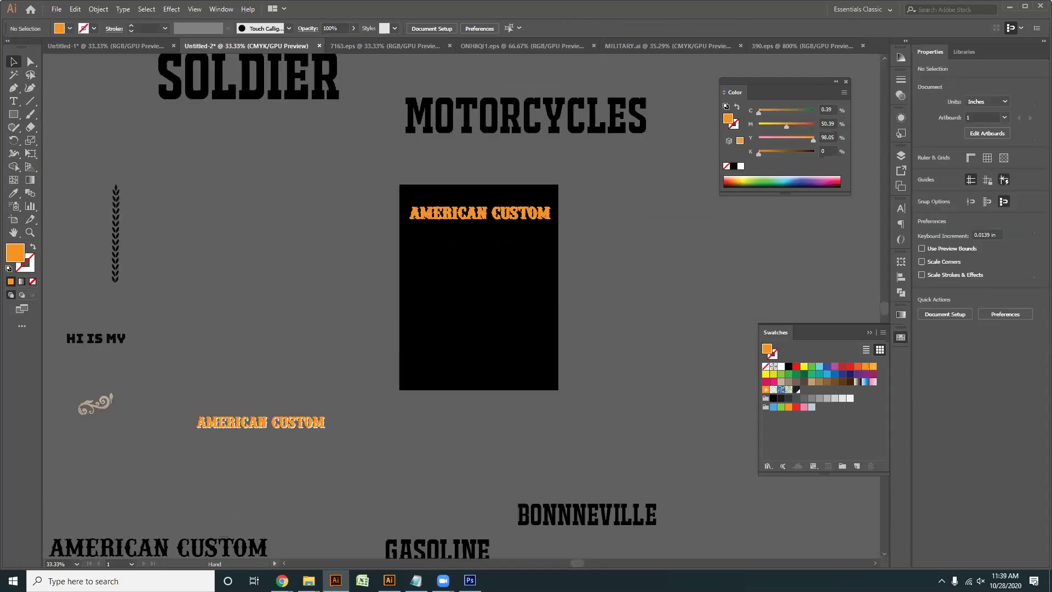
pyautogui.scroll(-1, 515, 295)
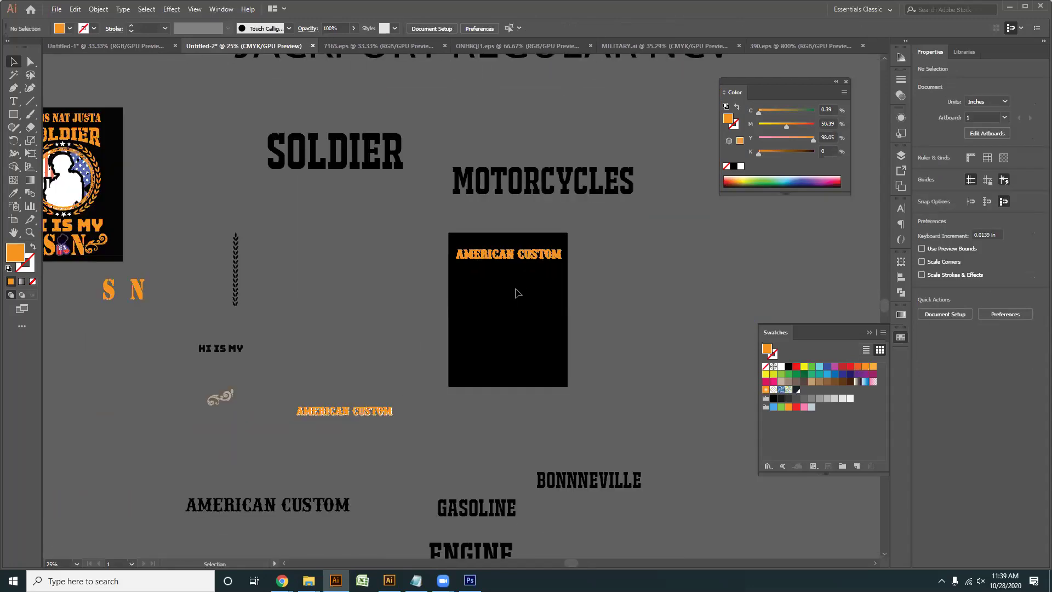
pyautogui.scroll(2, 540, 278)
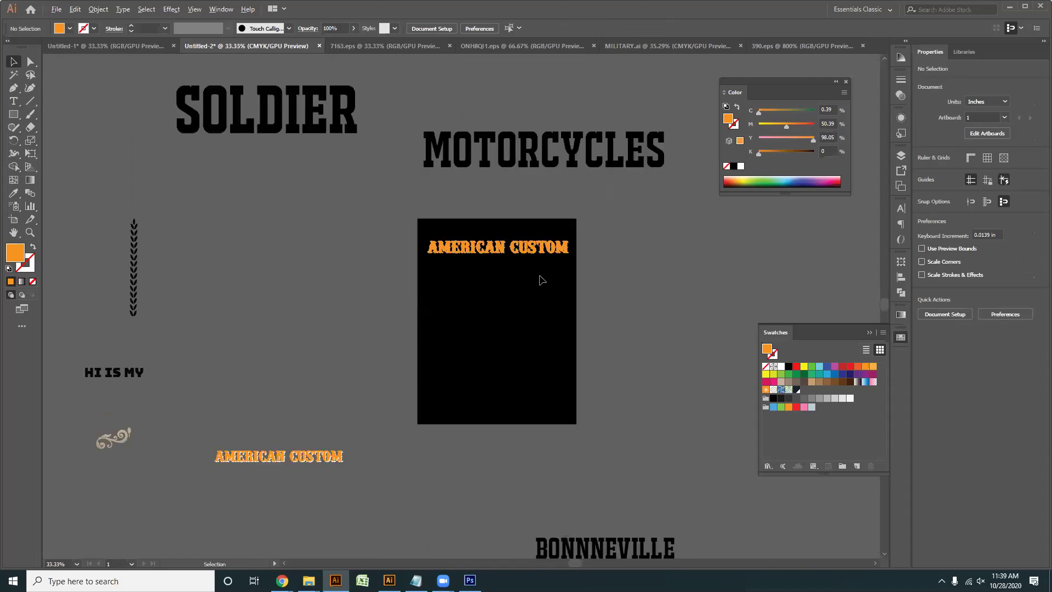
pyautogui.moveTo(564, 304); pyautogui.dragTo(470, 251)
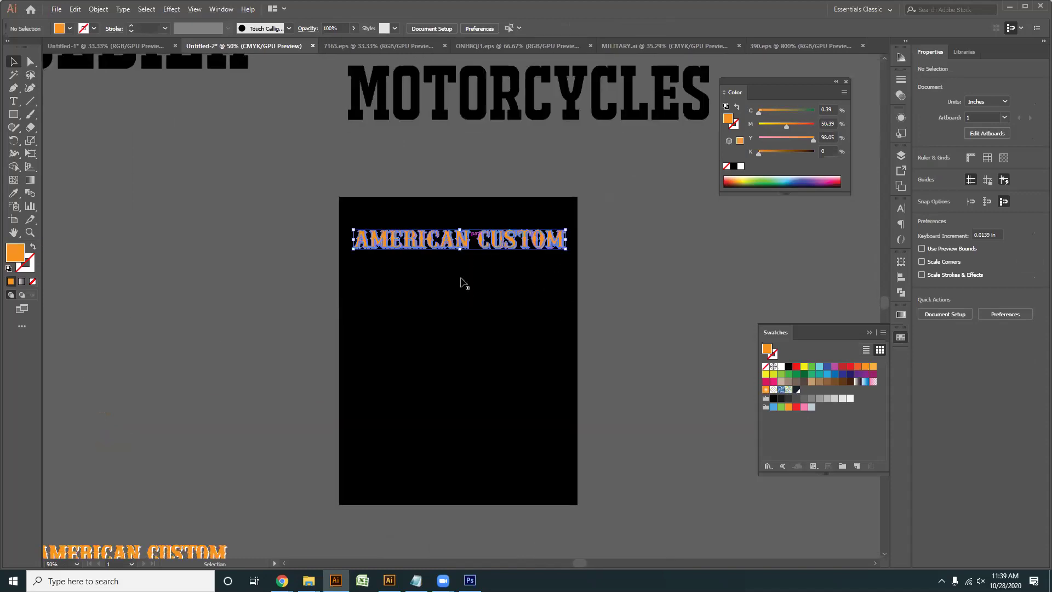
pyautogui.scroll(2, 459, 285)
pyautogui.hotkey('ctrl', 'shift', 'a')
# - Draw a horizontal line about 6.5 in long beneath AMERICAN CUSTOM and give it a 5 pt orange stroke
pyautogui.click(31, 101)
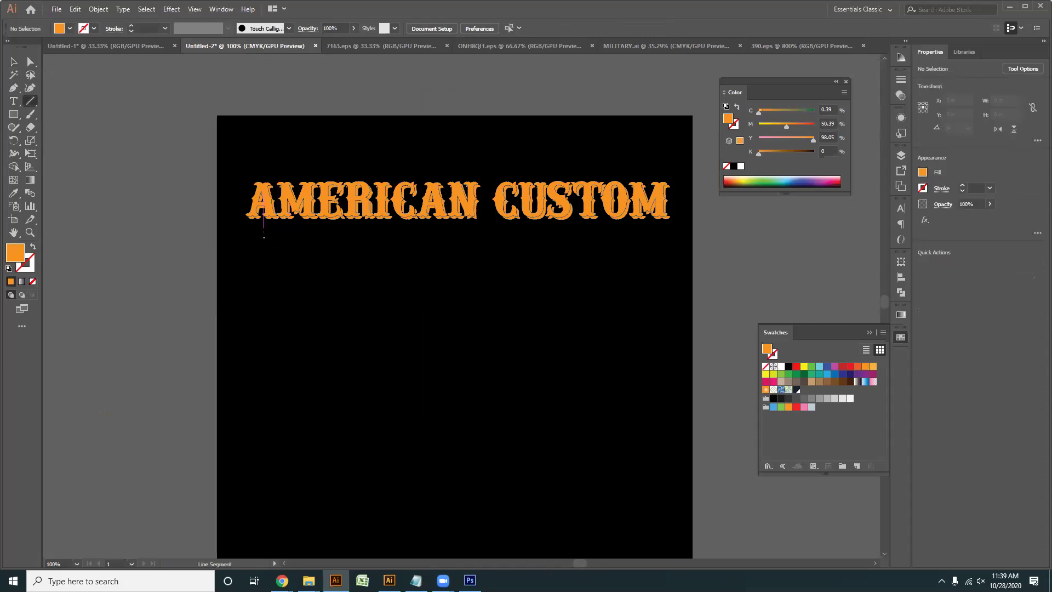
pyautogui.moveTo(264, 232); pyautogui.dragTo(628, 259)
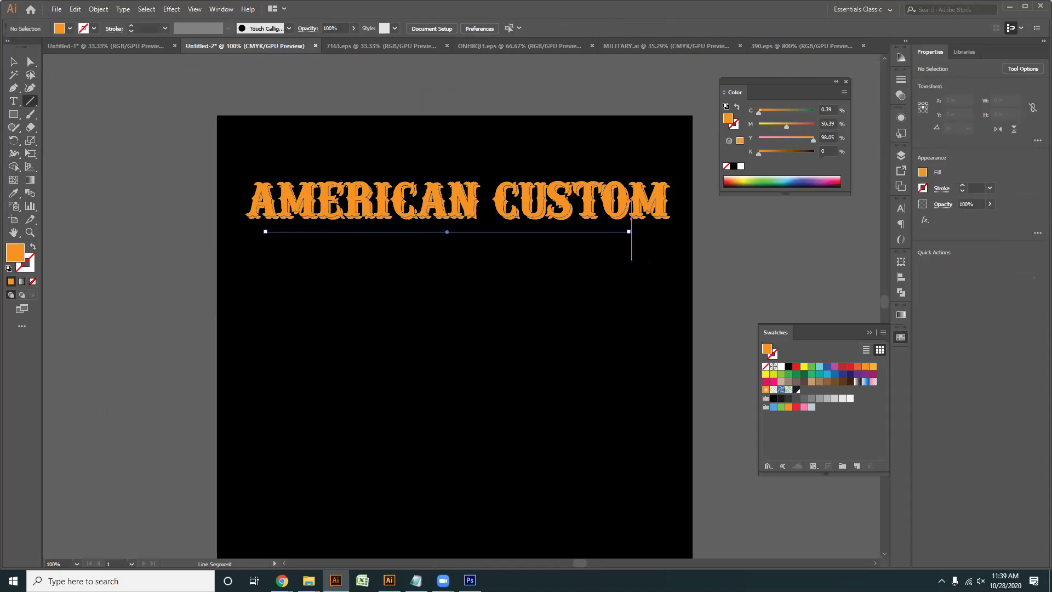
pyautogui.scroll(4, 150, 26)
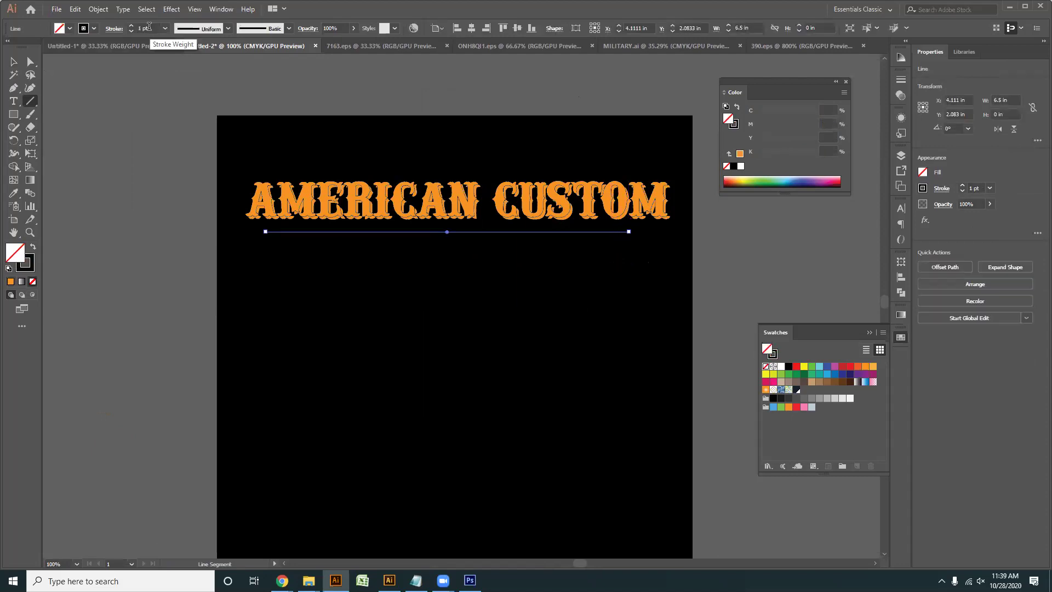
pyautogui.click(33, 266)
pyautogui.click(866, 366)
pyautogui.click(13, 62)
# - Apply the width profile tapered at both ends to the line and set its stroke weight to 3 pt
pyautogui.click(289, 29)
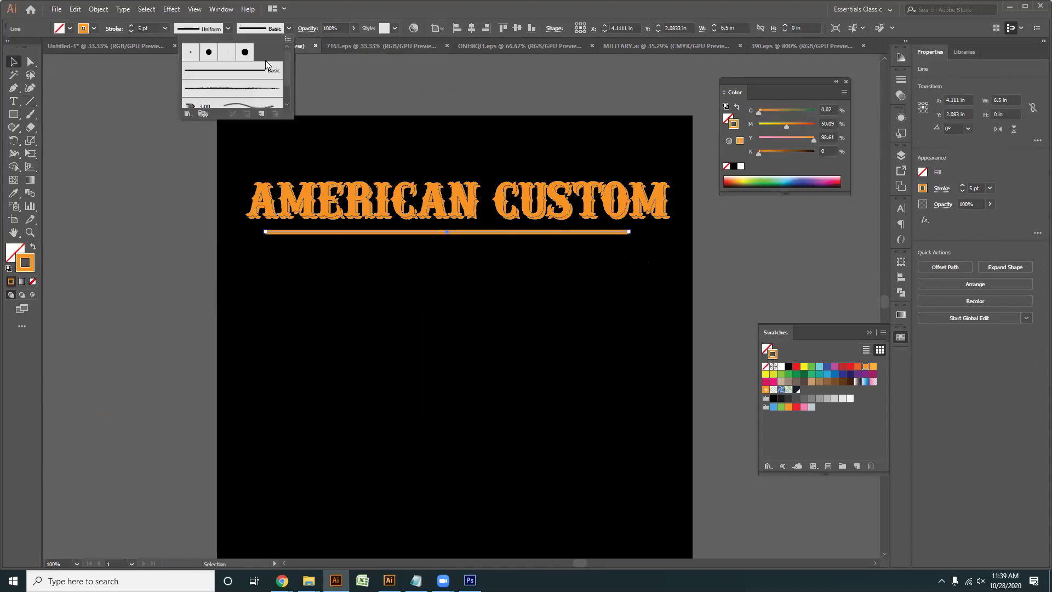
pyautogui.click(225, 30)
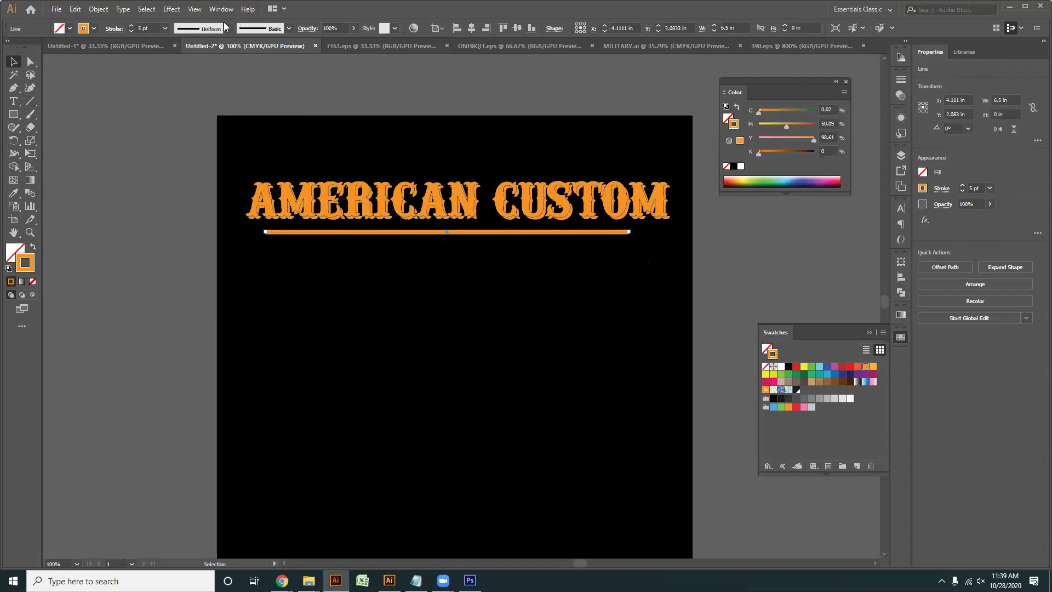
pyautogui.click(225, 28)
pyautogui.click(193, 74)
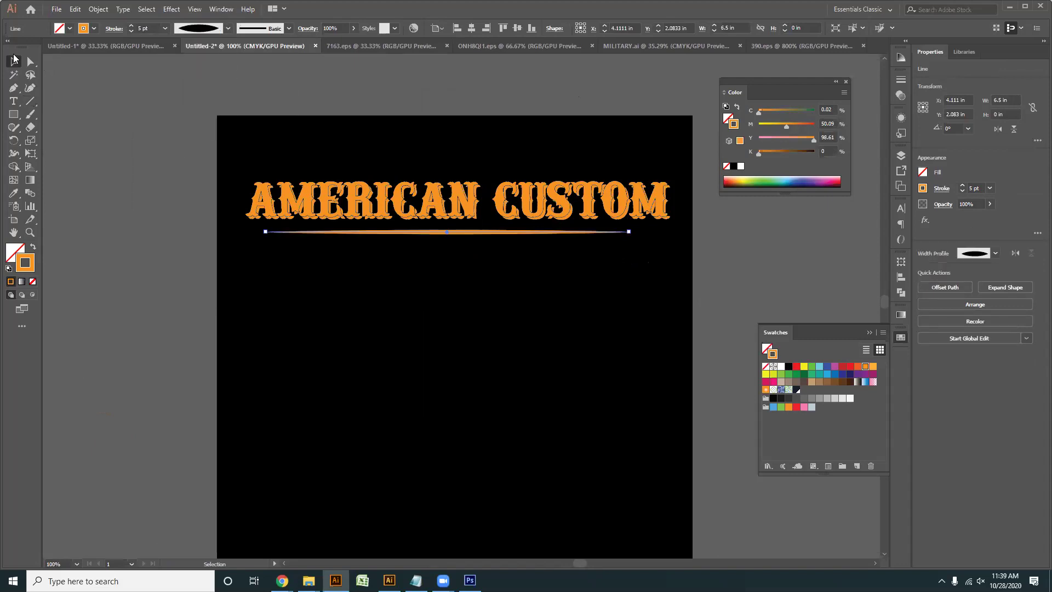
pyautogui.scroll(1, 423, 294)
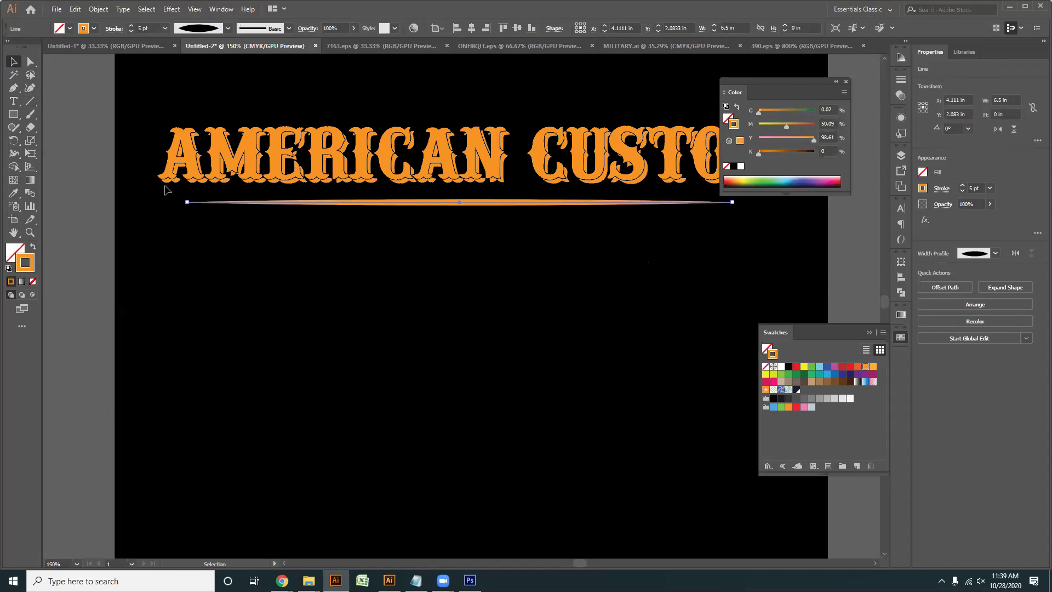
pyautogui.scroll(-1, 151, 28)
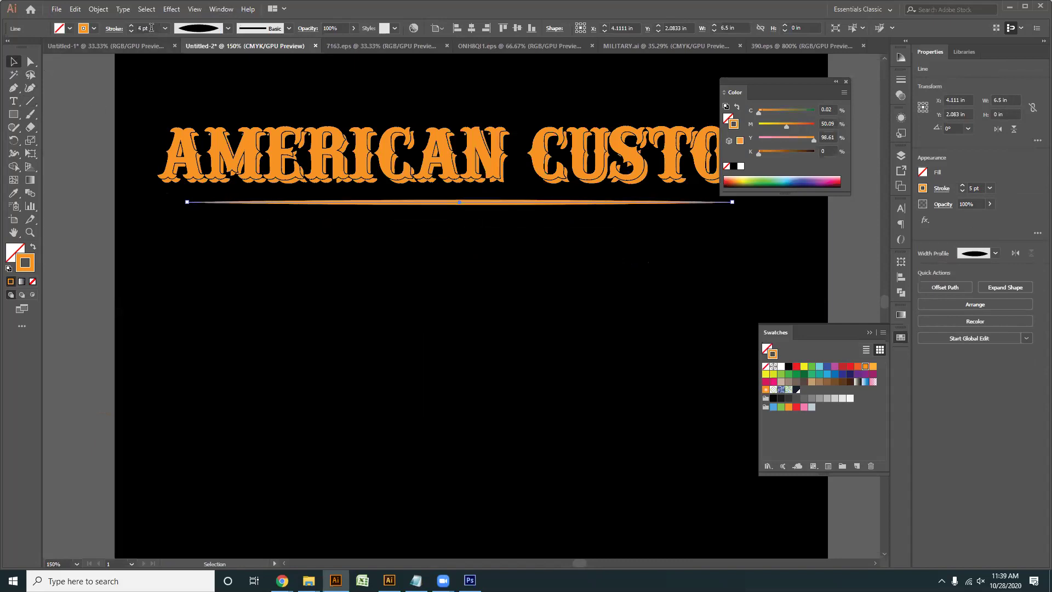
pyautogui.scroll(-1, 151, 27)
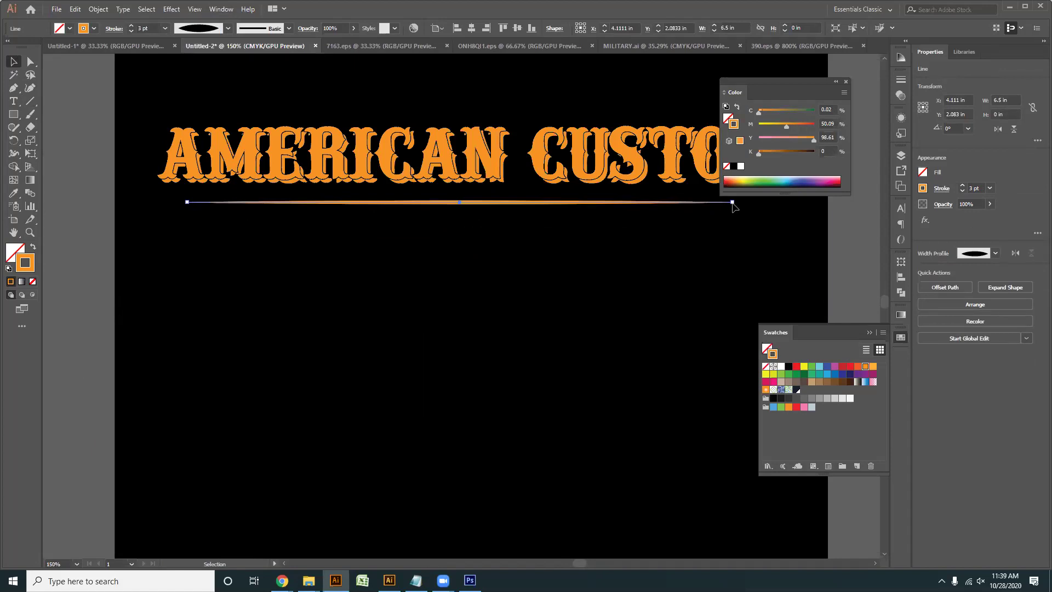
# - Expand the tapered line's appearance into a filled shape and shorten it slightly from both ends
pyautogui.click(98, 9)
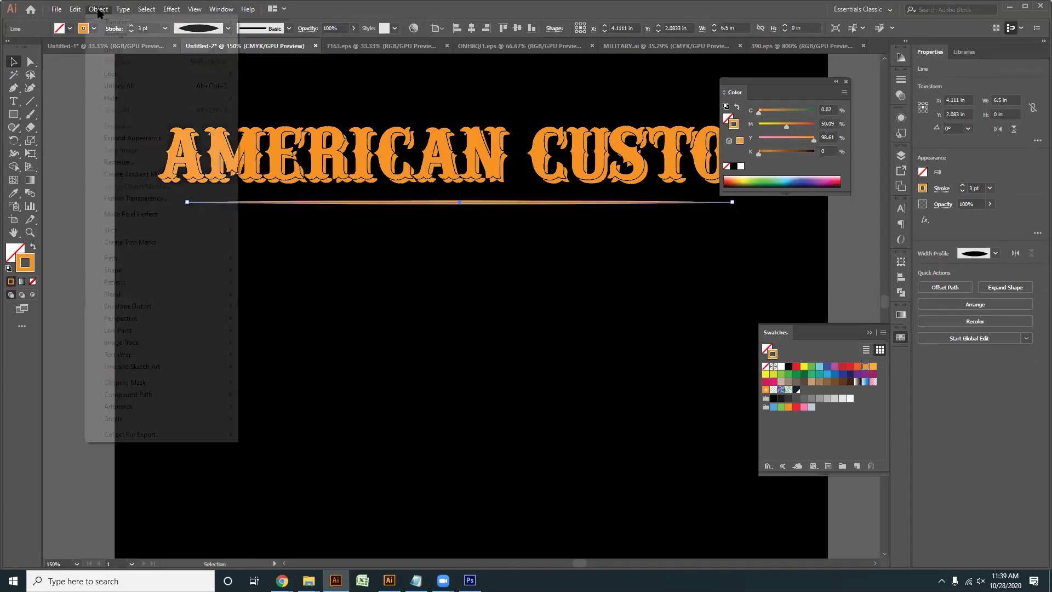
pyautogui.click(118, 138)
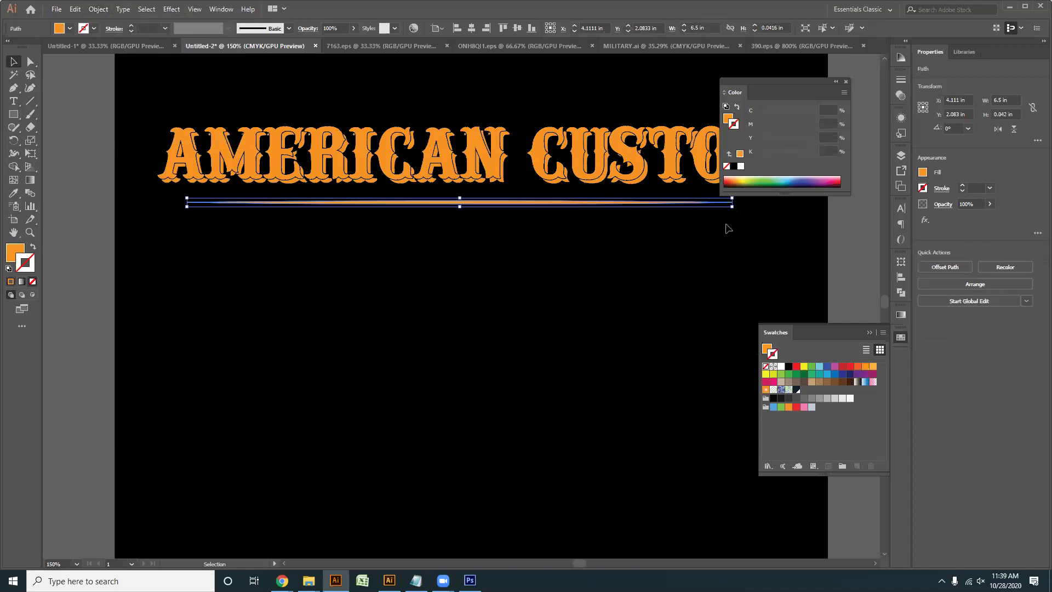
pyautogui.moveTo(732, 209); pyautogui.dragTo(715, 212)
# - Center the AMERICAN CUSTOM lettering and the tapered line horizontally on each other
pyautogui.moveTo(340, 94); pyautogui.dragTo(422, 217)
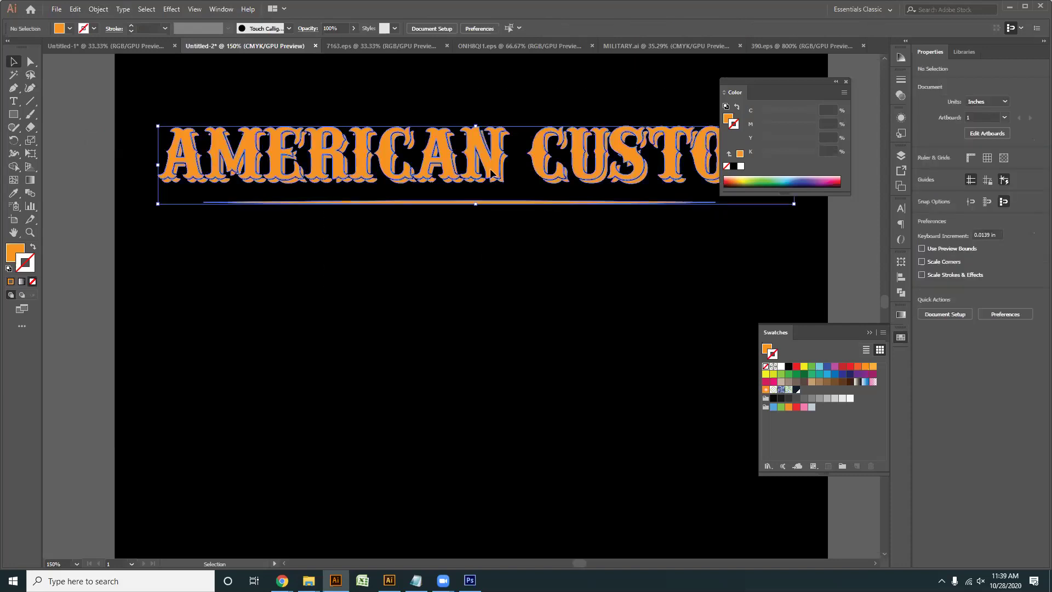
pyautogui.click(470, 30)
pyautogui.click(472, 304)
pyautogui.scroll(-5, 471, 304)
pyautogui.scroll(1, 472, 324)
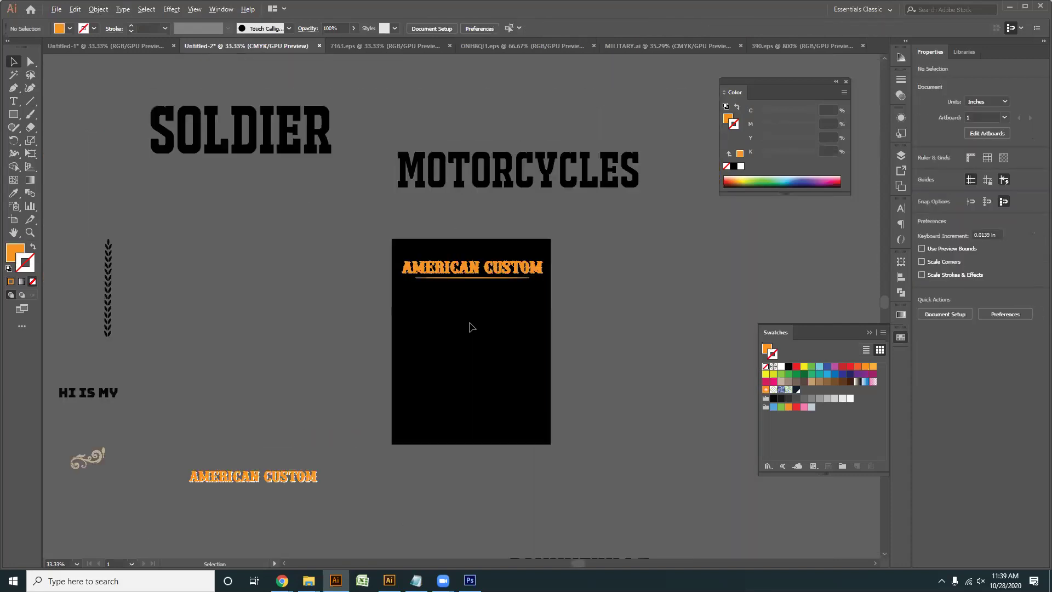
# - Move the MOTORCYCLES text from above the artboard to the space just right of it
pyautogui.scroll(-2, 475, 296)
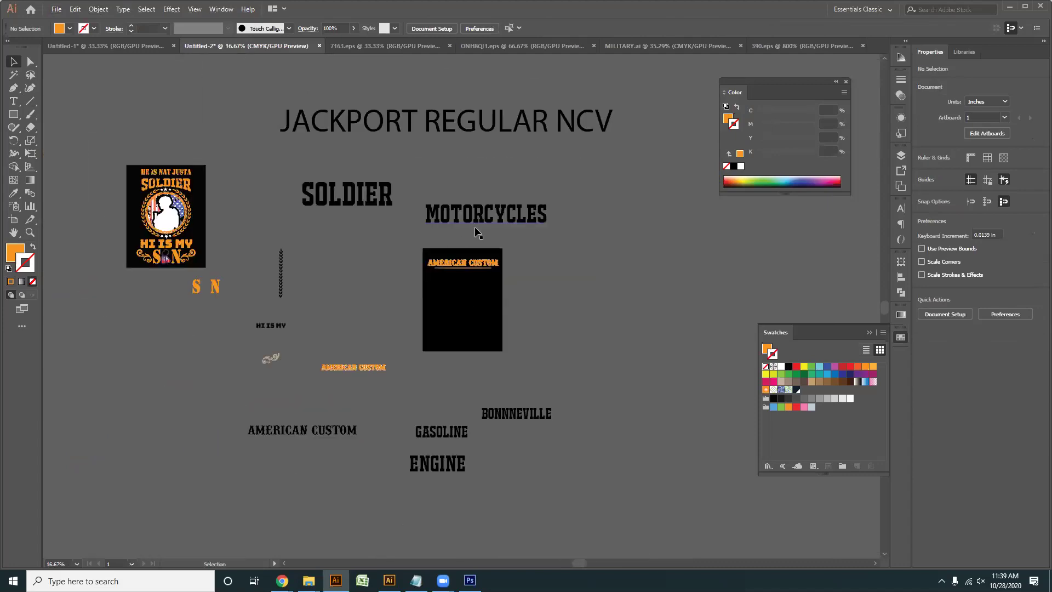
pyautogui.scroll(1, 487, 232)
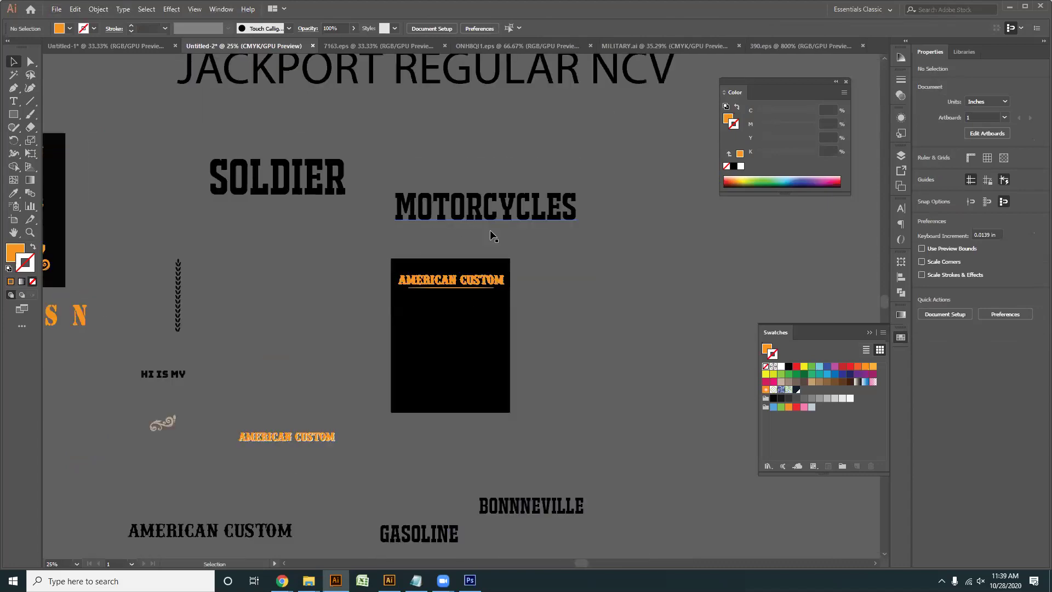
pyautogui.moveTo(466, 202); pyautogui.dragTo(583, 294)
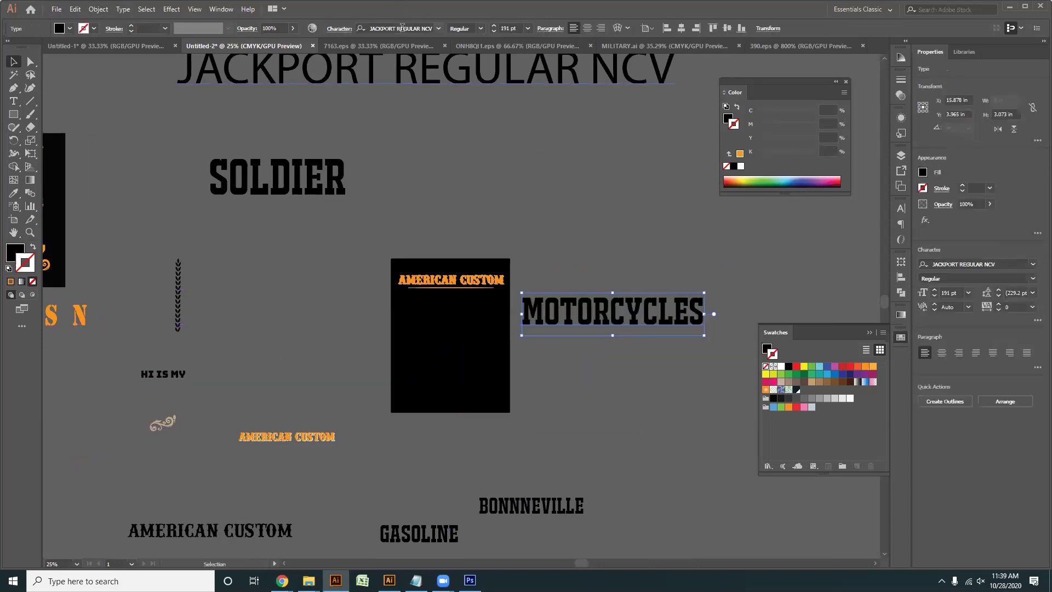
# - Change the font of the MOTORCYCLES text beside the artboard to Impact
pyautogui.click(419, 29)
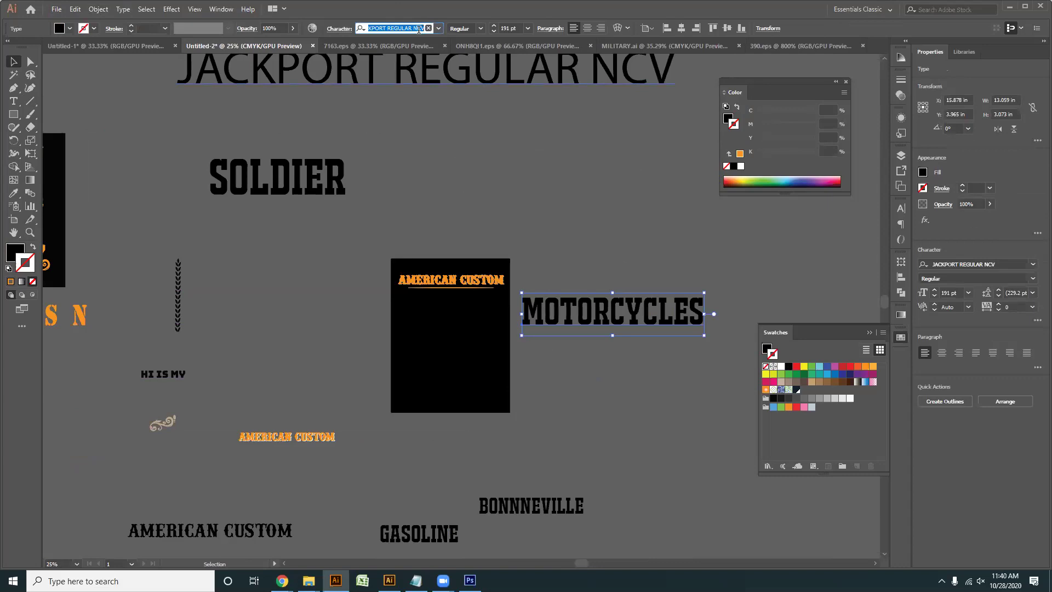
pyautogui.write('im')
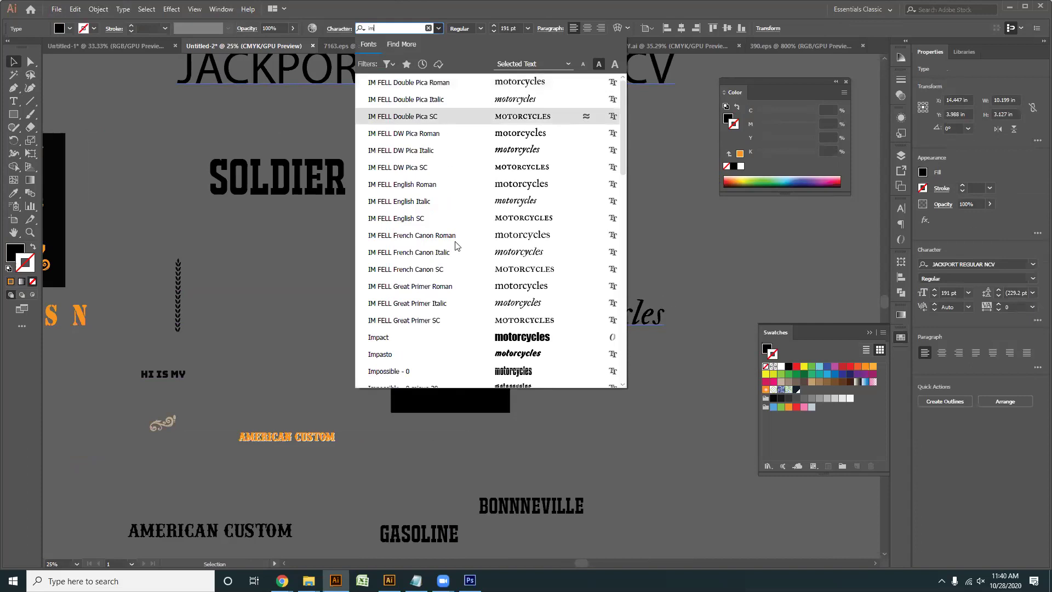
pyautogui.click(454, 337)
pyautogui.click(612, 369)
pyautogui.scroll(1, 613, 369)
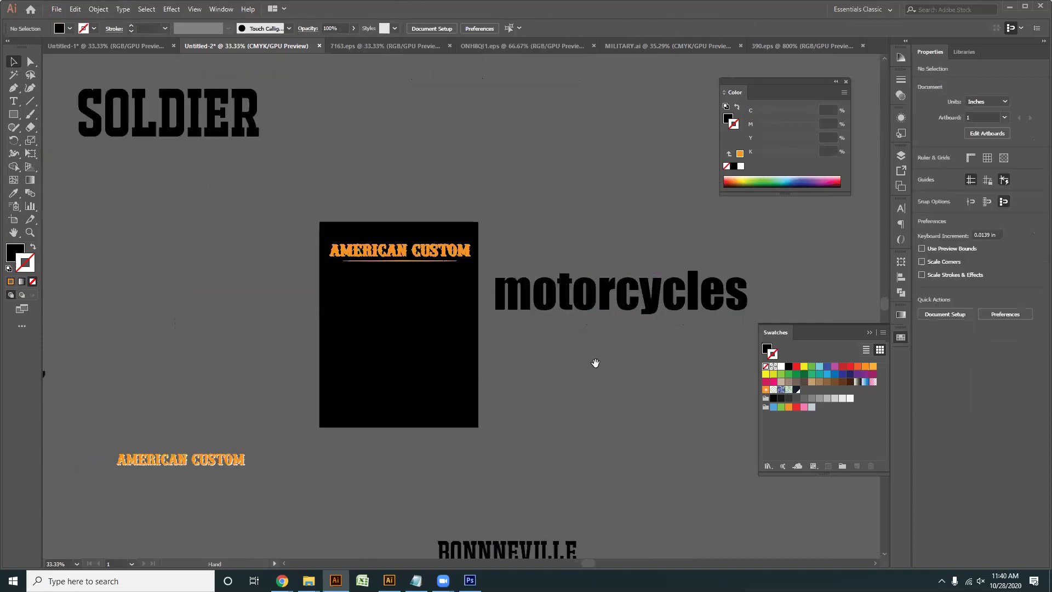
pyautogui.moveTo(596, 363); pyautogui.dragTo(531, 343)
# - Fill the motorcycles text with the same orange as the AMERICAN CUSTOM lettering and remove its stroke
pyautogui.click(567, 287)
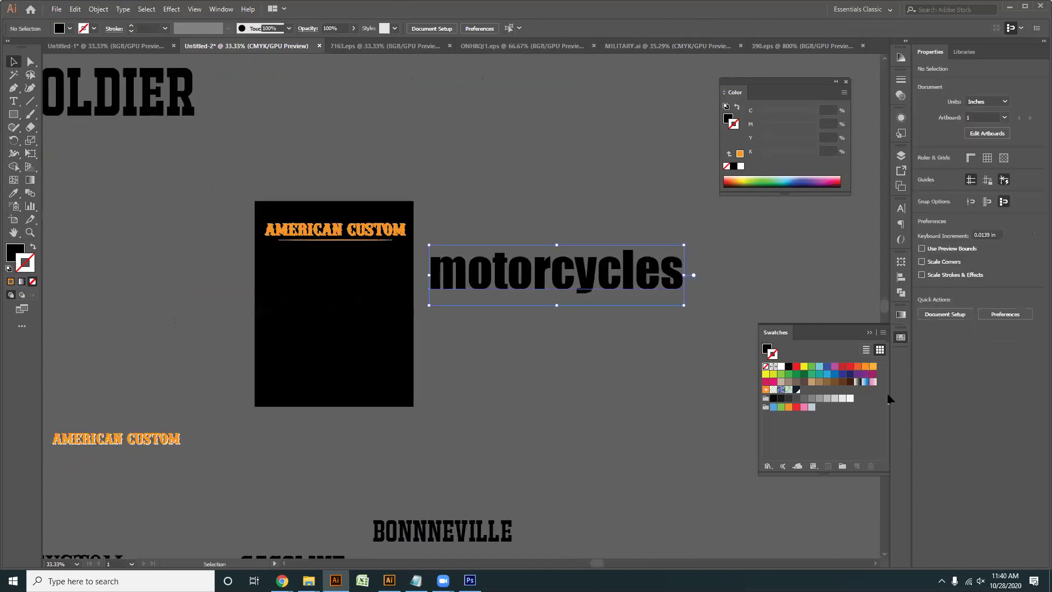
pyautogui.click(866, 367)
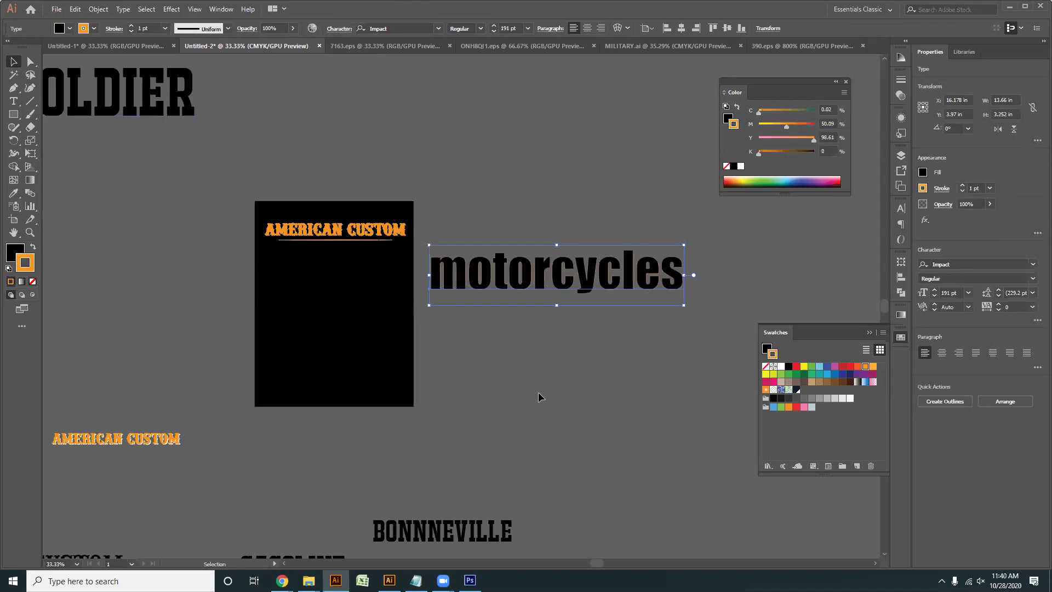
pyautogui.click(538, 392)
pyautogui.scroll(1, 538, 392)
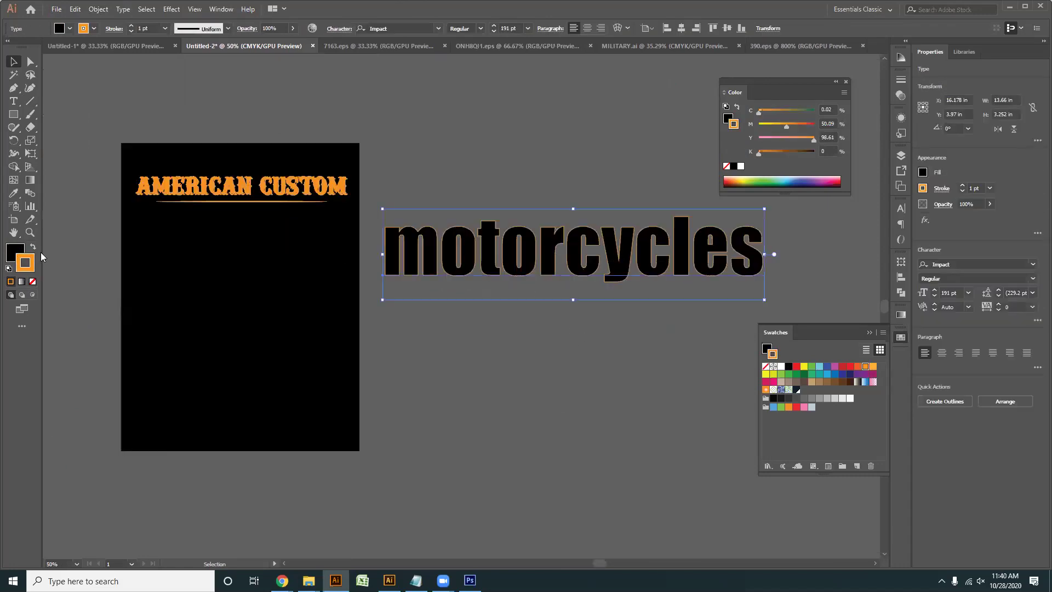
pyautogui.click(33, 247)
pyautogui.click(32, 281)
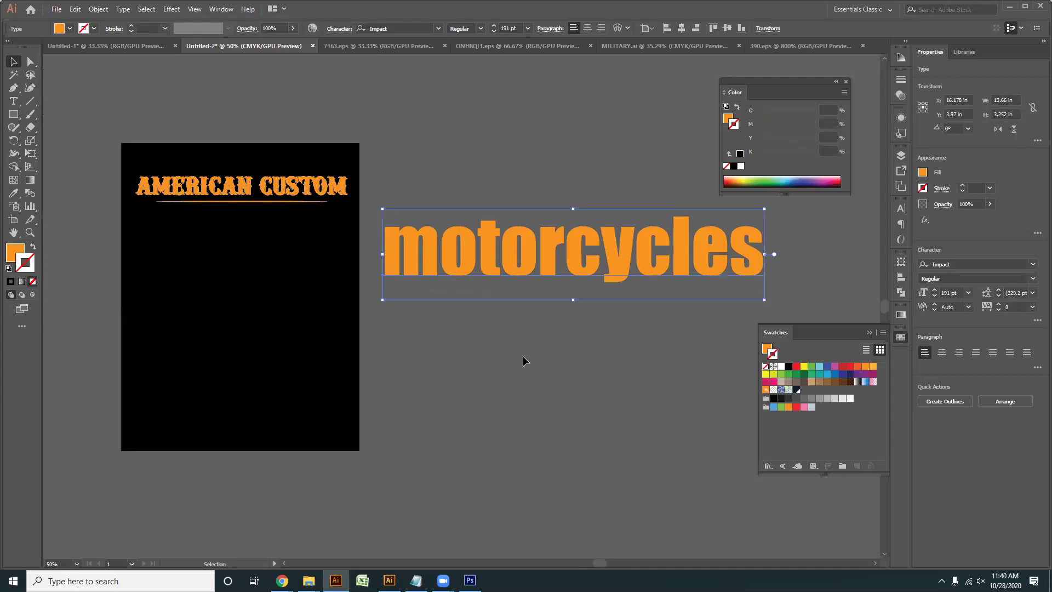
pyautogui.click(523, 356)
pyautogui.click(22, 253)
# - Turn on All Caps for the motorcycles text and scale it down proportionally to about 81 pt
pyautogui.click(507, 230)
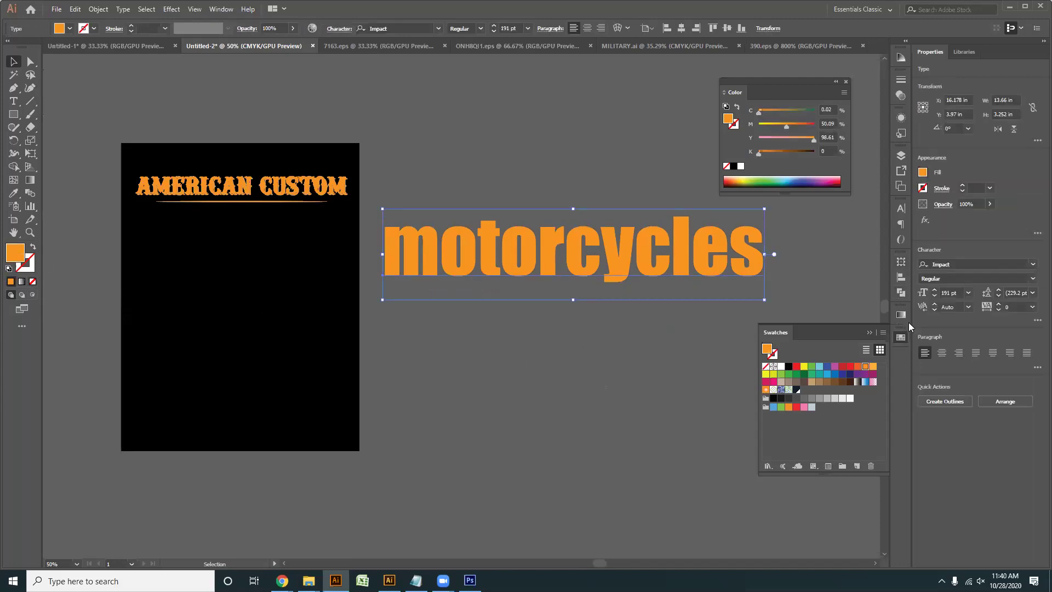
pyautogui.click(901, 208)
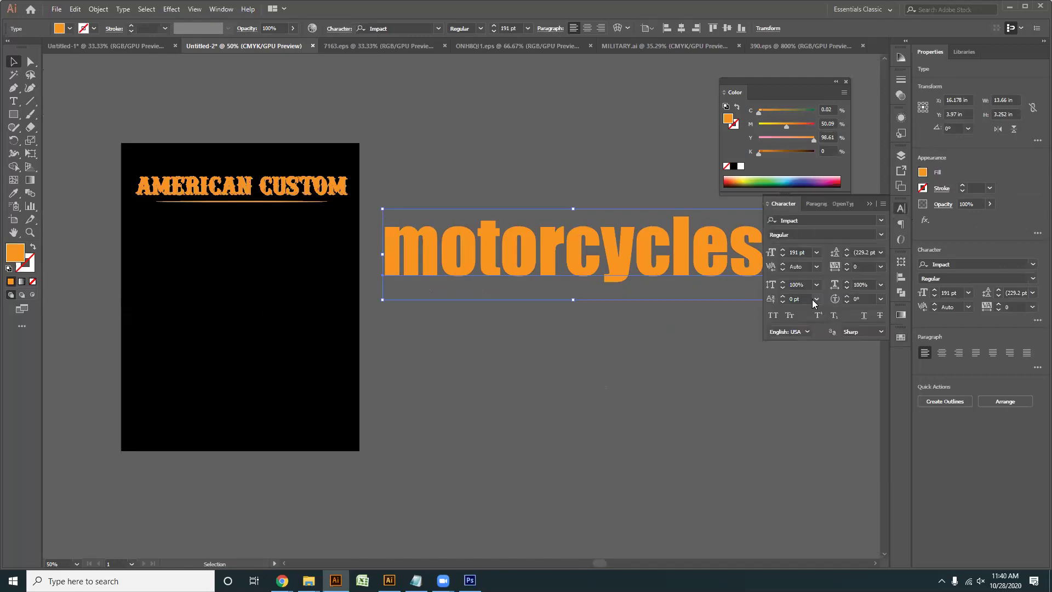
pyautogui.click(773, 316)
pyautogui.hotkey('ctrl', '-')
pyautogui.hotkey('ctrl', '-')
pyautogui.moveTo(569, 298); pyautogui.dragTo(523, 335)
pyautogui.moveTo(620, 348); pyautogui.dragTo(559, 336)
# - Bring the MOTORCYCLES text to the front and place it on the black artboard just below the tapered line
pyautogui.rightClick(497, 317)
pyautogui.moveTo(594, 477)
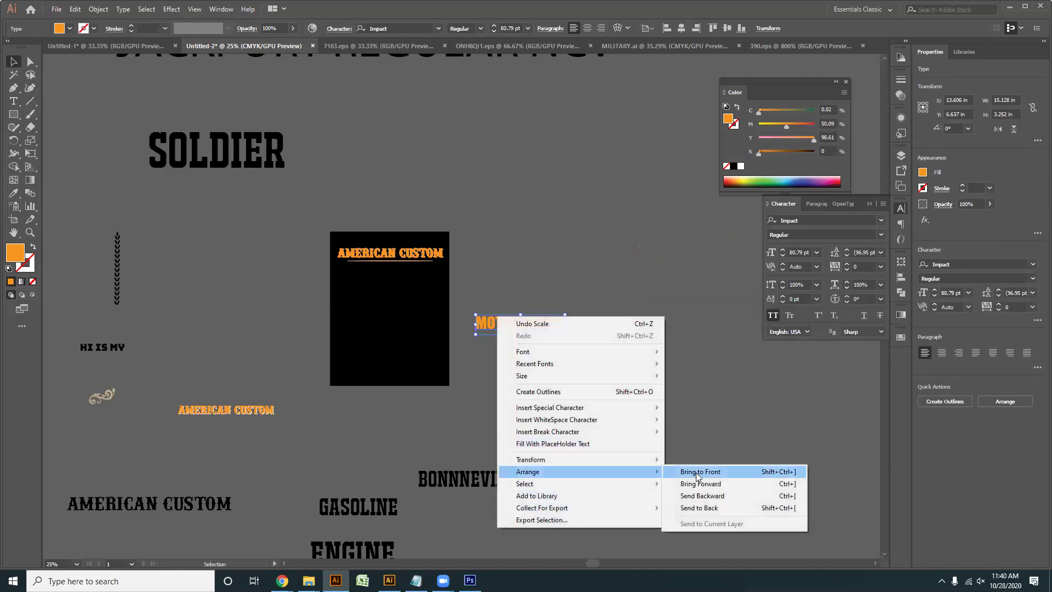
pyautogui.click(757, 471)
pyautogui.hotkey('ctrl', '+')
pyautogui.hotkey('ctrl', '+')
pyautogui.hotkey('ctrl', '+')
pyautogui.moveTo(508, 329); pyautogui.dragTo(381, 277)
pyautogui.moveTo(292, 199); pyautogui.dragTo(292, 198)
pyautogui.scroll(3, 293, 199)
pyautogui.scroll(-2, 569, 268)
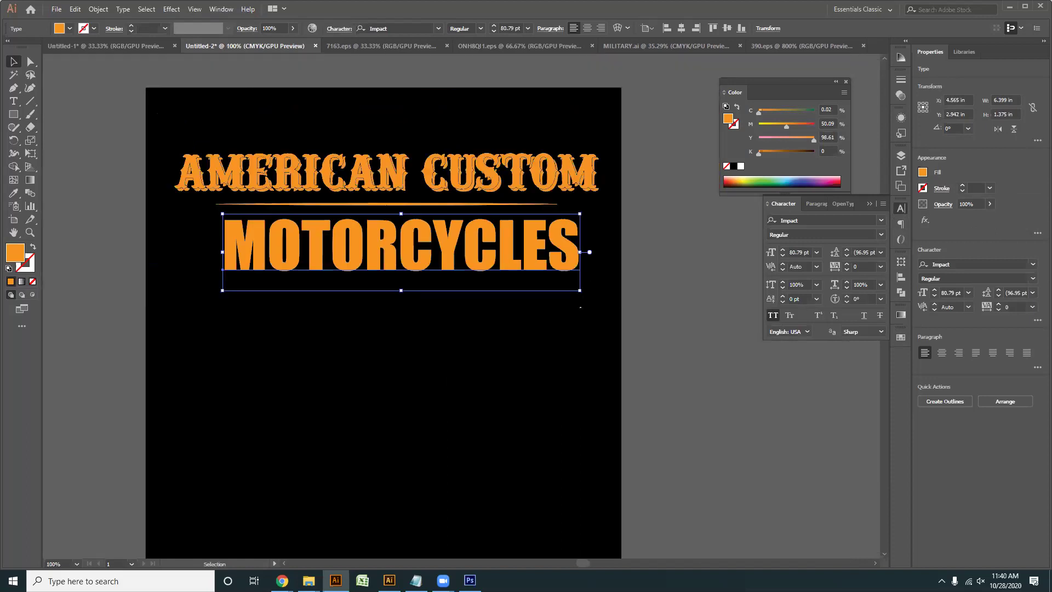
# - Scale the MOTORCYCLES text down to about 60 pt and position it roughly centered beneath the tapered line
pyautogui.moveTo(580, 290); pyautogui.dragTo(511, 275)
pyautogui.click(376, 305)
pyautogui.hotkey('ctrl', '+')
pyautogui.moveTo(384, 294); pyautogui.dragTo(442, 307)
pyautogui.moveTo(486, 244); pyautogui.dragTo(437, 220)
pyautogui.moveTo(589, 239); pyautogui.dragTo(664, 239)
pyautogui.click(495, 288)
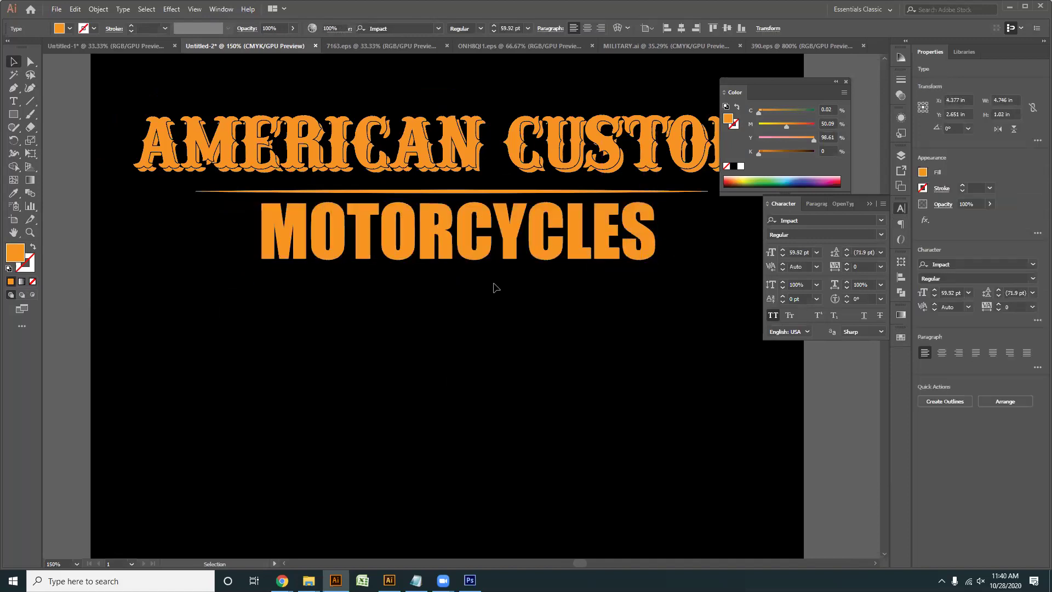
pyautogui.hotkey('ctrl', '-')
# - Place a spare copy of the MOTORCYCLES text left of the artboard and convert the one on the artboard to outlines
pyautogui.click(518, 189)
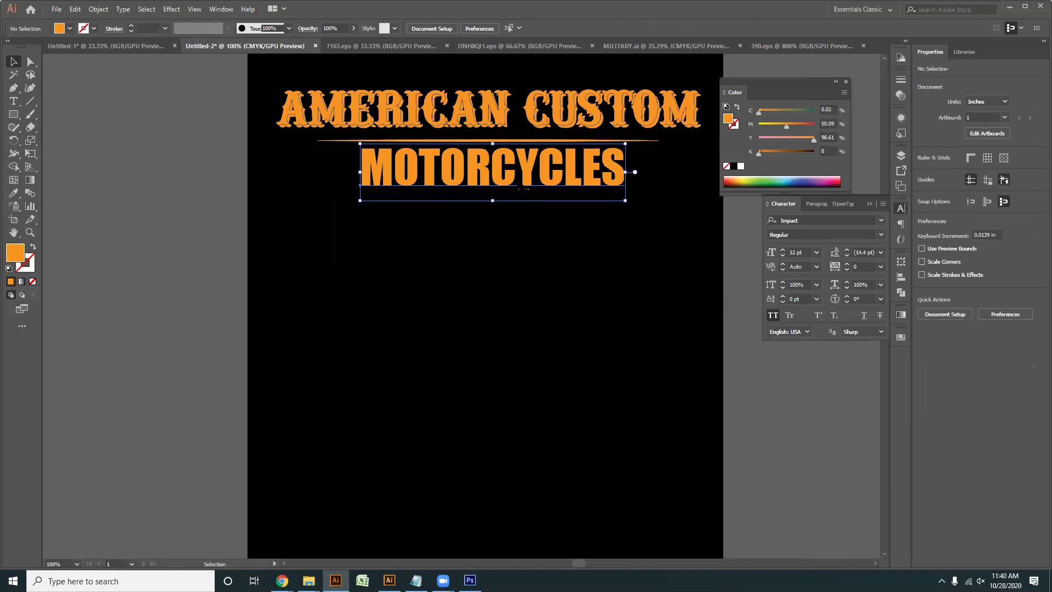
pyautogui.scroll(-2, 517, 181)
pyautogui.moveTo(518, 182); pyautogui.dragTo(197, 159)
pyautogui.scroll(1, 556, 183)
pyautogui.click(491, 180)
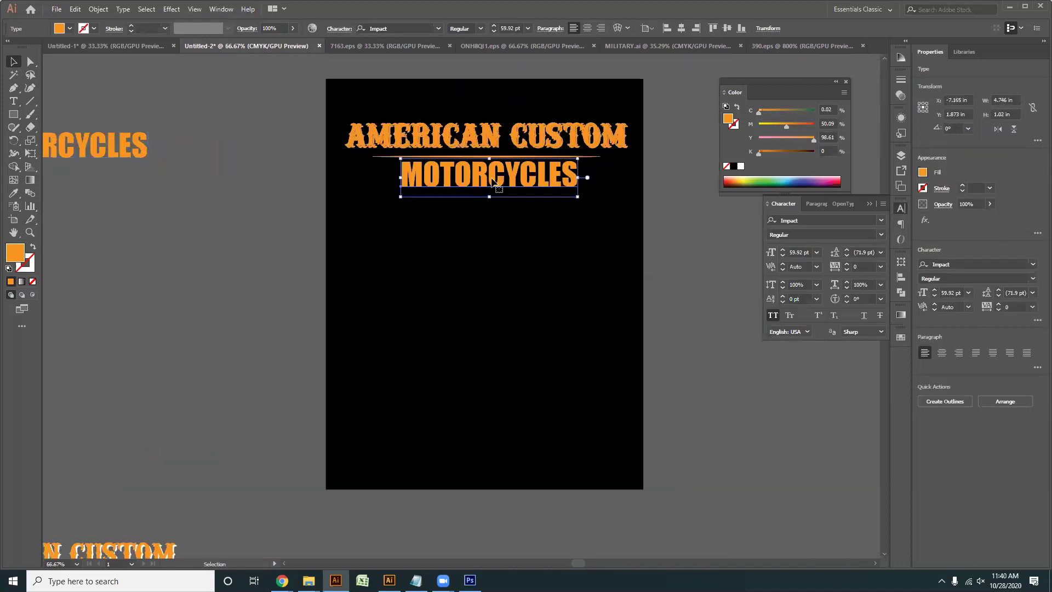
pyautogui.rightClick(491, 179)
pyautogui.click(525, 254)
pyautogui.click(664, 241)
# - Duplicate the tapered line and place the copy just below the MOTORCYCLES lettering
pyautogui.scroll(2, 472, 192)
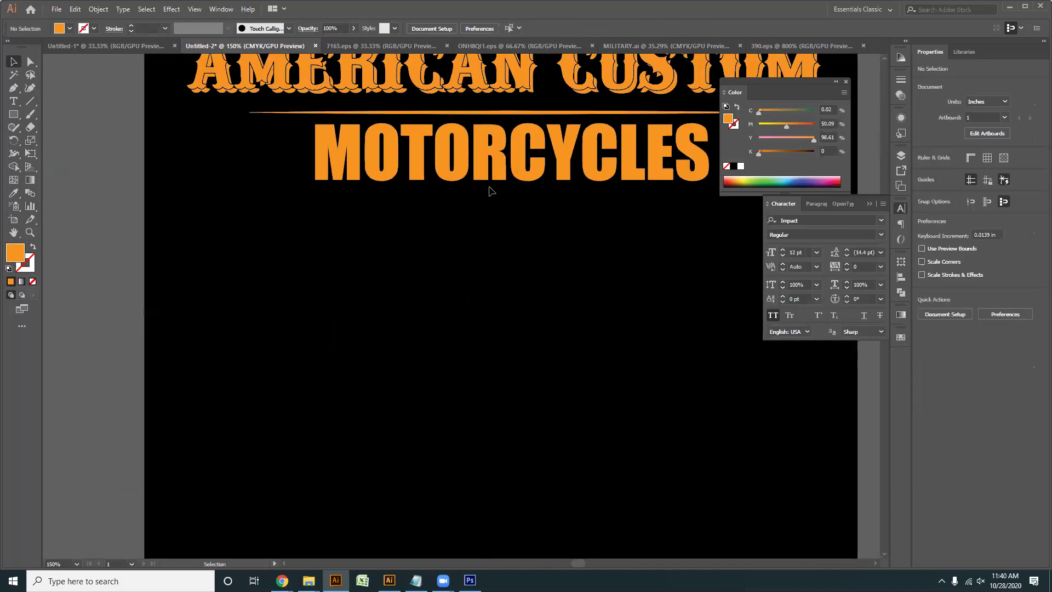
pyautogui.moveTo(489, 187); pyautogui.dragTo(470, 223)
pyautogui.moveTo(488, 148); pyautogui.dragTo(481, 234)
pyautogui.click(486, 286)
# - Center MOTORCYCLES and both tapered lines horizontally on AMERICAN CUSTOM as the key object
pyautogui.hotkey('ctrl', '-')
pyautogui.hotkey('ctrl', '-')
pyautogui.hotkey('ctrl', '+')
pyautogui.moveTo(536, 327); pyautogui.dragTo(439, 160)
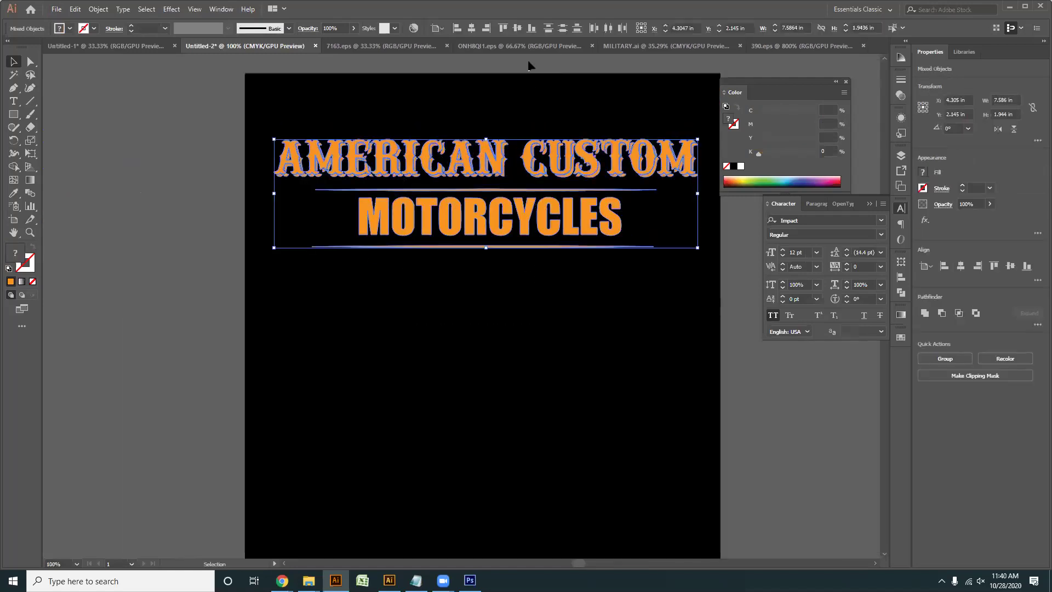
pyautogui.click(501, 160)
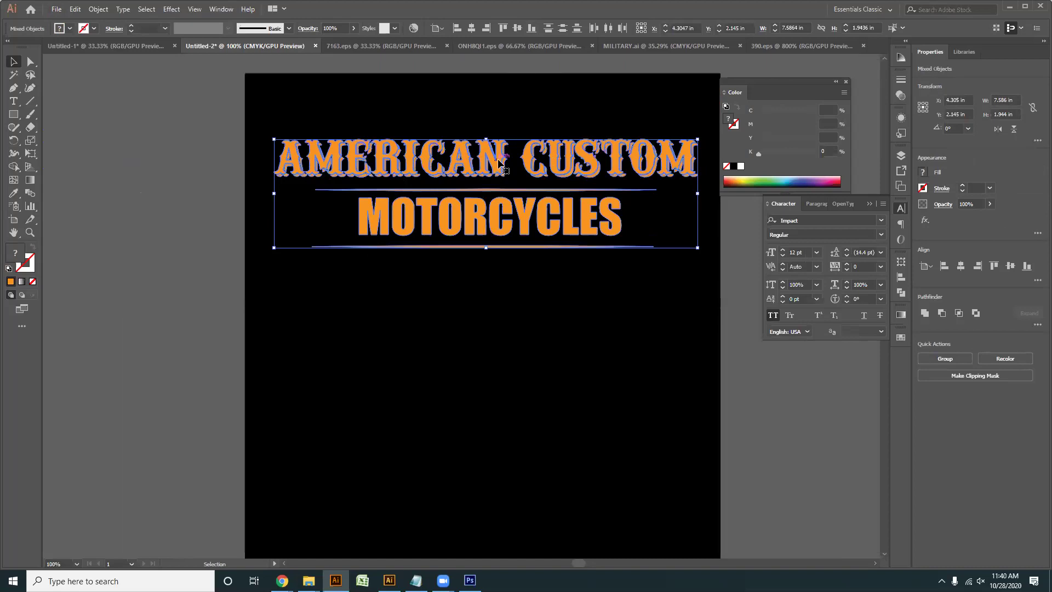
pyautogui.click(474, 29)
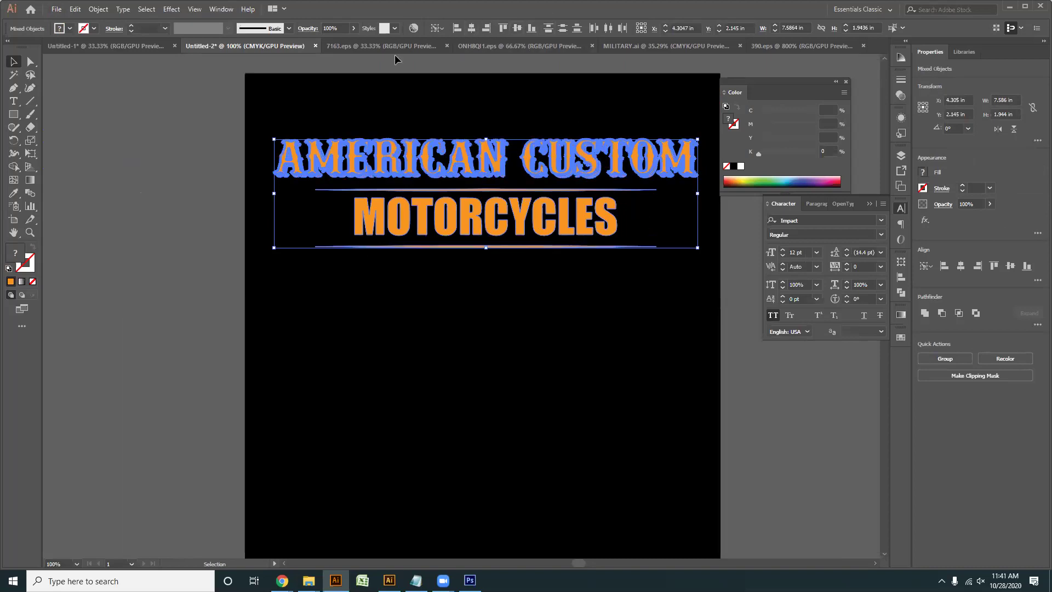
# - Set alignment relative to the selection and distribute the lettering and both lines evenly by their vertical centers
pyautogui.click(437, 28)
pyautogui.click(416, 40)
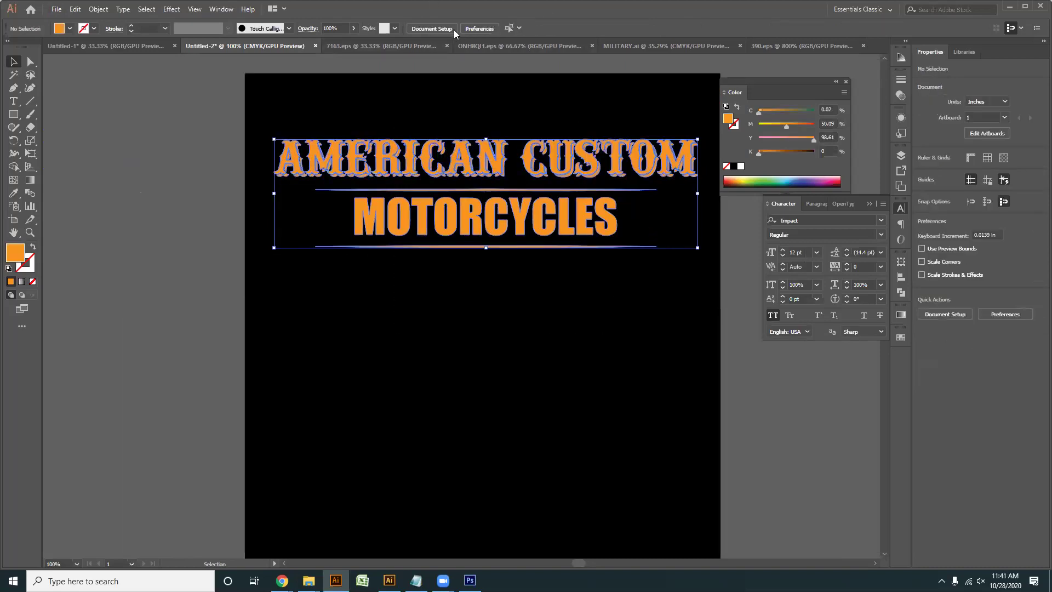
pyautogui.click(445, 30)
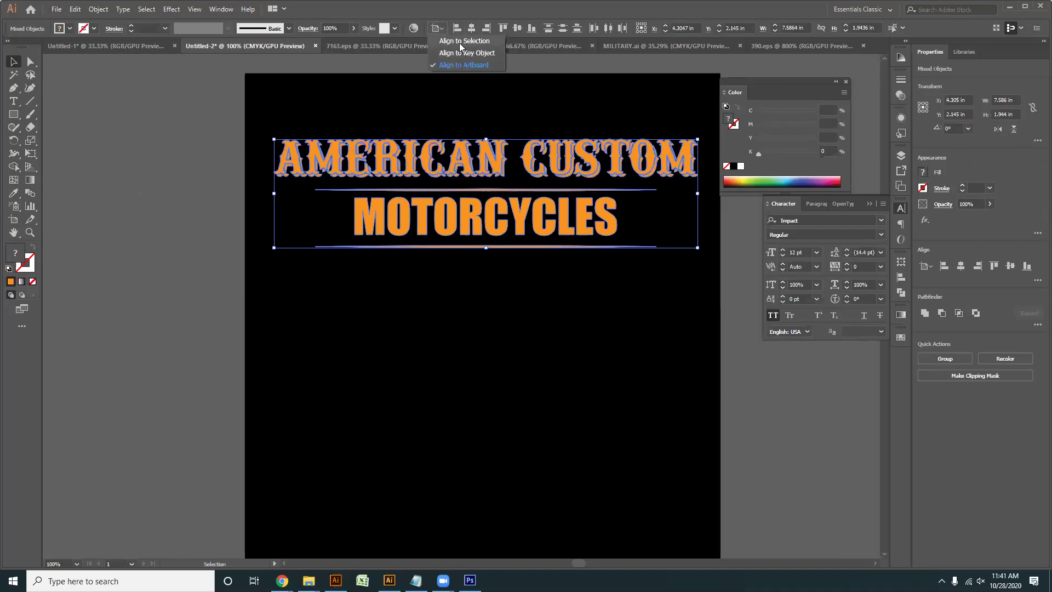
pyautogui.click(461, 42)
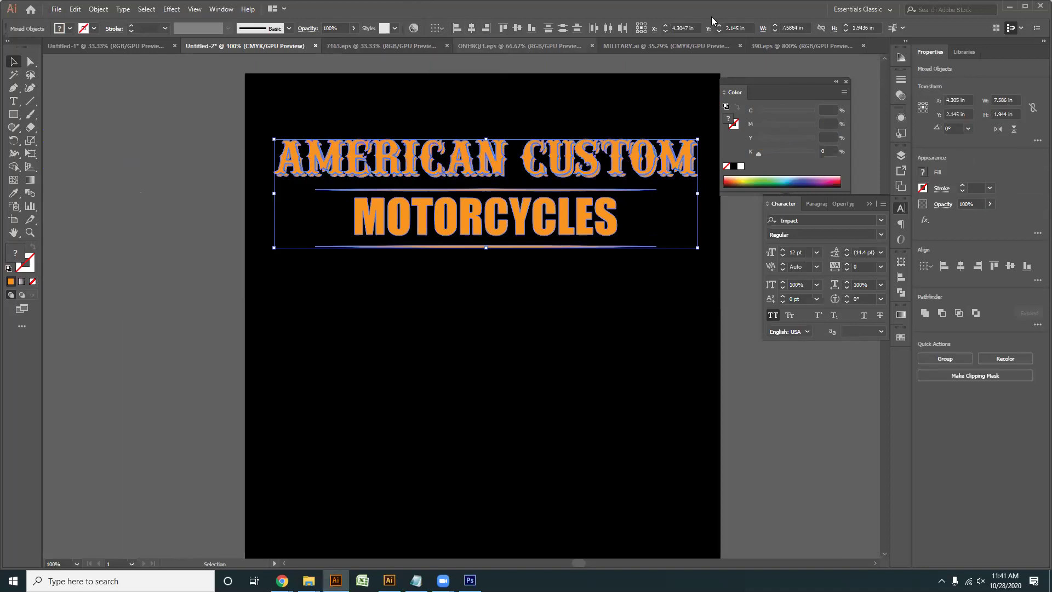
pyautogui.click(563, 31)
pyautogui.click(589, 338)
# - Nudge MOTORCYCLES and the line below it up slightly toward AMERICAN CUSTOM
pyautogui.moveTo(616, 325); pyautogui.dragTo(472, 241)
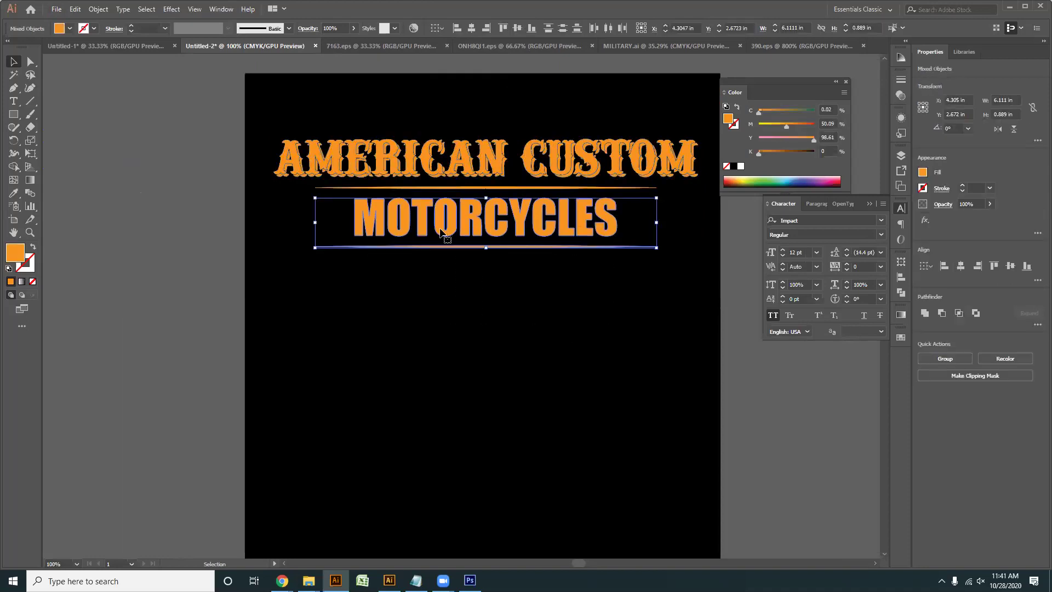
pyautogui.moveTo(636, 381); pyautogui.dragTo(277, 131)
pyautogui.hotkey('ctrl', '-')
pyautogui.hotkey('ctrl', '-')
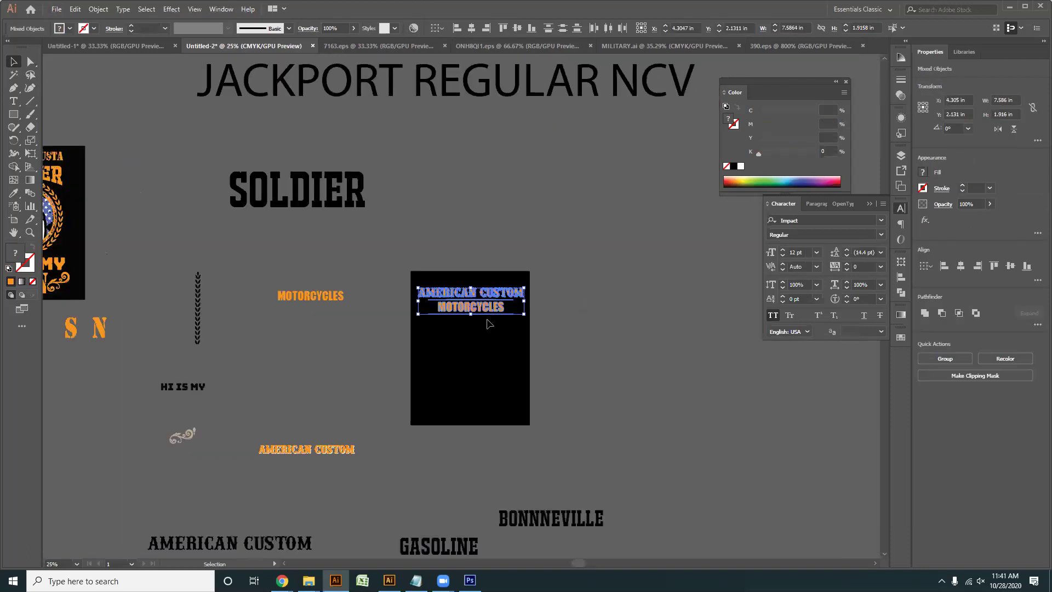
pyautogui.scroll(-1, 336, 245)
# - Close the 7163.eps and MILITARY.ai documents and bring up the motorcycle badges in 390.eps
pyautogui.click(429, 47)
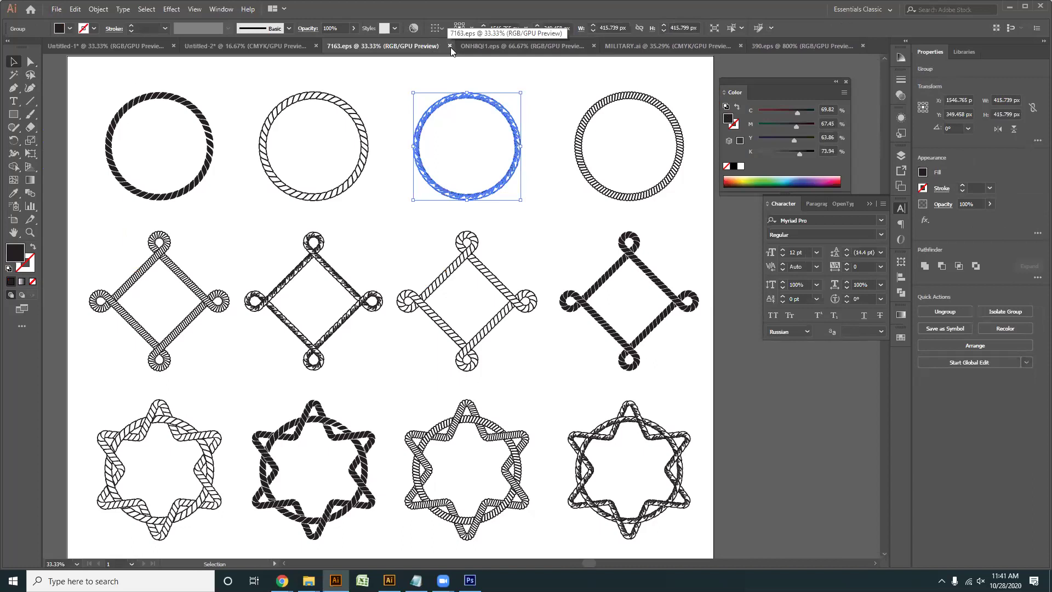
pyautogui.click(450, 46)
pyautogui.click(399, 46)
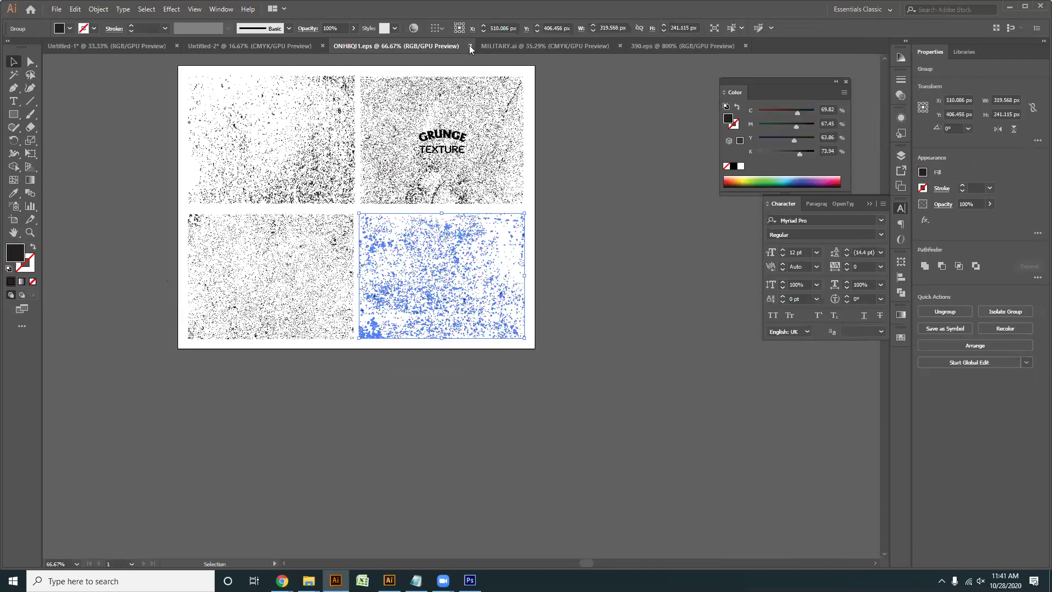
pyautogui.click(618, 46)
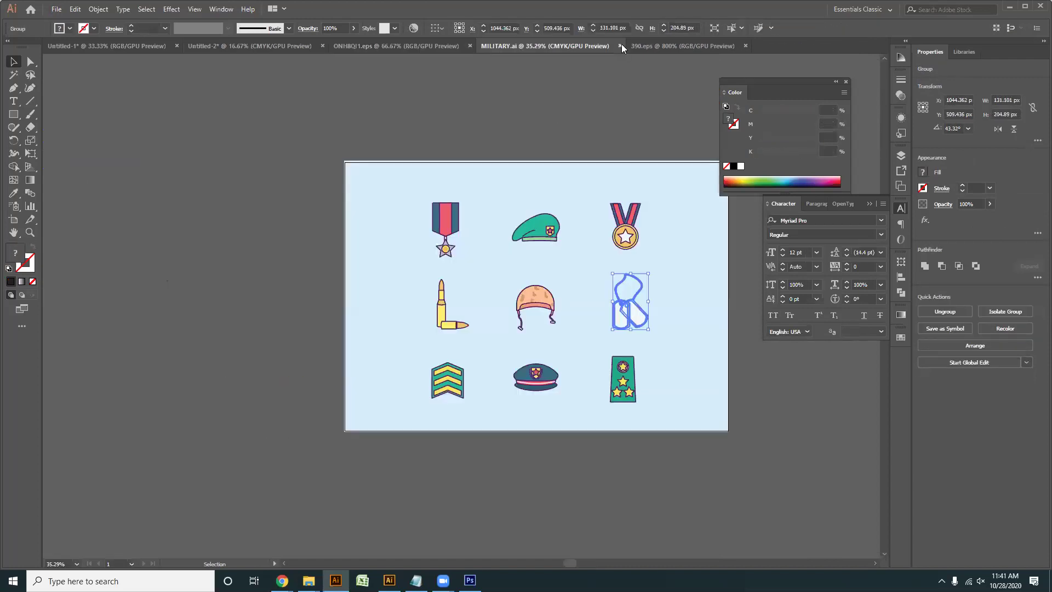
pyautogui.click(621, 45)
pyautogui.click(563, 47)
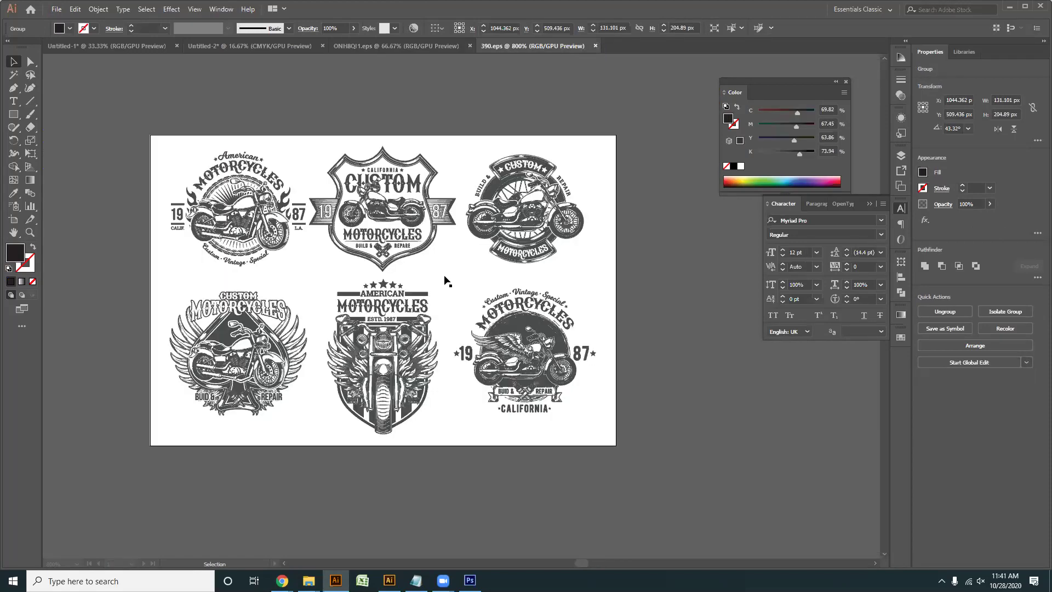
pyautogui.scroll(3, 532, 192)
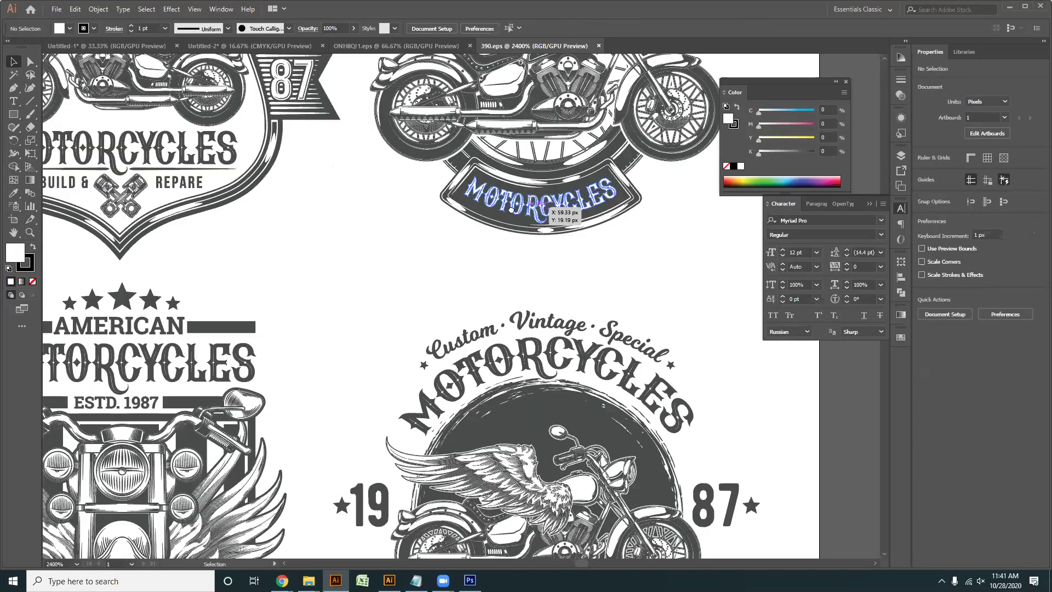
pyautogui.scroll(-1, 527, 348)
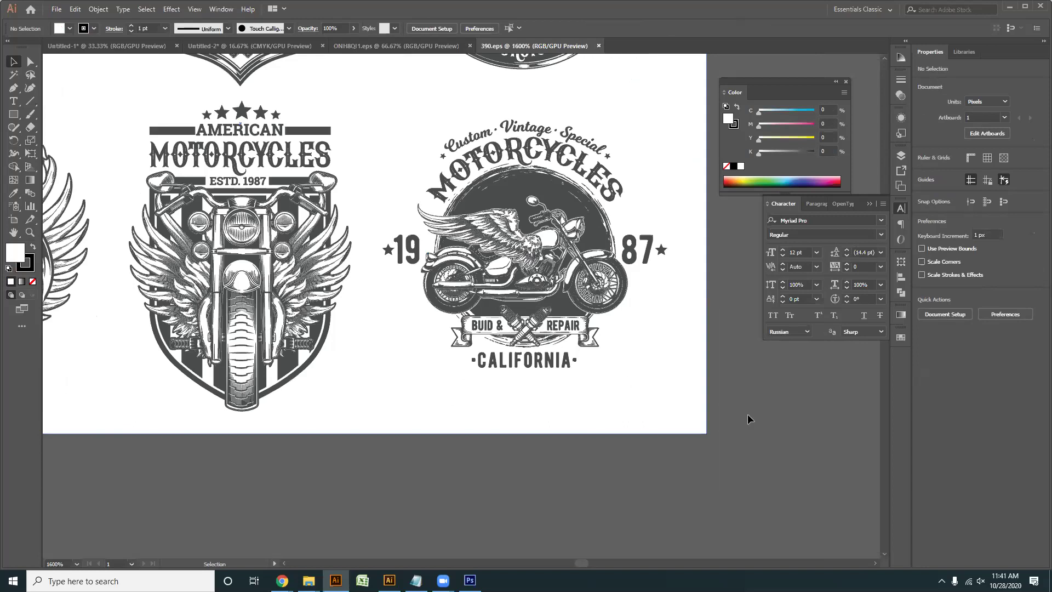
# - Move the round winged-motorcycle CALIFORNIA badge off the white artboard to the empty space left of it
pyautogui.click(510, 244)
pyautogui.hotkey('ctrl', '2')
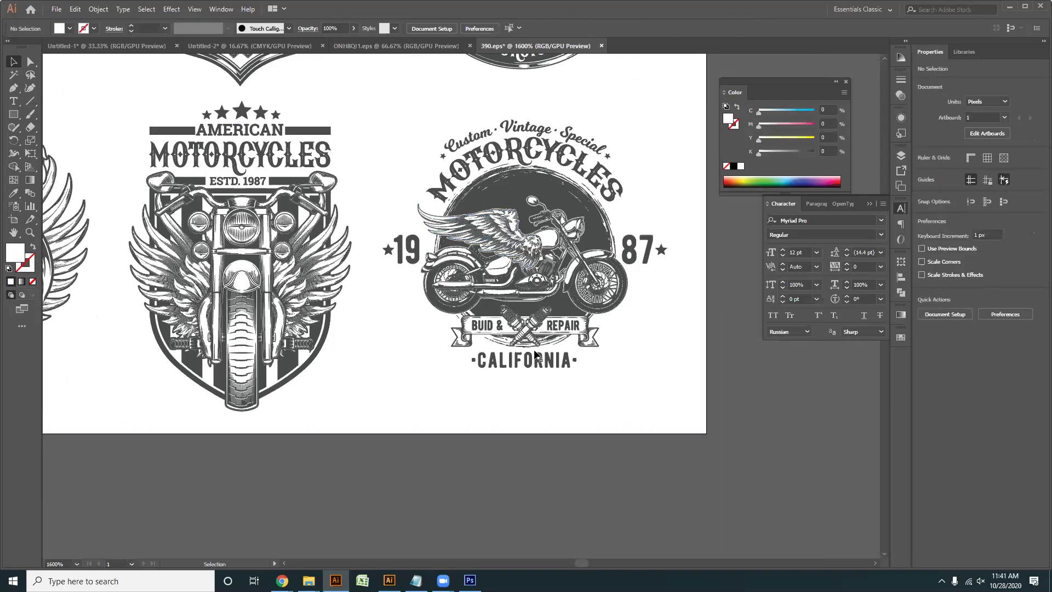
pyautogui.click(547, 279)
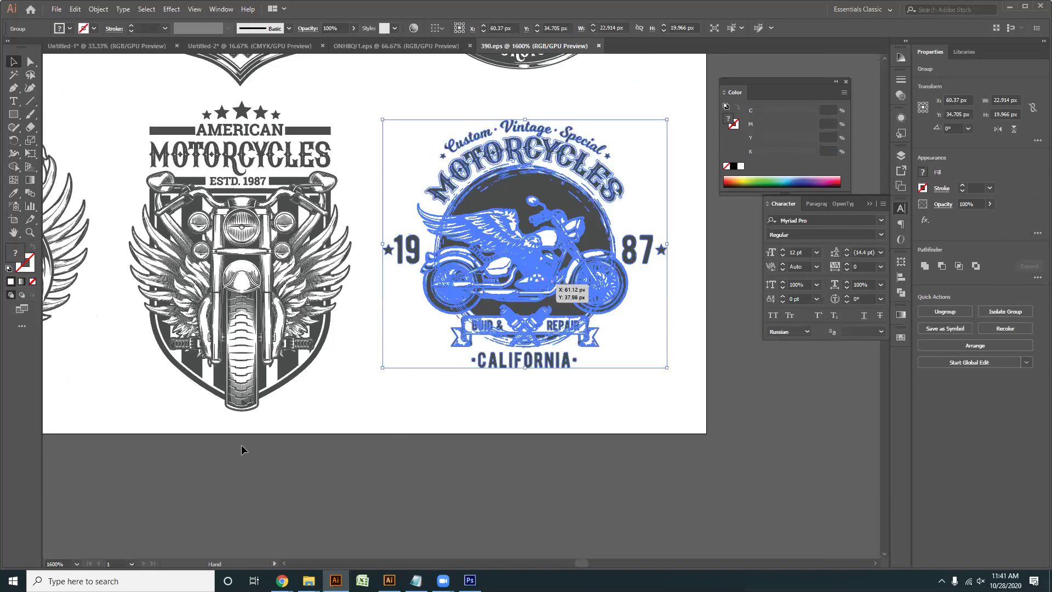
pyautogui.scroll(-2, 551, 230)
pyautogui.moveTo(550, 242); pyautogui.dragTo(140, 368)
pyautogui.moveTo(576, 213); pyautogui.dragTo(373, 243)
pyautogui.click(426, 316)
pyautogui.scroll(2, 362, 243)
# - Ungroup the badge and delete its arched MOTORCYCLES and Custom Vintage Special lettering
pyautogui.rightClick(406, 305)
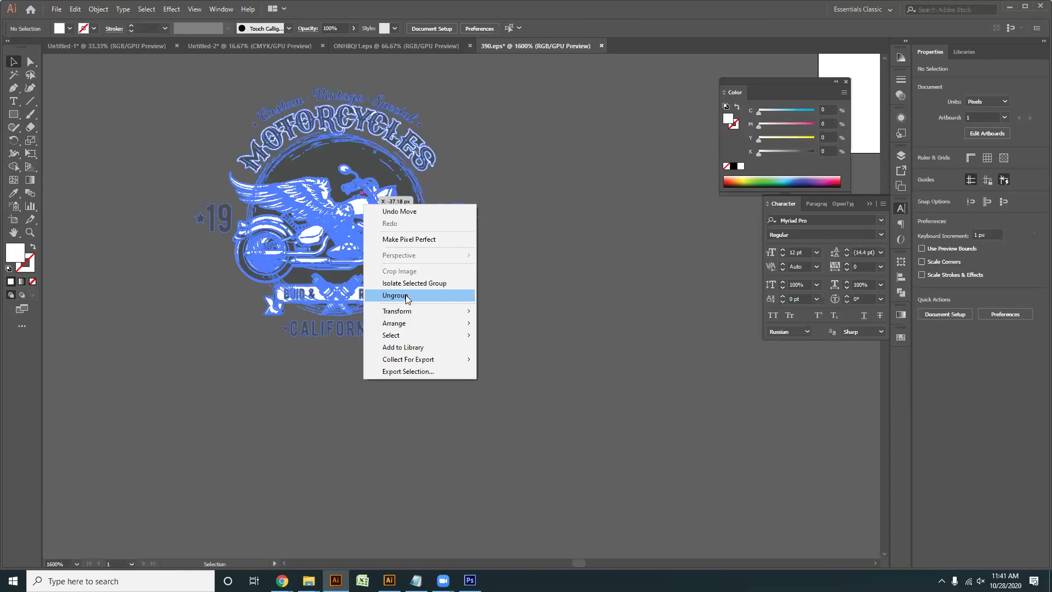
pyautogui.click(405, 295)
pyautogui.scroll(1, 406, 311)
pyautogui.moveTo(406, 312); pyautogui.dragTo(466, 401)
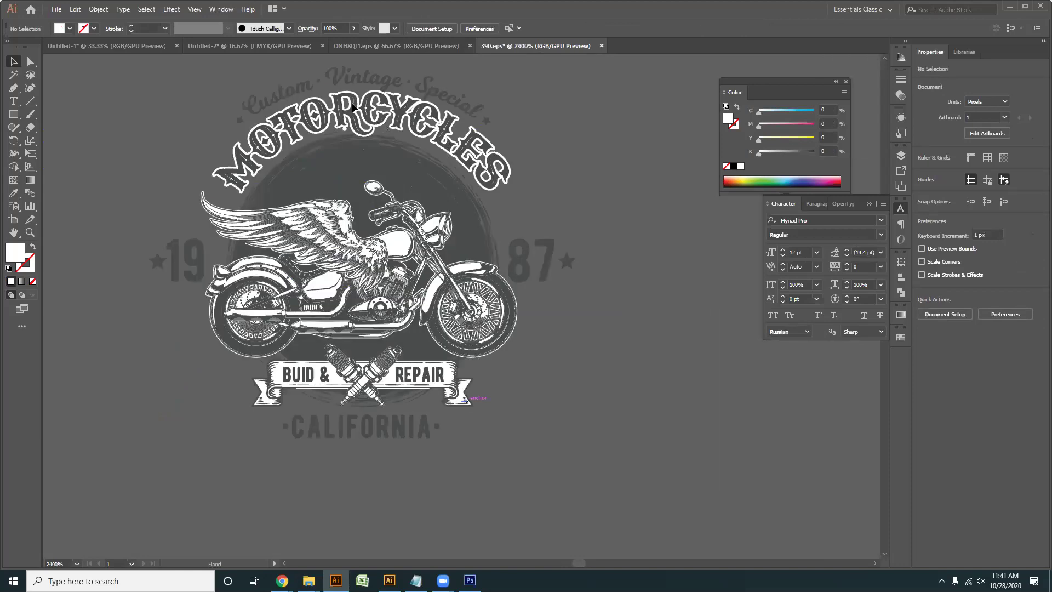
pyautogui.click(352, 103)
pyautogui.press('Delete')
pyautogui.click(349, 82)
pyautogui.press('Delete')
# - Move the motorcycle together with its wing out of the badge to the empty space at its lower right
pyautogui.click(372, 255)
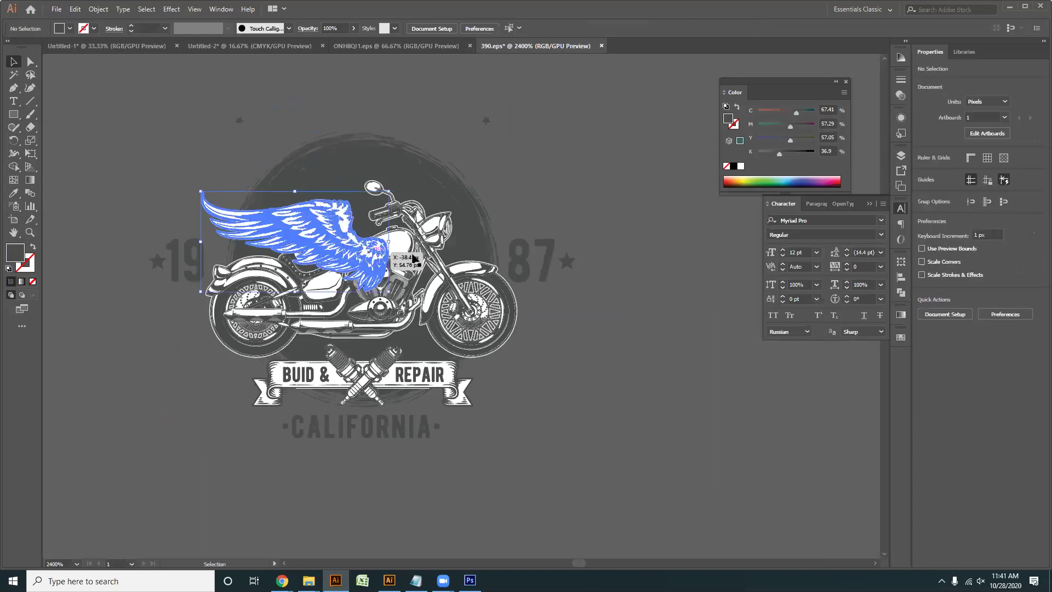
pyautogui.moveTo(480, 323); pyautogui.dragTo(723, 433)
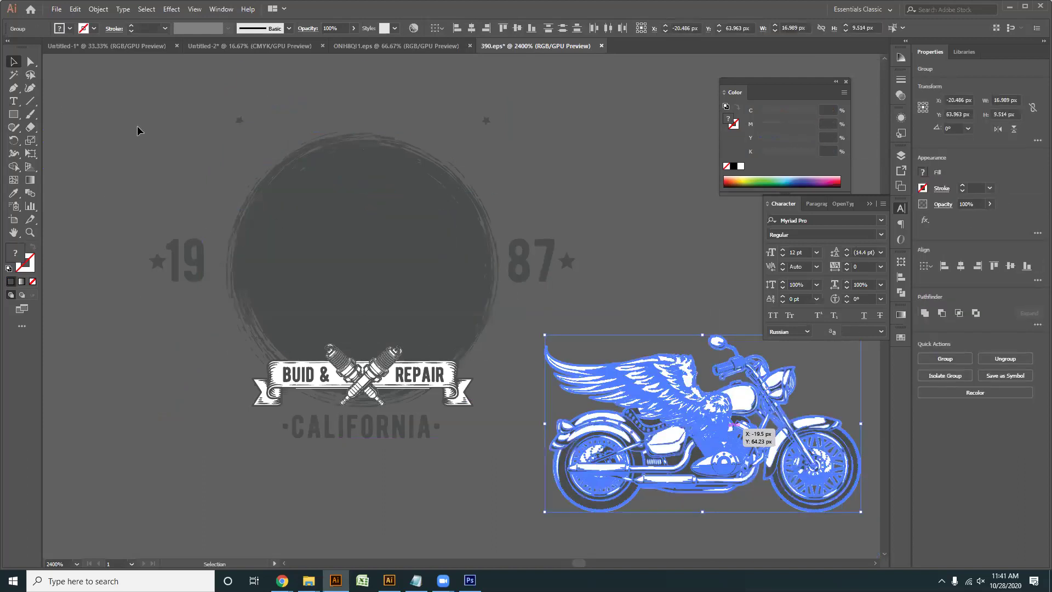
# - Delete the leftover badge parts: the brushed circle, the BUID & REPAIR banner, 19, 87, the stars and CALIFORNIA
pyautogui.click(452, 469)
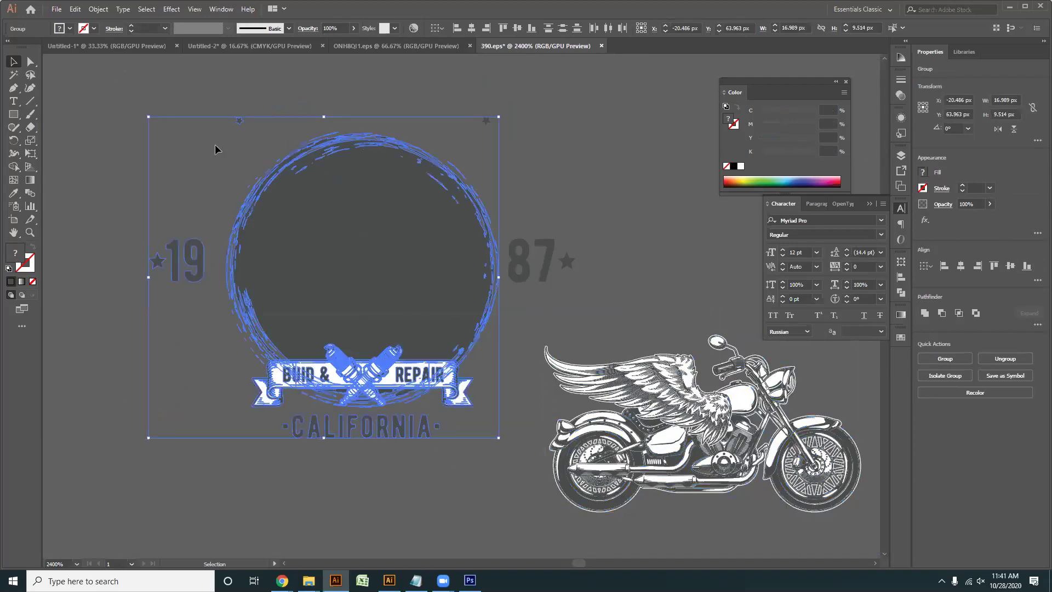
pyautogui.press('Delete')
pyautogui.moveTo(465, 104); pyautogui.dragTo(654, 294)
pyautogui.press('Delete')
# - Group the motorcycle and its wing, and move the group to the empty space farther from the white artboard
pyautogui.moveTo(533, 349); pyautogui.dragTo(867, 523)
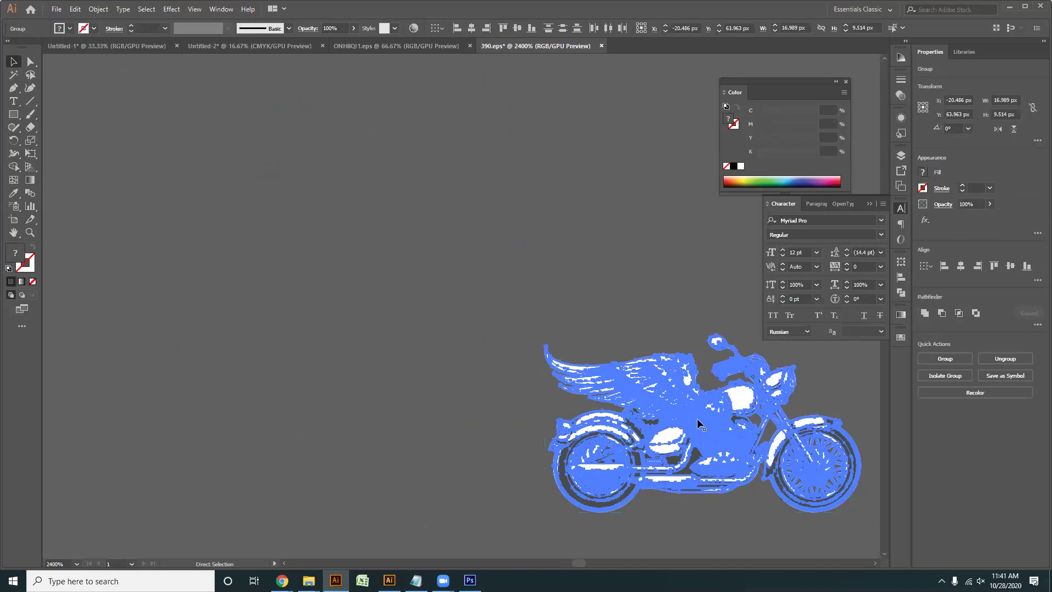
pyautogui.hotkey('ctrl', 'g')
pyautogui.scroll(-3, 711, 418)
pyautogui.moveTo(711, 417); pyautogui.dragTo(343, 188)
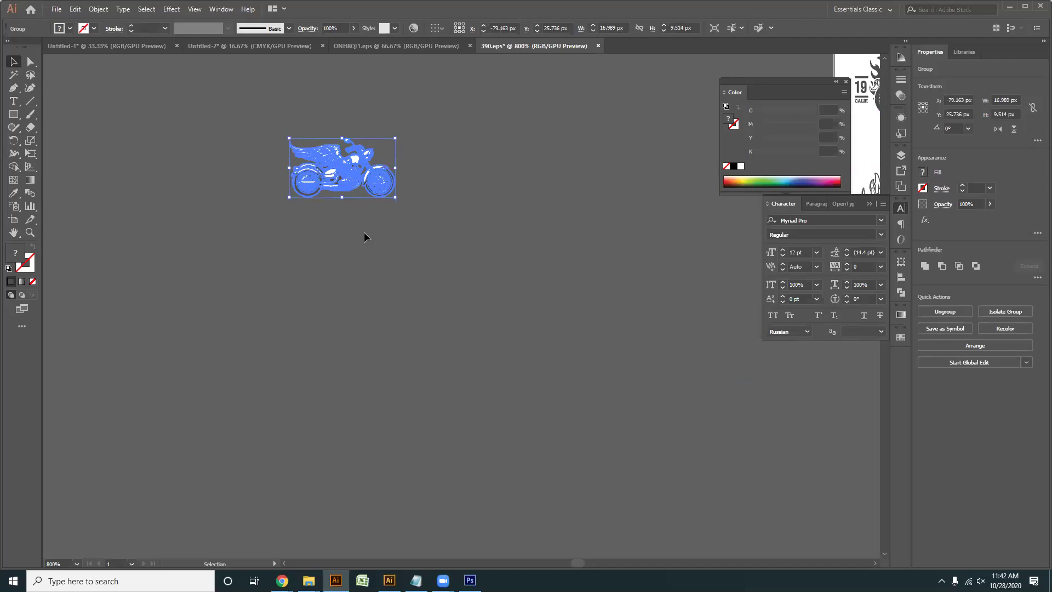
# - Select all dark grey areas of the motorcycle by colour with the Magic Wand and fill them with brown 5e3925
pyautogui.click(14, 77)
pyautogui.click(356, 183)
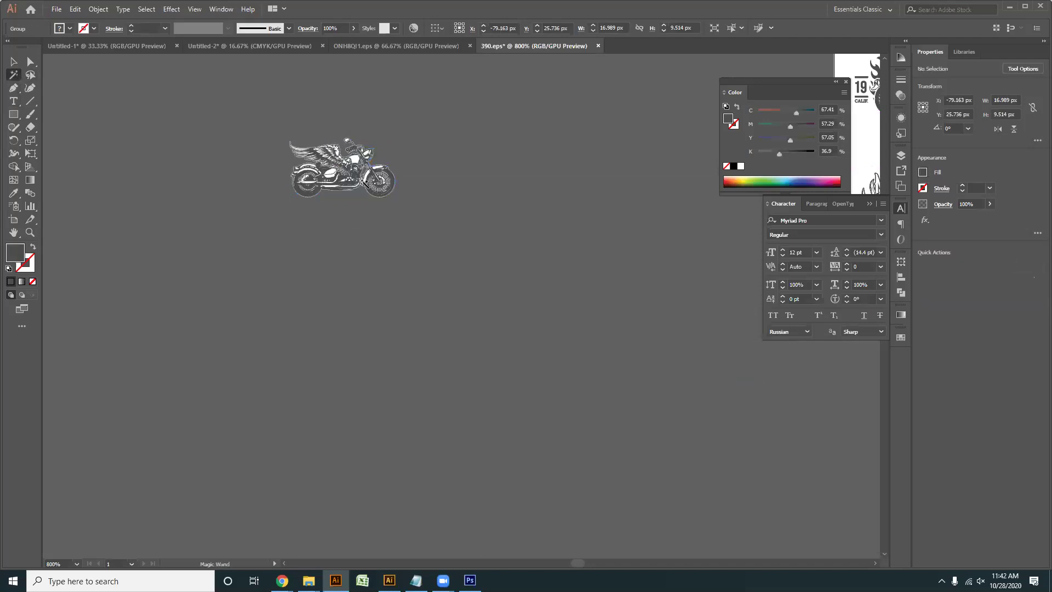
pyautogui.scroll(3, 356, 183)
pyautogui.scroll(1, 496, 183)
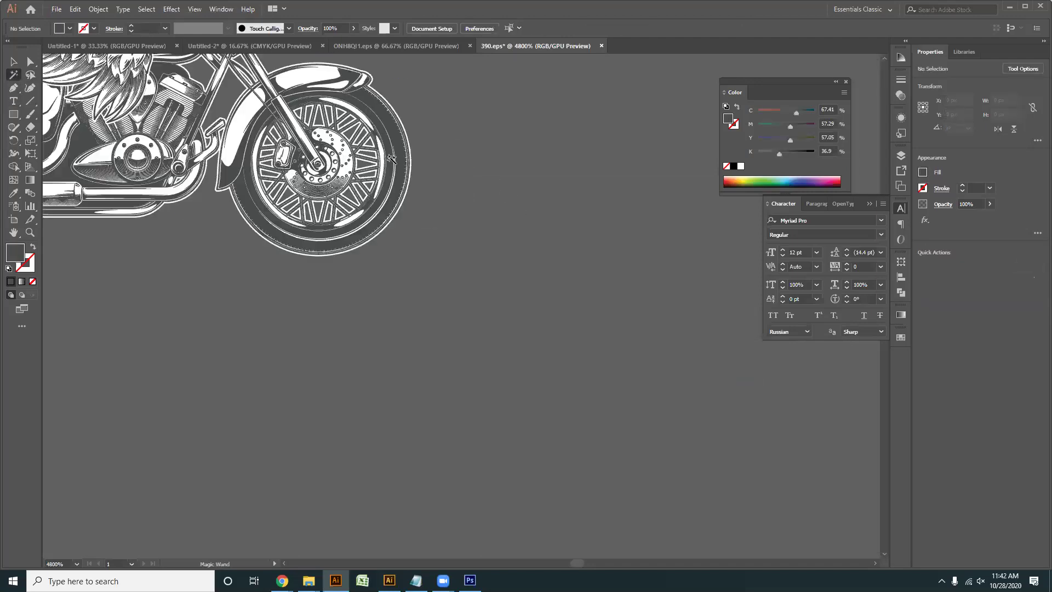
pyautogui.click(426, 201)
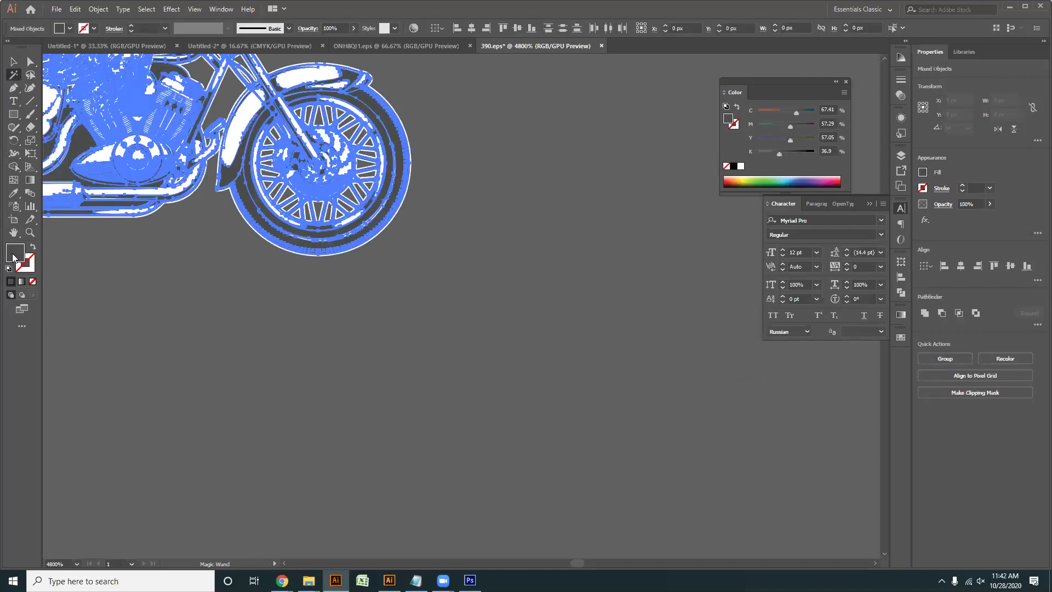
pyautogui.doubleClick(15, 252)
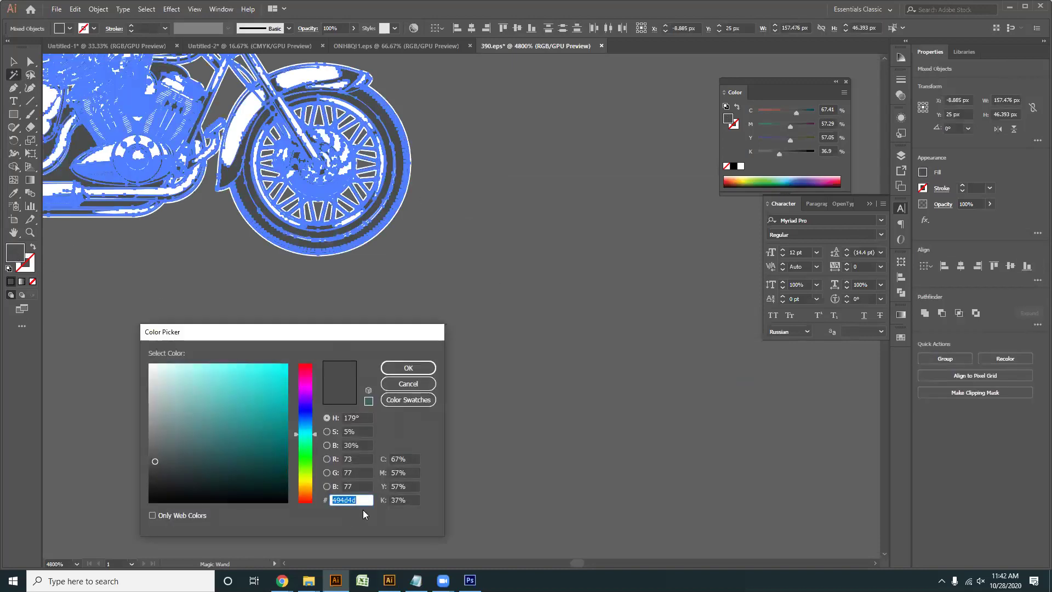
pyautogui.write('5e3925')
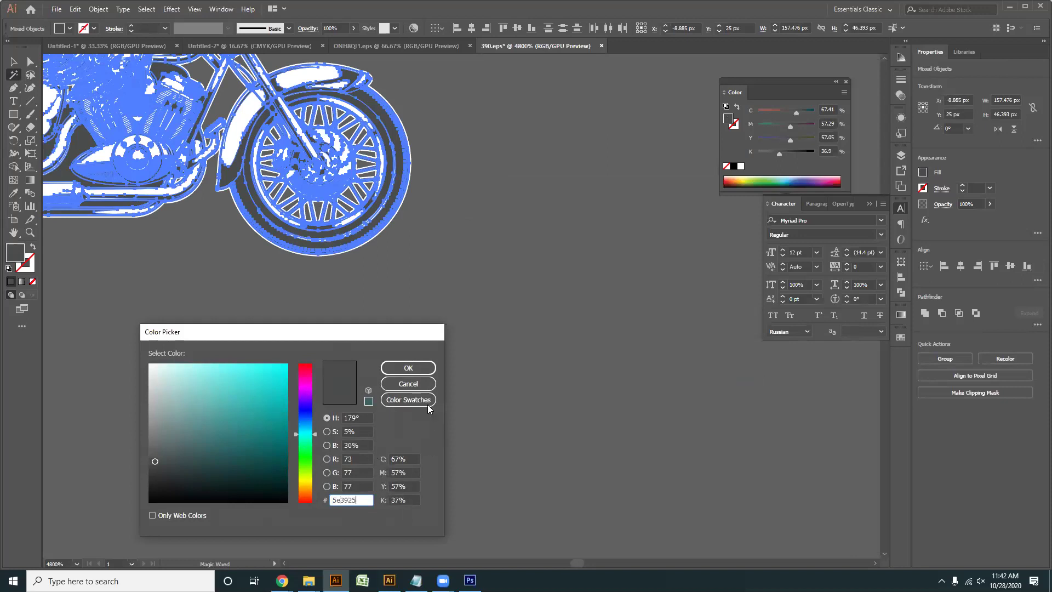
pyautogui.click(408, 368)
pyautogui.click(14, 61)
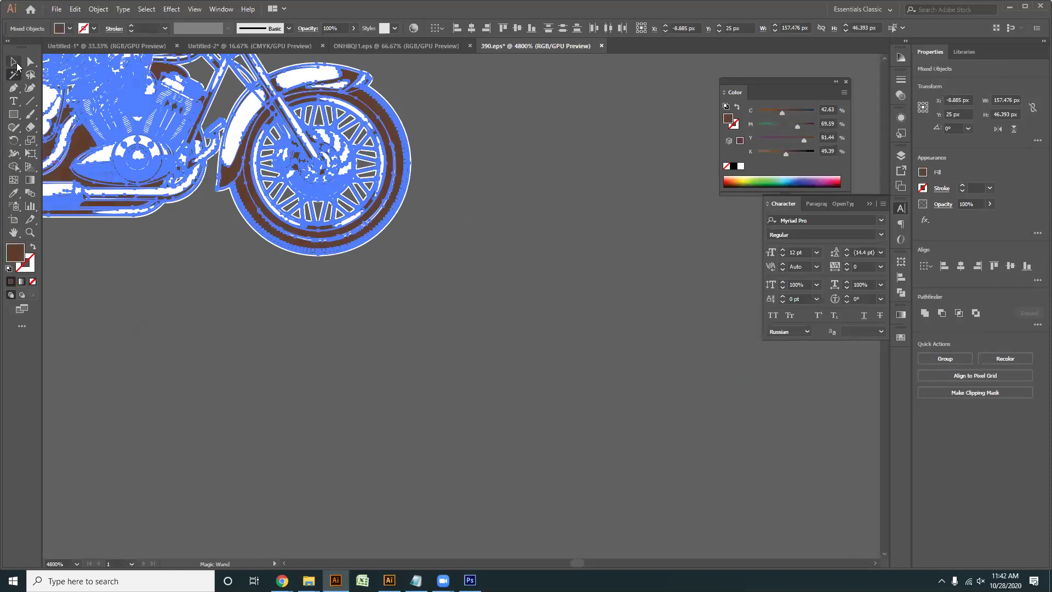
pyautogui.click(303, 257)
pyautogui.scroll(-2, 283, 267)
pyautogui.click(282, 268)
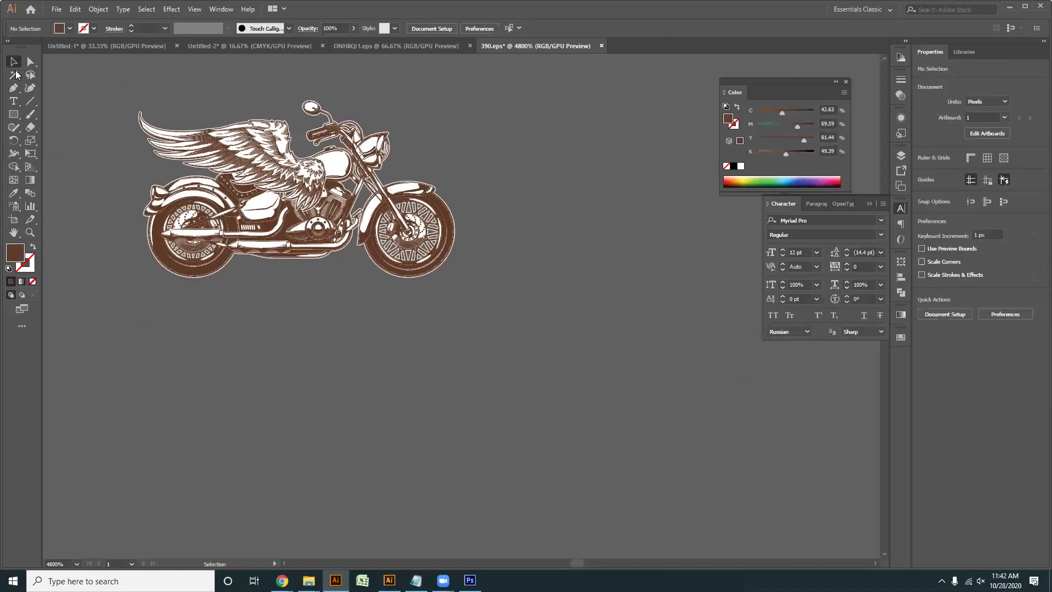
# - Bring the brown motorcycle into the Untitled-2 document beside the black artboard and enlarge it to about 10.82 in wide
pyautogui.hotkey('ctrl', '-')
pyautogui.moveTo(453, 256); pyautogui.dragTo(420, 93)
pyautogui.moveTo(404, 50); pyautogui.dragTo(130, 43)
pyautogui.moveTo(216, 52); pyautogui.dragTo(217, 47)
pyautogui.moveTo(625, 299); pyautogui.dragTo(817, 493)
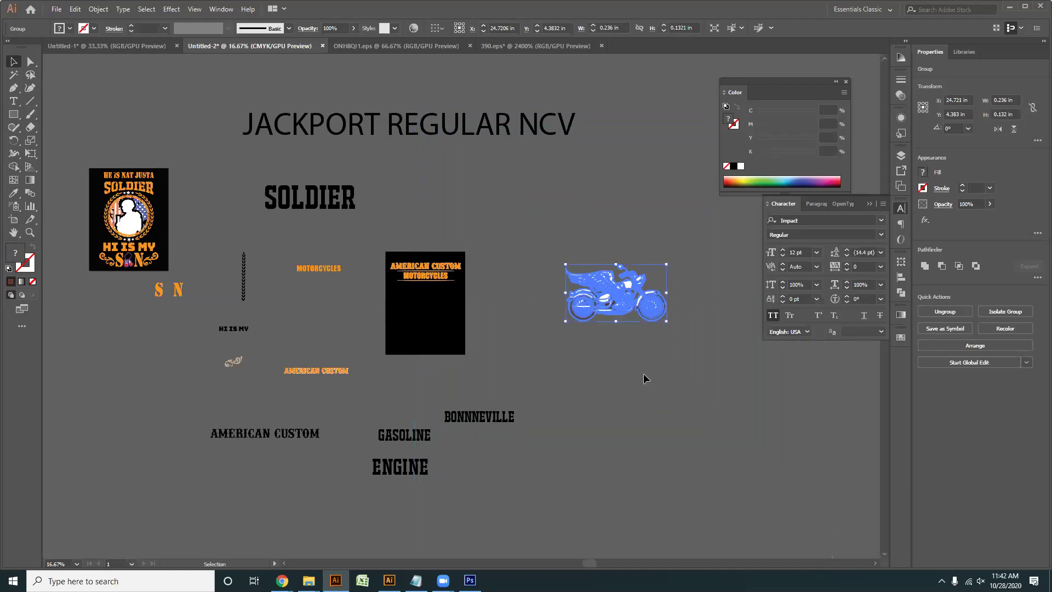
pyautogui.scroll(4, 642, 372)
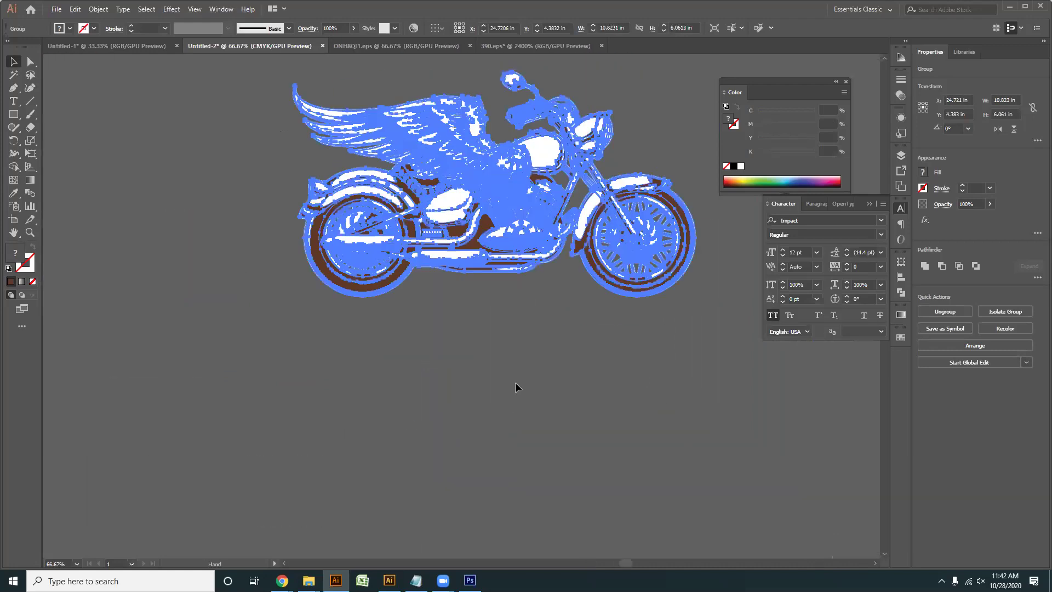
pyautogui.click(521, 347)
# - Examine the motorcycle beside the lettering on the black artboard and the finished SOLDIER design
pyautogui.scroll(-2, 520, 347)
pyautogui.moveTo(555, 350); pyautogui.dragTo(597, 338)
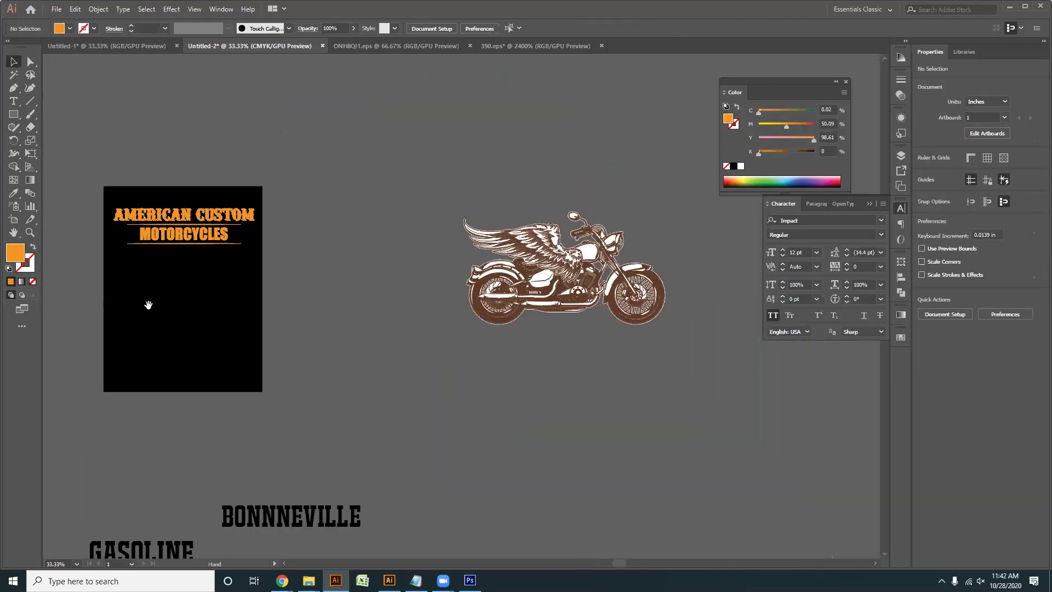
pyautogui.scroll(-2, 318, 241)
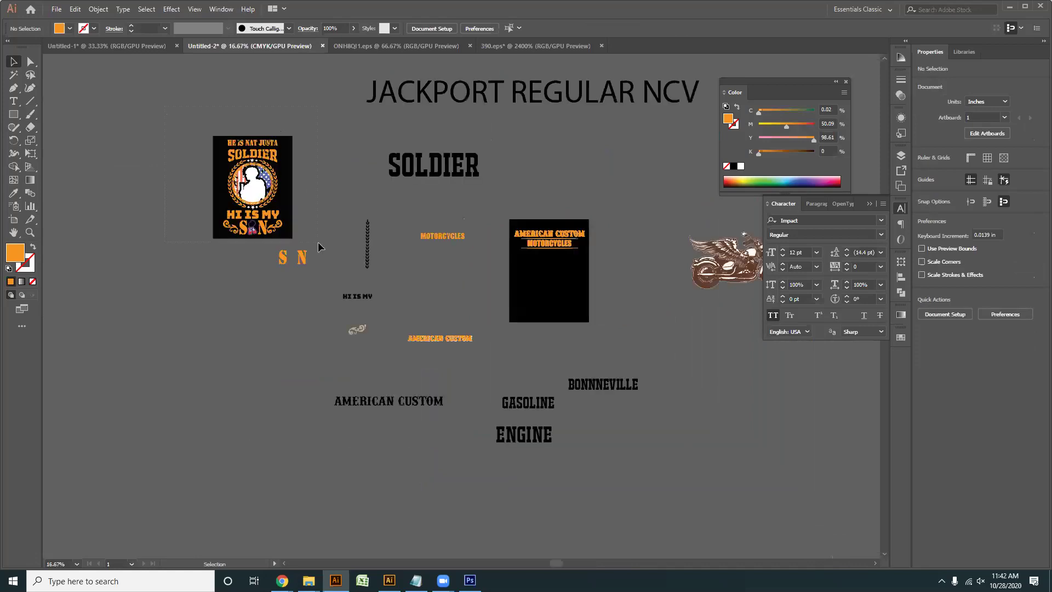
pyautogui.click(274, 216)
pyautogui.click(322, 248)
pyautogui.scroll(1, 559, 329)
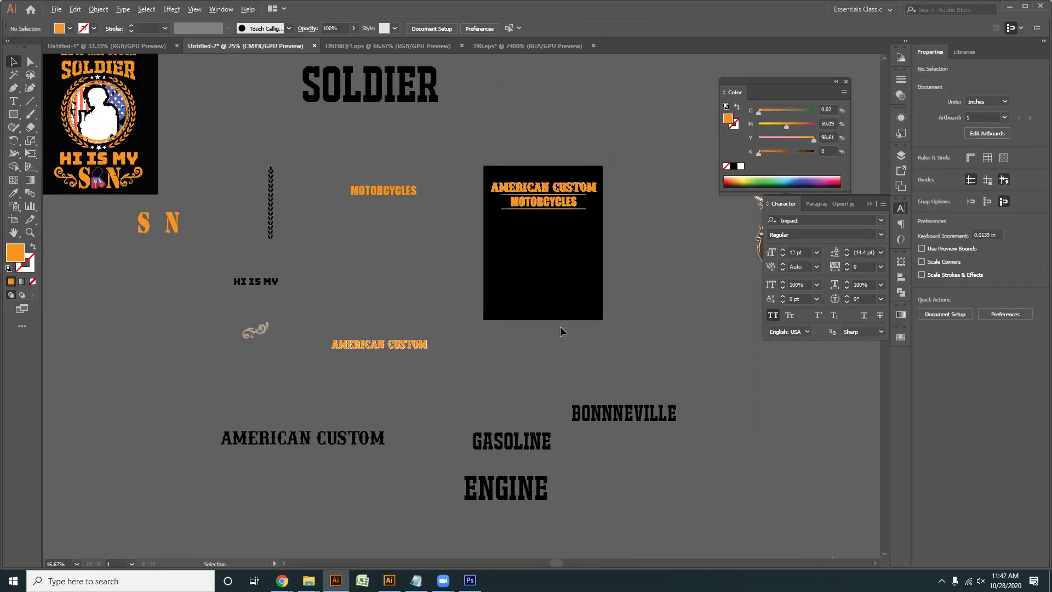
pyautogui.scroll(2, 530, 294)
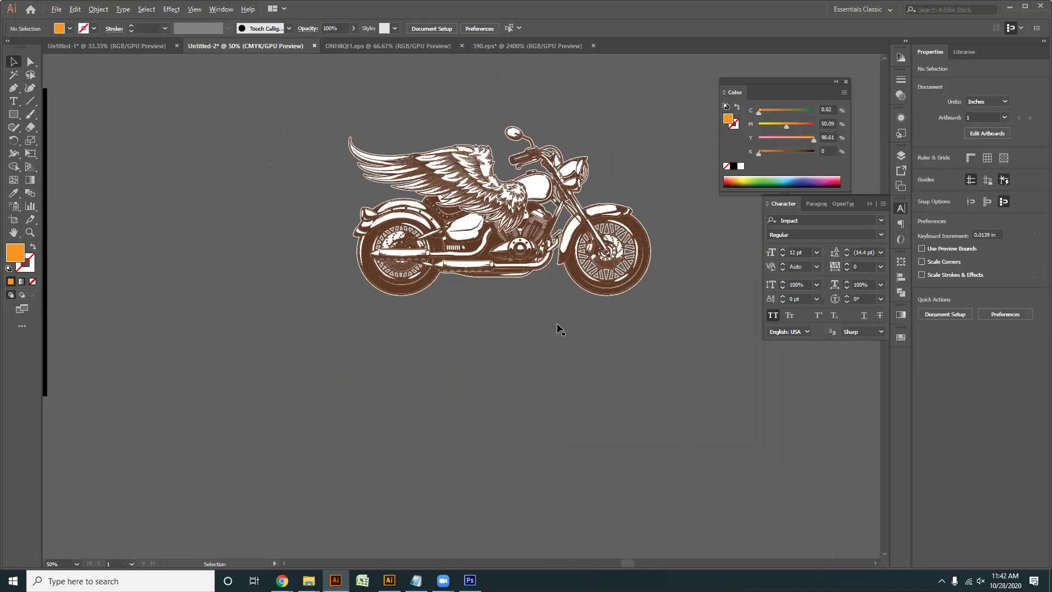
pyautogui.scroll(1, 495, 373)
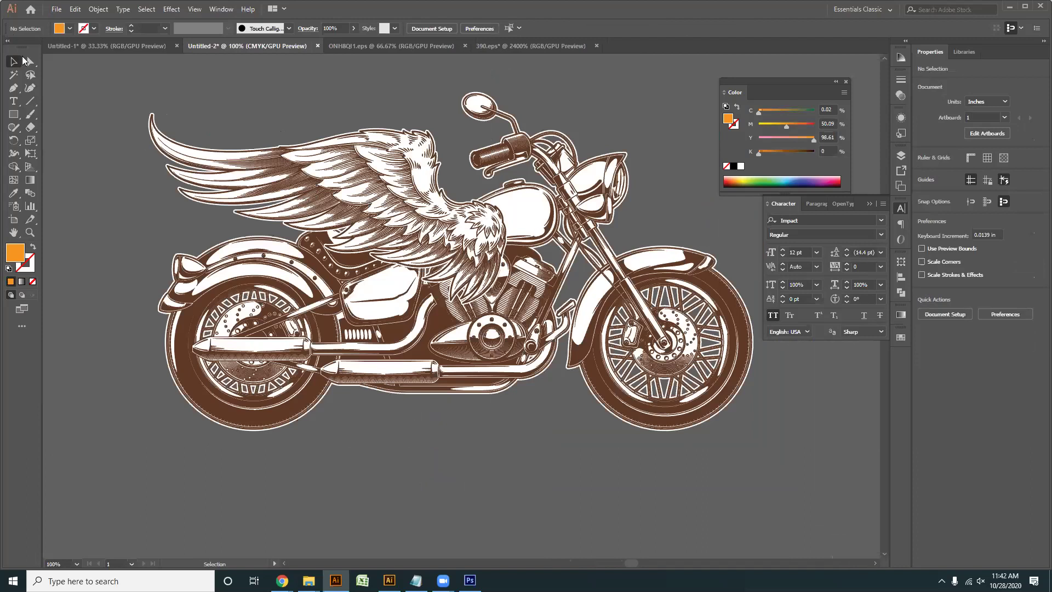
pyautogui.click(544, 217)
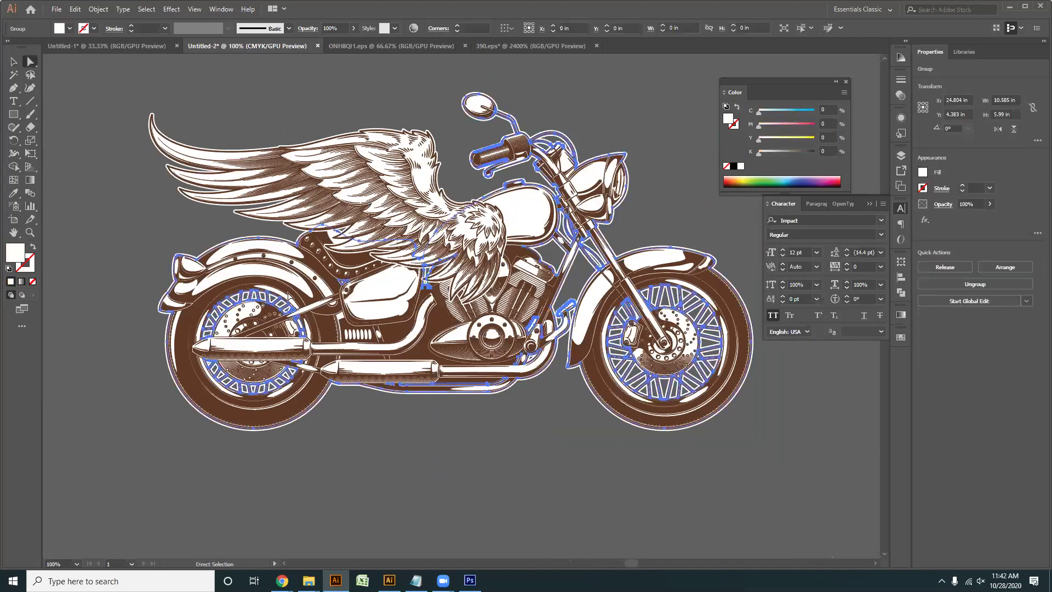
pyautogui.press('a')
pyautogui.click(246, 354)
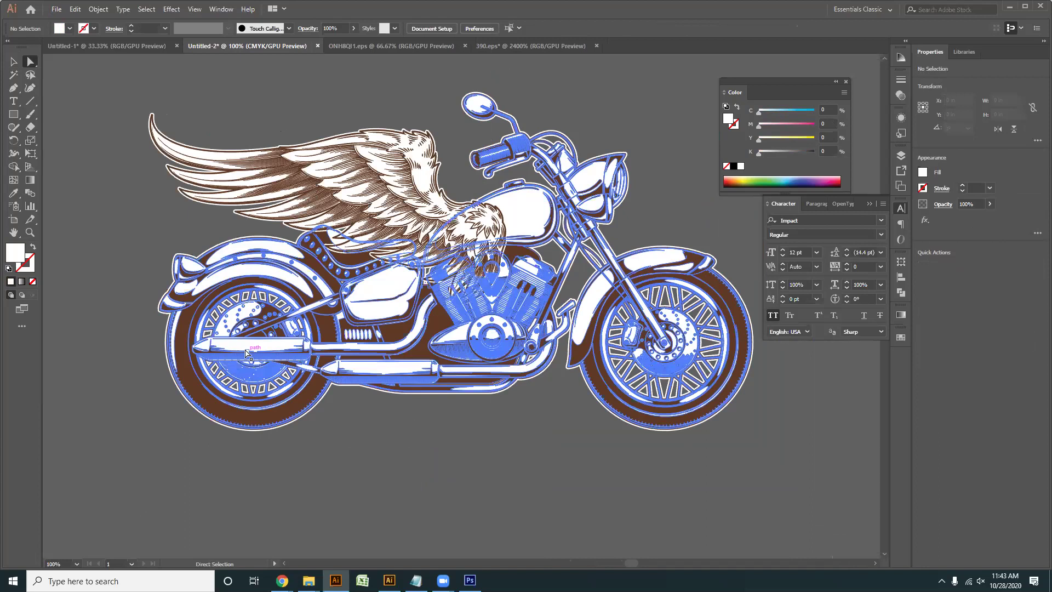
pyautogui.click(118, 291)
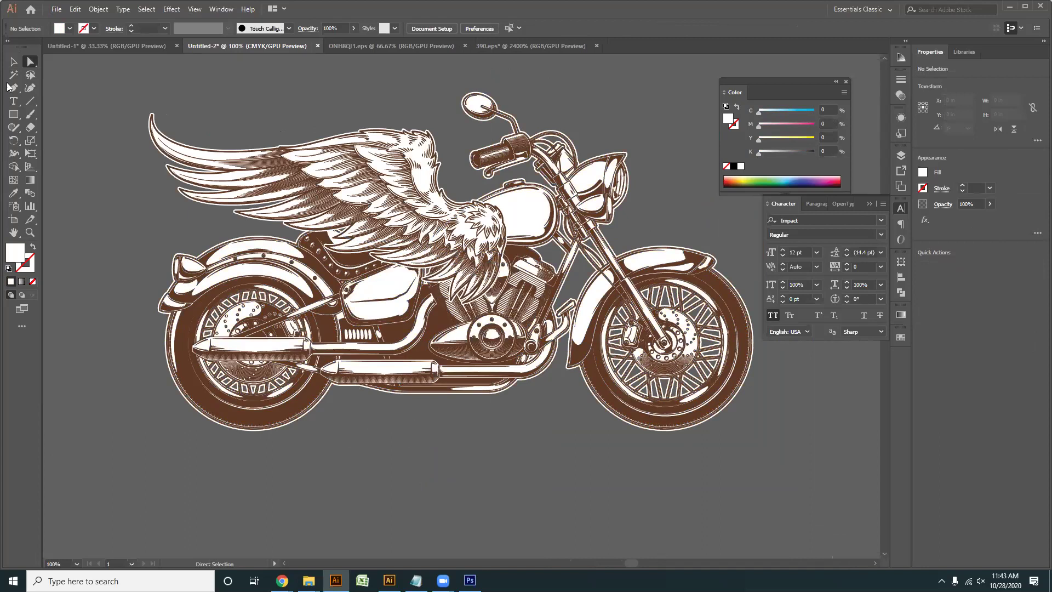
# - Select all white areas of the motorcycle and wing with the Magic Wand and fill them with the orange swatch
pyautogui.press('y')
pyautogui.click(520, 213)
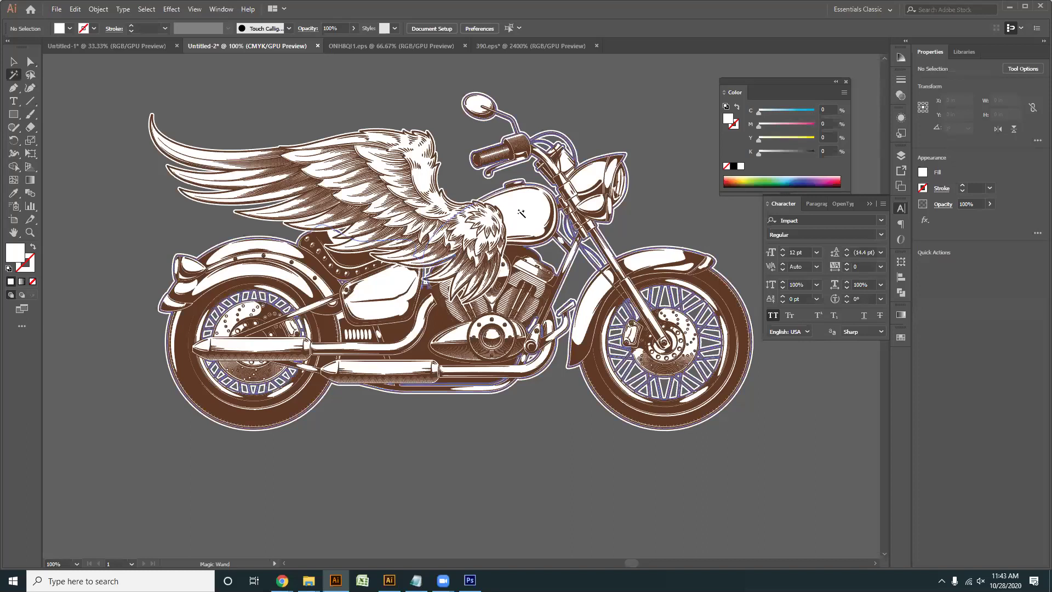
pyautogui.click(520, 213)
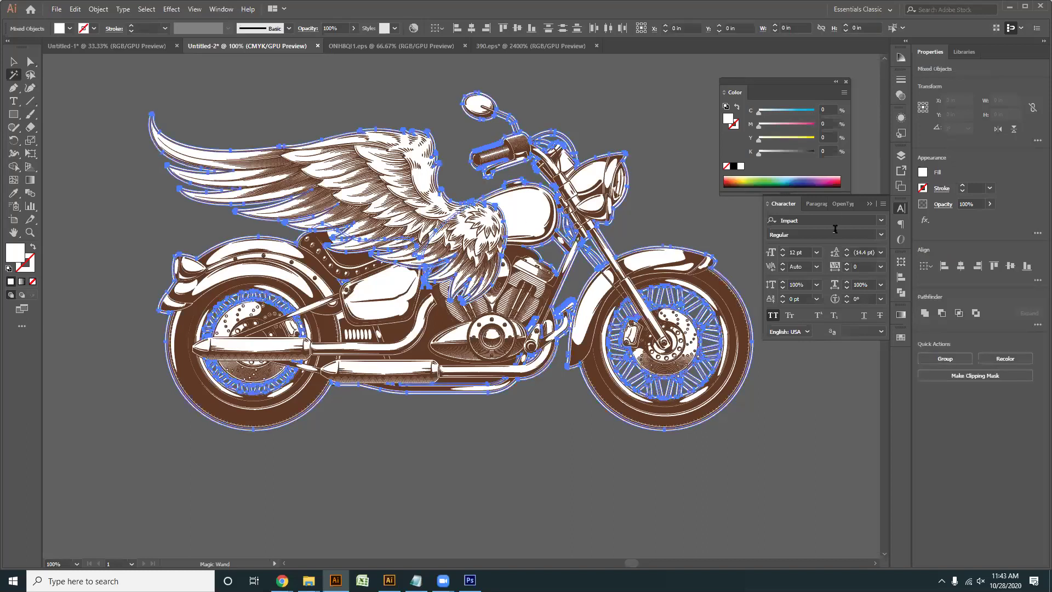
pyautogui.click(900, 340)
pyautogui.click(865, 367)
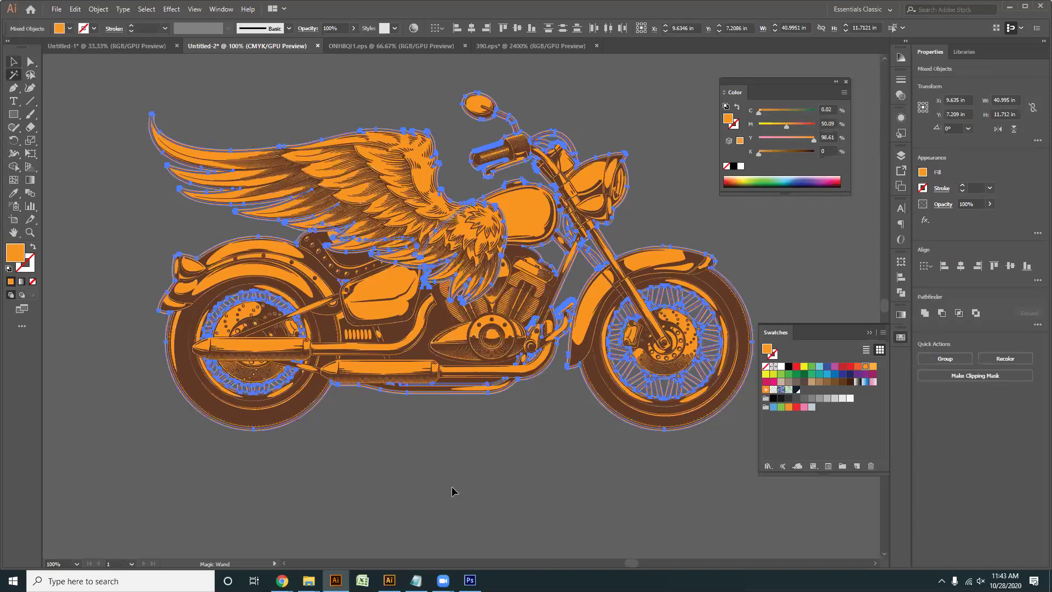
pyautogui.press('v')
pyautogui.hotkey('ctrl', '-')
pyautogui.hotkey('ctrl', '-')
pyautogui.hotkey('ctrl', '-')
pyautogui.click(562, 382)
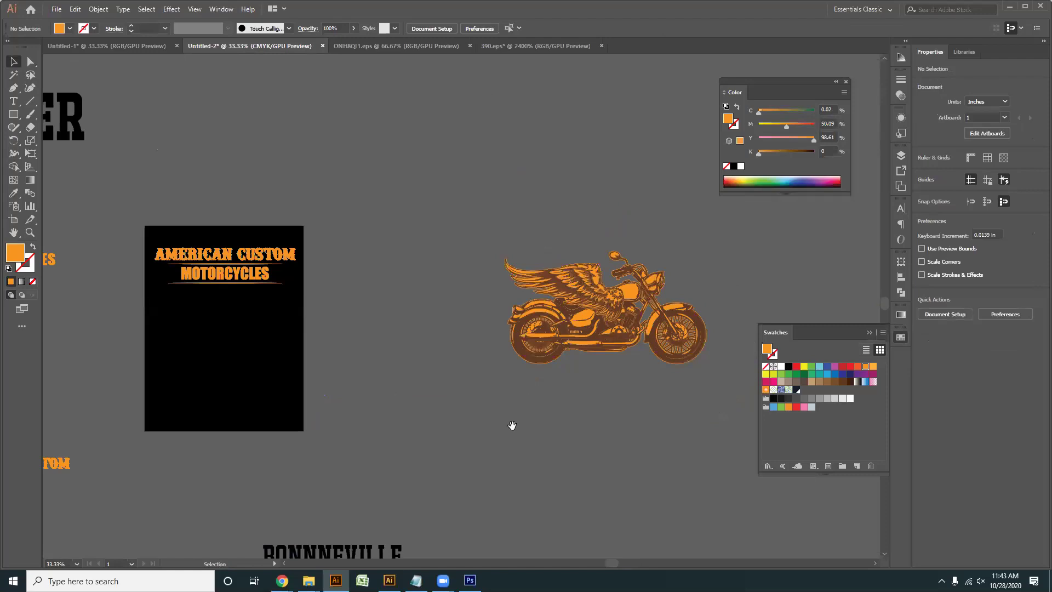
# - Place the winged motorcycle on the black artboard below MOTORCYCLES and scale it down to fit within the artboard's width
pyautogui.moveTo(512, 425); pyautogui.dragTo(552, 395)
pyautogui.moveTo(642, 271); pyautogui.dragTo(298, 345)
pyautogui.hotkey('ctrl', '1')
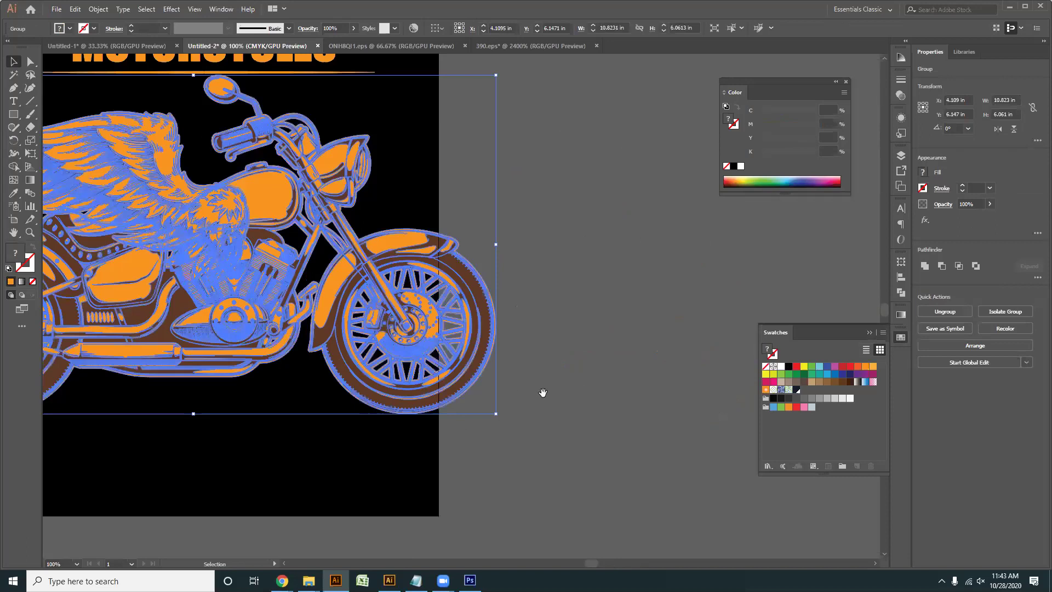
pyautogui.moveTo(497, 414); pyautogui.dragTo(677, 443)
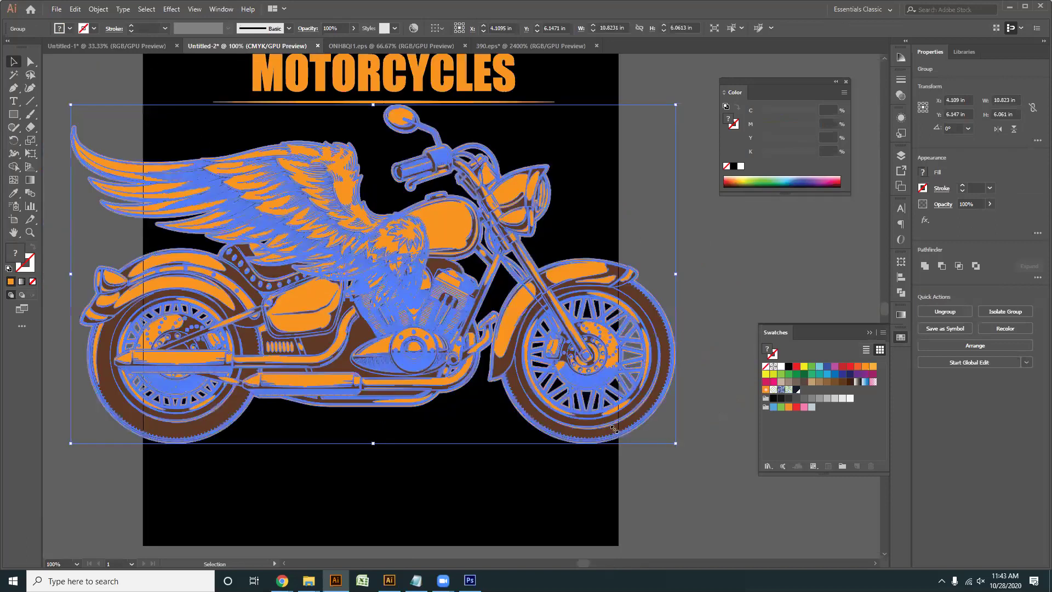
pyautogui.moveTo(448, 222); pyautogui.dragTo(486, 268)
pyautogui.click(483, 239)
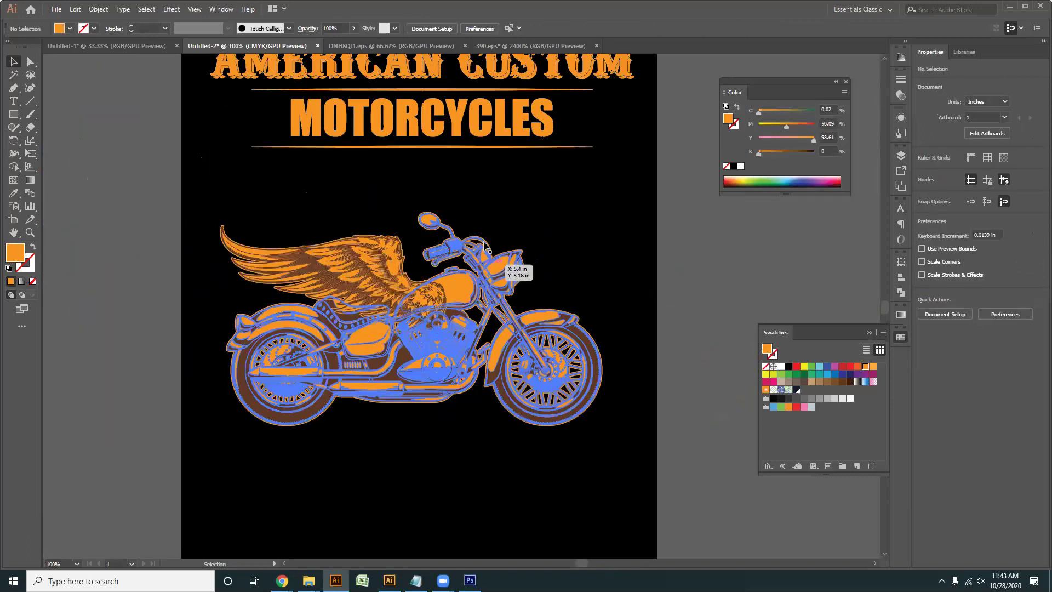
pyautogui.moveTo(409, 225); pyautogui.dragTo(424, 294)
pyautogui.moveTo(480, 269); pyautogui.dragTo(489, 294)
# - Apply a horizontal Arc warp with a 30% bend to AMERICAN CUSTOM, MOTORCYCLES and the two tapered lines together
pyautogui.moveTo(560, 287); pyautogui.dragTo(292, 101)
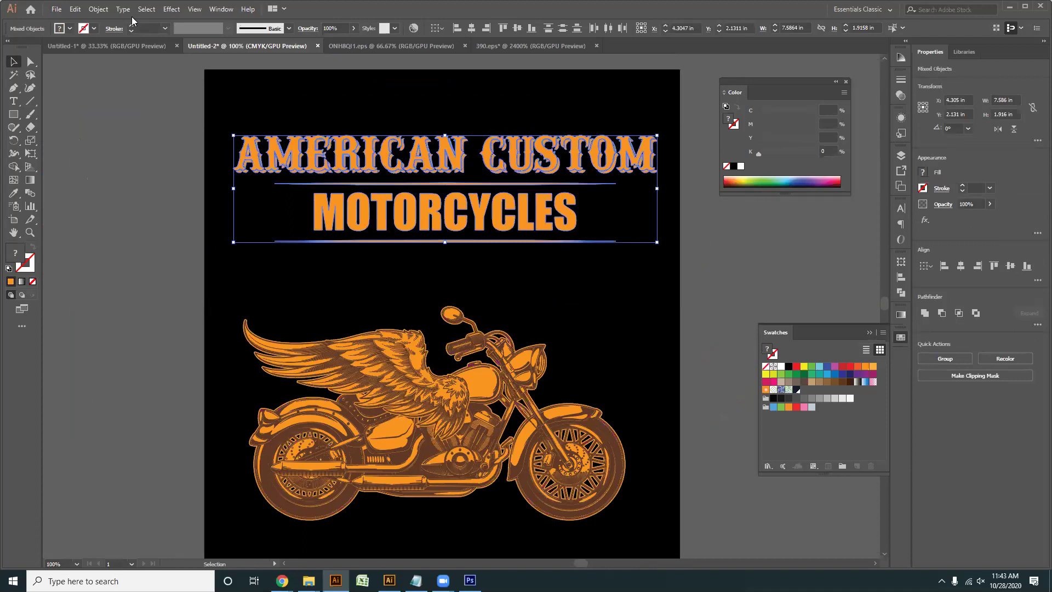
pyautogui.click(172, 11)
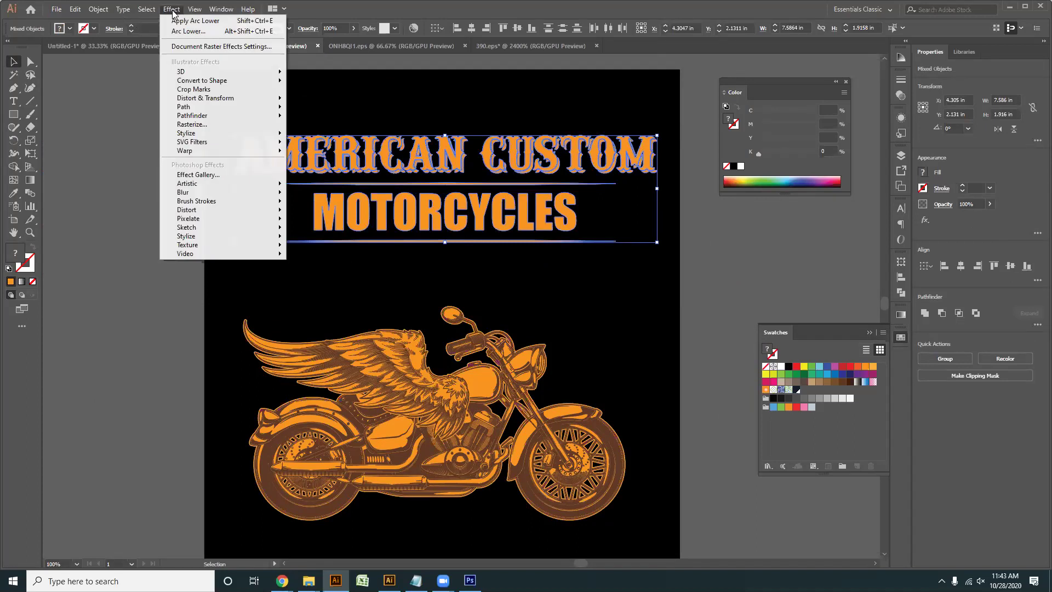
pyautogui.moveTo(220, 150)
pyautogui.click(304, 150)
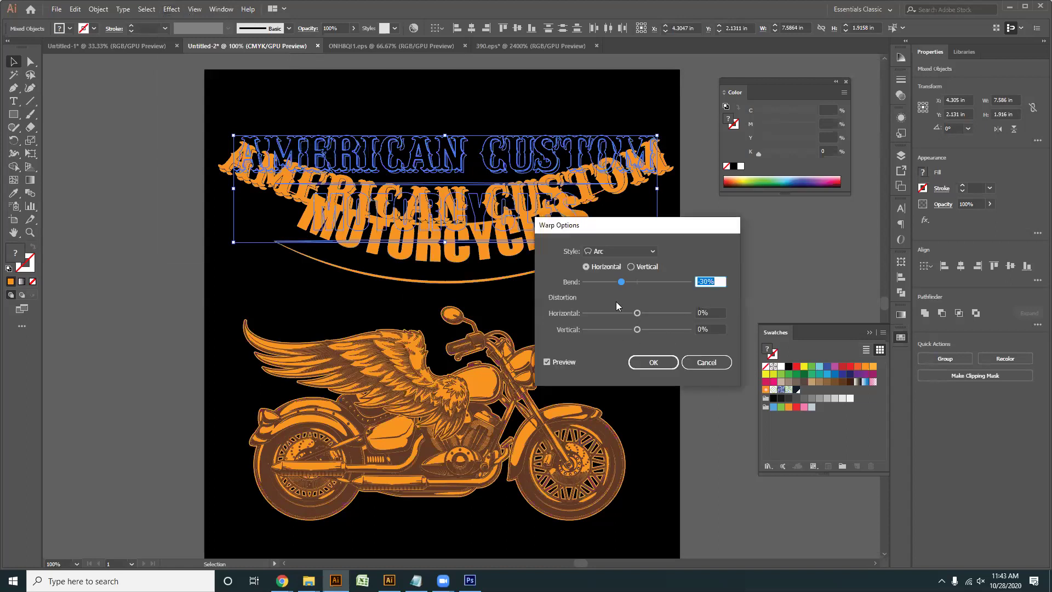
pyautogui.moveTo(620, 281); pyautogui.dragTo(650, 280)
pyautogui.click(654, 285)
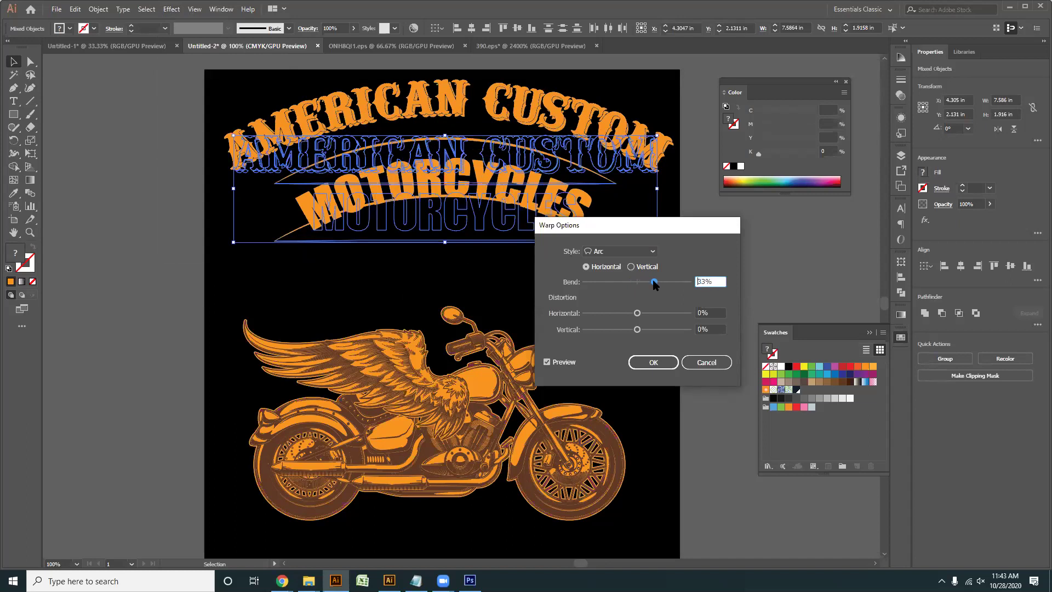
pyautogui.click(652, 282)
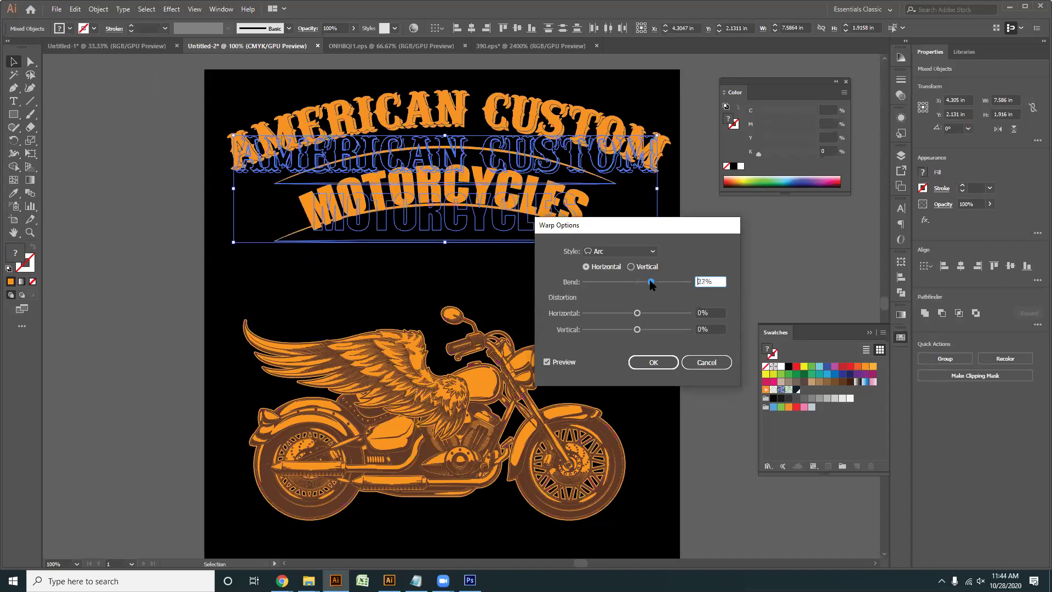
pyautogui.moveTo(652, 285); pyautogui.dragTo(653, 285)
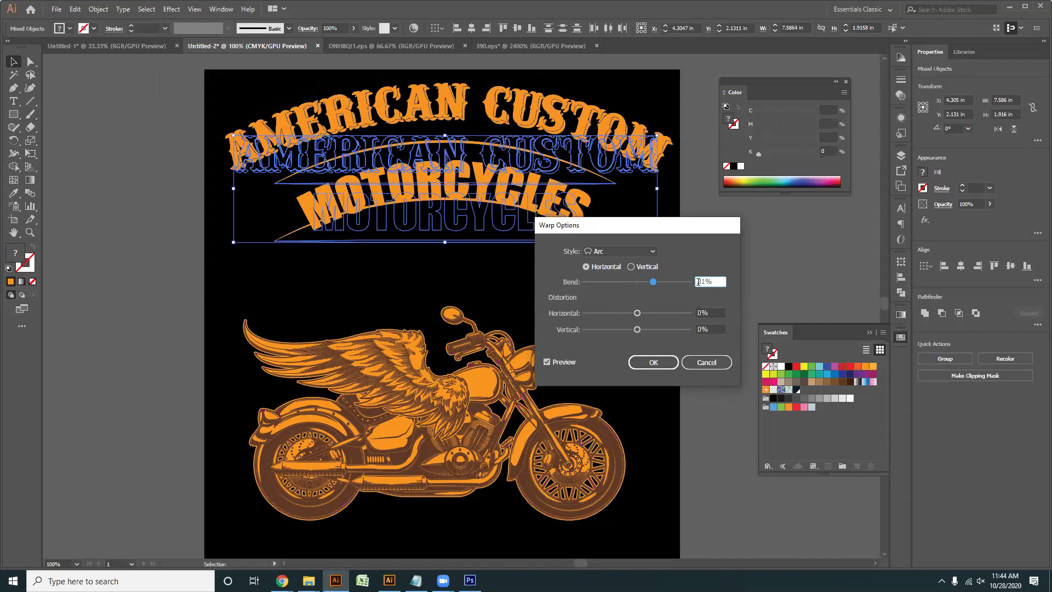
pyautogui.moveTo(705, 281); pyautogui.dragTo(693, 283)
pyautogui.write('30')
pyautogui.click(653, 362)
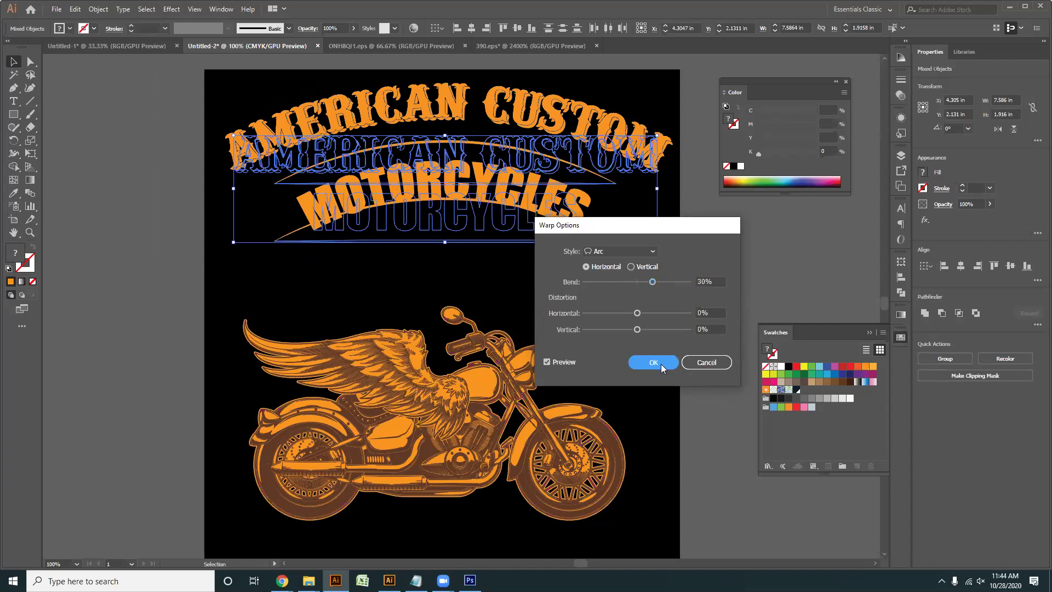
# - Expand the appearance of the arc-warped AMERICAN CUSTOM, MOTORCYCLES and the two tapered lines
pyautogui.click(94, 10)
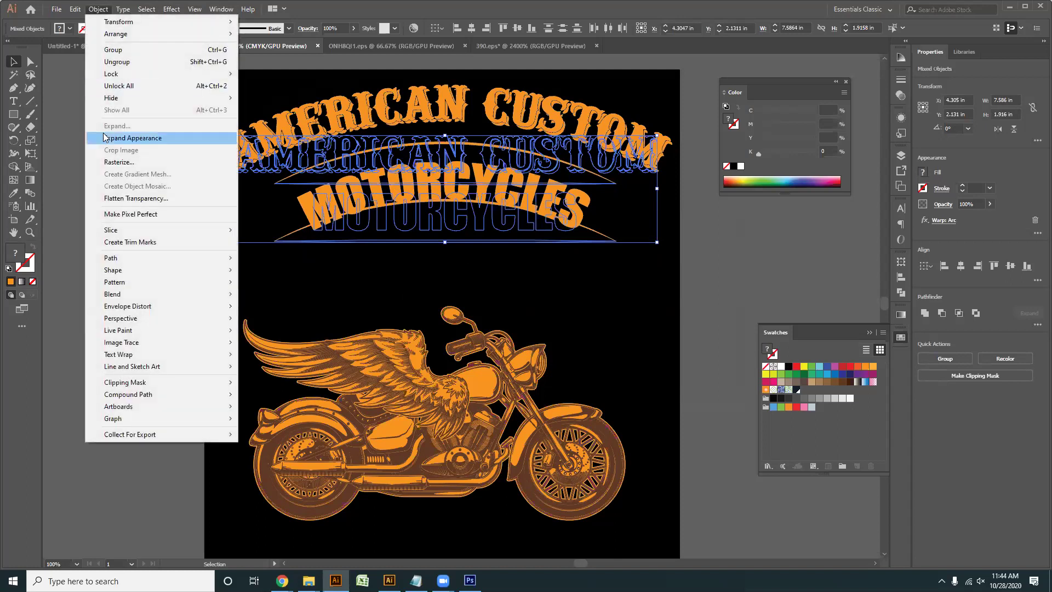
pyautogui.press('Return')
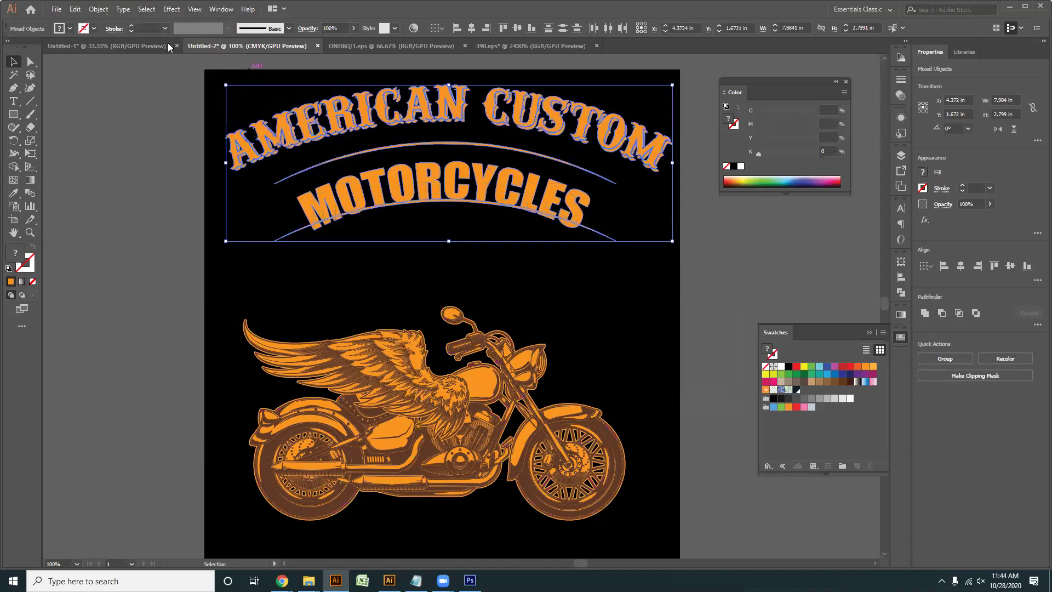
pyautogui.click(100, 9)
pyautogui.click(121, 127)
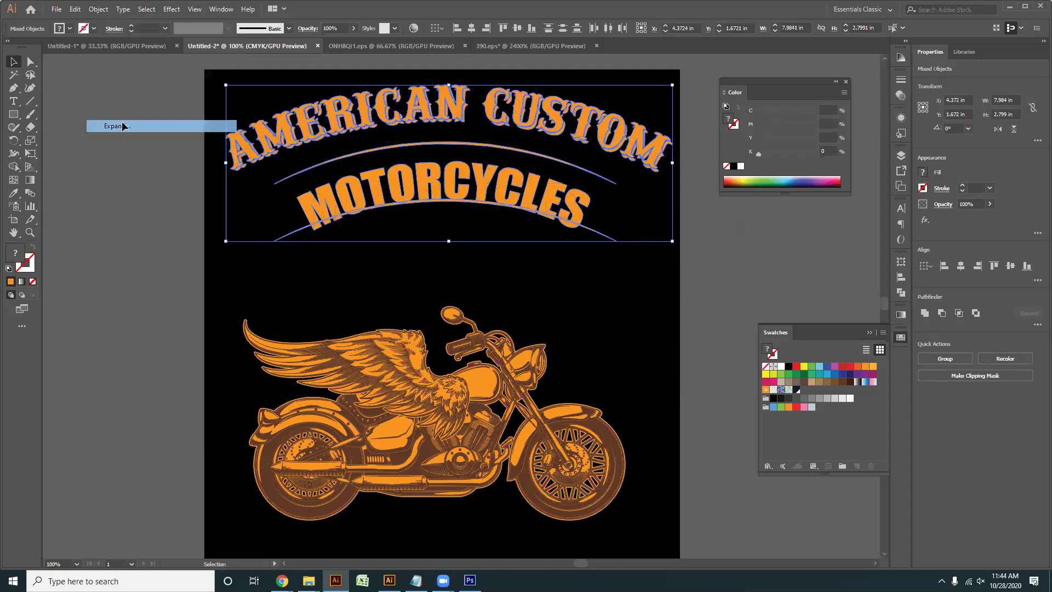
pyautogui.click(496, 281)
# - Nudge MOTORCYCLES up and slightly left so it sits centred between the two arched lines
pyautogui.scroll(1, 528, 209)
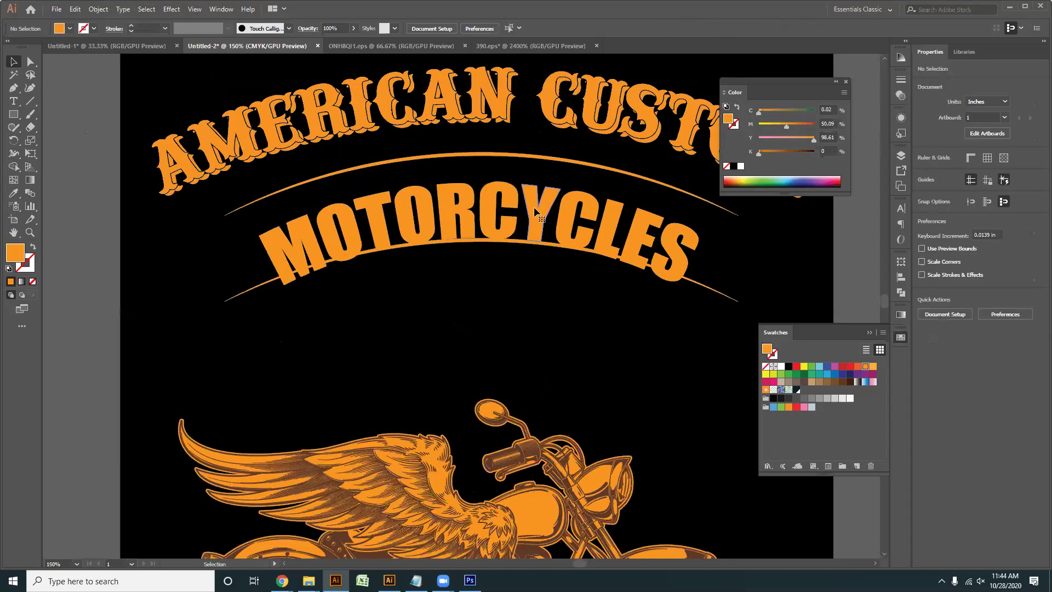
pyautogui.click(535, 213)
pyautogui.press('Up')
pyautogui.press('Up')
pyautogui.press('Up')
pyautogui.press('Up')
pyautogui.press('Up')
pyautogui.press('Up')
pyautogui.press('Up')
pyautogui.press('Up')
pyautogui.press('Up')
pyautogui.press('Up')
pyautogui.press('Up')
pyautogui.press('Up')
pyautogui.press('Up')
pyautogui.press('Up')
pyautogui.press('Up')
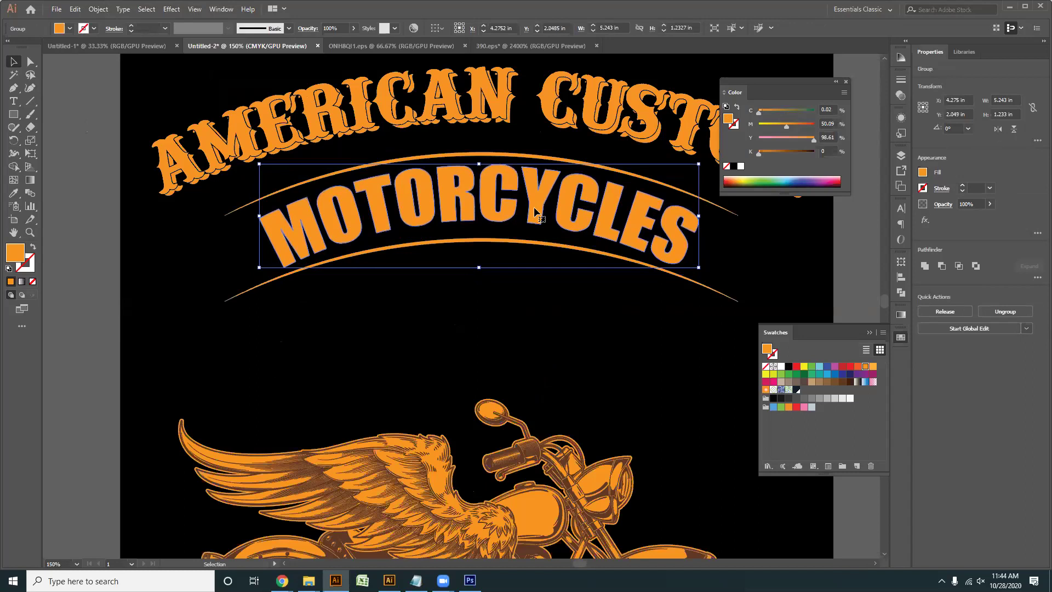
pyautogui.press('Up')
pyautogui.press('Left')
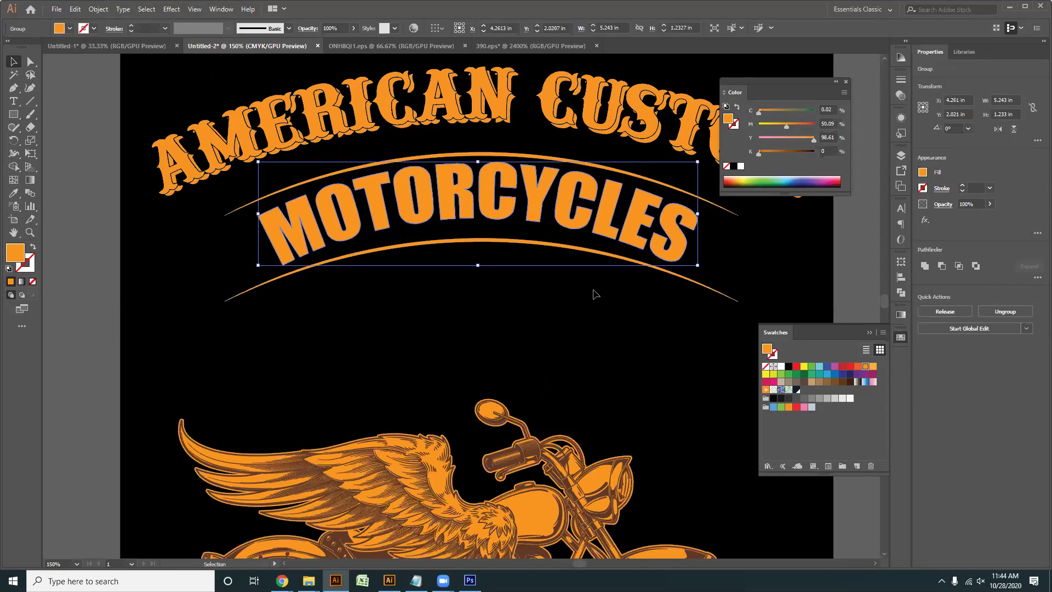
# - Nudge MOTORCYCLES and both arched lines up together, closer beneath AMERICAN CUSTOM
pyautogui.keyDown('shift'); pyautogui.click(428, 156); pyautogui.keyUp('shift')
pyautogui.press('Up')
pyautogui.press('Up')
pyautogui.press('Up')
pyautogui.press('Up')
pyautogui.press('Up')
pyautogui.press('Up')
pyautogui.press('Up')
pyautogui.press('Up')
pyautogui.press('Up')
pyautogui.press('Up')
pyautogui.press('Up')
pyautogui.press('Up')
pyautogui.press('Up')
pyautogui.press('Up')
pyautogui.press('Up')
pyautogui.hotkey('ctrl', 'h')
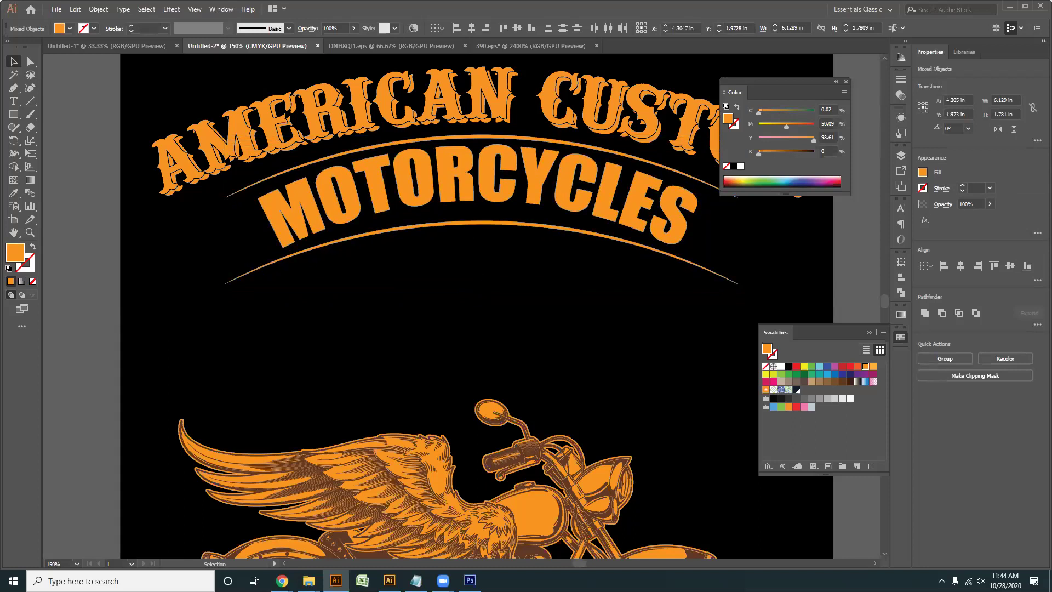
# - Group the lettering with both arched lines and move the group down to just above the motorcycle
pyautogui.hotkey('ctrl', '1')
pyautogui.hotkey('ctrl', 'shift', 'a')
pyautogui.moveTo(413, 126); pyautogui.dragTo(414, 176)
pyautogui.click(414, 177)
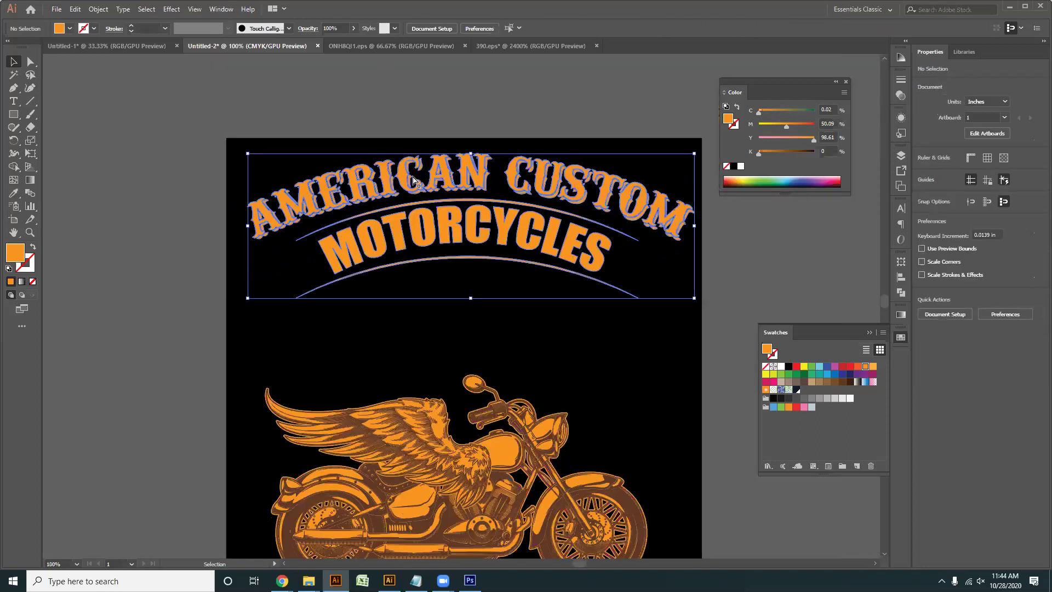
pyautogui.moveTo(458, 237)
pyautogui.mouseDown()
pyautogui.moveTo(449, 152)
pyautogui.moveTo(459, 241)
pyautogui.mouseUp()
pyautogui.moveTo(272, 231); pyautogui.dragTo(288, 127)
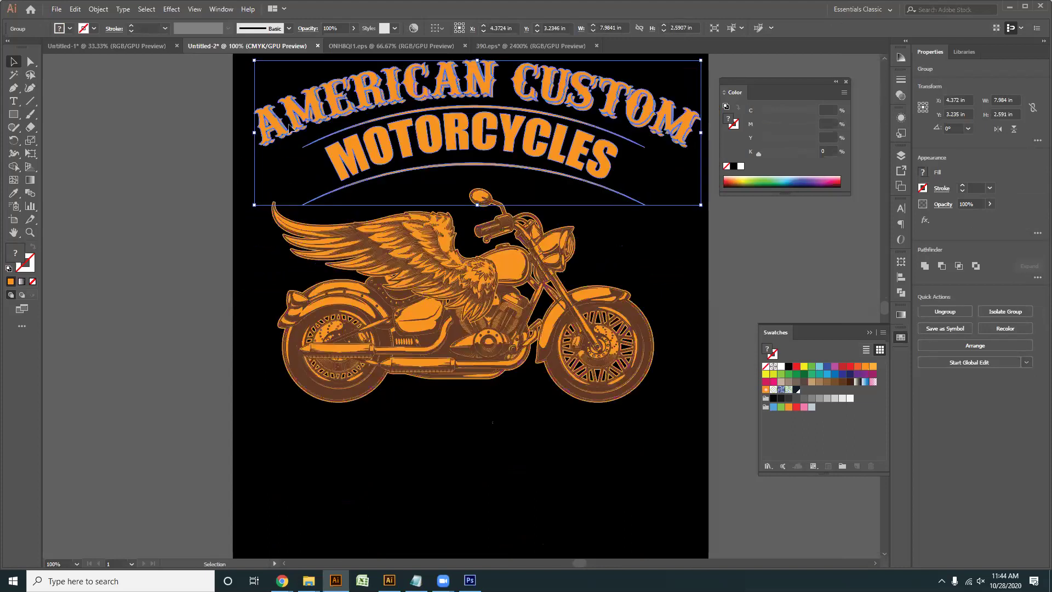
# - Align the motorcycle's left edge with the lettering and scale the motorcycle up to the lettering's width, about 7.98 in
pyautogui.hotkey('ctrl', 'a')
pyautogui.click(457, 28)
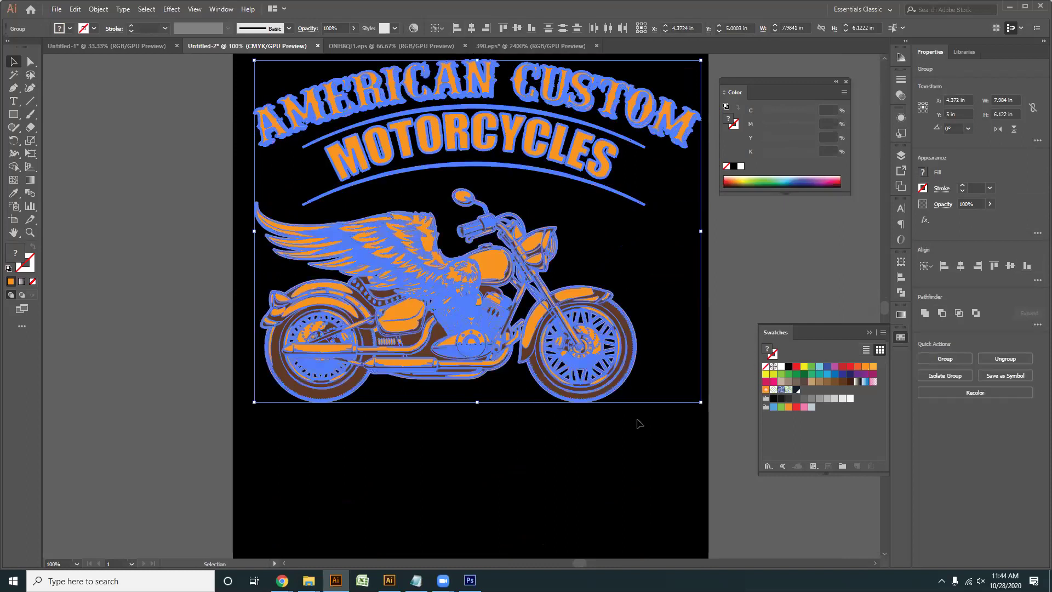
pyautogui.click(639, 424)
pyautogui.click(635, 327)
pyautogui.moveTo(647, 295); pyautogui.dragTo(699, 294)
# - Nudge the enlarged winged motorcycle up until its mirror overlaps the lower arched line
pyautogui.press('Up')
pyautogui.press('Up')
pyautogui.press('Up')
pyautogui.press('Up')
pyautogui.press('Up')
pyautogui.press('Up')
pyautogui.press('Up')
pyautogui.press('Up')
pyautogui.press('Up')
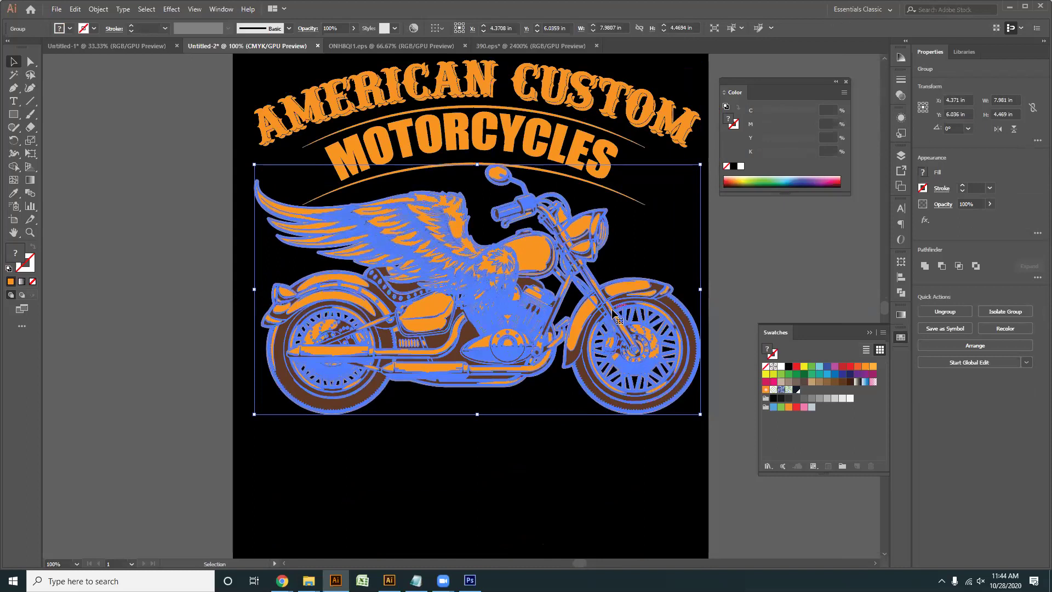
pyautogui.press('Up')
pyautogui.hotkey('ctrl', 'h')
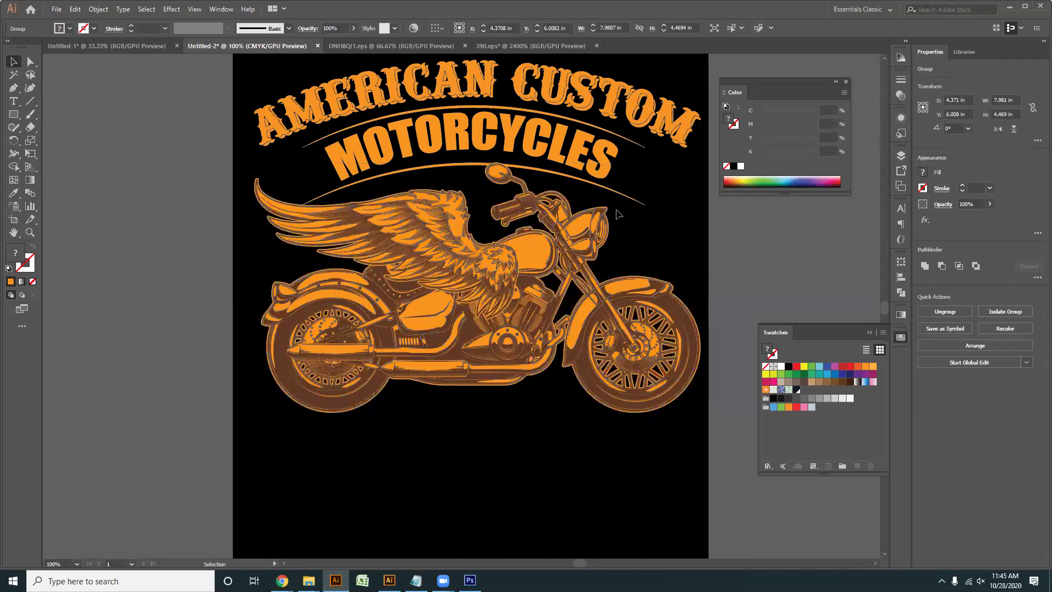
pyautogui.hotkey('ctrl', 'shift', 'a')
# - Scale the lower arched line down about its centre to about 4.97 in wide and nudge it up slightly
pyautogui.scroll(2, 625, 208)
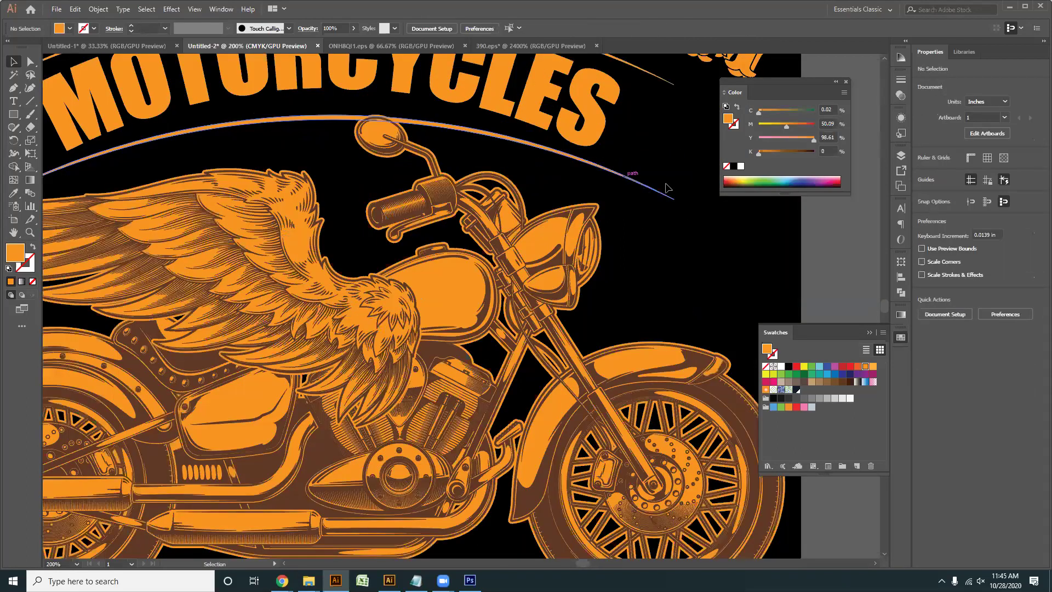
pyautogui.click(648, 187)
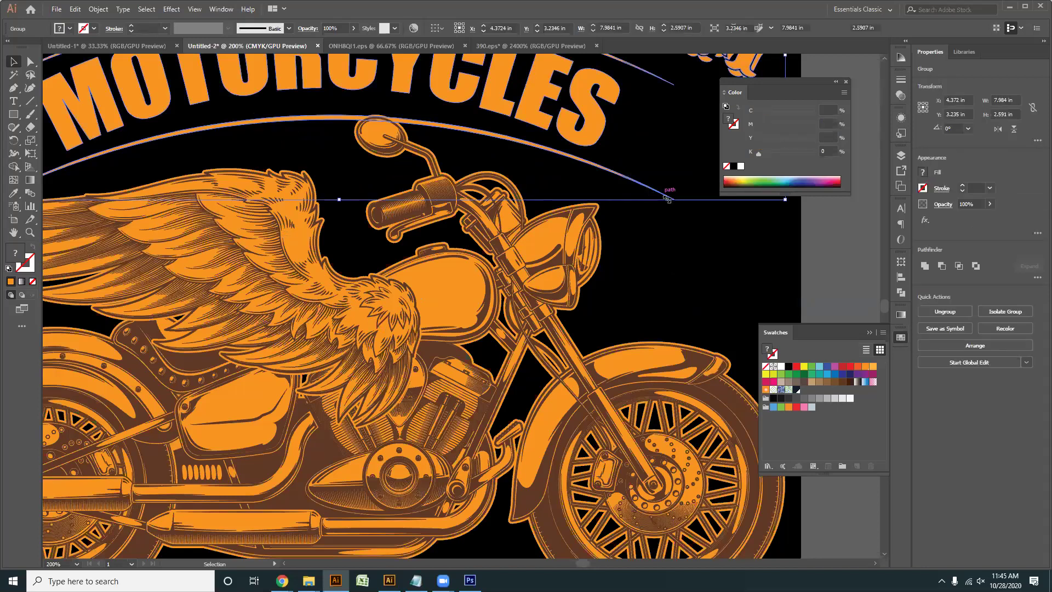
pyautogui.moveTo(674, 200); pyautogui.dragTo(649, 192)
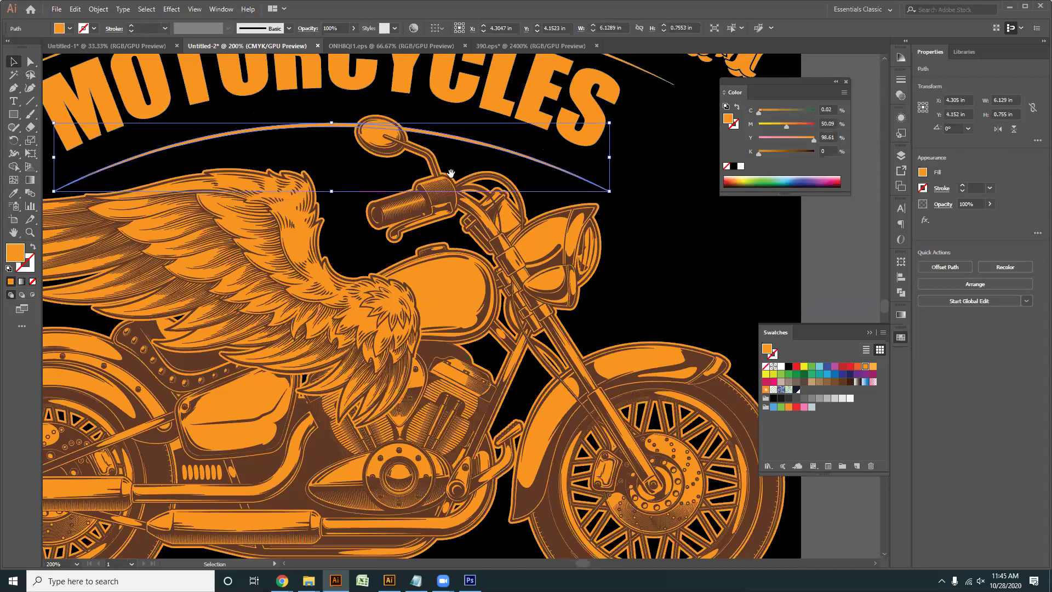
pyautogui.moveTo(396, 135); pyautogui.dragTo(522, 156)
pyautogui.hotkey('ctrl', '-')
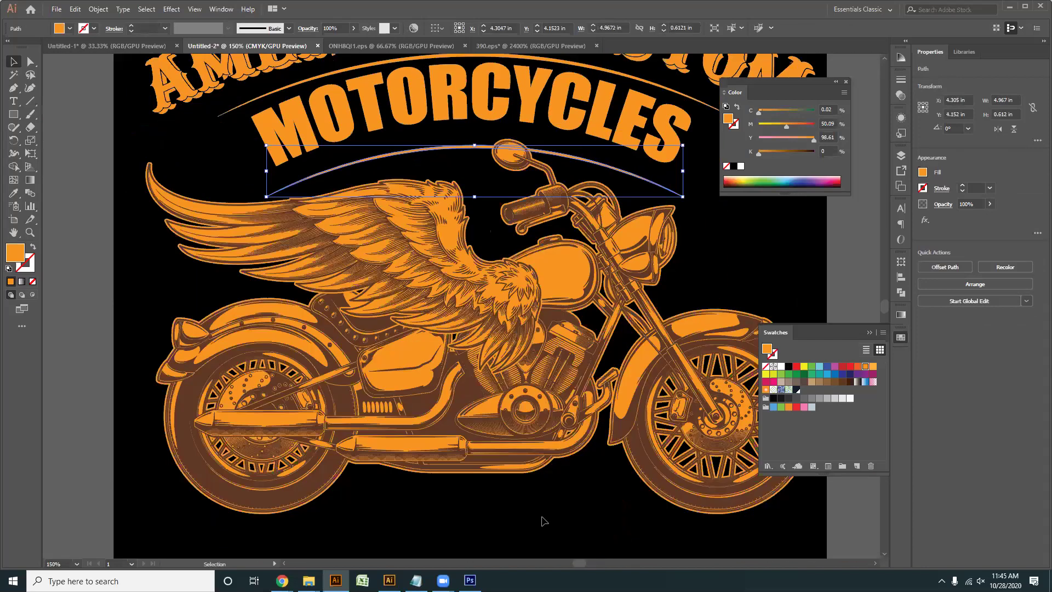
pyautogui.click(482, 245)
pyautogui.moveTo(543, 203); pyautogui.dragTo(527, 138)
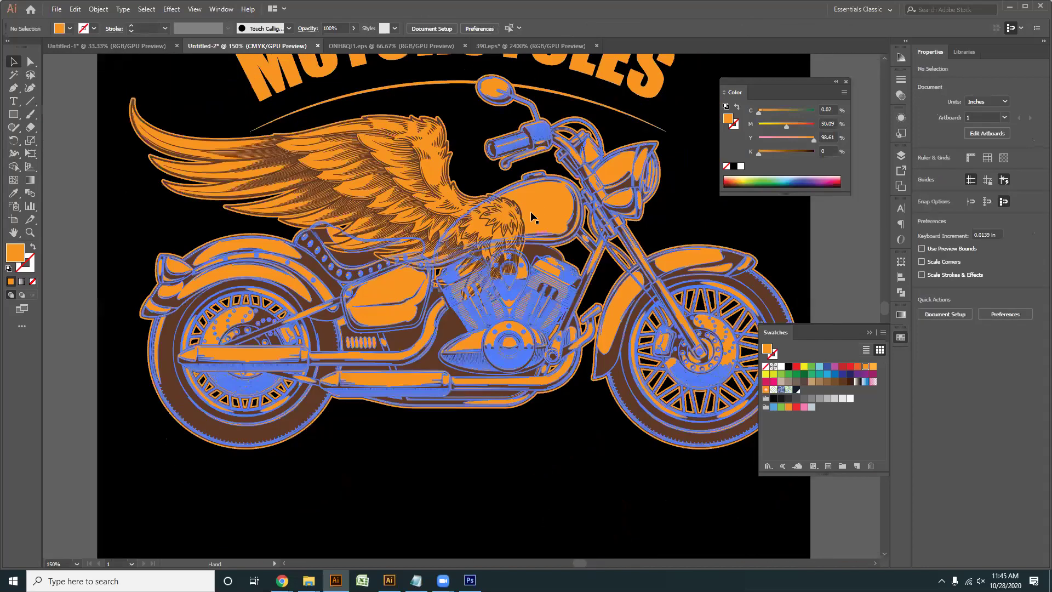
pyautogui.hotkey('ctrl', '-')
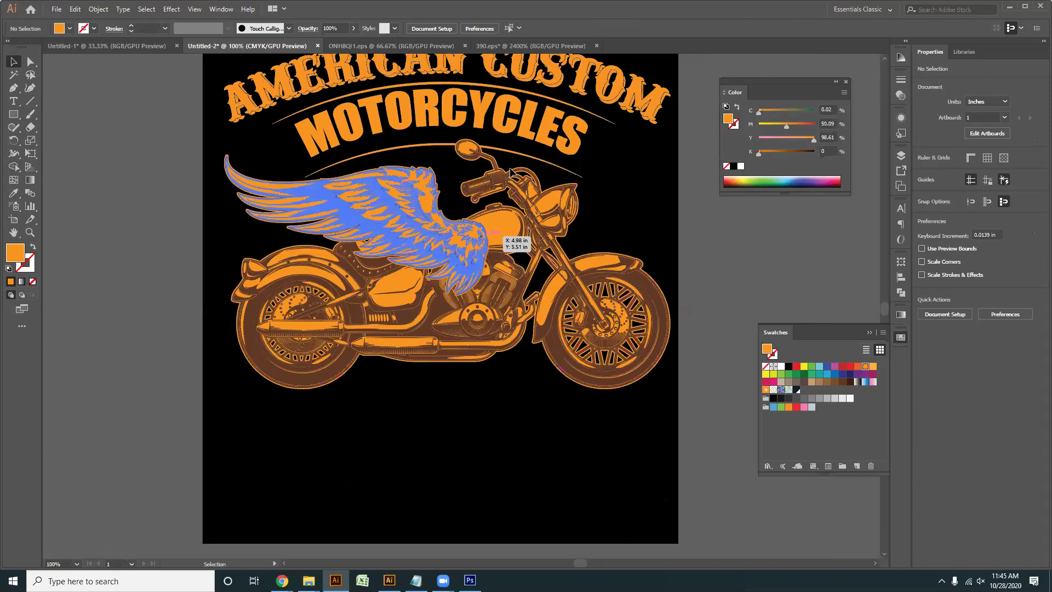
pyautogui.hotkey('ctrl', '+')
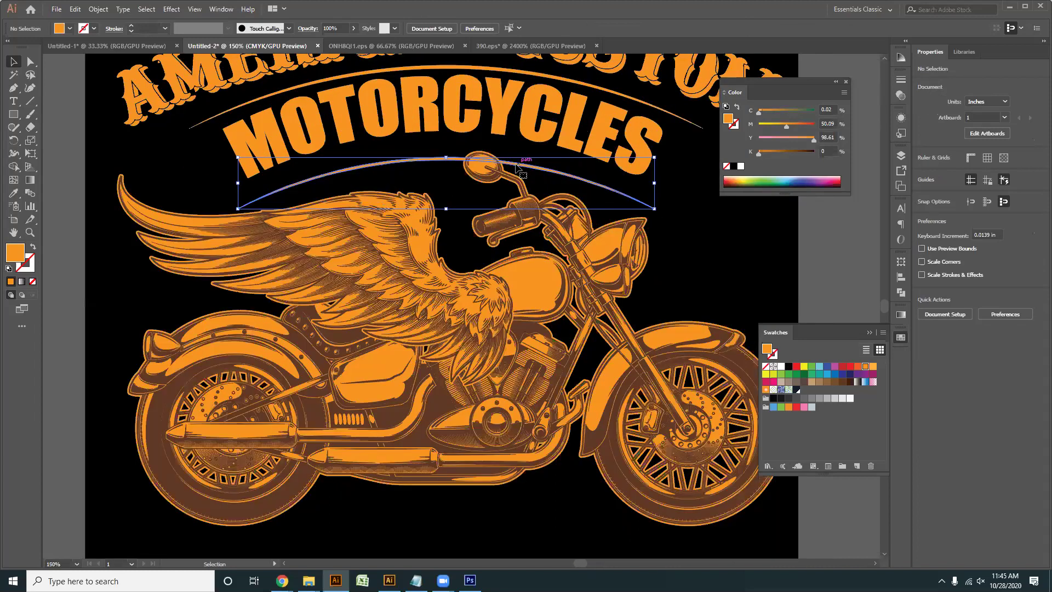
pyautogui.press('Up')
pyautogui.press('Up')
pyautogui.click(671, 215)
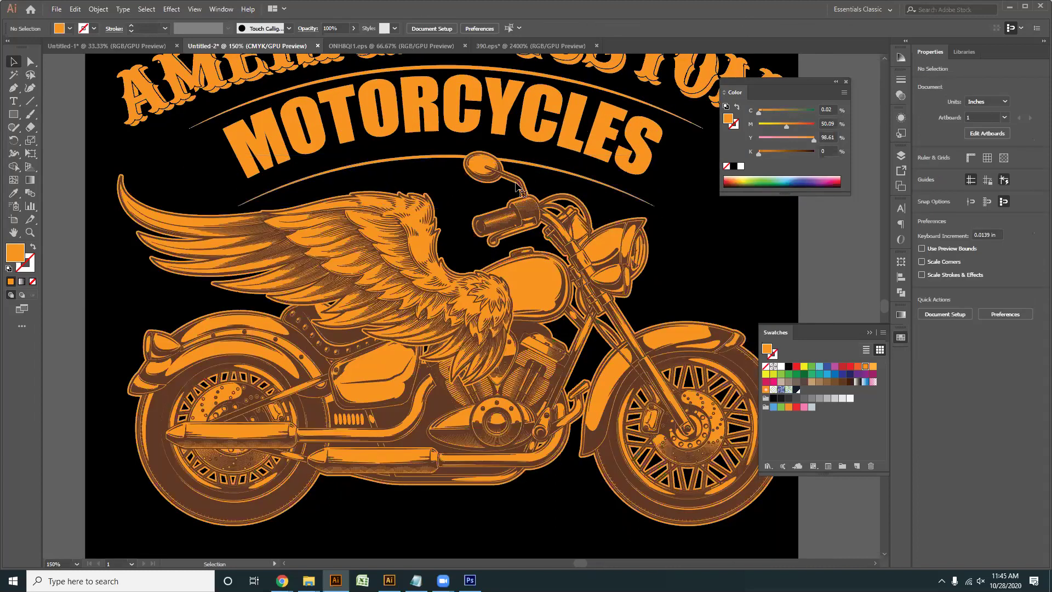
# - Ungroup the winged motorcycle so the motorcycle and the wing are separate objects
pyautogui.click(514, 211)
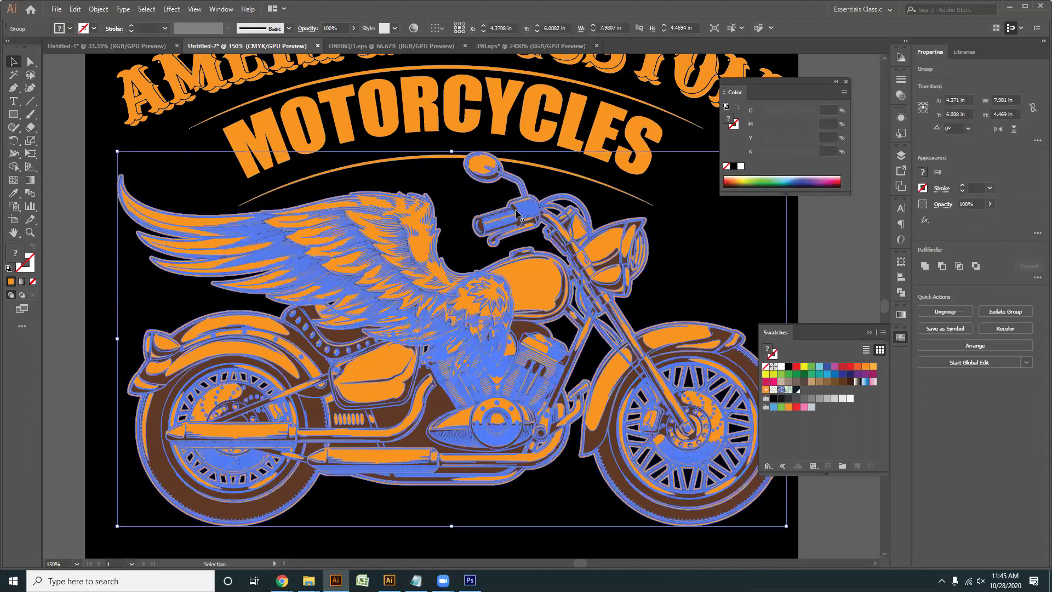
pyautogui.scroll(-1, 515, 213)
pyautogui.rightClick(515, 212)
pyautogui.click(558, 302)
pyautogui.click(740, 271)
# - Offset the motorcycle's paths without the wing by 0.1111 in, with Miter joins and a miter limit of 4
pyautogui.scroll(1, 517, 208)
pyautogui.click(462, 222)
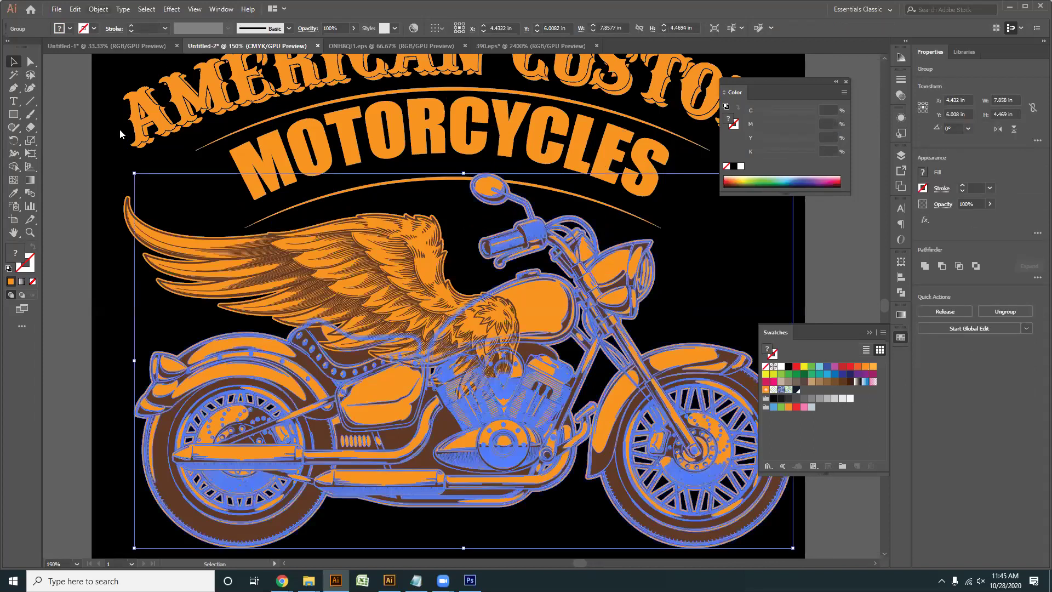
pyautogui.hotkey('alt', 'o')
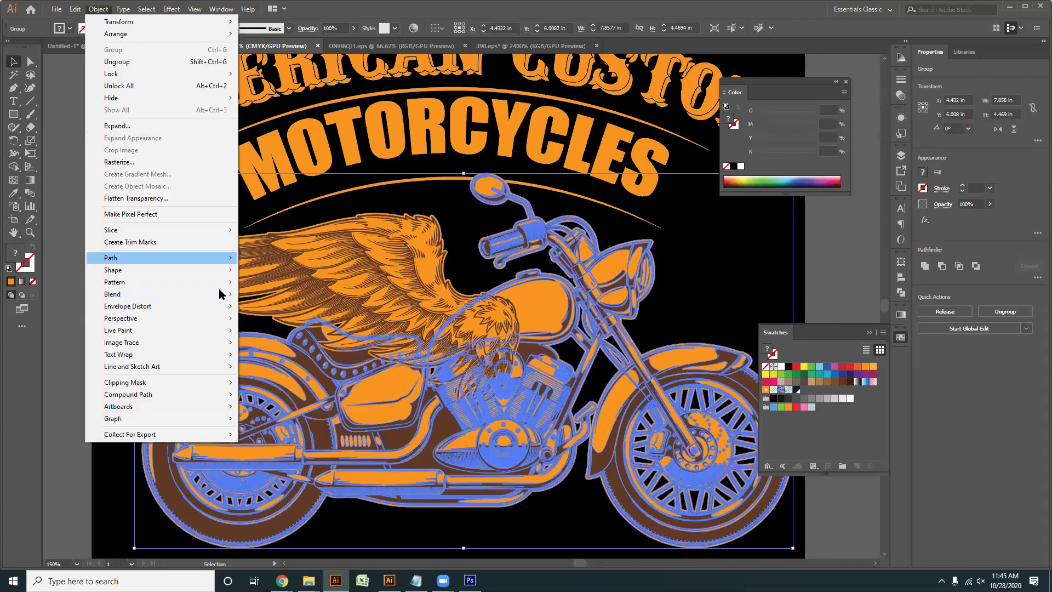
pyautogui.moveTo(164, 258)
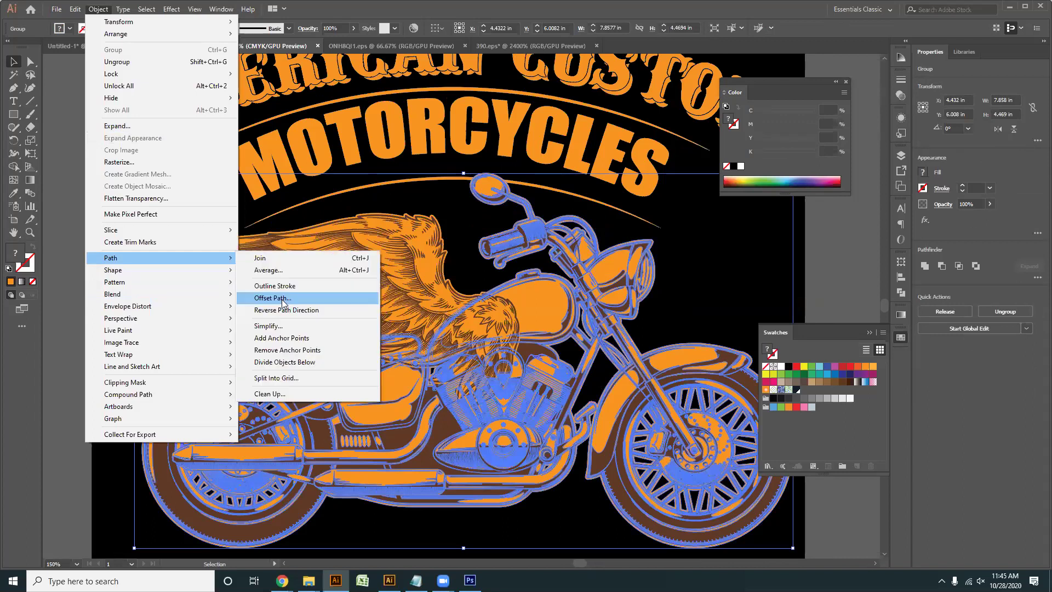
pyautogui.click(282, 299)
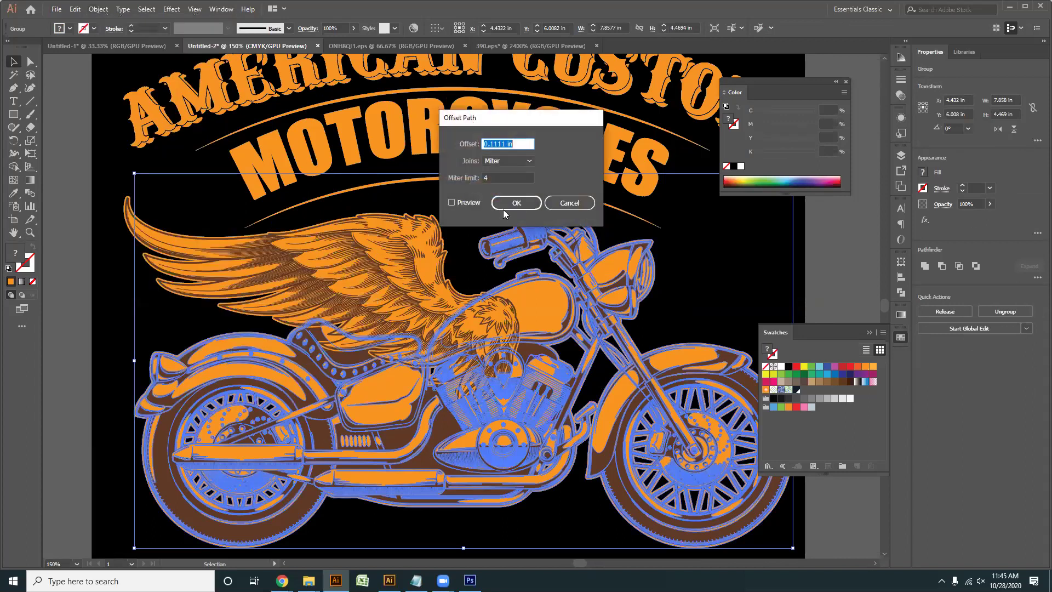
pyautogui.click(452, 202)
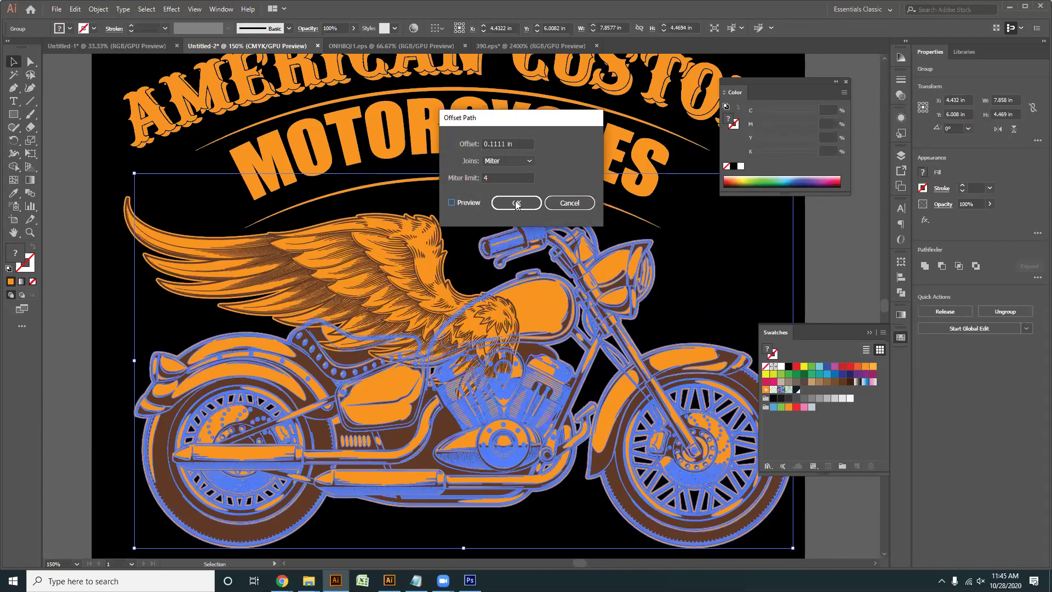
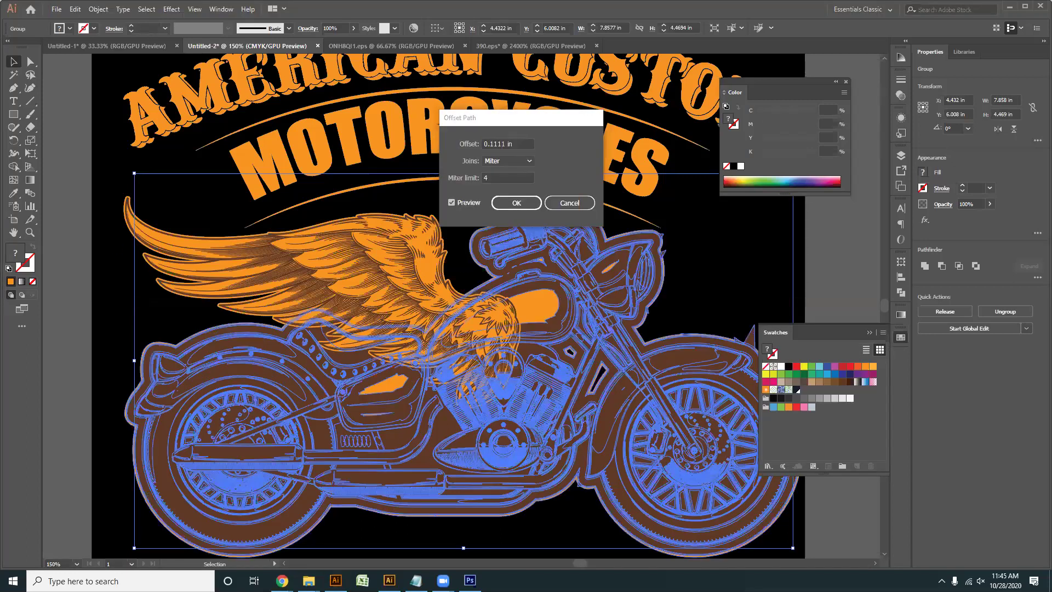
pyautogui.click(517, 203)
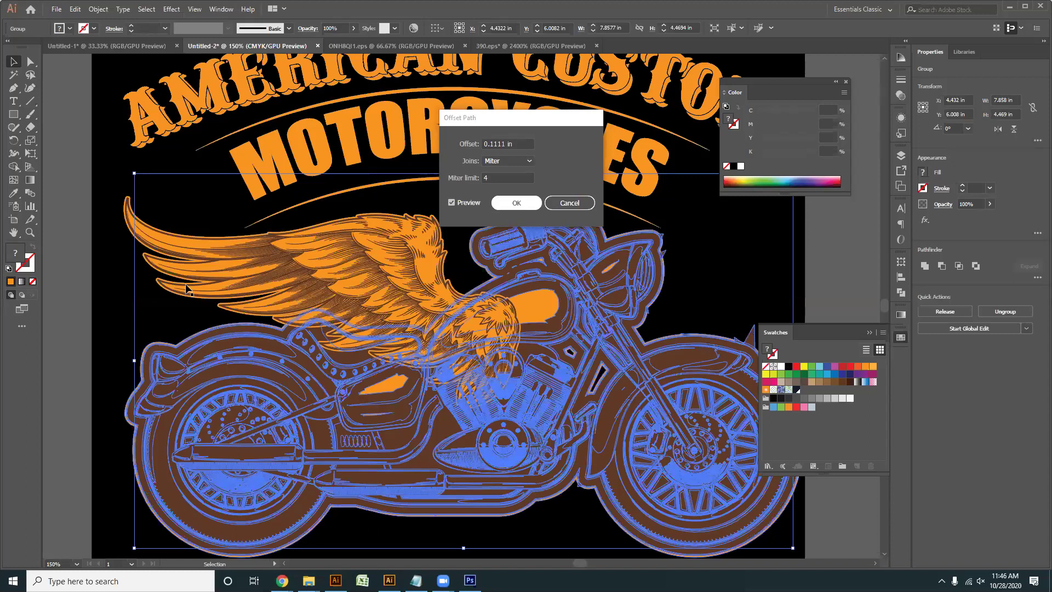
# - Subtract the motorcycle's offset outline from the lower arched line with Minus Front to leave a gap around the mirror
pyautogui.click(30, 61)
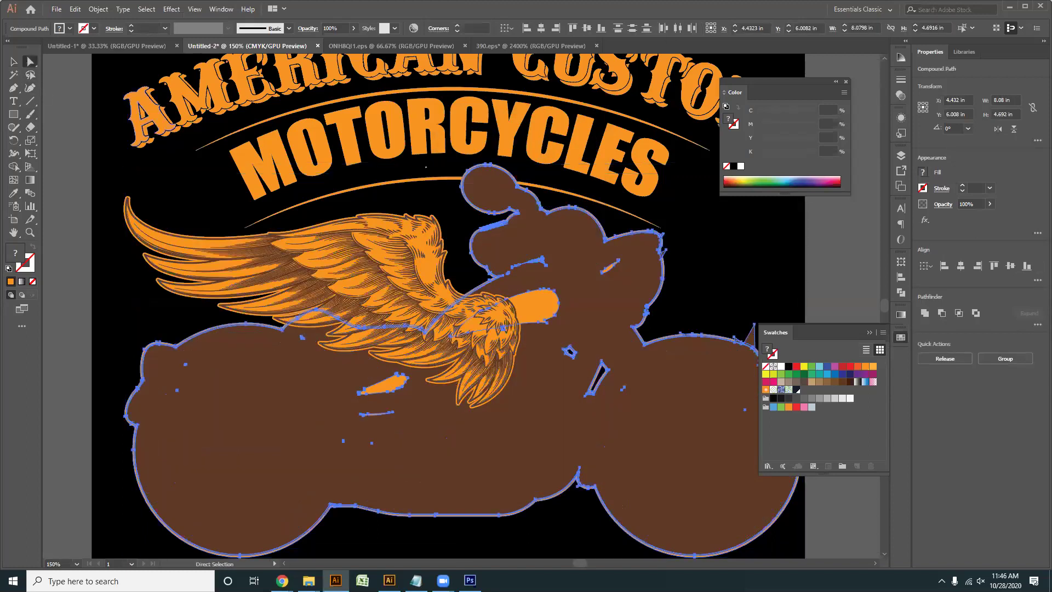
pyautogui.click(438, 184)
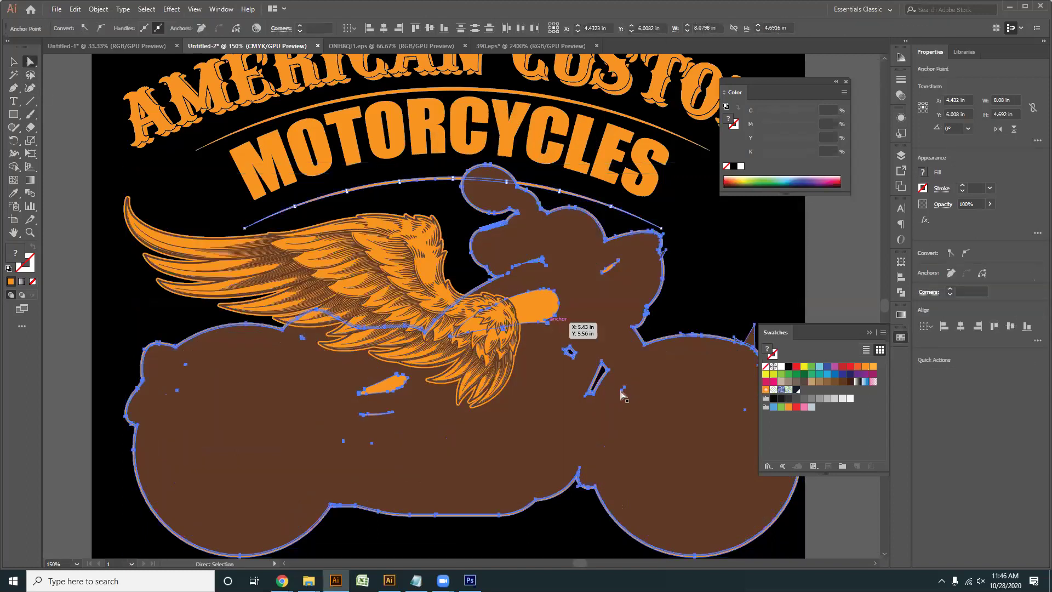
pyautogui.scroll(2, 613, 356)
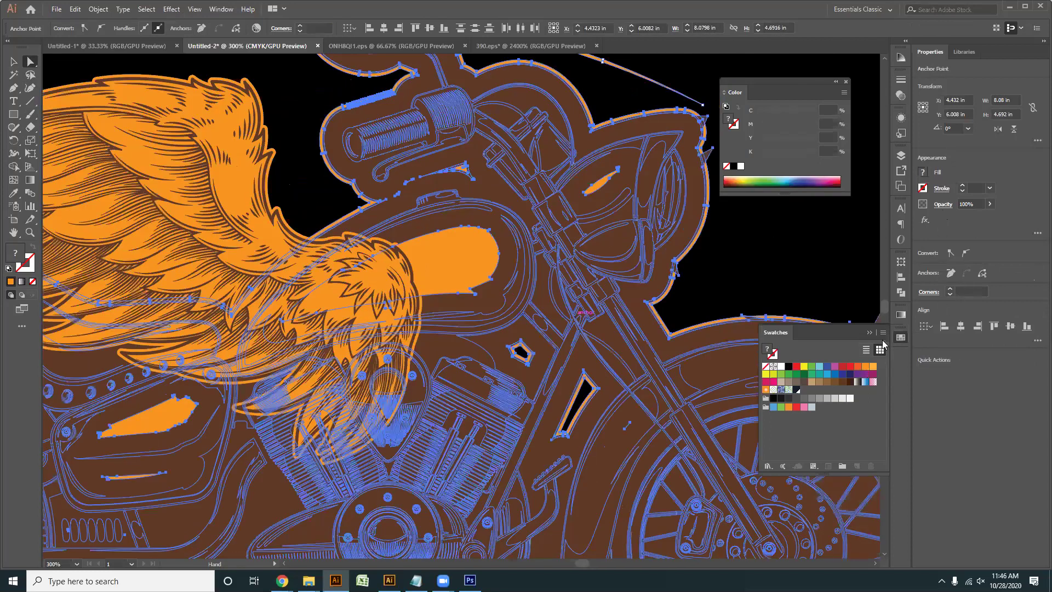
pyautogui.scroll(3, 932, 313)
pyautogui.hotkey('ctrl', 'shift', 'F9')
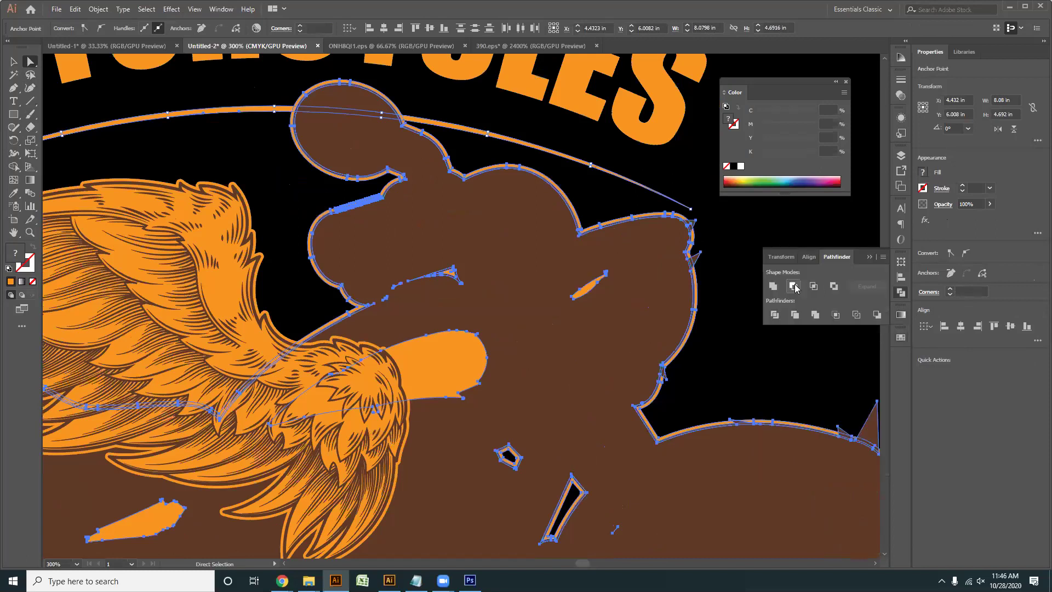
pyautogui.click(794, 286)
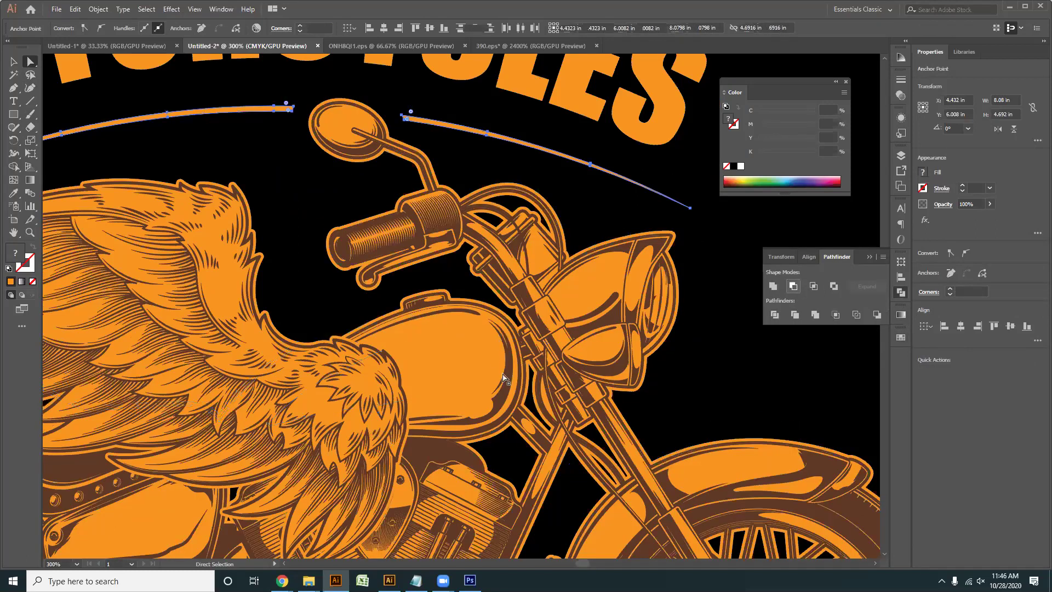
pyautogui.press('v')
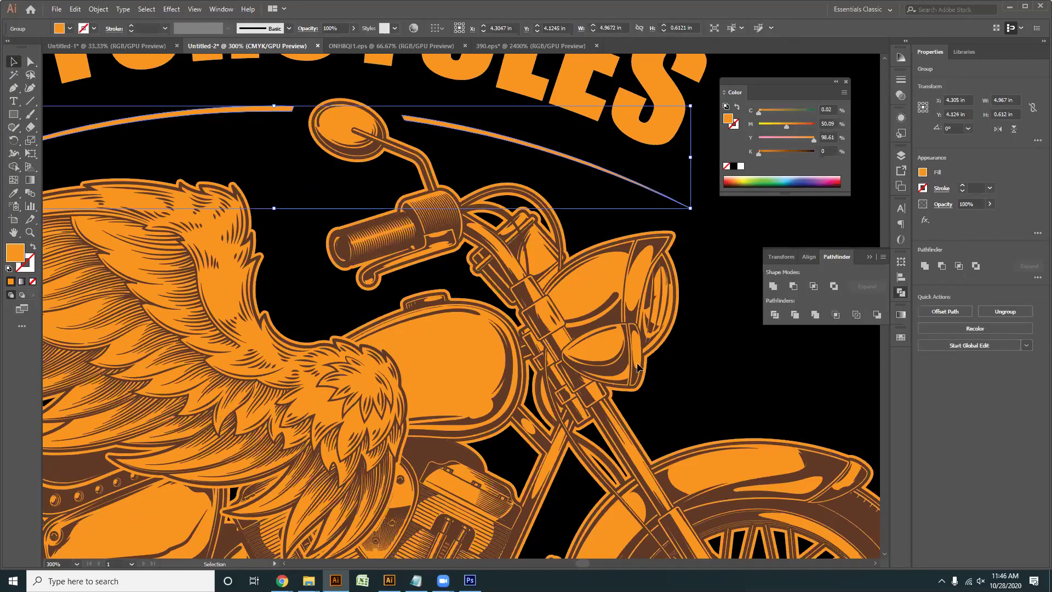
pyautogui.click(315, 313)
pyautogui.scroll(-4, 352, 326)
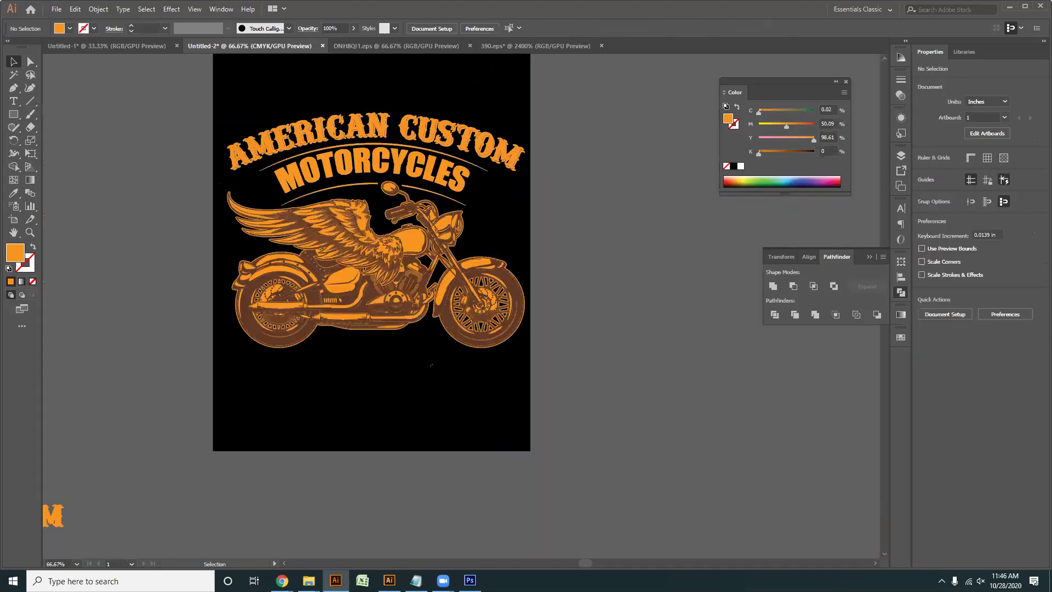
# - Move the arched lettering, arched lines and winged motorcycle up together on the artboard to Y 4.341 in
pyautogui.moveTo(390, 357); pyautogui.dragTo(434, 369)
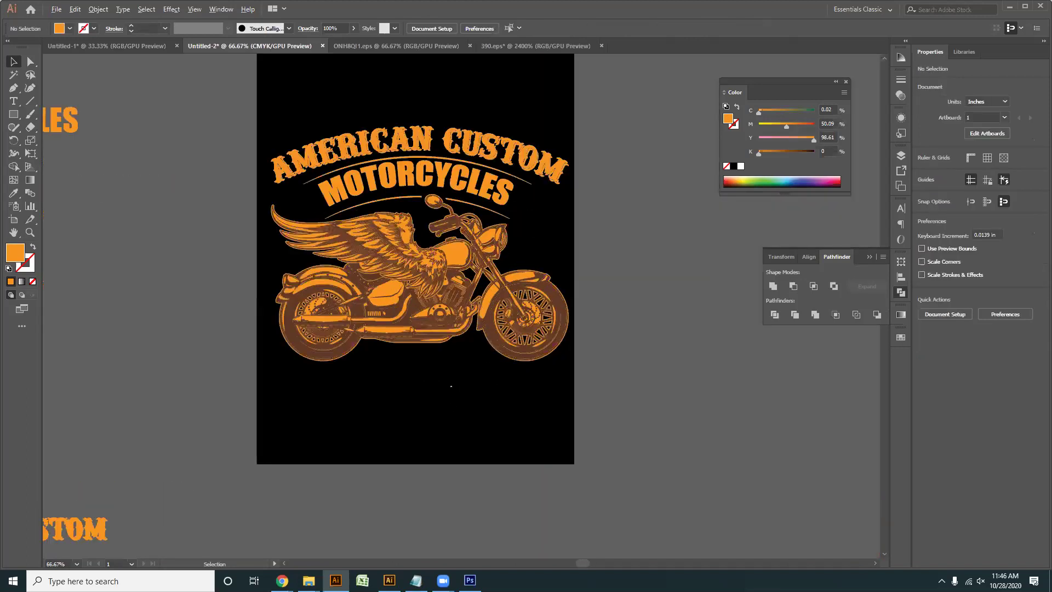
pyautogui.moveTo(478, 296); pyautogui.dragTo(505, 319)
pyautogui.moveTo(559, 414); pyautogui.dragTo(380, 159)
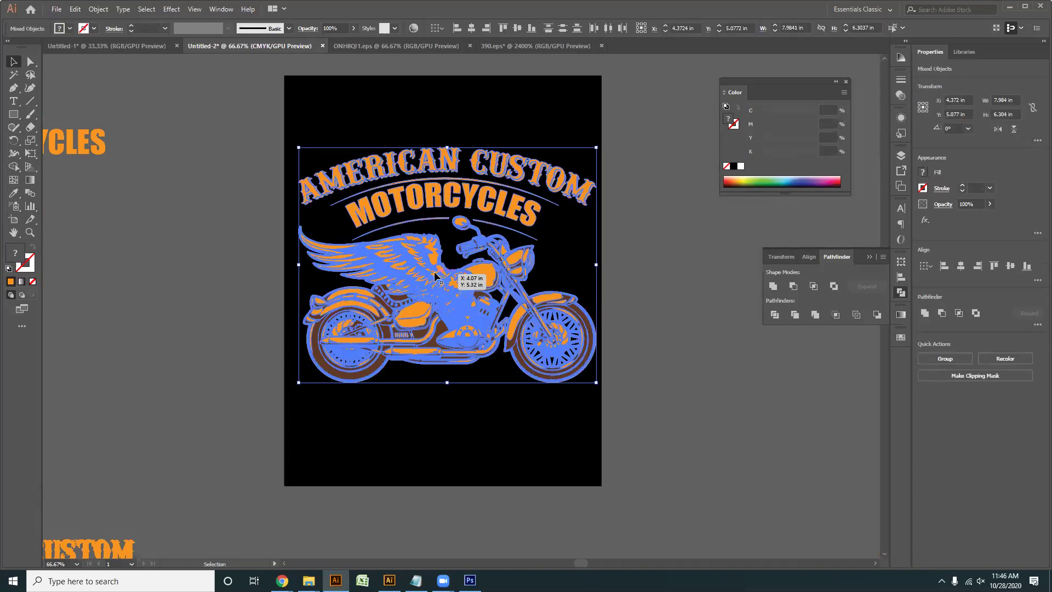
pyautogui.press('Up')
pyautogui.press('Up')
pyautogui.press('Up')
pyautogui.press('Up')
pyautogui.press('Up')
pyautogui.press('Up')
pyautogui.press('Up')
pyautogui.press('Up')
pyautogui.press('Up')
pyautogui.press('Up')
pyautogui.press('Up')
pyautogui.press('Up')
pyautogui.press('Up')
pyautogui.press('Up')
pyautogui.press('Up')
pyautogui.press('Up')
pyautogui.press('Up')
pyautogui.press('Up')
pyautogui.press('Up')
pyautogui.press('Up')
pyautogui.press('Up')
pyautogui.press('Up')
pyautogui.press('Up')
pyautogui.press('Up')
pyautogui.press('Up')
pyautogui.press('Up')
pyautogui.press('Up')
pyautogui.press('Up')
pyautogui.press('Up')
pyautogui.press('Up')
pyautogui.press('Up')
pyautogui.press('Up')
pyautogui.press('Up')
pyautogui.press('Up')
pyautogui.press('Up')
pyautogui.press('Up')
pyautogui.press('Up')
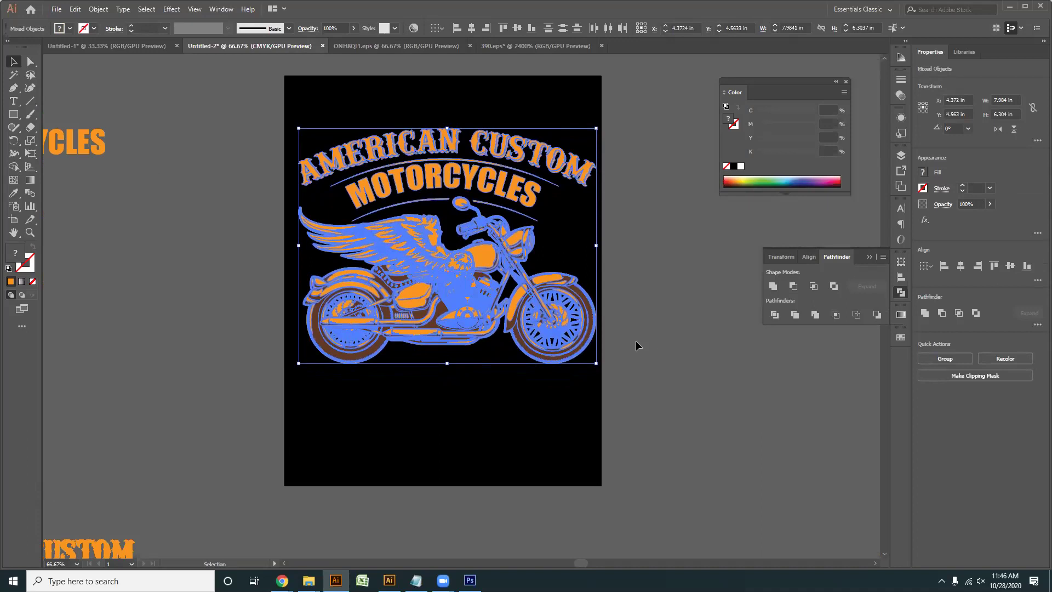
pyautogui.press('Up')
pyautogui.press('Up')
pyautogui.press('Up')
pyautogui.press('Up')
pyautogui.press('Up')
pyautogui.press('Up')
pyautogui.press('Up')
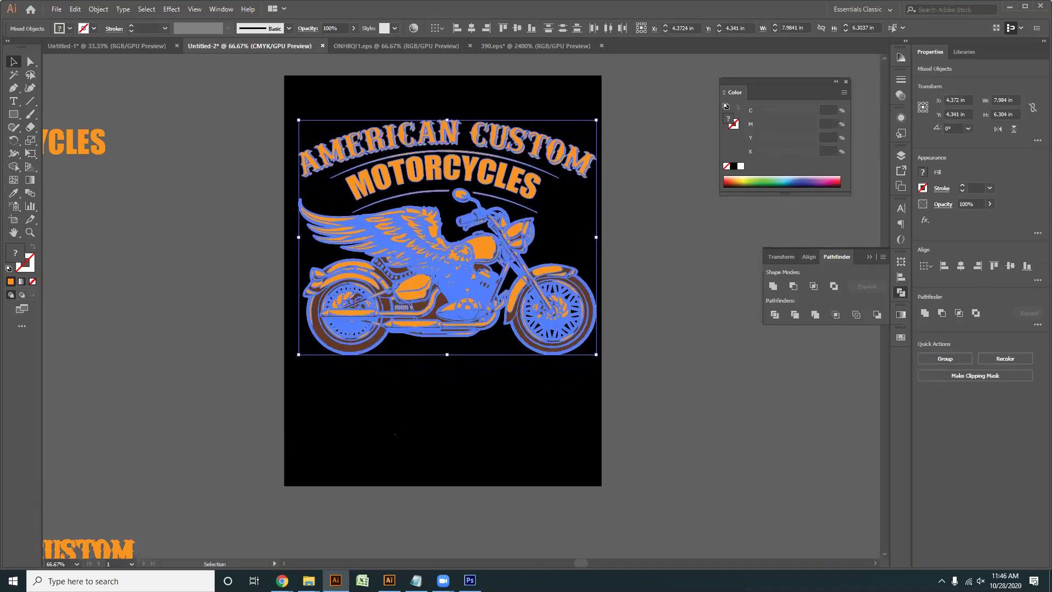
pyautogui.click(433, 391)
# - Change the font of the GASOLINE text below the artboard to Sweet Sensations Personal Use
pyautogui.scroll(-2, 433, 392)
pyautogui.moveTo(395, 371); pyautogui.dragTo(397, 232)
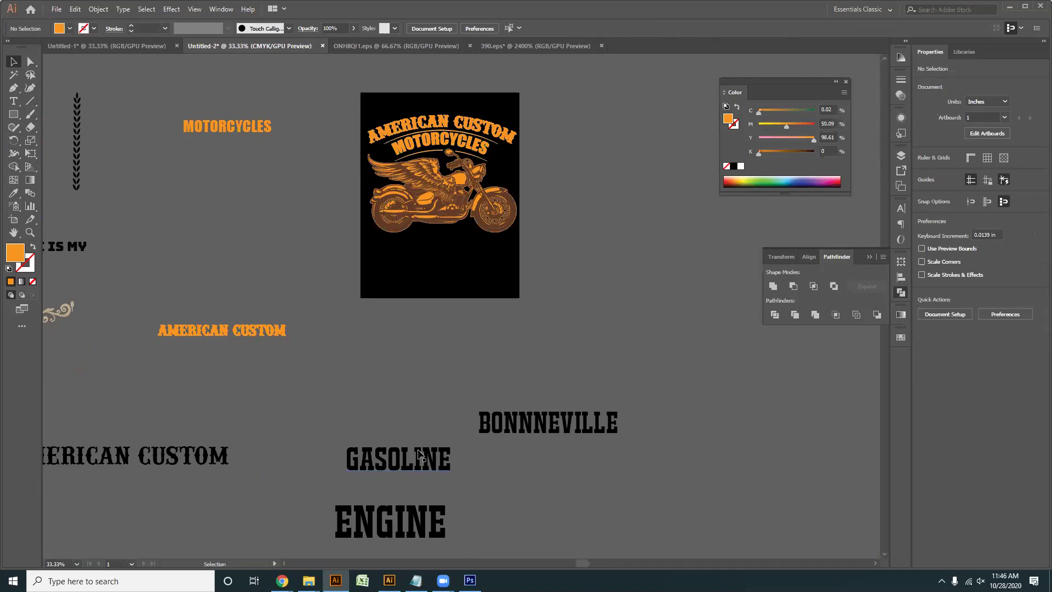
pyautogui.click(408, 459)
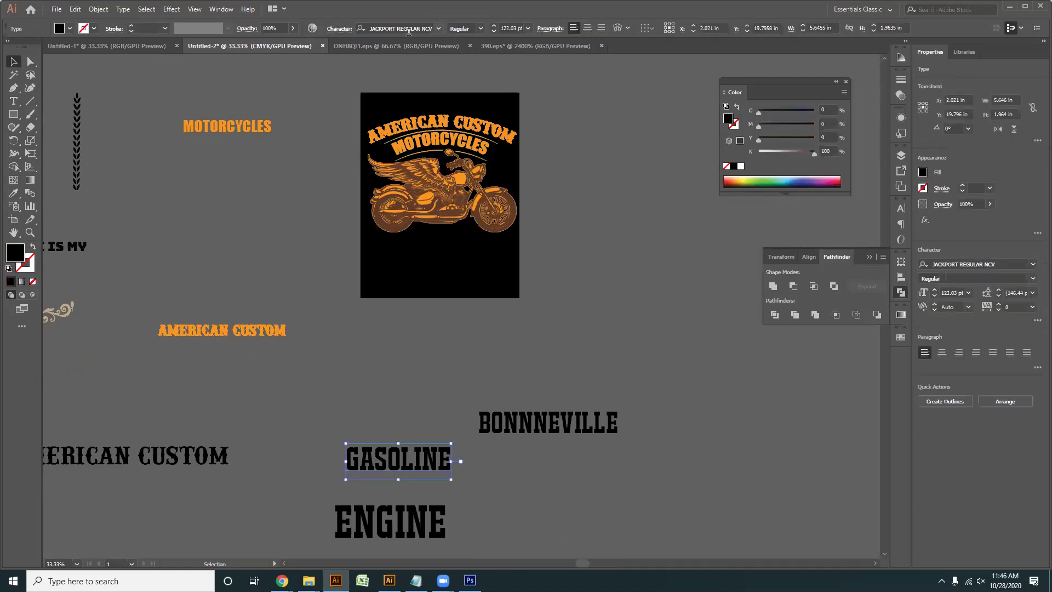
pyautogui.click(410, 29)
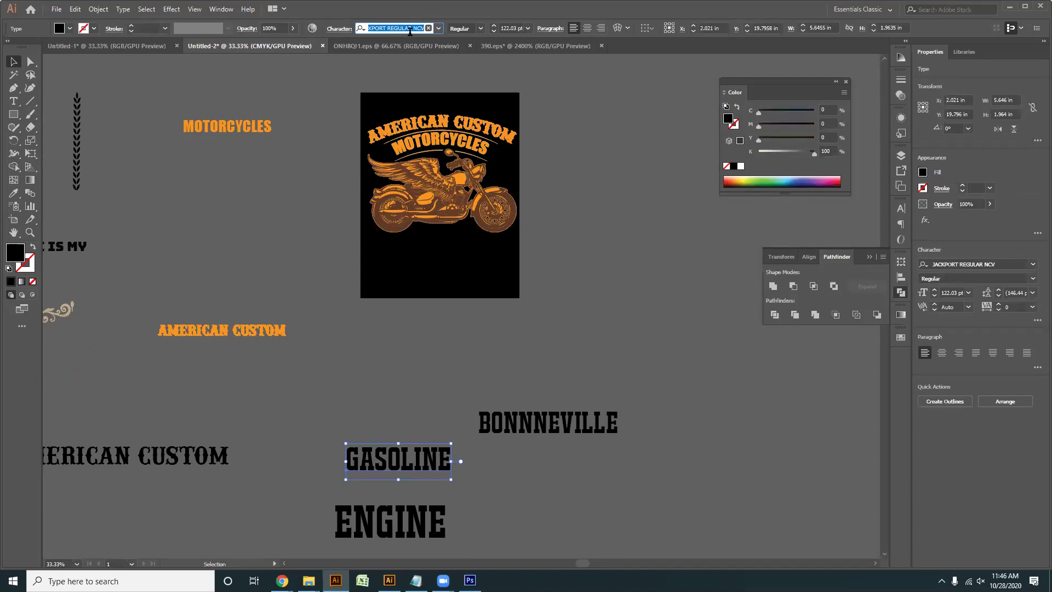
pyautogui.write('swee')
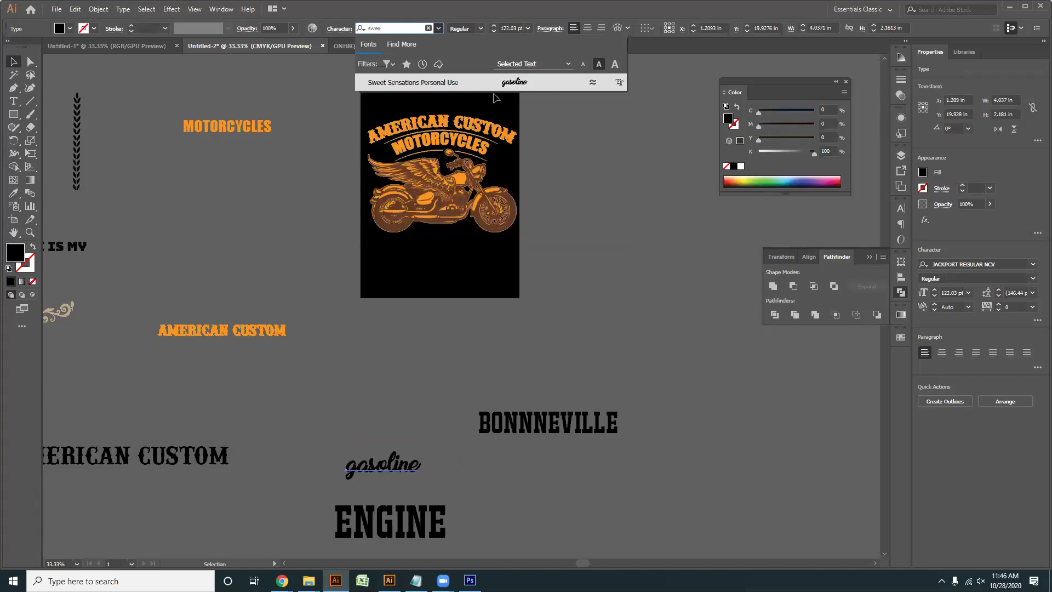
pyautogui.click(503, 82)
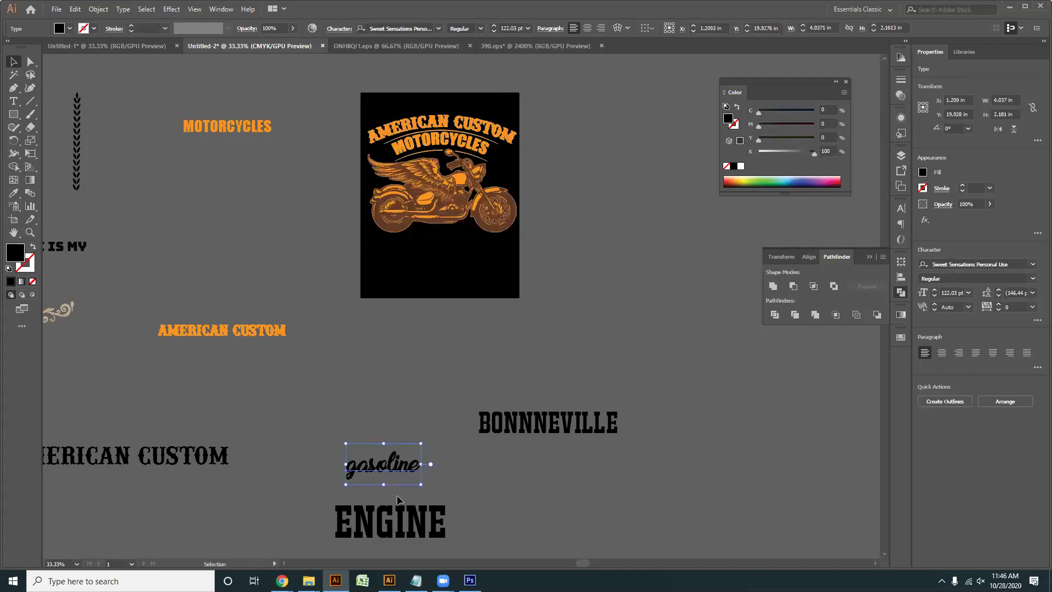
# - Apply All Caps to only the first letter of the gasoline text so that it reads Gasoline
pyautogui.hotkey('ctrl', '+')
pyautogui.moveTo(378, 444); pyautogui.dragTo(408, 260)
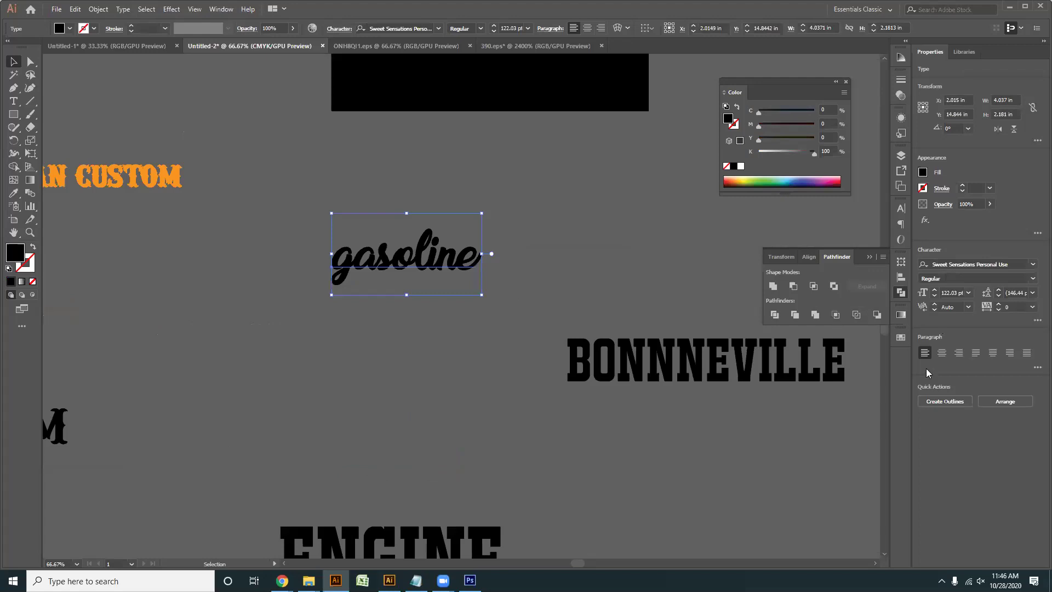
pyautogui.doubleClick(353, 288)
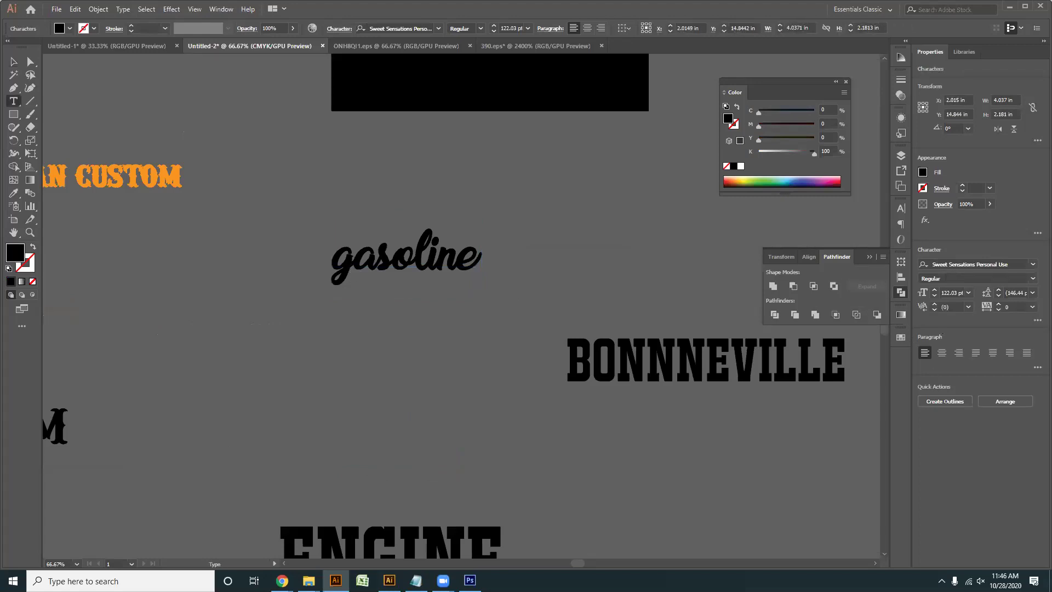
pyautogui.moveTo(352, 259); pyautogui.dragTo(333, 258)
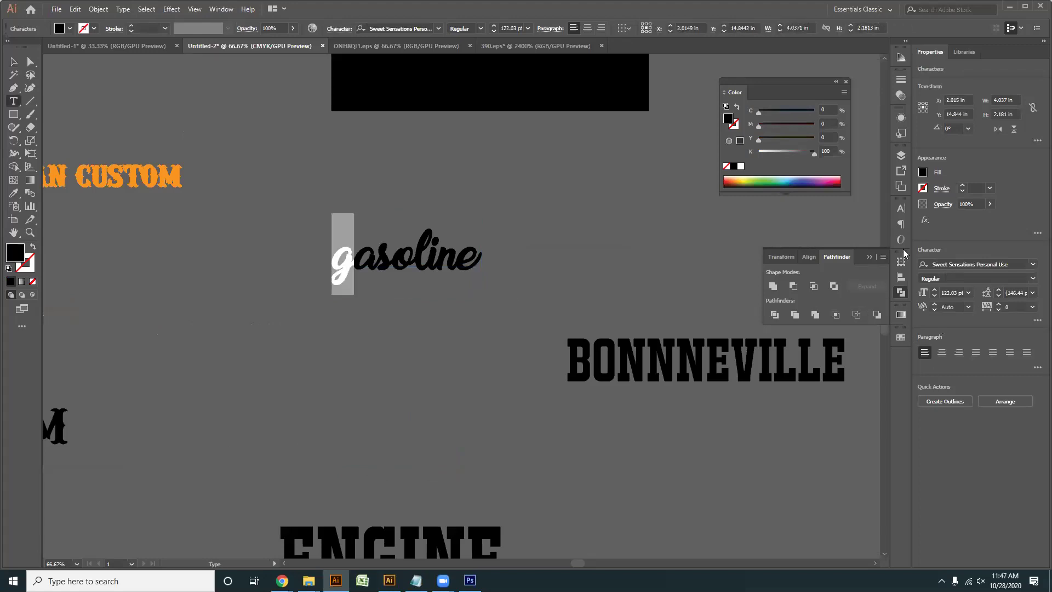
pyautogui.click(901, 208)
pyautogui.click(773, 315)
pyautogui.click(14, 61)
pyautogui.click(378, 475)
pyautogui.moveTo(442, 282); pyautogui.dragTo(421, 424)
# - Fill the Gasoline text with white and convert it to outlines
pyautogui.click(427, 413)
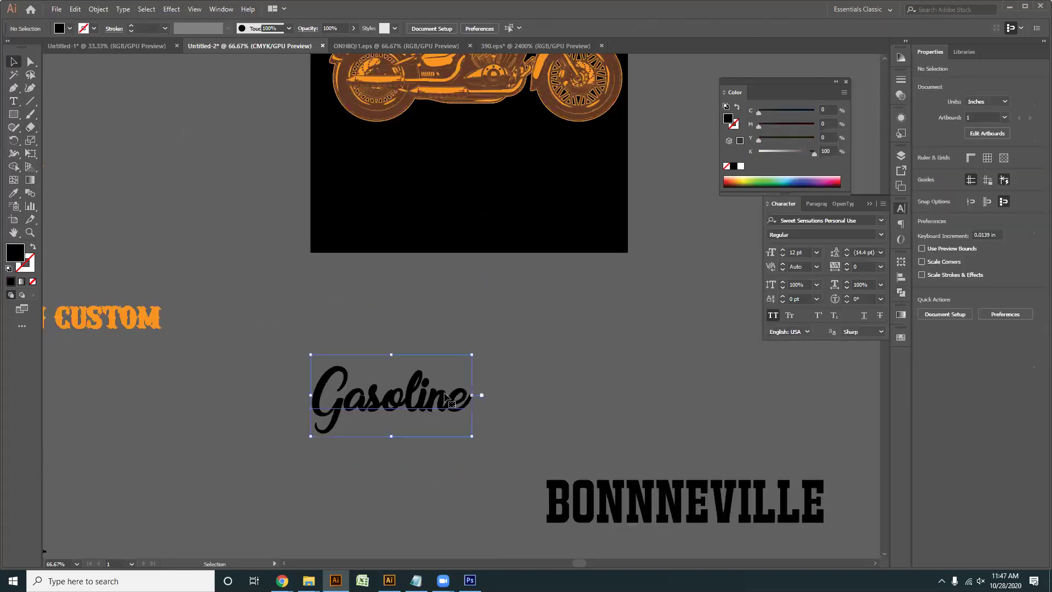
pyautogui.click(900, 337)
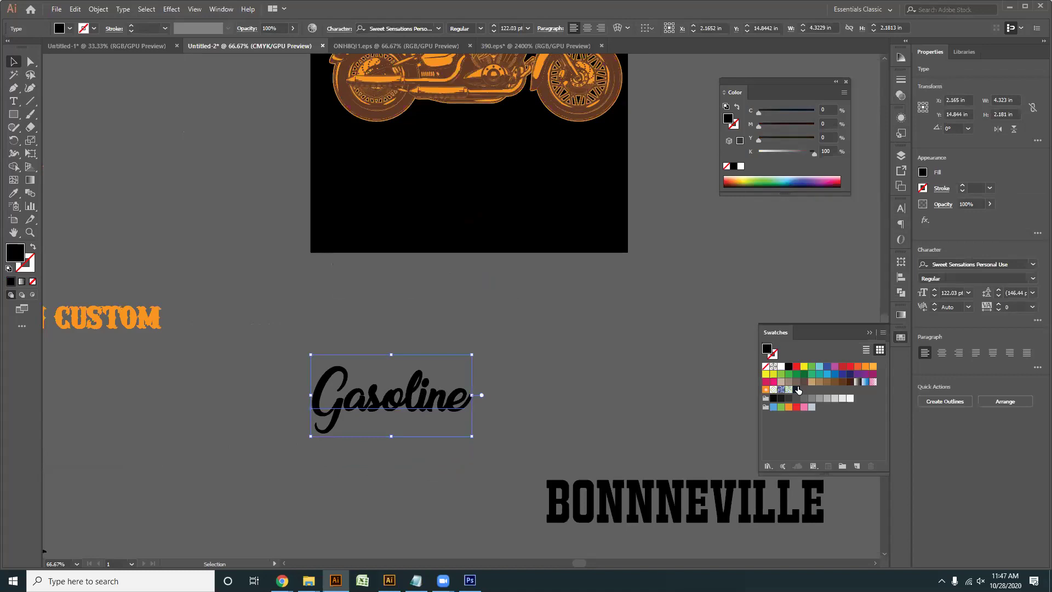
pyautogui.click(780, 366)
pyautogui.click(556, 404)
pyautogui.click(328, 384)
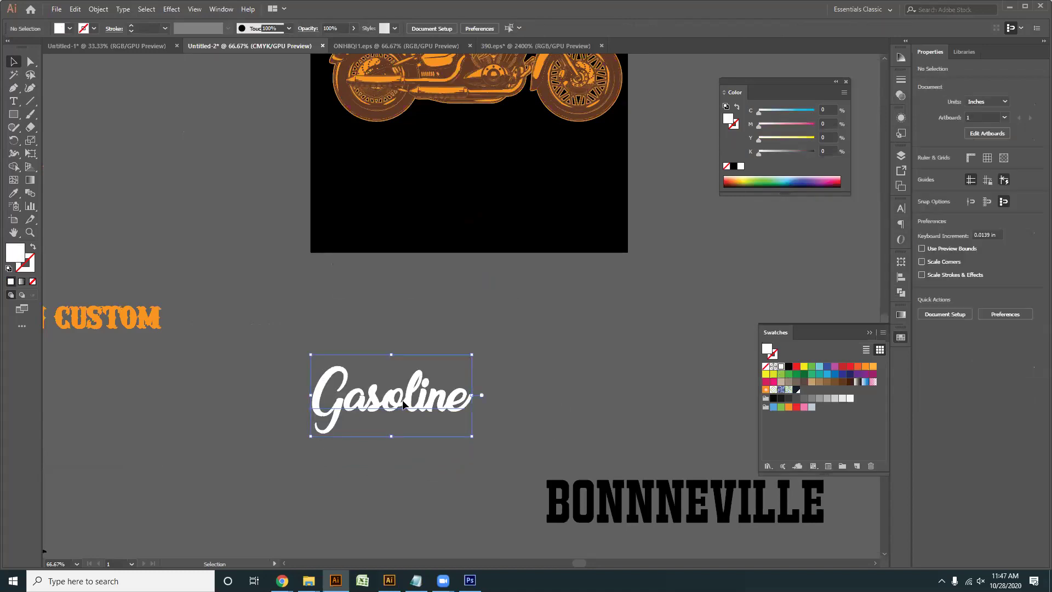
pyautogui.scroll(-1, 404, 405)
pyautogui.rightClick(466, 482)
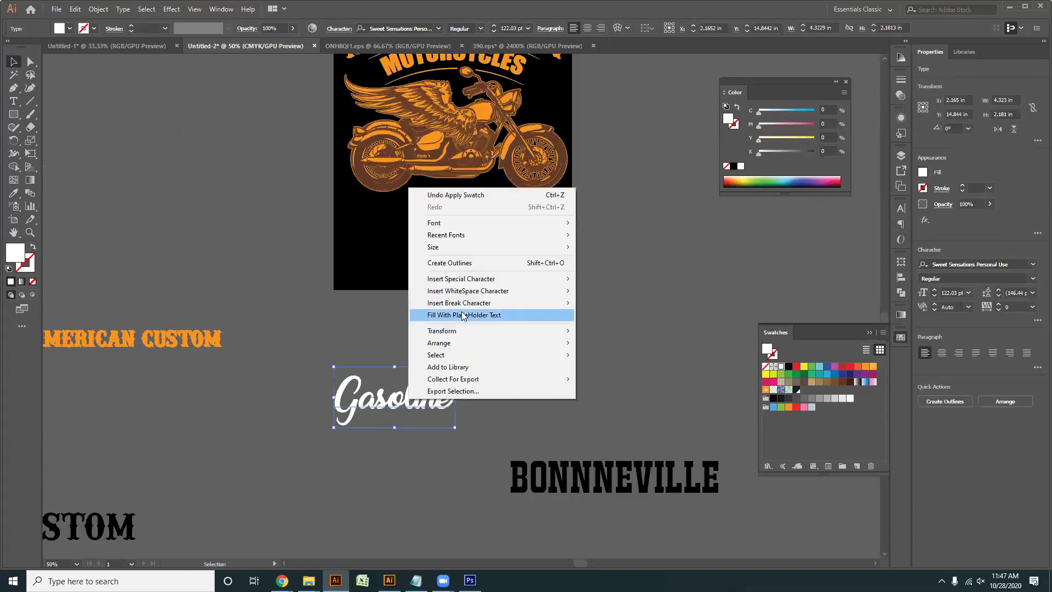
pyautogui.click(456, 267)
pyautogui.click(423, 462)
# - Move the outlined Gasoline lettering onto the lower edge of the motorcycle and bring it to the front
pyautogui.scroll(1, 435, 443)
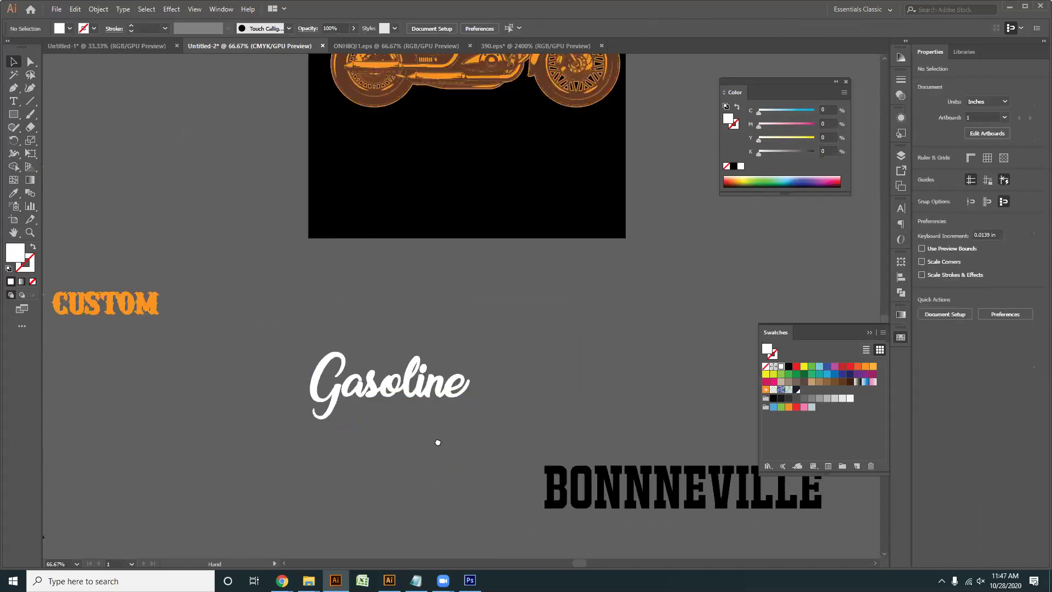
pyautogui.moveTo(437, 442); pyautogui.dragTo(485, 513)
pyautogui.moveTo(447, 453); pyautogui.dragTo(521, 216)
pyautogui.scroll(3, 521, 223)
pyautogui.moveTo(480, 256); pyautogui.dragTo(457, 351)
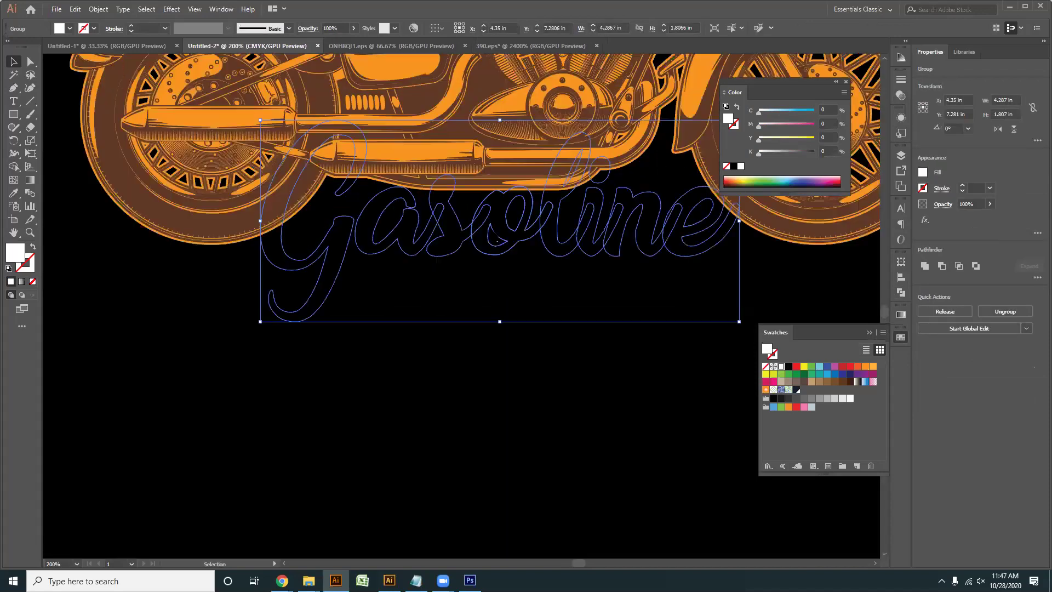
pyautogui.rightClick(537, 357)
pyautogui.moveTo(602, 352)
pyautogui.click(637, 347)
pyautogui.scroll(-1, 504, 271)
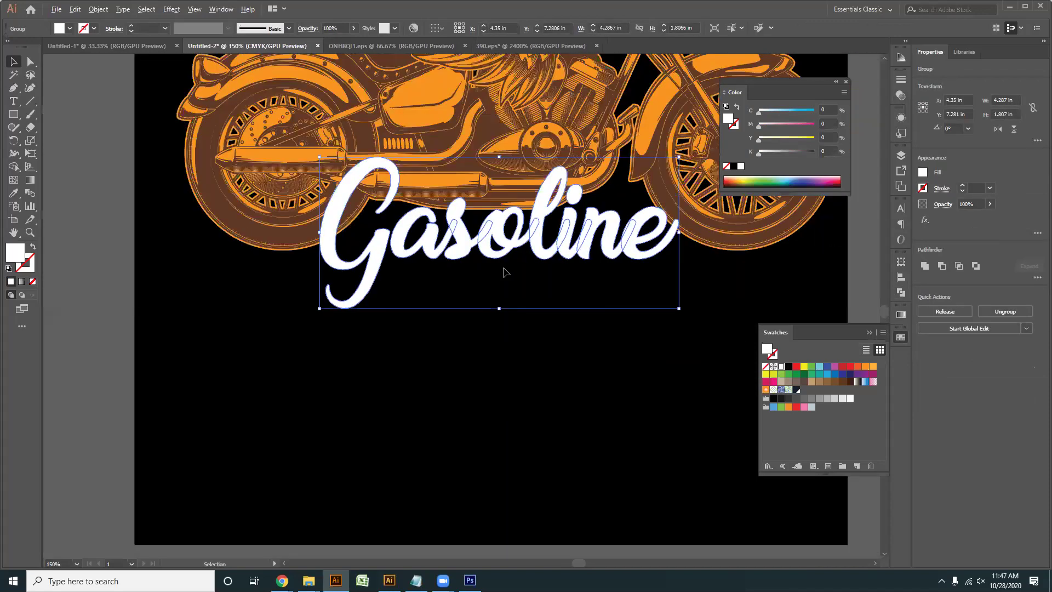
pyautogui.hotkey('alt', 'f')
pyautogui.click(502, 423)
# - Nudge the Gasoline lettering down over the motorcycle's exhaust to Y 7.42 in
pyautogui.click(494, 243)
pyautogui.press('Down')
pyautogui.press('Down')
pyautogui.press('Down')
pyautogui.press('Down')
pyautogui.press('Down')
pyautogui.press('Down')
pyautogui.press('Down')
pyautogui.press('Down')
pyautogui.press('Down')
pyautogui.press('Down')
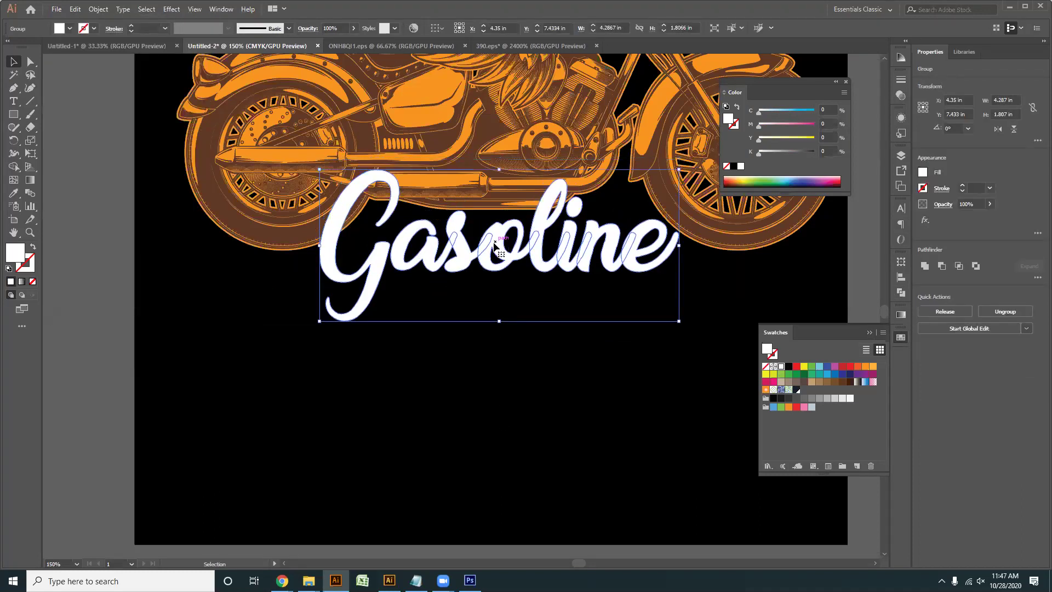
pyautogui.press('Up')
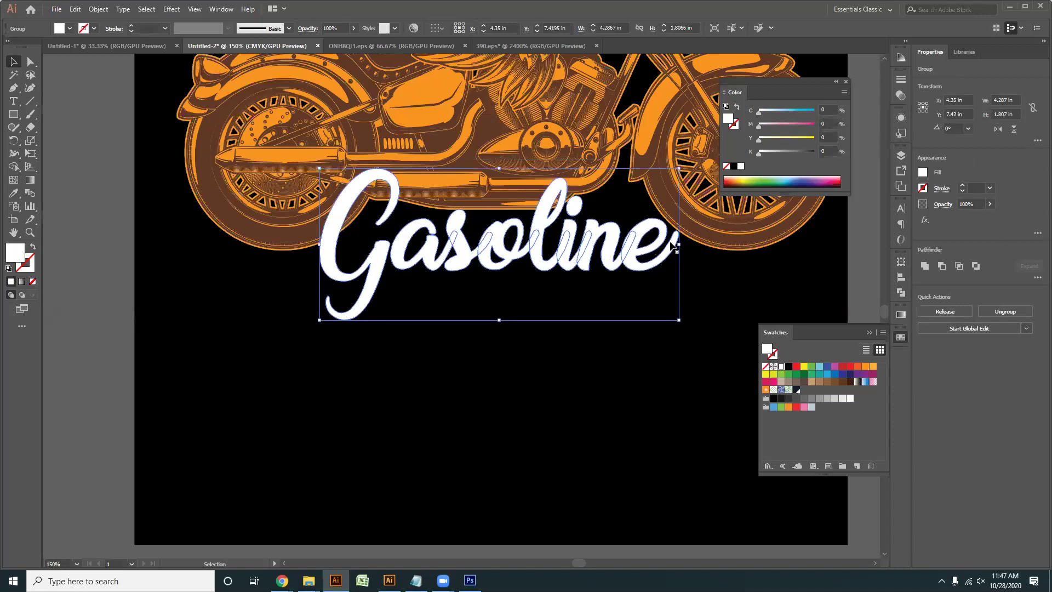
# - Enlarge the Gasoline lettering proportionally to about 4.63 in wide and nudge it between the wheels to about X 4.492 in, Y 7.447 in
pyautogui.moveTo(678, 243); pyautogui.dragTo(707, 246)
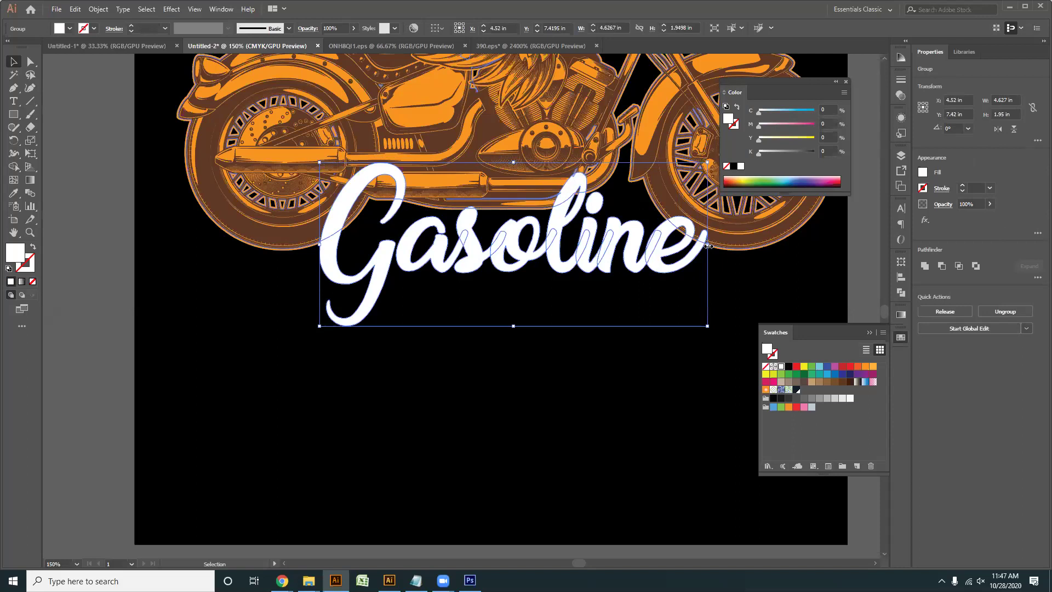
pyautogui.press('Down')
pyautogui.press('Down')
pyautogui.press('Down')
pyautogui.press('Left')
pyautogui.press('Left')
pyautogui.press('Left')
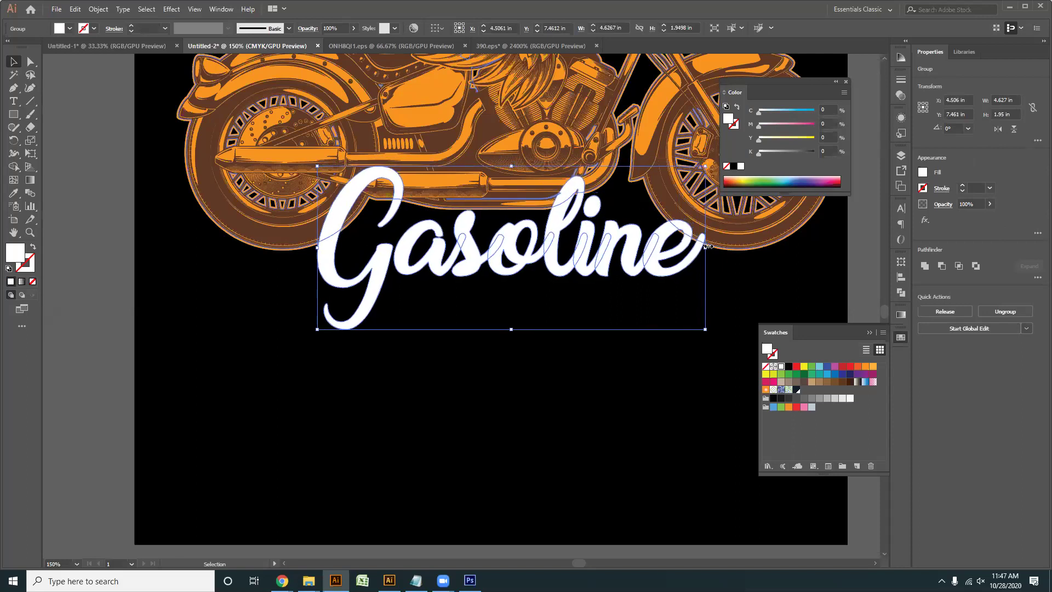
pyautogui.press('Up')
pyautogui.press('Up')
pyautogui.press('Right')
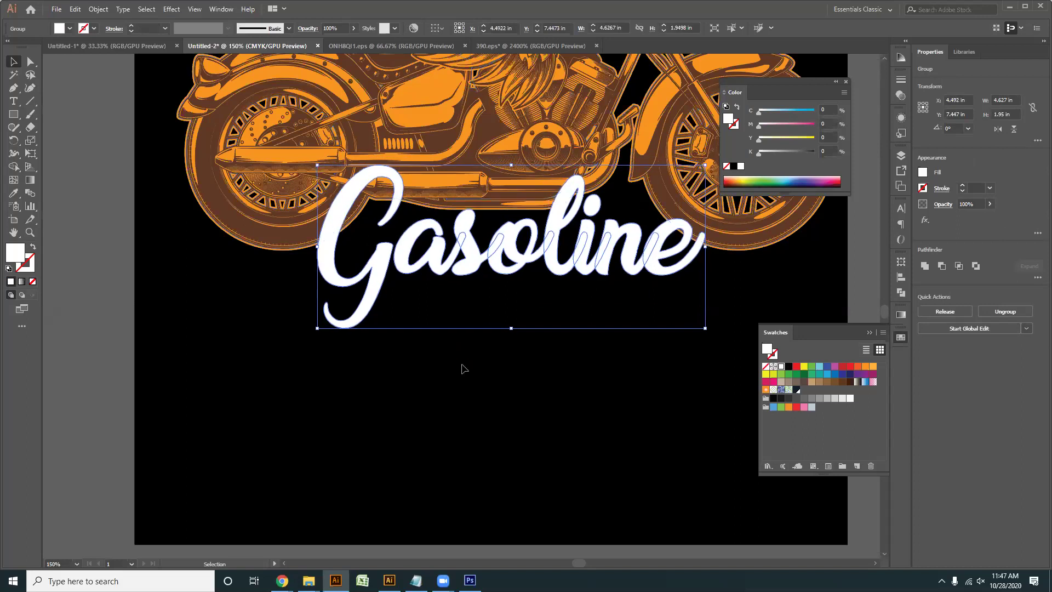
pyautogui.click(486, 343)
# - Erase the motorcycle artwork showing inside the loop of the G in Gasoline, using a reduced Eraser size on the motorcycle group
pyautogui.scroll(-2, 484, 342)
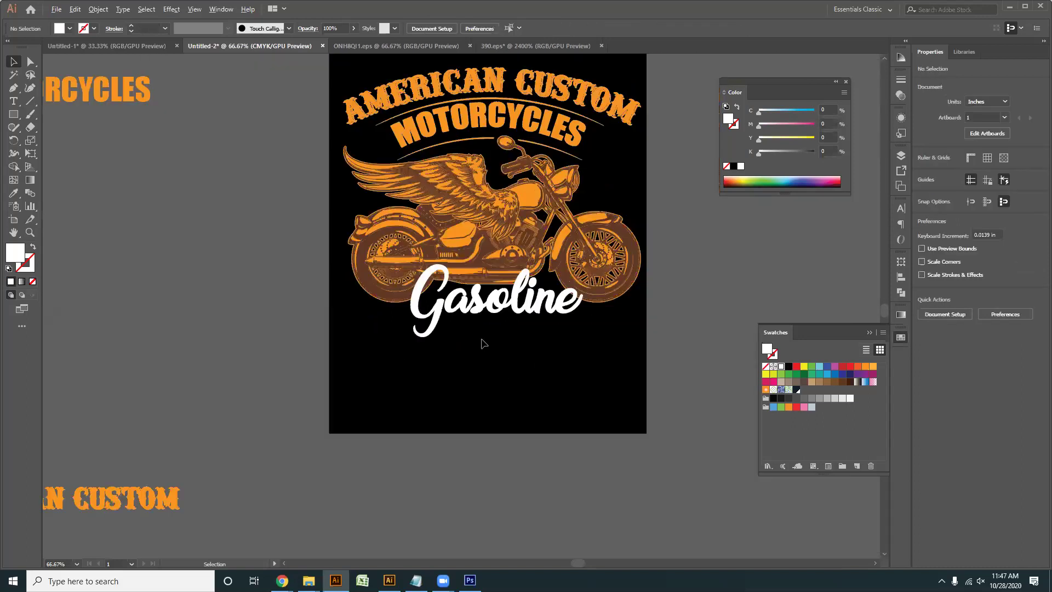
pyautogui.scroll(2, 479, 339)
pyautogui.click(434, 182)
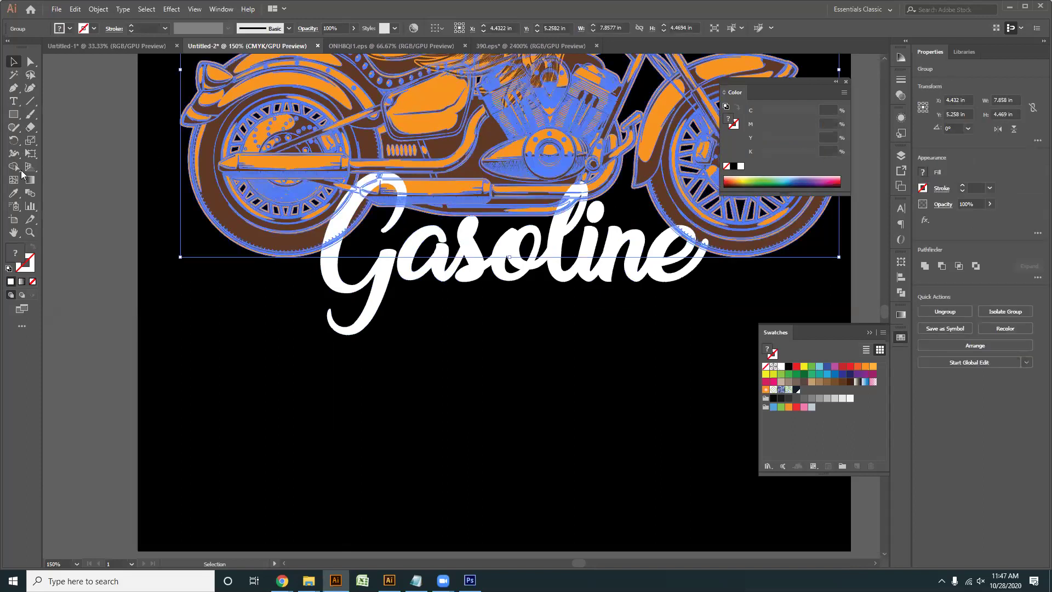
pyautogui.click(30, 127)
pyautogui.scroll(2, 377, 230)
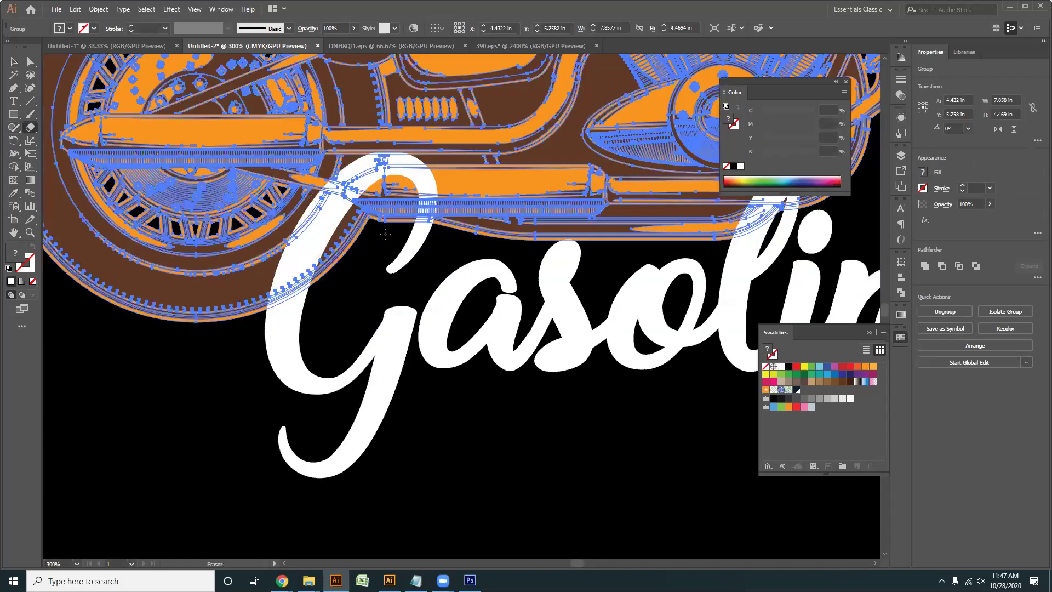
pyautogui.scroll(-2, 385, 234)
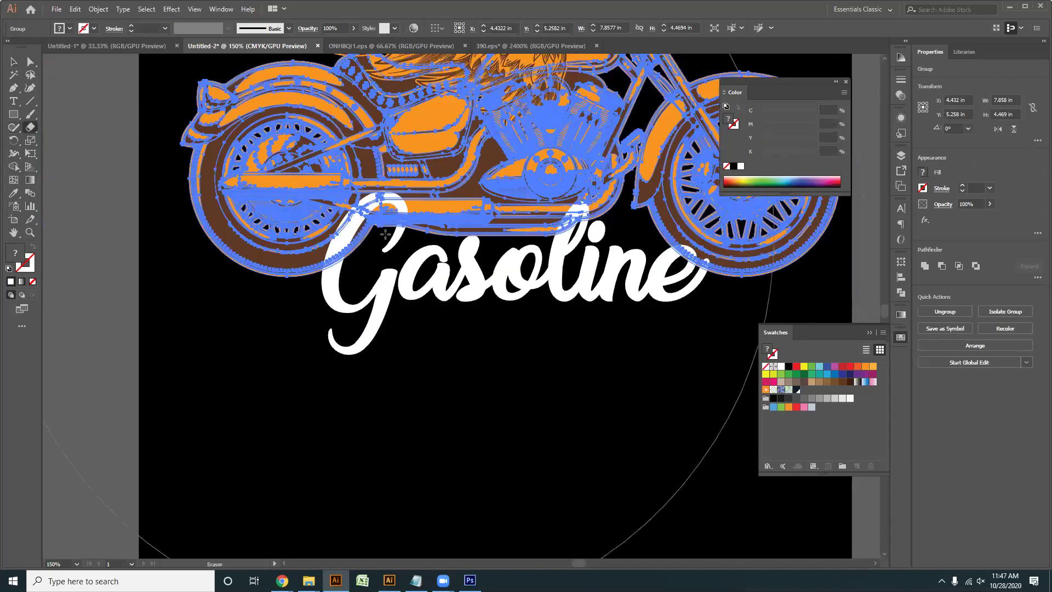
pyautogui.press('[')
pyautogui.press('[')
pyautogui.press('[')
pyautogui.press('[')
pyautogui.press('[')
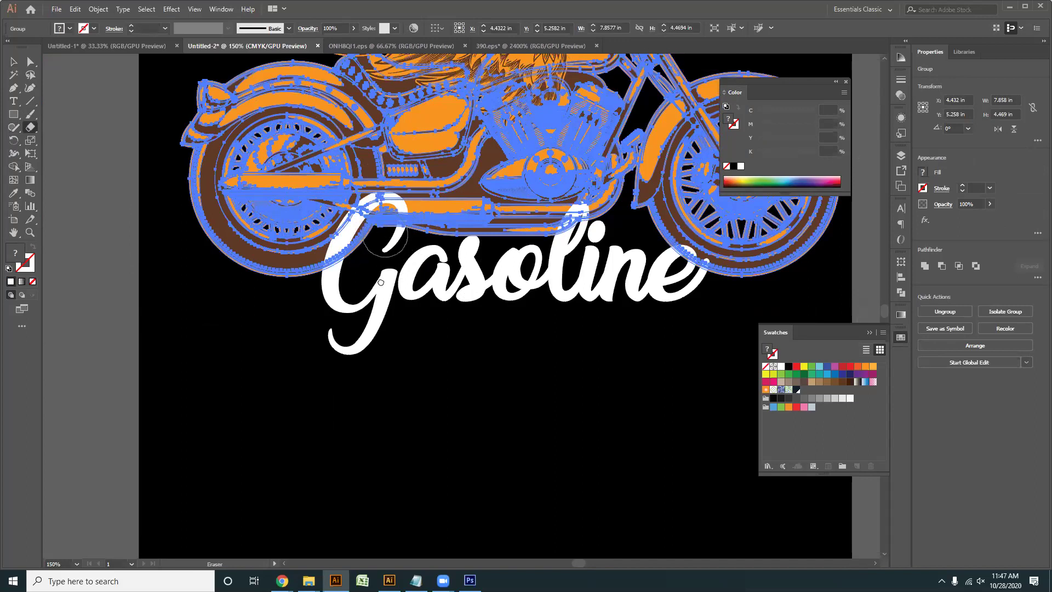
pyautogui.scroll(4, 384, 304)
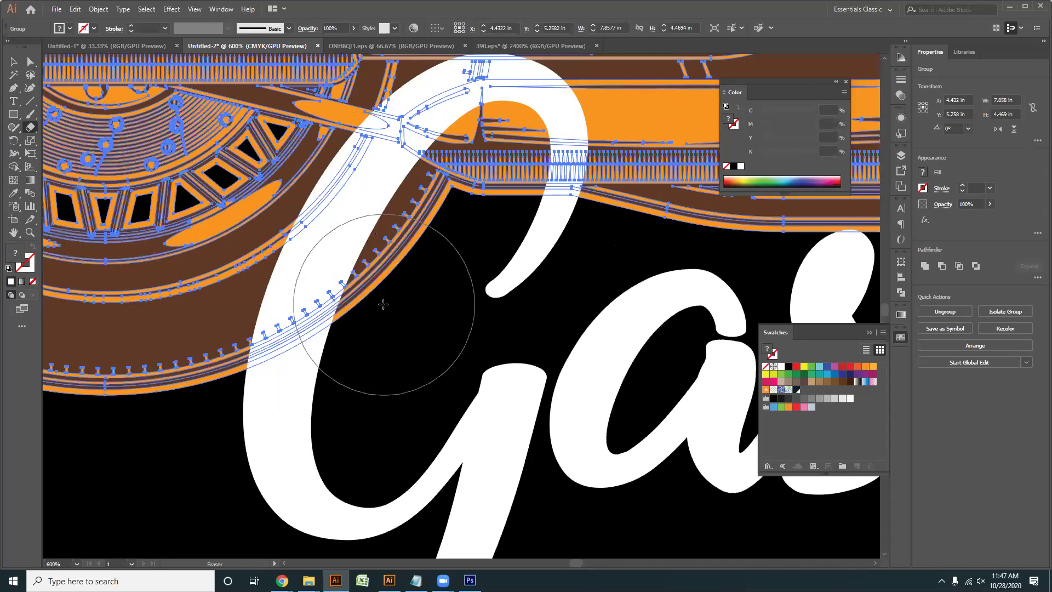
pyautogui.press('[')
pyautogui.press('[')
pyautogui.moveTo(378, 287)
pyautogui.mouseDown()
pyautogui.moveTo(391, 239)
pyautogui.moveTo(348, 318)
pyautogui.mouseUp()
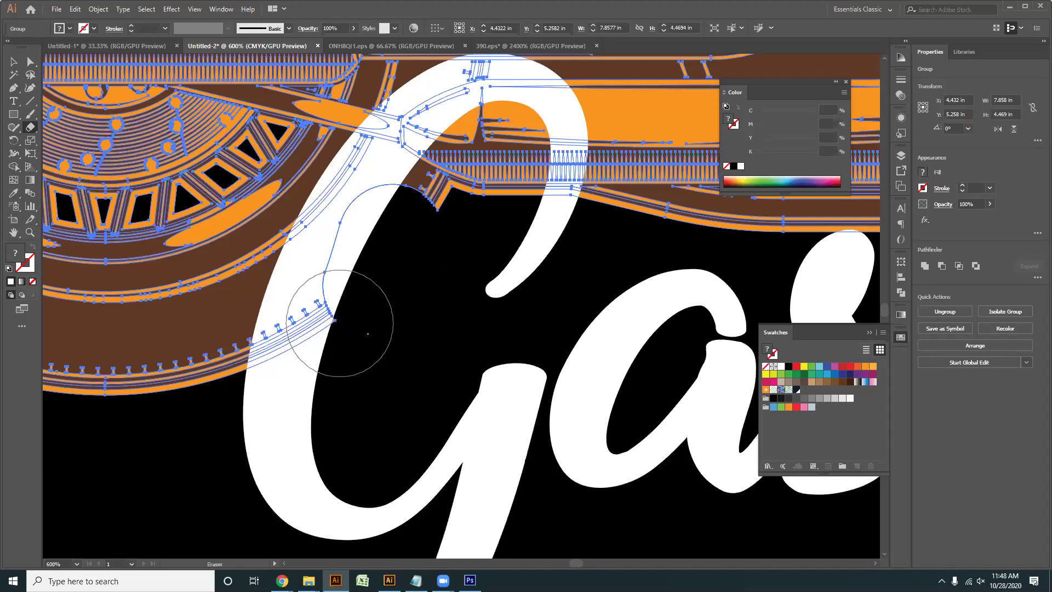
pyautogui.click(372, 325)
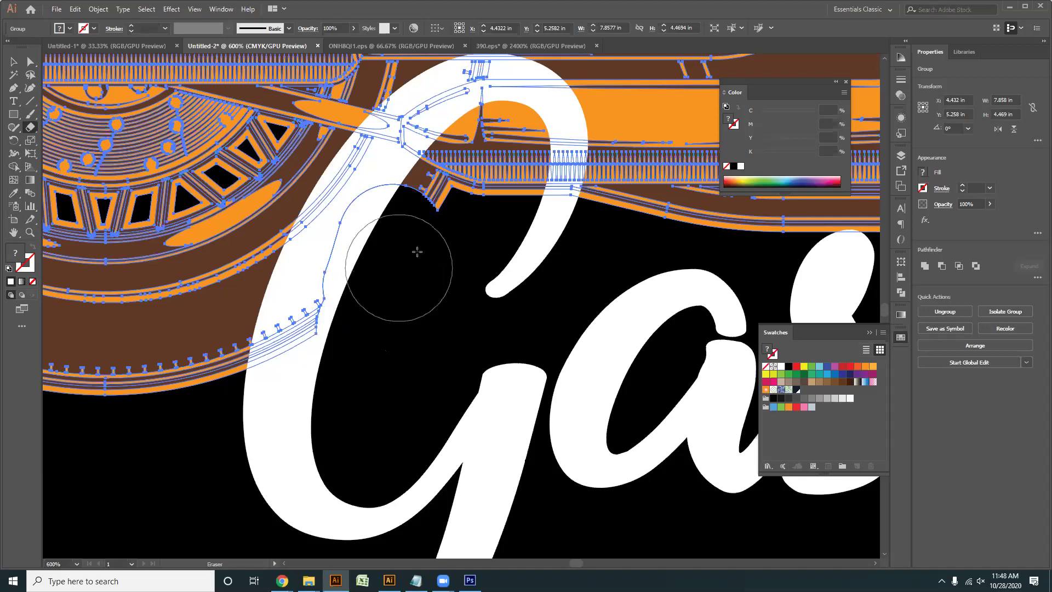
pyautogui.click(432, 177)
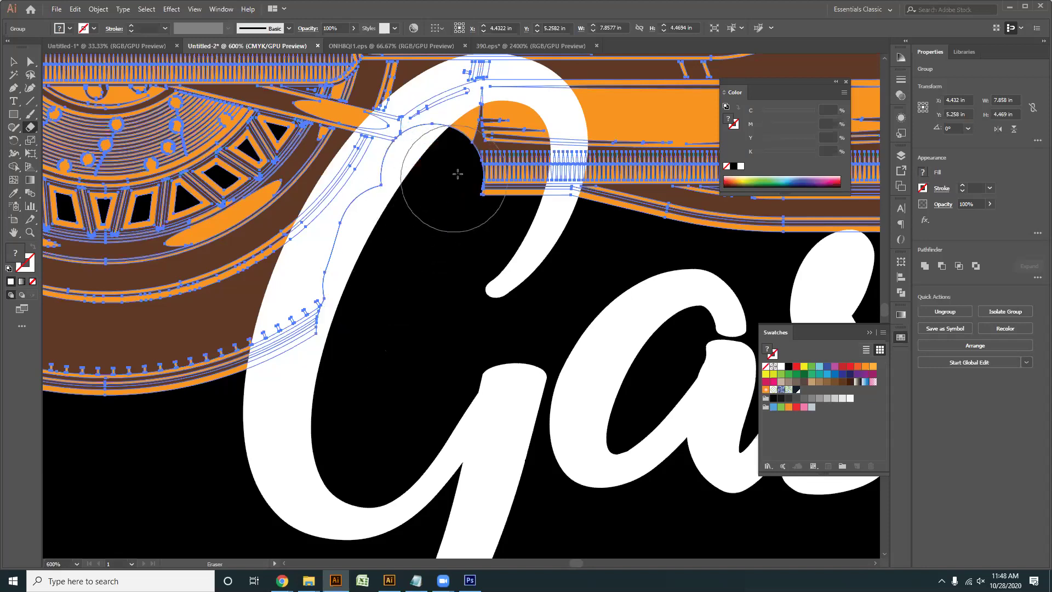
pyautogui.click(476, 136)
pyautogui.click(511, 141)
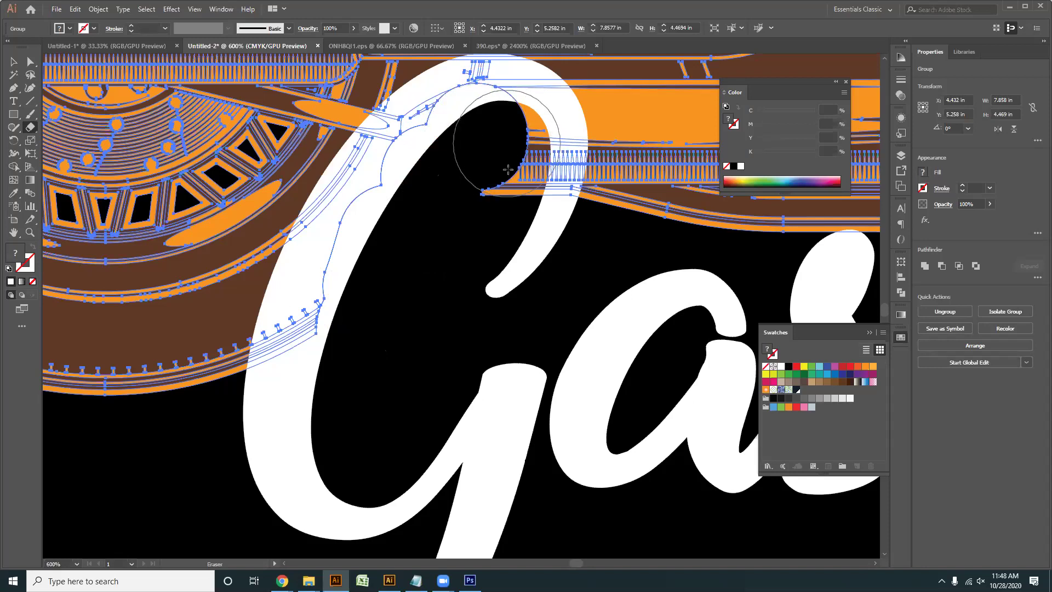
pyautogui.click(508, 169)
pyautogui.moveTo(584, 242); pyautogui.dragTo(255, 231)
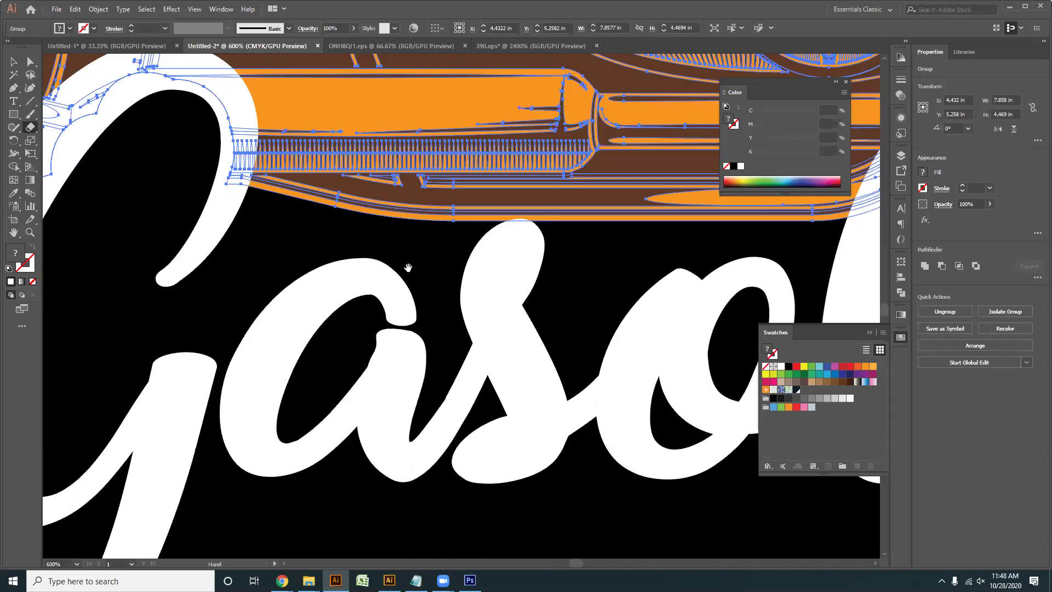
# - Erase the motorcycle artwork showing inside the loop of the l in Gasoline, using a smaller Eraser size
pyautogui.scroll(3, 504, 182)
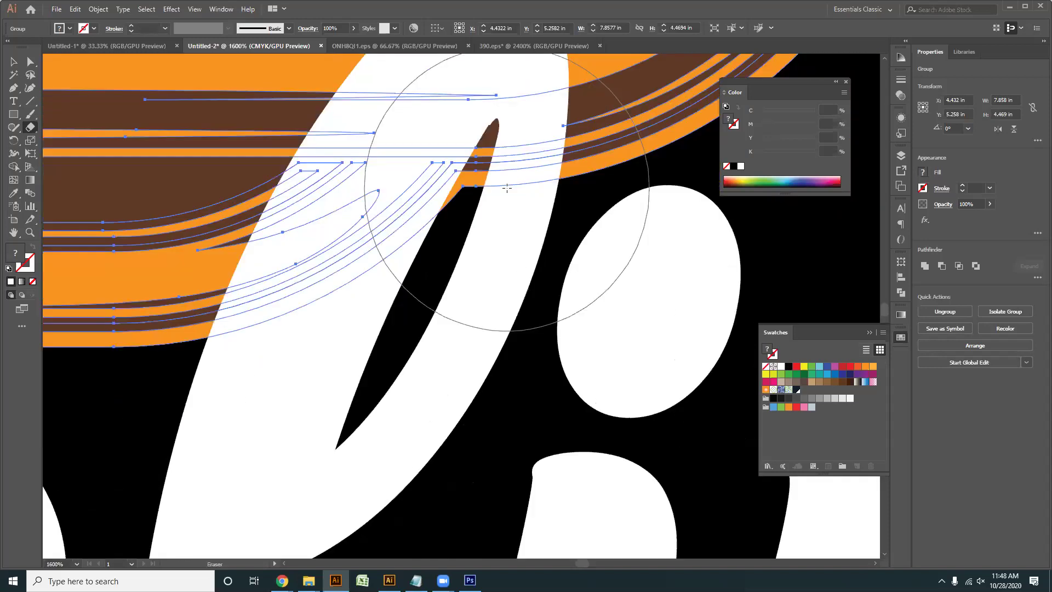
pyautogui.press('[')
pyautogui.press('[')
pyautogui.press('[')
pyautogui.press('[')
pyautogui.press('[')
pyautogui.press('[')
pyautogui.press('[')
pyautogui.press('[')
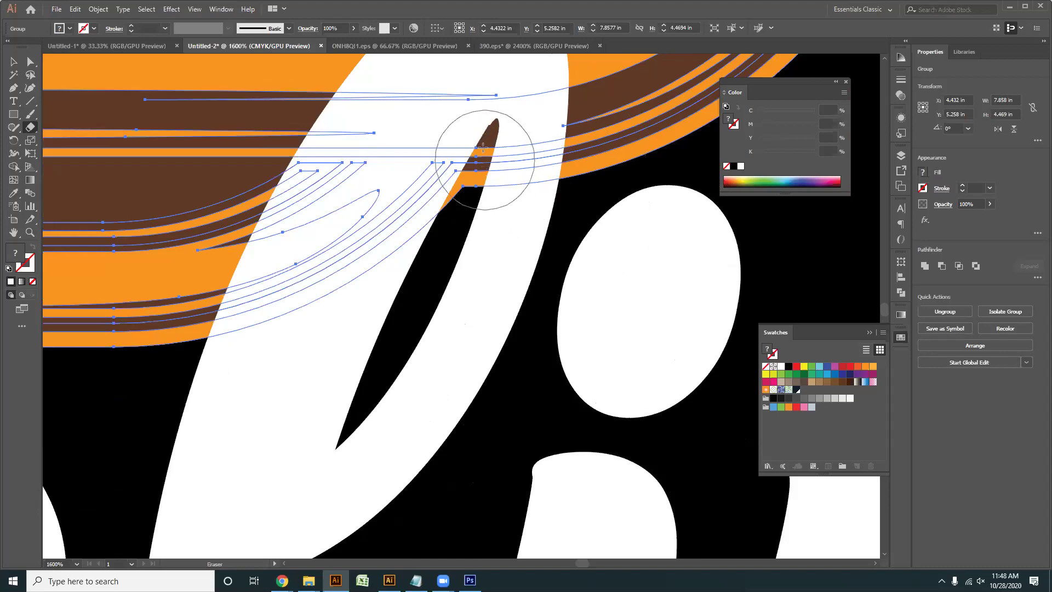
pyautogui.moveTo(471, 161)
pyautogui.mouseDown()
pyautogui.moveTo(452, 205)
pyautogui.moveTo(472, 218)
pyautogui.mouseUp()
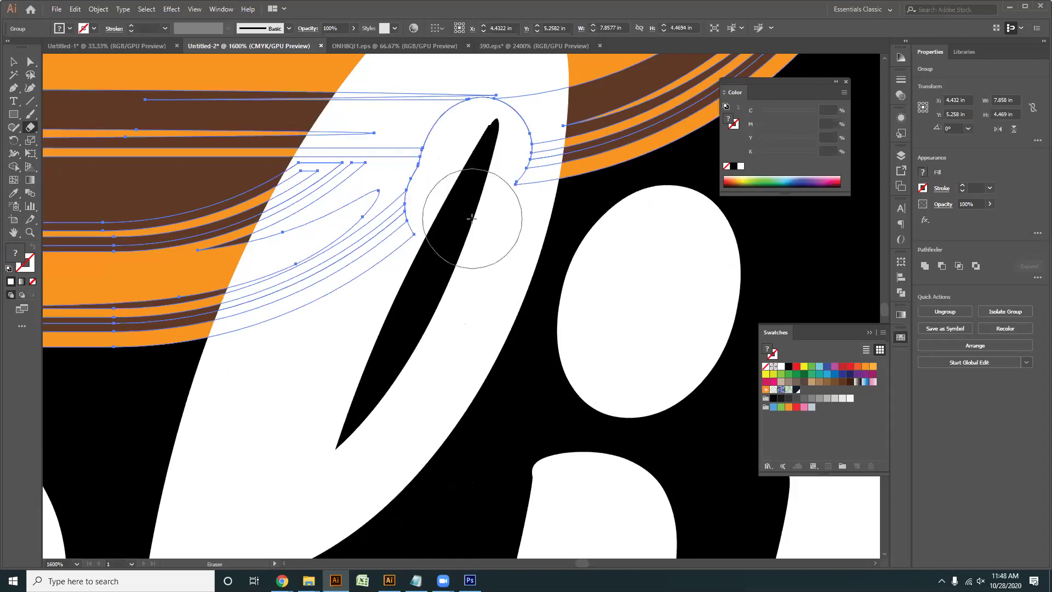
# - Erase the wheel artwork showing inside the loop of the e in Gasoline and deselect the motorcycle group
pyautogui.scroll(-1, 471, 218)
pyautogui.scroll(-1, 472, 219)
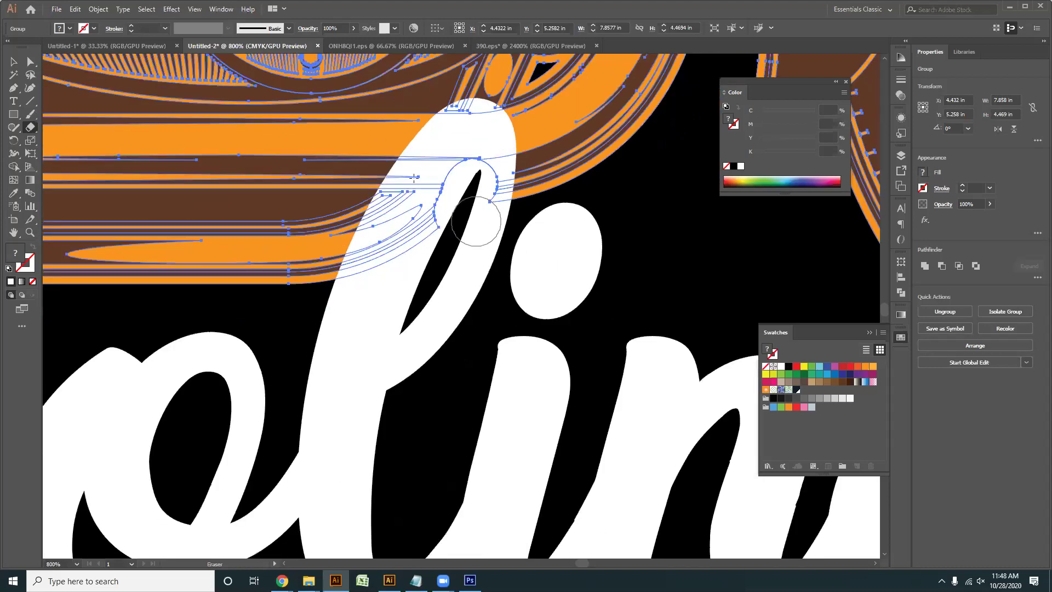
pyautogui.scroll(-4, 413, 178)
pyautogui.scroll(5, 515, 247)
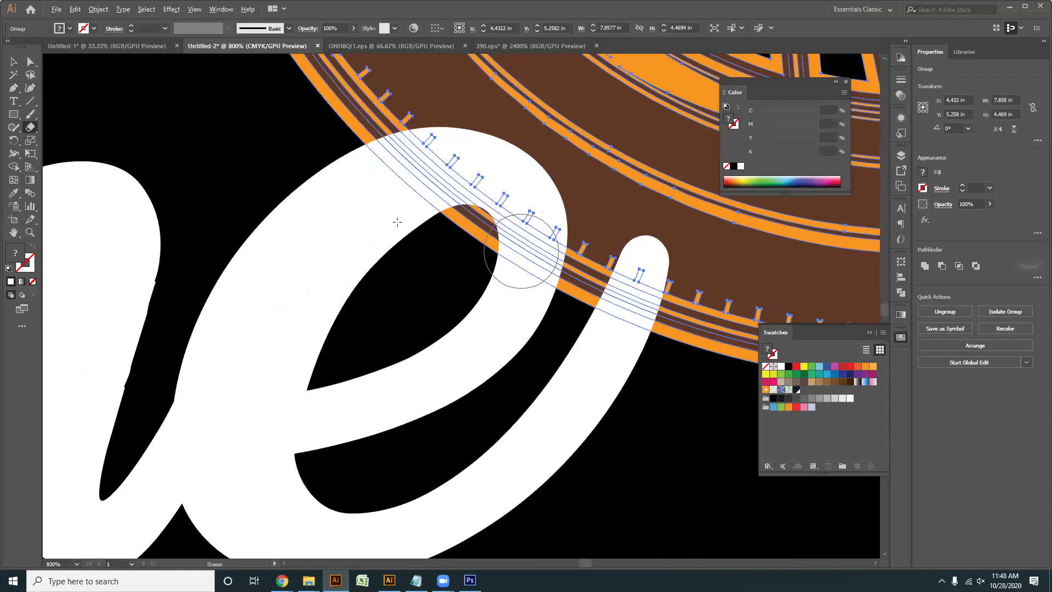
pyautogui.scroll(3, 410, 237)
pyautogui.click(430, 258)
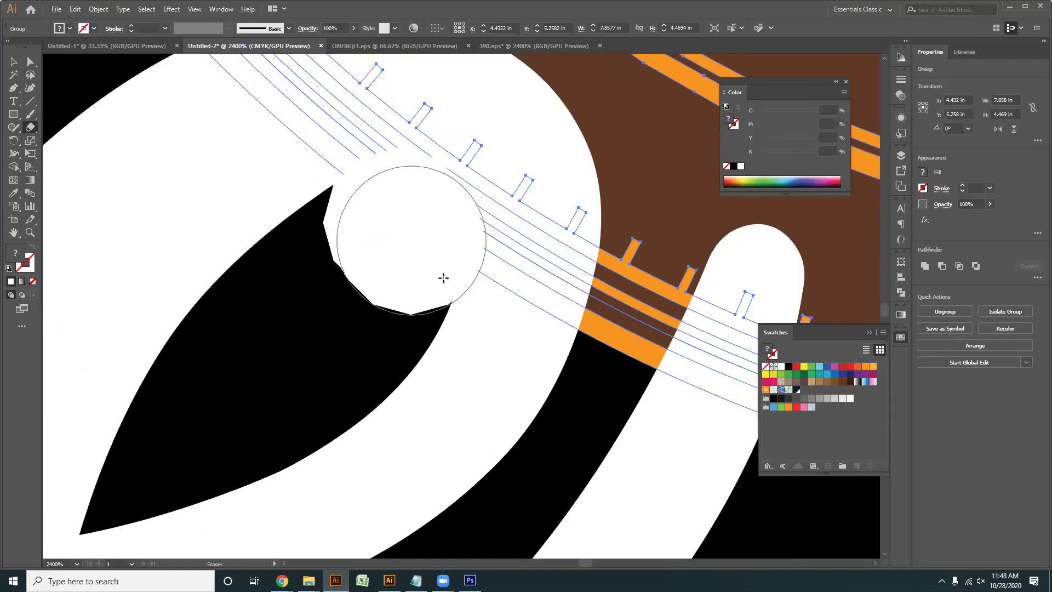
pyautogui.scroll(-4, 444, 278)
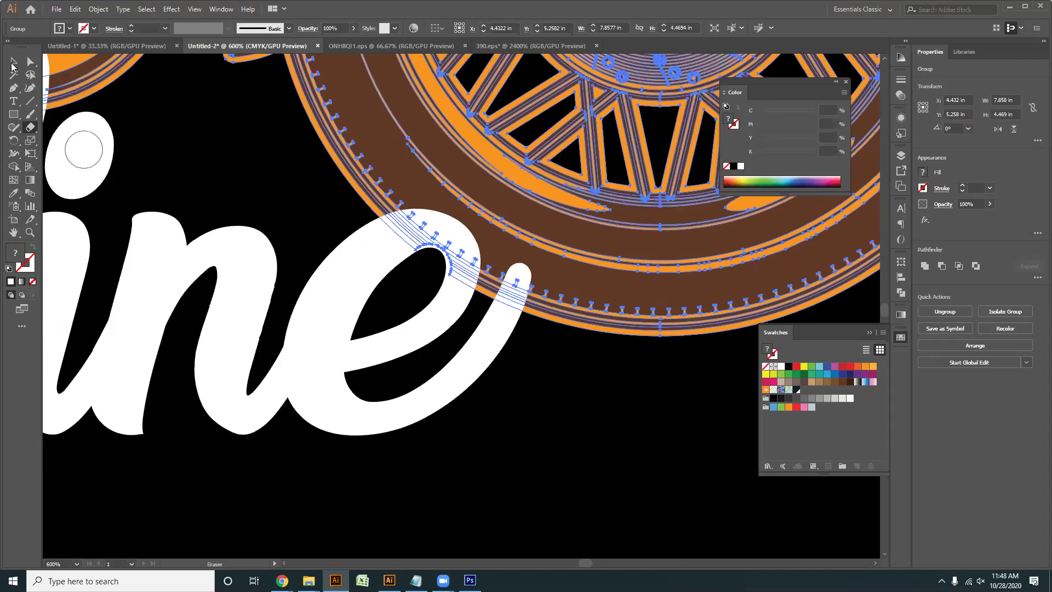
pyautogui.press('v')
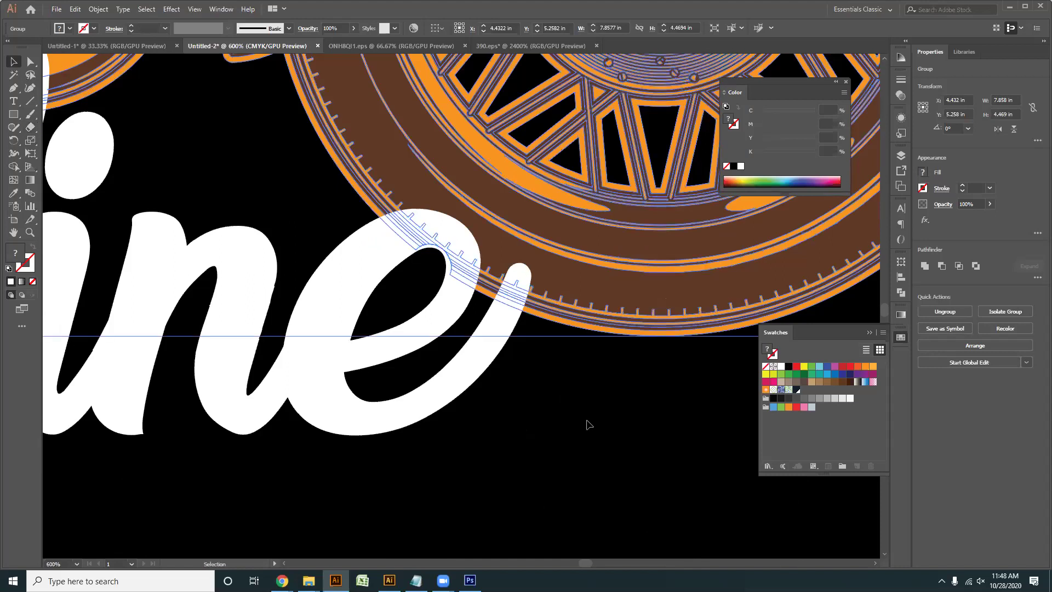
pyautogui.click(638, 410)
# - Move the black BONNNEVILLE text from the pasteboard onto the artboard beneath the Gasoline lettering
pyautogui.scroll(-5, 638, 410)
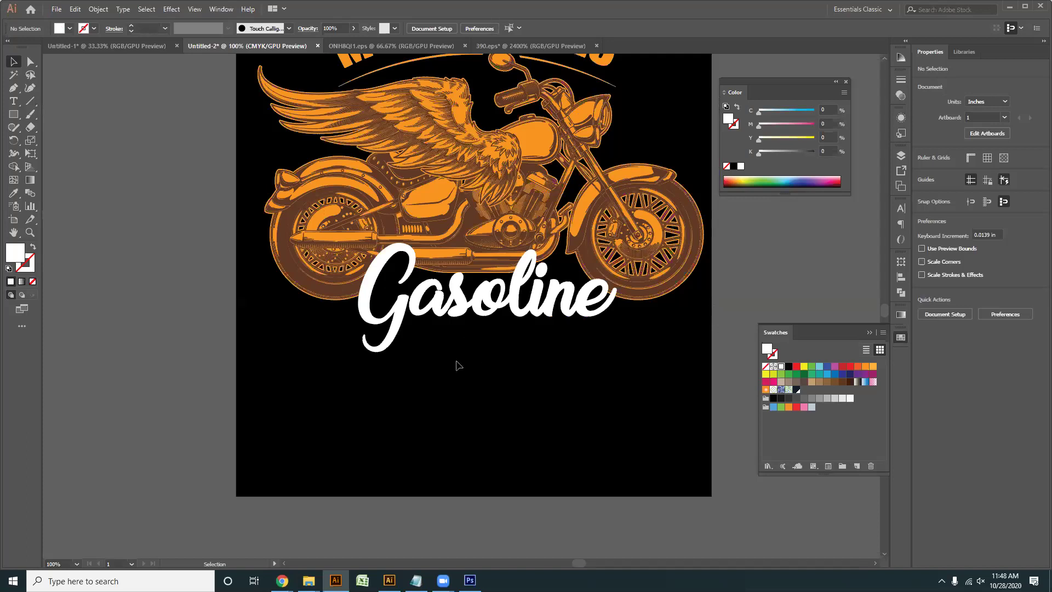
pyautogui.scroll(3, 444, 343)
pyautogui.scroll(-1, 433, 334)
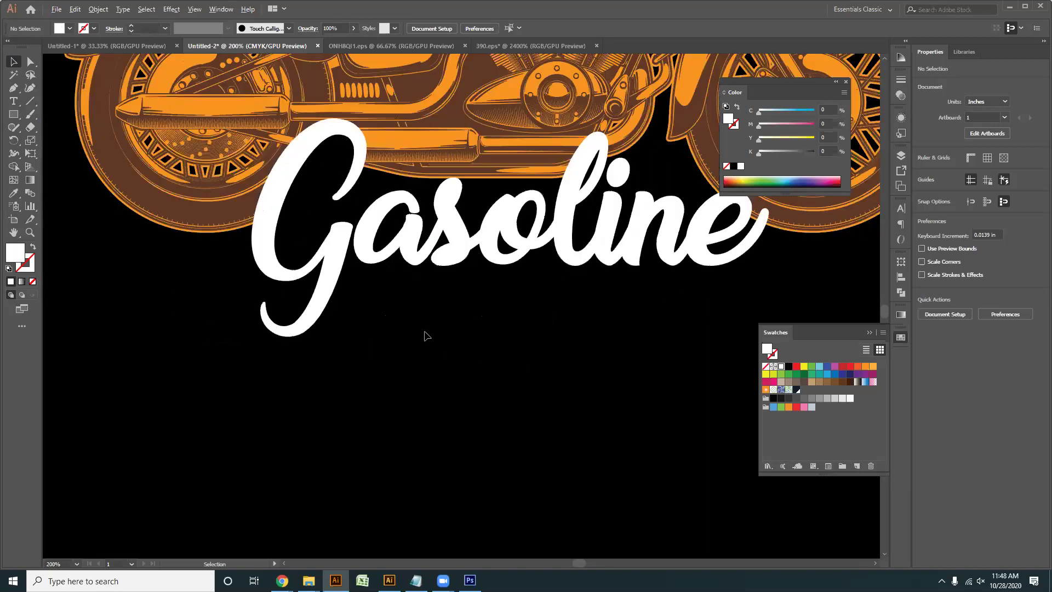
pyautogui.scroll(-1, 425, 339)
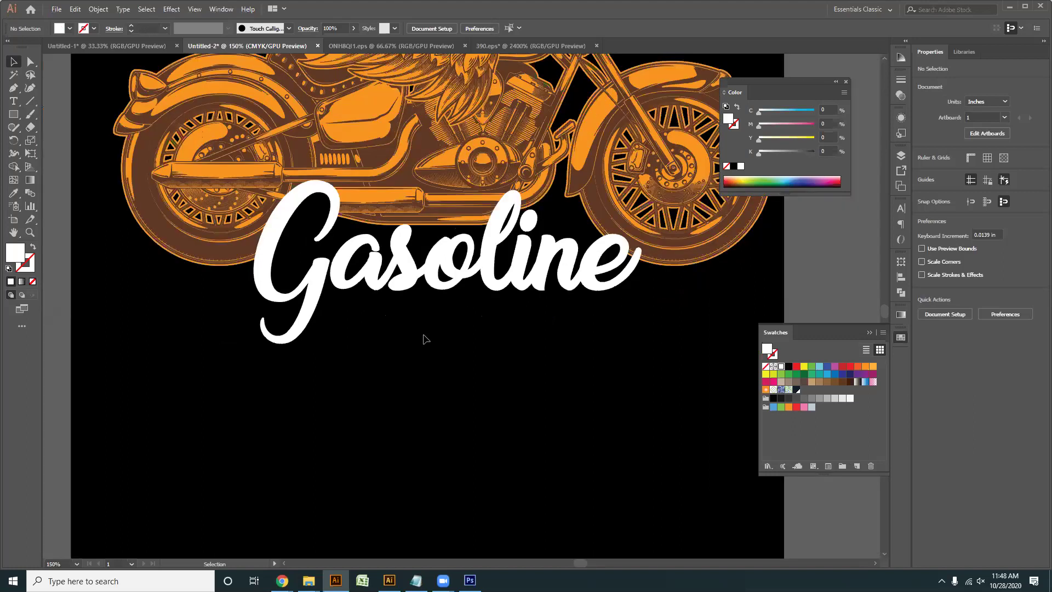
pyautogui.scroll(-3, 438, 334)
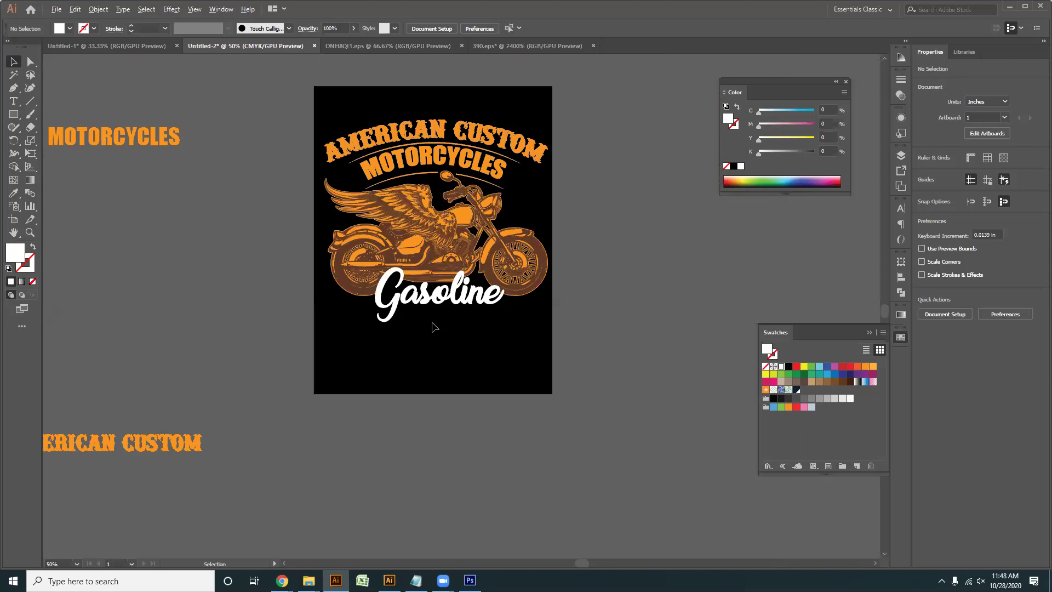
pyautogui.moveTo(490, 378); pyautogui.dragTo(507, 245)
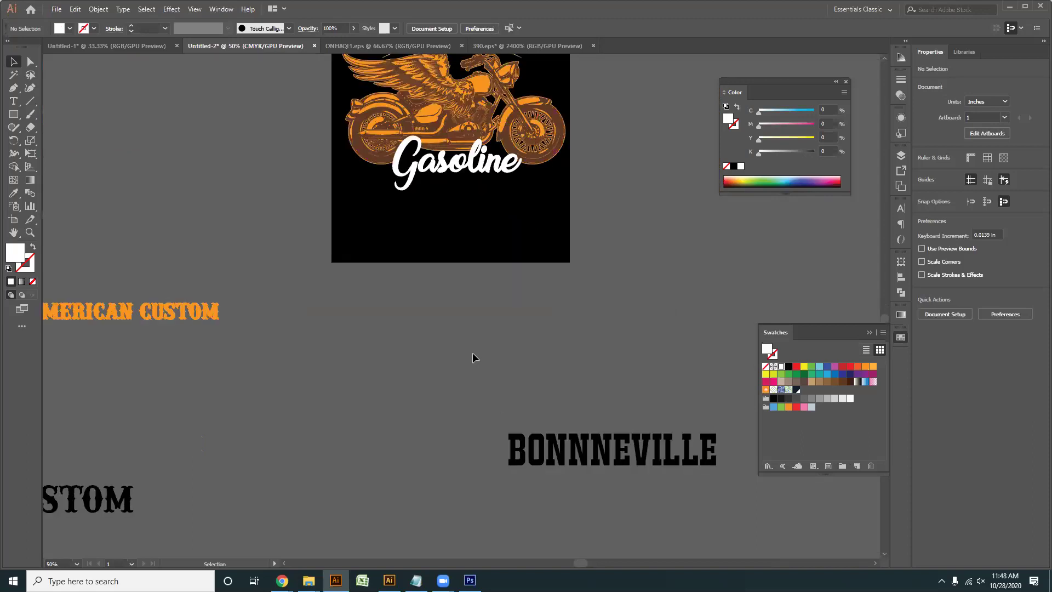
pyautogui.moveTo(508, 182); pyautogui.dragTo(502, 204)
pyautogui.scroll(-1, 559, 412)
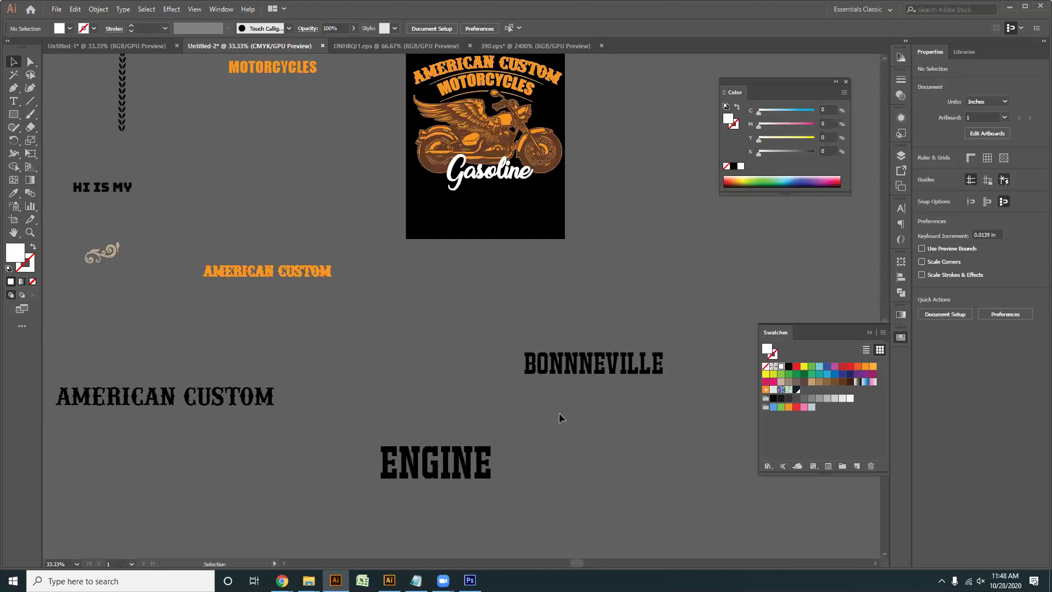
pyautogui.scroll(1, 559, 412)
pyautogui.moveTo(561, 358); pyautogui.dragTo(542, 410)
pyautogui.moveTo(566, 394); pyautogui.dragTo(453, 187)
# - Recolor the BONNNEVILLE text with the orange swatch used in the design and bring it to the front
pyautogui.scroll(2, 460, 189)
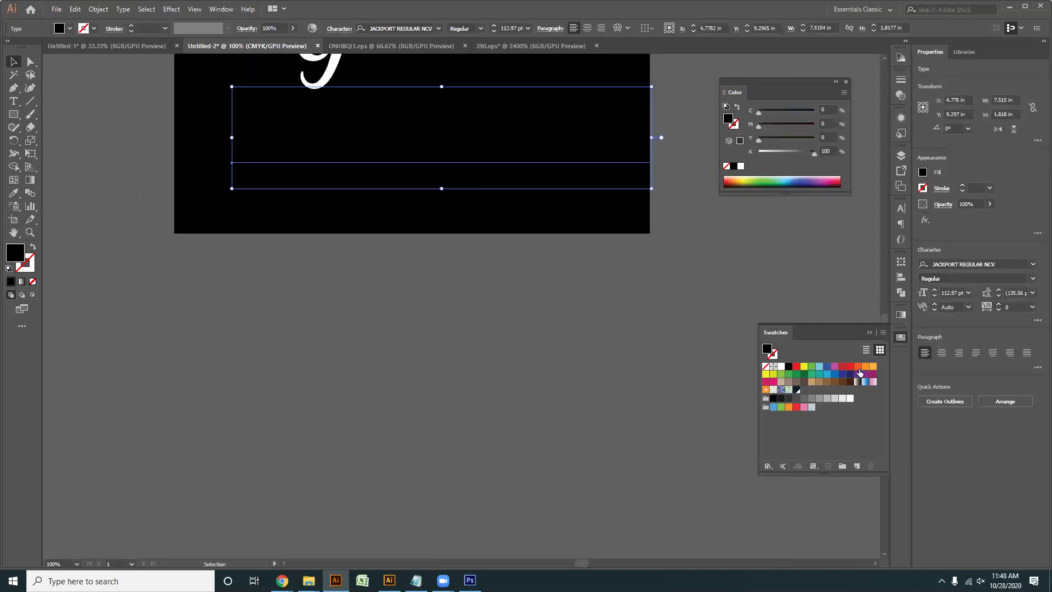
pyautogui.click(864, 367)
pyautogui.click(469, 240)
pyautogui.scroll(-2, 469, 240)
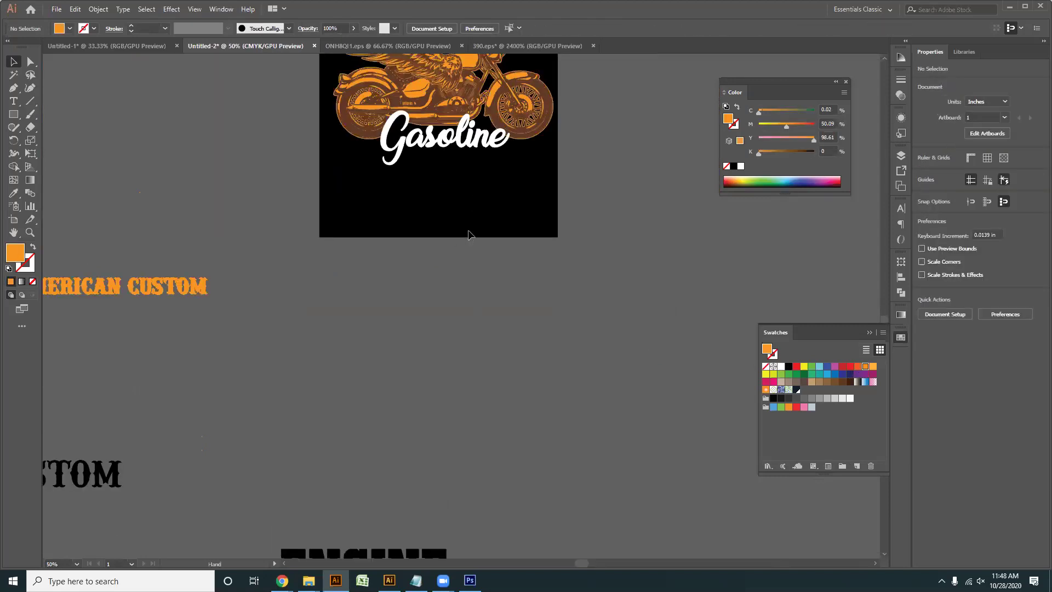
pyautogui.scroll(2, 469, 235)
pyautogui.rightClick(470, 229)
pyautogui.moveTo(509, 383)
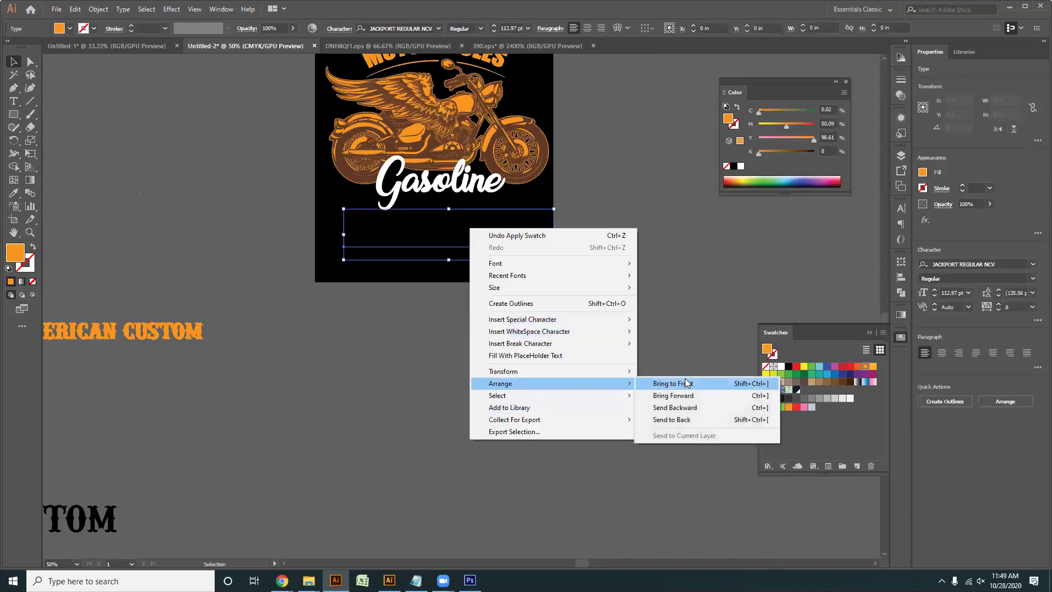
pyautogui.click(686, 383)
pyautogui.click(516, 300)
# - Scale the BONNNEVILLE text down proportionally to about 4.33 in wide
pyautogui.scroll(1, 517, 300)
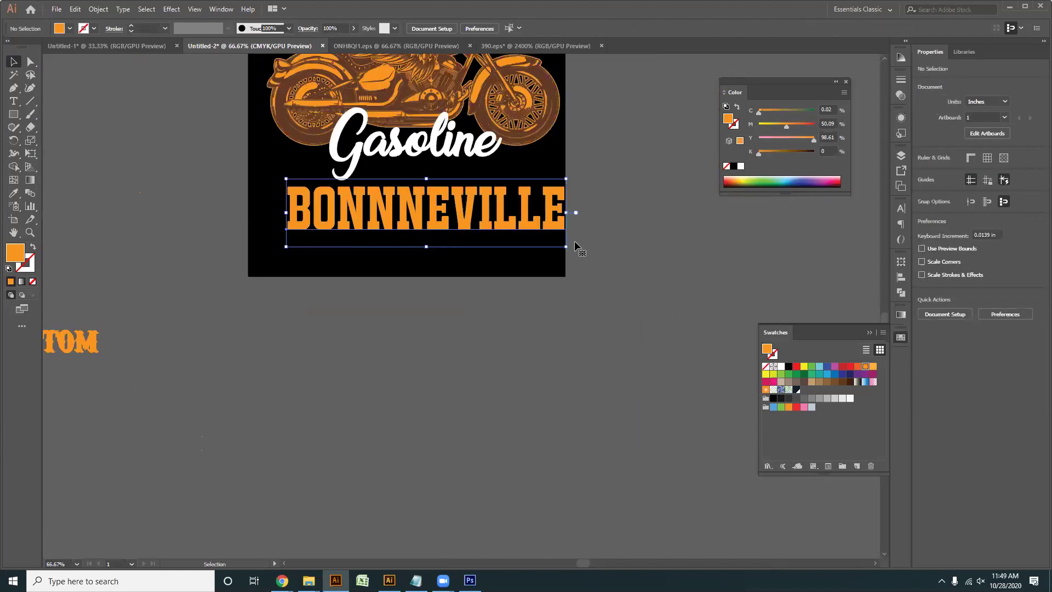
pyautogui.moveTo(565, 247); pyautogui.dragTo(507, 260)
pyautogui.moveTo(486, 388); pyautogui.dragTo(492, 401)
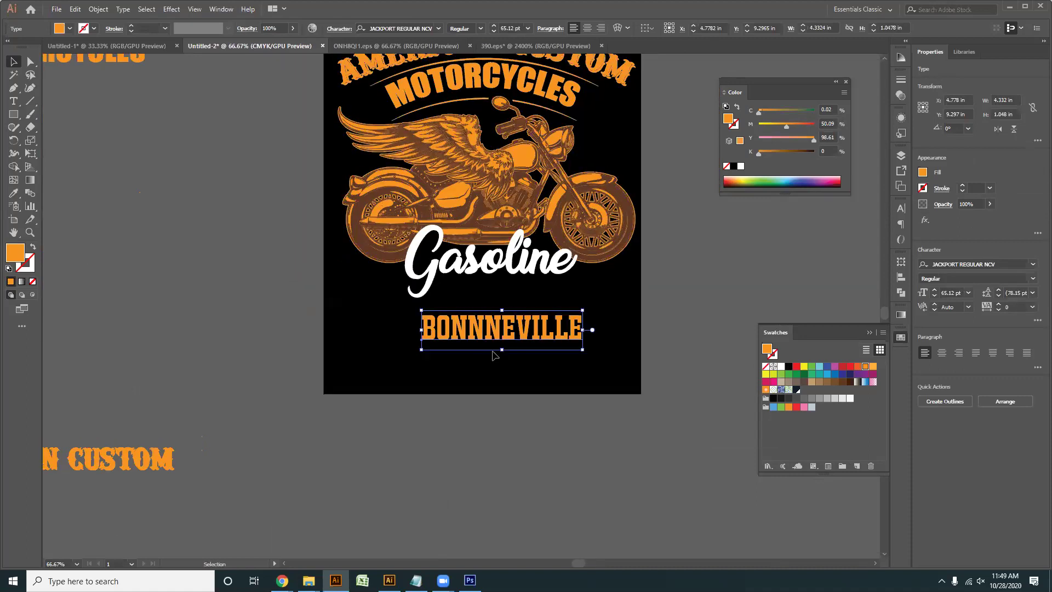
# - Move the BONNNEVILLE text directly under Gasoline, beside the G's tail, and shrink it proportionally to about 3.75 in wide
pyautogui.scroll(2, 493, 345)
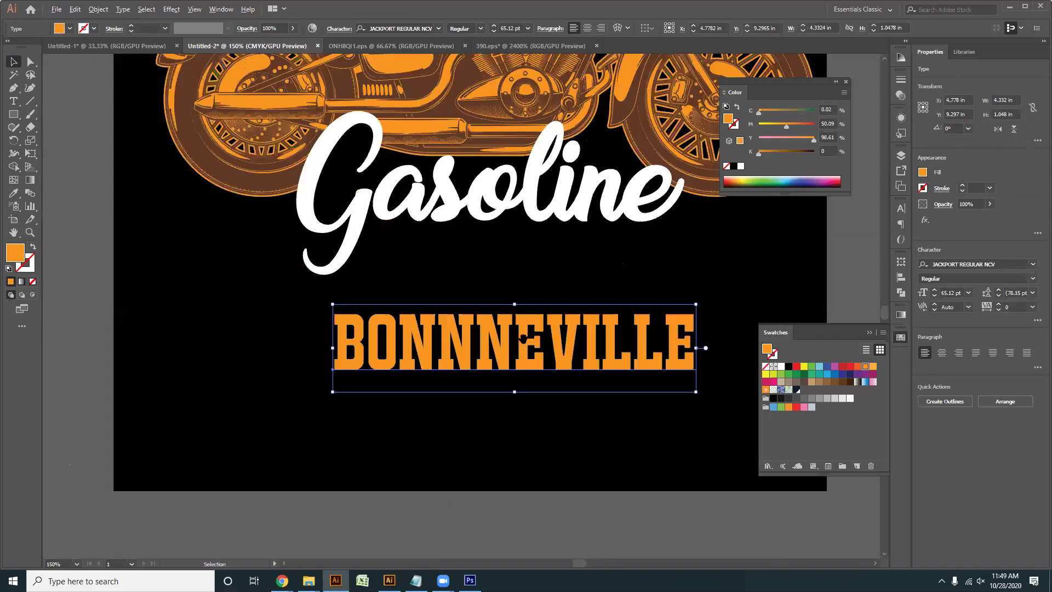
pyautogui.scroll(-1, 473, 373)
pyautogui.moveTo(481, 357); pyautogui.dragTo(499, 321)
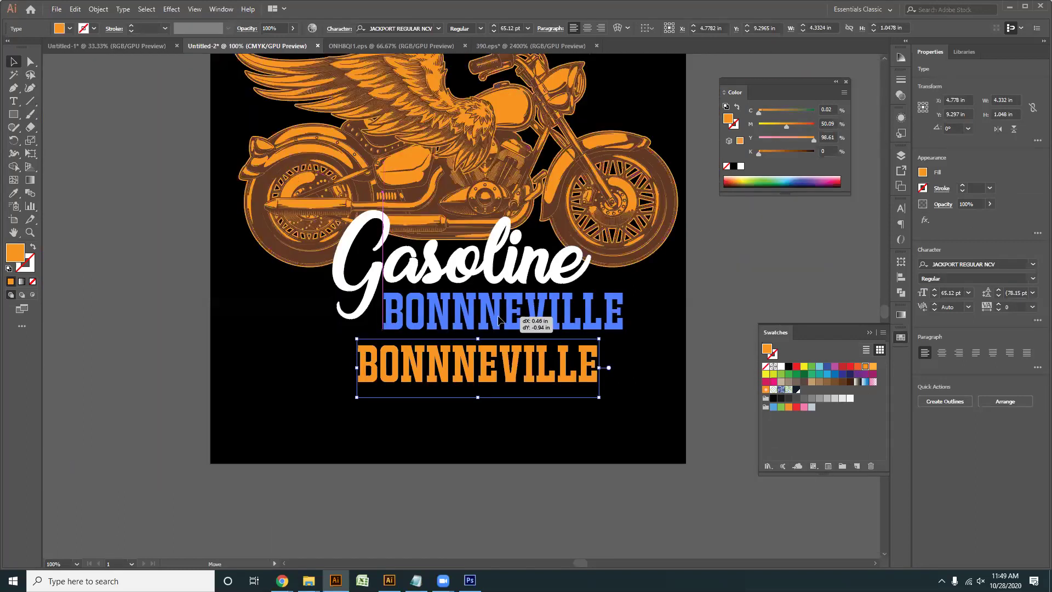
pyautogui.moveTo(587, 350); pyautogui.dragTo(587, 350)
pyautogui.scroll(1, 638, 316)
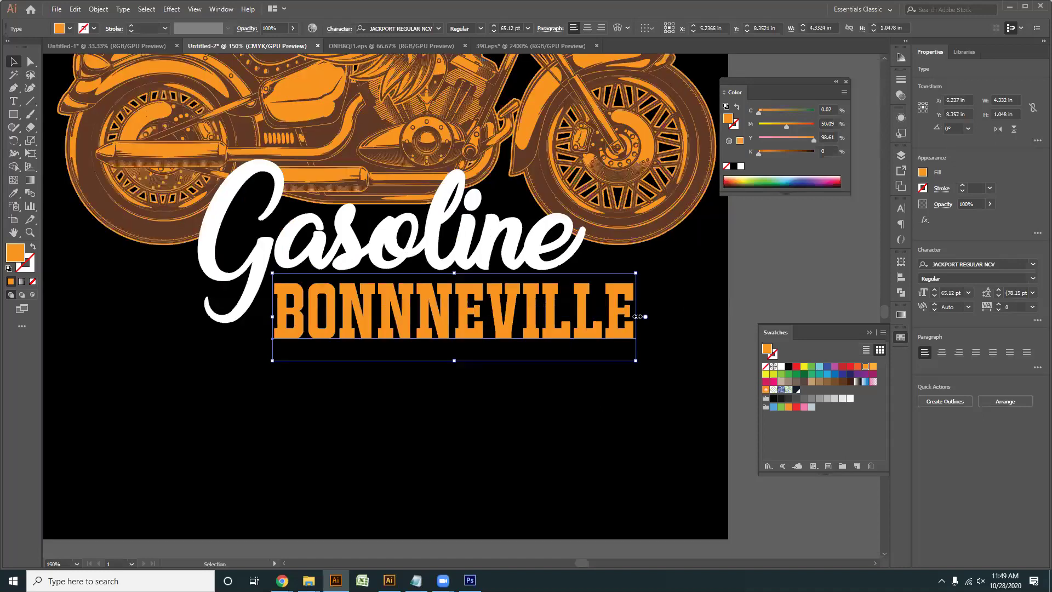
pyautogui.click(513, 391)
pyautogui.scroll(-1, 514, 388)
pyautogui.scroll(-1, 524, 397)
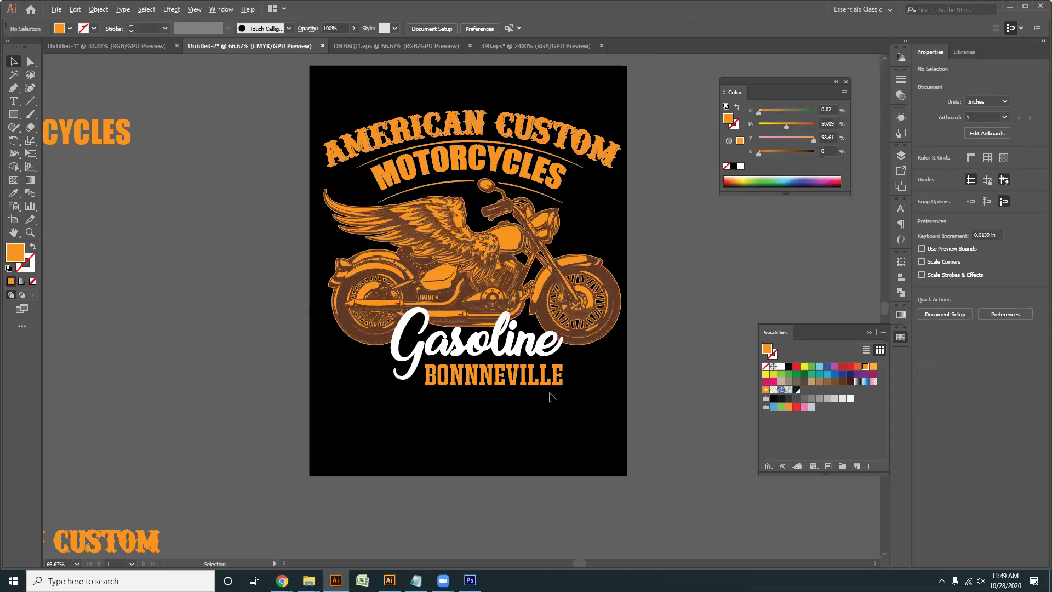
pyautogui.scroll(-1, 542, 393)
pyautogui.scroll(3, 538, 390)
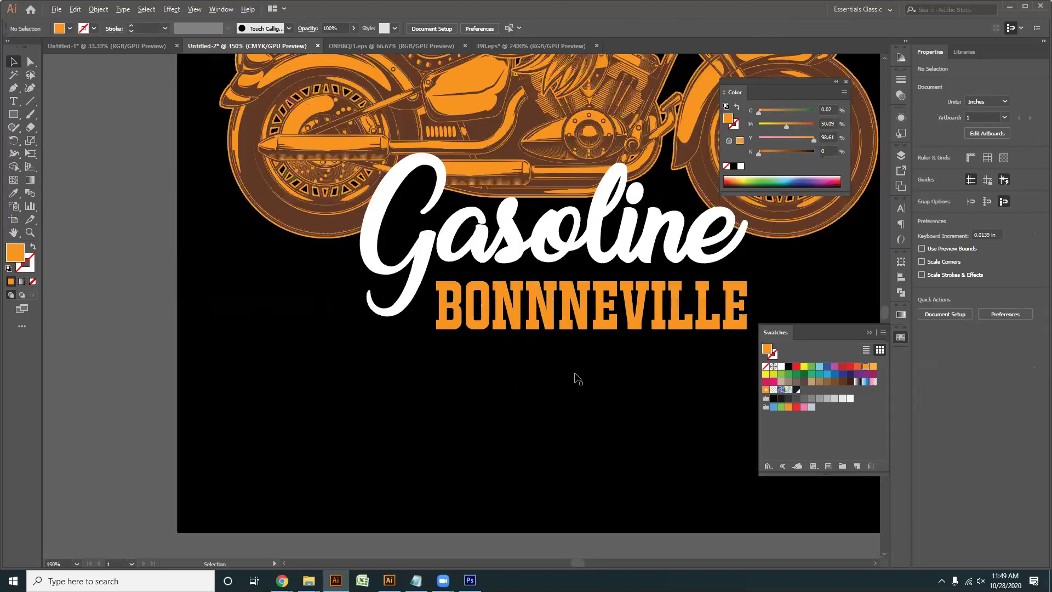
pyautogui.scroll(-4, 577, 377)
# - Change the BONNNEVILLE text's font to Impact and apply All Caps
pyautogui.click(592, 286)
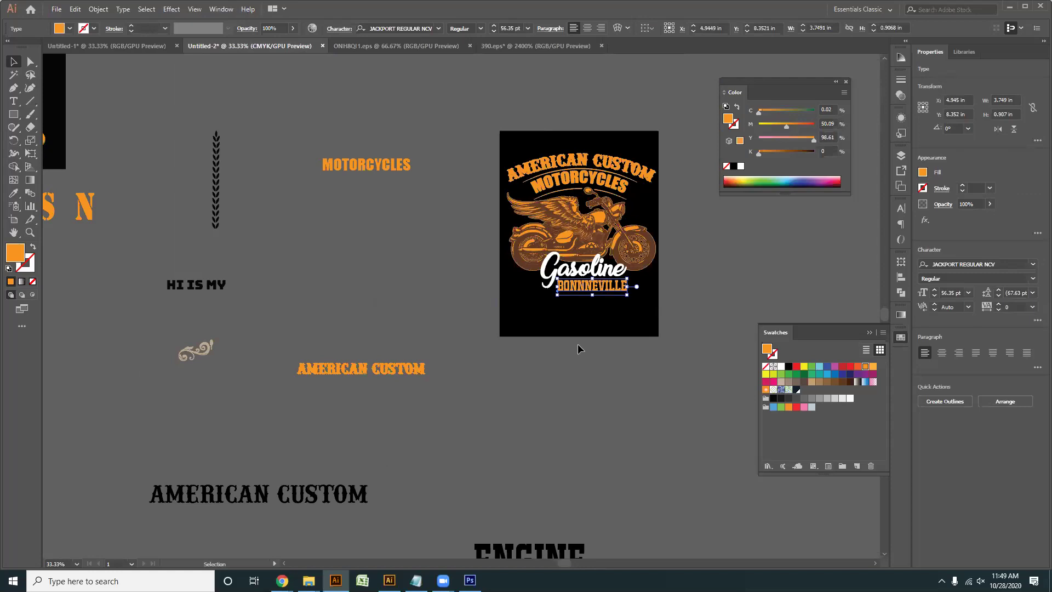
pyautogui.click(411, 27)
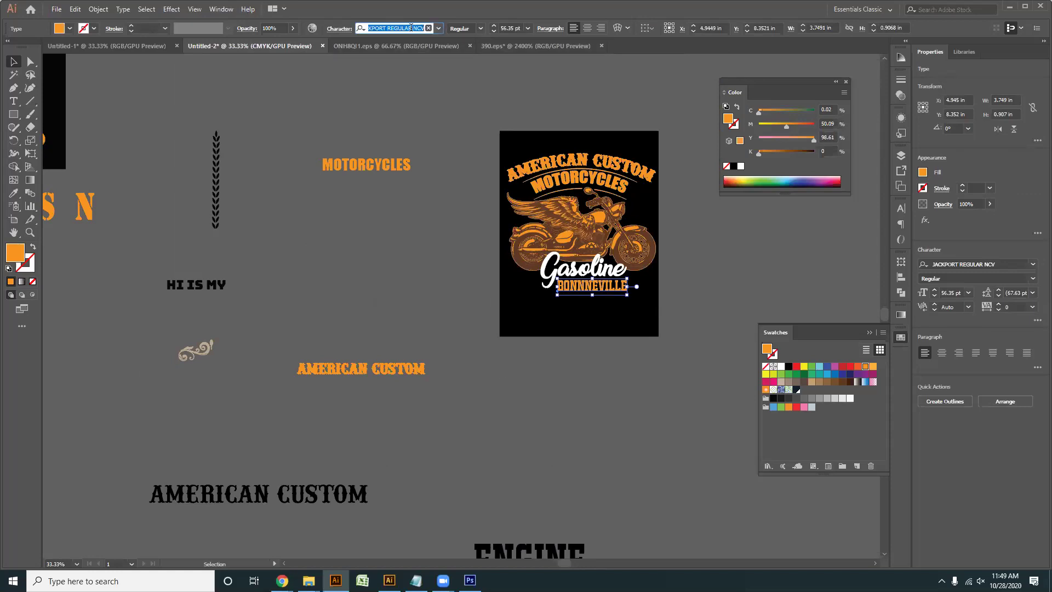
pyautogui.write('im')
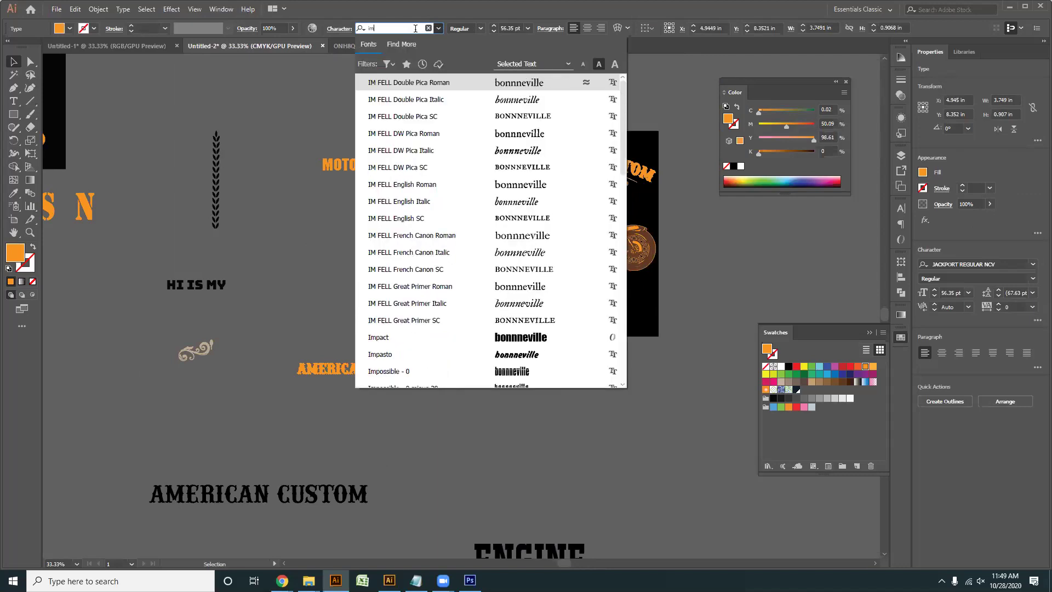
pyautogui.click(497, 344)
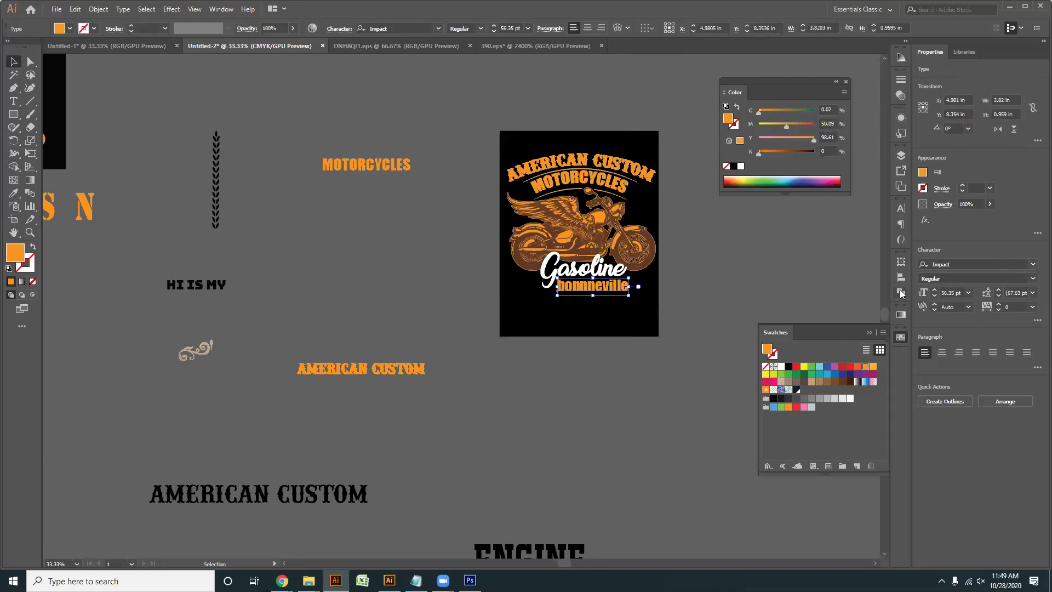
pyautogui.click(902, 208)
pyautogui.click(773, 315)
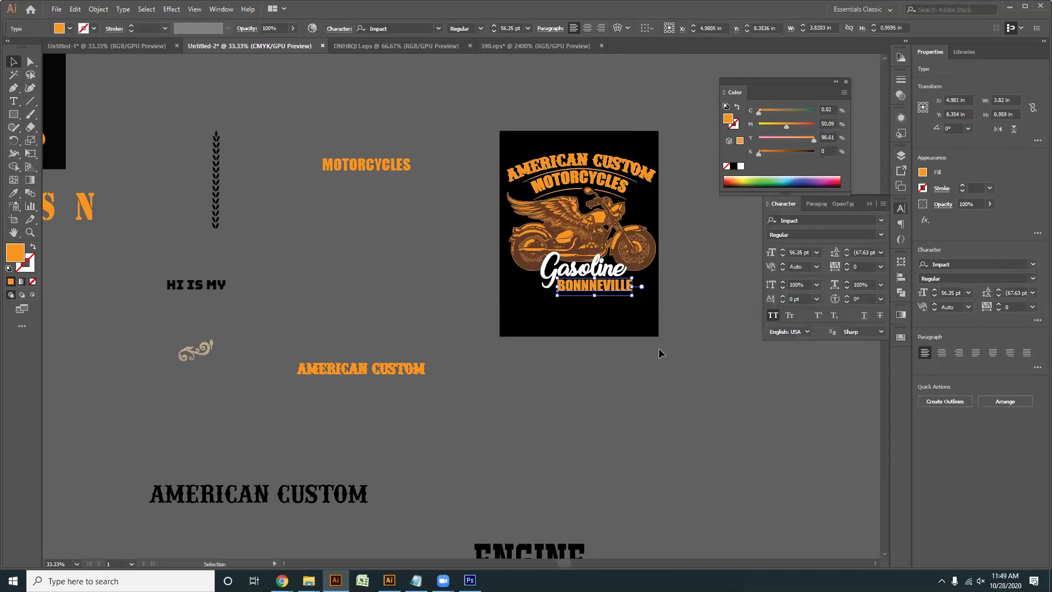
pyautogui.click(660, 353)
# - Scale BONNNEVILLE down to about 3.74 in wide so its end aligns with the e in Gasoline, and convert it to outlines
pyautogui.scroll(3, 602, 307)
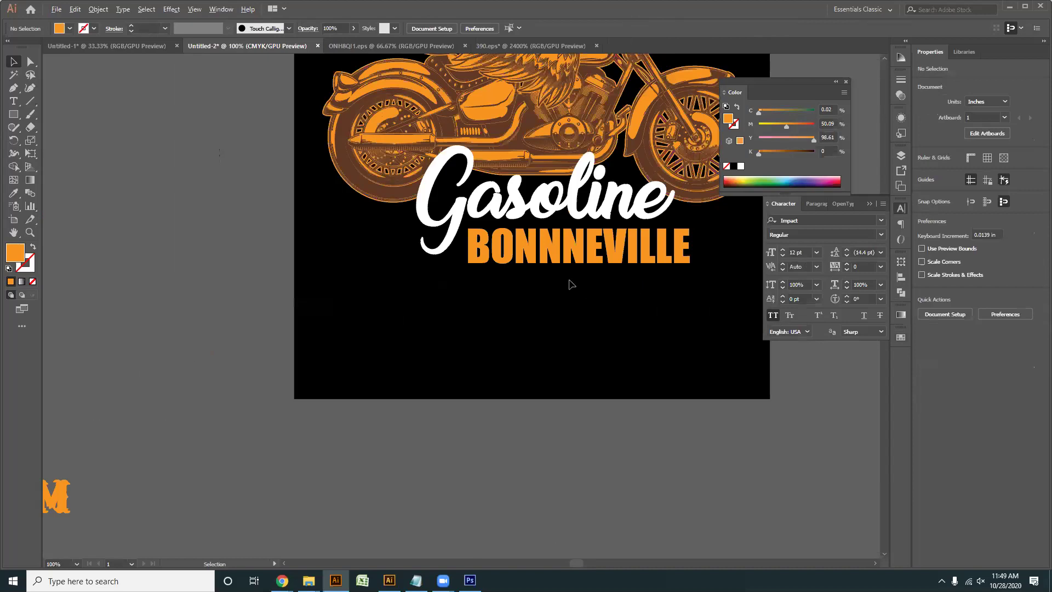
pyautogui.scroll(1, 614, 284)
pyautogui.click(537, 284)
pyautogui.moveTo(617, 281); pyautogui.dragTo(594, 284)
pyautogui.rightClick(517, 282)
pyautogui.click(557, 357)
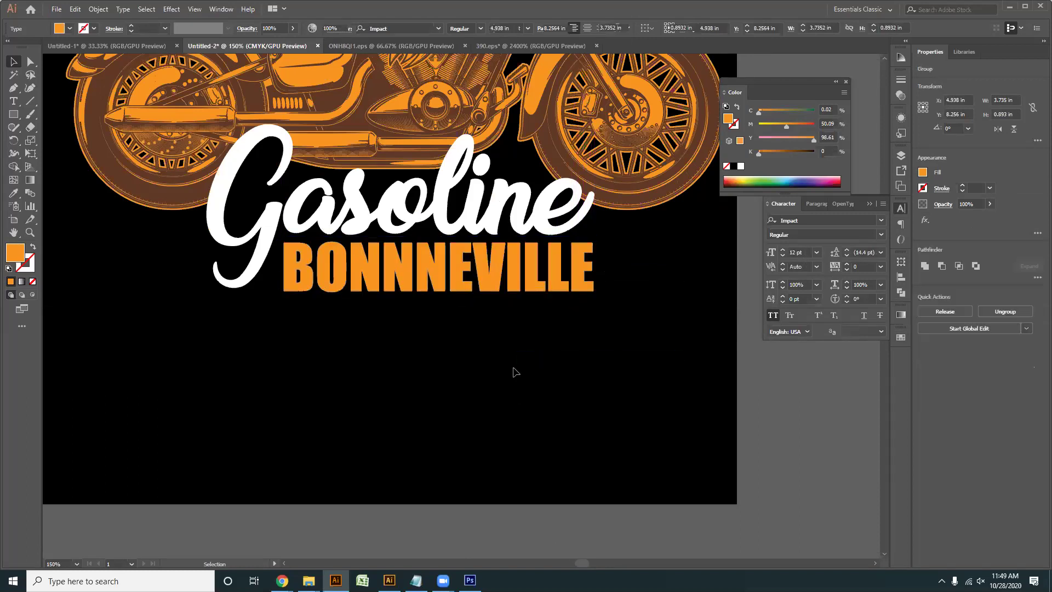
# - Move the ENGINE text onto the black artboard below BONNNEVILLE and bring it to the front
pyautogui.scroll(-8, 511, 369)
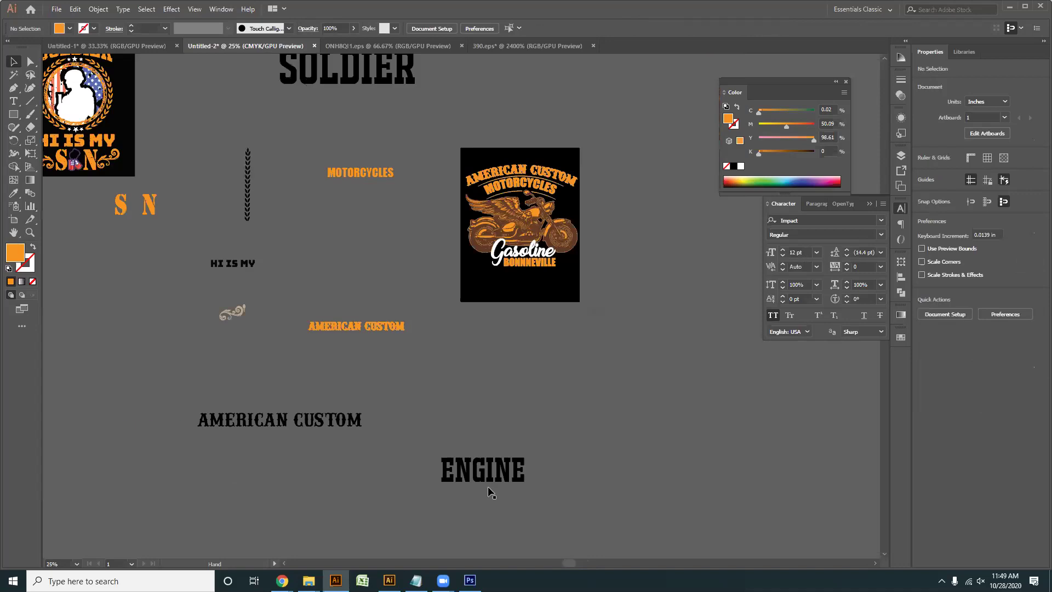
pyautogui.scroll(1, 490, 492)
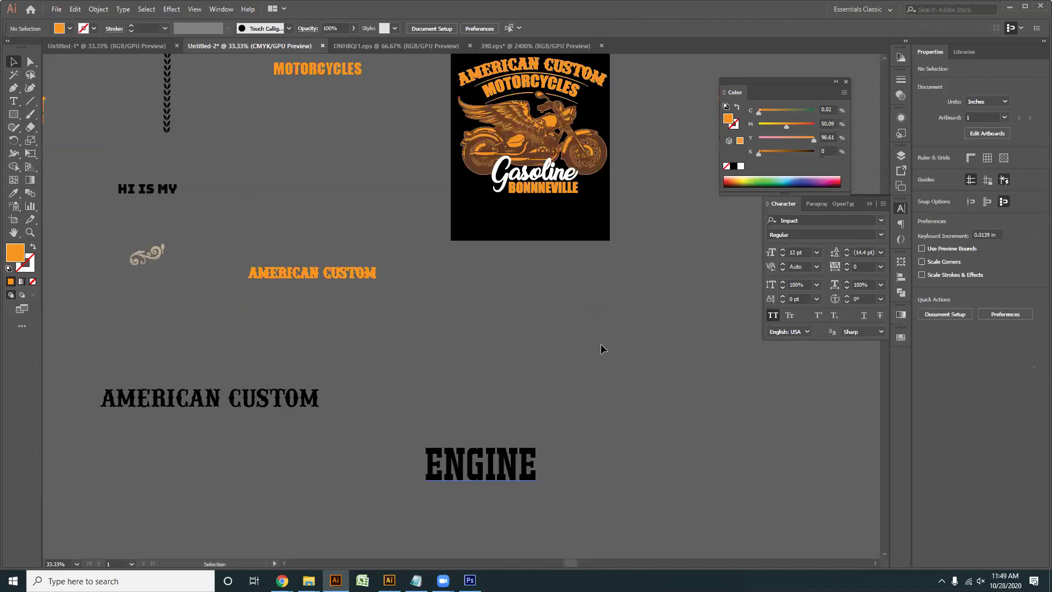
pyautogui.moveTo(413, 418); pyautogui.dragTo(546, 265)
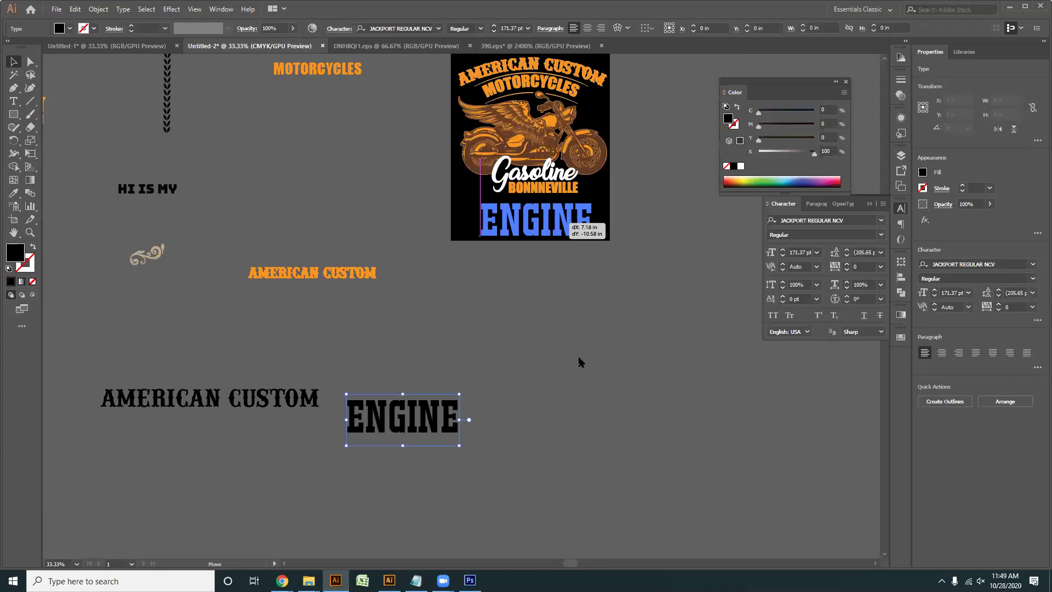
pyautogui.scroll(1, 545, 265)
pyautogui.rightClick(542, 196)
pyautogui.moveTo(673, 350)
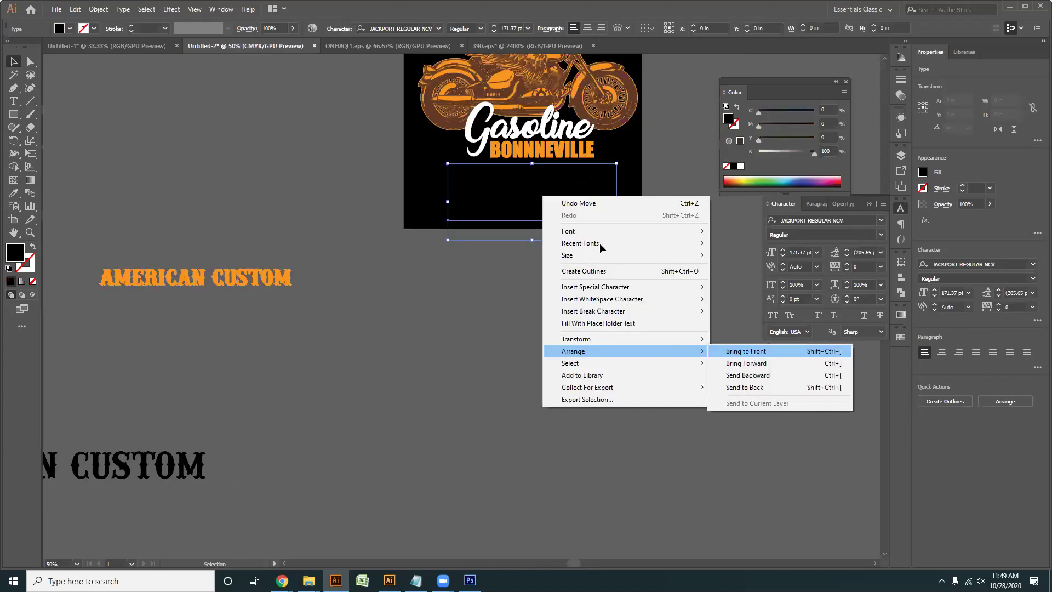
pyautogui.click(587, 191)
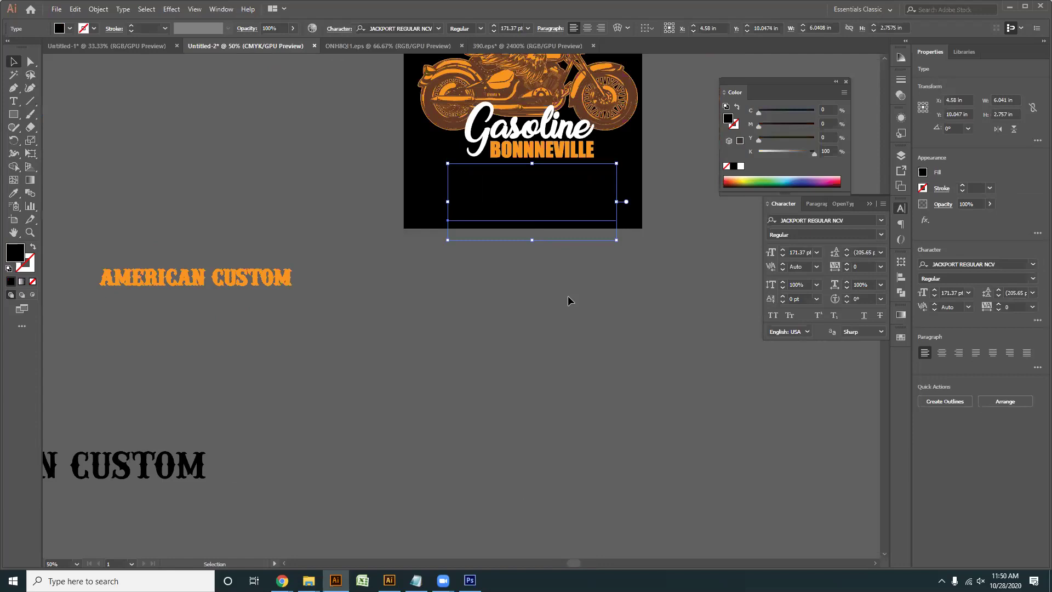
# - Recolor the ENGINE text with the orange of the artwork, using the Eyedropper
pyautogui.scroll(3, 568, 301)
pyautogui.click(13, 193)
pyautogui.click(542, 229)
pyautogui.click(13, 63)
pyautogui.click(513, 382)
pyautogui.scroll(2, 513, 383)
pyautogui.moveTo(492, 427); pyautogui.dragTo(432, 531)
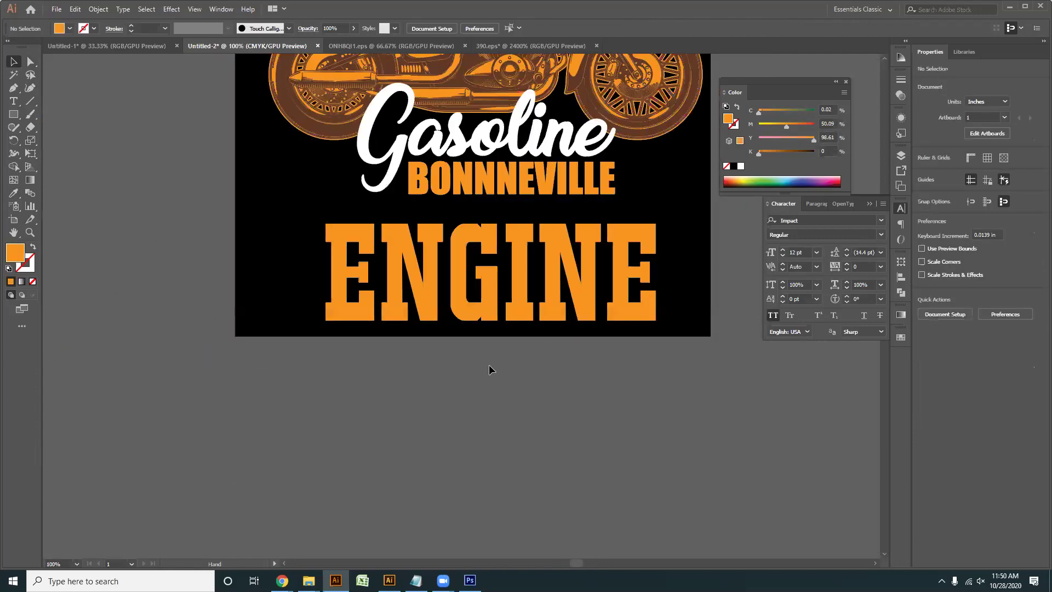
# - Convert the orange ENGINE text to outlines
pyautogui.scroll(-1, 530, 359)
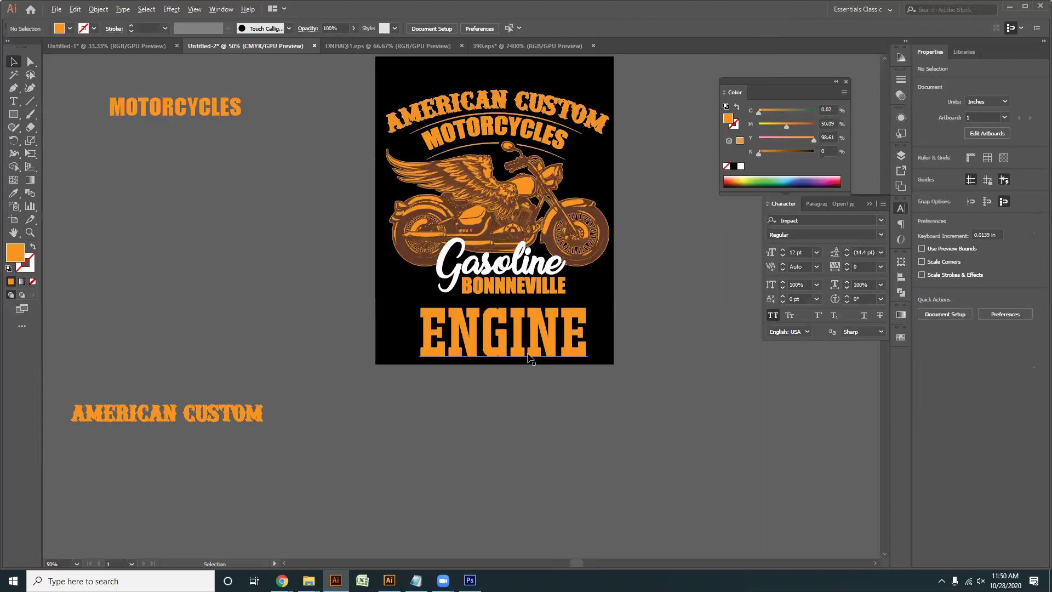
pyautogui.scroll(1, 537, 320)
pyautogui.rightClick(542, 329)
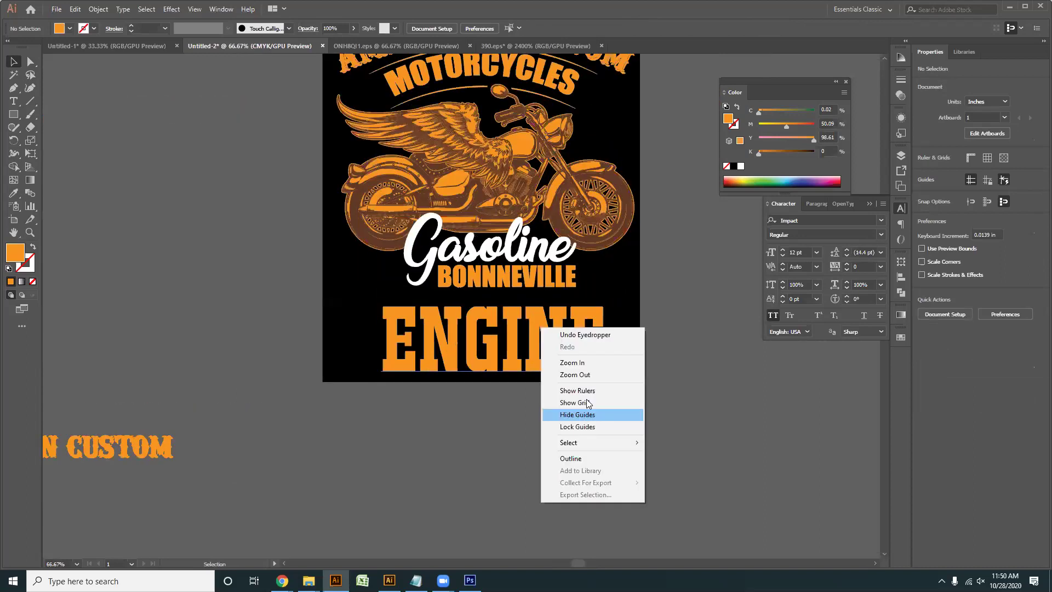
pyautogui.rightClick(474, 356)
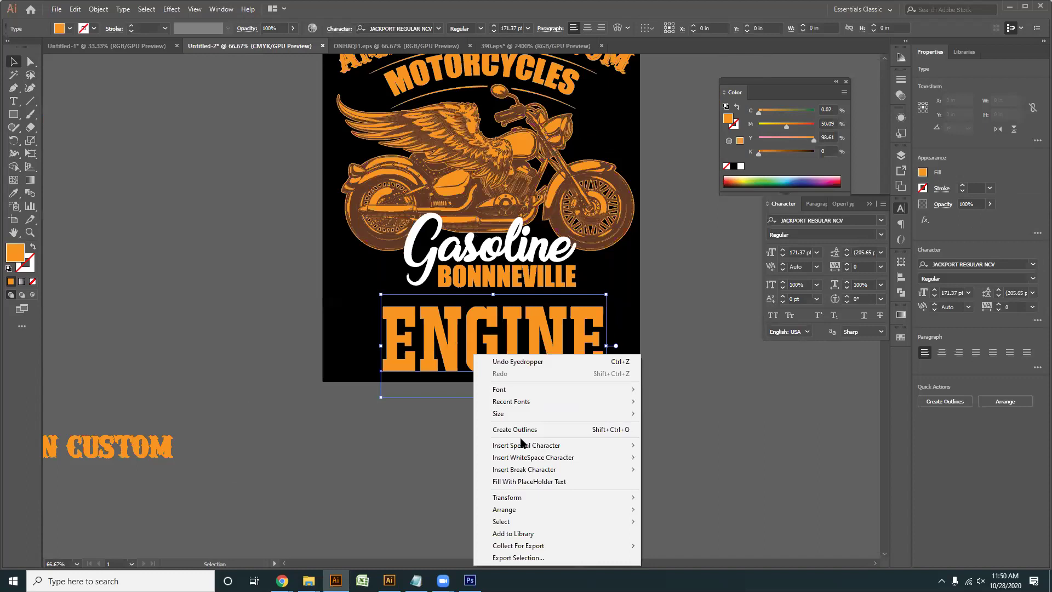
pyautogui.click(524, 431)
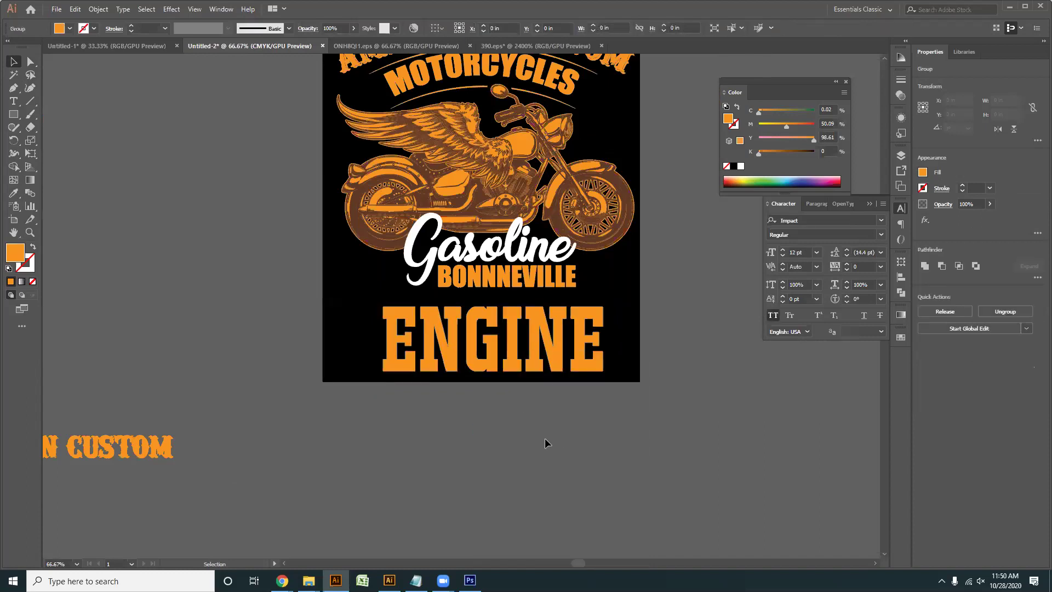
pyautogui.click(549, 406)
# - Scale ENGINE down proportionally and place it close under BONNNEVILLE, with the ends of both words aligned
pyautogui.scroll(1, 550, 408)
pyautogui.click(602, 422)
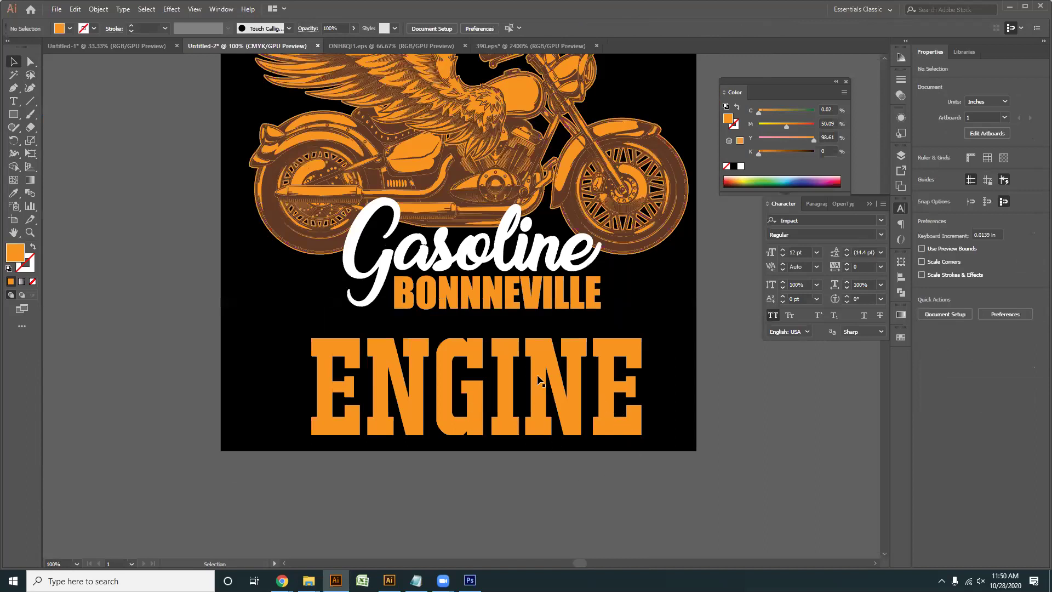
pyautogui.moveTo(539, 369); pyautogui.dragTo(540, 362)
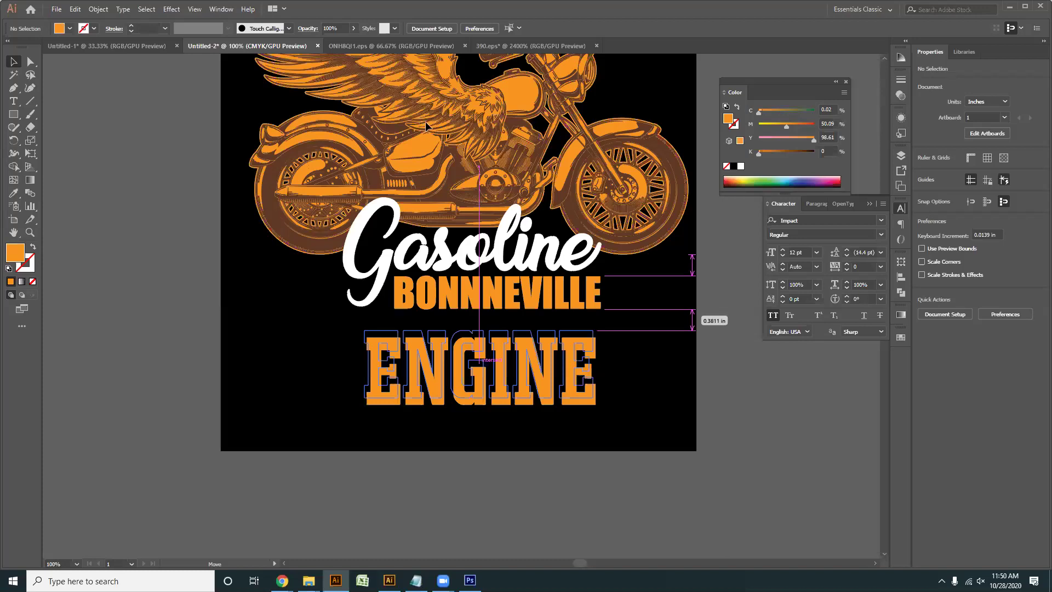
# - Select the whole motorcycle design and move it slightly higher on the black artboard
pyautogui.hotkey('ctrl', 'a')
pyautogui.hotkey('ctrl', '-')
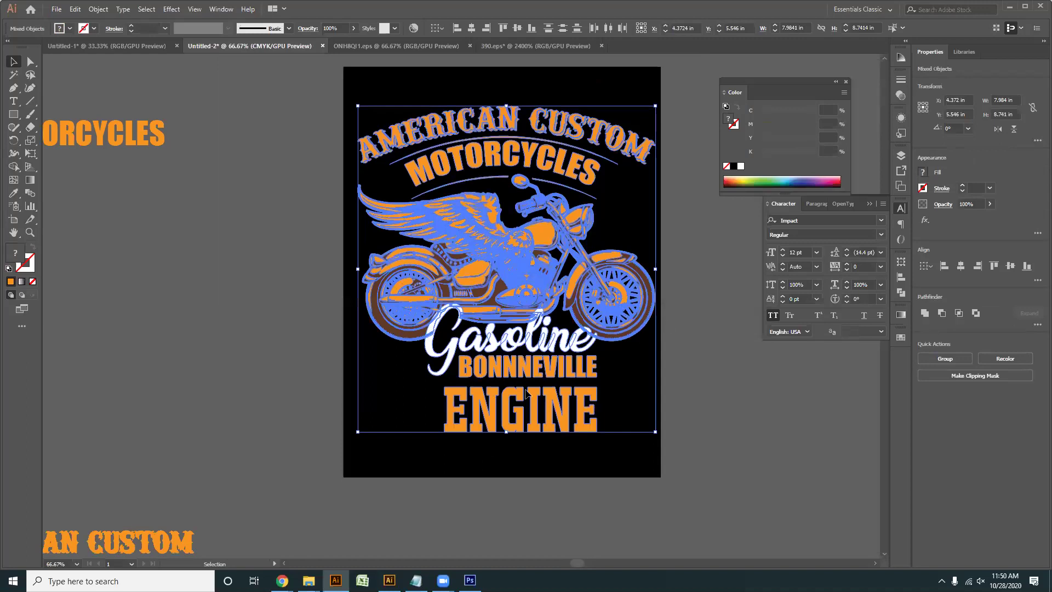
pyautogui.hotkey('ctrl', 'shift', 'a')
pyautogui.hotkey('ctrl', '-')
pyautogui.hotkey('ctrl', '-')
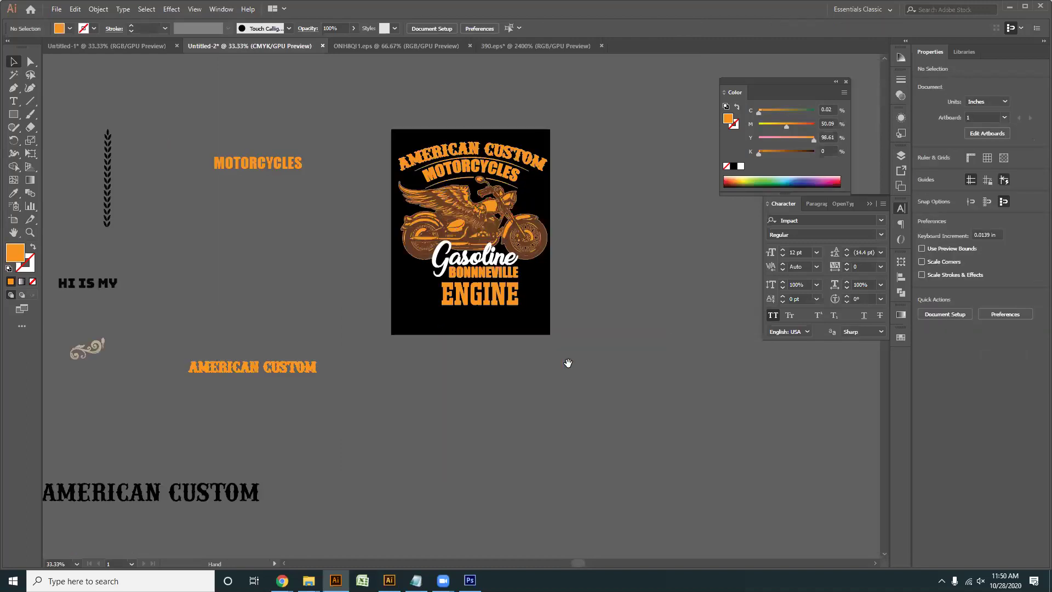
pyautogui.scroll(1, 379, 367)
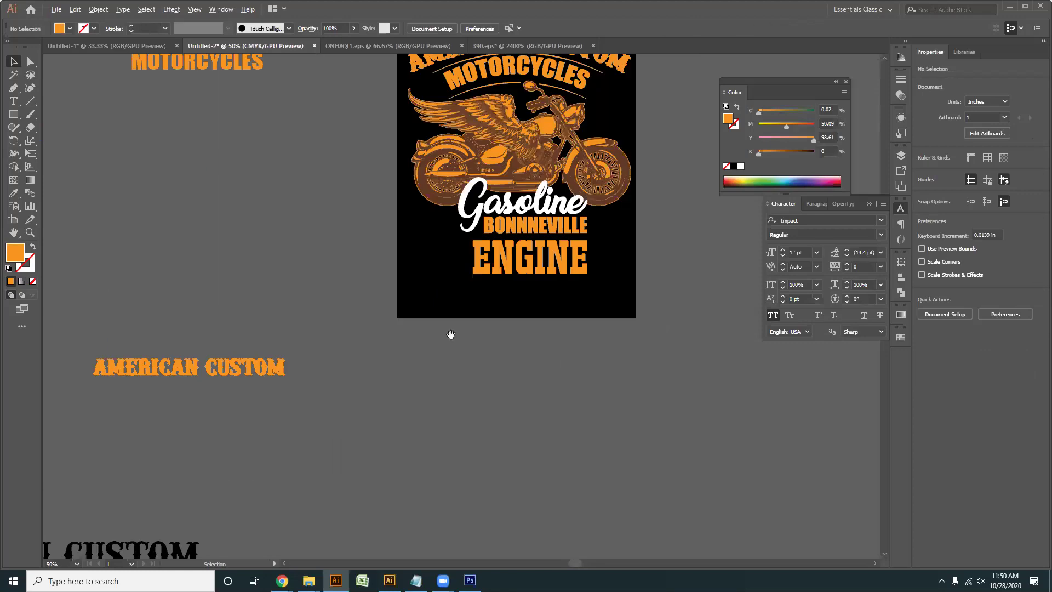
pyautogui.moveTo(616, 488); pyautogui.dragTo(637, 452)
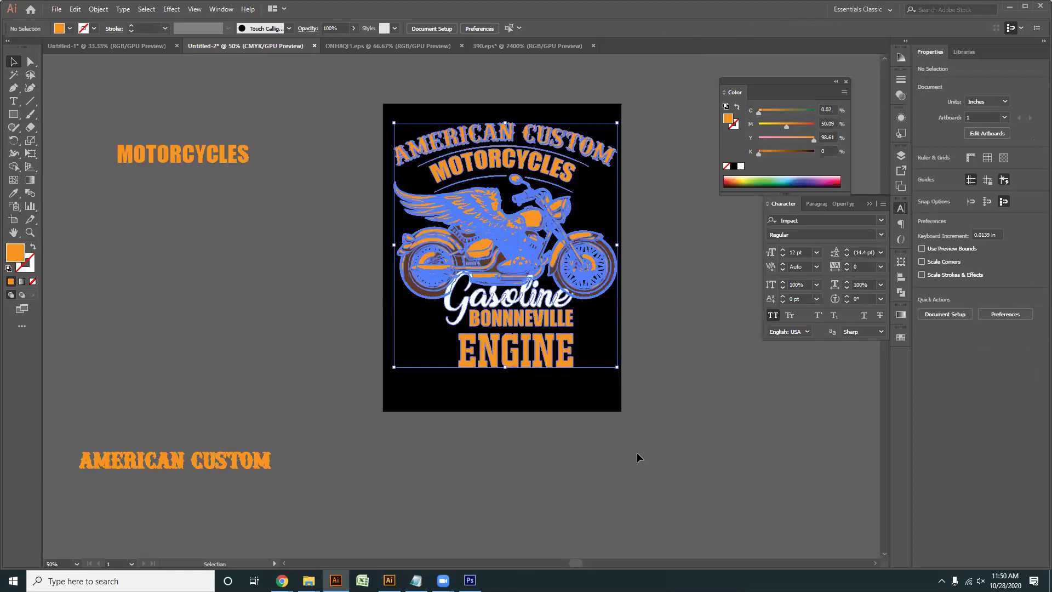
pyautogui.click(637, 452)
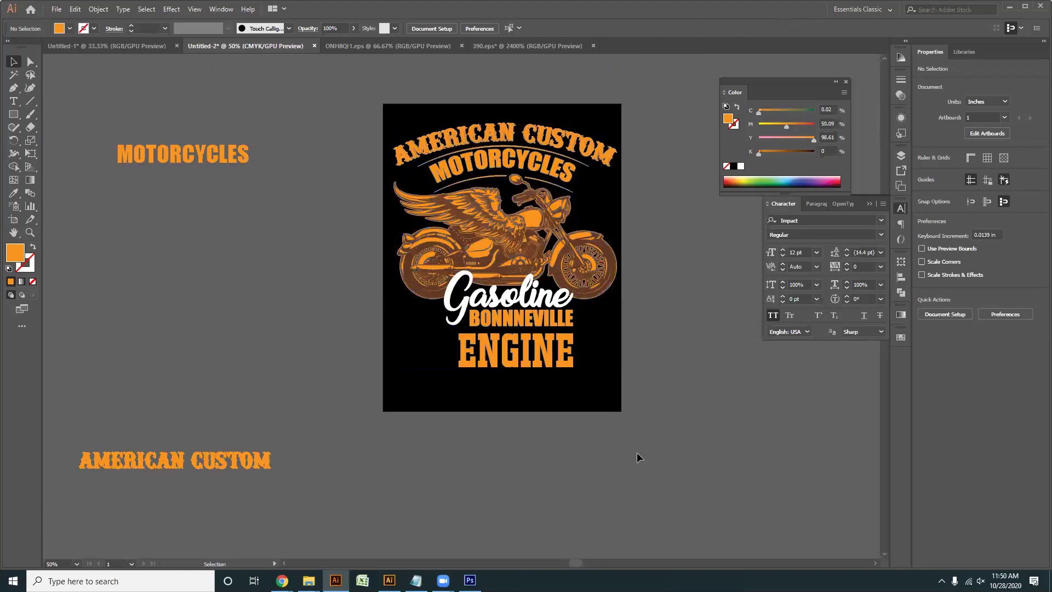